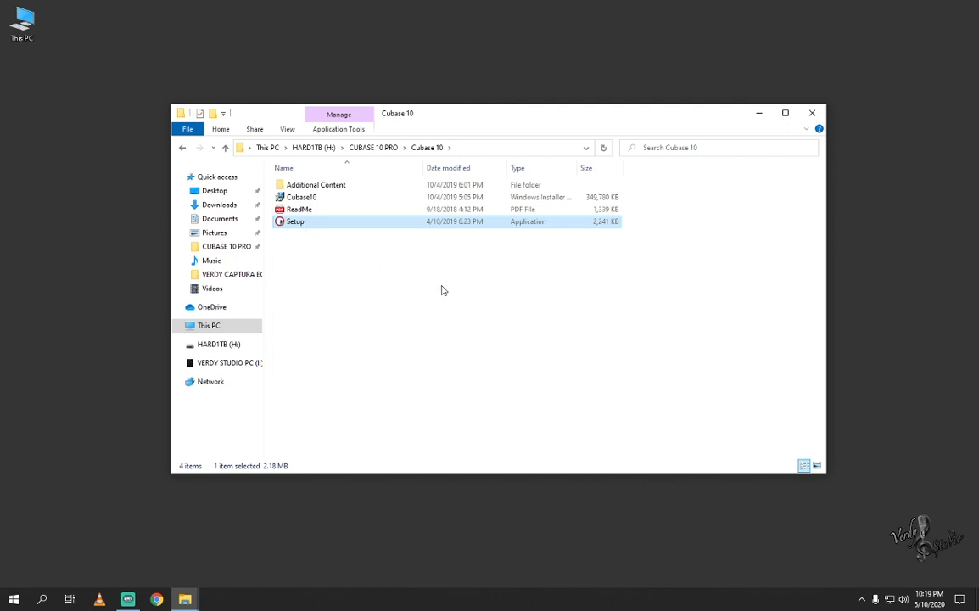
Step: Run the Cubase 10 setup and accept the terms of the license agreement
{"action": "key", "text": "Return"}
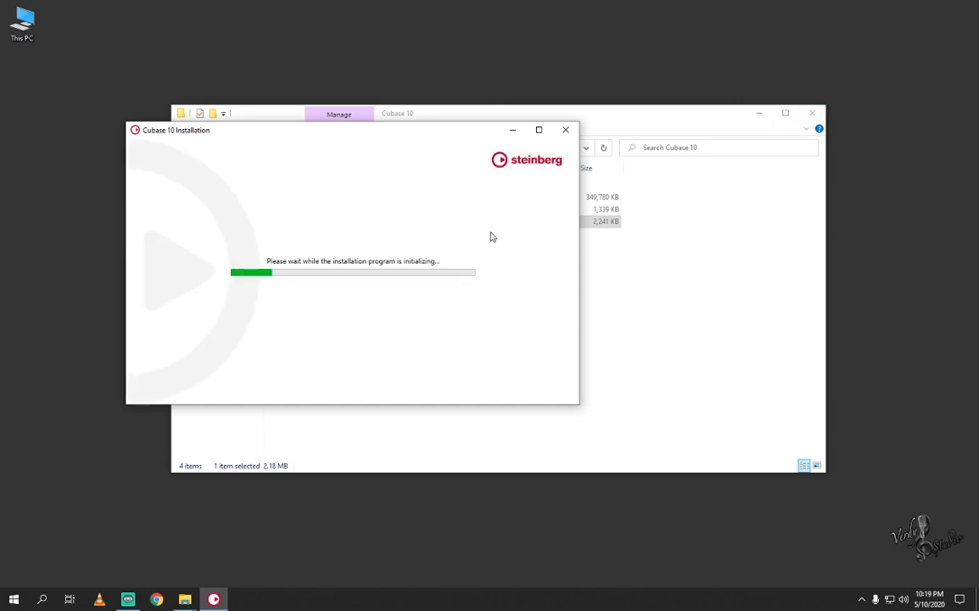
{"action": "left_click_drag", "start_coordinate": [386, 136], "coordinate": [535, 161]}
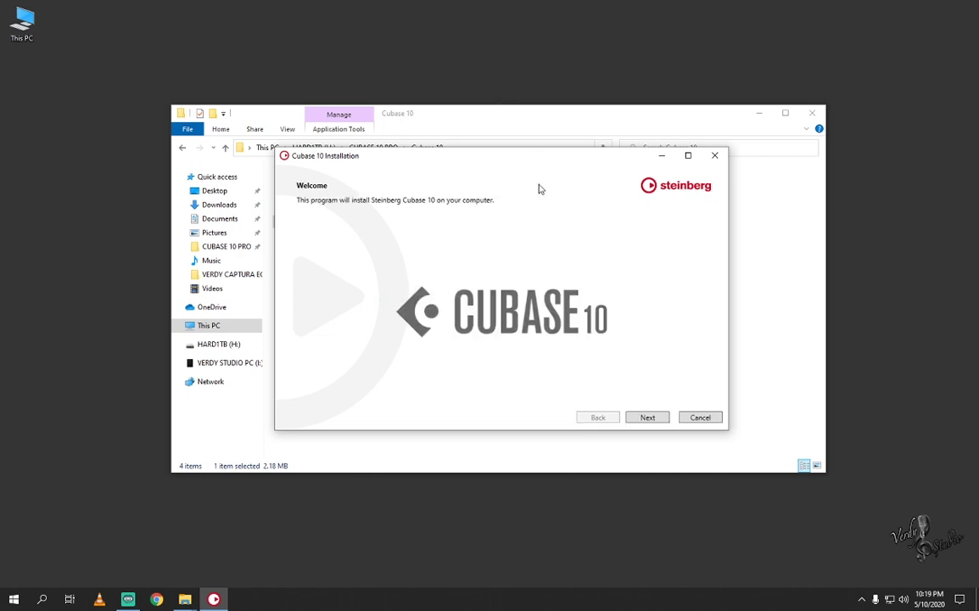
{"action": "left_click", "coordinate": [650, 419]}
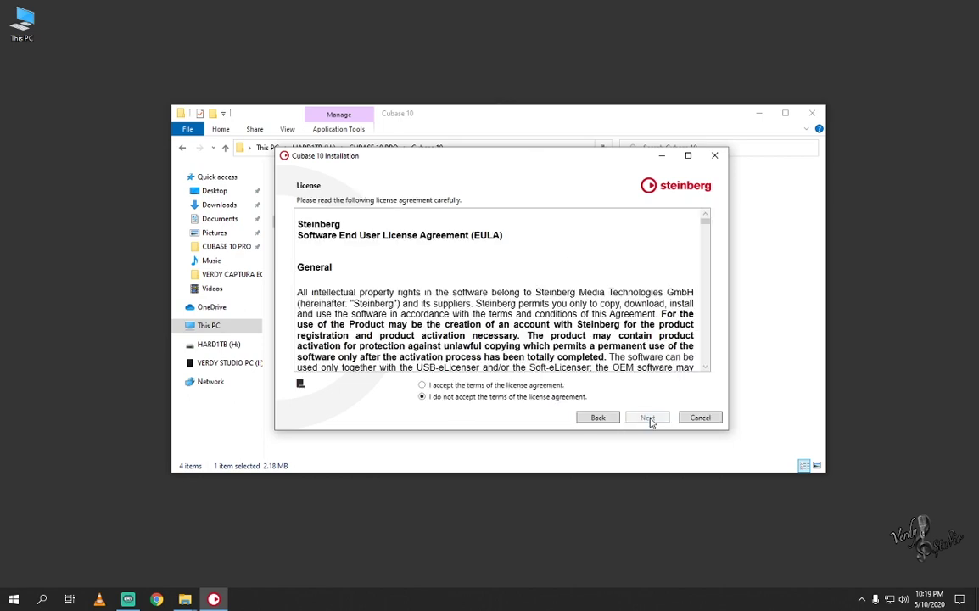
{"action": "left_click", "coordinate": [421, 384]}
{"action": "left_click", "coordinate": [649, 418]}
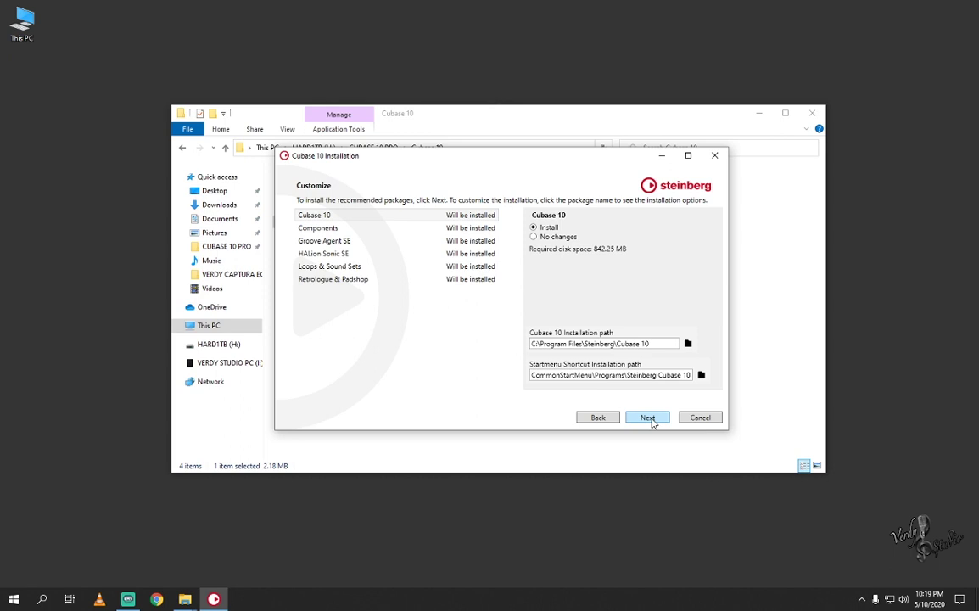
Step: Keep all recommended packages and the default installation paths, and start installing Cubase 10
{"action": "left_click", "coordinate": [648, 418]}
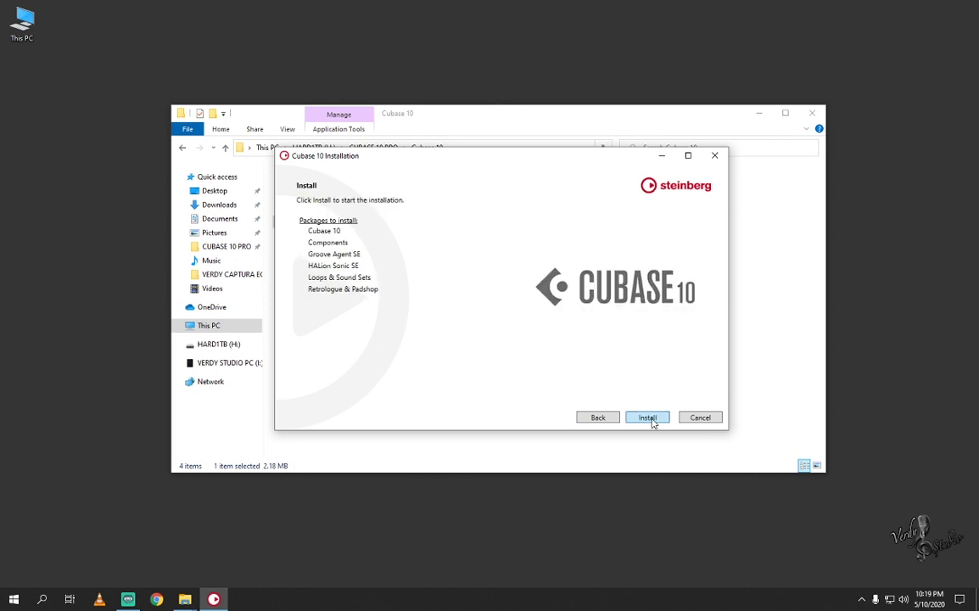
{"action": "left_click", "coordinate": [648, 418]}
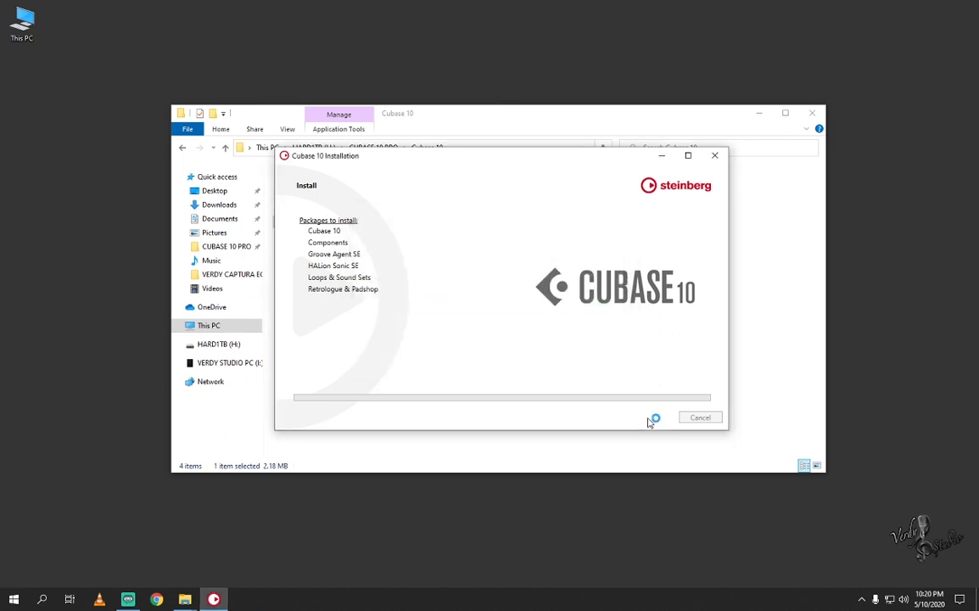
{"action": "left_click", "coordinate": [570, 294]}
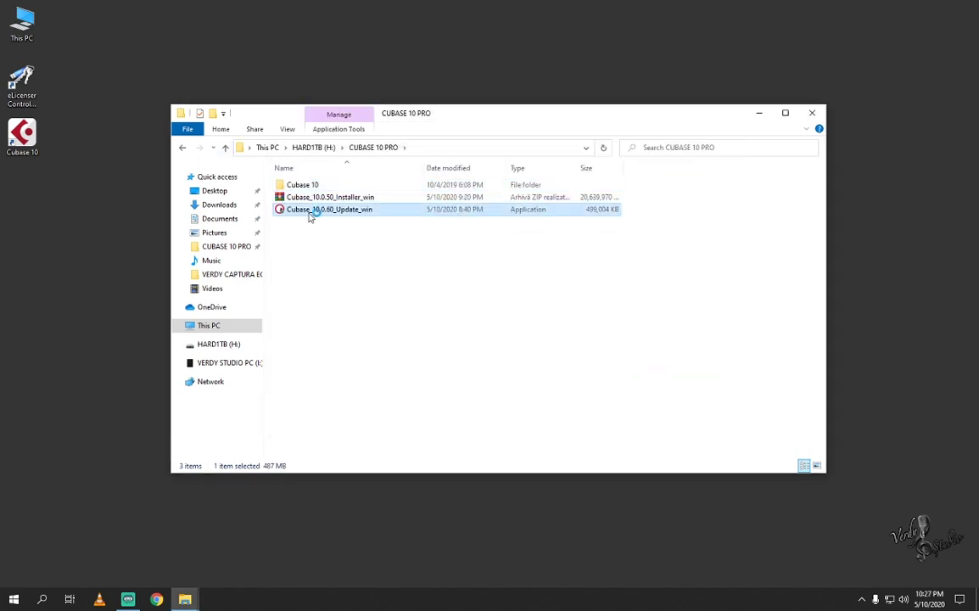
Step: Run Cubase_10.0.60_Update_win from the CUBASE 10 PRO folder and finish the update installation
{"action": "double_click", "coordinate": [312, 212]}
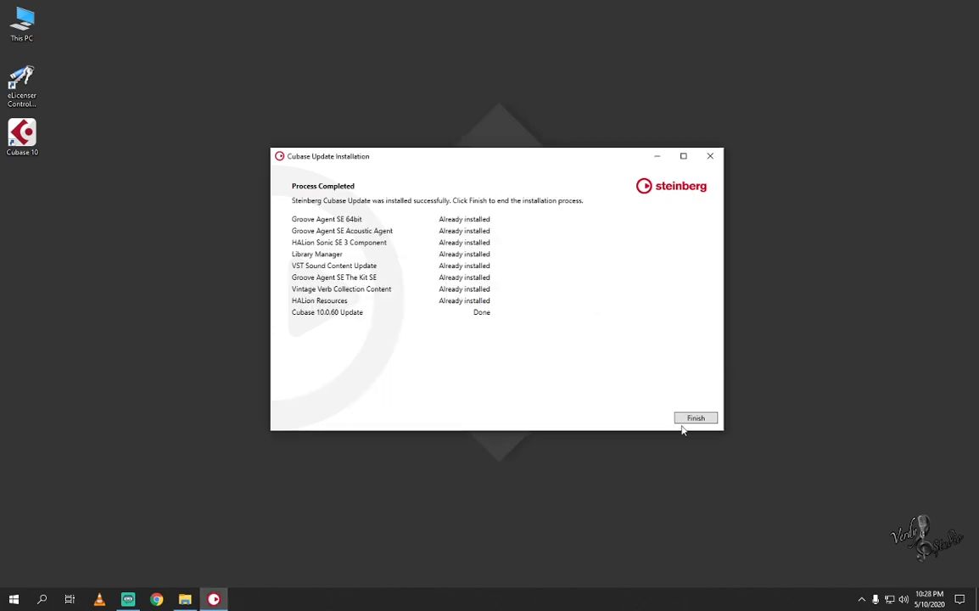
{"action": "left_click", "coordinate": [689, 418]}
{"action": "left_click", "coordinate": [598, 388]}
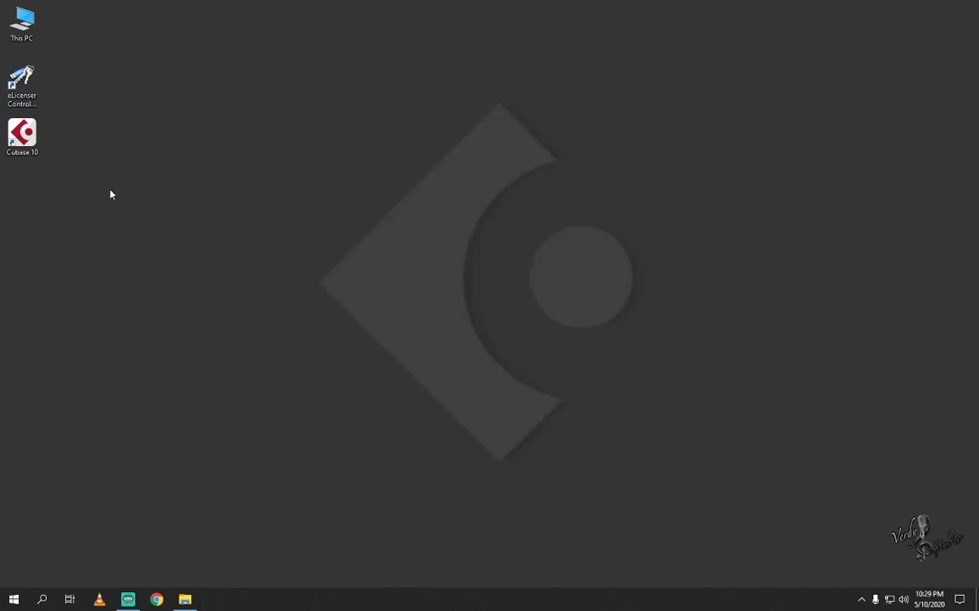
Step: Start Cubase 10 and choose MOTU Audio ASIO as the audio driver
{"action": "left_click_drag", "start_coordinate": [91, 70], "coordinate": [22, 174]}
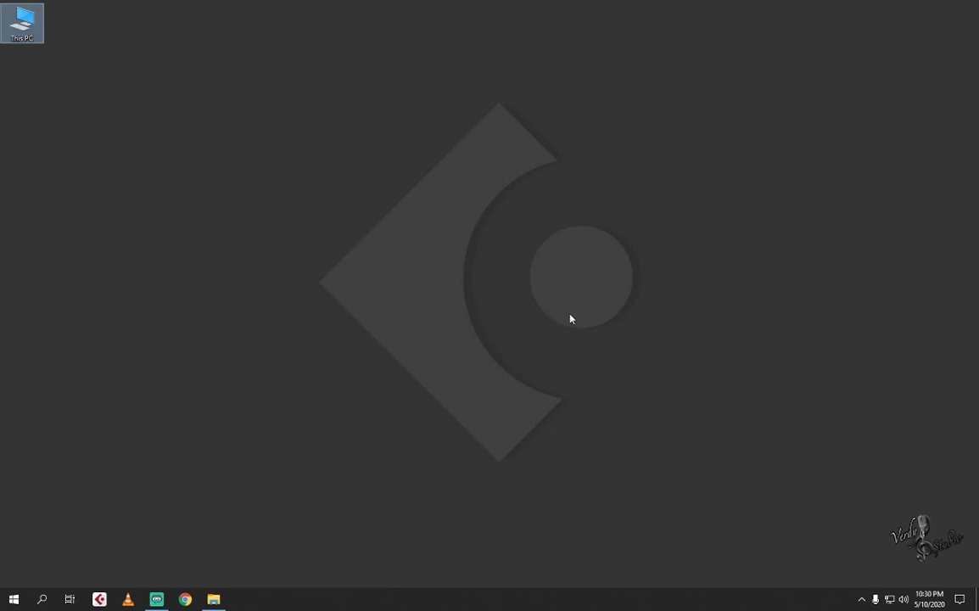
{"action": "left_click", "coordinate": [98, 600]}
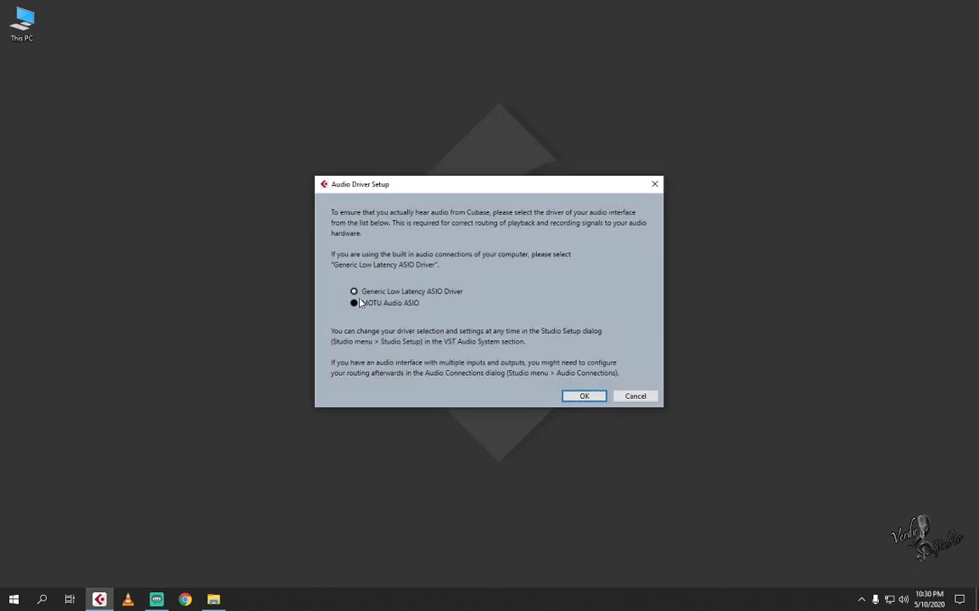
{"action": "left_click", "coordinate": [362, 305]}
{"action": "left_click", "coordinate": [584, 396]}
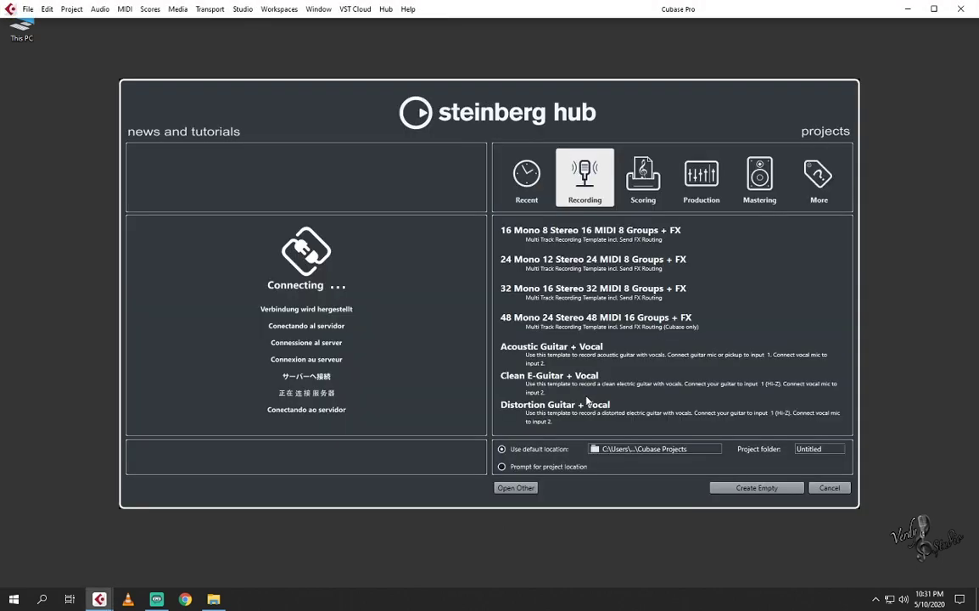
Step: Create a project from the Empty template with the option to prompt for the project location
{"action": "left_click", "coordinate": [819, 176]}
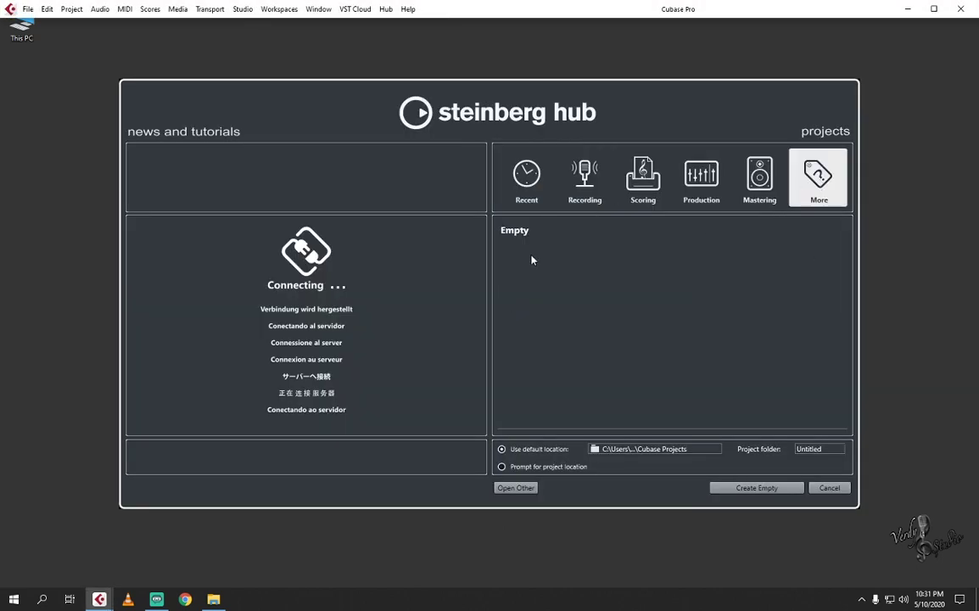
{"action": "left_click", "coordinate": [514, 237]}
{"action": "left_click", "coordinate": [502, 466]}
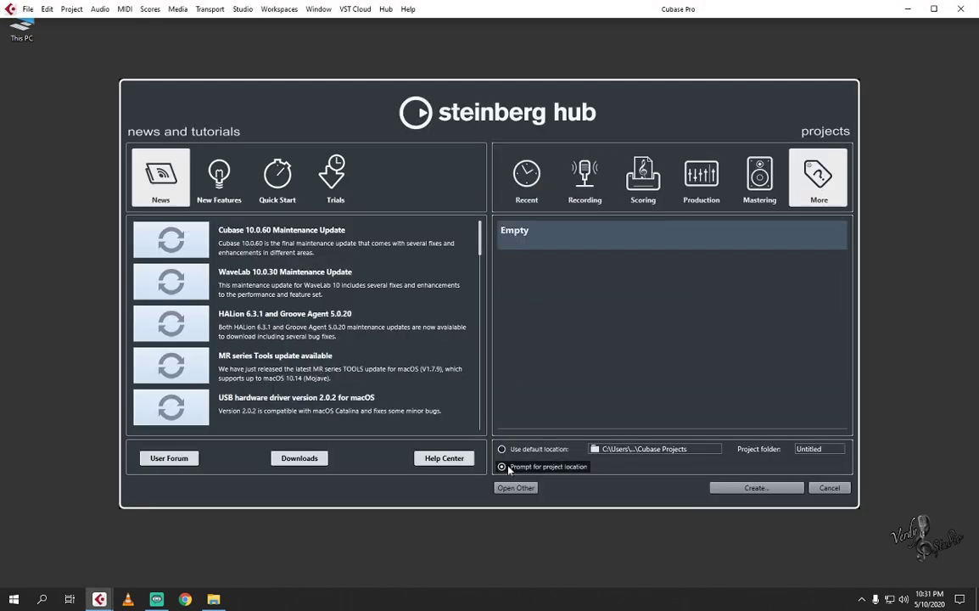
{"action": "left_click", "coordinate": [749, 490]}
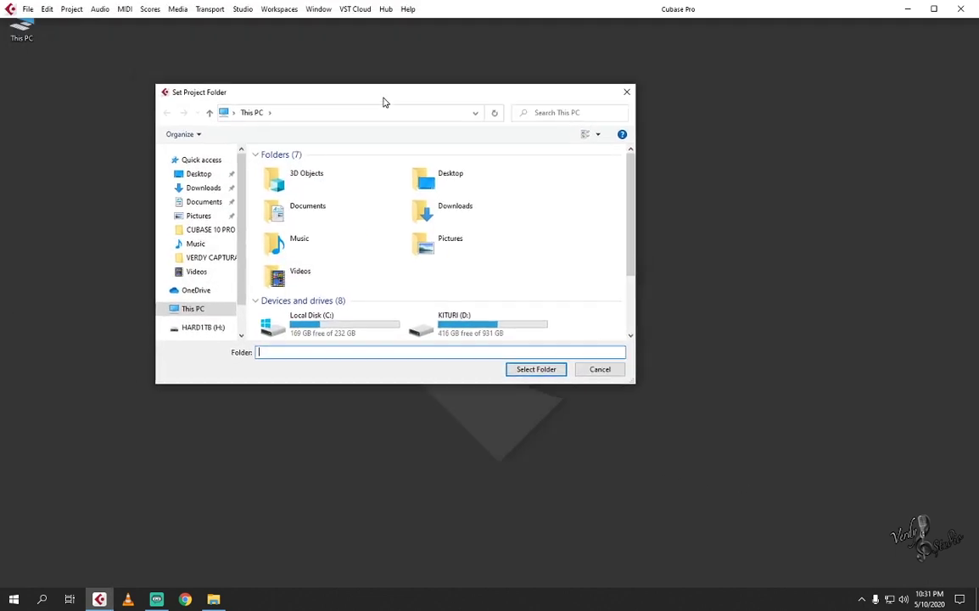
Step: Set the WORK (G:) drive as the project folder and answer the registration prompt with Already Registered
{"action": "scroll", "coordinate": [365, 225], "scroll_direction": "down", "scroll_amount": 3}
{"action": "scroll", "coordinate": [321, 218], "scroll_direction": "up", "scroll_amount": 3}
{"action": "scroll", "coordinate": [320, 218], "scroll_direction": "down", "scroll_amount": 3}
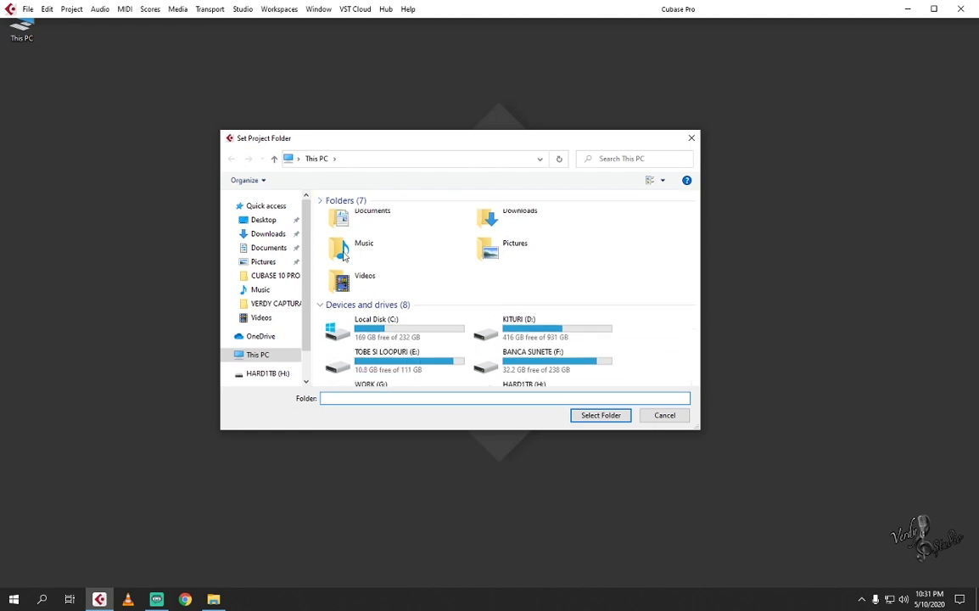
{"action": "double_click", "coordinate": [407, 307]}
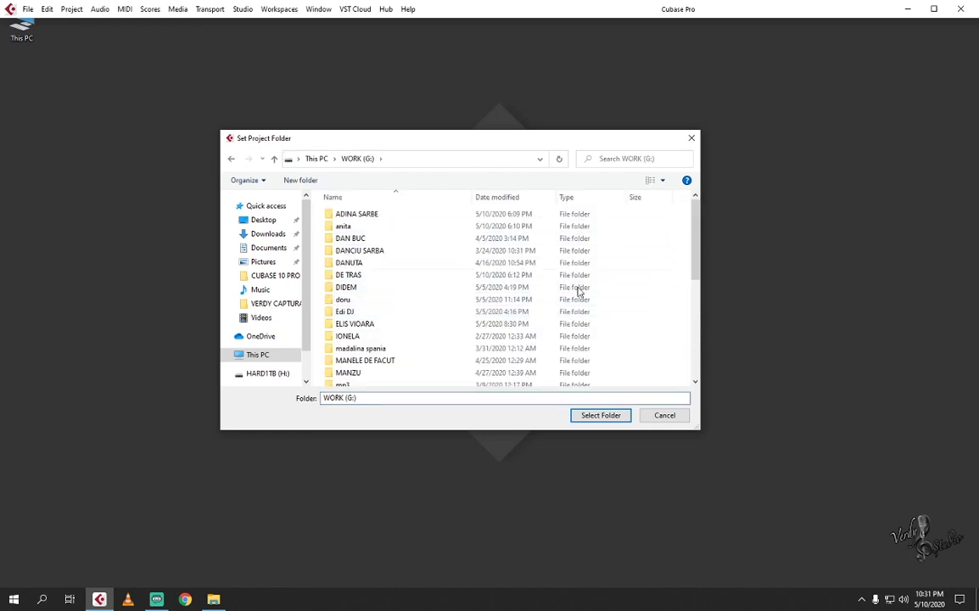
{"action": "left_click", "coordinate": [584, 415]}
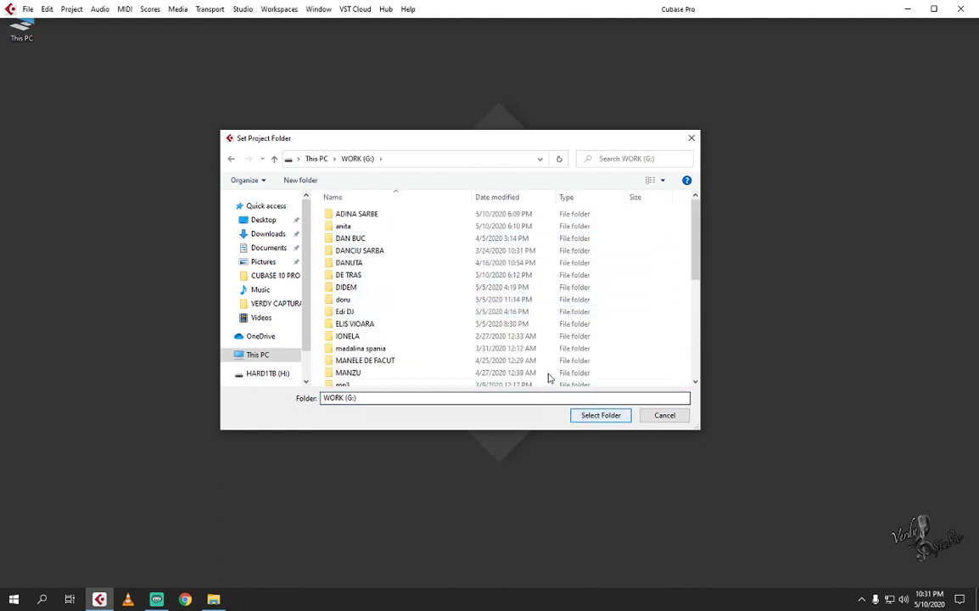
{"action": "left_click", "coordinate": [599, 417]}
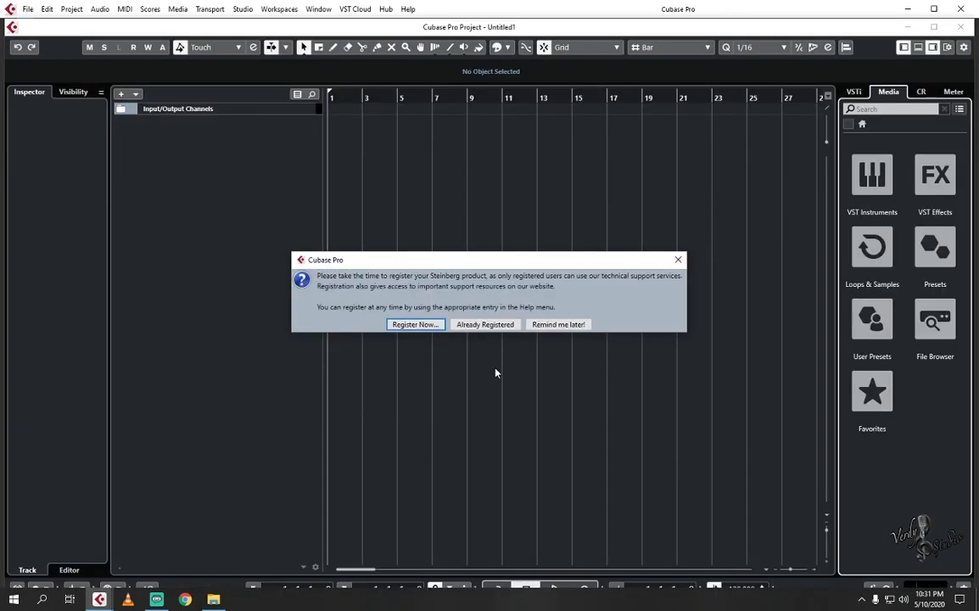
{"action": "left_click", "coordinate": [484, 328]}
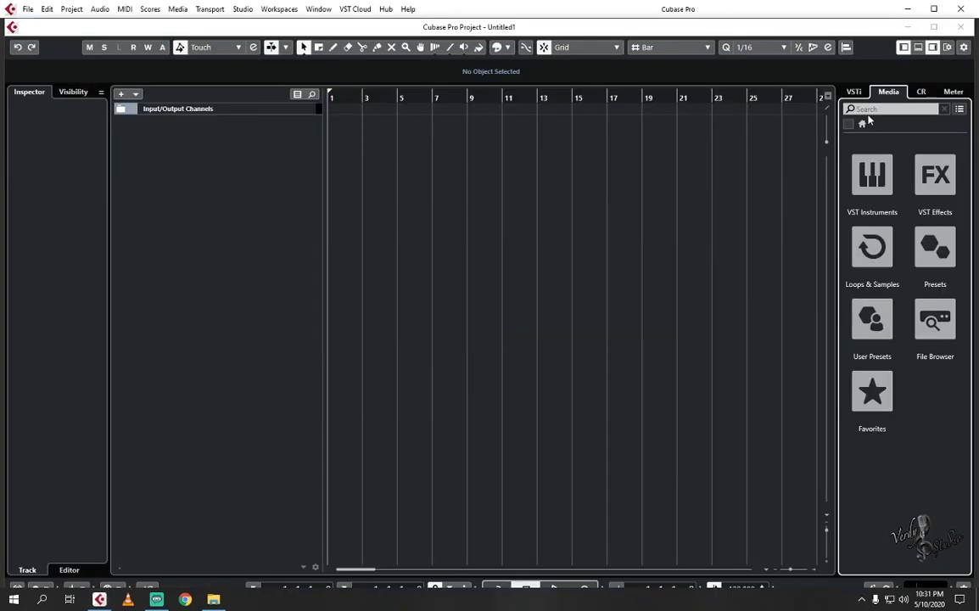
Step: Maximize the project window and enlarge the event display by hiding the right zone and narrowing the track list
{"action": "left_click", "coordinate": [854, 92]}
{"action": "left_click", "coordinate": [933, 48]}
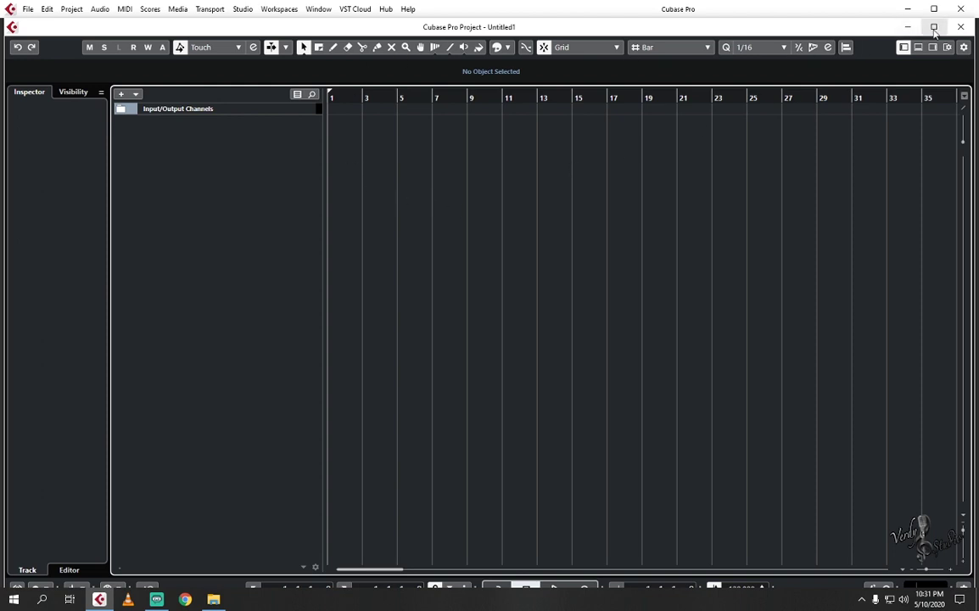
{"action": "double_click", "coordinate": [817, 26]}
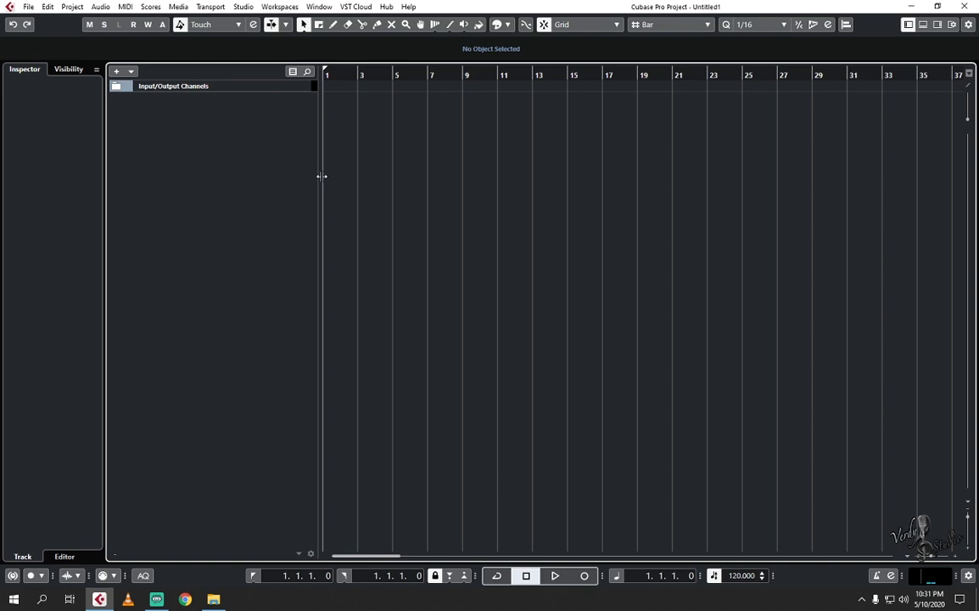
{"action": "left_click_drag", "start_coordinate": [322, 180], "coordinate": [304, 177]}
Step: Add one mono audio track routed to Stereo Out and increase its height in the track list
{"action": "right_click", "coordinate": [238, 171]}
{"action": "left_click", "coordinate": [270, 179]}
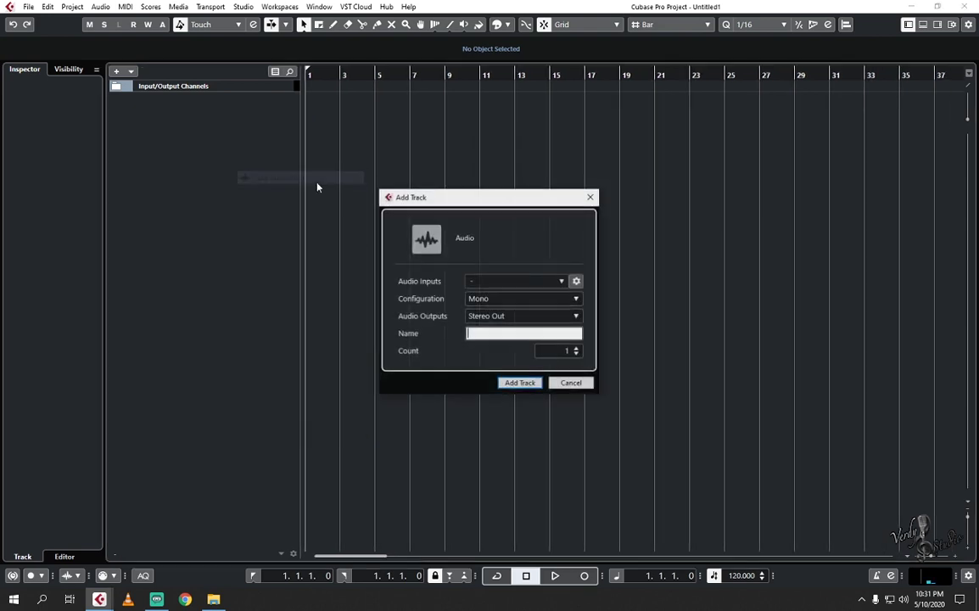
{"action": "left_click", "coordinate": [518, 281]}
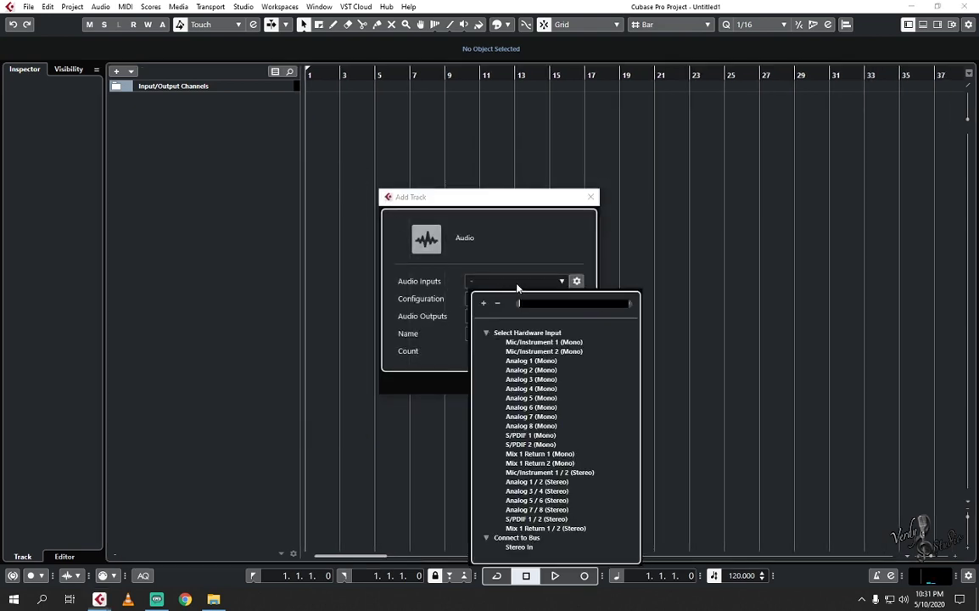
{"action": "left_click", "coordinate": [517, 283]}
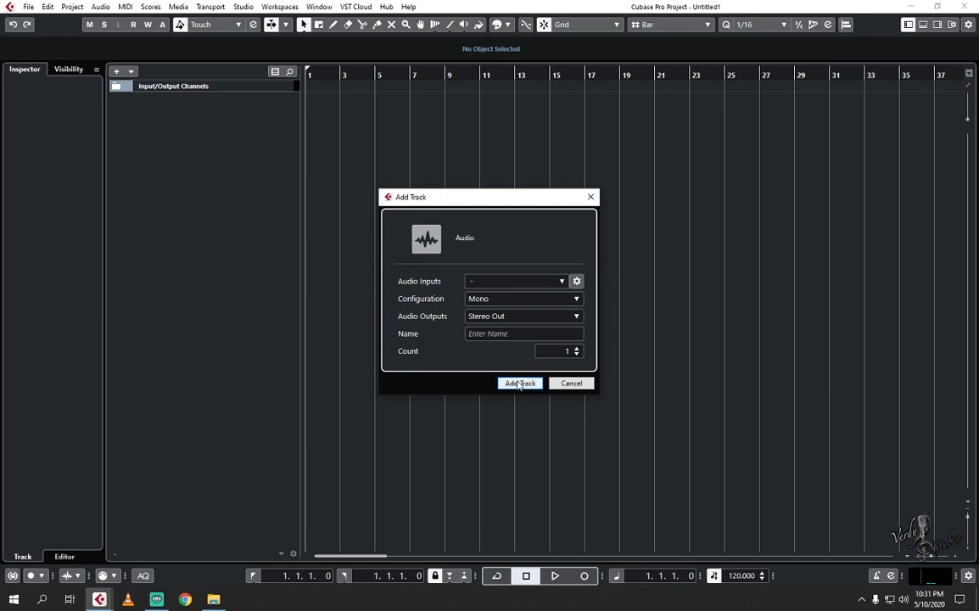
{"action": "left_click", "coordinate": [508, 382]}
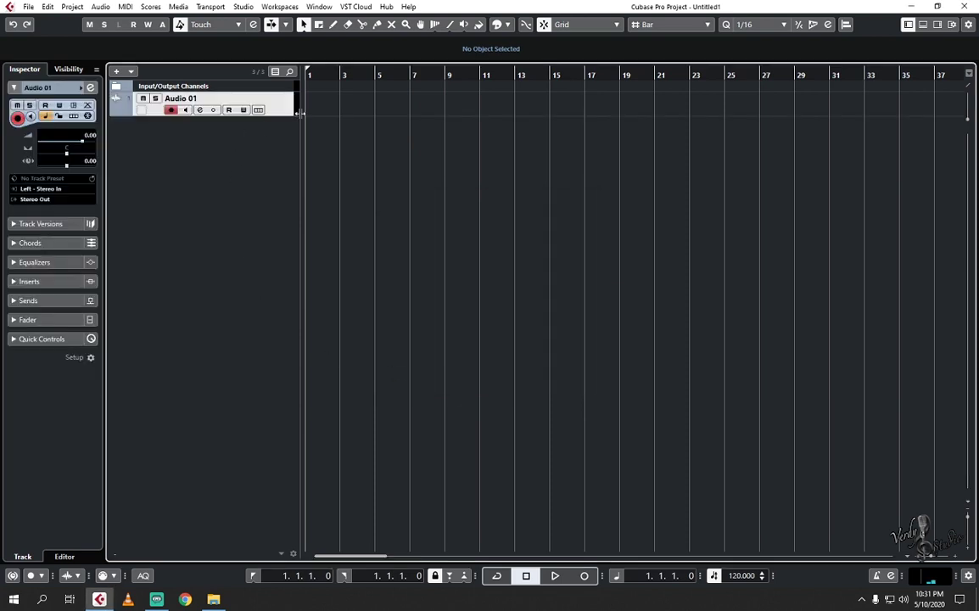
{"action": "left_click_drag", "start_coordinate": [298, 113], "coordinate": [259, 259]}
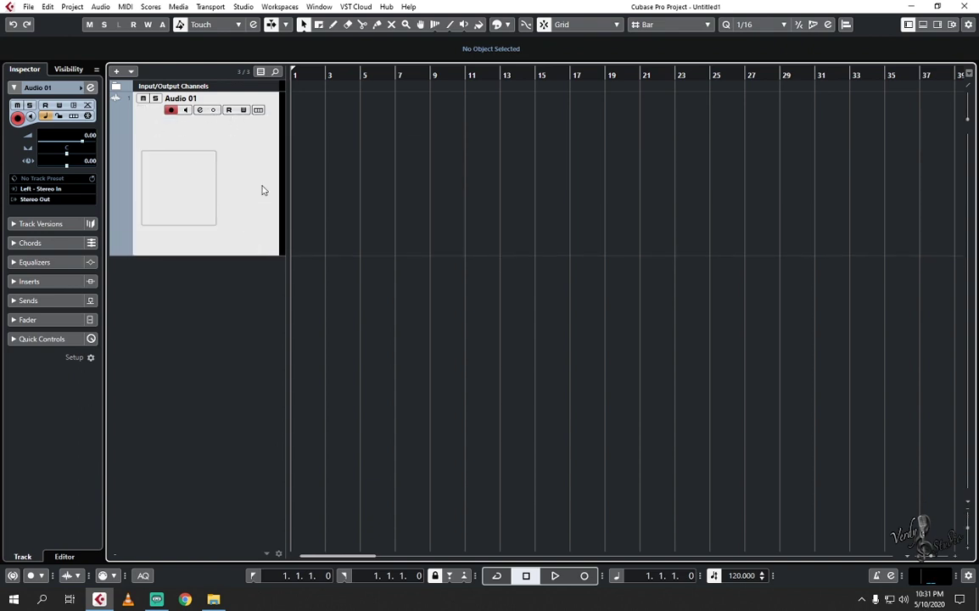
Step: Open the MixConsole full-width across the lower part of the screen without its left zone, and lower the Stereo In fader to minus infinity
{"action": "key", "text": "F3"}
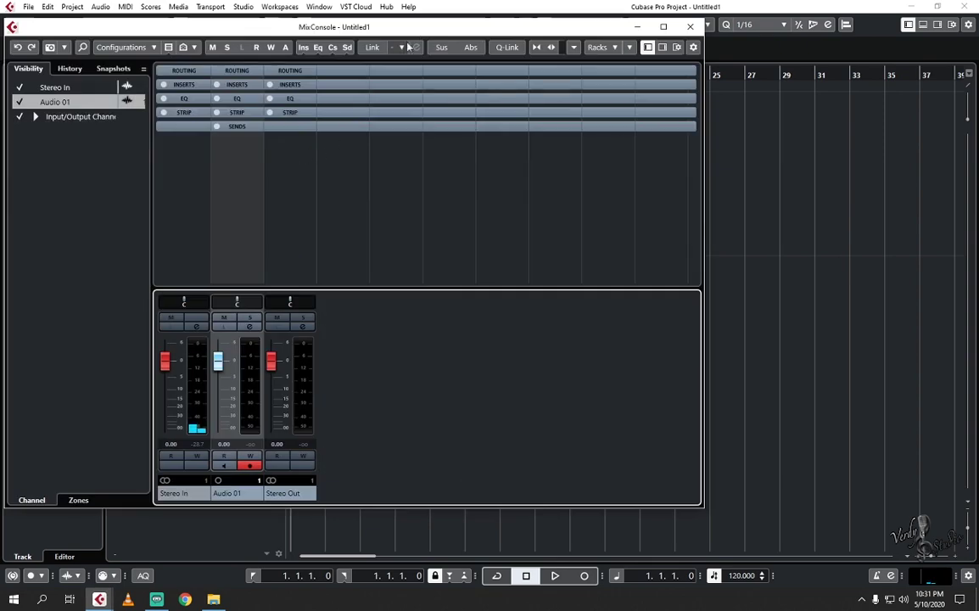
{"action": "left_click_drag", "start_coordinate": [422, 19], "coordinate": [414, 345]}
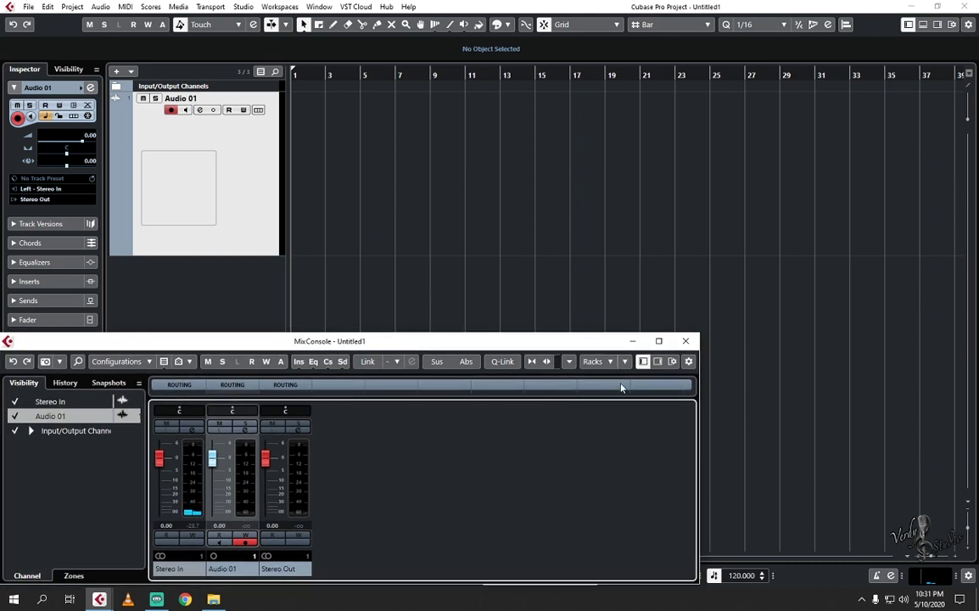
{"action": "left_click_drag", "start_coordinate": [697, 407], "coordinate": [976, 405]}
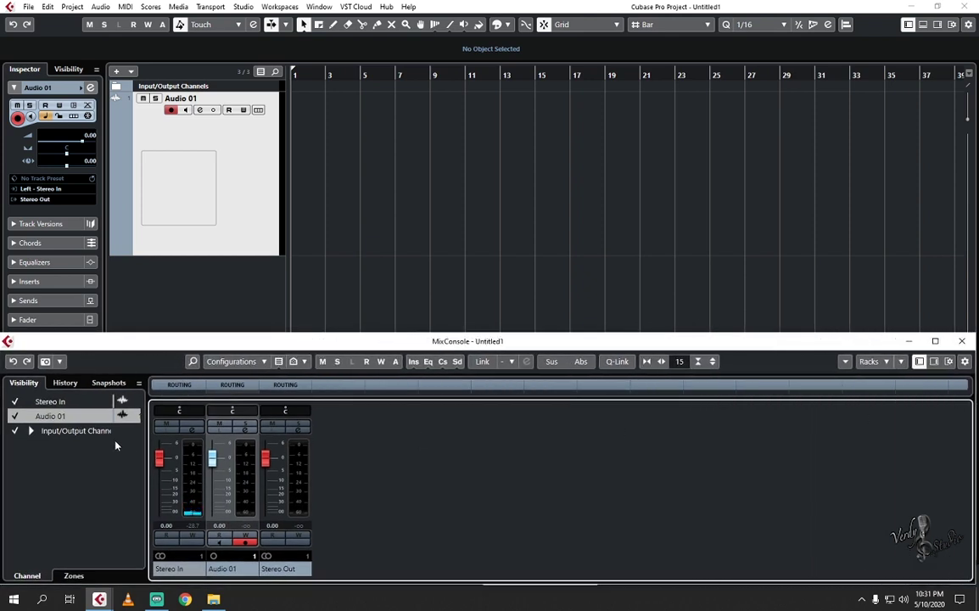
{"action": "left_click", "coordinate": [919, 362]}
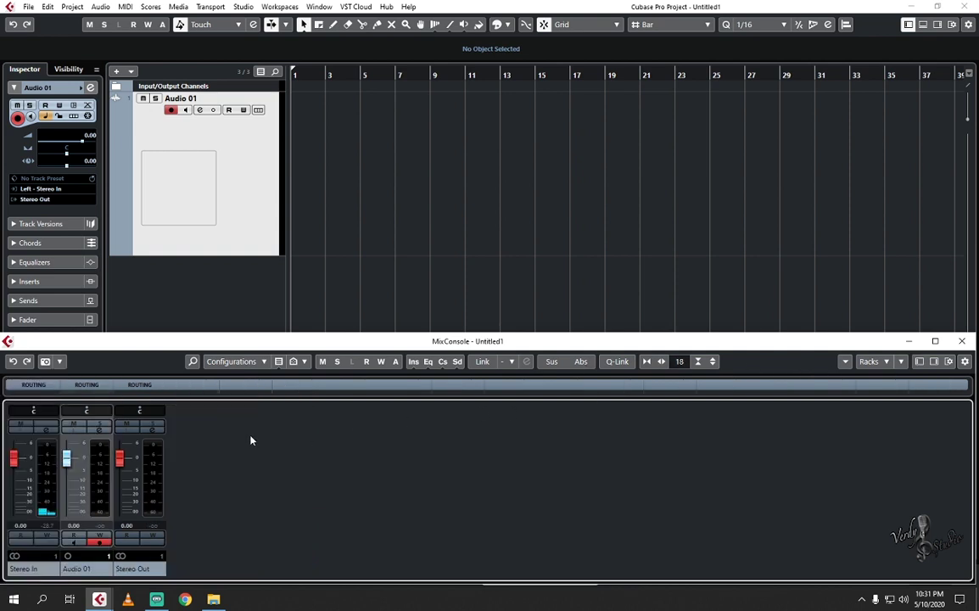
{"action": "left_click_drag", "start_coordinate": [17, 459], "coordinate": [13, 512]}
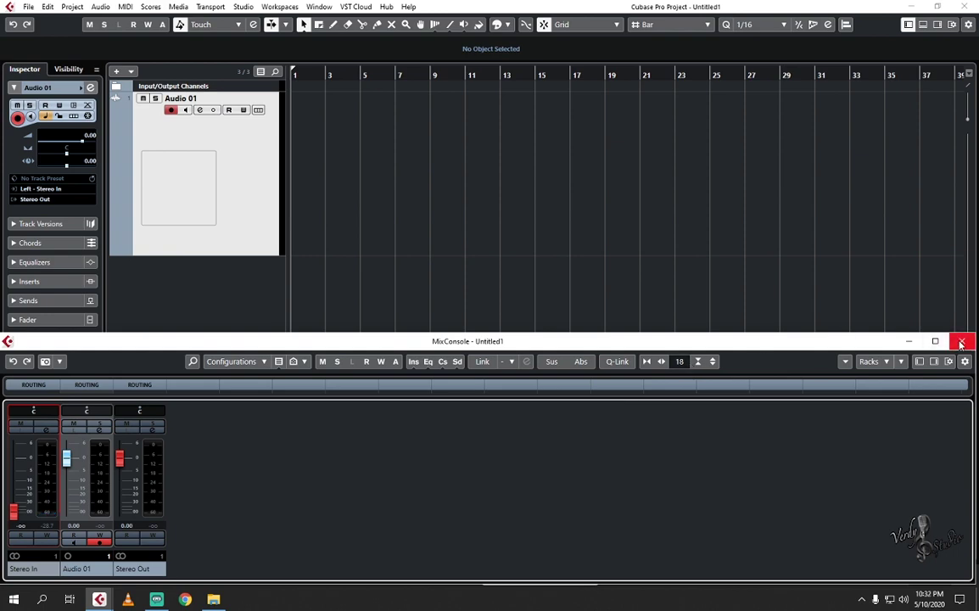
Step: Open the channel settings of Stereo Out and examine the effects available for its first insert slot
{"action": "left_click", "coordinate": [152, 430]}
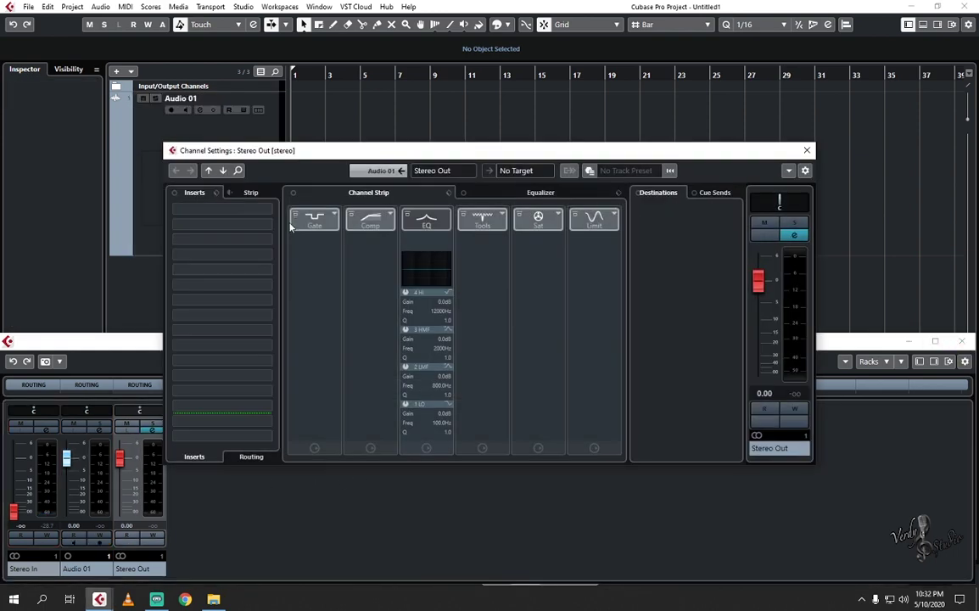
{"action": "left_click", "coordinate": [255, 208]}
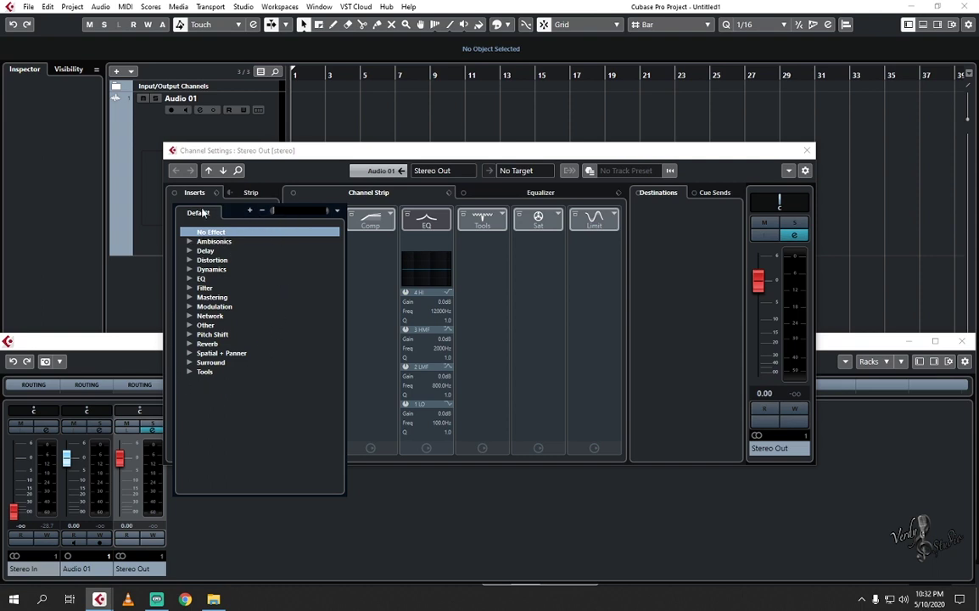
{"action": "left_click", "coordinate": [804, 155]}
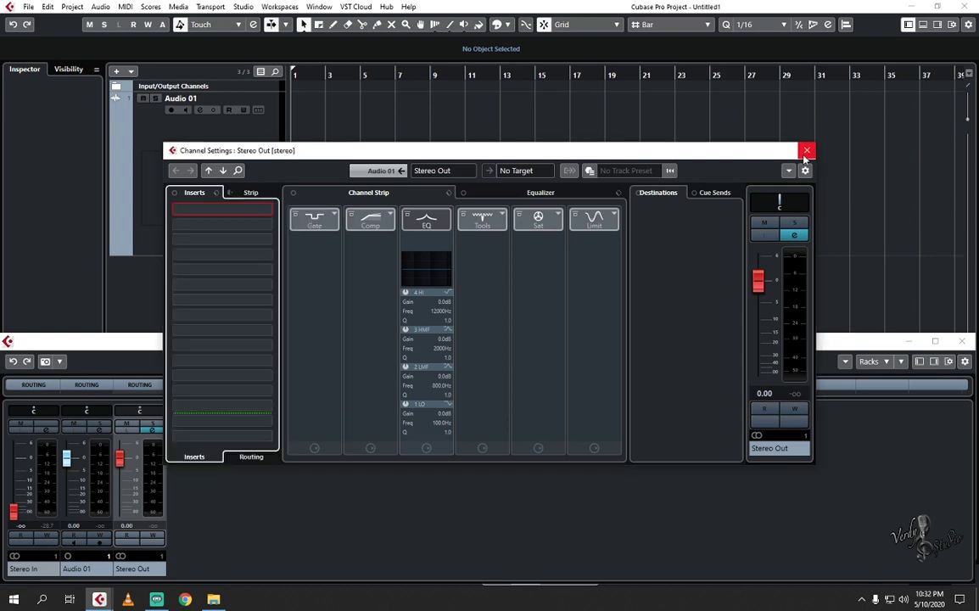
Step: Close the Stereo Out channel settings and the untitled project, and refresh the desktop
{"action": "left_click", "coordinate": [805, 156]}
{"action": "left_click", "coordinate": [964, 9]}
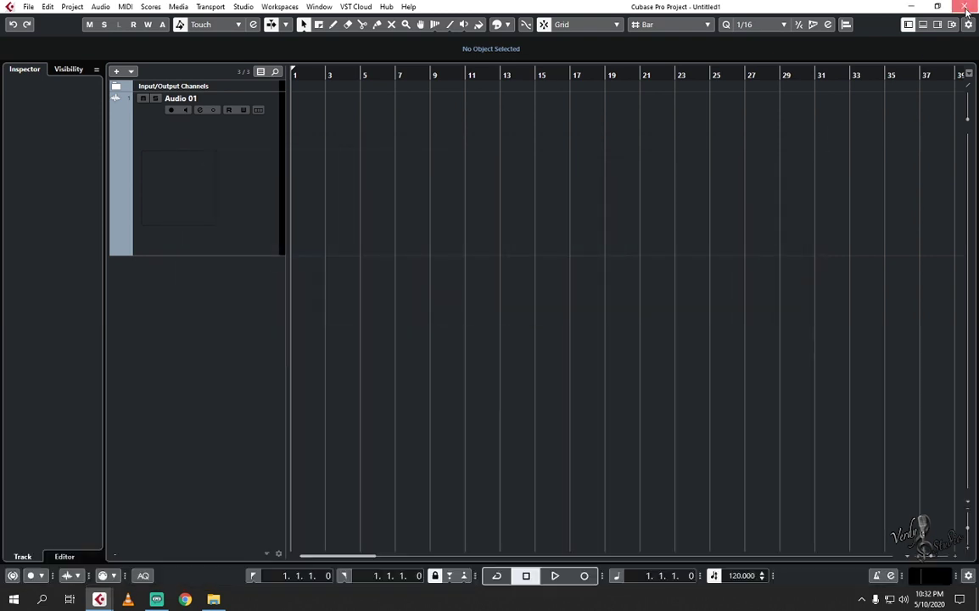
{"action": "left_click", "coordinate": [488, 318]}
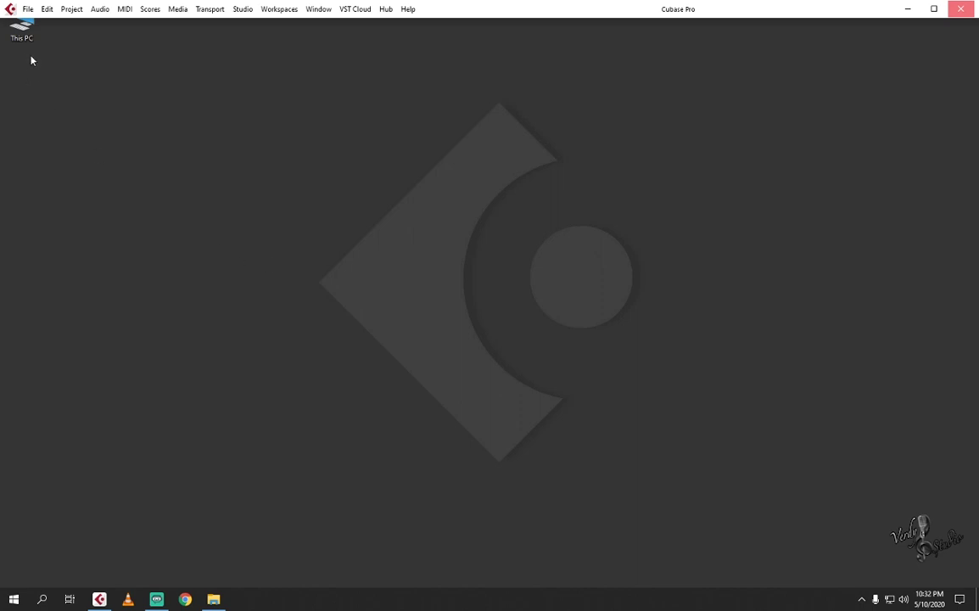
{"action": "right_click", "coordinate": [331, 163]}
{"action": "left_click", "coordinate": [363, 193]}
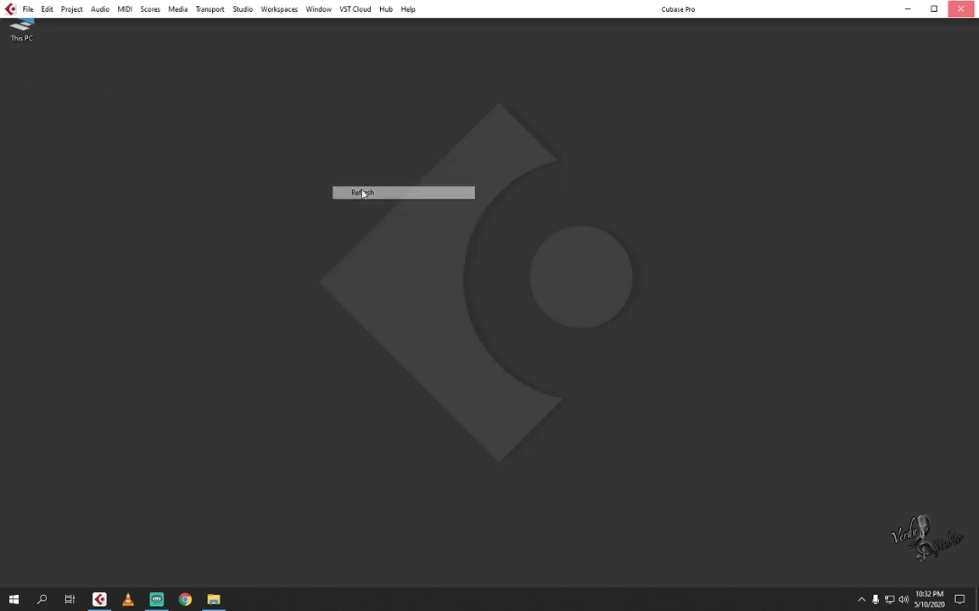
Step: Open the VERDY STUDIO folder on the VERDY STUDIO PC (I:) drive in File Explorer
{"action": "double_click", "coordinate": [30, 28]}
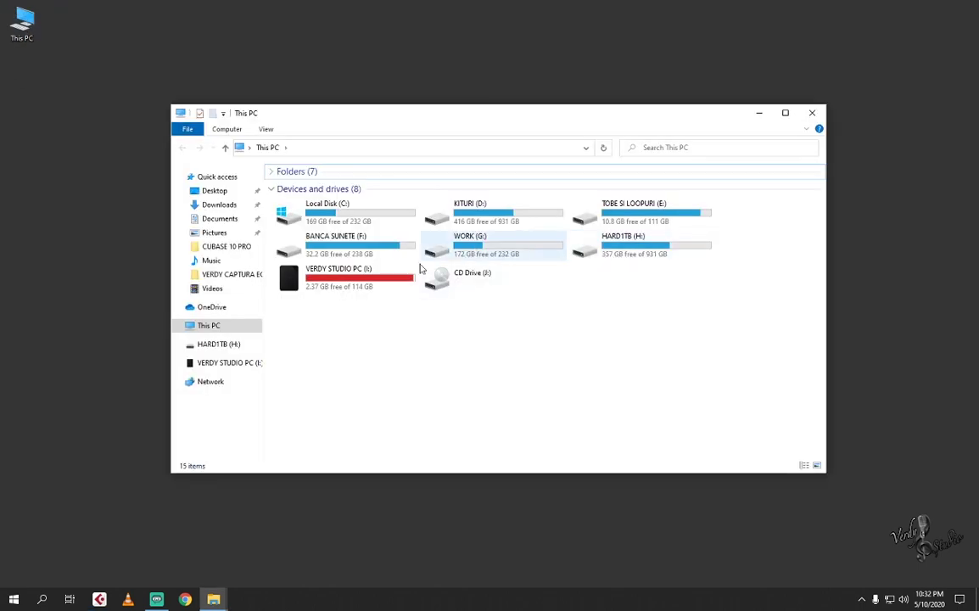
{"action": "double_click", "coordinate": [348, 278]}
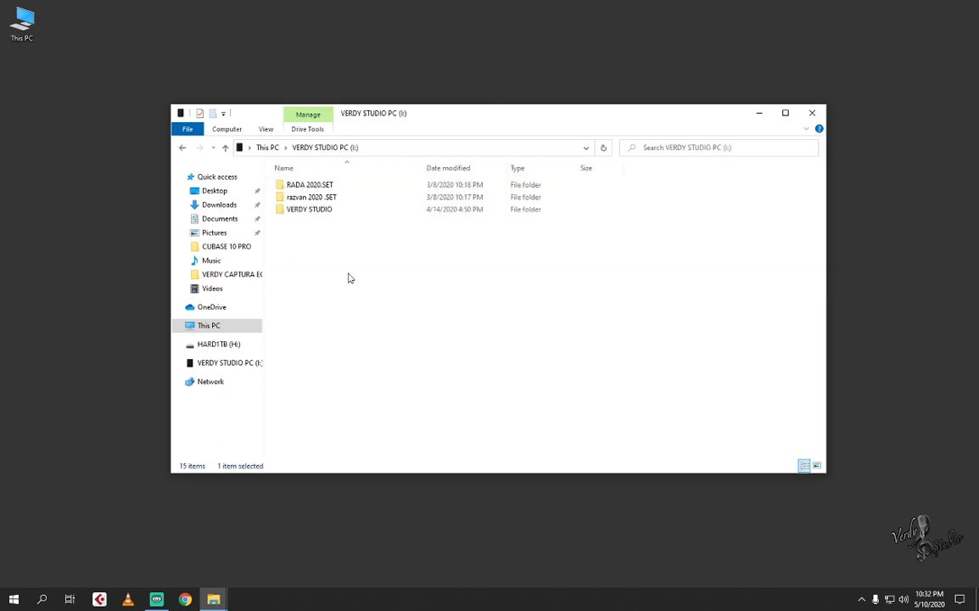
{"action": "double_click", "coordinate": [309, 209]}
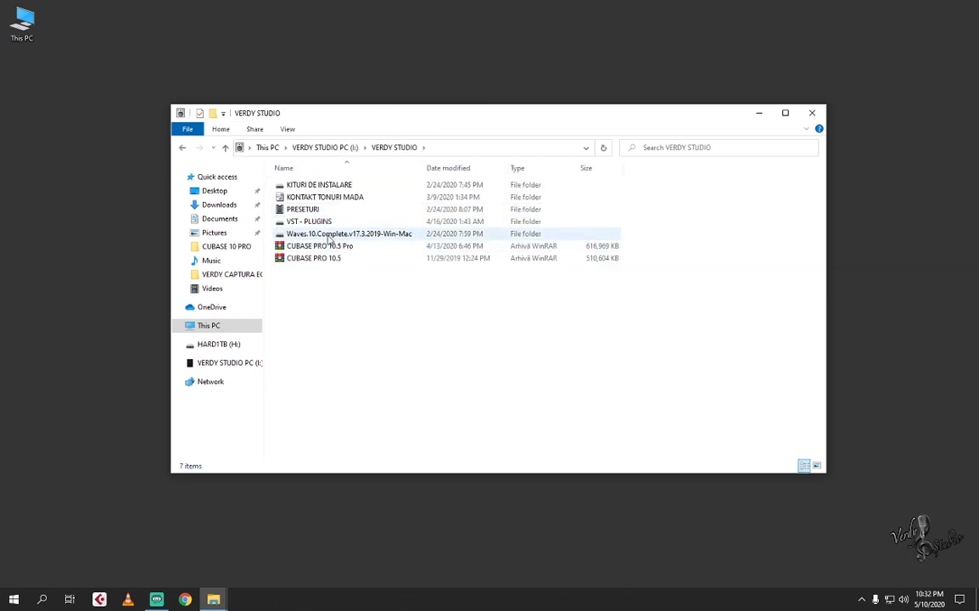
Step: Mount the Win image from VERDY STUDIO's Waves.10.Complete.v17.3.2019-Win-Mac folder on virtual drive J: with PowerISO
{"action": "left_click", "coordinate": [861, 599]}
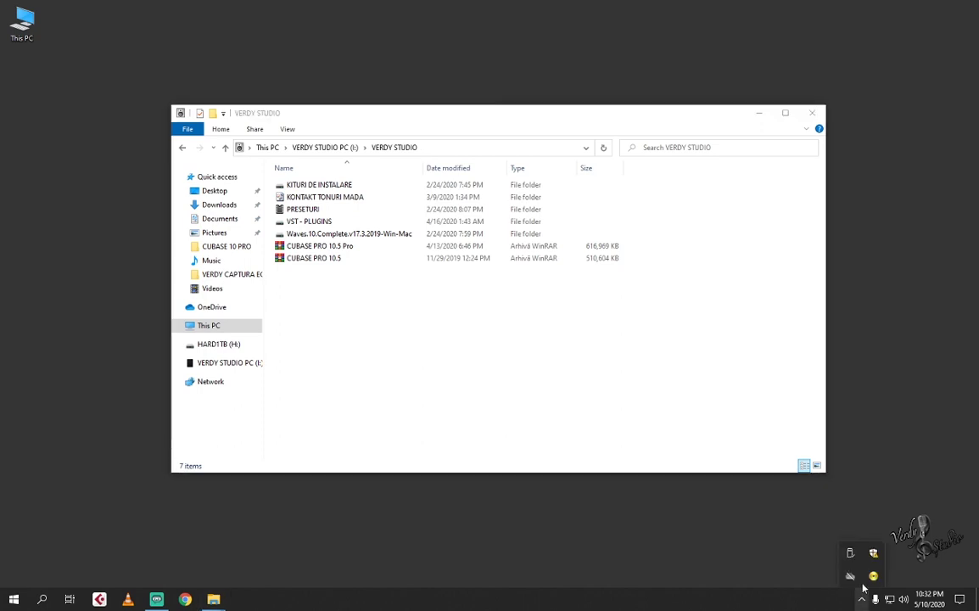
{"action": "right_click", "coordinate": [872, 575]}
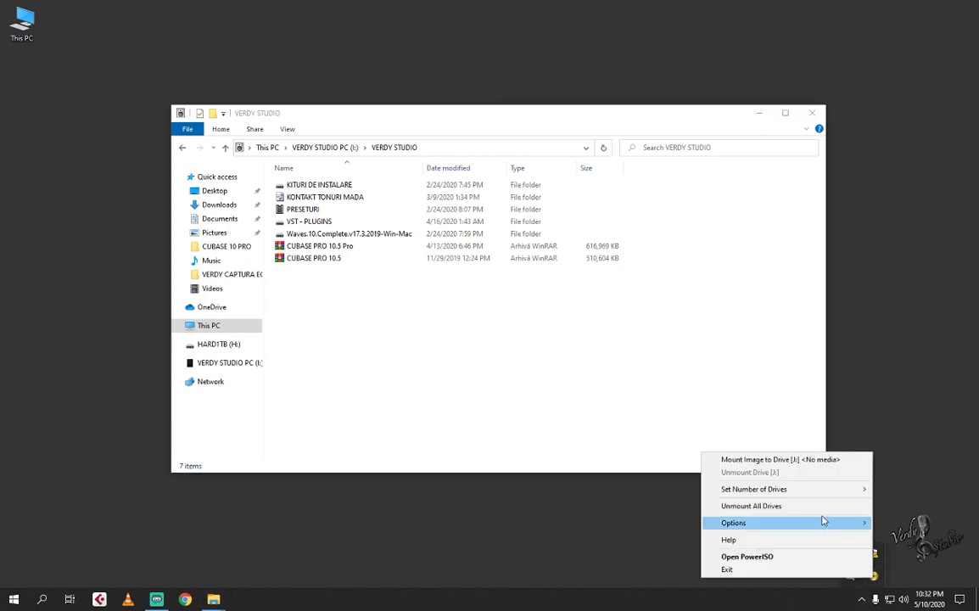
{"action": "left_click", "coordinate": [810, 462]}
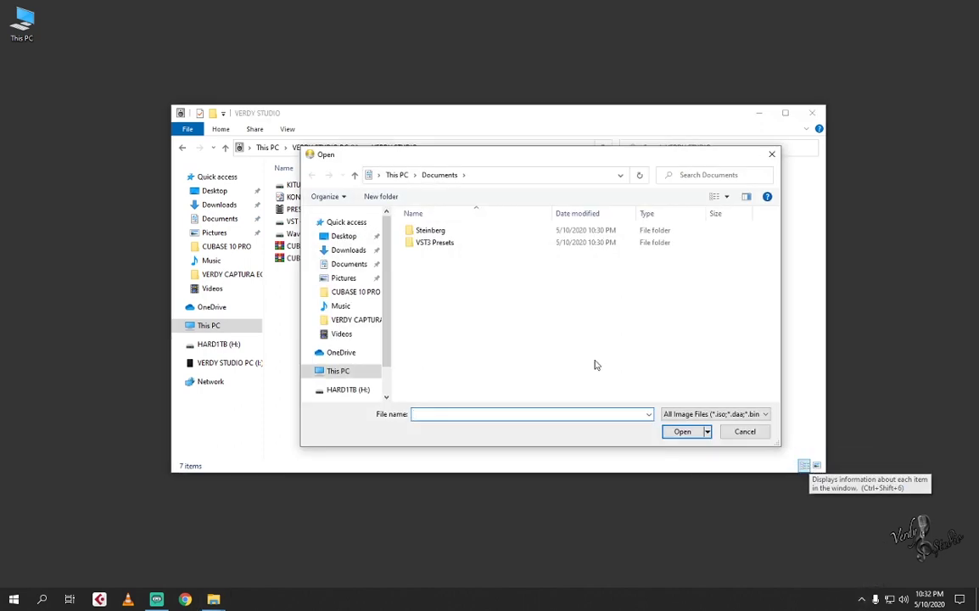
{"action": "left_click", "coordinate": [331, 373]}
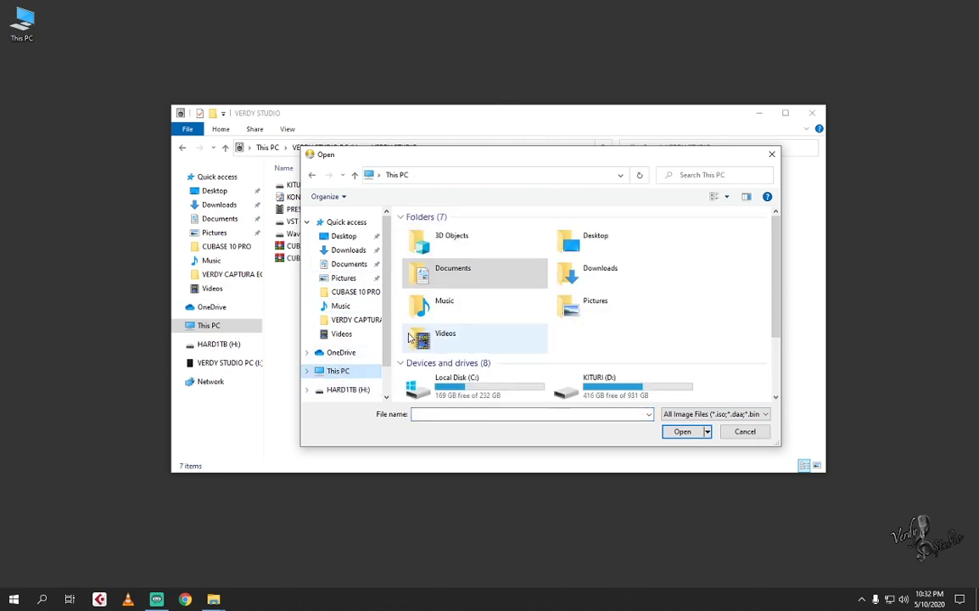
{"action": "scroll", "coordinate": [492, 345], "scroll_direction": "down", "scroll_amount": 1}
{"action": "scroll", "coordinate": [487, 345], "scroll_direction": "up", "scroll_amount": 2}
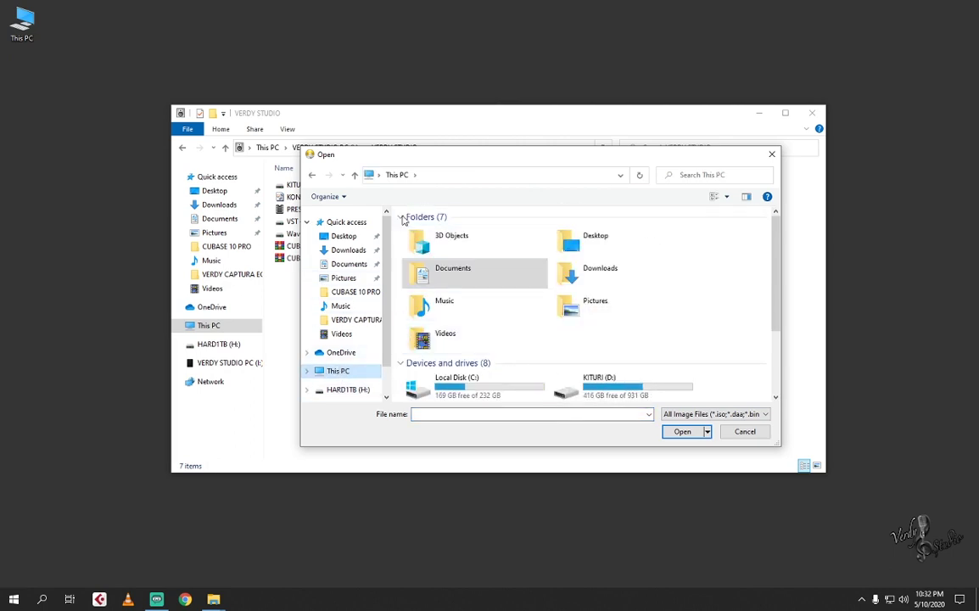
{"action": "left_click", "coordinate": [401, 218]}
{"action": "double_click", "coordinate": [477, 363]}
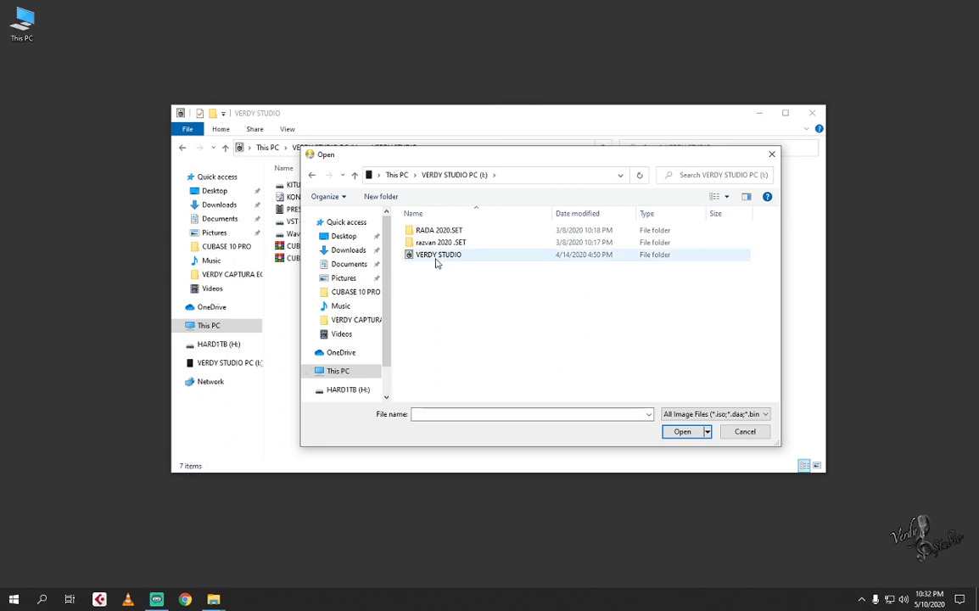
{"action": "double_click", "coordinate": [436, 256]}
{"action": "double_click", "coordinate": [466, 280]}
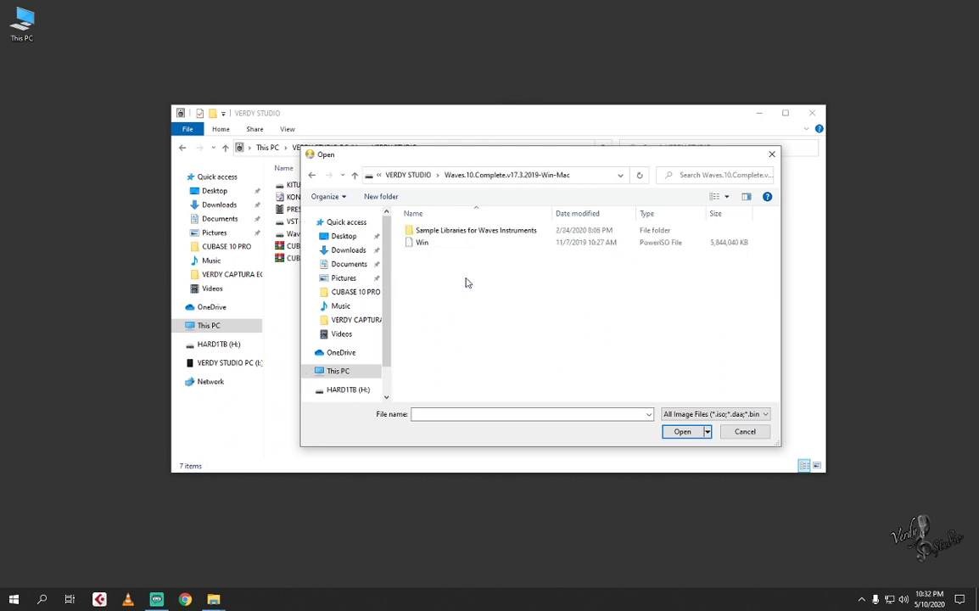
{"action": "left_click", "coordinate": [417, 244]}
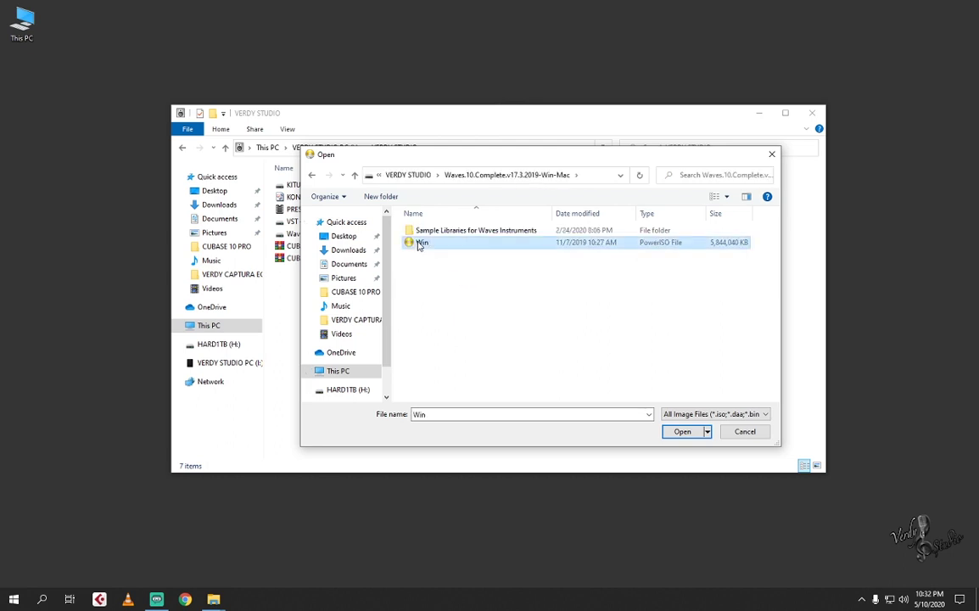
{"action": "left_click", "coordinate": [682, 432]}
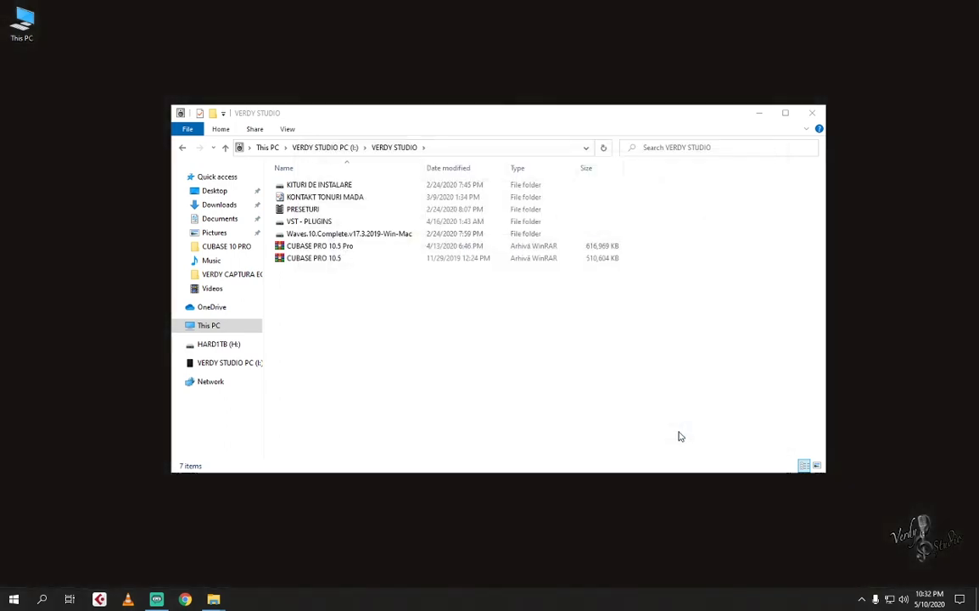
Step: Open the Waves folder on the mounted CD drive (J:) and launch the Install_Waves_Central installer
{"action": "double_click", "coordinate": [37, 46]}
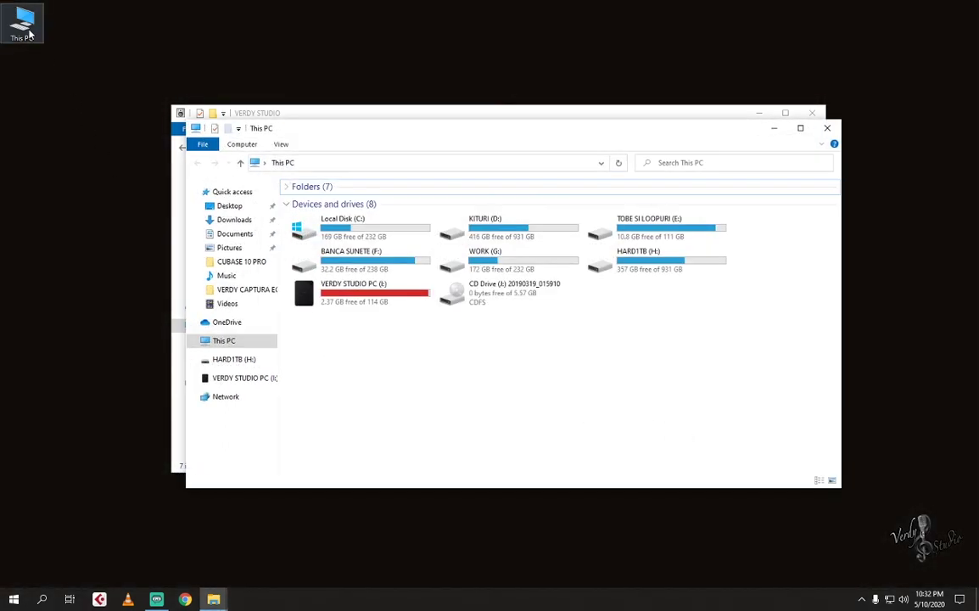
{"action": "right_click", "coordinate": [471, 296]}
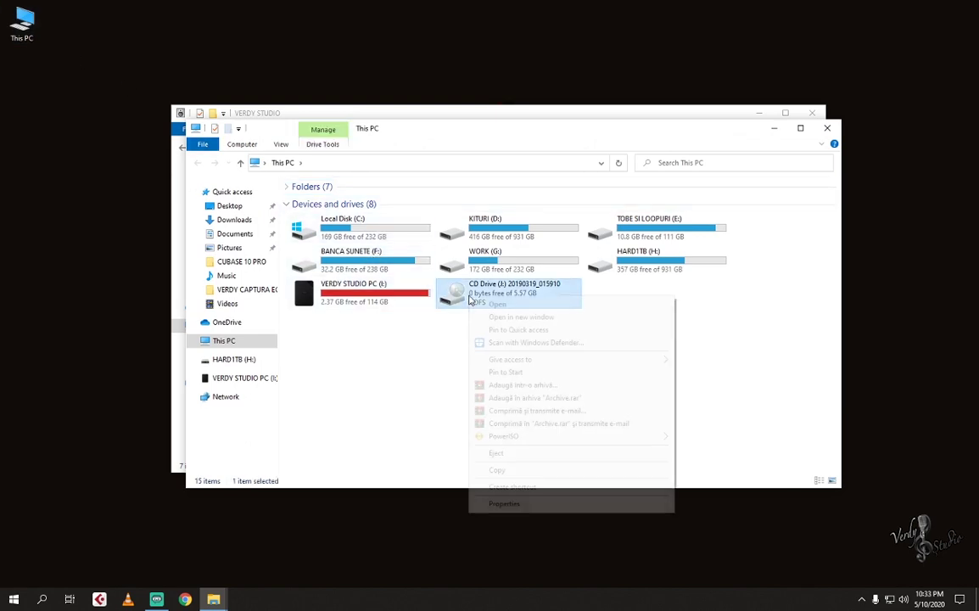
{"action": "left_click", "coordinate": [495, 304]}
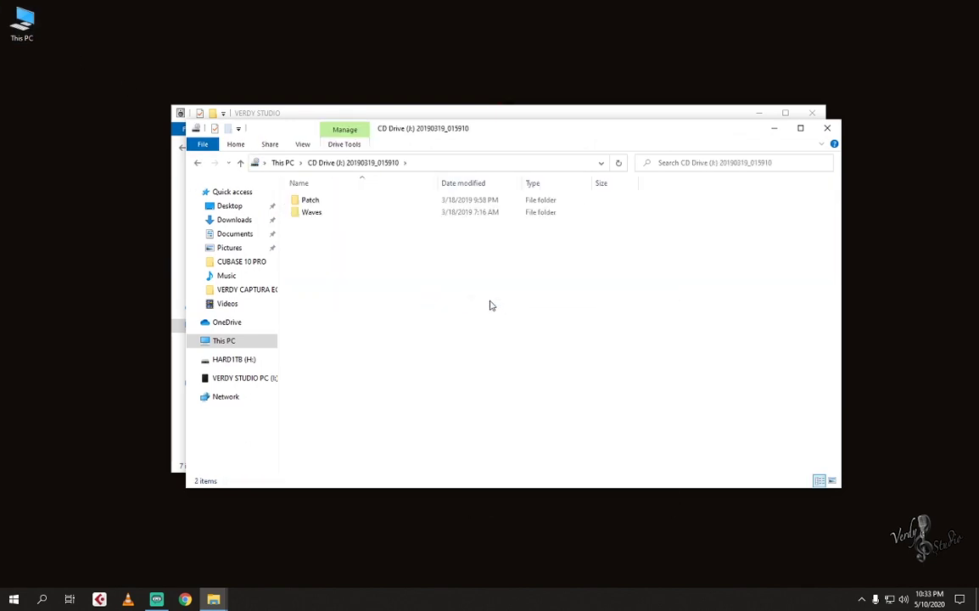
{"action": "double_click", "coordinate": [312, 212]}
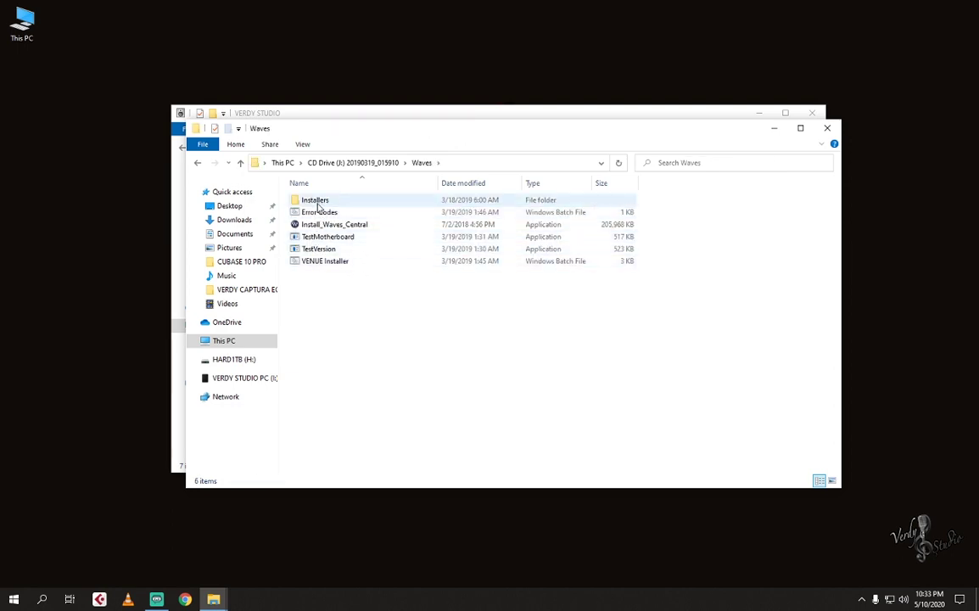
{"action": "left_click", "coordinate": [330, 225]}
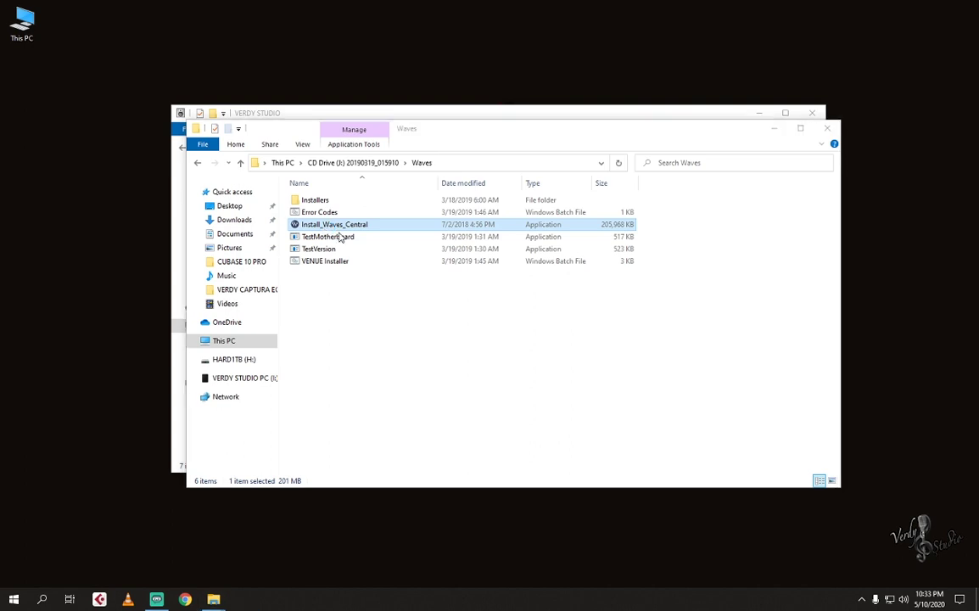
{"action": "left_click", "coordinate": [889, 599]}
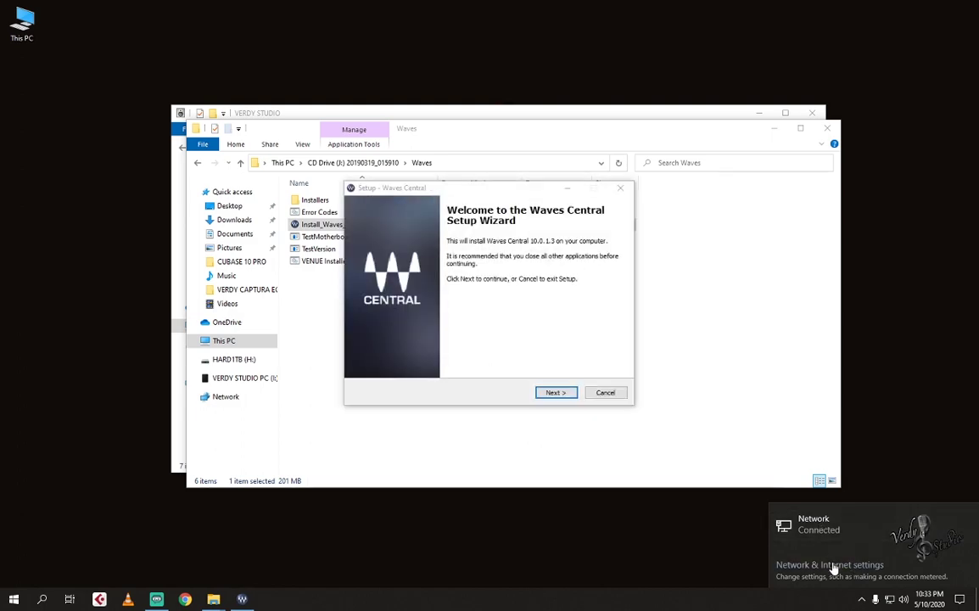
{"action": "left_click", "coordinate": [829, 564]}
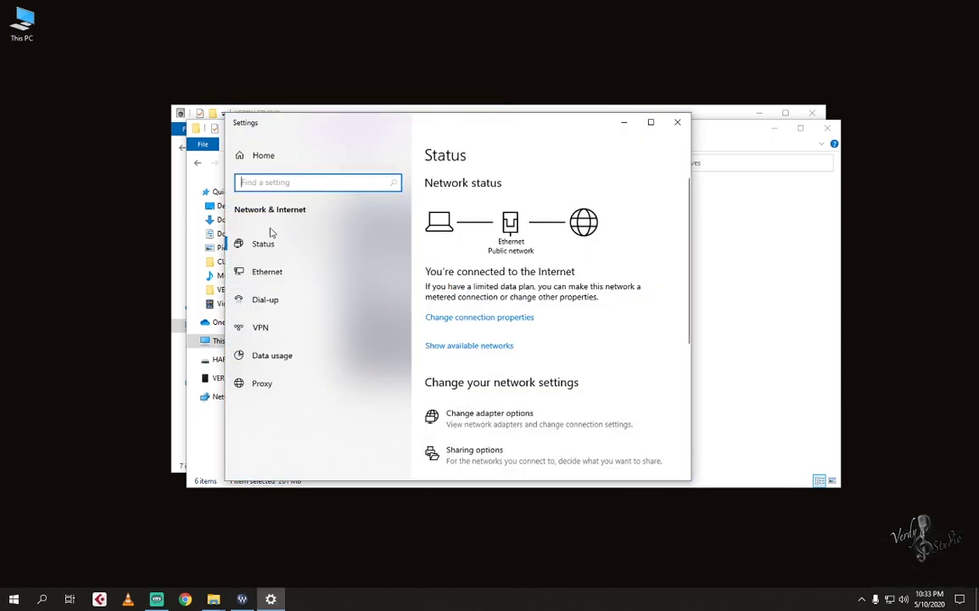
{"action": "left_click", "coordinate": [473, 319]}
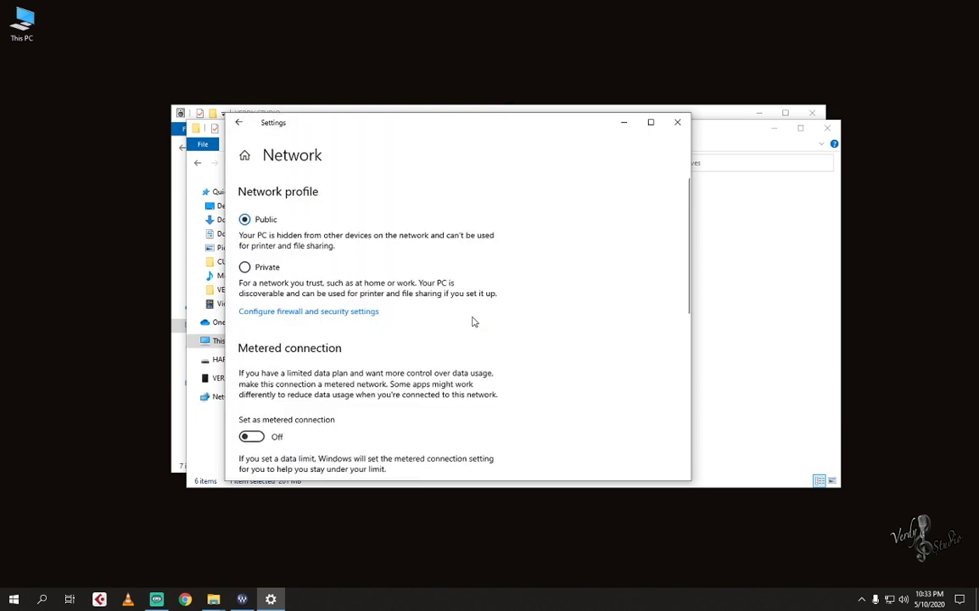
{"action": "scroll", "coordinate": [406, 317], "scroll_direction": "down", "scroll_amount": 10}
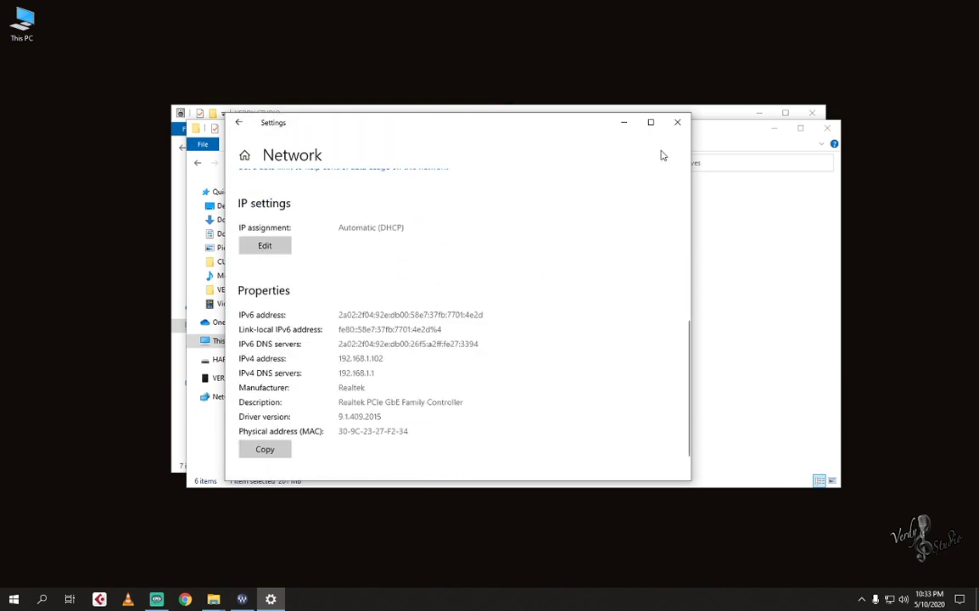
{"action": "left_click", "coordinate": [677, 122]}
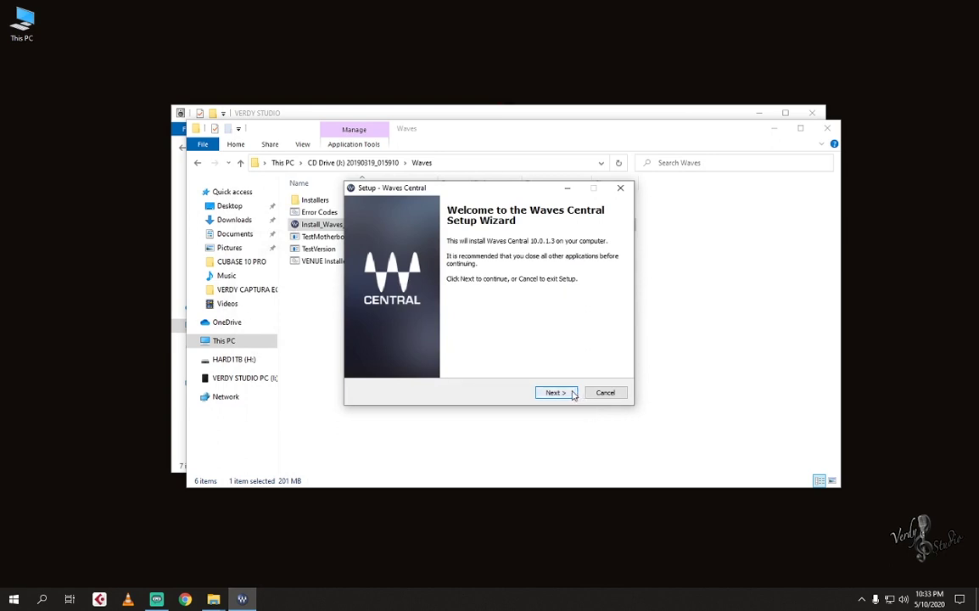
Step: Disable the Ethernet adapter in Windows Network Connections and put the network windows away
{"action": "left_click", "coordinate": [892, 598]}
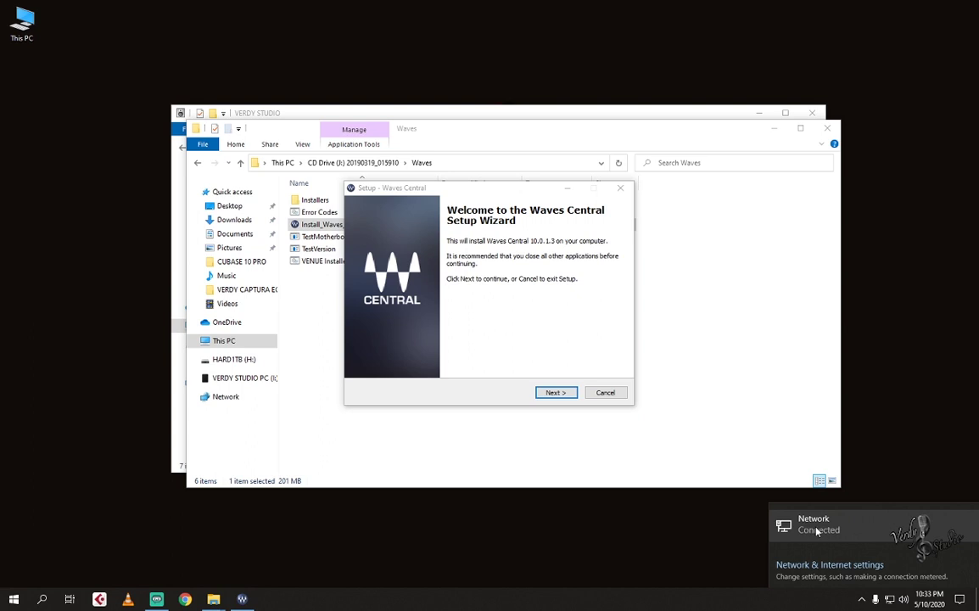
{"action": "left_click", "coordinate": [817, 527]}
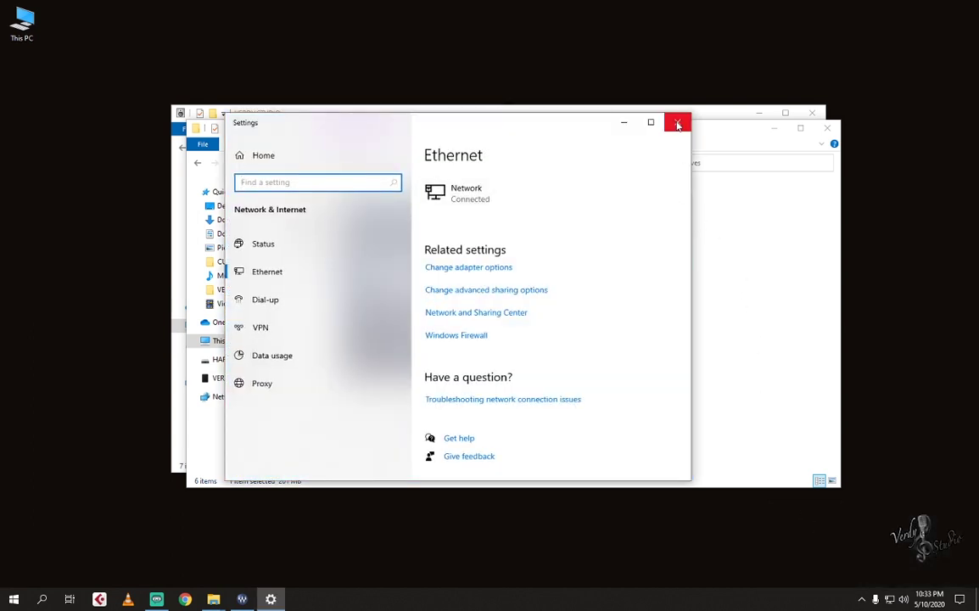
{"action": "left_click", "coordinate": [490, 270]}
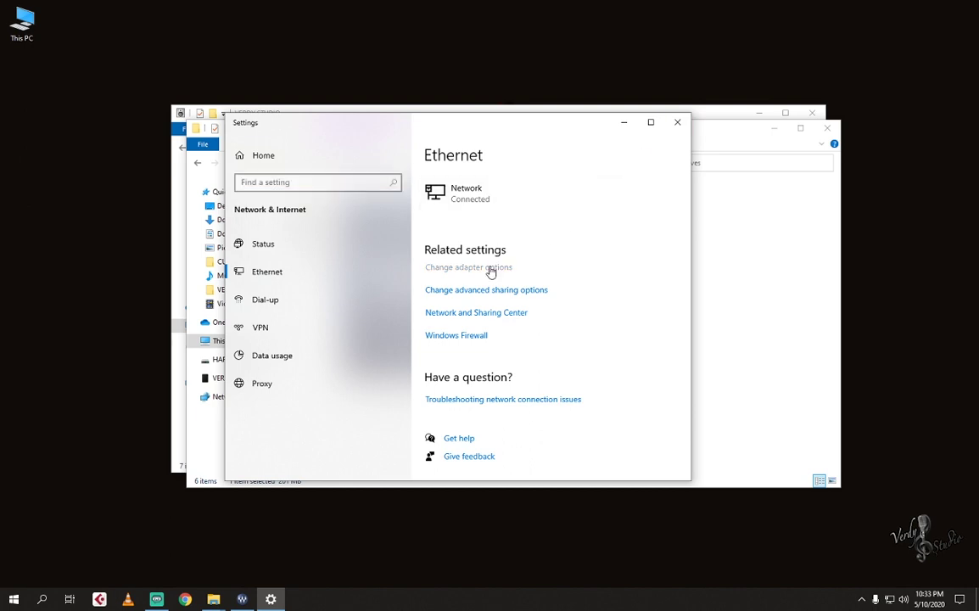
{"action": "right_click", "coordinate": [202, 198]}
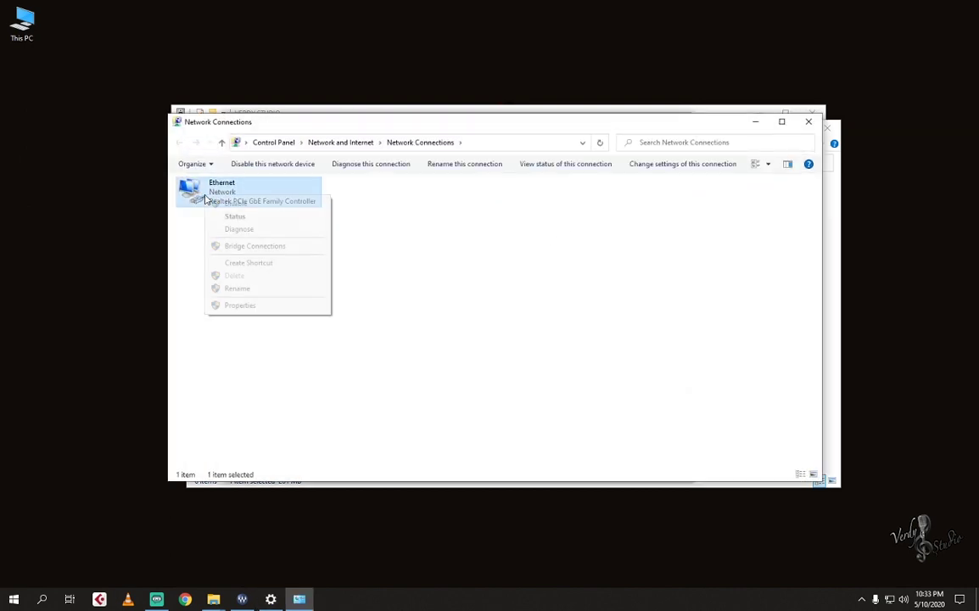
{"action": "left_click", "coordinate": [235, 204]}
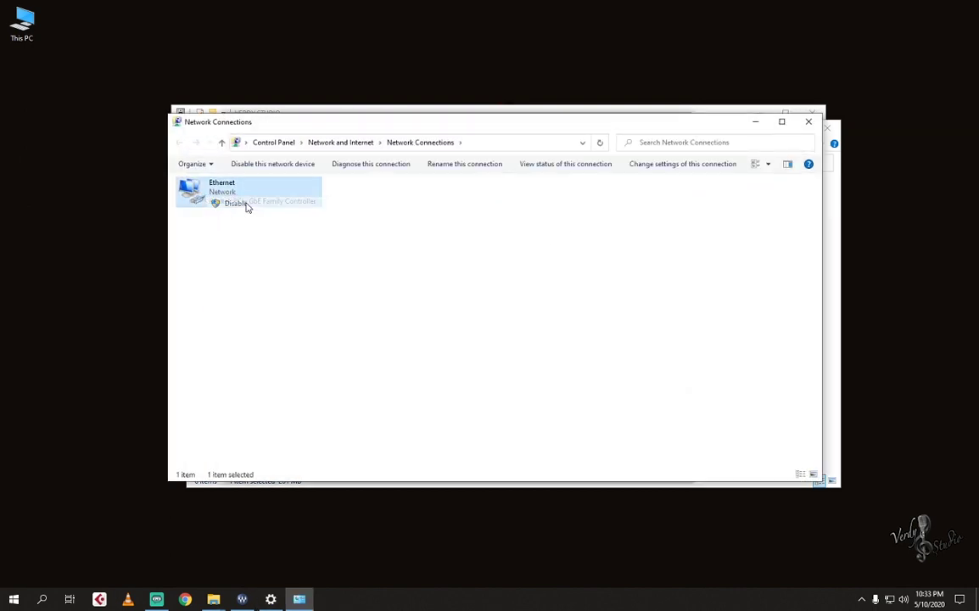
{"action": "left_click", "coordinate": [755, 123]}
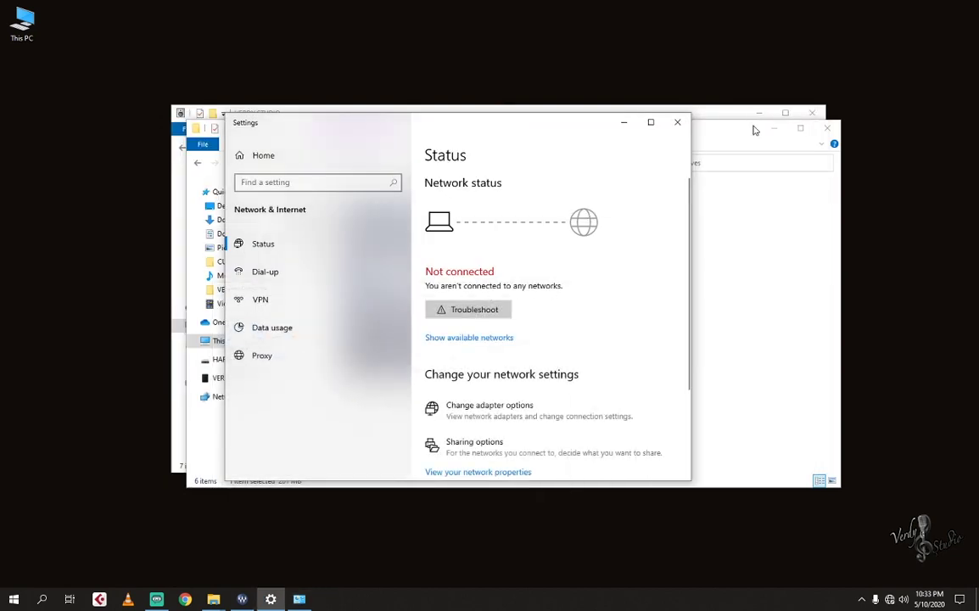
{"action": "left_click", "coordinate": [679, 123]}
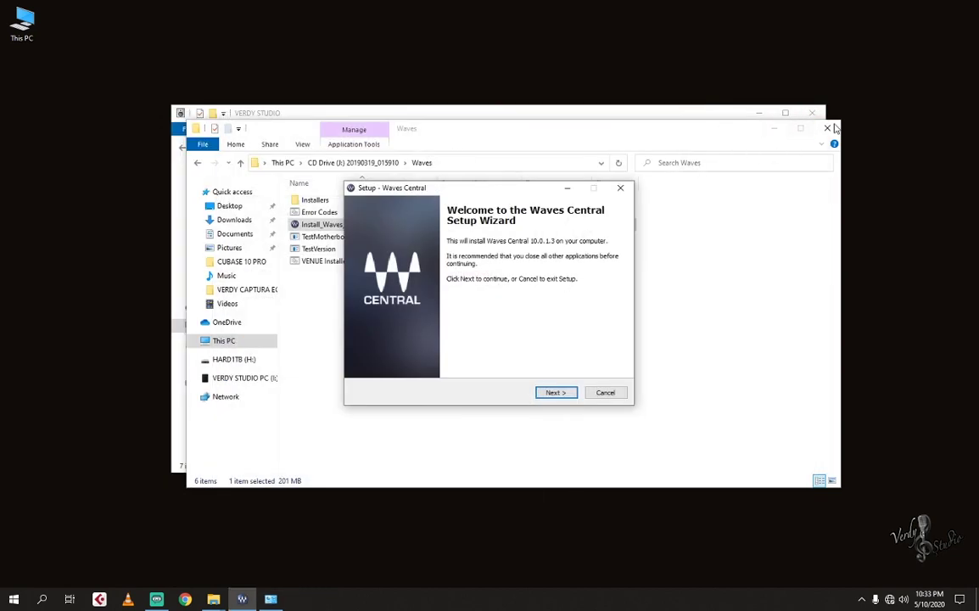
Step: Accept the Waves Central license agreement and start the installation
{"action": "left_click", "coordinate": [557, 393]}
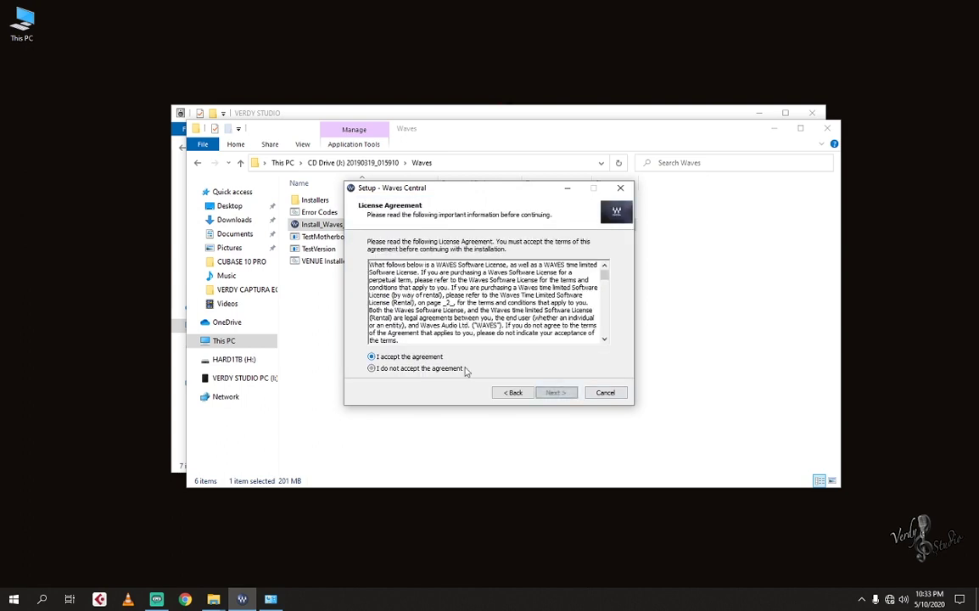
{"action": "left_click", "coordinate": [555, 392]}
{"action": "left_click", "coordinate": [556, 392]}
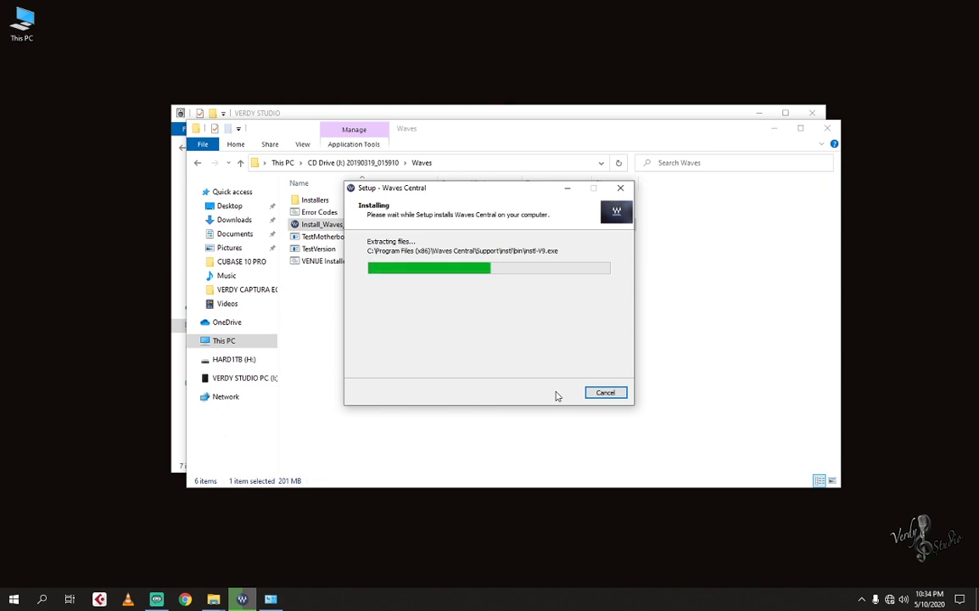
Step: Copy the entire contents of the mounted CD drive (J:) to the desktop and move the copy progress window out of the way
{"action": "left_click", "coordinate": [241, 163]}
{"action": "left_click", "coordinate": [241, 163]}
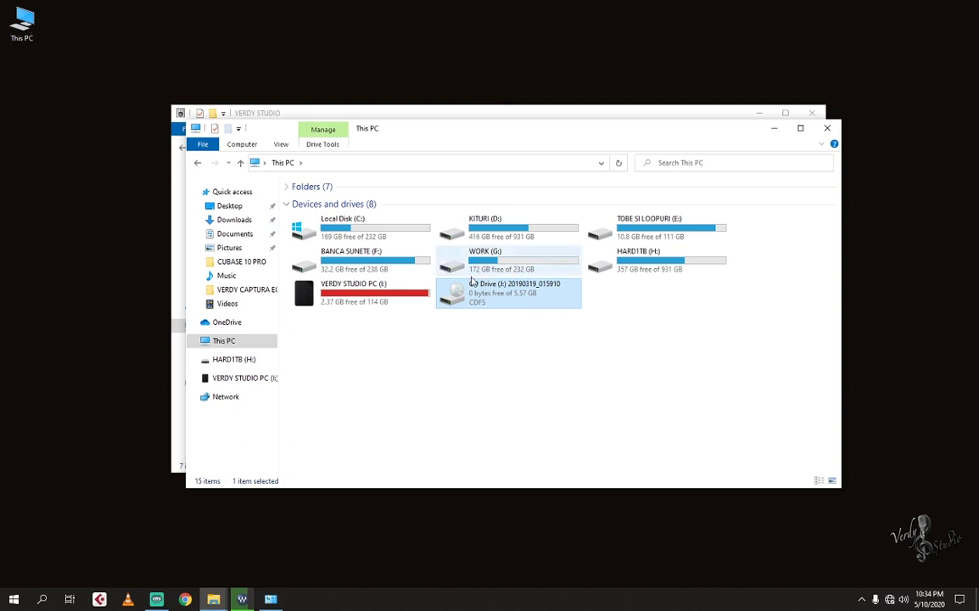
{"action": "right_click", "coordinate": [480, 295]}
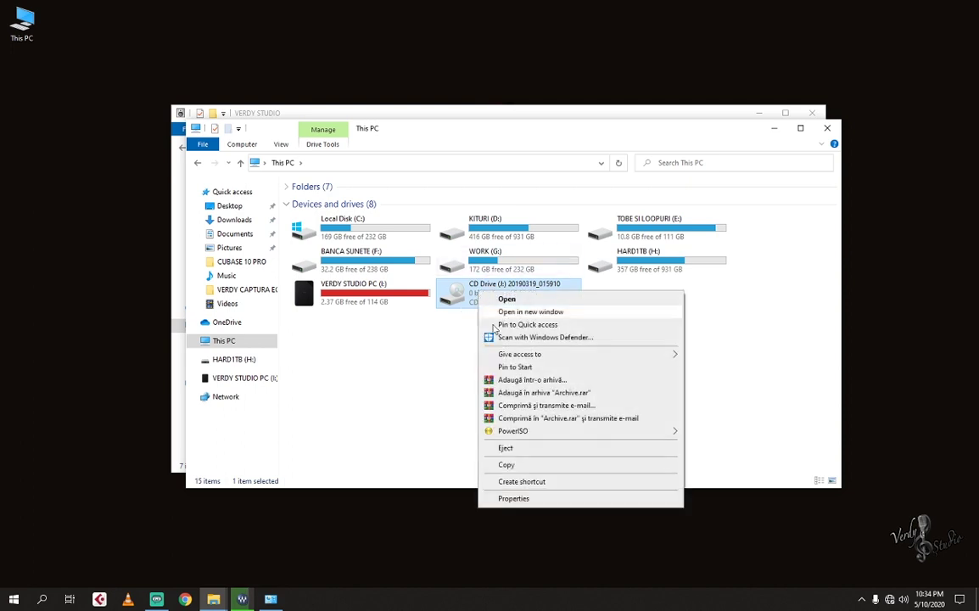
{"action": "left_click", "coordinate": [509, 465]}
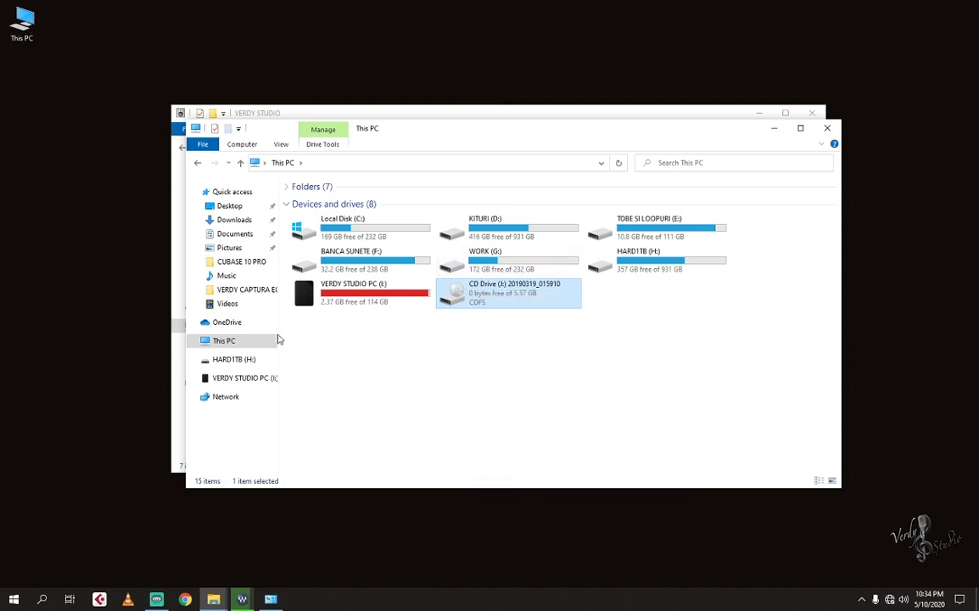
{"action": "right_click", "coordinate": [22, 102]}
{"action": "left_click", "coordinate": [33, 122]}
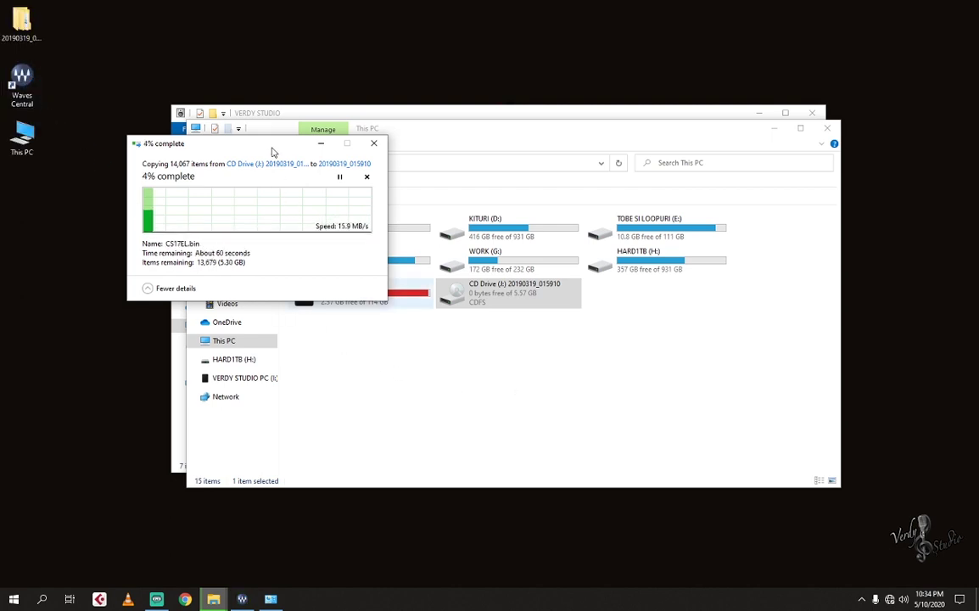
{"action": "left_click_drag", "start_coordinate": [272, 149], "coordinate": [150, 426]}
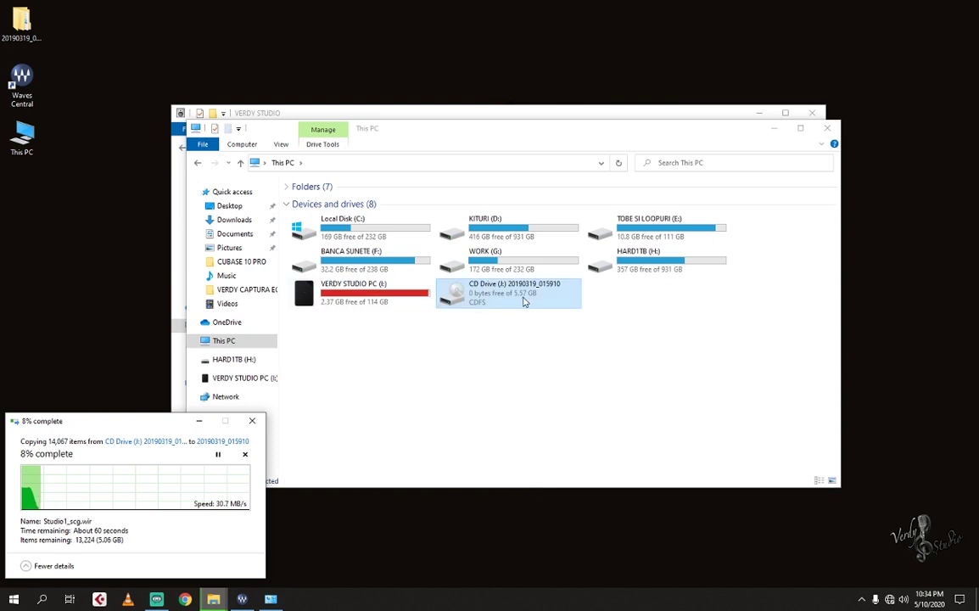
Step: Look at the folders on the mounted CD drive (J:), including Patch, and minimise its window
{"action": "double_click", "coordinate": [497, 293]}
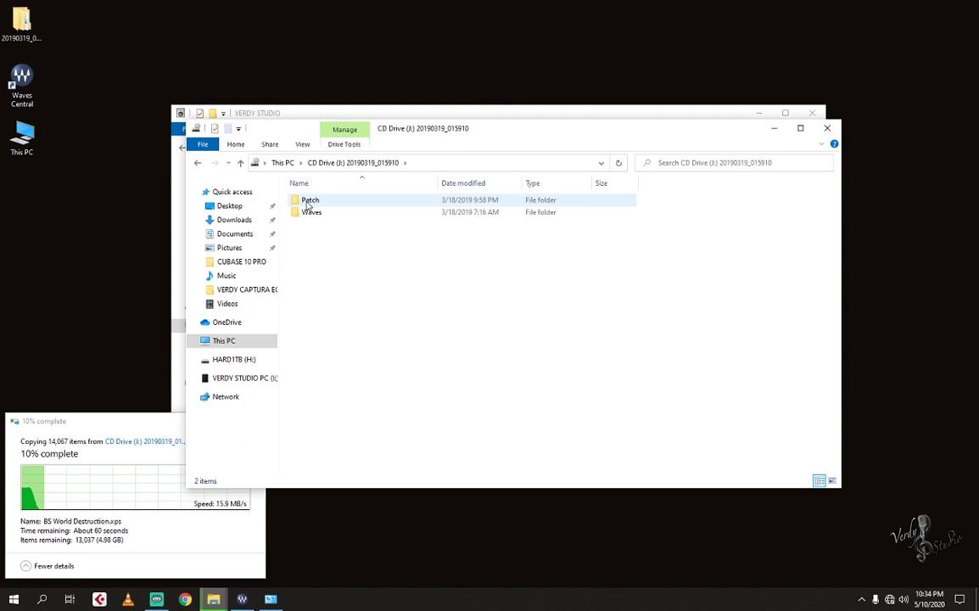
{"action": "left_click", "coordinate": [308, 202]}
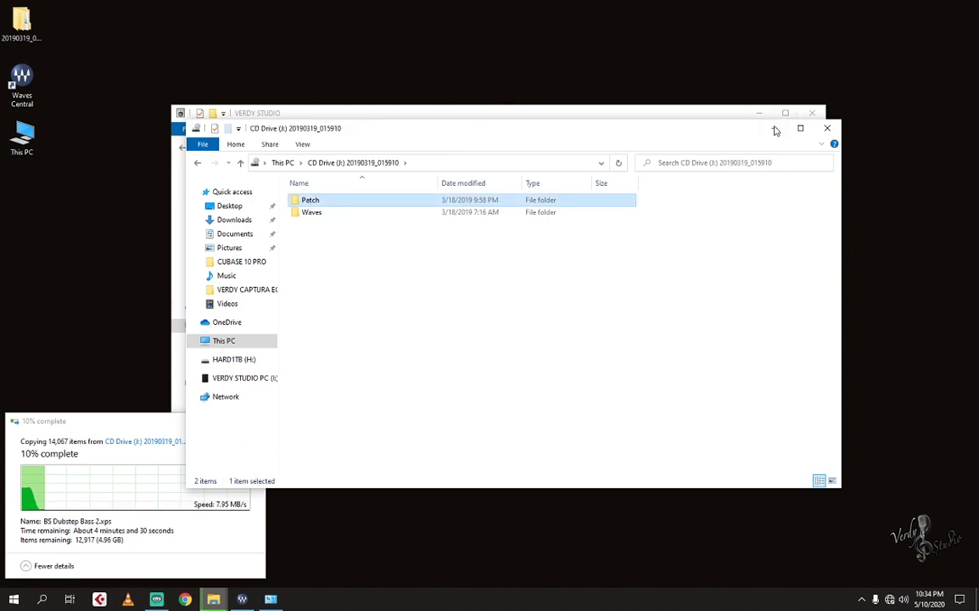
{"action": "left_click", "coordinate": [775, 130]}
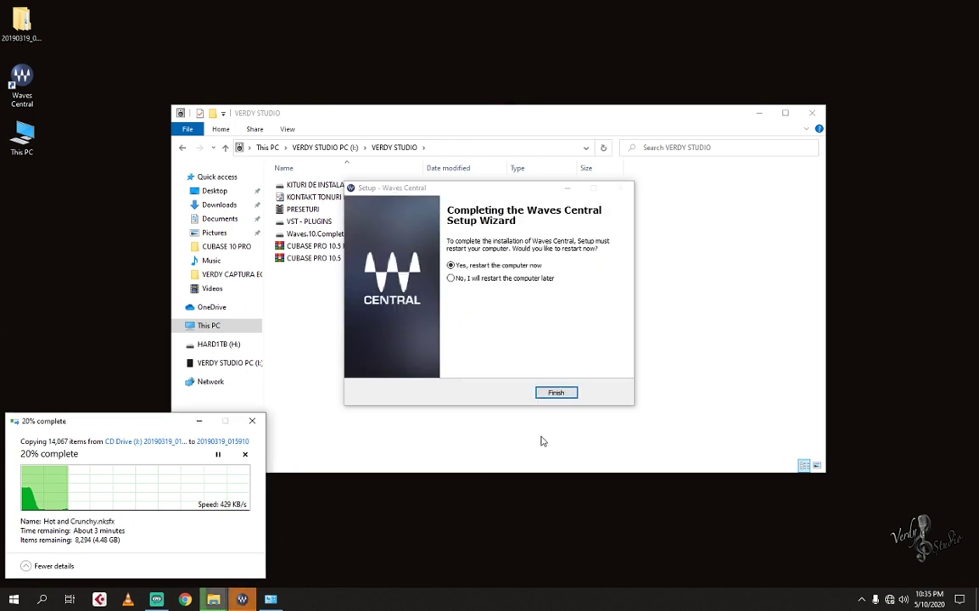
Step: Finish the Waves Central setup, choosing to restart the computer later
{"action": "left_click", "coordinate": [517, 283]}
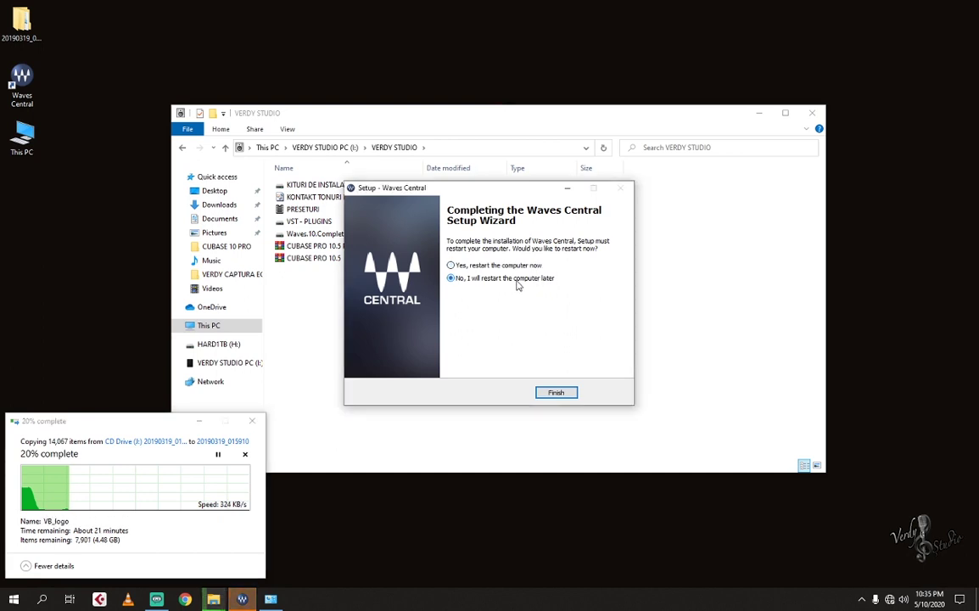
{"action": "left_click", "coordinate": [555, 392]}
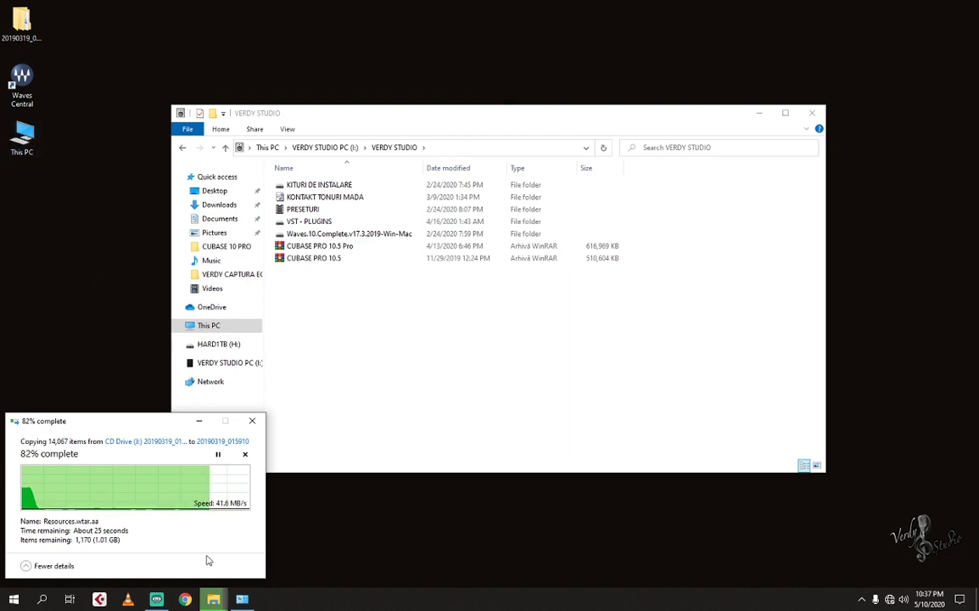
Step: Close the VERDY CAPTURA ECRAN folder window among the open Explorer windows
{"action": "mouse_move", "coordinate": [213, 598]}
{"action": "mouse_move", "coordinate": [292, 566]}
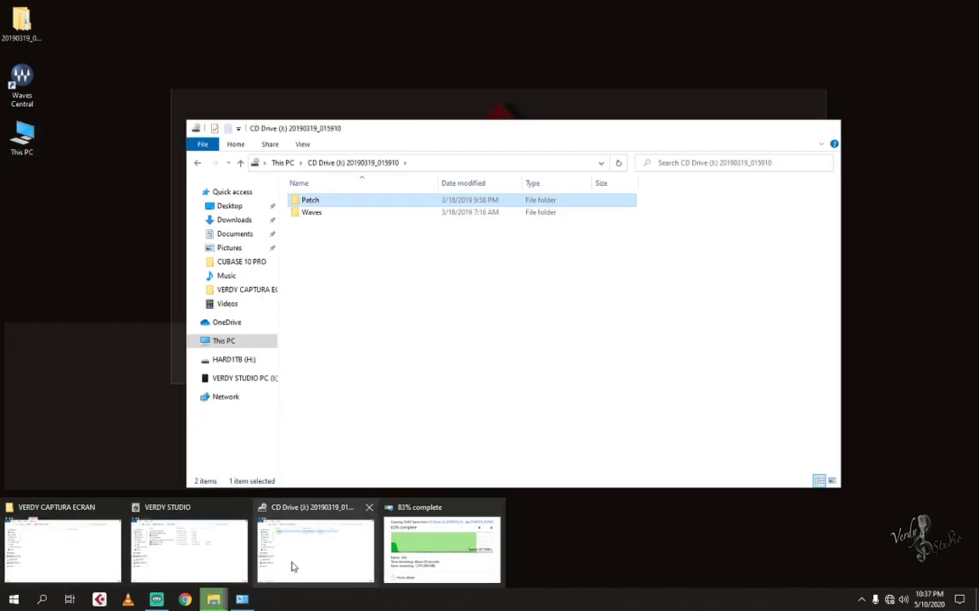
{"action": "mouse_move", "coordinate": [223, 561]}
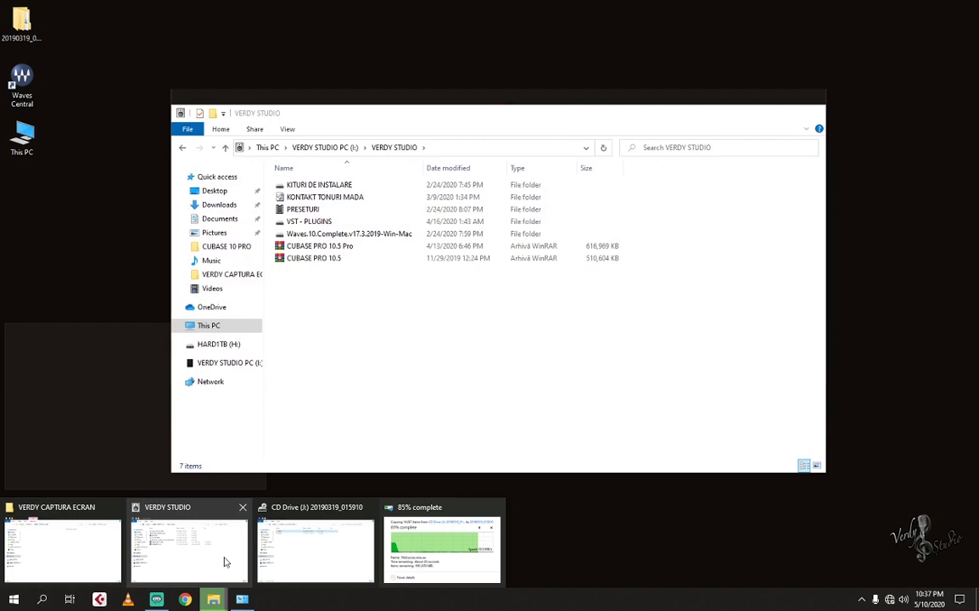
{"action": "mouse_move", "coordinate": [103, 557]}
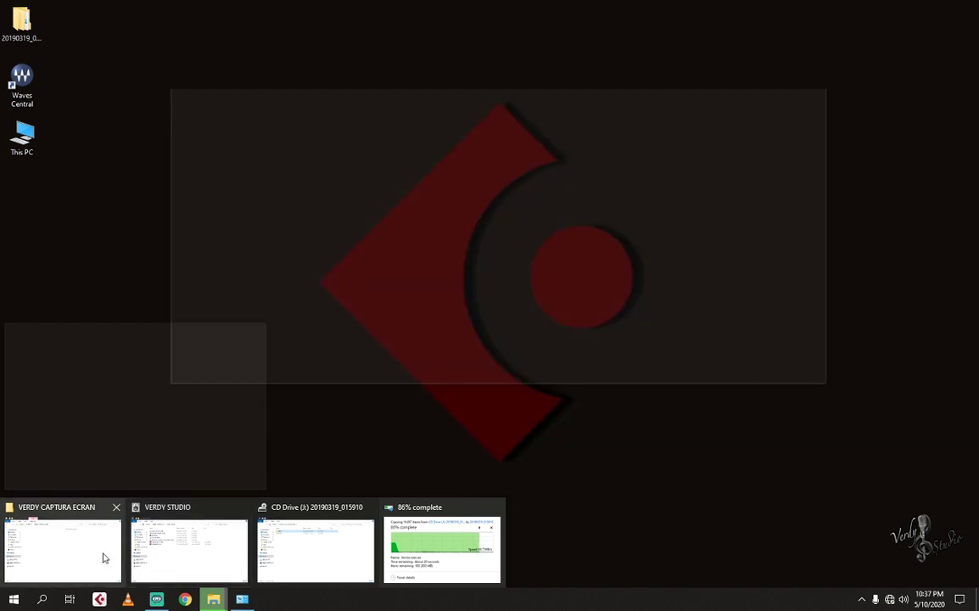
{"action": "left_click", "coordinate": [117, 506]}
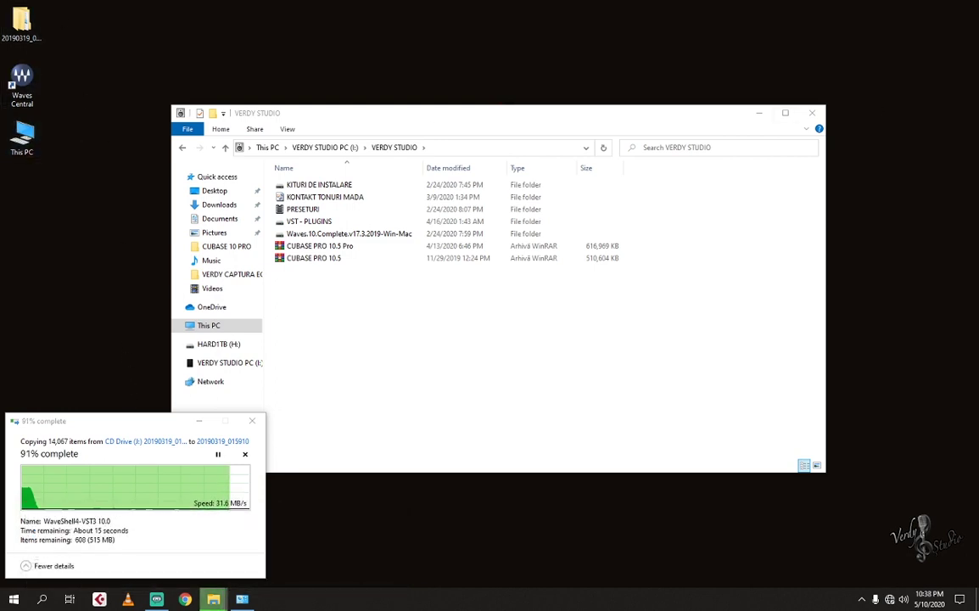
Step: Create a folder named VST 32 BIT in Program Files (x86) on Local Disk (C:) from a new Explorer window
{"action": "key", "text": "super+e"}
{"action": "left_click_drag", "start_coordinate": [614, 76], "coordinate": [349, 142]}
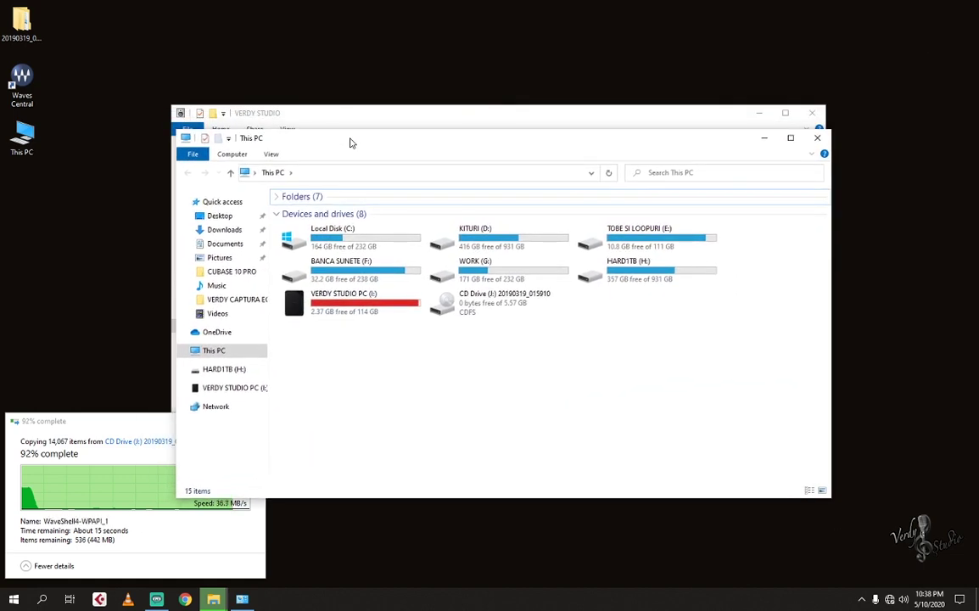
{"action": "double_click", "coordinate": [333, 238]}
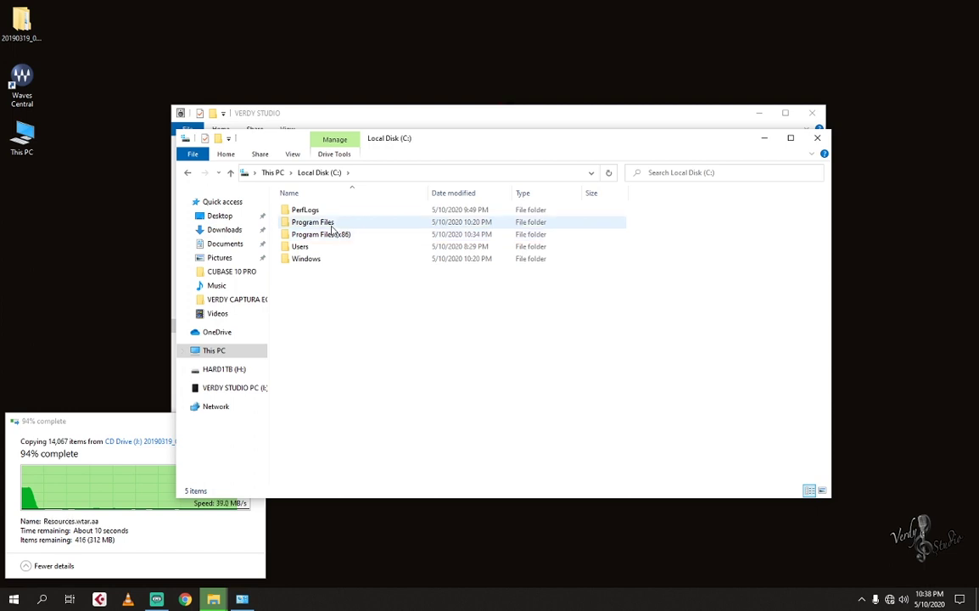
{"action": "double_click", "coordinate": [342, 238]}
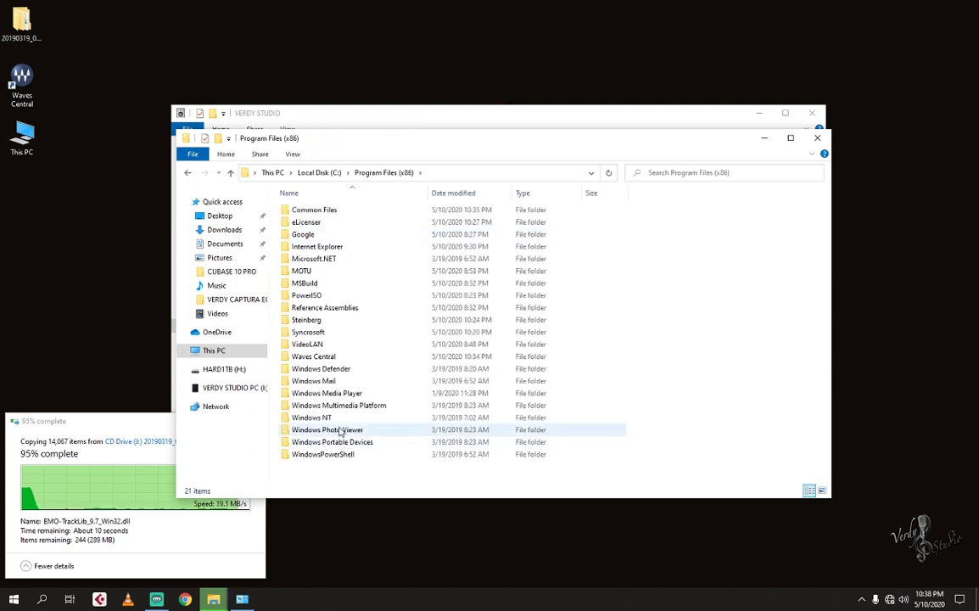
{"action": "right_click", "coordinate": [339, 481]}
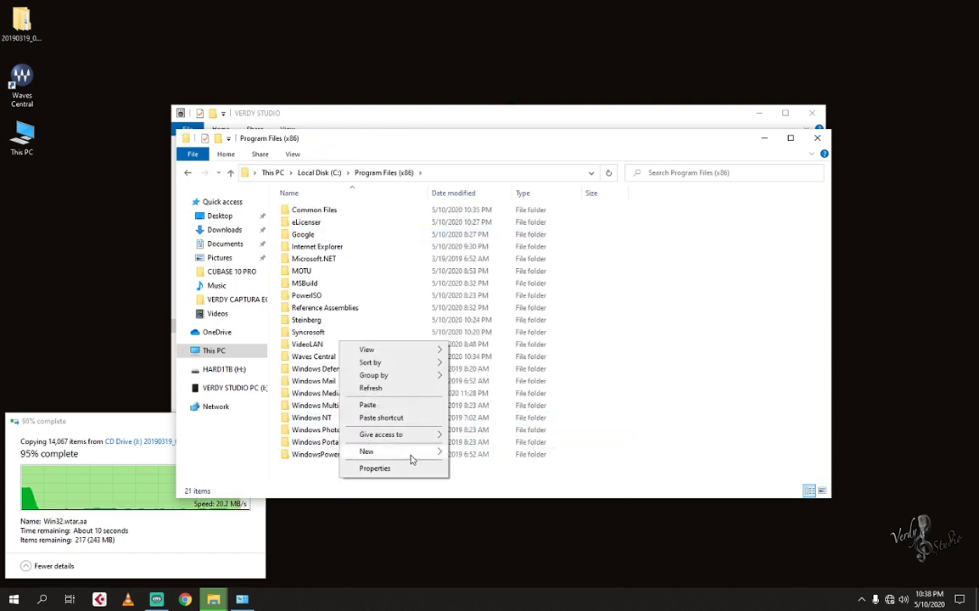
{"action": "mouse_move", "coordinate": [413, 454]}
{"action": "left_click", "coordinate": [474, 453]}
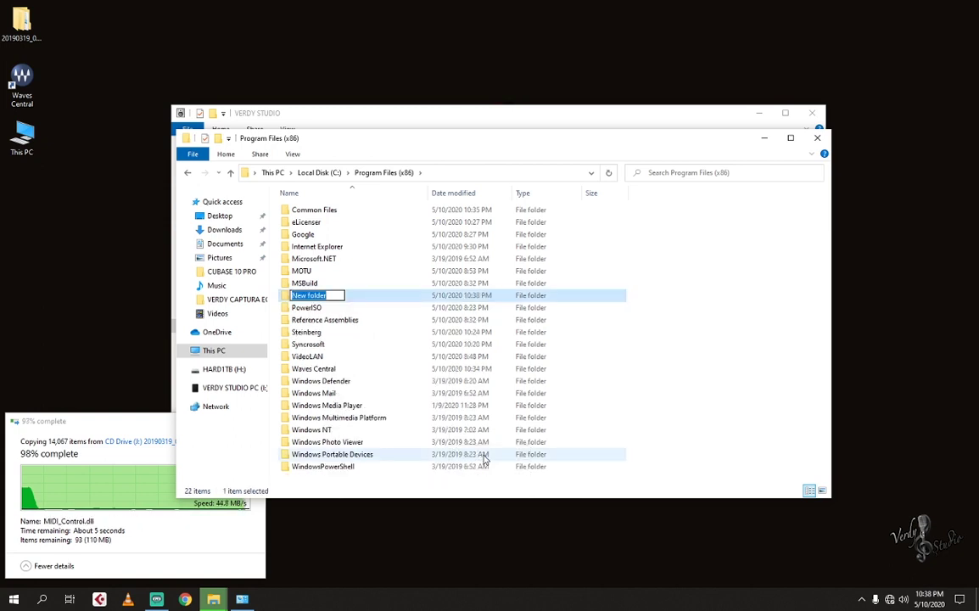
{"action": "type", "text": "VST"}
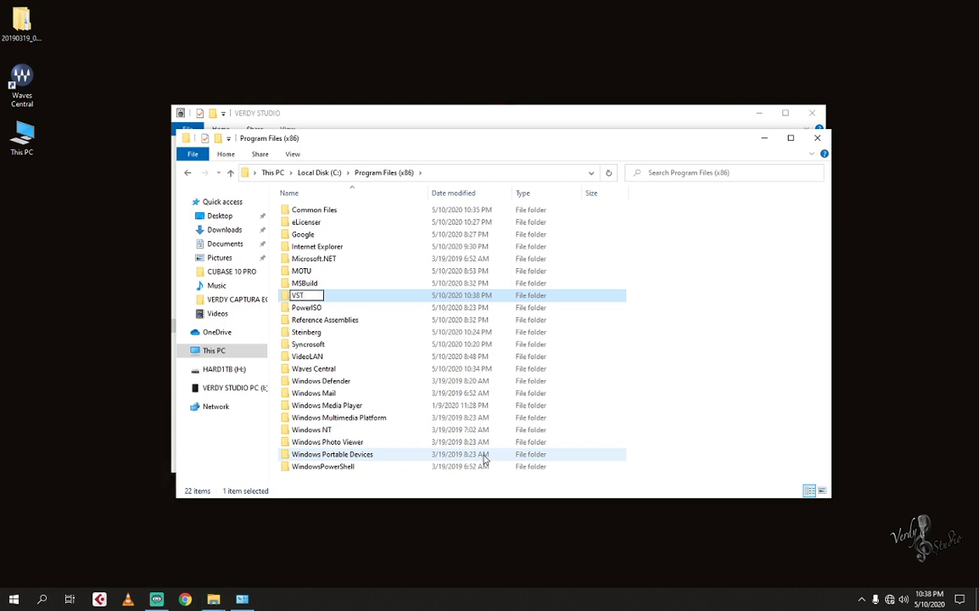
{"action": "type", "text": " 32 BIT"}
{"action": "key", "text": "Return"}
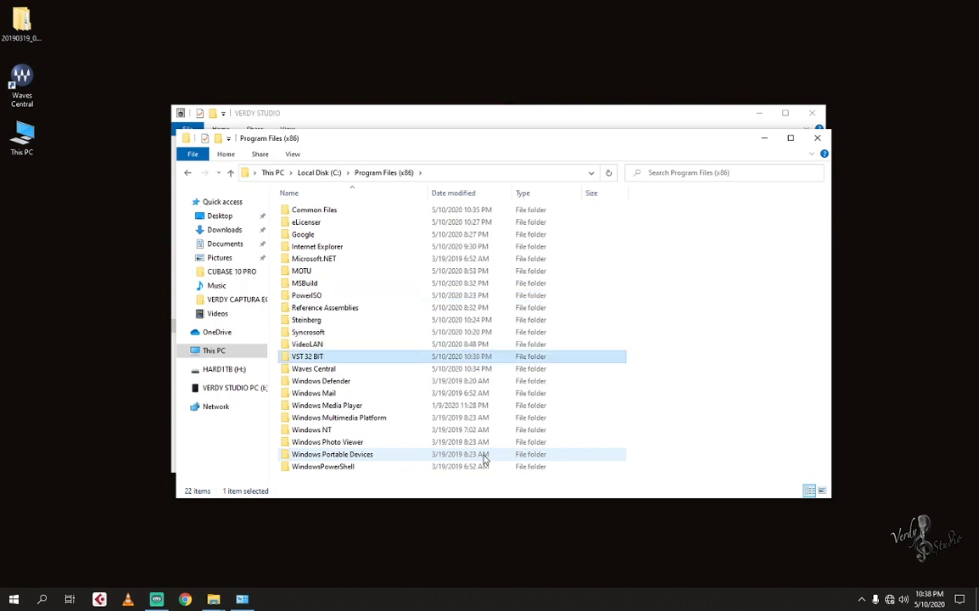
Step: Open the VST 32 BIT folder and create a subfolder named ANTARES in it
{"action": "key", "text": "Return"}
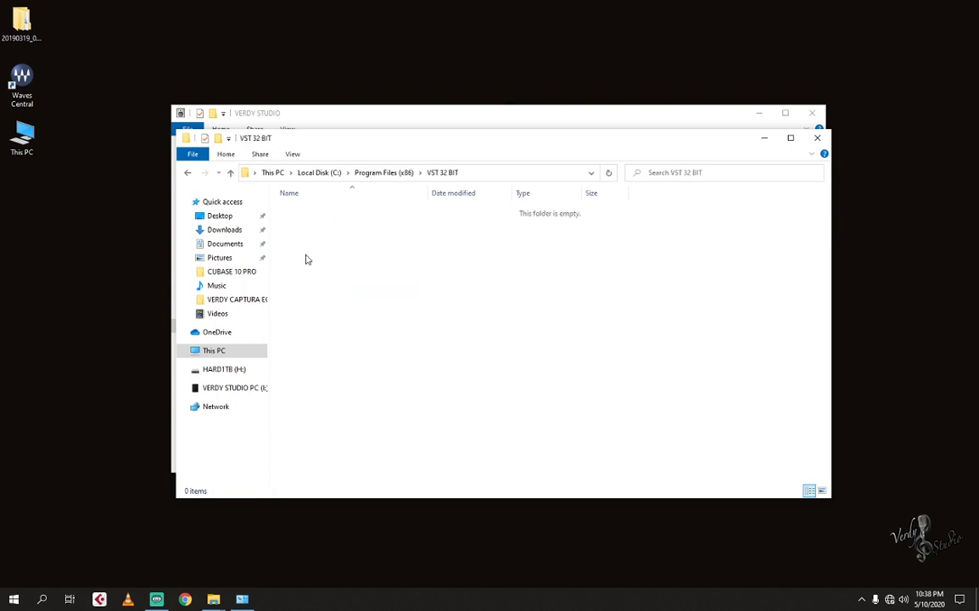
{"action": "right_click", "coordinate": [306, 257]}
{"action": "mouse_move", "coordinate": [423, 384]}
{"action": "left_click", "coordinate": [467, 383]}
{"action": "type", "text": "ANTARES"}
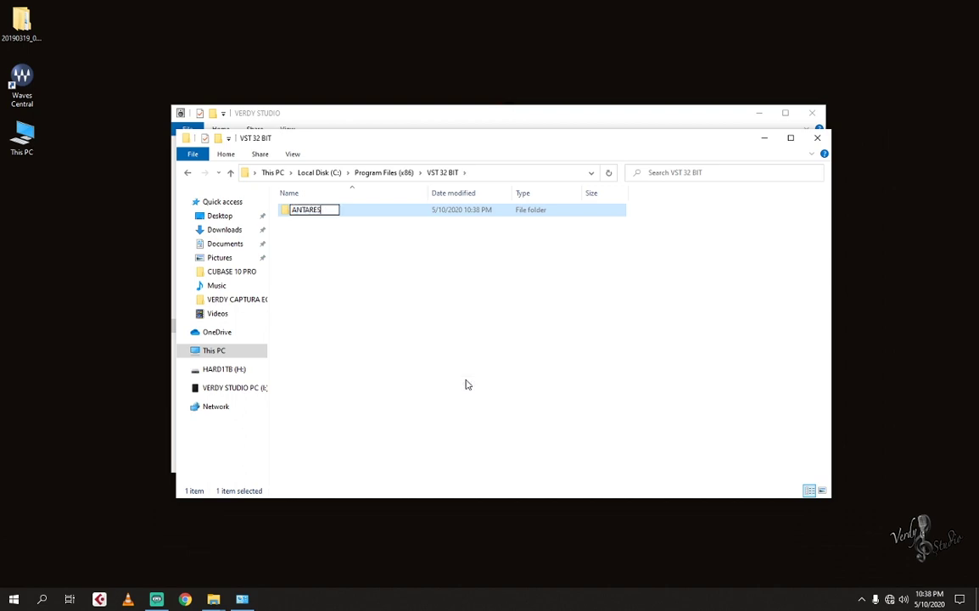
{"action": "key", "text": "Return"}
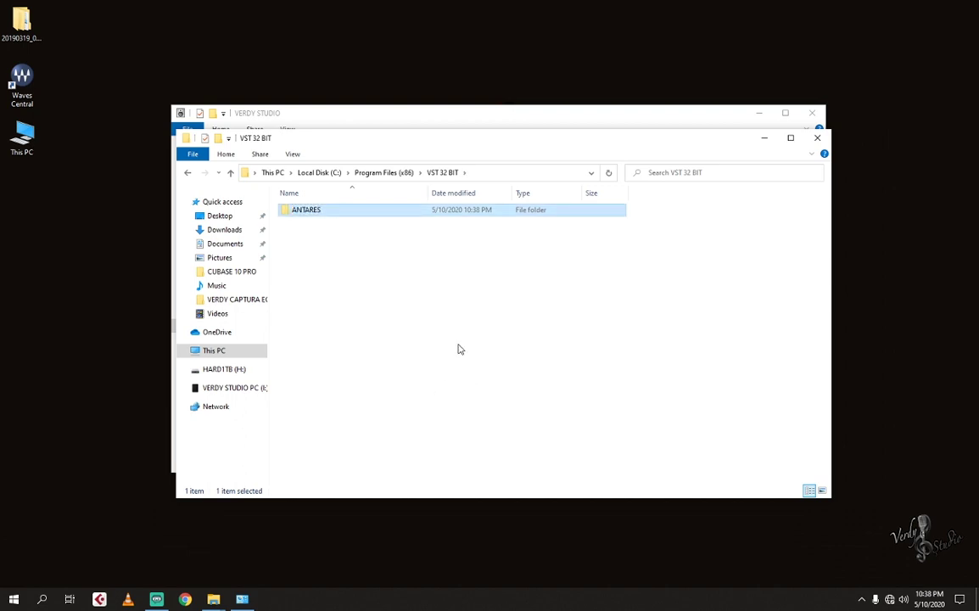
Step: Create a second subfolder named NEXUS in VST 32 BIT and minimise the open Explorer windows
{"action": "right_click", "coordinate": [318, 256]}
{"action": "mouse_move", "coordinate": [407, 383]}
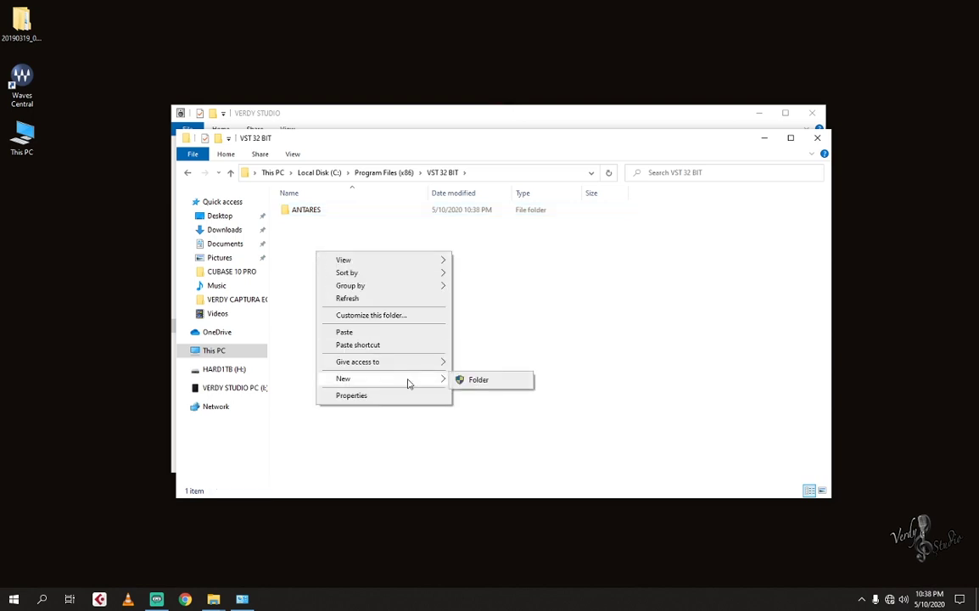
{"action": "left_click", "coordinate": [472, 380]}
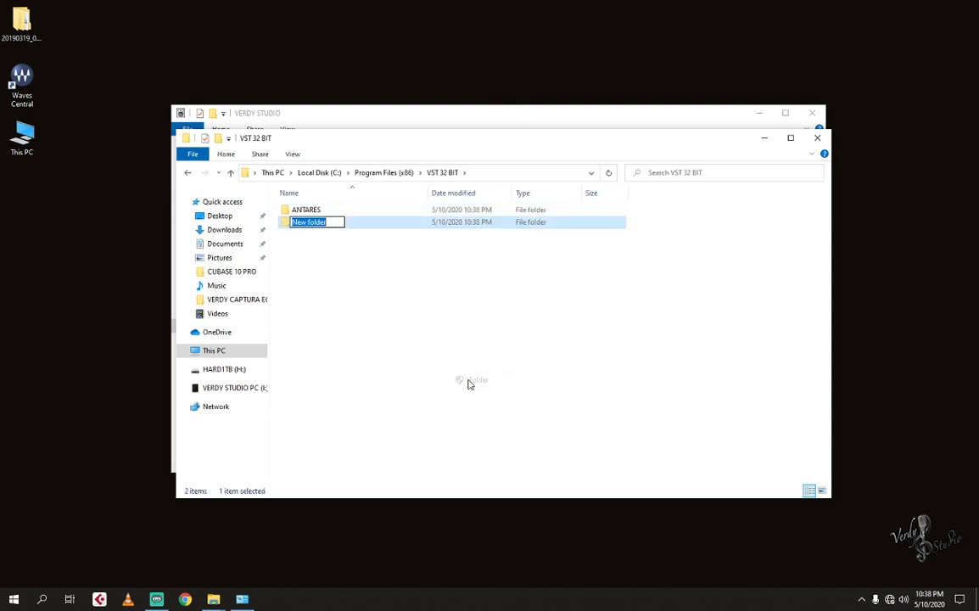
{"action": "type", "text": "NEXUS"}
{"action": "key", "text": "Return"}
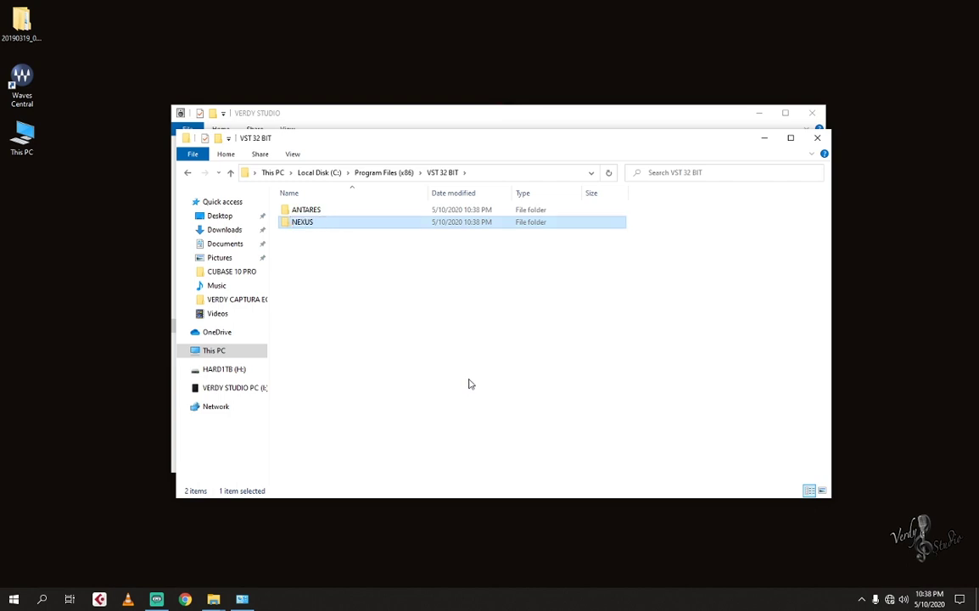
{"action": "left_click", "coordinate": [764, 139]}
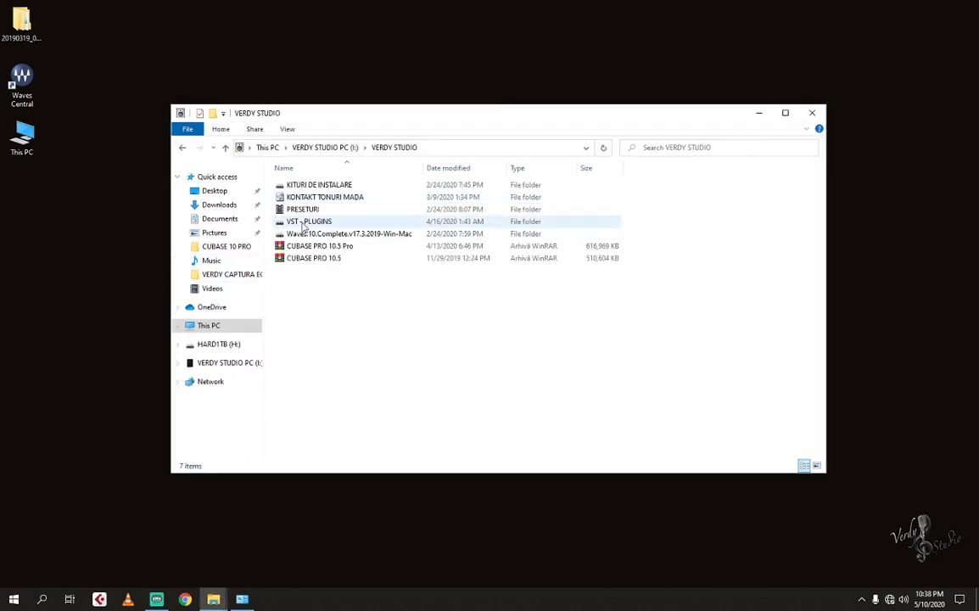
{"action": "left_click", "coordinate": [760, 114]}
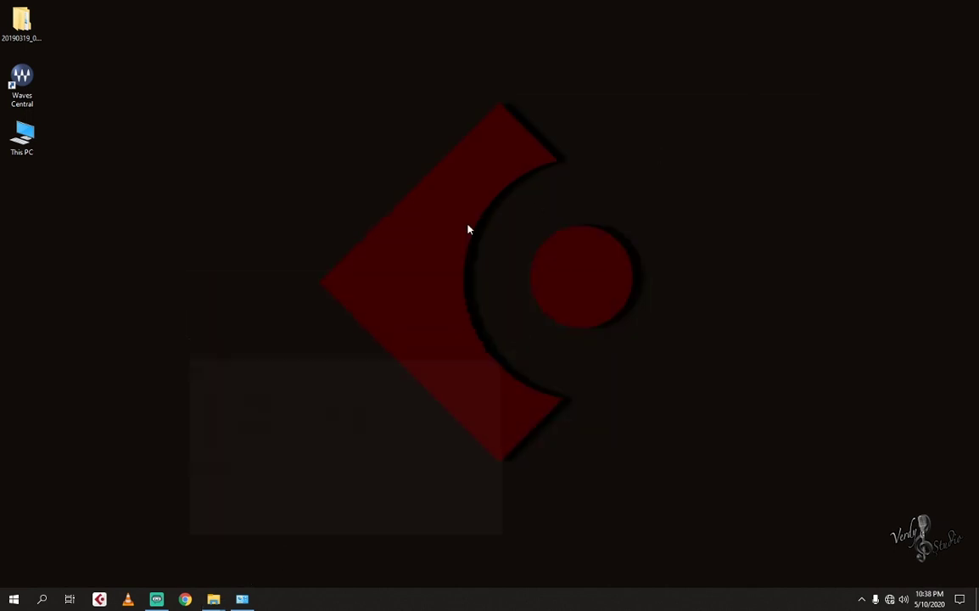
Step: Launch Waves Central from the desktop, accept its end user license agreement and open the product installation page
{"action": "double_click", "coordinate": [30, 87]}
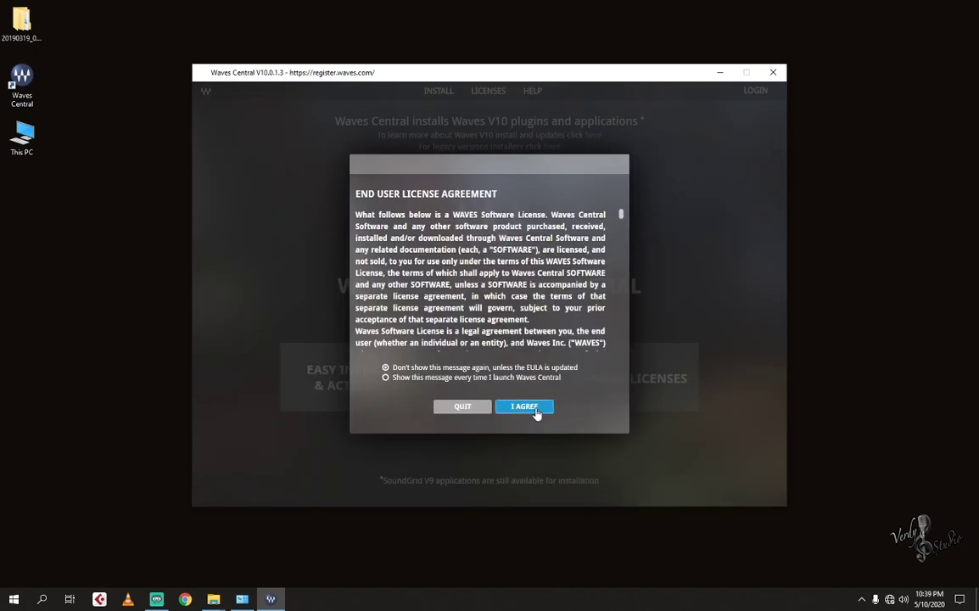
{"action": "left_click", "coordinate": [521, 406]}
{"action": "left_click", "coordinate": [495, 383]}
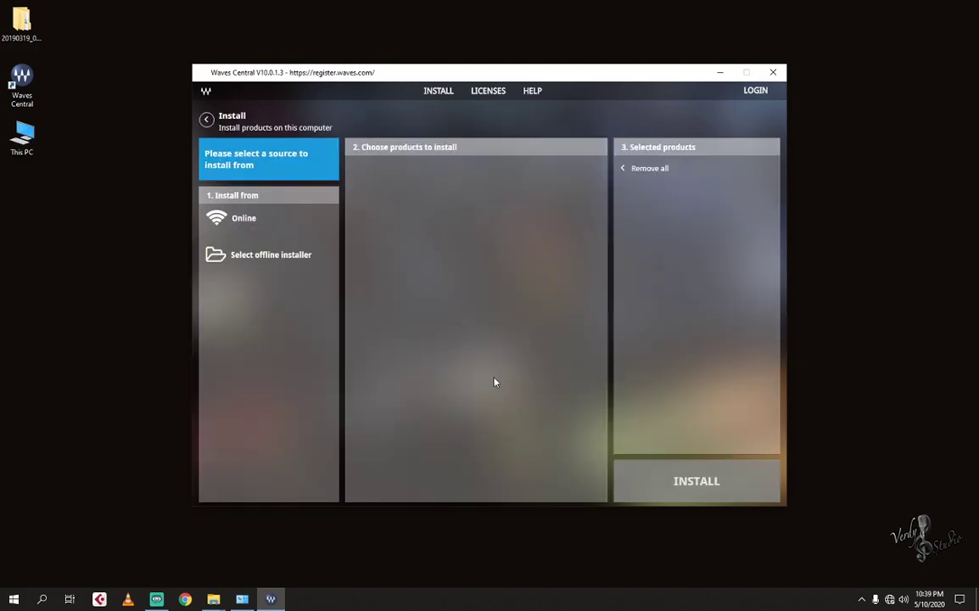
Step: Choose the desktop folder 20190319_015910 as the offline installer and add all of its products to the selection
{"action": "left_click", "coordinate": [251, 253]}
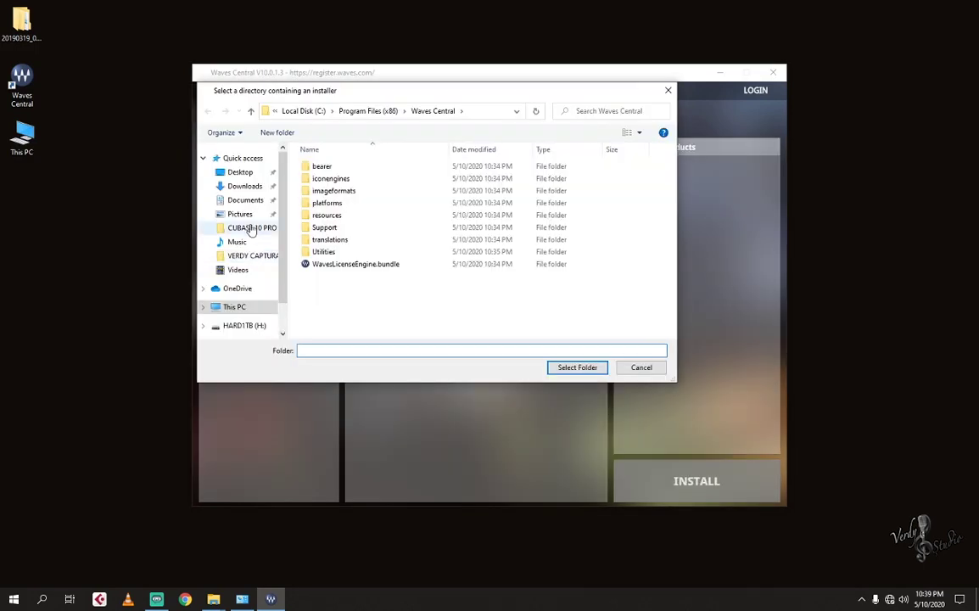
{"action": "left_click", "coordinate": [240, 172]}
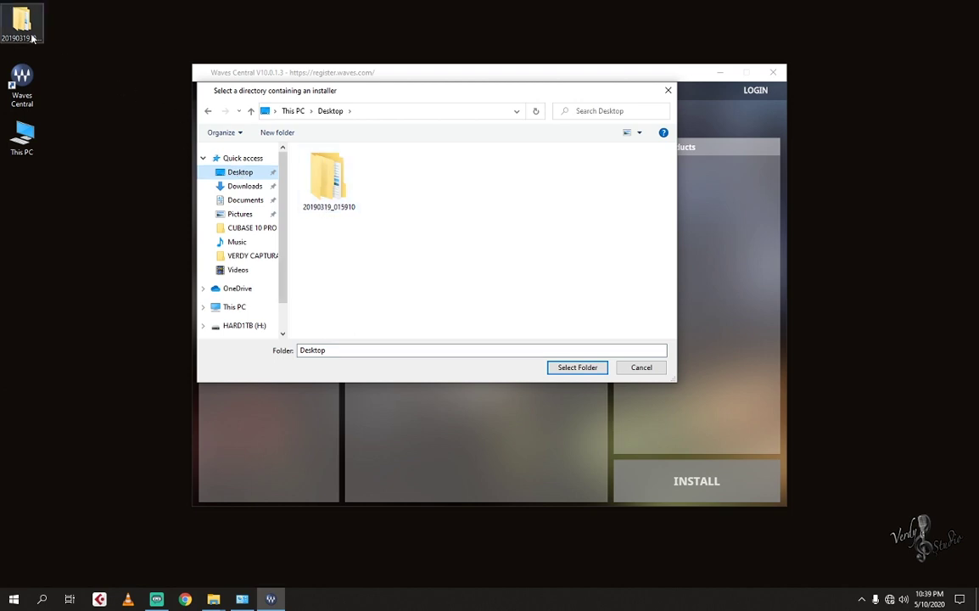
{"action": "left_click", "coordinate": [342, 197]}
{"action": "left_click", "coordinate": [573, 367]}
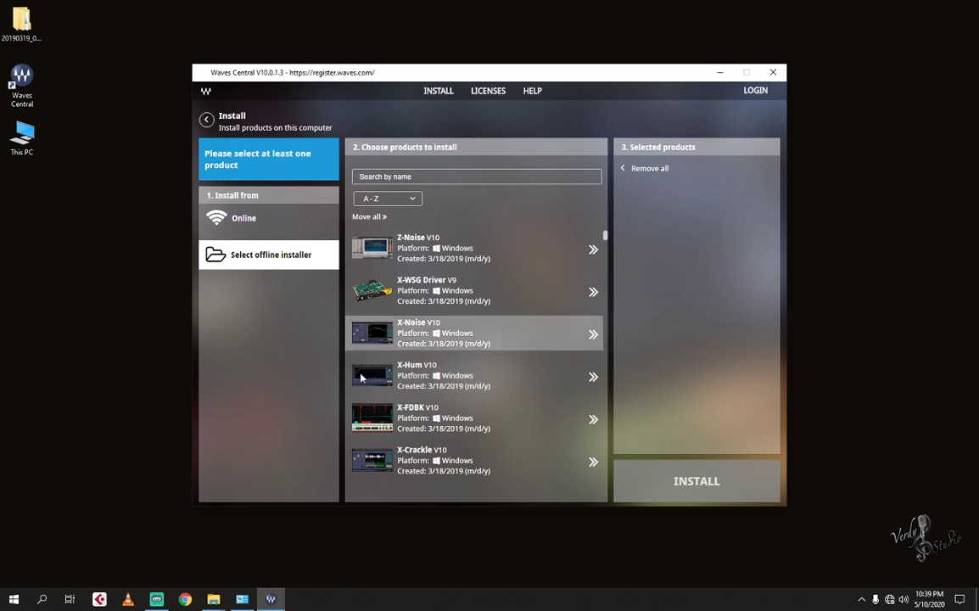
{"action": "left_click", "coordinate": [374, 222]}
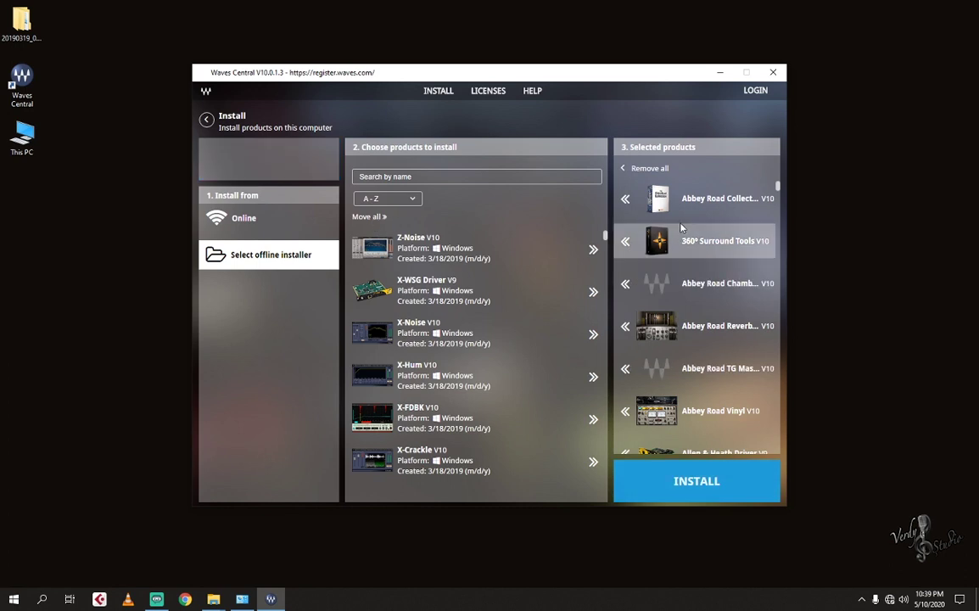
Step: Start installing the selected Waves products, keeping the default sample library location
{"action": "left_click", "coordinate": [698, 489]}
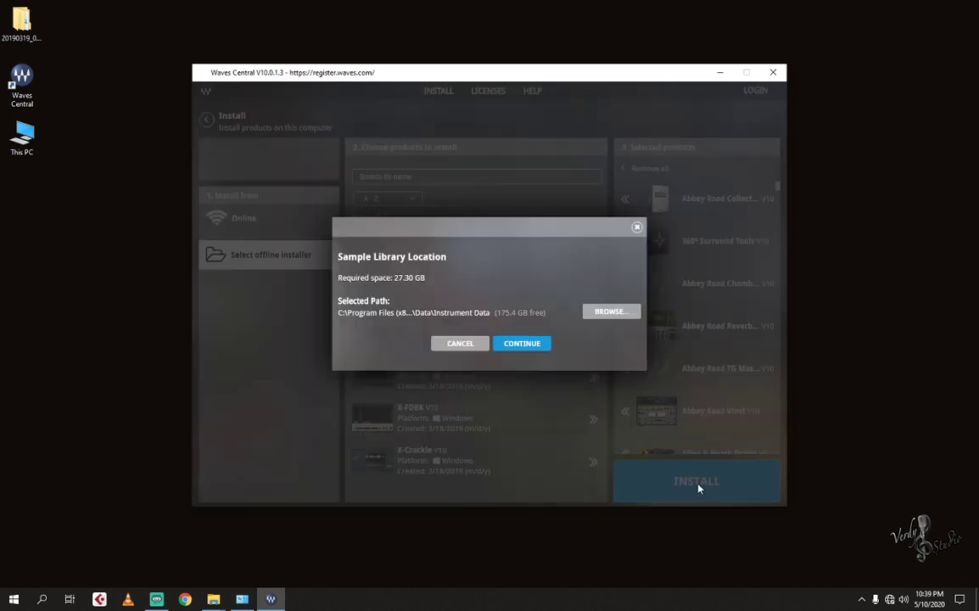
{"action": "left_click", "coordinate": [522, 344]}
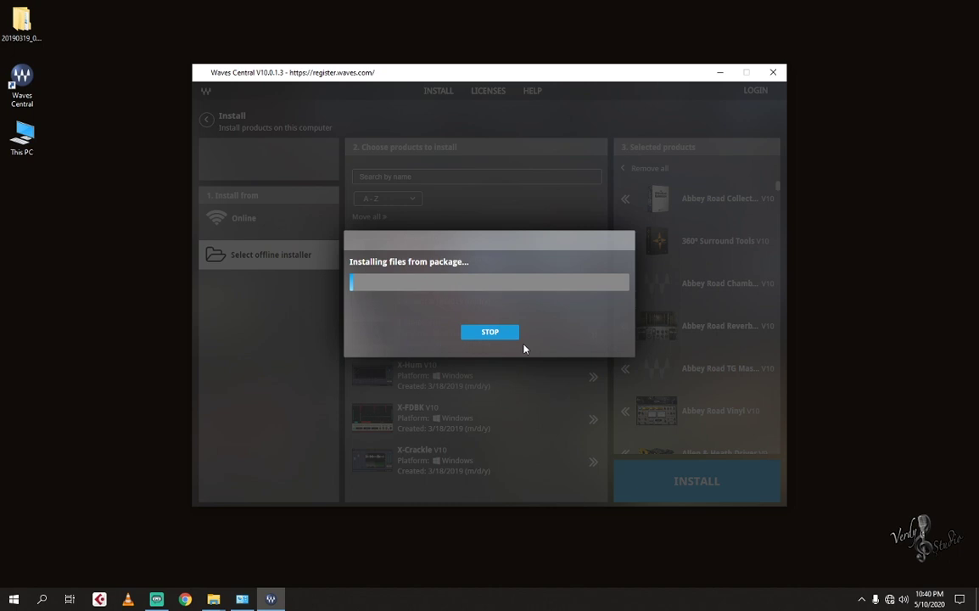
{"action": "double_click", "coordinate": [27, 149]}
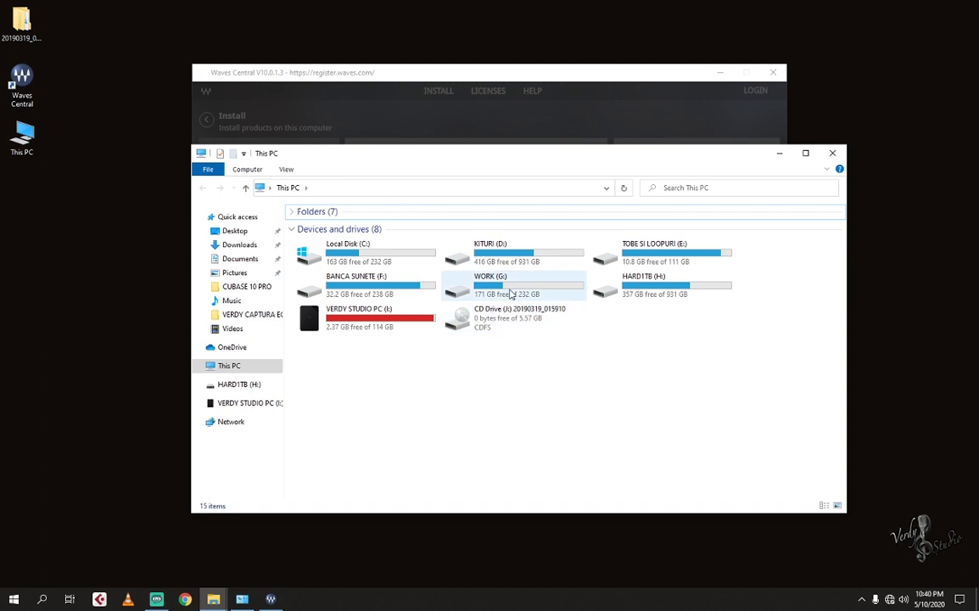
{"action": "double_click", "coordinate": [420, 312]}
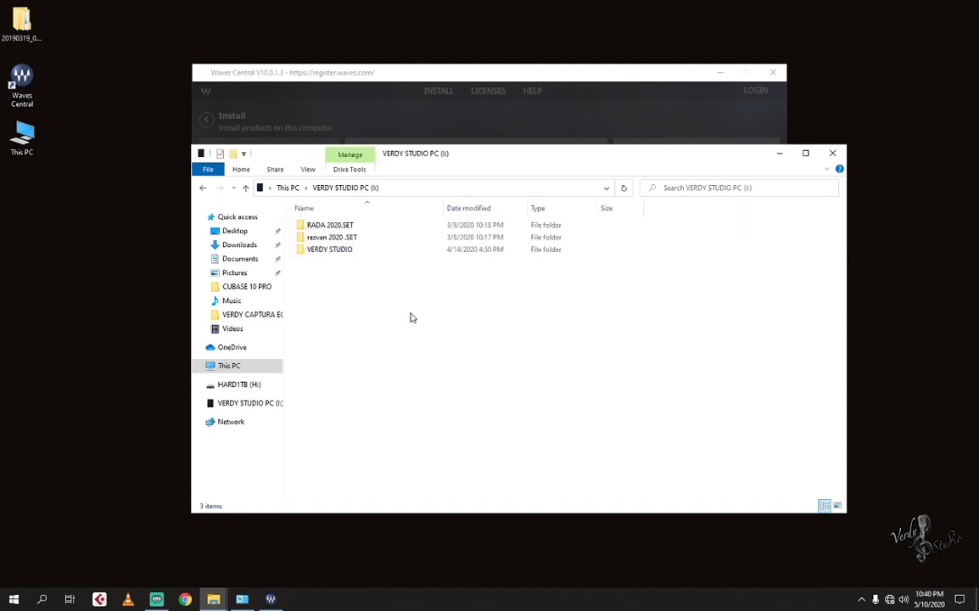
{"action": "left_click", "coordinate": [830, 155]}
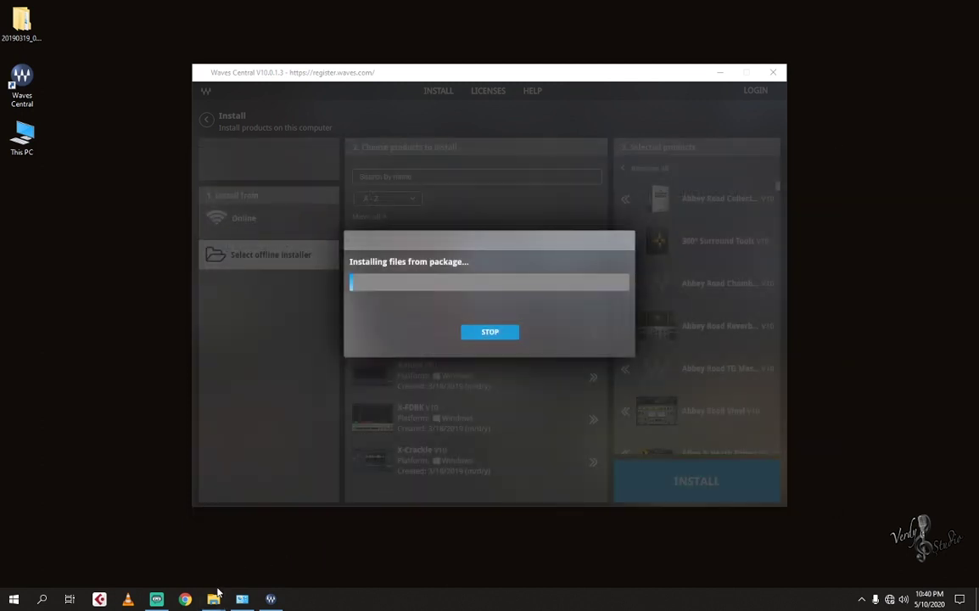
Step: Launch the Auto Tune setup from the Antares Autotune Evo VST RTAS v6.0.9 folder inside VST - PLUGINS
{"action": "mouse_move", "coordinate": [215, 597]}
{"action": "mouse_move", "coordinate": [236, 569]}
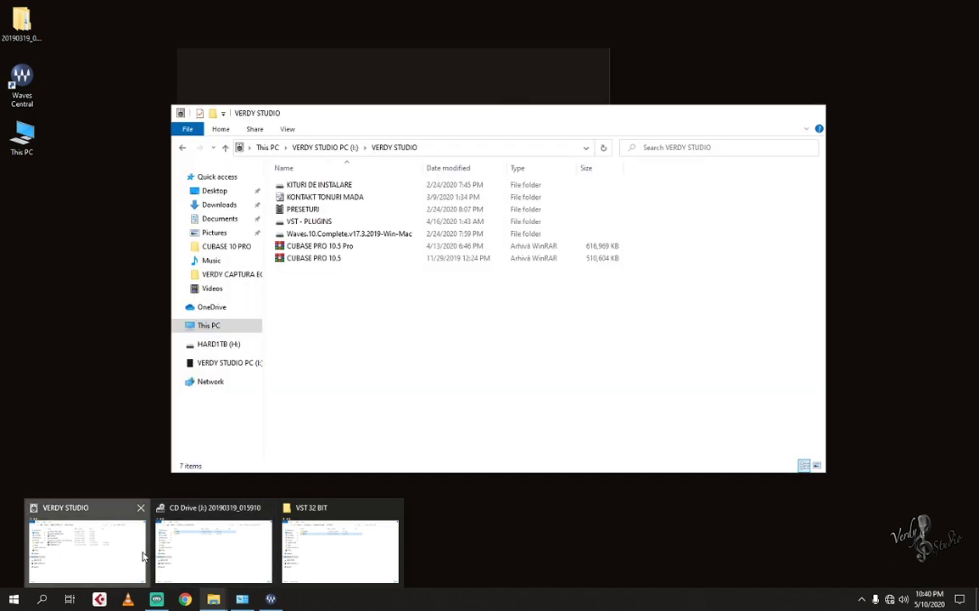
{"action": "left_click", "coordinate": [85, 551]}
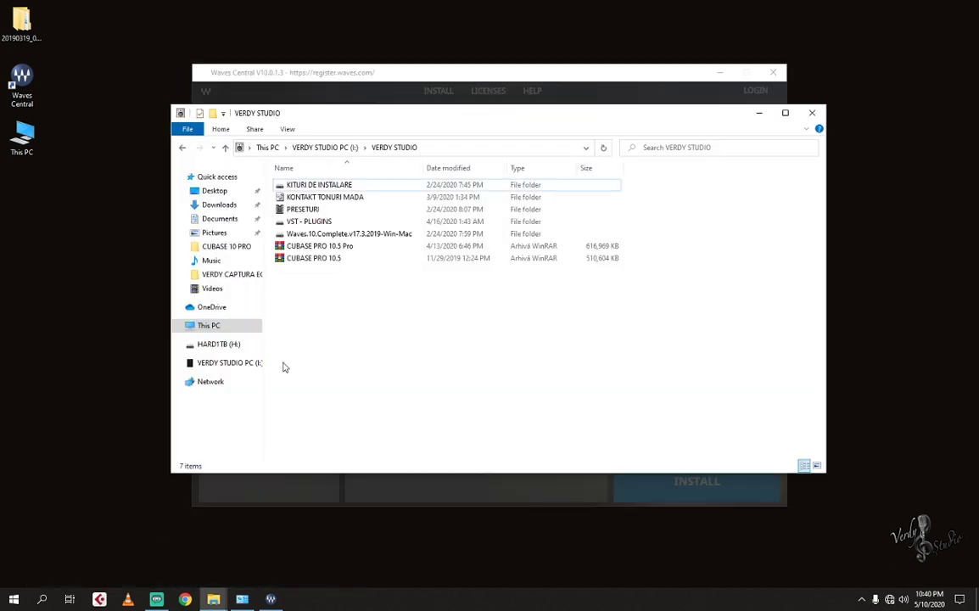
{"action": "left_click", "coordinate": [319, 223]}
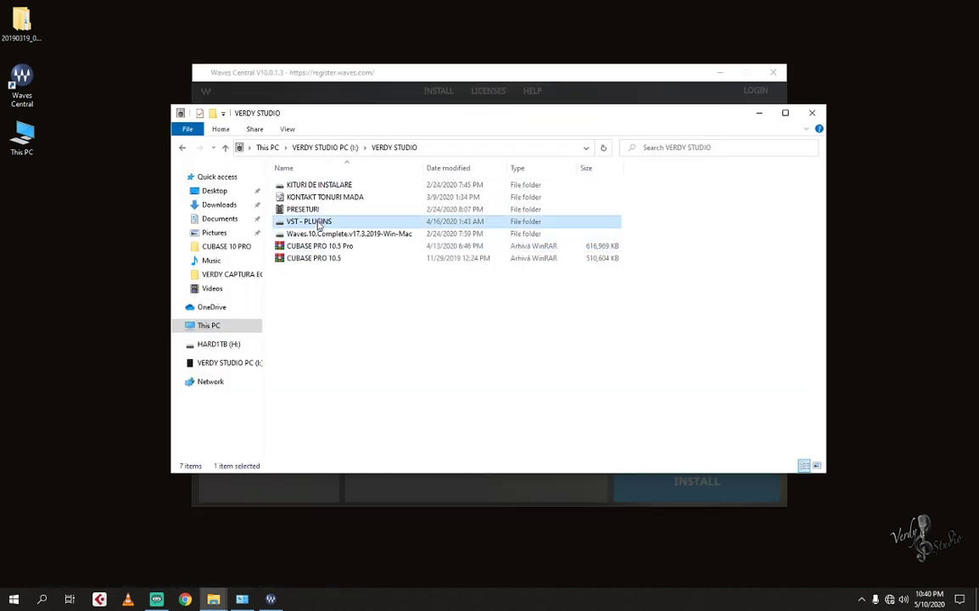
{"action": "double_click", "coordinate": [319, 222]}
{"action": "double_click", "coordinate": [323, 187]}
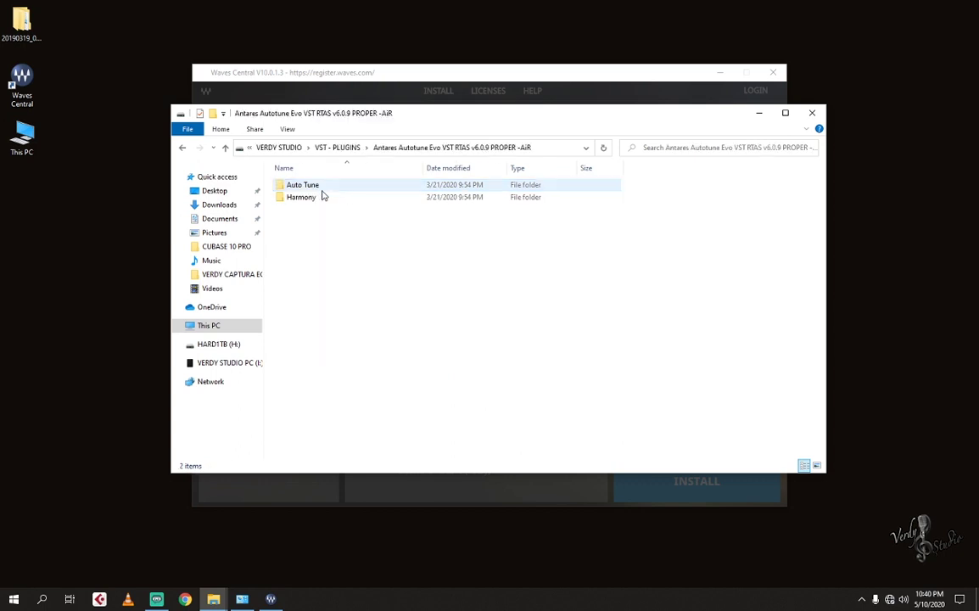
{"action": "double_click", "coordinate": [321, 189]}
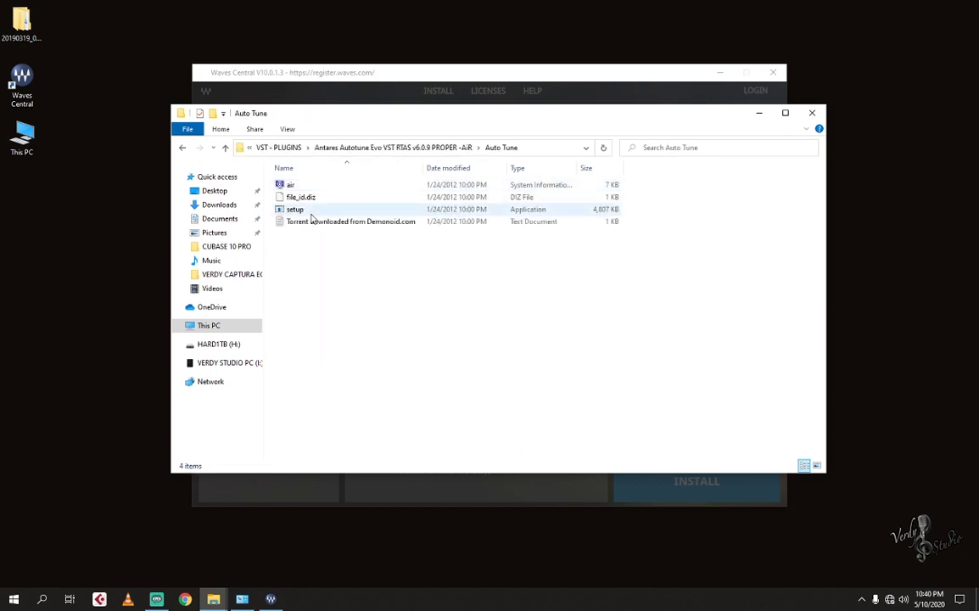
{"action": "double_click", "coordinate": [312, 212]}
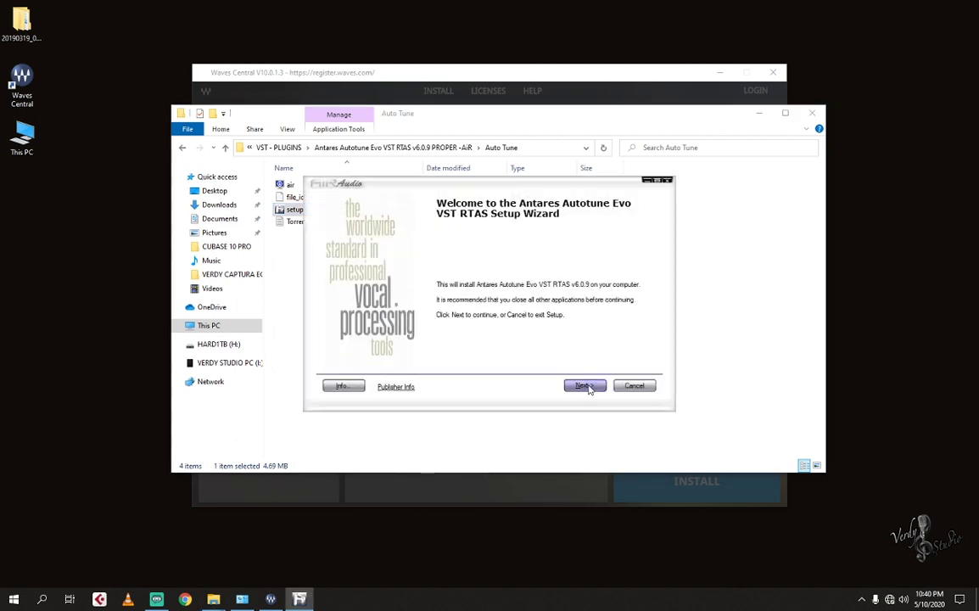
Step: Advance to component selection and set the main program files directory to Program Files (x86)\VST 32 BIT\ANTARES on drive C
{"action": "left_click", "coordinate": [585, 386]}
{"action": "left_click", "coordinate": [639, 274]}
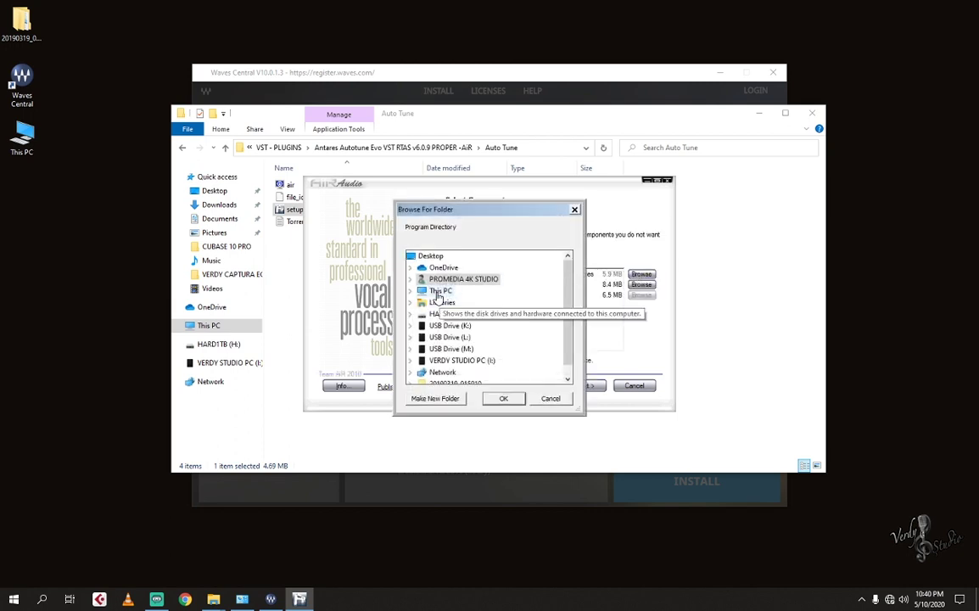
{"action": "double_click", "coordinate": [439, 291]}
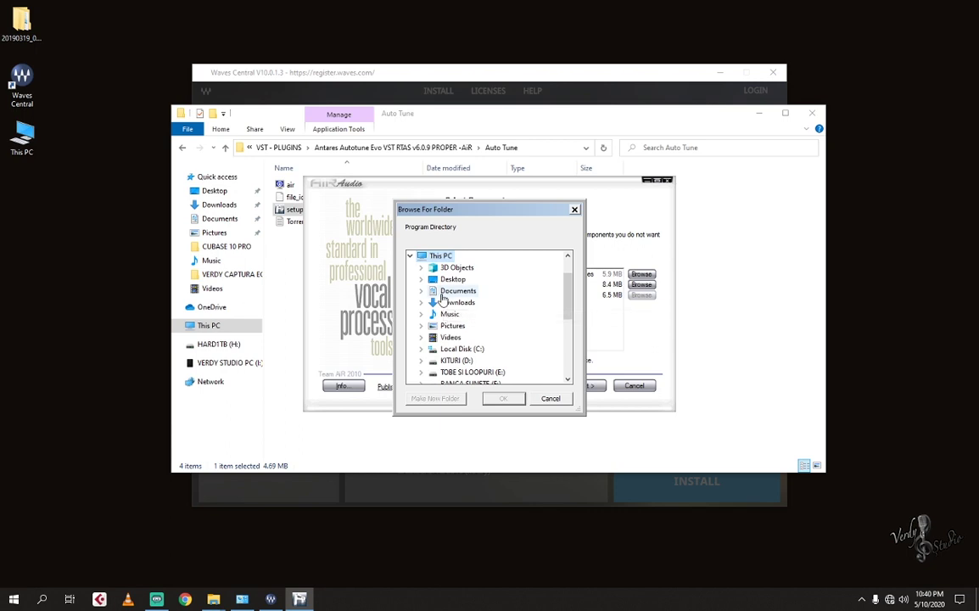
{"action": "double_click", "coordinate": [470, 349]}
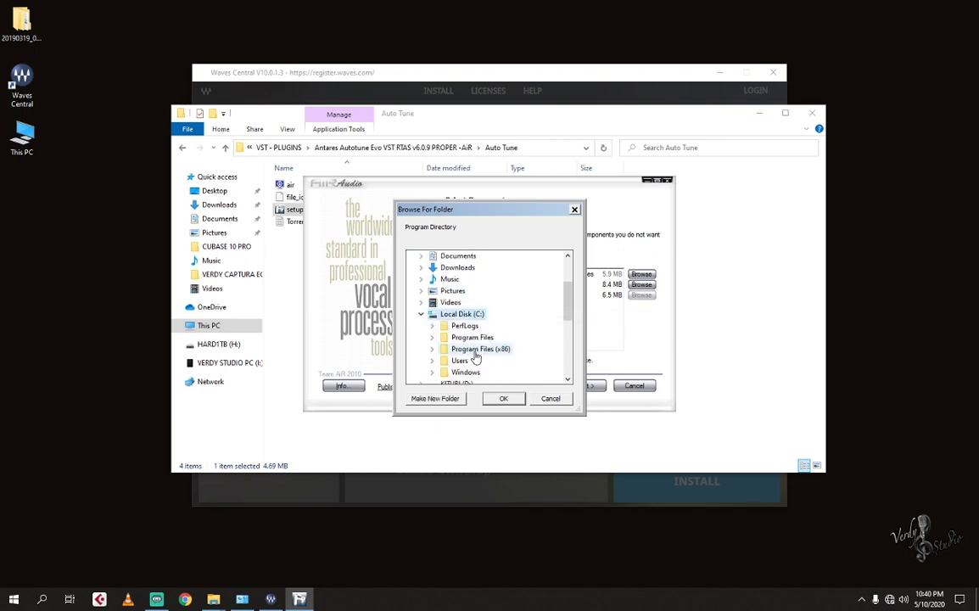
{"action": "double_click", "coordinate": [480, 350]}
{"action": "scroll", "coordinate": [512, 349], "scroll_direction": "down", "scroll_amount": 1}
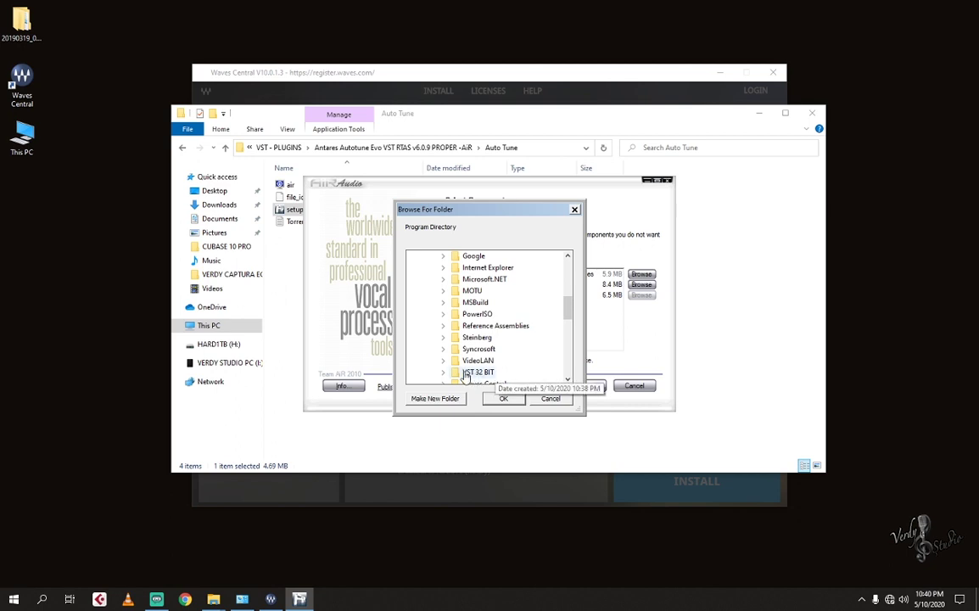
{"action": "double_click", "coordinate": [480, 372]}
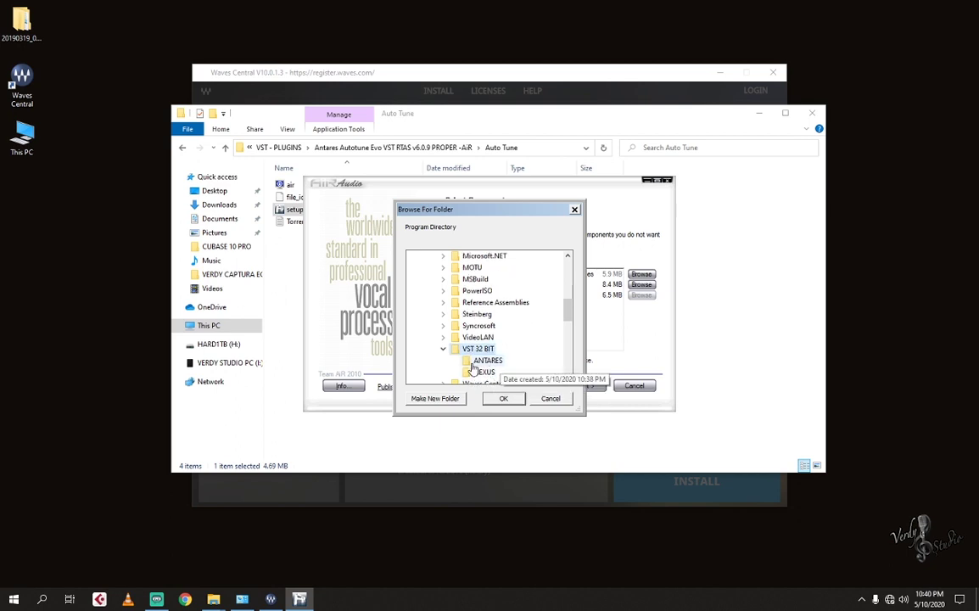
{"action": "left_click", "coordinate": [490, 365]}
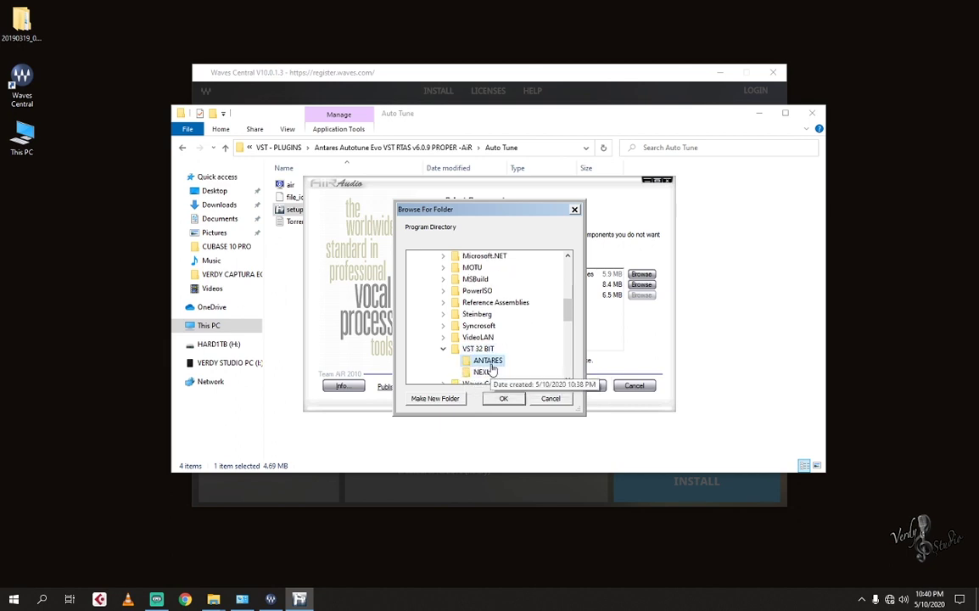
{"action": "left_click", "coordinate": [509, 399]}
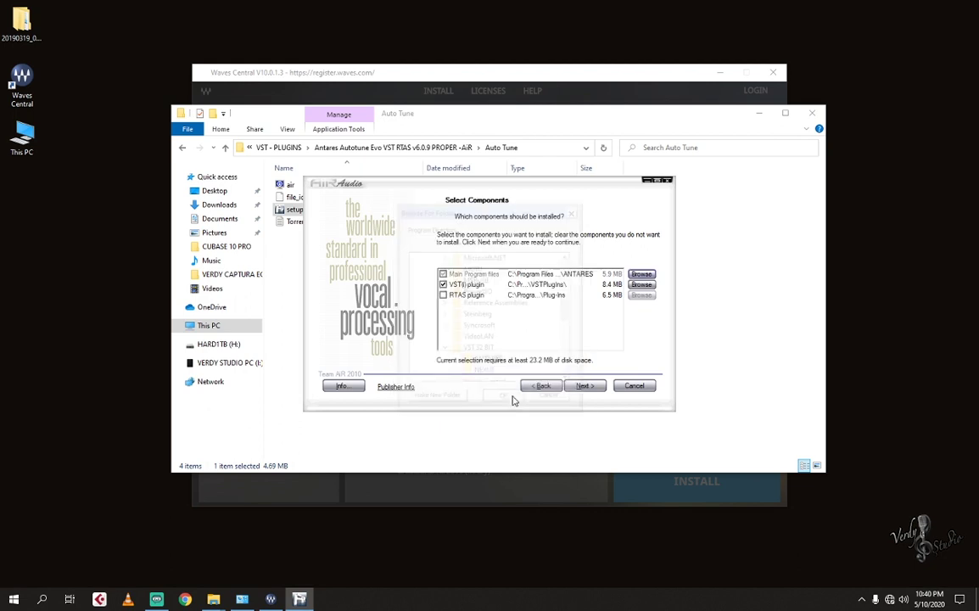
Step: Set the VST(i) plugin directory to the ANTARES folder in Program Files (x86)\VST 32 BIT
{"action": "left_click", "coordinate": [641, 284]}
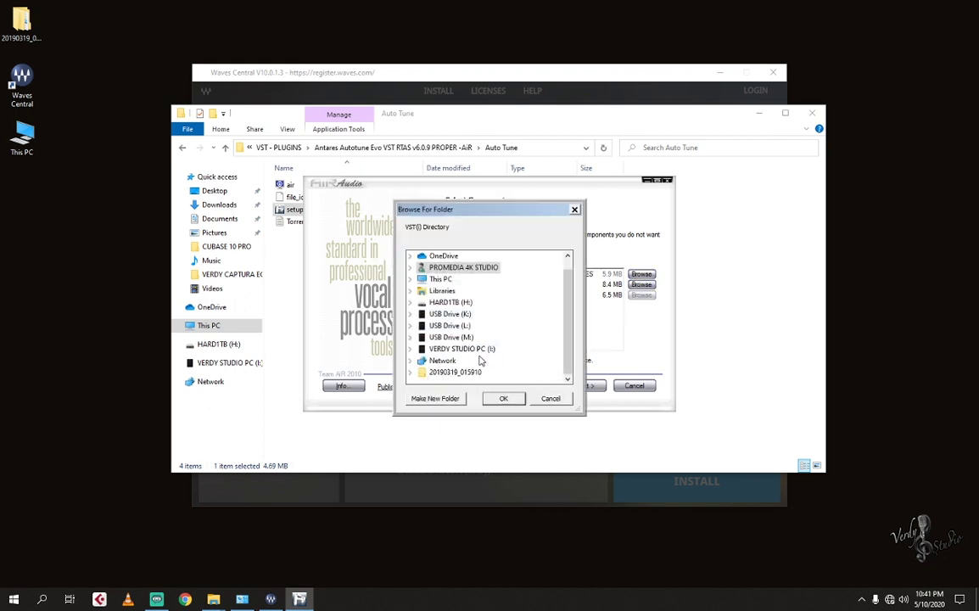
{"action": "left_click", "coordinate": [436, 279]}
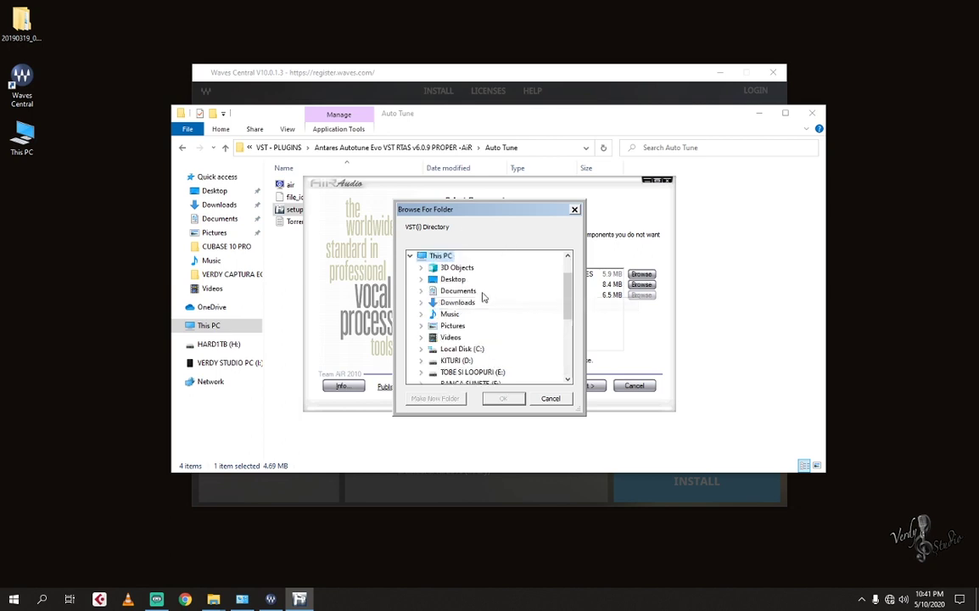
{"action": "double_click", "coordinate": [462, 350]}
{"action": "double_click", "coordinate": [496, 350]}
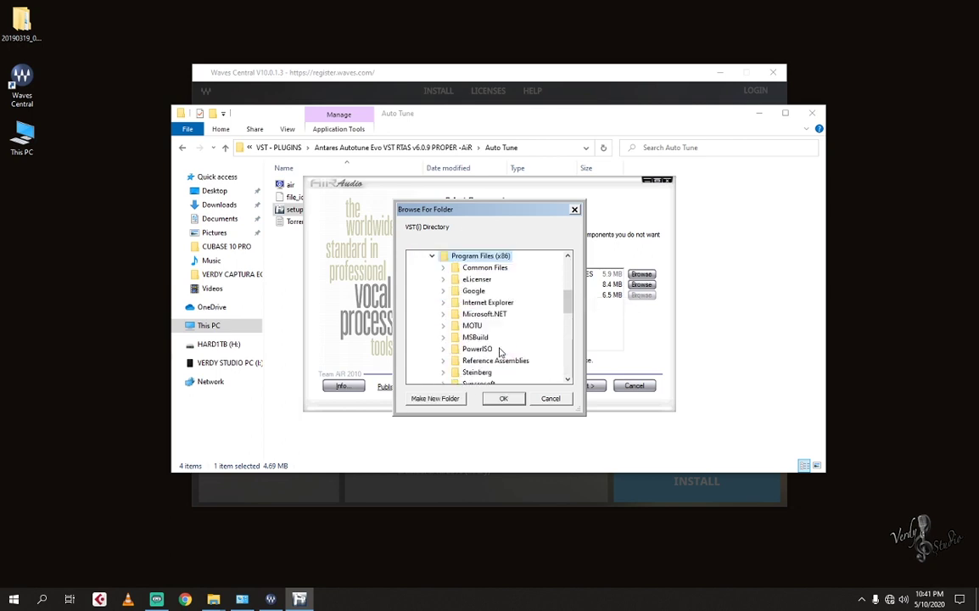
{"action": "scroll", "coordinate": [500, 348], "scroll_direction": "down", "scroll_amount": 1}
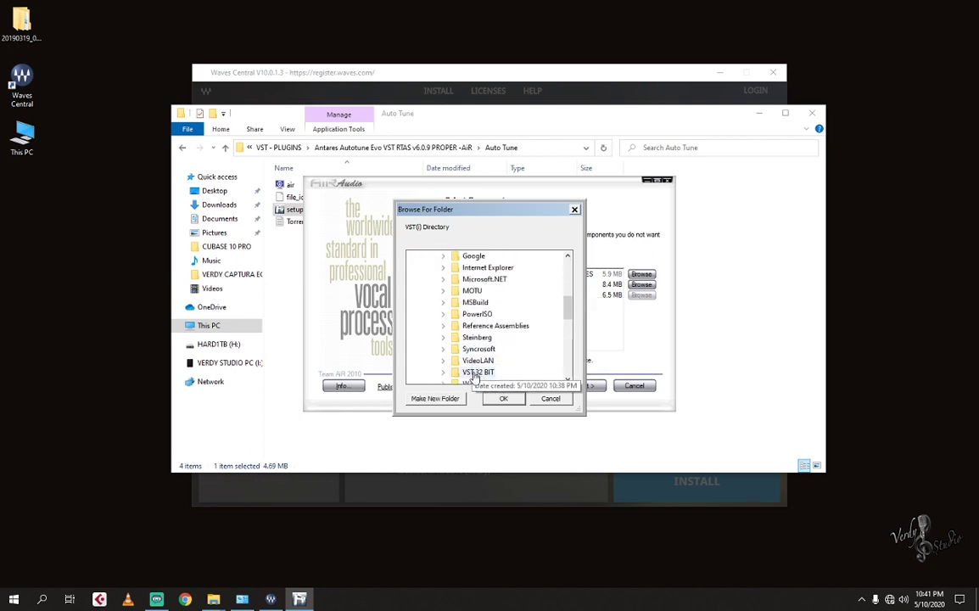
{"action": "double_click", "coordinate": [476, 374]}
{"action": "left_click", "coordinate": [488, 361]}
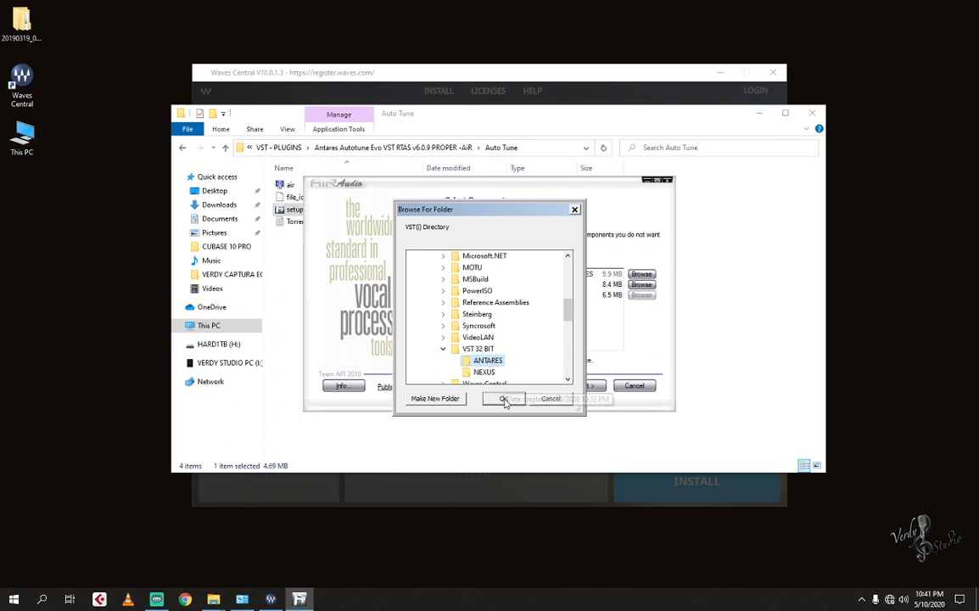
{"action": "left_click", "coordinate": [504, 398]}
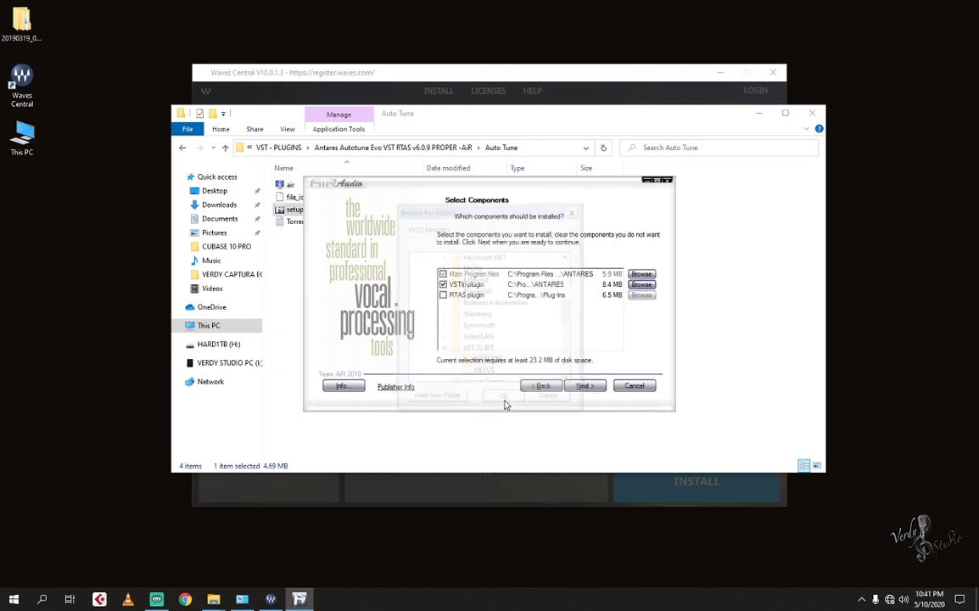
Step: Install Antares Autotune Evo without creating a Start Menu folder and finish the setup wizard
{"action": "left_click", "coordinate": [585, 386]}
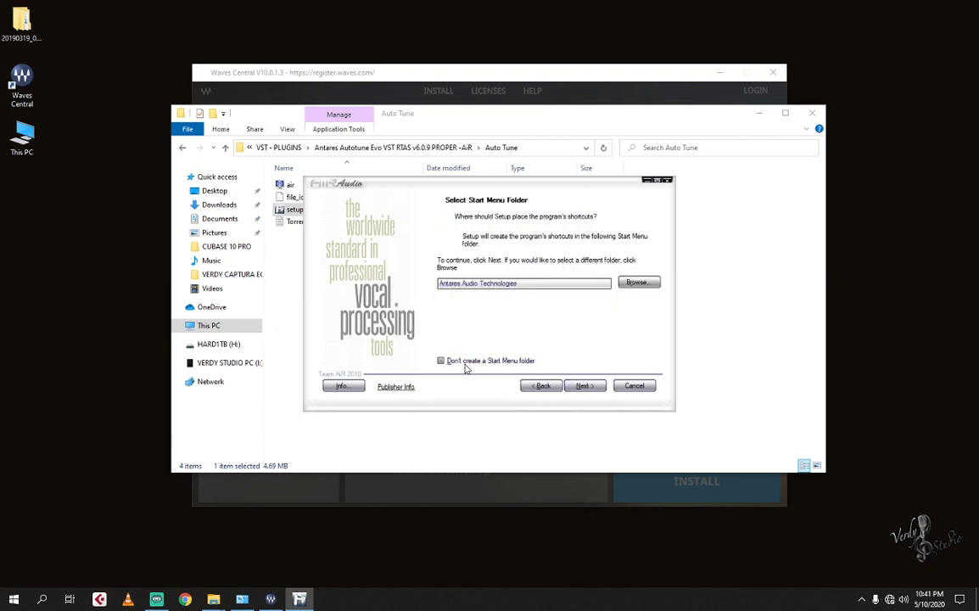
{"action": "left_click", "coordinate": [465, 366]}
{"action": "left_click", "coordinate": [588, 387]}
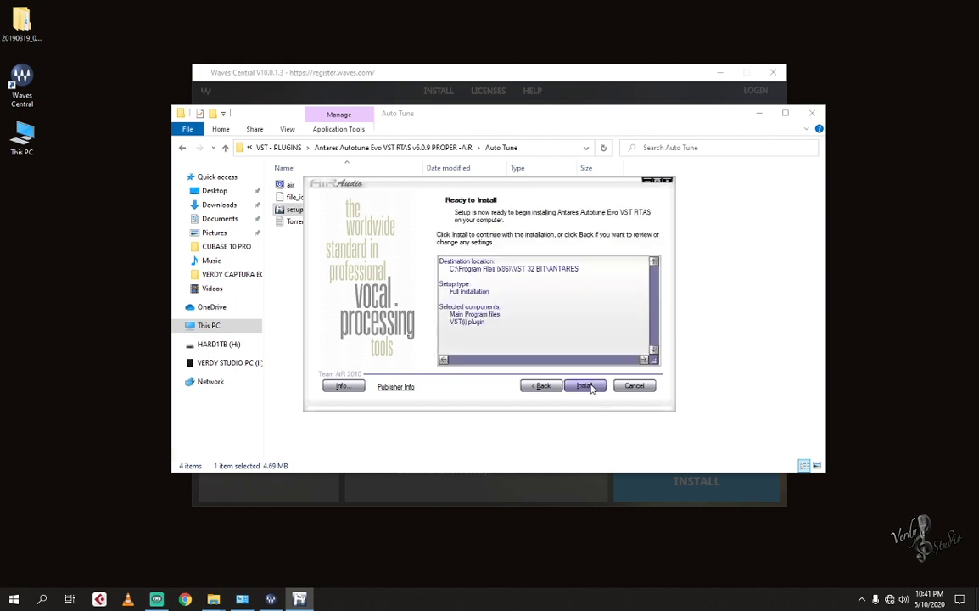
{"action": "left_click", "coordinate": [591, 386]}
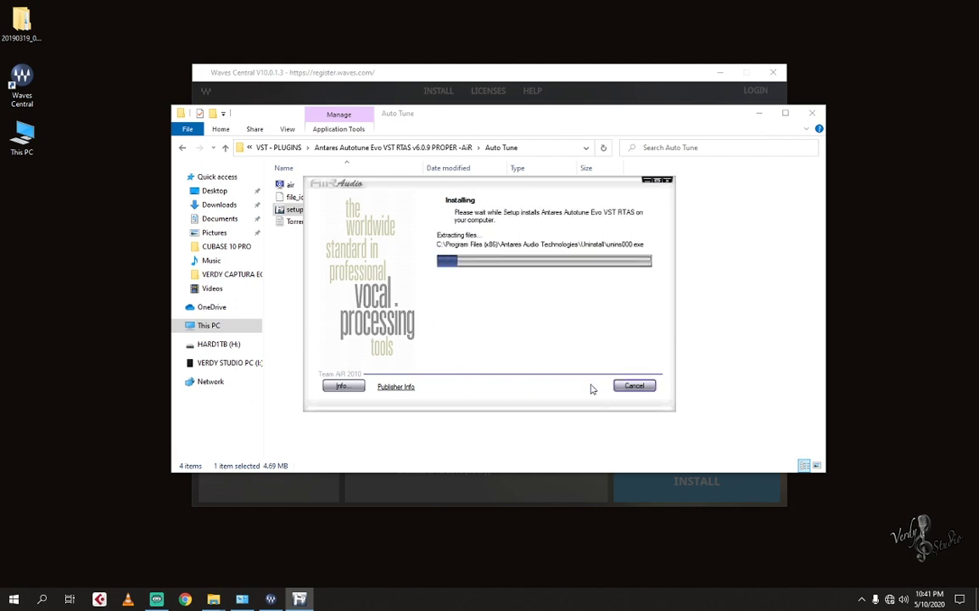
{"action": "left_click", "coordinate": [585, 386]}
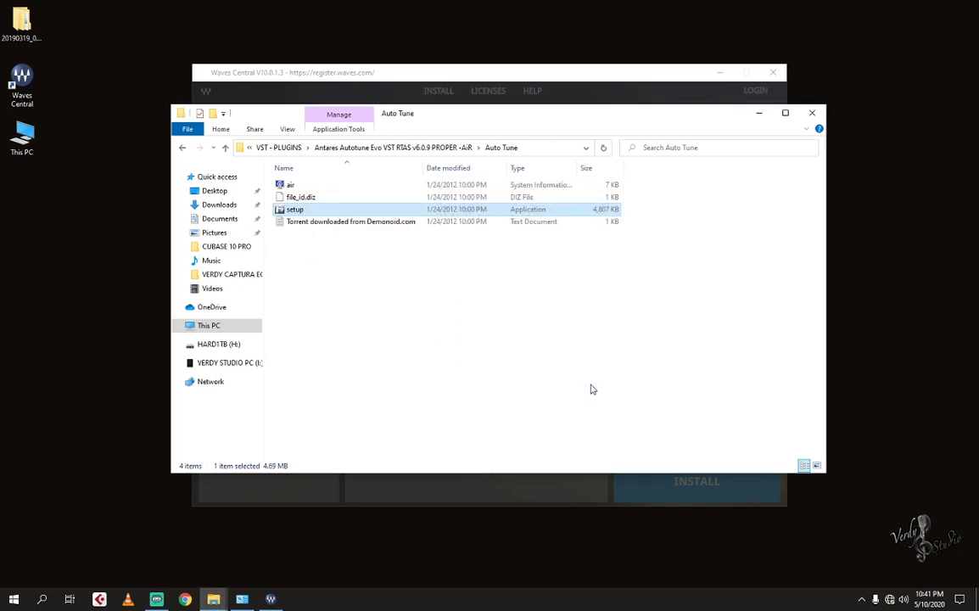
Step: Copy the BLUE TUBES folder from VST - PLUGINS into VST 32 BIT, granting administrator permission
{"action": "left_click", "coordinate": [225, 148]}
{"action": "left_click", "coordinate": [225, 148]}
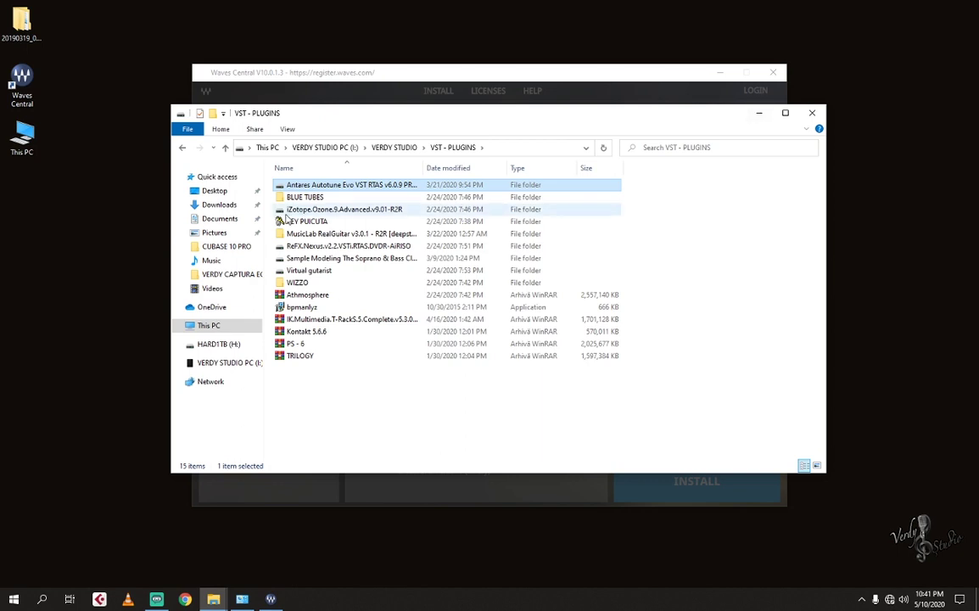
{"action": "left_click", "coordinate": [309, 198]}
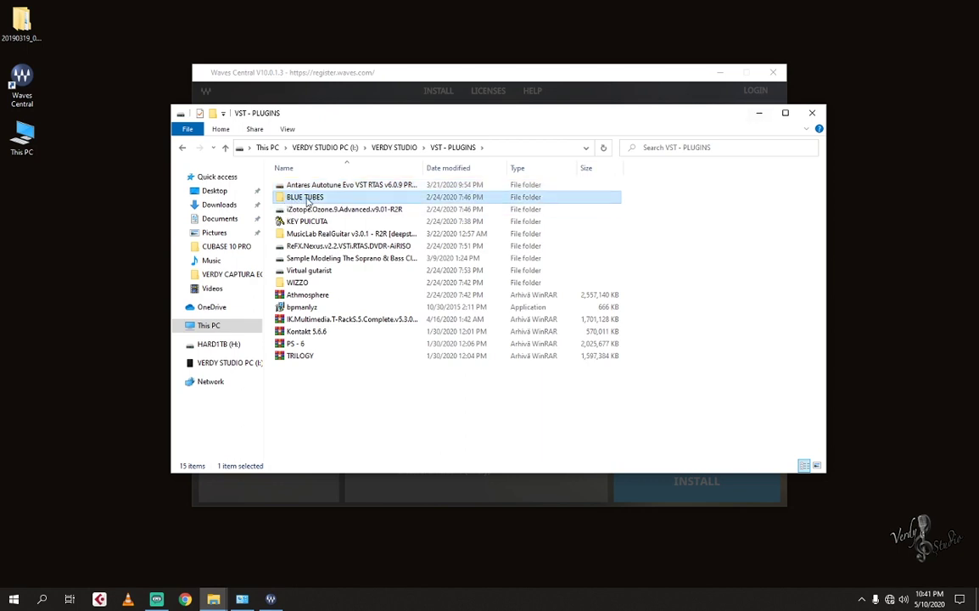
{"action": "right_click", "coordinate": [308, 200]}
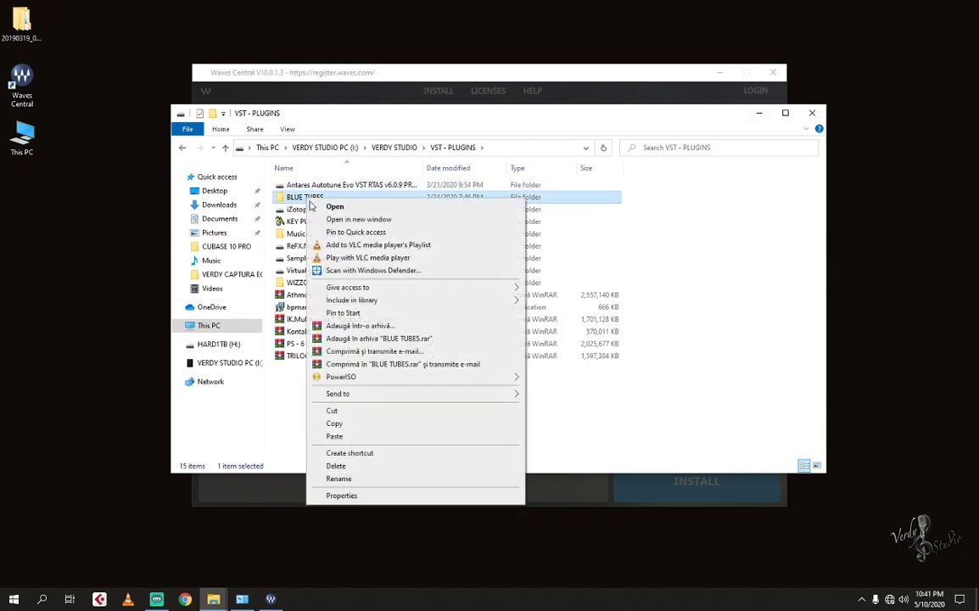
{"action": "left_click", "coordinate": [351, 424]}
{"action": "mouse_move", "coordinate": [213, 597]}
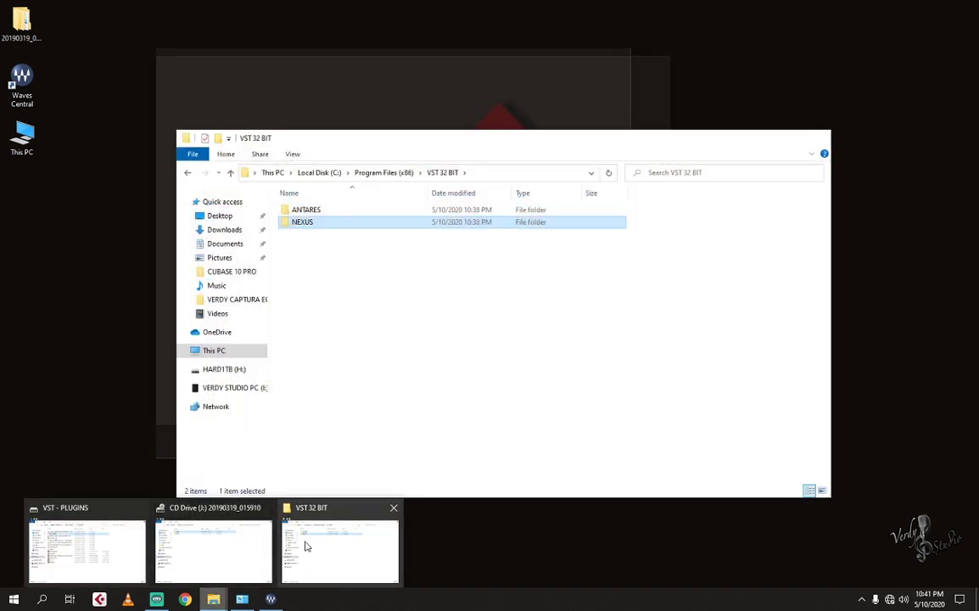
{"action": "left_click", "coordinate": [307, 547]}
{"action": "left_click", "coordinate": [323, 293]}
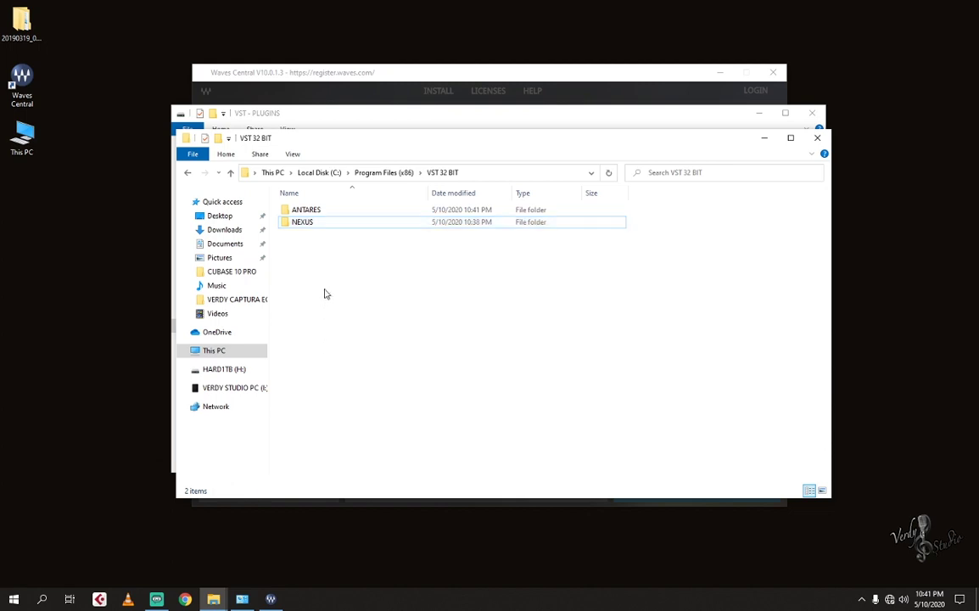
{"action": "right_click", "coordinate": [311, 277]}
{"action": "left_click", "coordinate": [338, 353]}
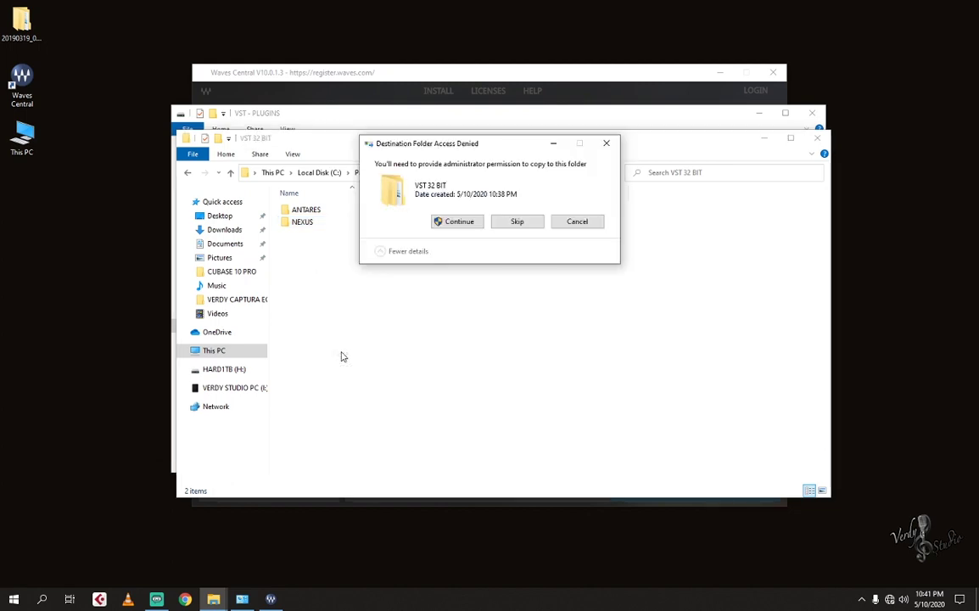
{"action": "left_click", "coordinate": [435, 225]}
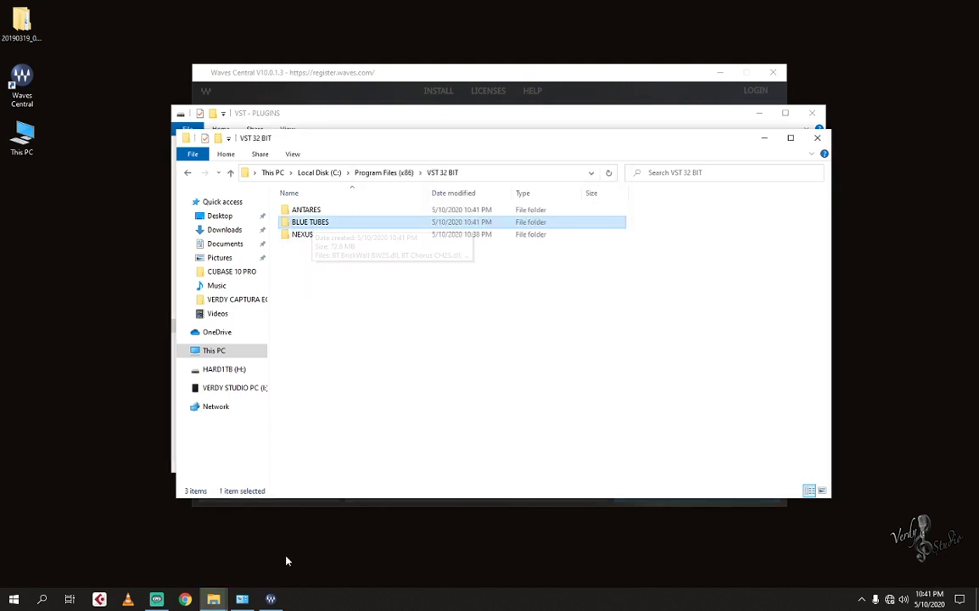
Step: Copy the WIZZO folder from VST - PLUGINS into VST 32 BIT, granting administrator permission
{"action": "mouse_move", "coordinate": [215, 599]}
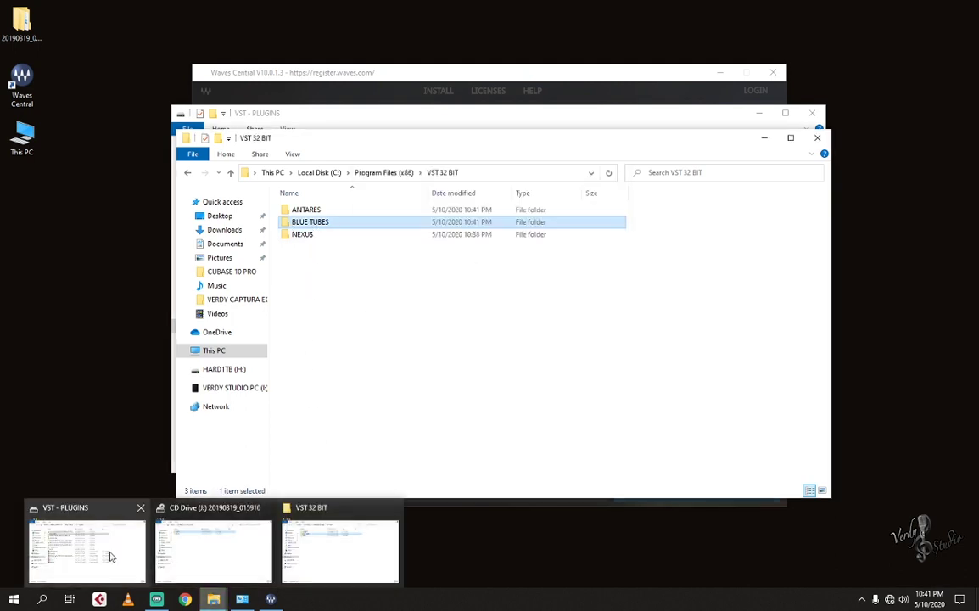
{"action": "left_click", "coordinate": [110, 557]}
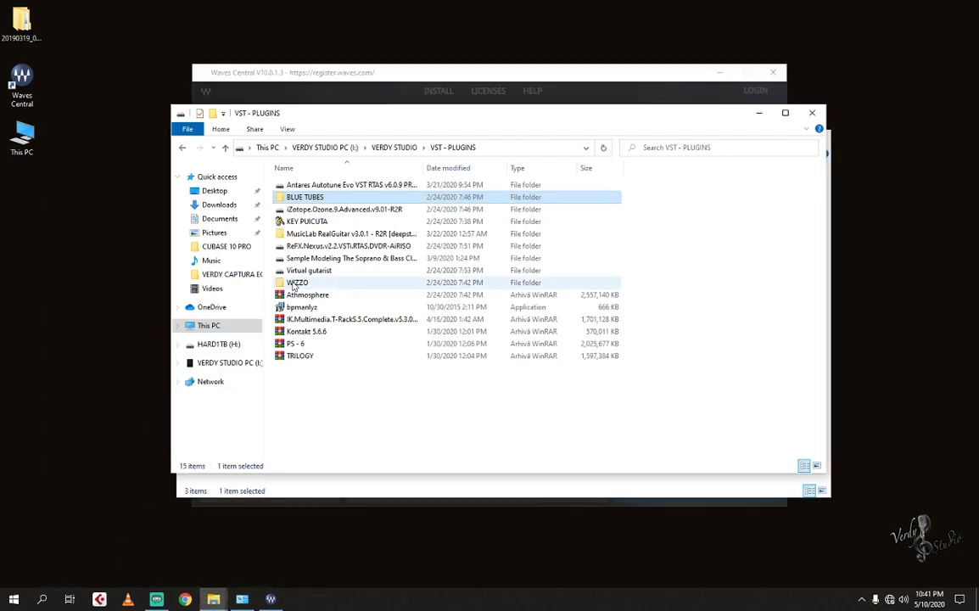
{"action": "left_click", "coordinate": [297, 284]}
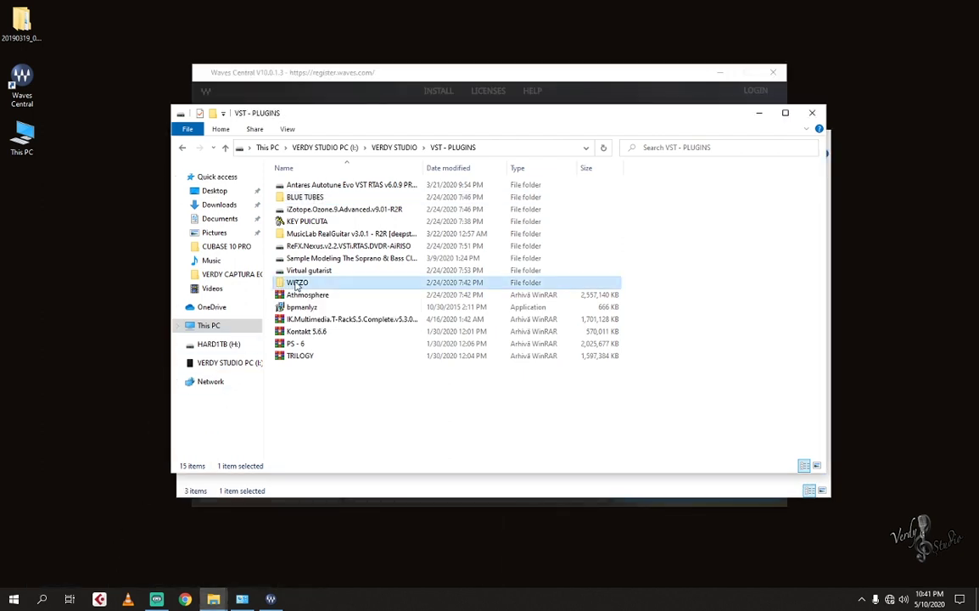
{"action": "right_click", "coordinate": [296, 285]}
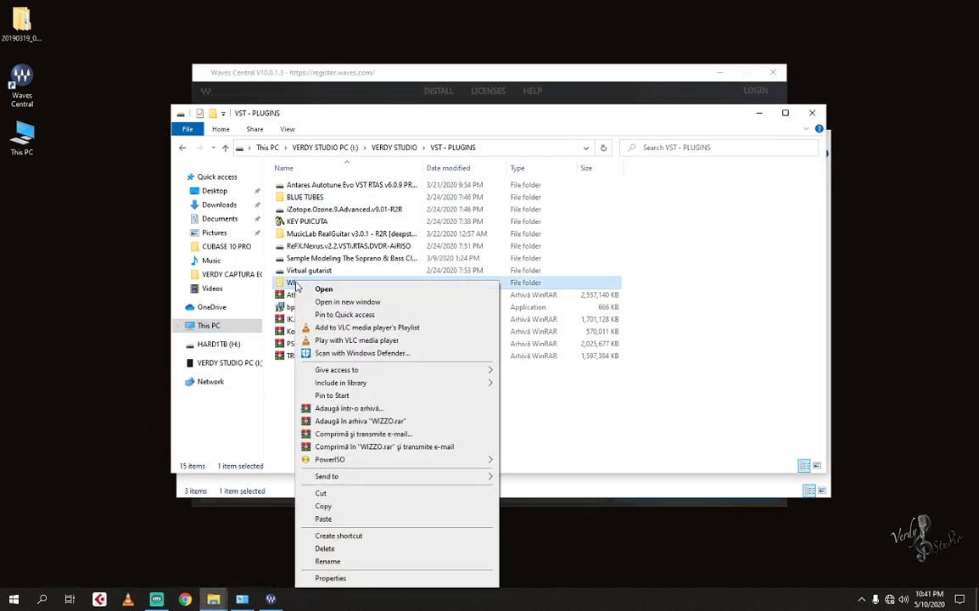
{"action": "left_click", "coordinate": [348, 507]}
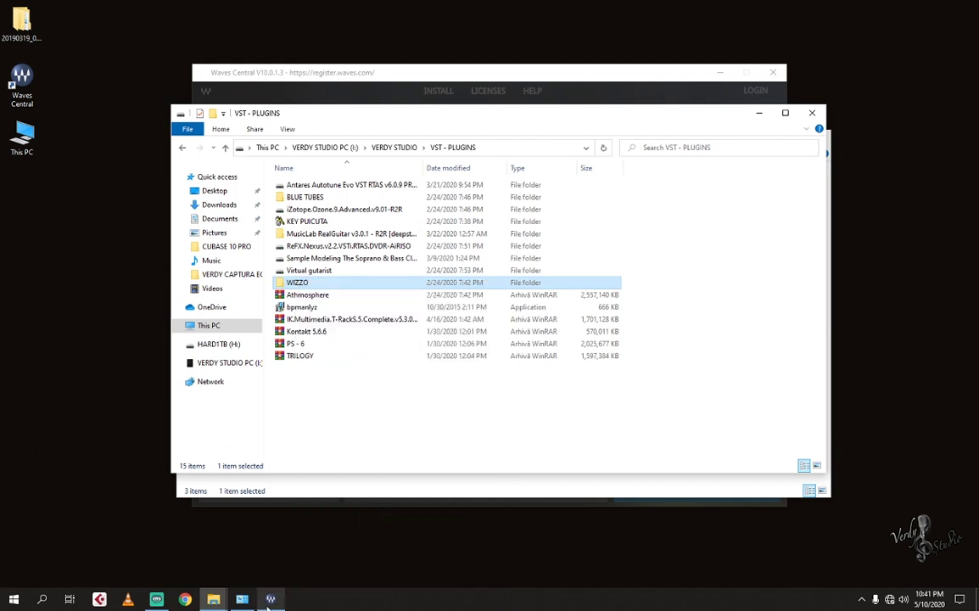
{"action": "mouse_move", "coordinate": [214, 598]}
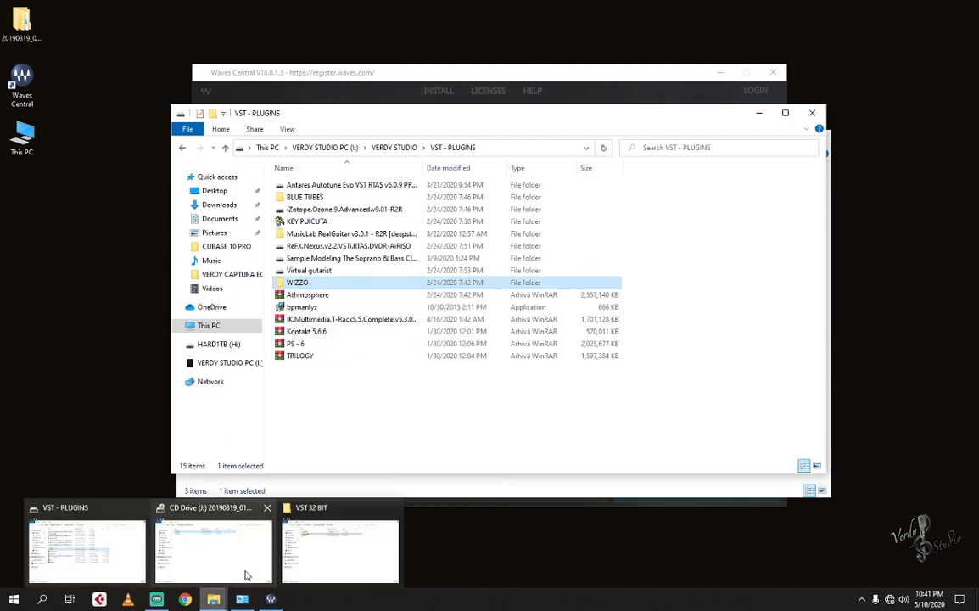
{"action": "left_click", "coordinate": [307, 562]}
{"action": "right_click", "coordinate": [308, 290]}
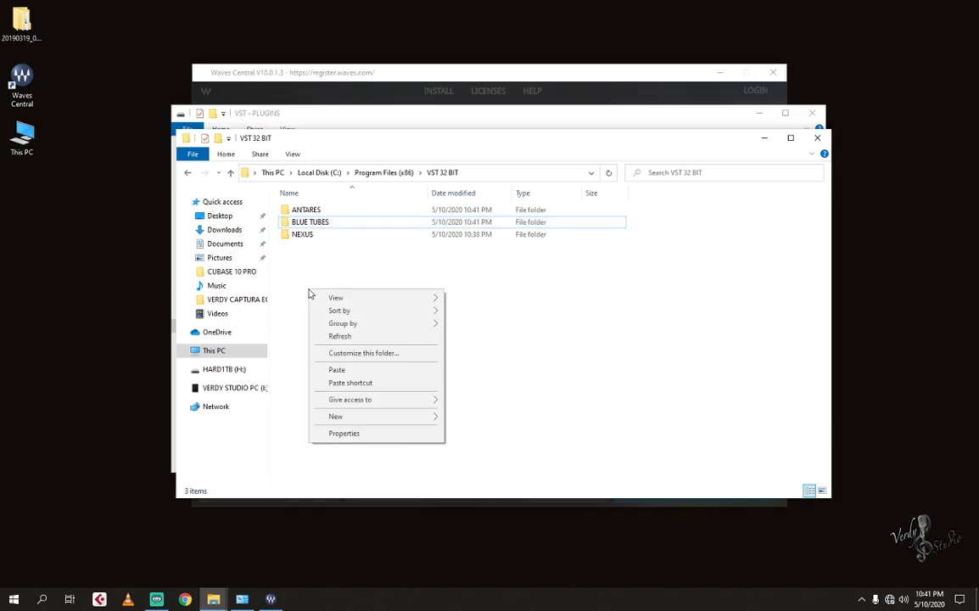
{"action": "left_click", "coordinate": [357, 371]}
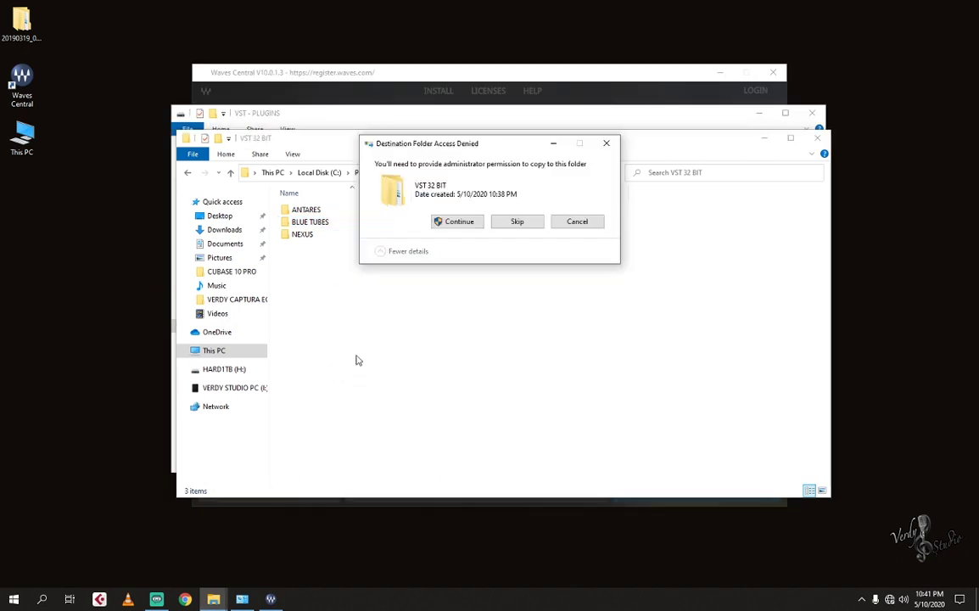
{"action": "left_click", "coordinate": [448, 225]}
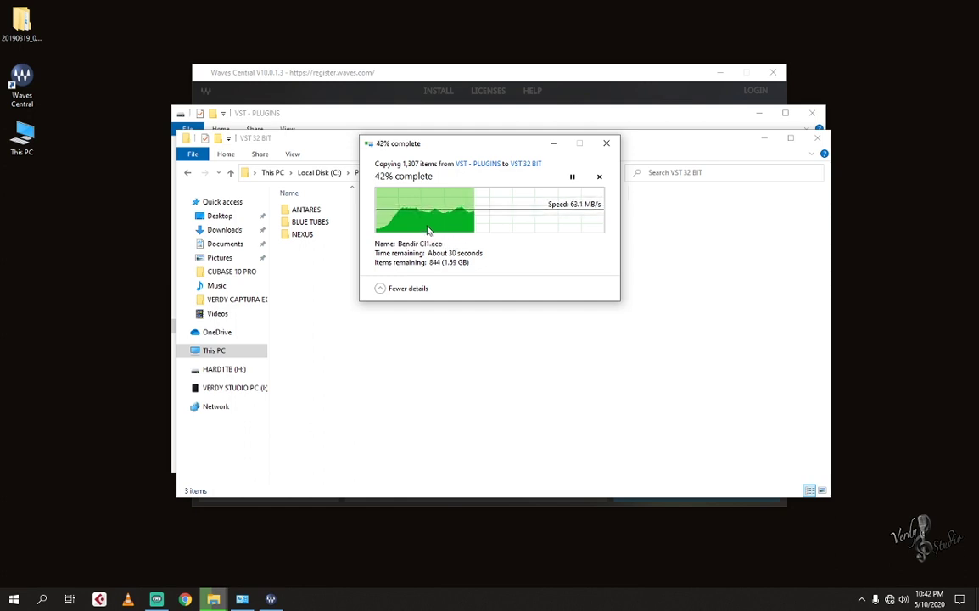
Step: Copy the PS - 6 archive from VST - PLUGINS into VST 32 BIT with administrator permission
{"action": "left_click", "coordinate": [542, 119]}
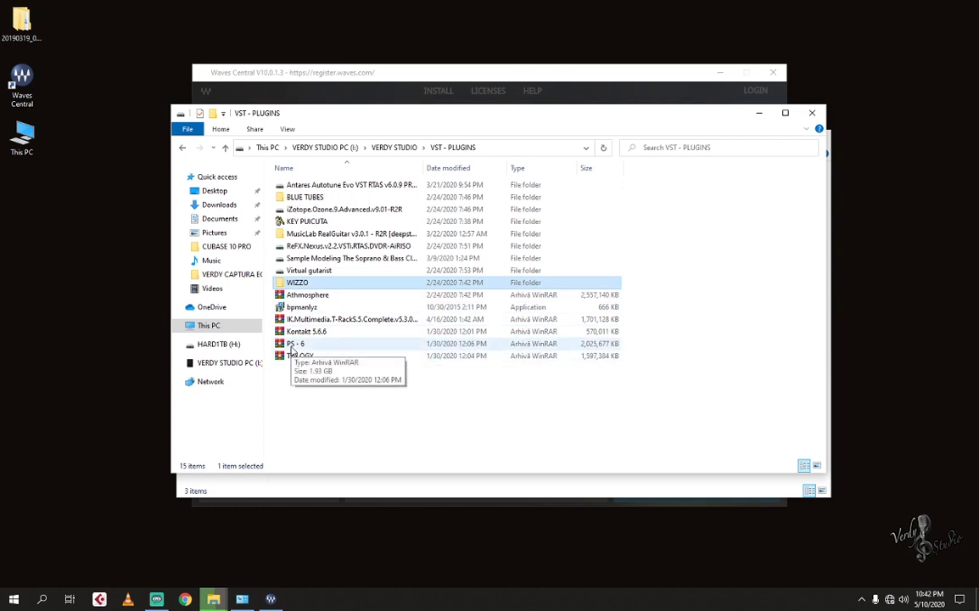
{"action": "left_click", "coordinate": [292, 344]}
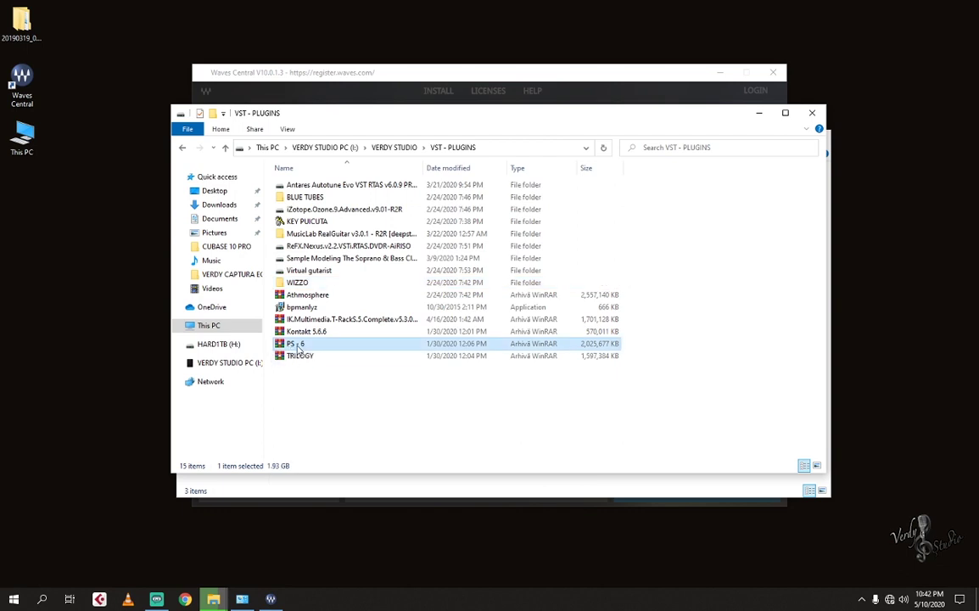
{"action": "right_click", "coordinate": [297, 348]}
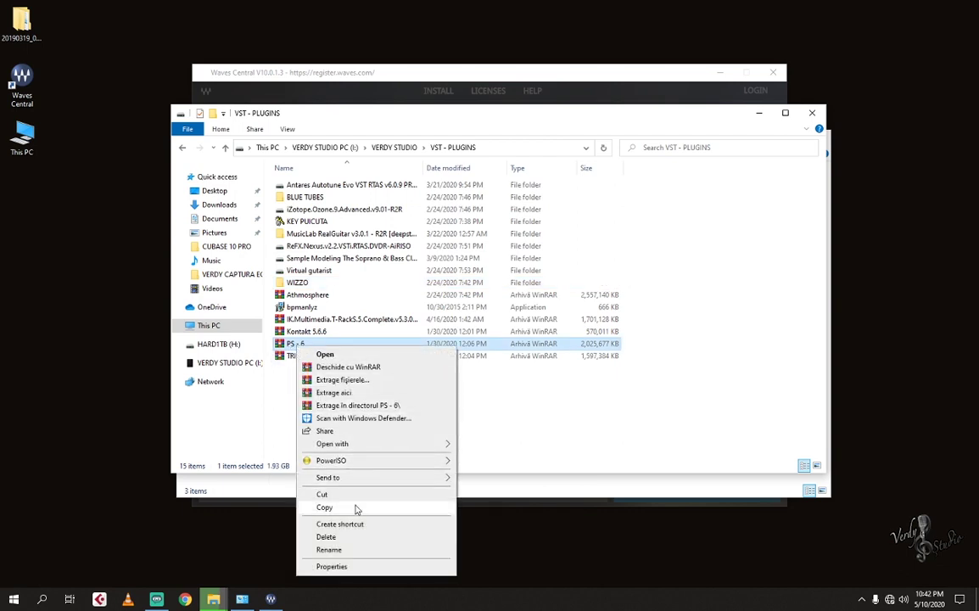
{"action": "left_click", "coordinate": [324, 507]}
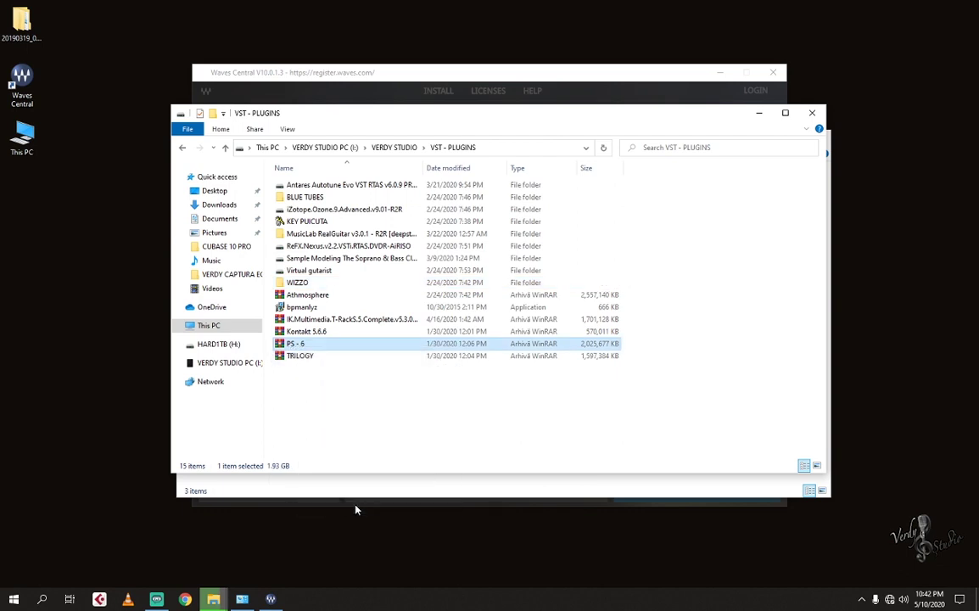
{"action": "left_click", "coordinate": [764, 118]}
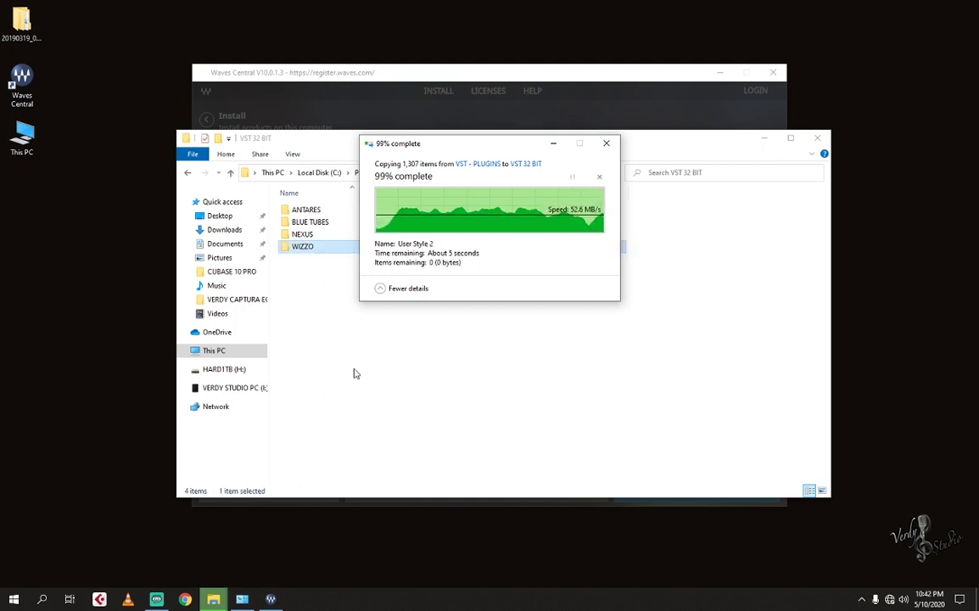
{"action": "right_click", "coordinate": [360, 326]}
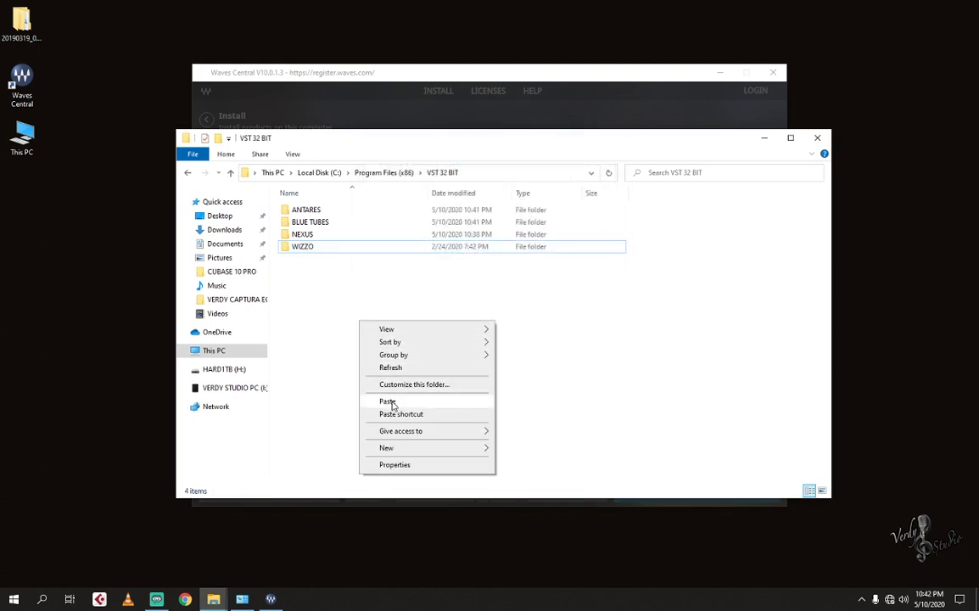
{"action": "left_click", "coordinate": [390, 400]}
{"action": "left_click", "coordinate": [454, 221]}
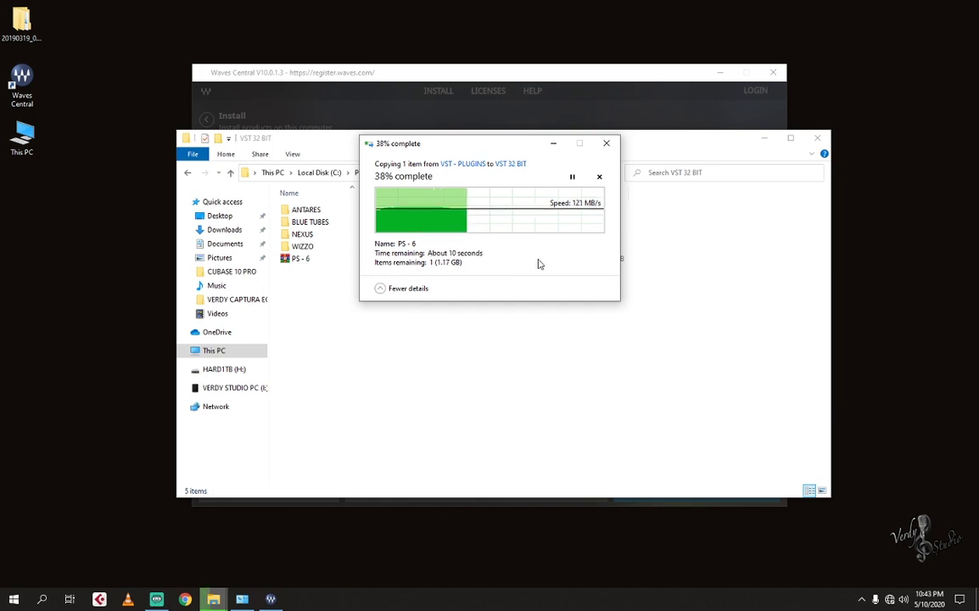
Step: In Windows Security, dismiss the cloud-delivered protection warning and turn off Tamper Protection in the virus and threat protection settings
{"action": "left_click", "coordinate": [860, 599]}
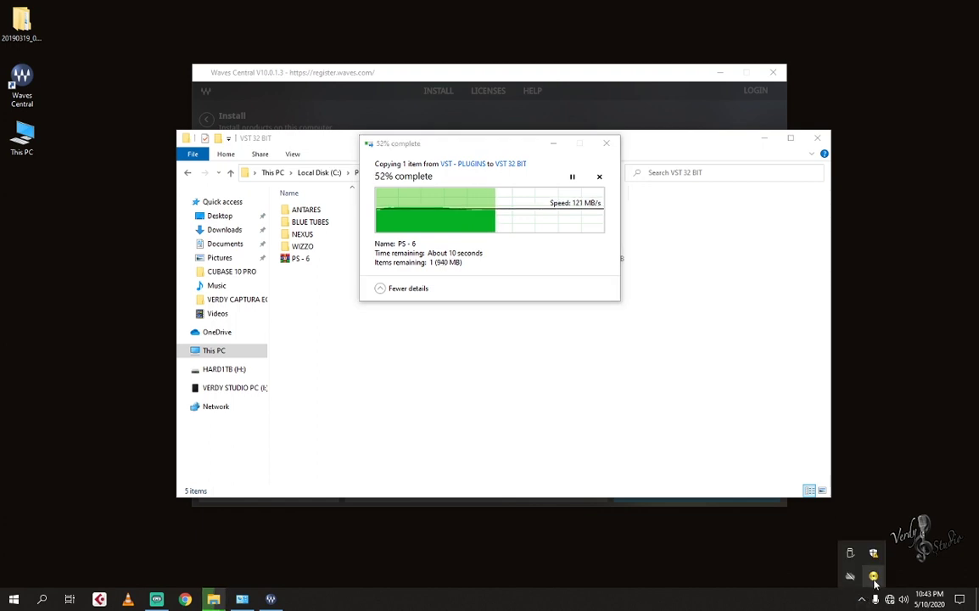
{"action": "left_click", "coordinate": [874, 553]}
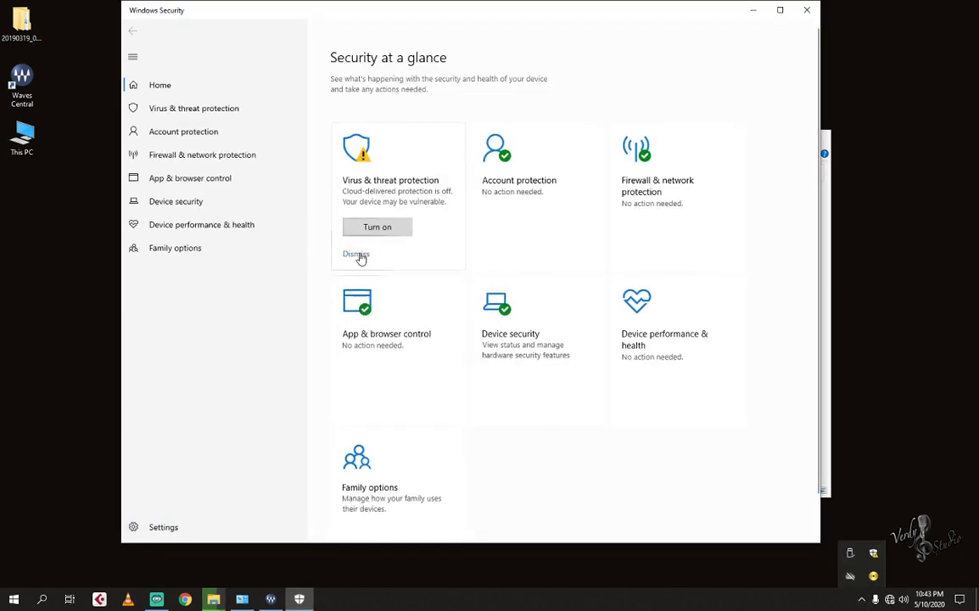
{"action": "left_click", "coordinate": [362, 265]}
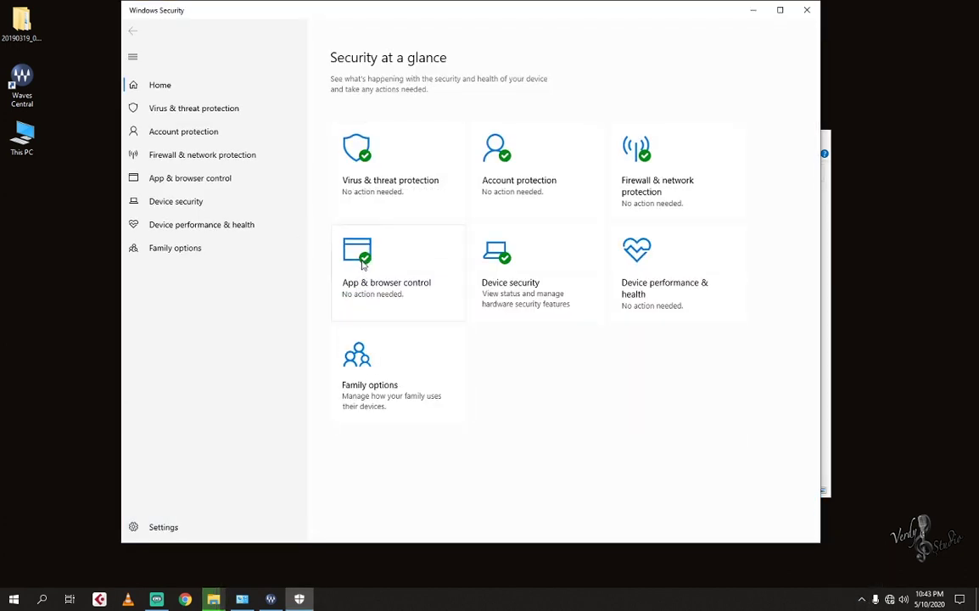
{"action": "left_click", "coordinate": [393, 151]}
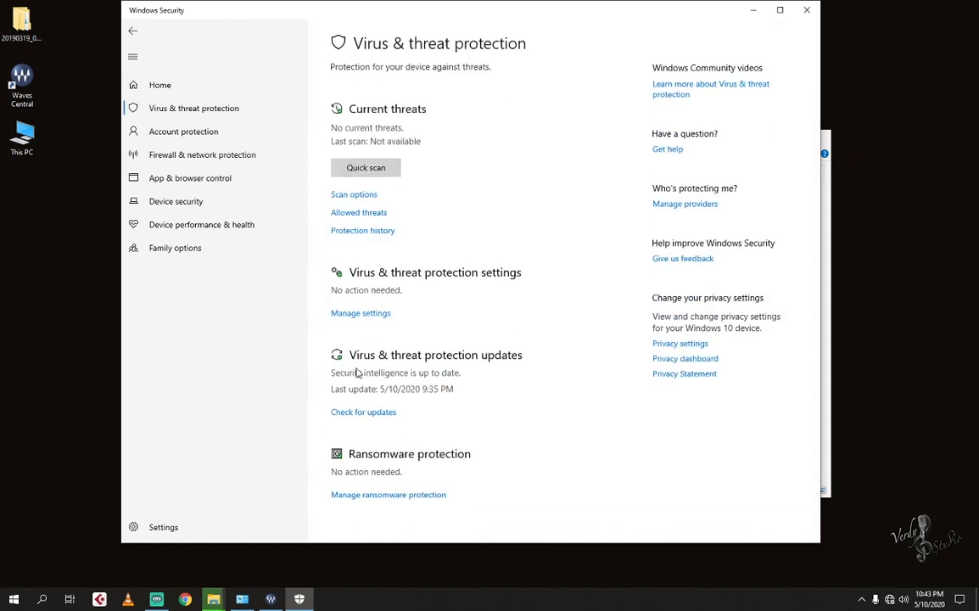
{"action": "left_click", "coordinate": [366, 313]}
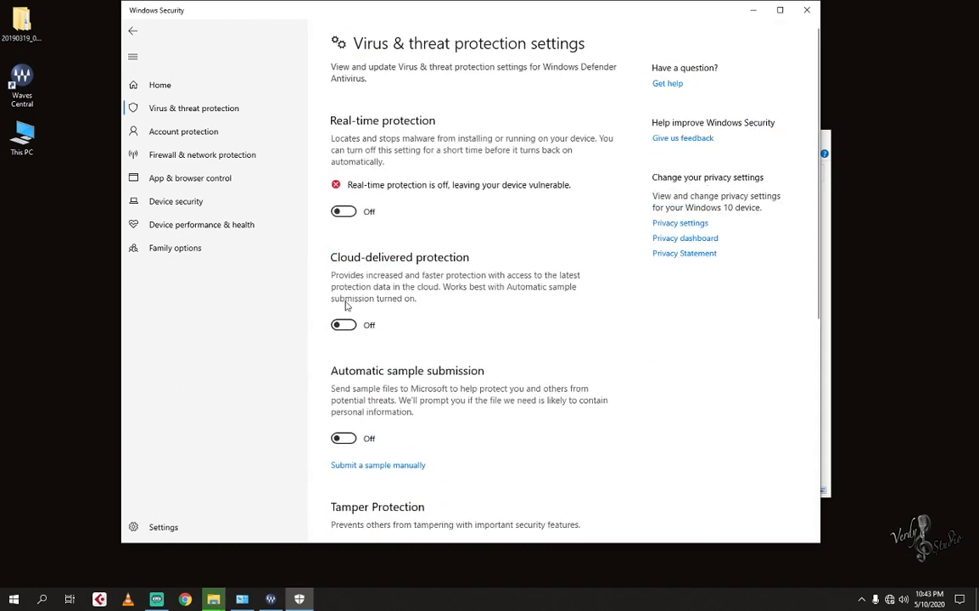
{"action": "scroll", "coordinate": [356, 500], "scroll_direction": "down", "scroll_amount": 4}
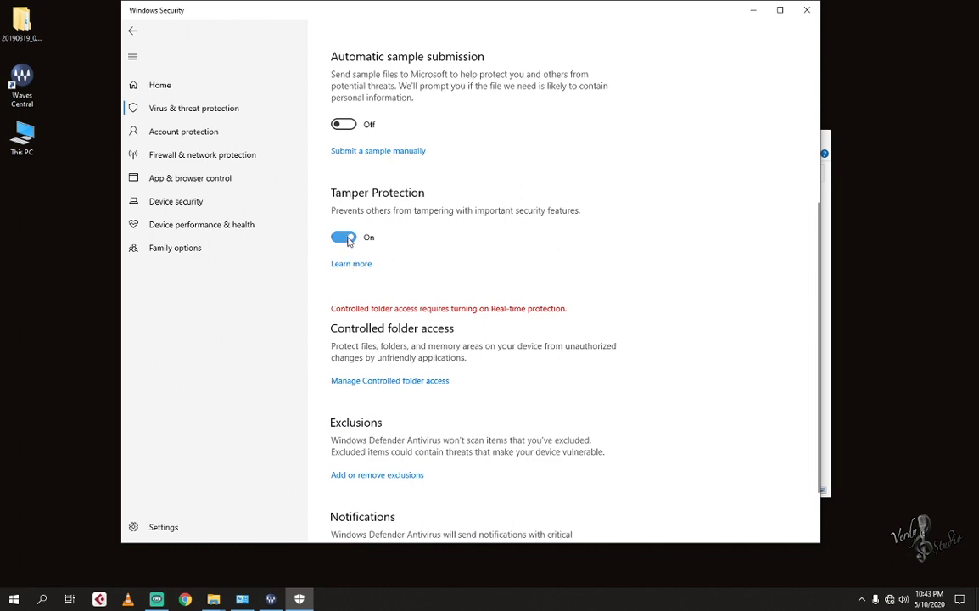
{"action": "left_click", "coordinate": [345, 237]}
{"action": "scroll", "coordinate": [468, 455], "scroll_direction": "down", "scroll_amount": 1}
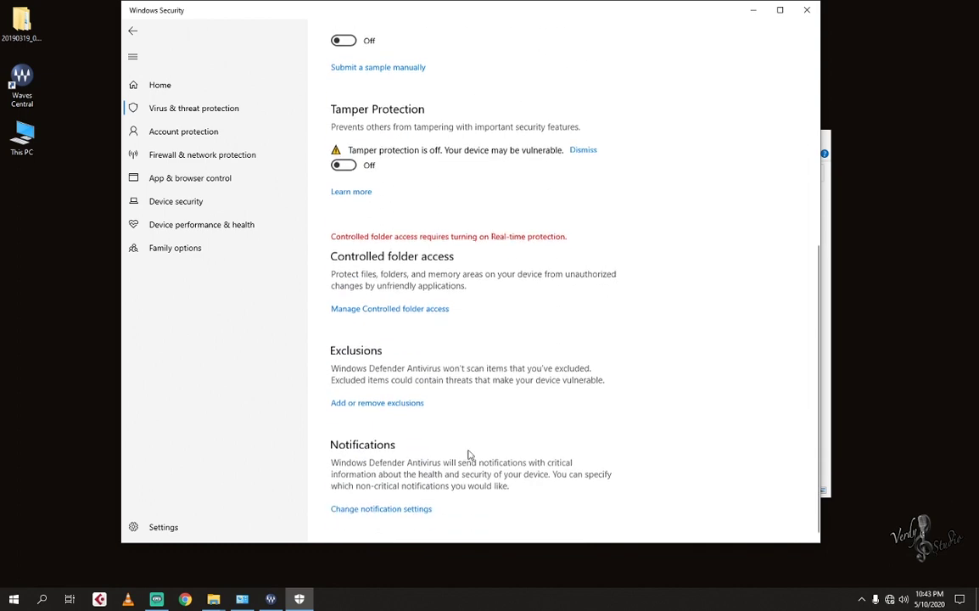
{"action": "left_click", "coordinate": [805, 10]}
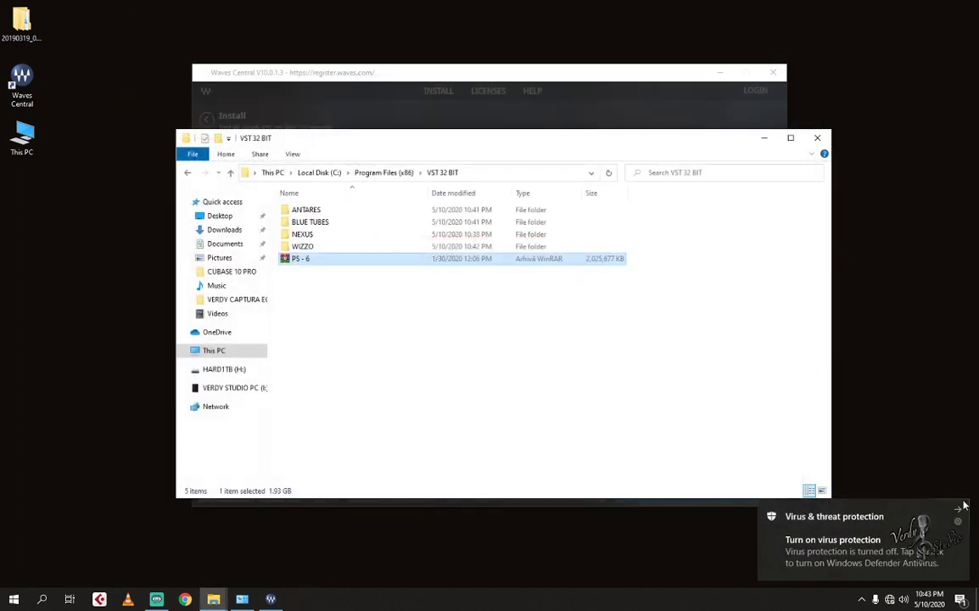
{"action": "left_click", "coordinate": [959, 508]}
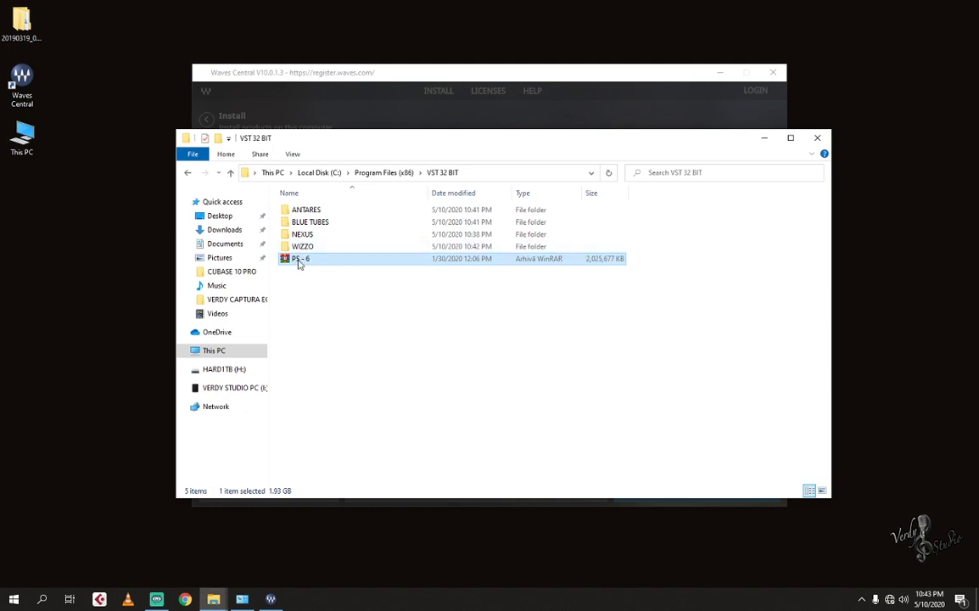
Step: Extract the PS - 6 archive within the VST 32 BIT folder, checking the Waves Central installation progress meanwhile
{"action": "right_click", "coordinate": [298, 265]}
{"action": "left_click", "coordinate": [349, 316]}
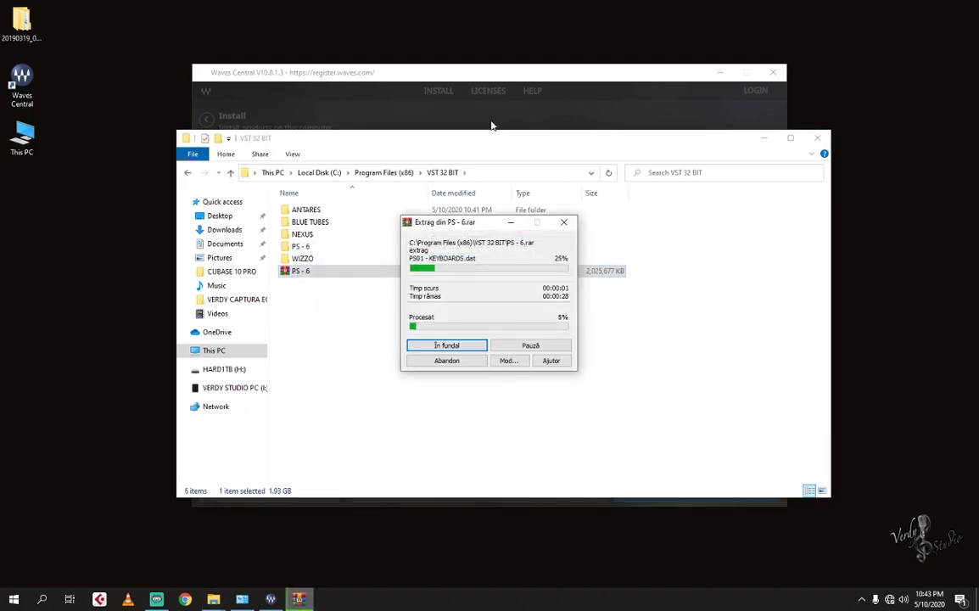
{"action": "left_click", "coordinate": [493, 78]}
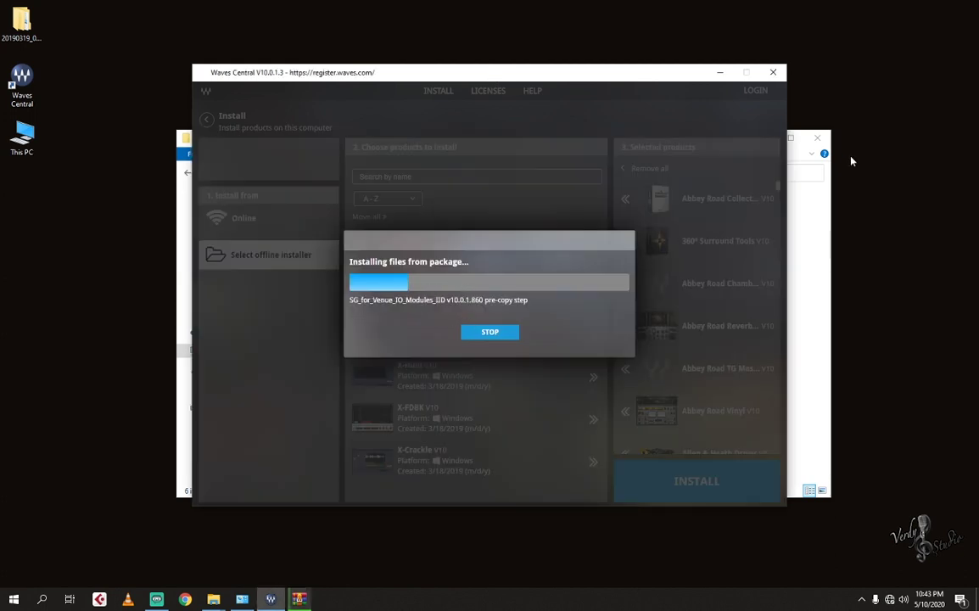
{"action": "left_click", "coordinate": [835, 258]}
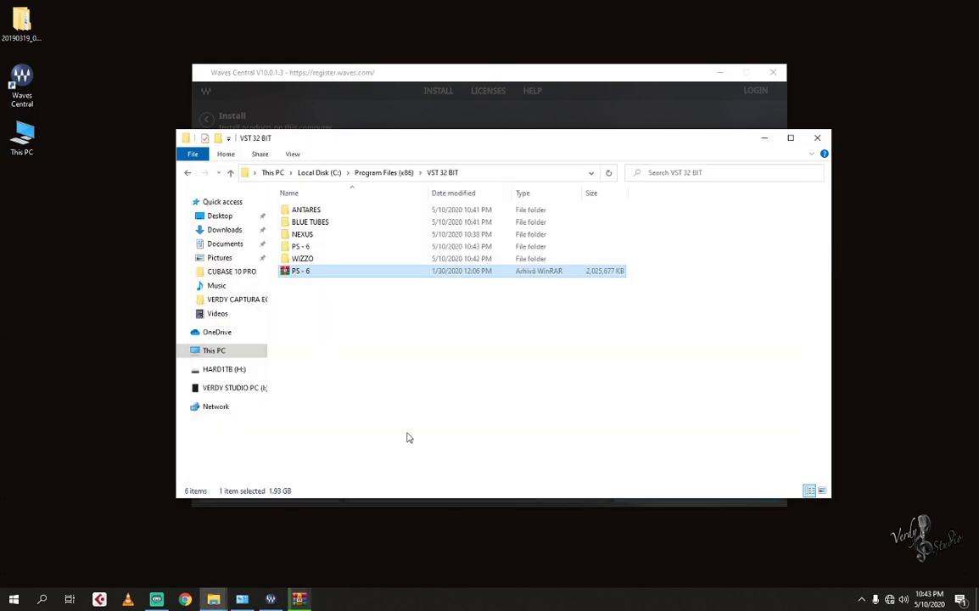
{"action": "left_click", "coordinate": [303, 597]}
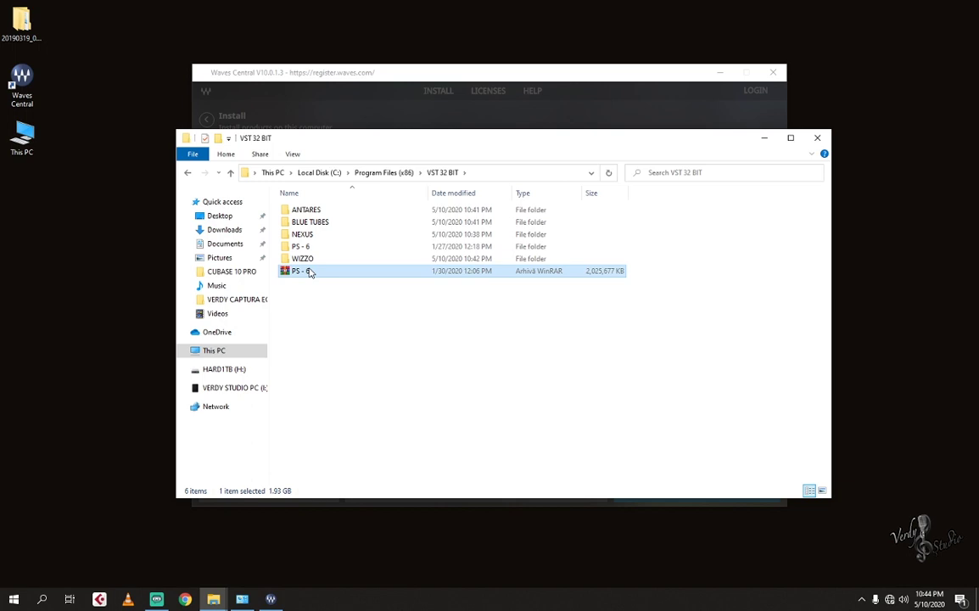
Step: Permanently delete the PS - 6 archive from VST 32 BIT with administrator permission and check the contents of the extracted PS - 6 folder
{"action": "key", "text": "shift+Delete"}
{"action": "key", "text": "Return"}
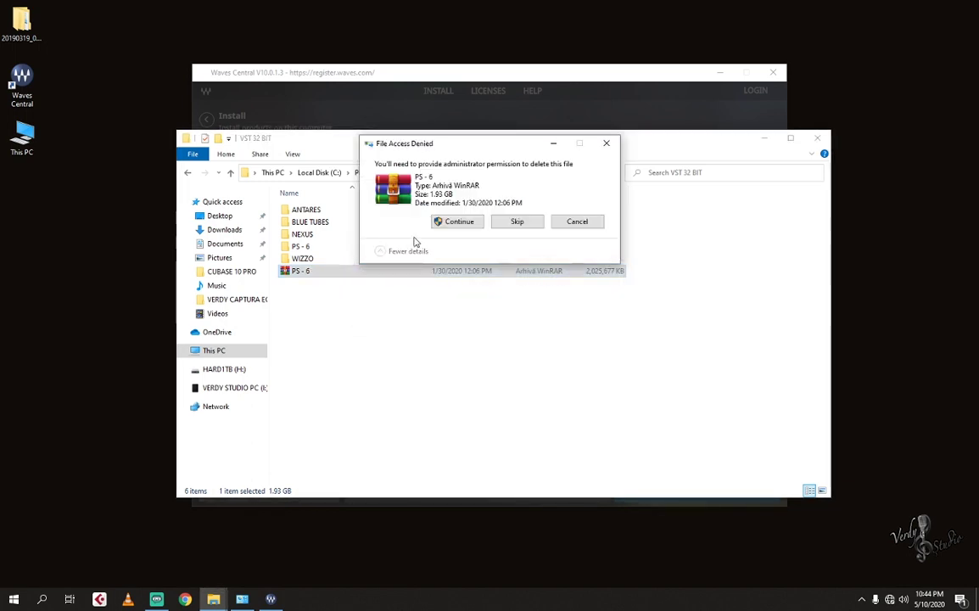
{"action": "left_click", "coordinate": [441, 221]}
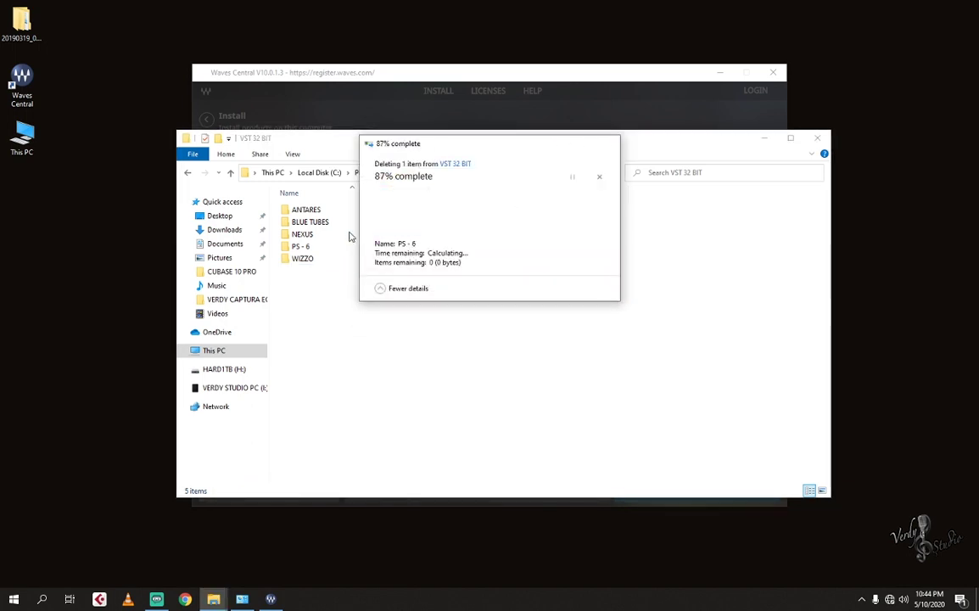
{"action": "double_click", "coordinate": [302, 246]}
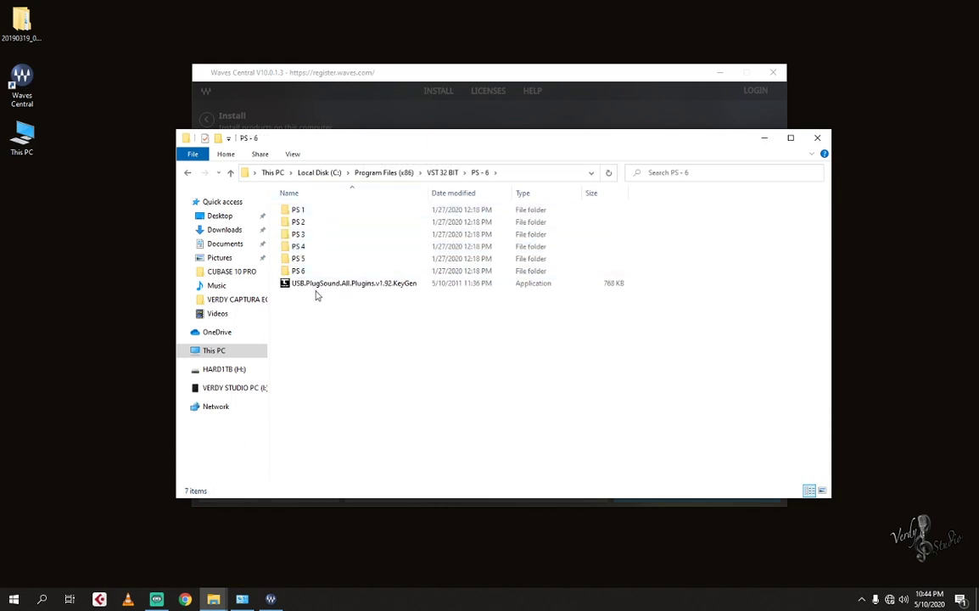
{"action": "left_click", "coordinate": [229, 173]}
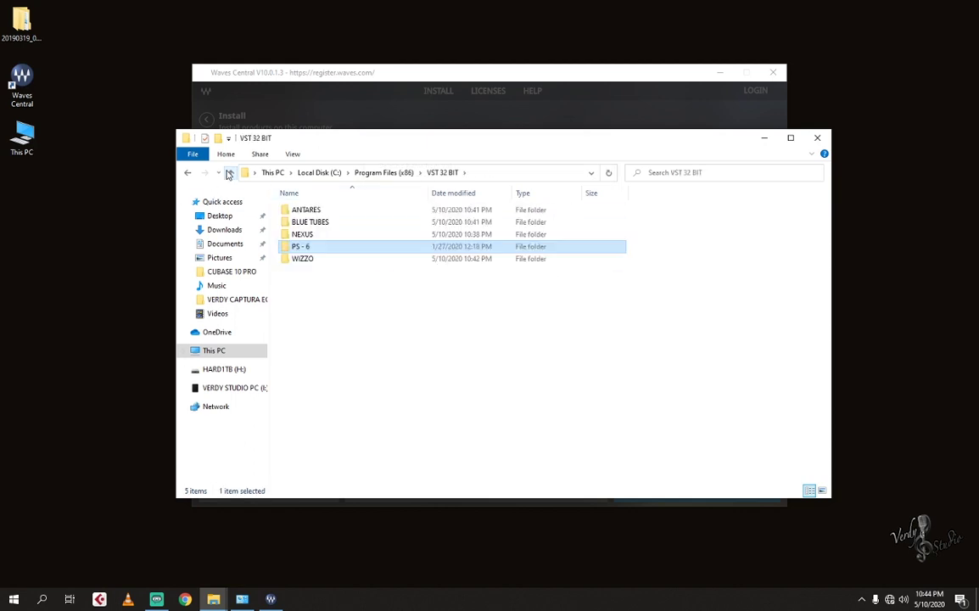
Step: Create a folder named VIRTUAL GUITARIST in VST 32 BIT and minimize that folder's window
{"action": "right_click", "coordinate": [289, 294]}
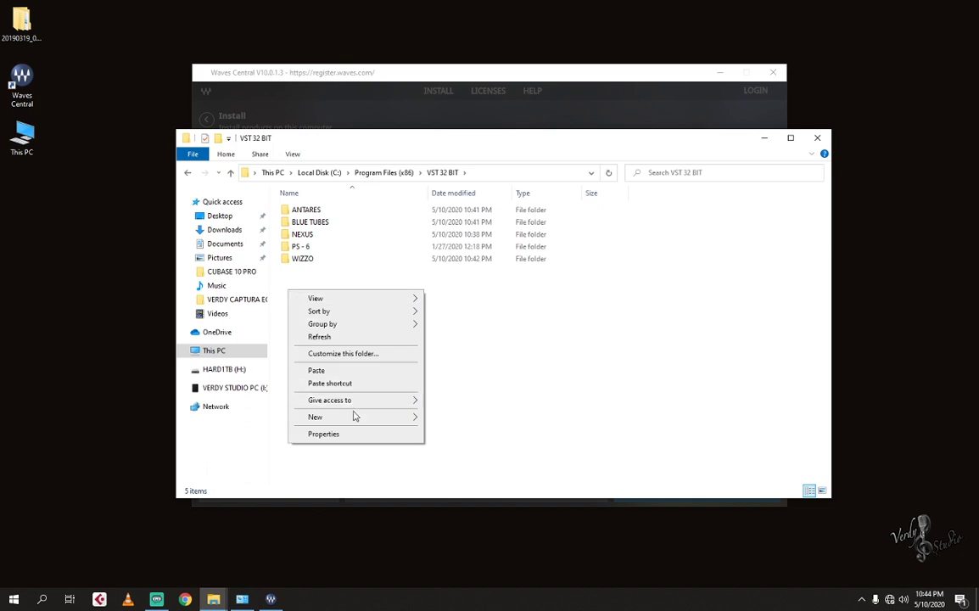
{"action": "mouse_move", "coordinate": [363, 419]}
{"action": "left_click", "coordinate": [443, 418]}
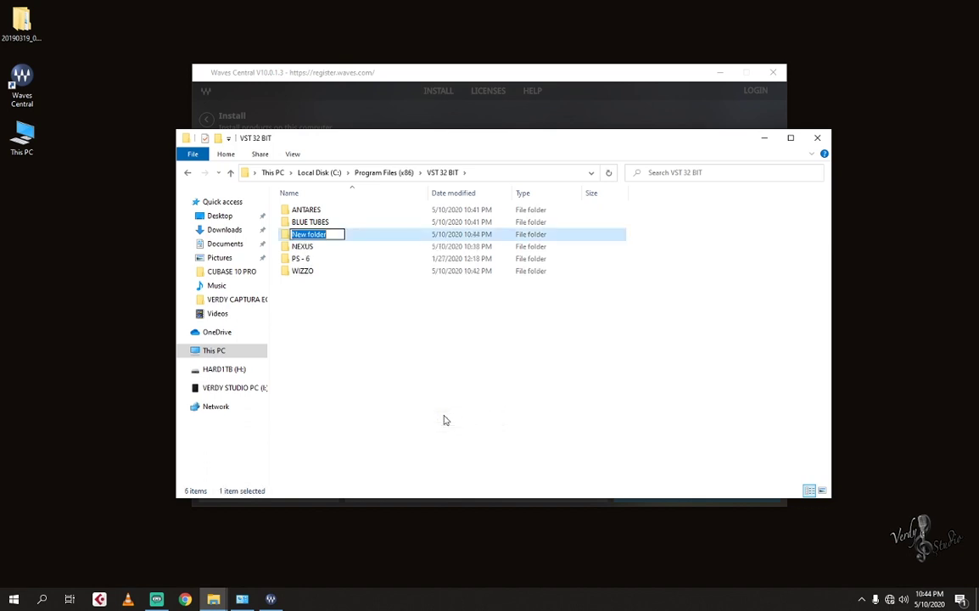
{"action": "type", "text": "VIRTUAL GUITARIST"}
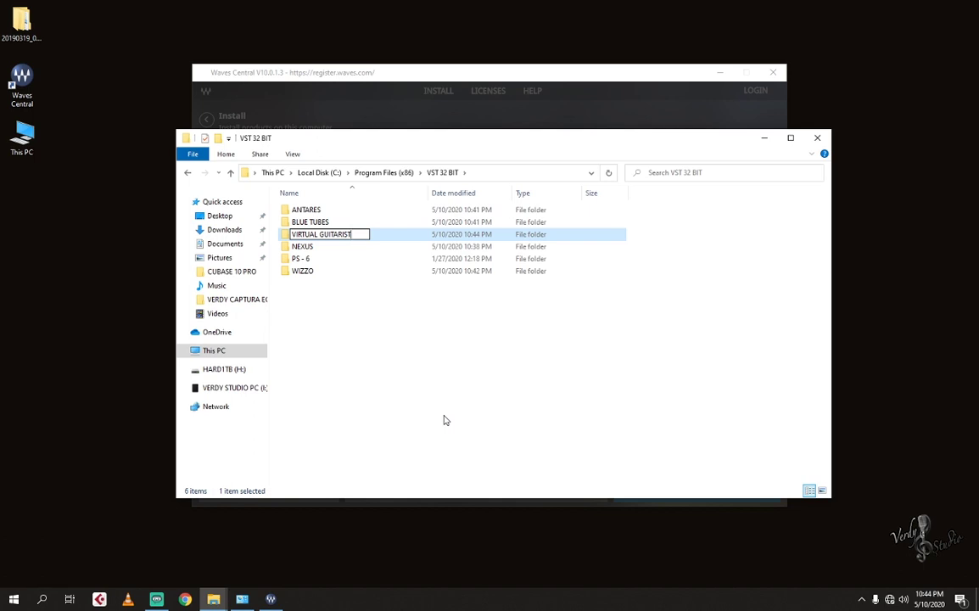
{"action": "key", "text": "Return"}
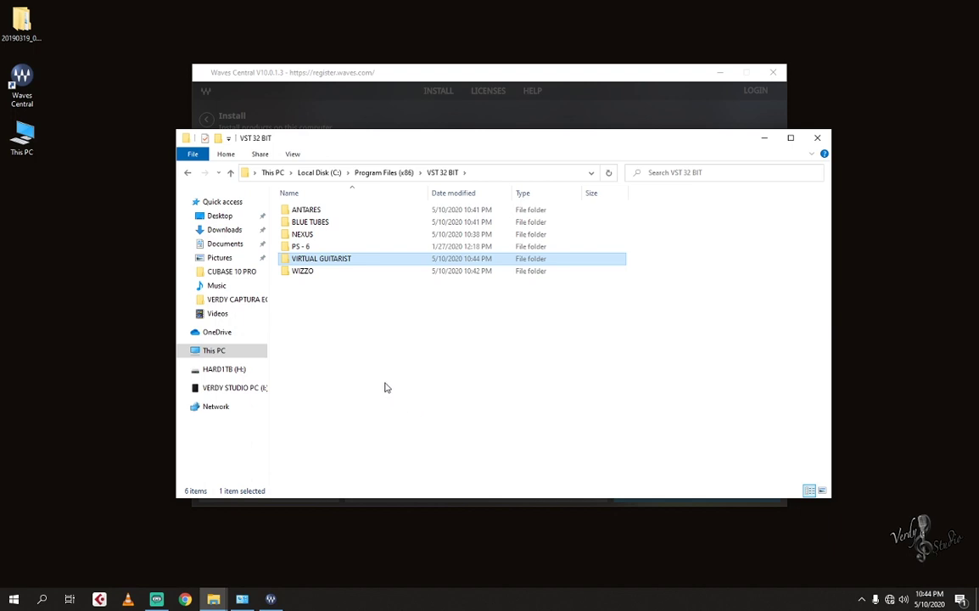
{"action": "left_click", "coordinate": [764, 141]}
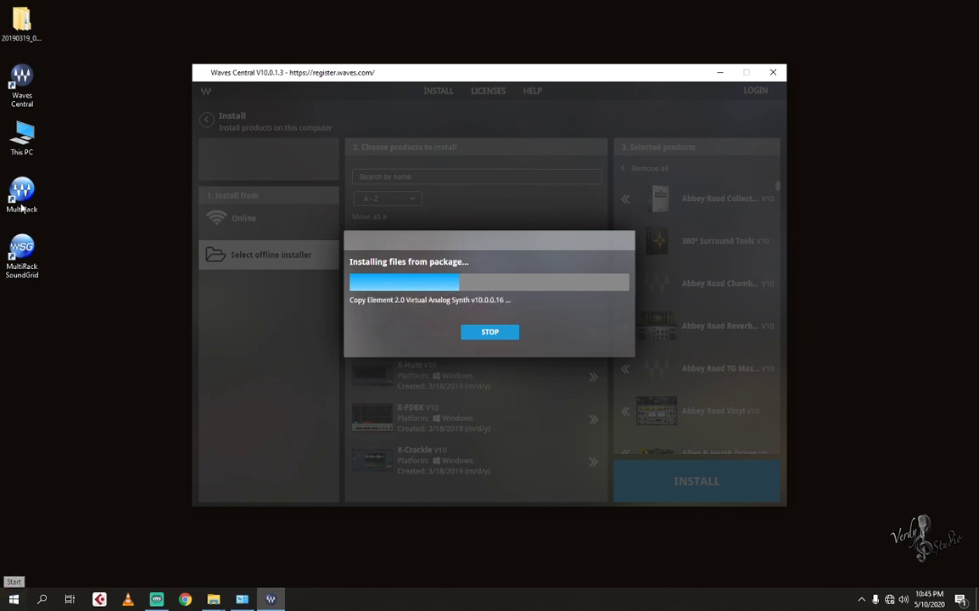
Step: Open the VSTPlugins folder of Cubase 10 under Program Files\Steinberg on Local Disk (C:) in a separate window
{"action": "double_click", "coordinate": [23, 138]}
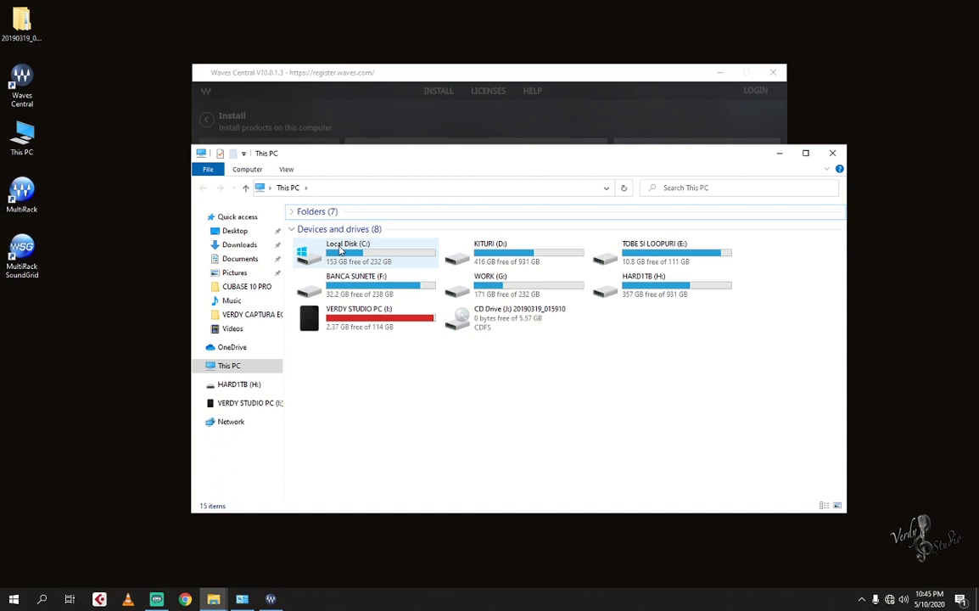
{"action": "double_click", "coordinate": [340, 249]}
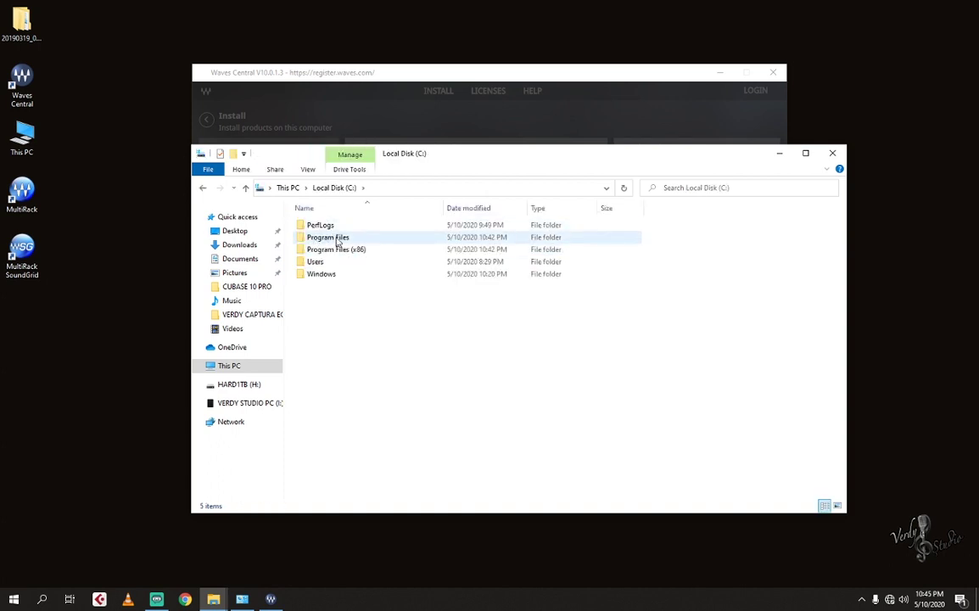
{"action": "double_click", "coordinate": [335, 238]}
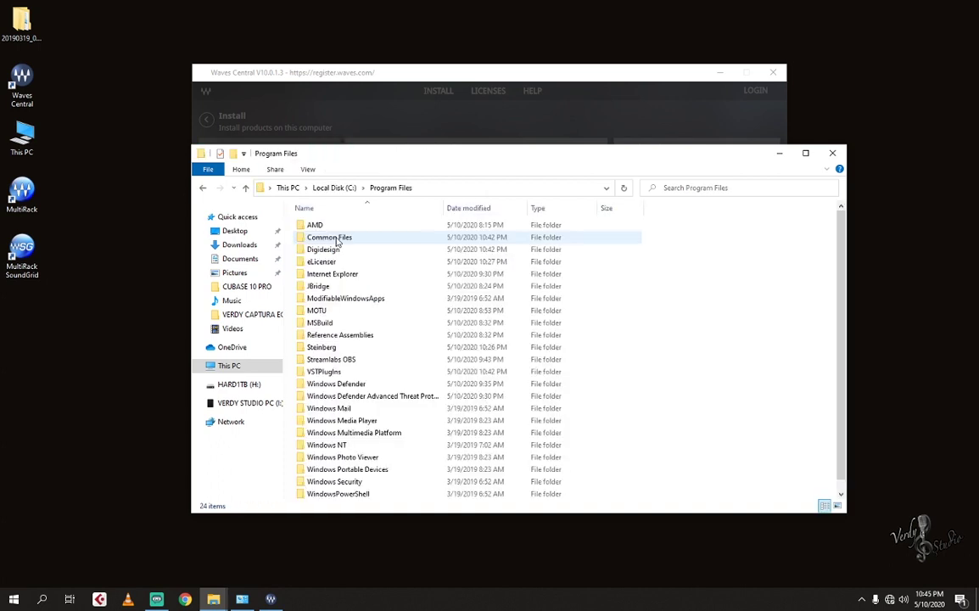
{"action": "double_click", "coordinate": [315, 349]}
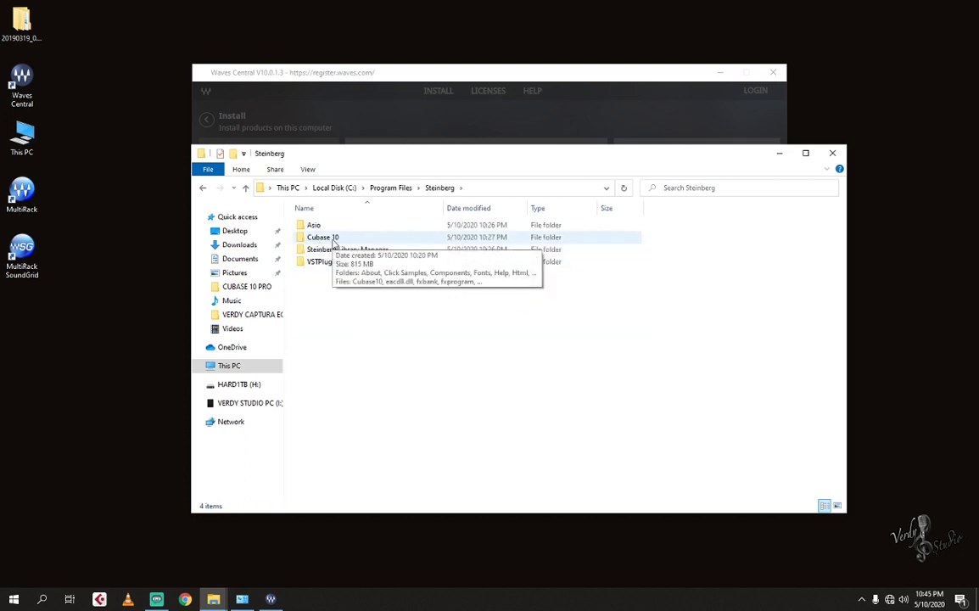
{"action": "double_click", "coordinate": [327, 237]}
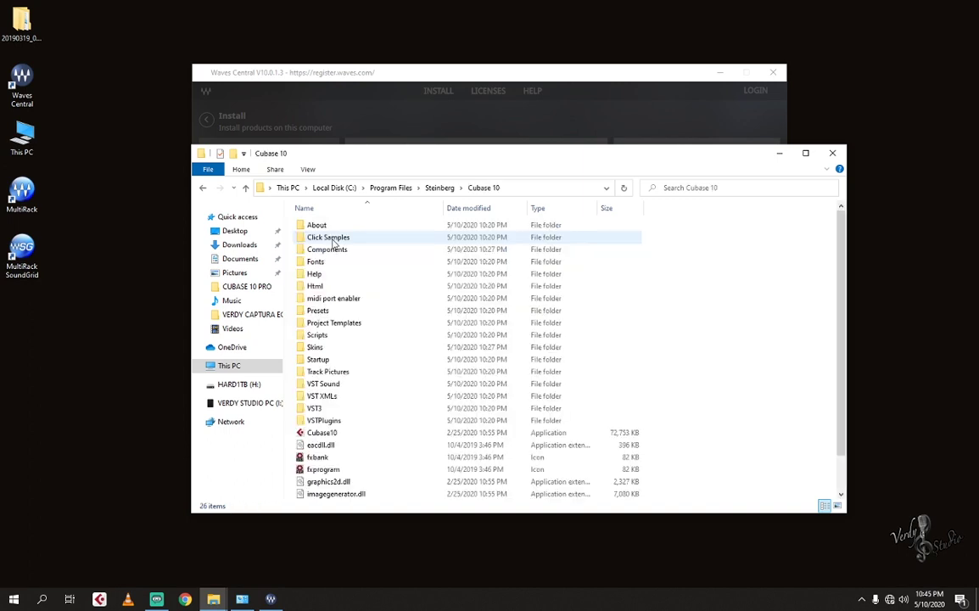
{"action": "double_click", "coordinate": [323, 420]}
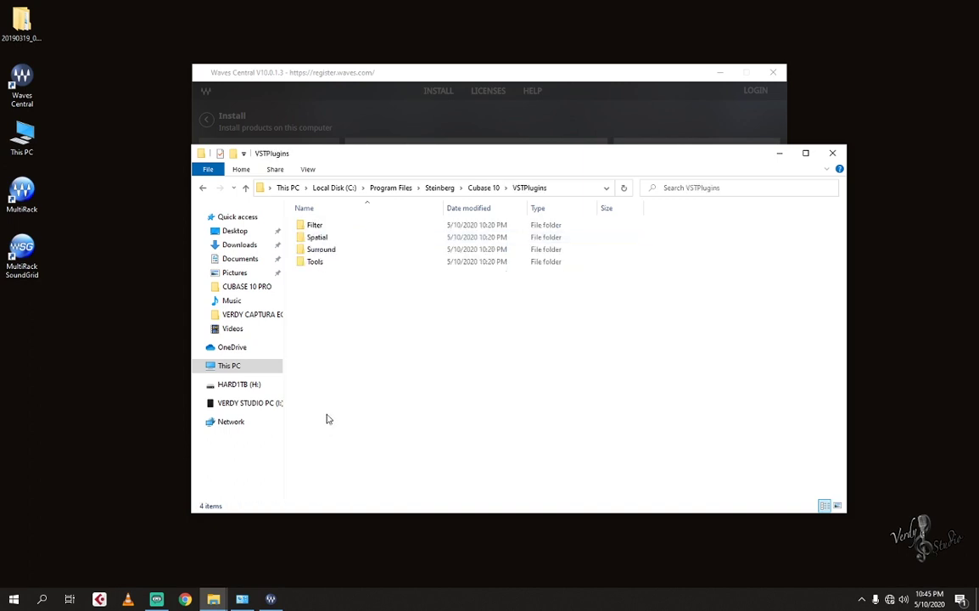
Step: Create a folder named ANTARES in the Cubase 10 VSTPlugins folder
{"action": "right_click", "coordinate": [321, 301]}
{"action": "mouse_move", "coordinate": [383, 424]}
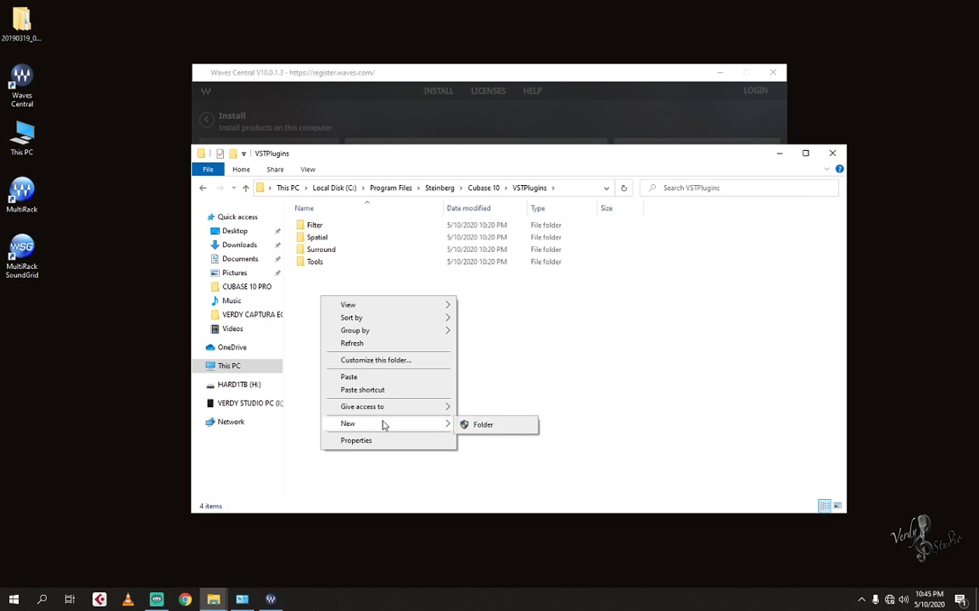
{"action": "left_click", "coordinate": [466, 425]}
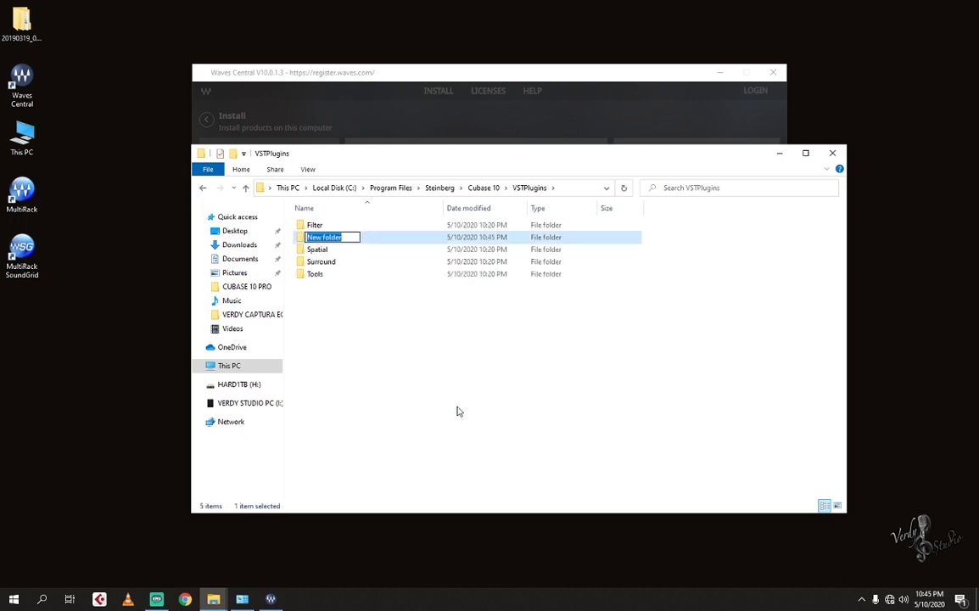
{"action": "type", "text": "ANTARES"}
{"action": "key", "text": "Return"}
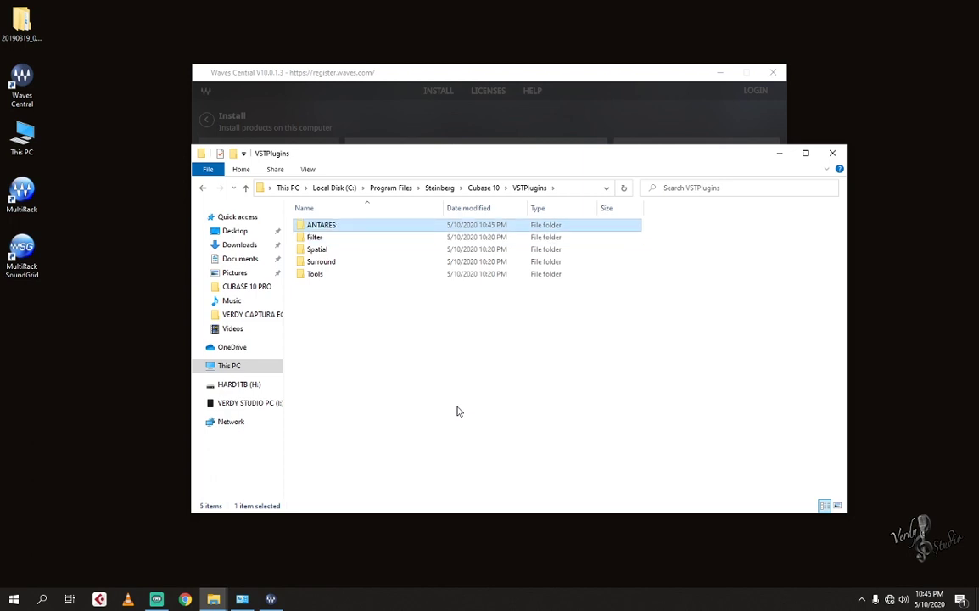
Step: Add a folder named NEXUS to the Cubase 10 VSTPlugins folder
{"action": "right_click", "coordinate": [309, 313]}
{"action": "mouse_move", "coordinate": [432, 440]}
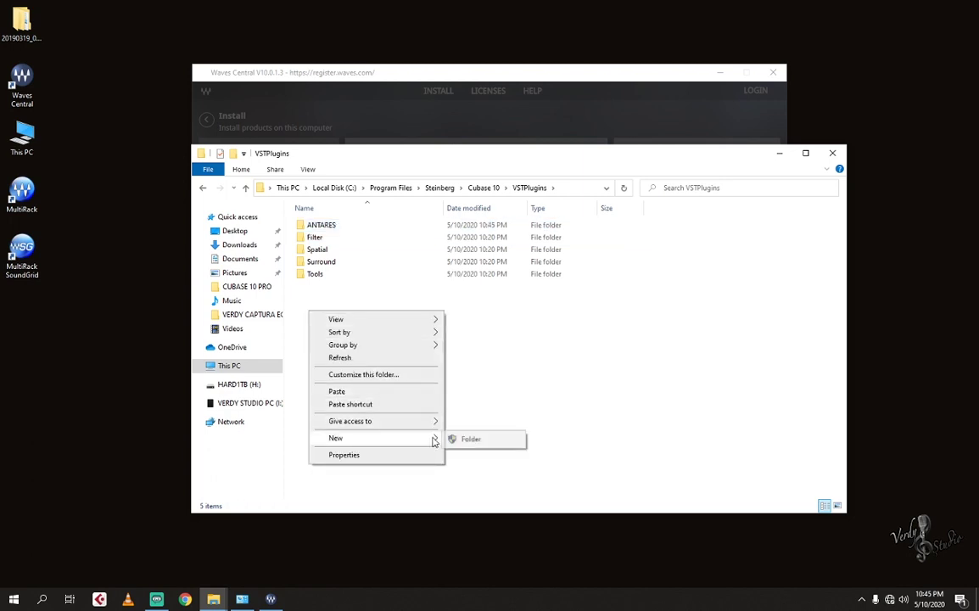
{"action": "left_click", "coordinate": [465, 441]}
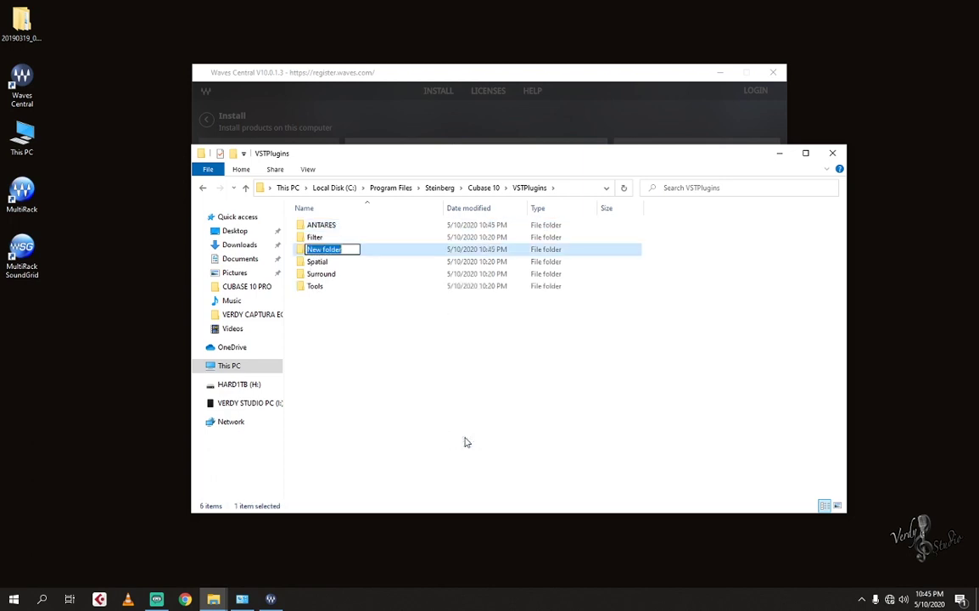
{"action": "type", "text": "NEXUS"}
{"action": "key", "text": "Return"}
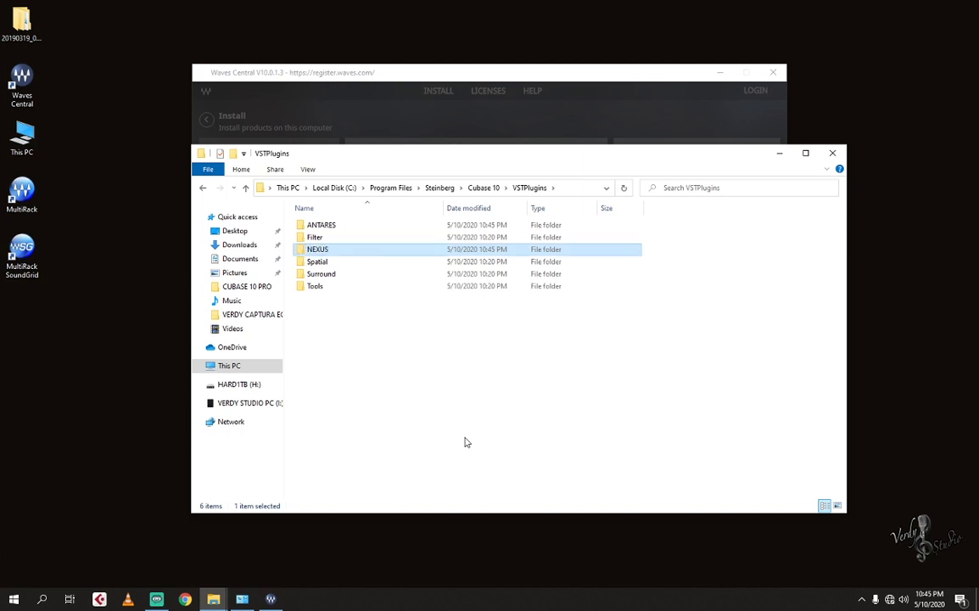
Step: Add a folder named BLUE TUBES to the Cubase 10 VSTPlugins folder
{"action": "right_click", "coordinate": [324, 321]}
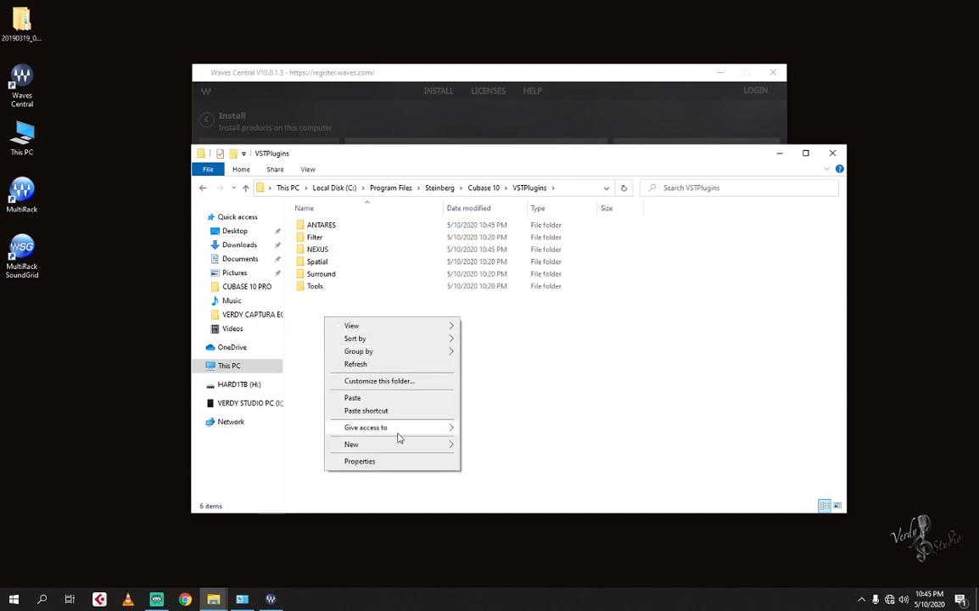
{"action": "mouse_move", "coordinate": [422, 448]}
{"action": "left_click", "coordinate": [485, 447]}
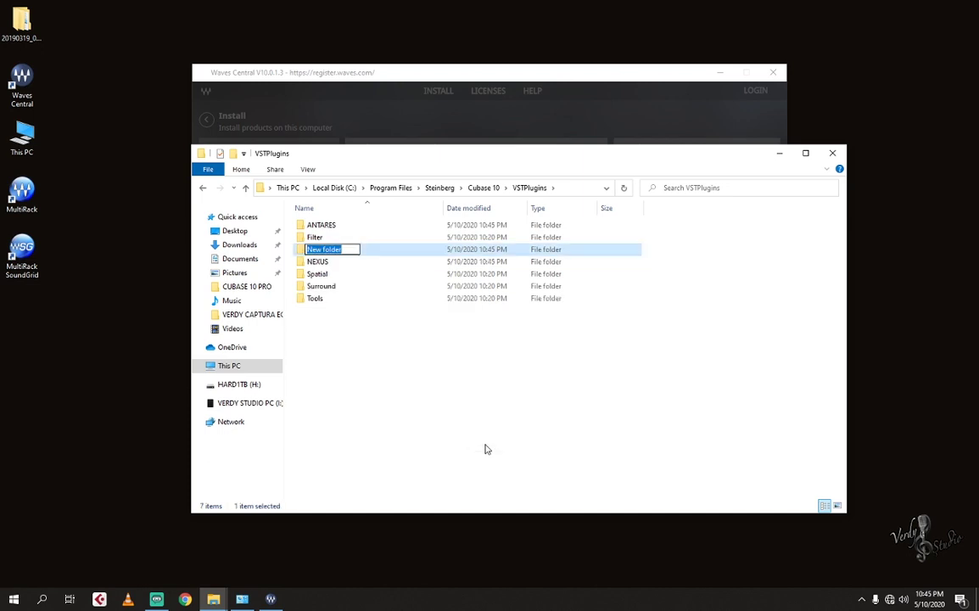
{"action": "type", "text": "BLUE"}
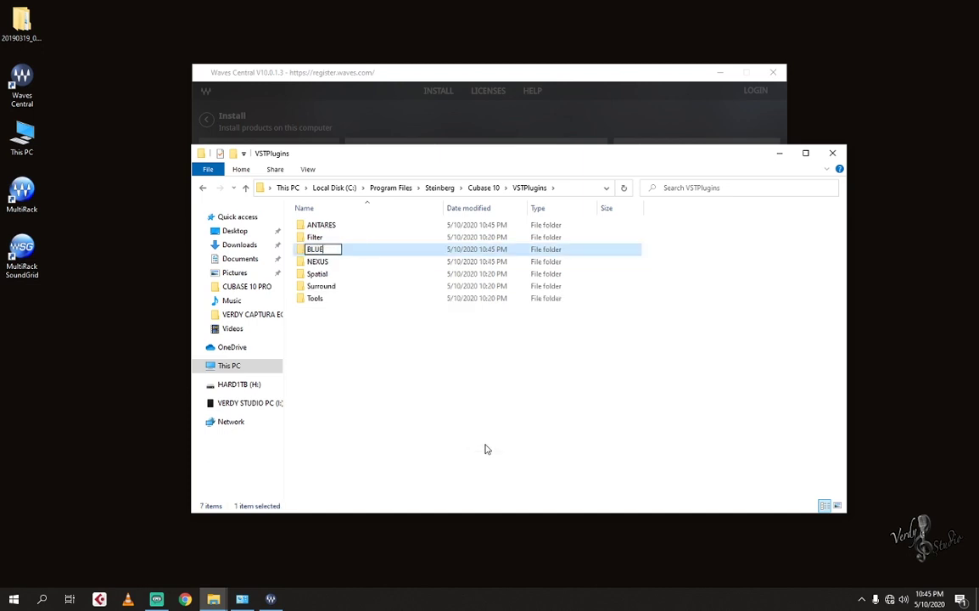
{"action": "type", "text": " TUBES"}
{"action": "key", "text": "Return"}
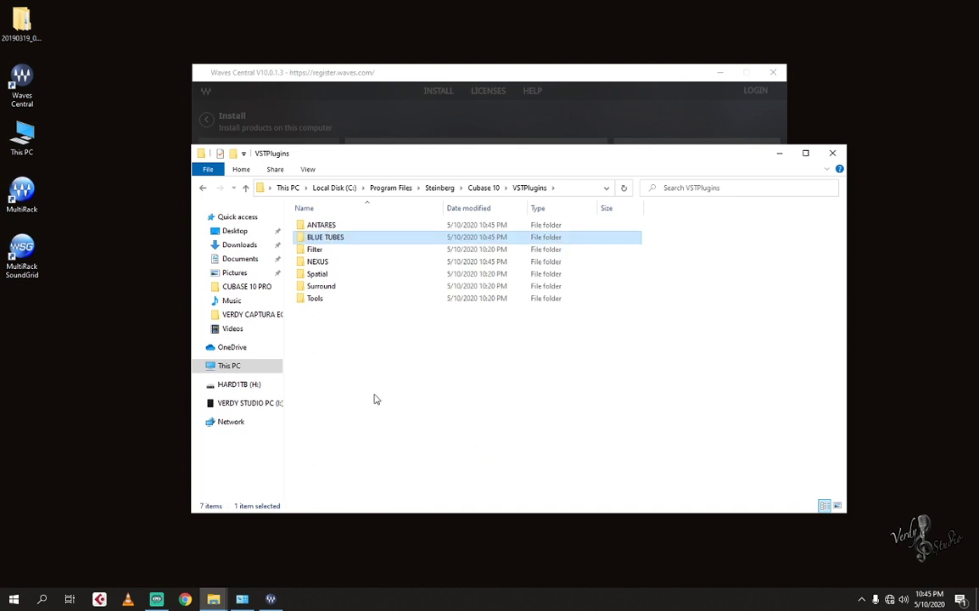
Step: Add a folder named VIRTUAL GUITARS to the Cubase 10 VSTPlugins folder
{"action": "right_click", "coordinate": [332, 337]}
{"action": "mouse_move", "coordinate": [447, 460]}
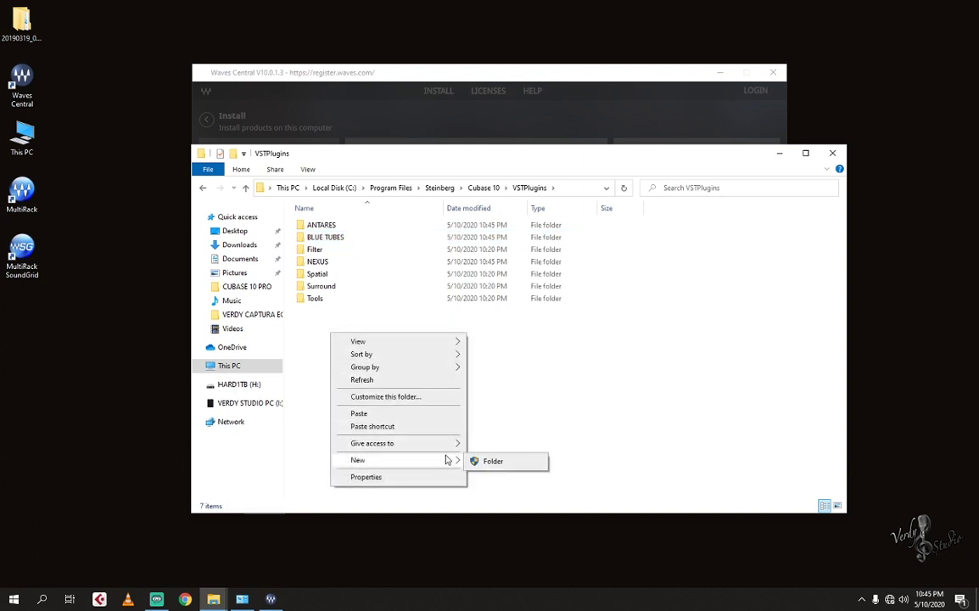
{"action": "left_click", "coordinate": [488, 460]}
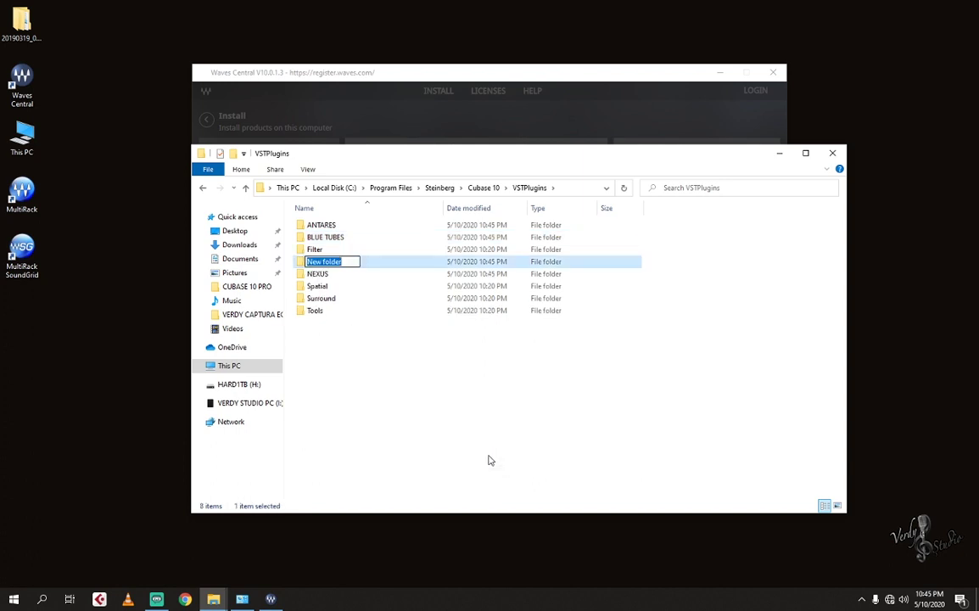
{"action": "type", "text": "VIRTUAL GUITARS"}
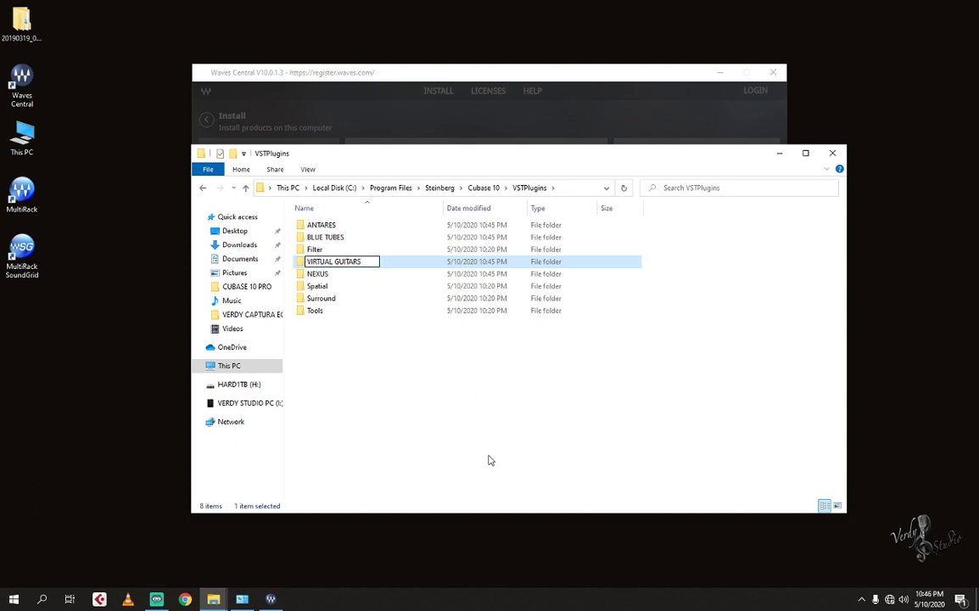
{"action": "key", "text": "Return"}
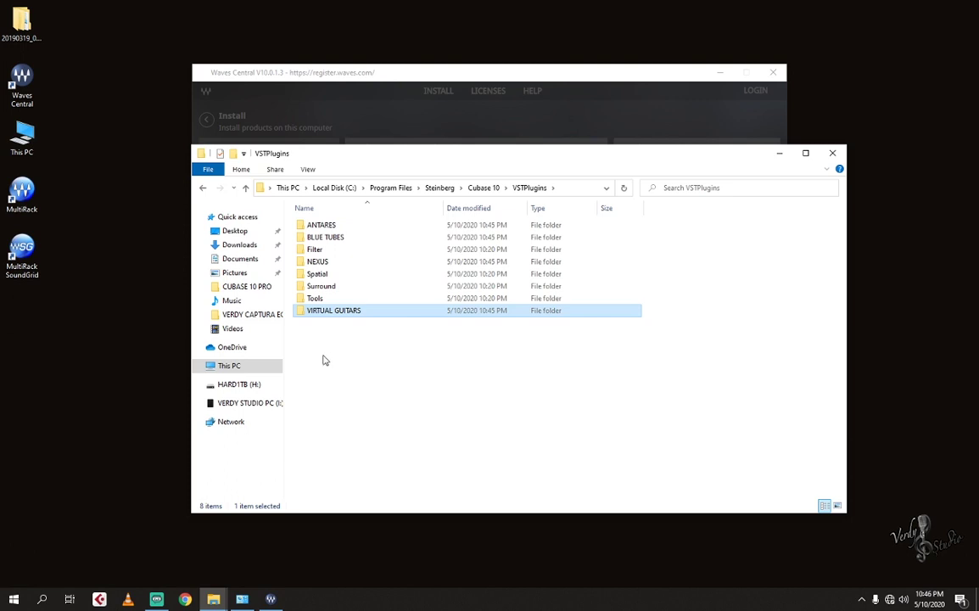
Step: Return to VST 32 BIT and rename the VIRTUAL GUITARIST folder as VIRTUAL GUITARS with administrator permission
{"action": "mouse_move", "coordinate": [206, 600]}
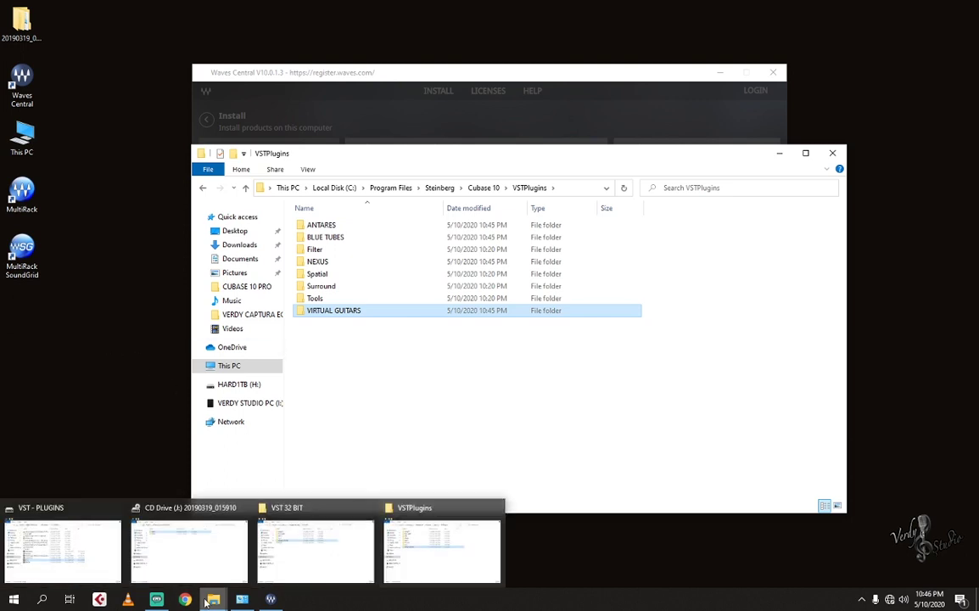
{"action": "mouse_move", "coordinate": [285, 568]}
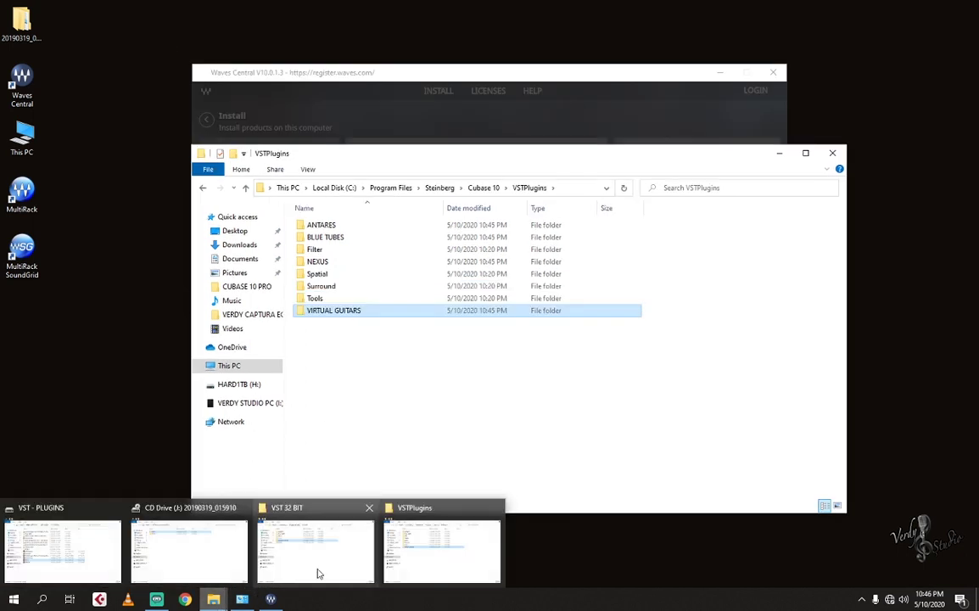
{"action": "left_click", "coordinate": [318, 573]}
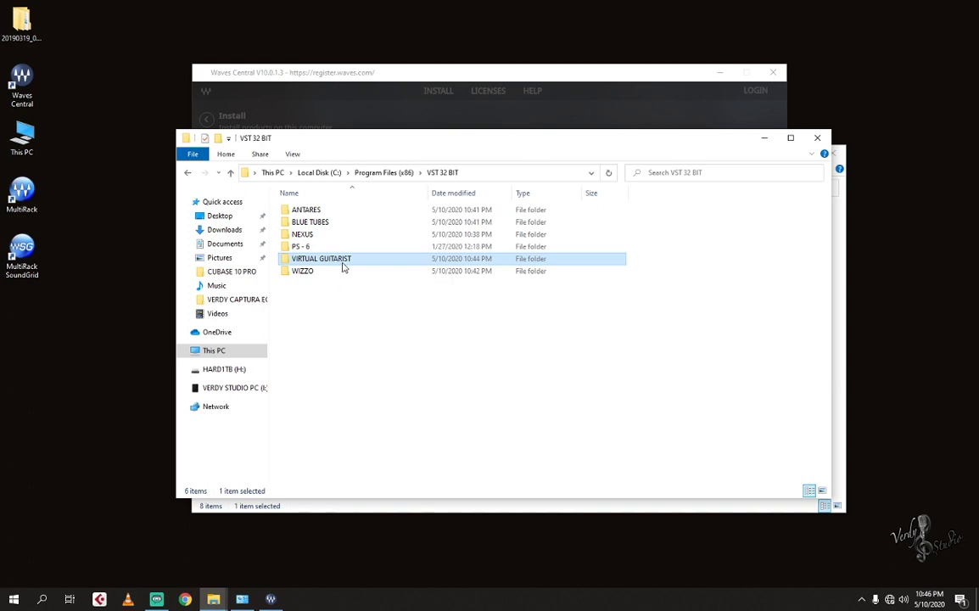
{"action": "left_click", "coordinate": [343, 264]}
{"action": "left_click_drag", "start_coordinate": [341, 260], "coordinate": [350, 260]}
{"action": "type", "text": "S"}
{"action": "key", "text": "Return"}
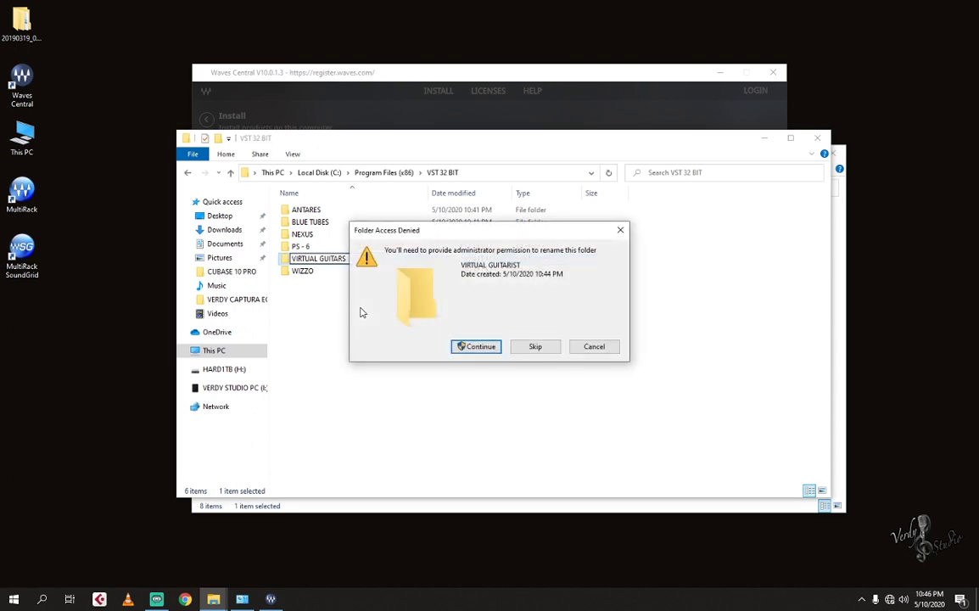
{"action": "left_click", "coordinate": [474, 347]}
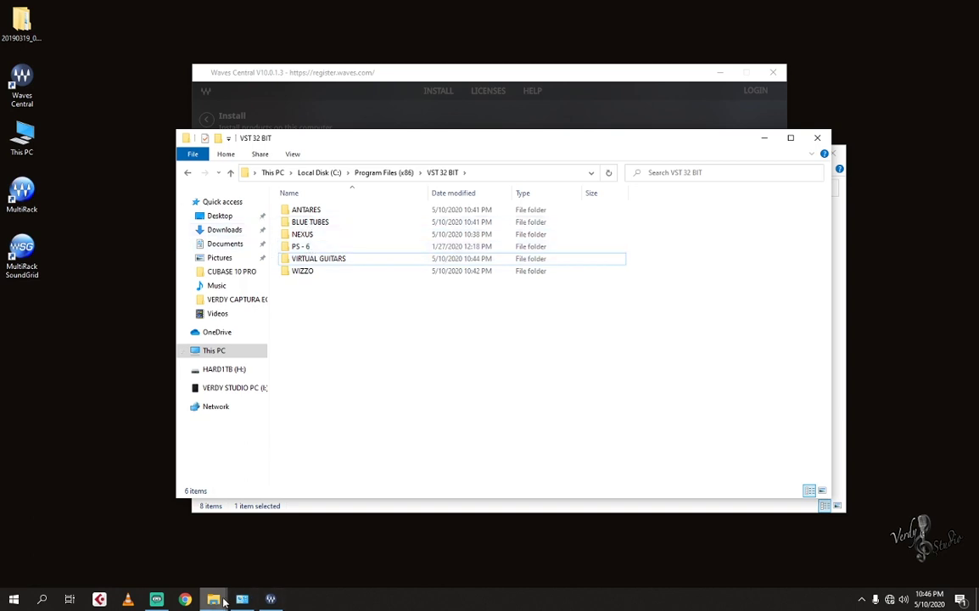
Step: Add a folder named PS - WINS to the Cubase 10 VSTPlugins folder
{"action": "mouse_move", "coordinate": [226, 599]}
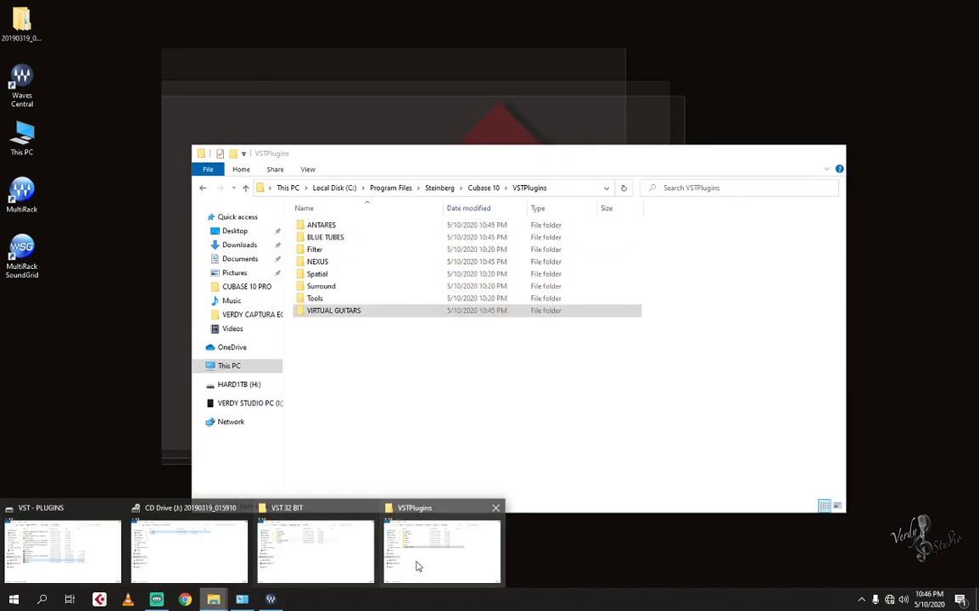
{"action": "left_click", "coordinate": [417, 566]}
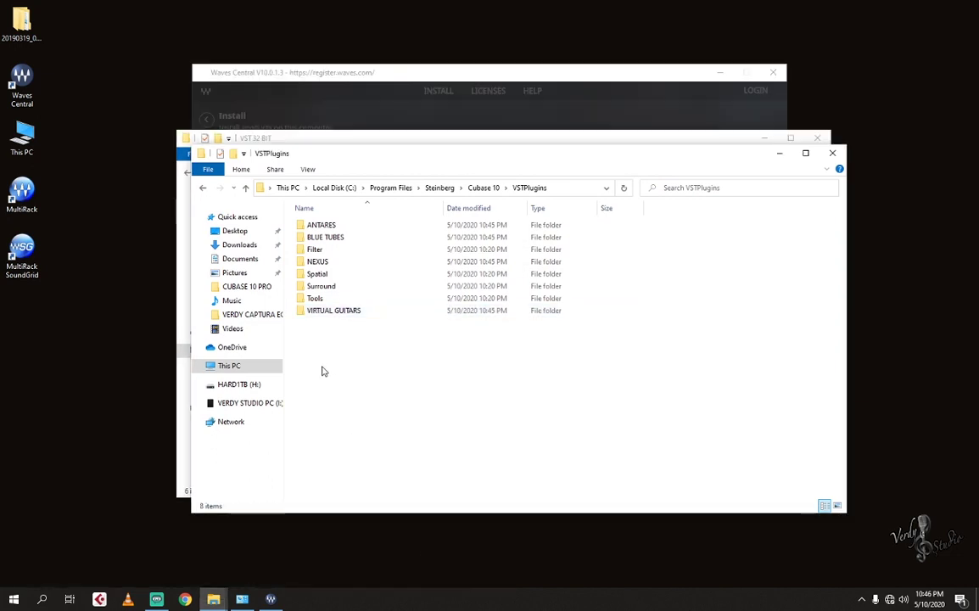
{"action": "right_click", "coordinate": [322, 370]}
{"action": "mouse_move", "coordinate": [404, 499]}
{"action": "left_click", "coordinate": [477, 496]}
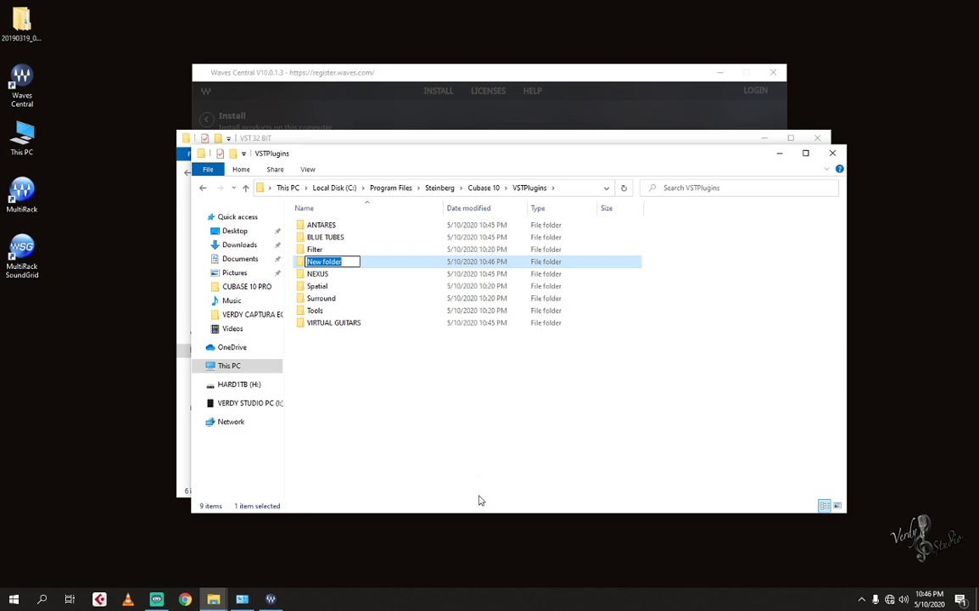
{"action": "type", "text": "PS"}
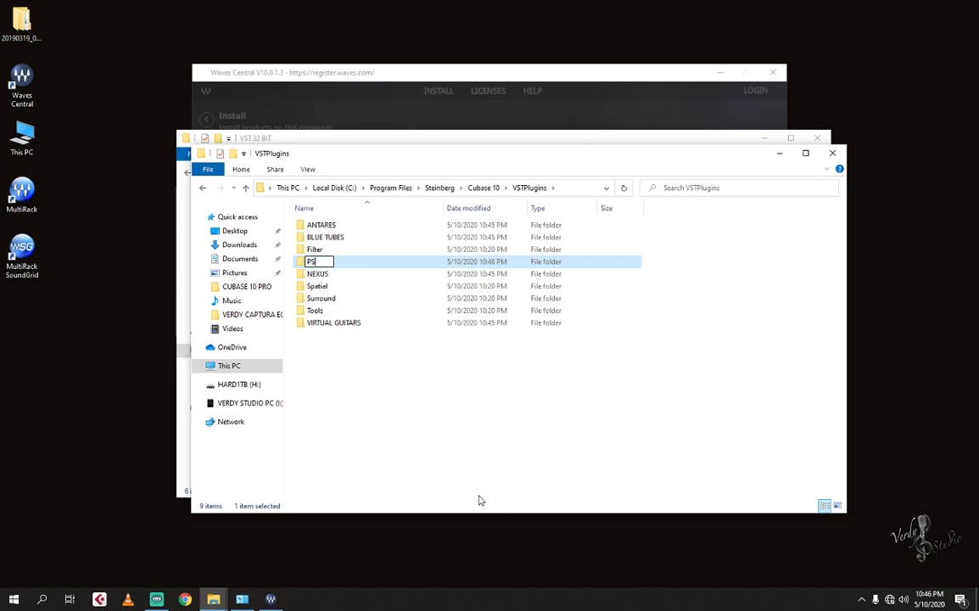
{"action": "type", "text": " - WINS"}
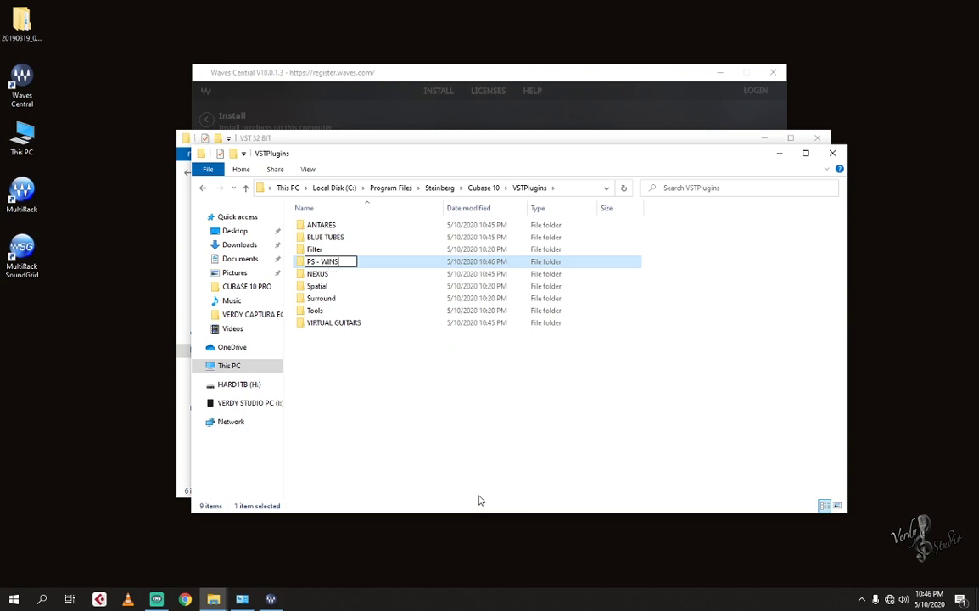
{"action": "key", "text": "Return"}
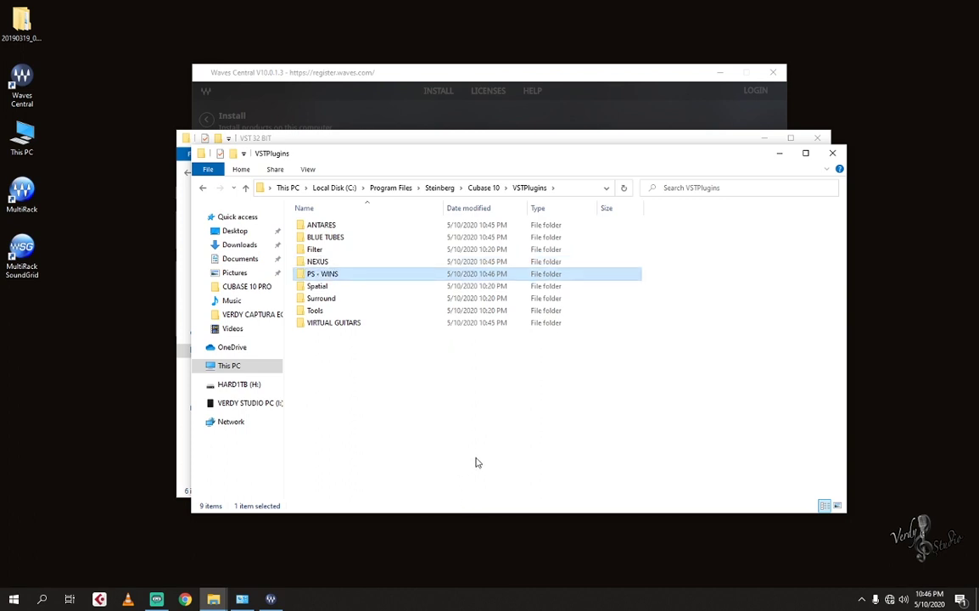
Step: Review the folders in VST 32 BIT, then minimize both the VST 32 BIT and VSTPlugins windows
{"action": "left_click", "coordinate": [344, 143]}
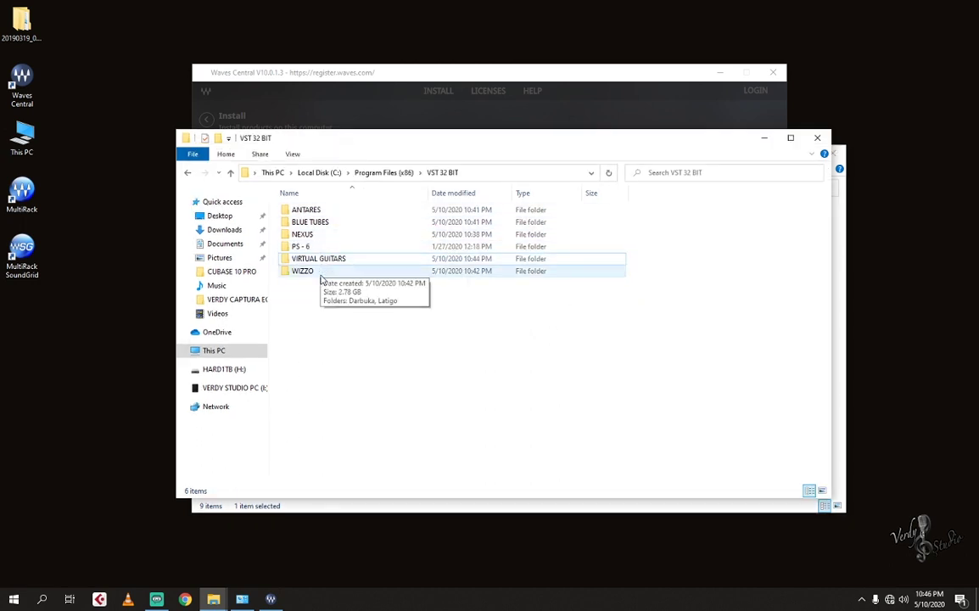
{"action": "left_click", "coordinate": [766, 142]}
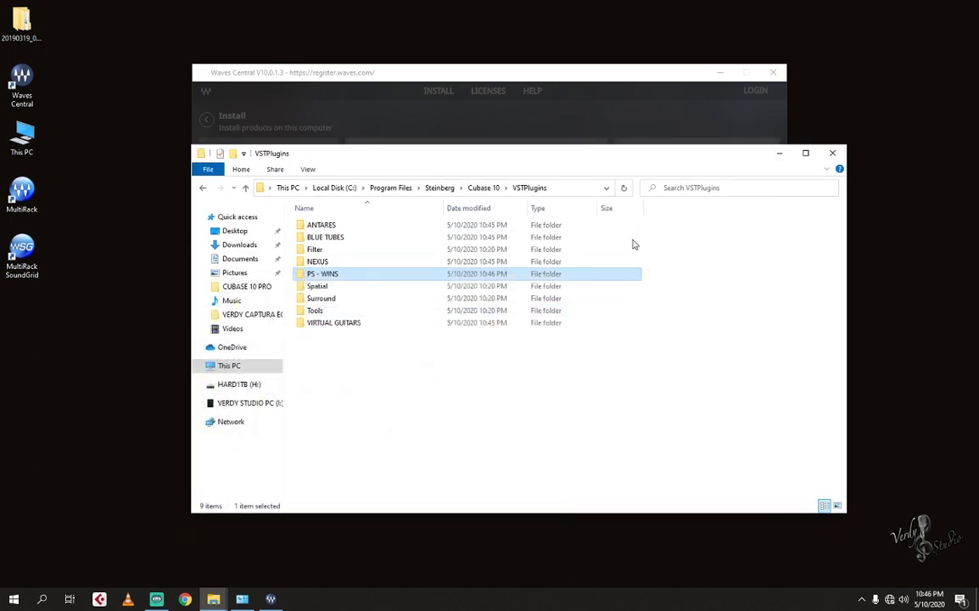
{"action": "left_click", "coordinate": [781, 155]}
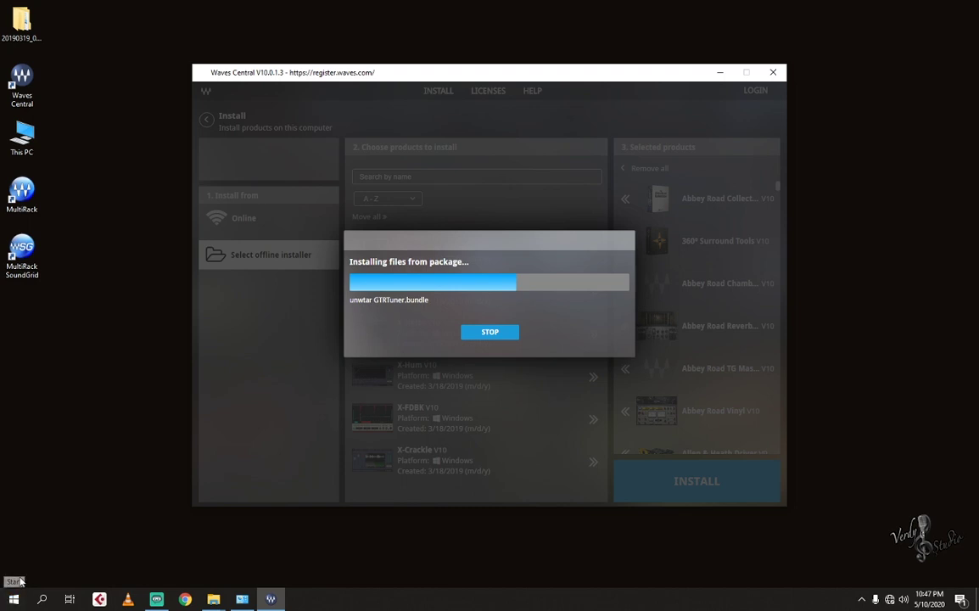
Step: Open CD Drive (J:) 20190319_015910 from This PC to examine its folders, then close the window
{"action": "left_click", "coordinate": [25, 146]}
{"action": "double_click", "coordinate": [24, 147]}
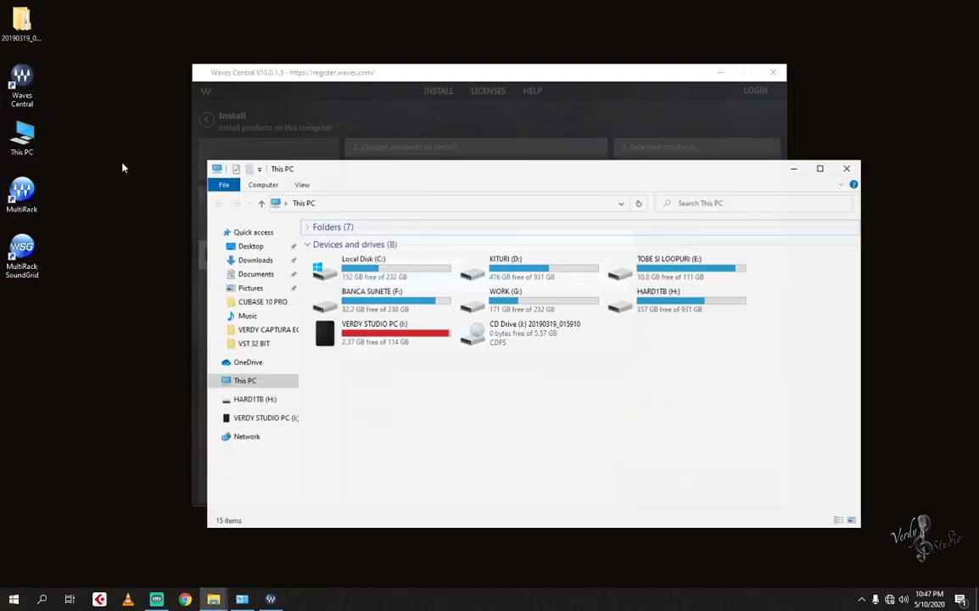
{"action": "left_click", "coordinate": [522, 336]}
{"action": "right_click", "coordinate": [537, 334]}
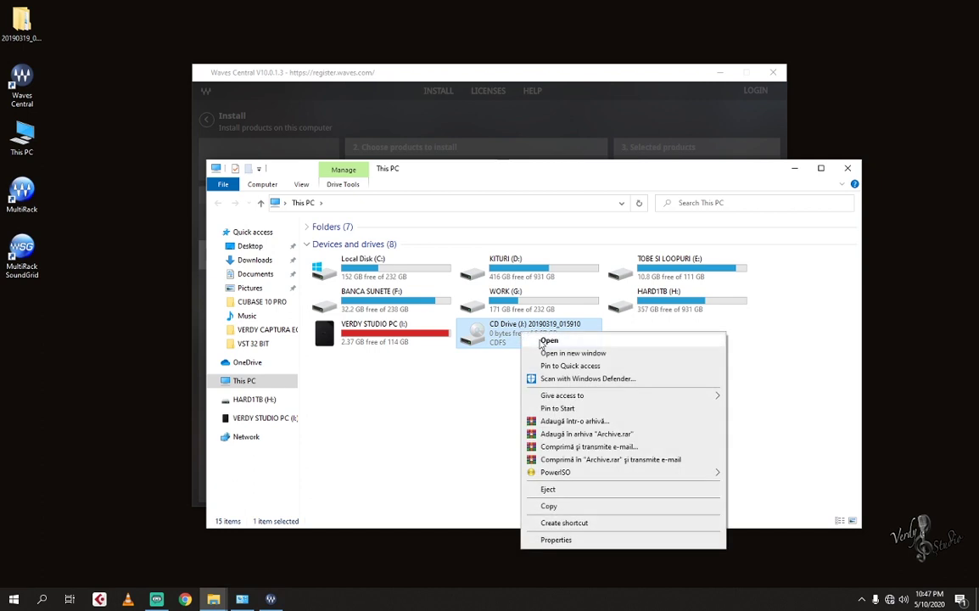
{"action": "left_click", "coordinate": [542, 342]}
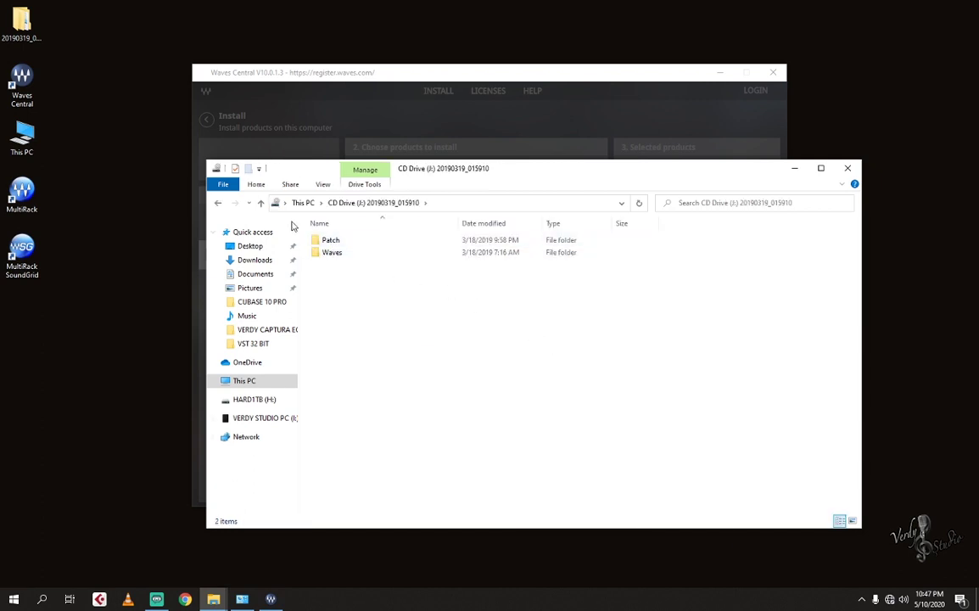
{"action": "left_click", "coordinate": [261, 203]}
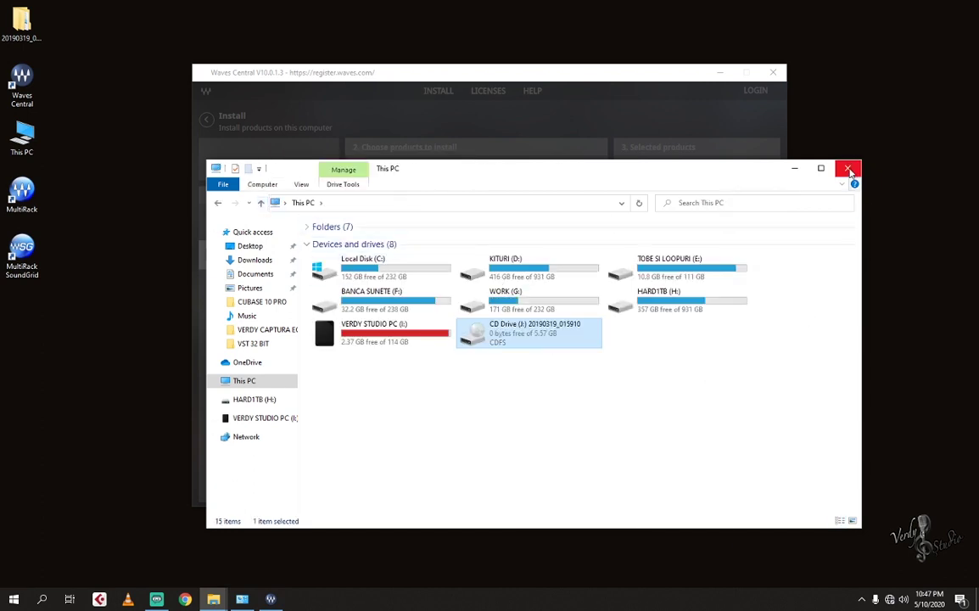
{"action": "left_click", "coordinate": [847, 168]}
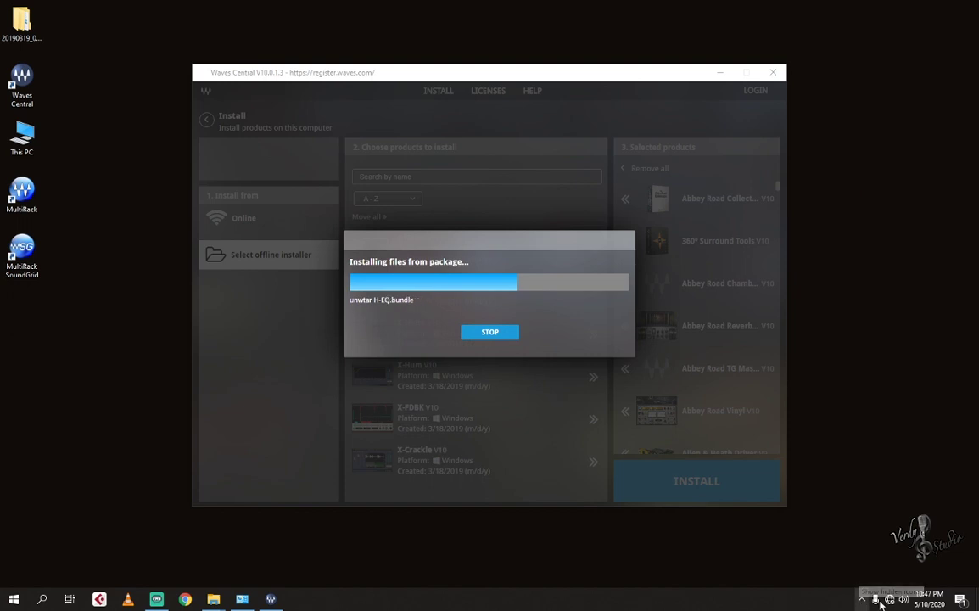
Step: Try to copy the Sample Libraries for Waves Instruments folder from PowerISO's image selection dialog for drive J:, then close the dialog
{"action": "left_click", "coordinate": [863, 600]}
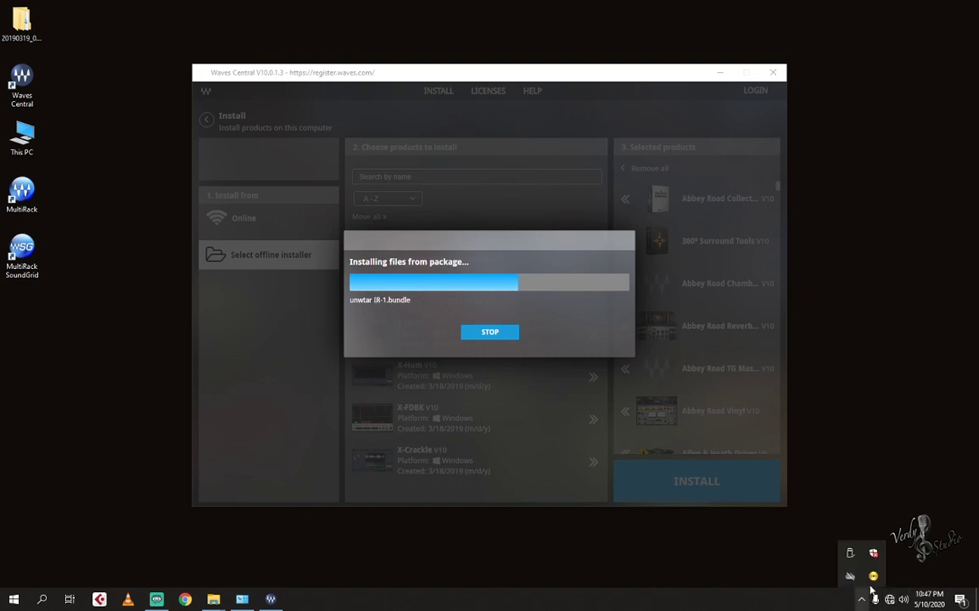
{"action": "right_click", "coordinate": [874, 575]}
{"action": "left_click", "coordinate": [800, 459]}
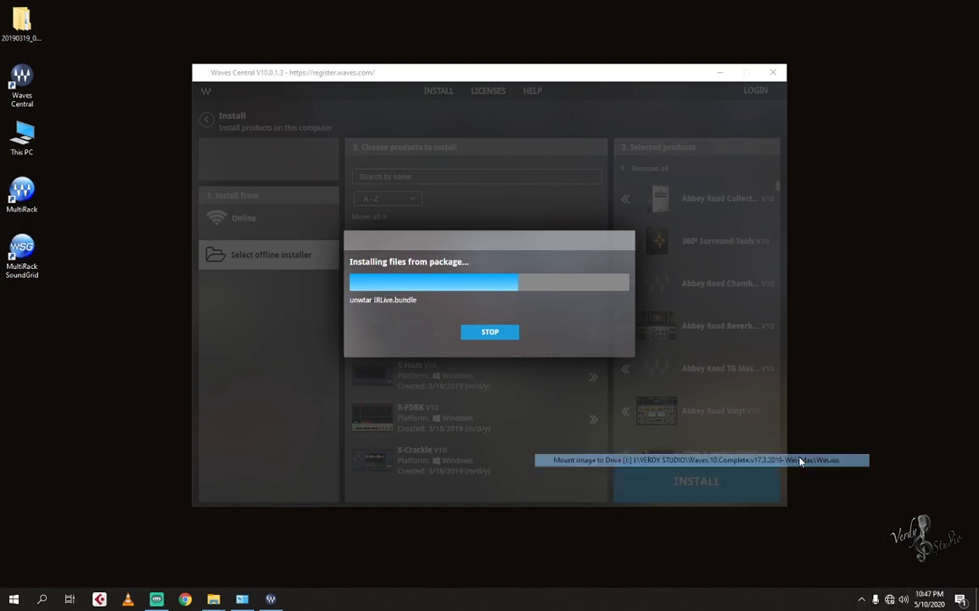
{"action": "left_click", "coordinate": [445, 232]}
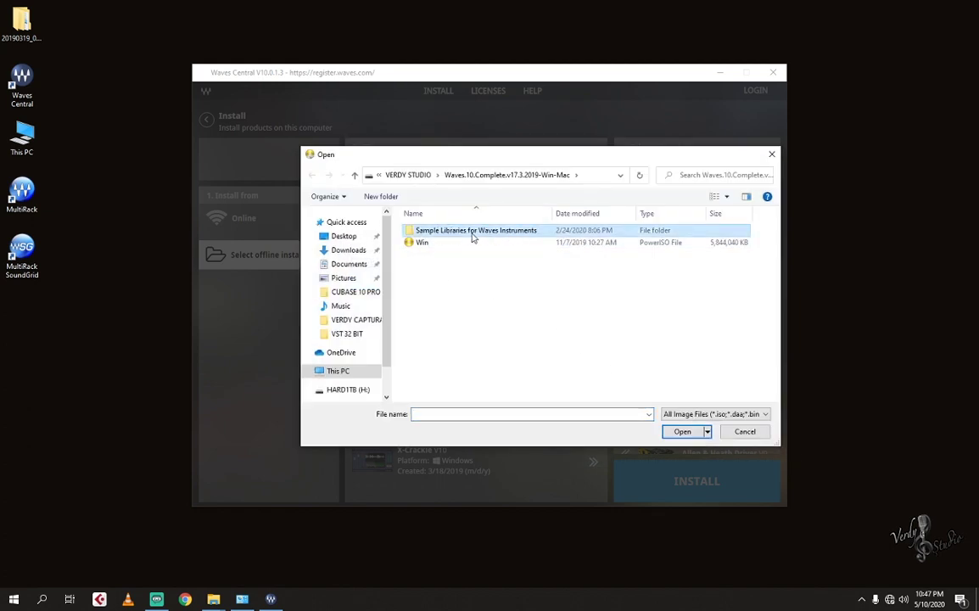
{"action": "right_click", "coordinate": [472, 238]}
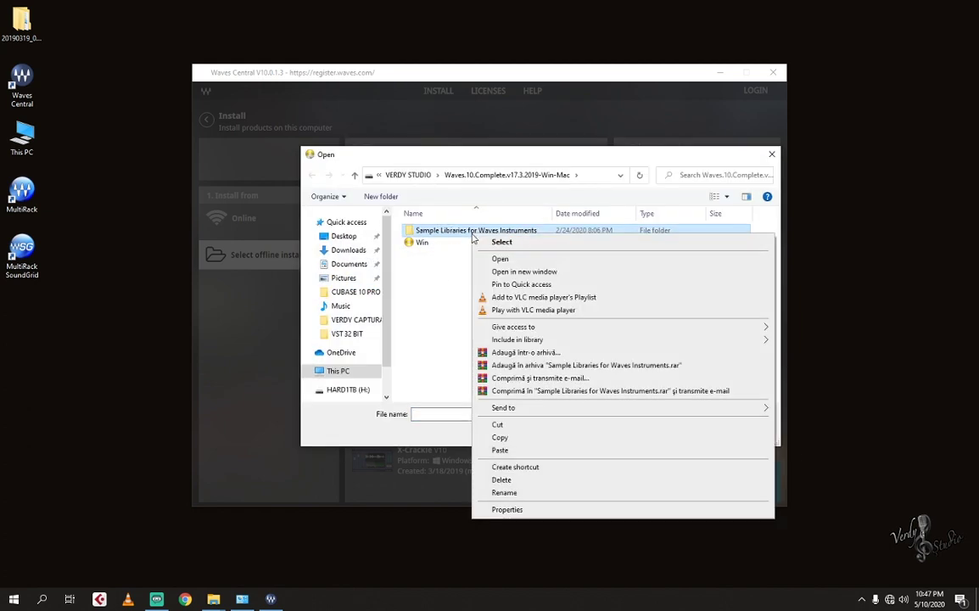
{"action": "left_click", "coordinate": [530, 438]}
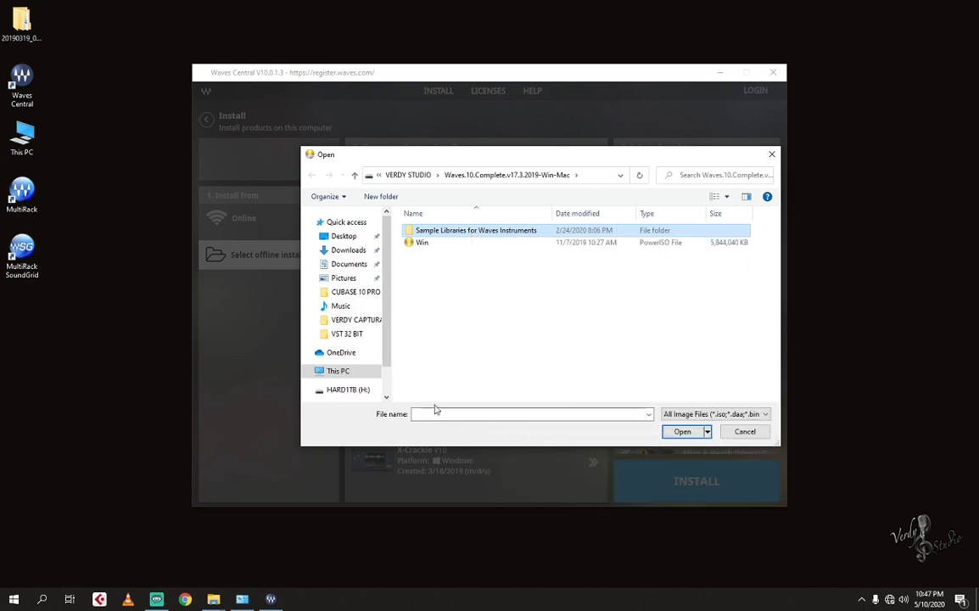
{"action": "left_click", "coordinate": [770, 156]}
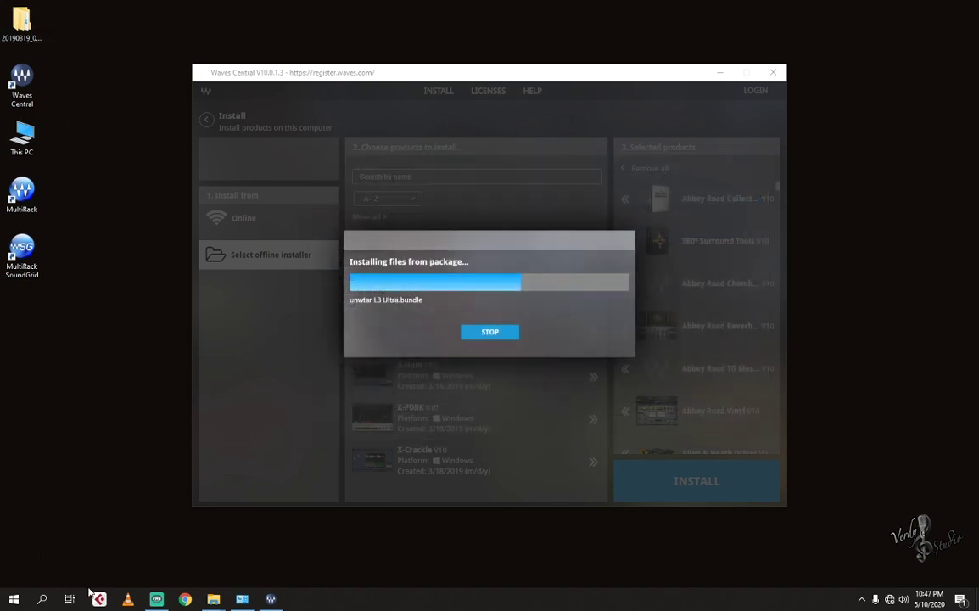
Step: Open the Steinberg folder under Program Files on Local Disk (C:) and try to paste the copied sample libraries folder
{"action": "double_click", "coordinate": [22, 136]}
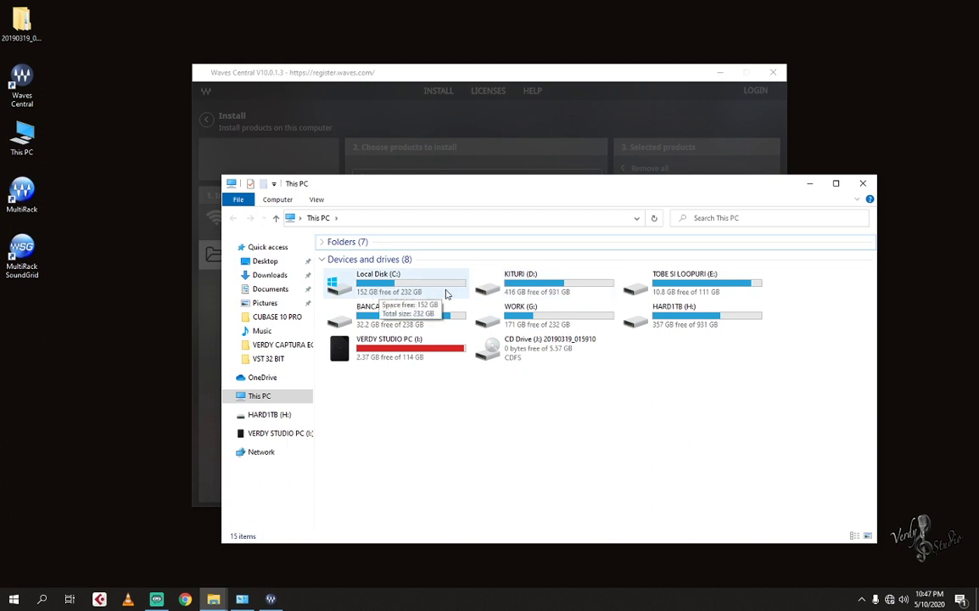
{"action": "double_click", "coordinate": [415, 289]}
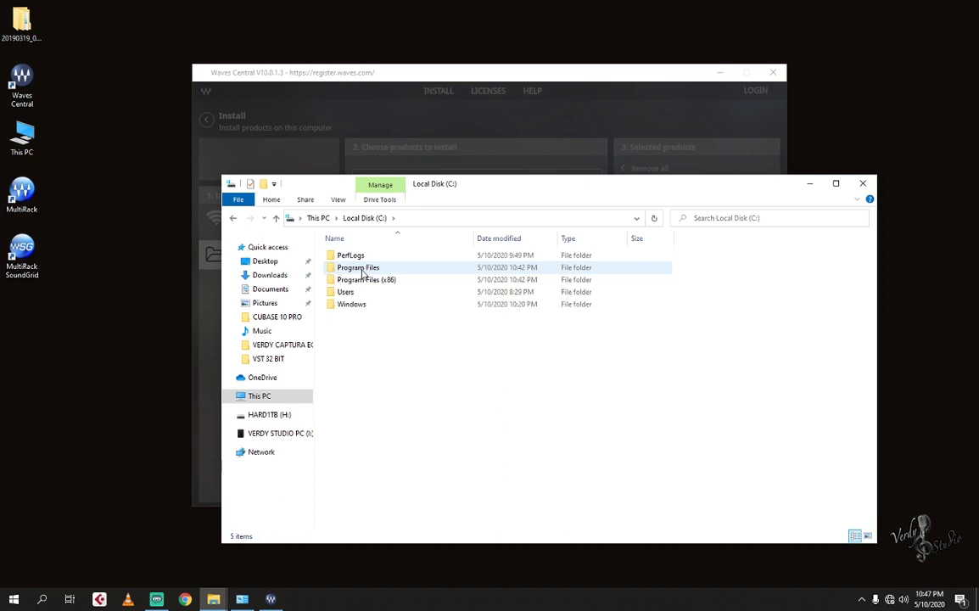
{"action": "double_click", "coordinate": [363, 269]}
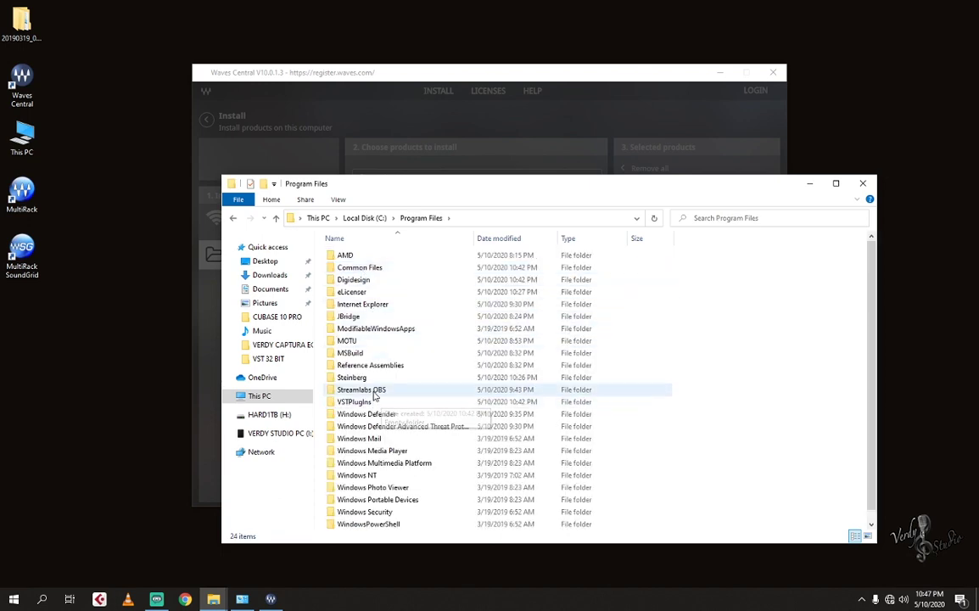
{"action": "double_click", "coordinate": [371, 382]}
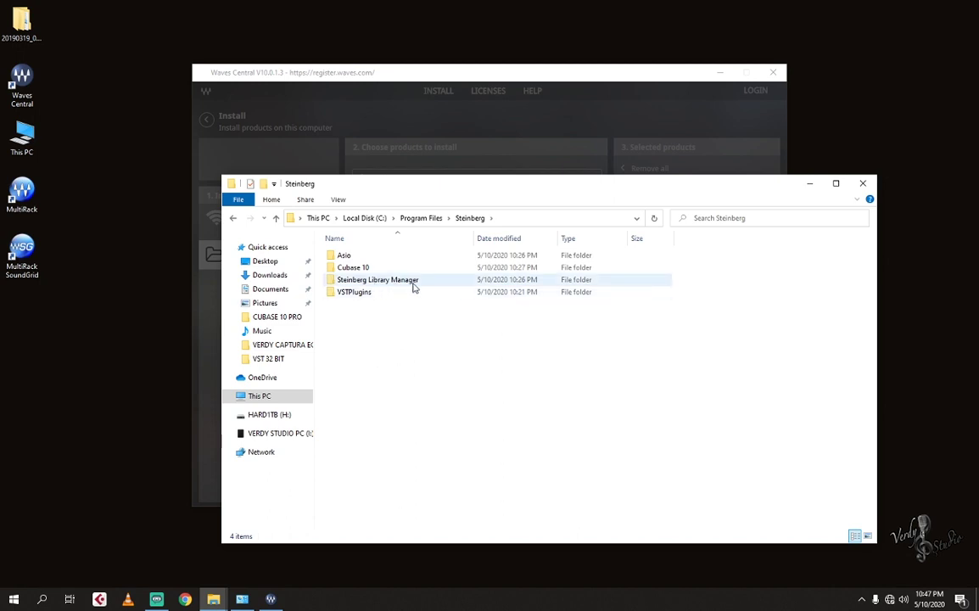
{"action": "right_click", "coordinate": [342, 333]}
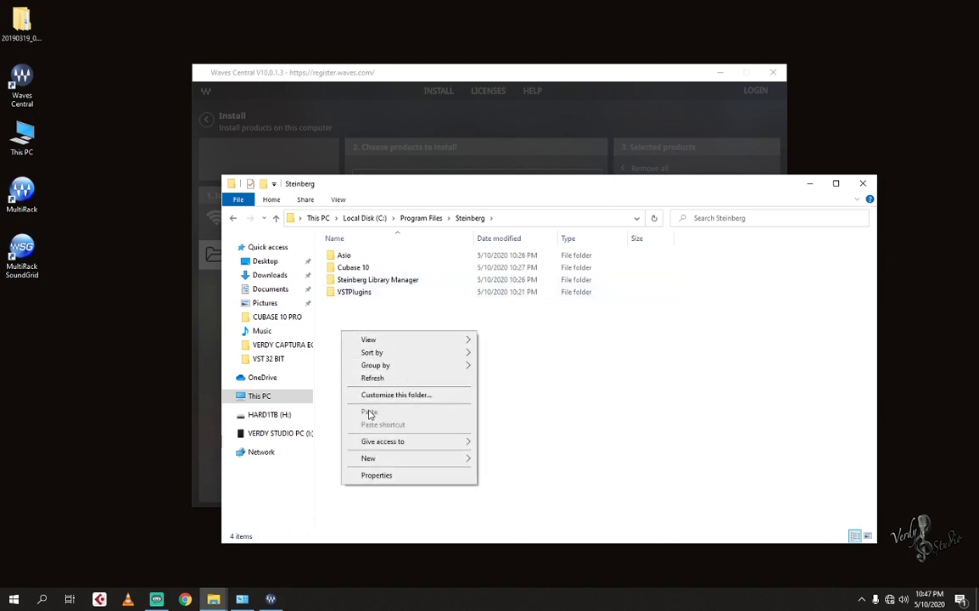
{"action": "left_click", "coordinate": [339, 370]}
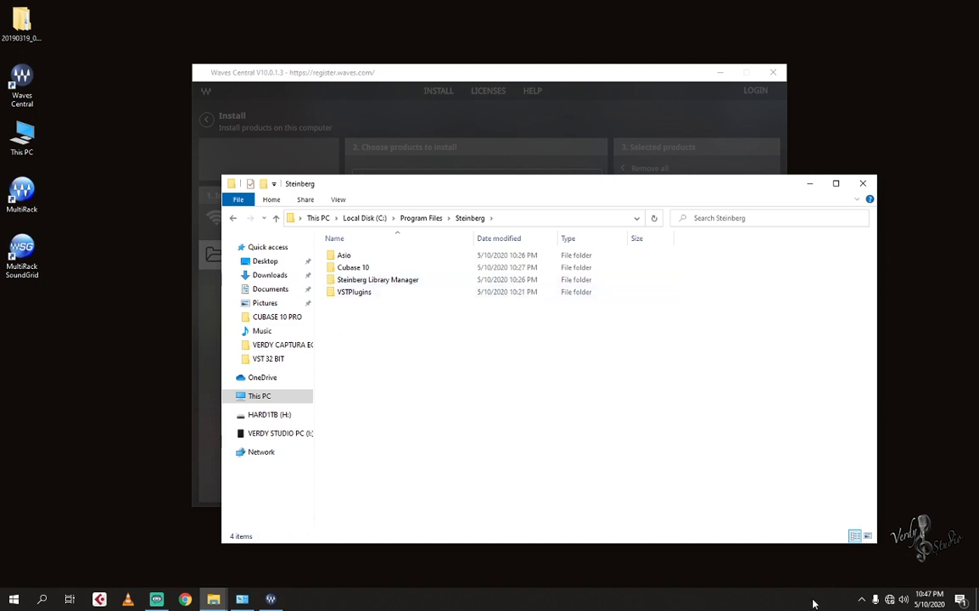
Step: Copy Sample Libraries for Waves Instruments from PowerISO's image selection dialog into the Steinberg folder, granting administrator permission
{"action": "left_click", "coordinate": [861, 599]}
{"action": "right_click", "coordinate": [873, 576]}
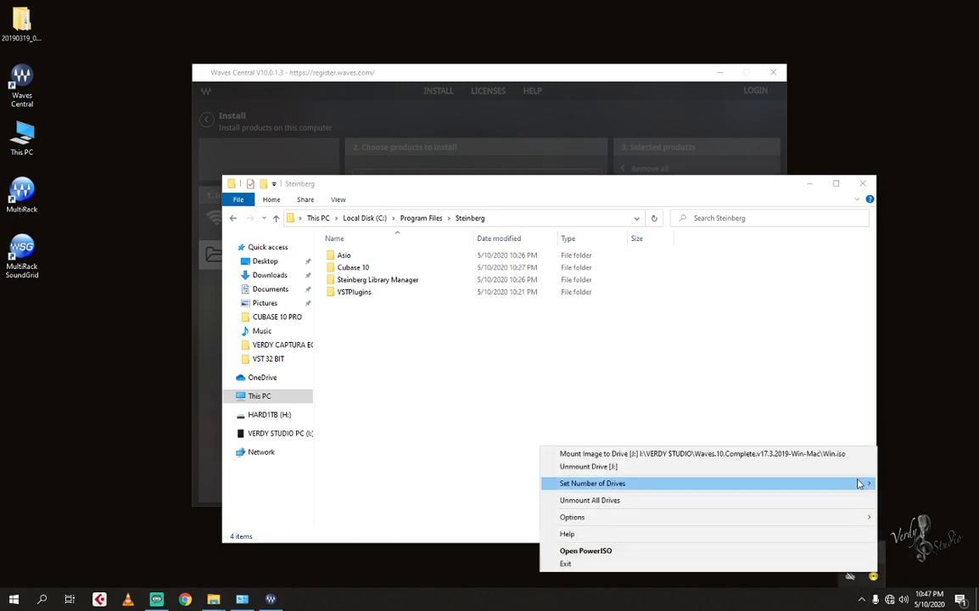
{"action": "left_click", "coordinate": [755, 453]}
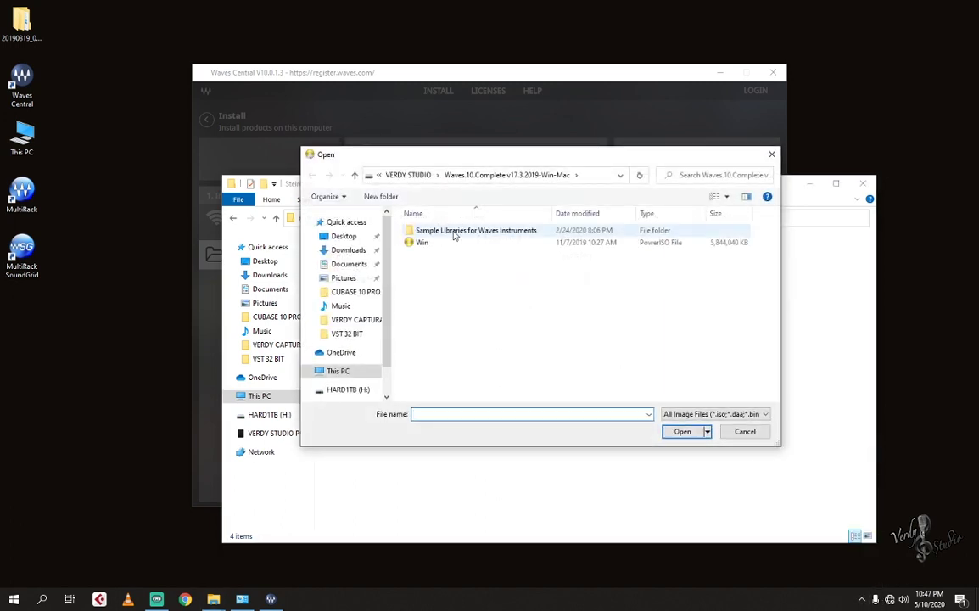
{"action": "left_click_drag", "start_coordinate": [510, 161], "coordinate": [704, 157]}
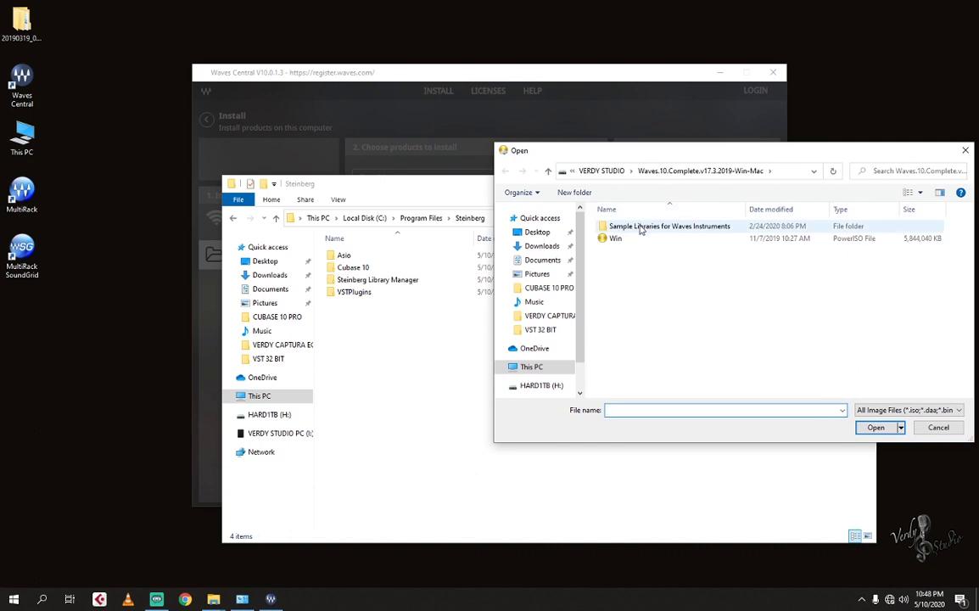
{"action": "left_click_drag", "start_coordinate": [642, 232], "coordinate": [407, 363]}
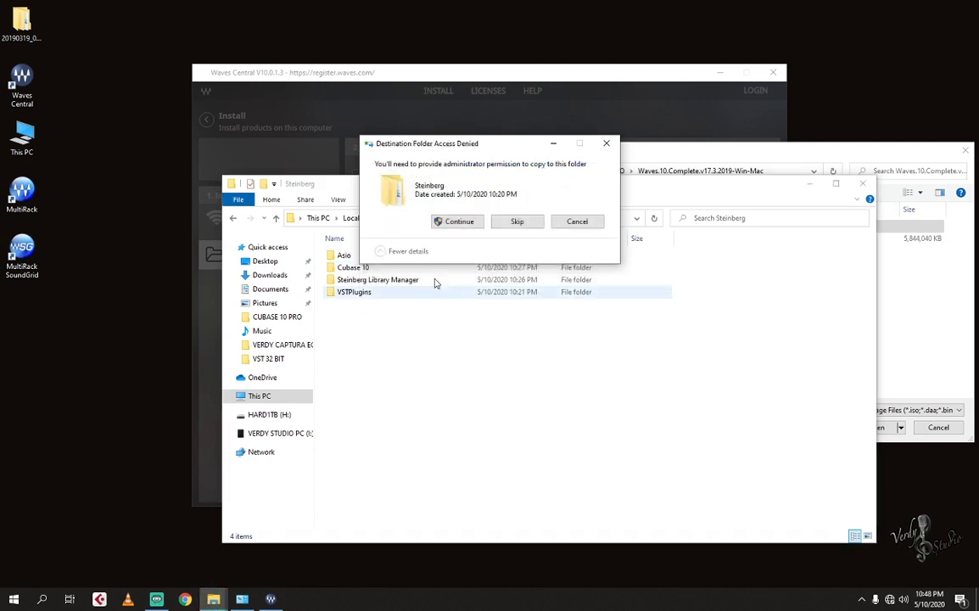
{"action": "left_click", "coordinate": [458, 223]}
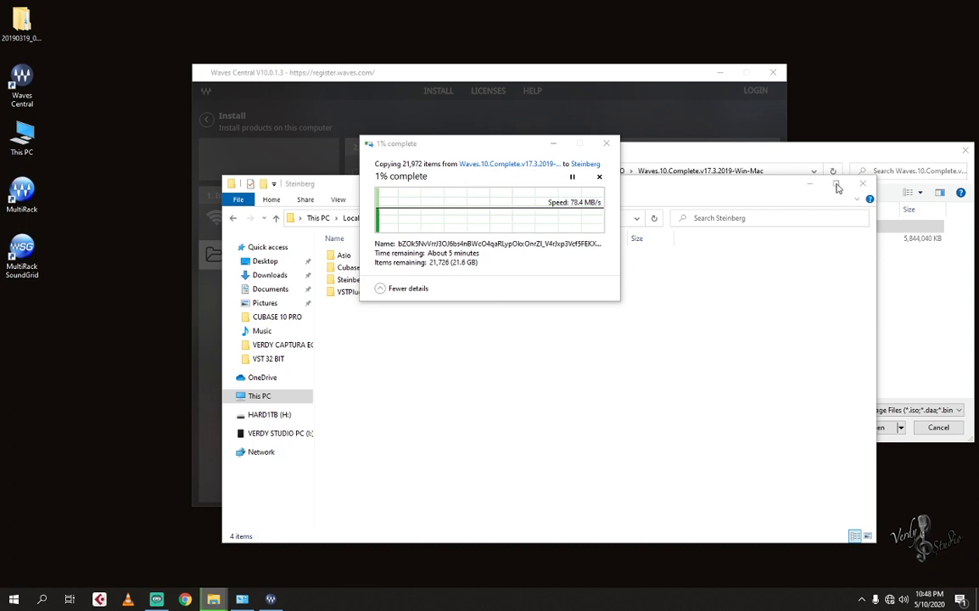
Step: Bring Waves Central and the copy progress window forward, placing the progress window clear of the installation progress
{"action": "left_click", "coordinate": [597, 74]}
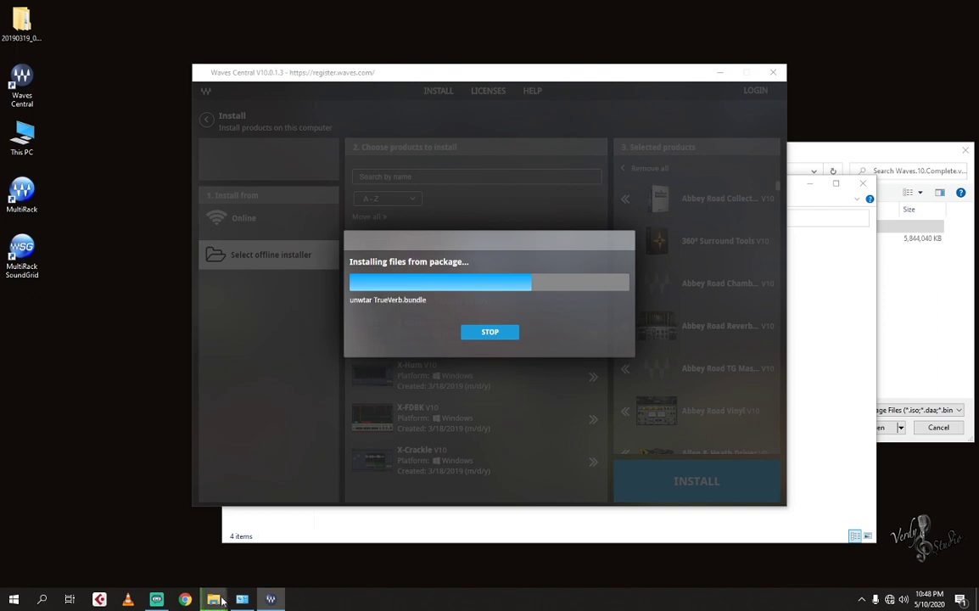
{"action": "mouse_move", "coordinate": [220, 599]}
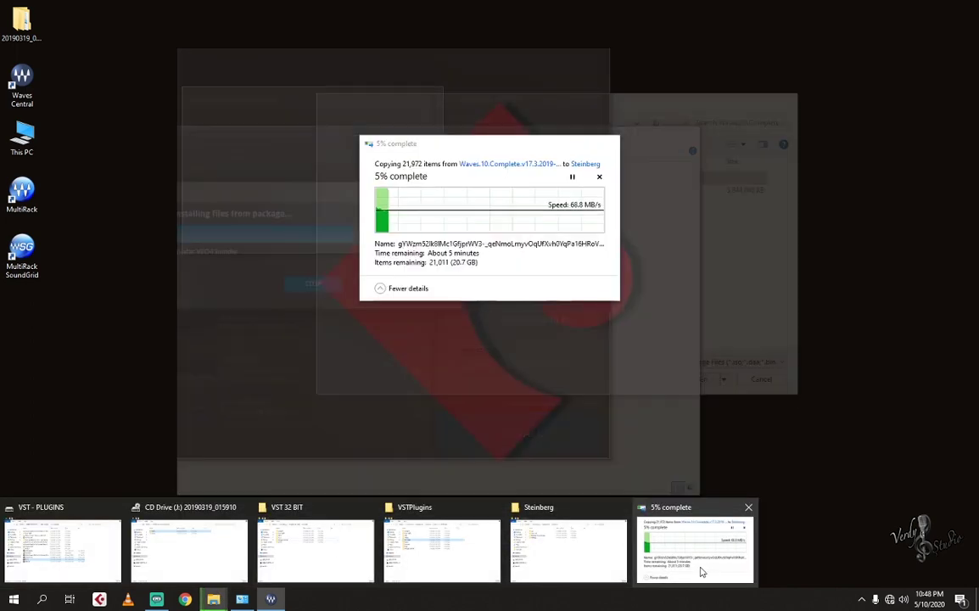
{"action": "left_click", "coordinate": [701, 560]}
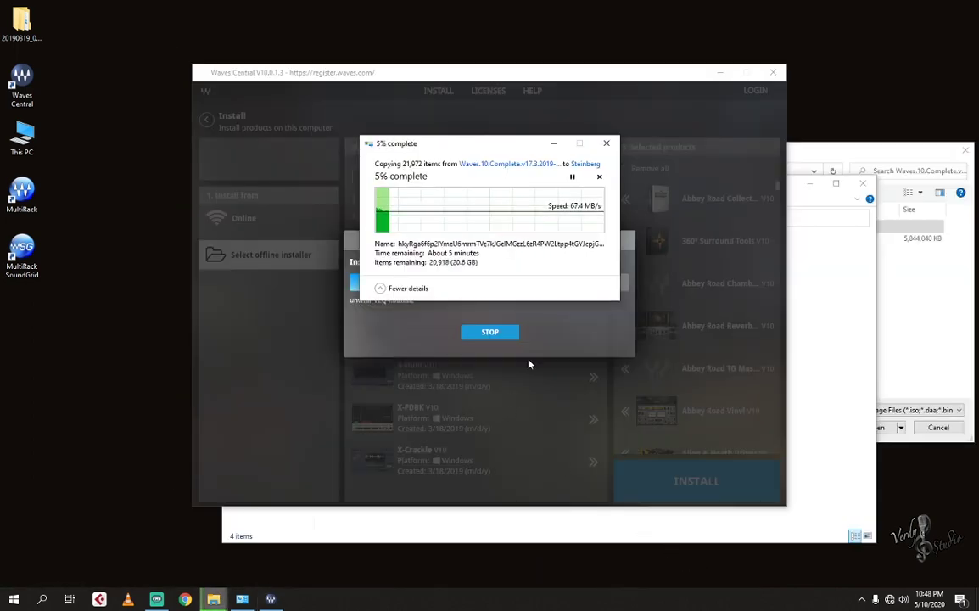
{"action": "left_click_drag", "start_coordinate": [515, 149], "coordinate": [155, 433]}
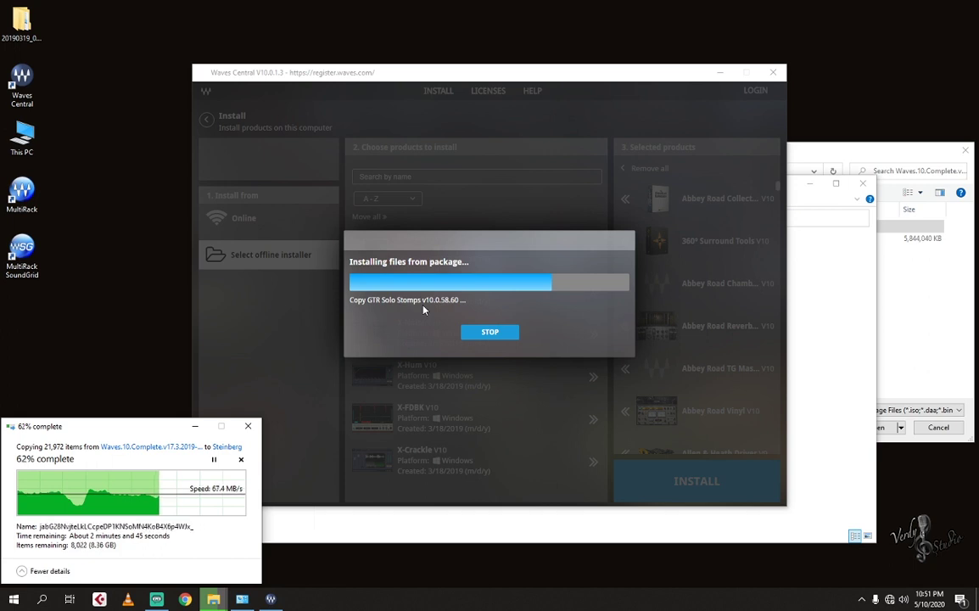
{"action": "left_click", "coordinate": [831, 382]}
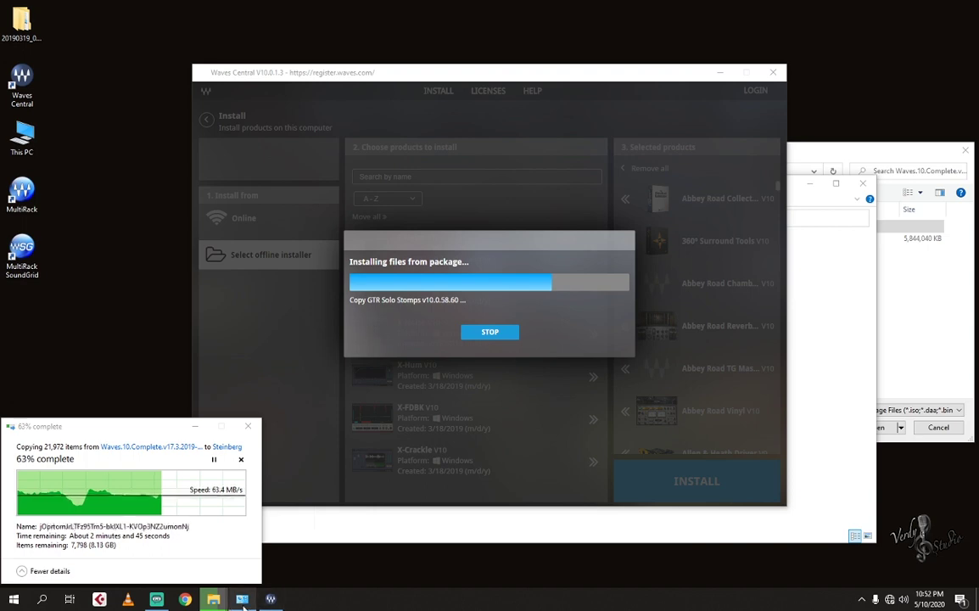
{"action": "left_click", "coordinate": [243, 599]}
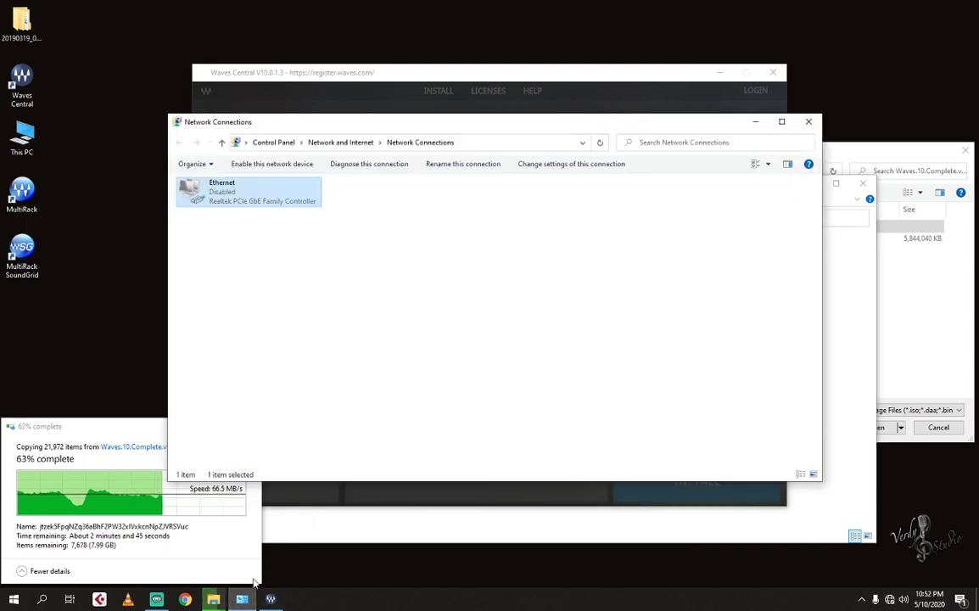
{"action": "left_click", "coordinate": [242, 600]}
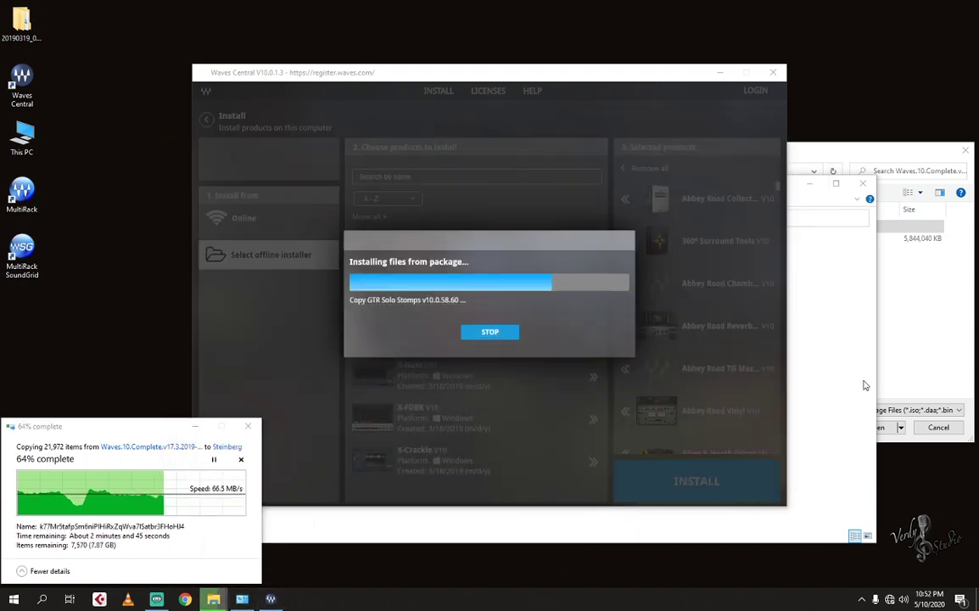
Step: Copy the KEY PUICUTA folder from VERDY STUDIO's VST - PLUGINS folder on drive I:, and minimize that window
{"action": "double_click", "coordinate": [22, 136]}
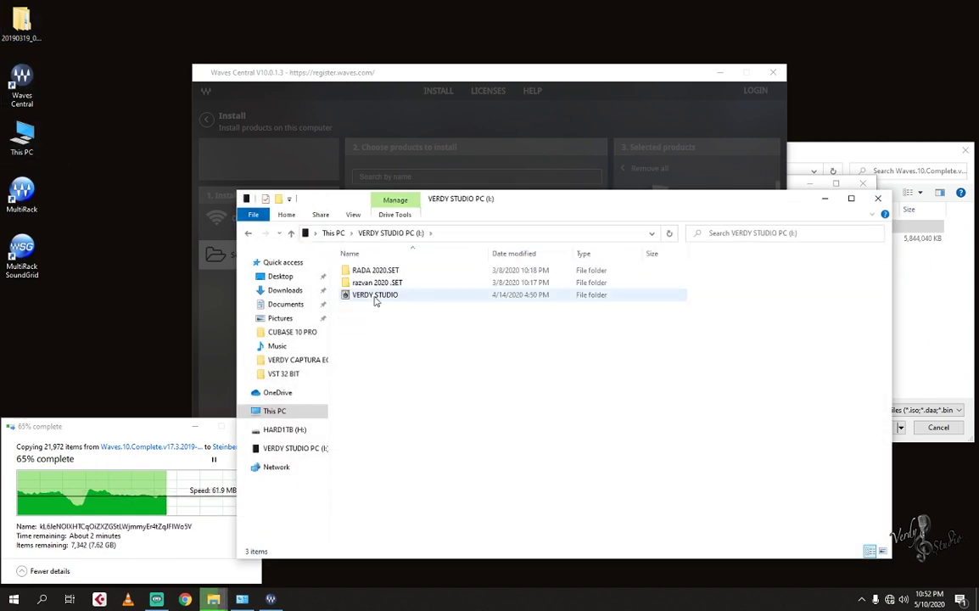
{"action": "double_click", "coordinate": [376, 299]}
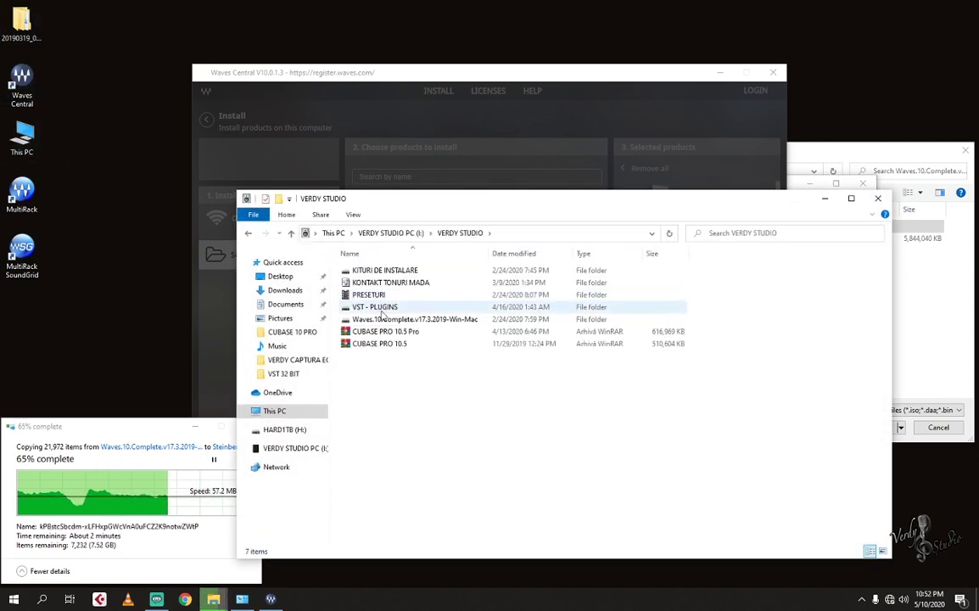
{"action": "double_click", "coordinate": [379, 308]}
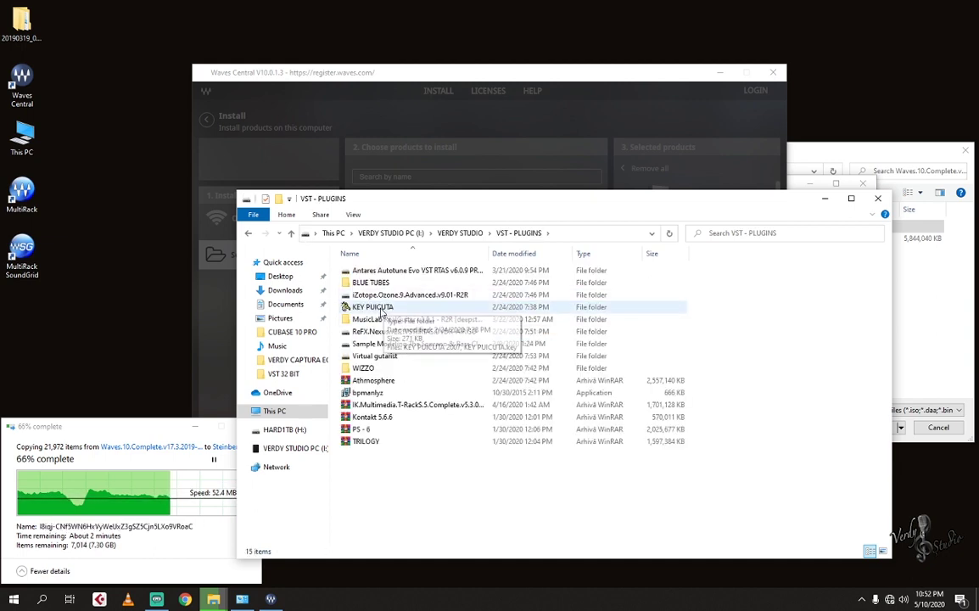
{"action": "left_click", "coordinate": [374, 308]}
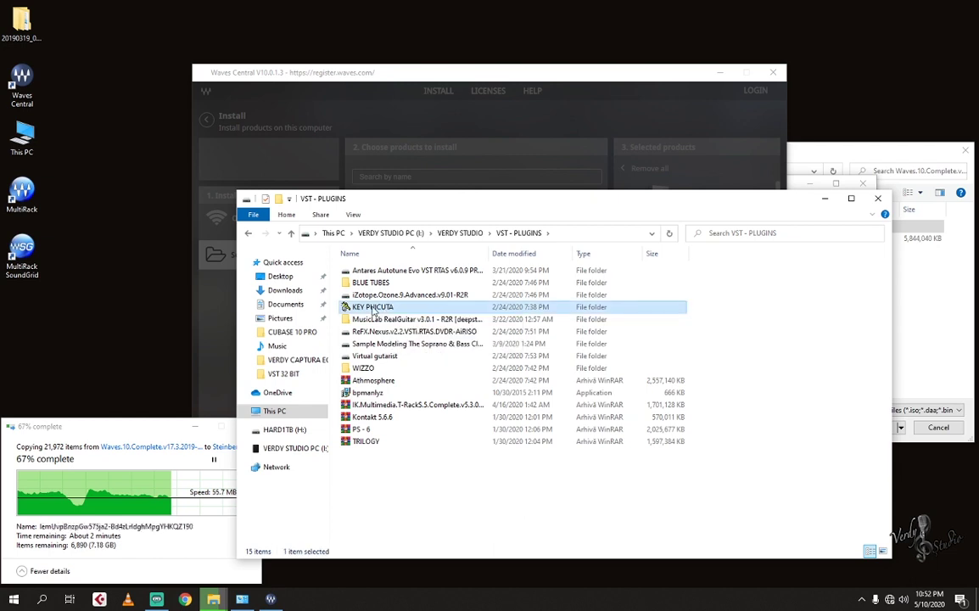
{"action": "right_click", "coordinate": [372, 312]}
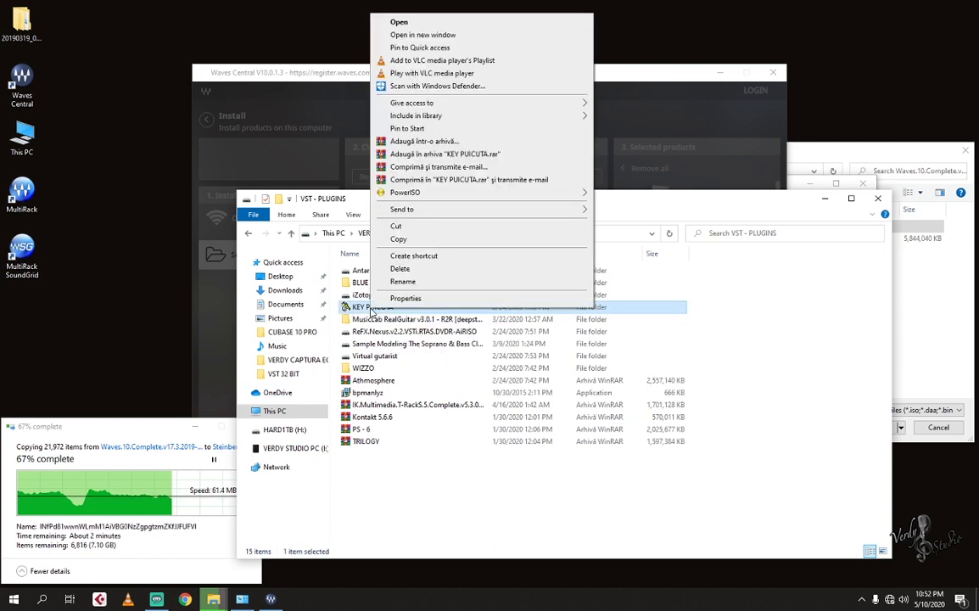
{"action": "left_click", "coordinate": [410, 241]}
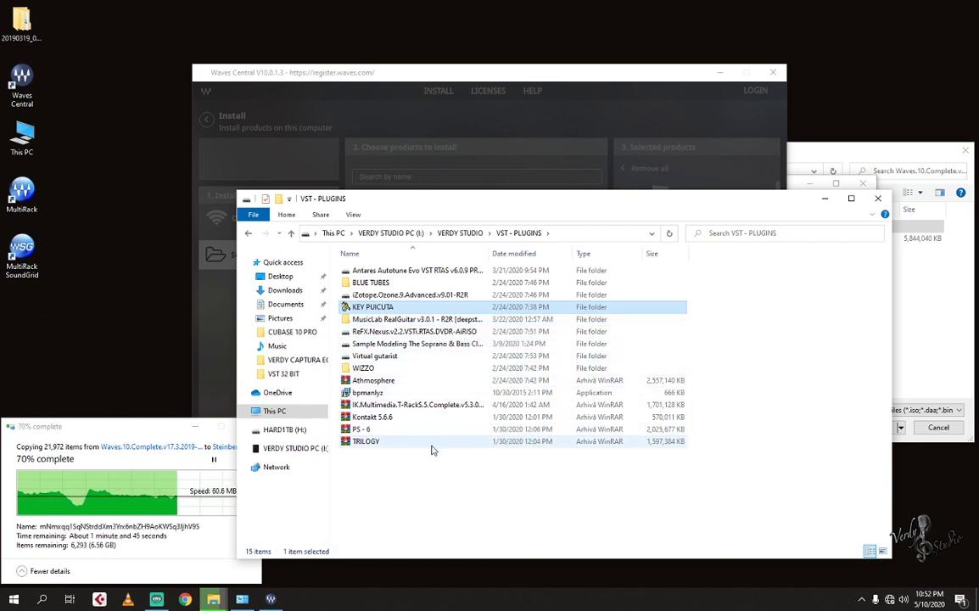
{"action": "left_click", "coordinate": [828, 201]}
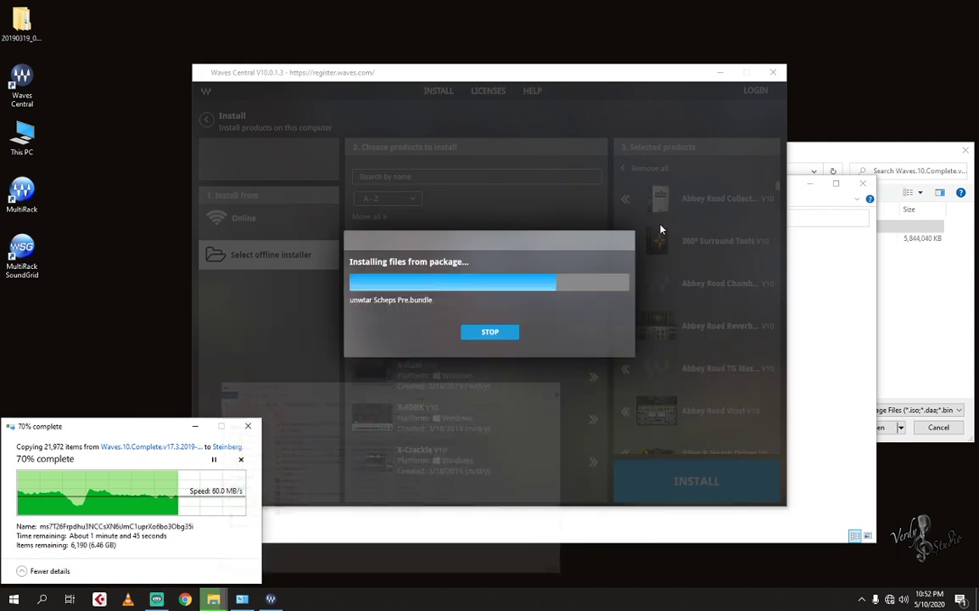
Step: Paste the KEY PUICUTA folder into Program Files\Steinberg on Local Disk (C:), granting administrator permission, and close the folder window
{"action": "double_click", "coordinate": [34, 138]}
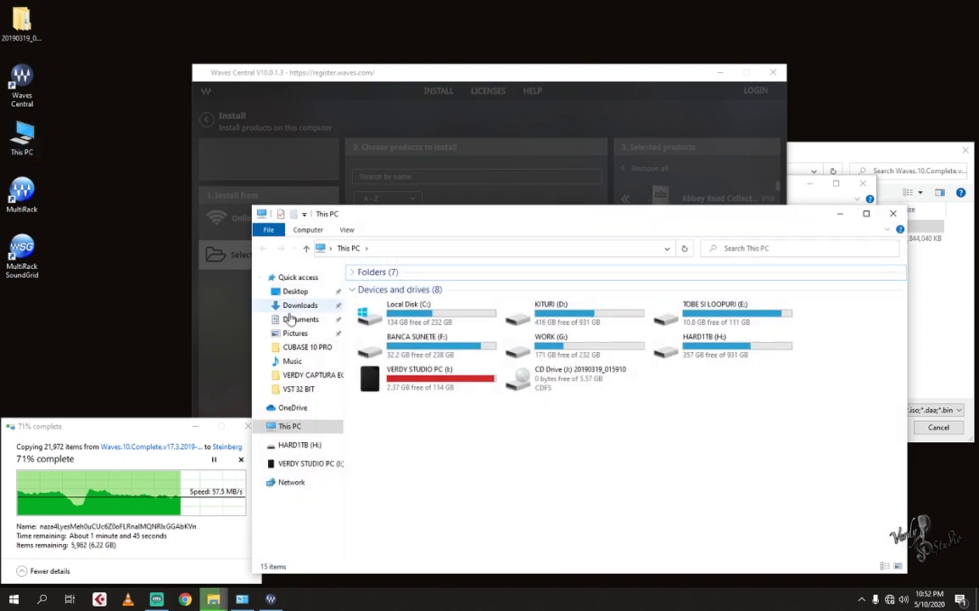
{"action": "left_click", "coordinate": [424, 311]}
{"action": "double_click", "coordinate": [424, 310]}
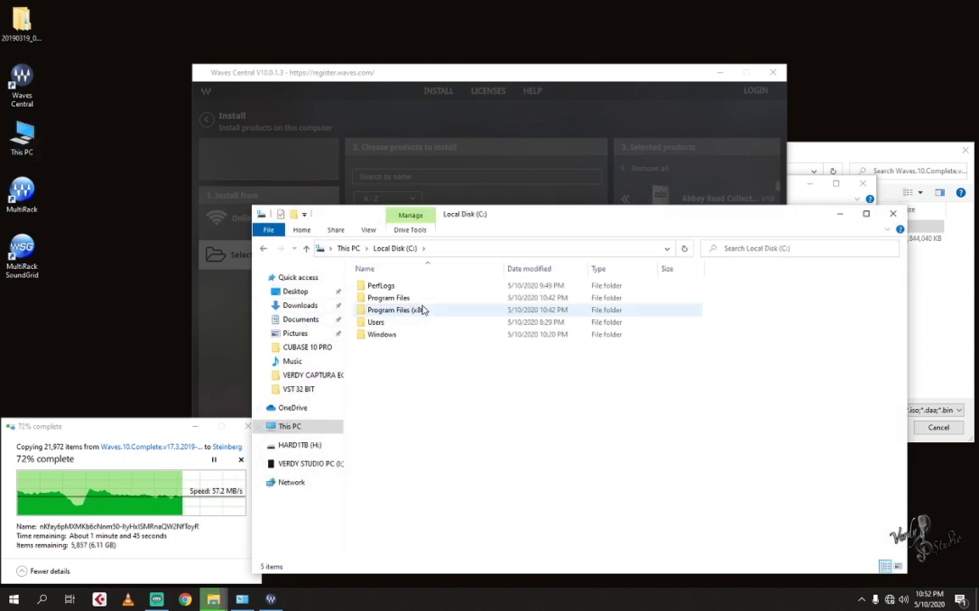
{"action": "double_click", "coordinate": [397, 301]}
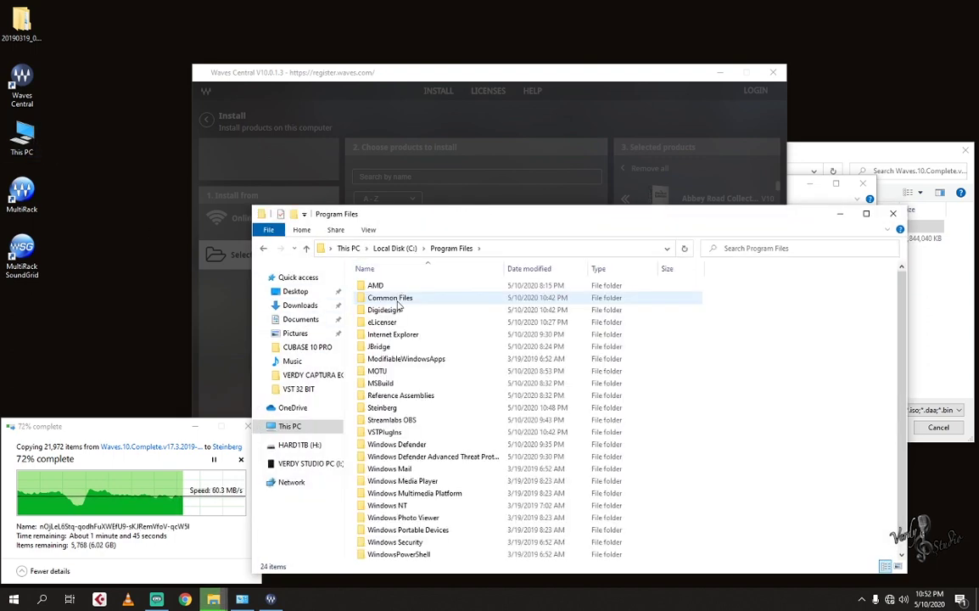
{"action": "double_click", "coordinate": [383, 408]}
{"action": "right_click", "coordinate": [393, 397]}
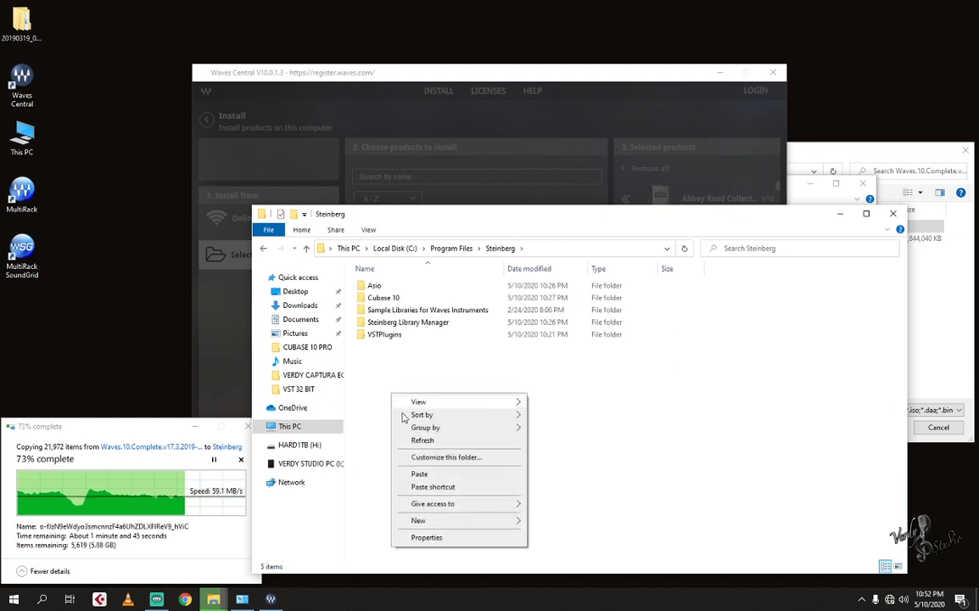
{"action": "left_click", "coordinate": [432, 473]}
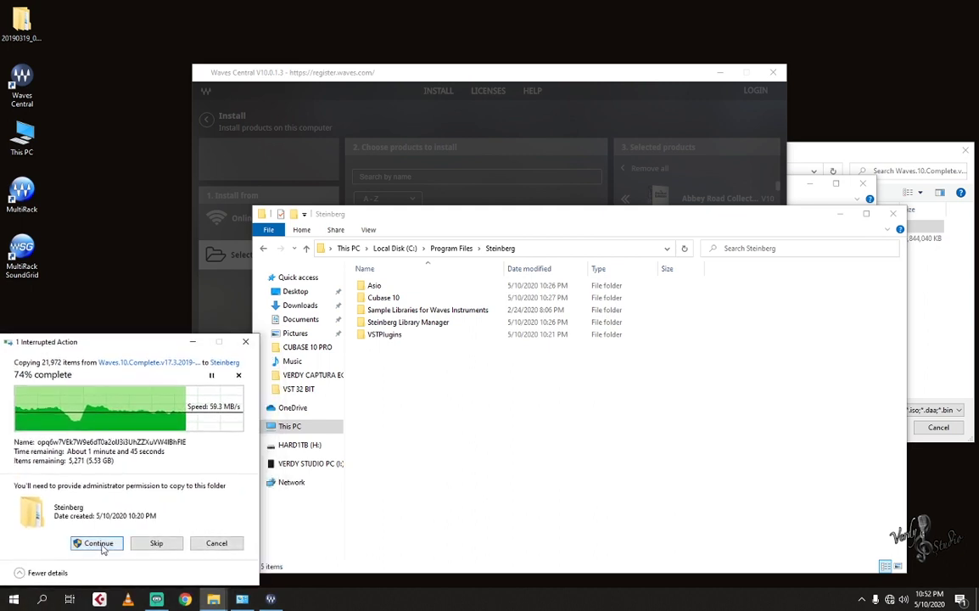
{"action": "left_click", "coordinate": [99, 544]}
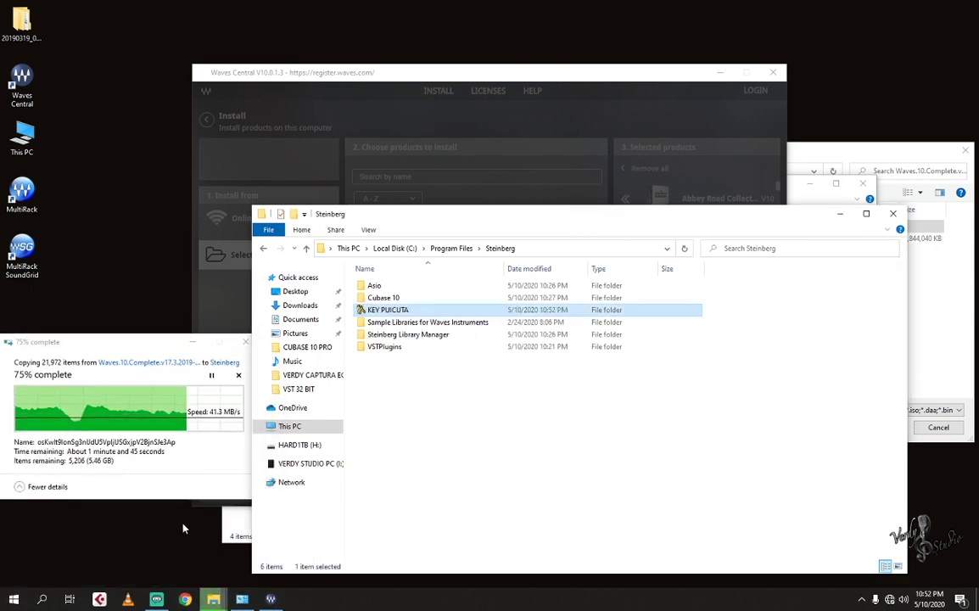
{"action": "left_click_drag", "start_coordinate": [148, 344], "coordinate": [146, 433]}
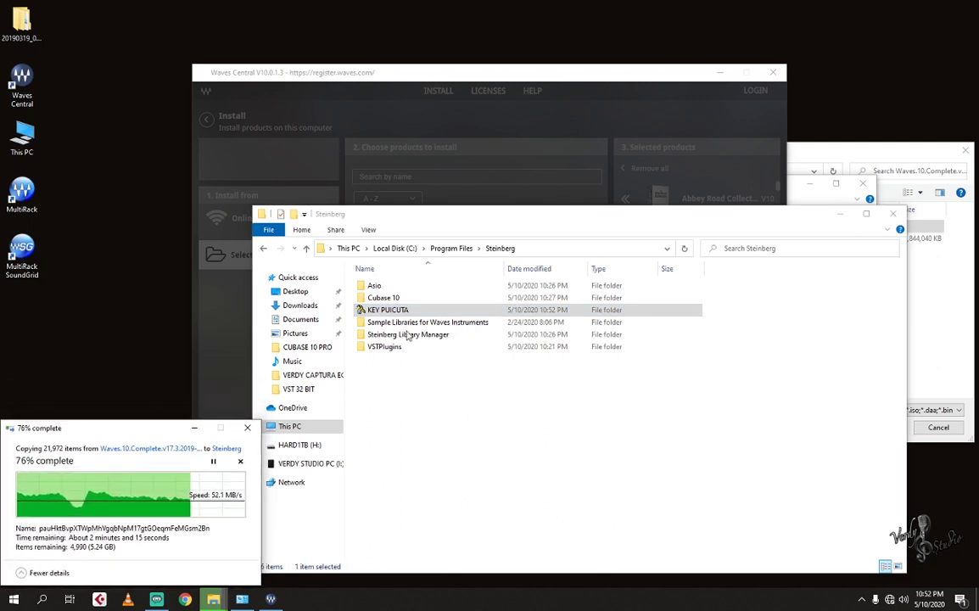
{"action": "left_click", "coordinate": [899, 218]}
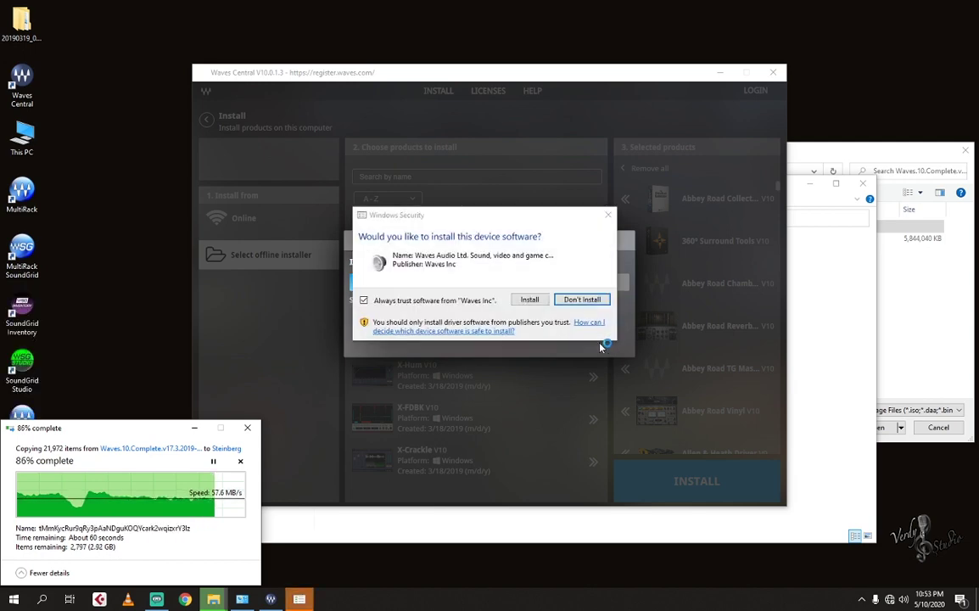
Step: Allow installation of the Waves Audio Ltd. device software, and move the copy progress window away from the desktop shortcuts
{"action": "left_click", "coordinate": [528, 300]}
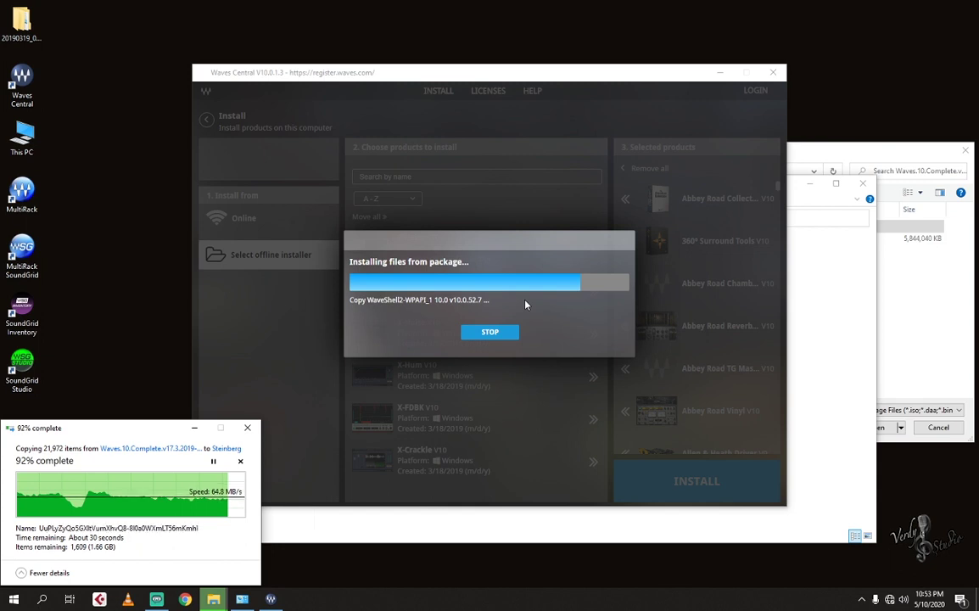
{"action": "left_click_drag", "start_coordinate": [145, 430], "coordinate": [858, 432]}
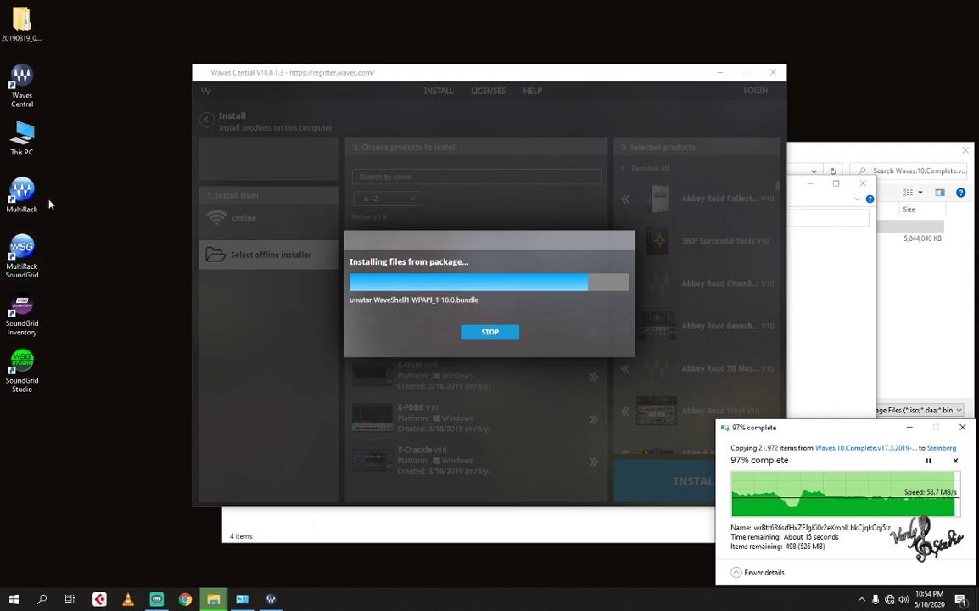
Step: Permanently delete the MultiRack, MultiRack SoundGrid, SoundGrid Inventory and SoundGrid Studio shortcuts from the desktop
{"action": "left_click_drag", "start_coordinate": [66, 176], "coordinate": [13, 404]}
{"action": "key", "text": "shift+Delete"}
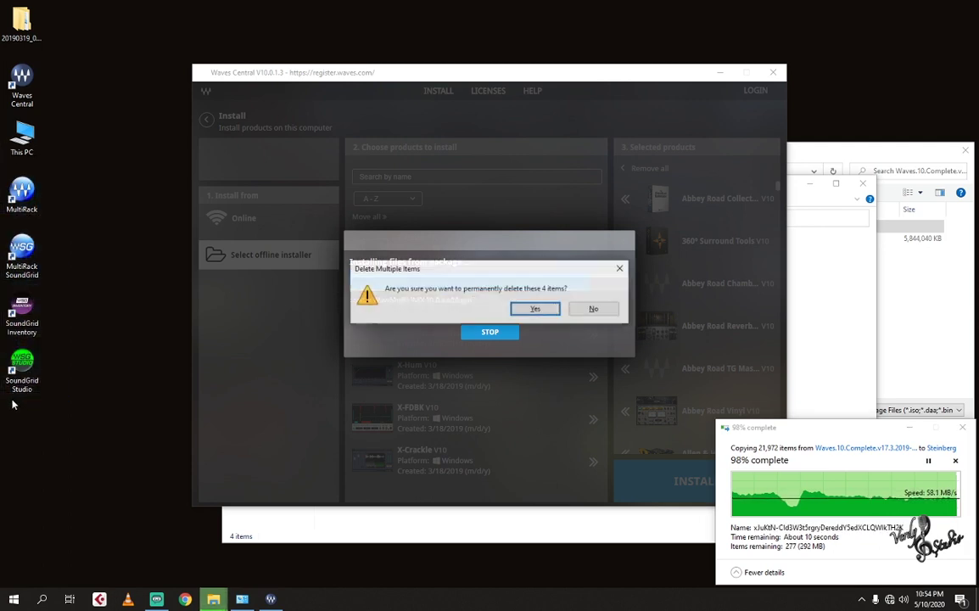
{"action": "left_click", "coordinate": [519, 310]}
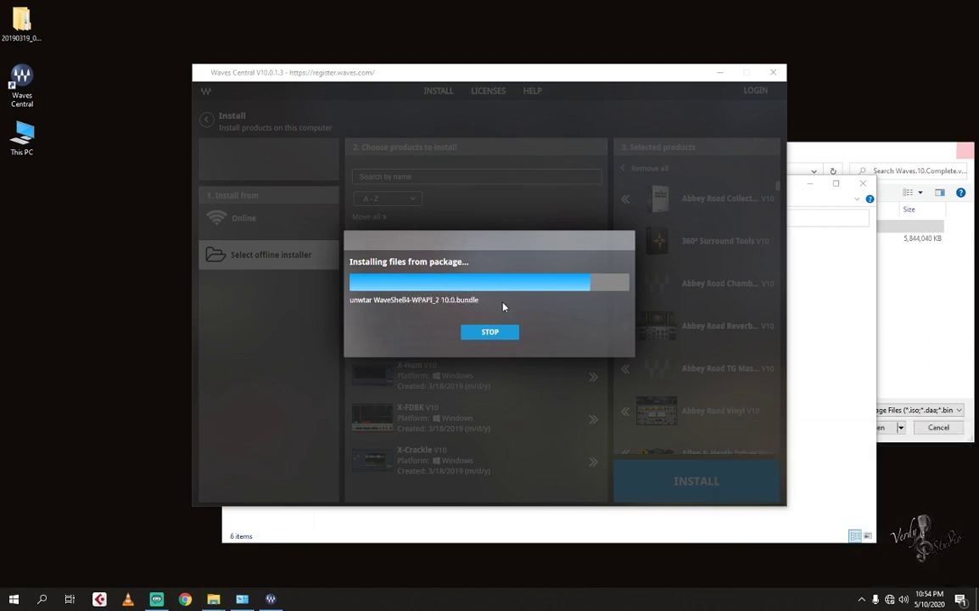
Step: Check the copied Sample Libraries for Waves Instruments folder in the Steinberg window, and close that window
{"action": "left_click", "coordinate": [832, 347]}
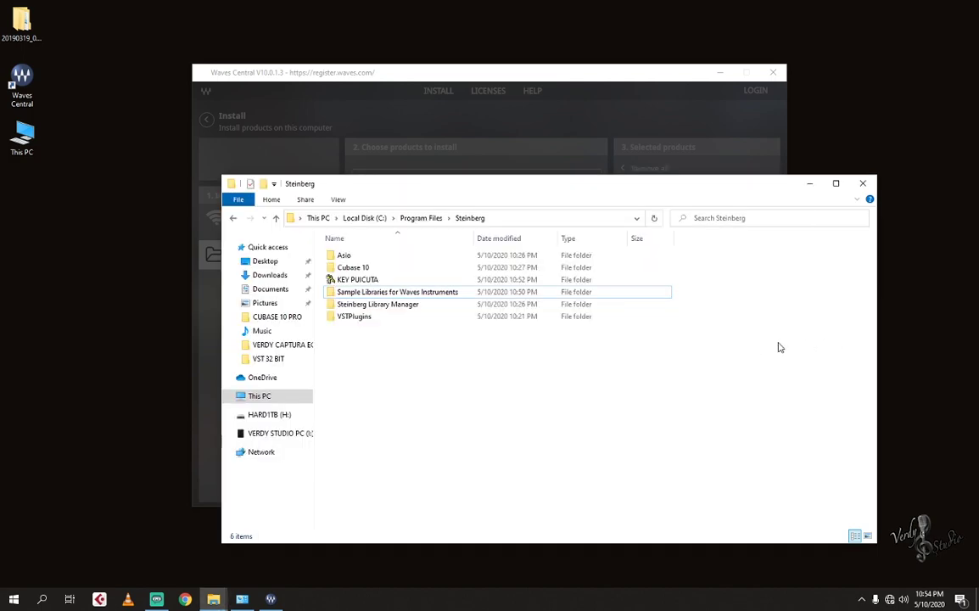
{"action": "left_click_drag", "start_coordinate": [538, 188], "coordinate": [496, 120]}
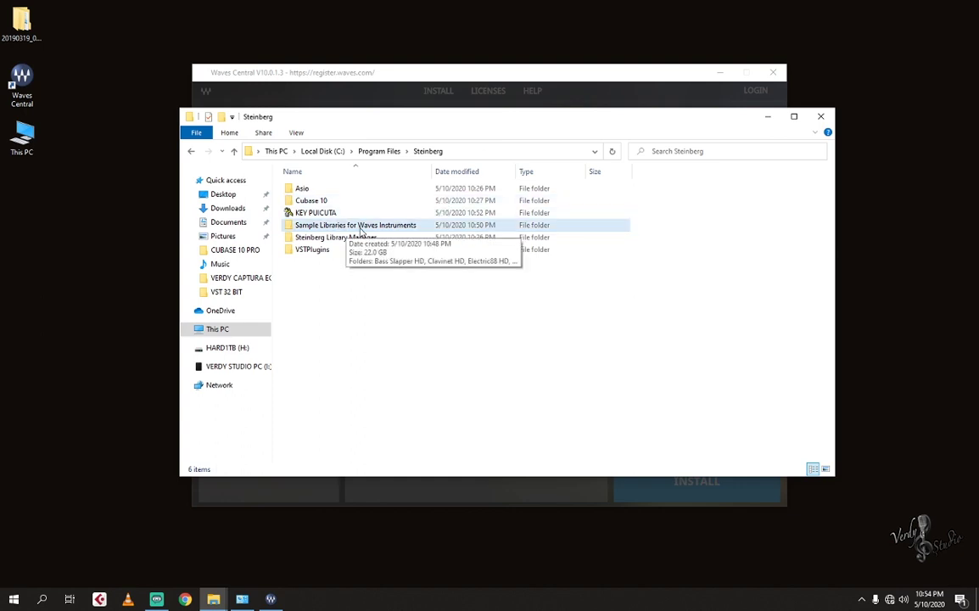
{"action": "left_click", "coordinate": [827, 120]}
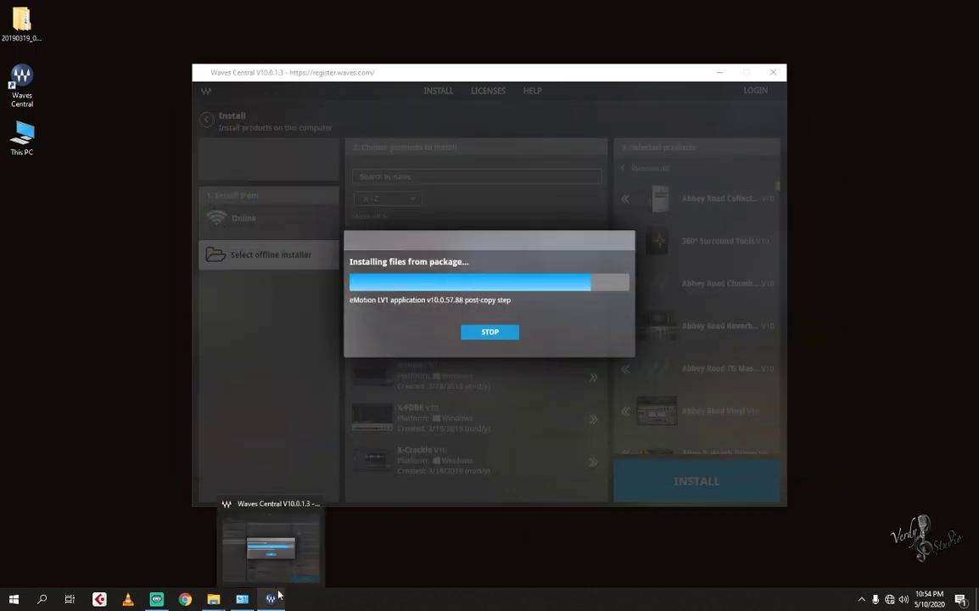
Step: Permanently delete the eMotion LV1 shortcut from the desktop
{"action": "mouse_move", "coordinate": [244, 600]}
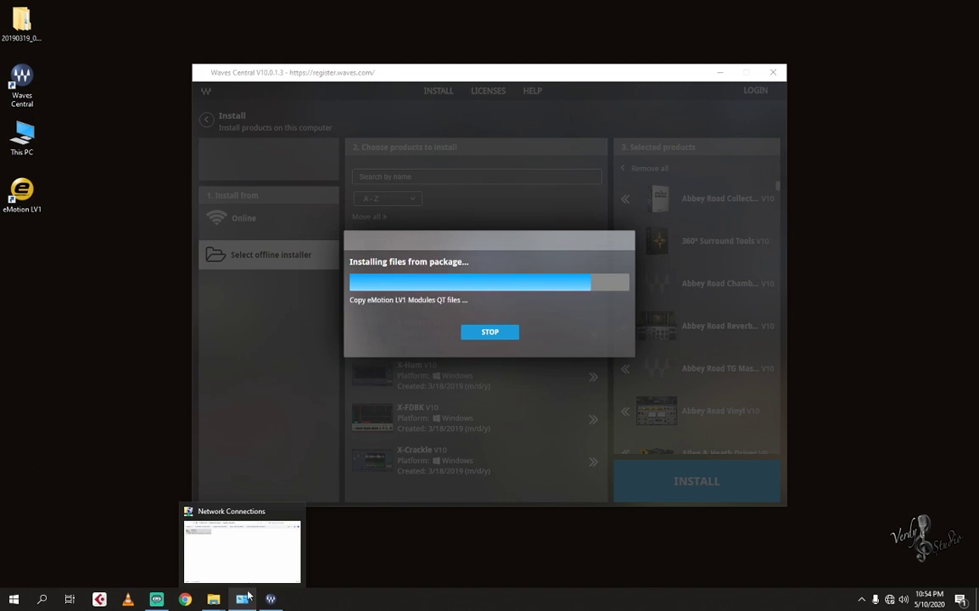
{"action": "mouse_move", "coordinate": [252, 576]}
{"action": "mouse_move", "coordinate": [212, 601]}
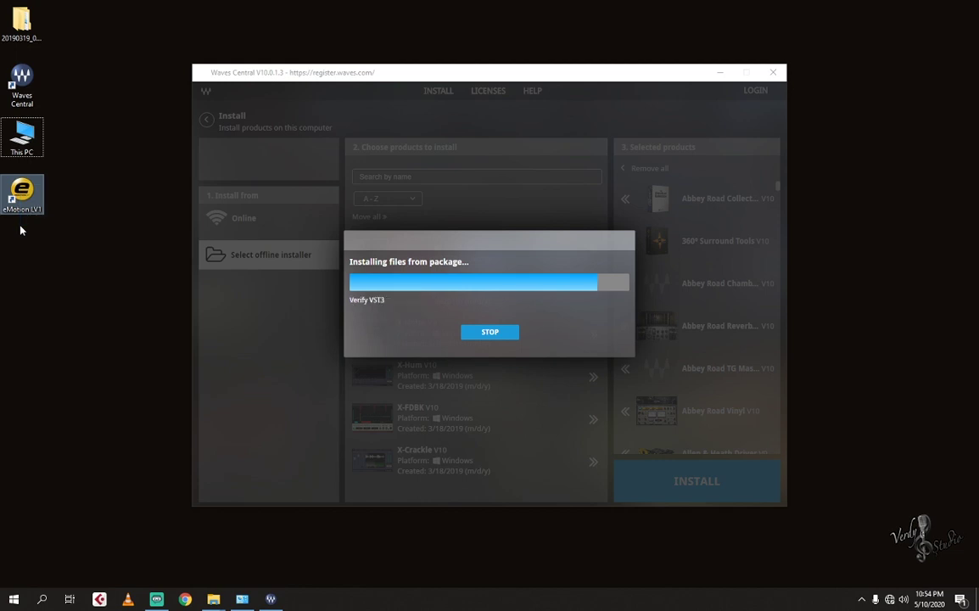
{"action": "key", "text": "Delete"}
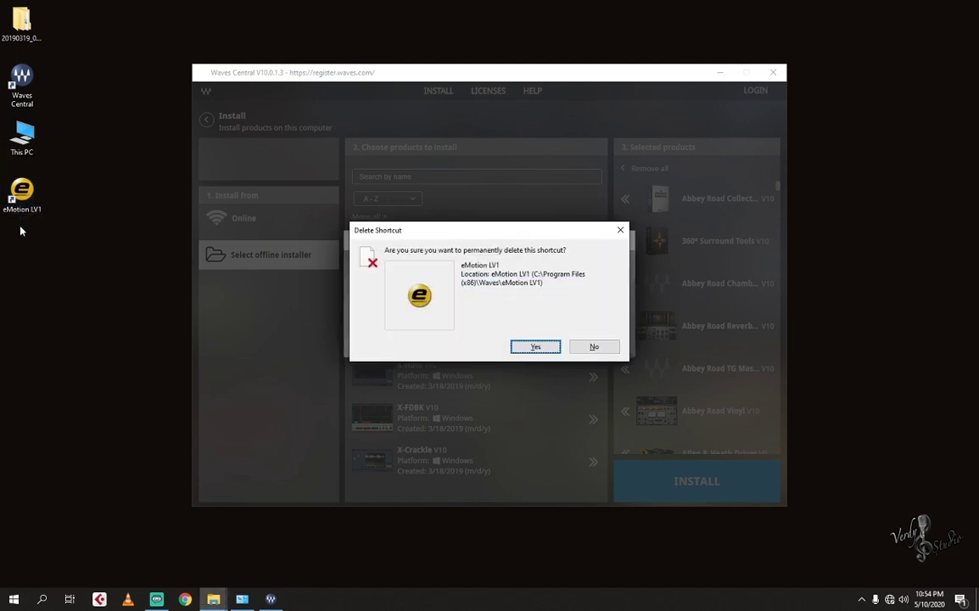
{"action": "key", "text": "Return"}
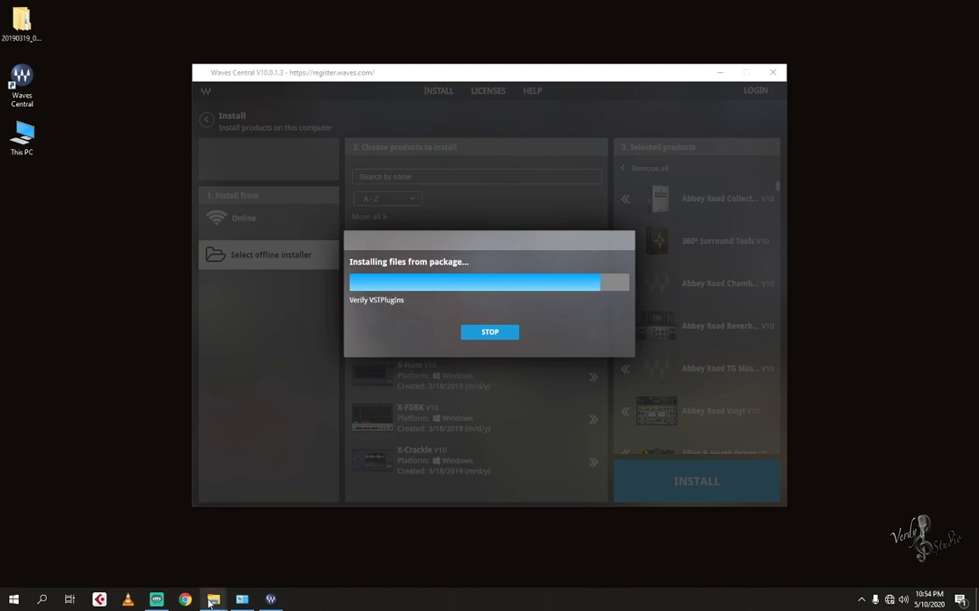
Step: Dismiss Waves Central's installation message and close Waves Central
{"action": "mouse_move", "coordinate": [215, 551]}
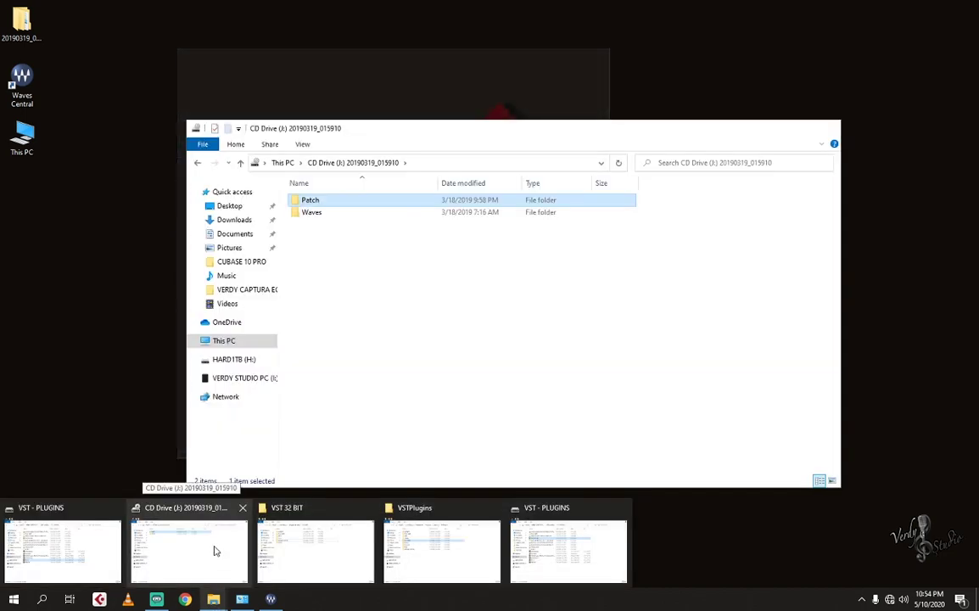
{"action": "mouse_move", "coordinate": [94, 552]}
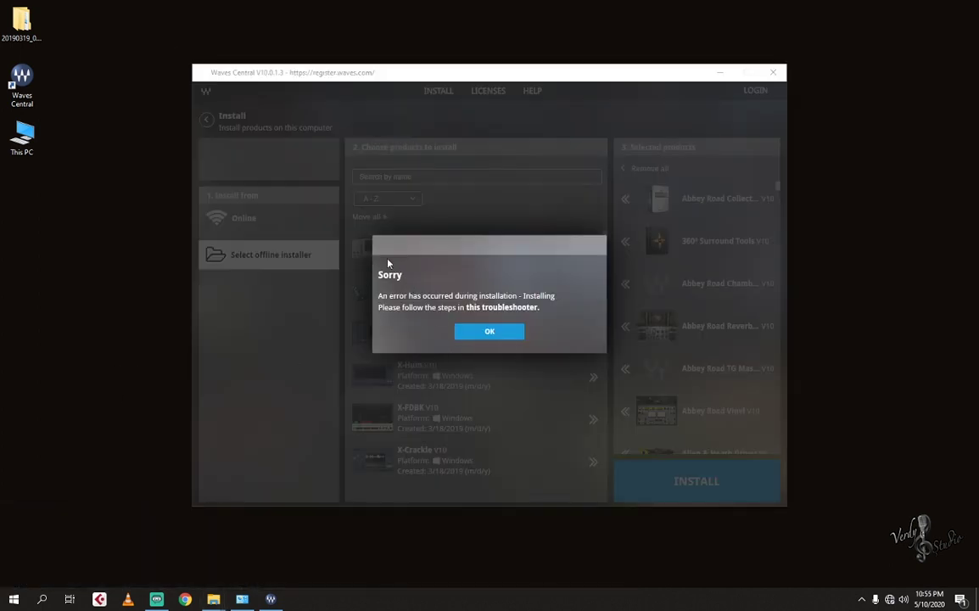
{"action": "left_click", "coordinate": [503, 335]}
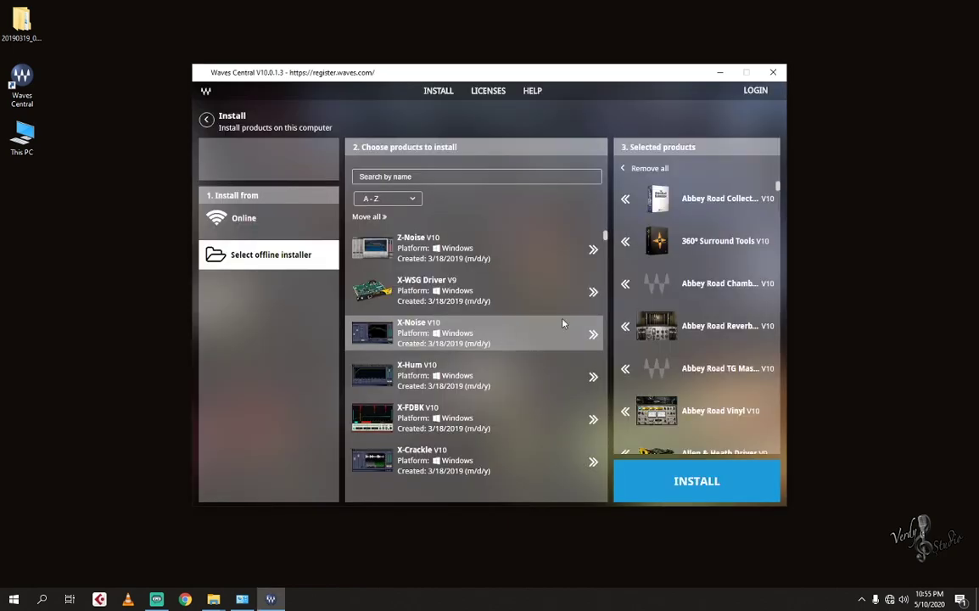
{"action": "left_click", "coordinate": [773, 72]}
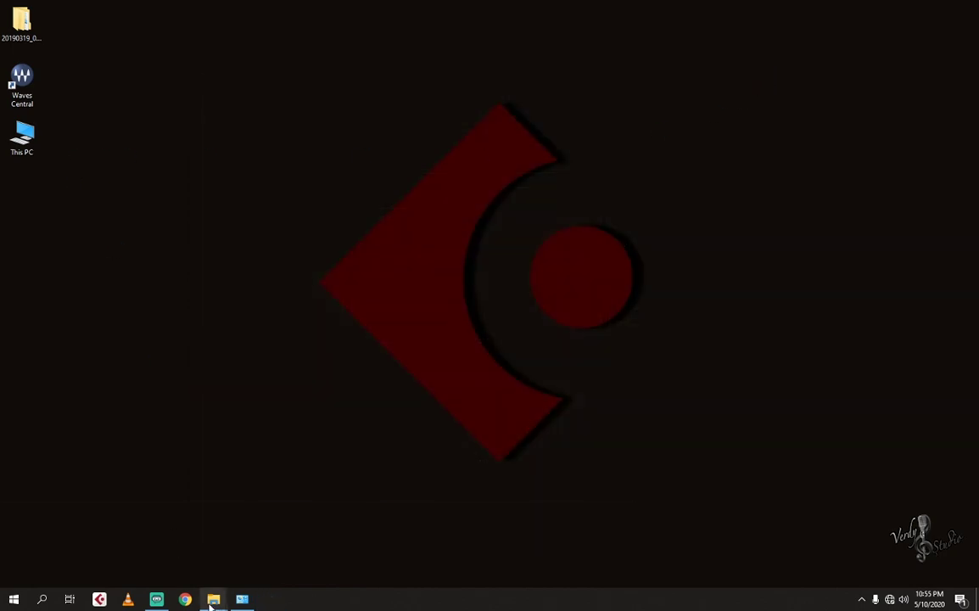
Step: Install the Waves Complete v10.0.0.16 patch from the Patch folder on the CD drive, and close that folder window
{"action": "left_click", "coordinate": [188, 573]}
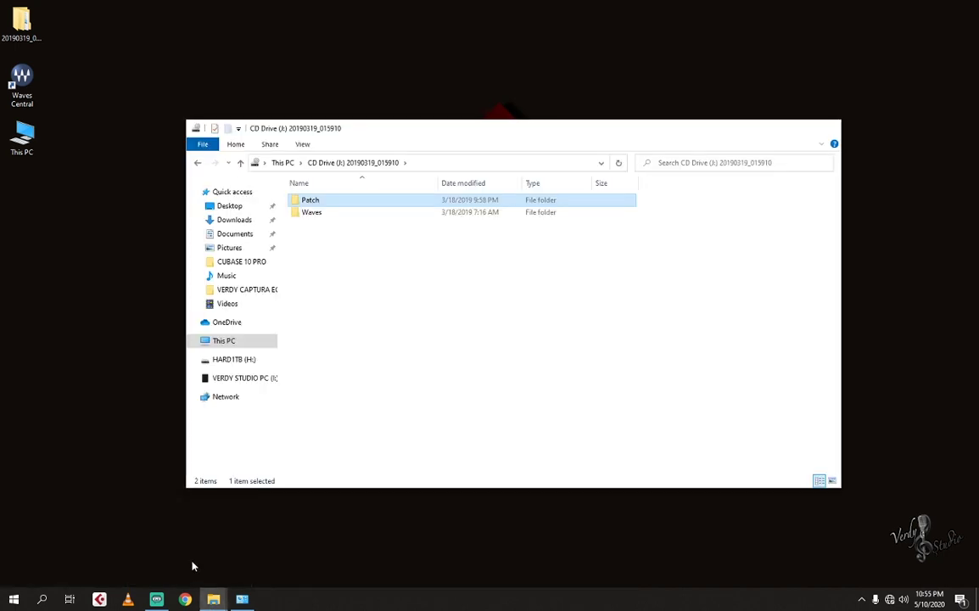
{"action": "double_click", "coordinate": [316, 203]}
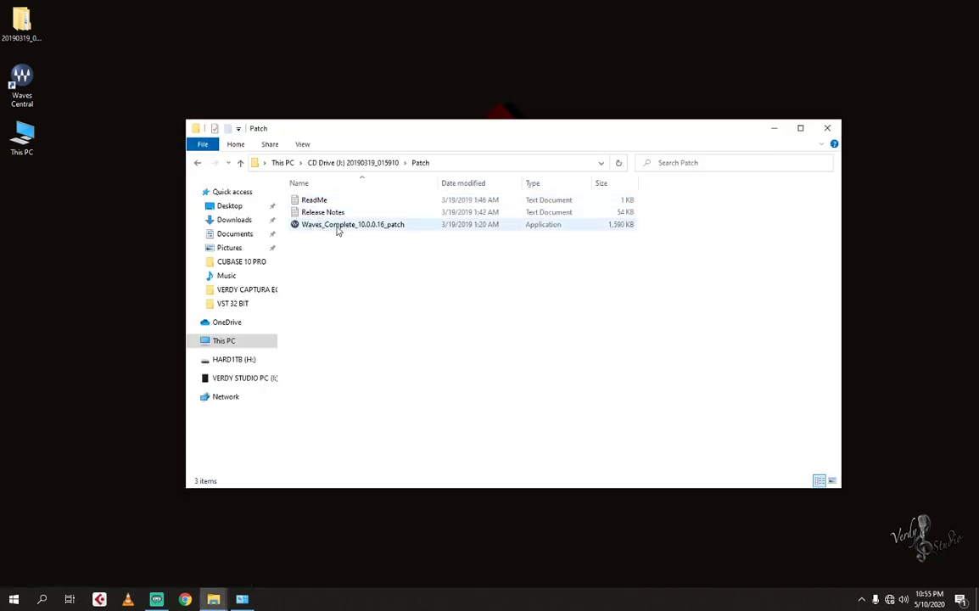
{"action": "double_click", "coordinate": [331, 228]}
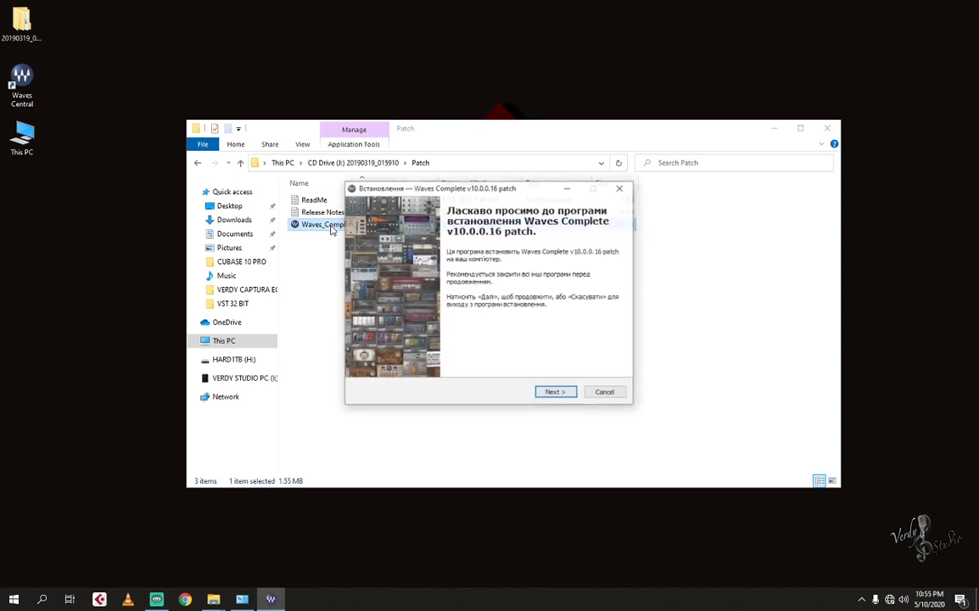
{"action": "left_click", "coordinate": [559, 394]}
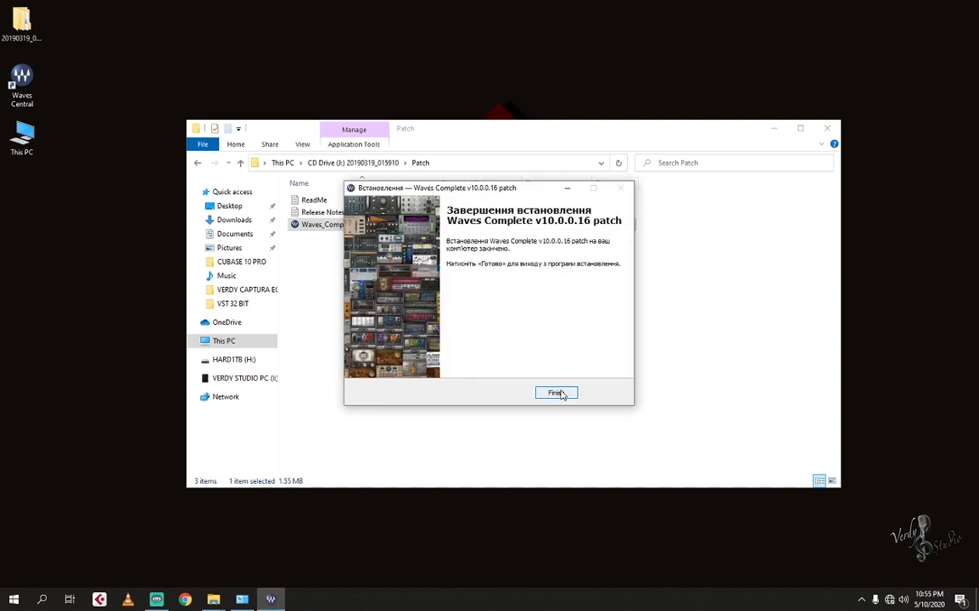
{"action": "left_click", "coordinate": [557, 392]}
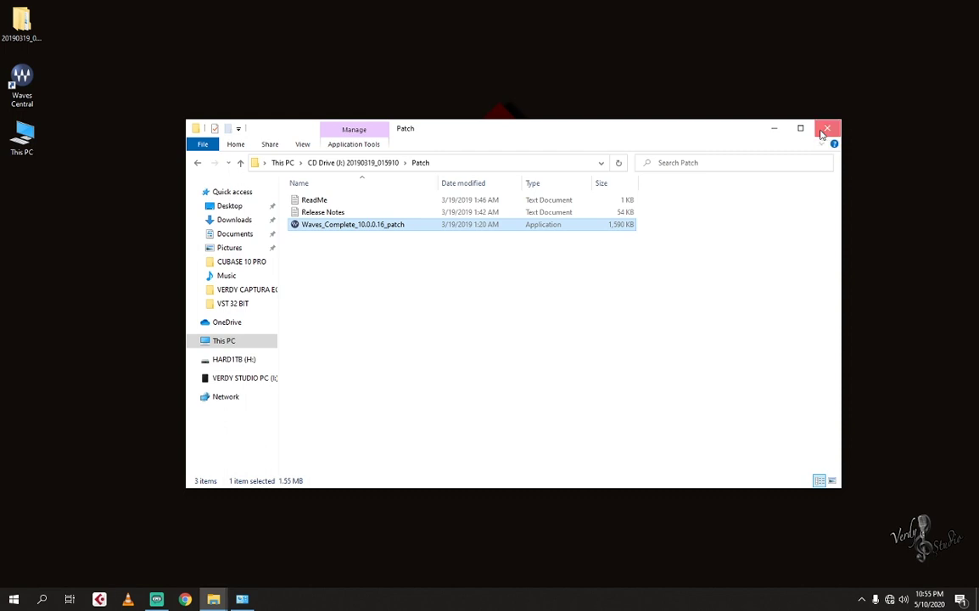
{"action": "left_click", "coordinate": [826, 129]}
Step: Permanently delete the Waves Central shortcut and the 20190319_015910 folder from the desktop
{"action": "left_click", "coordinate": [21, 85]}
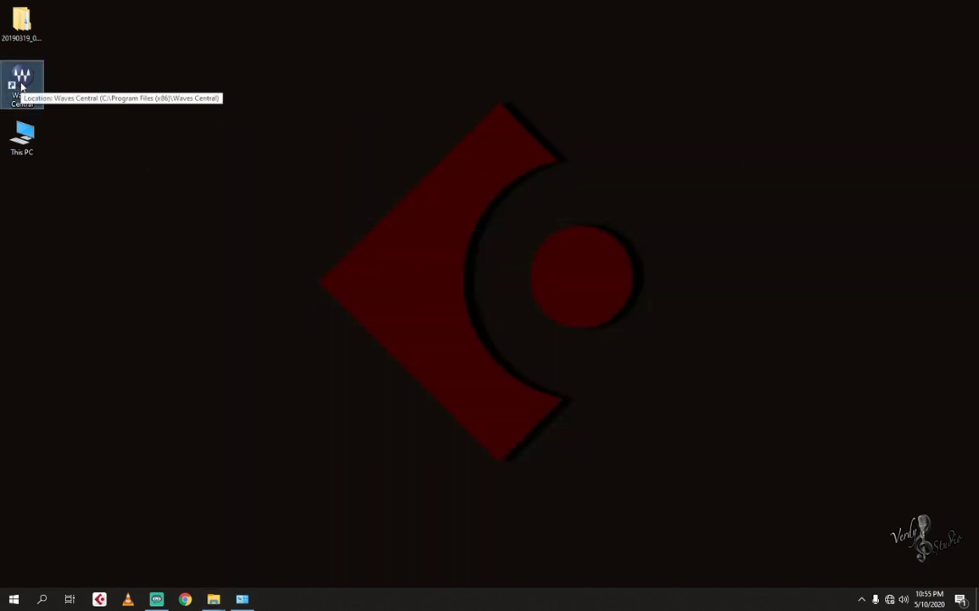
{"action": "key", "text": "shift+Delete"}
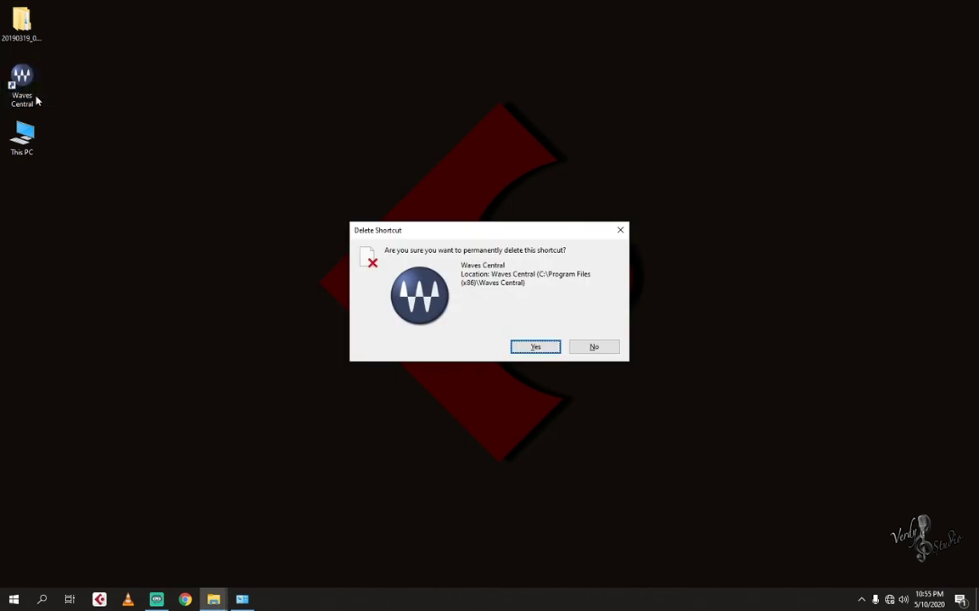
{"action": "key", "text": "Return"}
{"action": "left_click", "coordinate": [25, 34]}
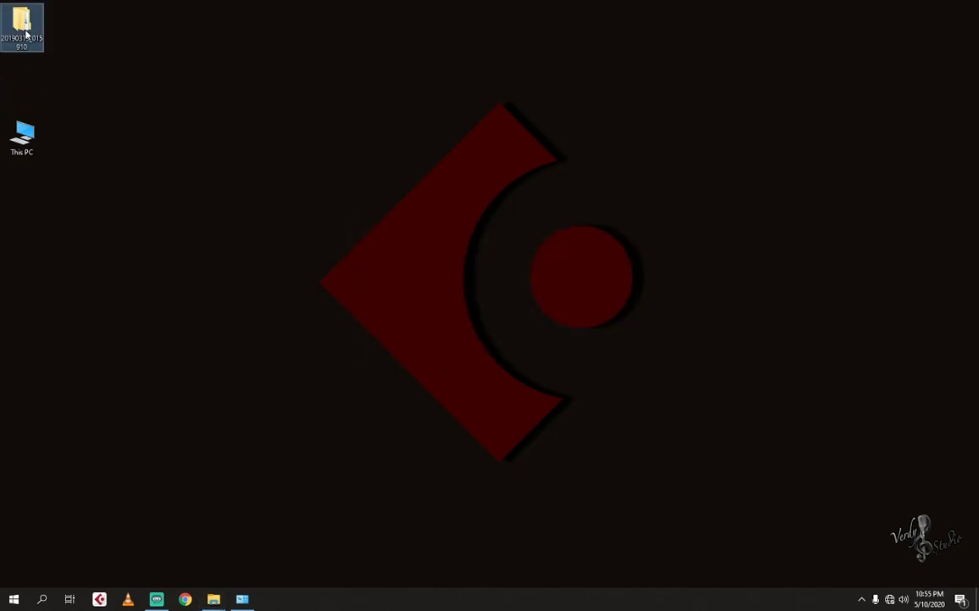
{"action": "key", "text": "shift+Delete"}
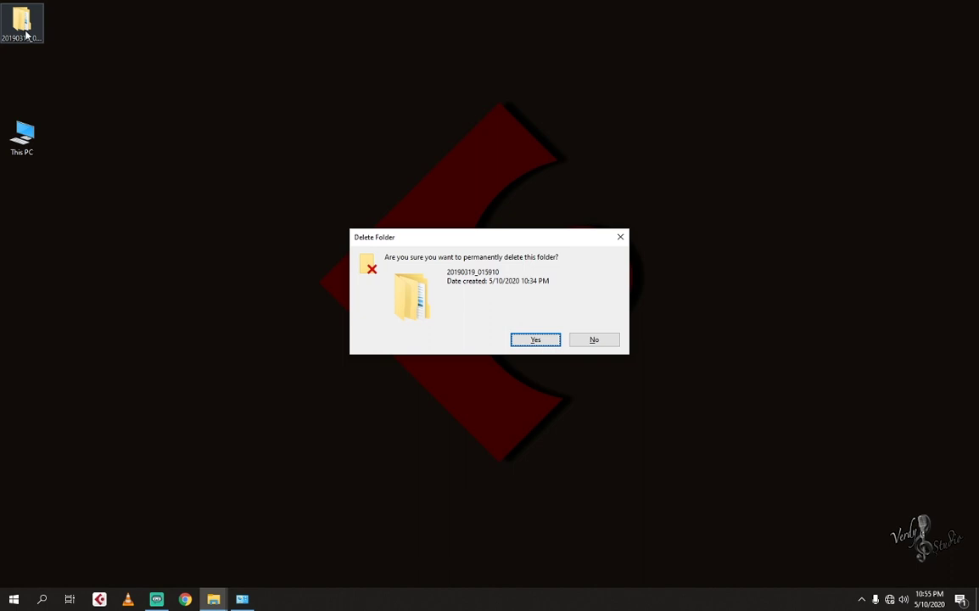
{"action": "key", "text": "Return"}
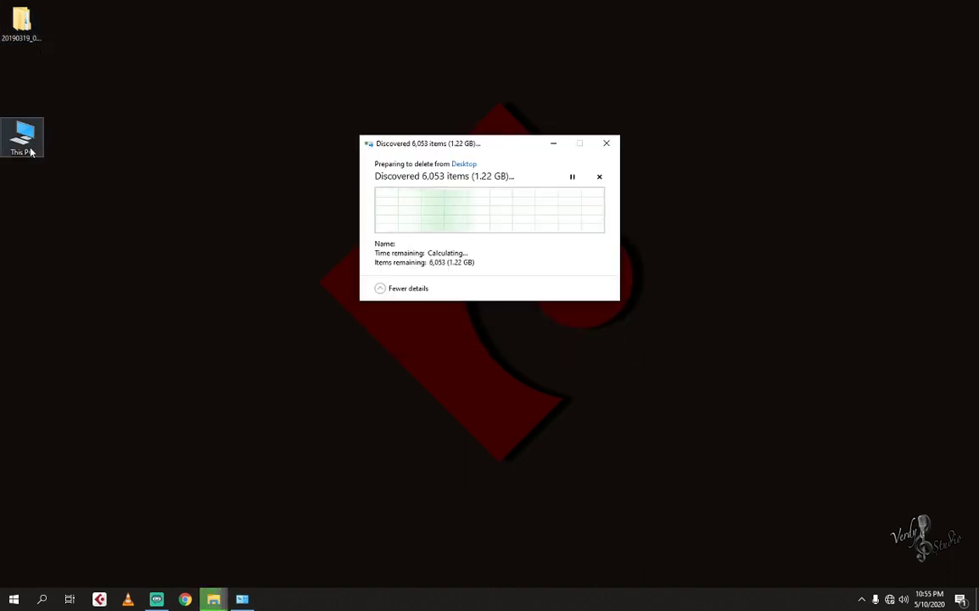
Step: Move the This PC icon up to the first spot on the desktop and refresh the desktop
{"action": "left_click_drag", "start_coordinate": [28, 149], "coordinate": [28, 92]}
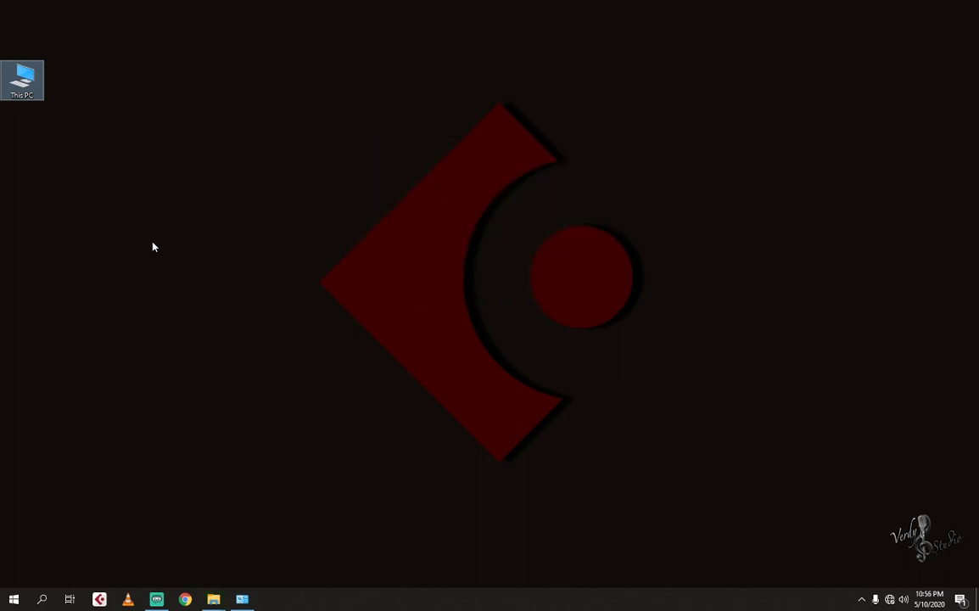
{"action": "right_click", "coordinate": [156, 137]}
{"action": "left_click", "coordinate": [185, 170]}
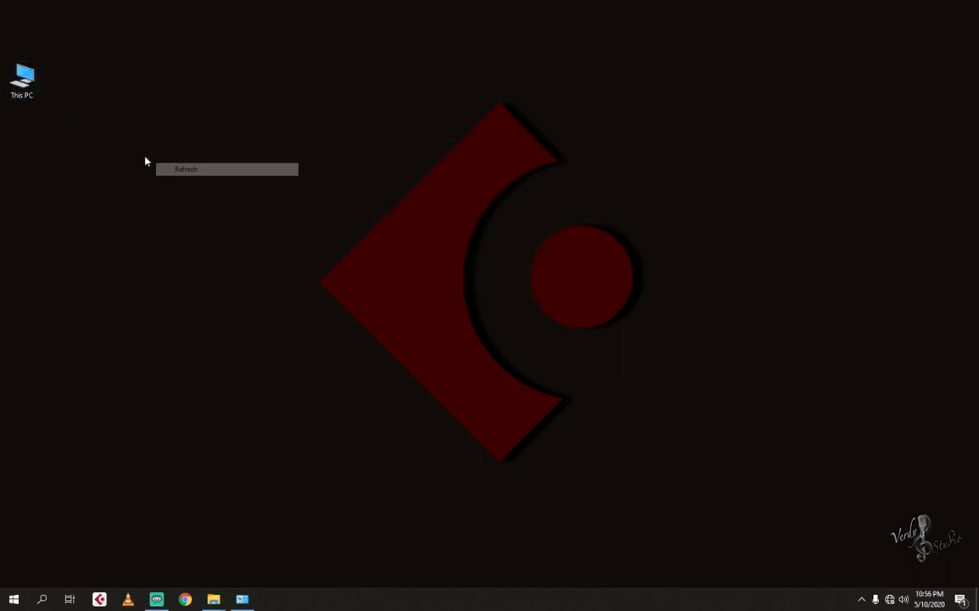
{"action": "left_click_drag", "start_coordinate": [38, 85], "coordinate": [32, 34]}
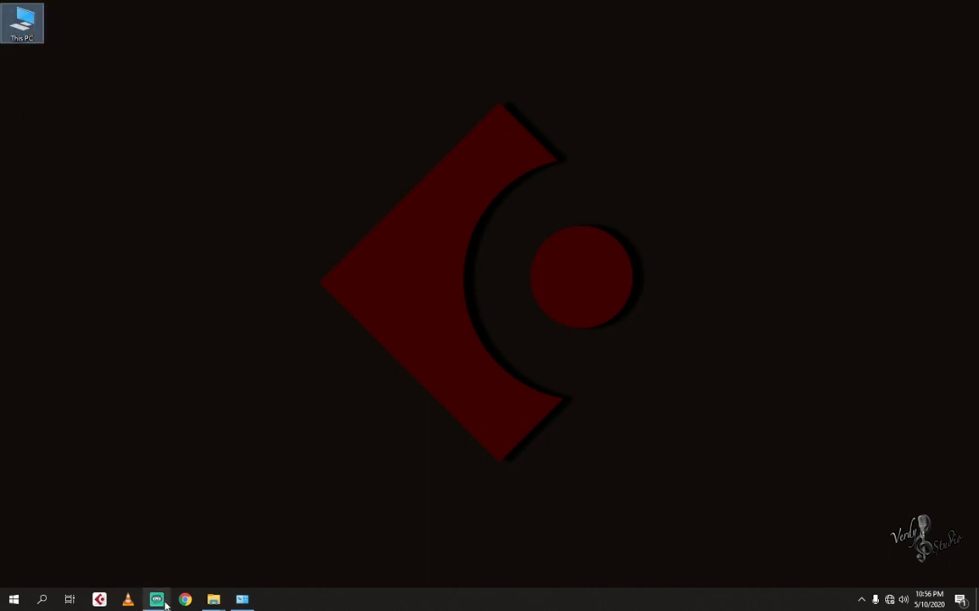
Step: Launch Cubase and open the Key Commands settings in the empty project
{"action": "mouse_move", "coordinate": [213, 598]}
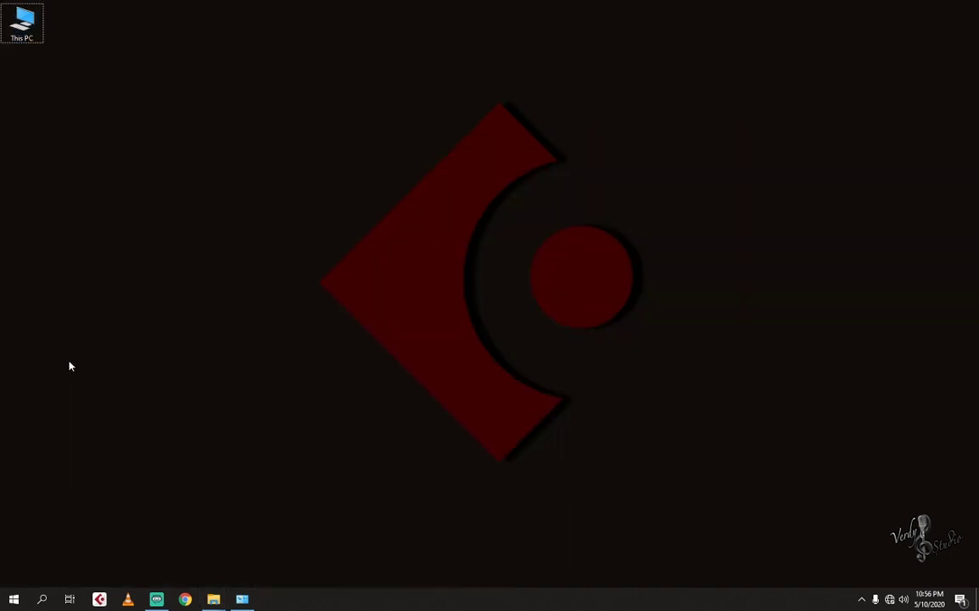
{"action": "left_click", "coordinate": [98, 601]}
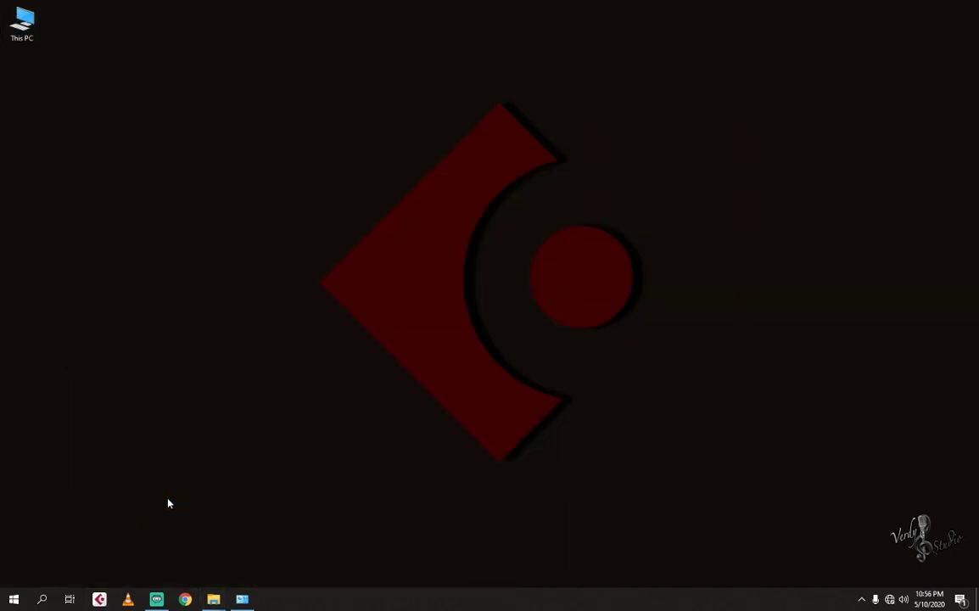
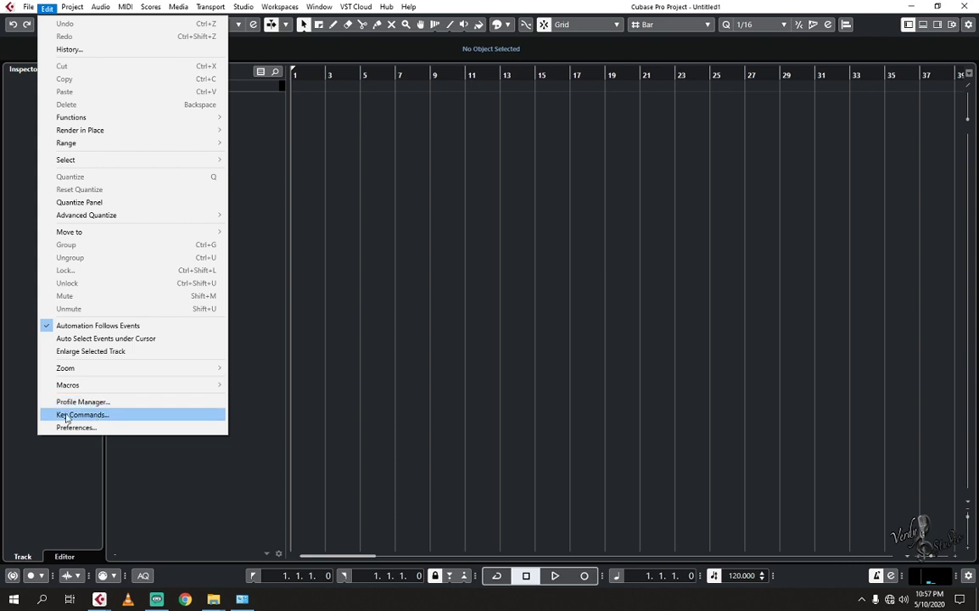
{"action": "left_click", "coordinate": [69, 414]}
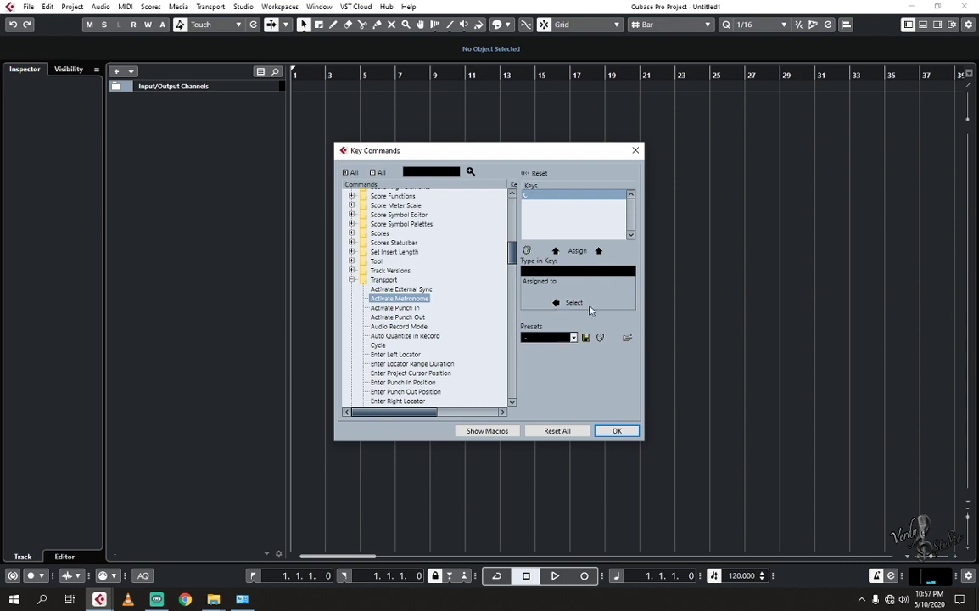
Step: Import KEY PUICUTA.key from C:\Program Files\Steinberg\KEY PUICUTA as the key commands and confirm the settings
{"action": "left_click", "coordinate": [627, 337]}
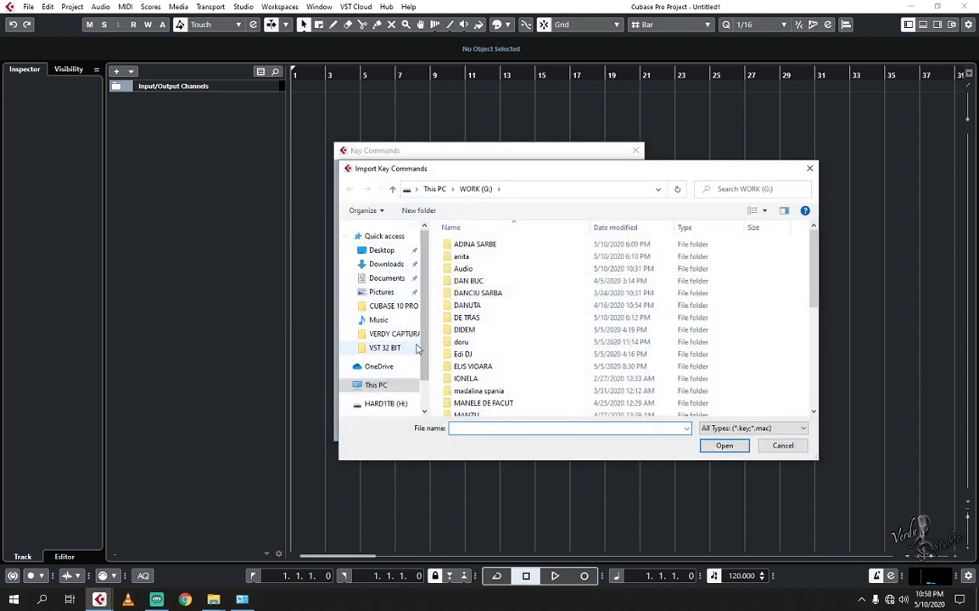
{"action": "left_click", "coordinate": [374, 386]}
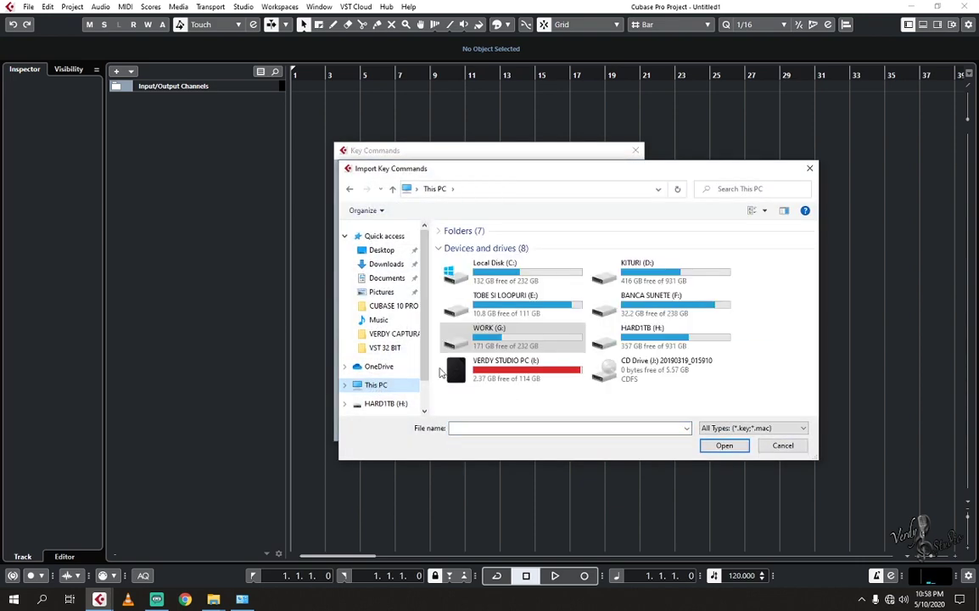
{"action": "double_click", "coordinate": [502, 265]}
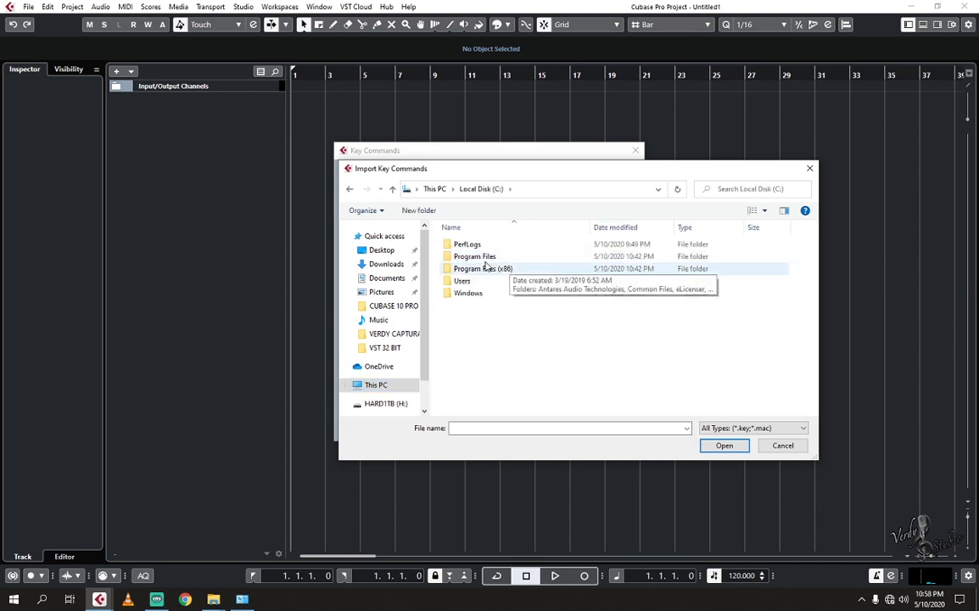
{"action": "double_click", "coordinate": [479, 257]}
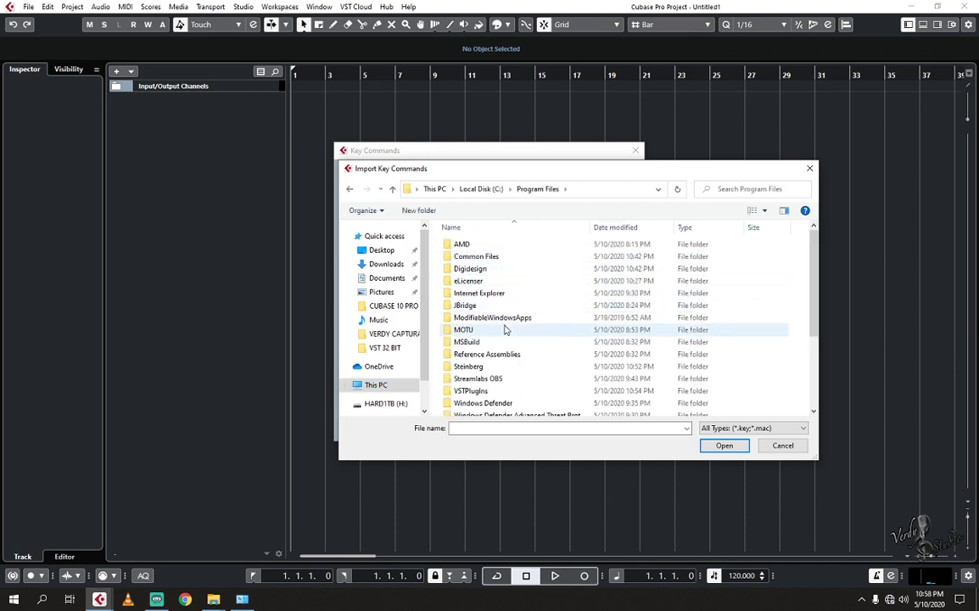
{"action": "double_click", "coordinate": [473, 366]}
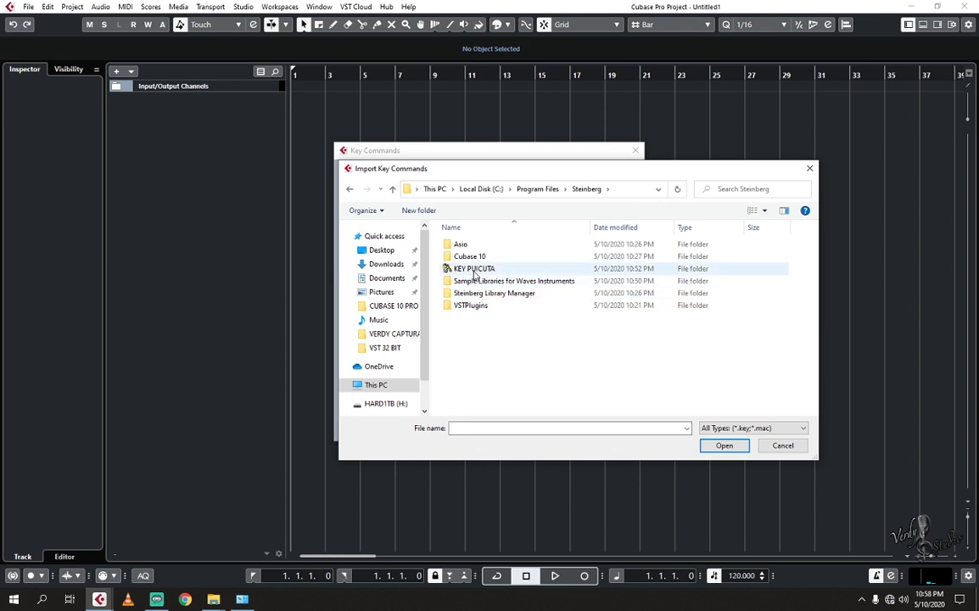
{"action": "left_click", "coordinate": [475, 270]}
{"action": "double_click", "coordinate": [475, 269]}
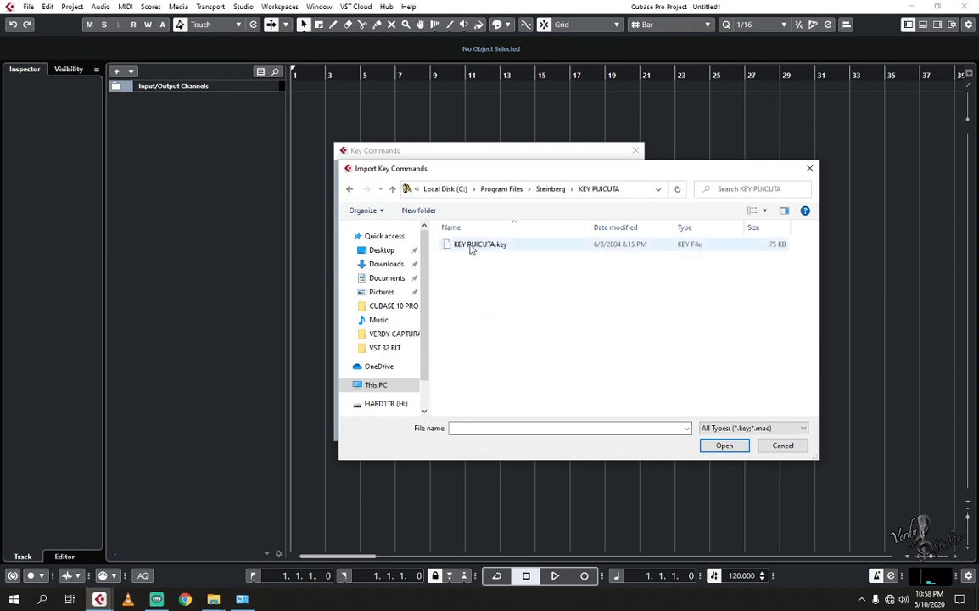
{"action": "left_click", "coordinate": [471, 246]}
{"action": "left_click", "coordinate": [719, 445]}
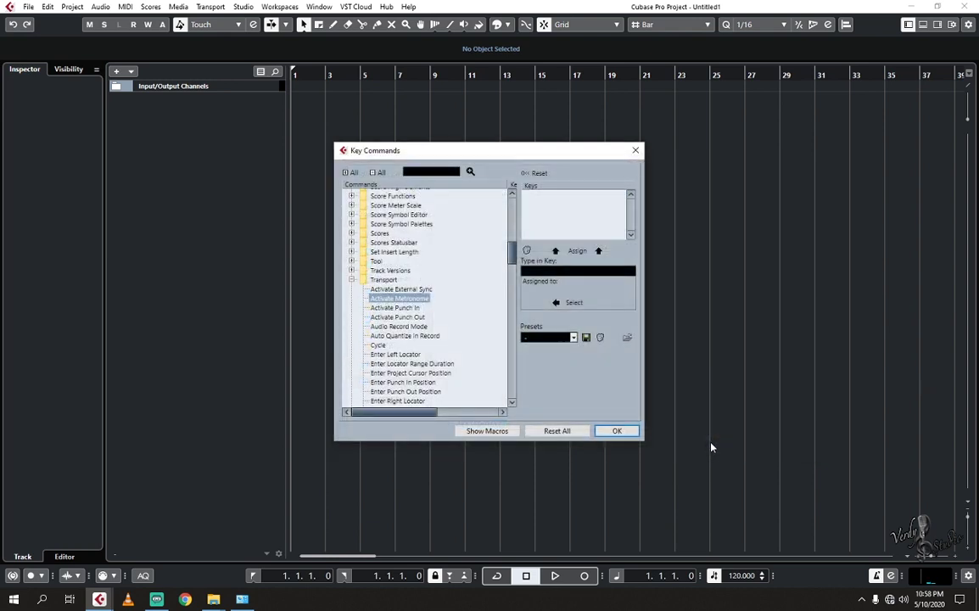
{"action": "left_click", "coordinate": [616, 431]}
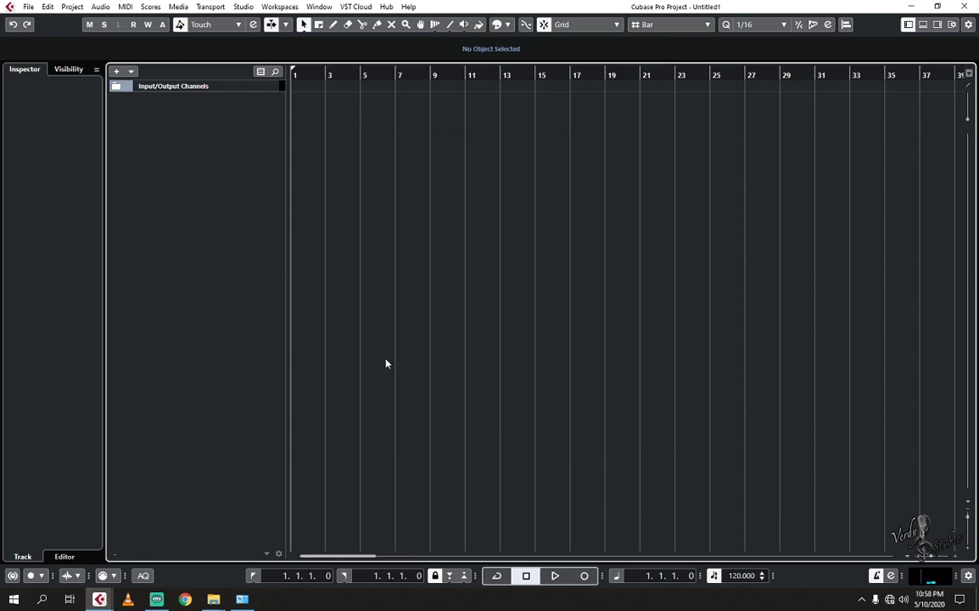
Step: Reopen the Key Commands settings, collapse the Transport category and search for the FIXED VELOCITY command
{"action": "left_click", "coordinate": [47, 7]}
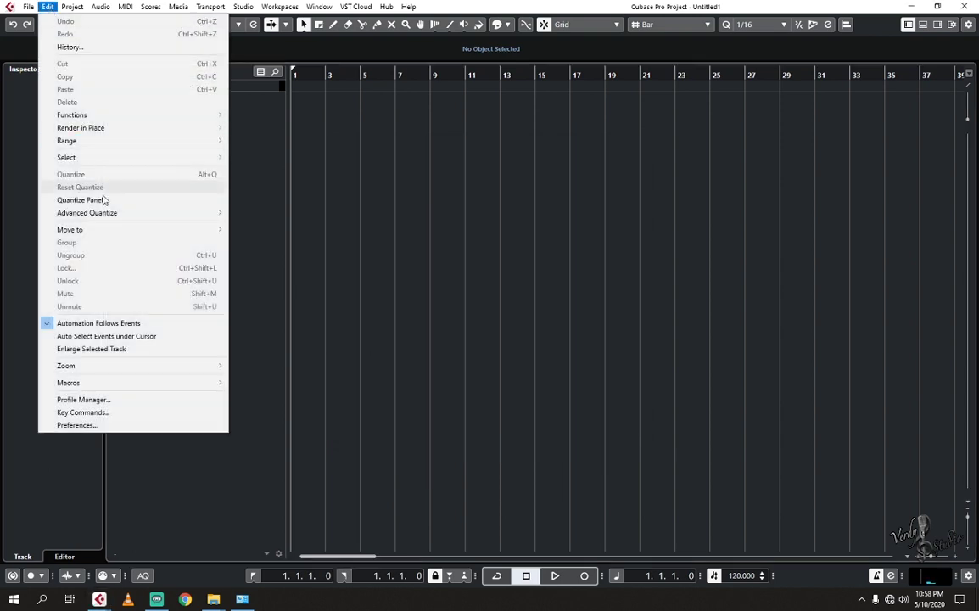
{"action": "left_click", "coordinate": [136, 412]}
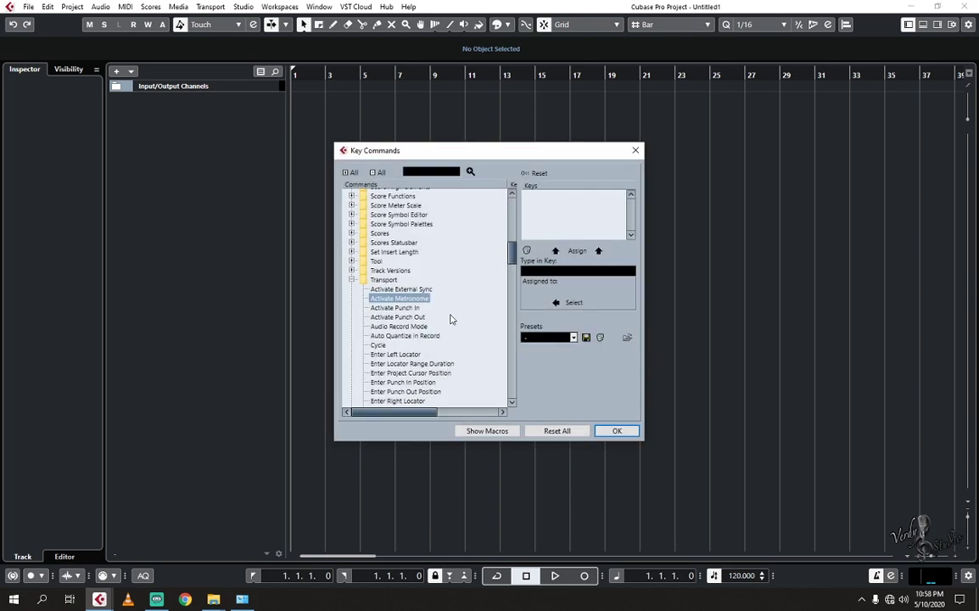
{"action": "left_click", "coordinate": [352, 281]}
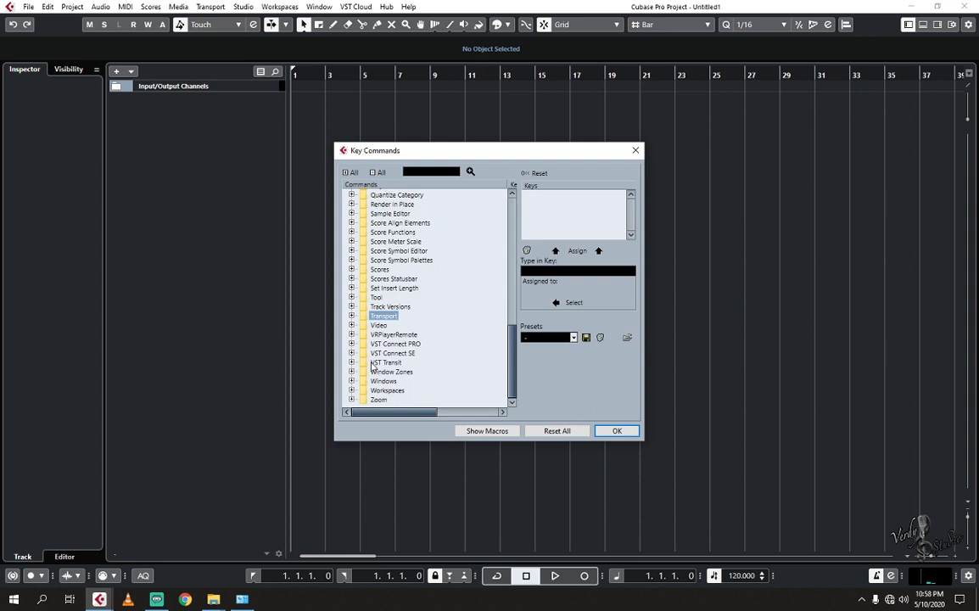
{"action": "left_click", "coordinate": [432, 171]}
{"action": "key", "text": "BackSpace"}
{"action": "key", "text": "BackSpace"}
{"action": "key", "text": "BackSpace"}
{"action": "key", "text": "Return"}
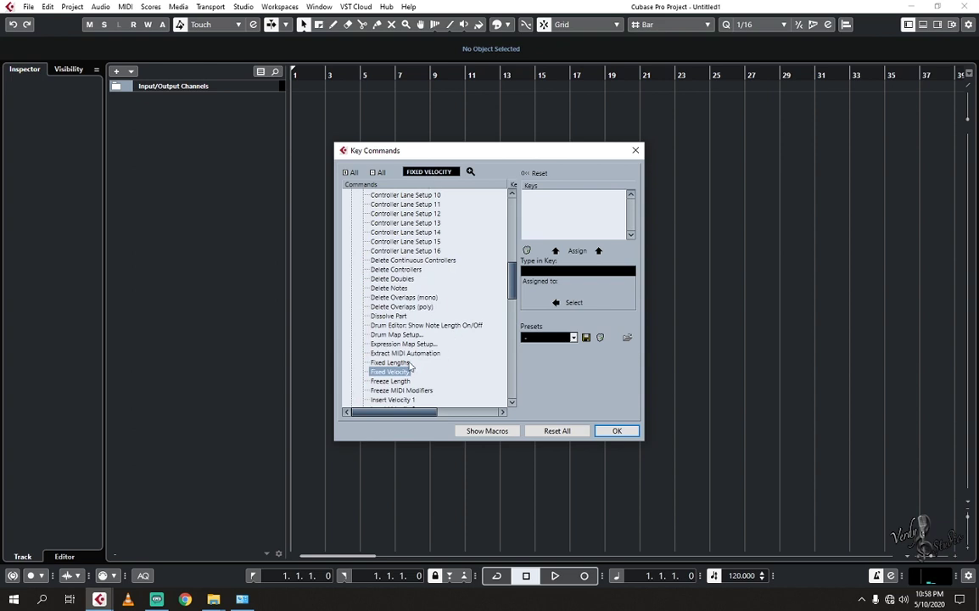
Step: Assign Num 5 to the MIDI command Fixed Velocity, reassigning it from To Marker 5
{"action": "left_click", "coordinate": [575, 272]}
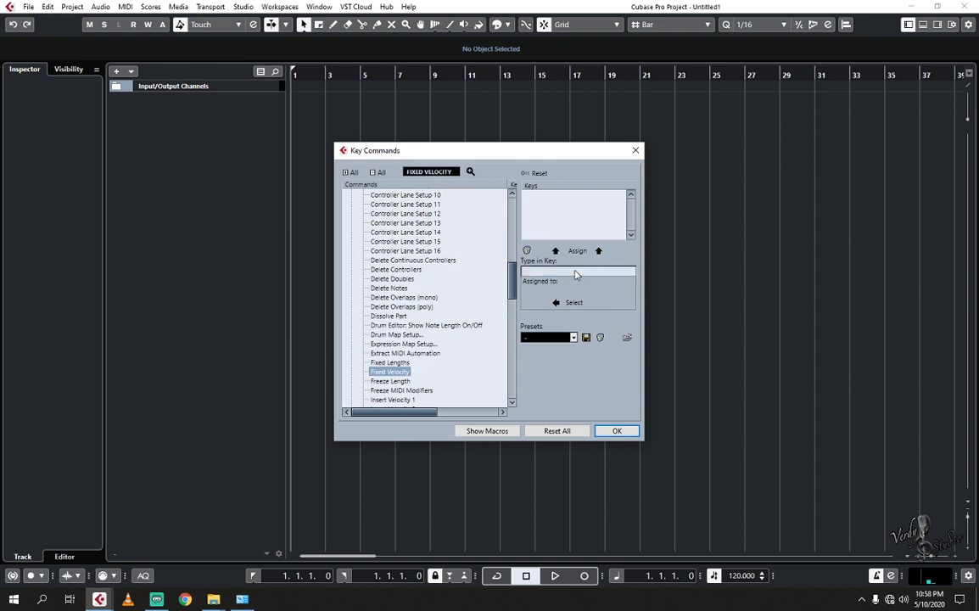
{"action": "key", "text": "KP_5"}
{"action": "left_click", "coordinate": [577, 250]}
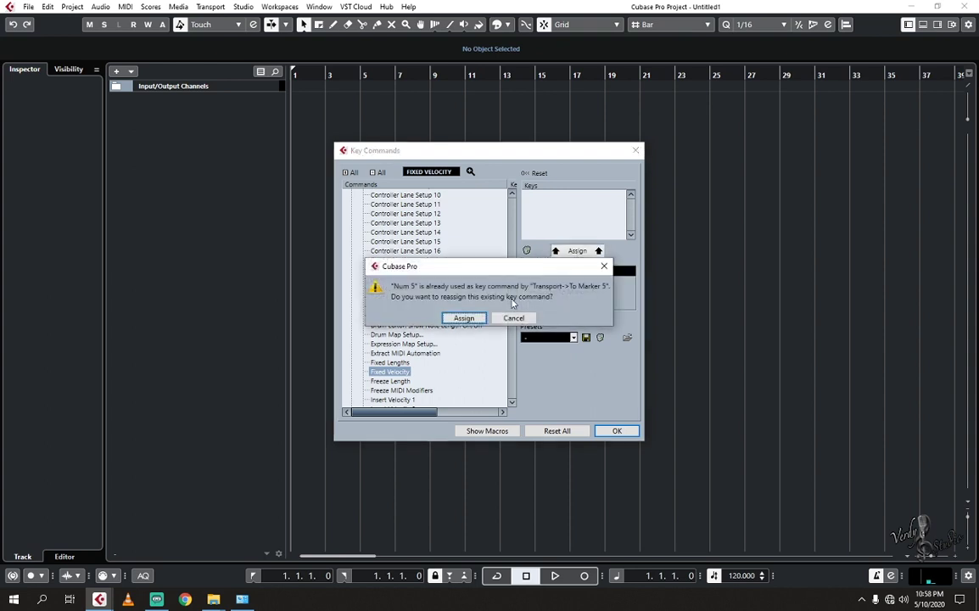
{"action": "left_click", "coordinate": [466, 318]}
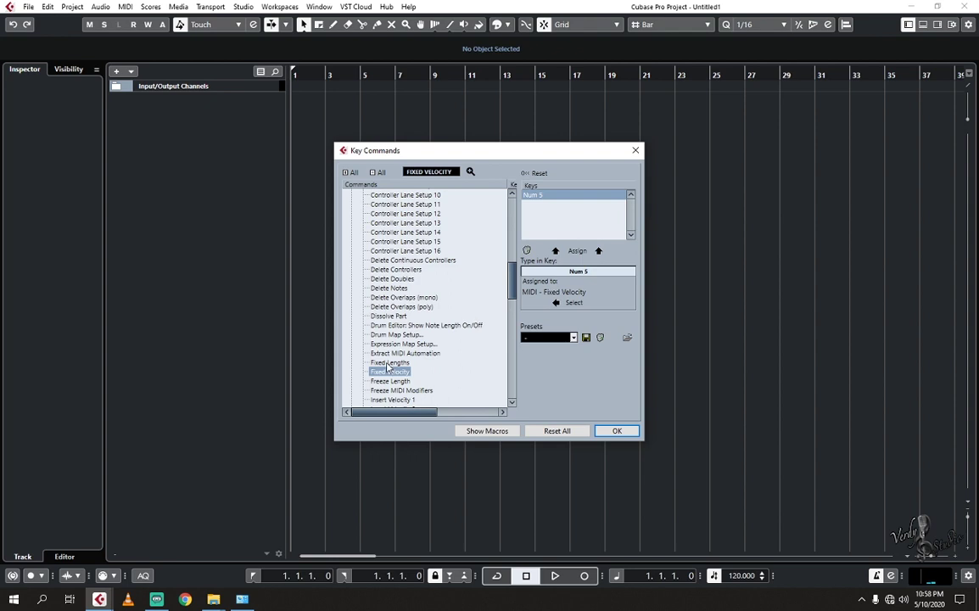
Step: Assign Num 8 to the MIDI command Fixed Lengths, confirming the reassignment
{"action": "left_click", "coordinate": [388, 363]}
{"action": "left_click", "coordinate": [581, 272]}
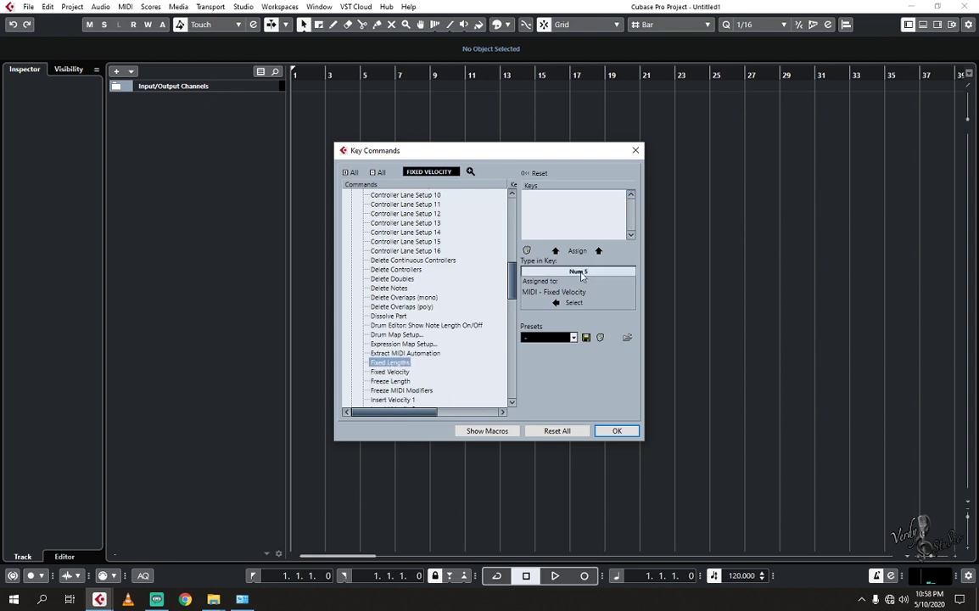
{"action": "key", "text": "KP_8"}
{"action": "left_click", "coordinate": [577, 250]}
{"action": "left_click", "coordinate": [486, 318]}
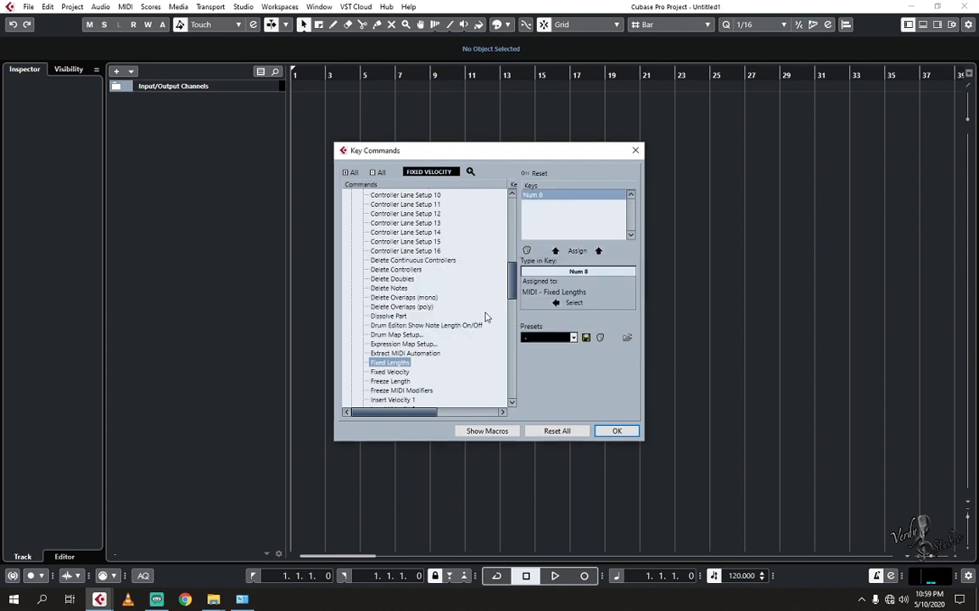
Step: Search the key commands for ZOOM, collapse the Mixer category and expand the Zoom category
{"action": "left_click", "coordinate": [454, 172]}
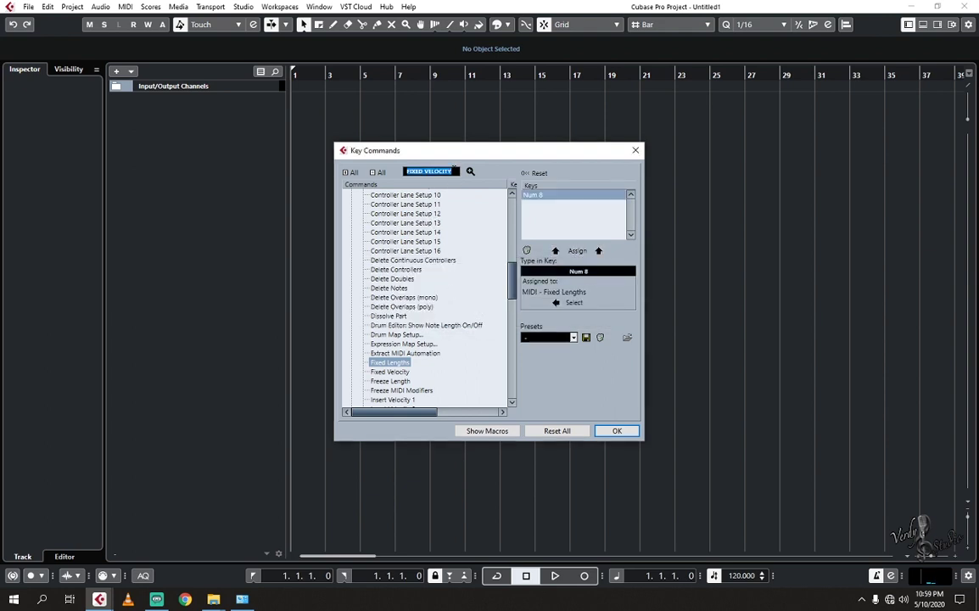
{"action": "type", "text": "z"}
{"action": "key", "text": "Return"}
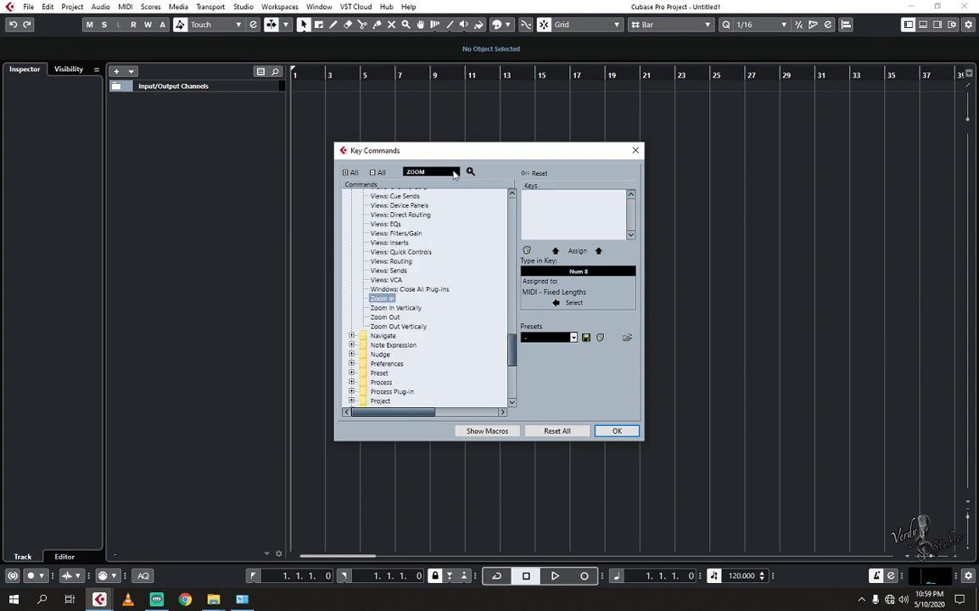
{"action": "scroll", "coordinate": [451, 306], "scroll_direction": "up", "scroll_amount": 8}
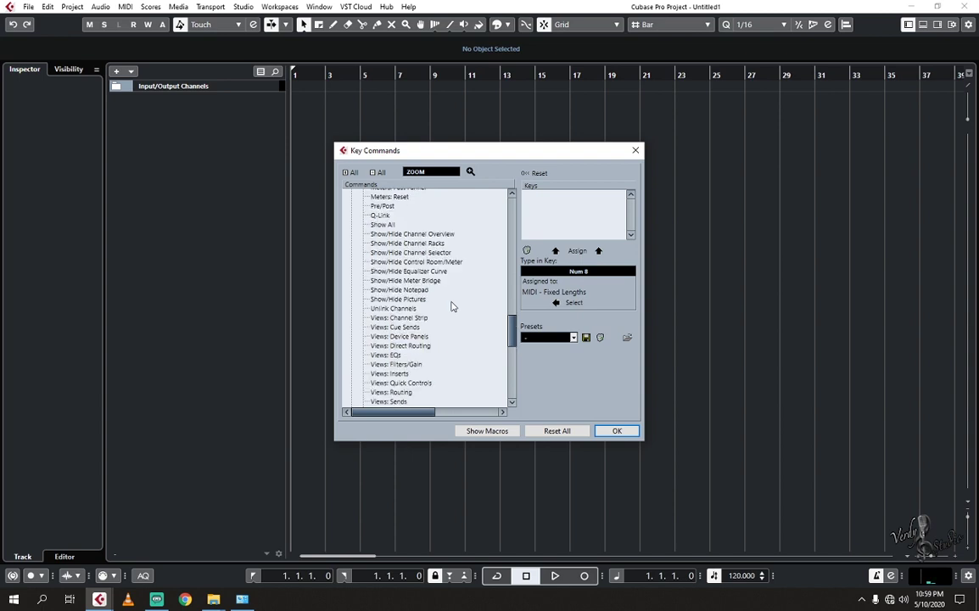
{"action": "scroll", "coordinate": [452, 306], "scroll_direction": "up", "scroll_amount": 6}
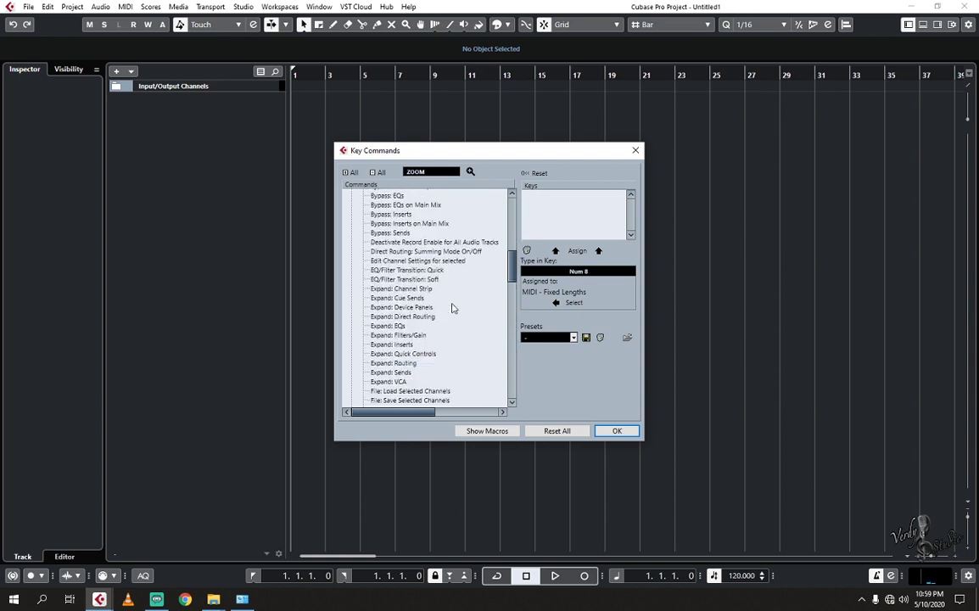
{"action": "scroll", "coordinate": [452, 308], "scroll_direction": "down", "scroll_amount": 10}
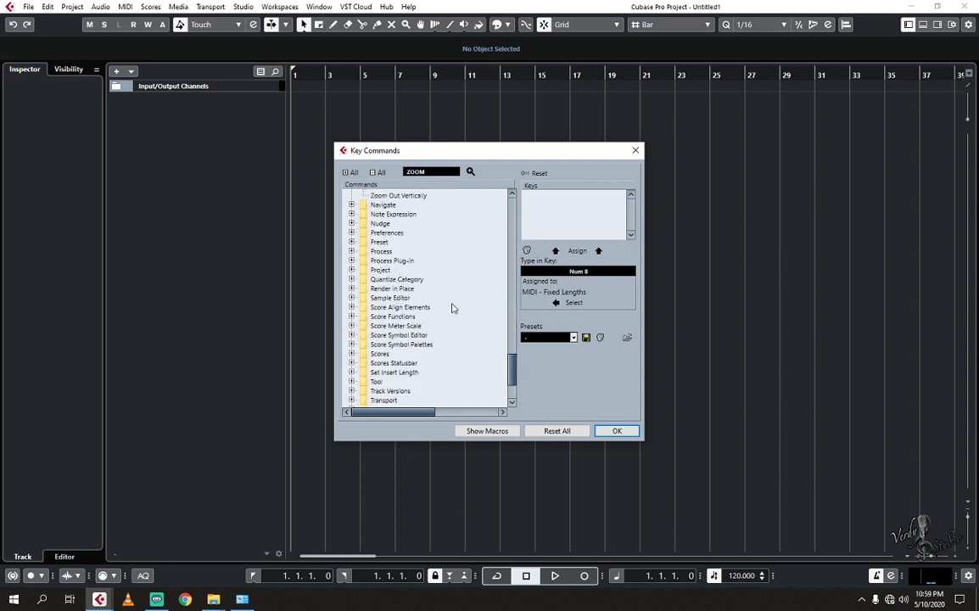
{"action": "scroll", "coordinate": [398, 284], "scroll_direction": "up", "scroll_amount": 15}
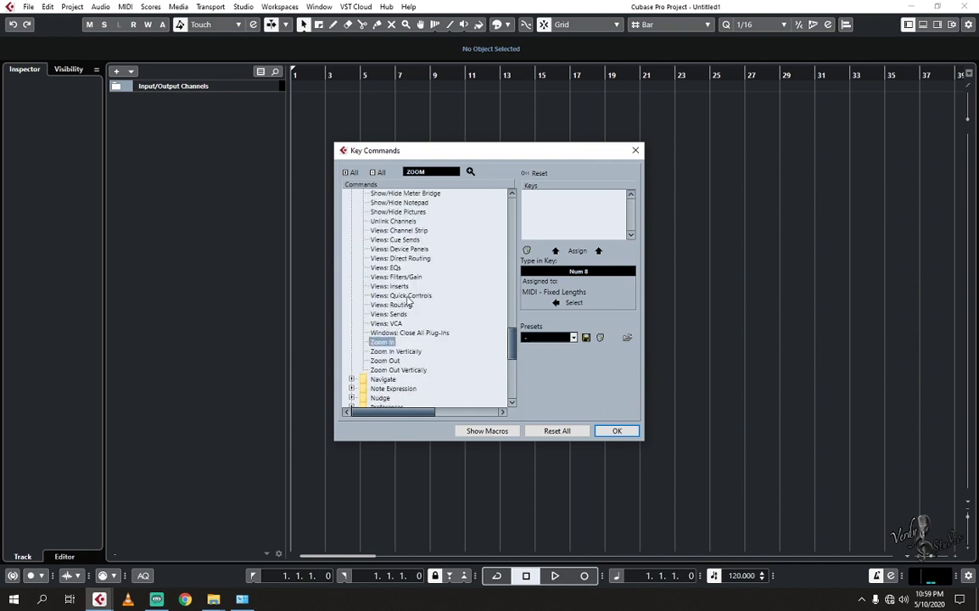
{"action": "scroll", "coordinate": [388, 289], "scroll_direction": "up", "scroll_amount": 5}
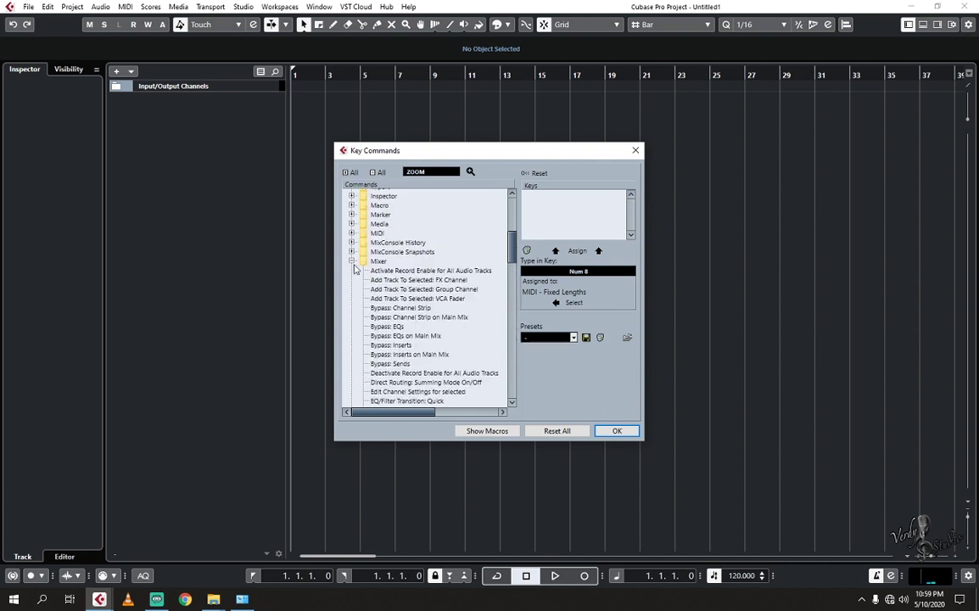
{"action": "left_click", "coordinate": [352, 262]}
{"action": "scroll", "coordinate": [364, 310], "scroll_direction": "down", "scroll_amount": 6}
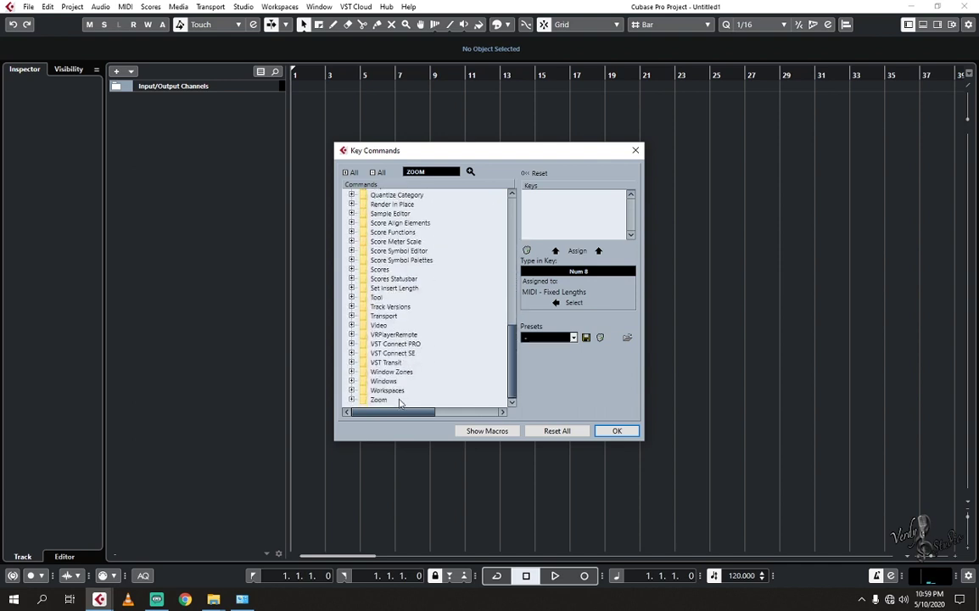
{"action": "left_click", "coordinate": [351, 399]}
{"action": "scroll", "coordinate": [452, 366], "scroll_direction": "down", "scroll_amount": 6}
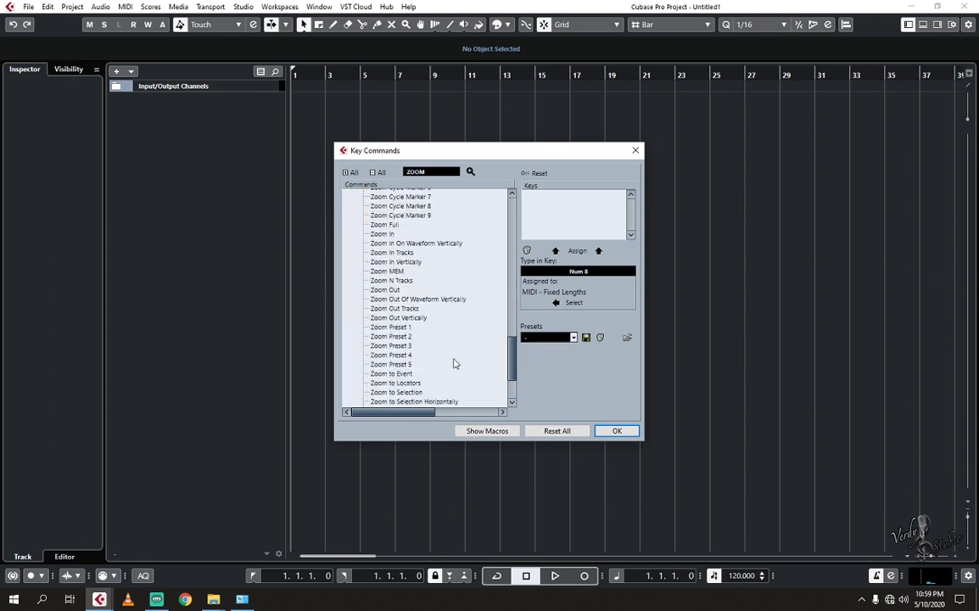
Step: Delete the existing shortcut of Zoom In Vertically in the Zoom category and assign Ctrl+Up to it
{"action": "left_click", "coordinate": [415, 321]}
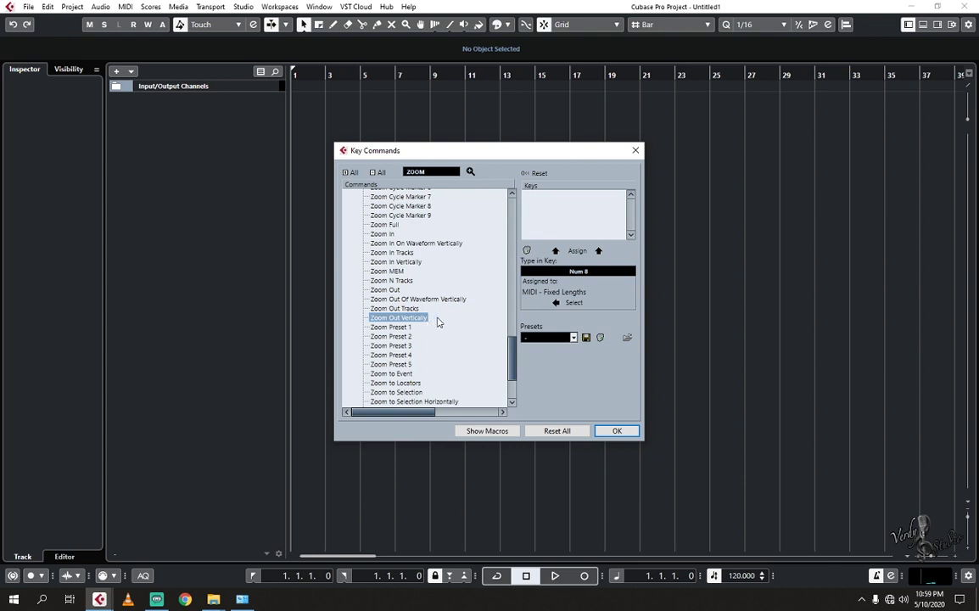
{"action": "left_click", "coordinate": [409, 262]}
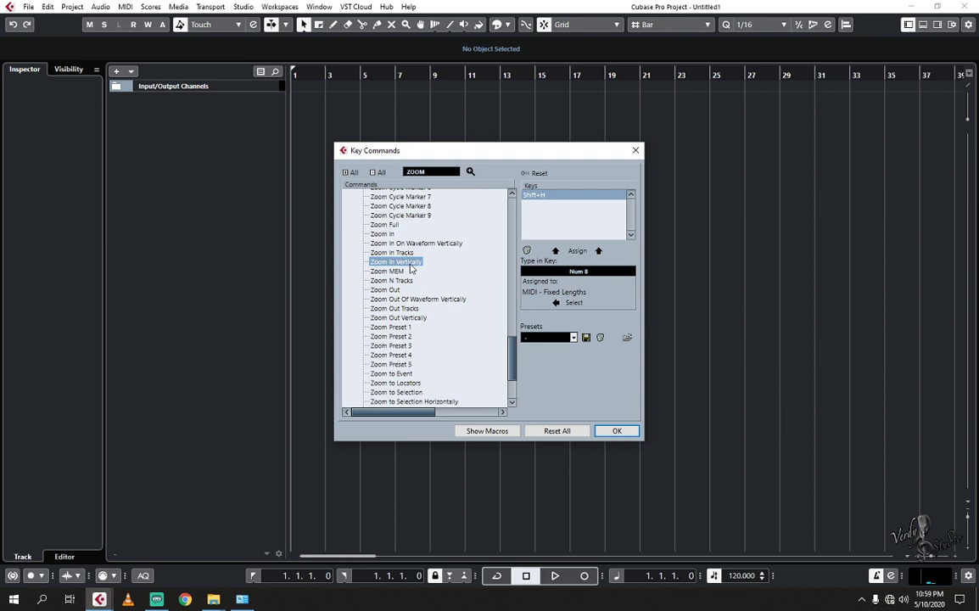
{"action": "left_click", "coordinate": [526, 251]}
{"action": "left_click", "coordinate": [465, 318]}
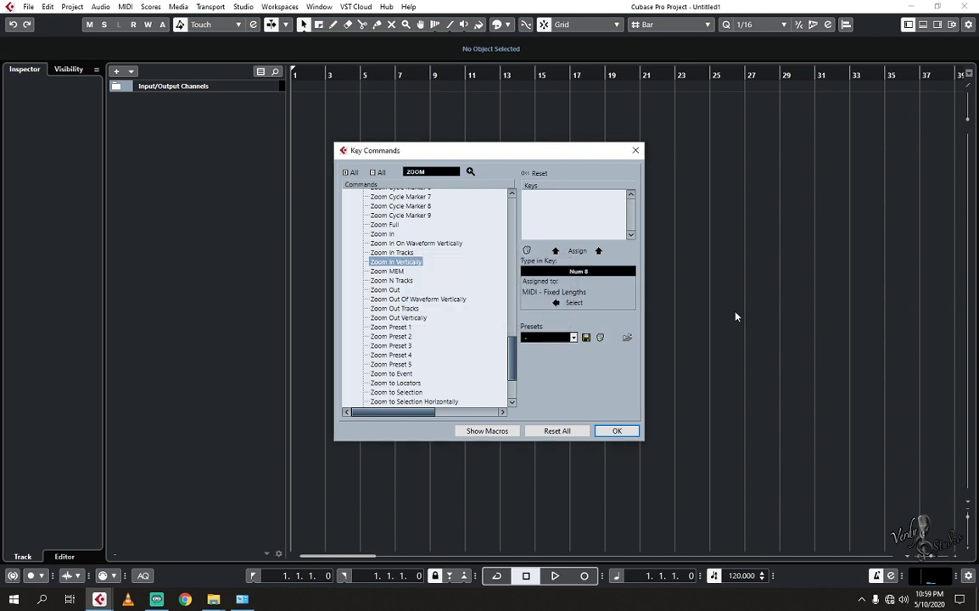
{"action": "left_click", "coordinate": [580, 273]}
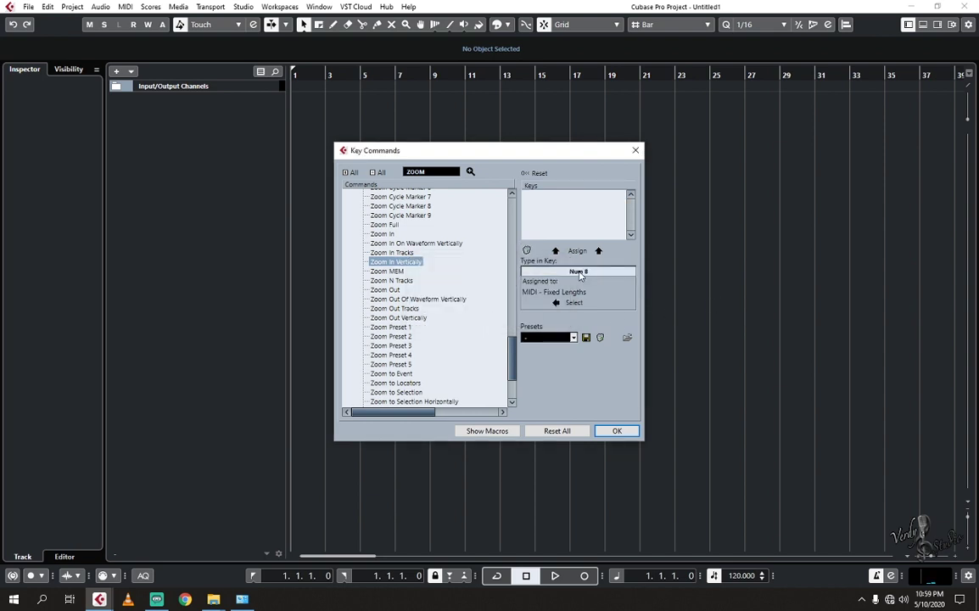
{"action": "key", "text": "ctrl+Up"}
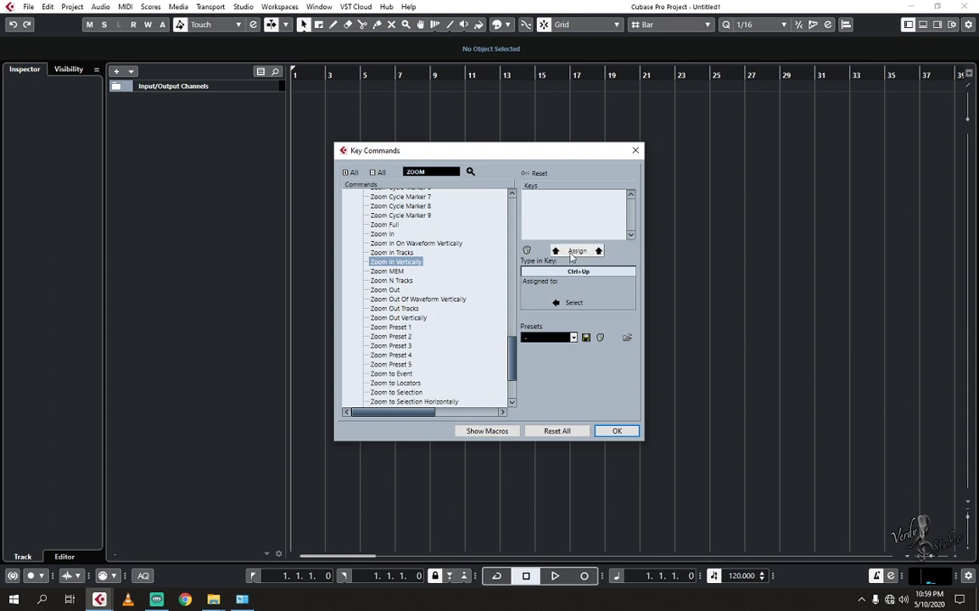
{"action": "left_click", "coordinate": [574, 251]}
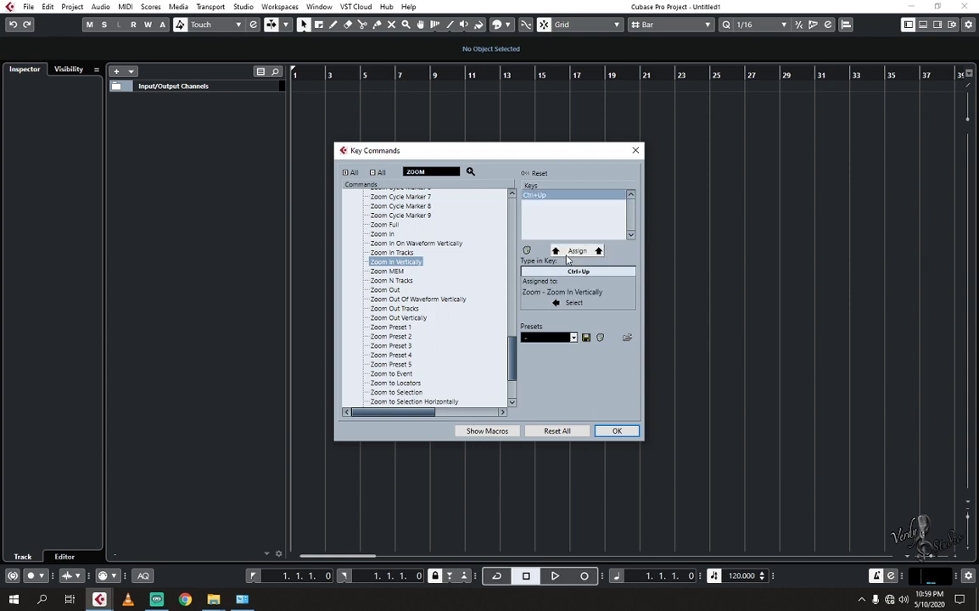
Step: Assign Ctrl+Down to Zoom Out Vertically and confirm the key command settings
{"action": "left_click", "coordinate": [394, 317]}
{"action": "left_click", "coordinate": [578, 272]}
{"action": "key", "text": "ctrl+Down"}
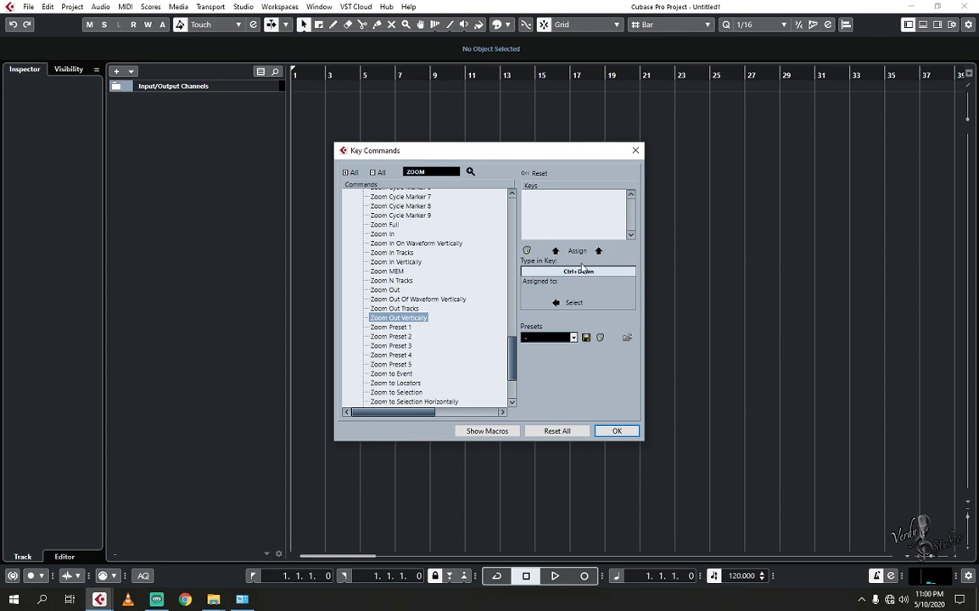
{"action": "left_click", "coordinate": [577, 251]}
{"action": "left_click", "coordinate": [615, 431]}
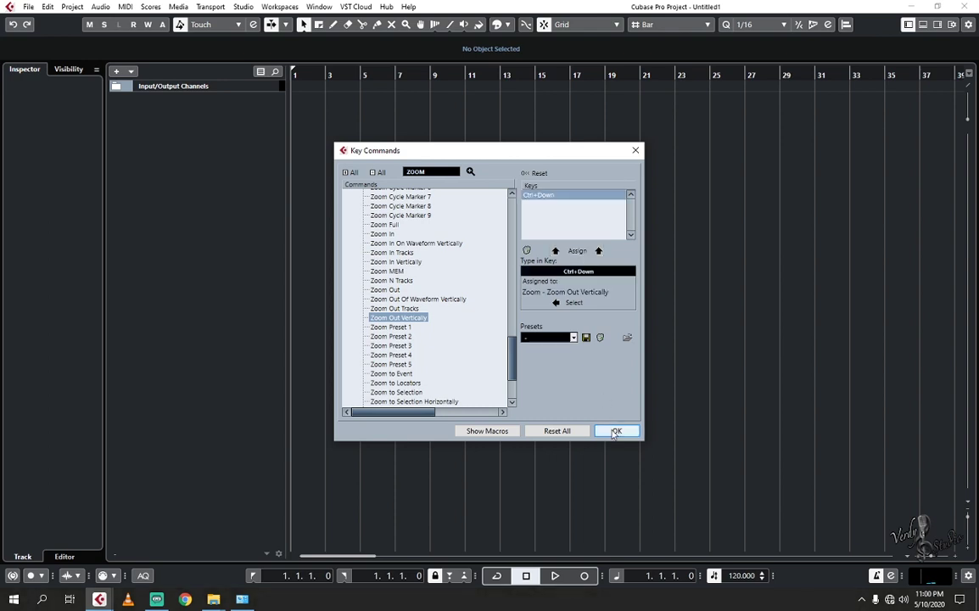
Step: Add one audio track to the empty project with the default settings
{"action": "right_click", "coordinate": [173, 77]}
{"action": "left_click", "coordinate": [174, 76]}
{"action": "right_click", "coordinate": [183, 146]}
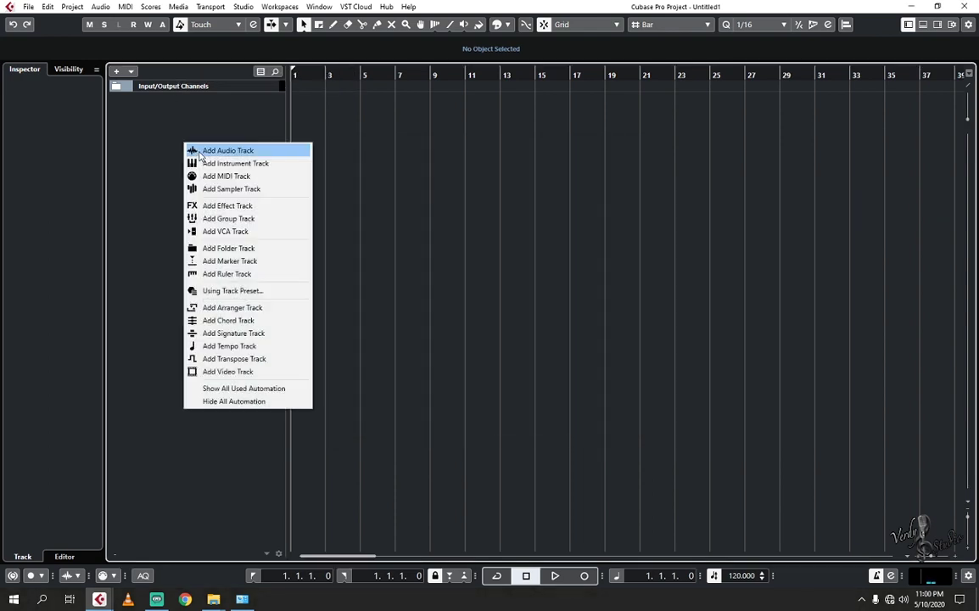
{"action": "left_click", "coordinate": [212, 148]}
{"action": "left_click", "coordinate": [520, 382]}
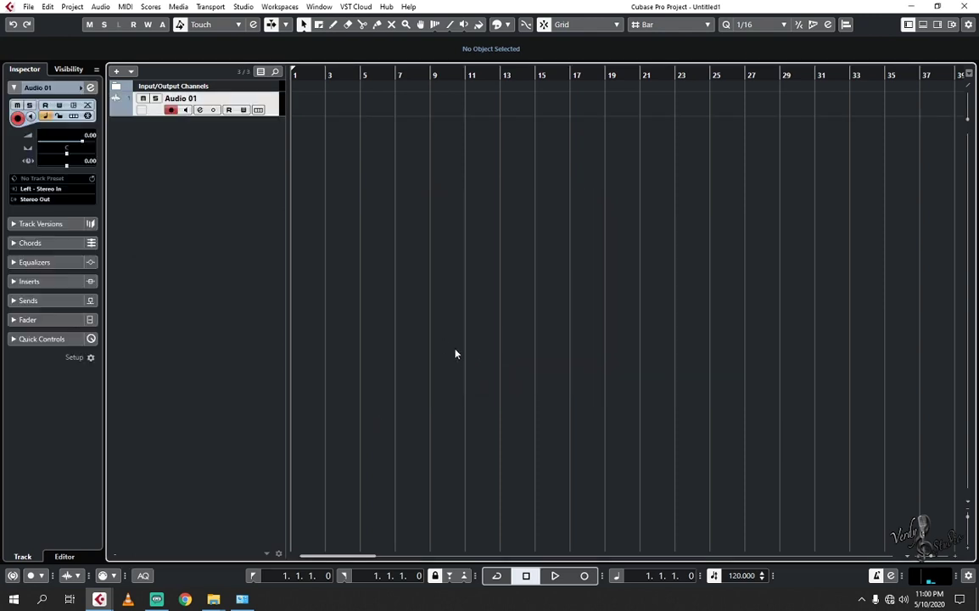
Step: Zoom the Audio 01 track vertically out and in several times to test the vertical zoom key commands
{"action": "key", "text": "shift+g"}
{"action": "key", "text": "shift+g"}
{"action": "key", "text": "shift+h"}
{"action": "key", "text": "shift+h"}
{"action": "key", "text": "shift+h"}
{"action": "key", "text": "shift+h"}
{"action": "key", "text": "shift+h"}
{"action": "key", "text": "shift+h"}
{"action": "key", "text": "shift+h"}
{"action": "key", "text": "shift+h"}
{"action": "key", "text": "shift+h"}
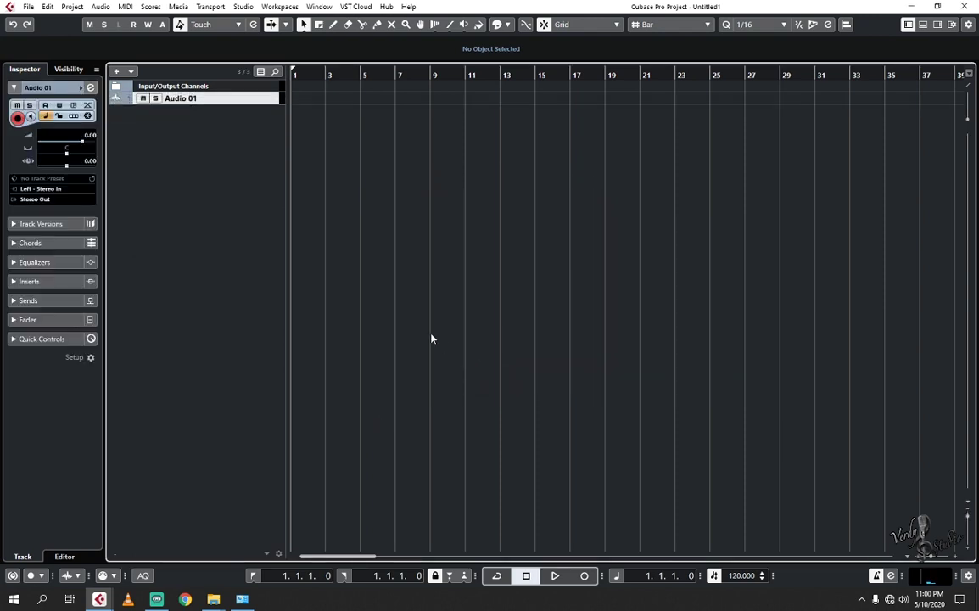
{"action": "key", "text": "shift+h"}
{"action": "key", "text": "shift+h"}
{"action": "key", "text": "shift+g"}
{"action": "key", "text": "shift+g"}
{"action": "key", "text": "shift+g"}
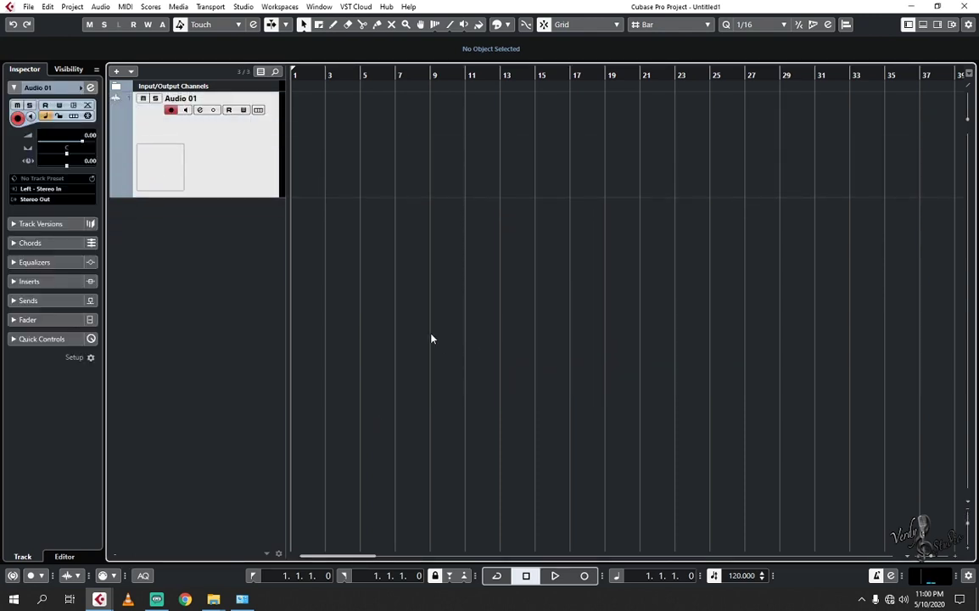
{"action": "key", "text": "shift+h"}
{"action": "key", "text": "shift+h"}
{"action": "key", "text": "shift+g"}
{"action": "key", "text": "shift+g"}
{"action": "key", "text": "shift+g"}
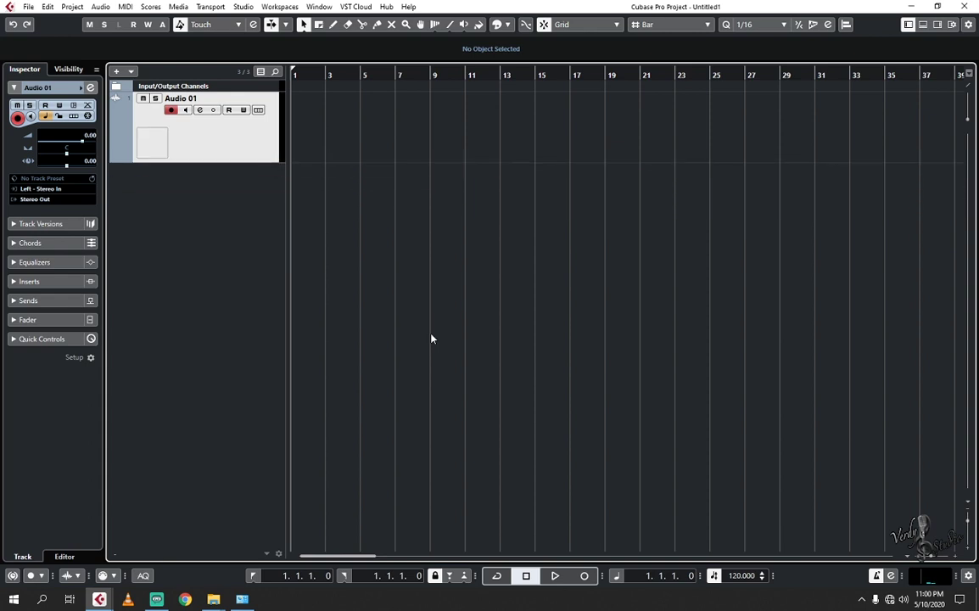
Step: Zoom the project timeline horizontally out and partly back in to test the horizontal zoom key commands
{"action": "key", "text": "g"}
{"action": "key", "text": "g"}
{"action": "key", "text": "g"}
{"action": "key", "text": "g"}
{"action": "key", "text": "g"}
{"action": "key", "text": "g"}
{"action": "key", "text": "g"}
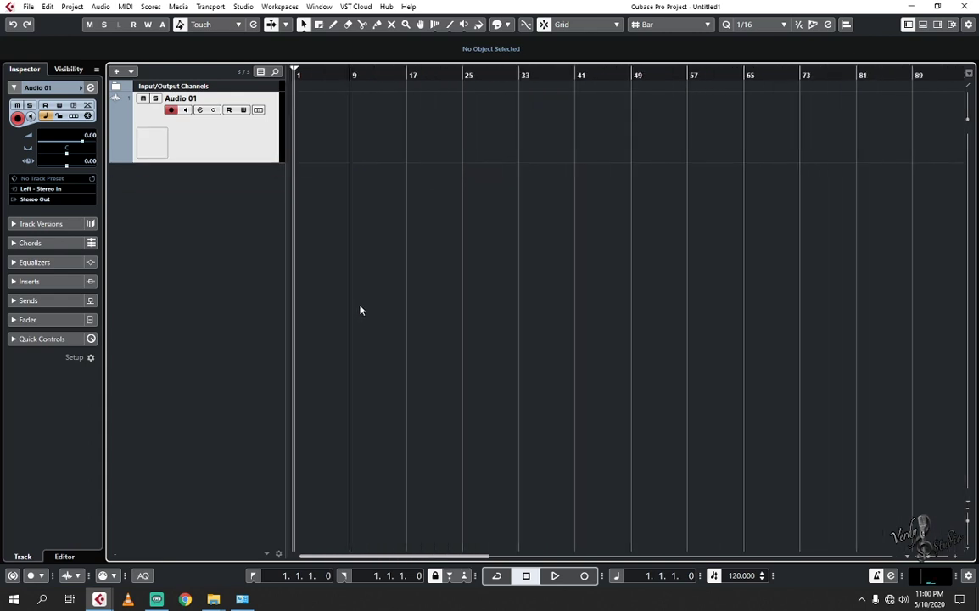
{"action": "key", "text": "h"}
{"action": "key", "text": "h"}
{"action": "key", "text": "h"}
{"action": "key", "text": "h"}
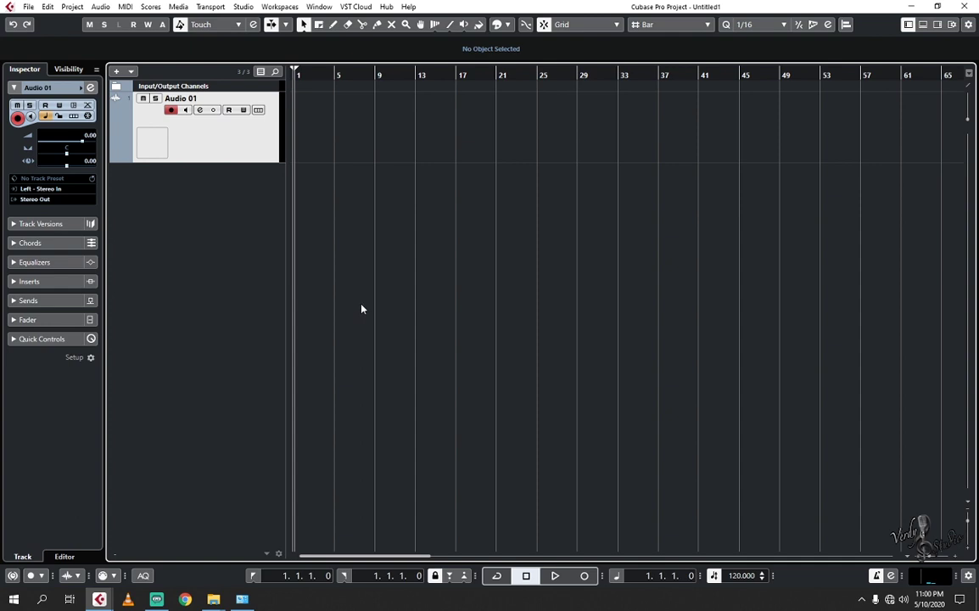
Step: Show the VST Instruments window, place it along the project's right edge and lengthen it down to the transport bar
{"action": "key", "text": "F11"}
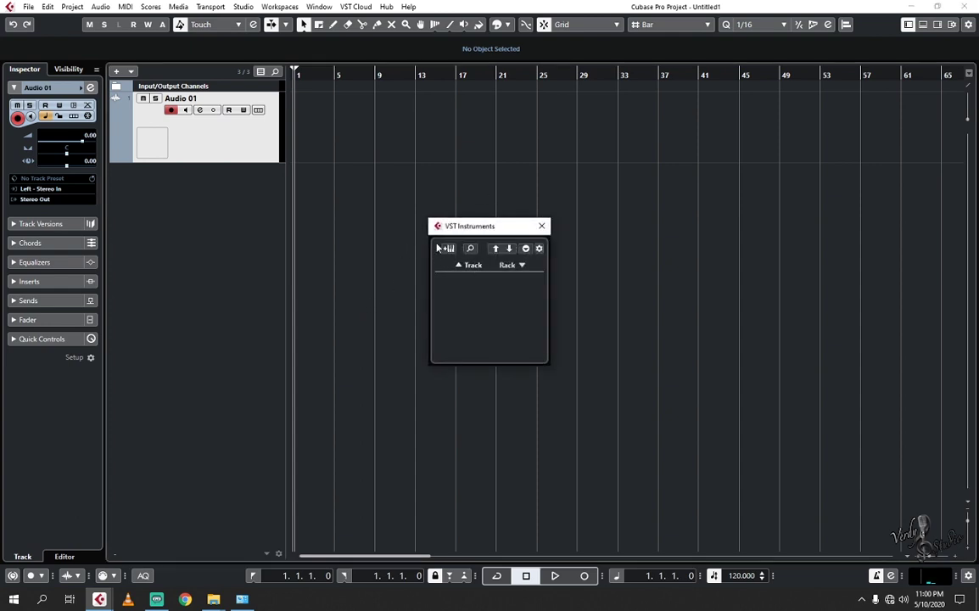
{"action": "right_click", "coordinate": [438, 248]}
{"action": "left_click", "coordinate": [467, 227]}
{"action": "left_click_drag", "start_coordinate": [494, 229], "coordinate": [922, 29]}
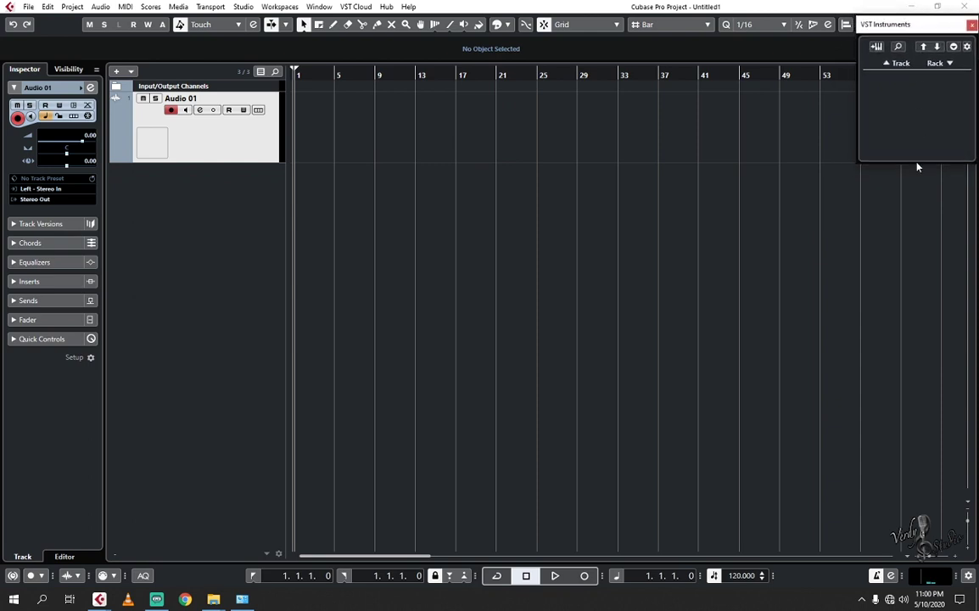
{"action": "left_click_drag", "start_coordinate": [916, 163], "coordinate": [869, 563]}
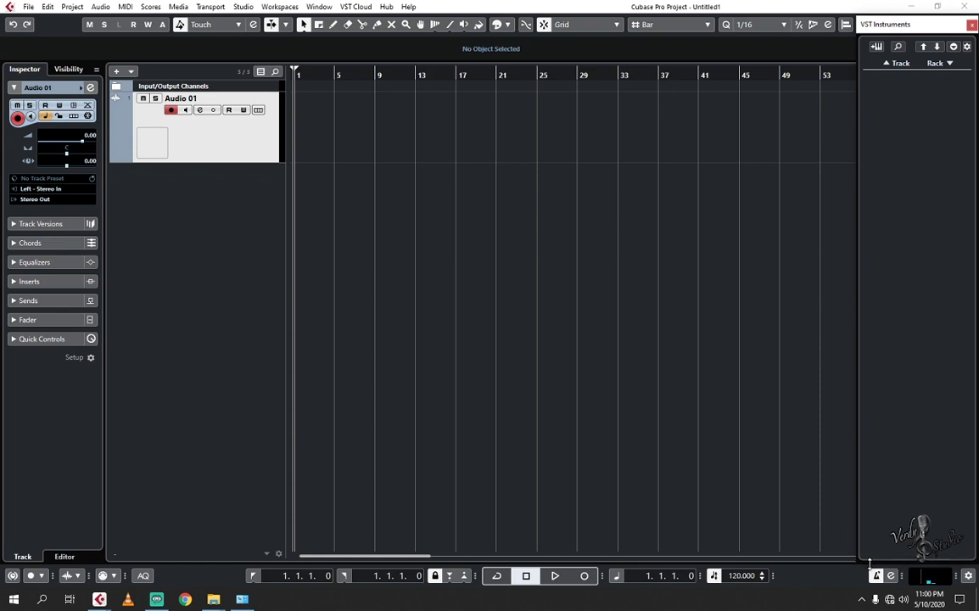
Step: Compare the VST Instruments window with the MixConsole's height, hide the console and extend the instruments window to the taskbar
{"action": "key", "text": "F3"}
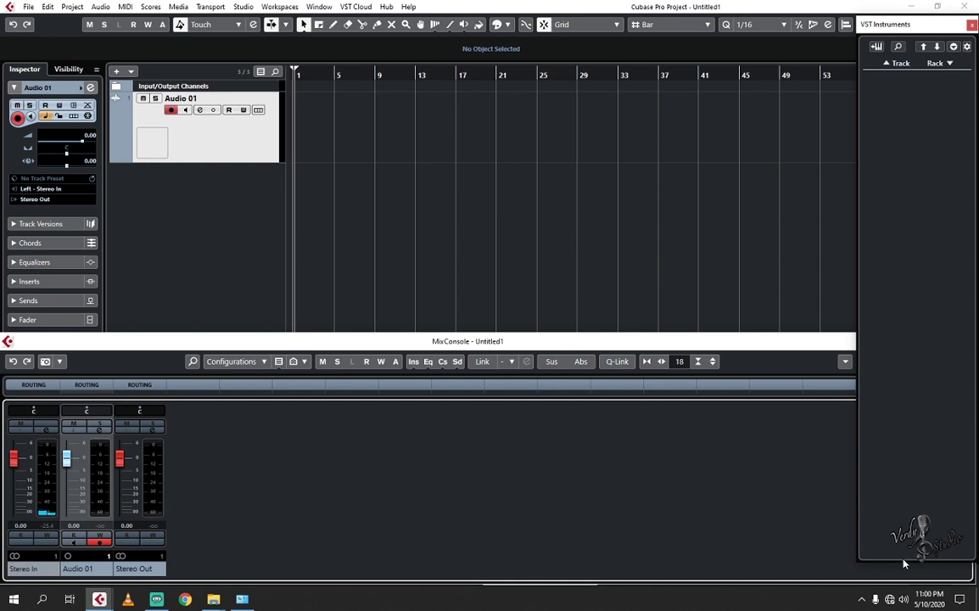
{"action": "key", "text": "F3"}
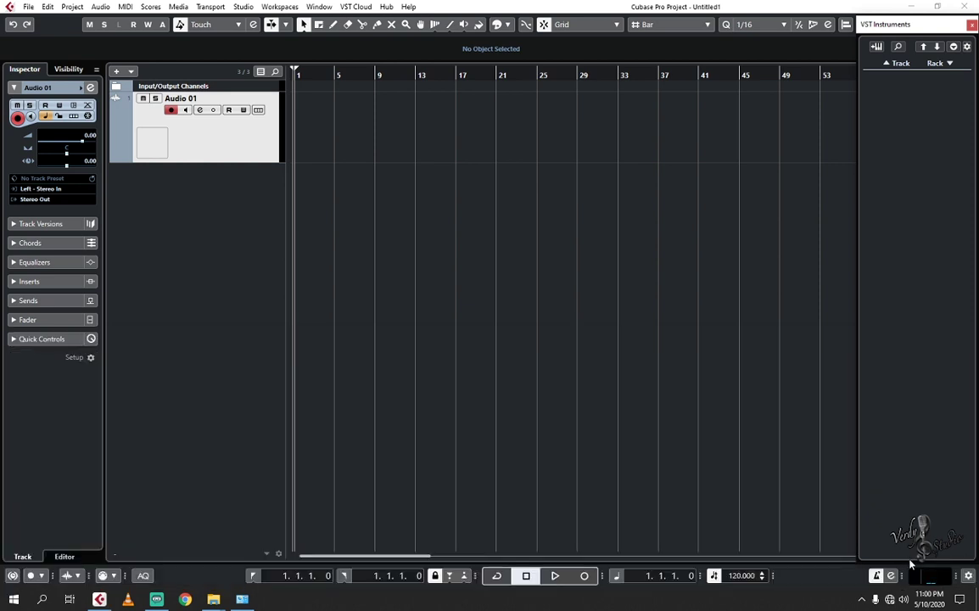
{"action": "left_click_drag", "start_coordinate": [912, 564], "coordinate": [913, 588]}
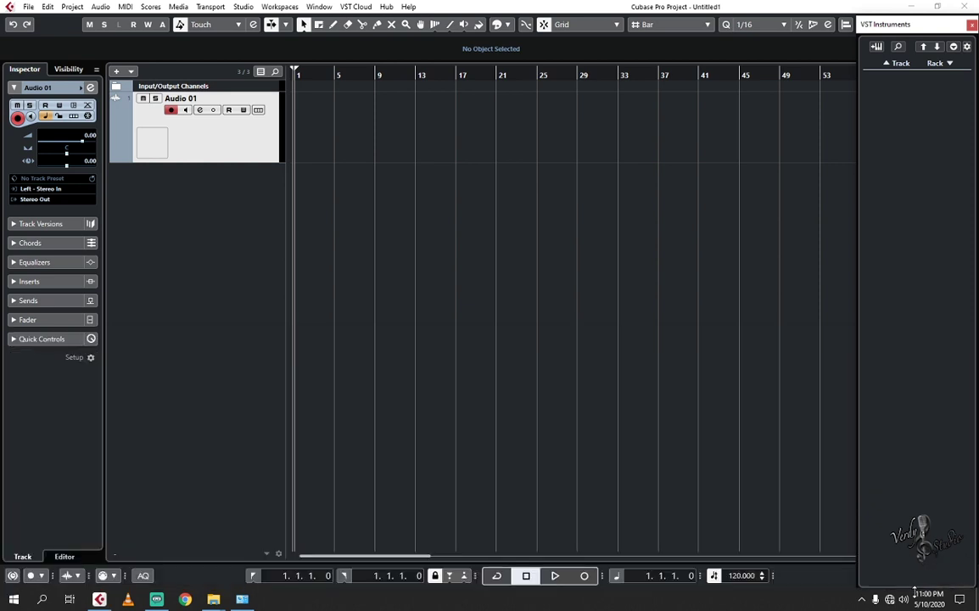
Step: Open the Stereo Out channel settings from the MixConsole, move the window above the console and close it
{"action": "key", "text": "F3"}
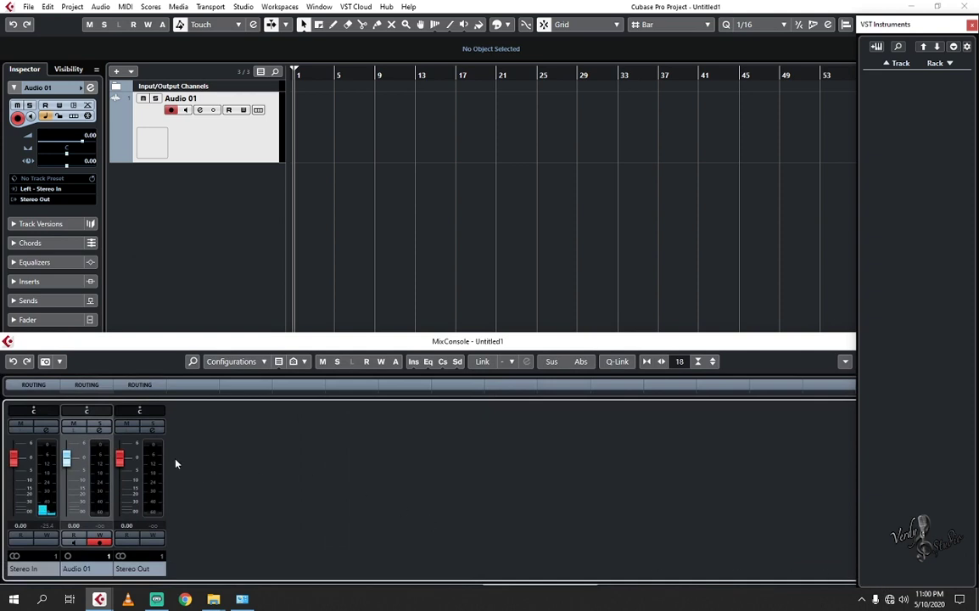
{"action": "left_click", "coordinate": [154, 431]}
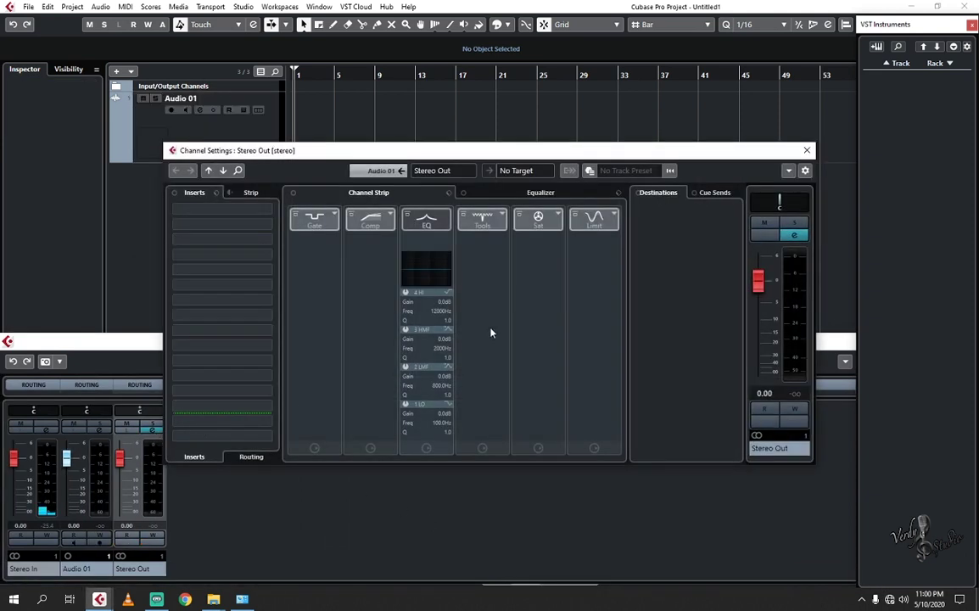
{"action": "right_click", "coordinate": [643, 157]}
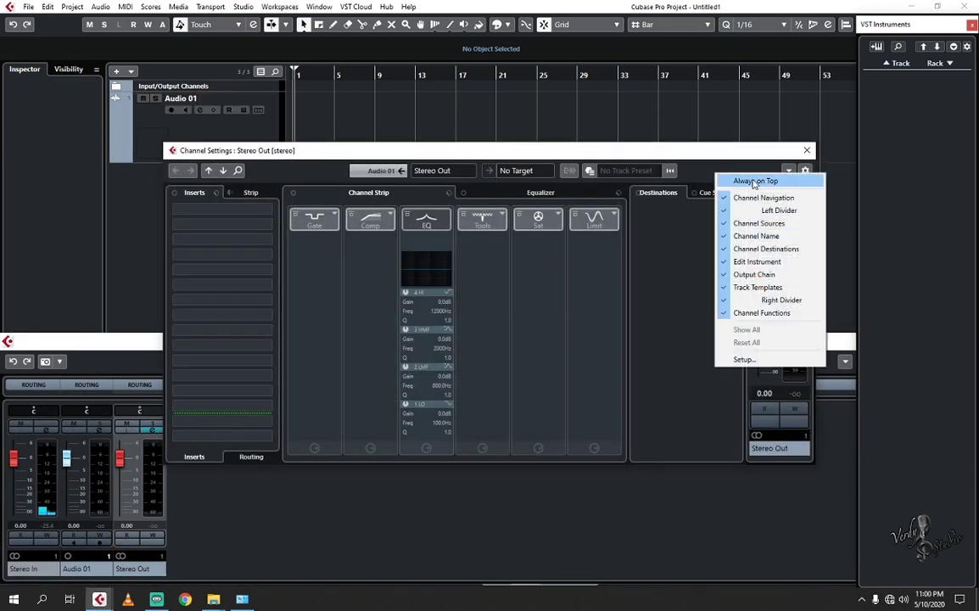
{"action": "left_click", "coordinate": [689, 168]}
{"action": "left_click_drag", "start_coordinate": [684, 156], "coordinate": [723, 34]}
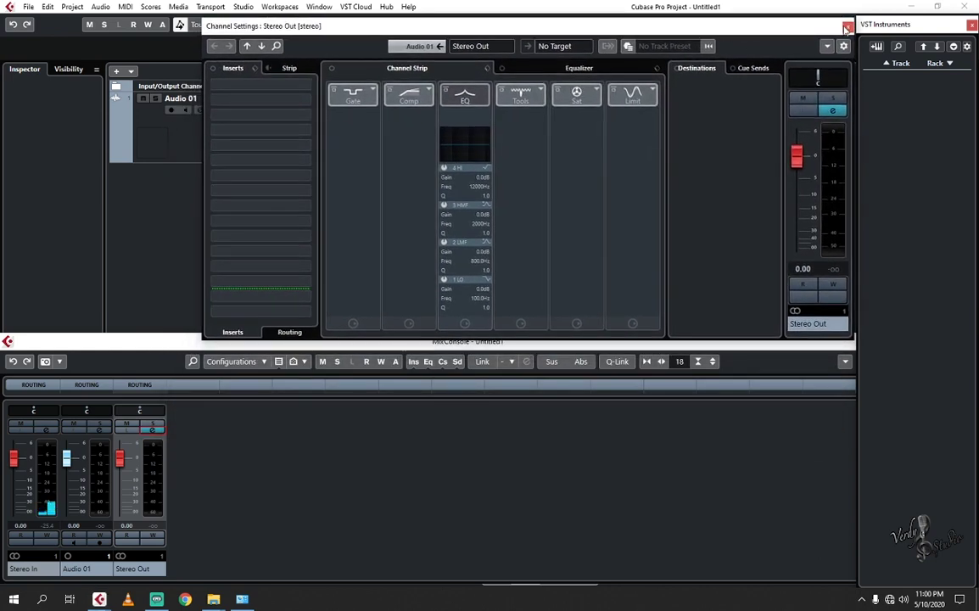
{"action": "left_click", "coordinate": [847, 27]}
Step: Add one track instrument from the VST Instruments window, using the Waves Bass Slapper Stereo routed to Stereo Out
{"action": "right_click", "coordinate": [865, 196]}
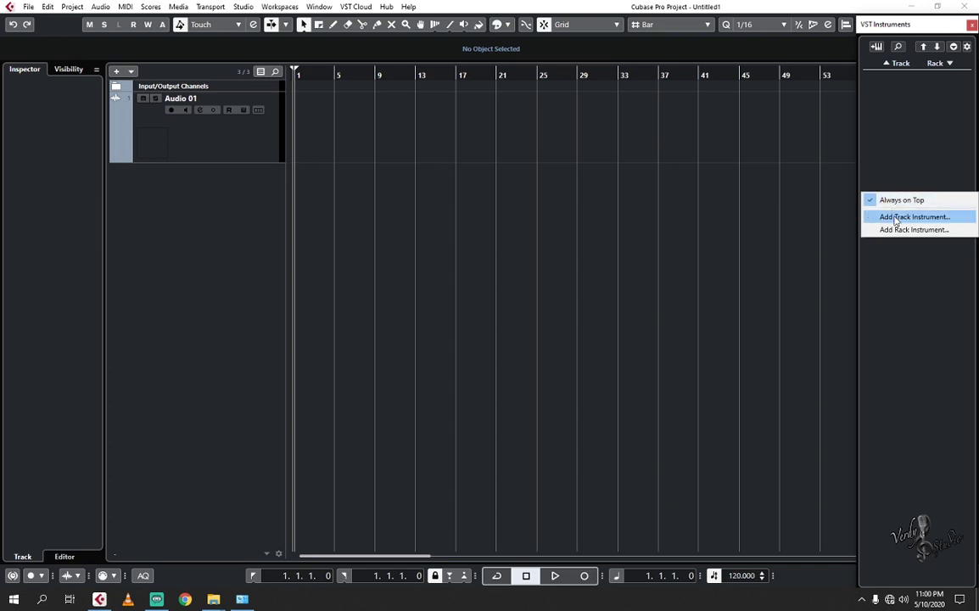
{"action": "left_click", "coordinate": [894, 218]}
{"action": "left_click", "coordinate": [554, 281]}
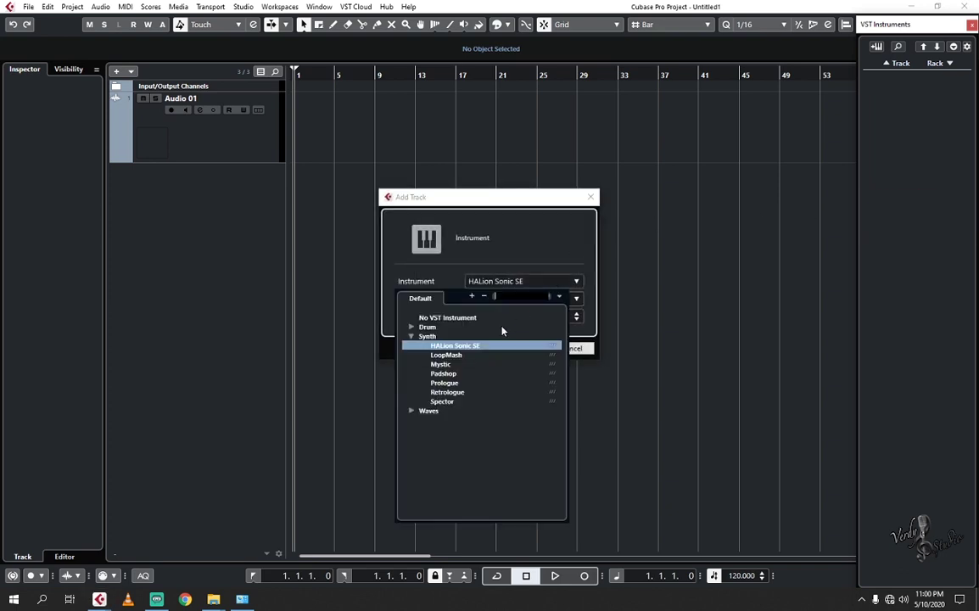
{"action": "left_click", "coordinate": [410, 337]}
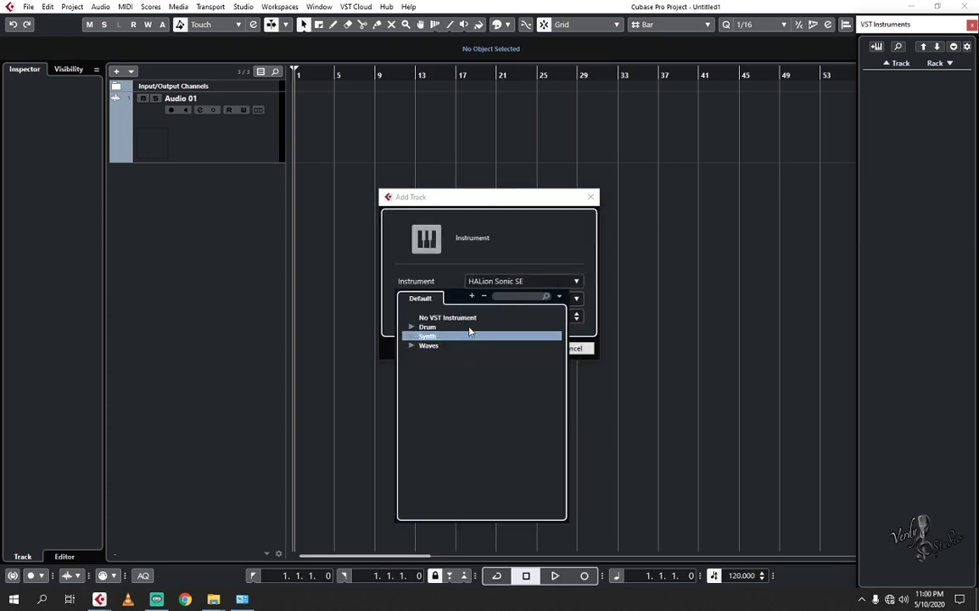
{"action": "left_click", "coordinate": [411, 346]}
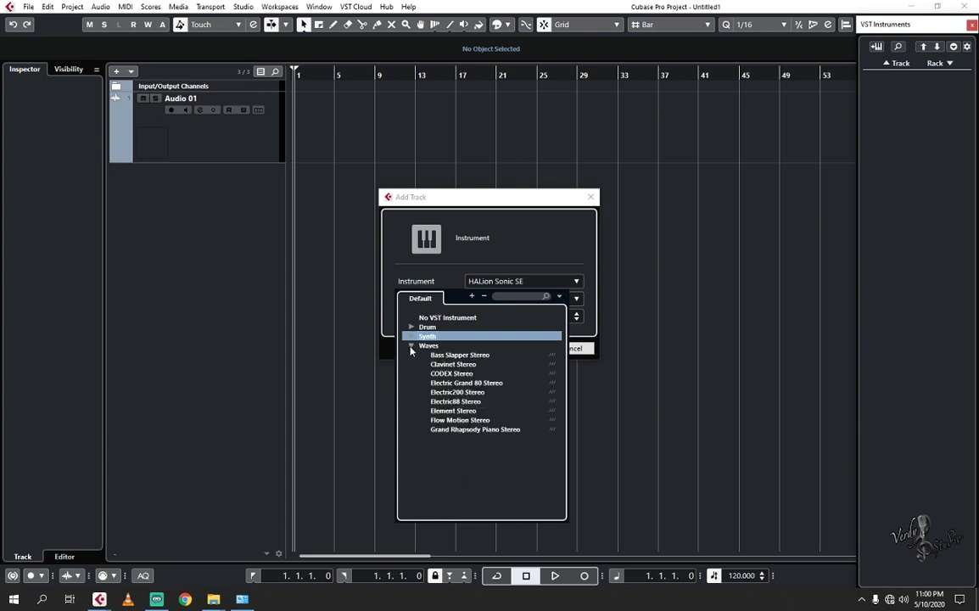
{"action": "left_click", "coordinate": [474, 356]}
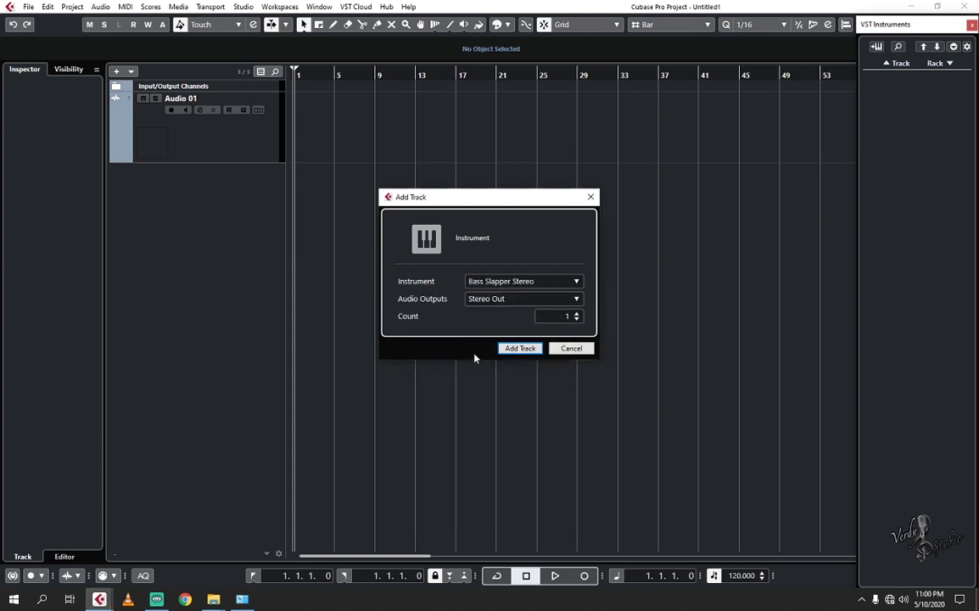
{"action": "left_click", "coordinate": [517, 349]}
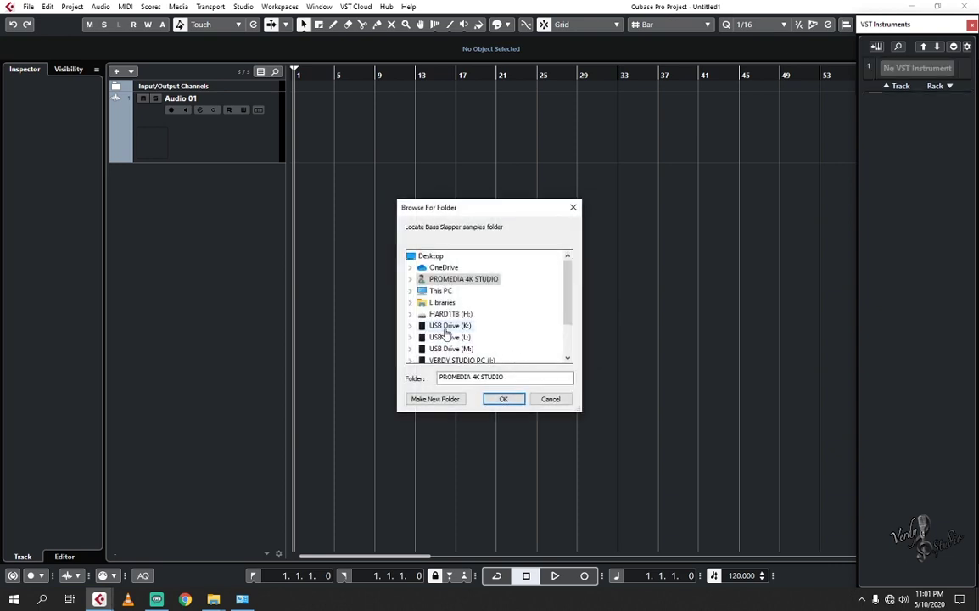
Step: Set Bass Slapper's samples folder to Bass Slapper HD under C:\Program Files\Steinberg\Sample Libraries for Waves Instruments, and close the plug-in window
{"action": "left_click", "coordinate": [439, 291]}
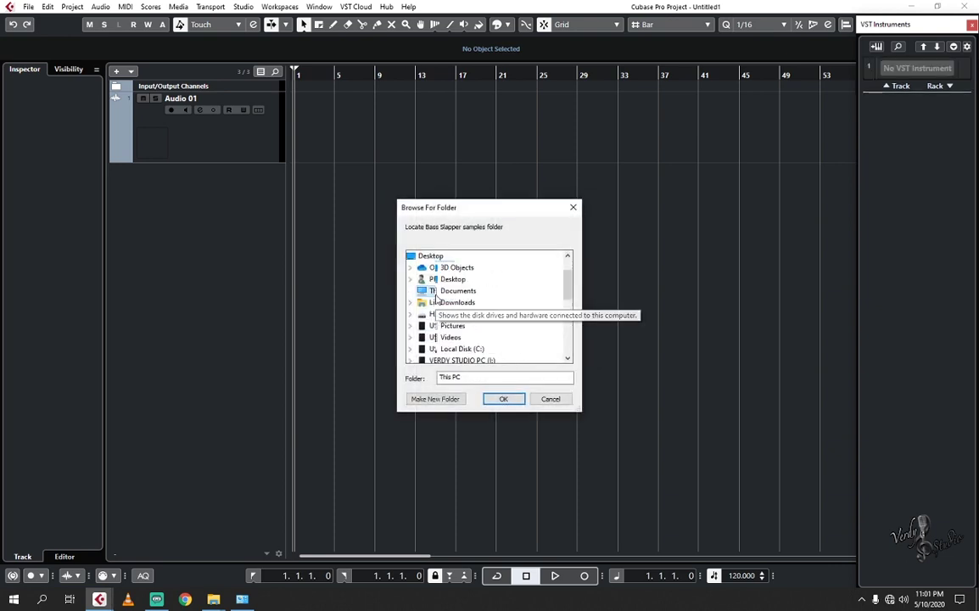
{"action": "double_click", "coordinate": [466, 349]}
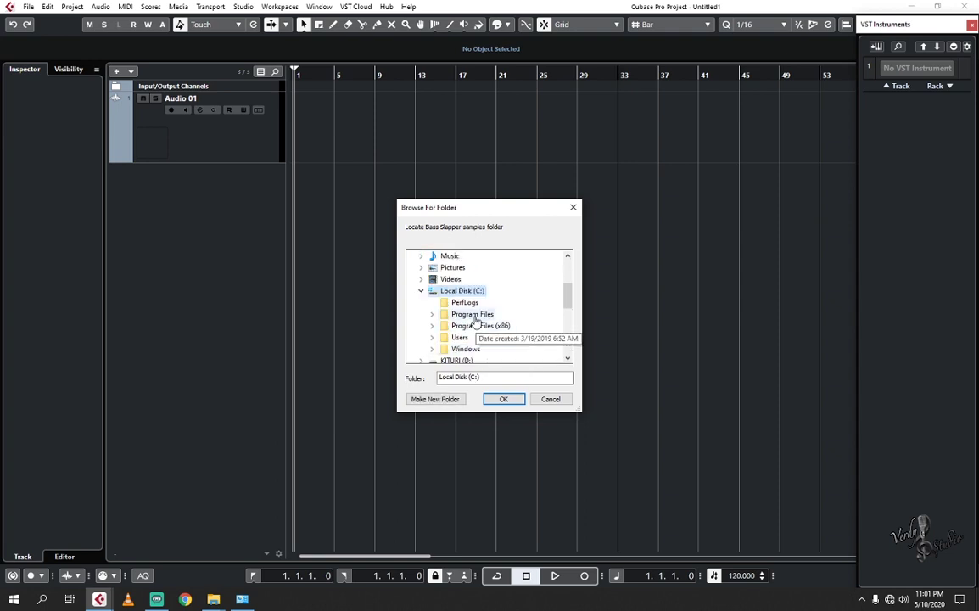
{"action": "double_click", "coordinate": [471, 312]}
{"action": "scroll", "coordinate": [500, 329], "scroll_direction": "down", "scroll_amount": 4}
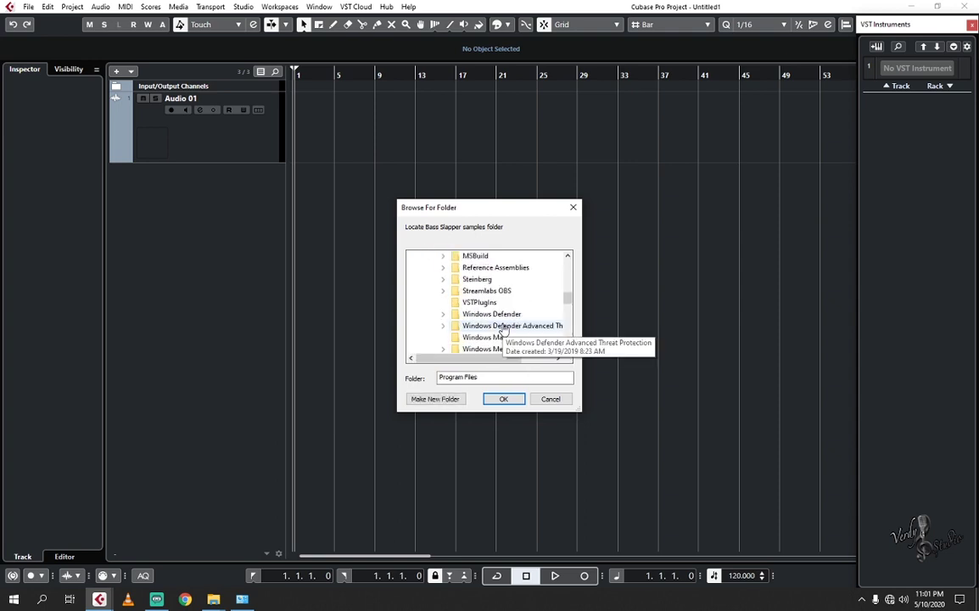
{"action": "double_click", "coordinate": [479, 279]}
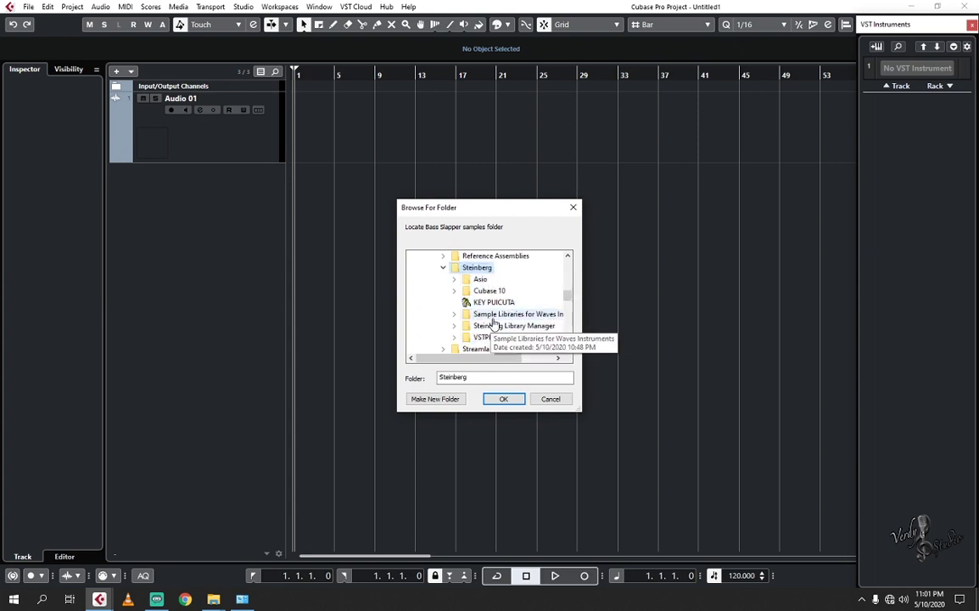
{"action": "double_click", "coordinate": [492, 316]}
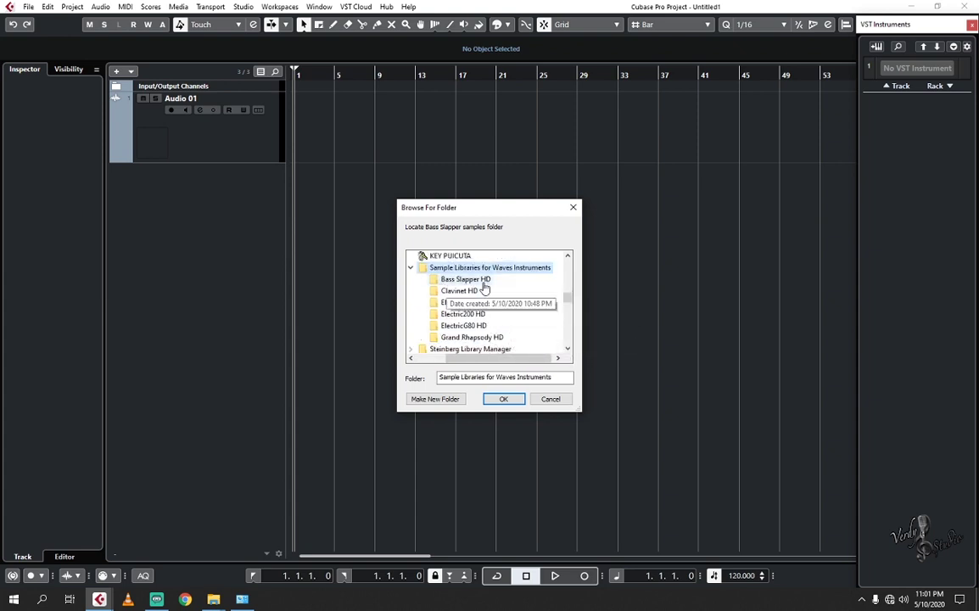
{"action": "left_click", "coordinate": [482, 281]}
{"action": "left_click", "coordinate": [502, 398]}
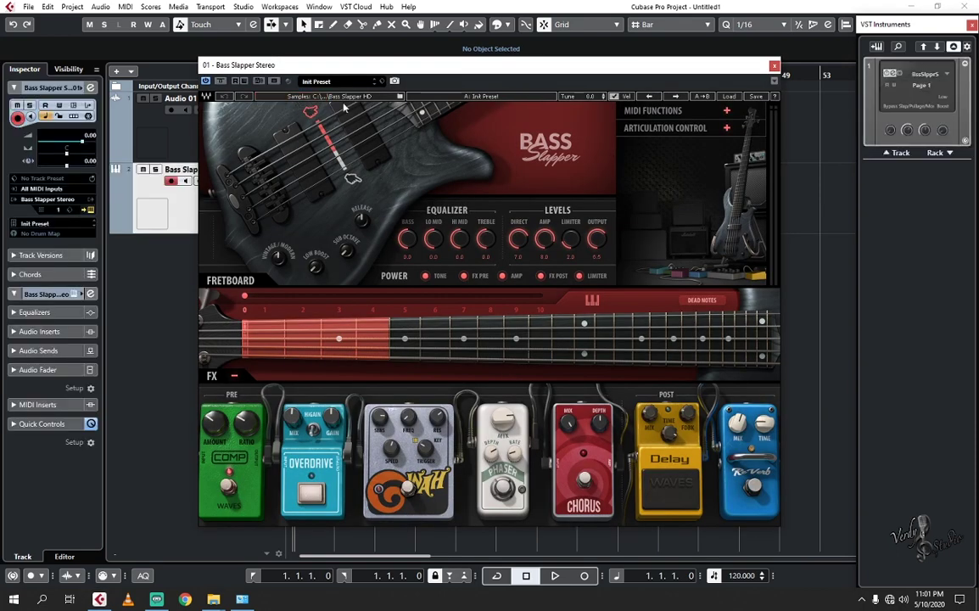
{"action": "left_click_drag", "start_coordinate": [527, 72], "coordinate": [614, 30]}
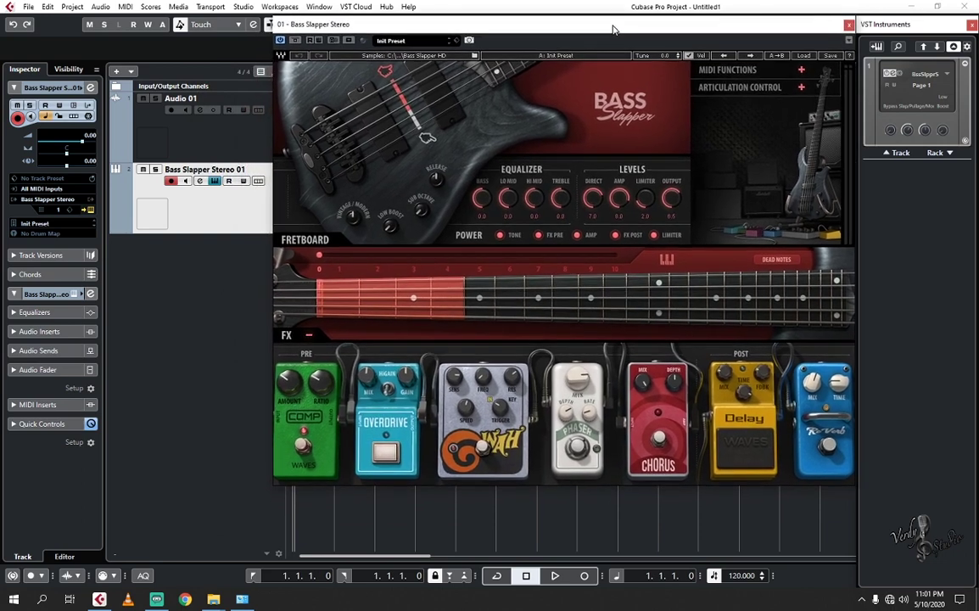
{"action": "left_click", "coordinate": [848, 25]}
Step: Open the Add Track dialog for another track instrument from the VST Instruments window
{"action": "right_click", "coordinate": [863, 207]}
{"action": "left_click", "coordinate": [899, 234]}
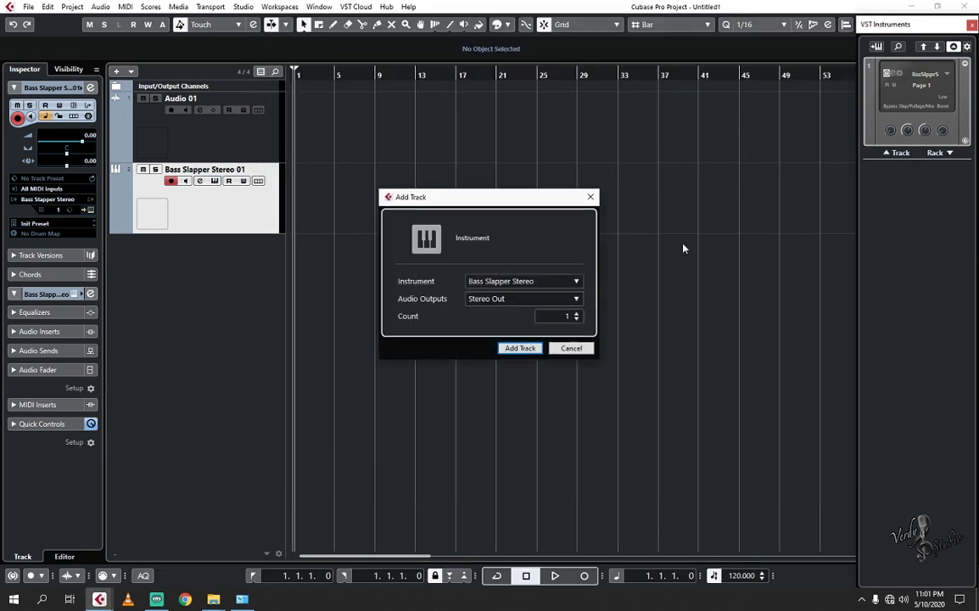
Step: Add one Clavinet Stereo instrument track from the Waves group, routed to Stereo Out
{"action": "left_click", "coordinate": [570, 280]}
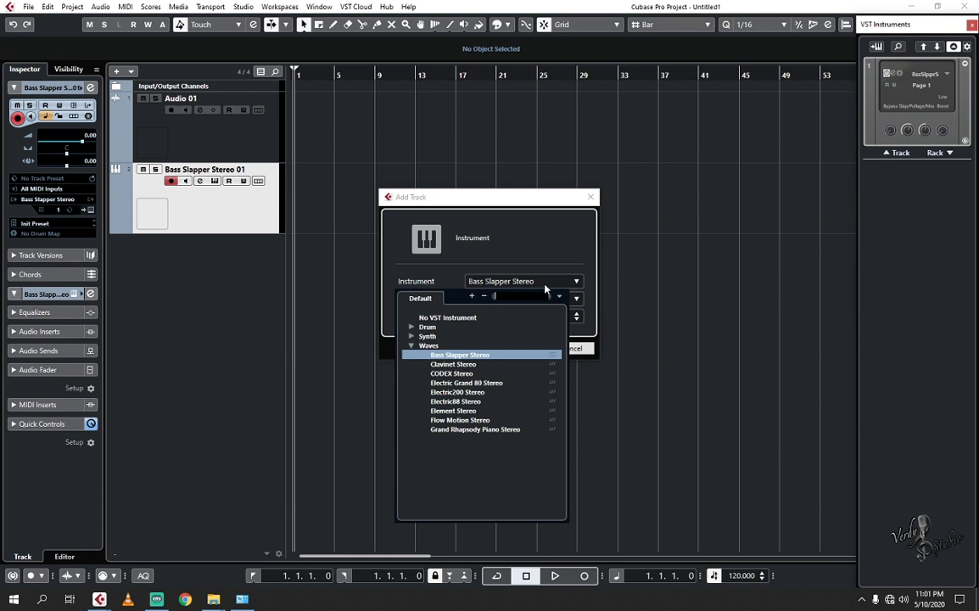
{"action": "left_click", "coordinate": [463, 364]}
{"action": "left_click", "coordinate": [519, 347]}
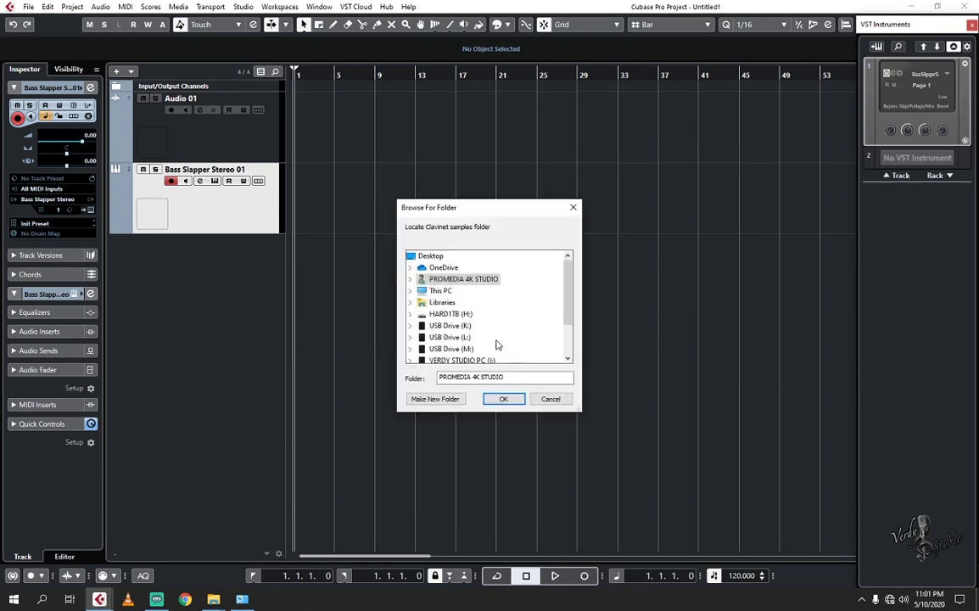
Step: Load the Clavinet samples from Clavinet HD in C:\Program Files\Steinberg\Sample Libraries for Waves Instruments, and close the instrument window
{"action": "left_click", "coordinate": [440, 291]}
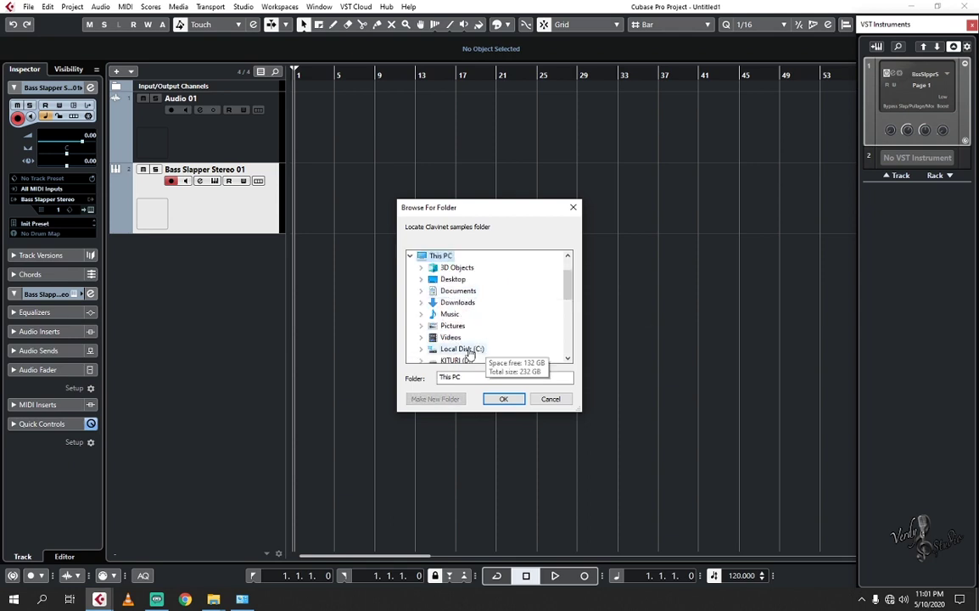
{"action": "left_click", "coordinate": [463, 359]}
{"action": "left_click", "coordinate": [480, 315]}
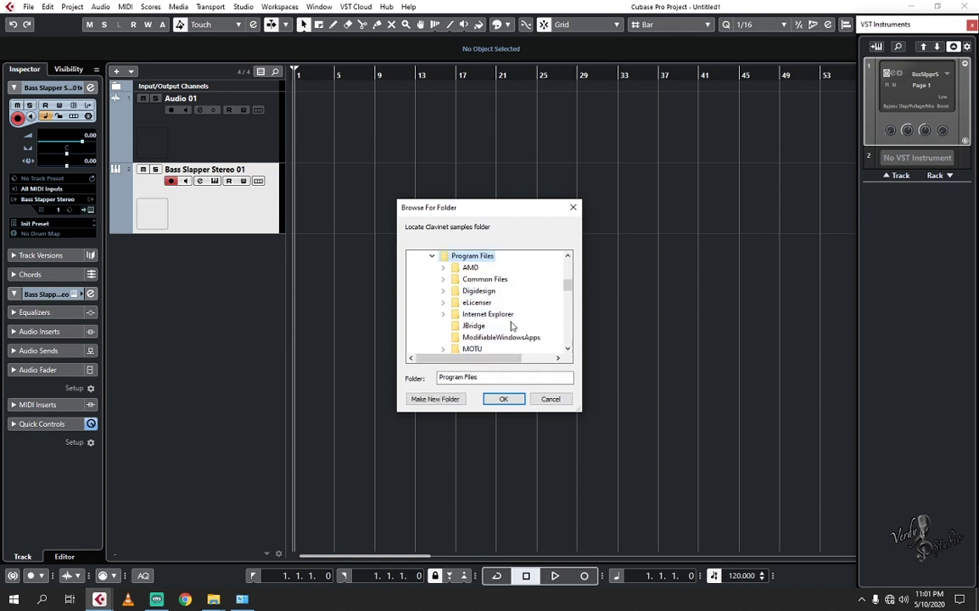
{"action": "scroll", "coordinate": [511, 325], "scroll_direction": "down", "scroll_amount": 6}
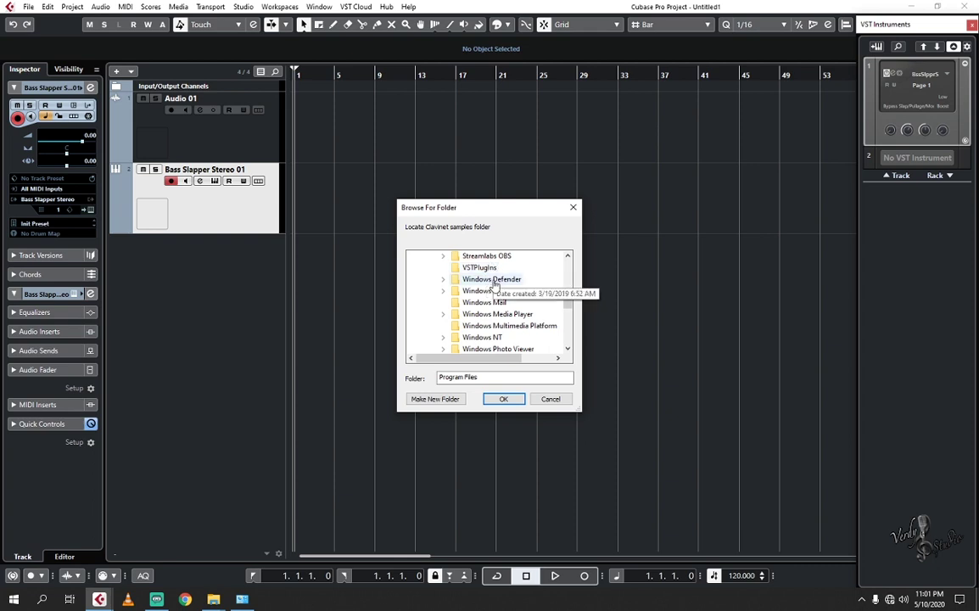
{"action": "scroll", "coordinate": [495, 297], "scroll_direction": "up", "scroll_amount": 3}
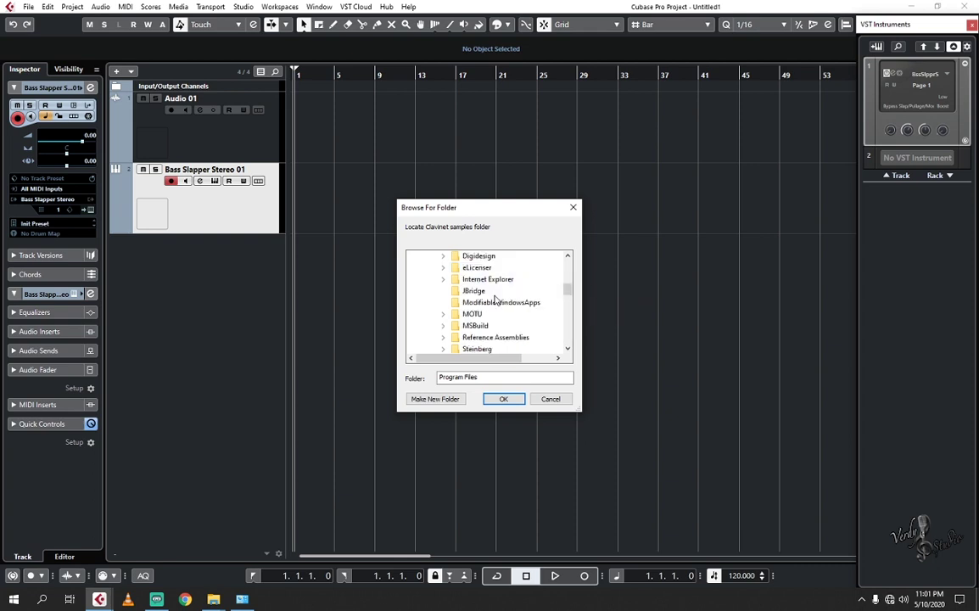
{"action": "scroll", "coordinate": [495, 299], "scroll_direction": "down", "scroll_amount": 2}
{"action": "left_click", "coordinate": [479, 282]}
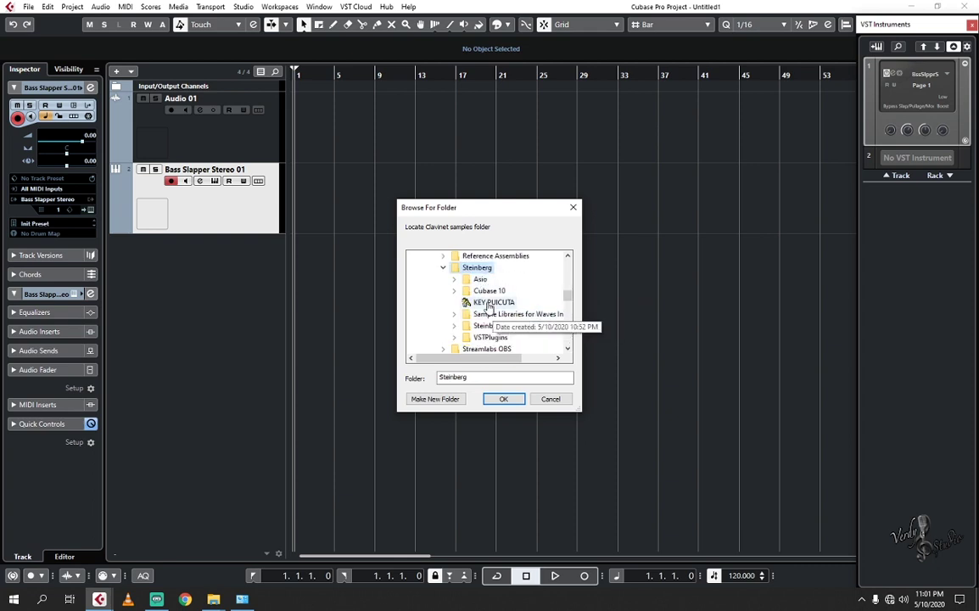
{"action": "double_click", "coordinate": [512, 315]}
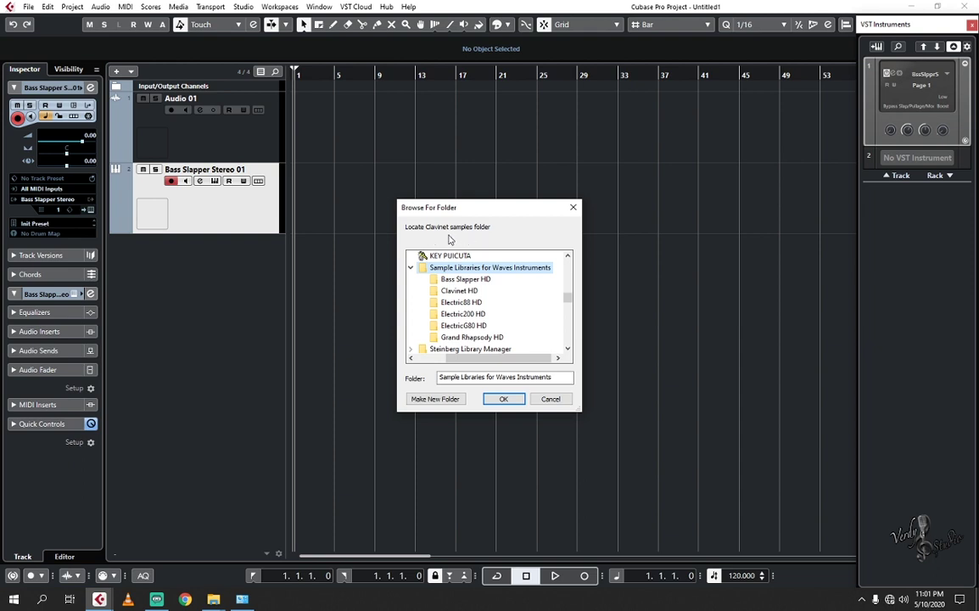
{"action": "left_click", "coordinate": [472, 291]}
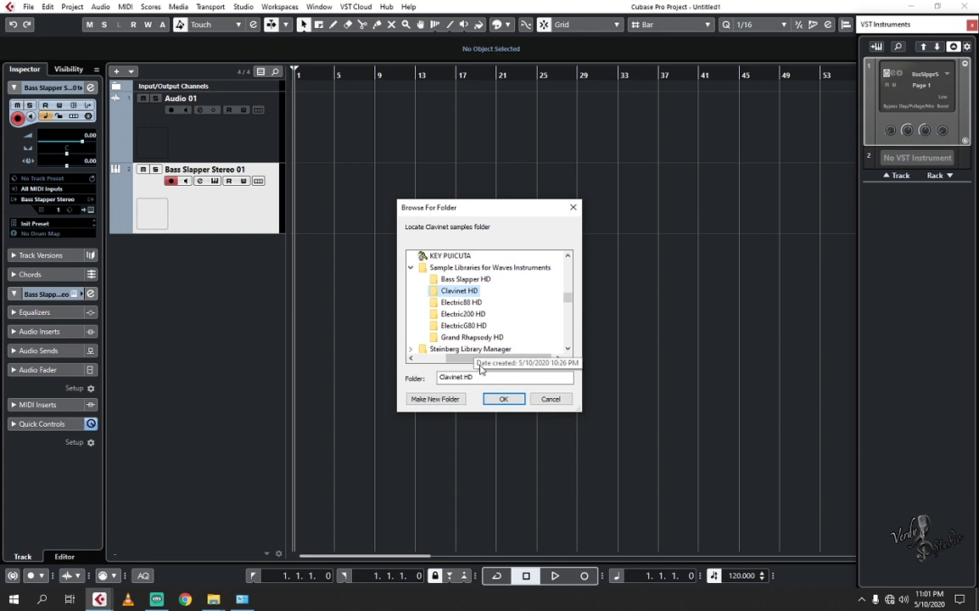
{"action": "left_click", "coordinate": [503, 399]}
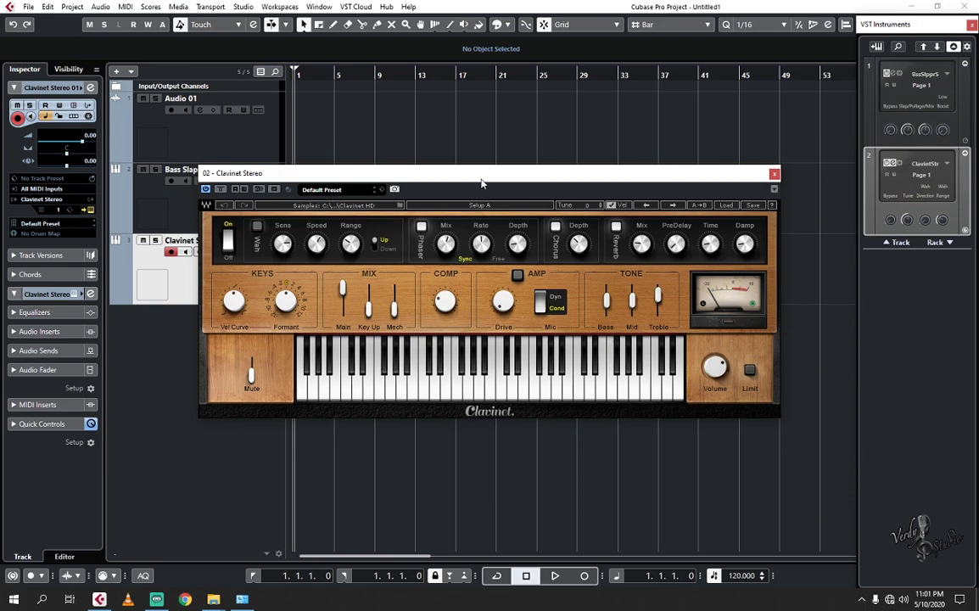
{"action": "left_click_drag", "start_coordinate": [481, 182], "coordinate": [561, 31]}
{"action": "left_click", "coordinate": [848, 26]}
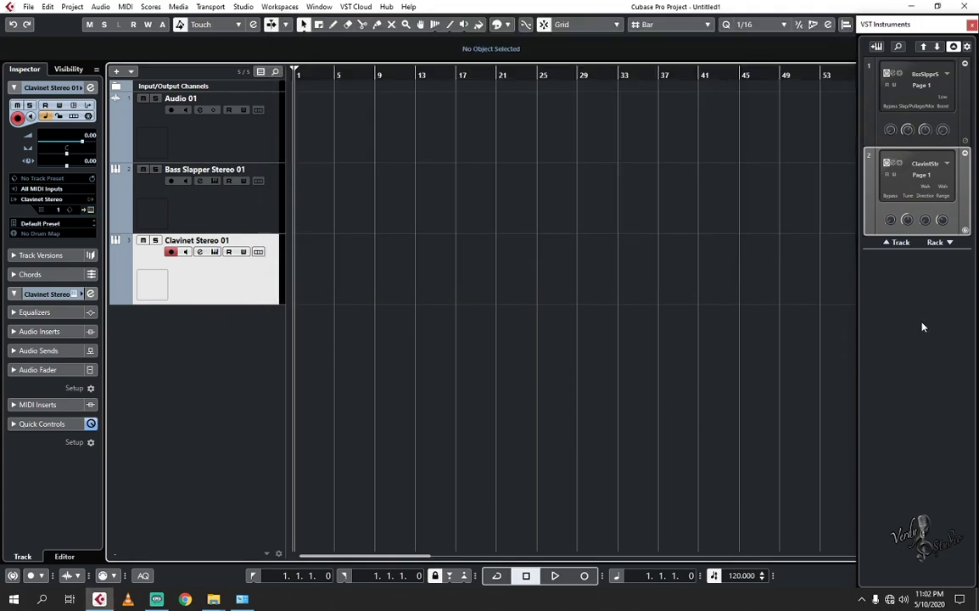
Step: Add one CODEX Stereo instrument track routed to Stereo Out, and close its instrument window
{"action": "right_click", "coordinate": [920, 324]}
{"action": "left_click", "coordinate": [916, 348]}
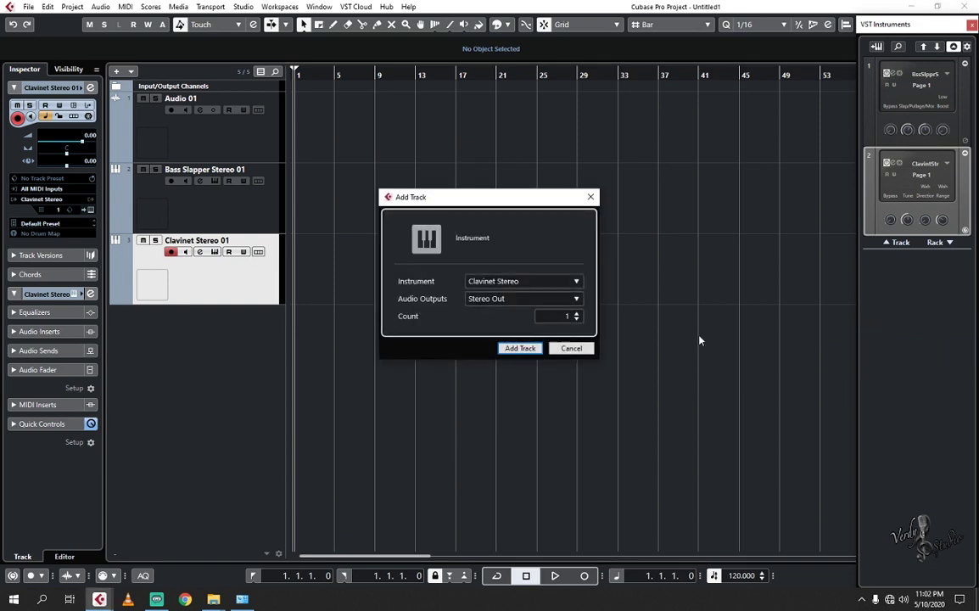
{"action": "left_click", "coordinate": [499, 286]}
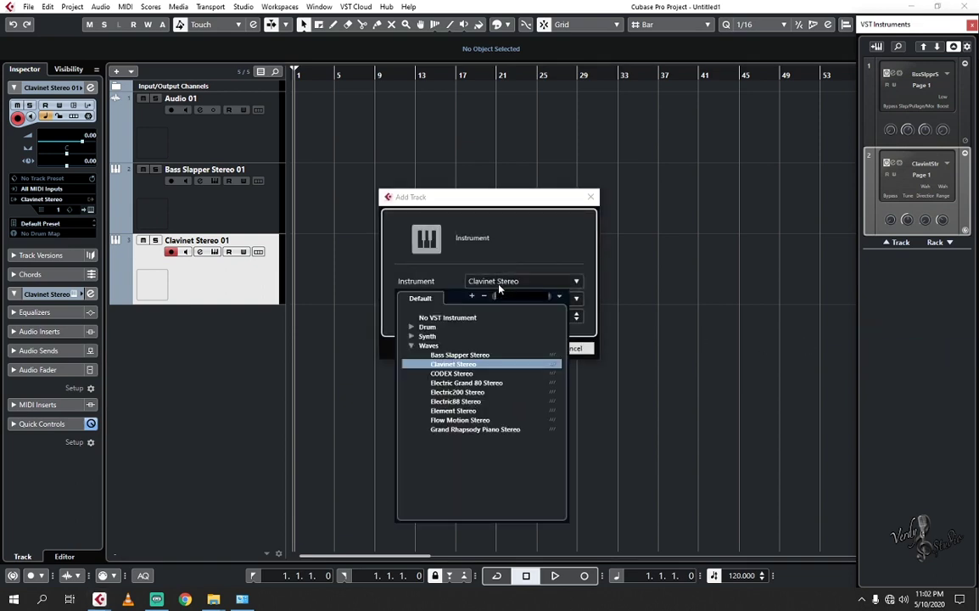
{"action": "left_click", "coordinate": [455, 374]}
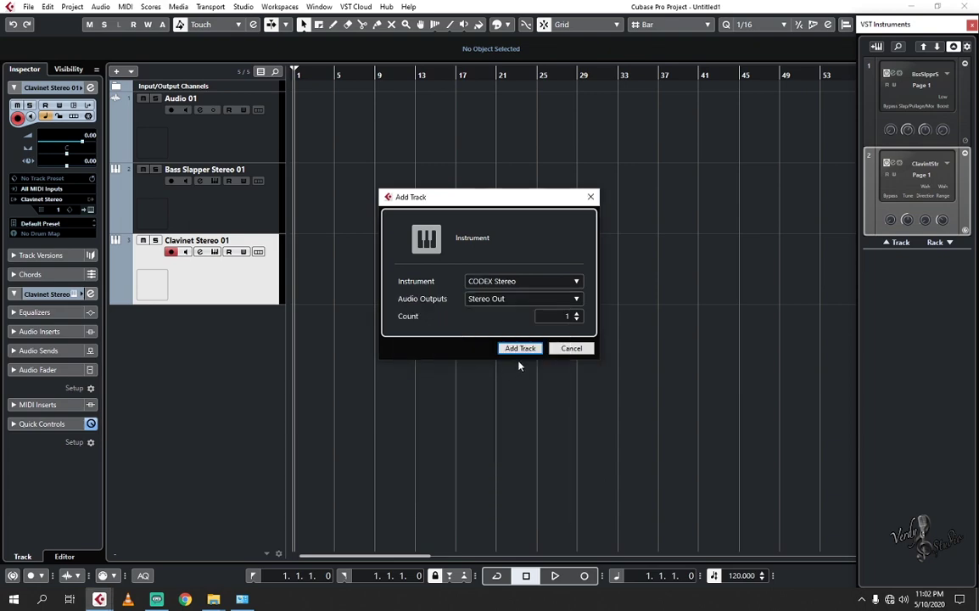
{"action": "left_click", "coordinate": [521, 350]}
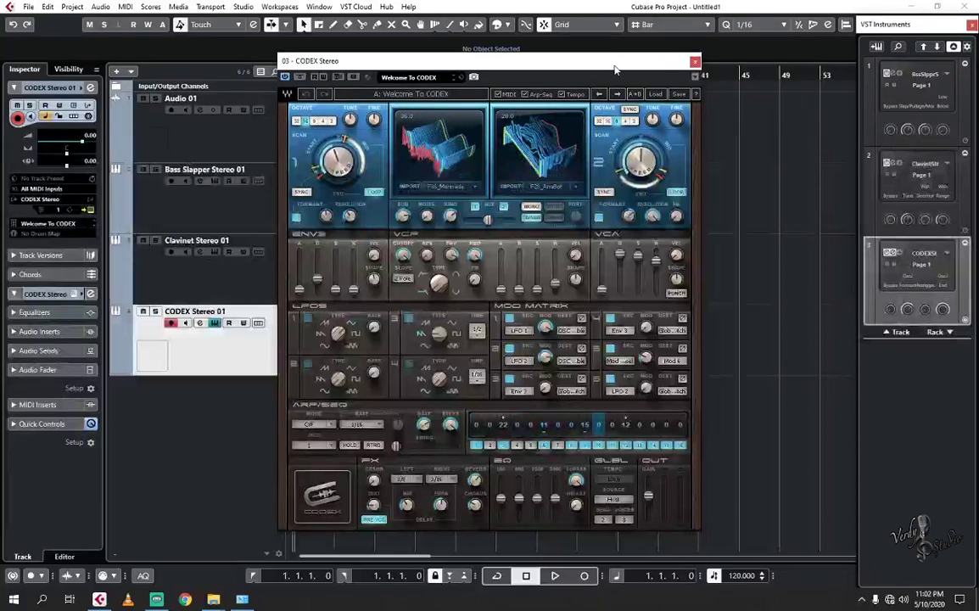
{"action": "left_click_drag", "start_coordinate": [615, 68], "coordinate": [769, 32]}
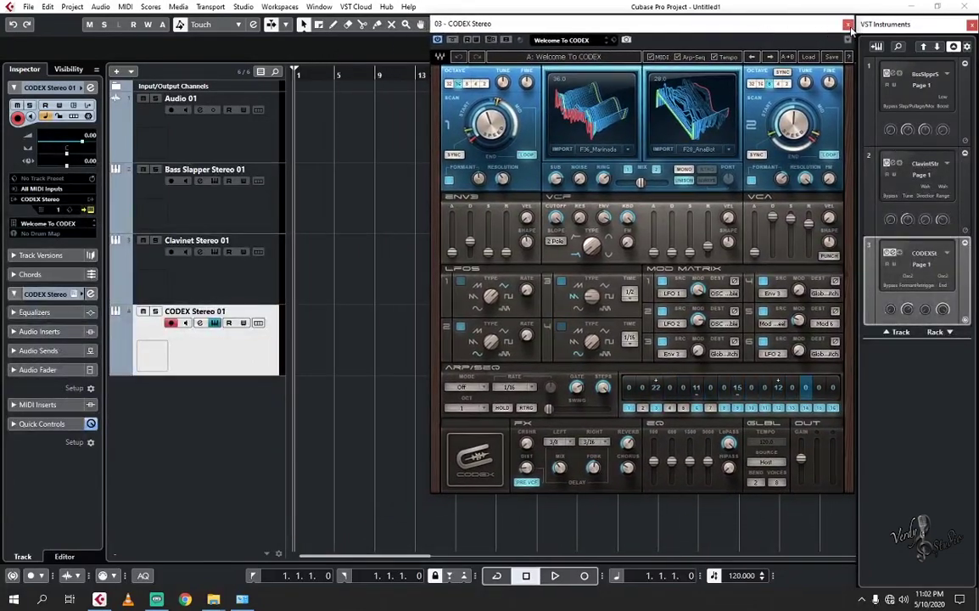
{"action": "left_click", "coordinate": [847, 24]}
Step: Add an Electric Grand 80 Stereo instrument track from the Waves instruments
{"action": "right_click", "coordinate": [914, 398]}
{"action": "left_click", "coordinate": [913, 423]}
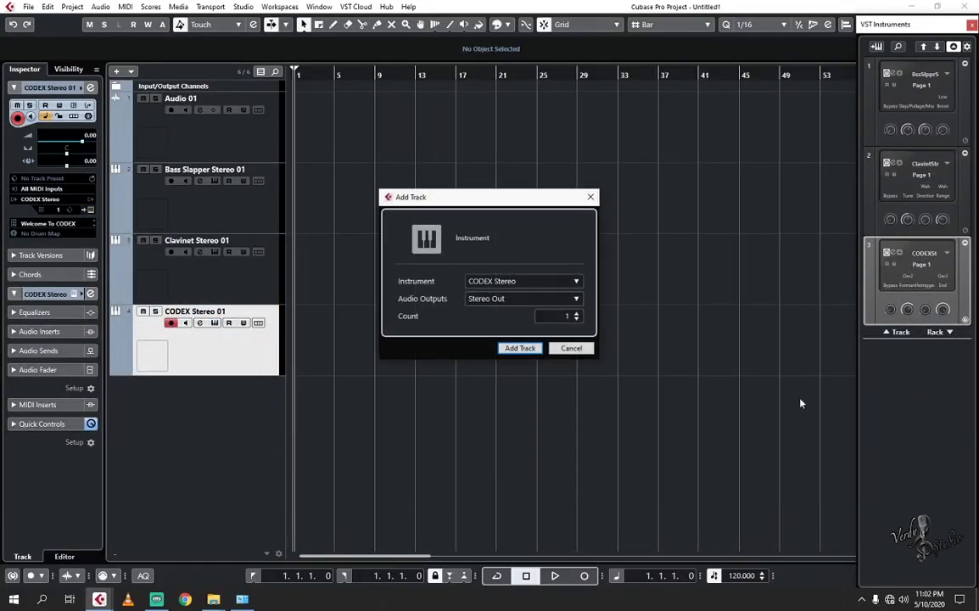
{"action": "left_click", "coordinate": [508, 281]}
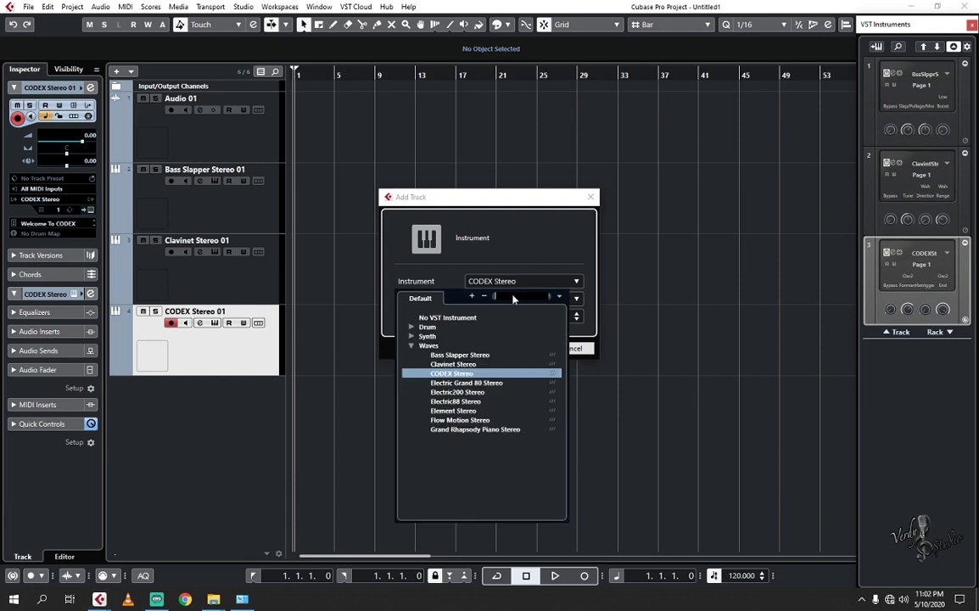
{"action": "left_click", "coordinate": [467, 383]}
{"action": "left_click", "coordinate": [525, 349]}
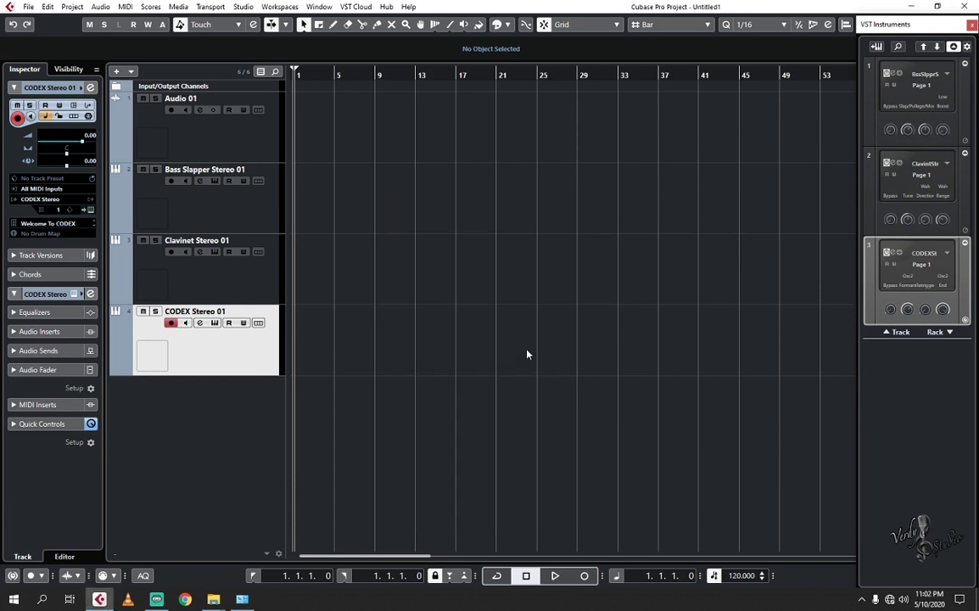
Step: Load the ElectricG80 samples from ElectricG80 HD in Steinberg's Sample Libraries for Waves Instruments under Program Files, and close the instrument window
{"action": "left_click", "coordinate": [440, 290]}
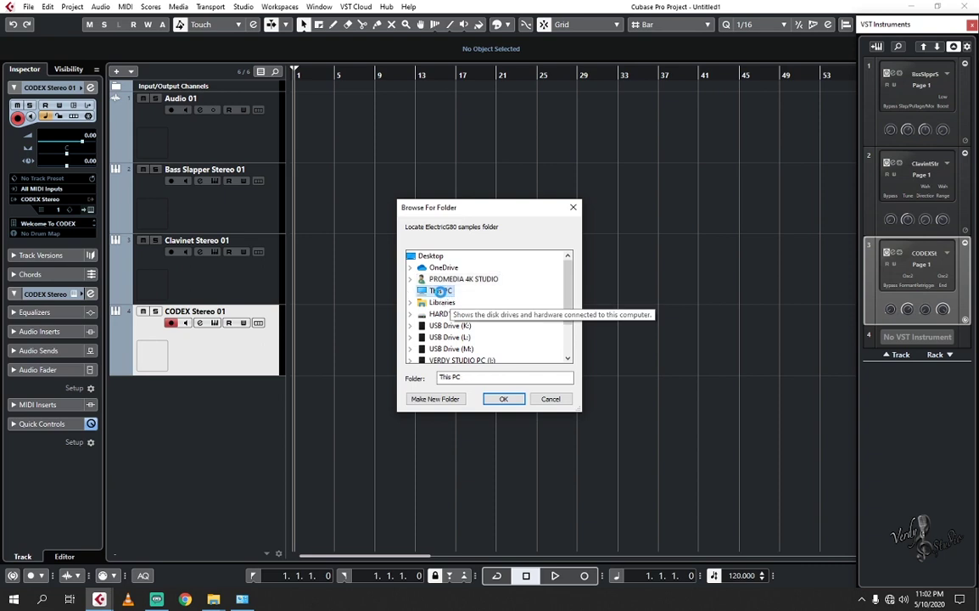
{"action": "left_click", "coordinate": [472, 349]}
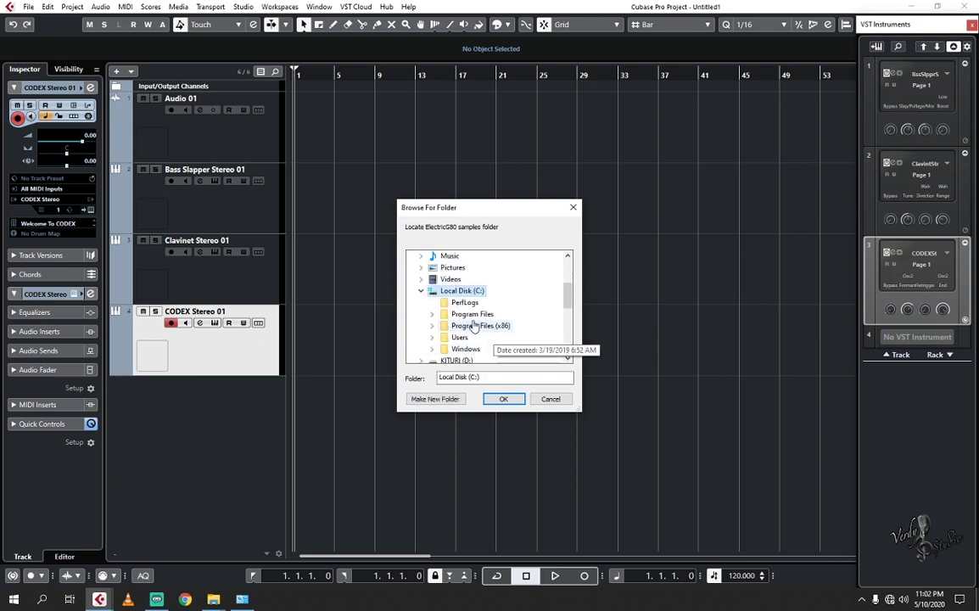
{"action": "double_click", "coordinate": [472, 315]}
{"action": "scroll", "coordinate": [502, 323], "scroll_direction": "down", "scroll_amount": 3}
{"action": "double_click", "coordinate": [481, 314]}
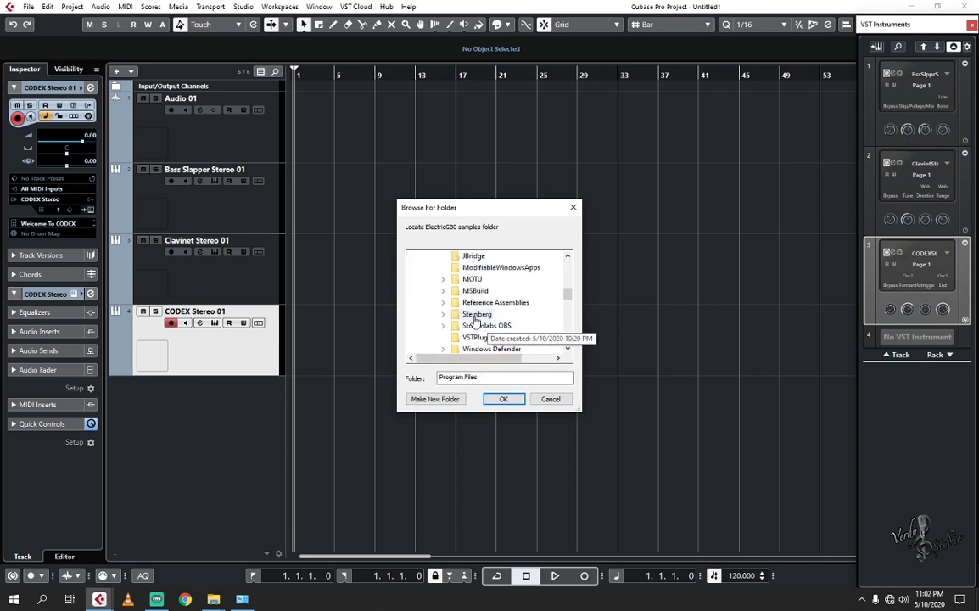
{"action": "double_click", "coordinate": [497, 315]}
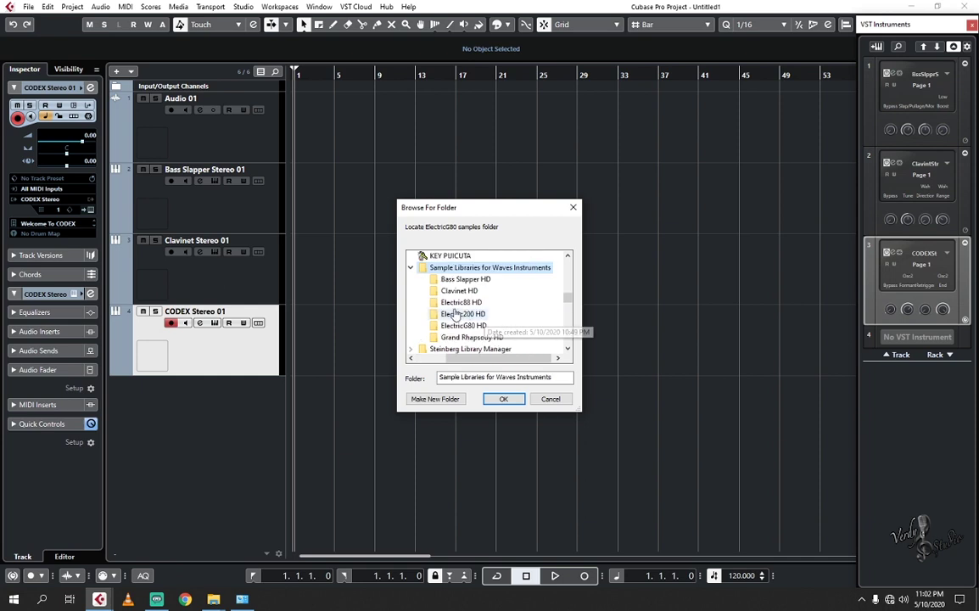
{"action": "left_click", "coordinate": [463, 326]}
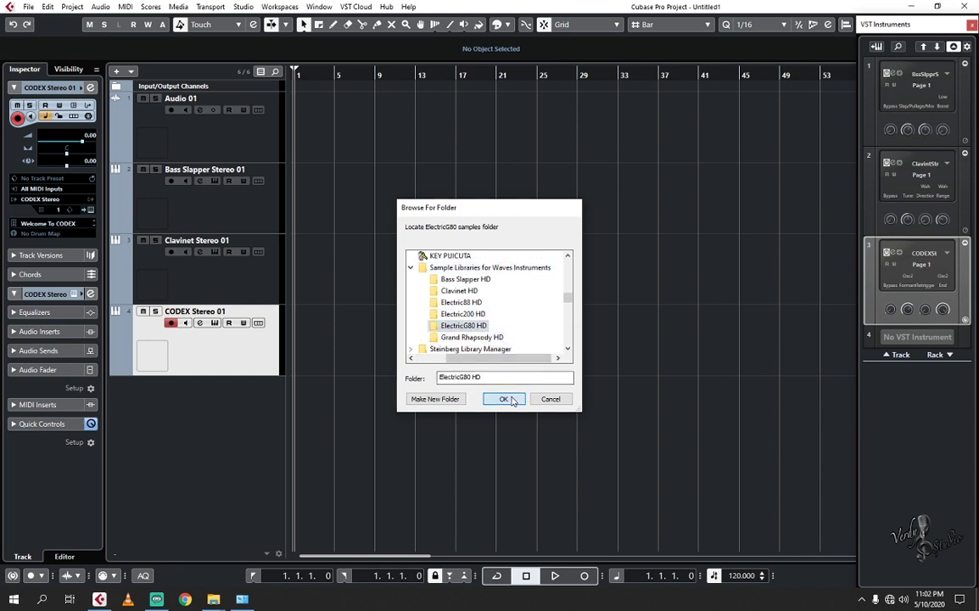
{"action": "left_click", "coordinate": [506, 398]}
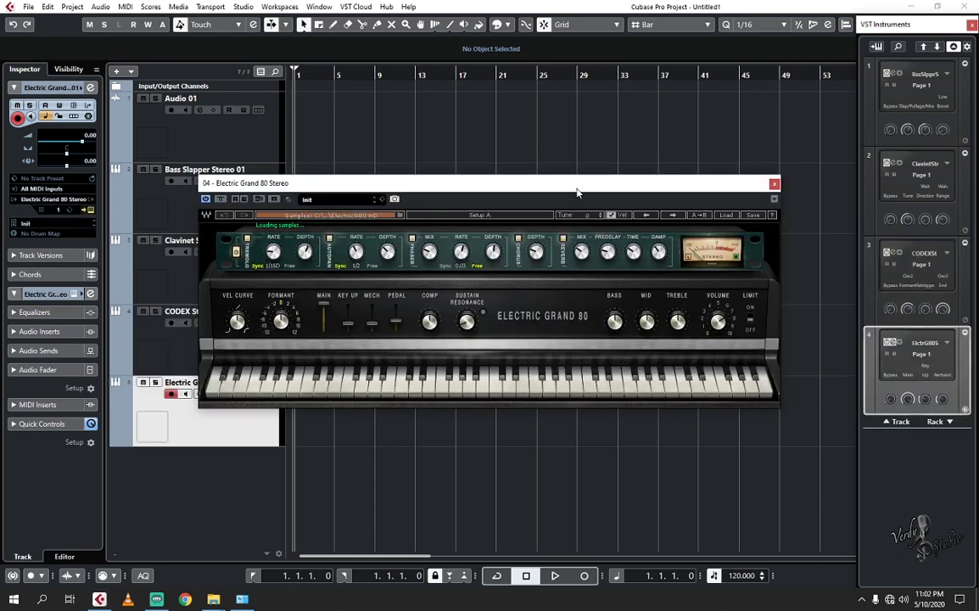
{"action": "left_click_drag", "start_coordinate": [577, 192], "coordinate": [651, 32]}
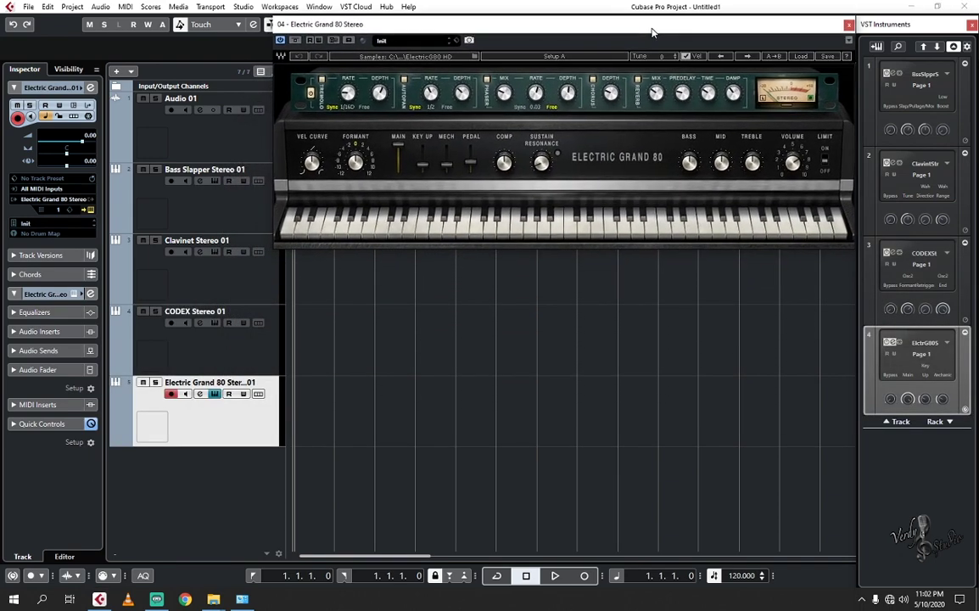
{"action": "left_click", "coordinate": [847, 27]}
Step: Add an Electric200 Stereo instrument track from the Waves instruments
{"action": "right_click", "coordinate": [867, 459]}
{"action": "left_click", "coordinate": [881, 484]}
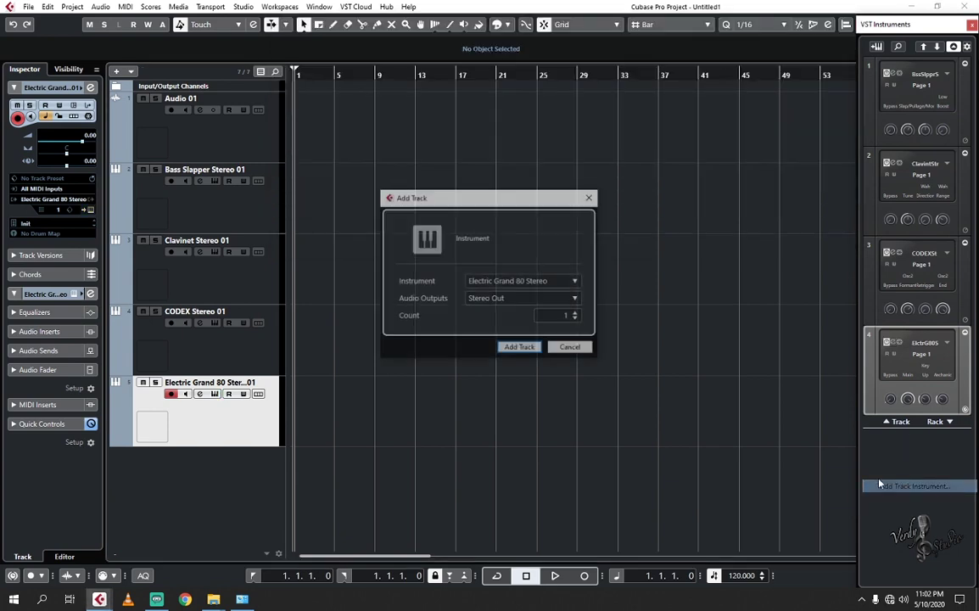
{"action": "left_click", "coordinate": [565, 285]}
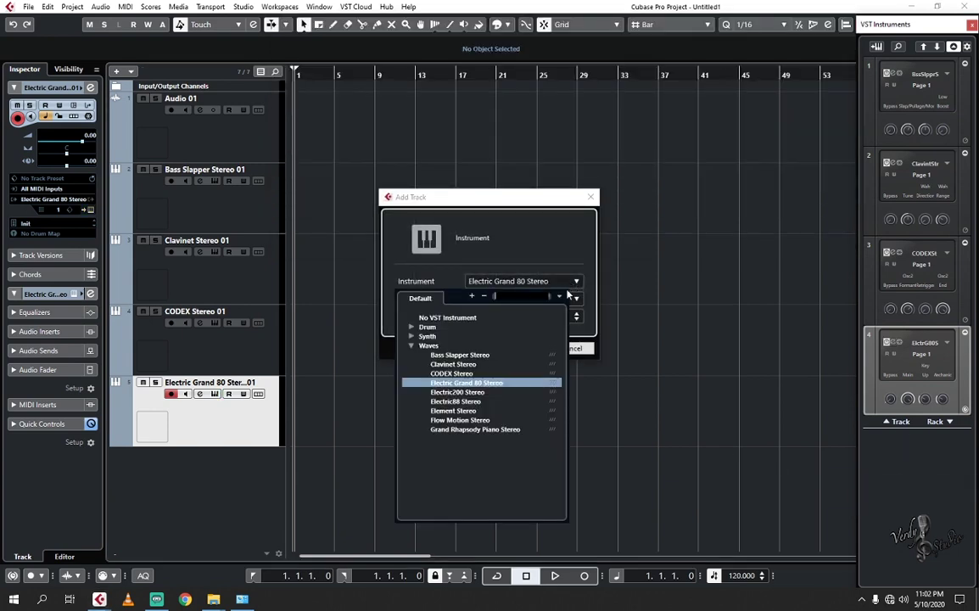
{"action": "left_click", "coordinate": [446, 397]}
{"action": "left_click", "coordinate": [526, 350]}
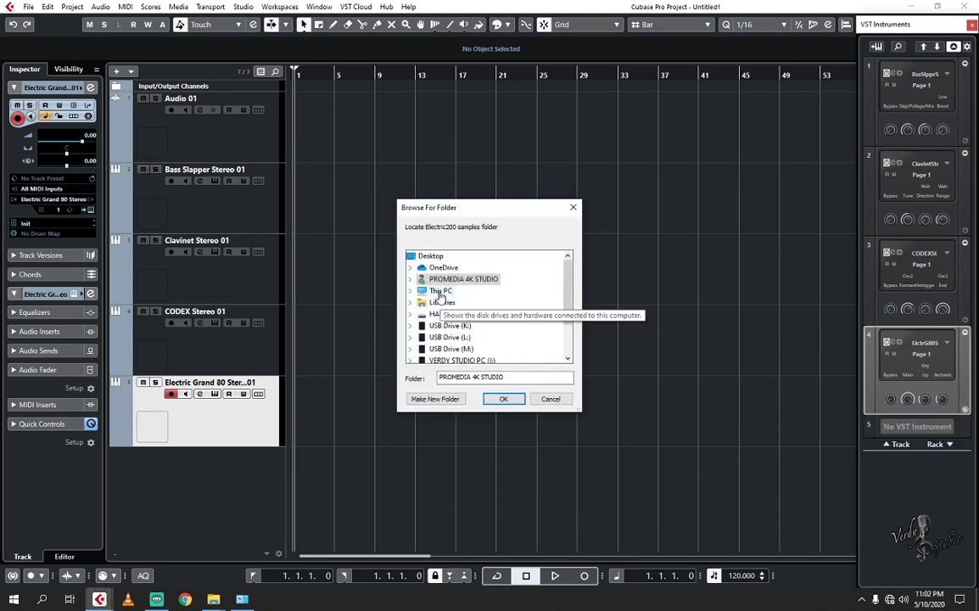
Step: Load the Electric200 samples from Electric200 HD in Steinberg's Sample Libraries for Waves Instruments, and move the instrument window to the project's upper edge
{"action": "double_click", "coordinate": [440, 291]}
{"action": "double_click", "coordinate": [454, 358]}
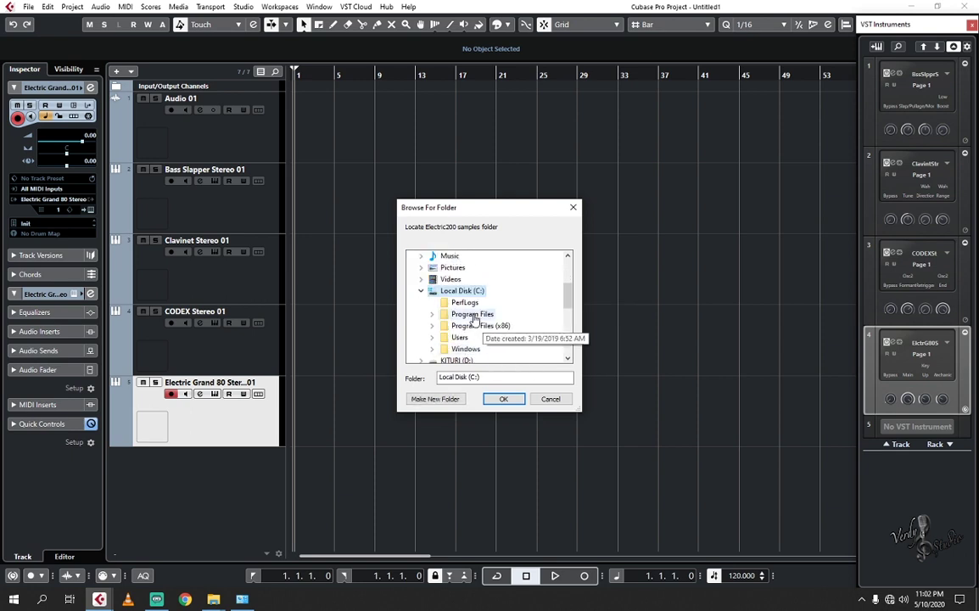
{"action": "double_click", "coordinate": [472, 313]}
{"action": "scroll", "coordinate": [509, 329], "scroll_direction": "down", "scroll_amount": 1}
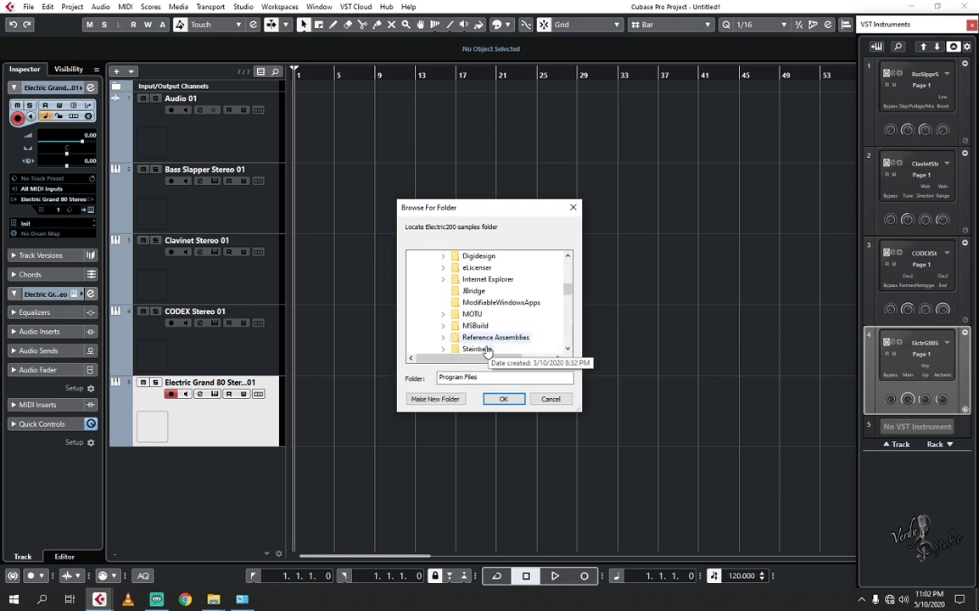
{"action": "double_click", "coordinate": [477, 348]}
{"action": "double_click", "coordinate": [511, 317]}
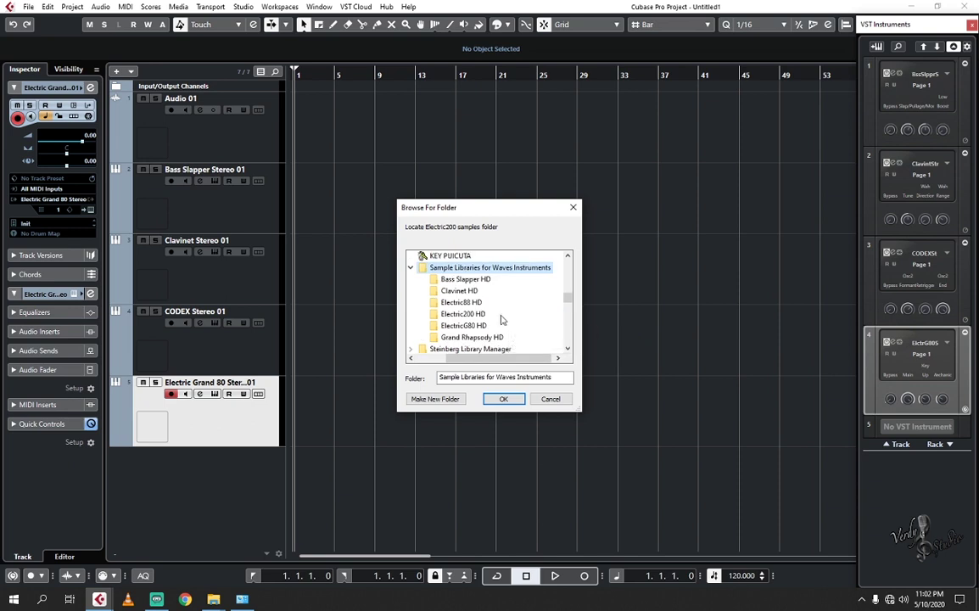
{"action": "left_click", "coordinate": [473, 313]}
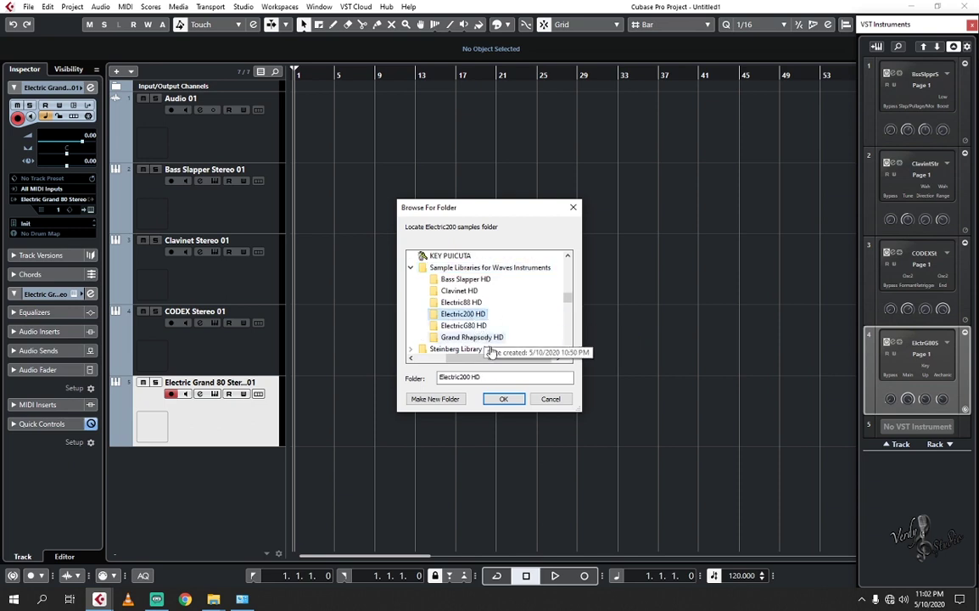
{"action": "left_click", "coordinate": [503, 398]}
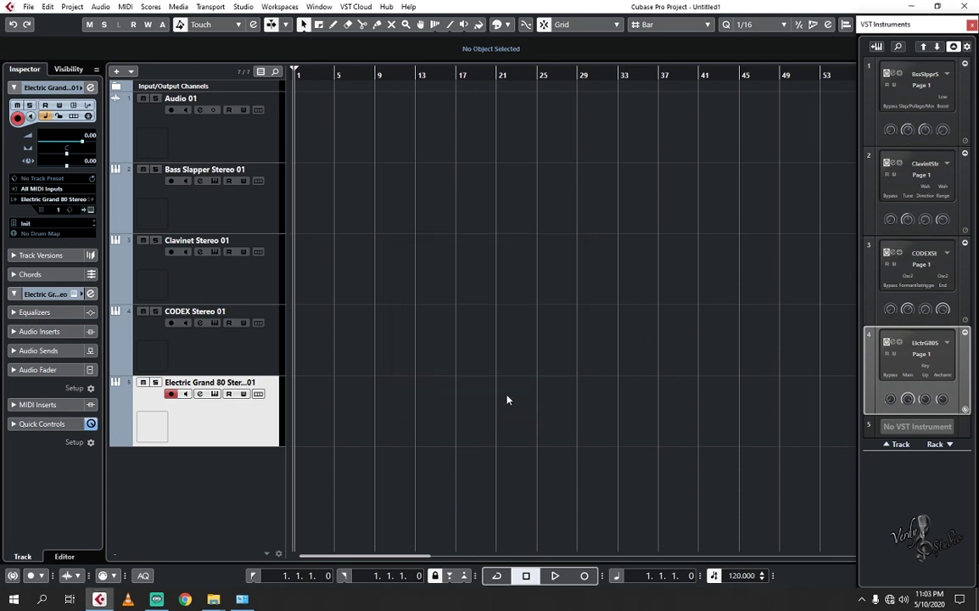
{"action": "left_click_drag", "start_coordinate": [568, 193], "coordinate": [645, 32]}
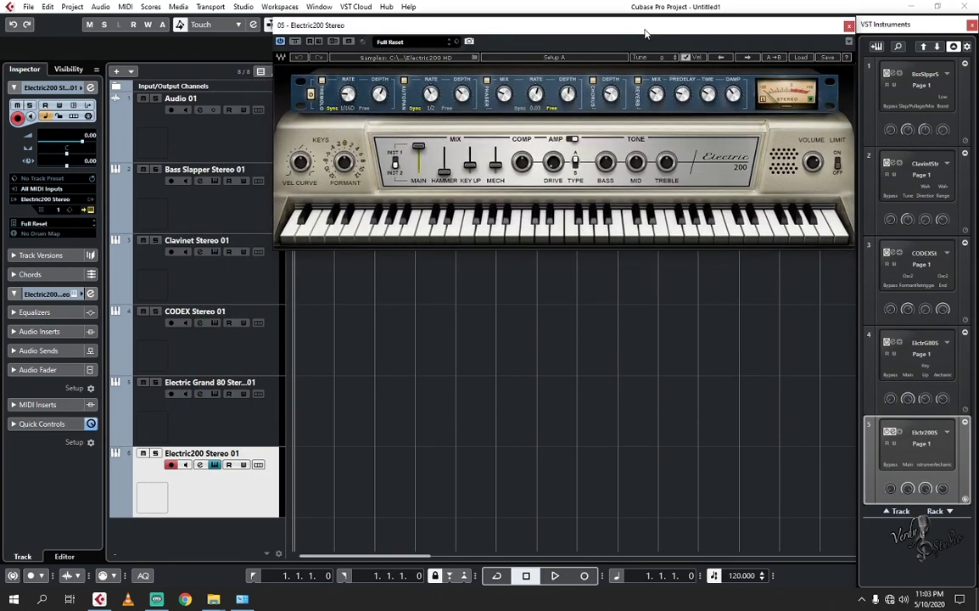
Step: Close the Electric200 instrument window and add an Electric88 Stereo instrument track from the Waves instruments
{"action": "left_click", "coordinate": [848, 26]}
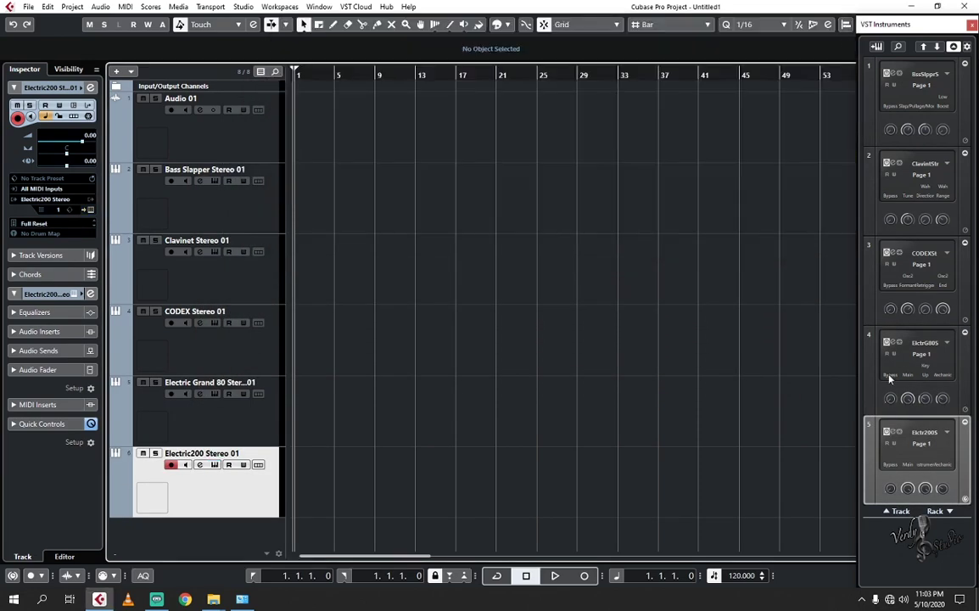
{"action": "right_click", "coordinate": [904, 547]}
{"action": "left_click", "coordinate": [916, 564]}
{"action": "left_click", "coordinate": [560, 287]}
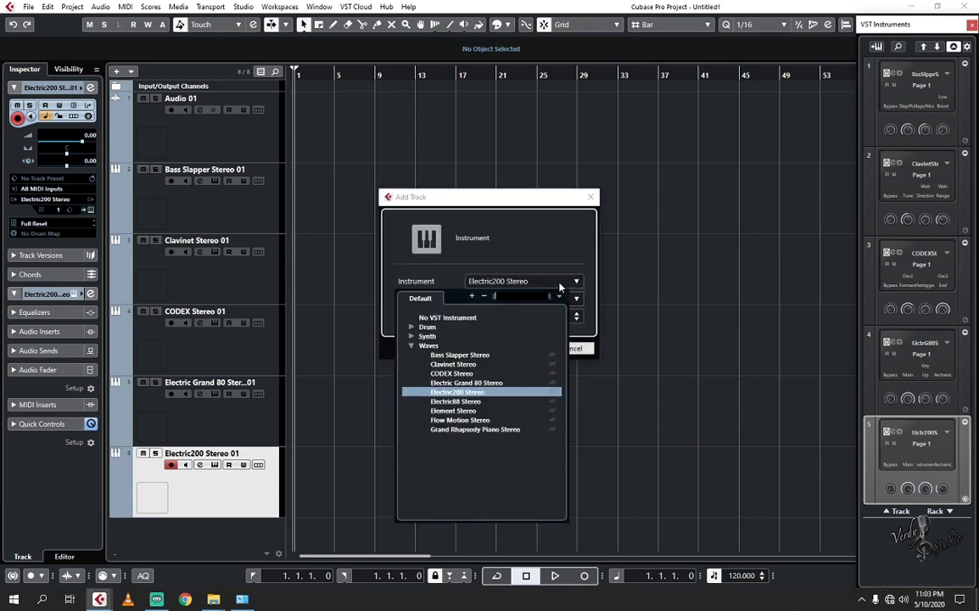
{"action": "left_click", "coordinate": [458, 401]}
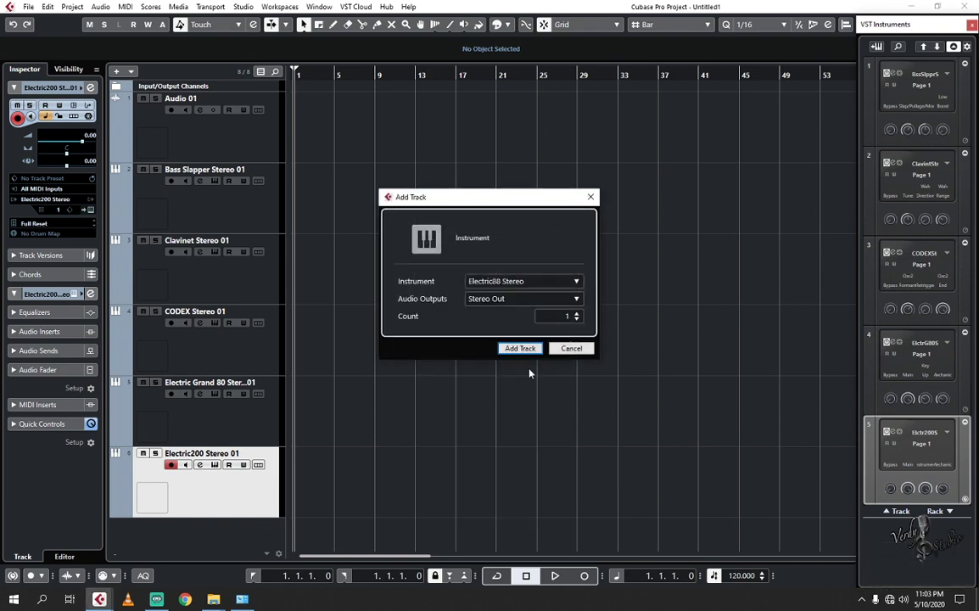
{"action": "left_click", "coordinate": [520, 349]}
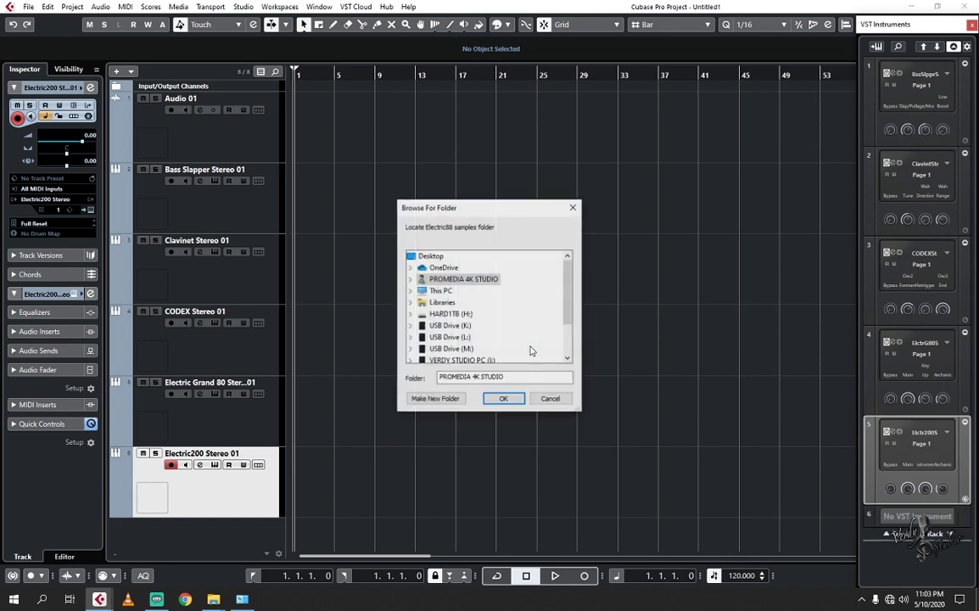
Step: Try to load the Electric88 samples from Electric200 HD in Steinberg's Sample Libraries for Waves Instruments under Program Files
{"action": "double_click", "coordinate": [441, 291]}
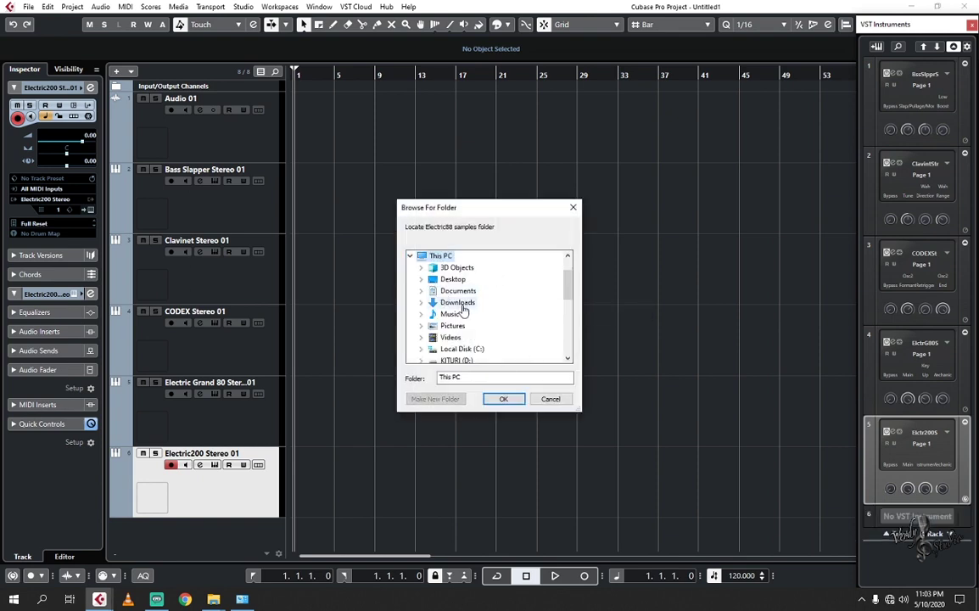
{"action": "double_click", "coordinate": [463, 348]}
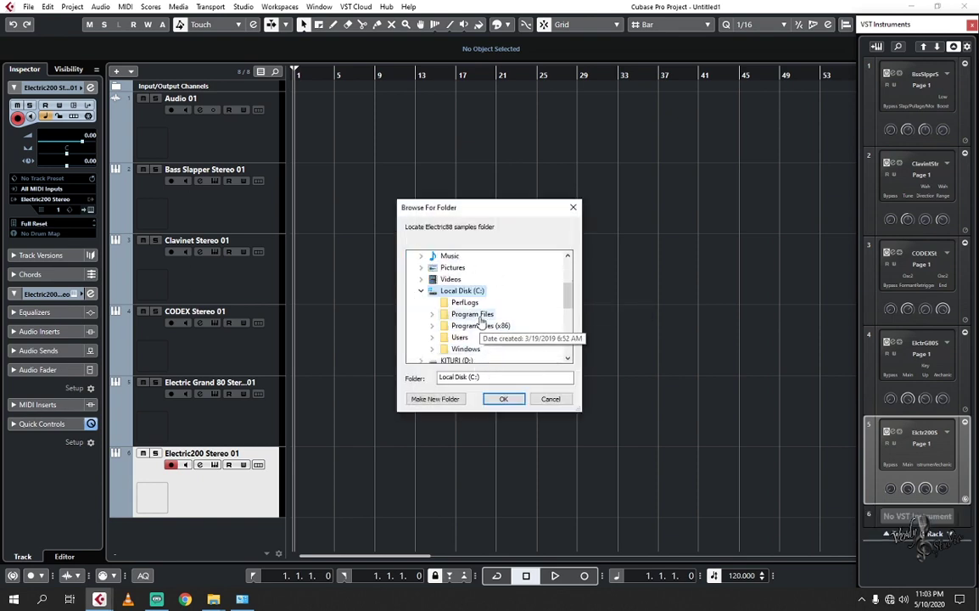
{"action": "double_click", "coordinate": [472, 313]}
{"action": "scroll", "coordinate": [498, 326], "scroll_direction": "down", "scroll_amount": 2}
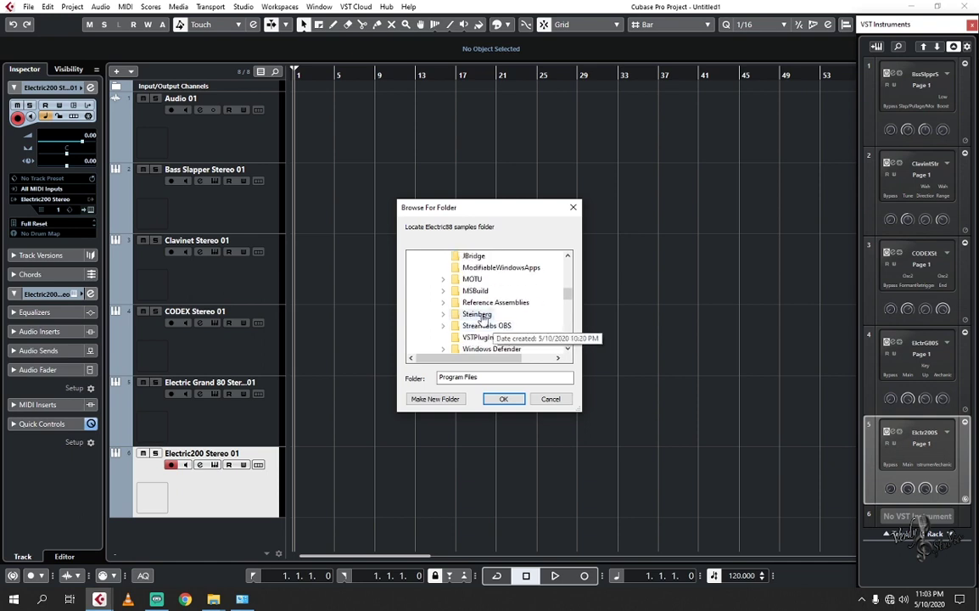
{"action": "double_click", "coordinate": [484, 316]}
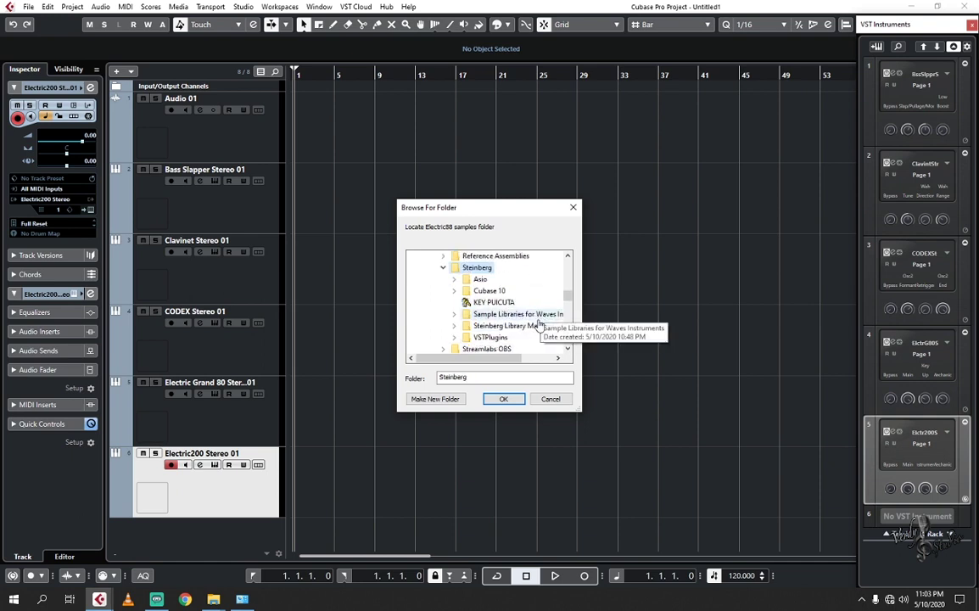
{"action": "double_click", "coordinate": [534, 315]}
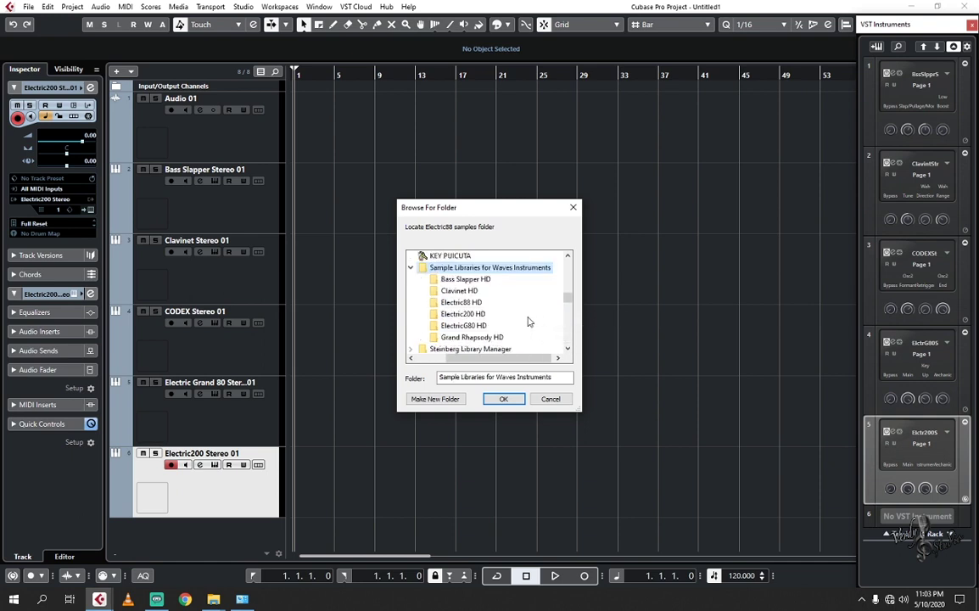
{"action": "left_click", "coordinate": [469, 314]}
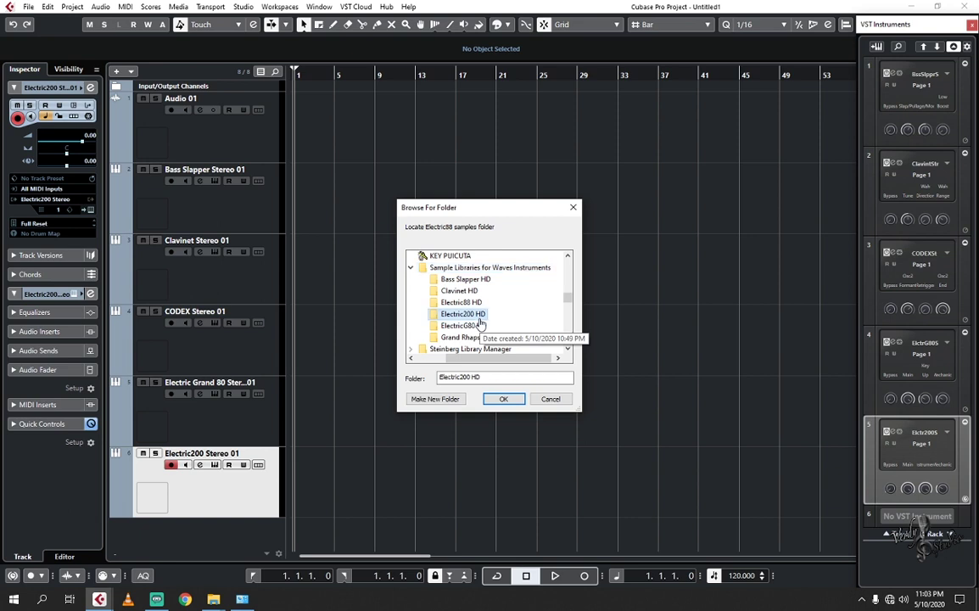
{"action": "left_click", "coordinate": [507, 399]}
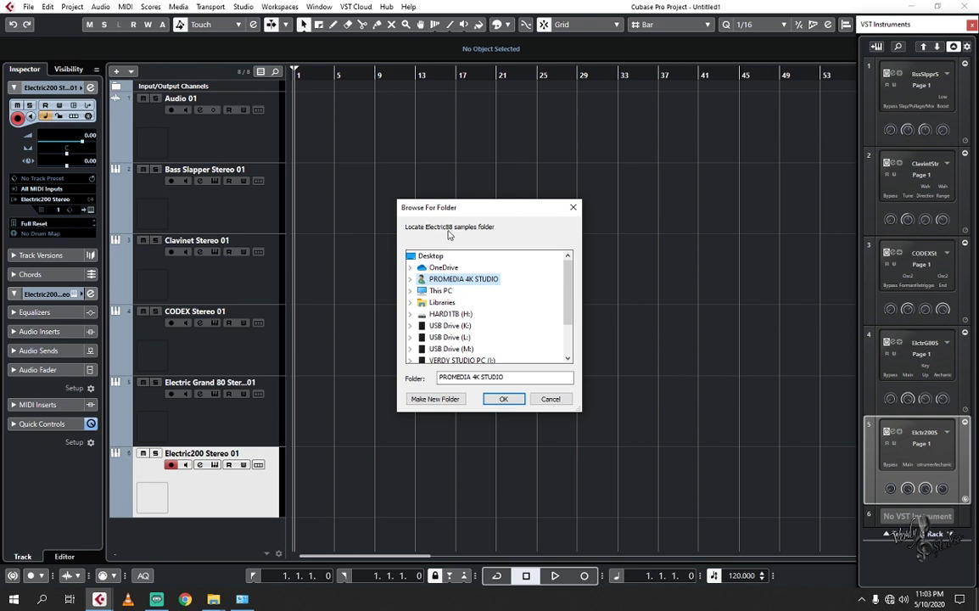
Step: Load the Electric88 samples from Electric88 HD in Steinberg's Sample Libraries for Waves Instruments under Program Files, and close the instrument window
{"action": "double_click", "coordinate": [440, 290]}
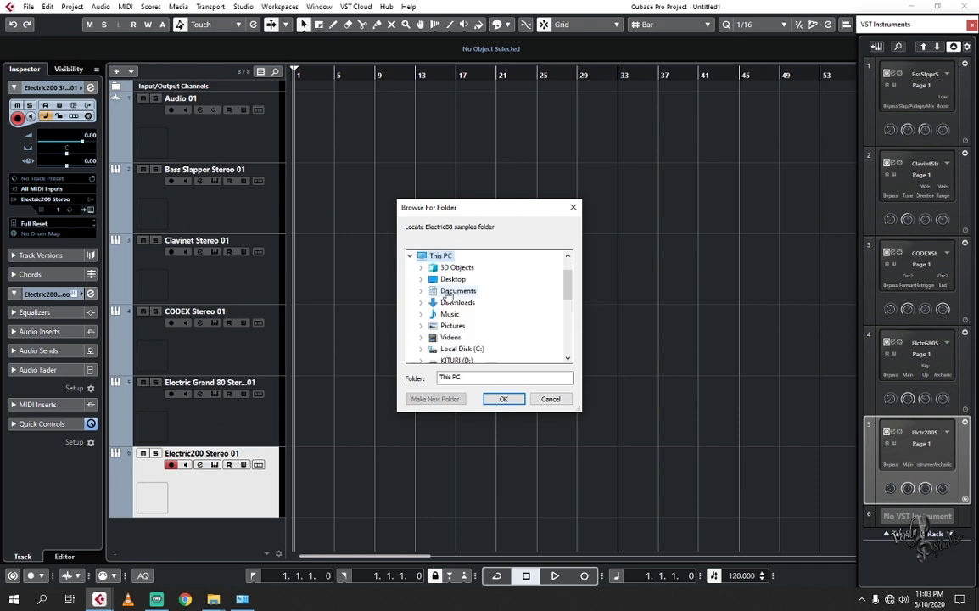
{"action": "double_click", "coordinate": [465, 354]}
{"action": "double_click", "coordinate": [473, 320]}
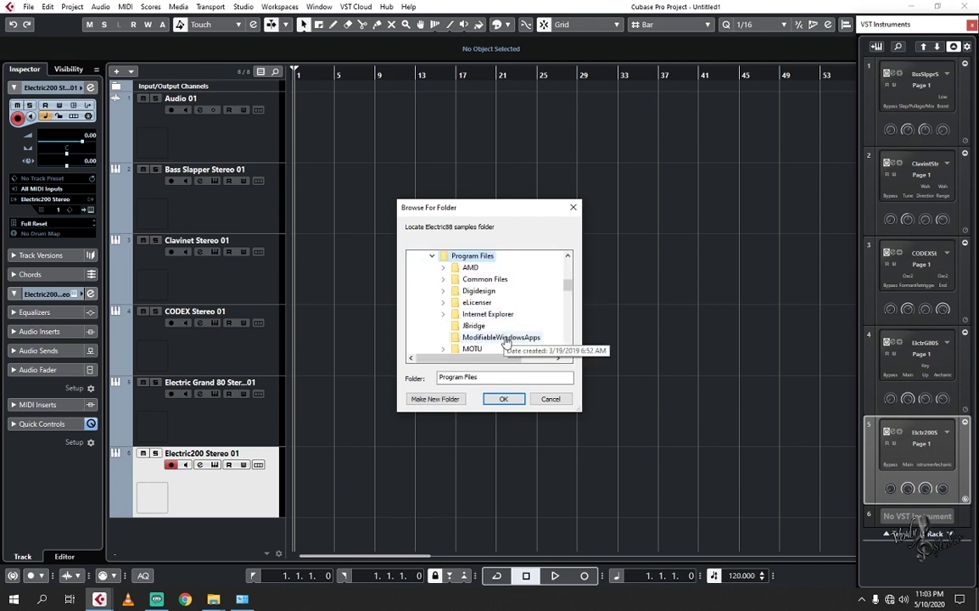
{"action": "scroll", "coordinate": [505, 340], "scroll_direction": "down", "scroll_amount": 1}
{"action": "double_click", "coordinate": [499, 348]}
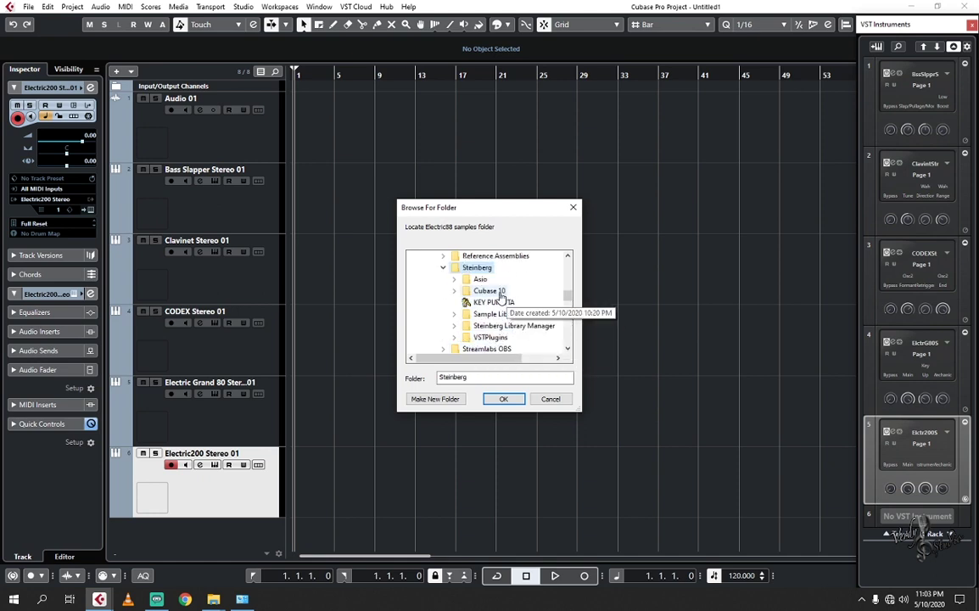
{"action": "double_click", "coordinate": [490, 315]}
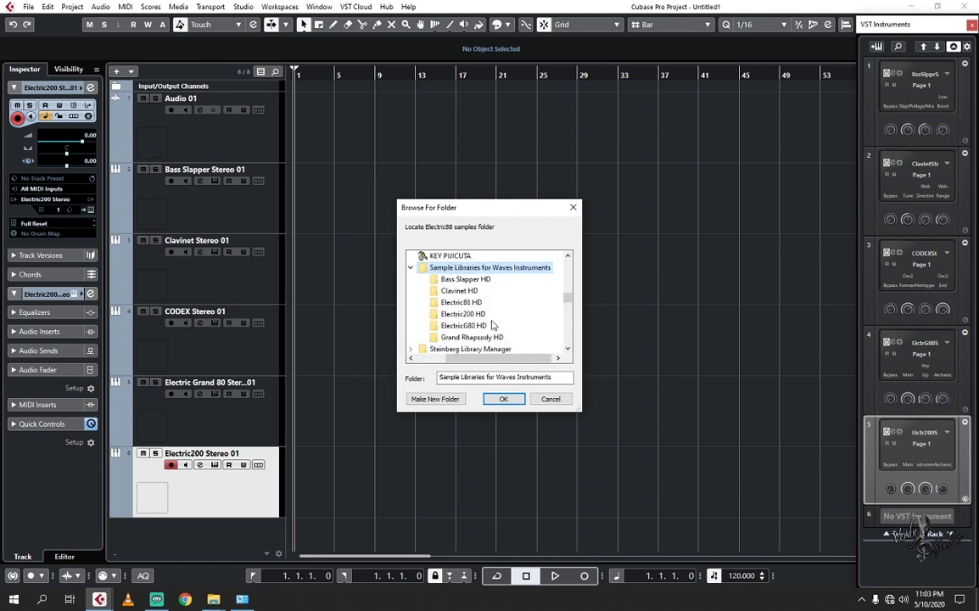
{"action": "left_click", "coordinate": [462, 302]}
{"action": "left_click", "coordinate": [502, 398]}
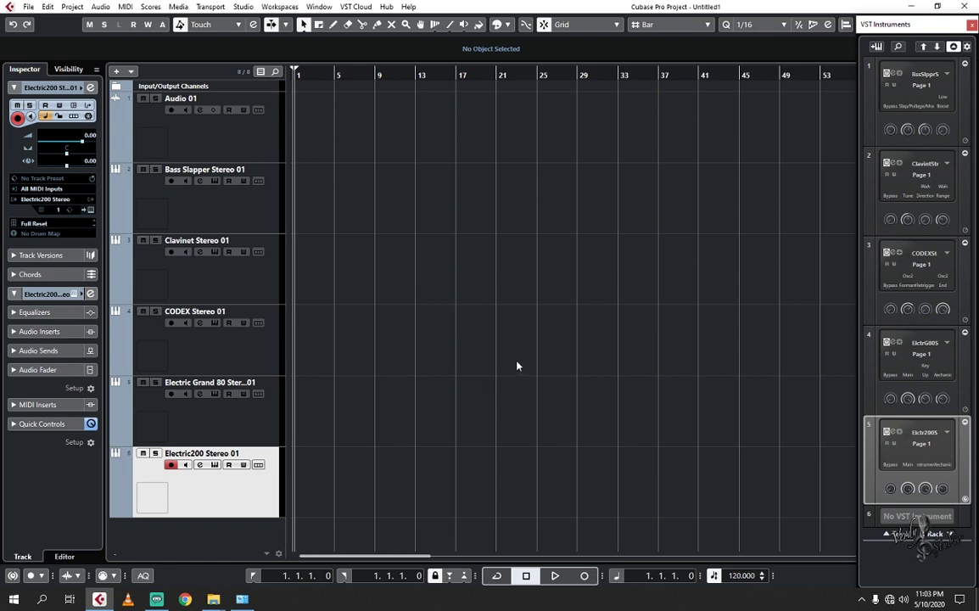
{"action": "left_click_drag", "start_coordinate": [551, 191], "coordinate": [626, 31]}
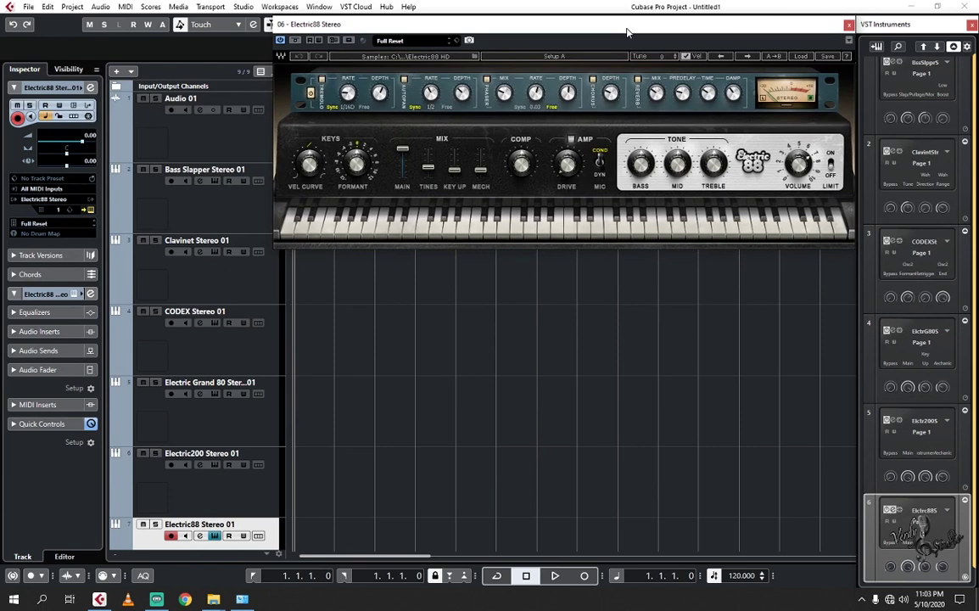
{"action": "left_click", "coordinate": [848, 24]}
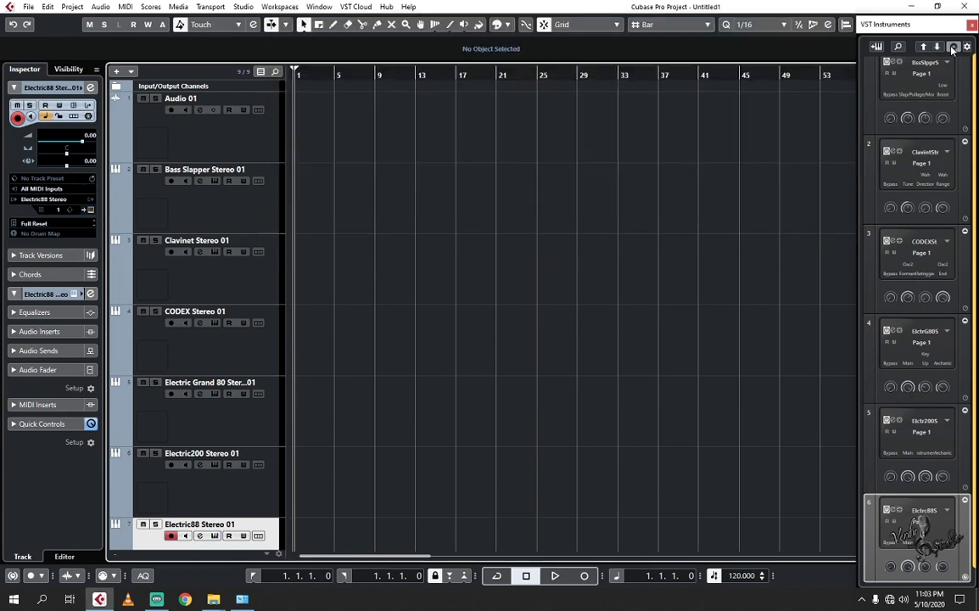
Step: Collapse all instrument slots in the VST Instruments rack and add an Element Stereo instrument track from the Waves instruments
{"action": "left_click", "coordinate": [953, 47]}
{"action": "right_click", "coordinate": [922, 276]}
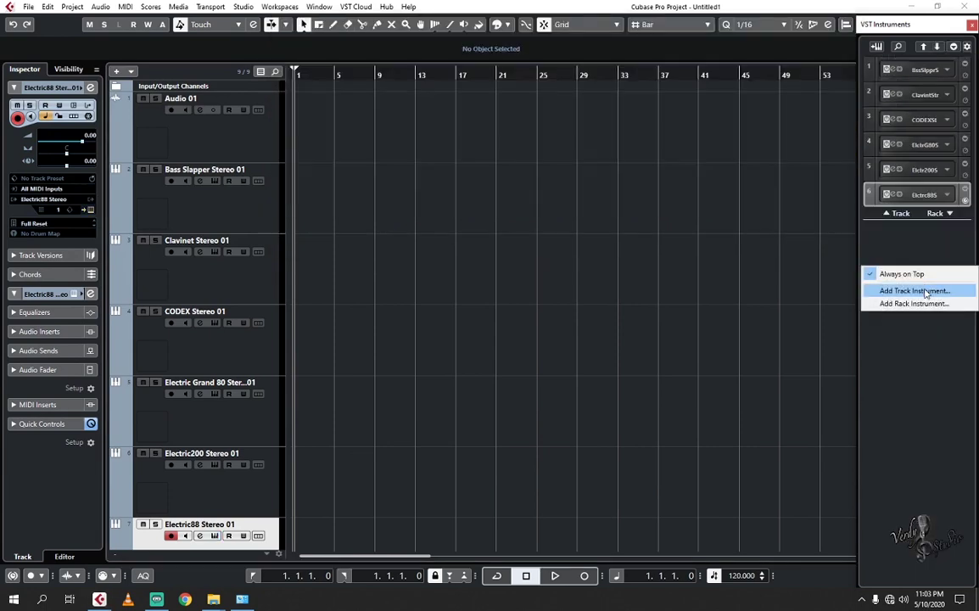
{"action": "left_click", "coordinate": [925, 292]}
{"action": "left_click", "coordinate": [542, 285]}
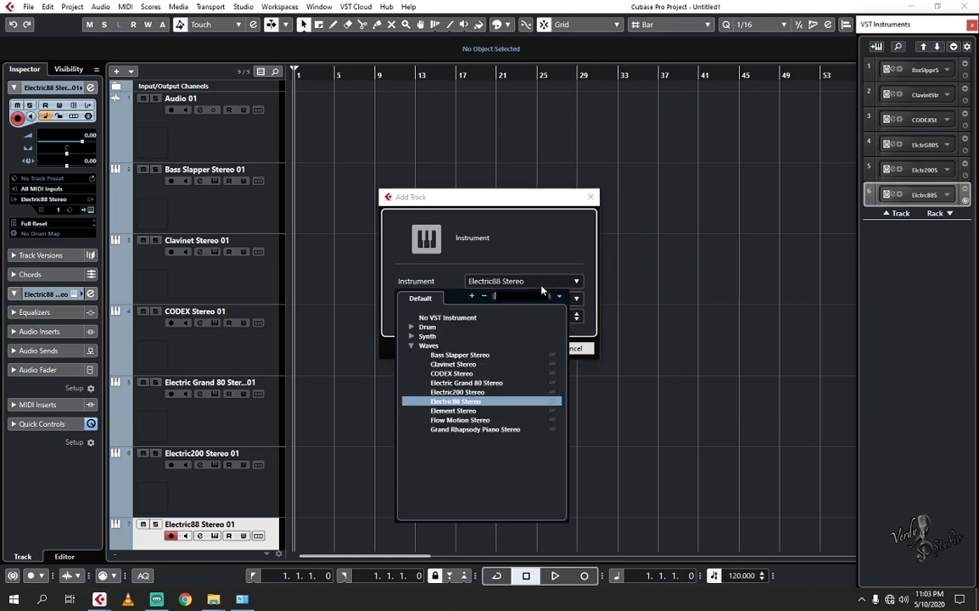
{"action": "left_click", "coordinate": [458, 410]}
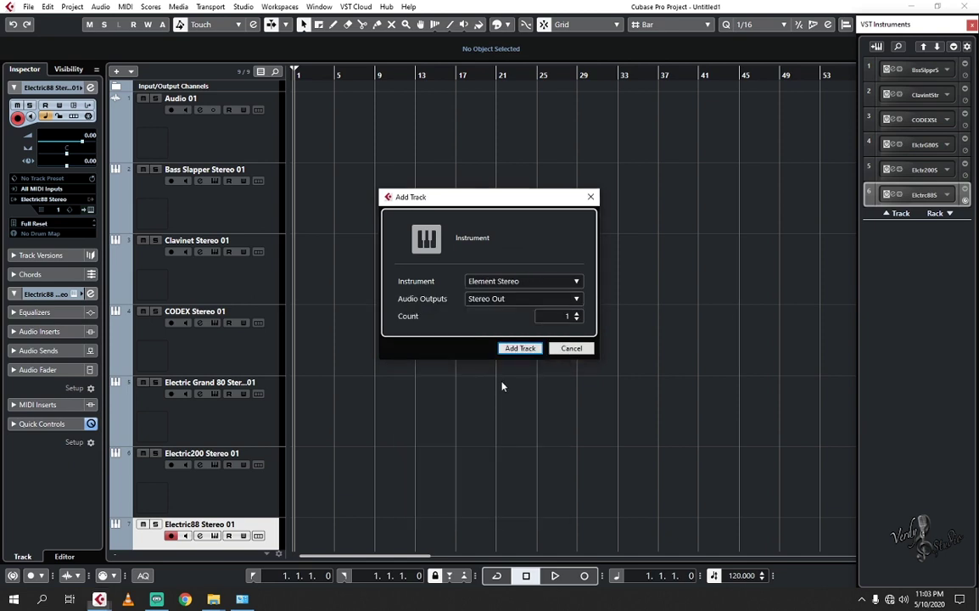
{"action": "left_click", "coordinate": [518, 348]}
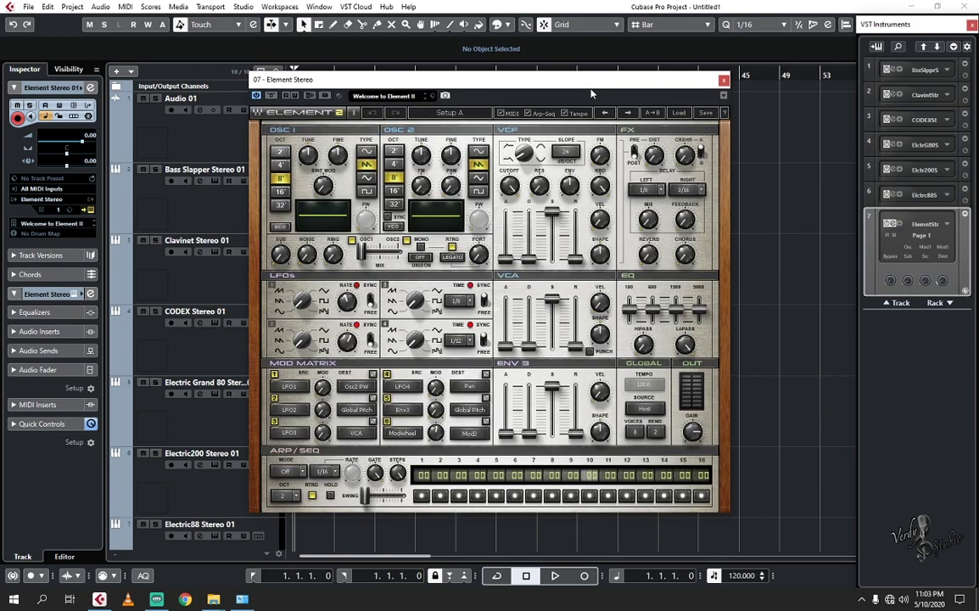
Step: Close the Element instrument window and add a Flow Motion Stereo instrument track from the Waves instruments
{"action": "left_click_drag", "start_coordinate": [620, 84], "coordinate": [744, 30]}
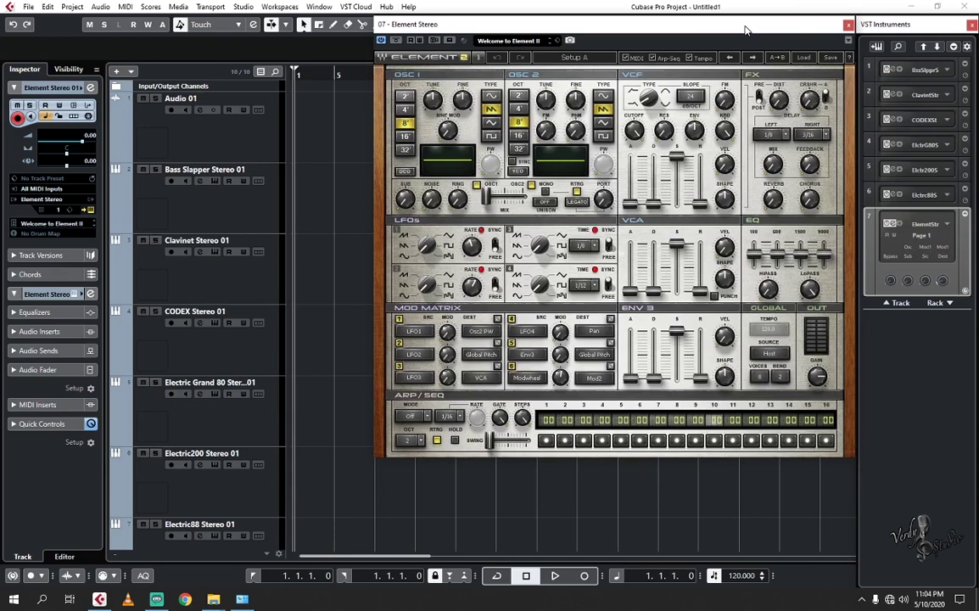
{"action": "left_click", "coordinate": [848, 26]}
{"action": "right_click", "coordinate": [895, 346]}
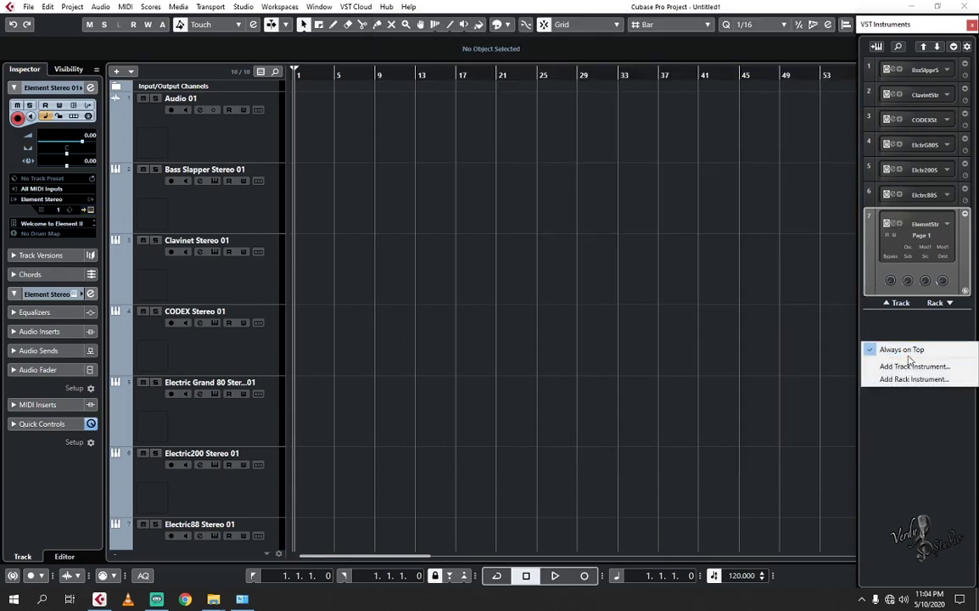
{"action": "left_click", "coordinate": [901, 365]}
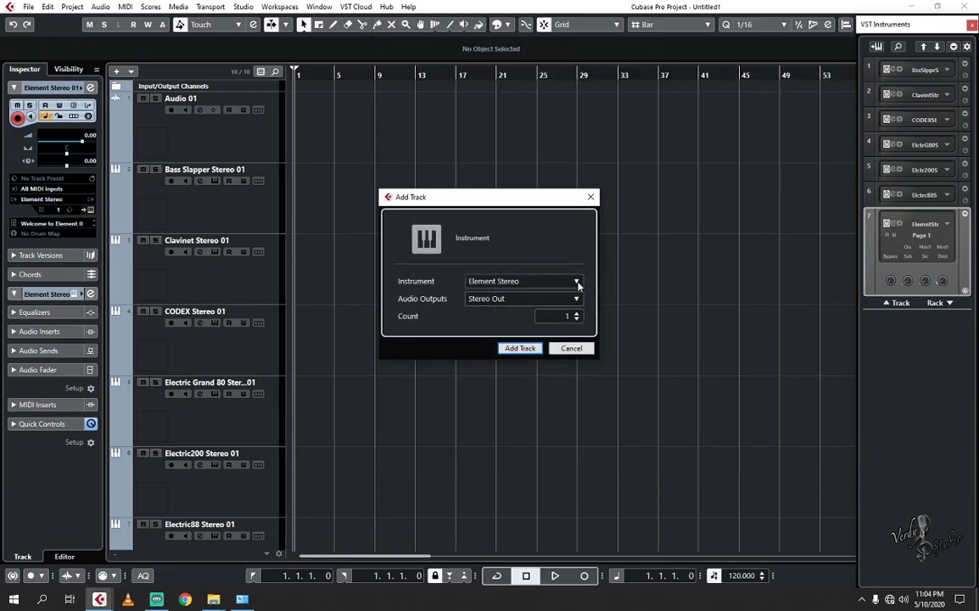
{"action": "left_click", "coordinate": [577, 283]}
{"action": "left_click", "coordinate": [462, 420]}
{"action": "left_click", "coordinate": [520, 345]}
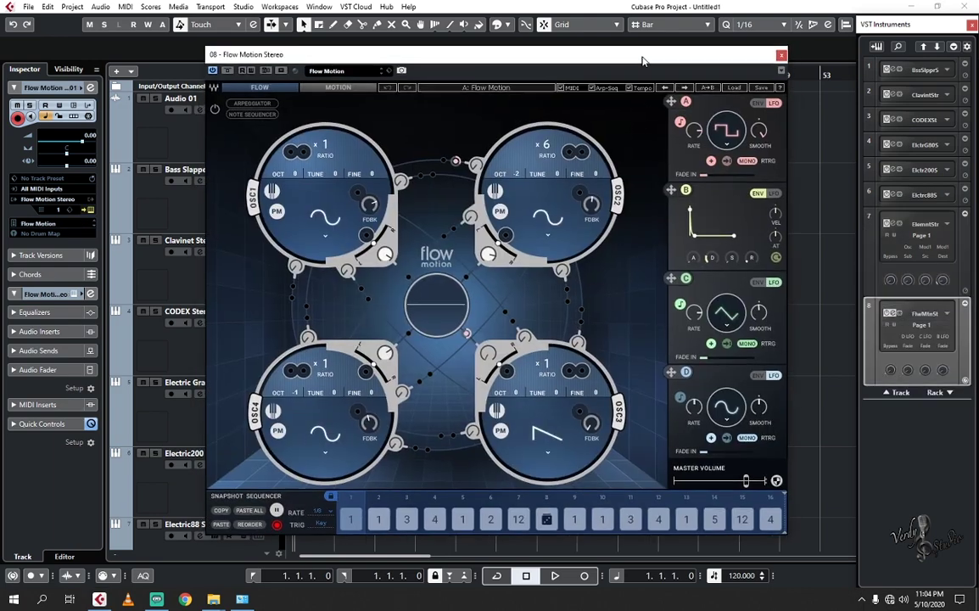
Step: Close the Flow Motion instrument window and add a Grand Rhapsody Piano Stereo instrument track from the Waves instruments
{"action": "left_click_drag", "start_coordinate": [642, 61], "coordinate": [711, 30]}
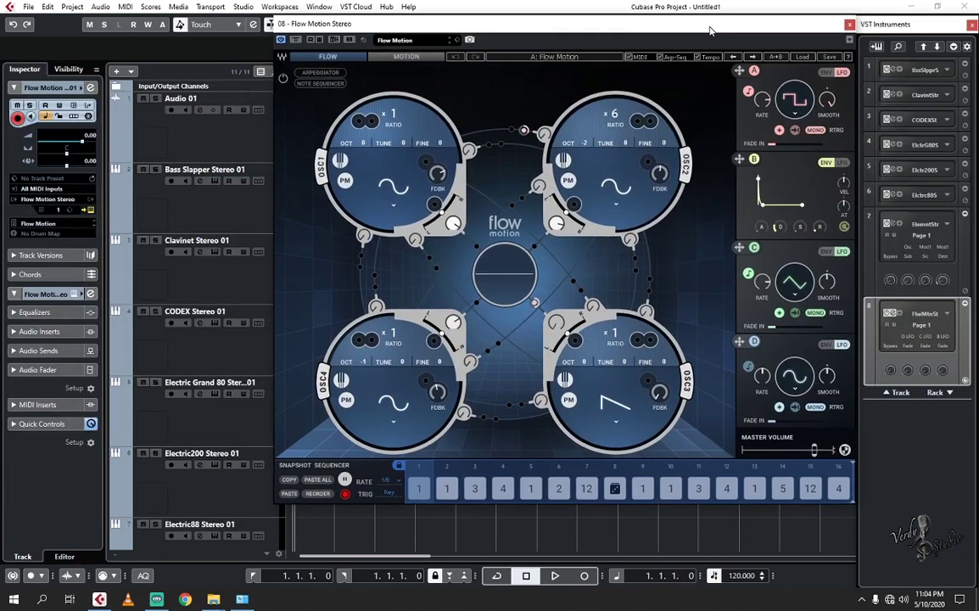
{"action": "left_click", "coordinate": [848, 25]}
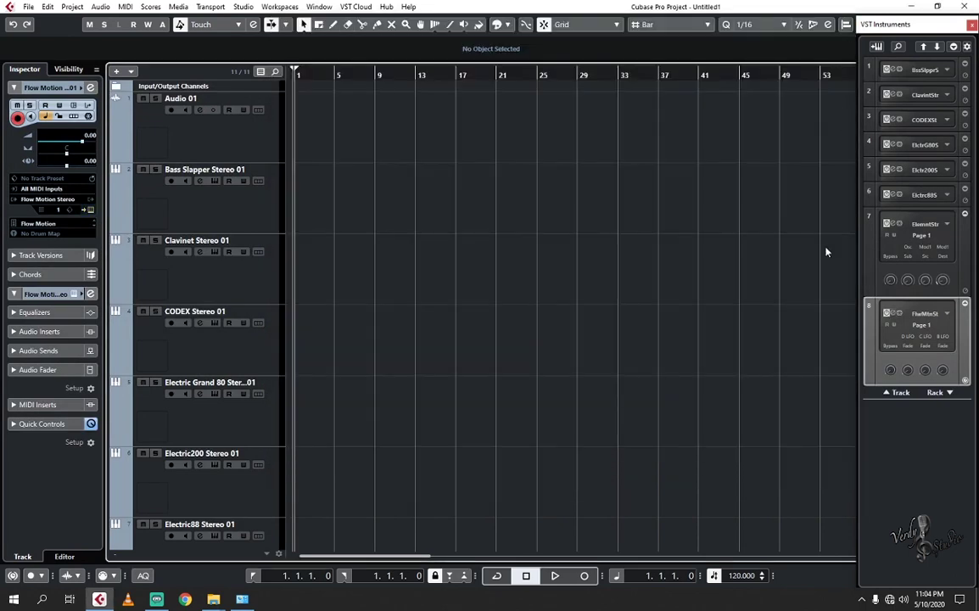
{"action": "right_click", "coordinate": [894, 454]}
{"action": "left_click", "coordinate": [899, 469]}
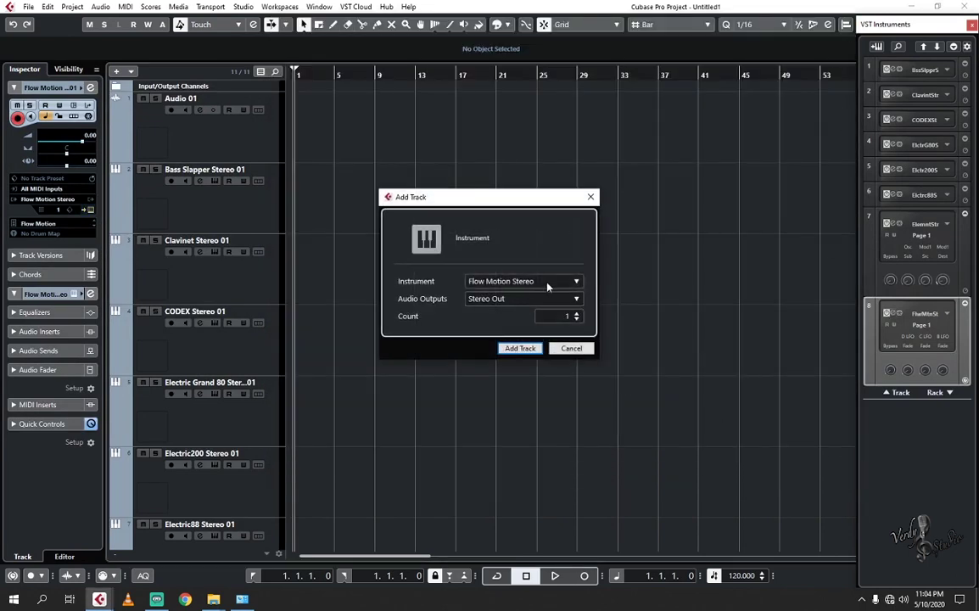
{"action": "left_click", "coordinate": [576, 283]}
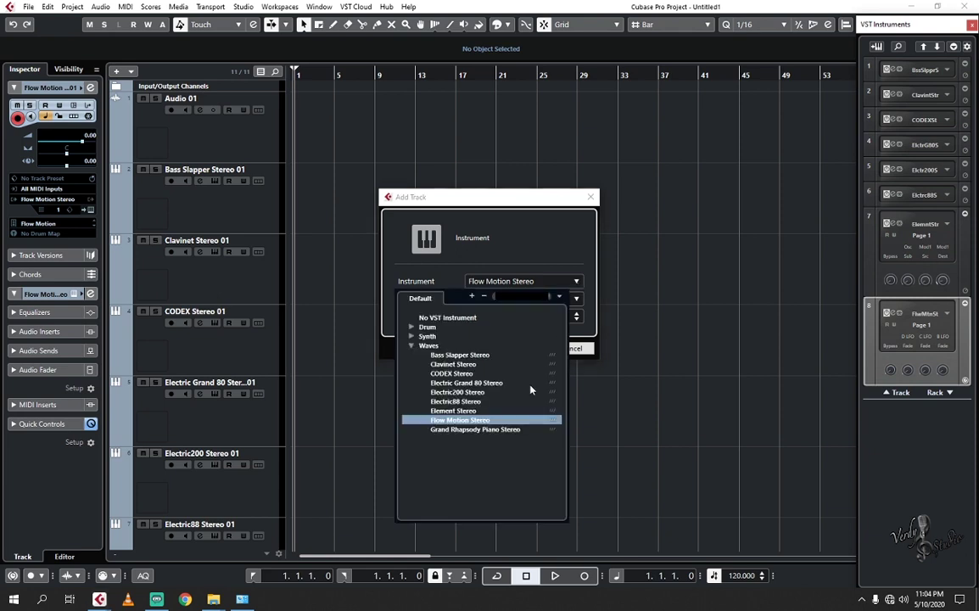
{"action": "left_click", "coordinate": [465, 430]}
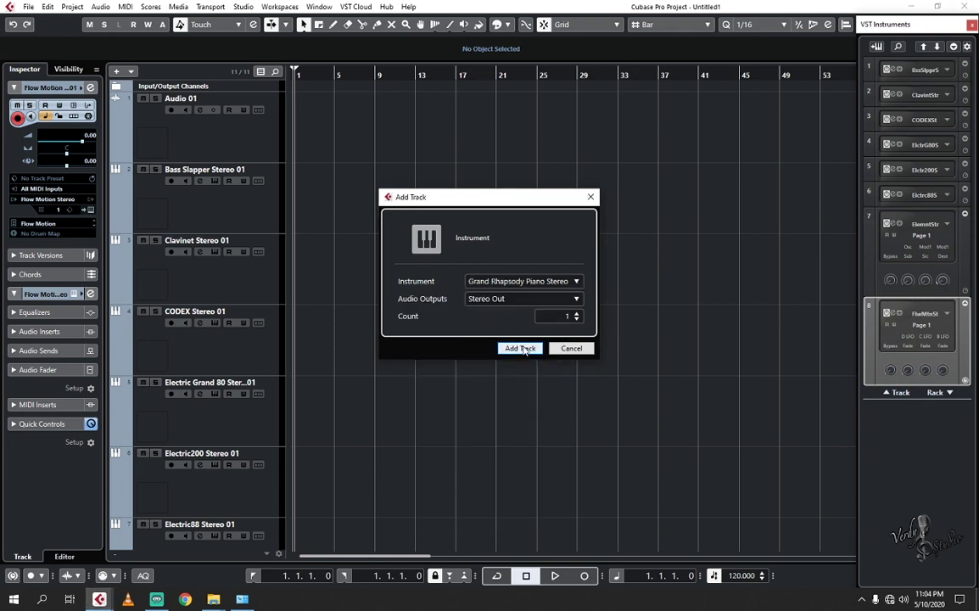
{"action": "left_click", "coordinate": [521, 348]}
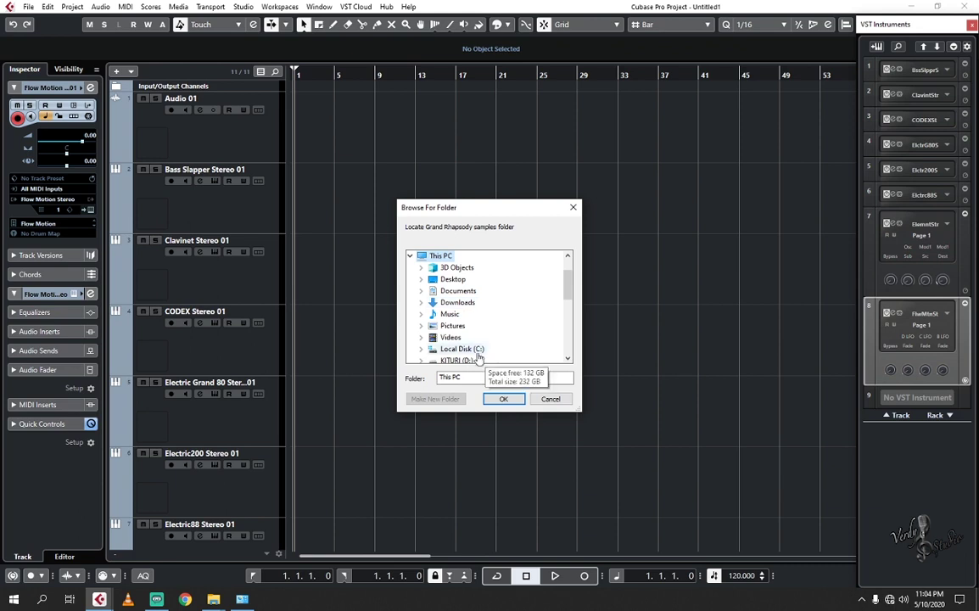
Step: Load the Grand Rhapsody samples from Grand Rhapsody HD in Steinberg's Sample Libraries for Waves Instruments under Program Files, and close the instrument window
{"action": "double_click", "coordinate": [467, 350]}
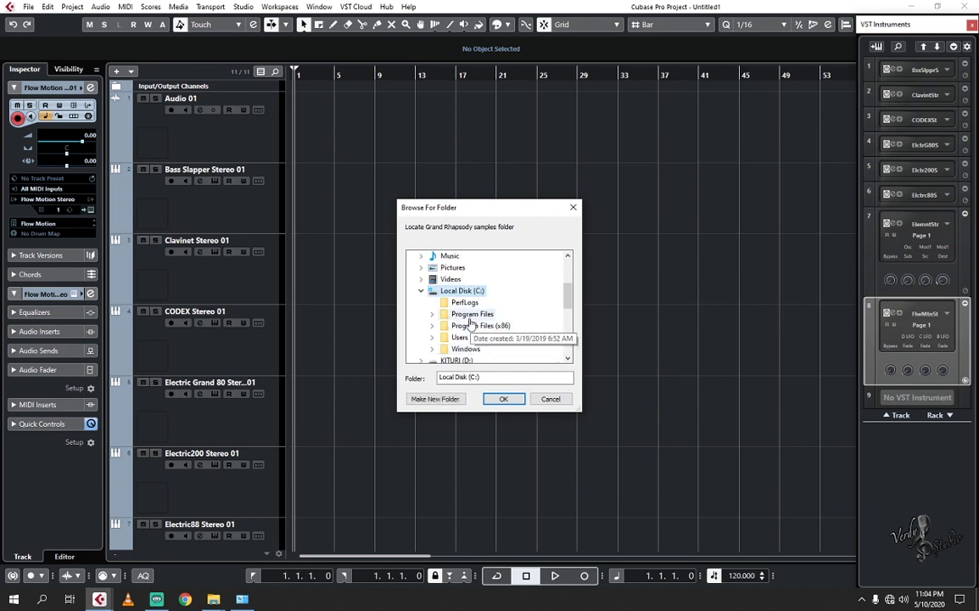
{"action": "double_click", "coordinate": [450, 323]}
{"action": "scroll", "coordinate": [522, 326], "scroll_direction": "down", "scroll_amount": 2}
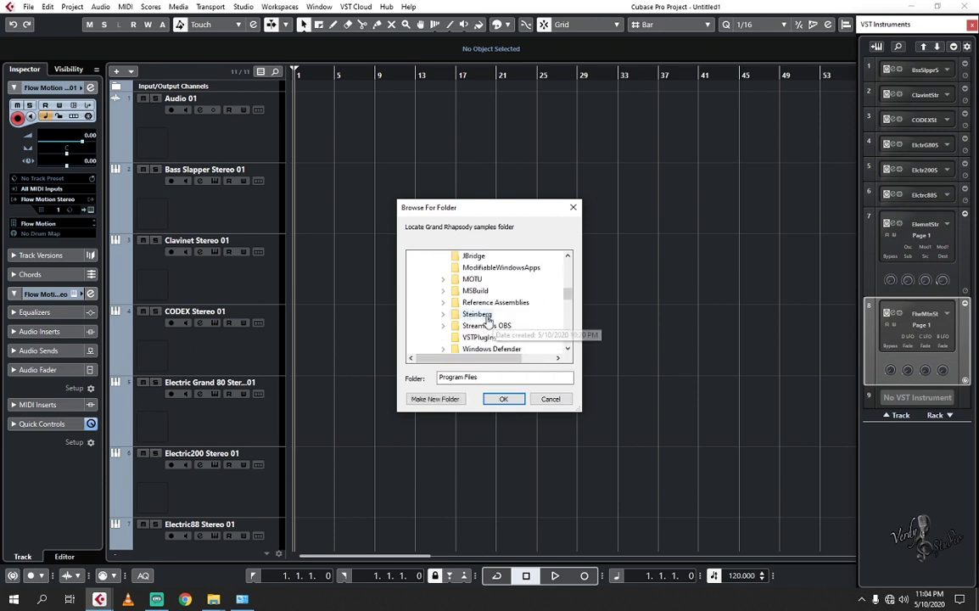
{"action": "double_click", "coordinate": [500, 314]}
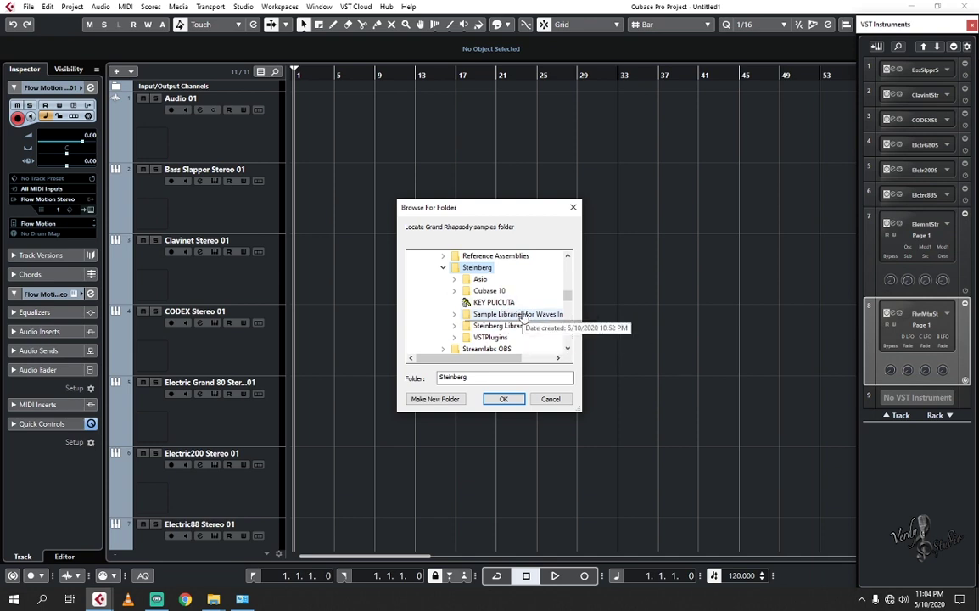
{"action": "double_click", "coordinate": [524, 317]}
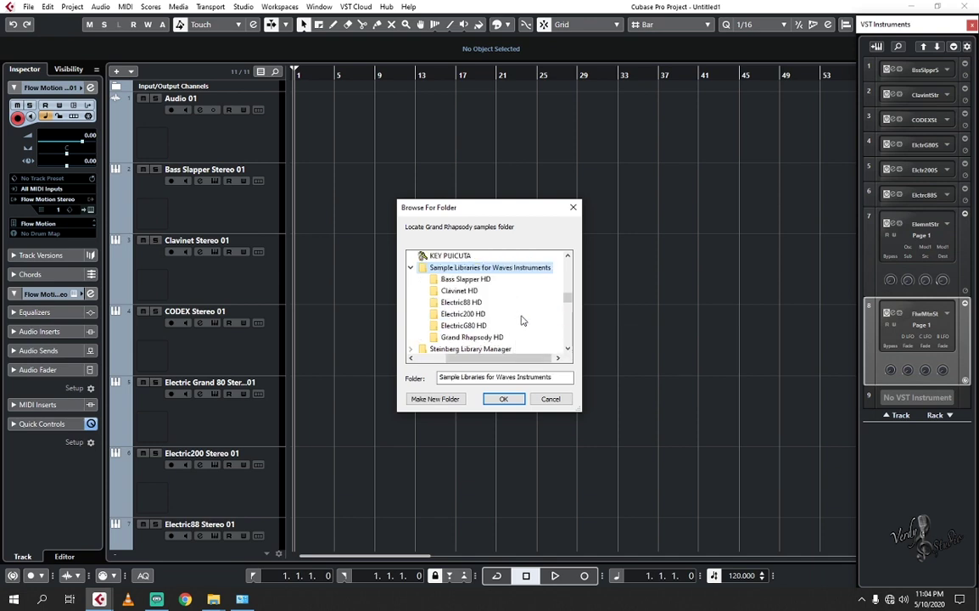
{"action": "left_click", "coordinate": [497, 338]}
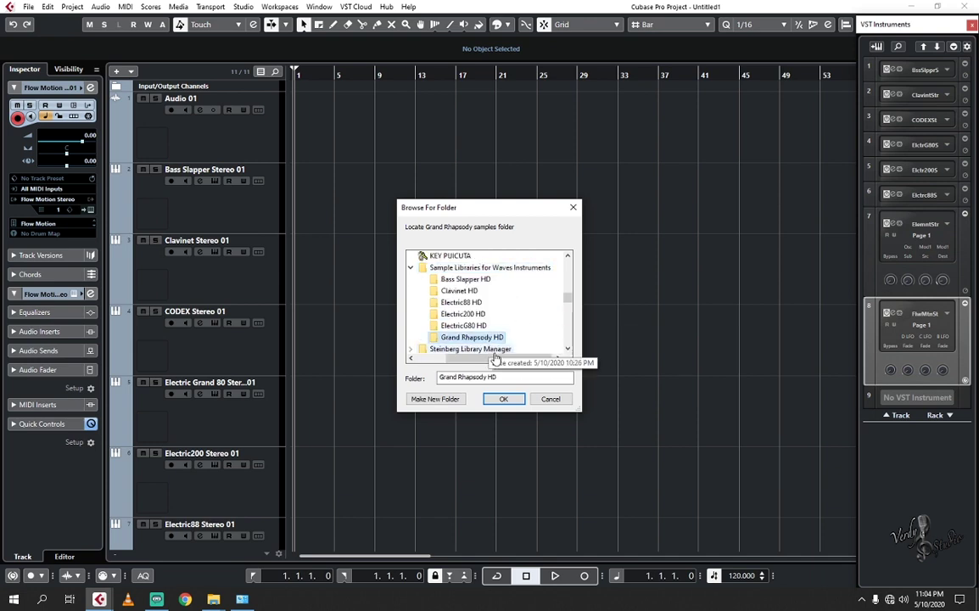
{"action": "left_click", "coordinate": [508, 399]}
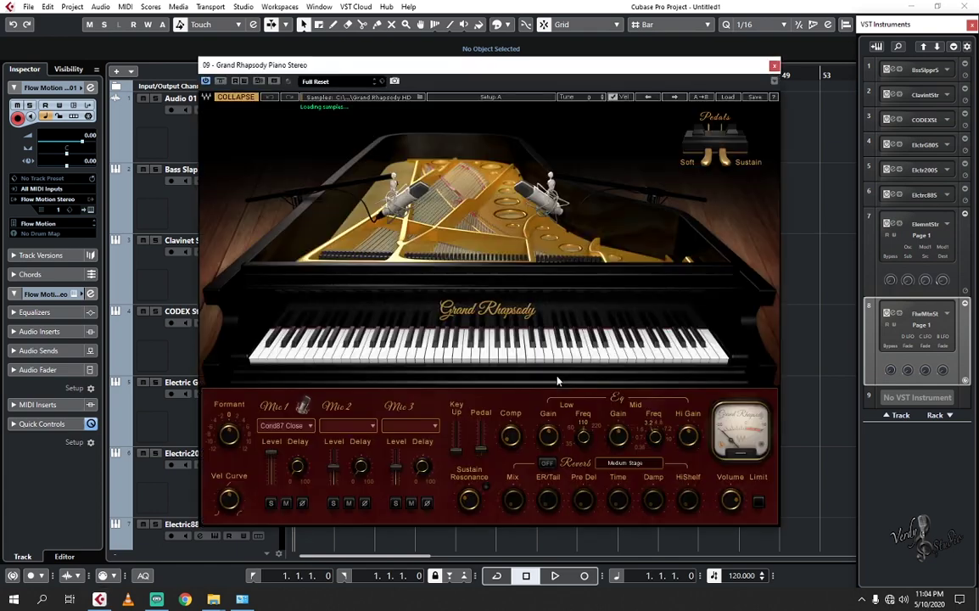
{"action": "left_click_drag", "start_coordinate": [573, 76], "coordinate": [649, 34]}
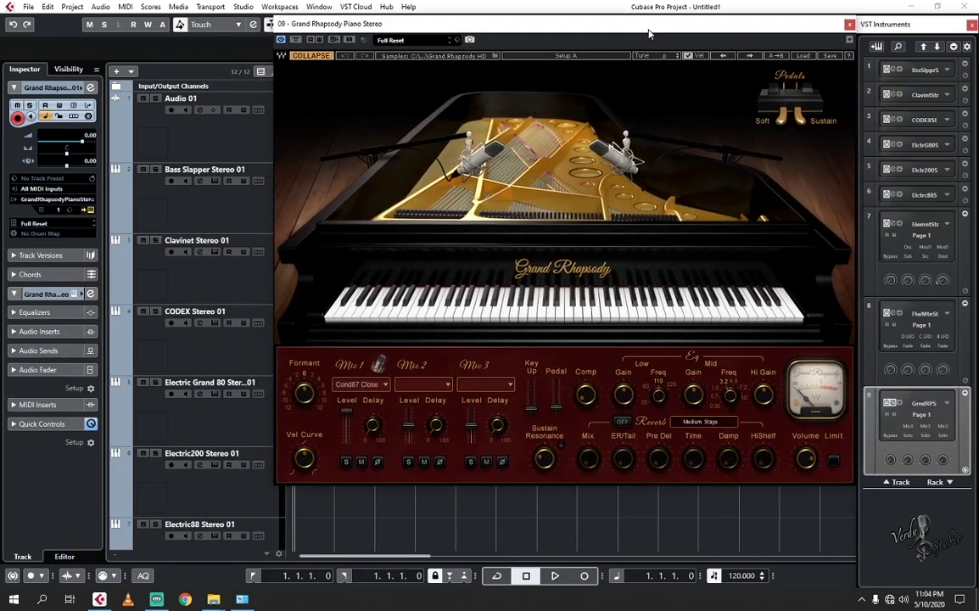
{"action": "left_click", "coordinate": [849, 25]}
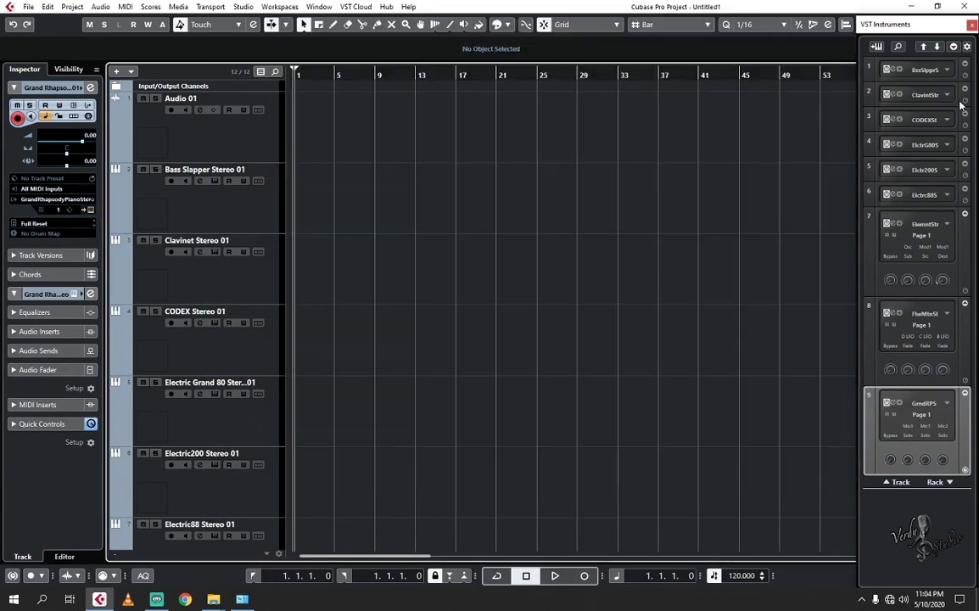
Step: Collapse all instrument slots in the VST Instruments rack and close the rack
{"action": "left_click", "coordinate": [953, 47]}
{"action": "left_click", "coordinate": [953, 47]}
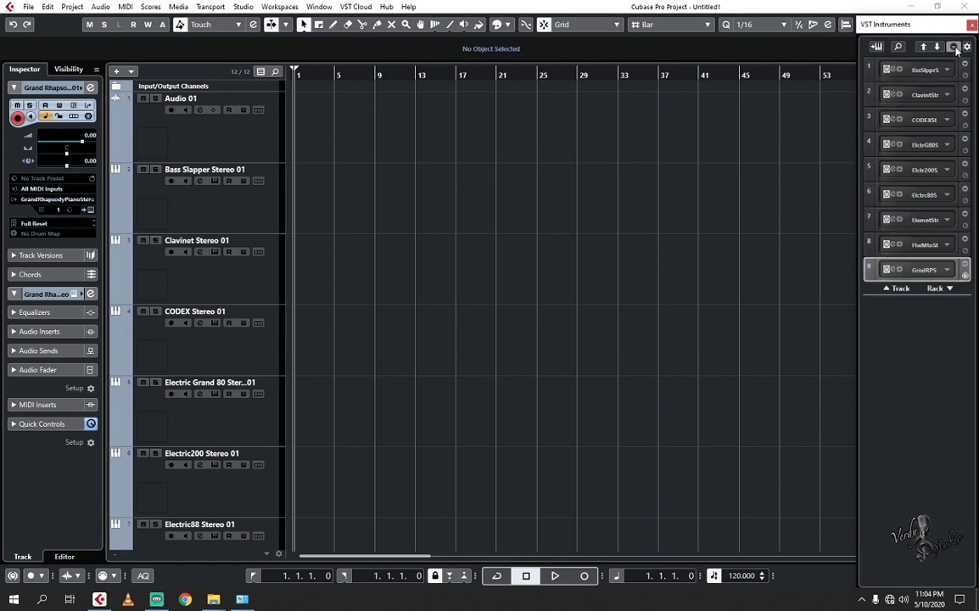
{"action": "left_click", "coordinate": [972, 25]}
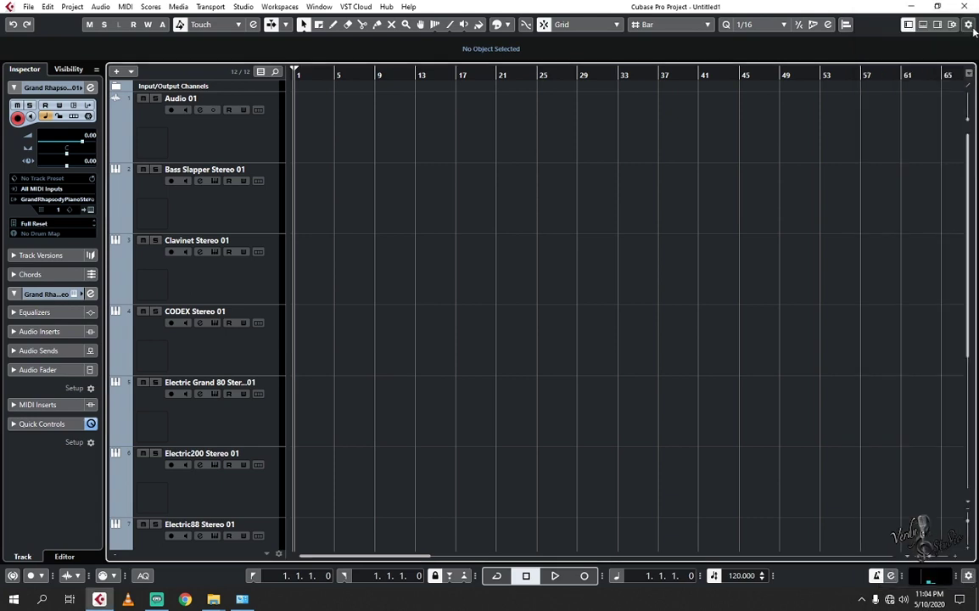
Step: Close the project without saving it and quit Cubase
{"action": "left_click", "coordinate": [968, 7]}
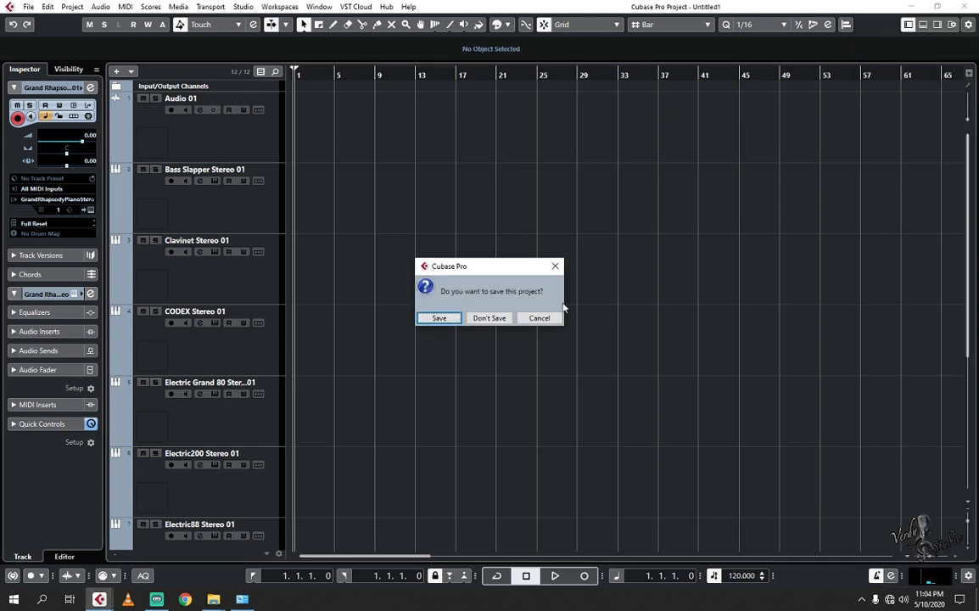
{"action": "left_click", "coordinate": [490, 319]}
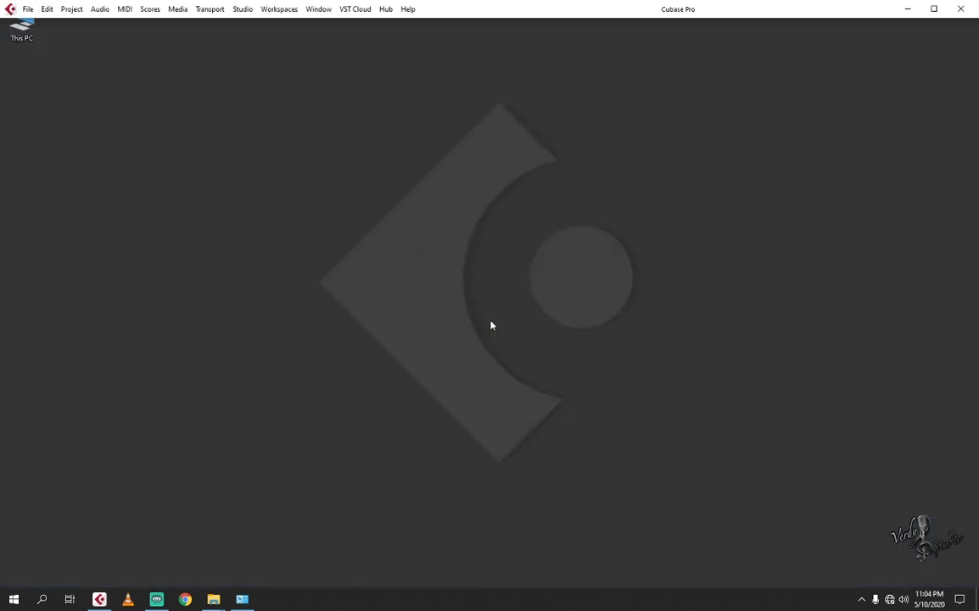
{"action": "left_click", "coordinate": [959, 10]}
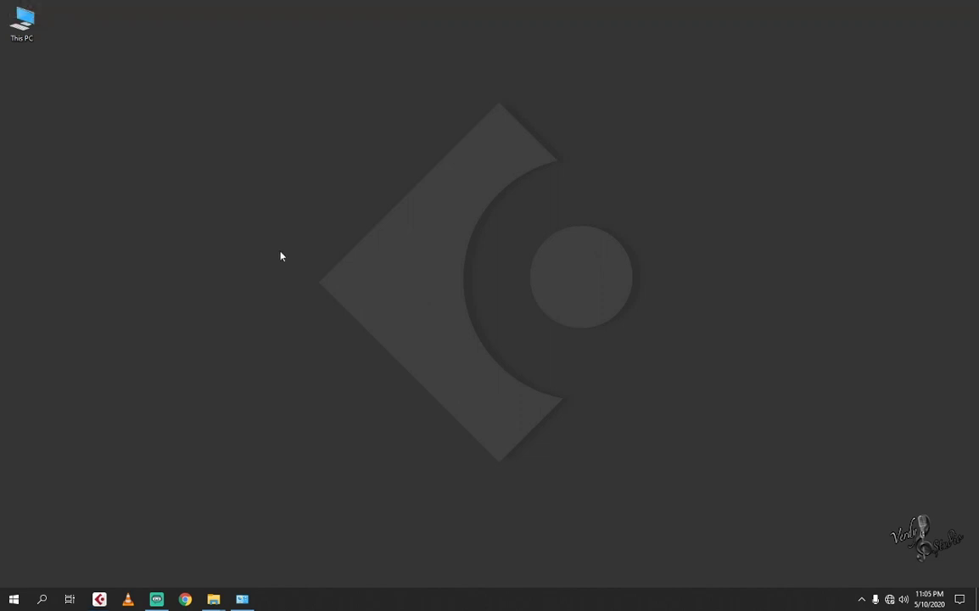
{"action": "right_click", "coordinate": [290, 163]}
{"action": "left_click", "coordinate": [314, 197]}
Step: Mount the air-nexus2 disc image from VST - PLUGINS\ReFX.Nexus.v2.2.VSTi.RTAS.DVDR-AiRISO on the VERDY STUDIO PC drive using PowerISO
{"action": "left_click", "coordinate": [862, 599]}
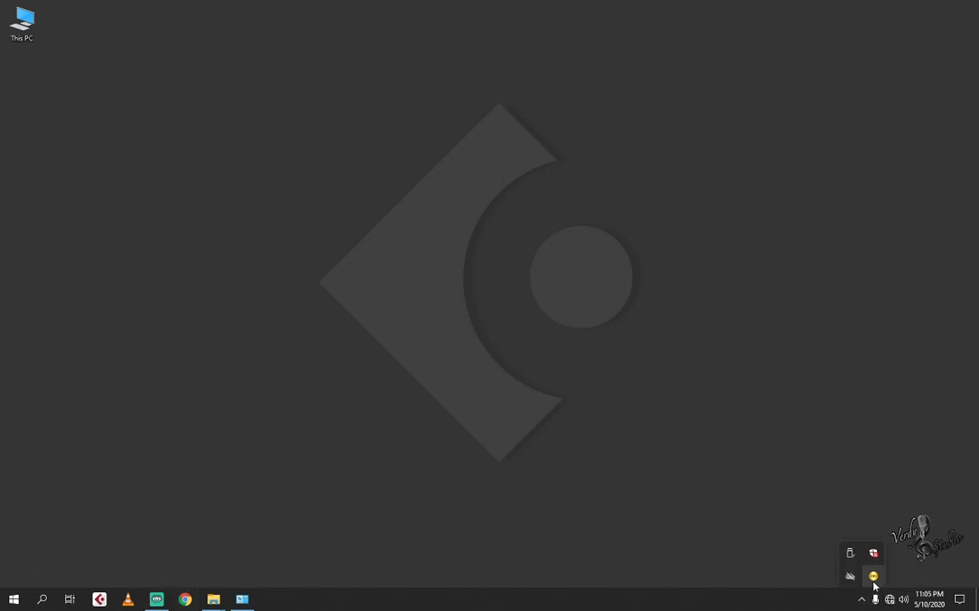
{"action": "right_click", "coordinate": [874, 585]}
{"action": "left_click", "coordinate": [827, 464]}
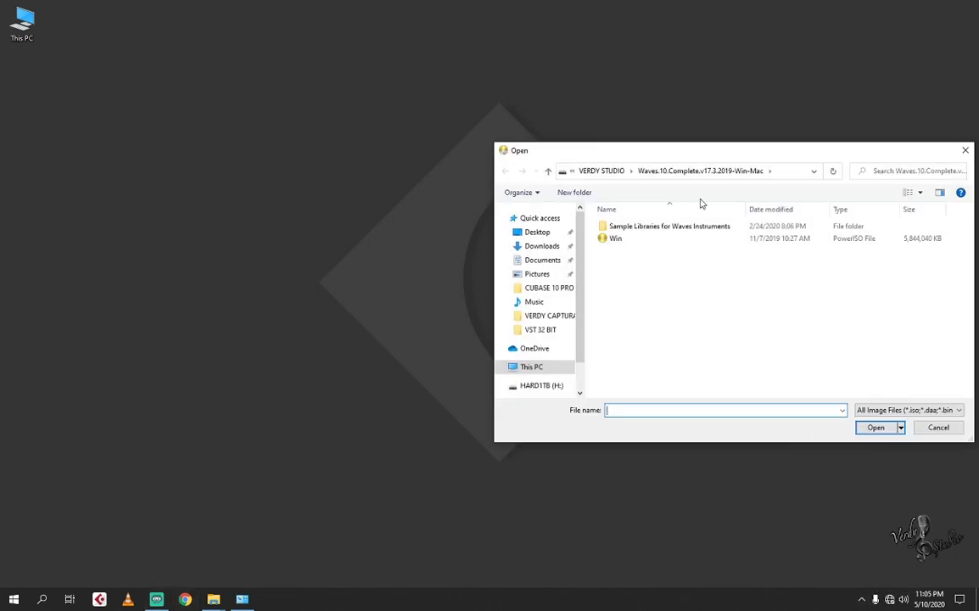
{"action": "left_click_drag", "start_coordinate": [721, 155], "coordinate": [474, 155]}
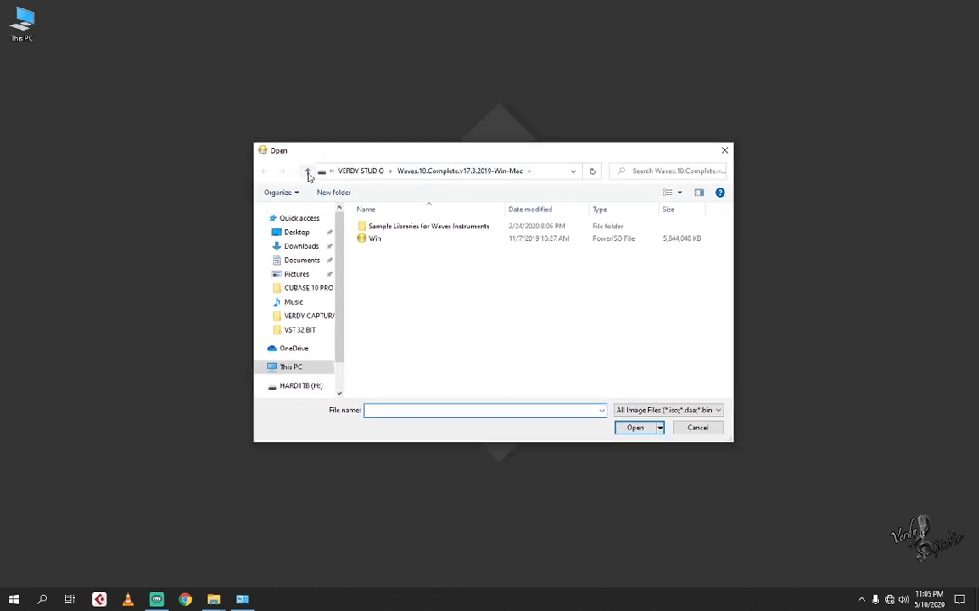
{"action": "left_click", "coordinate": [308, 172]}
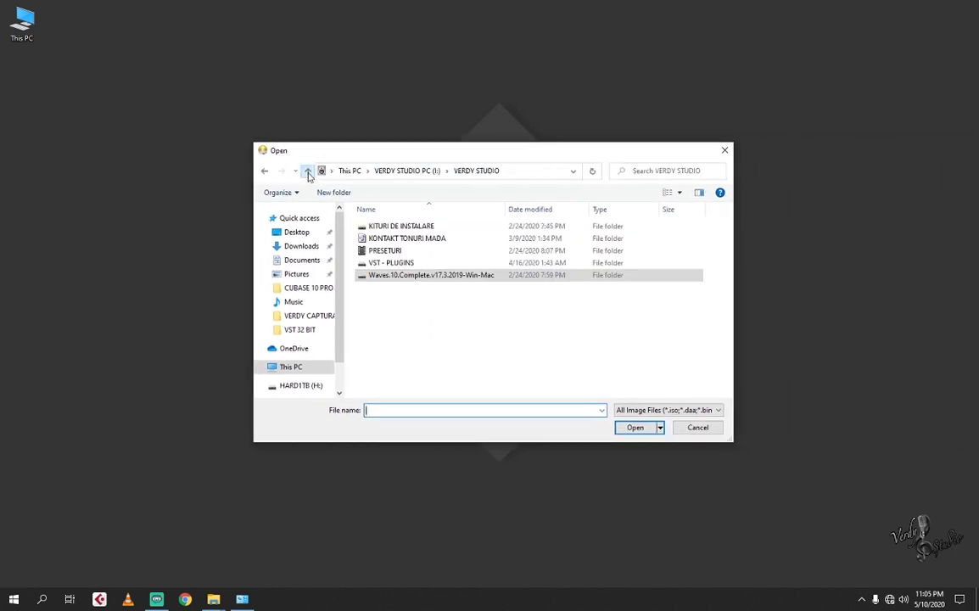
{"action": "double_click", "coordinate": [388, 262]}
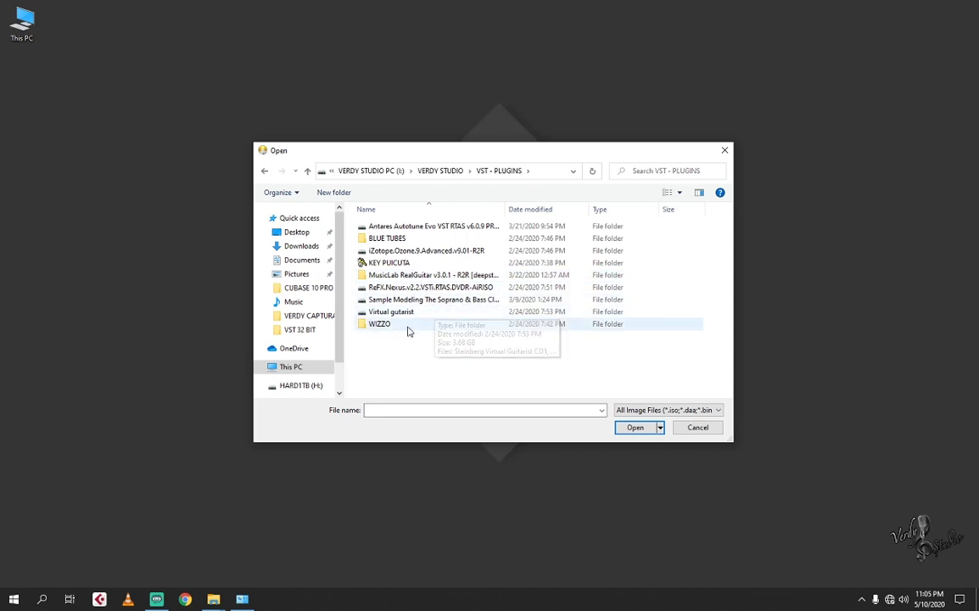
{"action": "double_click", "coordinate": [410, 290]}
{"action": "left_click", "coordinate": [383, 228]}
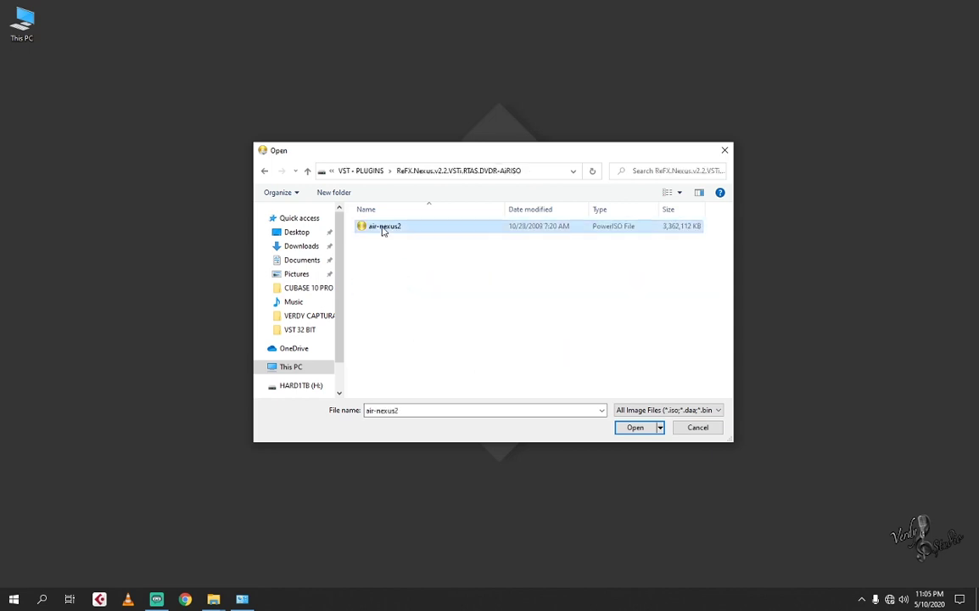
{"action": "left_click", "coordinate": [634, 428]}
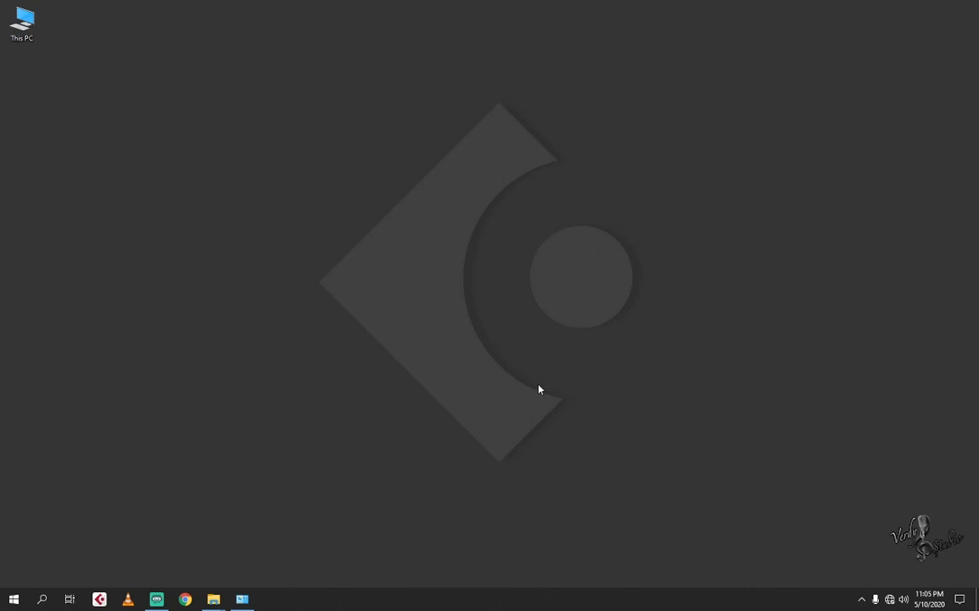
Step: Open the mounted Nexus 2 disc in File Explorer, launch Nexus 2 Setup and continue past its welcome page
{"action": "double_click", "coordinate": [32, 31]}
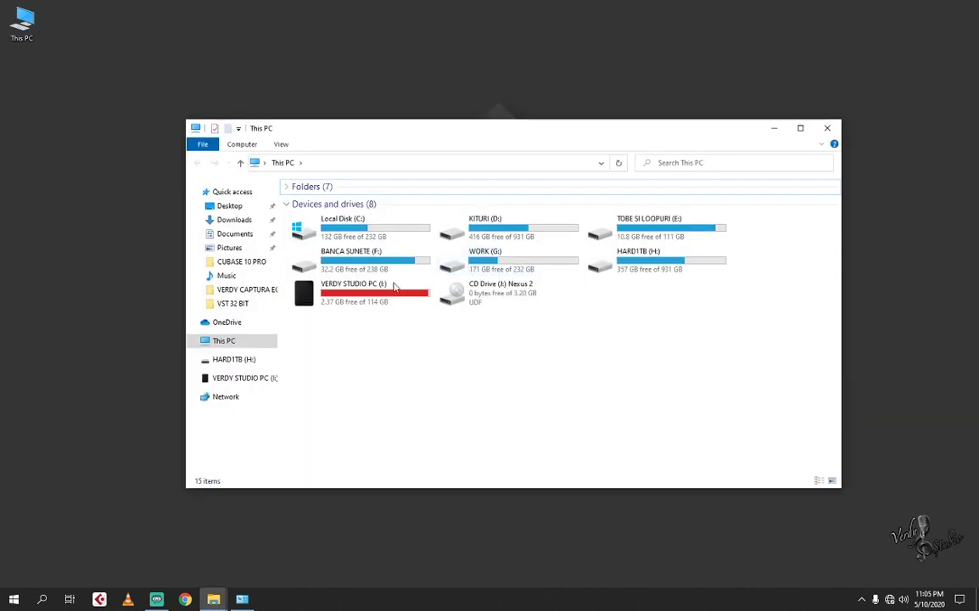
{"action": "right_click", "coordinate": [480, 296]}
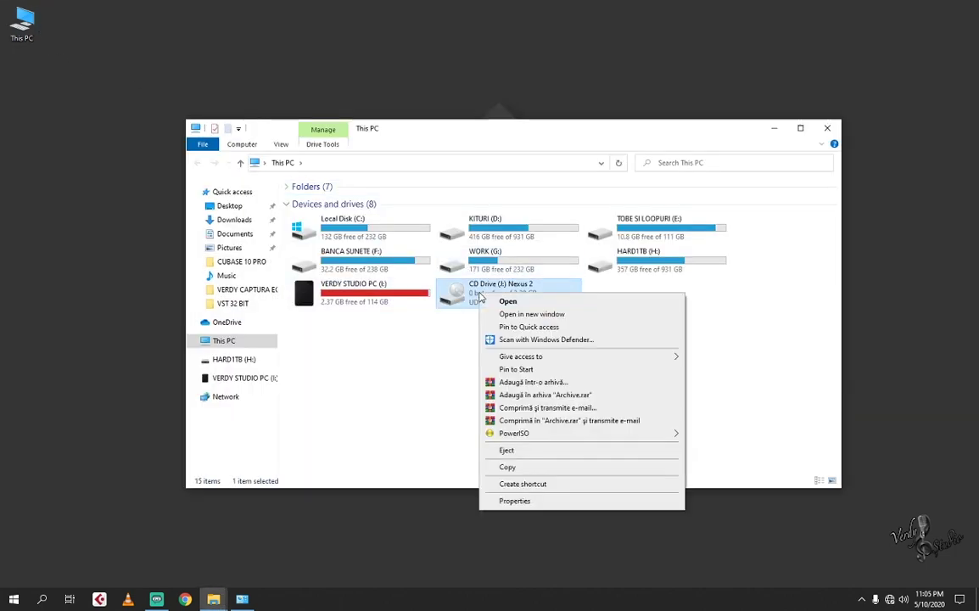
{"action": "left_click", "coordinate": [505, 304]}
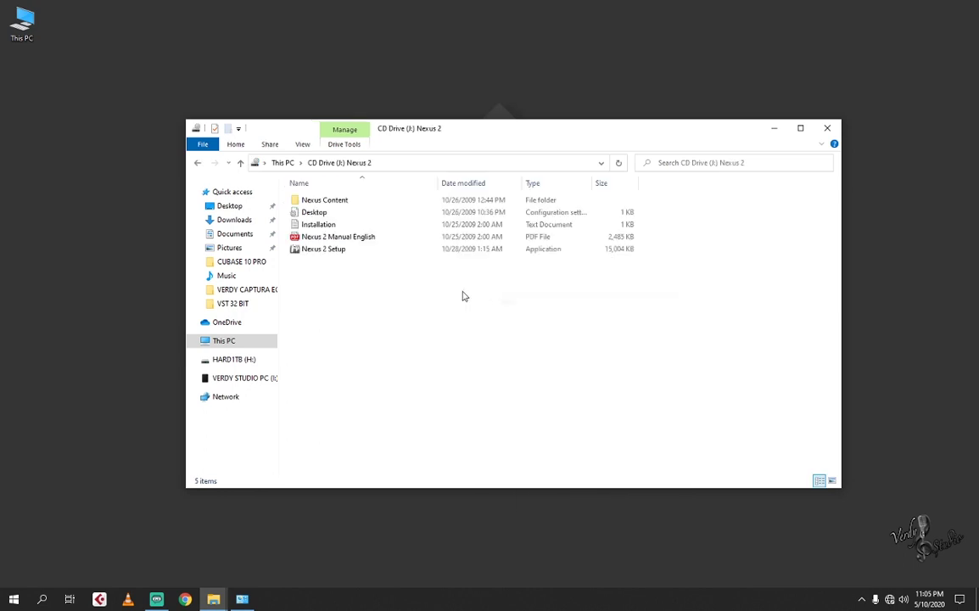
{"action": "double_click", "coordinate": [324, 251]}
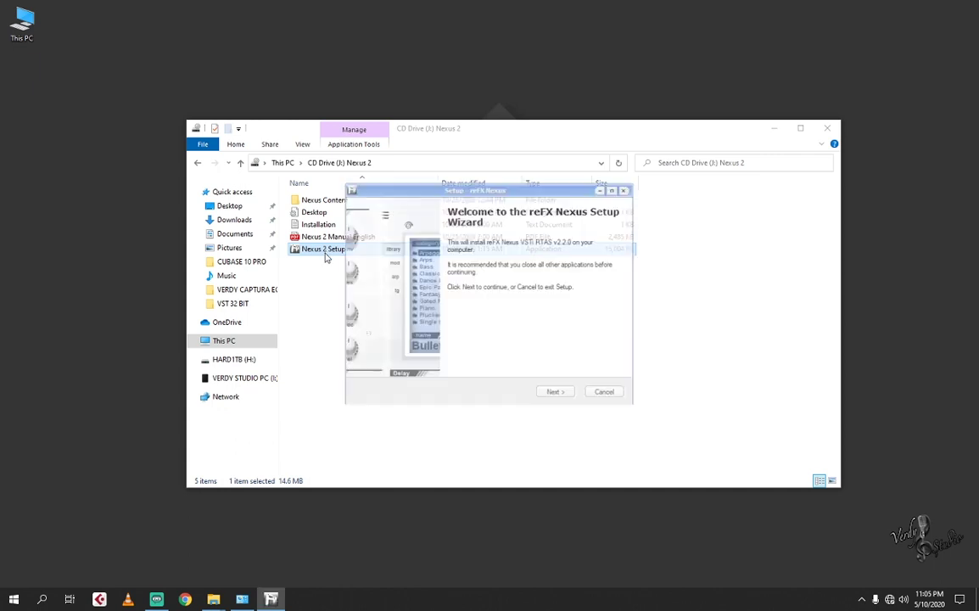
{"action": "left_click", "coordinate": [553, 394]}
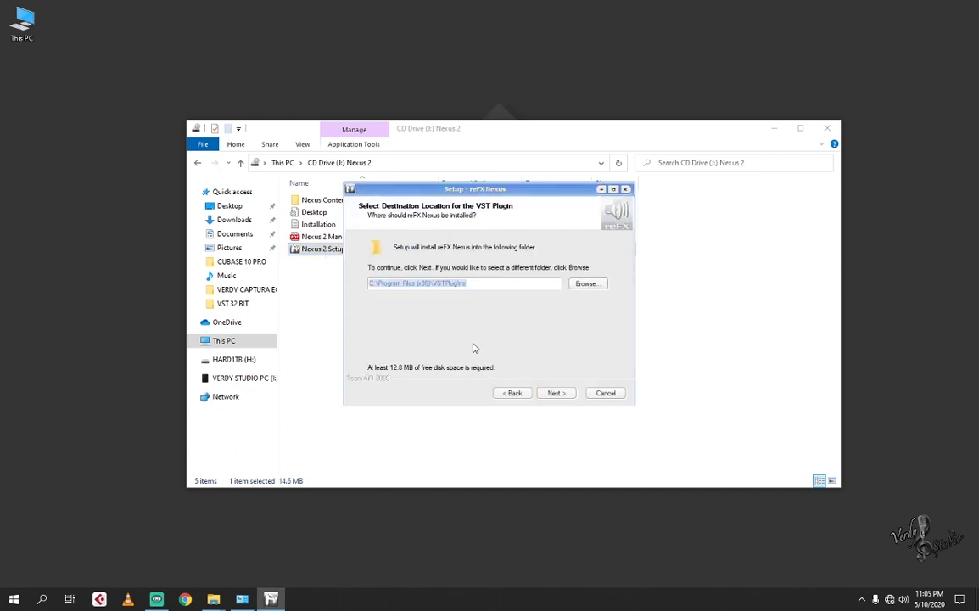
Step: Set the VST plugin destination to C:\Program Files (x86)\VST 32 BIT\NEXUS\VSTPlugIns and continue to component selection
{"action": "left_click", "coordinate": [585, 283]}
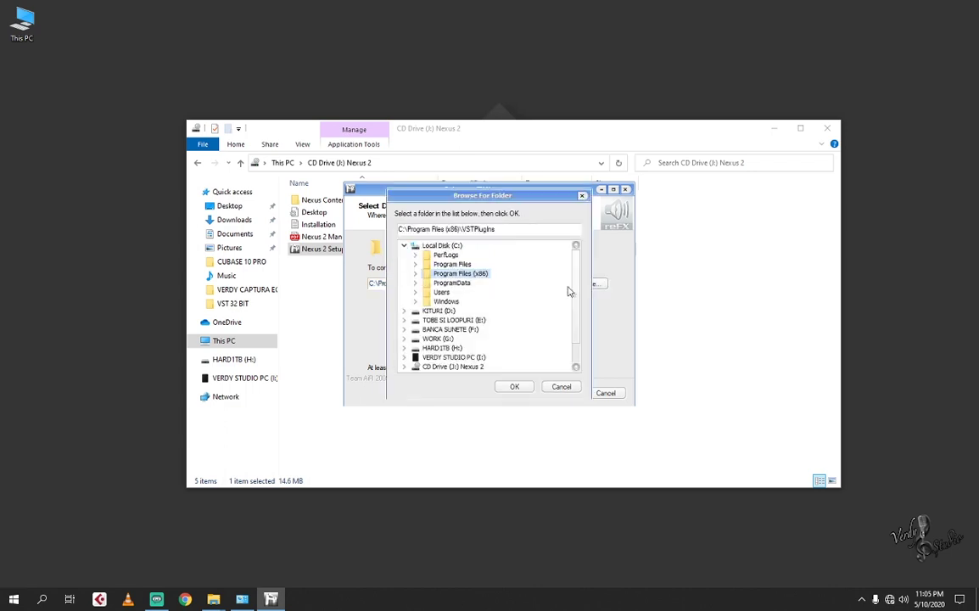
{"action": "left_click", "coordinate": [414, 273]}
{"action": "scroll", "coordinate": [472, 316], "scroll_direction": "down", "scroll_amount": 2}
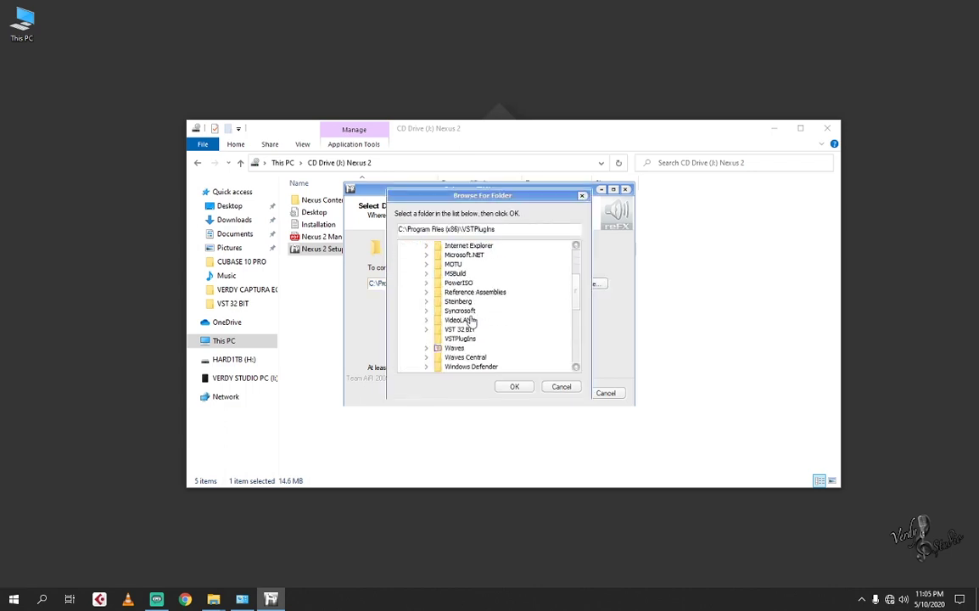
{"action": "double_click", "coordinate": [462, 330]}
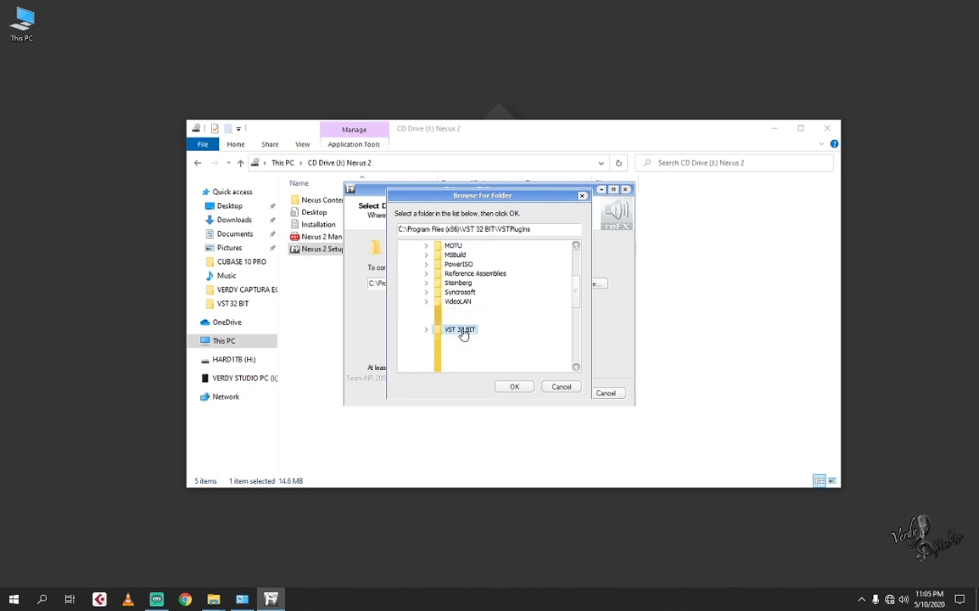
{"action": "left_click", "coordinate": [467, 340]}
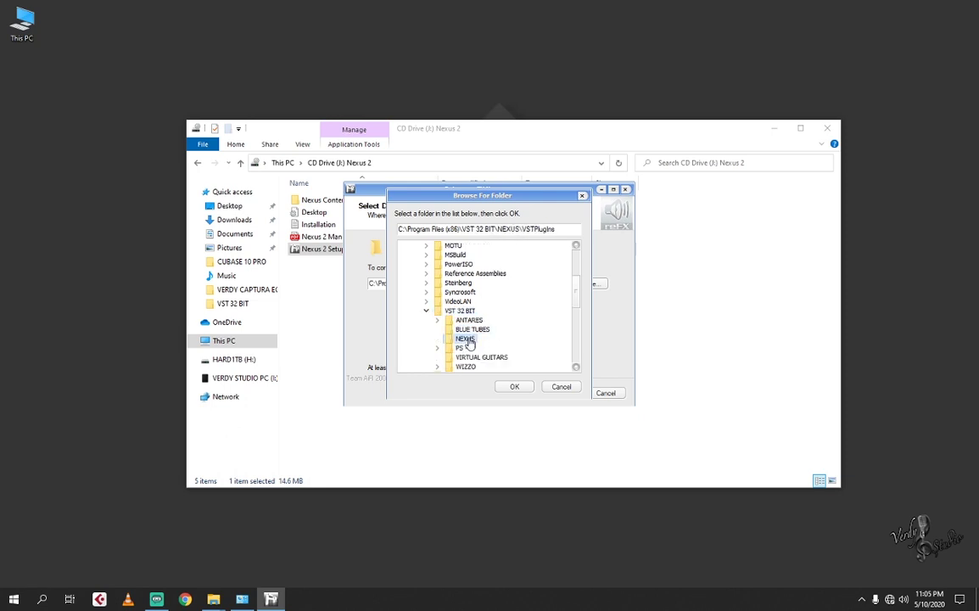
{"action": "left_click", "coordinate": [524, 389]}
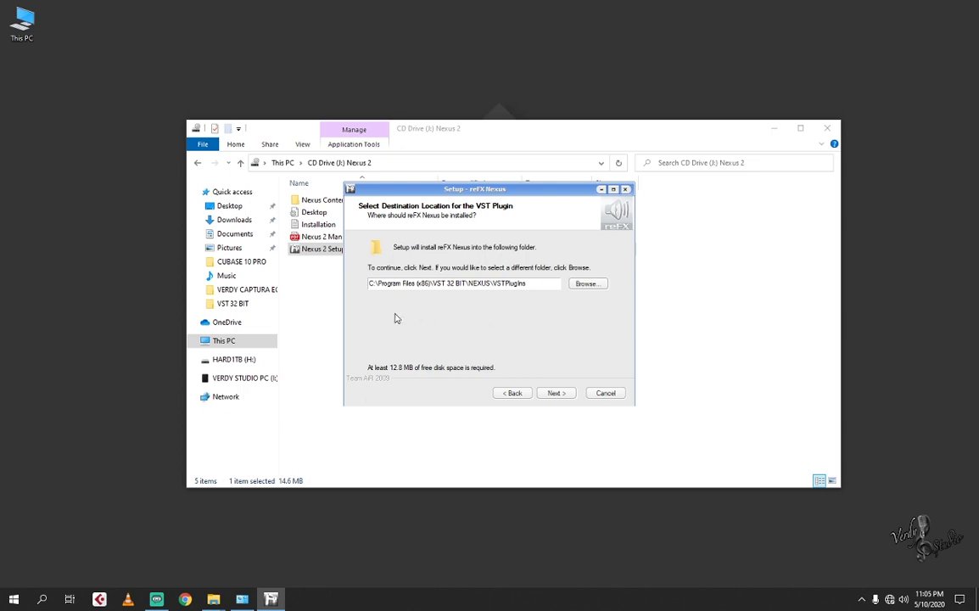
{"action": "left_click", "coordinate": [555, 394]}
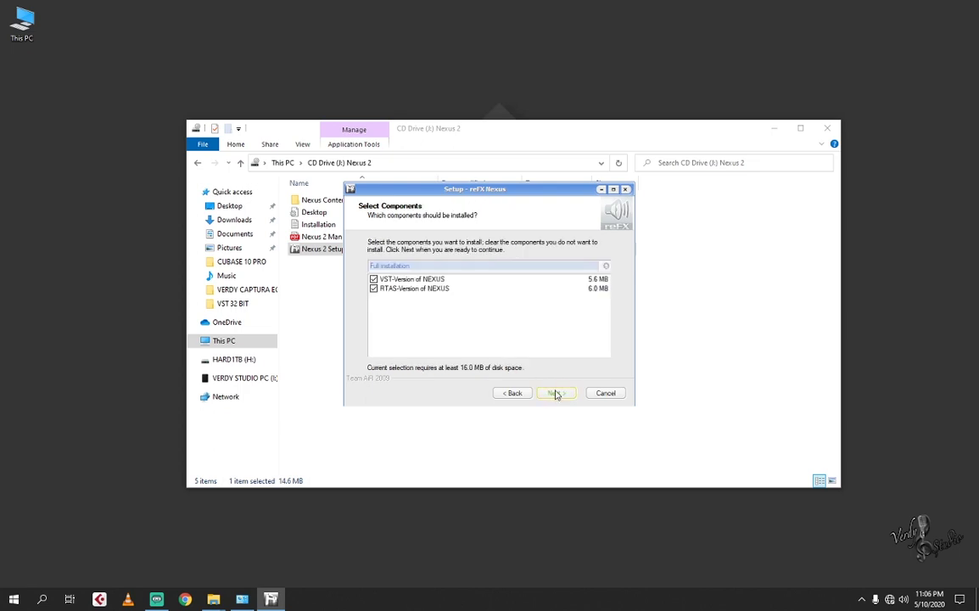
Step: Install the full set of Nexus VST and RTAS components without a Start Menu folder, and finish the setup
{"action": "left_click", "coordinate": [556, 393]}
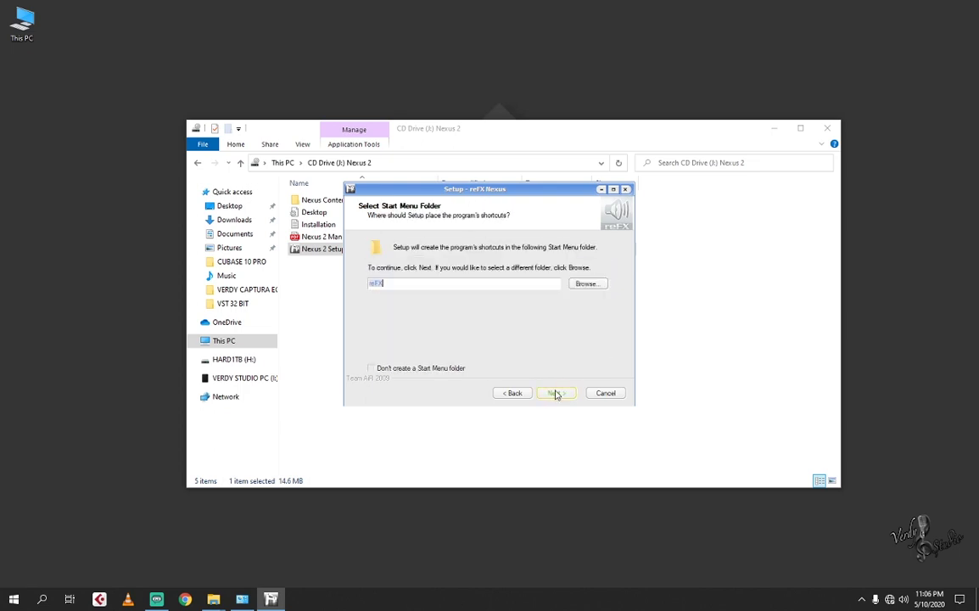
{"action": "left_click", "coordinate": [396, 370]}
{"action": "left_click", "coordinate": [551, 394]}
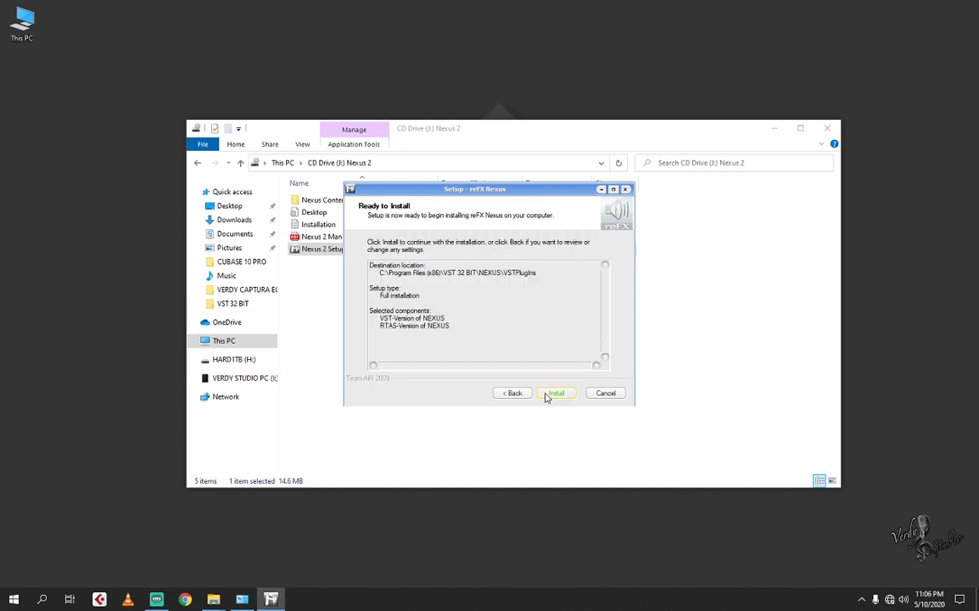
{"action": "left_click", "coordinate": [547, 395]}
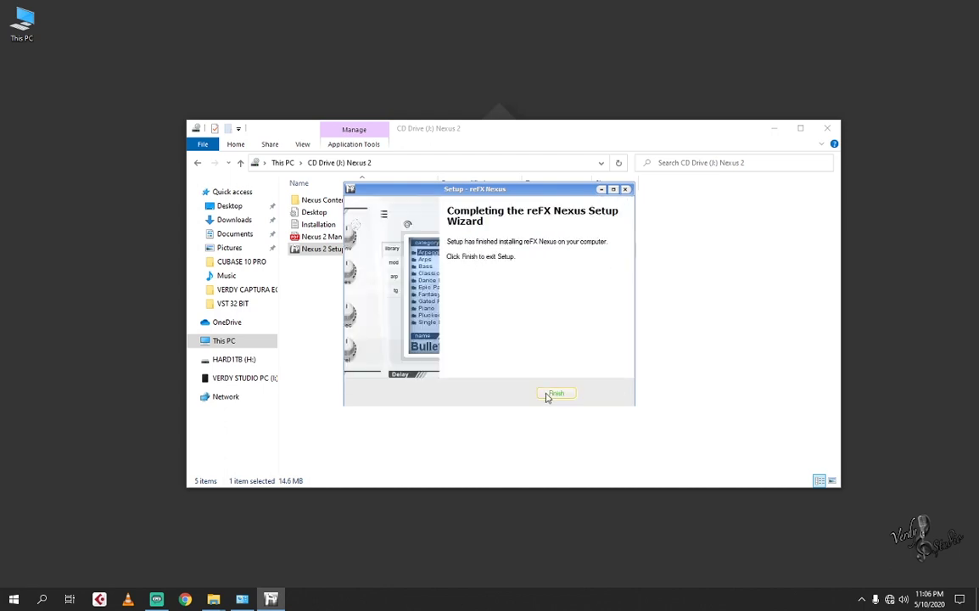
{"action": "left_click", "coordinate": [553, 395]}
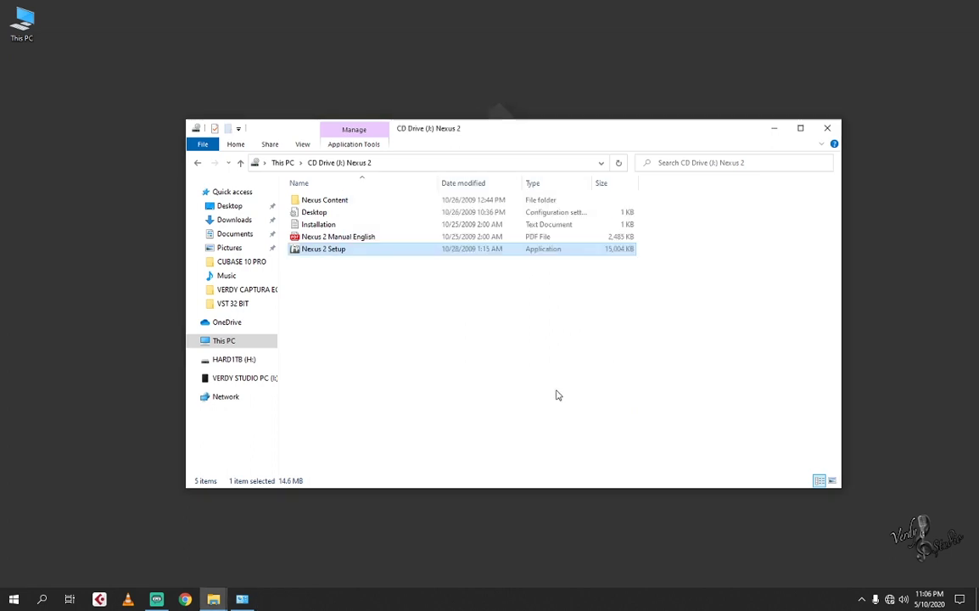
Step: Copy the Nexus Content folder from the Nexus 2 disc into C:\Program Files (x86)\VST 32 BIT\NEXUS\VSTPlugIns, granting administrator permission
{"action": "left_click", "coordinate": [322, 203]}
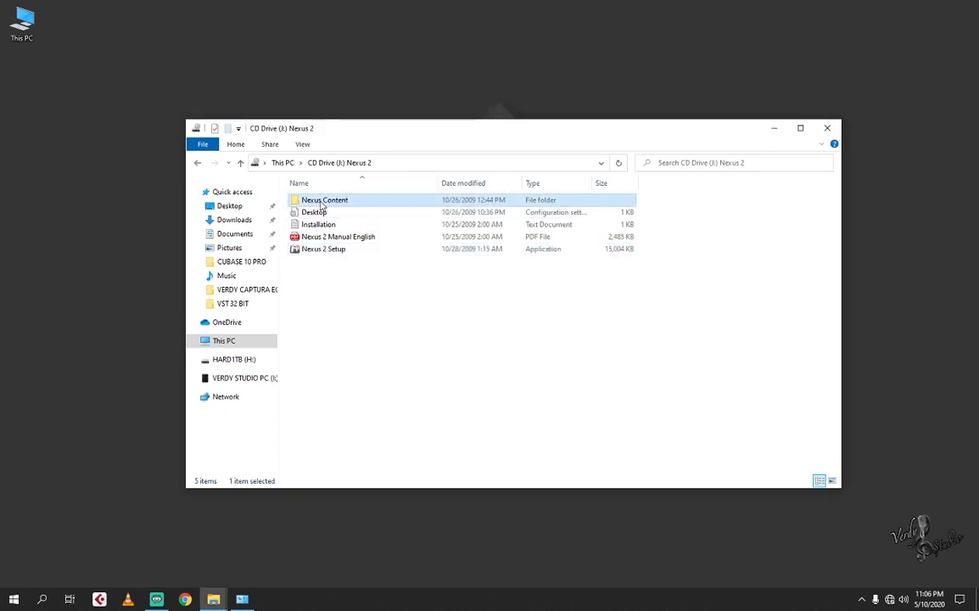
{"action": "right_click", "coordinate": [322, 203]}
{"action": "left_click", "coordinate": [348, 401]}
{"action": "left_click", "coordinate": [241, 162]}
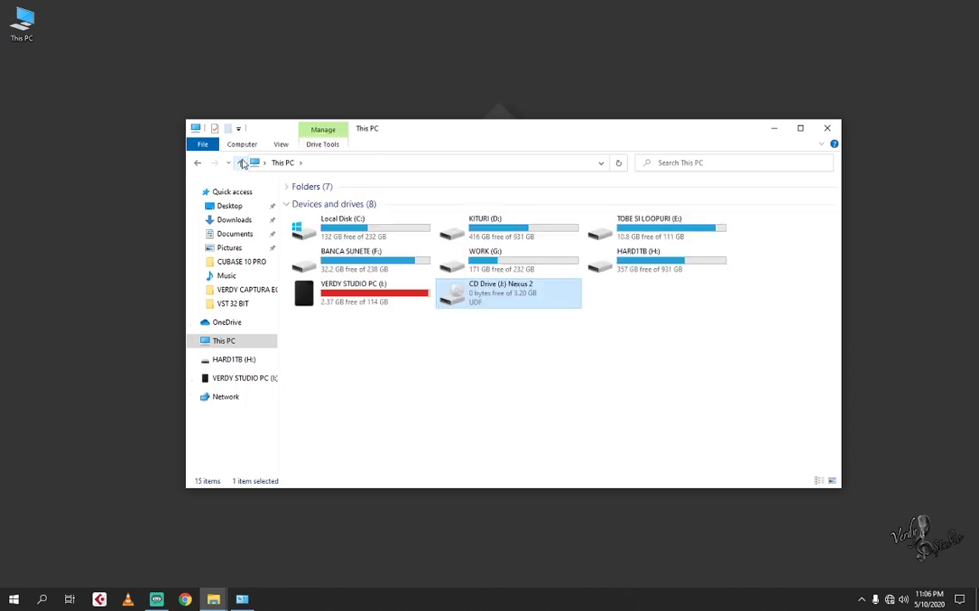
{"action": "double_click", "coordinate": [377, 238]}
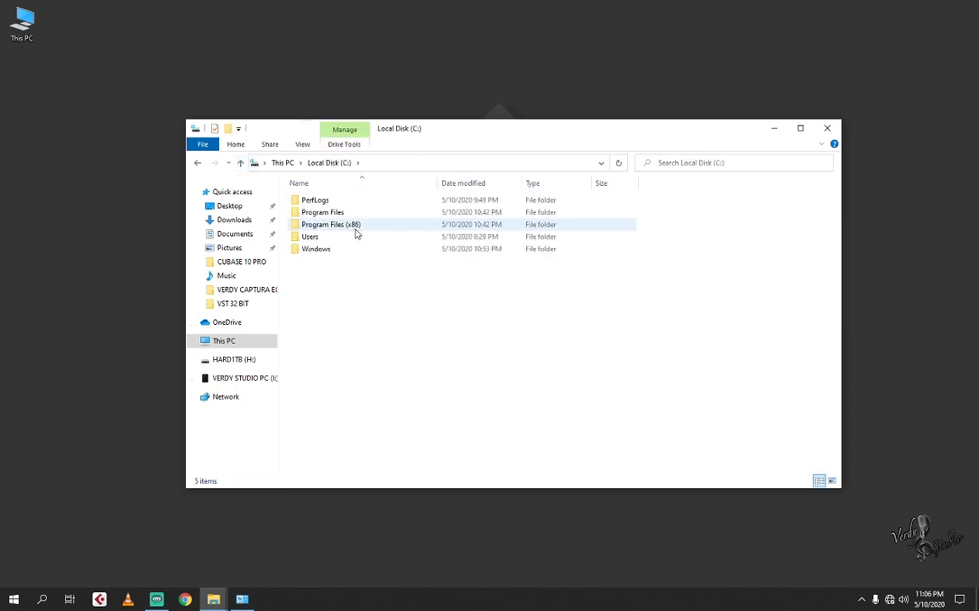
{"action": "left_click", "coordinate": [356, 228]}
{"action": "double_click", "coordinate": [355, 229]}
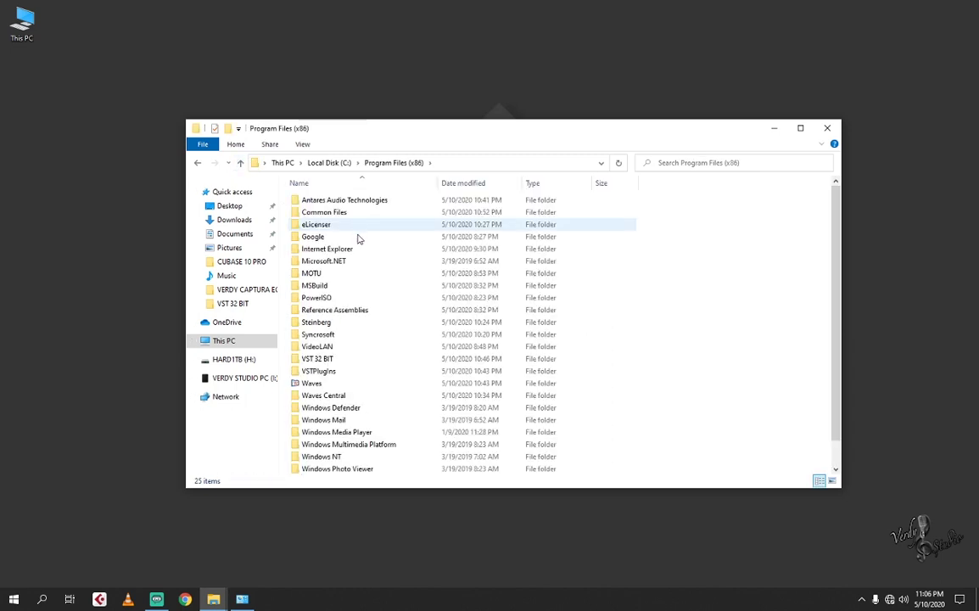
{"action": "double_click", "coordinate": [341, 363]}
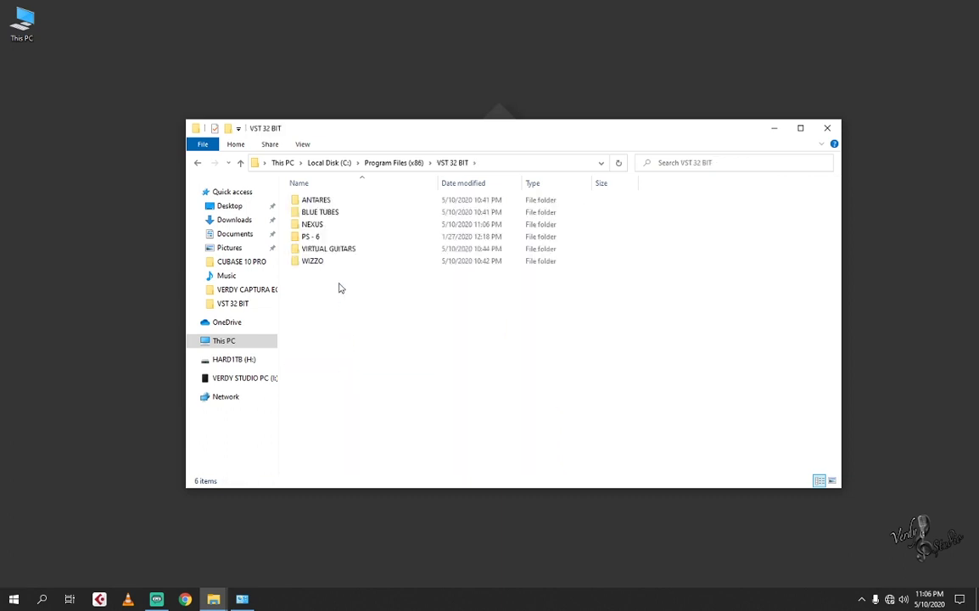
{"action": "double_click", "coordinate": [315, 225]}
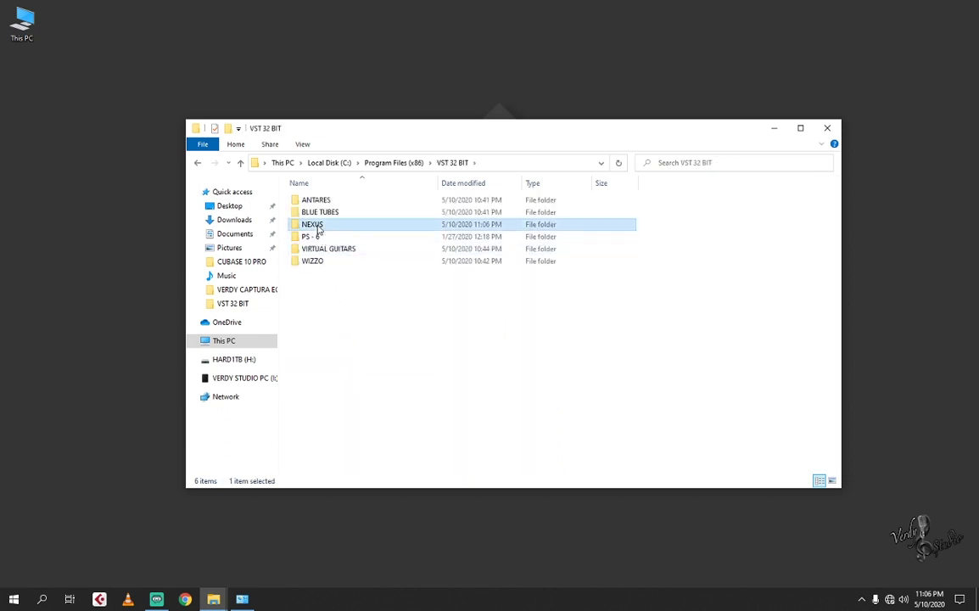
{"action": "double_click", "coordinate": [316, 202]}
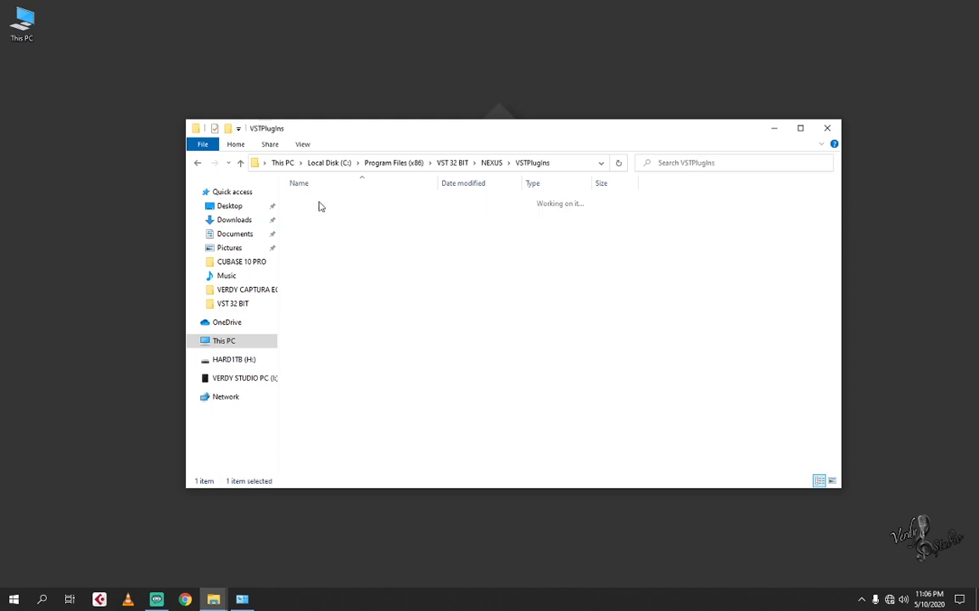
{"action": "right_click", "coordinate": [313, 270]}
{"action": "left_click", "coordinate": [350, 349]}
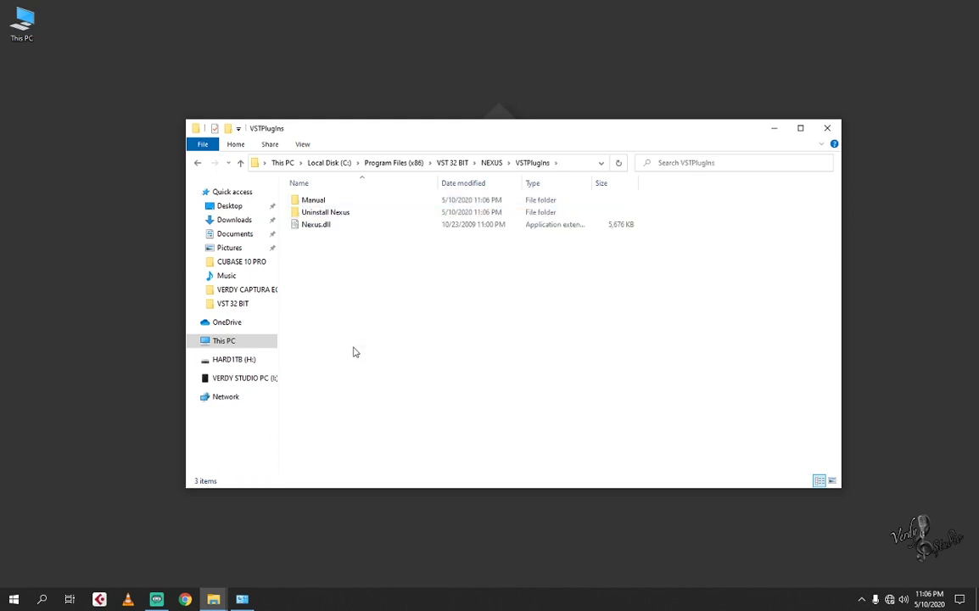
{"action": "left_click", "coordinate": [456, 223]}
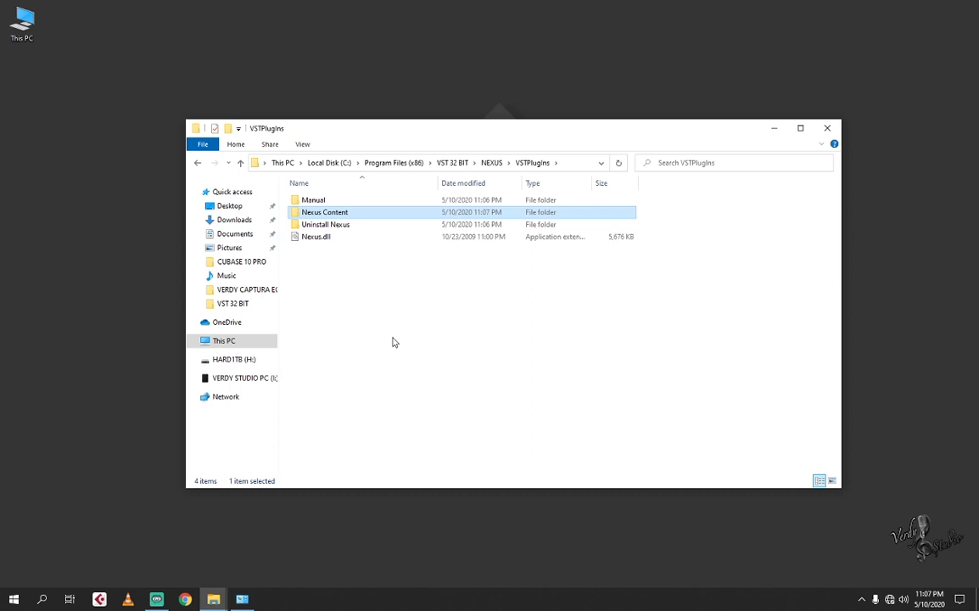
Step: Move everything in VSTPlugIns up into the NEXUS folder, granting administrator permission for all items
{"action": "left_click_drag", "start_coordinate": [309, 261], "coordinate": [326, 201]}
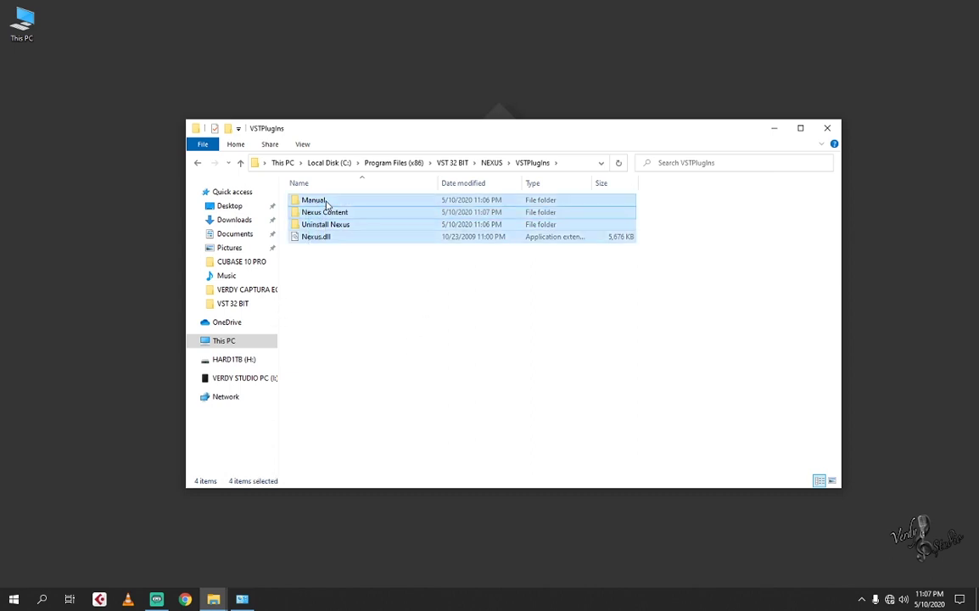
{"action": "right_click", "coordinate": [326, 202]}
{"action": "left_click", "coordinate": [388, 376]}
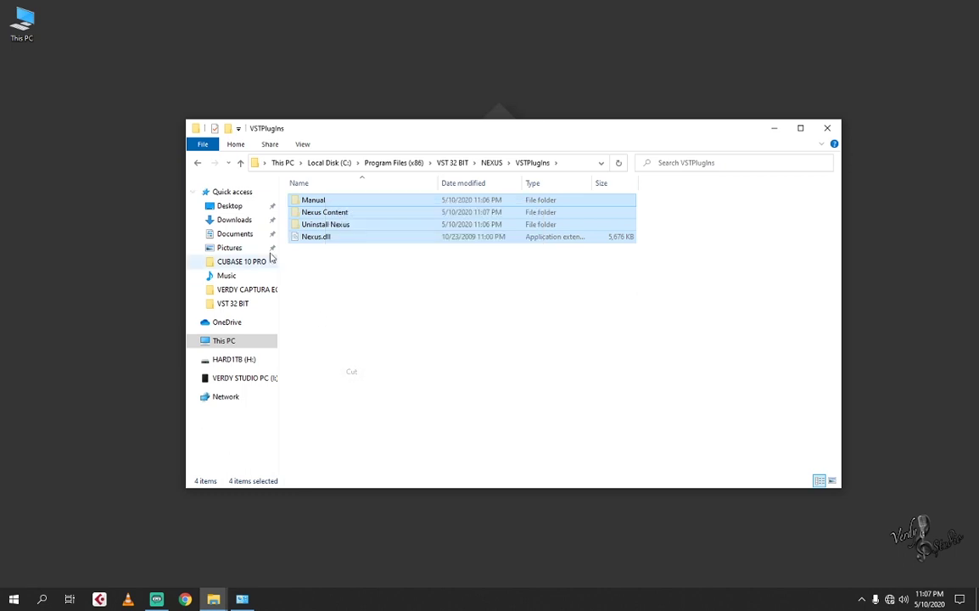
{"action": "left_click", "coordinate": [240, 162]}
{"action": "right_click", "coordinate": [331, 301]}
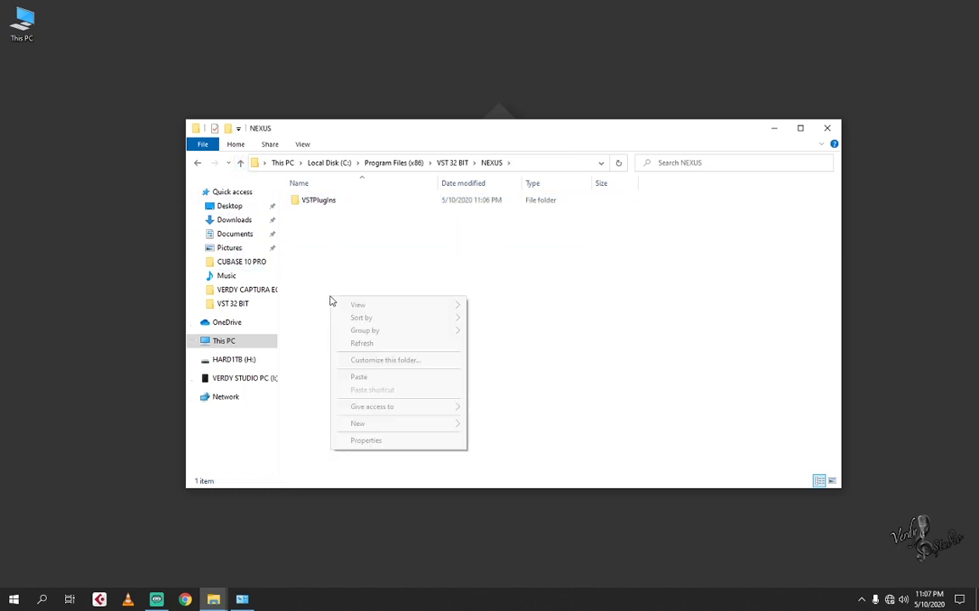
{"action": "left_click", "coordinate": [374, 375]}
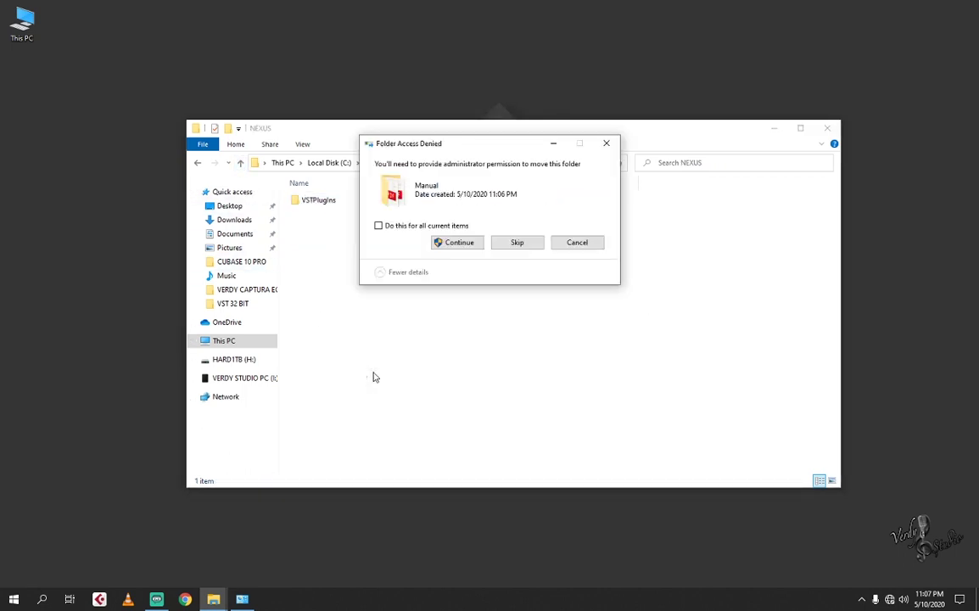
{"action": "left_click", "coordinate": [378, 225]}
{"action": "left_click", "coordinate": [450, 242]}
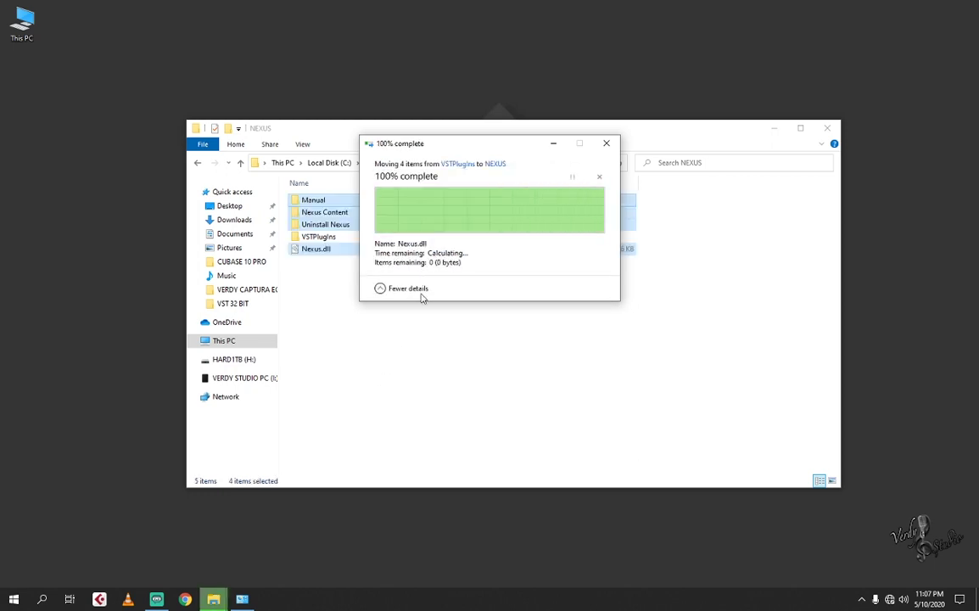
Step: Permanently delete the VSTPlugIns folder inside NEXUS, granting administrator permission
{"action": "left_click", "coordinate": [333, 240]}
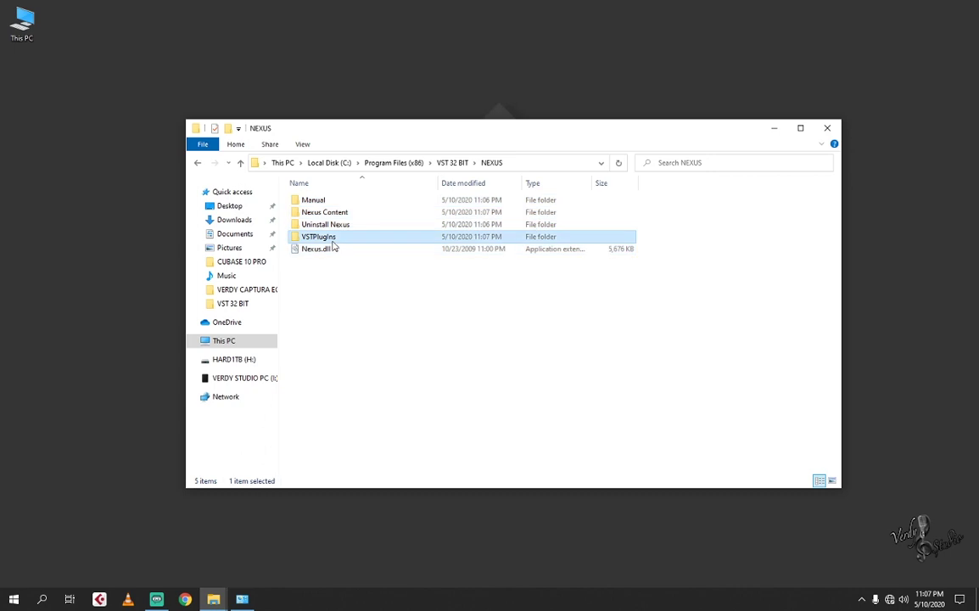
{"action": "key", "text": "shift+Delete"}
{"action": "key", "text": "Return"}
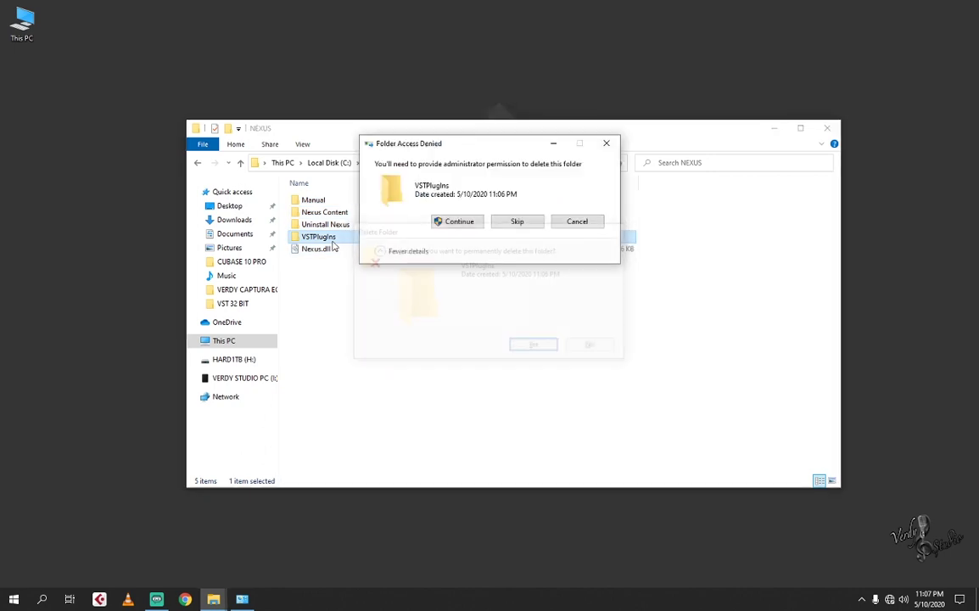
{"action": "left_click", "coordinate": [447, 225]}
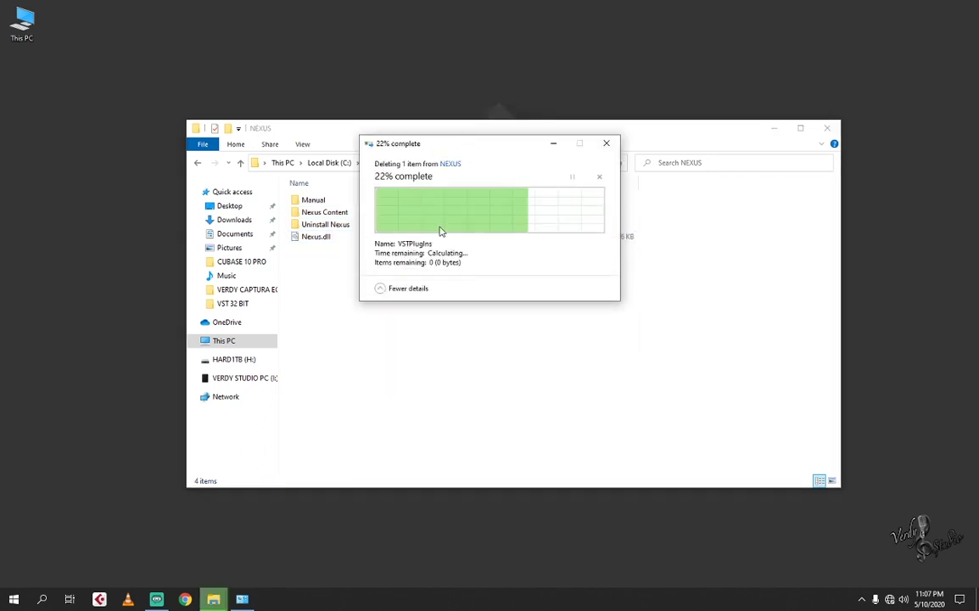
Step: Examine the contents of the ANTARES, BLUE TUBES, NEXUS, PS - 6 and VIRTUAL GUITARS folders in VST 32 BIT
{"action": "left_click", "coordinate": [240, 163]}
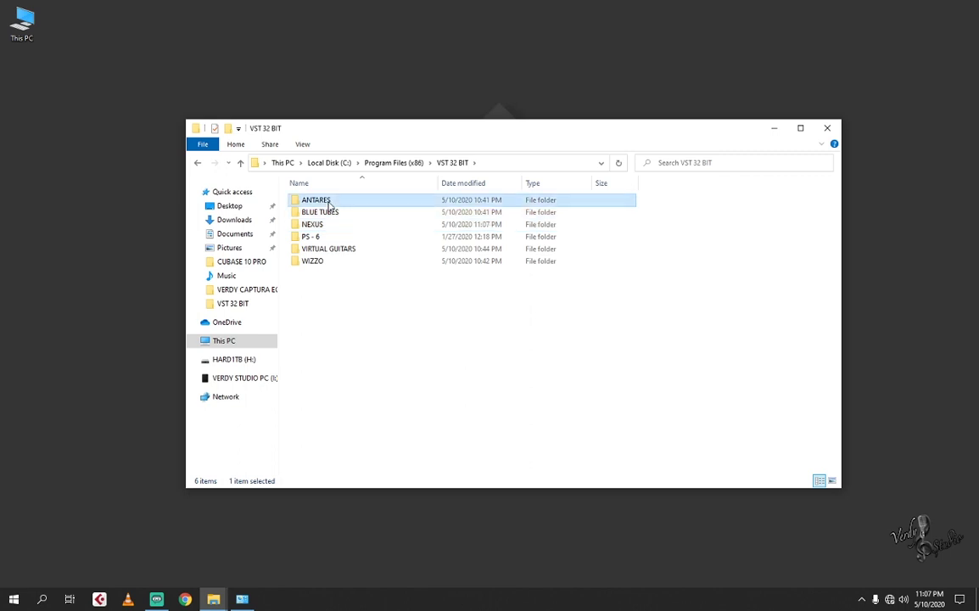
{"action": "double_click", "coordinate": [306, 200]}
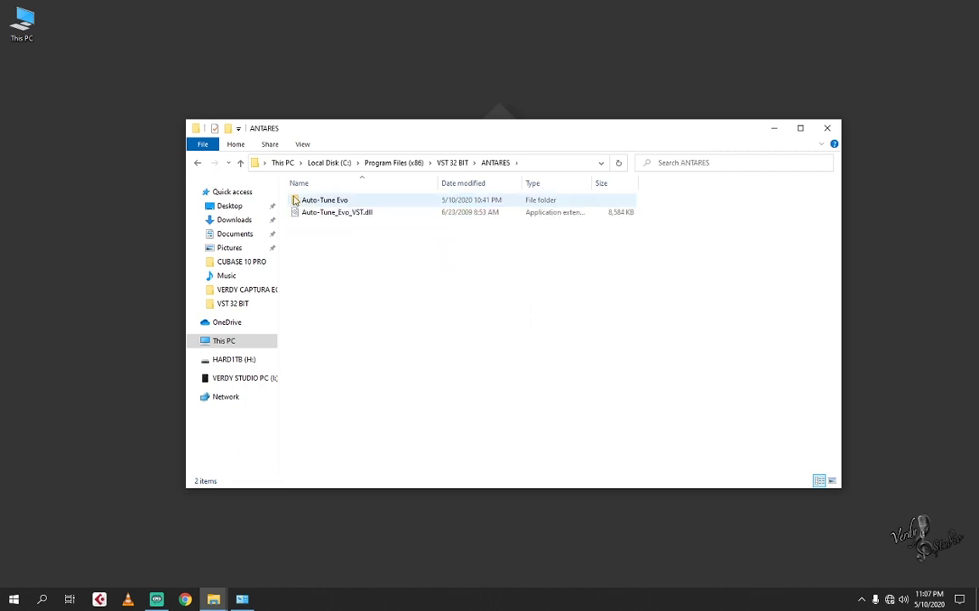
{"action": "left_click", "coordinate": [242, 163]}
{"action": "key", "text": "Down"}
{"action": "key", "text": "Return"}
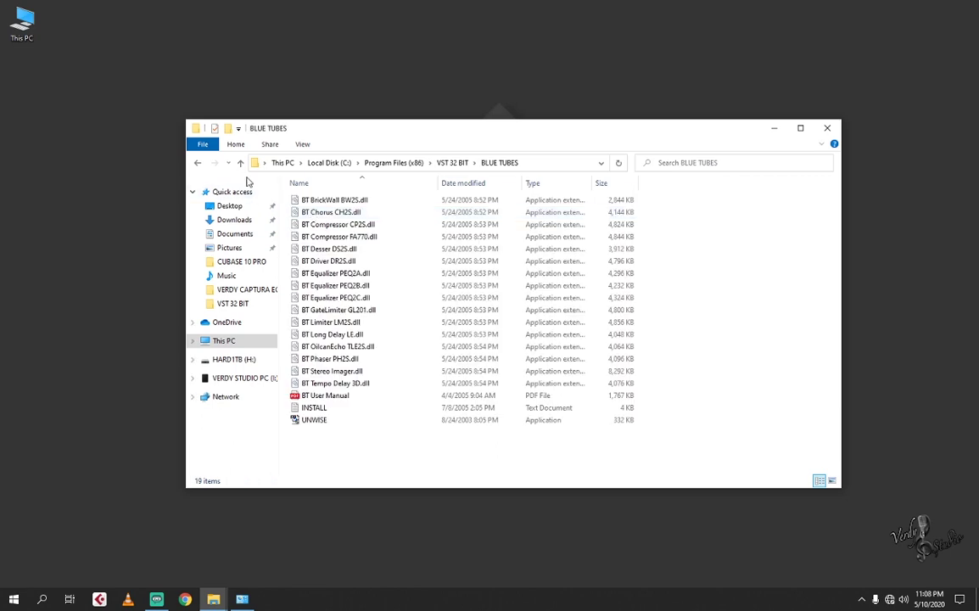
{"action": "left_click", "coordinate": [241, 163]}
{"action": "key", "text": "Down"}
{"action": "key", "text": "Return"}
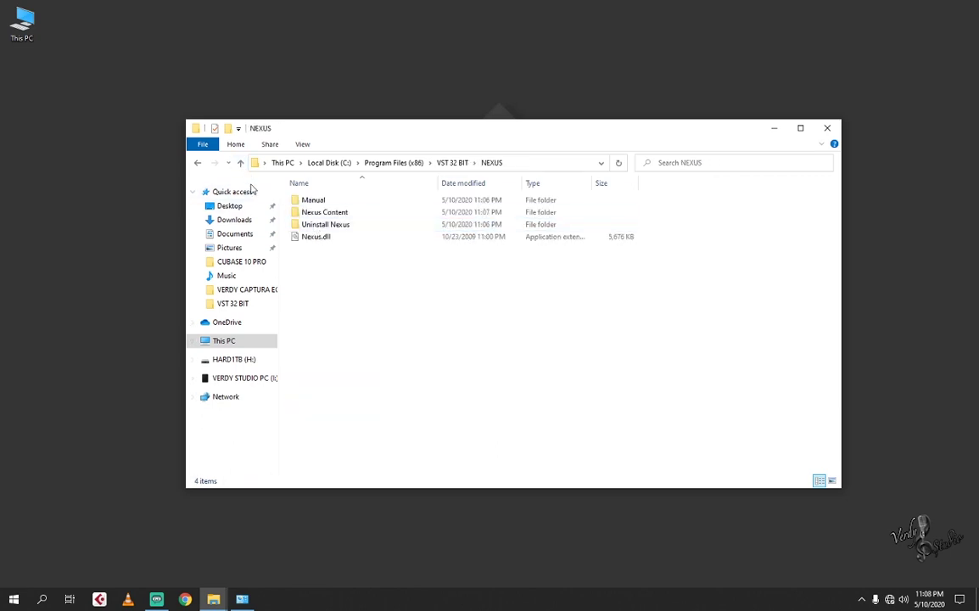
{"action": "left_click", "coordinate": [241, 163]}
{"action": "key", "text": "Down"}
{"action": "key", "text": "Return"}
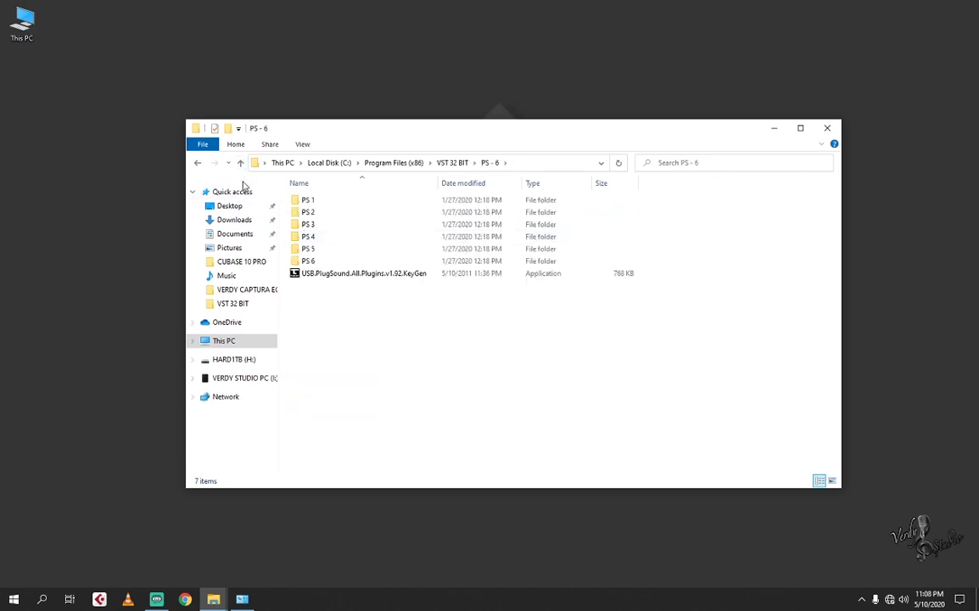
{"action": "left_click", "coordinate": [241, 163]}
{"action": "key", "text": "Down"}
{"action": "key", "text": "Return"}
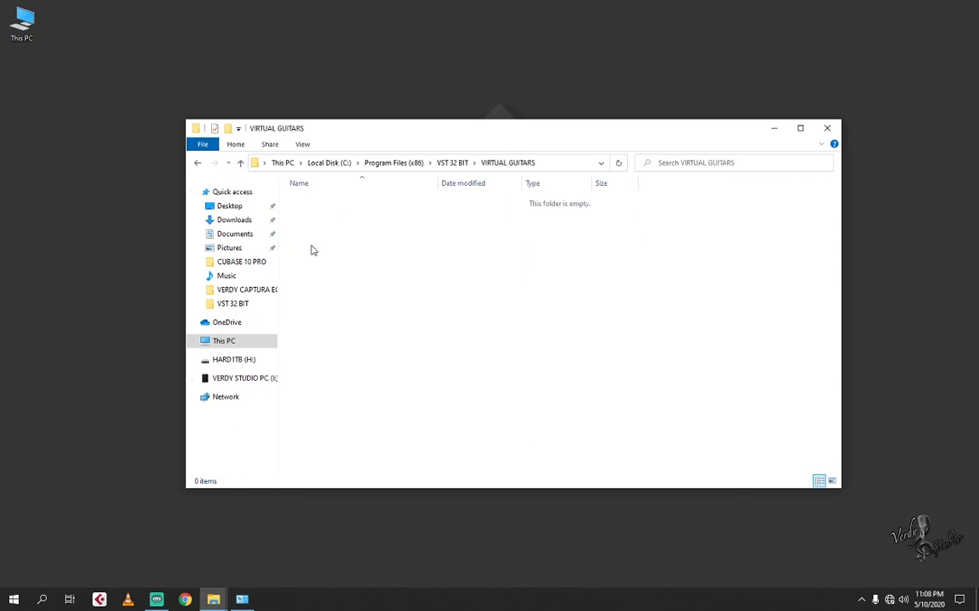
Step: Run Set Darbuka Data Location from WIZZO\Darbuka in VST 32 BIT and accept that folder as the data location
{"action": "left_click", "coordinate": [238, 163]}
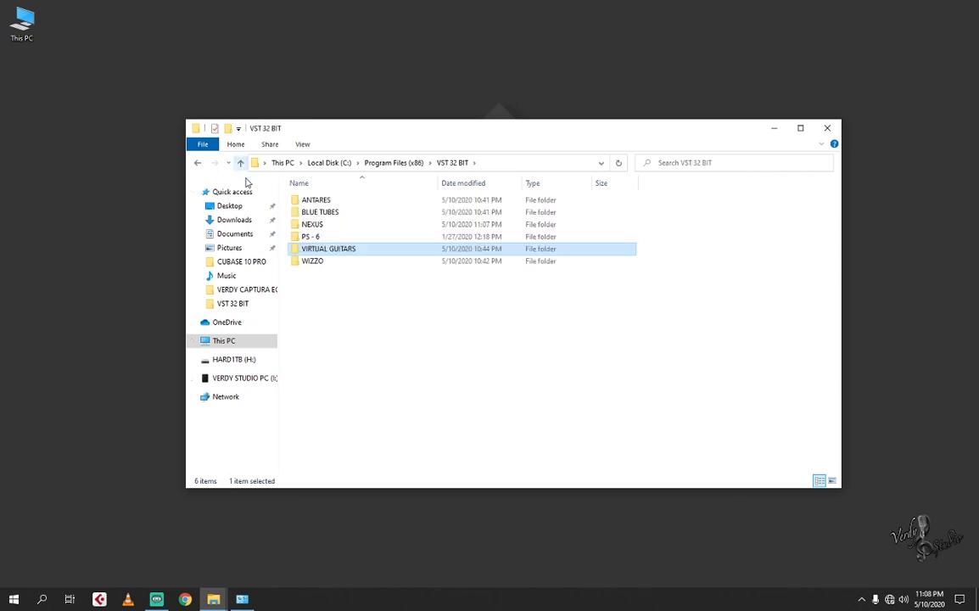
{"action": "left_click", "coordinate": [310, 262]}
{"action": "double_click", "coordinate": [310, 262]}
{"action": "double_click", "coordinate": [311, 202]}
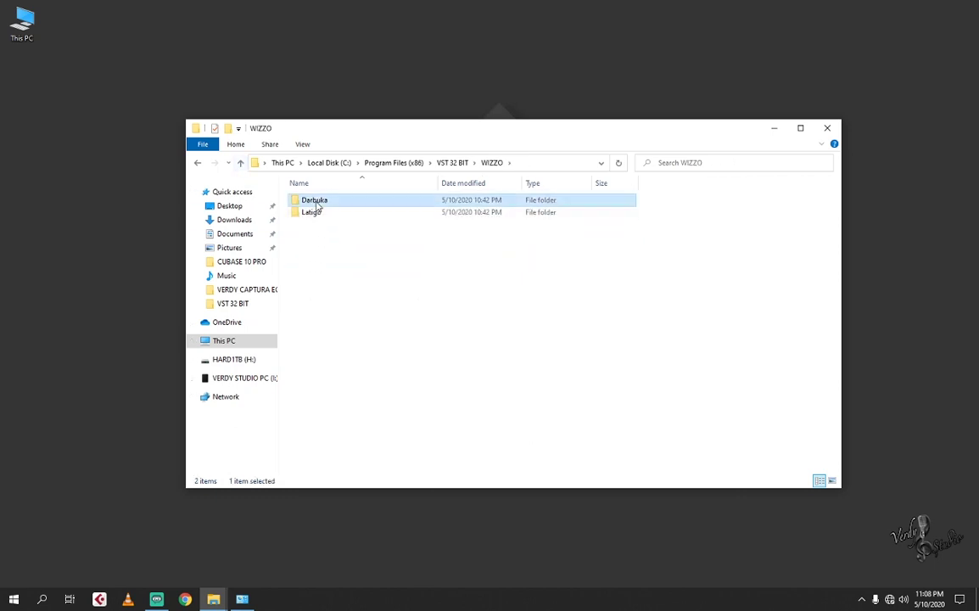
{"action": "scroll", "coordinate": [322, 305], "scroll_direction": "down", "scroll_amount": 7}
{"action": "double_click", "coordinate": [322, 455]}
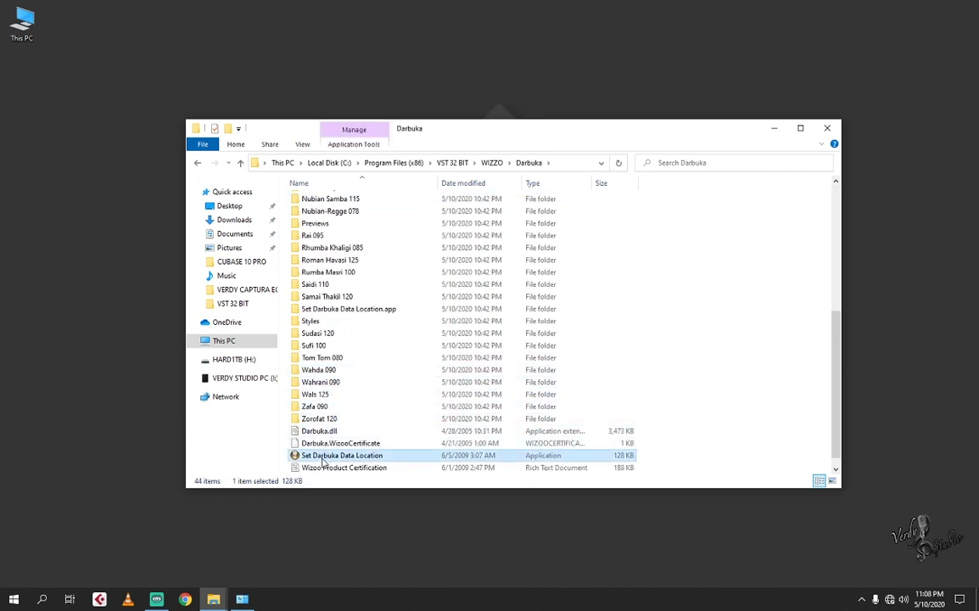
{"action": "left_click", "coordinate": [511, 338]}
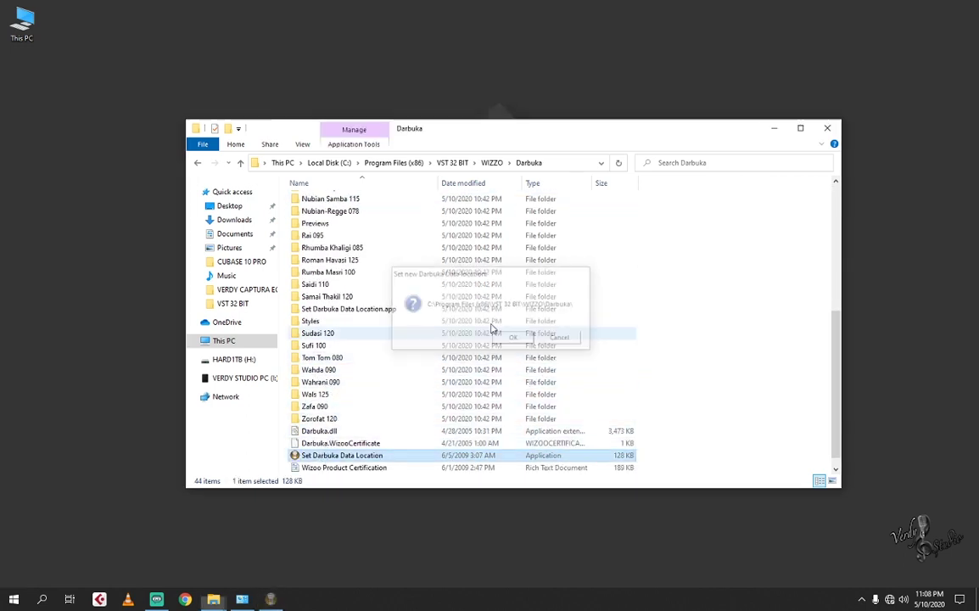
Step: Run Set Latigo Data Location from WIZZO\Latigo, accept that folder as the data location, and return to VST 32 BIT
{"action": "left_click", "coordinate": [240, 163]}
{"action": "double_click", "coordinate": [316, 212]}
{"action": "scroll", "coordinate": [365, 323], "scroll_direction": "down", "scroll_amount": 4}
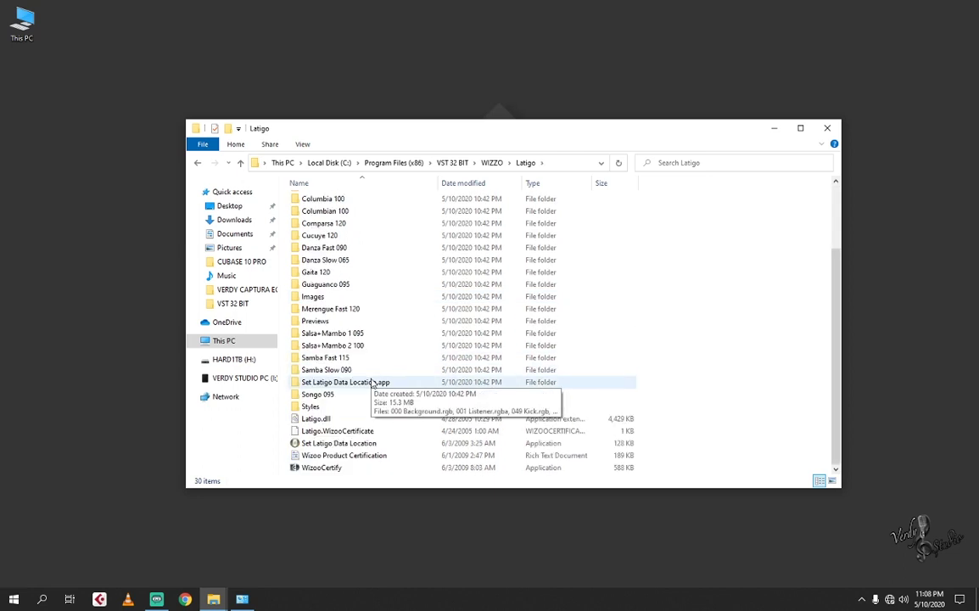
{"action": "double_click", "coordinate": [329, 444]}
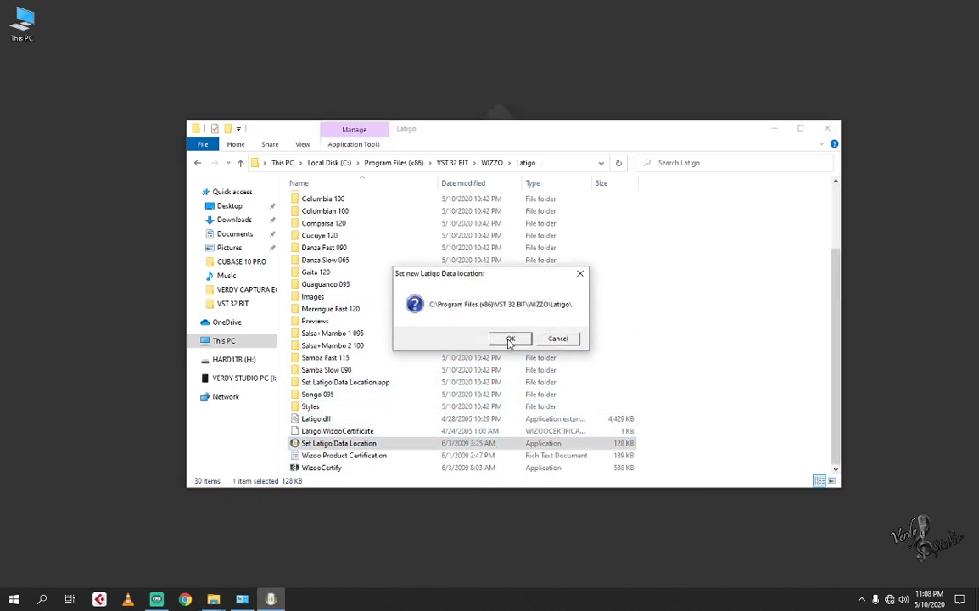
{"action": "left_click", "coordinate": [511, 339]}
{"action": "left_click", "coordinate": [242, 162]}
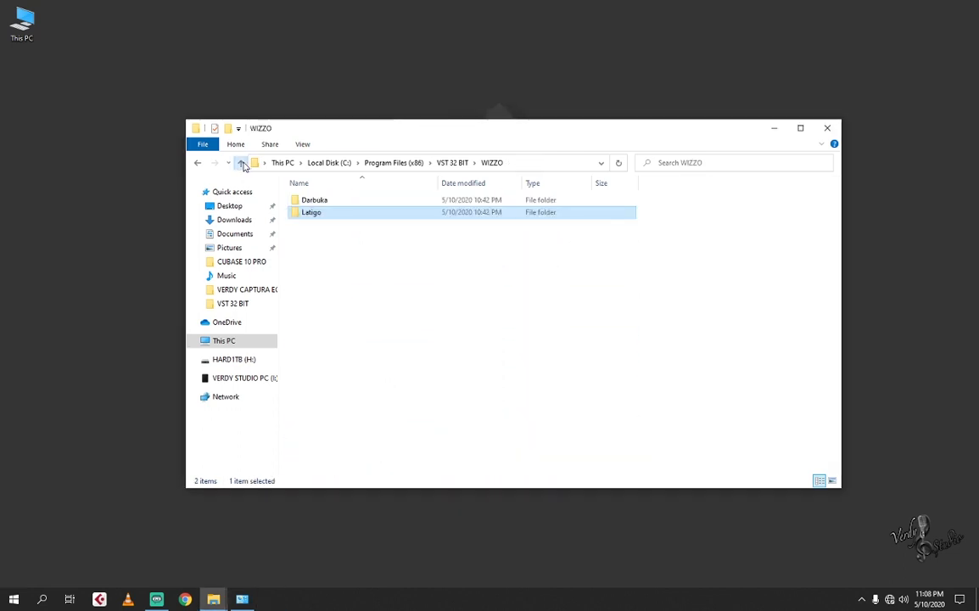
{"action": "left_click", "coordinate": [242, 163]}
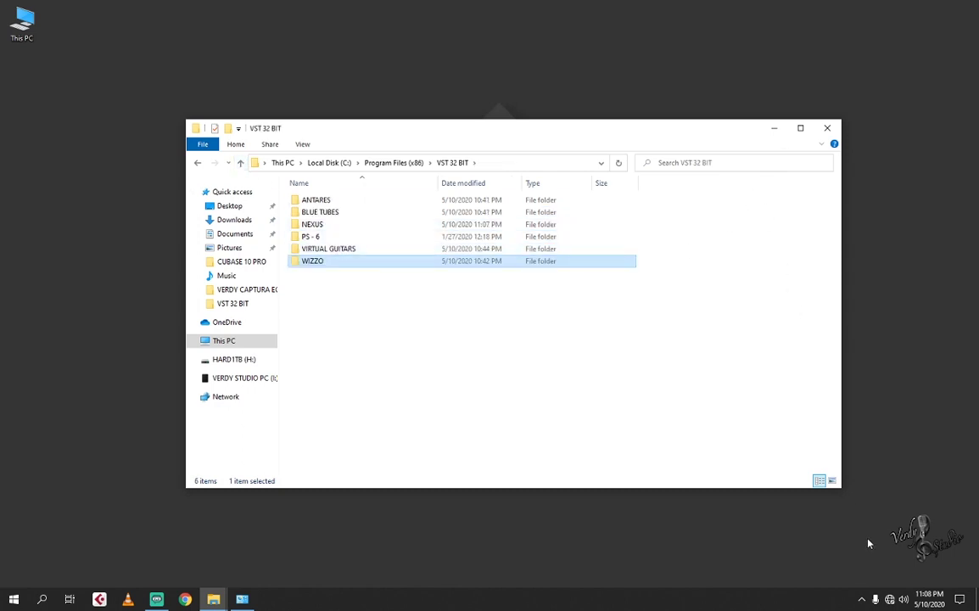
{"action": "left_click", "coordinate": [862, 599]}
{"action": "right_click", "coordinate": [875, 578]}
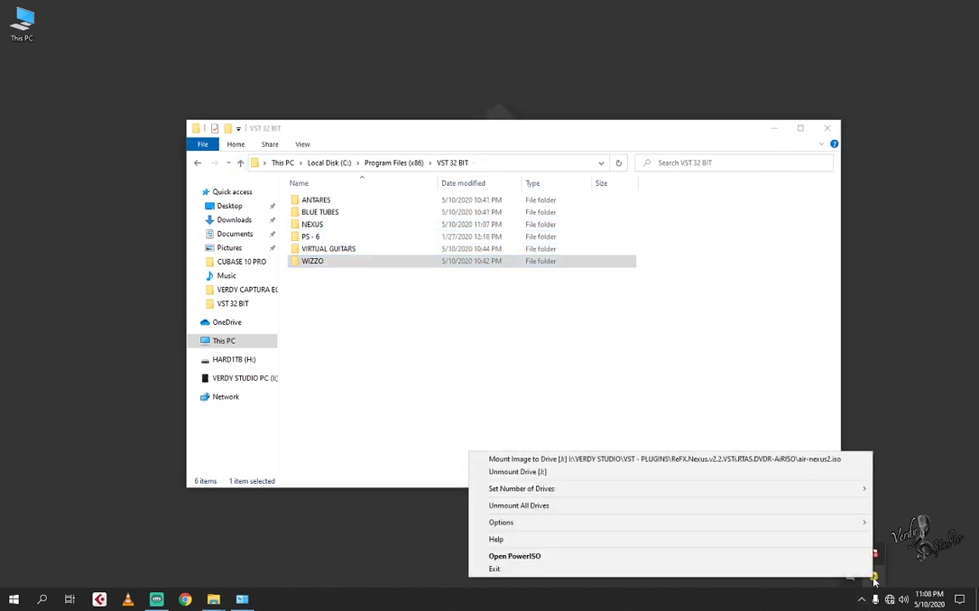
{"action": "left_click", "coordinate": [819, 460]}
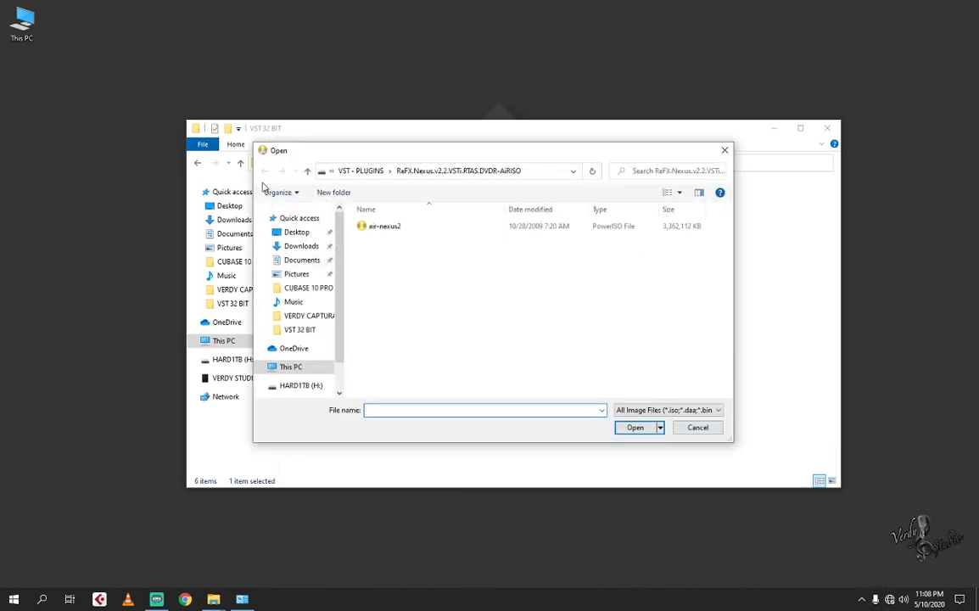
{"action": "left_click", "coordinate": [307, 171]}
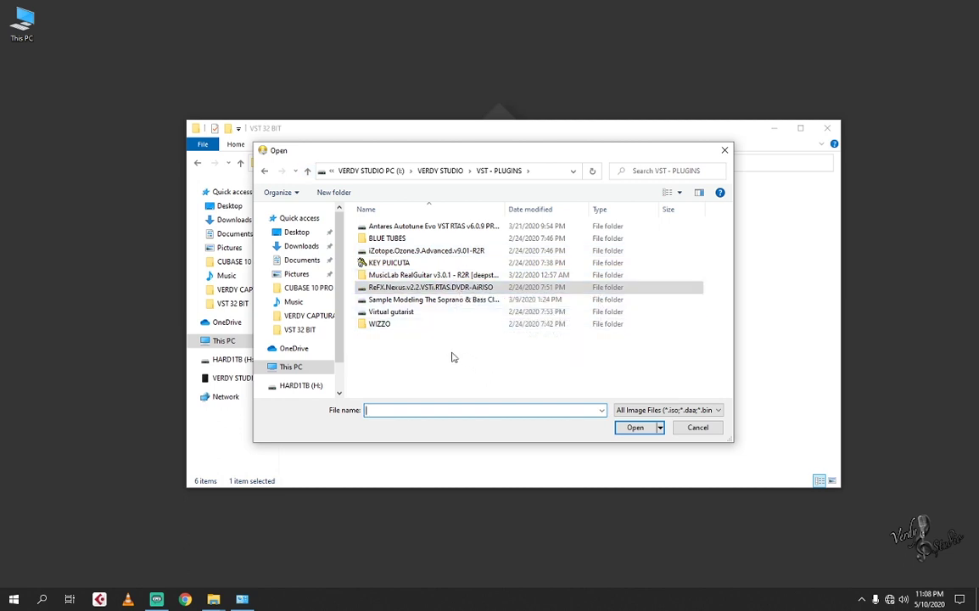
{"action": "left_click", "coordinate": [723, 151]}
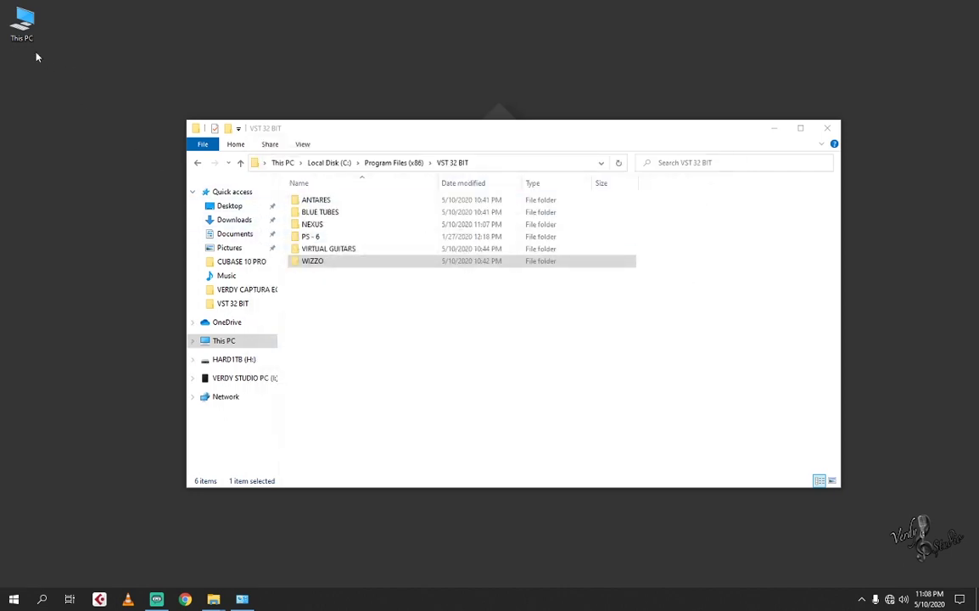
Step: Copy the Kontakt 5.6.6, TRILOGY and Athmosphere archives from VERDY STUDIO\VST - PLUGINS on drive I: to the desktop, and close that folder
{"action": "double_click", "coordinate": [25, 25]}
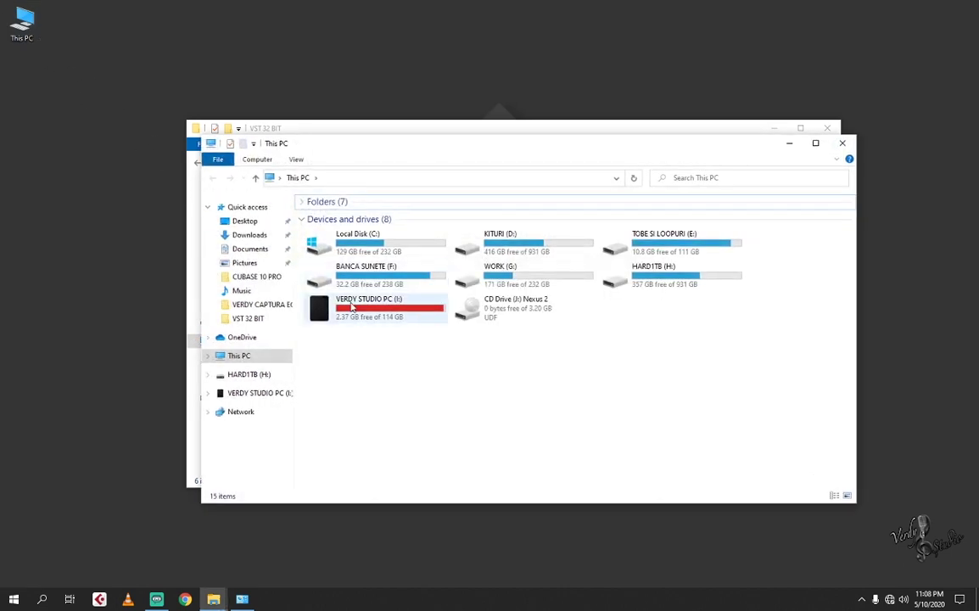
{"action": "double_click", "coordinate": [344, 284]}
{"action": "double_click", "coordinate": [344, 240]}
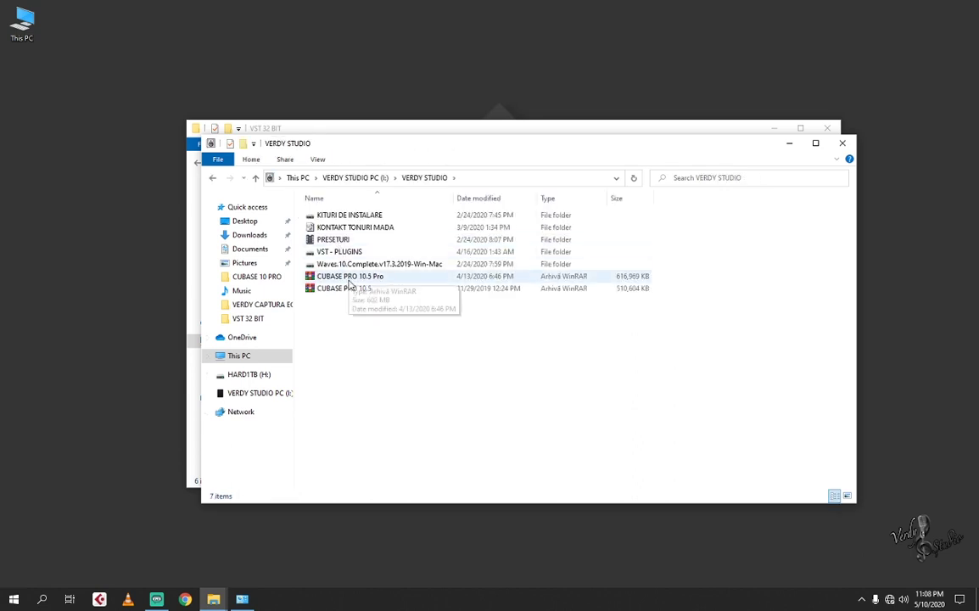
{"action": "double_click", "coordinate": [344, 251]}
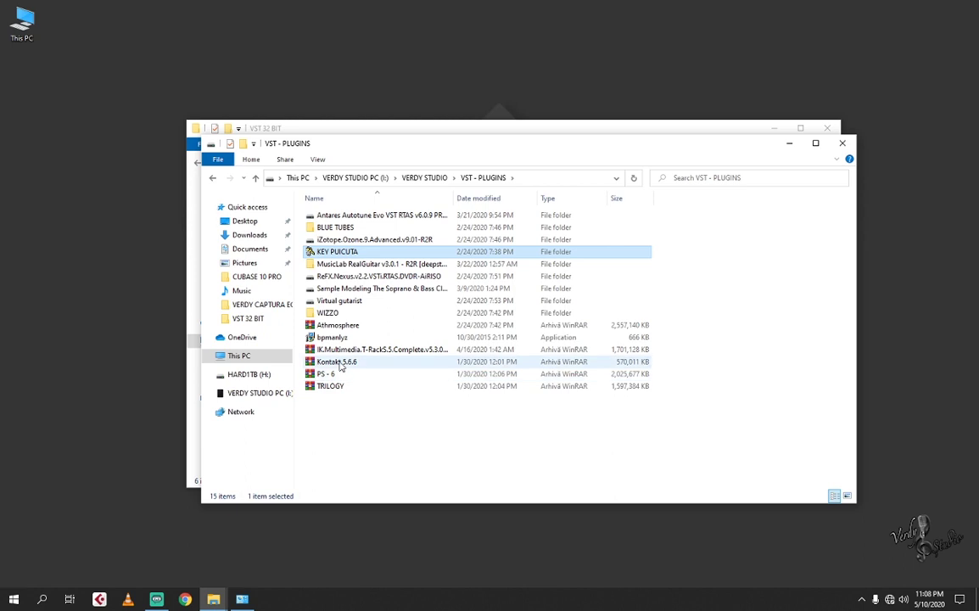
{"action": "left_click", "coordinate": [340, 362]}
{"action": "left_click_drag", "start_coordinate": [339, 365], "coordinate": [35, 102]}
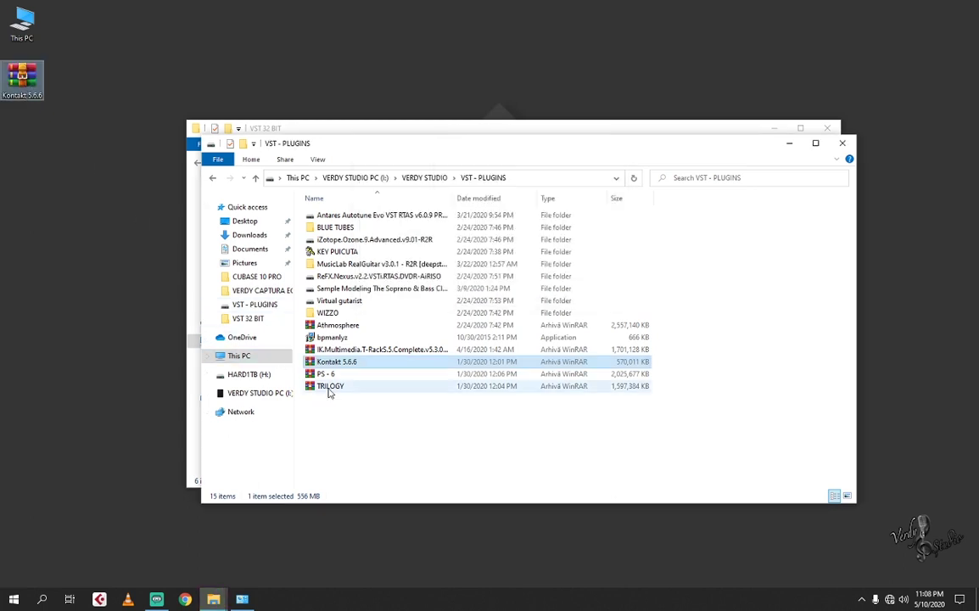
{"action": "left_click_drag", "start_coordinate": [330, 386], "coordinate": [24, 145]}
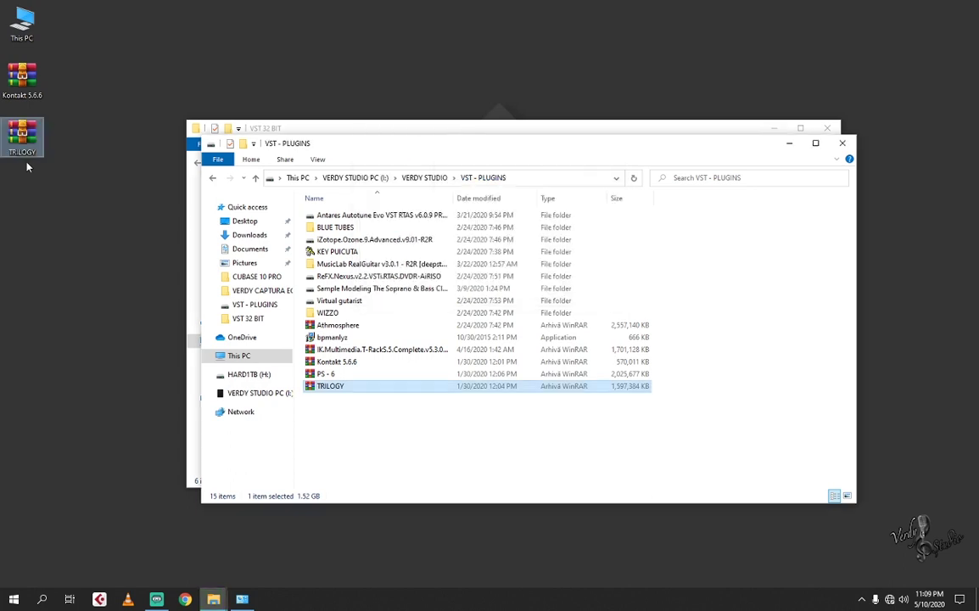
{"action": "left_click_drag", "start_coordinate": [337, 325], "coordinate": [33, 228]}
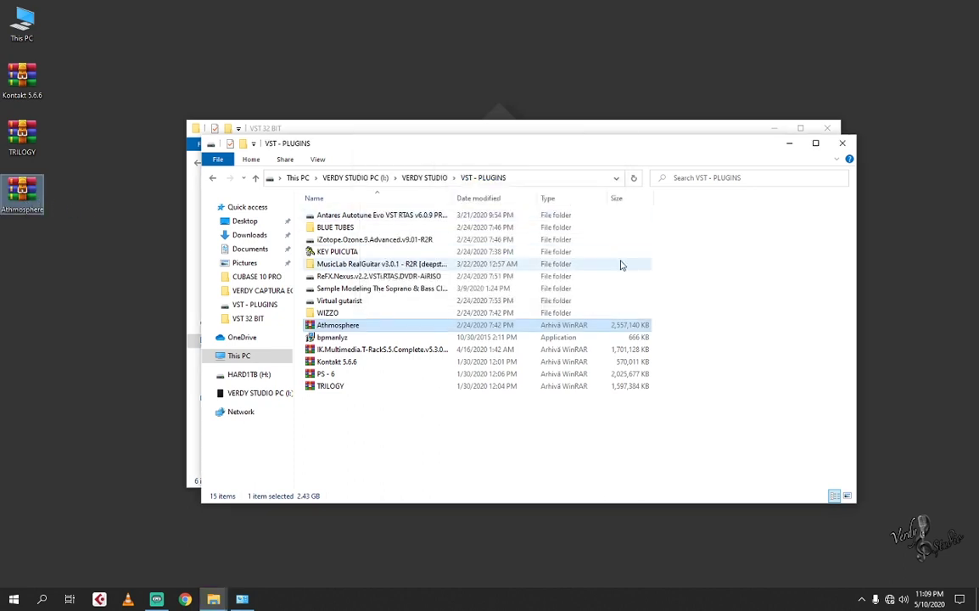
{"action": "left_click", "coordinate": [844, 146]}
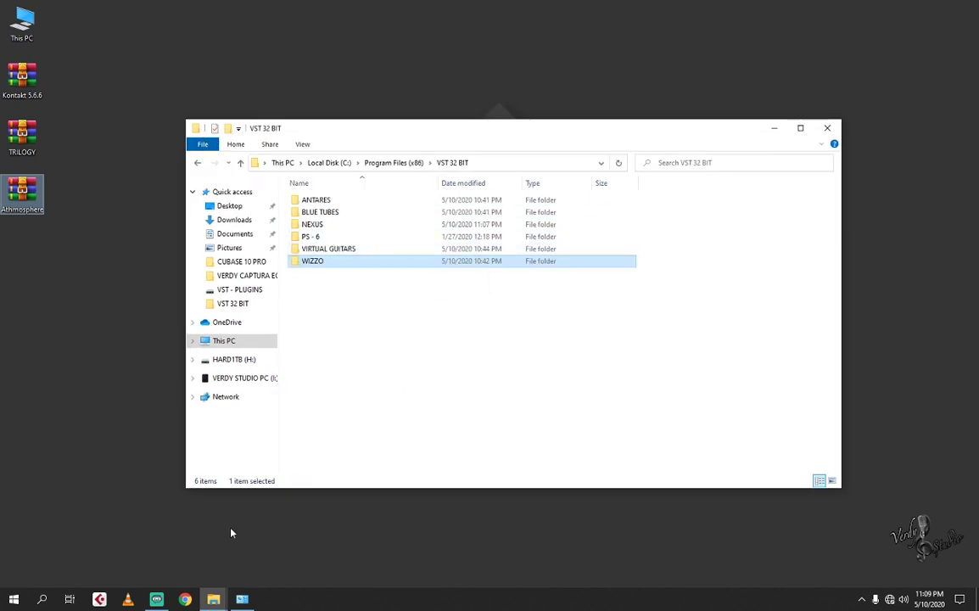
Step: Create a folder named CLARINET SI SAX in the Cubase 10 VSTPlugins folder
{"action": "mouse_move", "coordinate": [219, 599]}
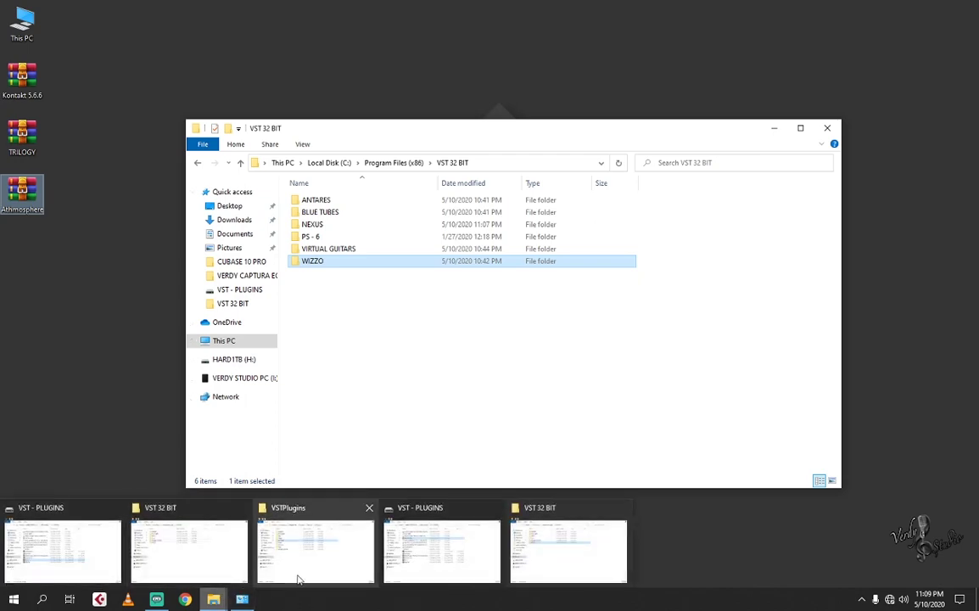
{"action": "mouse_move", "coordinate": [438, 570]}
{"action": "mouse_move", "coordinate": [356, 570]}
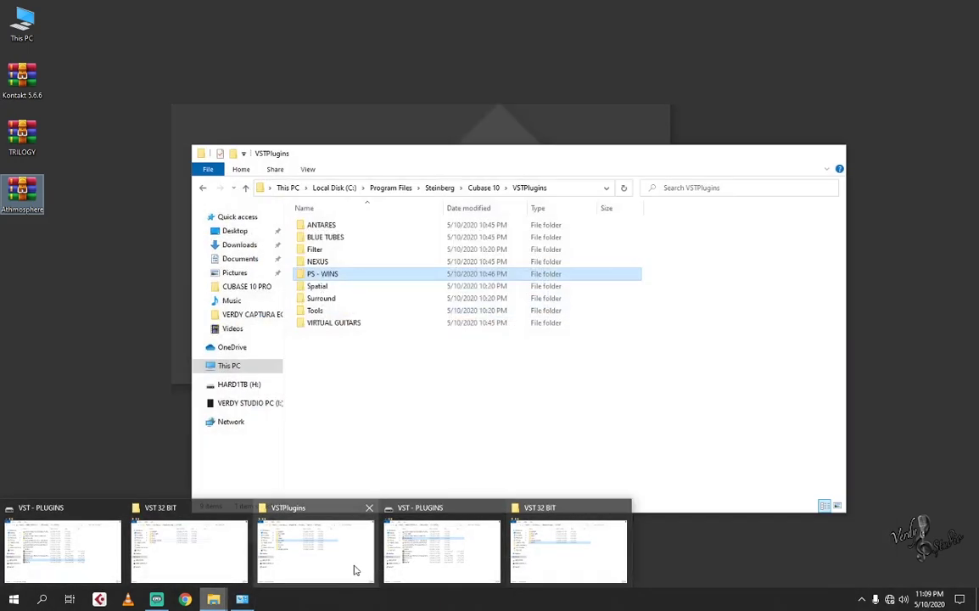
{"action": "left_click", "coordinate": [355, 570]}
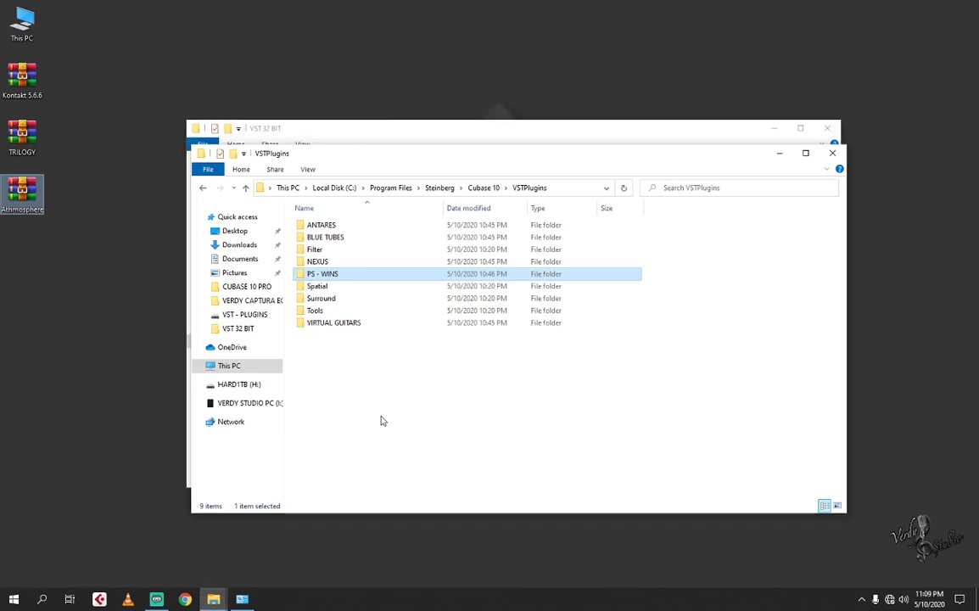
{"action": "right_click", "coordinate": [338, 404]}
{"action": "mouse_move", "coordinate": [441, 542]}
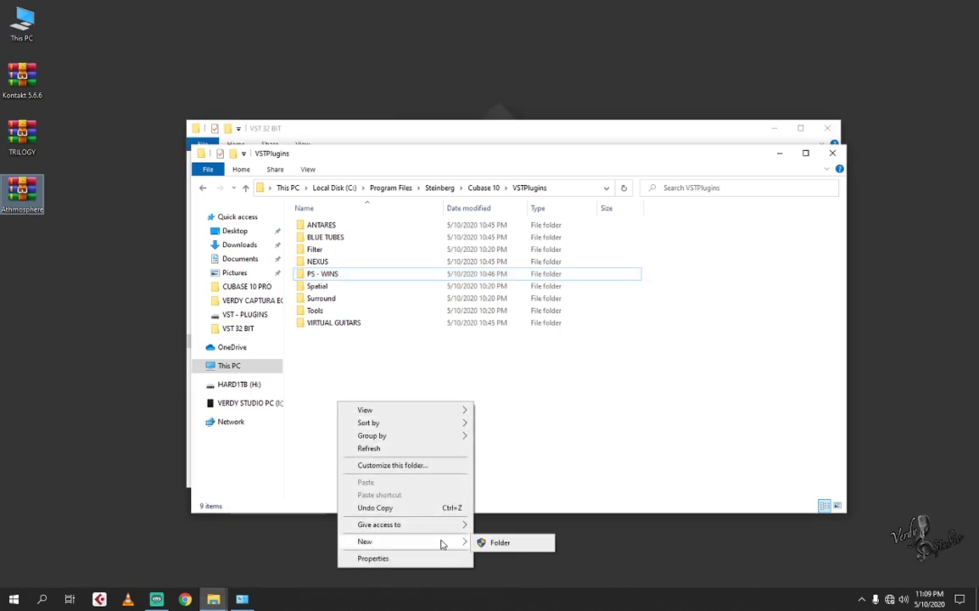
{"action": "left_click", "coordinate": [498, 548]}
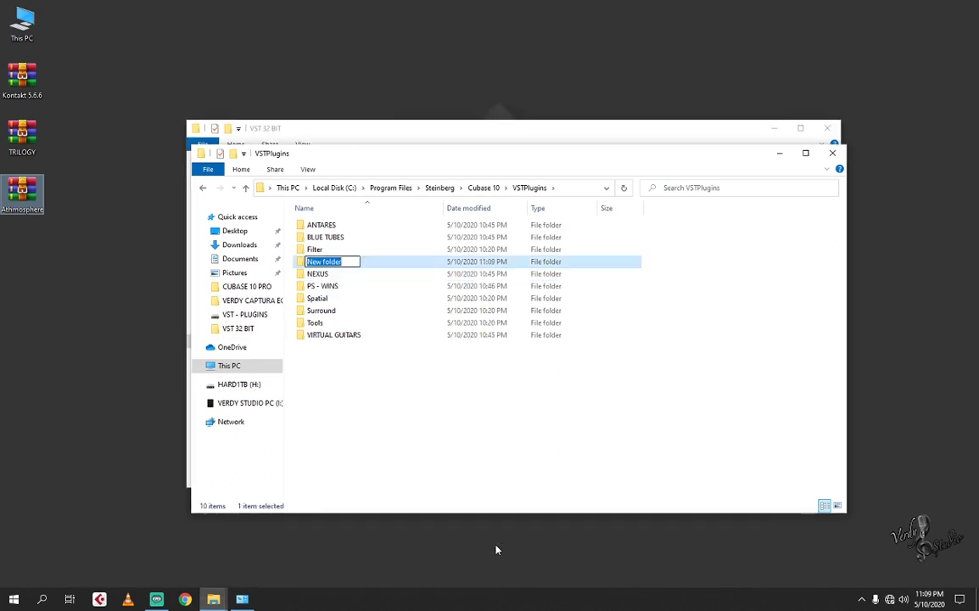
{"action": "type", "text": "CLARINET SI SAX"}
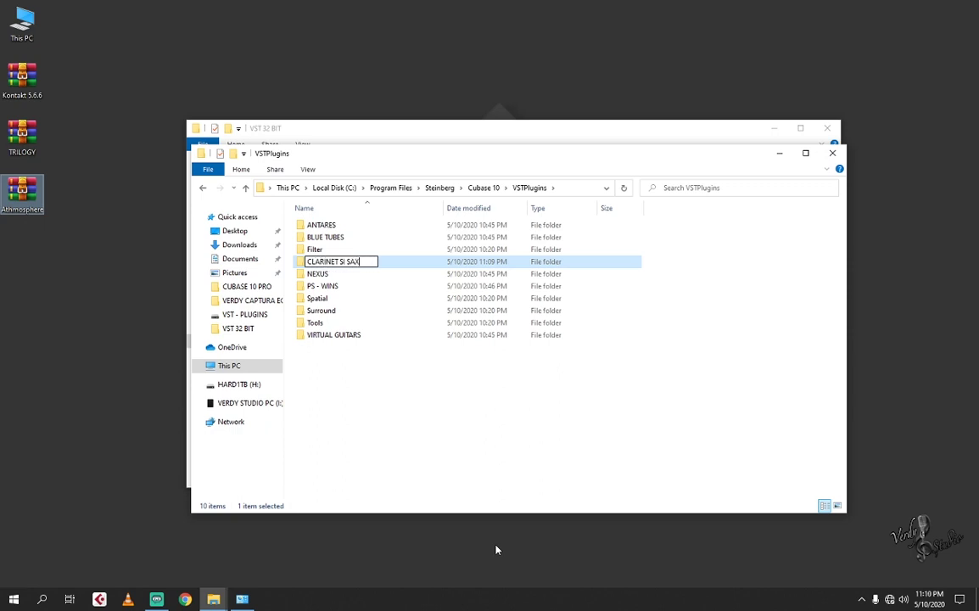
{"action": "key", "text": "Return"}
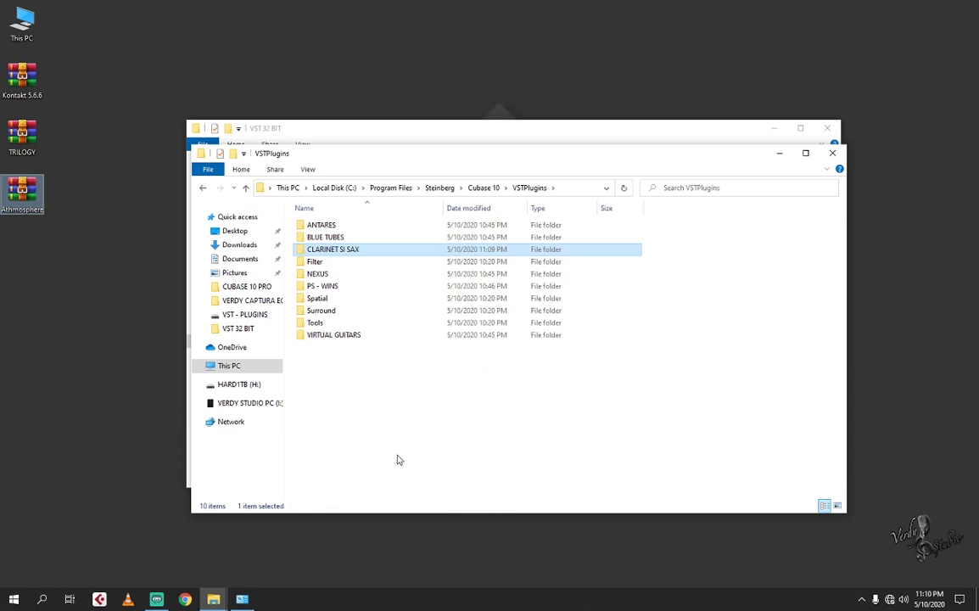
Step: Extract the Kontakt 5.6.6 archive on the desktop and run Kontakt 5 5.6.6 Setup PC from the extracted folder
{"action": "left_click", "coordinate": [395, 130]}
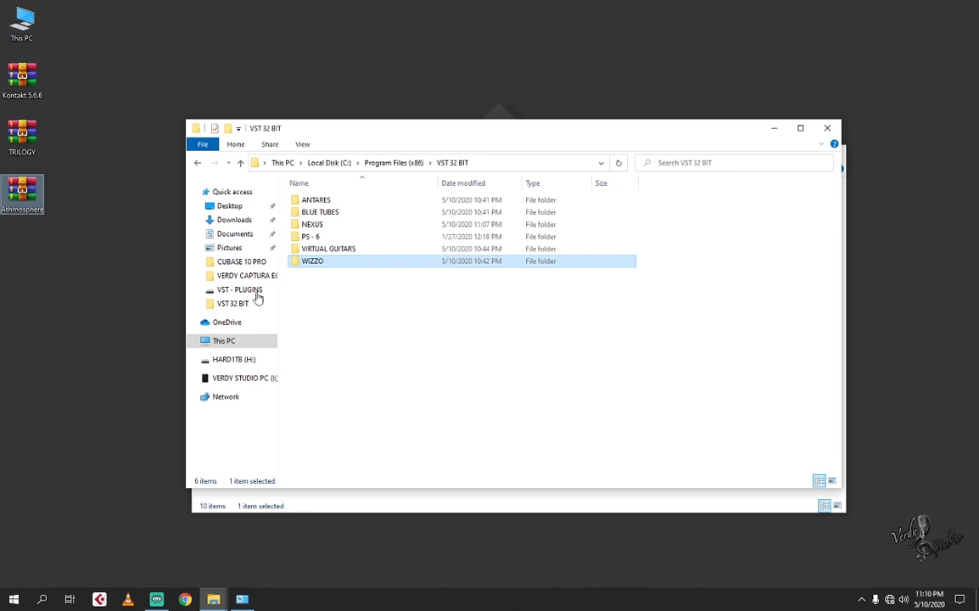
{"action": "right_click", "coordinate": [27, 92]}
{"action": "left_click", "coordinate": [56, 132]}
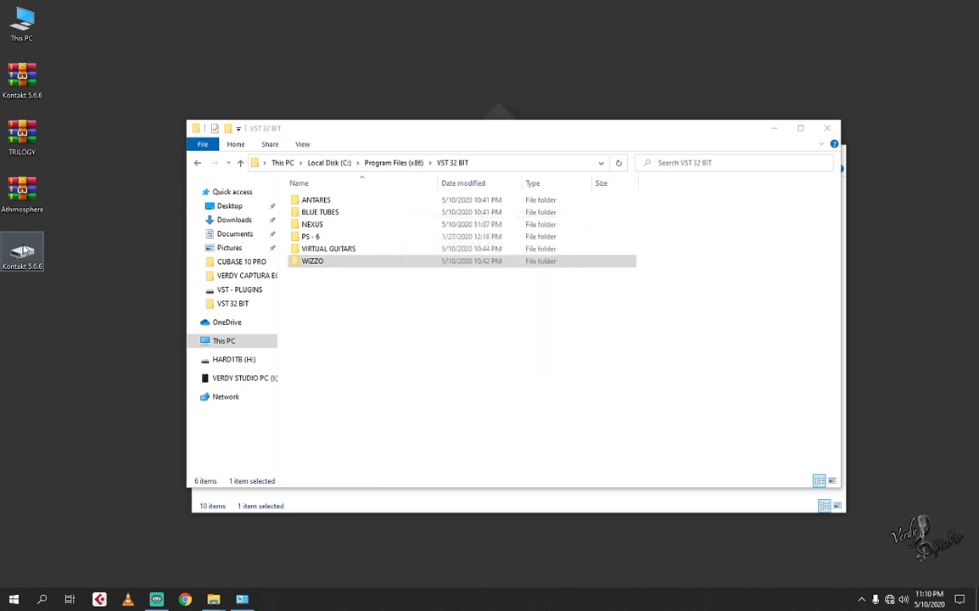
{"action": "double_click", "coordinate": [22, 252]}
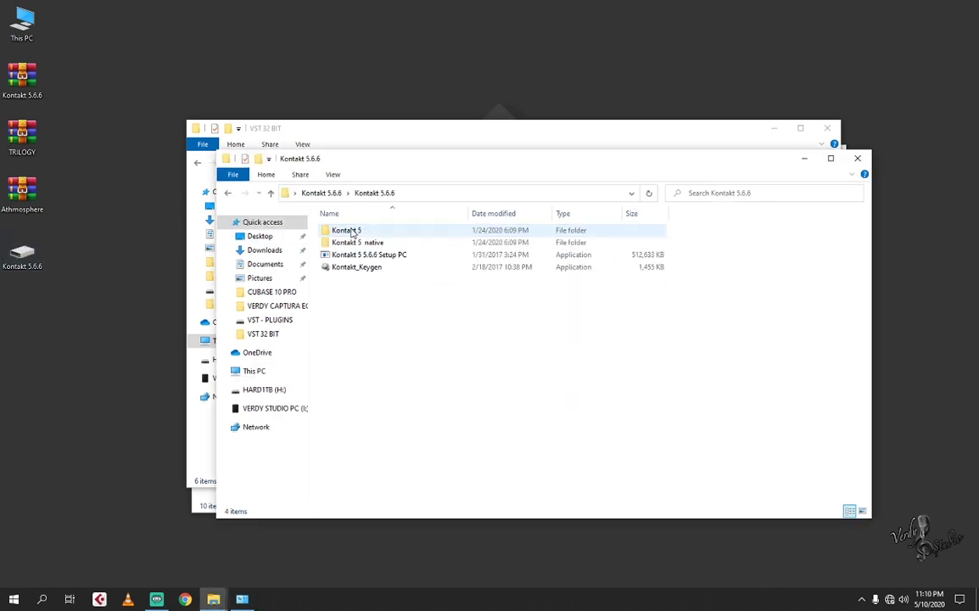
{"action": "left_click", "coordinate": [356, 259]}
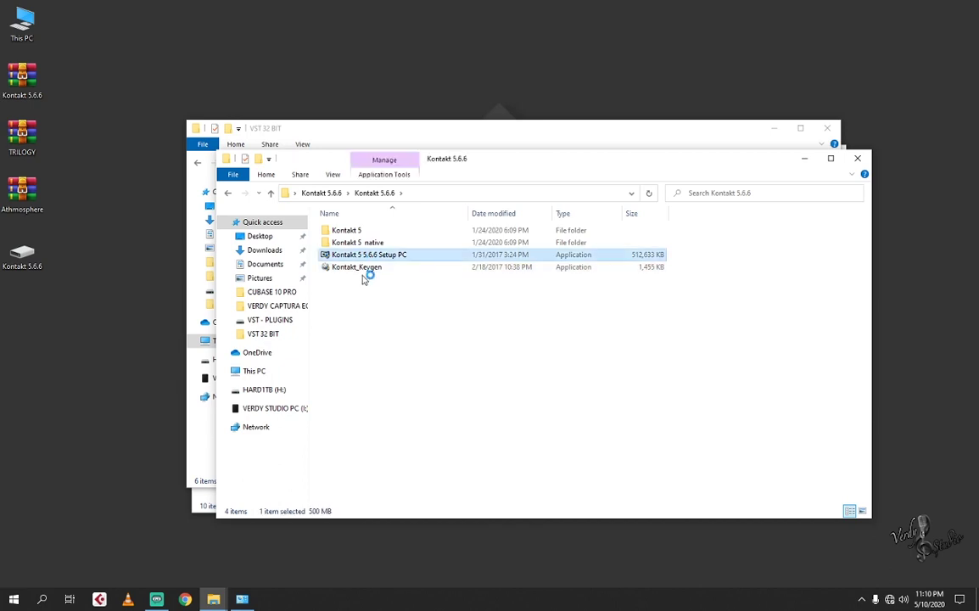
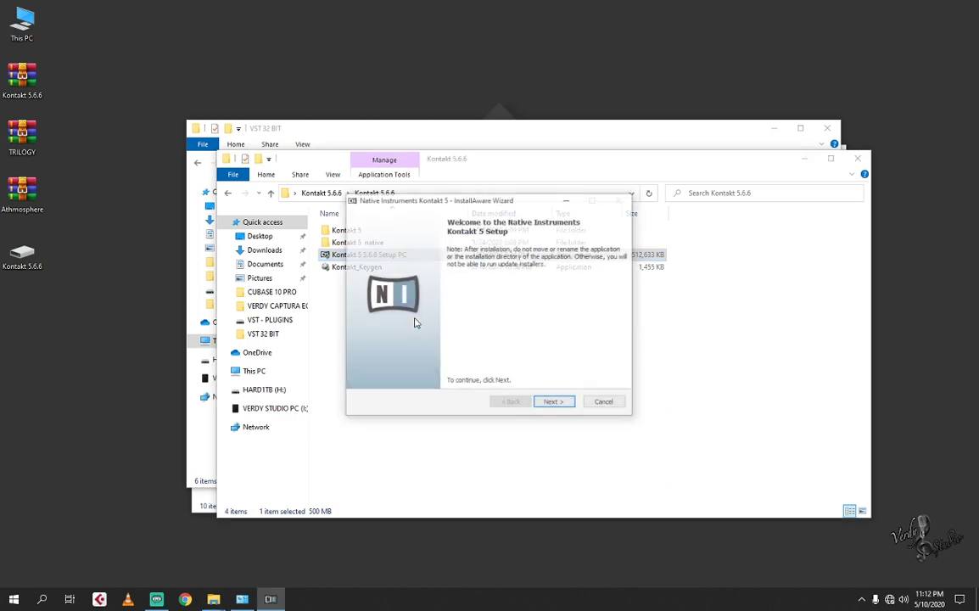
Step: Accept the English license agreement in the Kontakt 5 setup and keep the default feature selection
{"action": "left_click", "coordinate": [555, 403]}
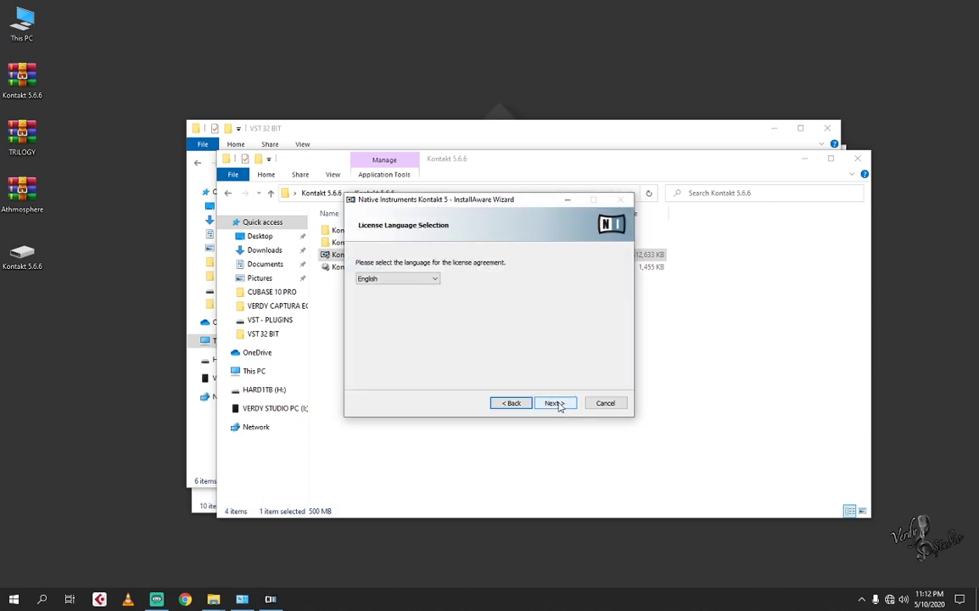
{"action": "left_click", "coordinate": [556, 405]}
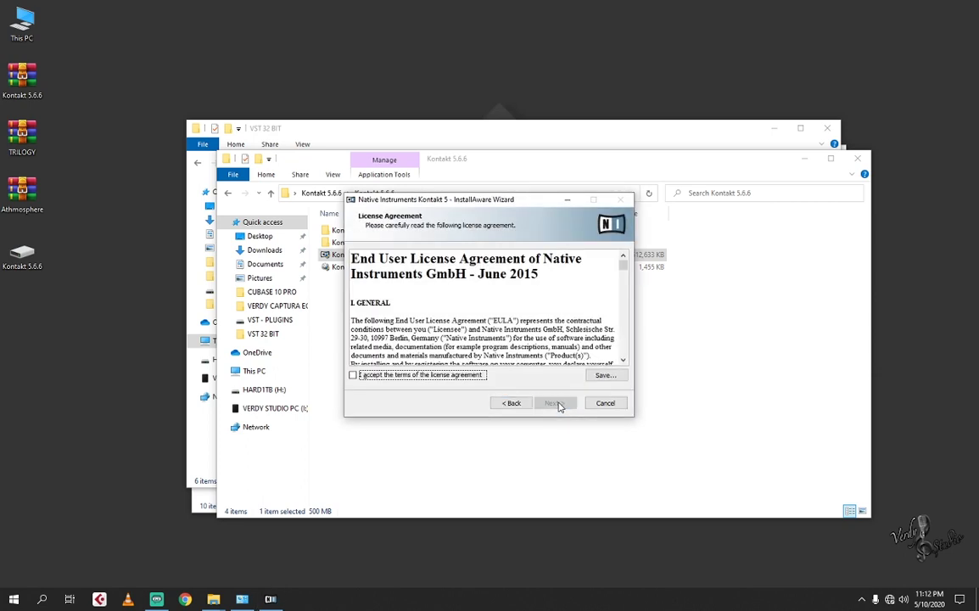
{"action": "left_click", "coordinate": [555, 403]}
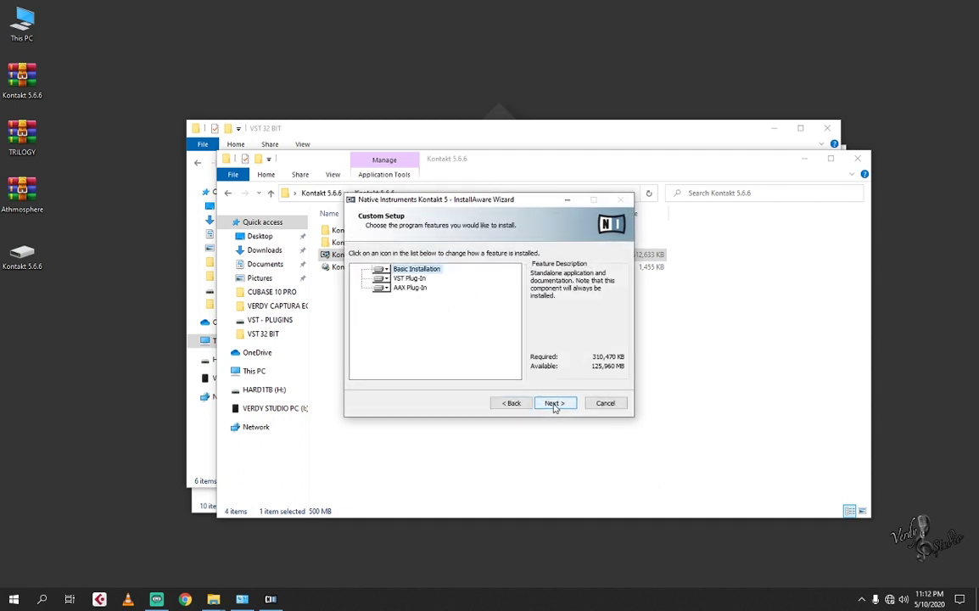
{"action": "left_click", "coordinate": [554, 404]}
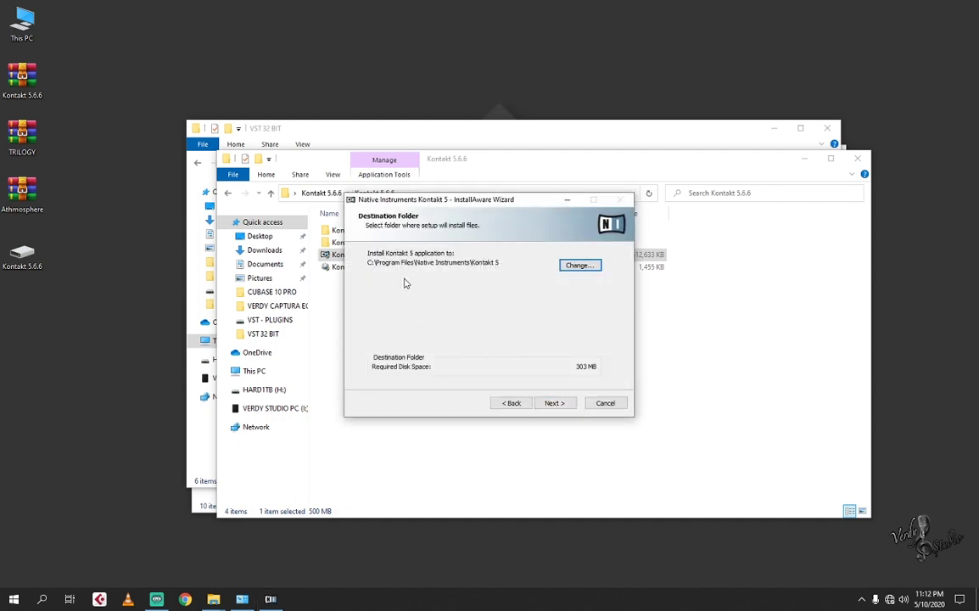
Step: Browse for a new Kontakt 5 application destination in C:\Program Files\Steinberg\Cubase 10\VSTPlugins
{"action": "left_click", "coordinate": [562, 267]}
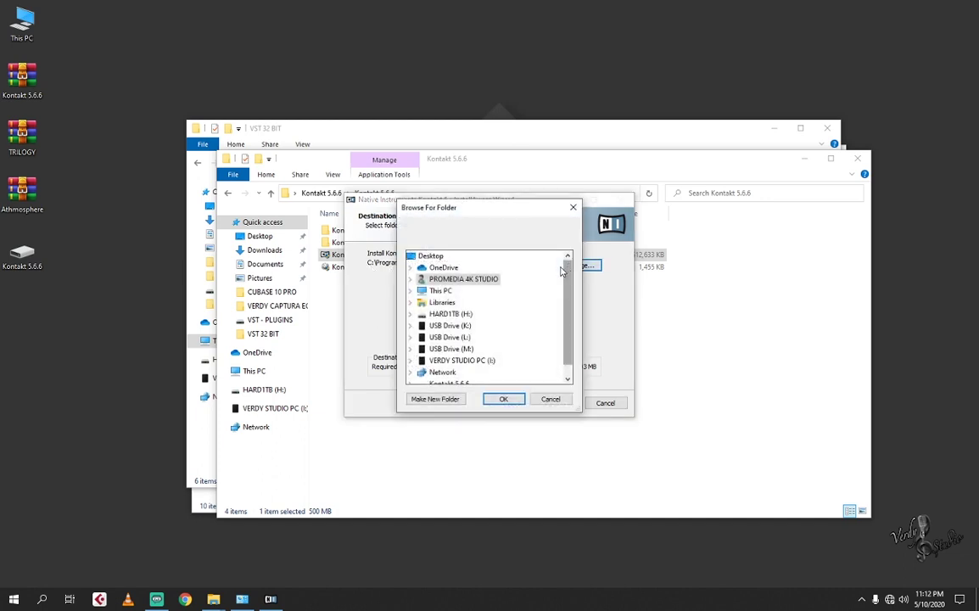
{"action": "double_click", "coordinate": [440, 291]}
{"action": "double_click", "coordinate": [450, 349]}
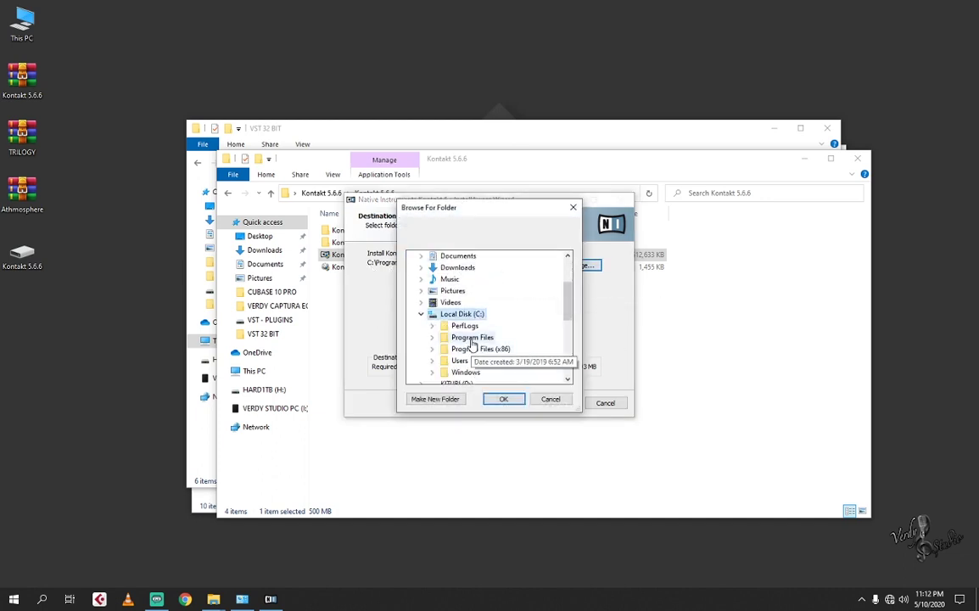
{"action": "double_click", "coordinate": [471, 338]}
{"action": "scroll", "coordinate": [472, 343], "scroll_direction": "down", "scroll_amount": 1}
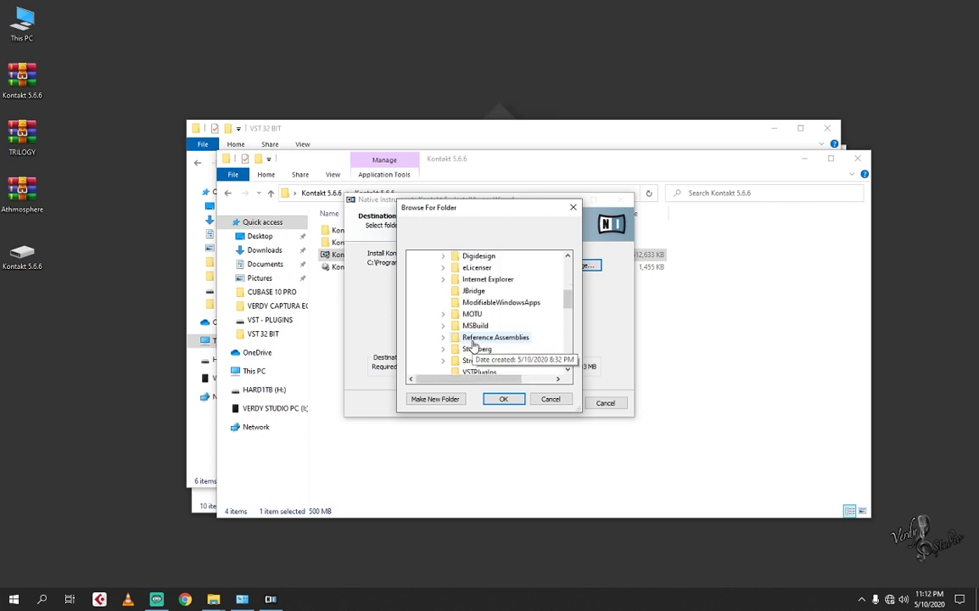
{"action": "double_click", "coordinate": [488, 355]}
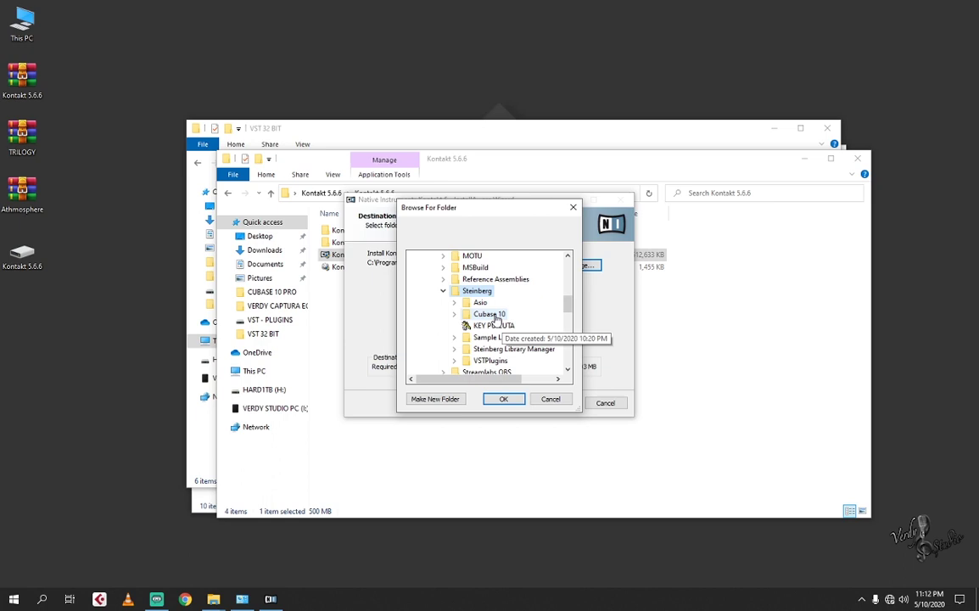
{"action": "double_click", "coordinate": [492, 314]}
{"action": "scroll", "coordinate": [498, 335], "scroll_direction": "down", "scroll_amount": 3}
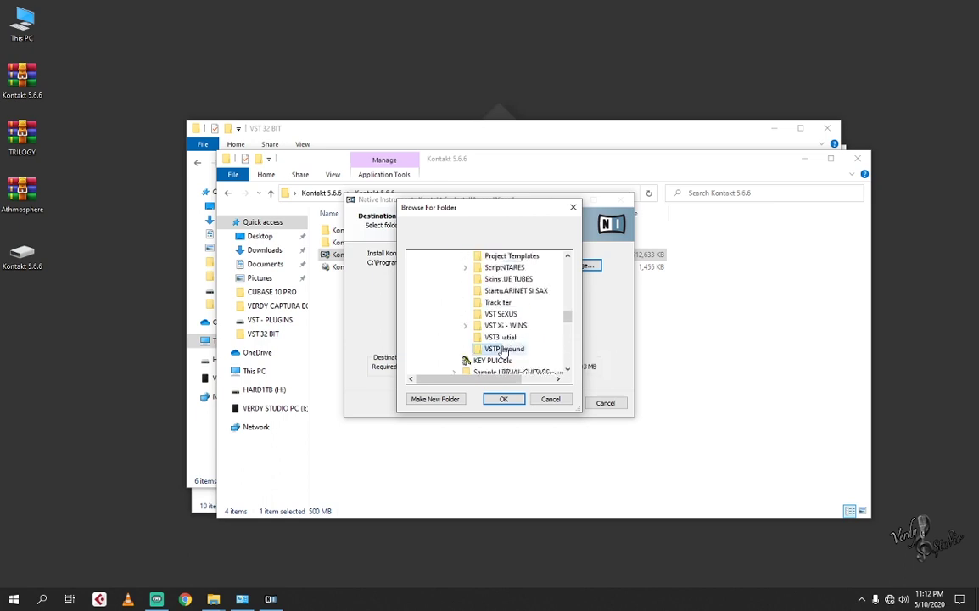
{"action": "double_click", "coordinate": [500, 349]}
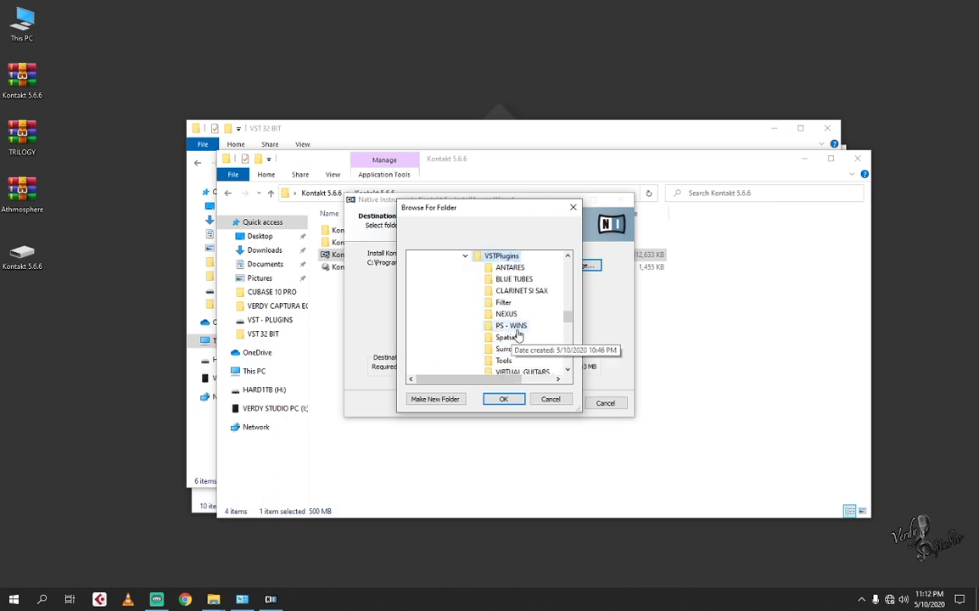
Step: Make a new folder named KONTAKT inside VSTPlugins and accept it as the Kontakt 5 application destination
{"action": "scroll", "coordinate": [517, 335], "scroll_direction": "down", "scroll_amount": 1}
{"action": "left_click", "coordinate": [455, 400]}
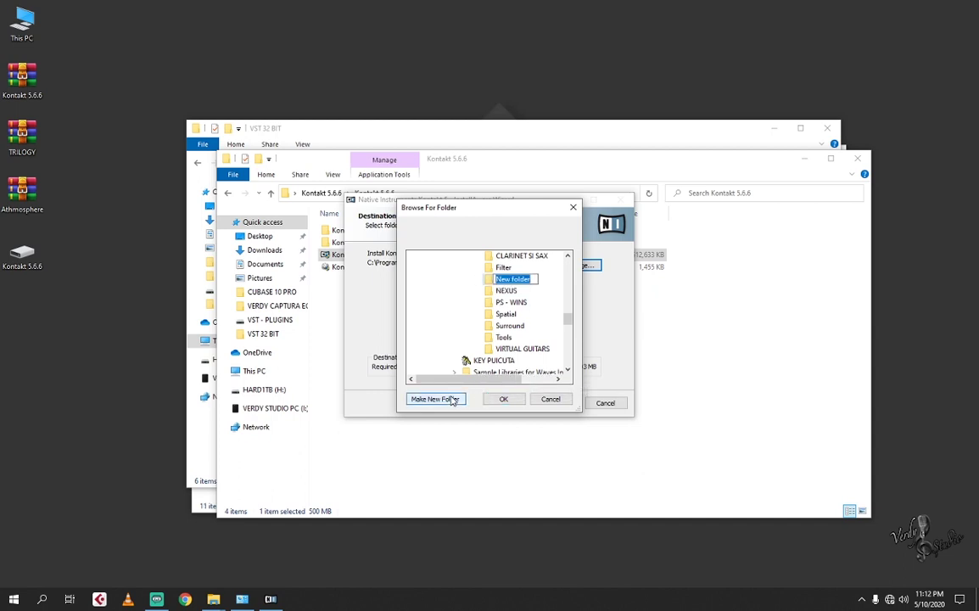
{"action": "type", "text": "KONTAKT"}
{"action": "key", "text": "Return"}
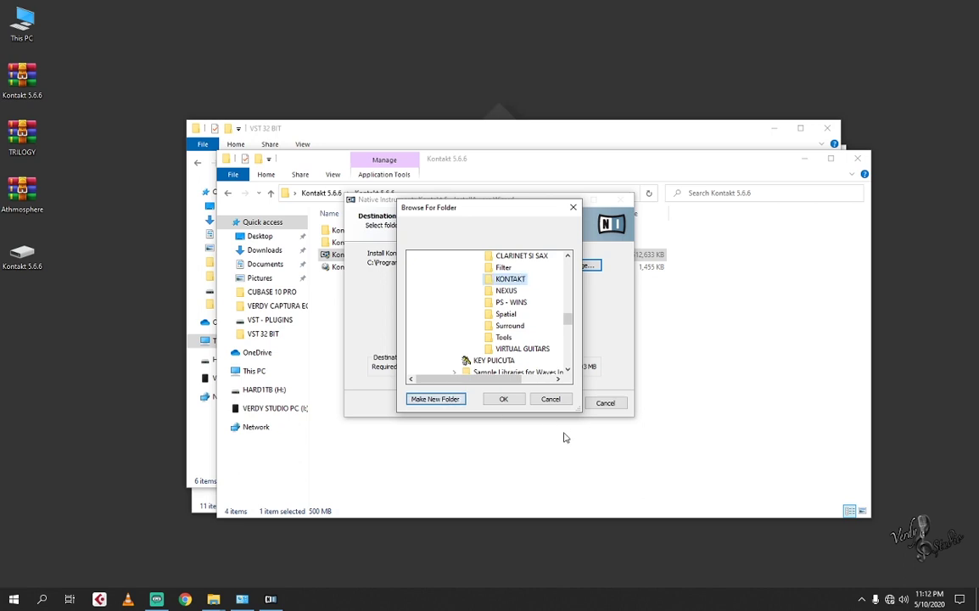
{"action": "left_click", "coordinate": [507, 401]}
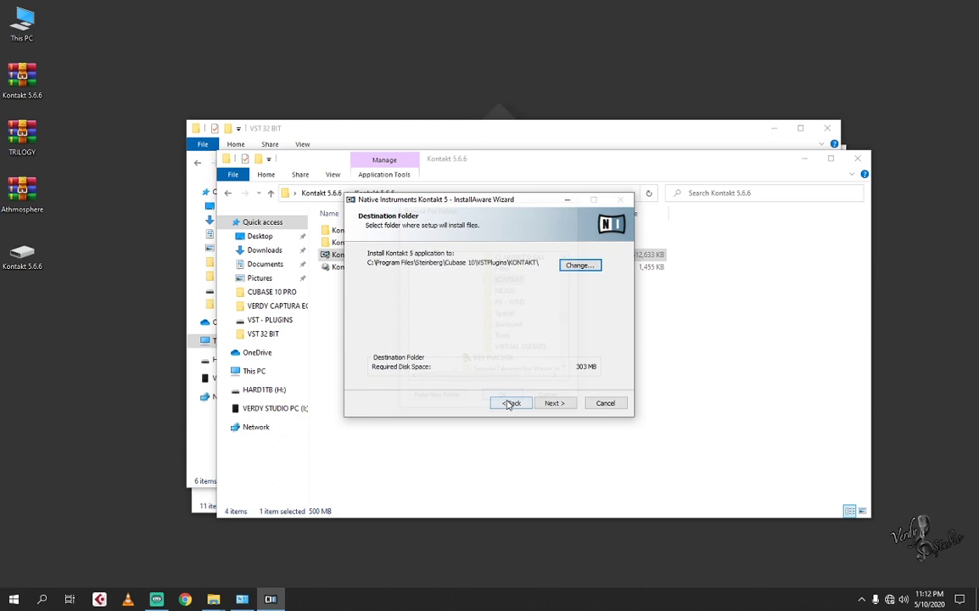
{"action": "left_click", "coordinate": [556, 406]}
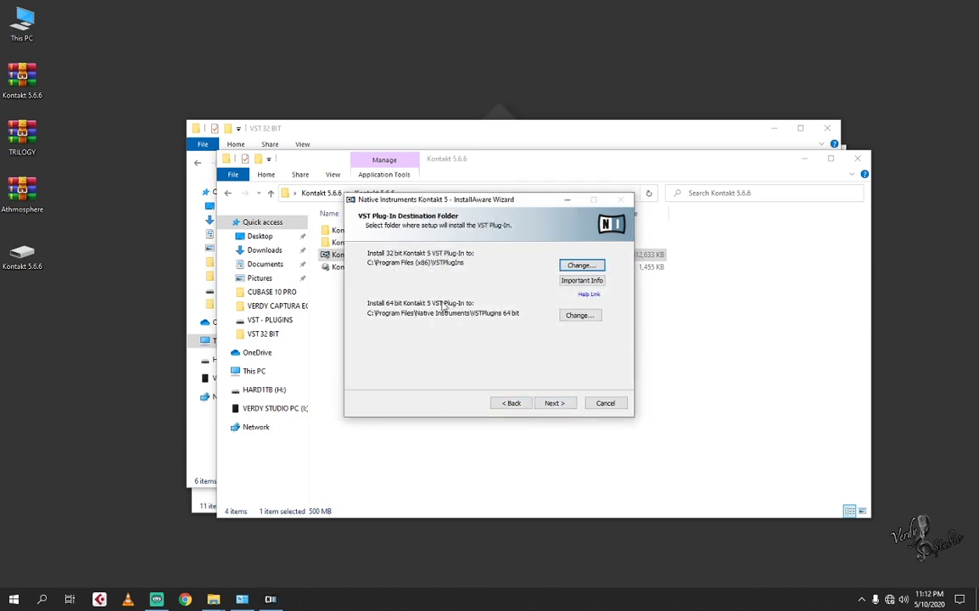
Step: Set the 64-bit Kontakt 5 VST plug-in destination to C:\Program Files\Steinberg\Cubase 10\VSTPlugins\KONTAKT
{"action": "left_click", "coordinate": [580, 315]}
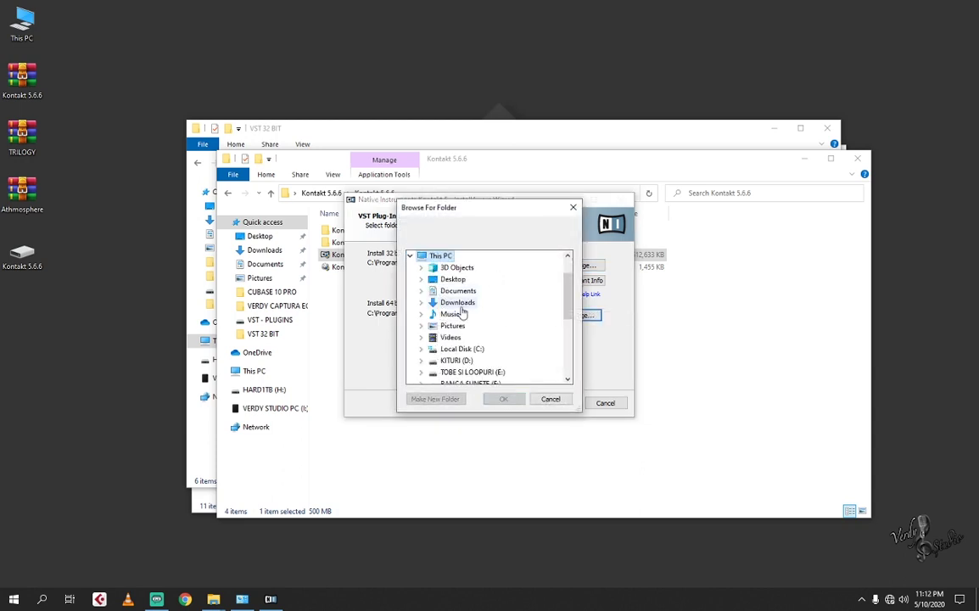
{"action": "double_click", "coordinate": [463, 356]}
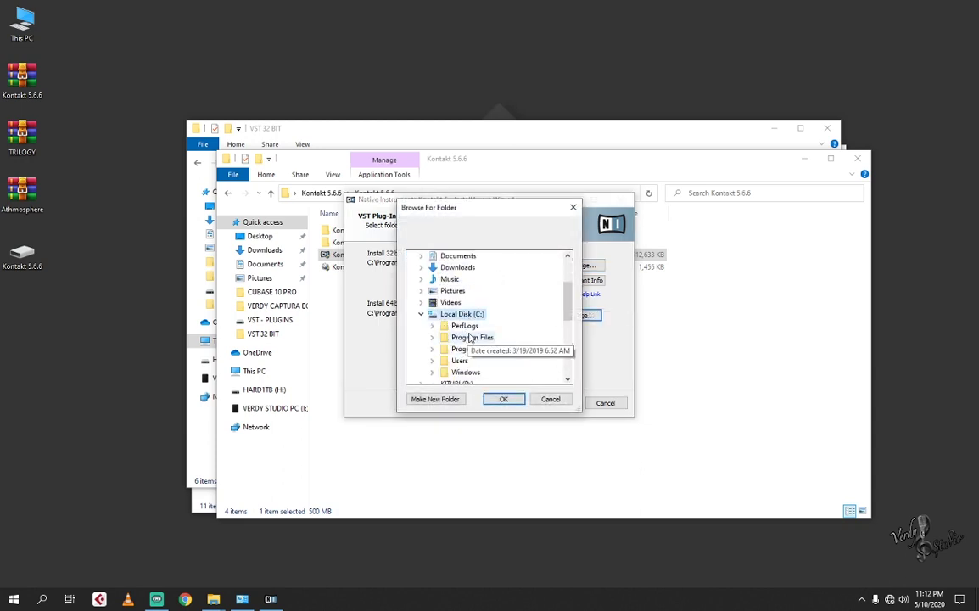
{"action": "double_click", "coordinate": [466, 337]}
{"action": "scroll", "coordinate": [473, 339], "scroll_direction": "down", "scroll_amount": 3}
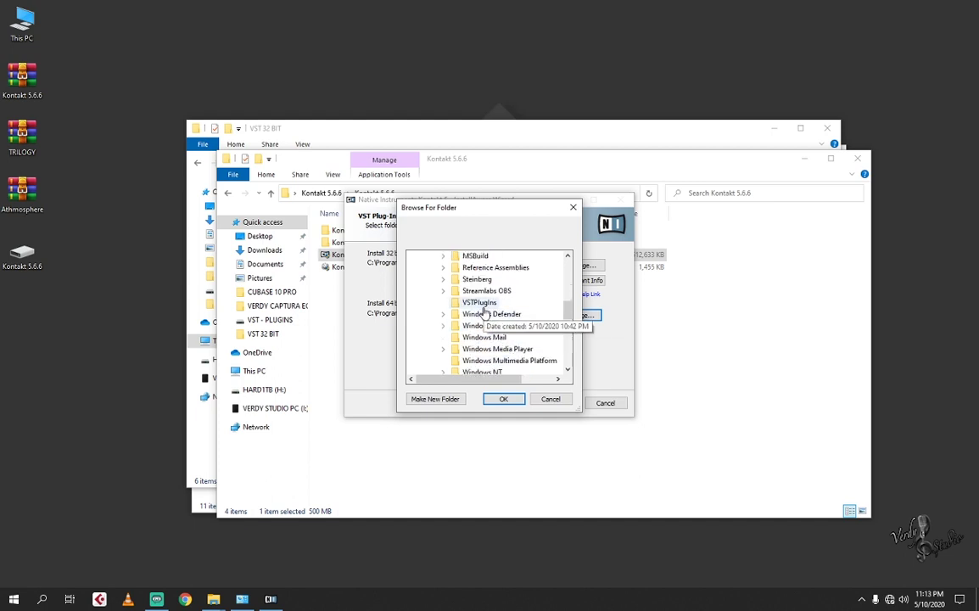
{"action": "double_click", "coordinate": [482, 280]}
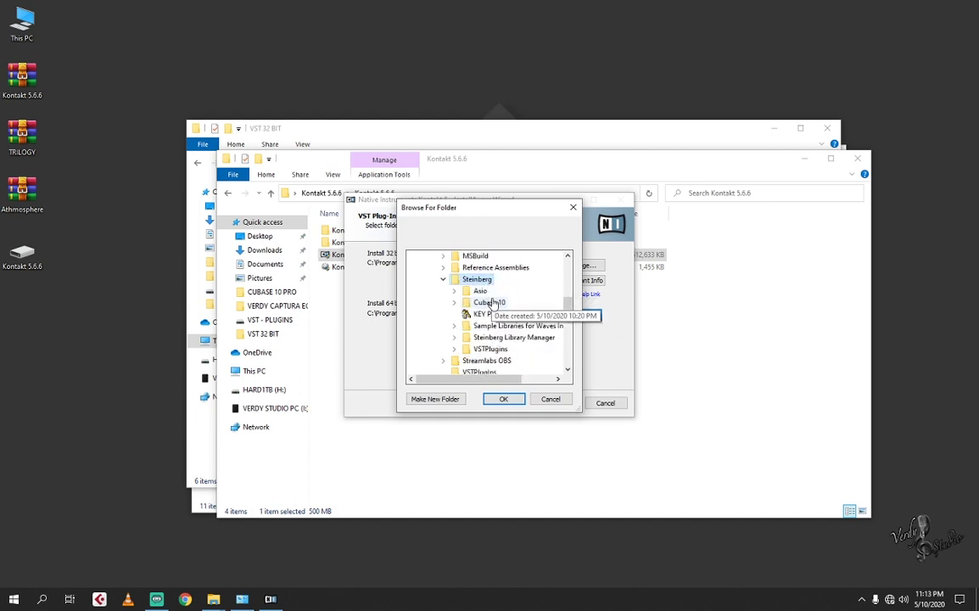
{"action": "double_click", "coordinate": [492, 302]}
{"action": "scroll", "coordinate": [496, 305], "scroll_direction": "down", "scroll_amount": 1}
{"action": "scroll", "coordinate": [496, 309], "scroll_direction": "down", "scroll_amount": 3}
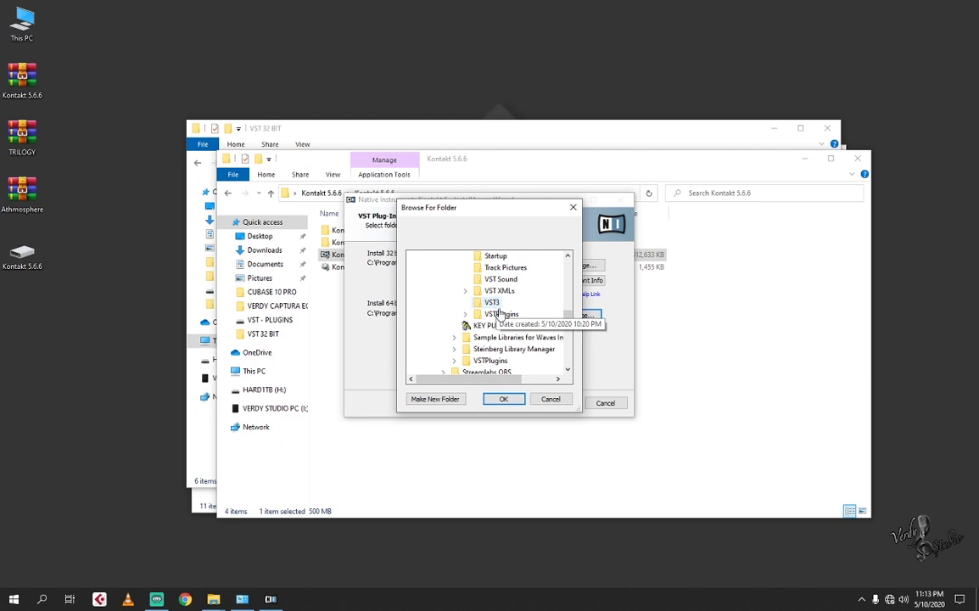
{"action": "double_click", "coordinate": [499, 314]}
{"action": "left_click", "coordinate": [501, 315]}
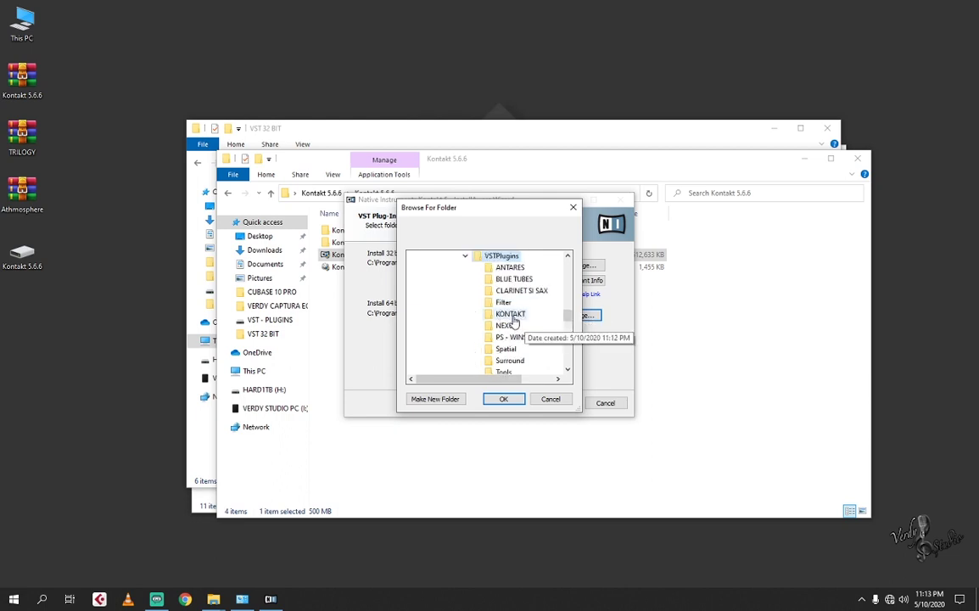
{"action": "left_click", "coordinate": [504, 399]}
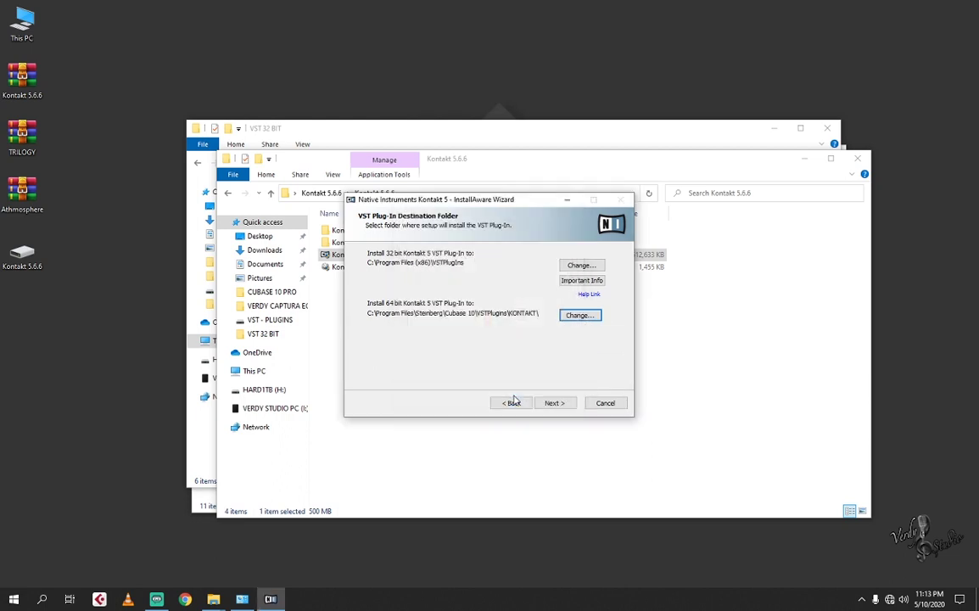
Step: Run the Kontakt 5 installation with the chosen destination folders and finish the setup wizard
{"action": "left_click", "coordinate": [556, 404]}
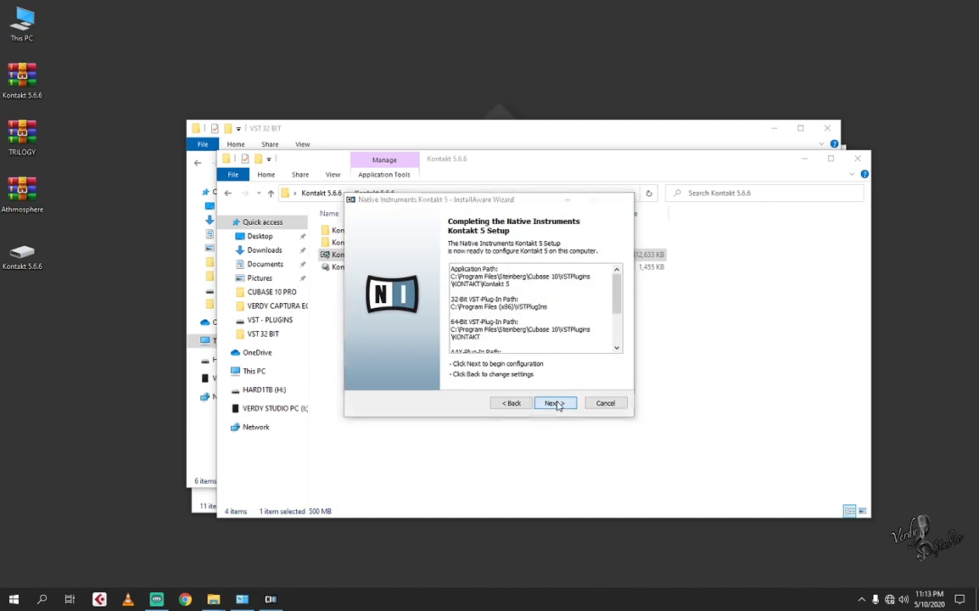
{"action": "left_click", "coordinate": [555, 403]}
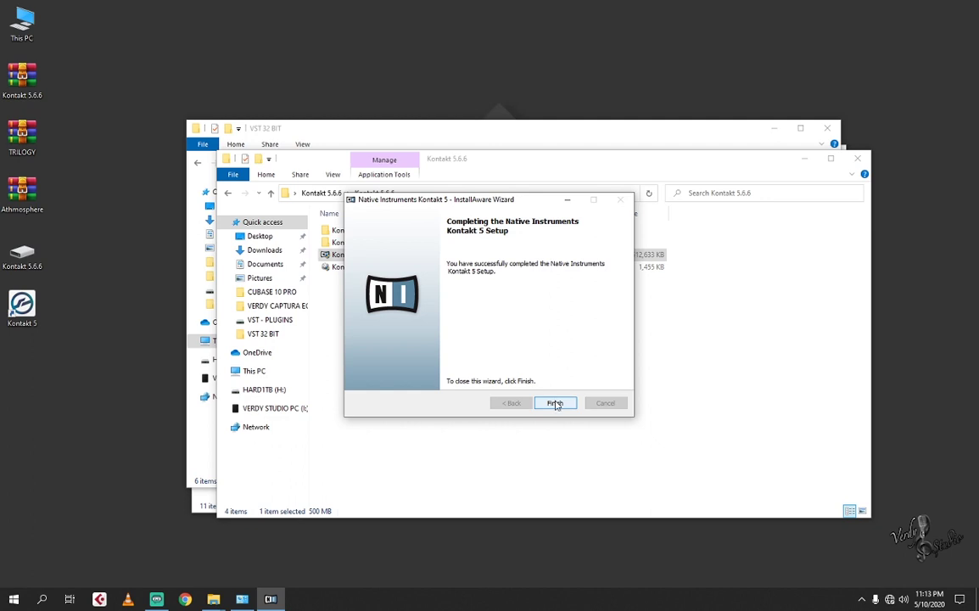
{"action": "left_click", "coordinate": [555, 404]}
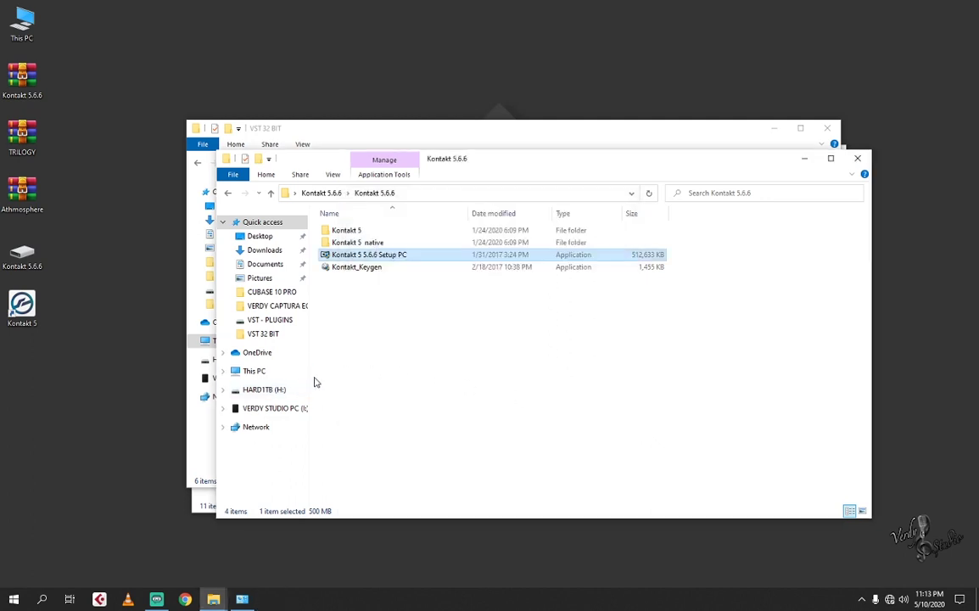
Step: Delete the Kontakt 5 shortcut from the desktop
{"action": "left_click", "coordinate": [25, 310]}
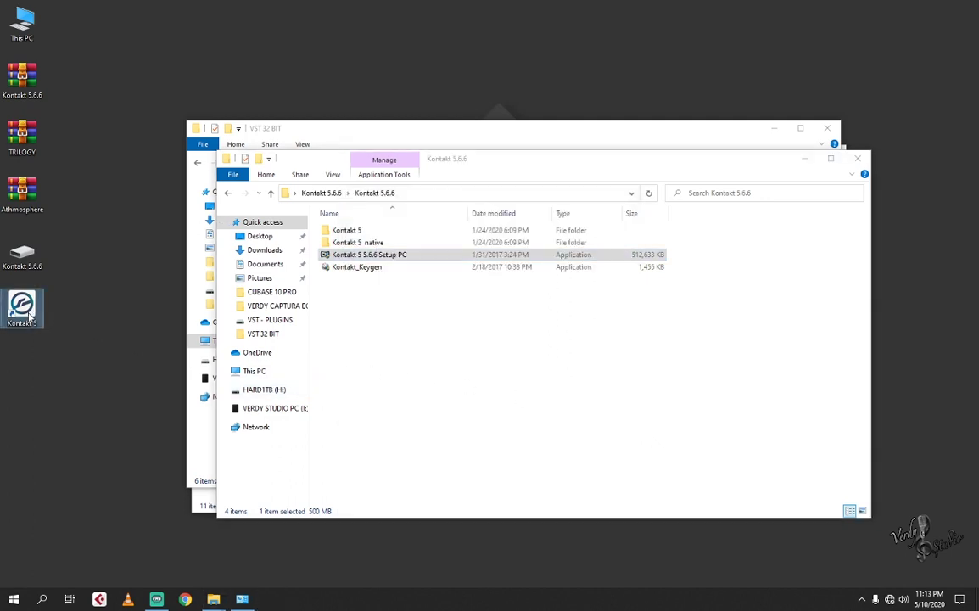
{"action": "key", "text": "Delete"}
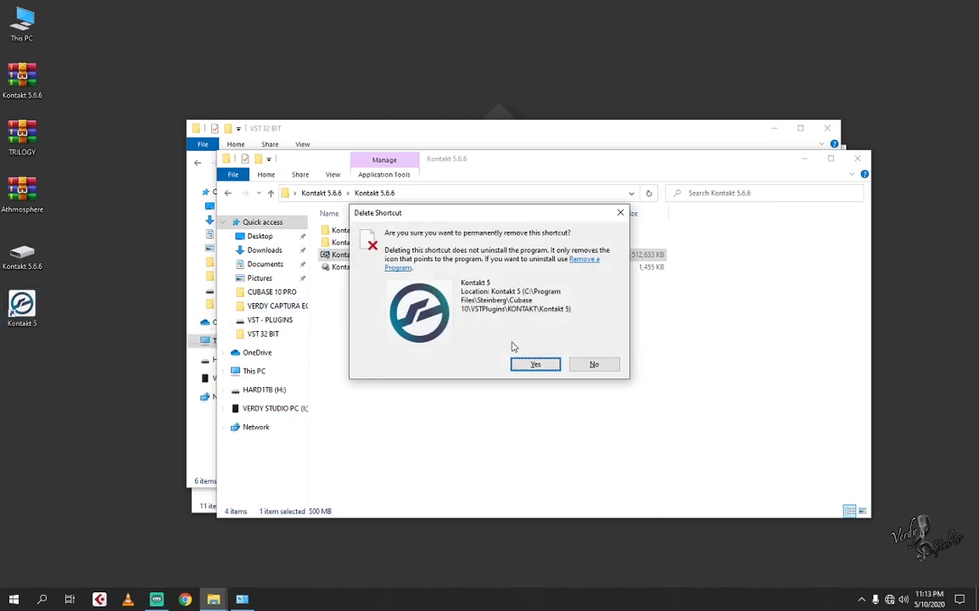
{"action": "left_click", "coordinate": [535, 364]}
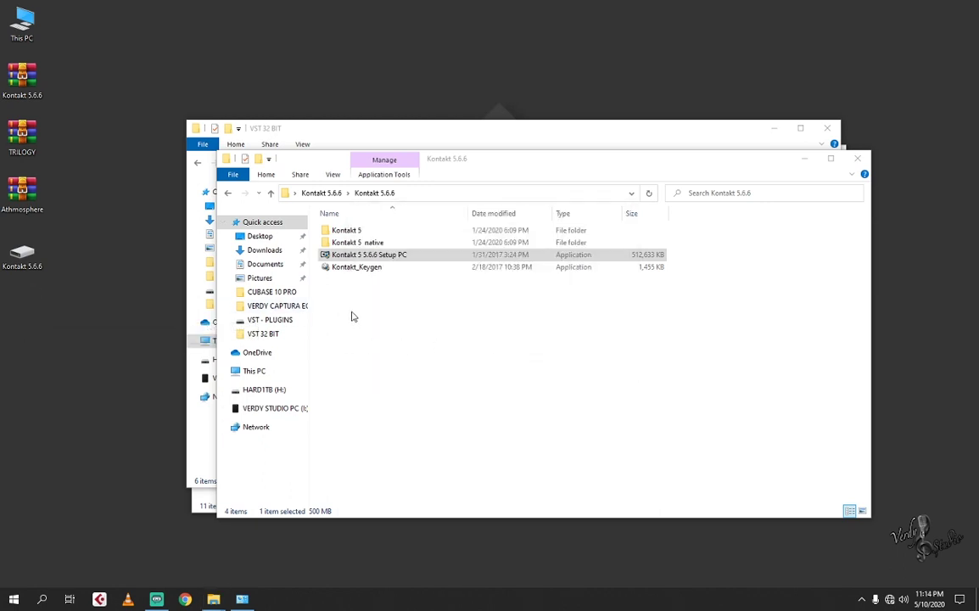
Step: Copy Kontakt 5.6.6.dll from the Kontakt 5\x64 subfolder of the extracted Kontakt 5.6.6 folder
{"action": "double_click", "coordinate": [342, 232]}
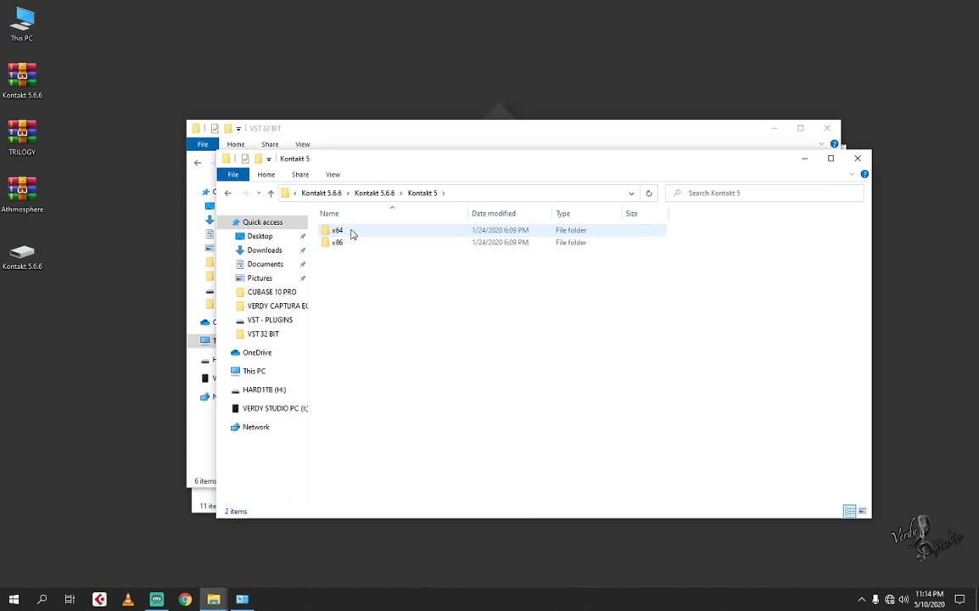
{"action": "double_click", "coordinate": [341, 231]}
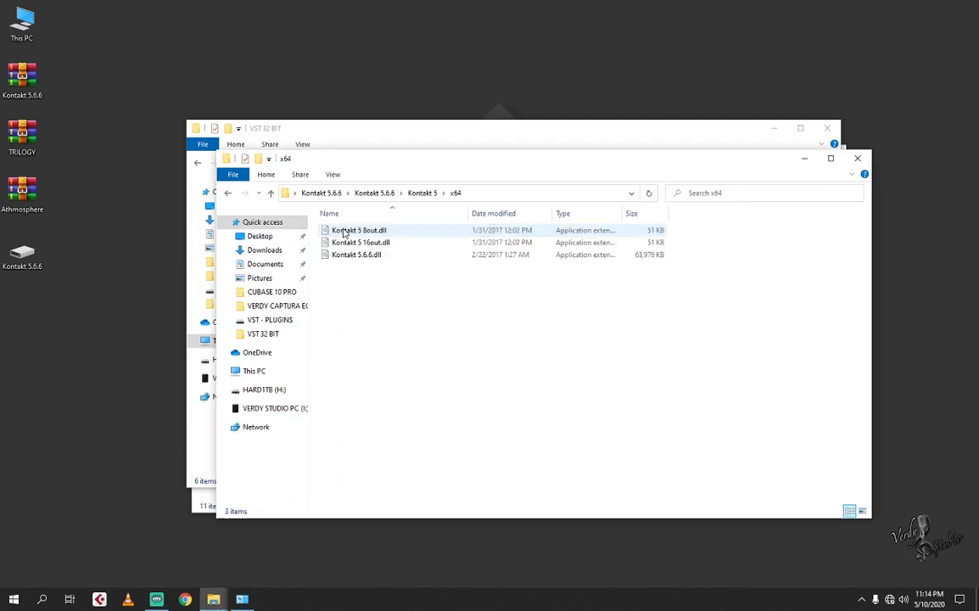
{"action": "right_click", "coordinate": [352, 258]}
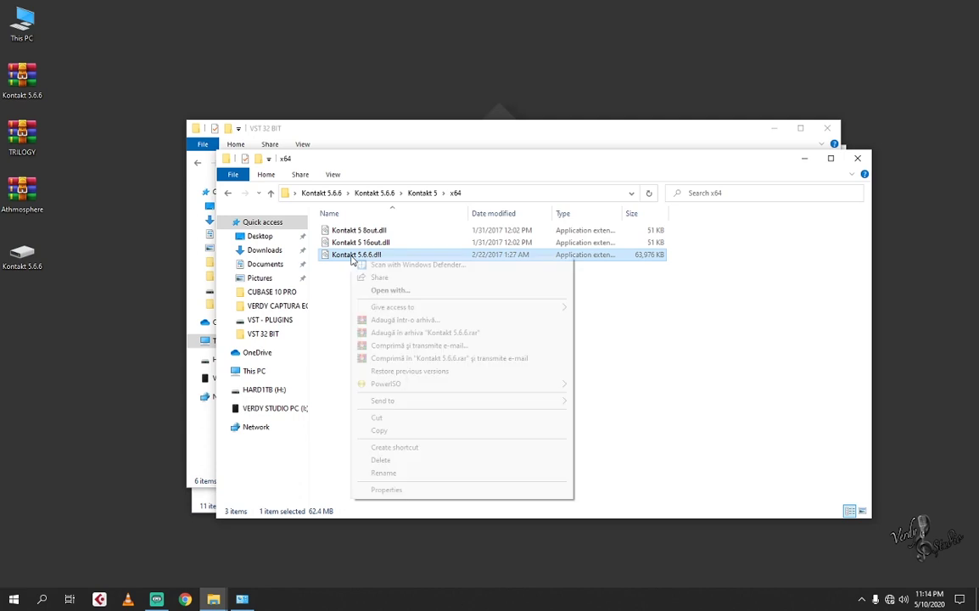
{"action": "left_click", "coordinate": [393, 429]}
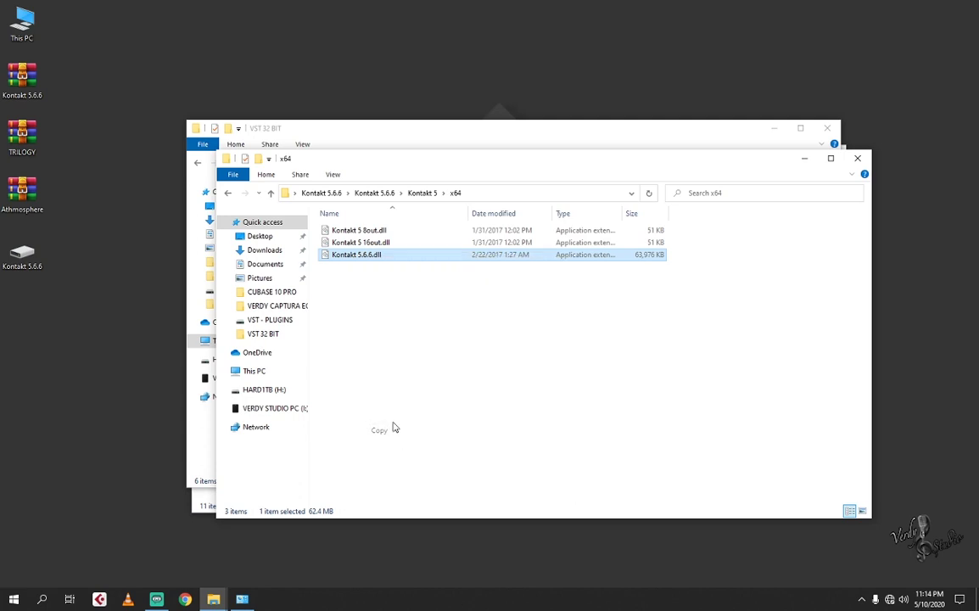
Step: Open the folder C:\Program Files\Steinberg\Cubase 10\VSTPlugins\KONTAKT in a new window
{"action": "double_click", "coordinate": [22, 25]}
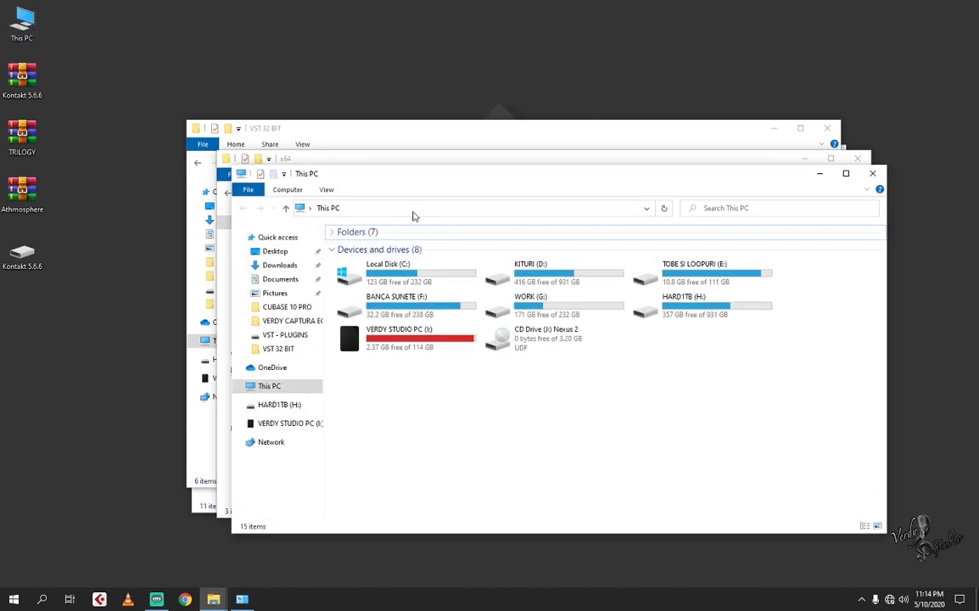
{"action": "double_click", "coordinate": [392, 273]}
{"action": "double_click", "coordinate": [378, 258]}
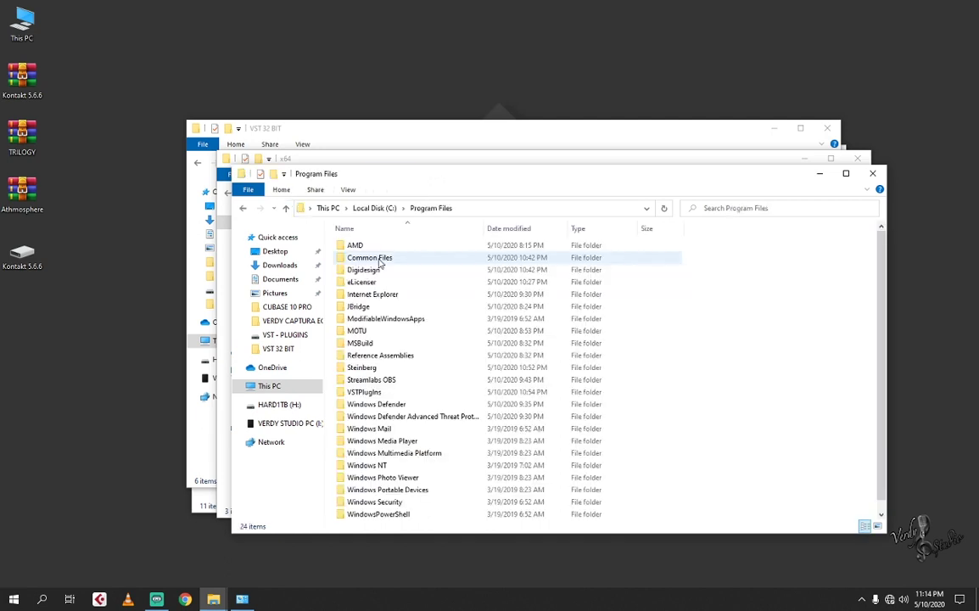
{"action": "double_click", "coordinate": [378, 368]}
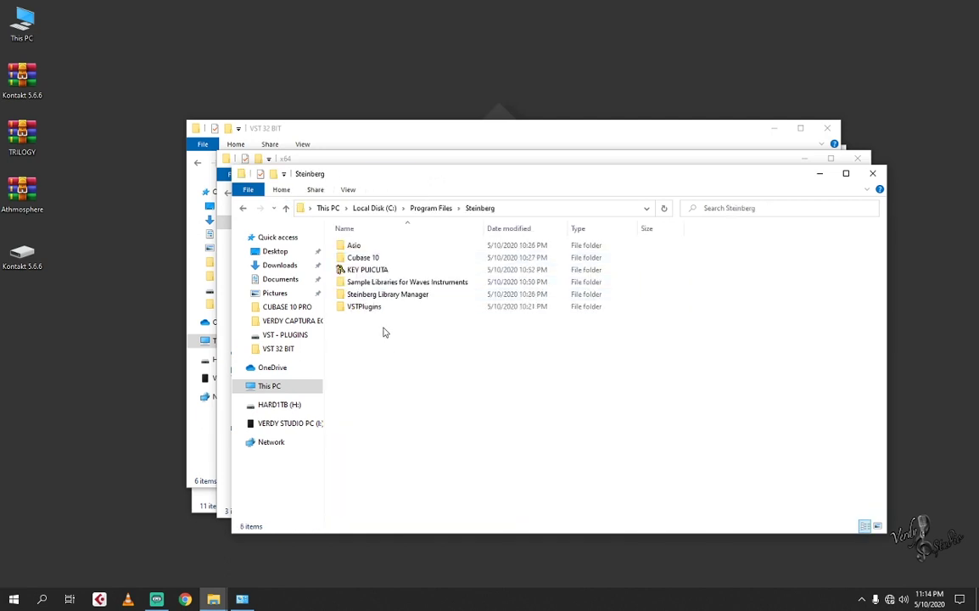
{"action": "double_click", "coordinate": [379, 258]}
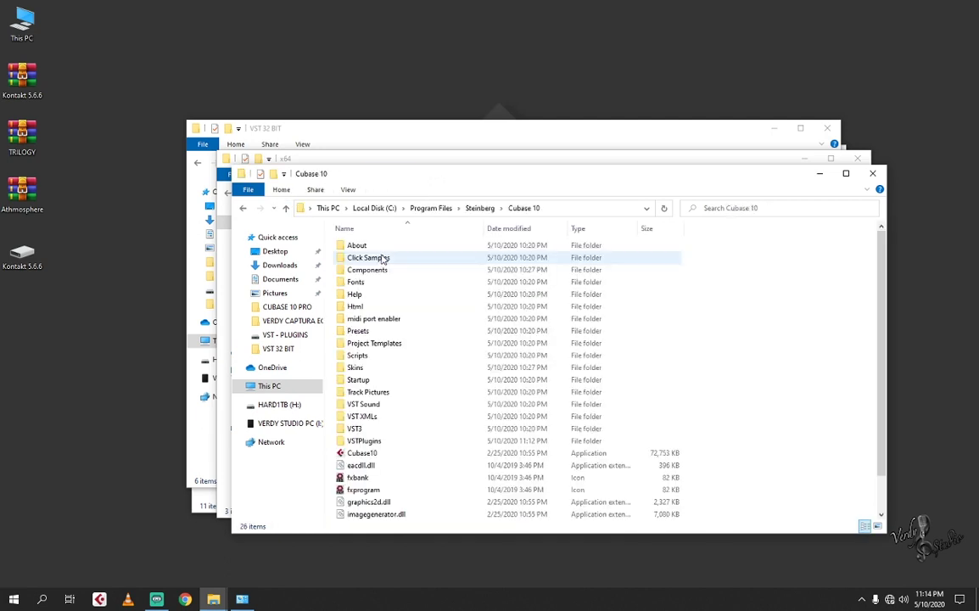
{"action": "double_click", "coordinate": [370, 440]}
{"action": "left_click", "coordinate": [371, 284]}
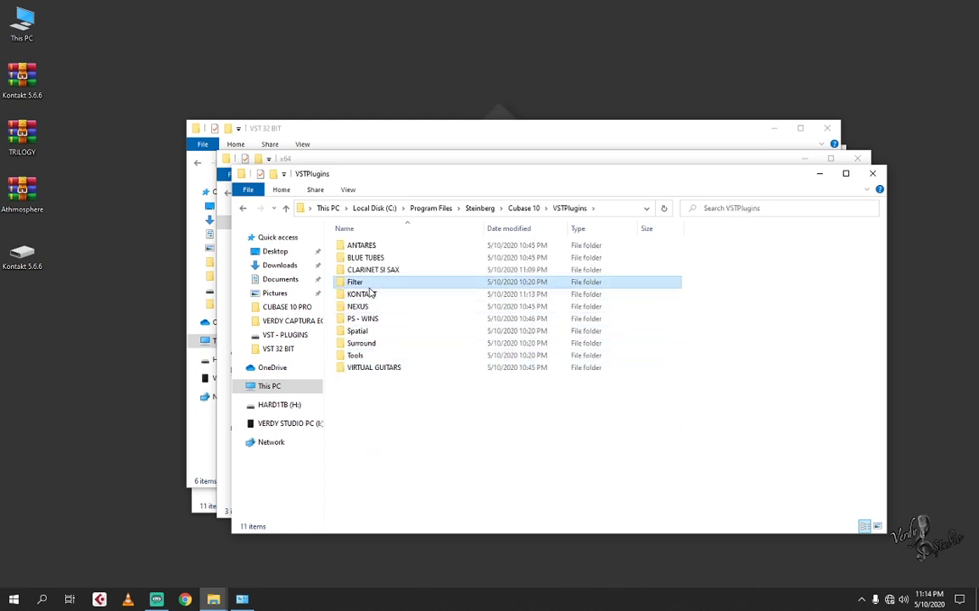
{"action": "double_click", "coordinate": [371, 293]}
Step: Permanently delete Kontakt 5 8out.dll, Kontakt 5 16out.dll and Kontakt 5.dll from the KONTAKT folder, granting administrator permission
{"action": "left_click_drag", "start_coordinate": [362, 295], "coordinate": [400, 262]}
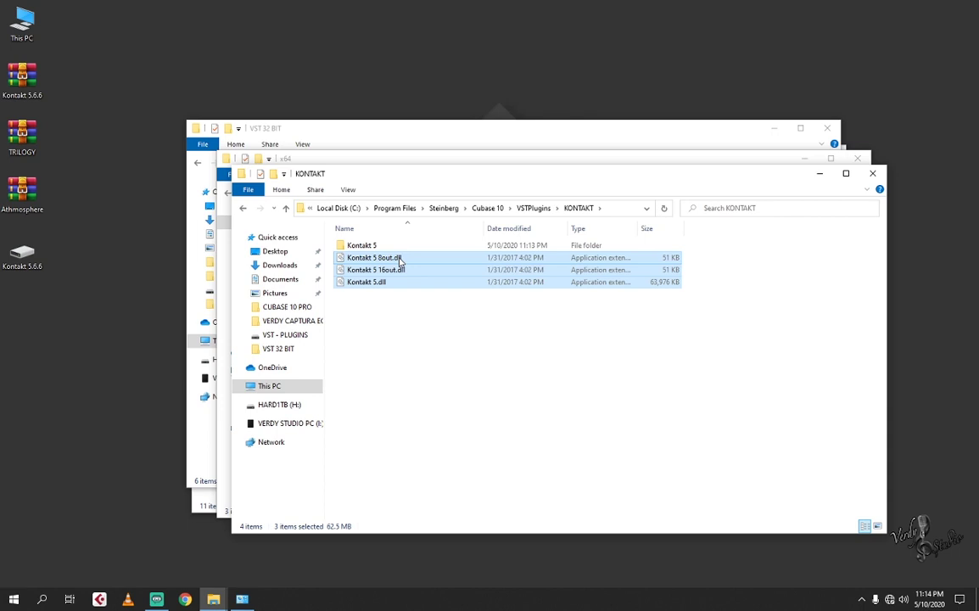
{"action": "key", "text": "shift+Delete"}
{"action": "key", "text": "Return"}
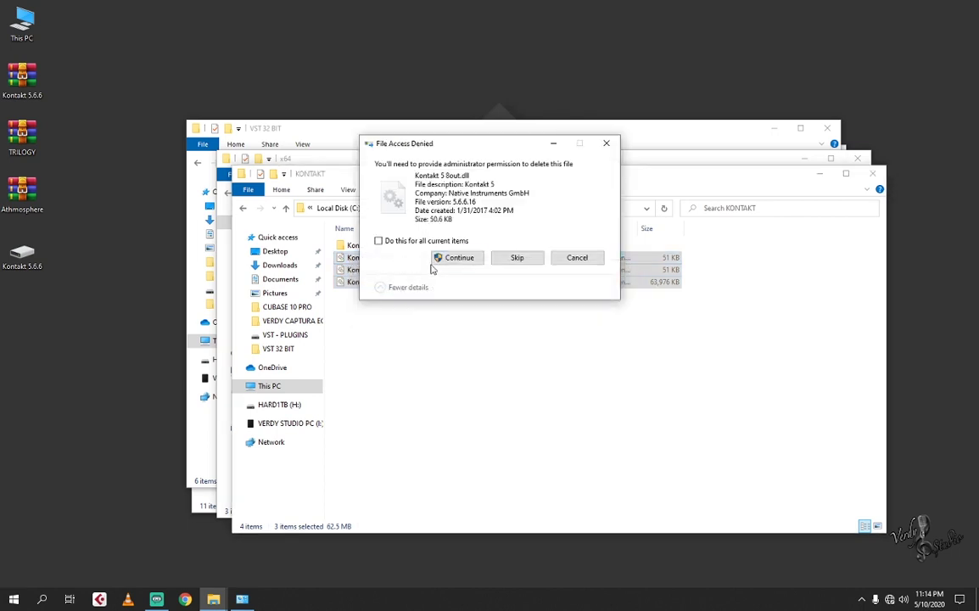
{"action": "left_click", "coordinate": [399, 242]}
{"action": "left_click", "coordinate": [455, 257]}
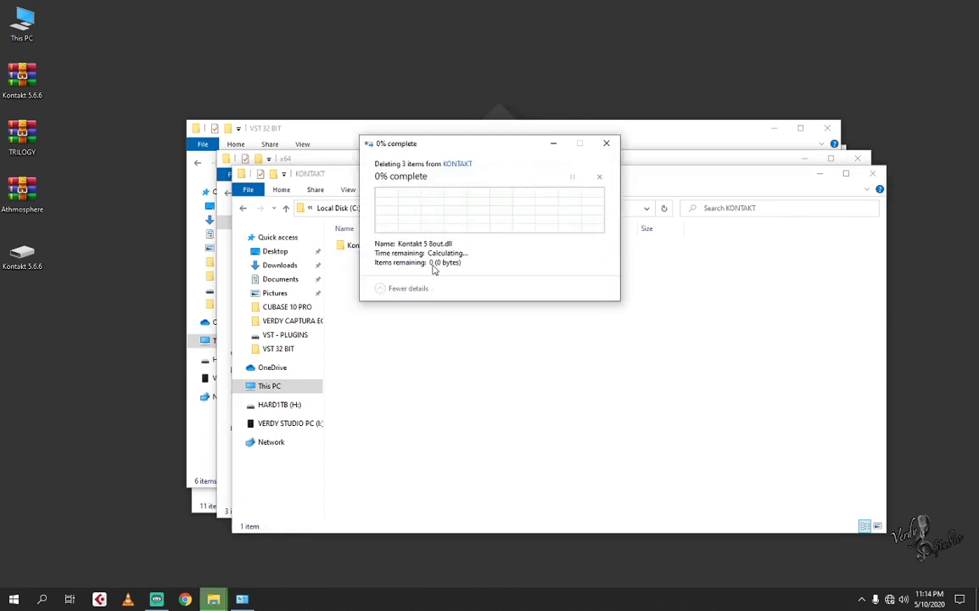
Step: Paste the copied Kontakt 5.6.6.dll into the KONTAKT folder with administrator permission
{"action": "right_click", "coordinate": [356, 274]}
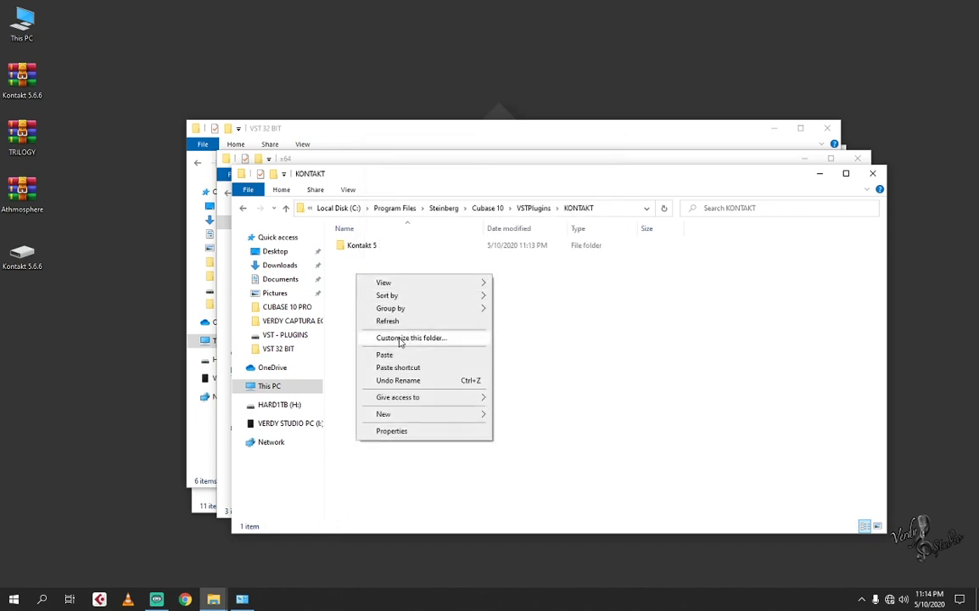
{"action": "left_click", "coordinate": [392, 356]}
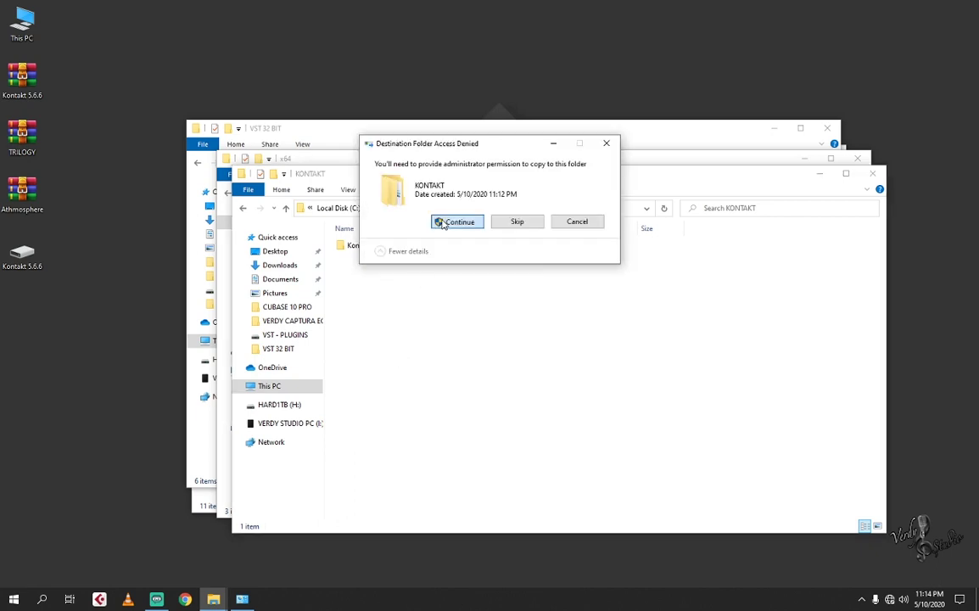
{"action": "left_click", "coordinate": [446, 222]}
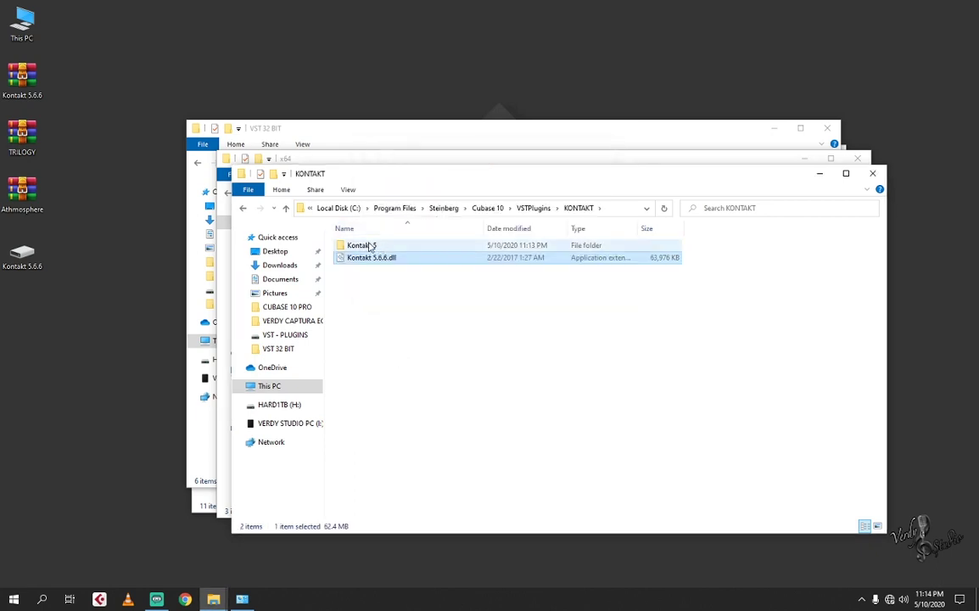
Step: Open the installed Kontakt 5 folder and copy the Kontakt 5 application from the extracted Kontakt 5 native\x64 folder
{"action": "double_click", "coordinate": [369, 246]}
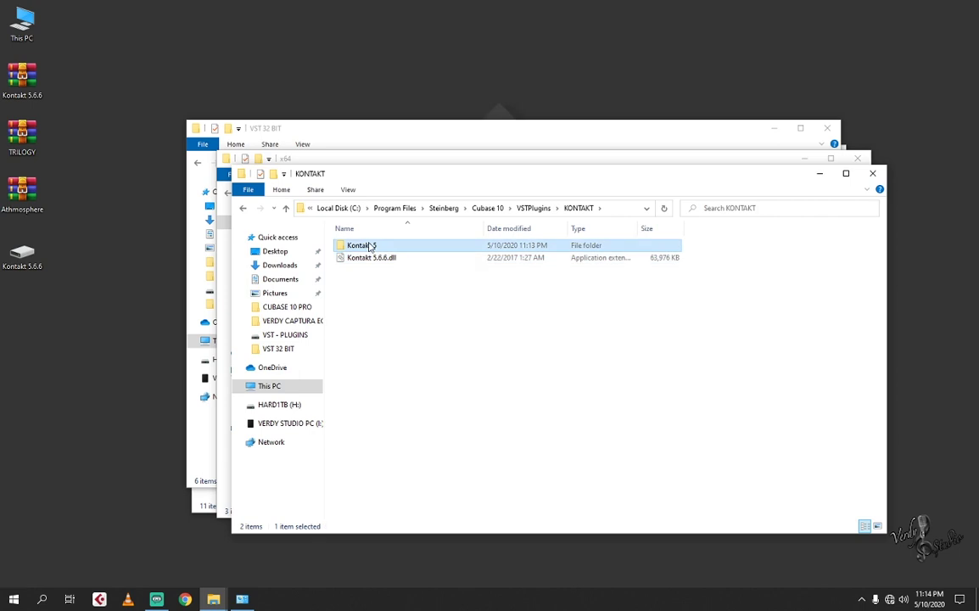
{"action": "left_click", "coordinate": [376, 153]}
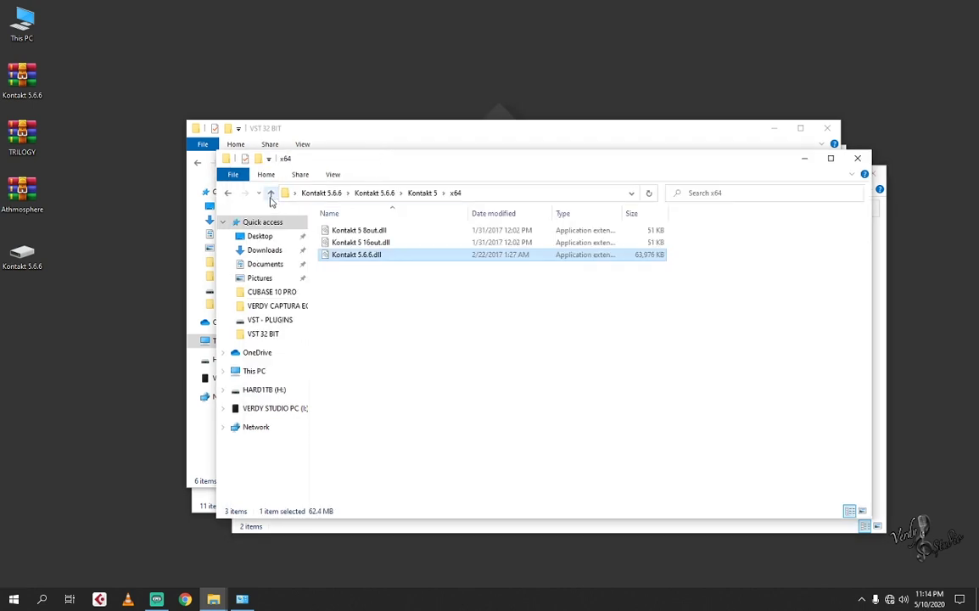
{"action": "left_click", "coordinate": [271, 196]}
{"action": "left_click", "coordinate": [271, 197]}
{"action": "left_click", "coordinate": [354, 244]}
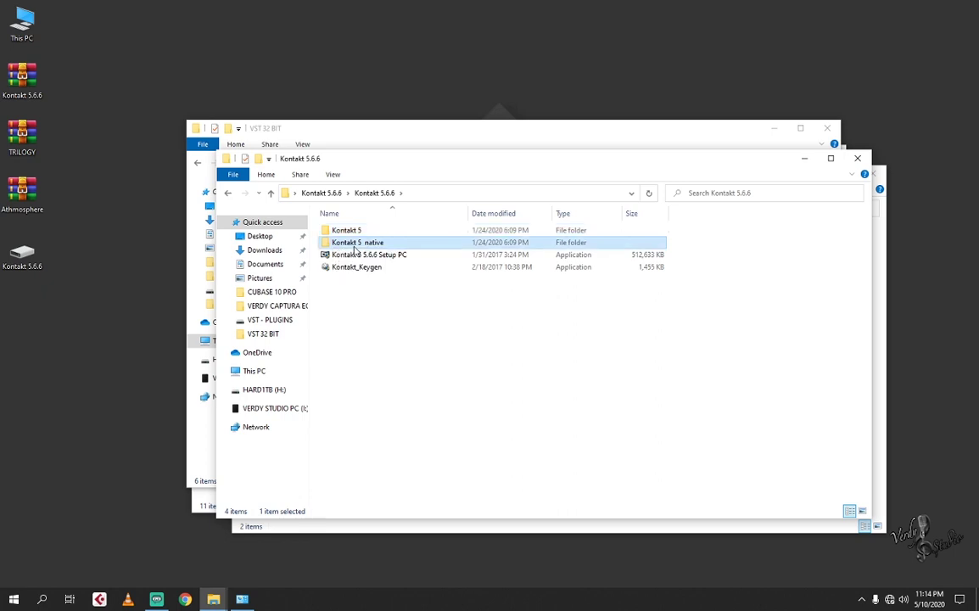
{"action": "double_click", "coordinate": [355, 245]}
{"action": "double_click", "coordinate": [348, 231]}
{"action": "left_click", "coordinate": [345, 232]}
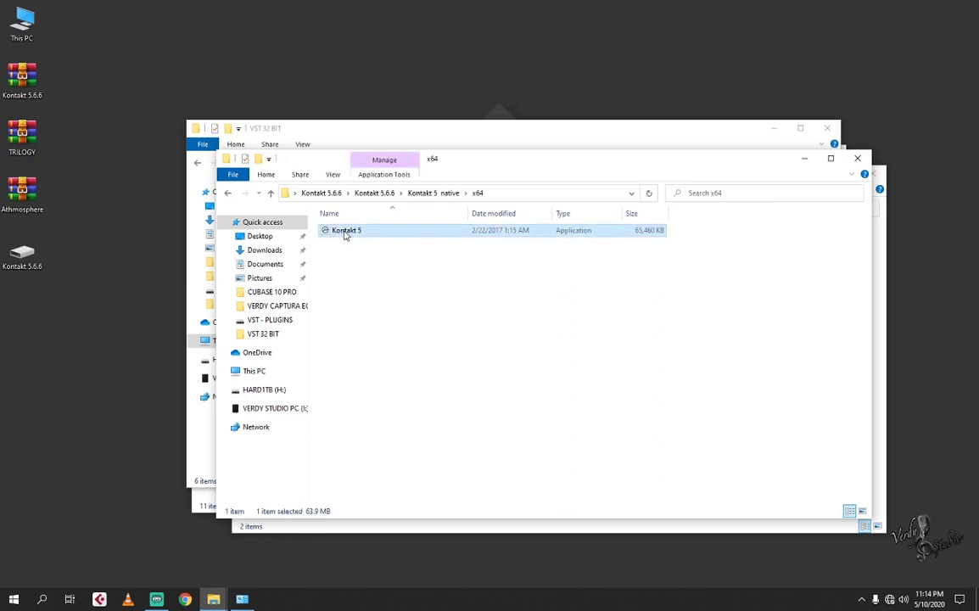
{"action": "right_click", "coordinate": [345, 232]}
{"action": "left_click", "coordinate": [395, 455]}
Step: Replace the Kontakt 5 application in VSTPlugins\KONTAKT\Kontakt 5 with the copied version, granting administrator permission, and close that folder window
{"action": "left_click", "coordinate": [416, 140]}
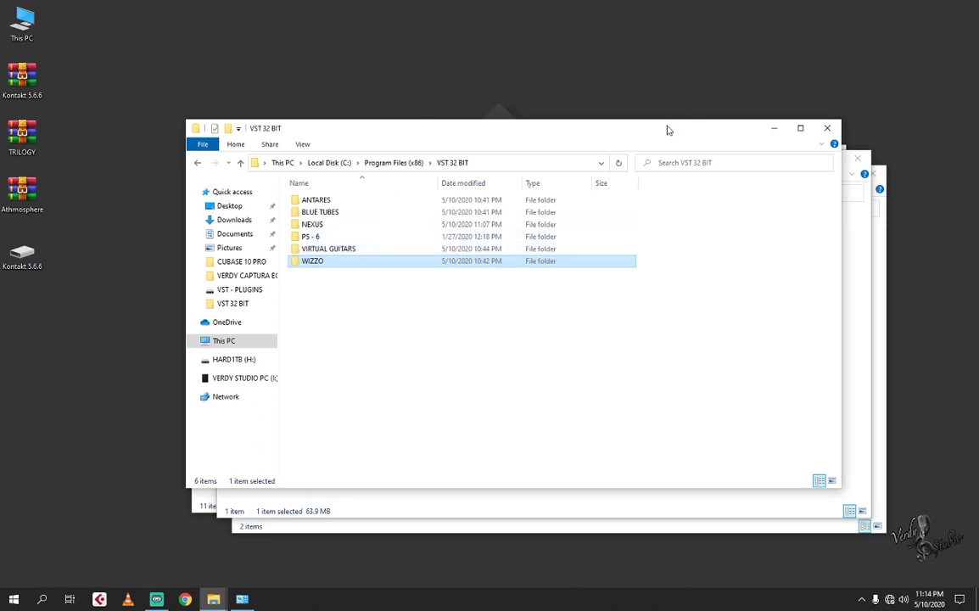
{"action": "left_click", "coordinate": [776, 129]}
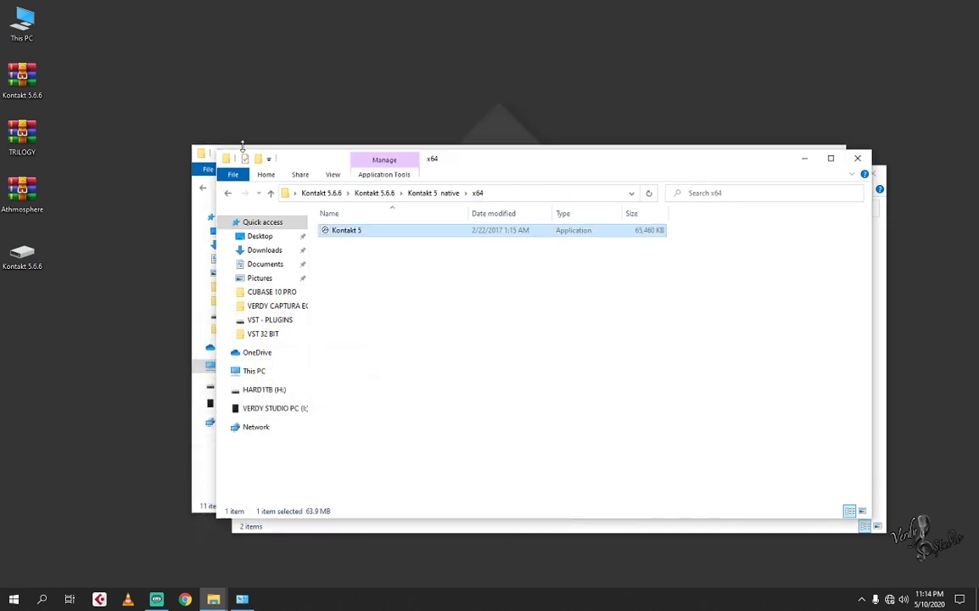
{"action": "left_click", "coordinate": [192, 185]}
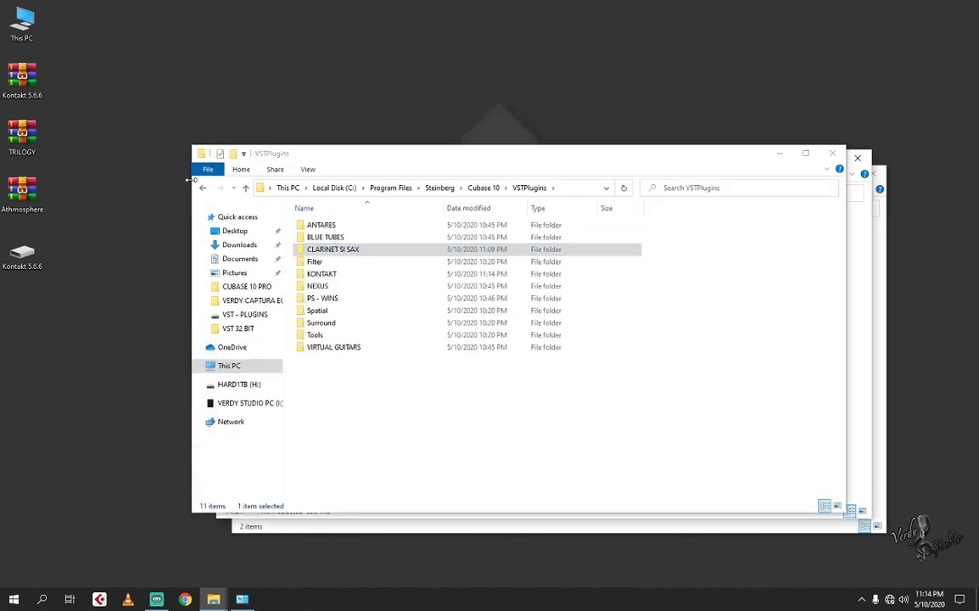
{"action": "double_click", "coordinate": [344, 275]}
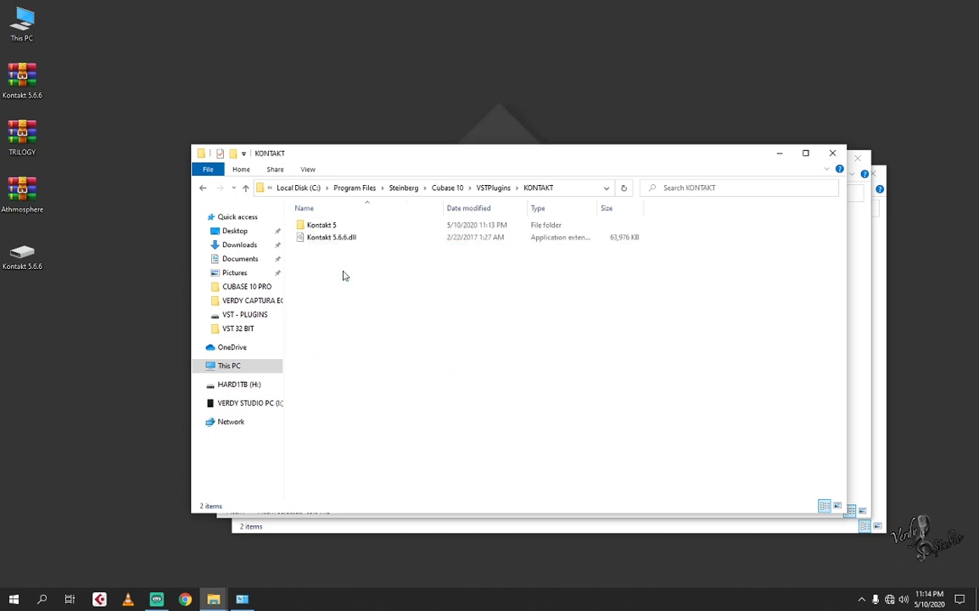
{"action": "double_click", "coordinate": [322, 226]}
{"action": "right_click", "coordinate": [337, 260]}
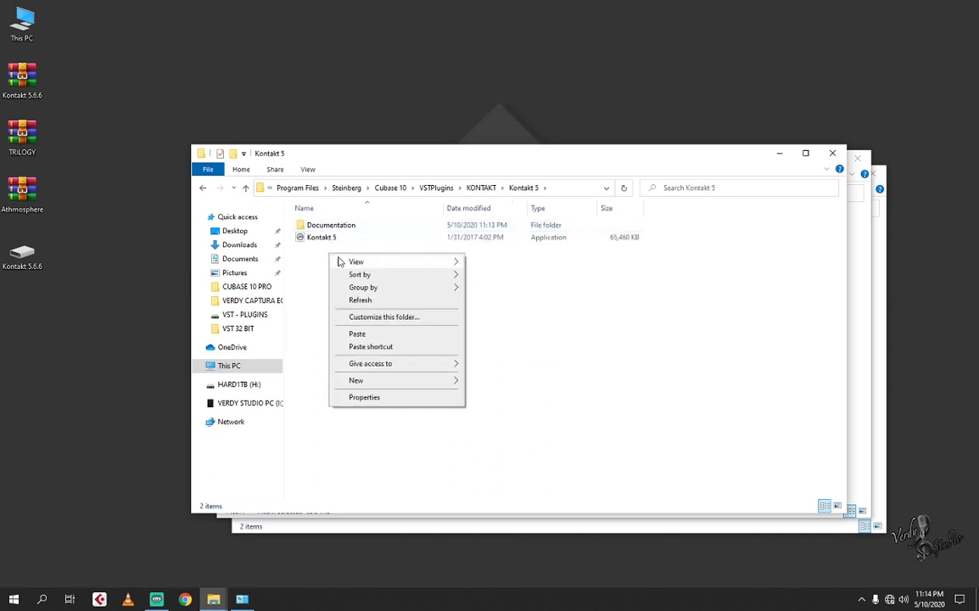
{"action": "left_click", "coordinate": [374, 333]}
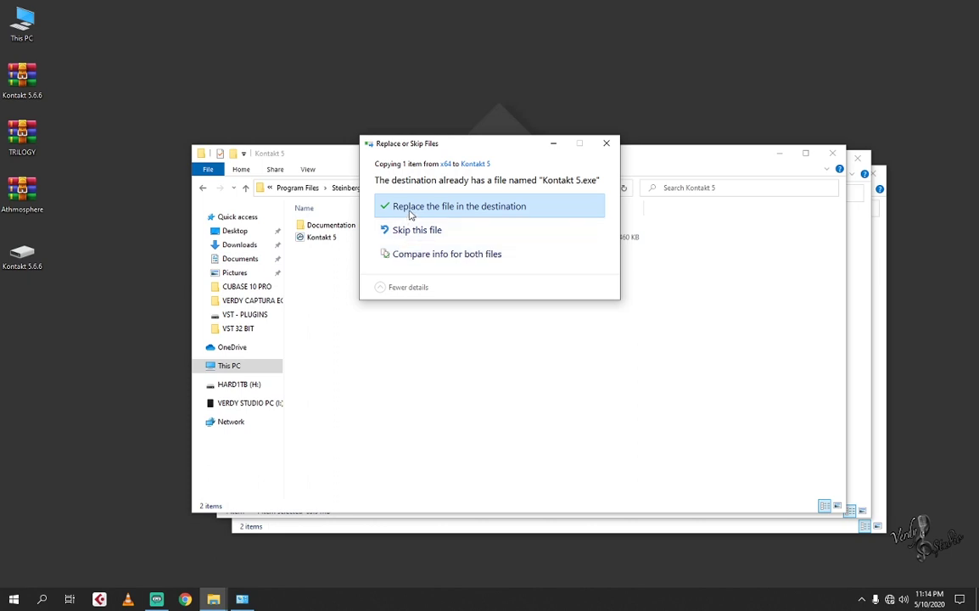
{"action": "left_click", "coordinate": [411, 212]}
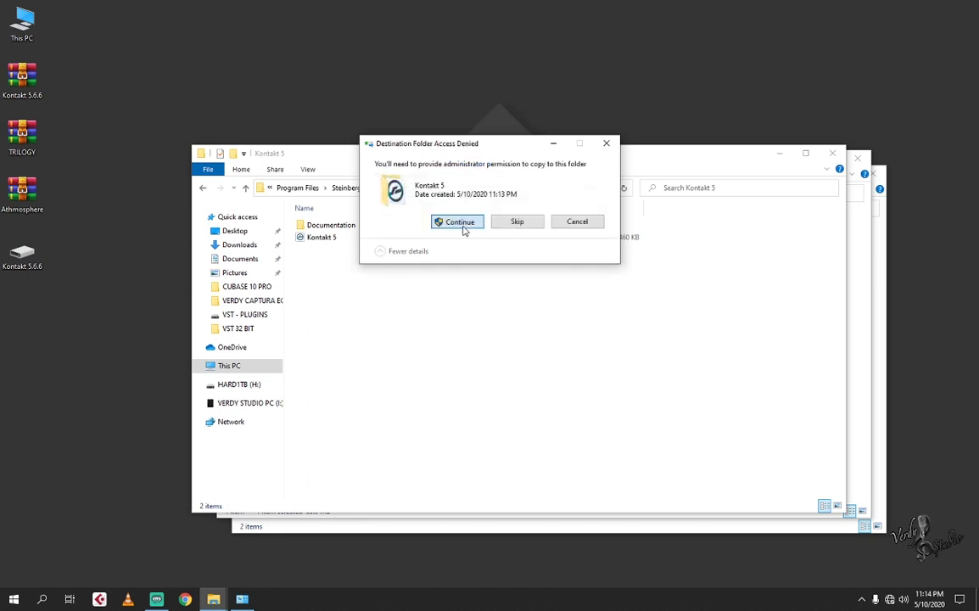
{"action": "left_click", "coordinate": [463, 227]}
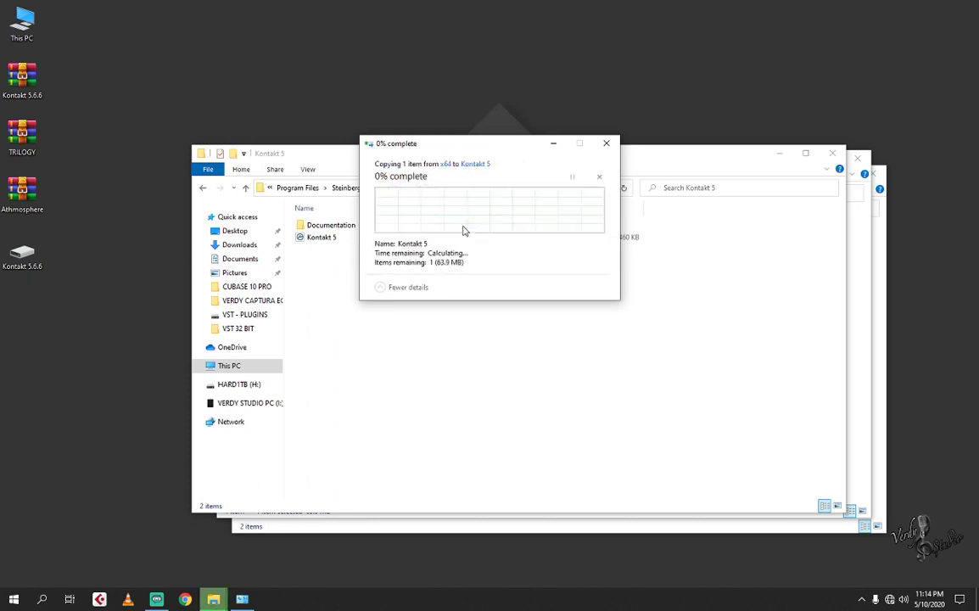
{"action": "left_click", "coordinate": [831, 156]}
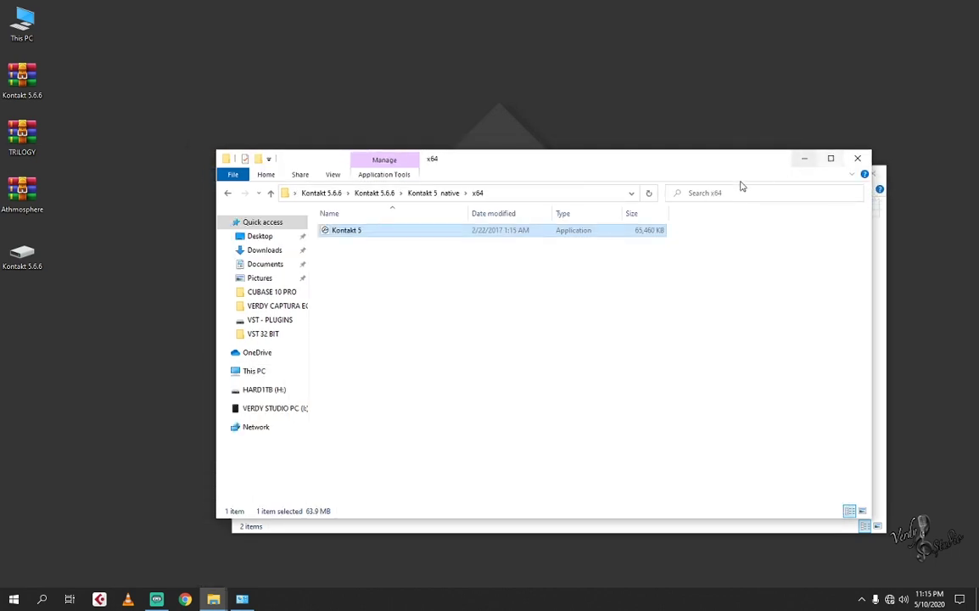
Step: Run Kontakt_Keygen from the extracted Kontakt 5.6.6 folder, register the product Native Instruments Kontakt 5, and exit the program
{"action": "left_click", "coordinate": [271, 193]}
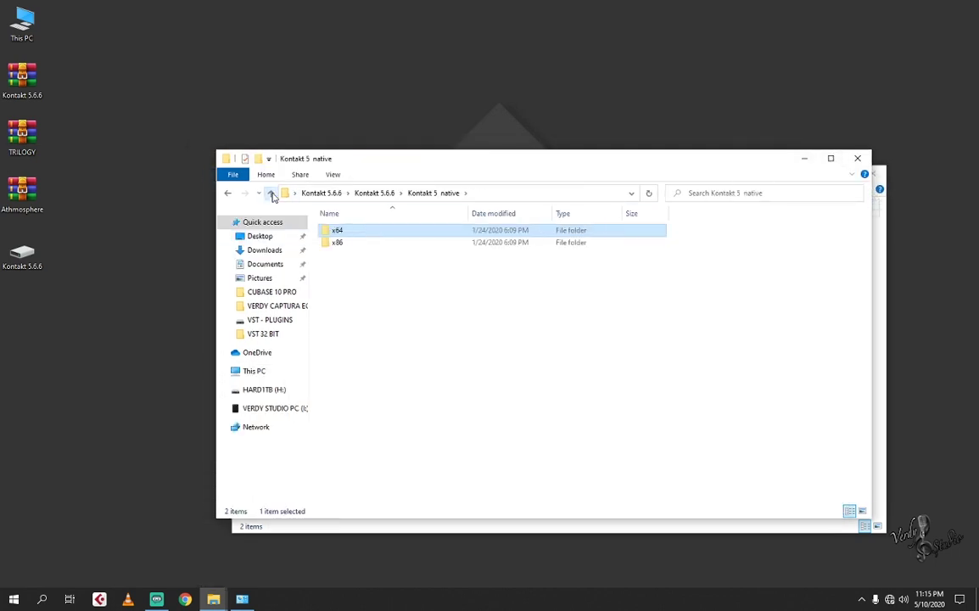
{"action": "left_click", "coordinate": [271, 194]}
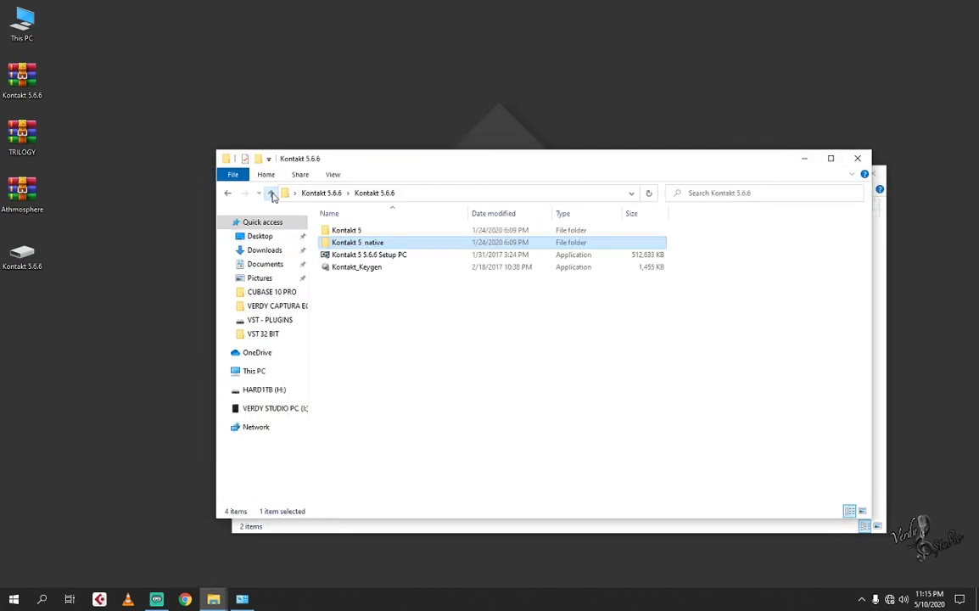
{"action": "left_click", "coordinate": [343, 268]}
{"action": "double_click", "coordinate": [344, 268]}
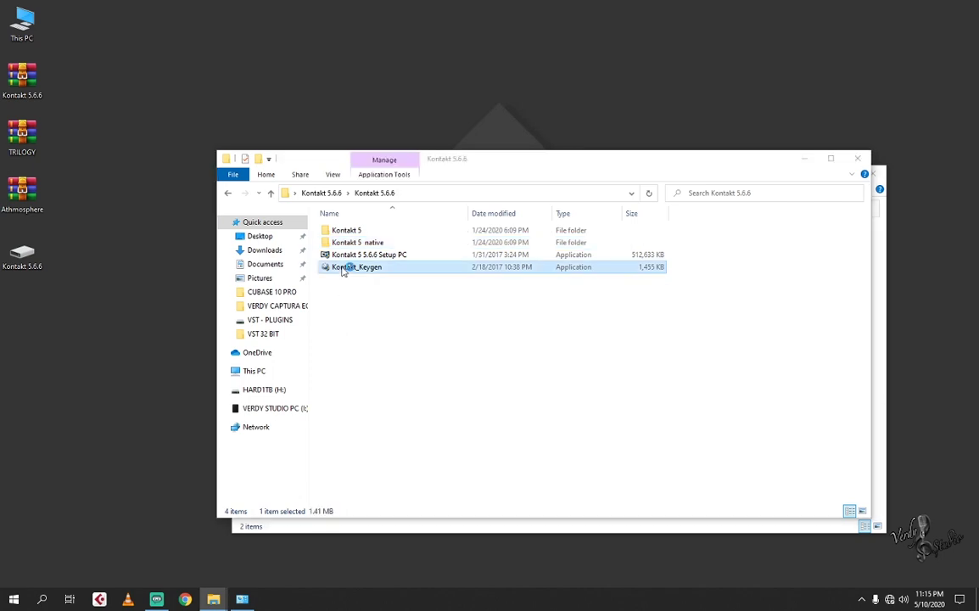
{"action": "left_click", "coordinate": [447, 315]}
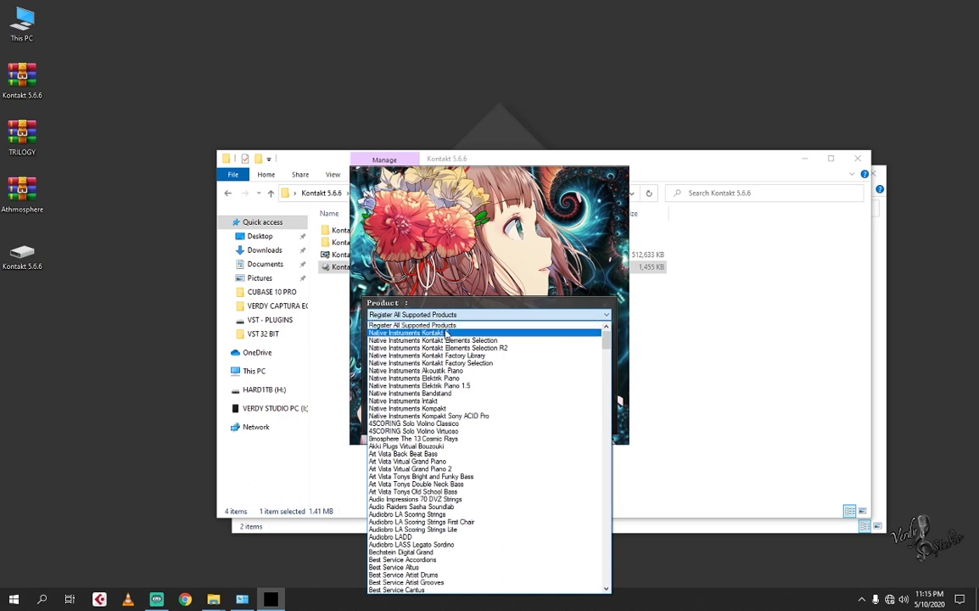
{"action": "left_click", "coordinate": [447, 333]}
{"action": "left_click", "coordinate": [405, 422]}
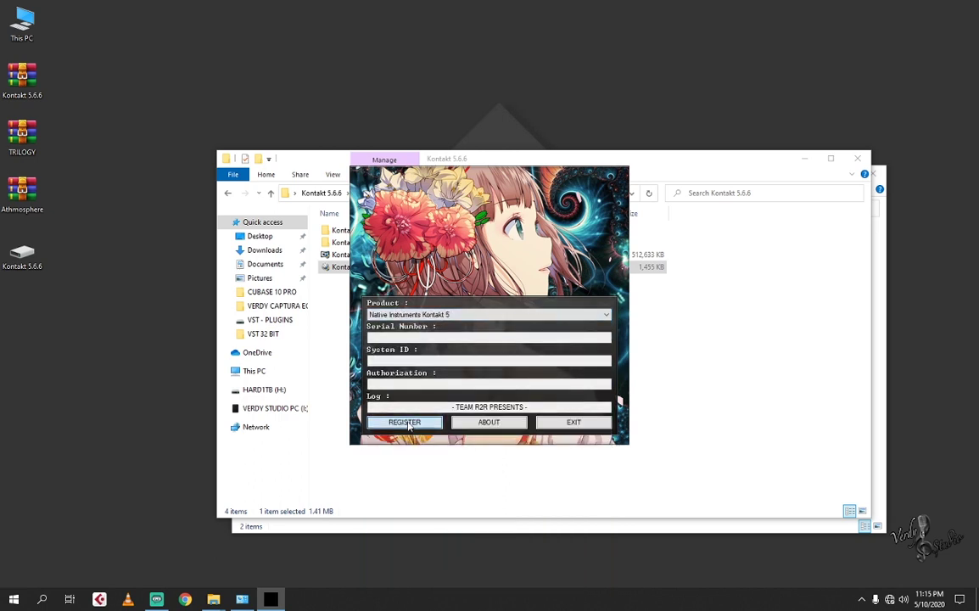
{"action": "left_click", "coordinate": [573, 423]}
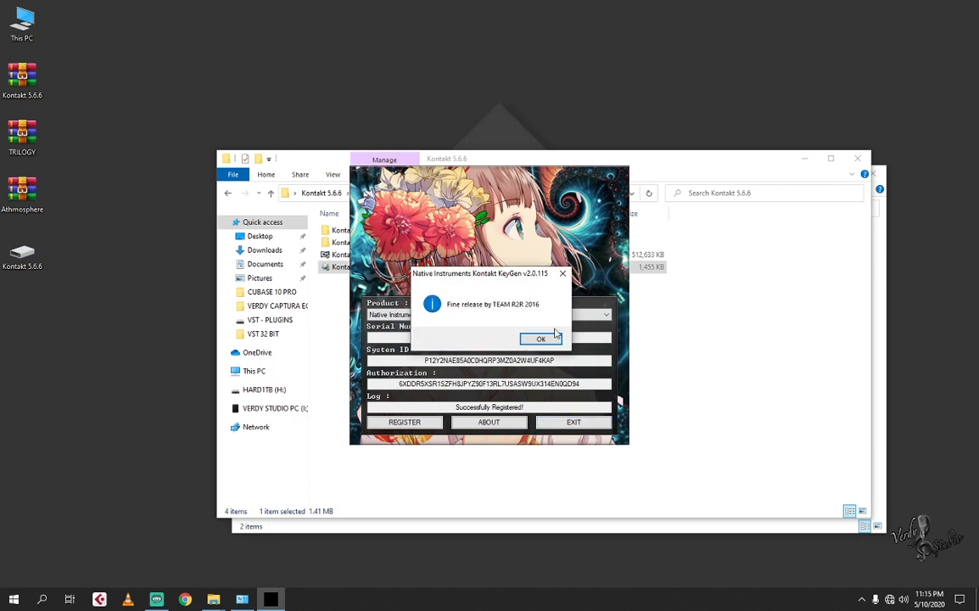
{"action": "left_click", "coordinate": [549, 336]}
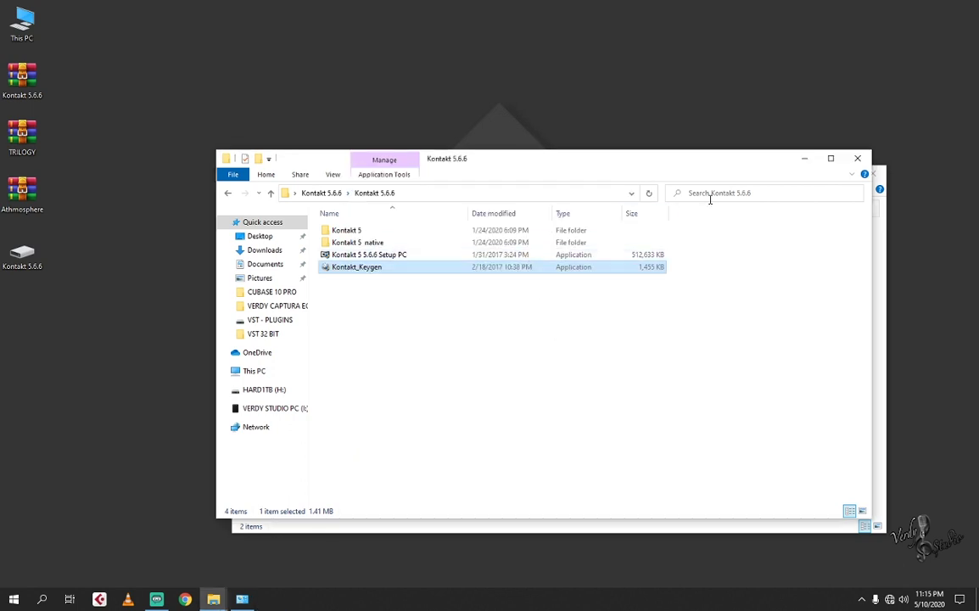
Step: Close the remaining folder windows, permanently delete the Kontakt 5.6.6 archive from the desktop and try to delete the extracted Kontakt 5.6.6 folder
{"action": "left_click", "coordinate": [857, 158]}
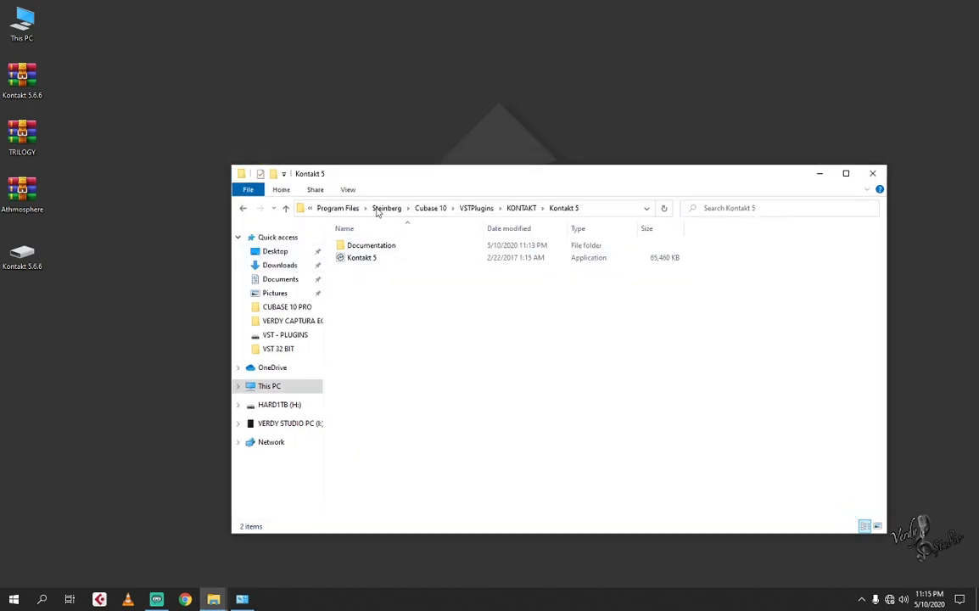
{"action": "left_click", "coordinate": [872, 173]}
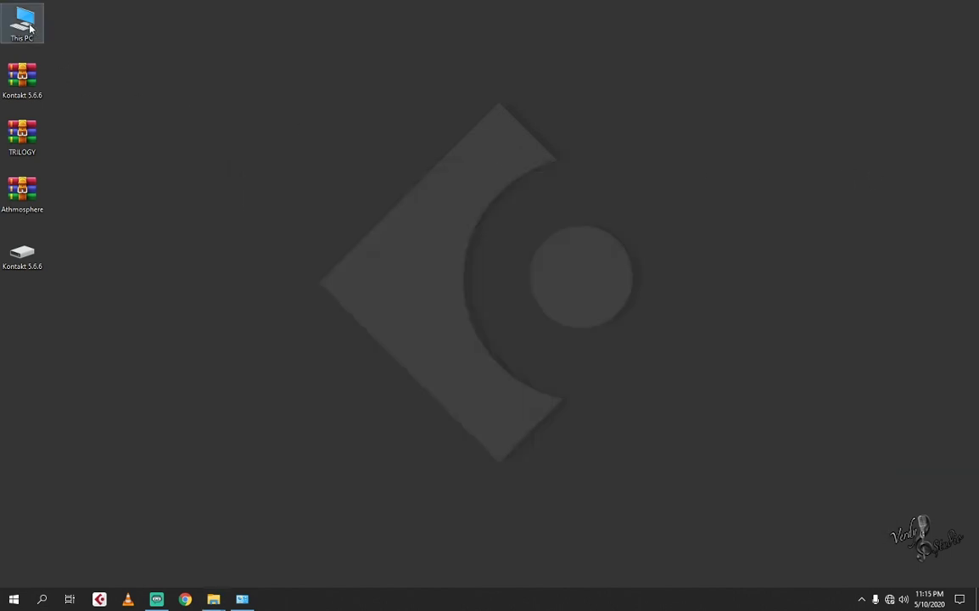
{"action": "left_click", "coordinate": [26, 253]}
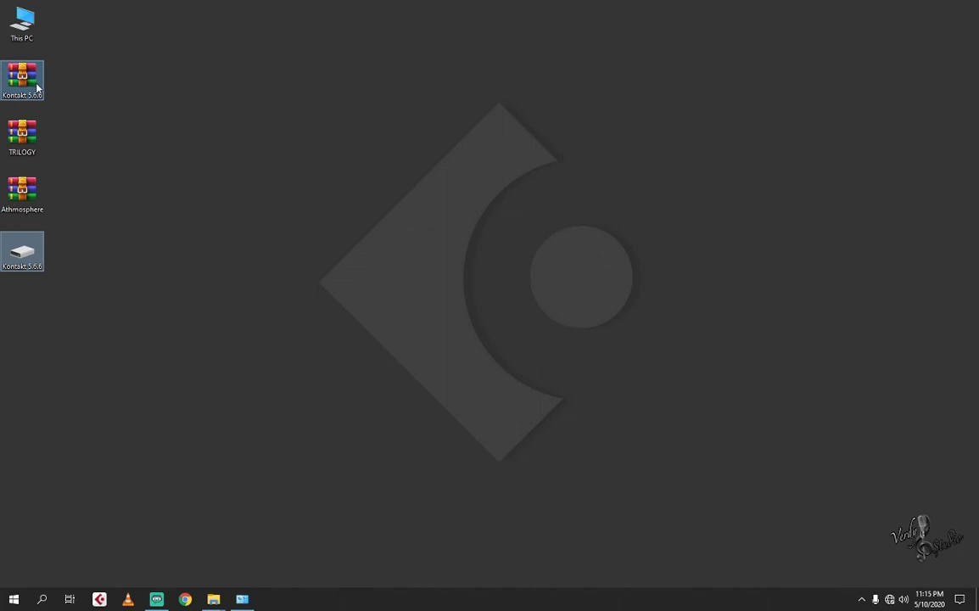
{"action": "key", "text": "shift+Delete"}
{"action": "key", "text": "Return"}
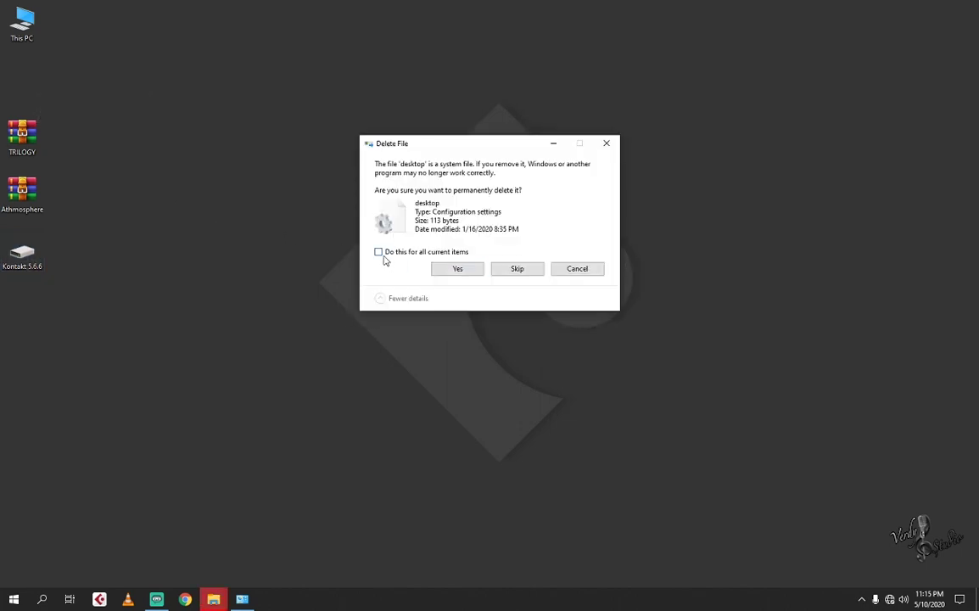
{"action": "left_click", "coordinate": [476, 272]}
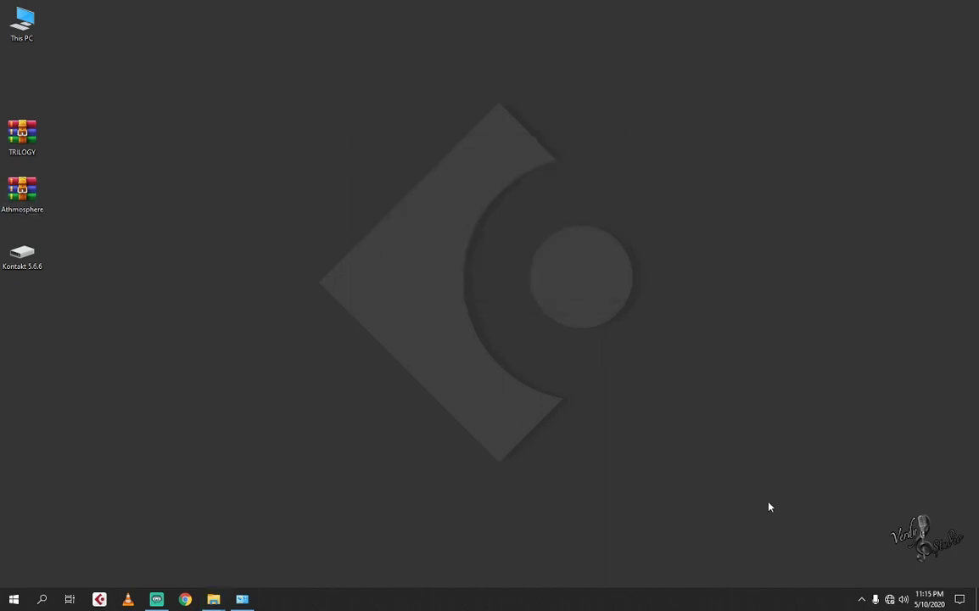
Step: Extract the TRILOGY archive onto the desktop and move the Kontakt 5.6.6 folder away from the other desktop icons
{"action": "right_click", "coordinate": [21, 146]}
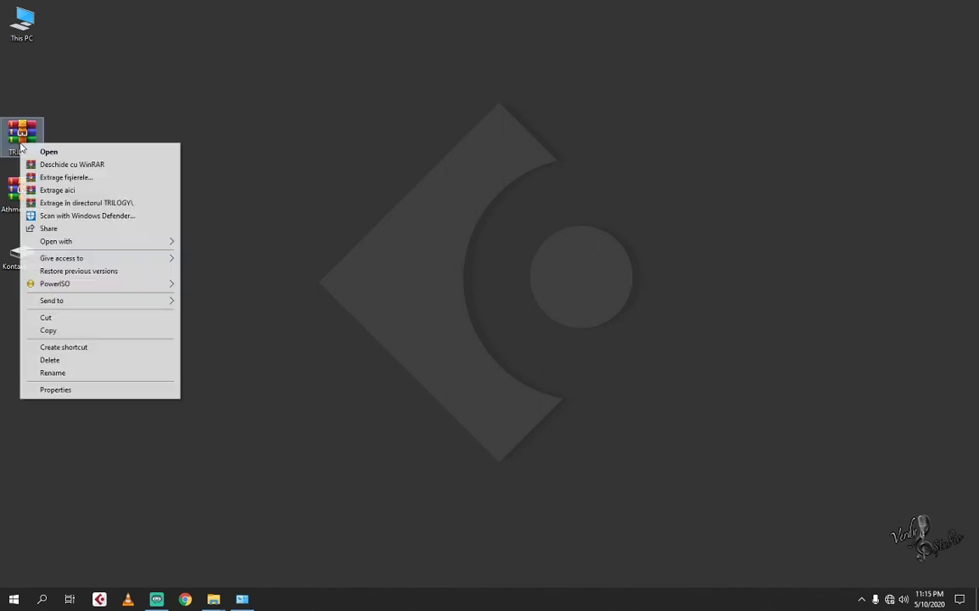
{"action": "left_click", "coordinate": [54, 194]}
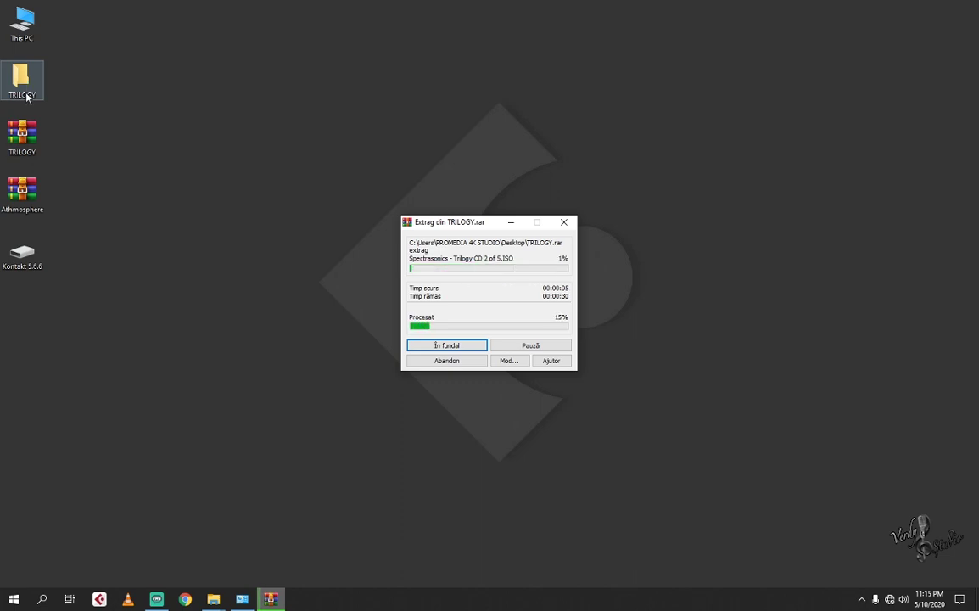
{"action": "left_click_drag", "start_coordinate": [26, 257], "coordinate": [911, 31]}
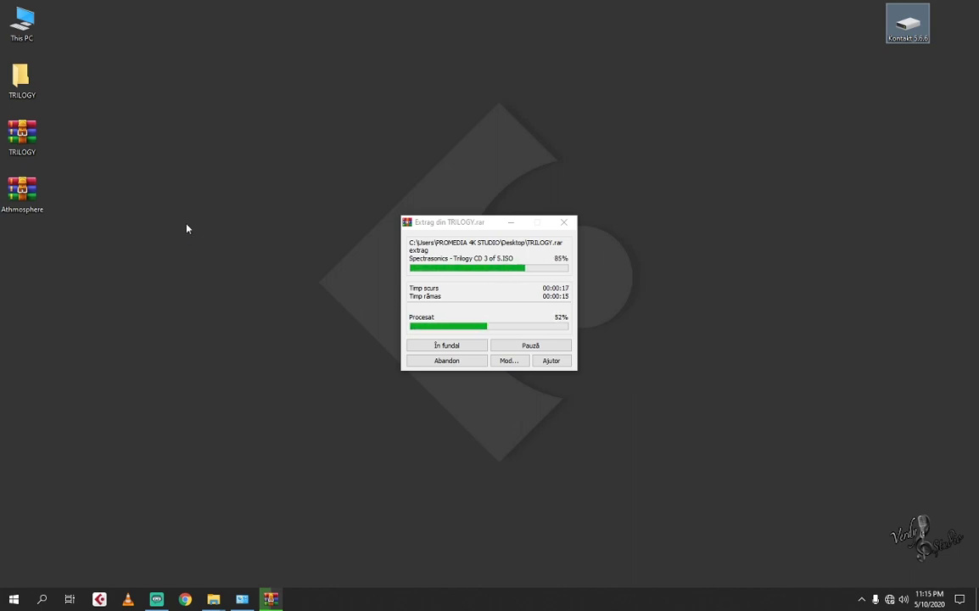
Step: Open the folder C:\Program Files\Steinberg\Cubase 10\VSTPlugins\KONTAKT\Kontakt 5
{"action": "double_click", "coordinate": [22, 24]}
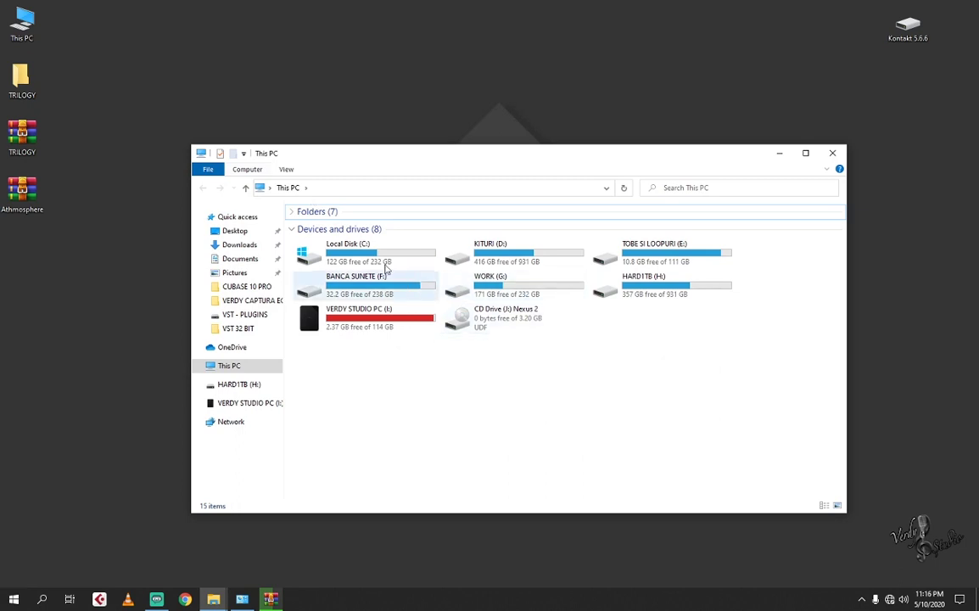
{"action": "double_click", "coordinate": [372, 255]}
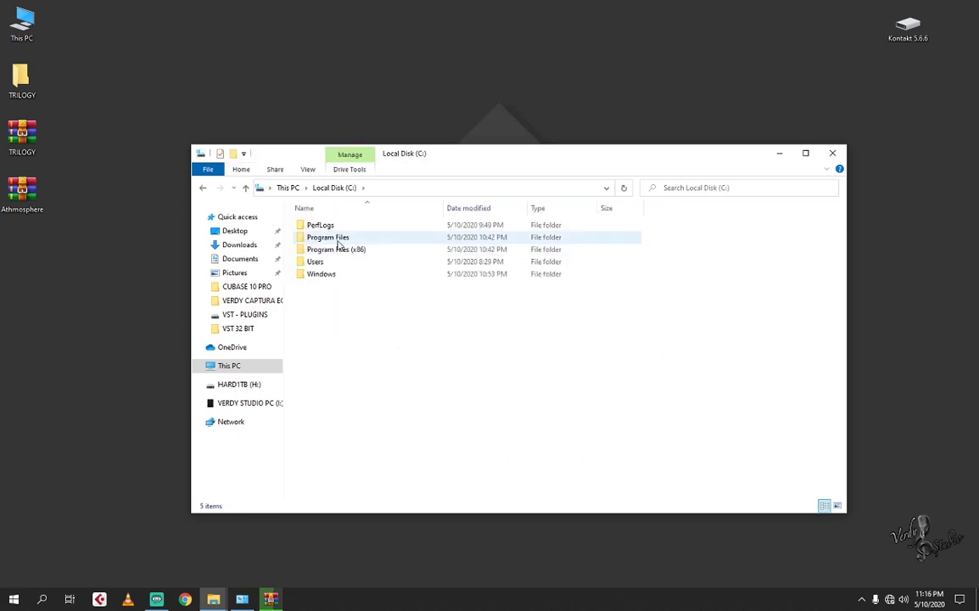
{"action": "double_click", "coordinate": [338, 241]}
{"action": "double_click", "coordinate": [338, 345]}
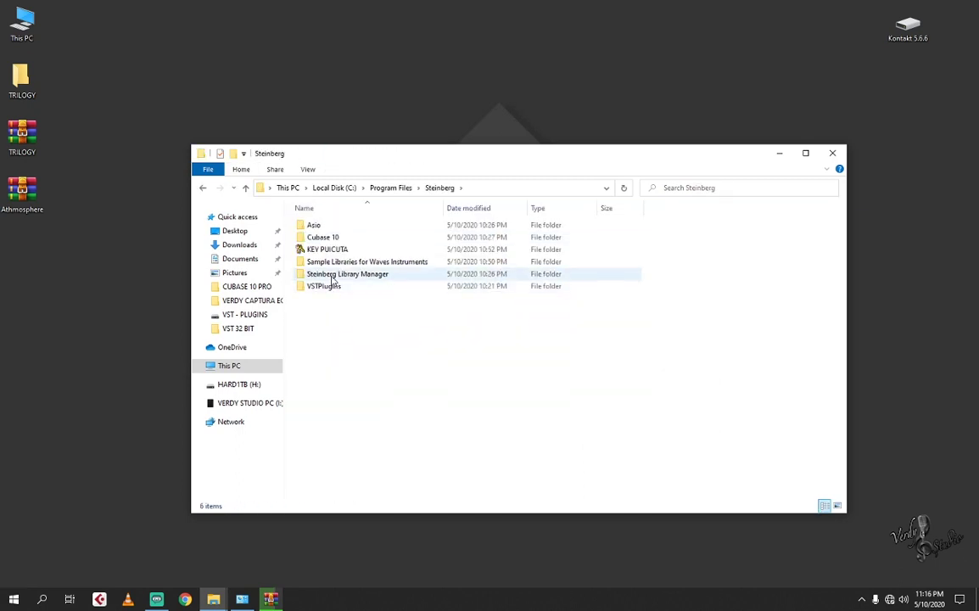
{"action": "double_click", "coordinate": [325, 241]}
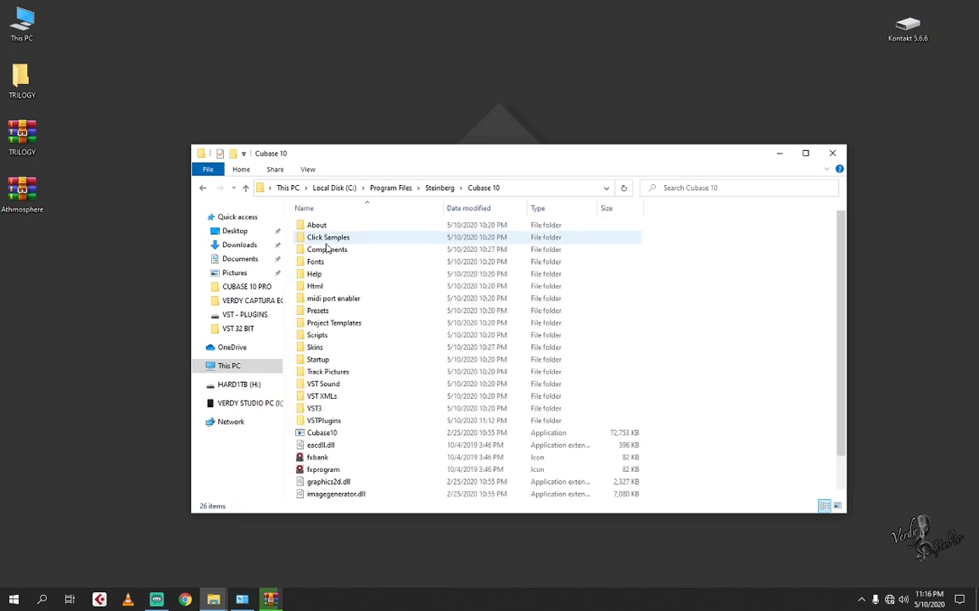
{"action": "left_click", "coordinate": [333, 427]}
{"action": "double_click", "coordinate": [333, 428]}
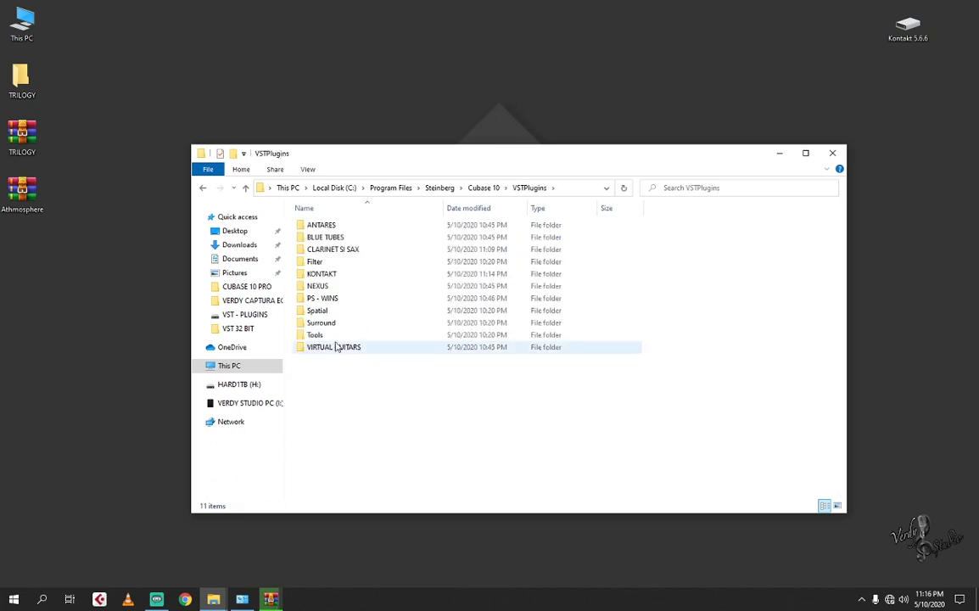
{"action": "double_click", "coordinate": [324, 248]}
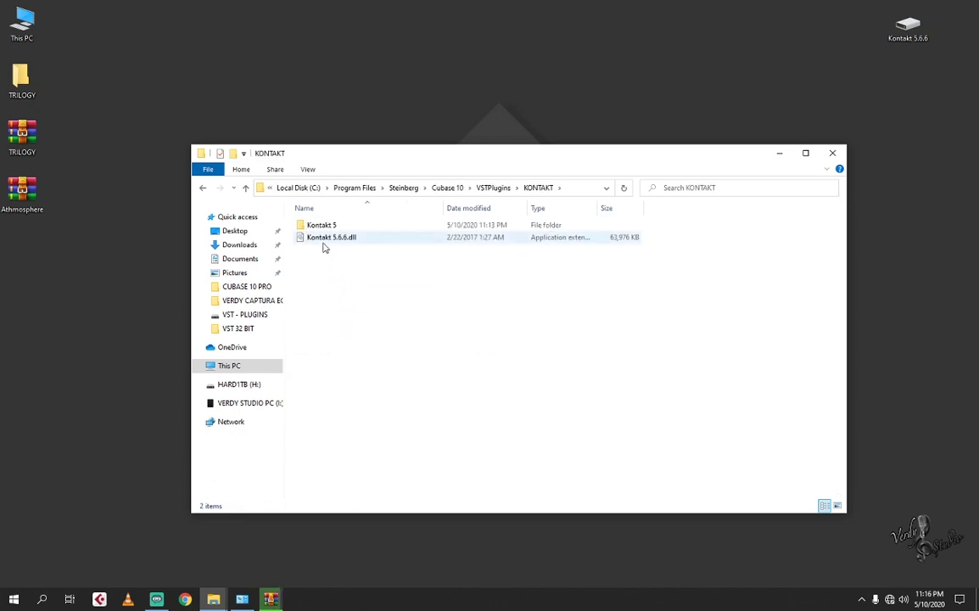
{"action": "double_click", "coordinate": [325, 226]}
Step: Launch the Kontakt 5 application, close its folder window, and accept the Audio and MIDI settings without changing them
{"action": "left_click", "coordinate": [315, 239]}
{"action": "double_click", "coordinate": [315, 239]}
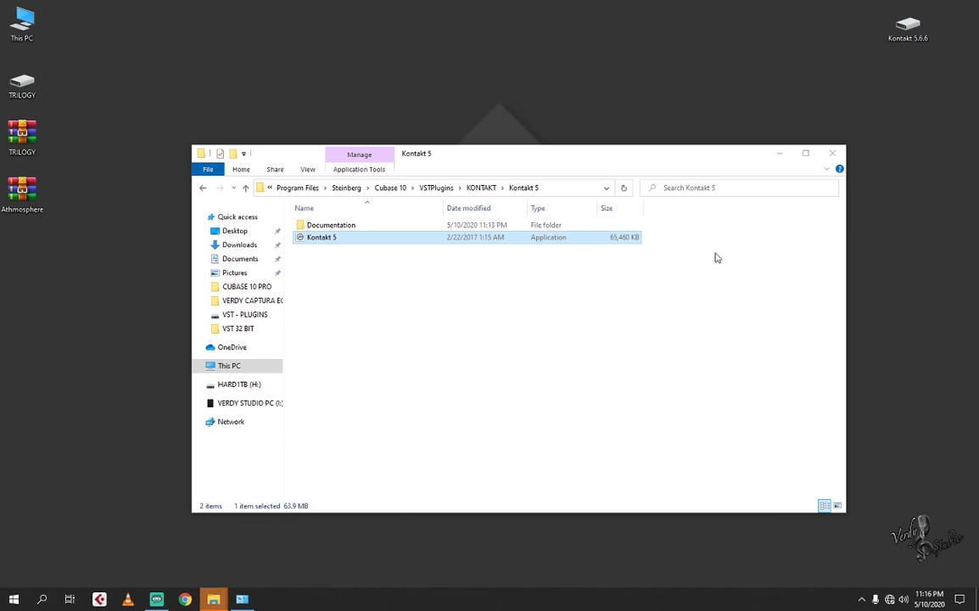
{"action": "left_click", "coordinate": [831, 153]}
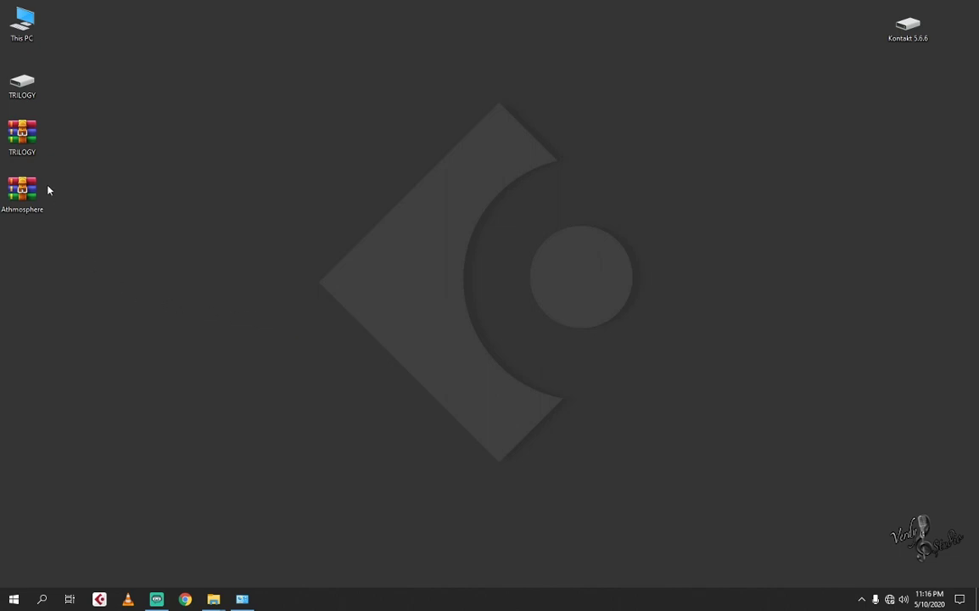
{"action": "left_click", "coordinate": [23, 90]}
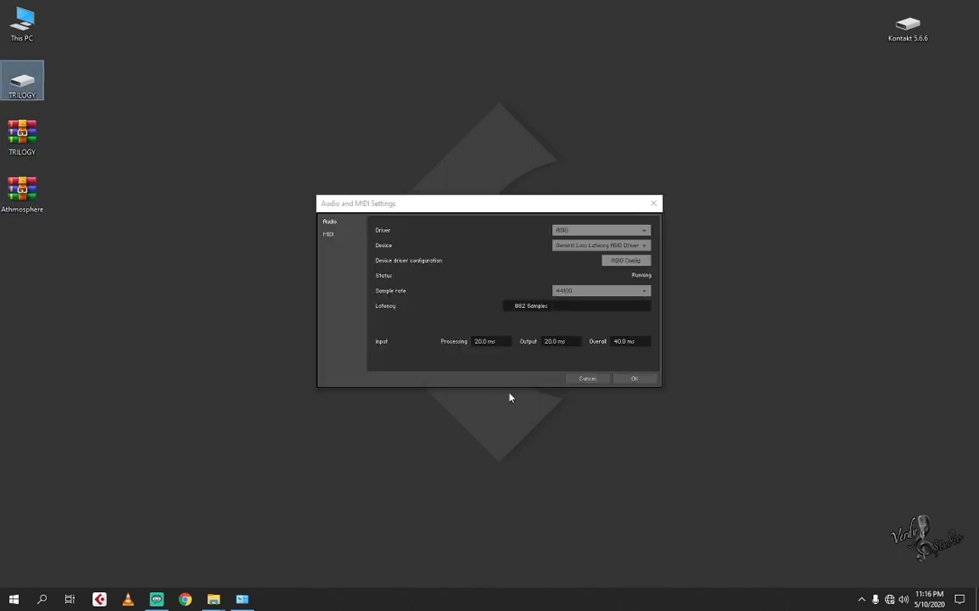
{"action": "left_click", "coordinate": [624, 379]}
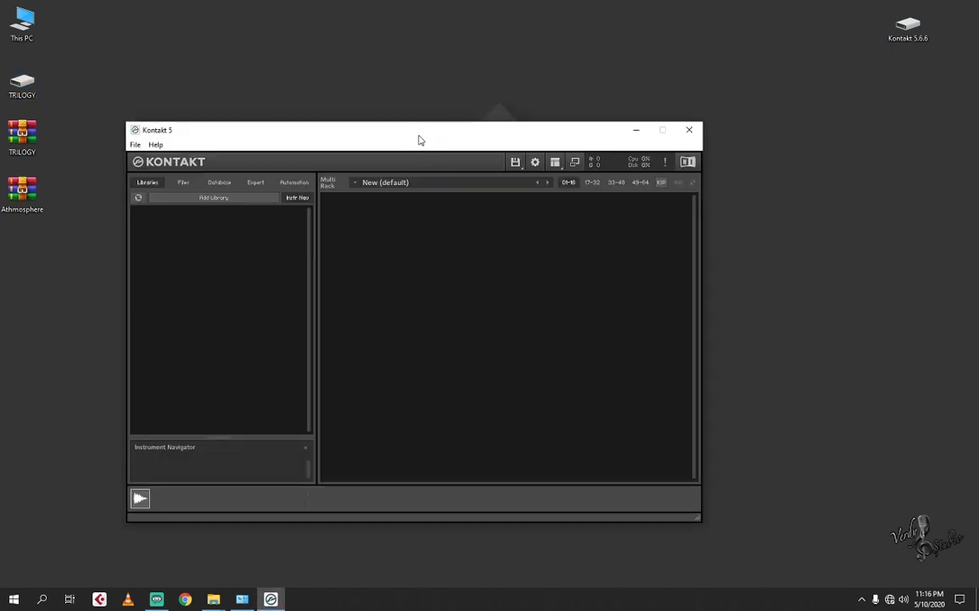
{"action": "left_click_drag", "start_coordinate": [419, 139], "coordinate": [478, 100]}
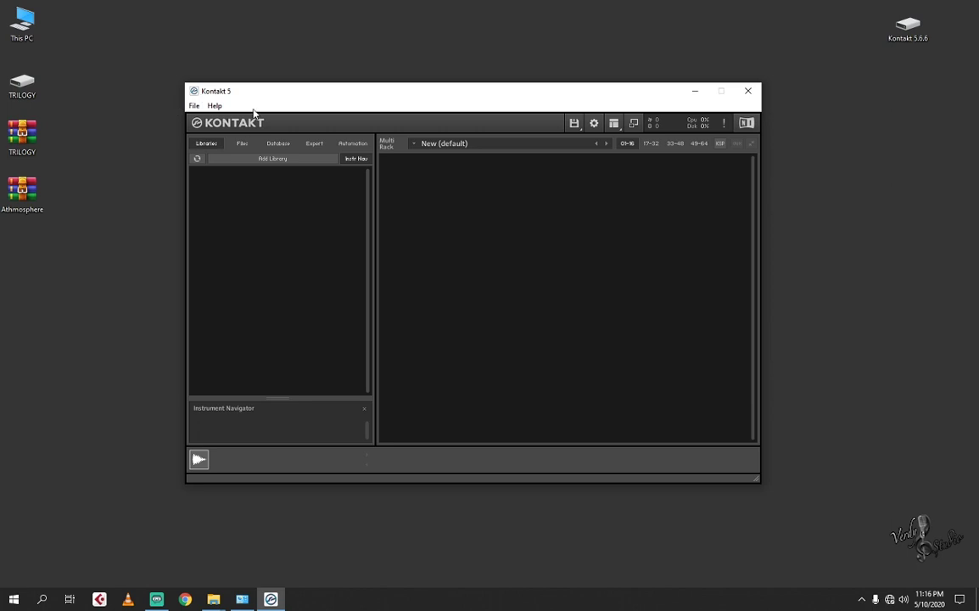
Step: Close Kontakt 5 and extract the Athmosphere archive onto the desktop
{"action": "left_click", "coordinate": [749, 92]}
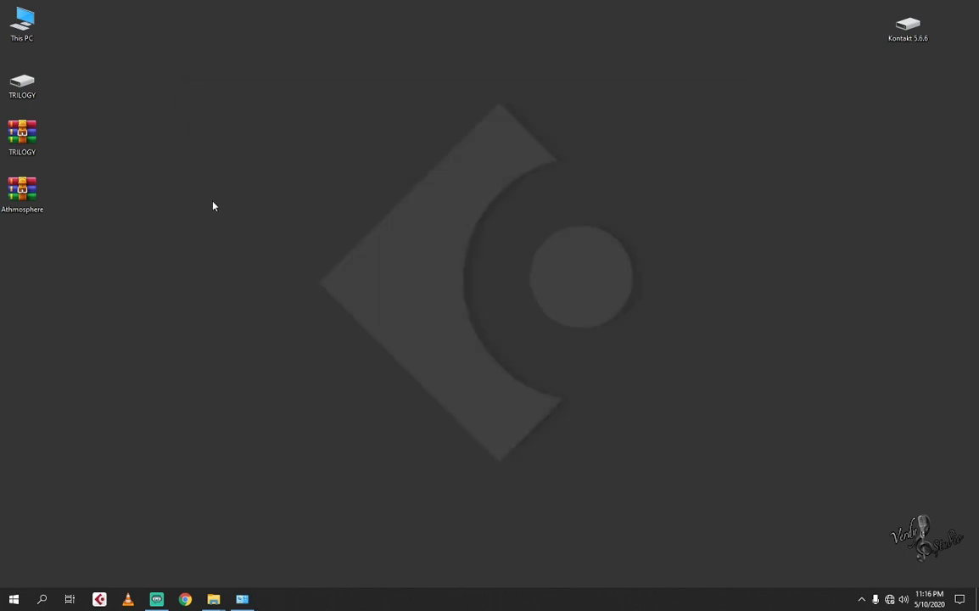
{"action": "right_click", "coordinate": [22, 194]}
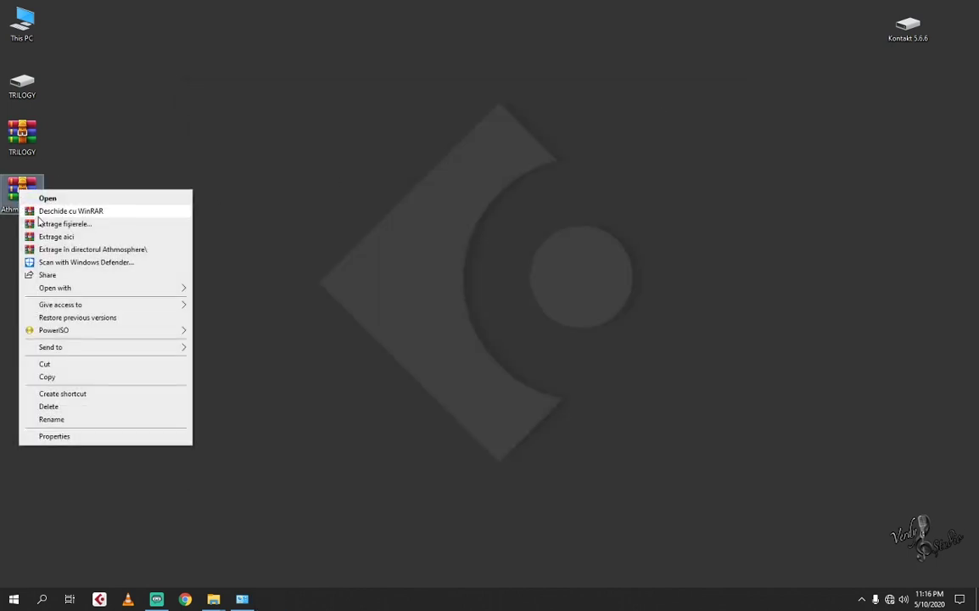
{"action": "left_click", "coordinate": [50, 234]}
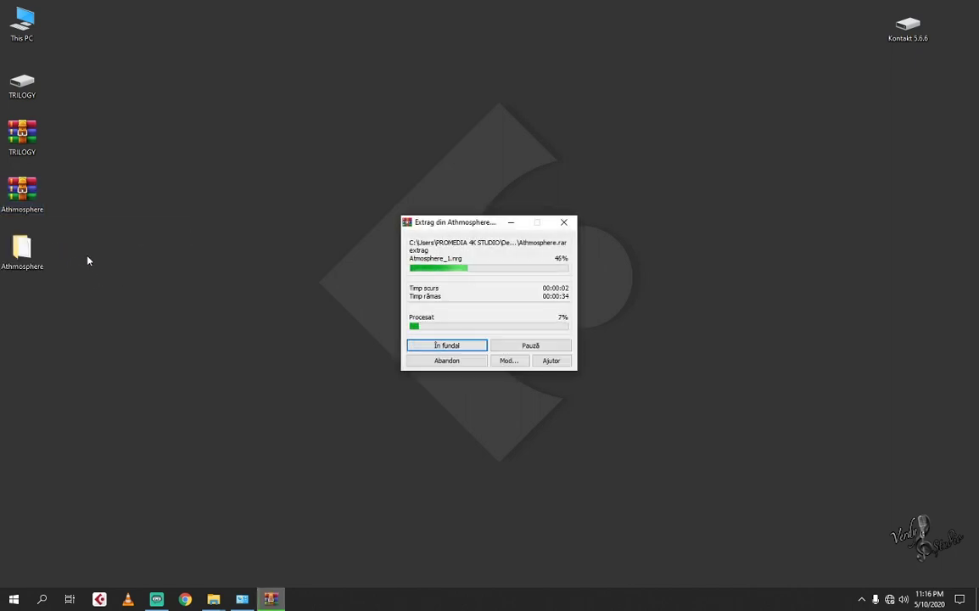
Step: Permanently delete the TRILOGY archive from the desktop and move the extracted Athmosphere folder into its place
{"action": "left_click", "coordinate": [30, 146]}
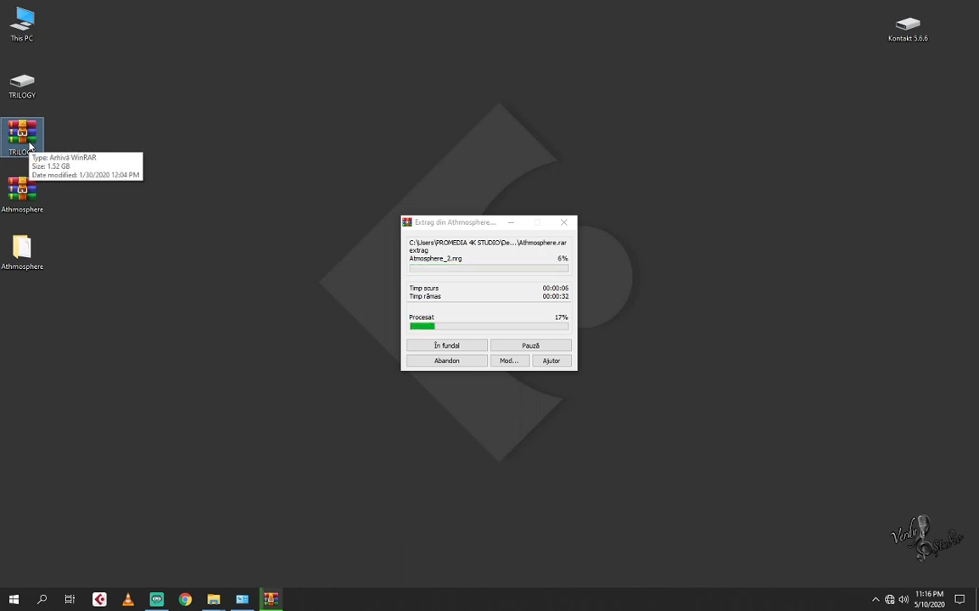
{"action": "key", "text": "shift+Delete"}
{"action": "key", "text": "Return"}
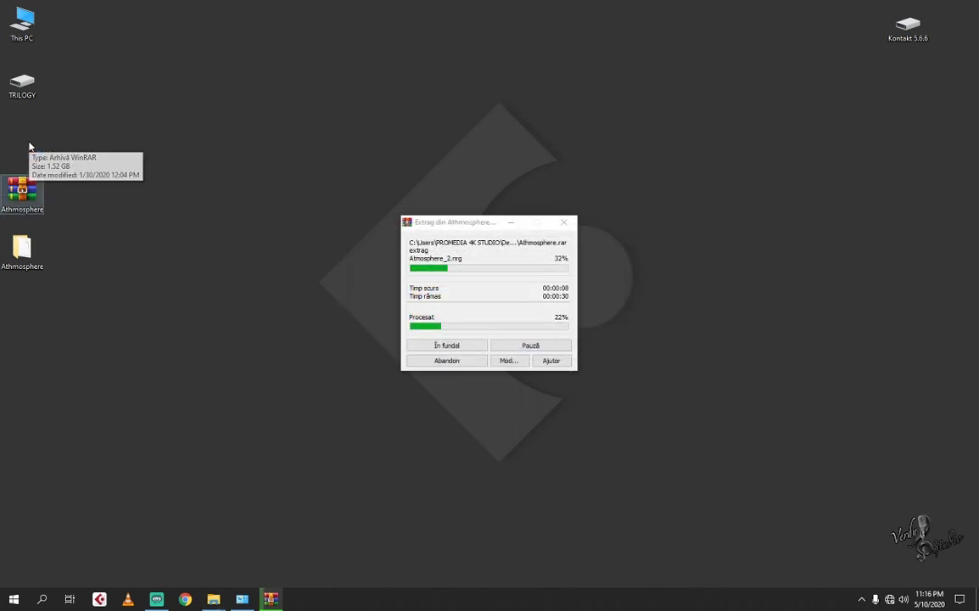
{"action": "left_click_drag", "start_coordinate": [25, 246], "coordinate": [23, 135]}
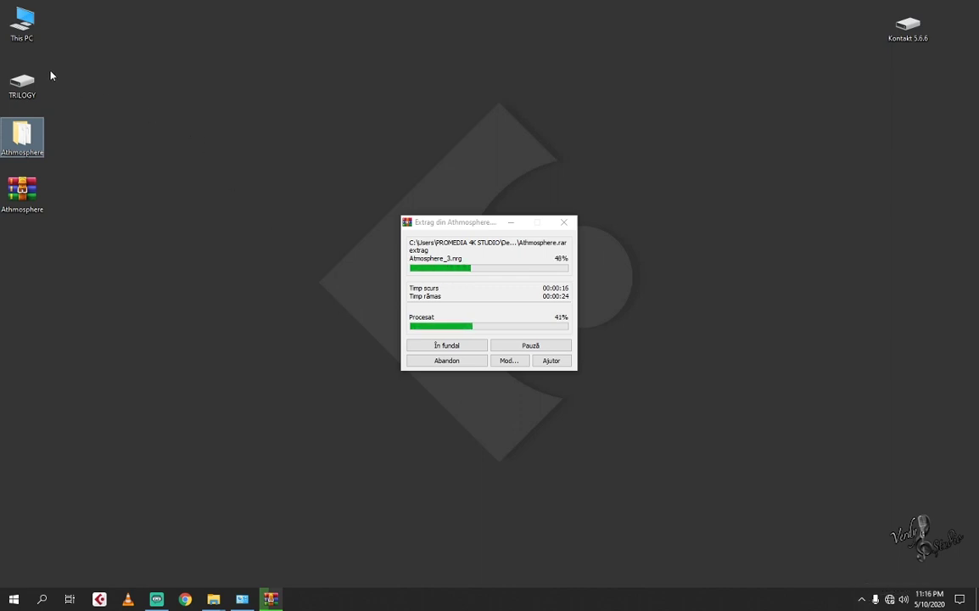
Step: Create a folder named TRILOGY in C:\Program Files (x86)\VST 32 BIT
{"action": "mouse_move", "coordinate": [213, 598]}
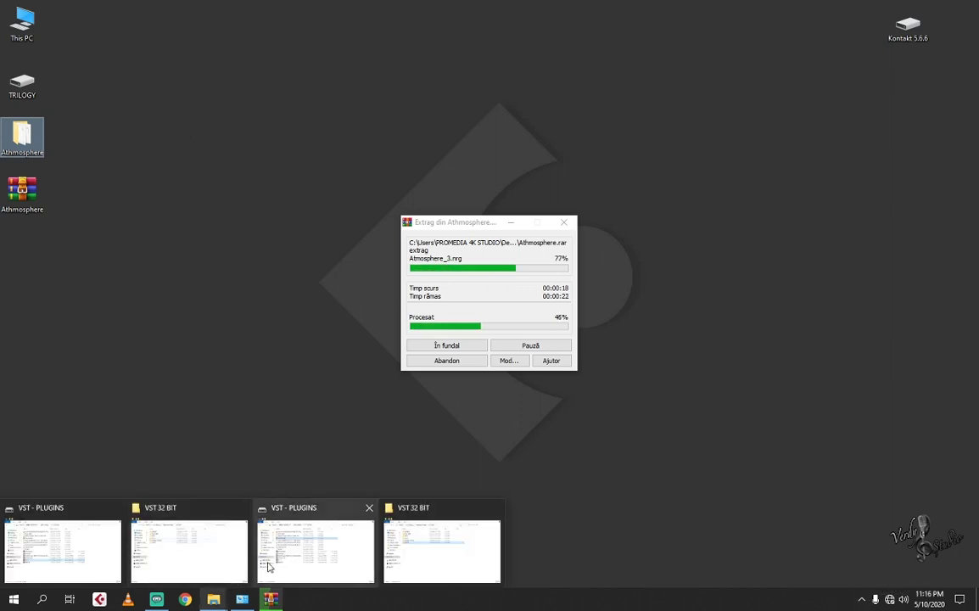
{"action": "mouse_move", "coordinate": [274, 565]}
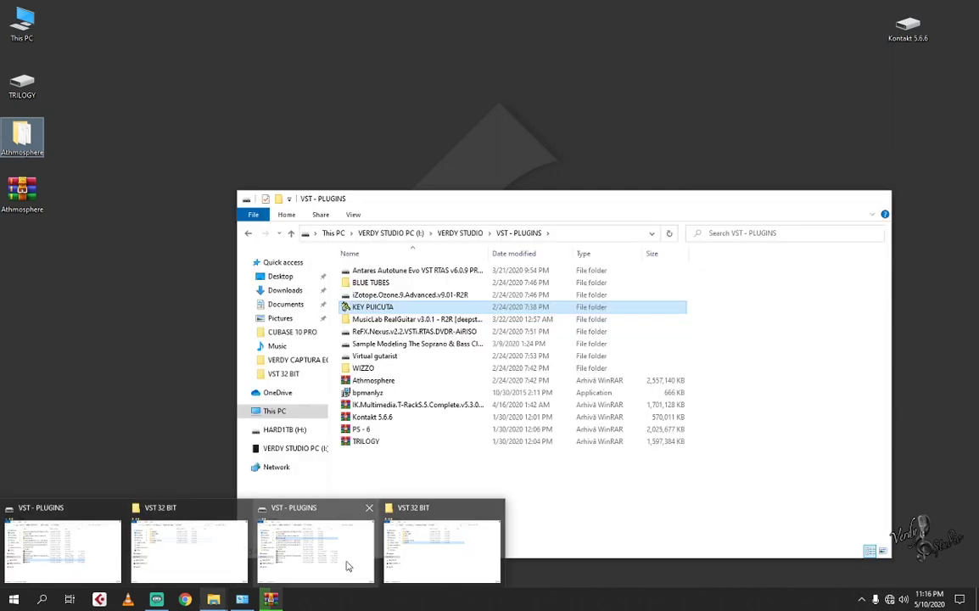
{"action": "mouse_move", "coordinate": [448, 561]}
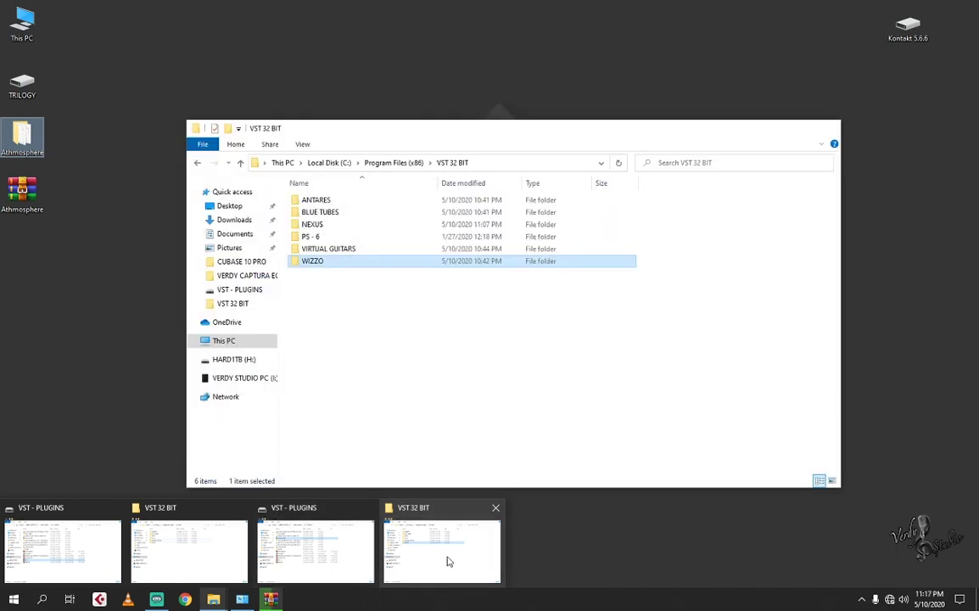
{"action": "left_click", "coordinate": [448, 562]}
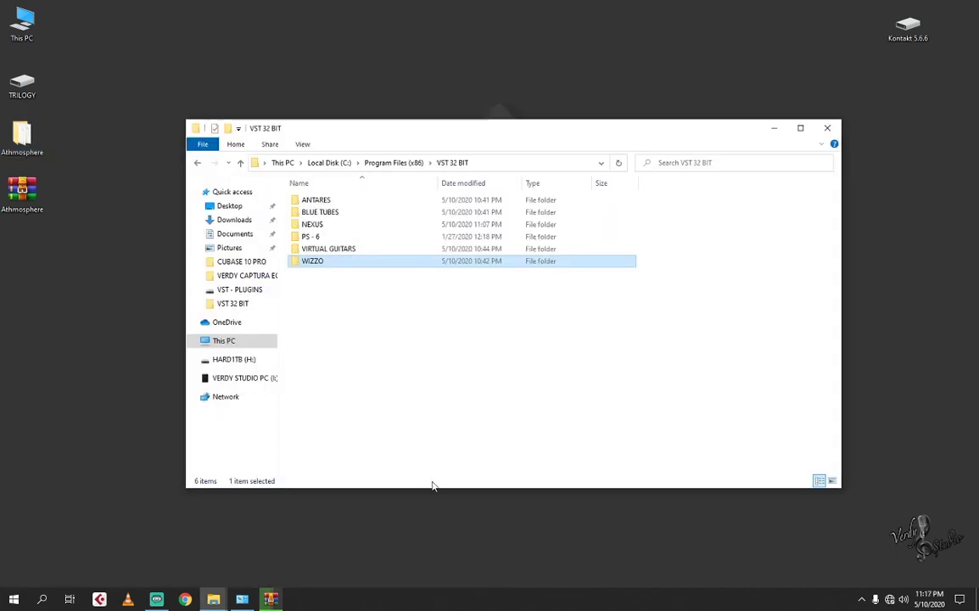
{"action": "right_click", "coordinate": [345, 360]}
{"action": "mouse_move", "coordinate": [428, 483]}
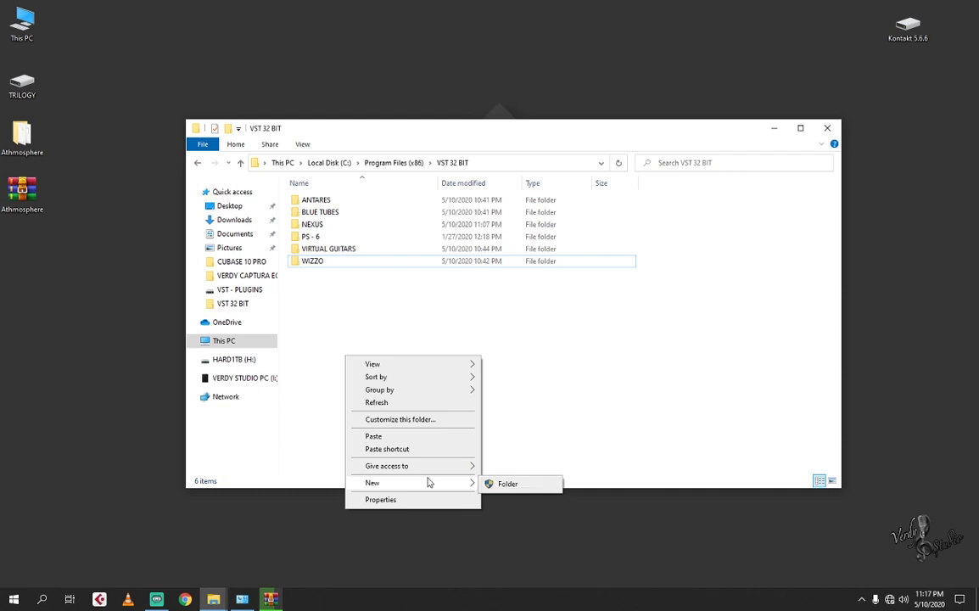
{"action": "left_click", "coordinate": [500, 483]}
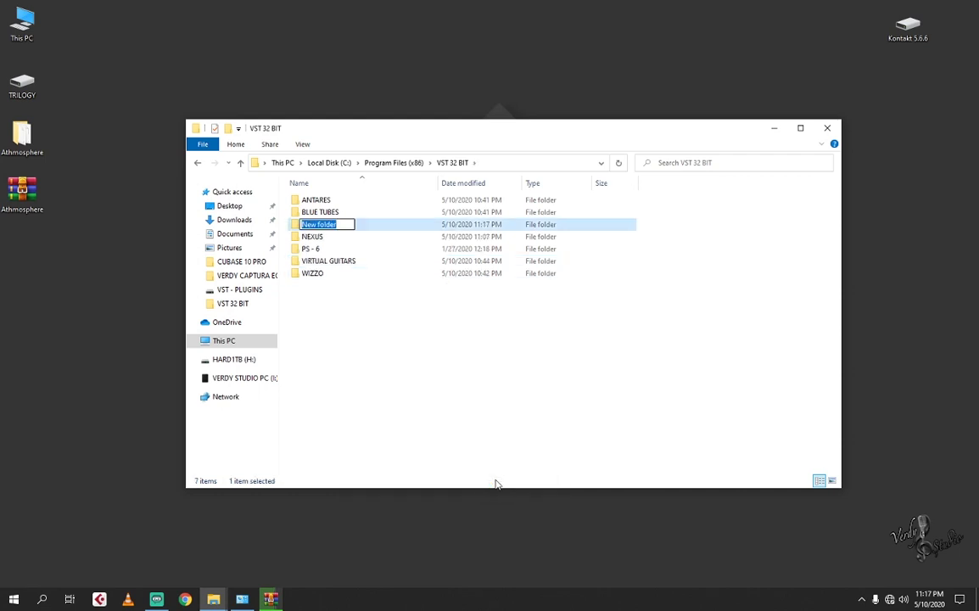
{"action": "type", "text": "TRILOGY"}
{"action": "key", "text": "Return"}
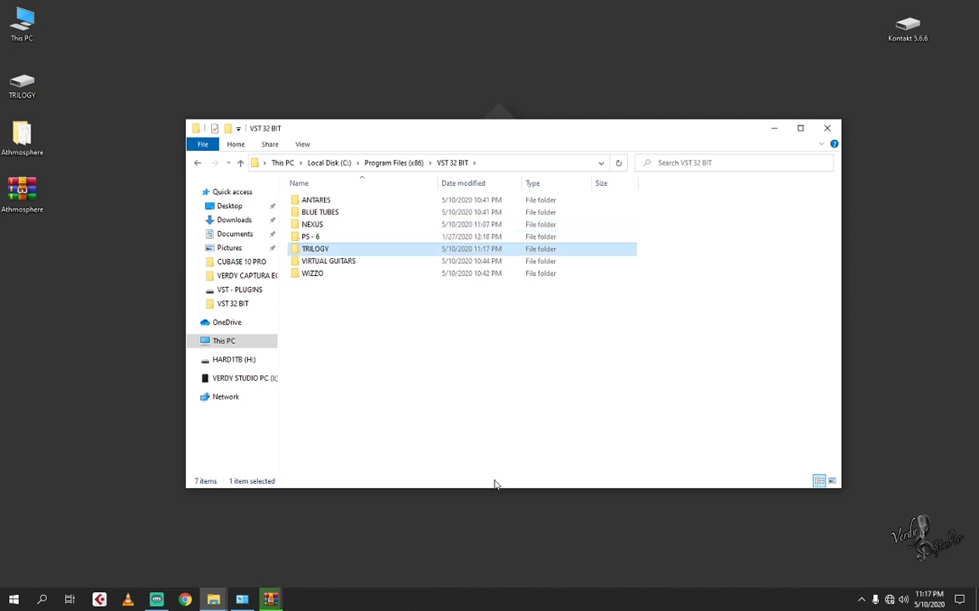
Step: Create a folder named ATMOSPHERE in the VST 32 BIT folder
{"action": "right_click", "coordinate": [347, 330]}
{"action": "mouse_move", "coordinate": [440, 452]}
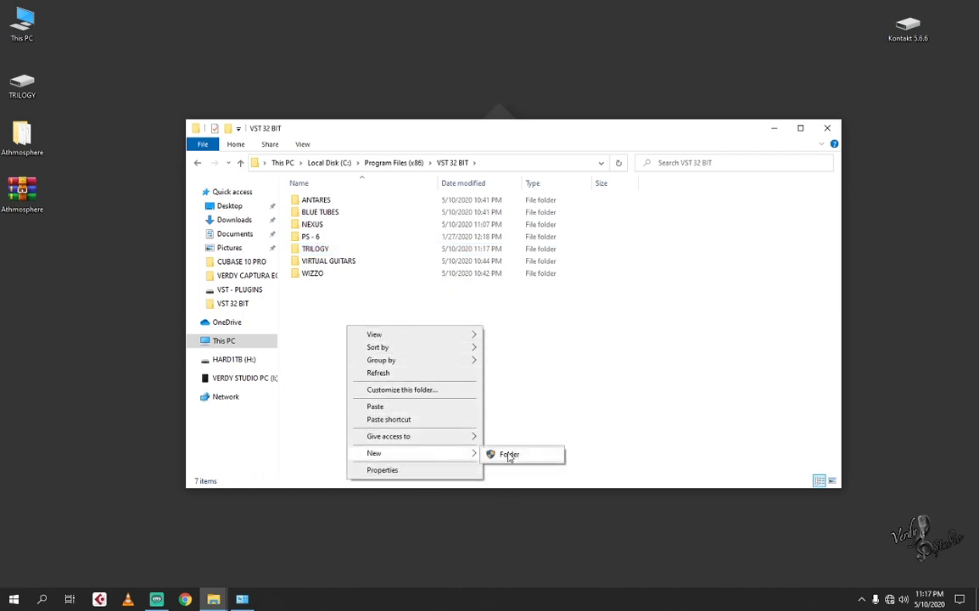
{"action": "left_click", "coordinate": [508, 455]}
{"action": "type", "text": "AT"}
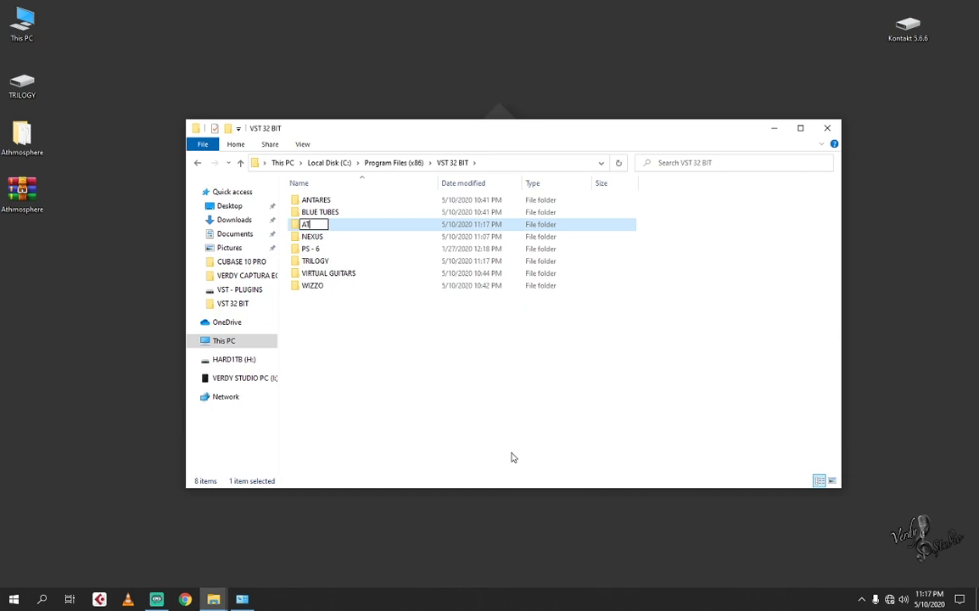
{"action": "type", "text": "MOSPHERE"}
{"action": "key", "text": "Return"}
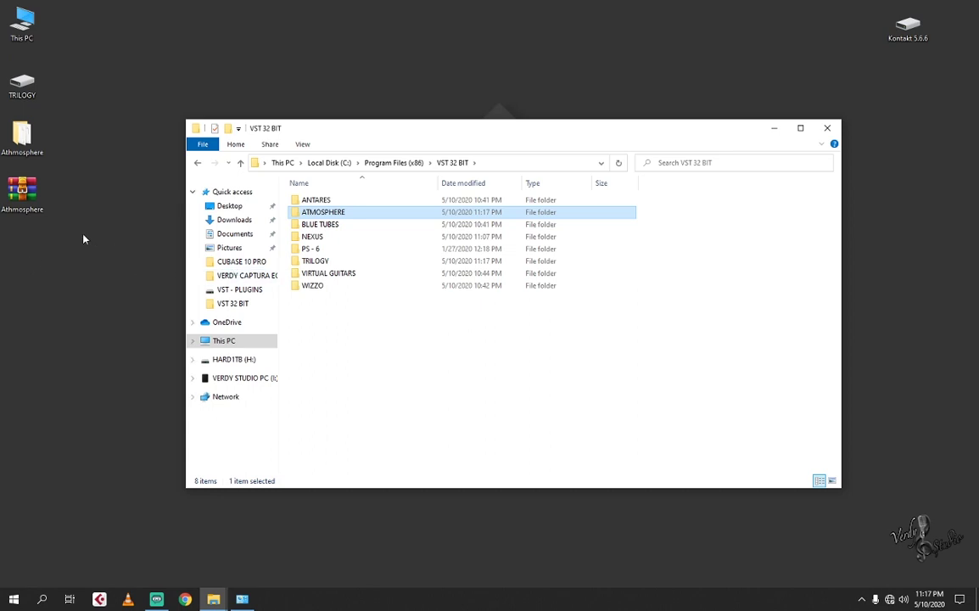
Step: Permanently delete the Athmosphere archive from the desktop and close the VST 32 BIT folder window
{"action": "left_click", "coordinate": [28, 197]}
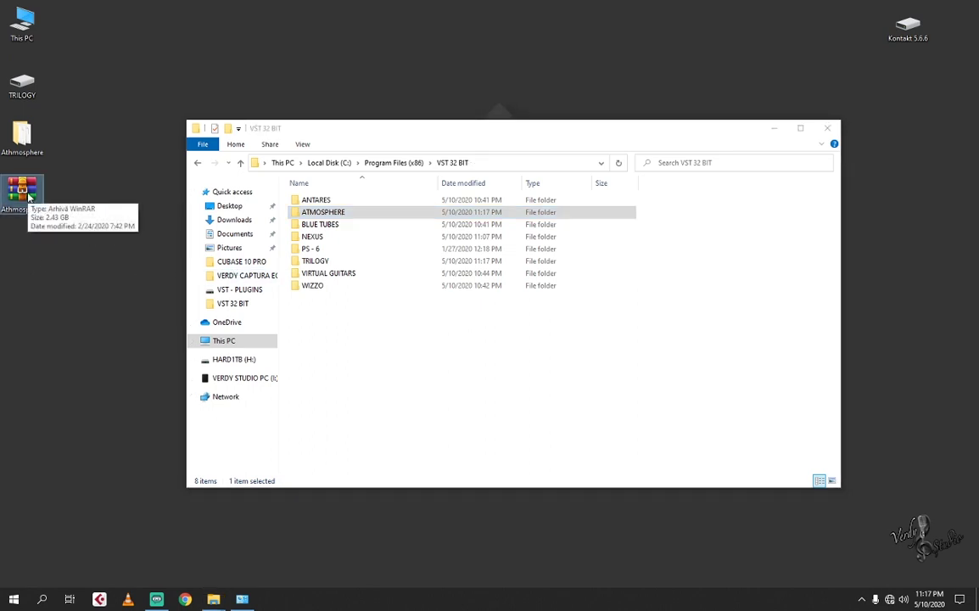
{"action": "key", "text": "shift+Delete"}
{"action": "key", "text": "Return"}
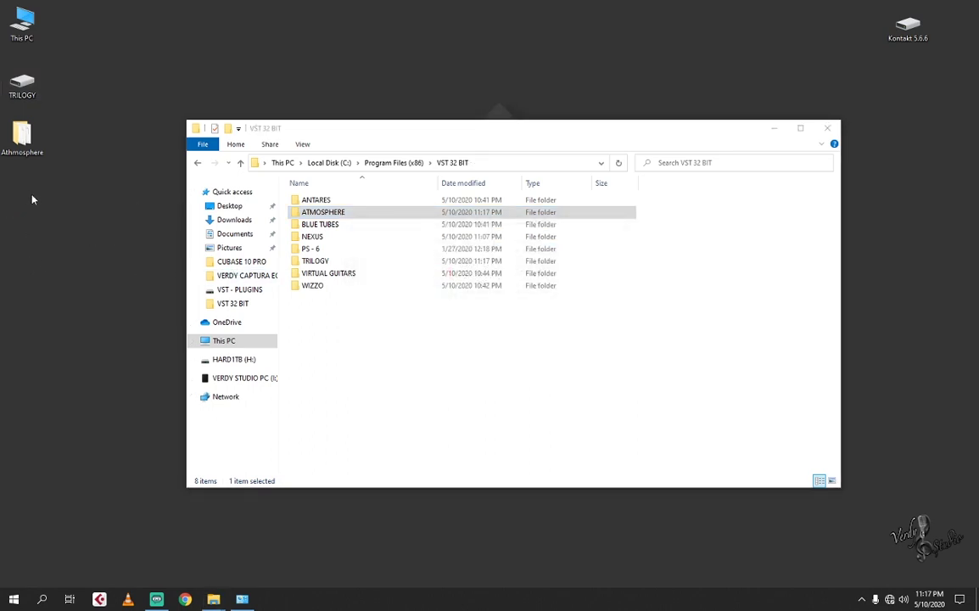
{"action": "left_click", "coordinate": [827, 128]}
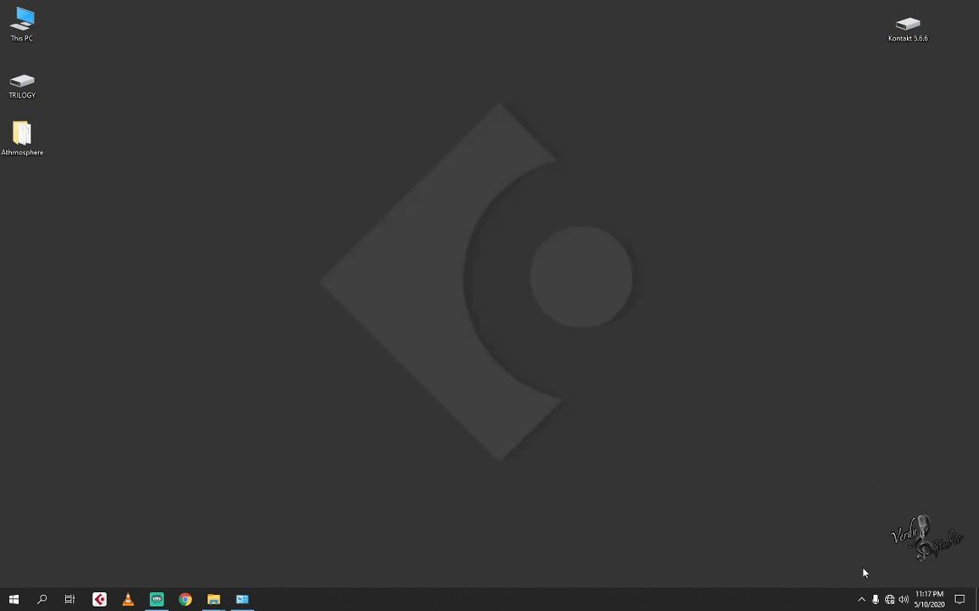
Step: Mount the image Spectrasonics - Trilogy CD 1 of 5 from the desktop's TRILOGY folder to drive J: with PowerISO
{"action": "left_click", "coordinate": [861, 599]}
{"action": "right_click", "coordinate": [874, 577]}
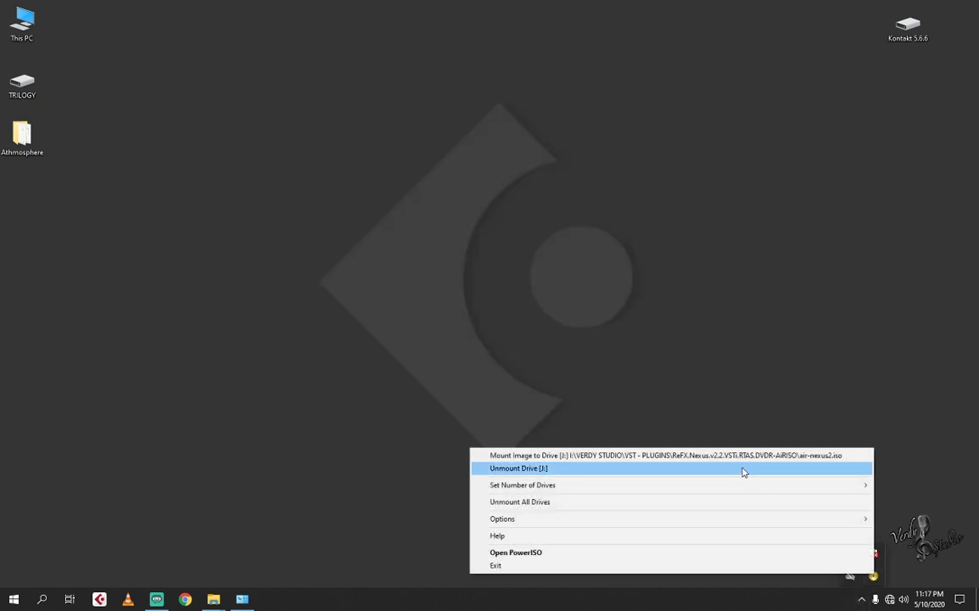
{"action": "left_click", "coordinate": [736, 456]}
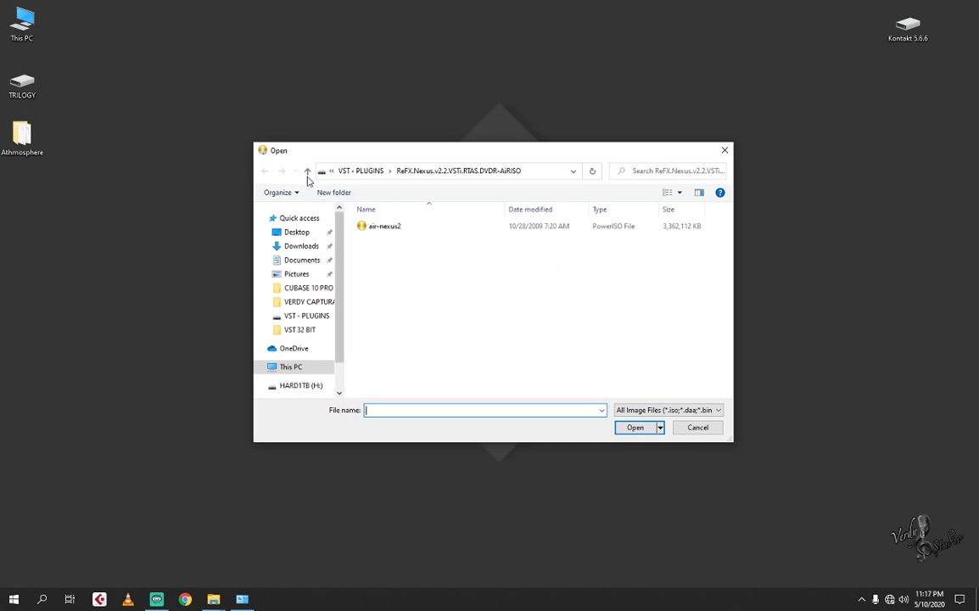
{"action": "left_click", "coordinate": [308, 172]}
{"action": "left_click", "coordinate": [297, 231]}
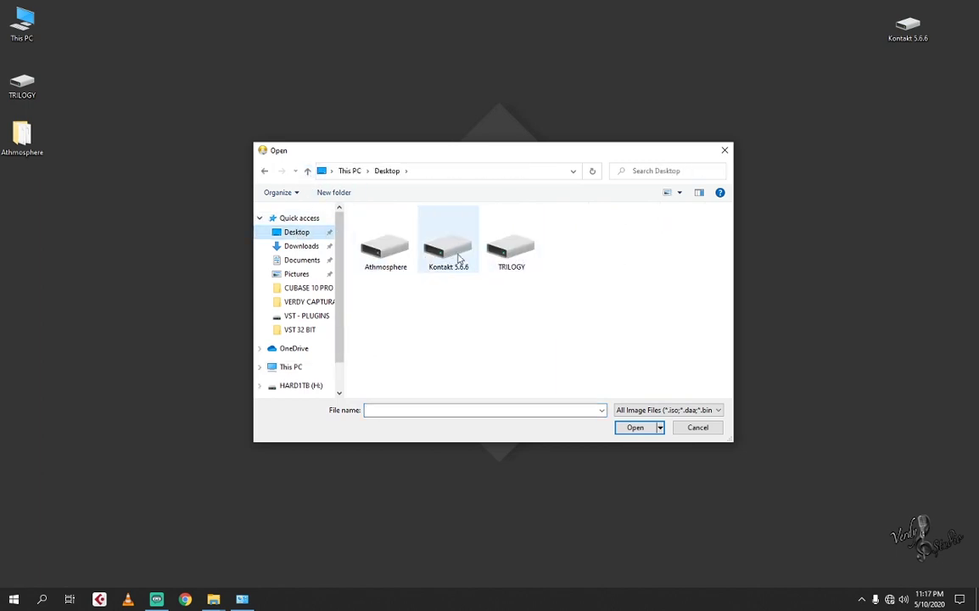
{"action": "double_click", "coordinate": [510, 249]}
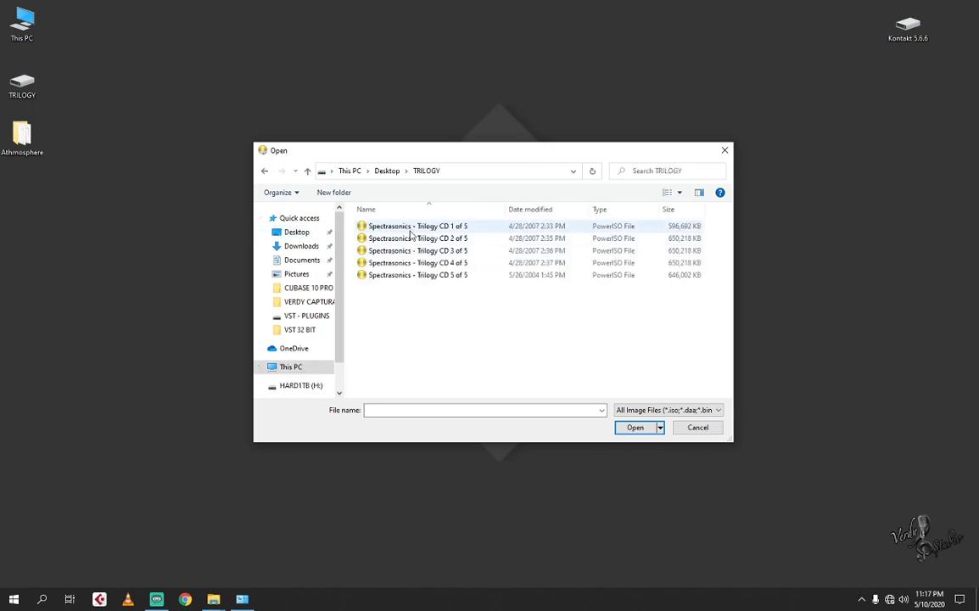
{"action": "left_click", "coordinate": [379, 225]}
{"action": "left_click", "coordinate": [636, 428]}
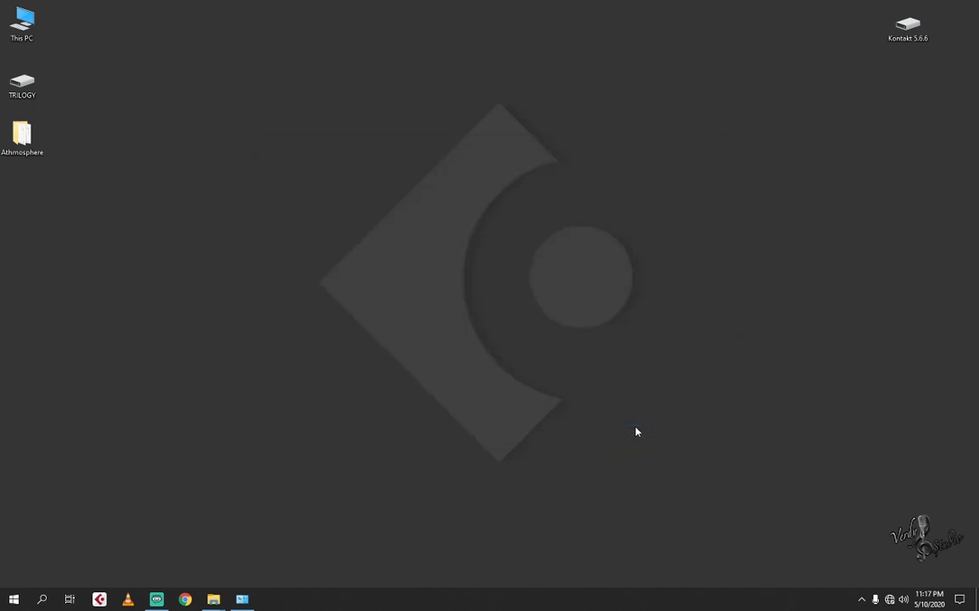
Step: Open the mounted Trilogy disc in CD Drive (J:) from This PC
{"action": "double_click", "coordinate": [28, 32]}
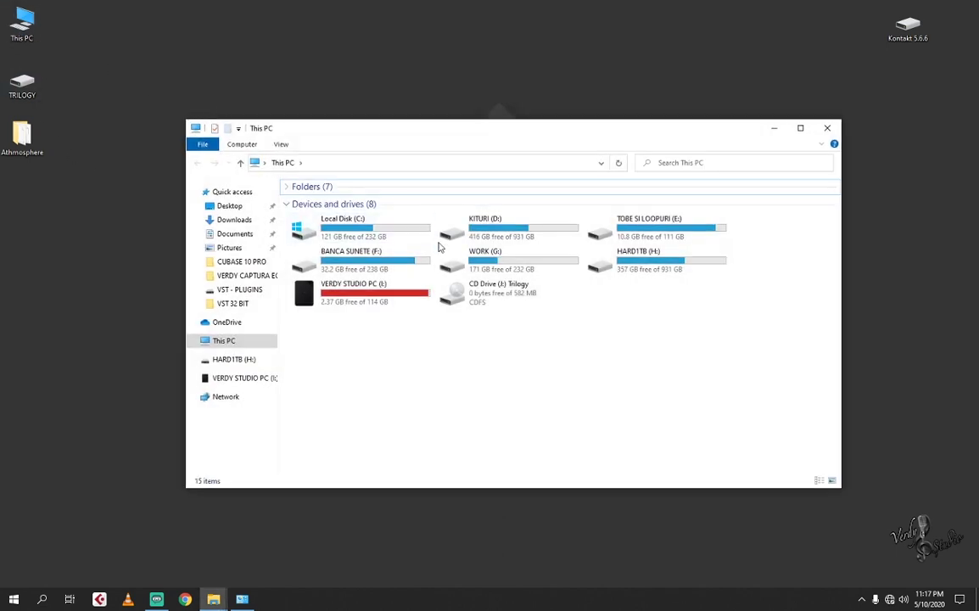
{"action": "left_click", "coordinate": [450, 298]}
{"action": "right_click", "coordinate": [452, 295]}
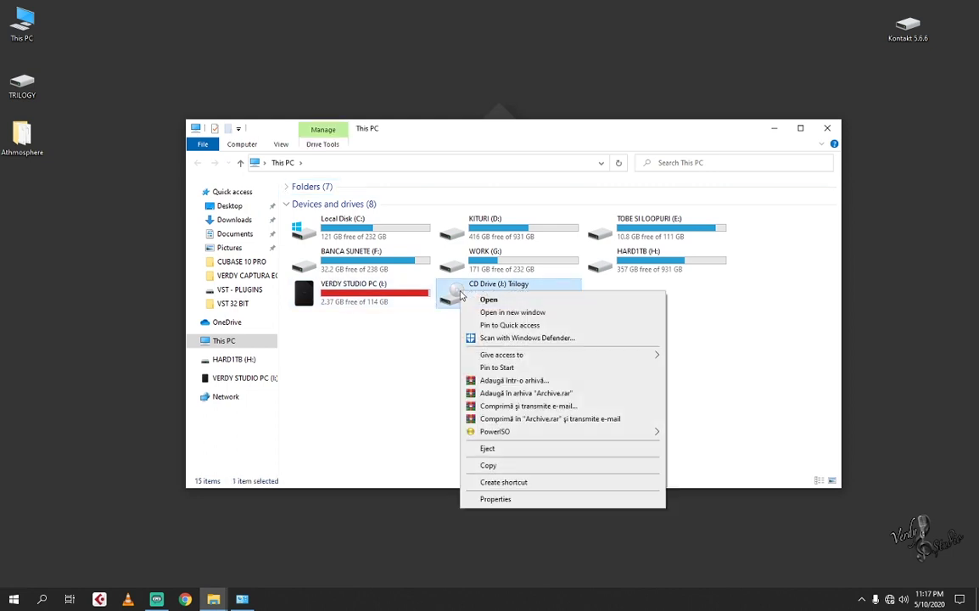
{"action": "left_click", "coordinate": [480, 302]}
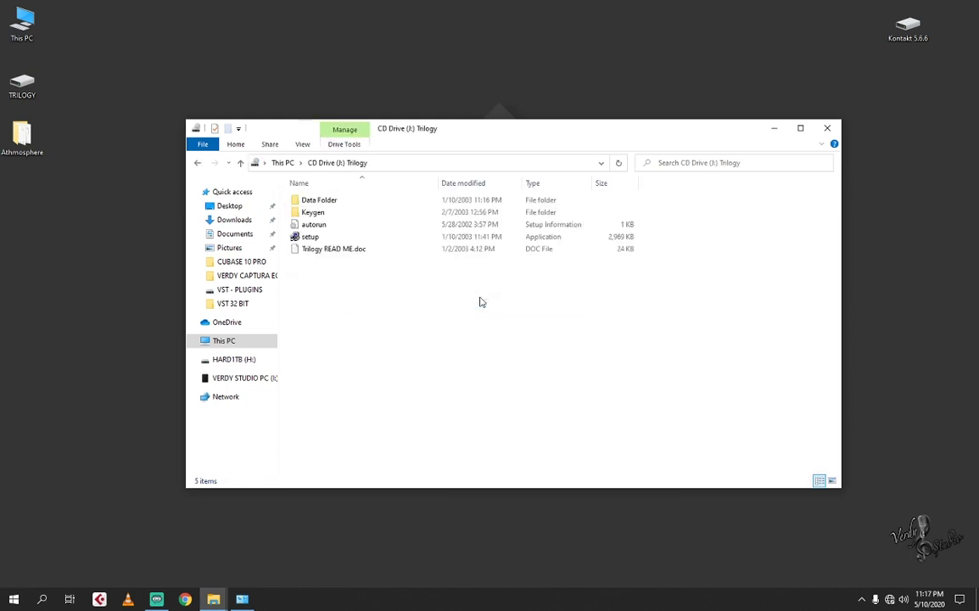
Step: Run the Trilogy setup from the disc, confirm the installation and accept the license agreement
{"action": "left_click", "coordinate": [310, 238]}
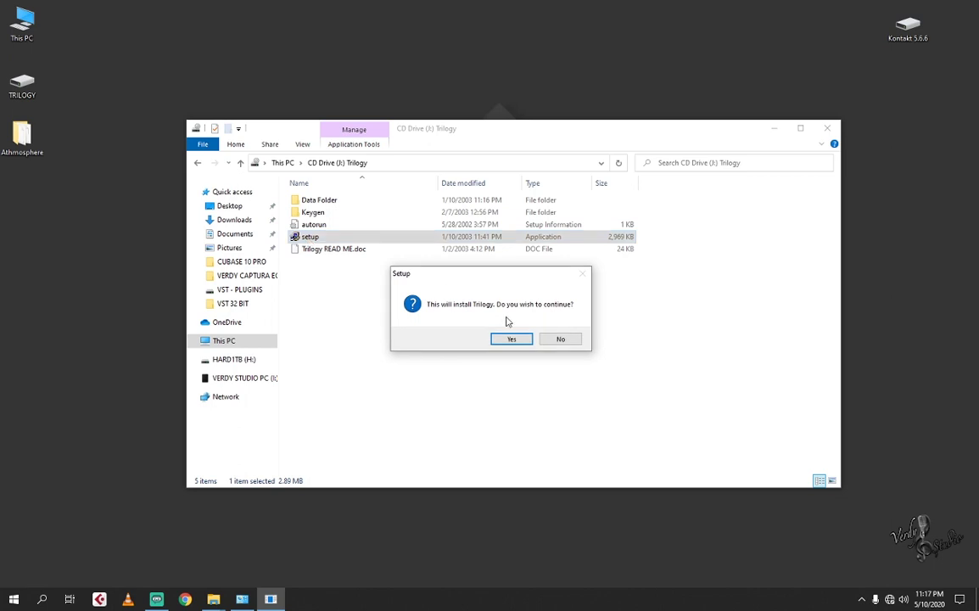
{"action": "left_click", "coordinate": [510, 338]}
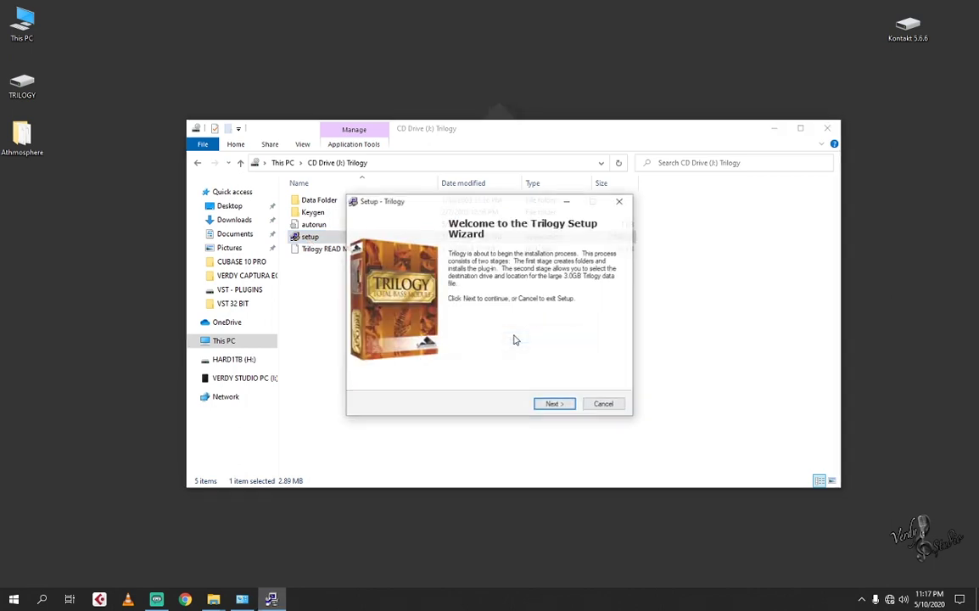
{"action": "left_click", "coordinate": [554, 405]}
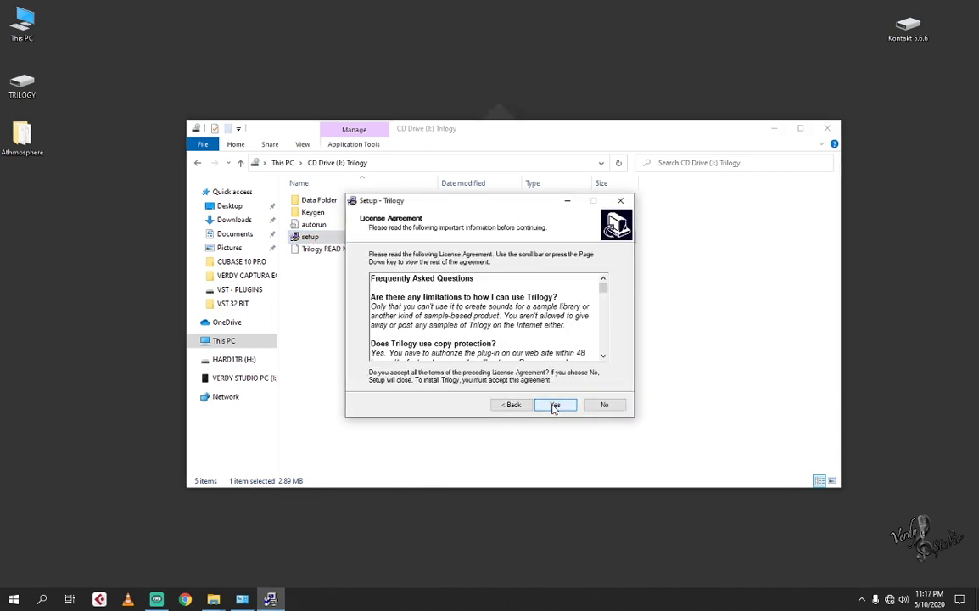
{"action": "left_click", "coordinate": [554, 405]}
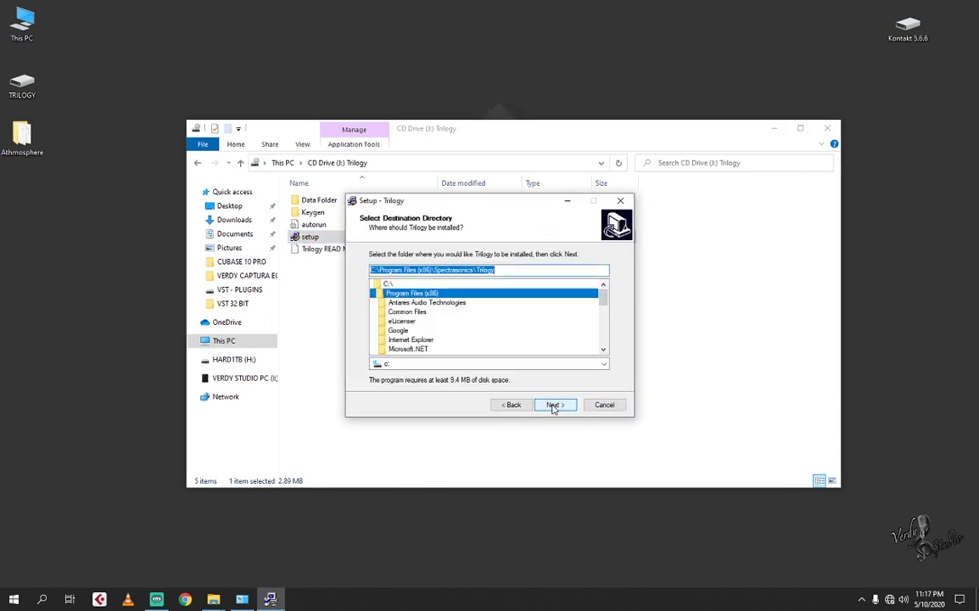
Step: Set the Trilogy installation directory to C:\Program Files (x86)\VST 32 BIT\Trilogy and continue to the Start Menu folder selection
{"action": "left_click", "coordinate": [414, 293]}
{"action": "scroll", "coordinate": [426, 332], "scroll_direction": "down", "scroll_amount": 3}
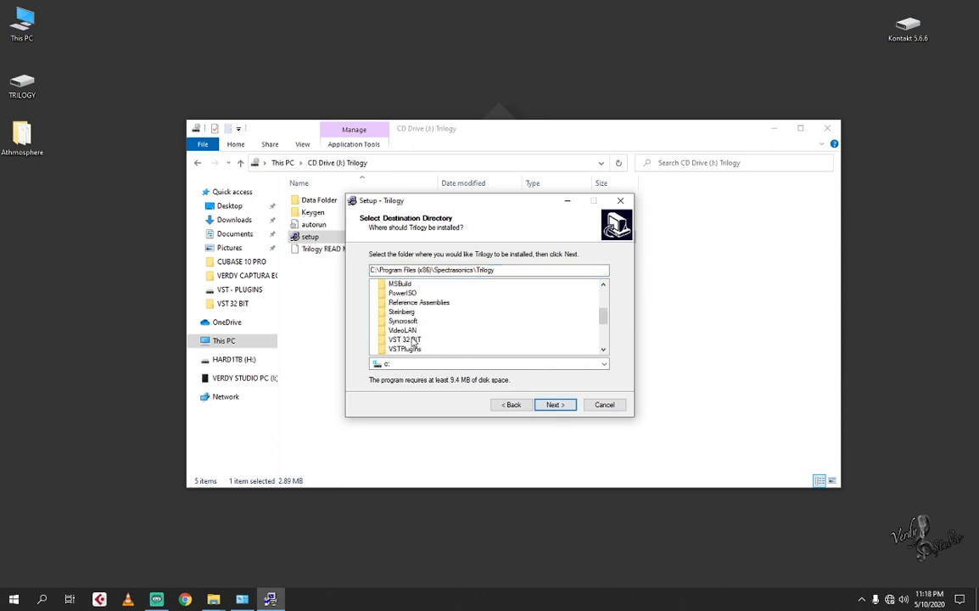
{"action": "double_click", "coordinate": [412, 340]}
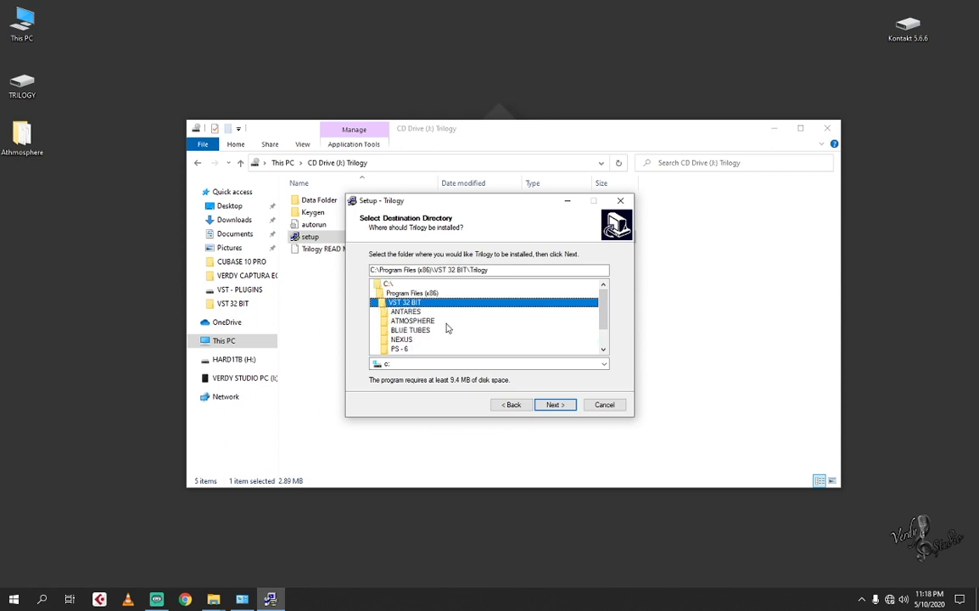
{"action": "scroll", "coordinate": [447, 328], "scroll_direction": "down", "scroll_amount": 1}
{"action": "double_click", "coordinate": [406, 330]}
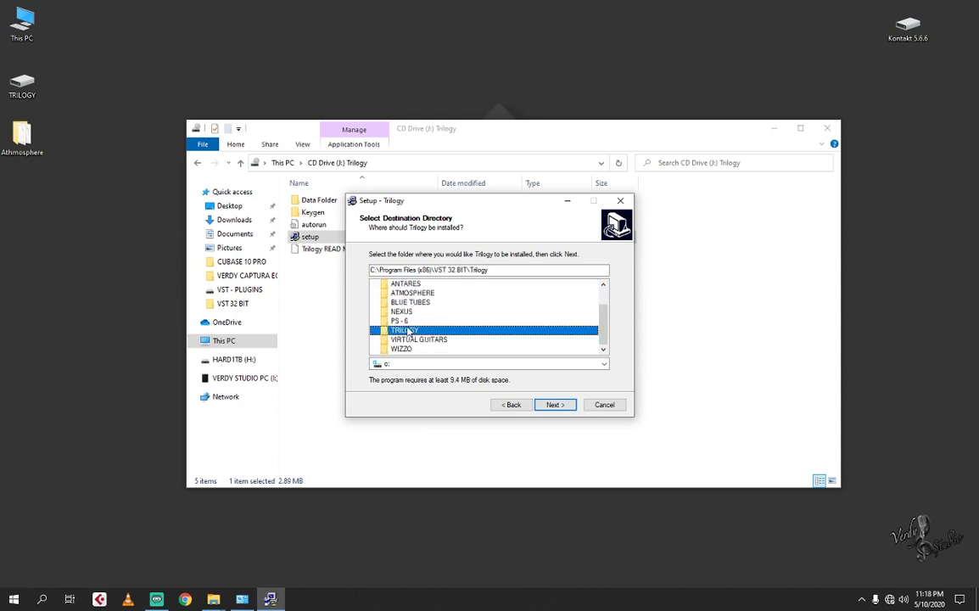
{"action": "left_click", "coordinate": [554, 404]}
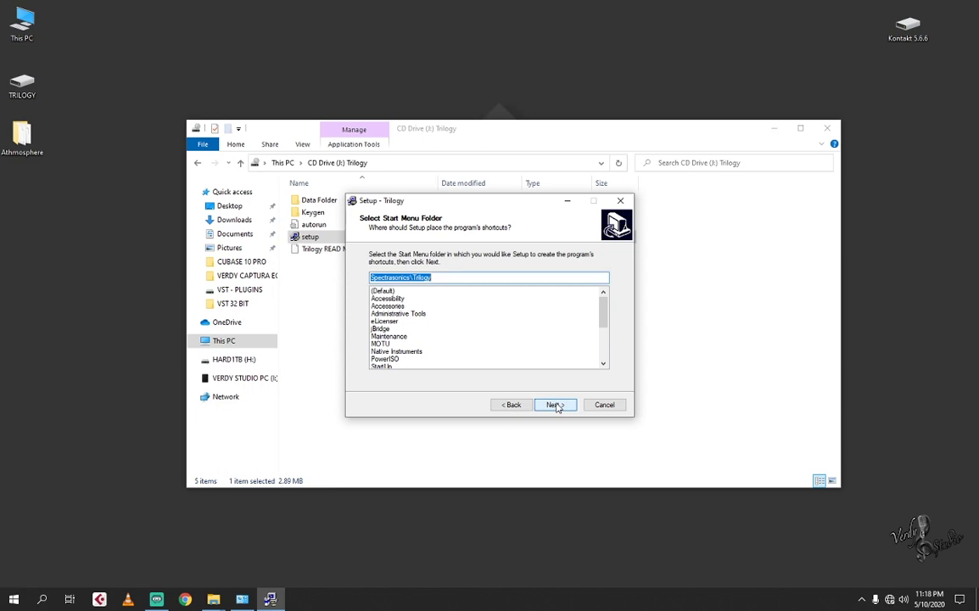
Step: Accept the default Start Menu folder Spectrasonics\Trilogy, start the installation and continue to the data file's folder selection
{"action": "left_click", "coordinate": [555, 404]}
{"action": "left_click", "coordinate": [555, 405]}
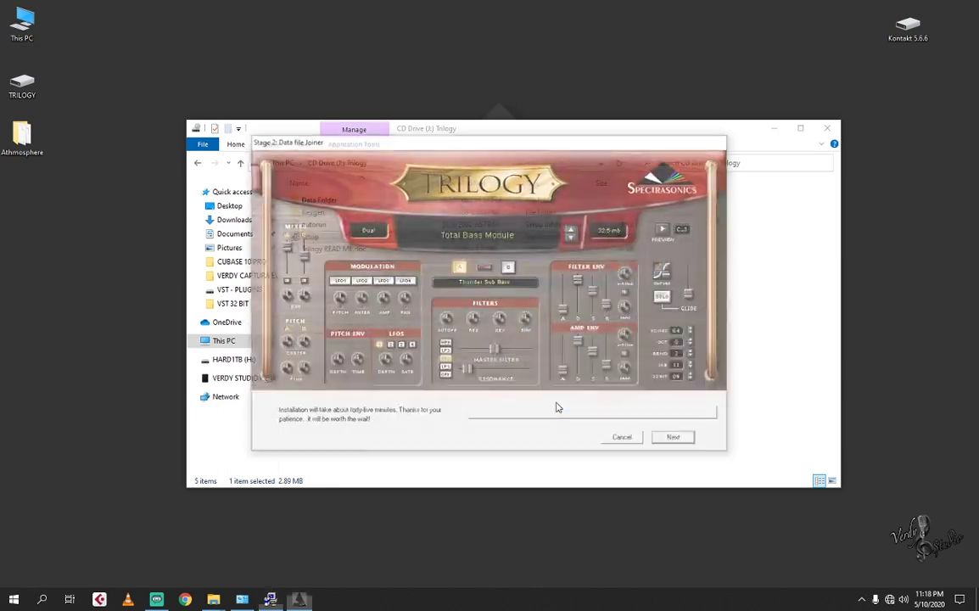
{"action": "left_click", "coordinate": [676, 440]}
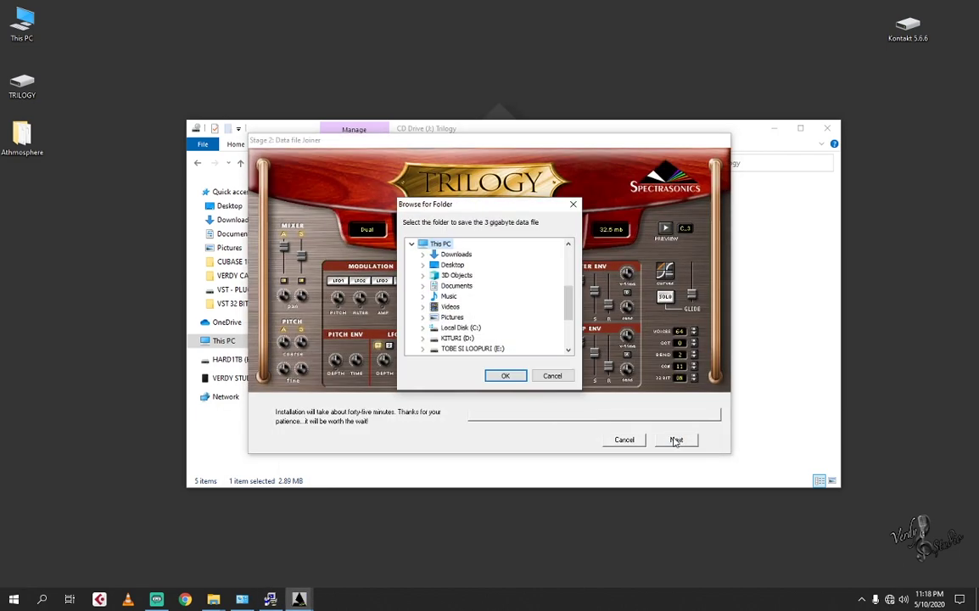
Step: Choose C:\Program Files (x86)\VST 32 BIT\TRILOGY as the folder for the 3 gigabyte data file
{"action": "double_click", "coordinate": [461, 328]}
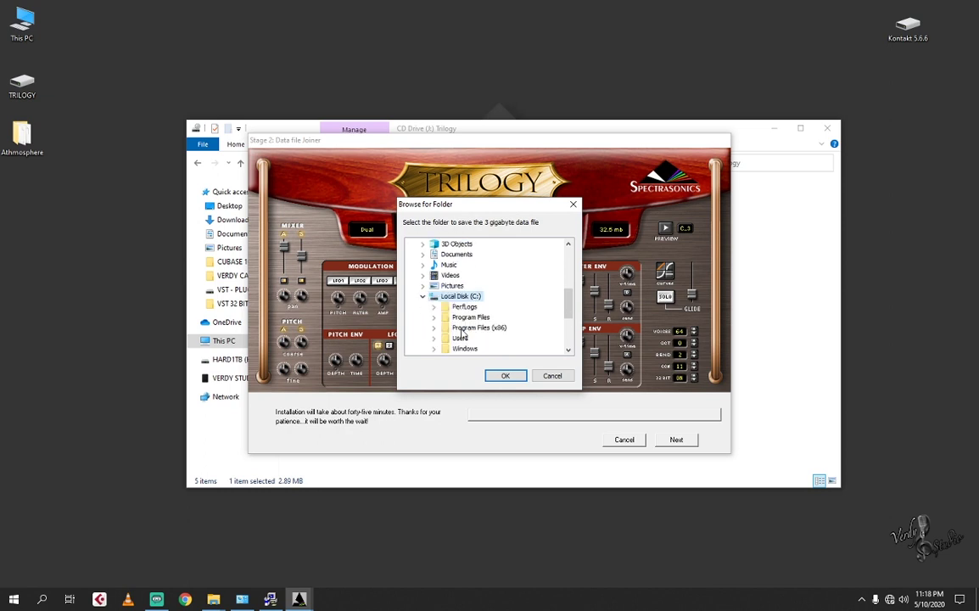
{"action": "double_click", "coordinate": [461, 328]}
{"action": "scroll", "coordinate": [471, 331], "scroll_direction": "down", "scroll_amount": 2}
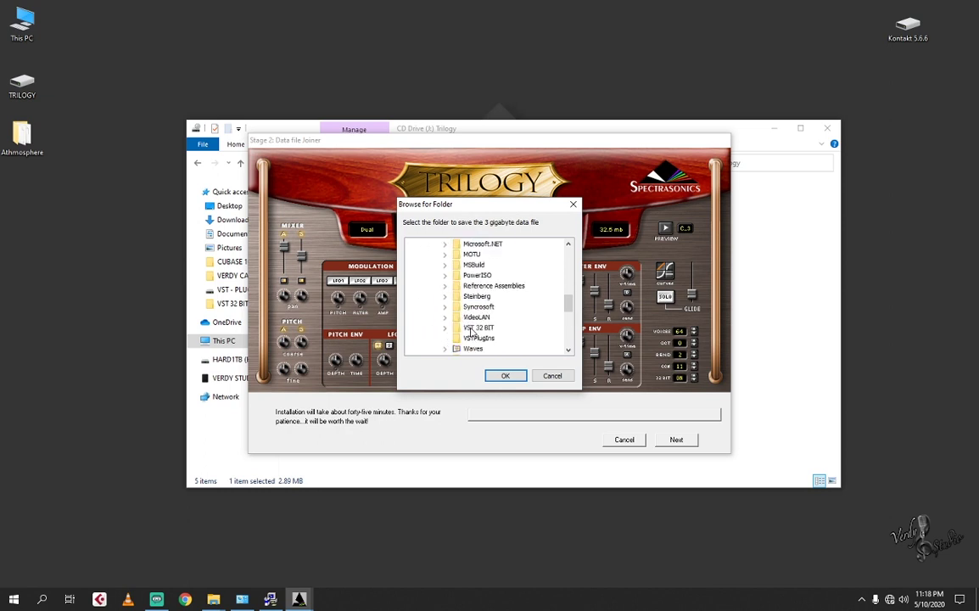
{"action": "double_click", "coordinate": [480, 328]}
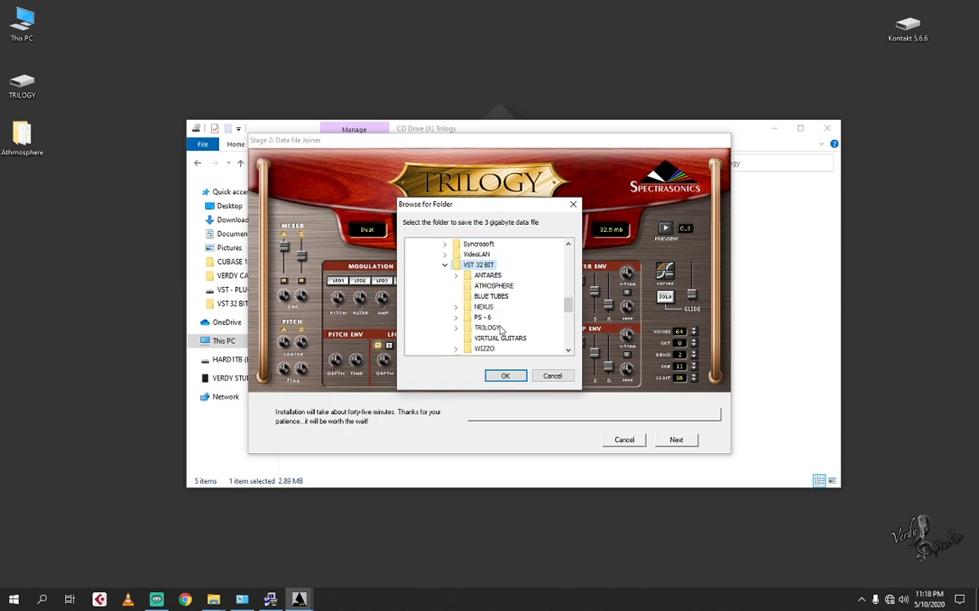
{"action": "double_click", "coordinate": [491, 328]}
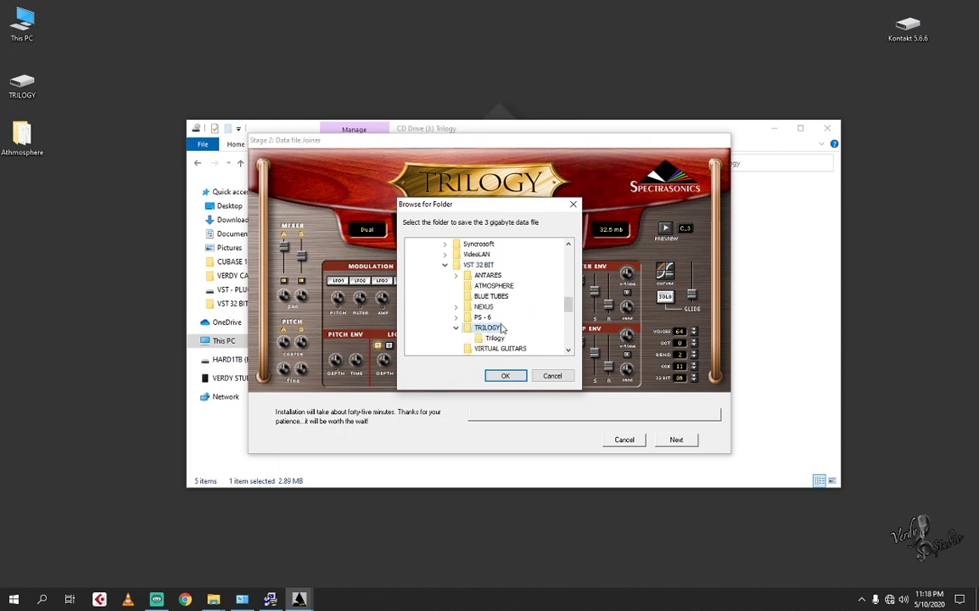
{"action": "left_click", "coordinate": [508, 376]}
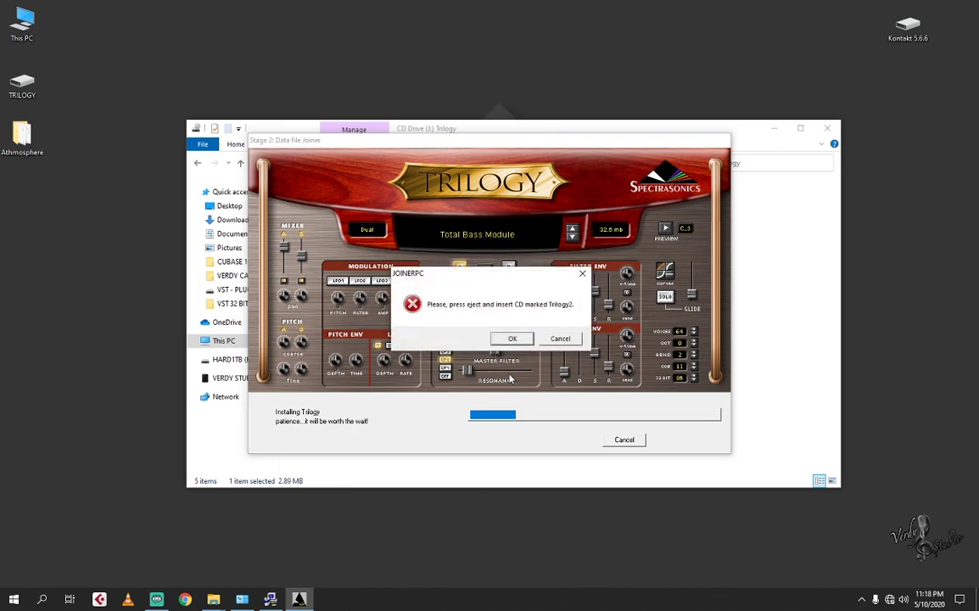
Step: Mount the image Spectrasonics - Trilogy CD 2 of 5 to drive J: with PowerISO and continue the Trilogy installation
{"action": "left_click", "coordinate": [861, 599]}
{"action": "right_click", "coordinate": [873, 577]}
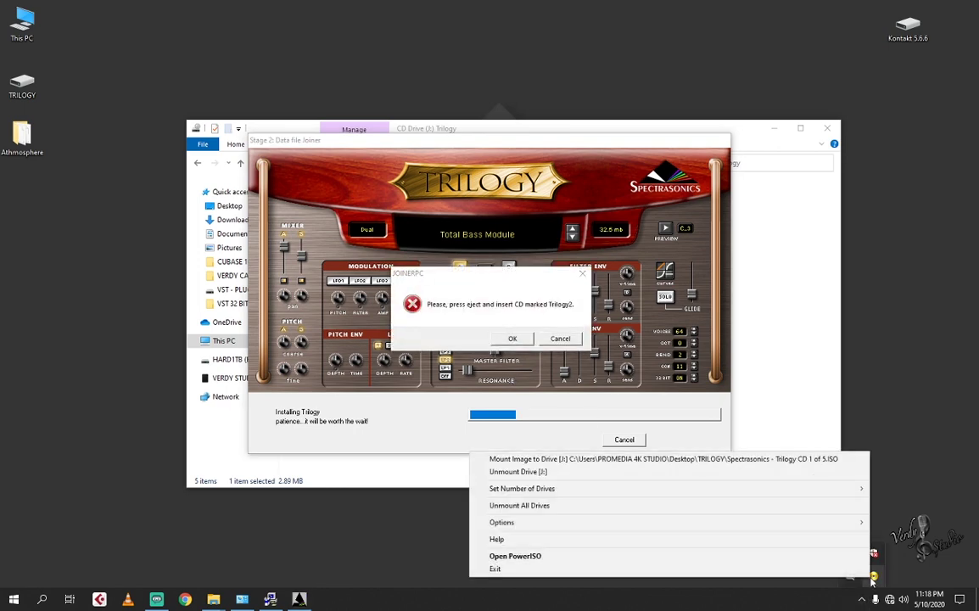
{"action": "left_click", "coordinate": [808, 460]}
{"action": "left_click", "coordinate": [380, 237]}
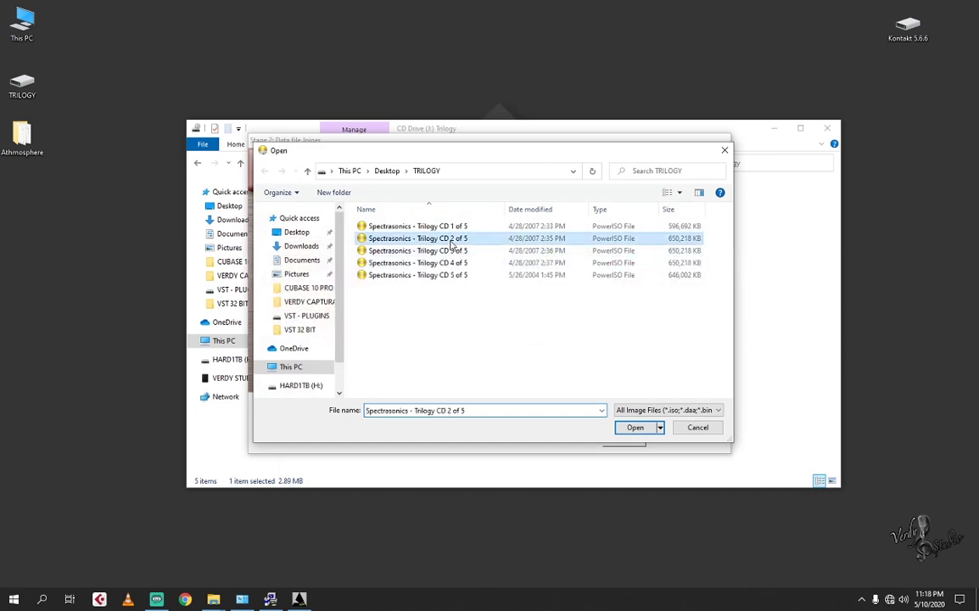
{"action": "left_click", "coordinate": [635, 428]}
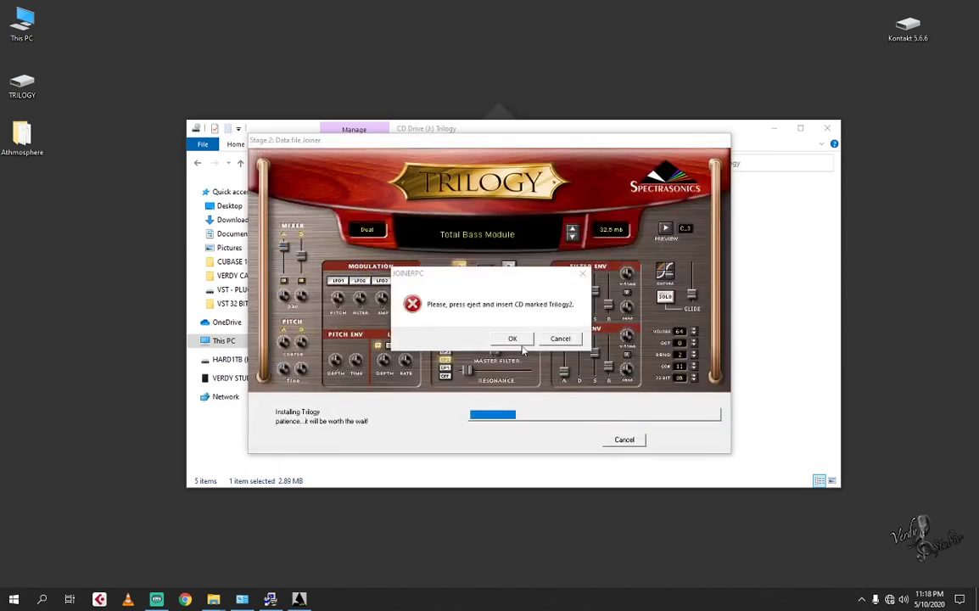
{"action": "left_click", "coordinate": [513, 338]}
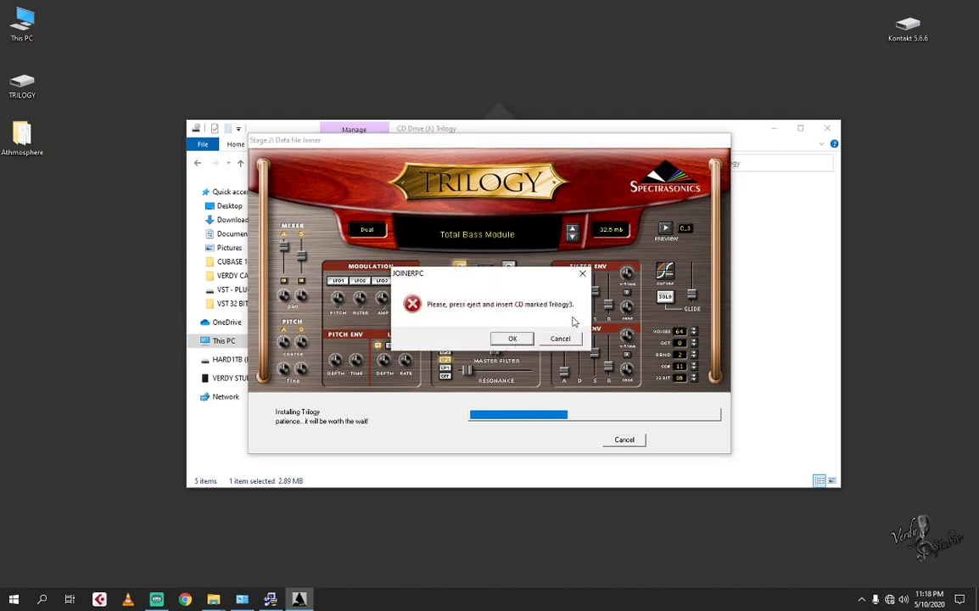
Step: Mount the image Spectrasonics - Trilogy CD 3 of 5 to drive J: and continue the Trilogy installation
{"action": "left_click", "coordinate": [862, 598]}
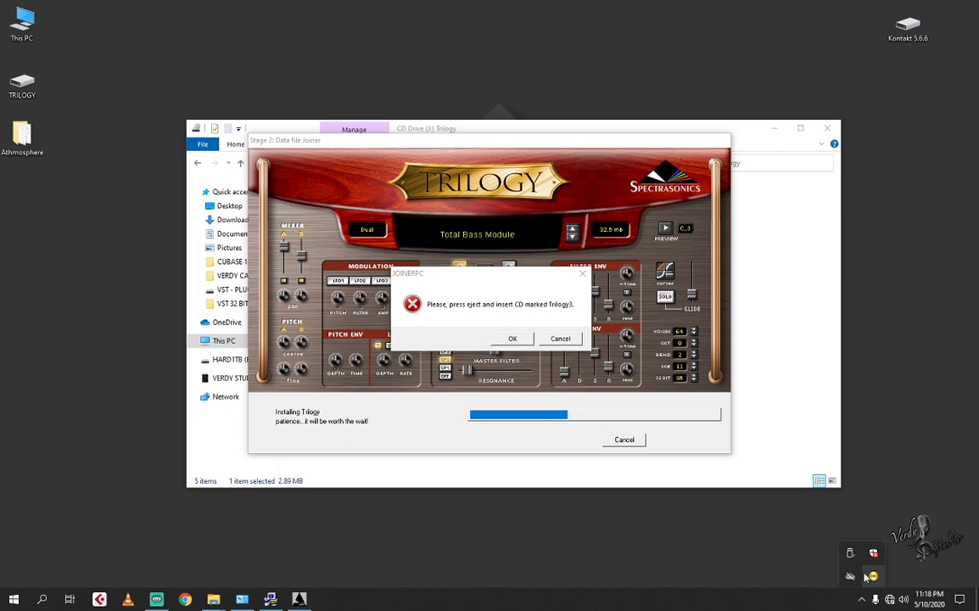
{"action": "right_click", "coordinate": [873, 577]}
{"action": "left_click", "coordinate": [806, 457]}
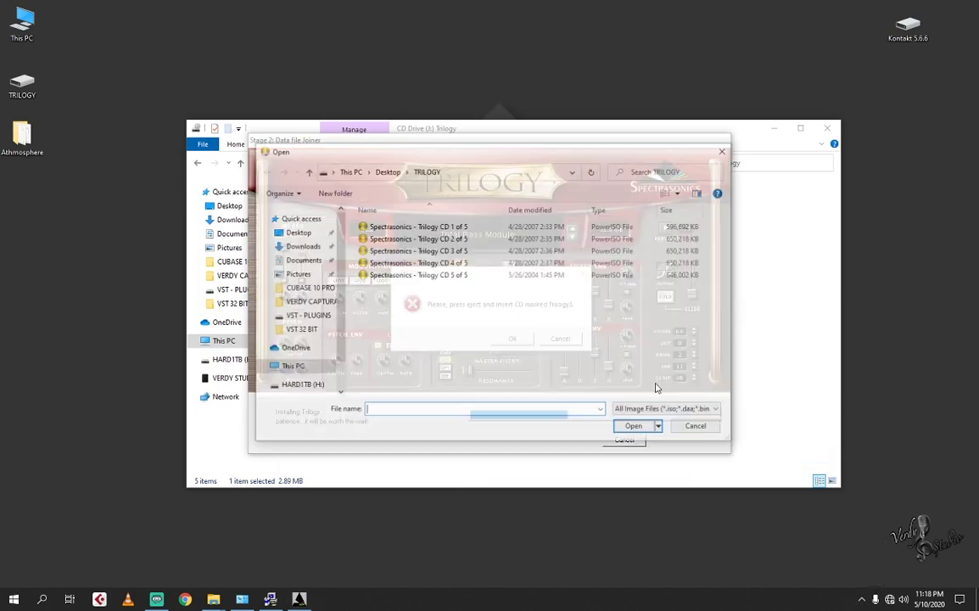
{"action": "left_click", "coordinate": [441, 250]}
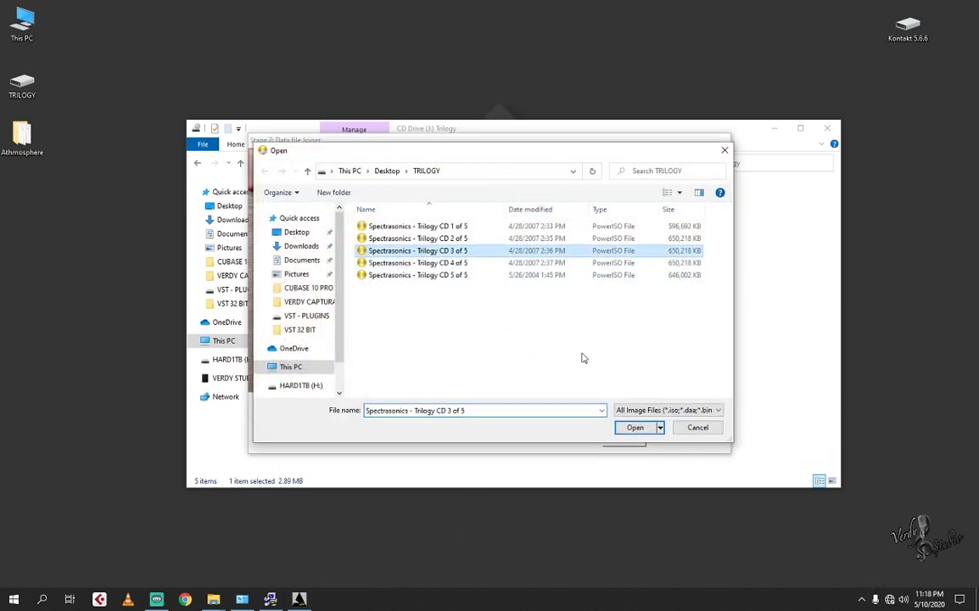
{"action": "left_click", "coordinate": [634, 428]}
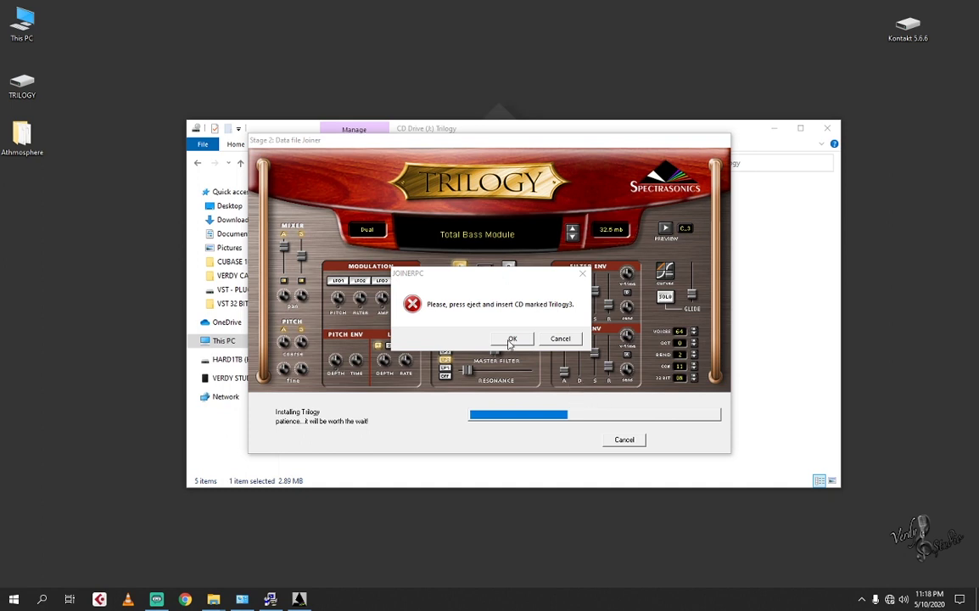
{"action": "left_click", "coordinate": [511, 339]}
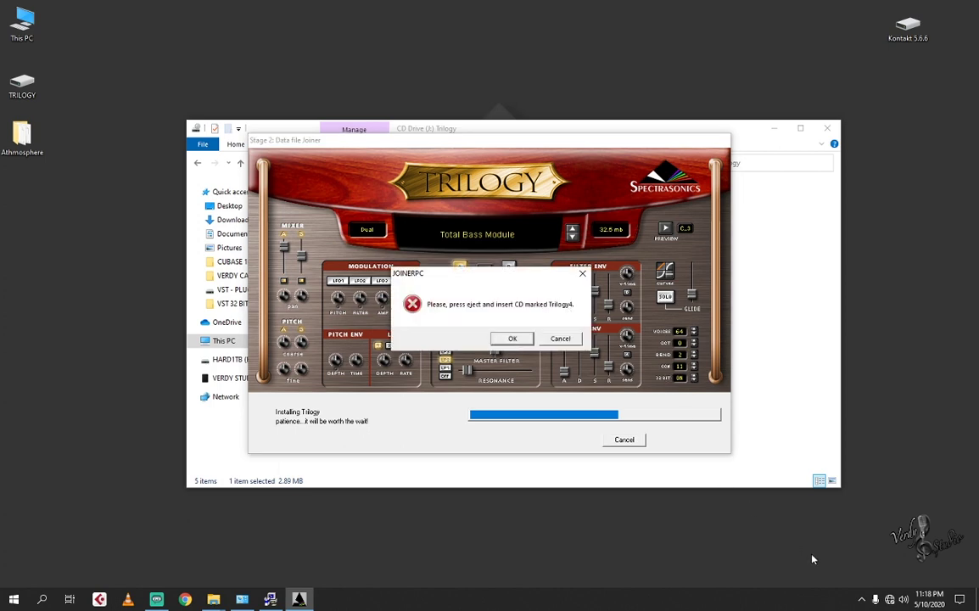
Step: Mount the image Spectrasonics - Trilogy CD 4 of 5 to drive J: and continue the Trilogy installation
{"action": "left_click", "coordinate": [862, 600]}
{"action": "right_click", "coordinate": [870, 576]}
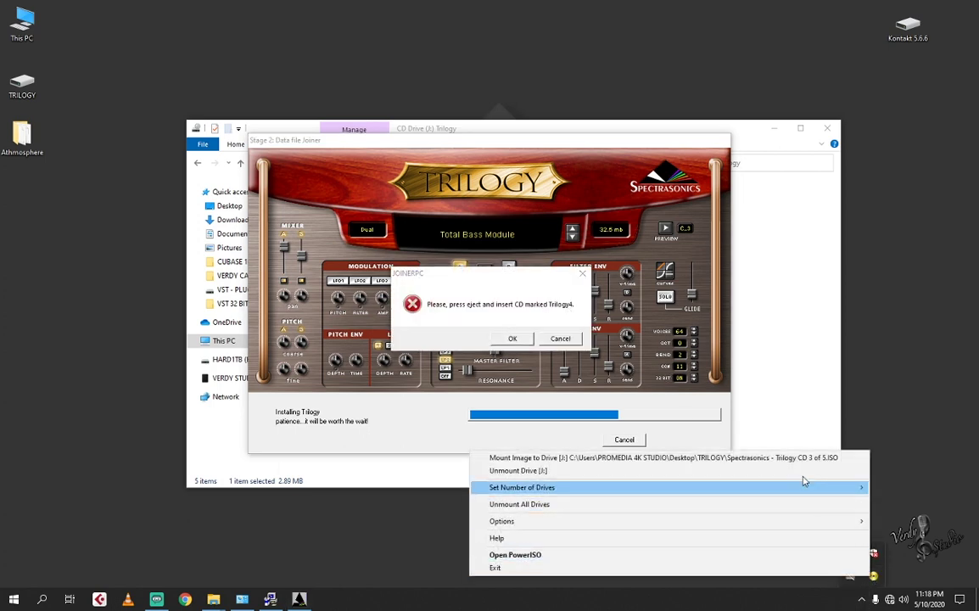
{"action": "left_click", "coordinate": [764, 458]}
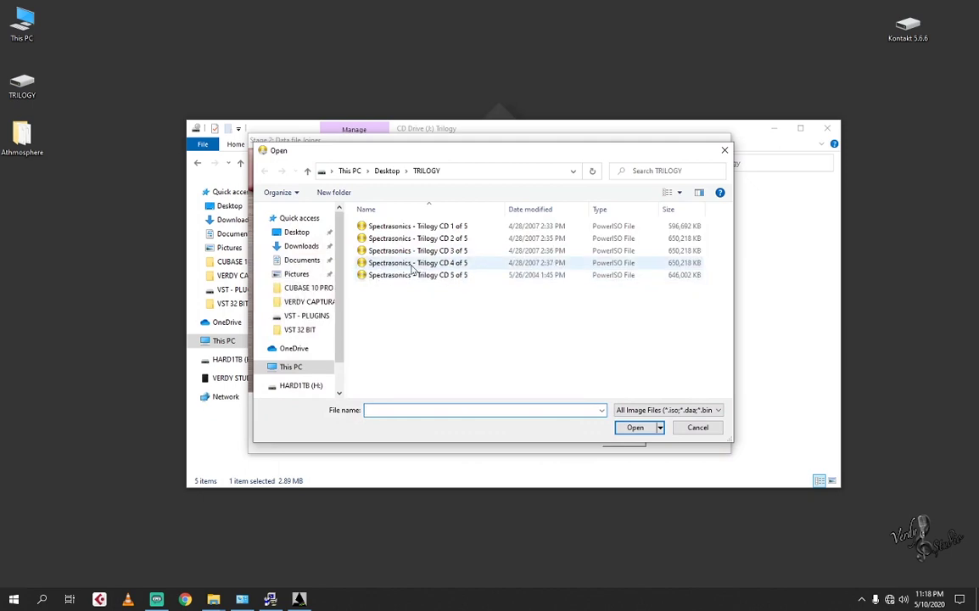
{"action": "left_click", "coordinate": [411, 264]}
{"action": "left_click", "coordinate": [636, 429]}
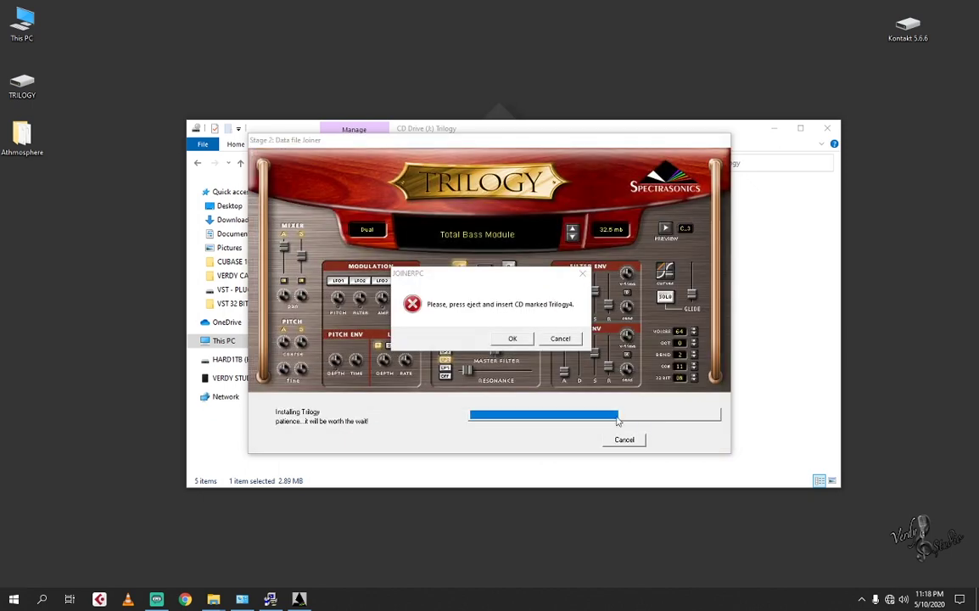
{"action": "left_click", "coordinate": [513, 339]}
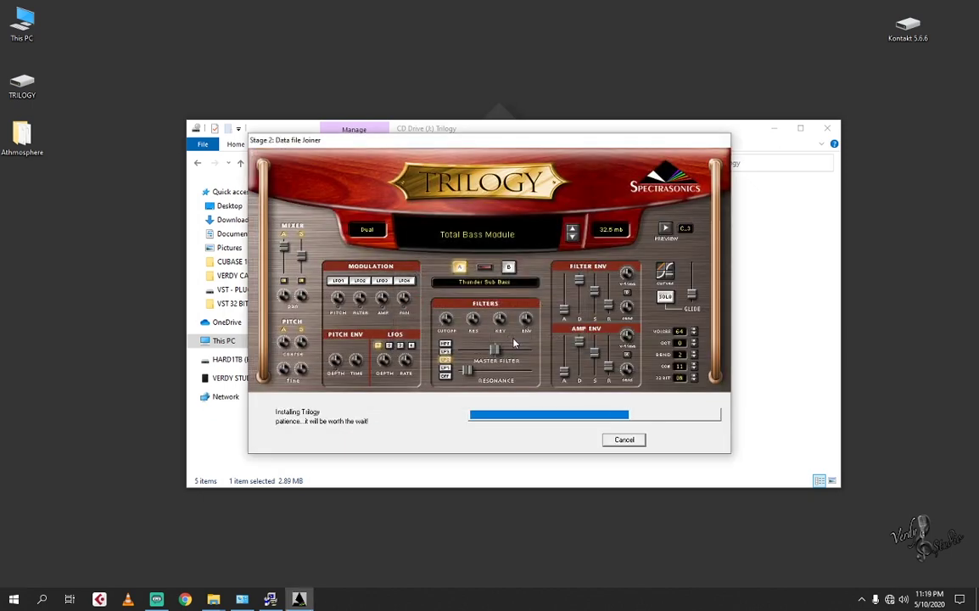
Step: Mount the image Spectrasonics - Trilogy CD 5 of 5 to drive J:, complete the Trilogy installation and exit the setup
{"action": "left_click", "coordinate": [860, 598]}
{"action": "right_click", "coordinate": [871, 577]}
{"action": "left_click", "coordinate": [802, 459]}
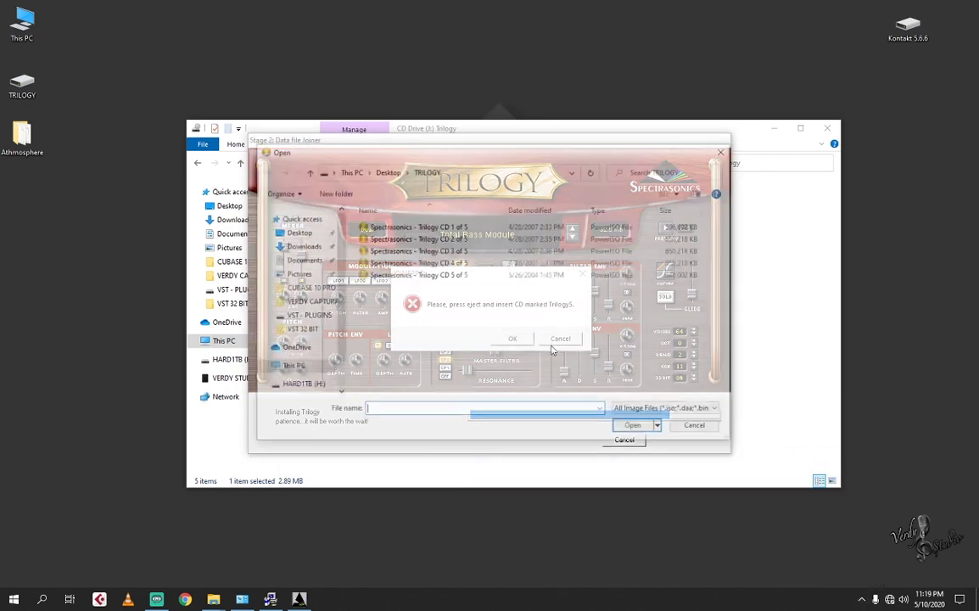
{"action": "left_click", "coordinate": [420, 276]}
{"action": "left_click", "coordinate": [635, 427]}
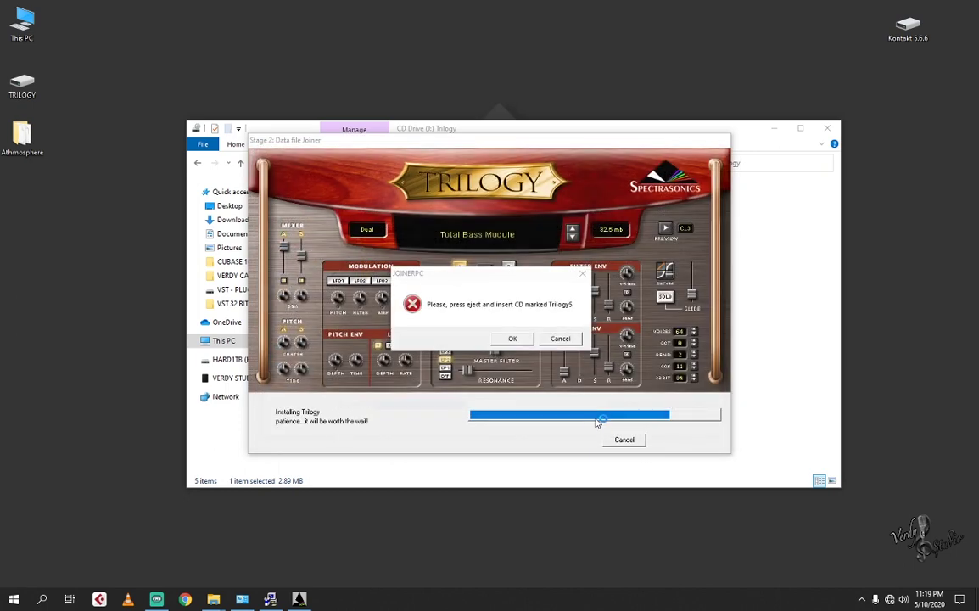
{"action": "left_click", "coordinate": [515, 338]}
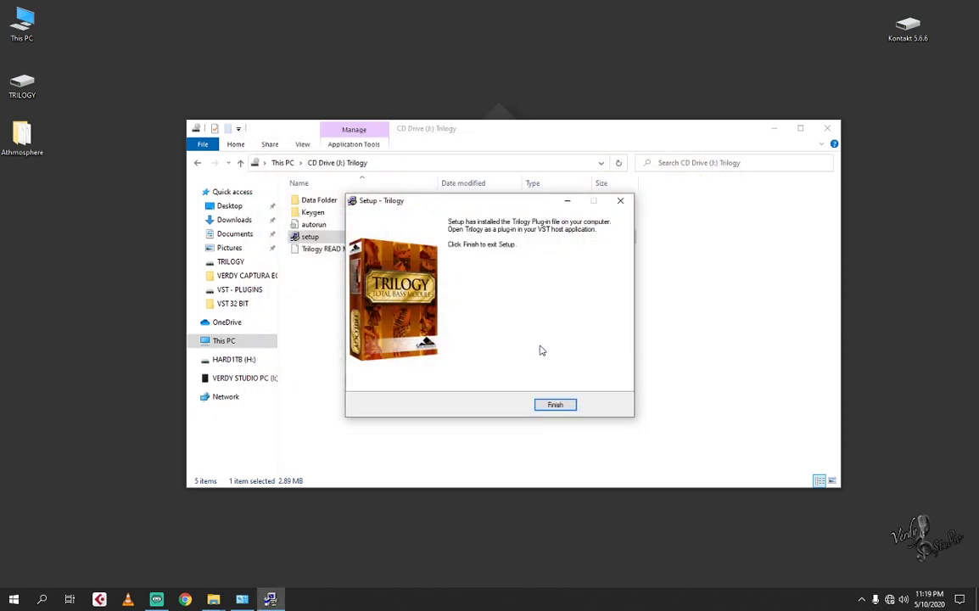
{"action": "left_click", "coordinate": [561, 408]}
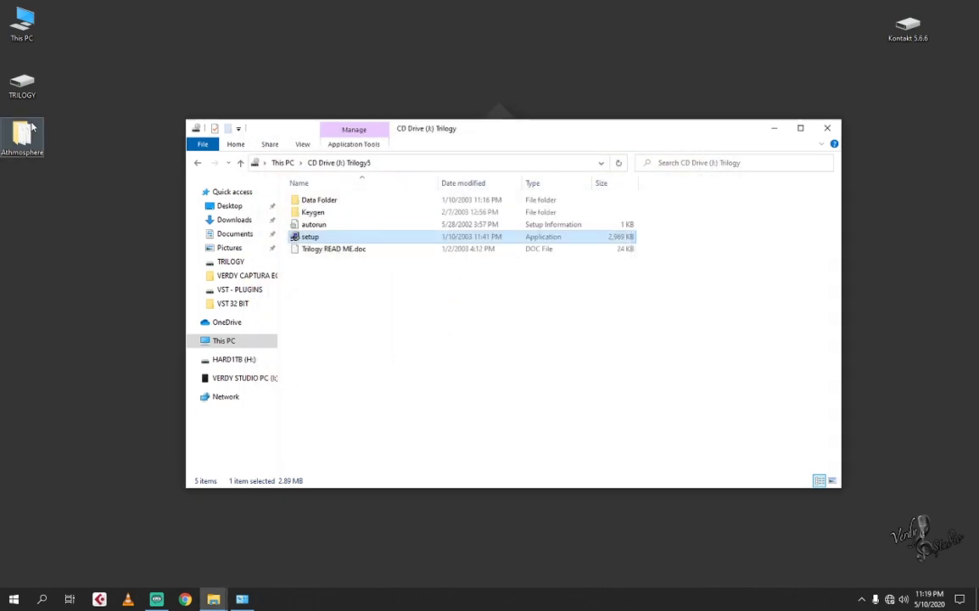
Step: Move the kg-trilogy application from the TRILOGY folder to the desktop and close the folder
{"action": "double_click", "coordinate": [32, 88]}
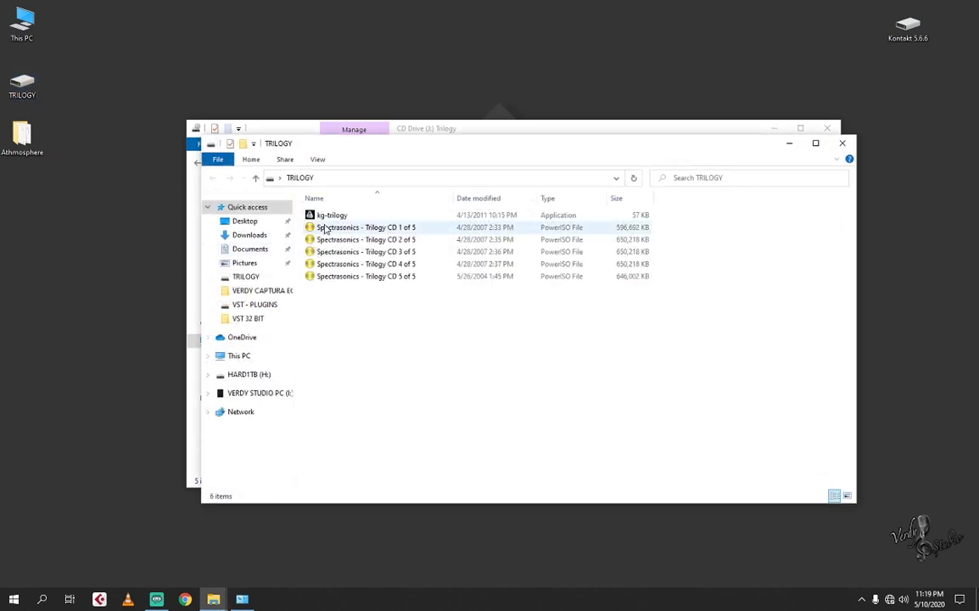
{"action": "left_click_drag", "start_coordinate": [327, 216], "coordinate": [34, 226]}
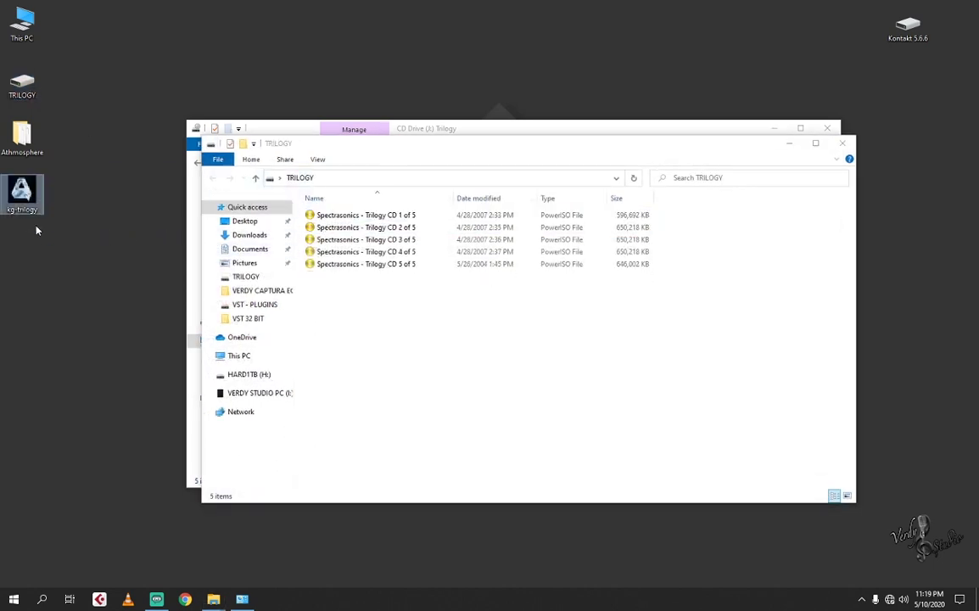
{"action": "left_click", "coordinate": [841, 144]}
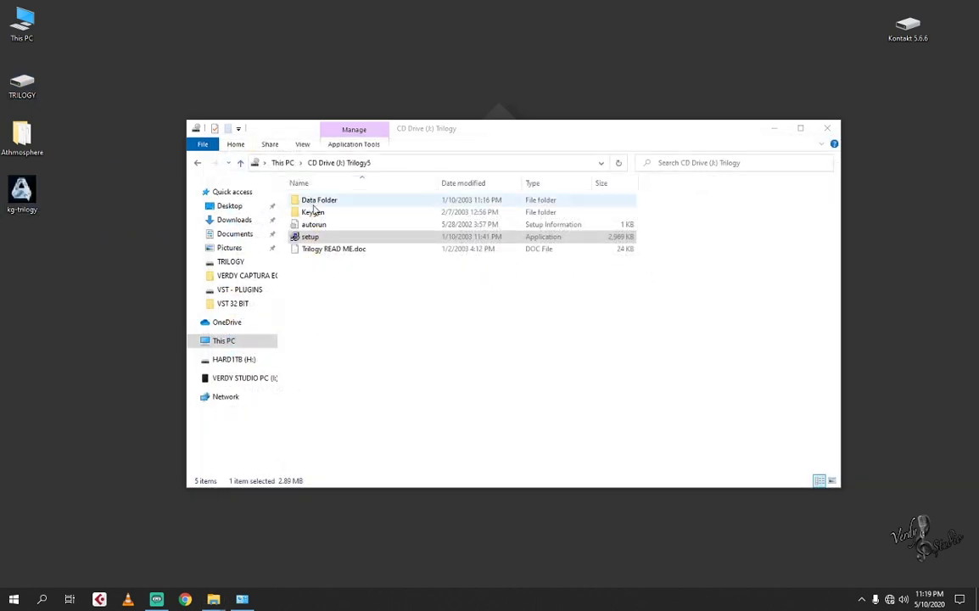
Step: Mount Atmosphere_1.nrg from the desktop's Athmosphere folder to drive J: with PowerISO and open the mounted disc from This PC
{"action": "left_click", "coordinate": [241, 165]}
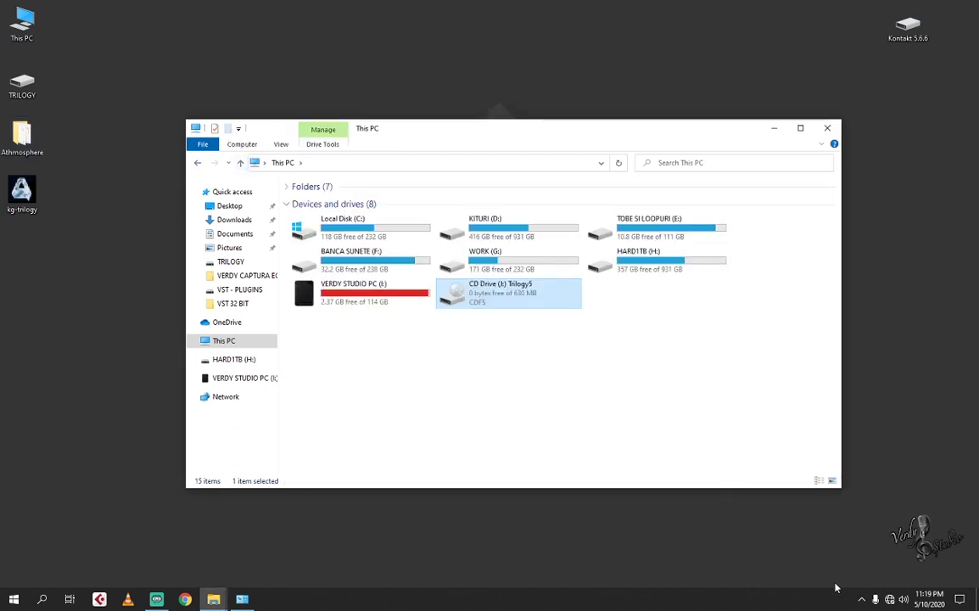
{"action": "left_click", "coordinate": [861, 598]}
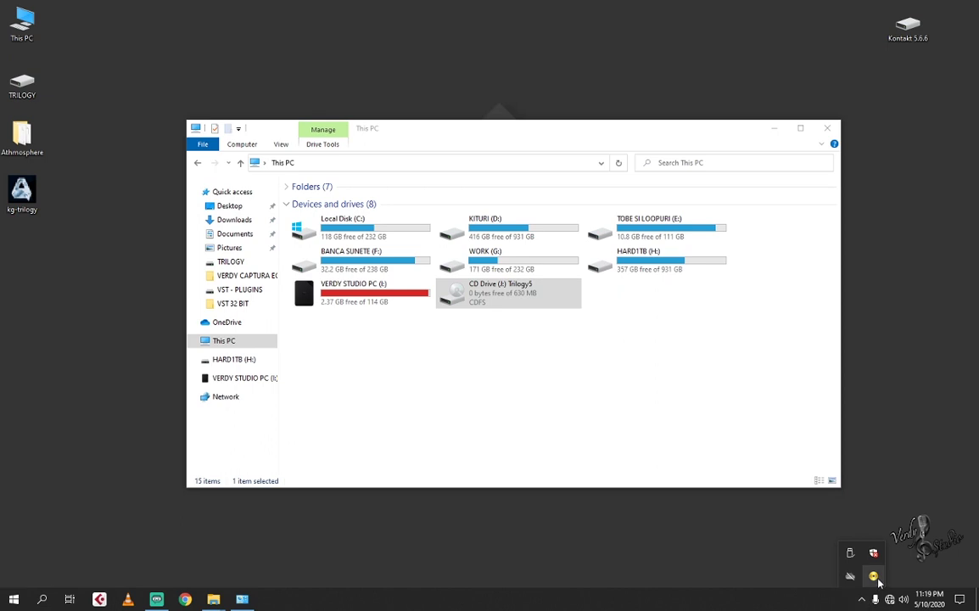
{"action": "right_click", "coordinate": [873, 576]}
{"action": "left_click", "coordinate": [808, 465]}
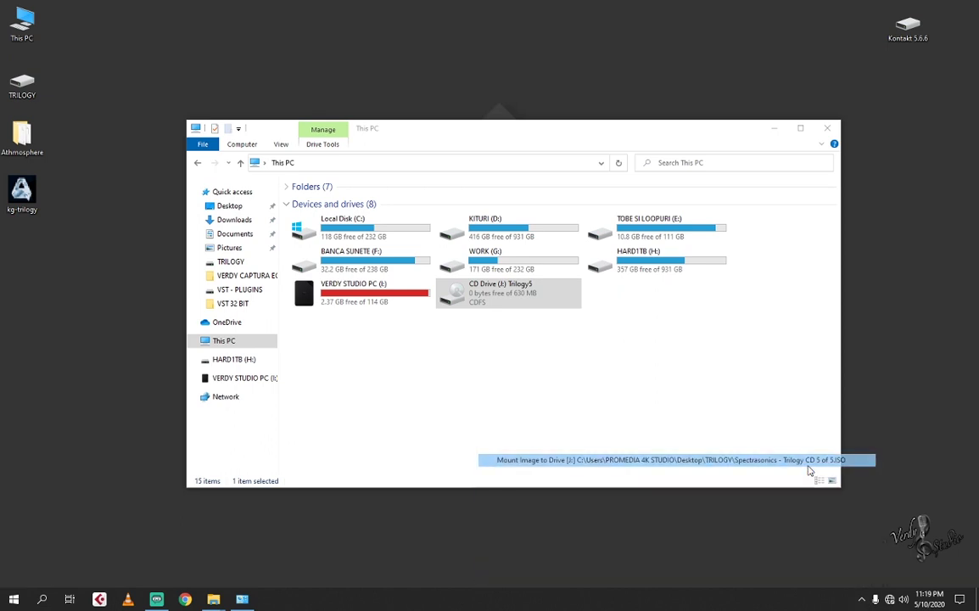
{"action": "left_click", "coordinate": [308, 171]}
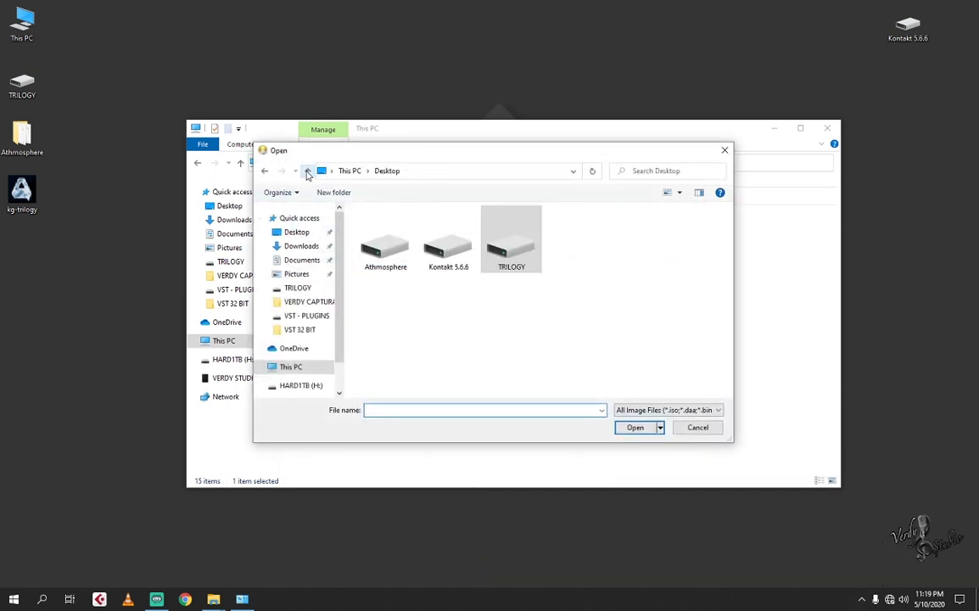
{"action": "double_click", "coordinate": [385, 245]}
{"action": "left_click", "coordinate": [387, 227]}
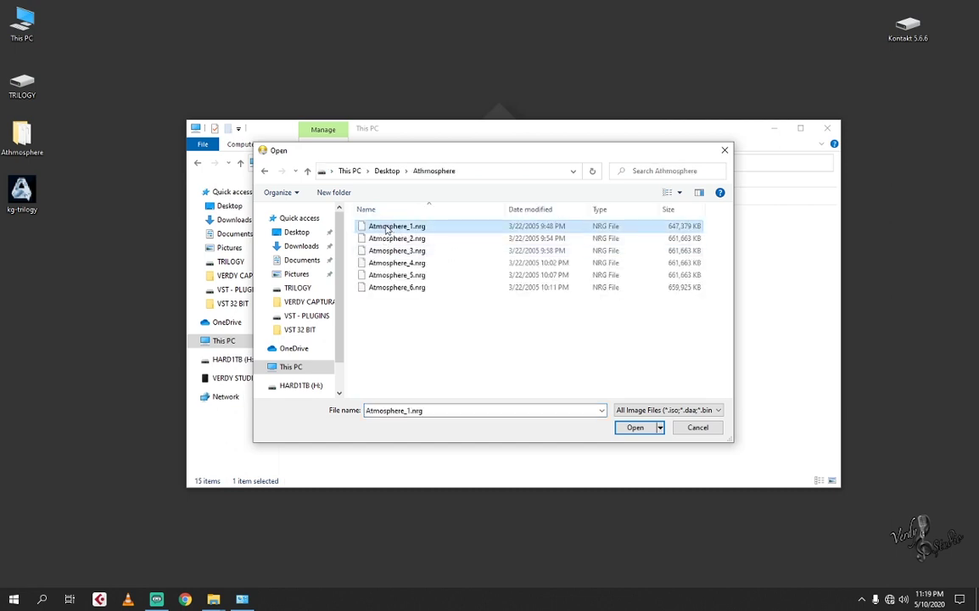
{"action": "left_click", "coordinate": [632, 427]}
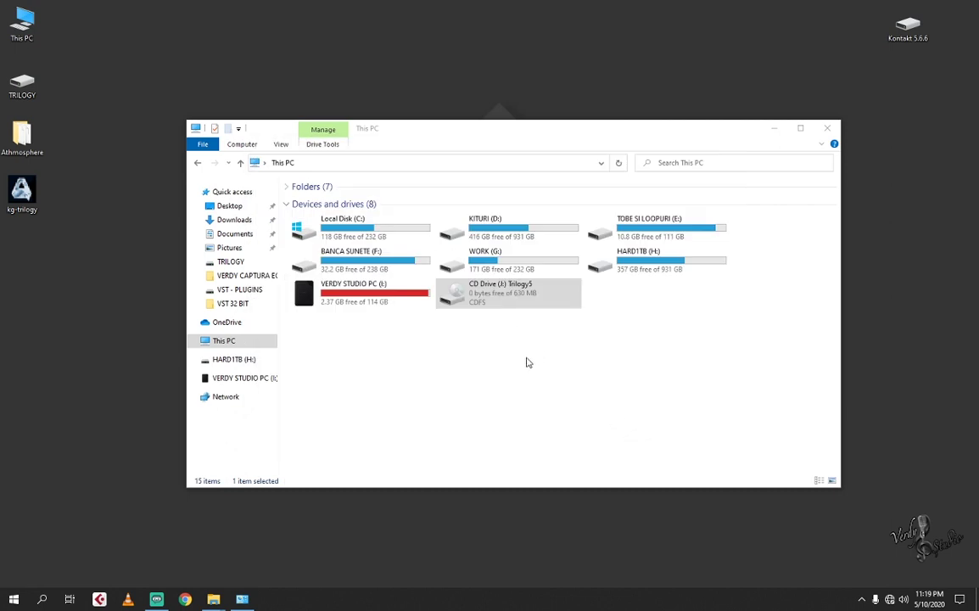
{"action": "right_click", "coordinate": [489, 293]}
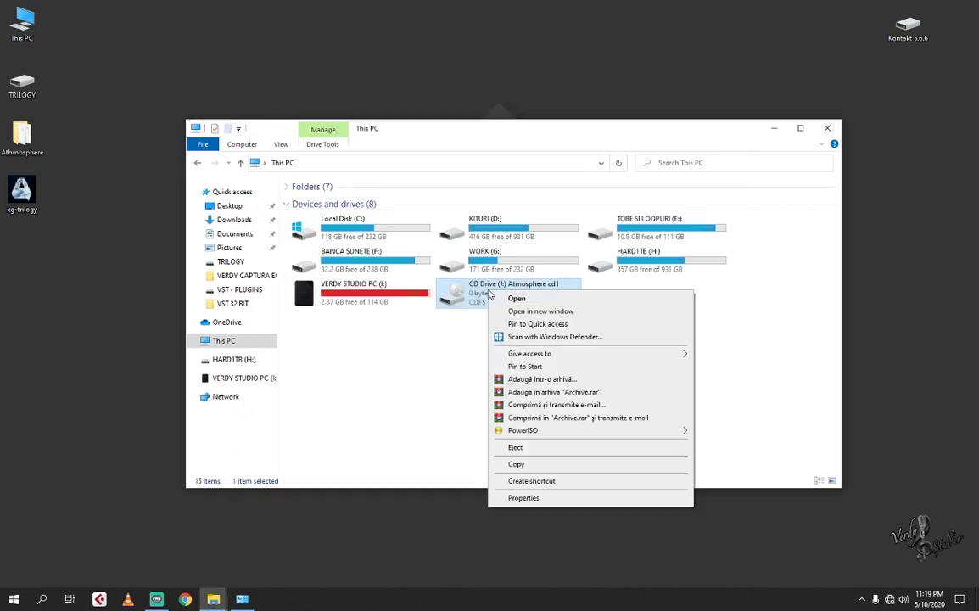
{"action": "left_click", "coordinate": [515, 299]}
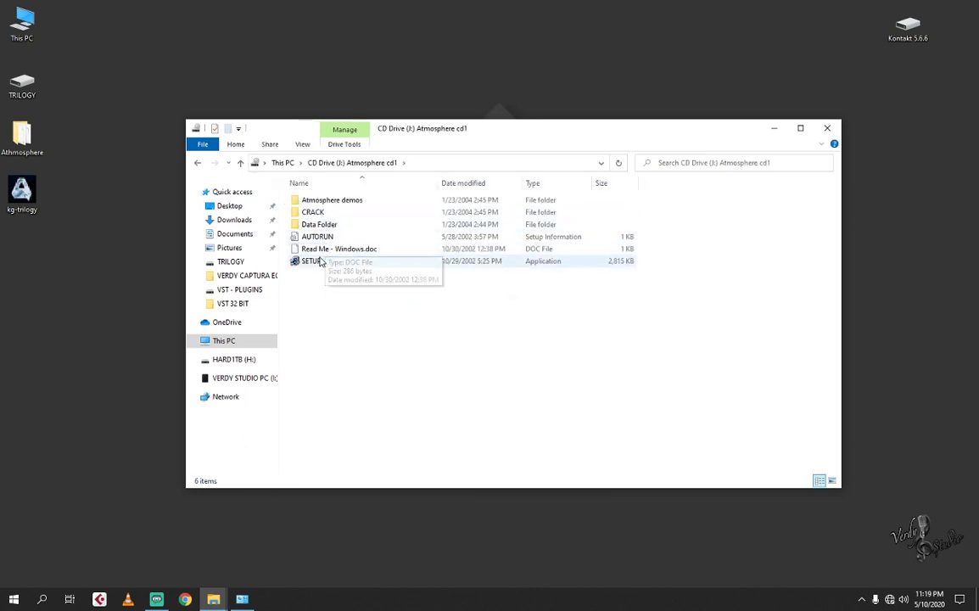
Step: Run SETUP from the mounted Atmosphere cd1 disc and accept the license agreement
{"action": "double_click", "coordinate": [314, 261]}
{"action": "left_click", "coordinate": [505, 340]}
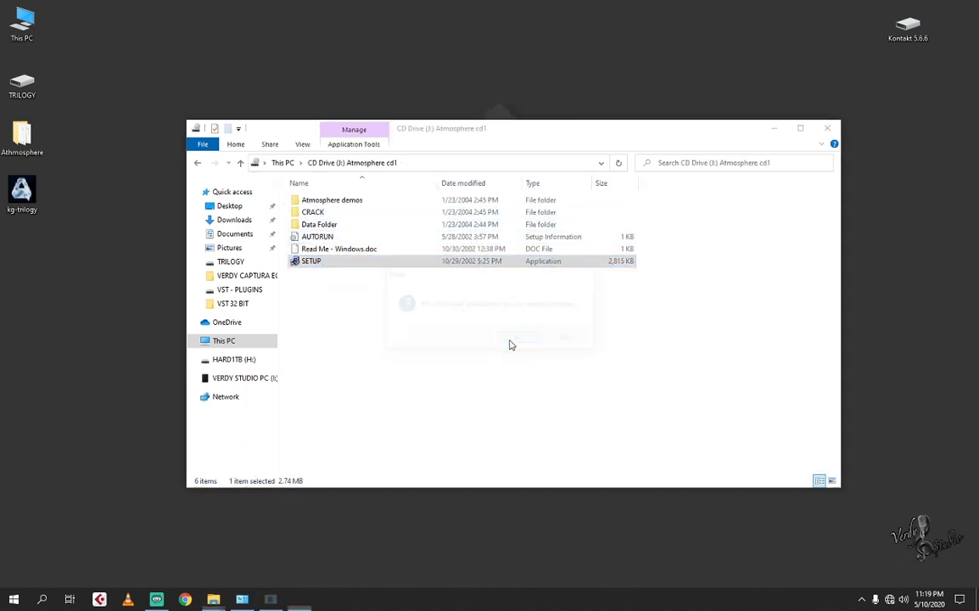
{"action": "left_click", "coordinate": [555, 405]}
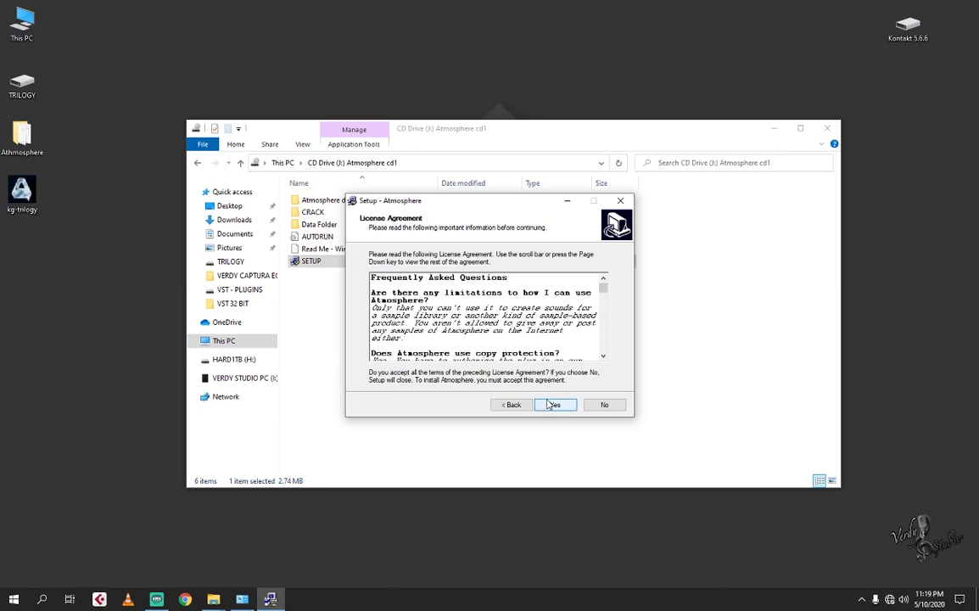
{"action": "left_click", "coordinate": [555, 404]}
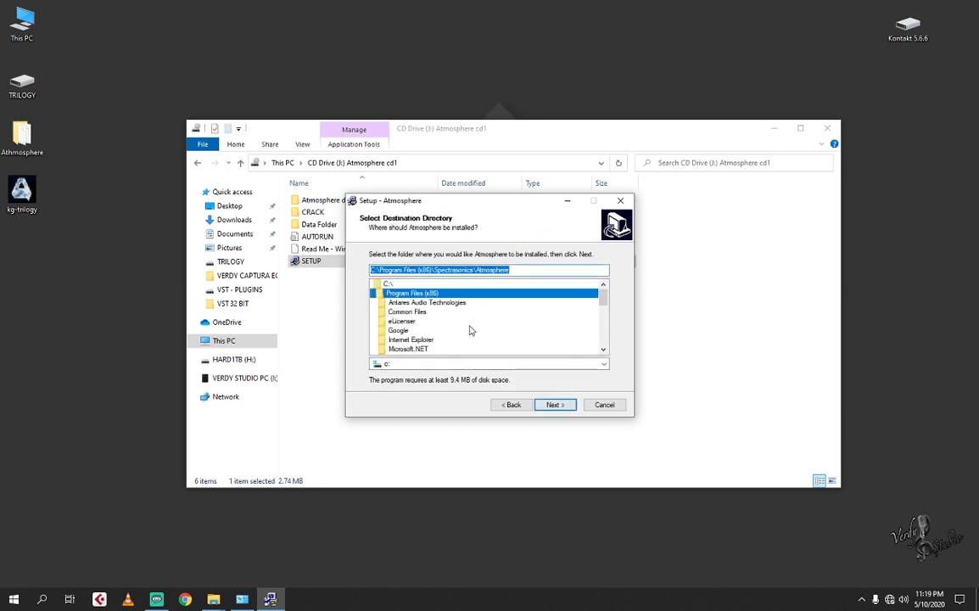
Step: Set the installation directory to C:\Program Files (x86)\VST 32 BIT\ATMOSPHERE\Atmosphere and start installing the plug-in
{"action": "scroll", "coordinate": [451, 335], "scroll_direction": "down", "scroll_amount": 3}
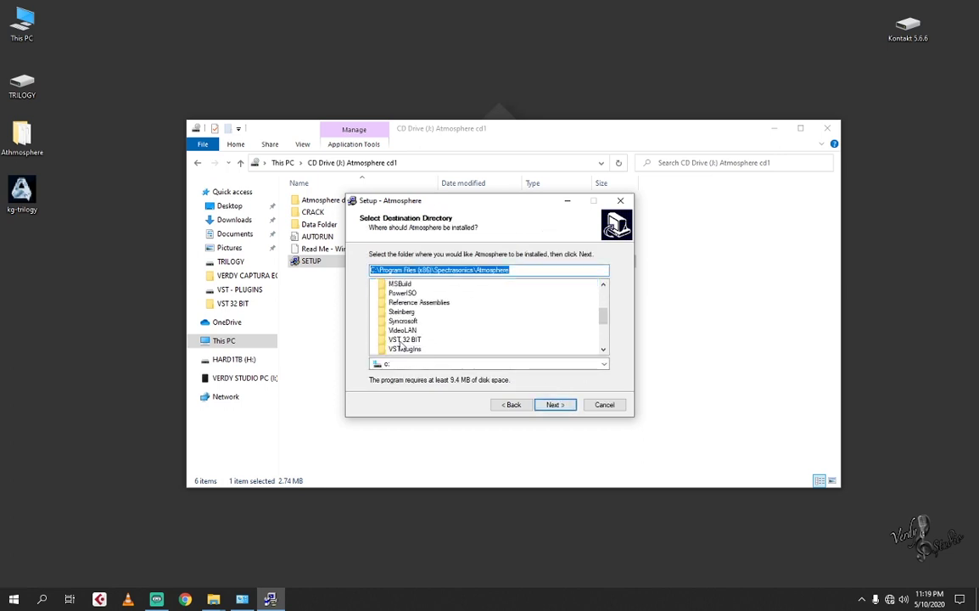
{"action": "double_click", "coordinate": [414, 338]}
{"action": "double_click", "coordinate": [412, 320]}
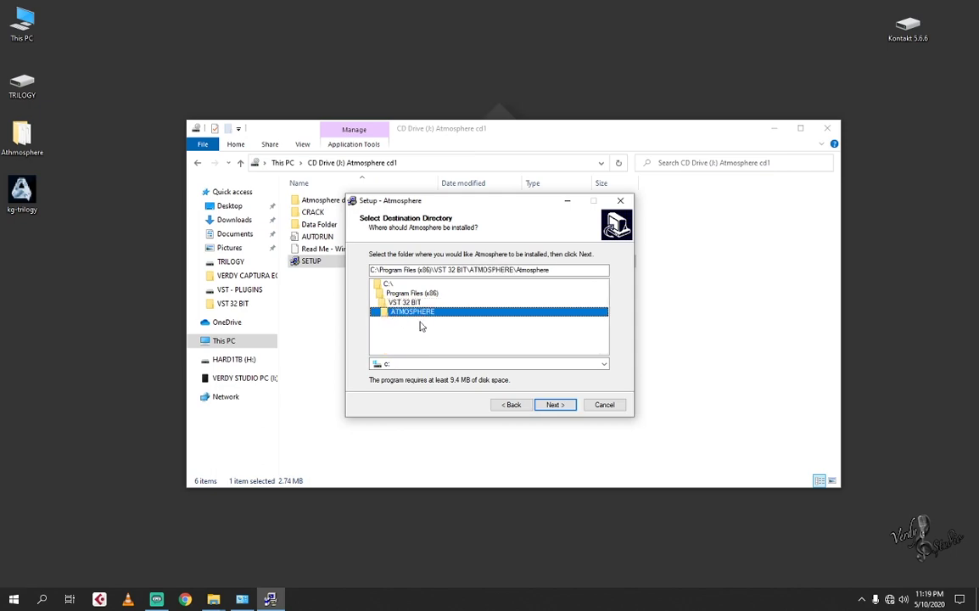
{"action": "left_click", "coordinate": [553, 404]}
{"action": "left_click", "coordinate": [553, 404]}
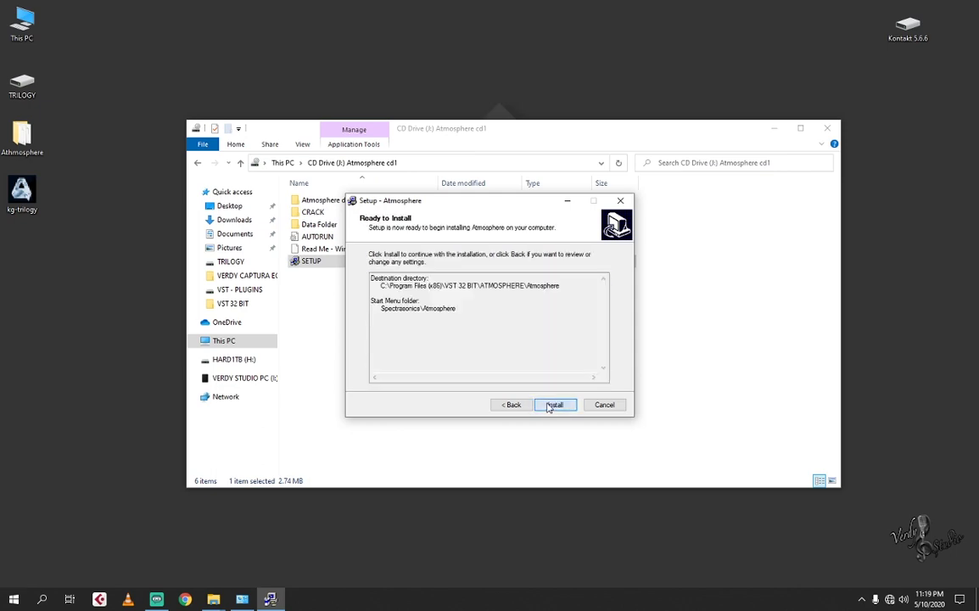
{"action": "left_click", "coordinate": [553, 404]}
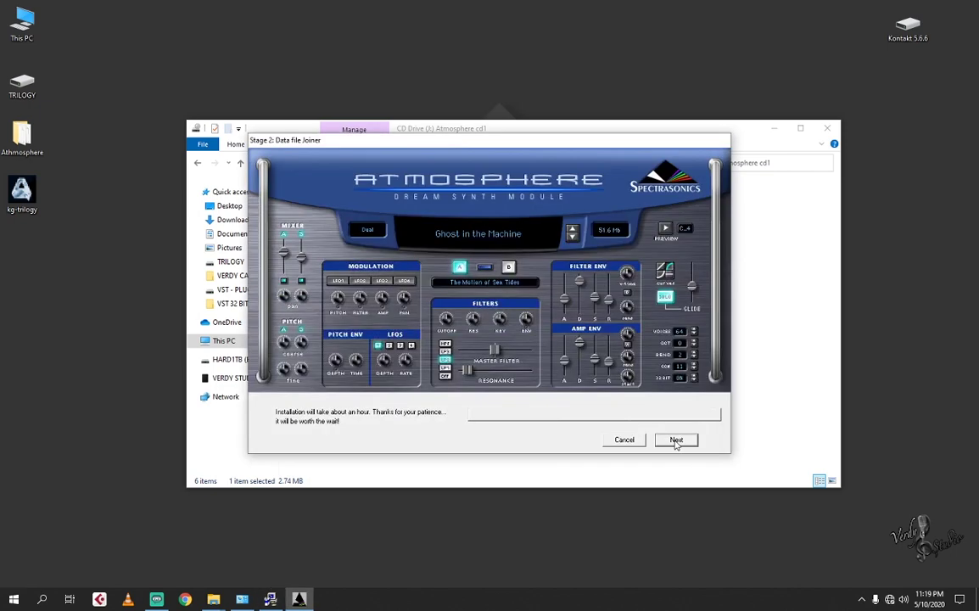
Step: Choose the ATMOSPHERE folder in Program Files (x86)\VST 32 BIT for the 3 gigabyte data file and start the data installation
{"action": "left_click", "coordinate": [676, 439]}
{"action": "double_click", "coordinate": [473, 337]}
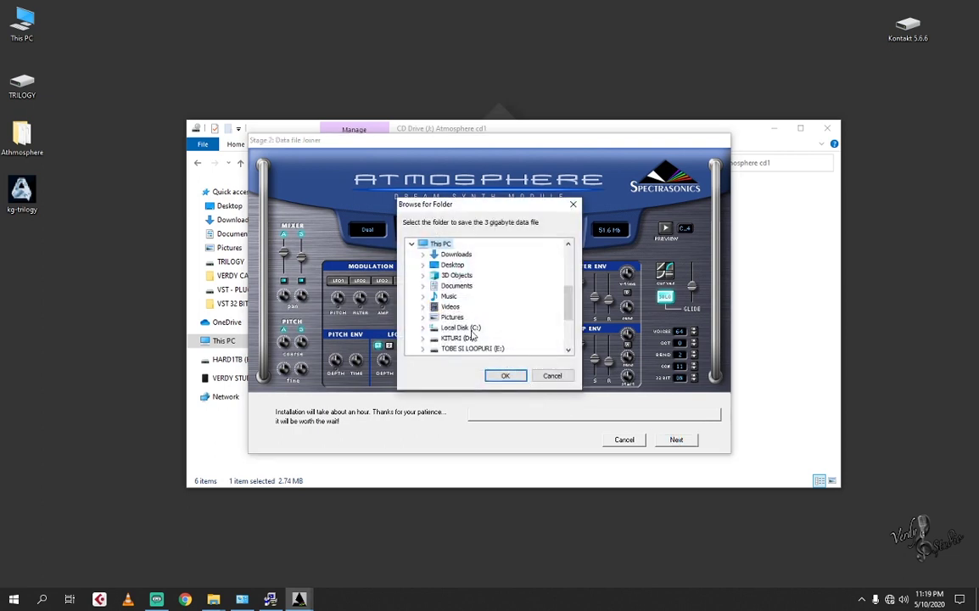
{"action": "double_click", "coordinate": [480, 328]}
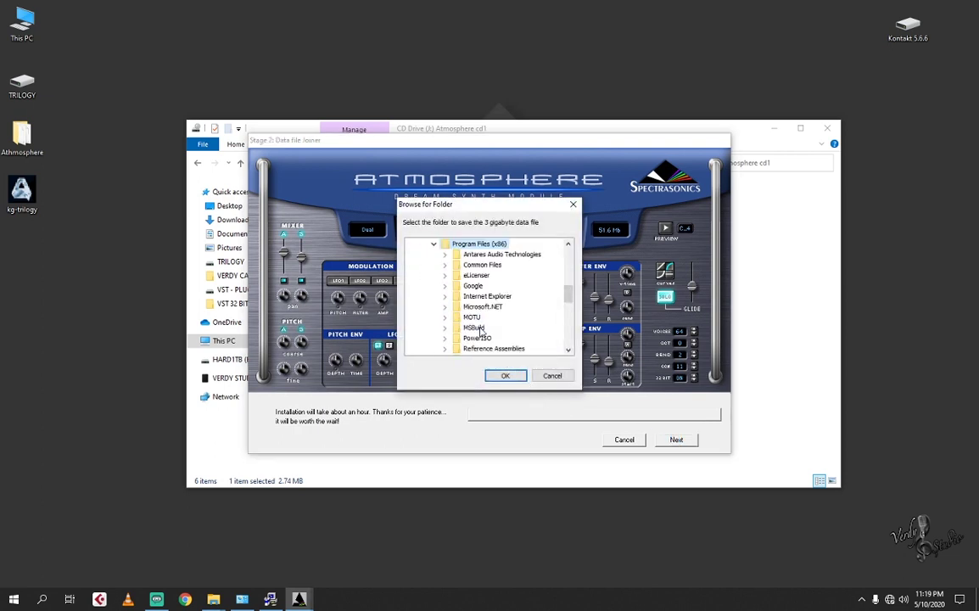
{"action": "scroll", "coordinate": [480, 330], "scroll_direction": "down", "scroll_amount": 2}
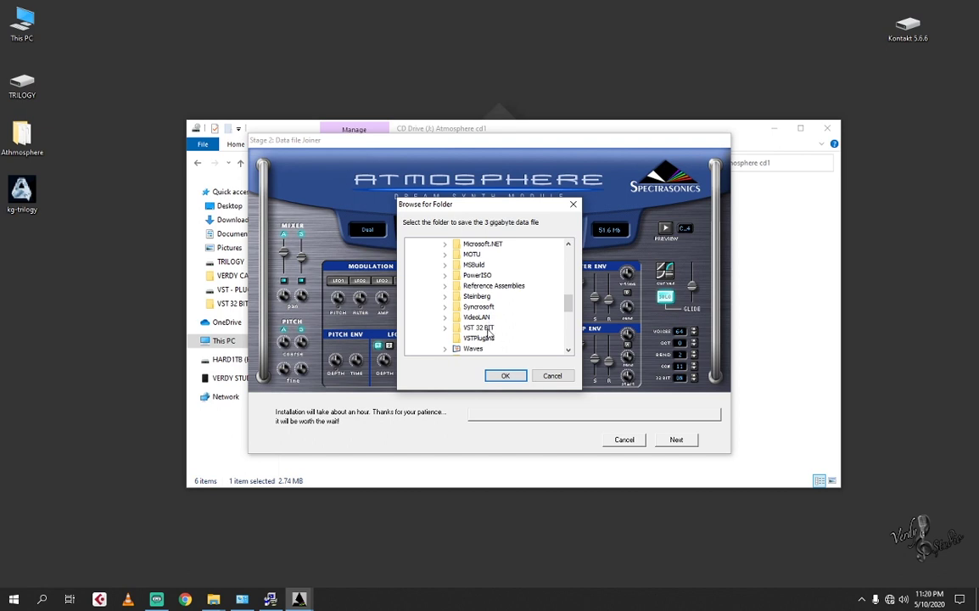
{"action": "double_click", "coordinate": [485, 329]}
{"action": "double_click", "coordinate": [498, 288]}
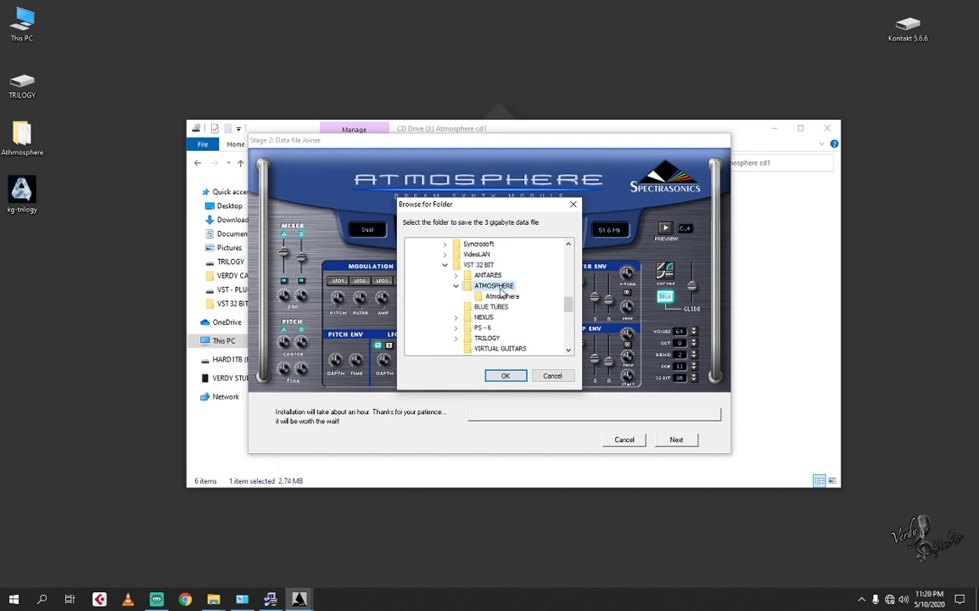
{"action": "left_click", "coordinate": [504, 376]}
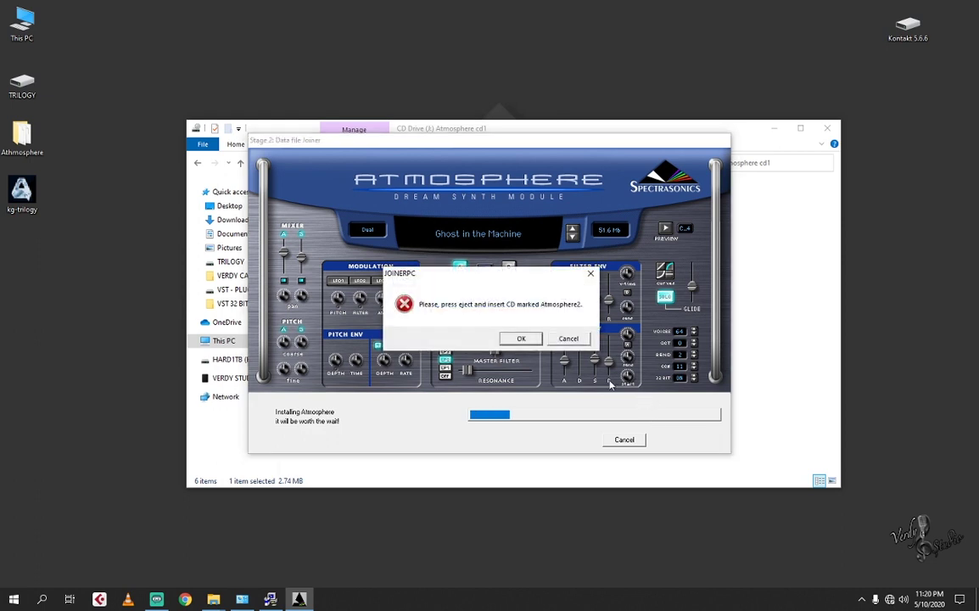
Step: Mount Atmosphere_2.nrg to drive J: with PowerISO and continue the Atmosphere installation
{"action": "left_click", "coordinate": [861, 599]}
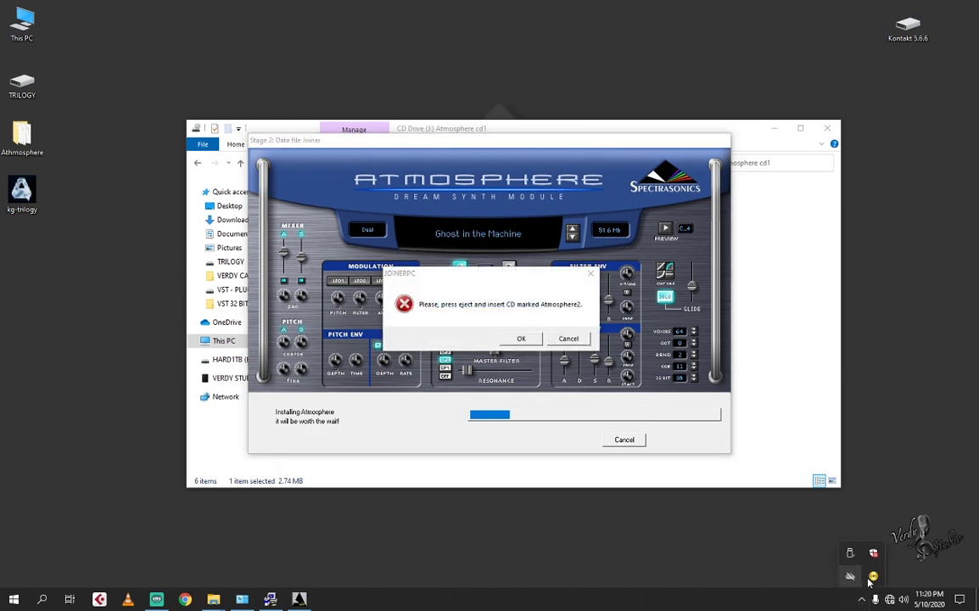
{"action": "right_click", "coordinate": [873, 577]}
{"action": "left_click", "coordinate": [818, 466]}
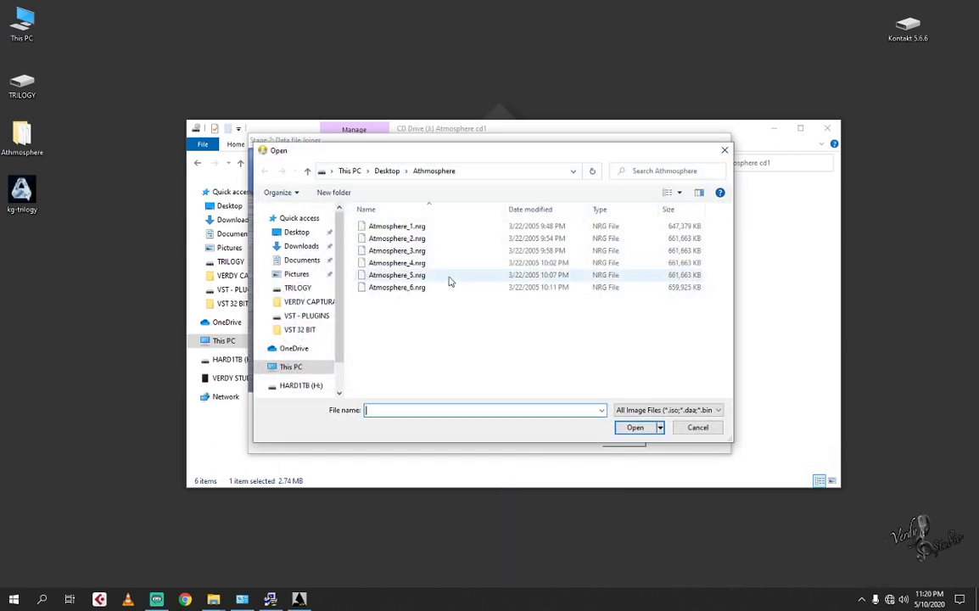
{"action": "left_click", "coordinate": [397, 239]}
{"action": "left_click", "coordinate": [634, 429]}
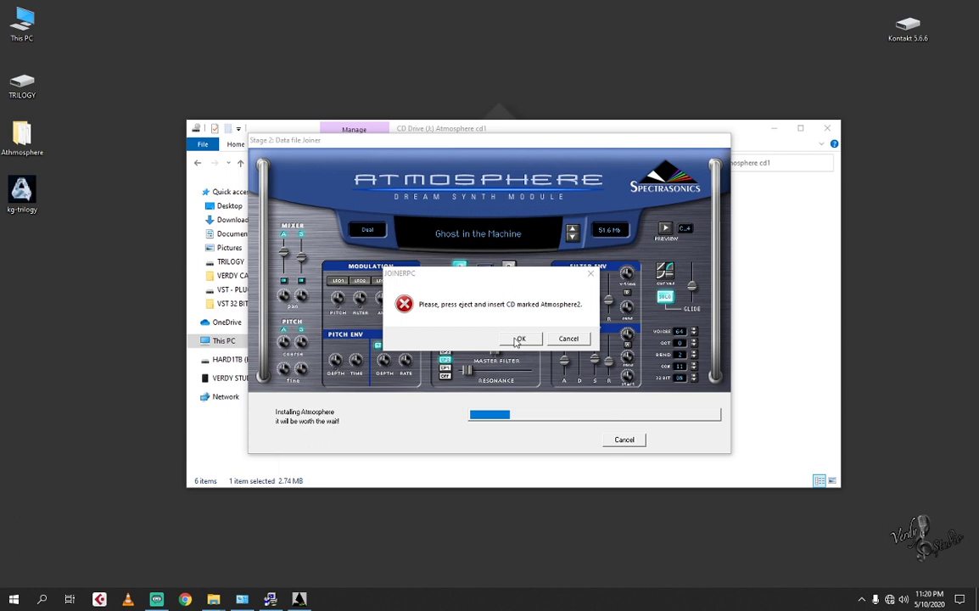
{"action": "left_click", "coordinate": [519, 339]}
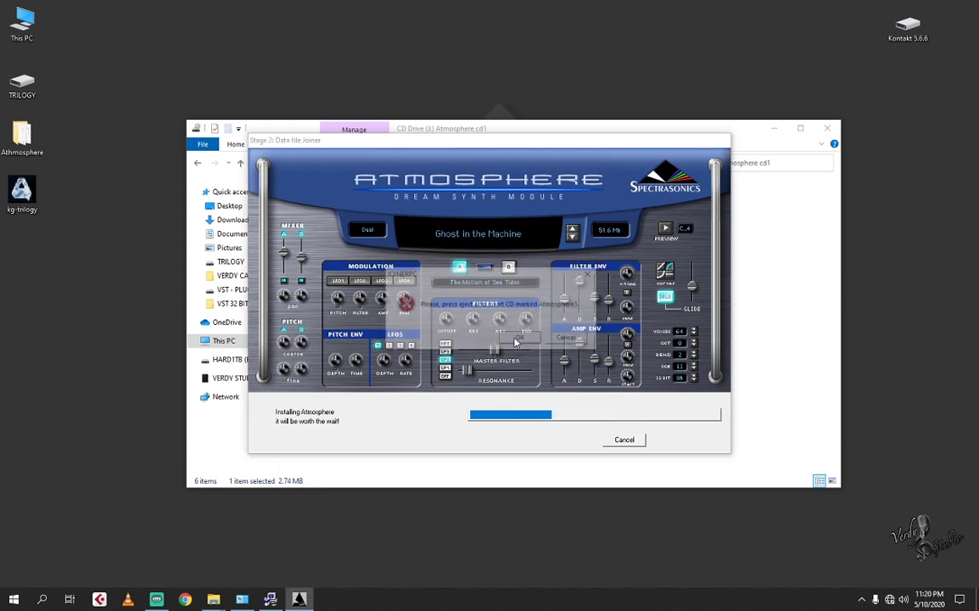
Step: Mount Atmosphere_3.nrg to drive J: and continue the Atmosphere installation
{"action": "left_click", "coordinate": [861, 599]}
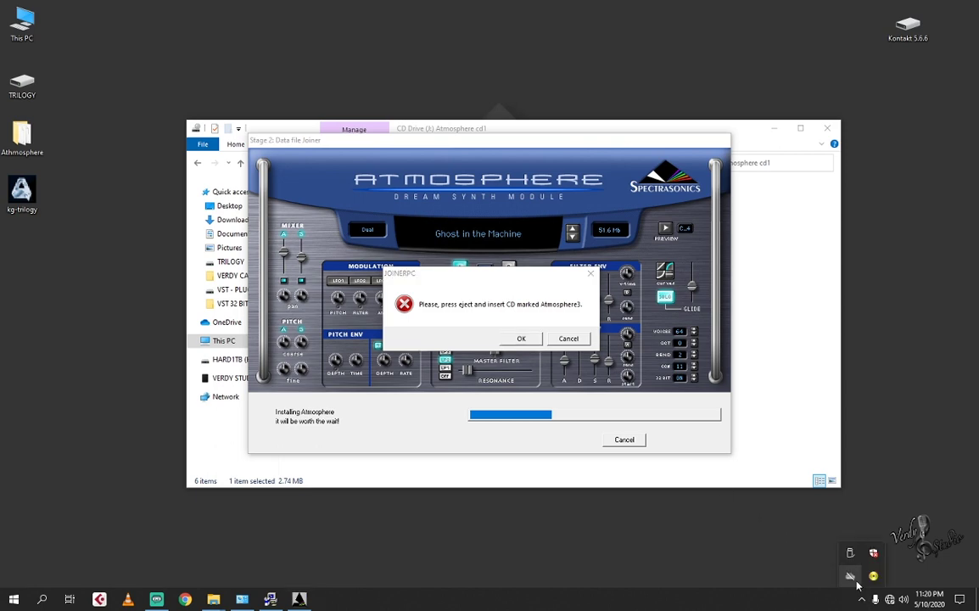
{"action": "right_click", "coordinate": [873, 553]}
{"action": "left_click", "coordinate": [767, 459]}
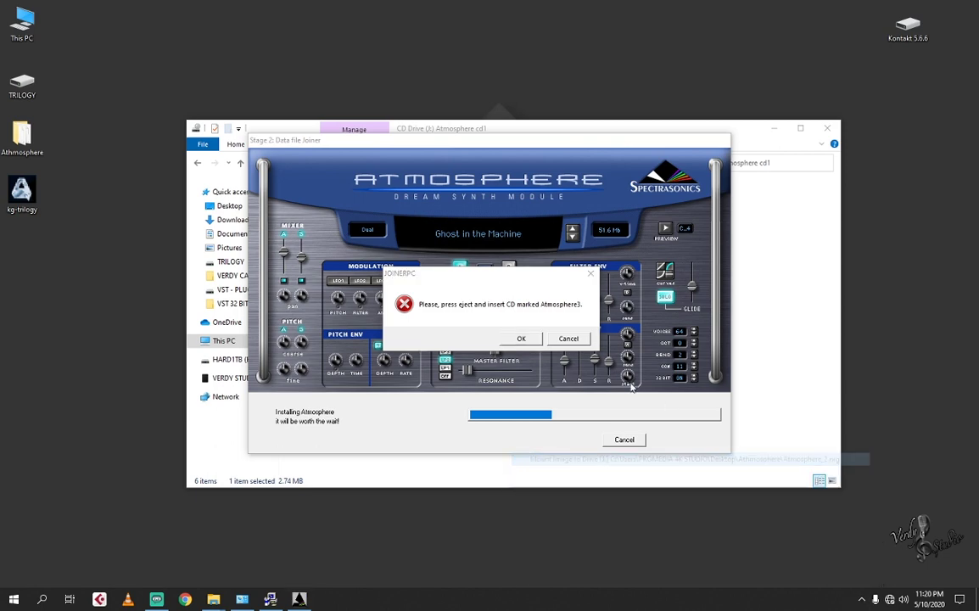
{"action": "left_click", "coordinate": [397, 250]}
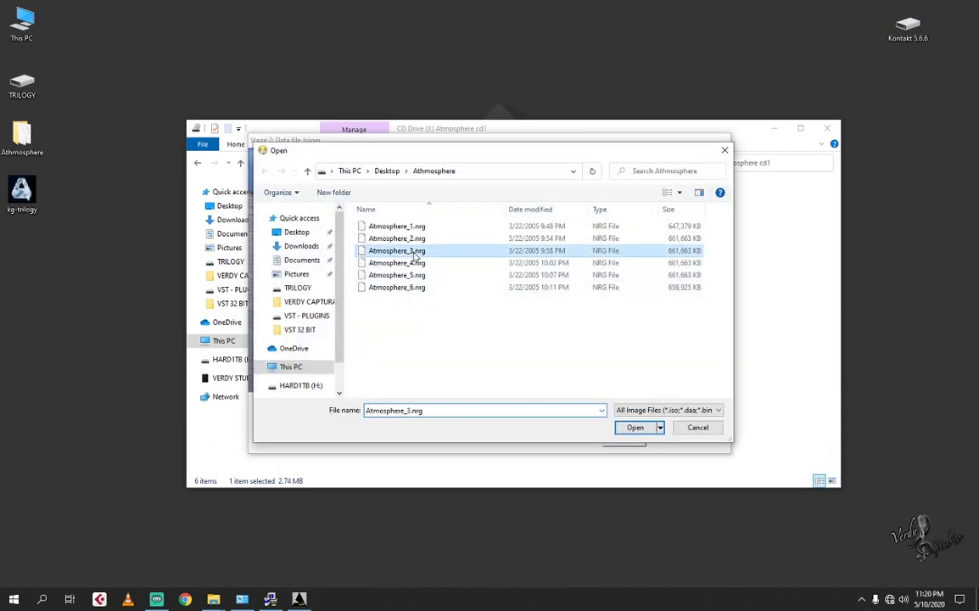
{"action": "left_click", "coordinate": [635, 426]}
{"action": "left_click", "coordinate": [523, 338]}
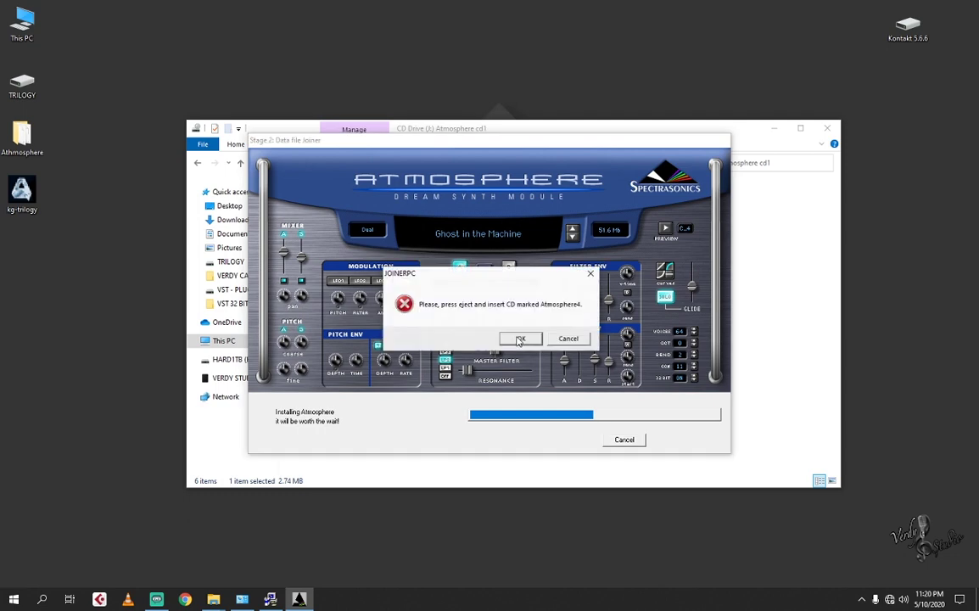
Step: Mount Atmosphere_4.nrg to drive J: and continue the Atmosphere installation
{"action": "left_click", "coordinate": [860, 597]}
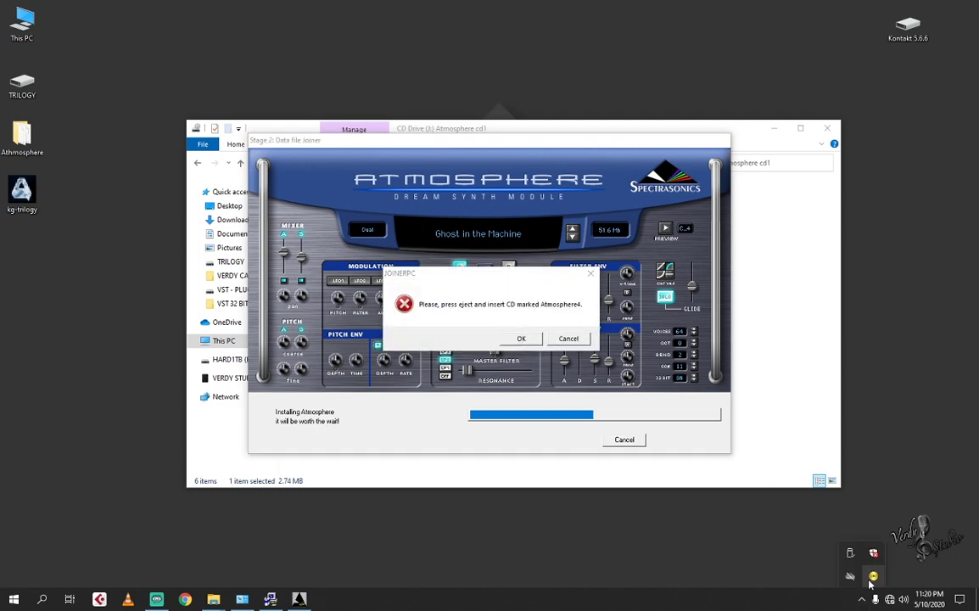
{"action": "right_click", "coordinate": [873, 575]}
{"action": "left_click", "coordinate": [800, 465]}
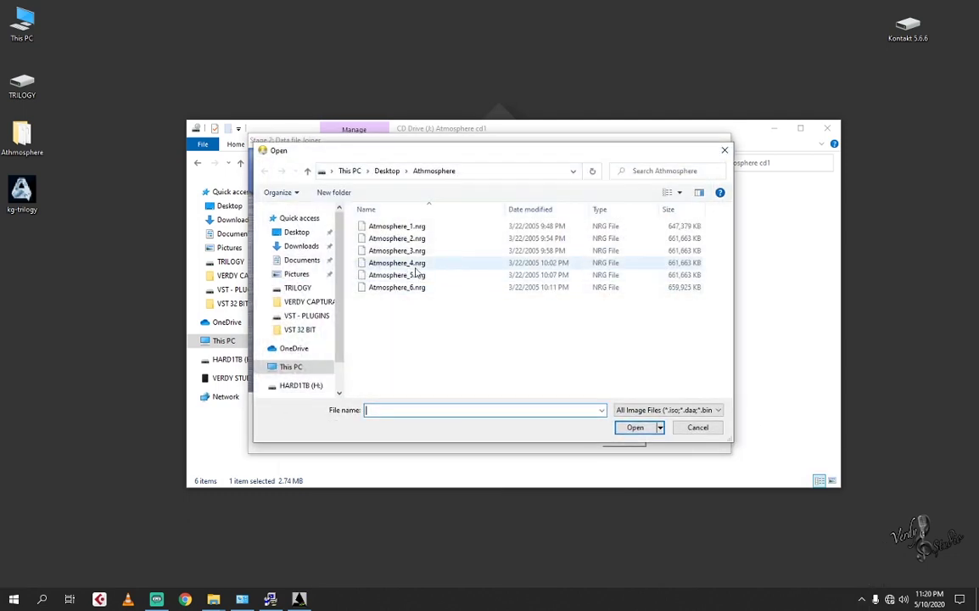
{"action": "left_click", "coordinate": [395, 263]}
{"action": "left_click", "coordinate": [649, 428]}
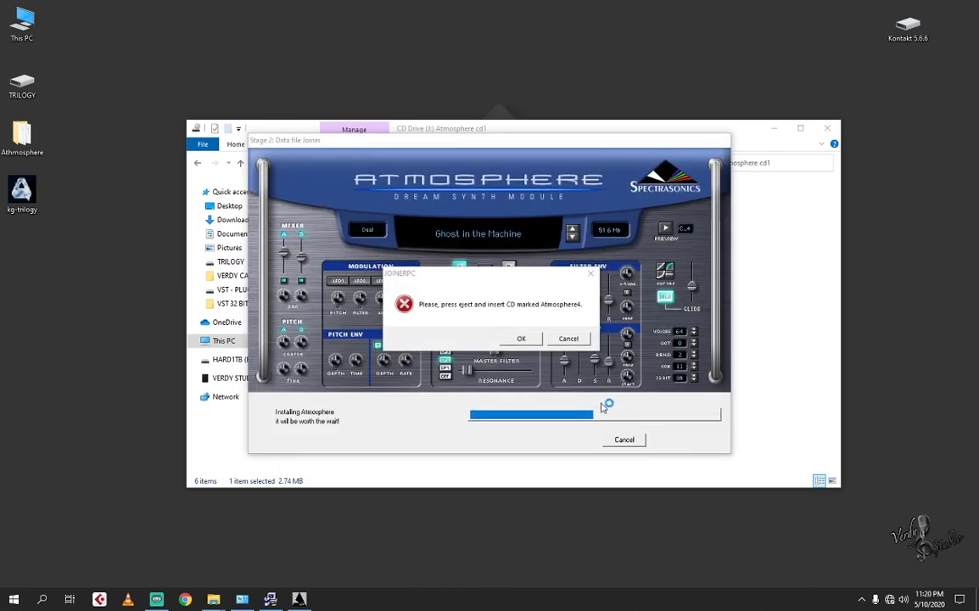
{"action": "left_click", "coordinate": [514, 342]}
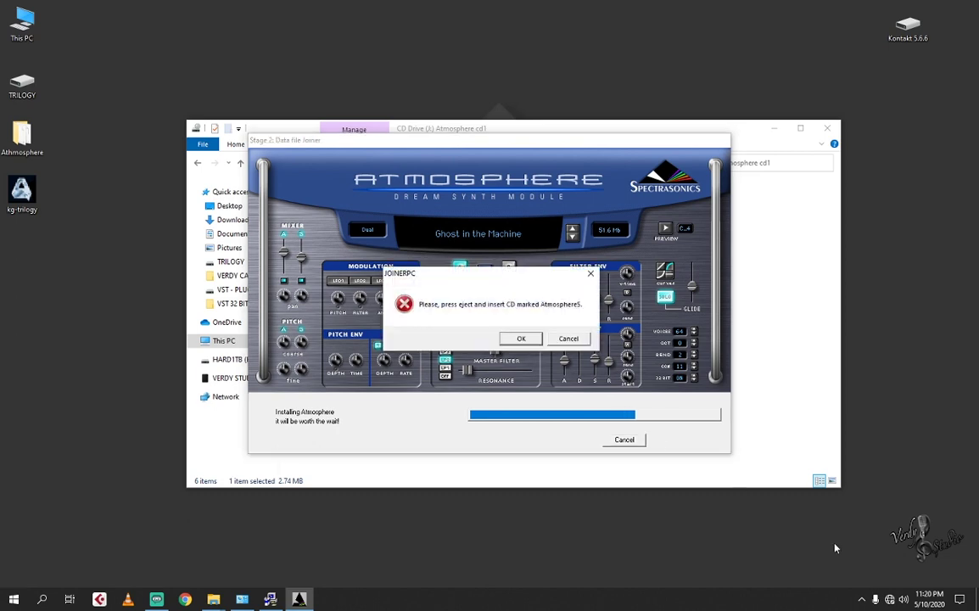
Step: Mount Atmosphere_5.nrg to drive J: and continue the Atmosphere installation
{"action": "left_click", "coordinate": [862, 597]}
{"action": "right_click", "coordinate": [873, 576]}
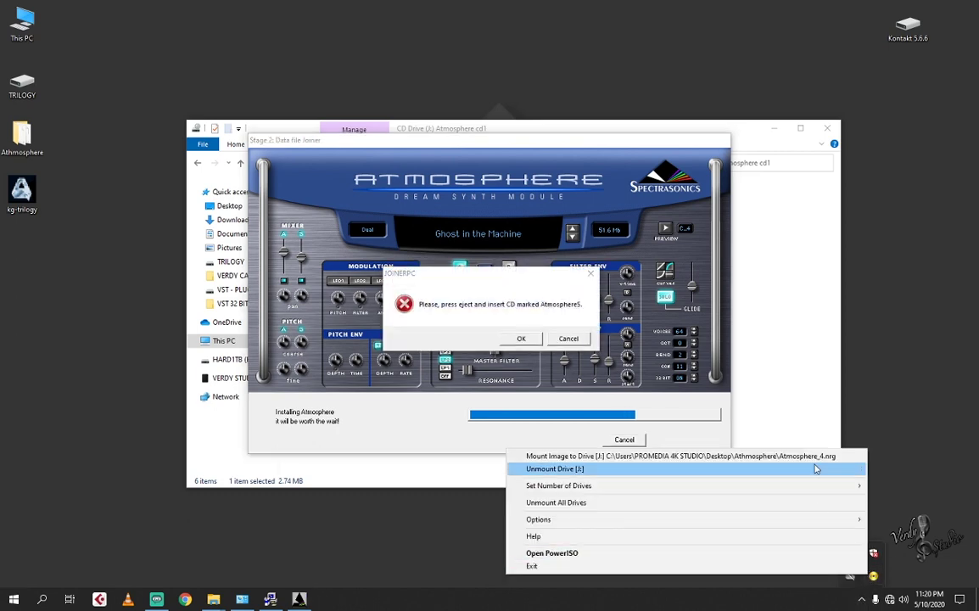
{"action": "left_click", "coordinate": [814, 454]}
{"action": "left_click", "coordinate": [407, 274]}
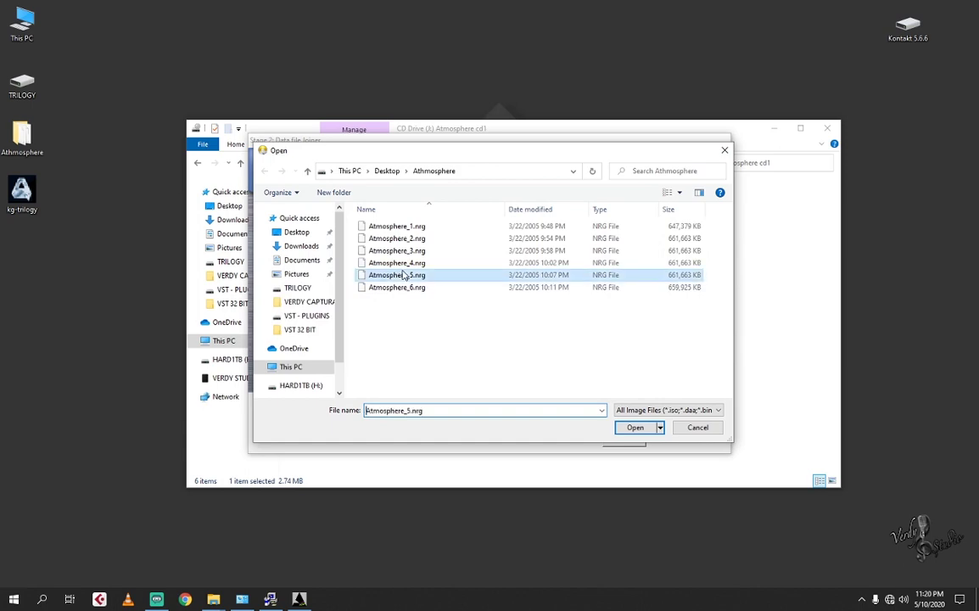
{"action": "left_click", "coordinate": [623, 429]}
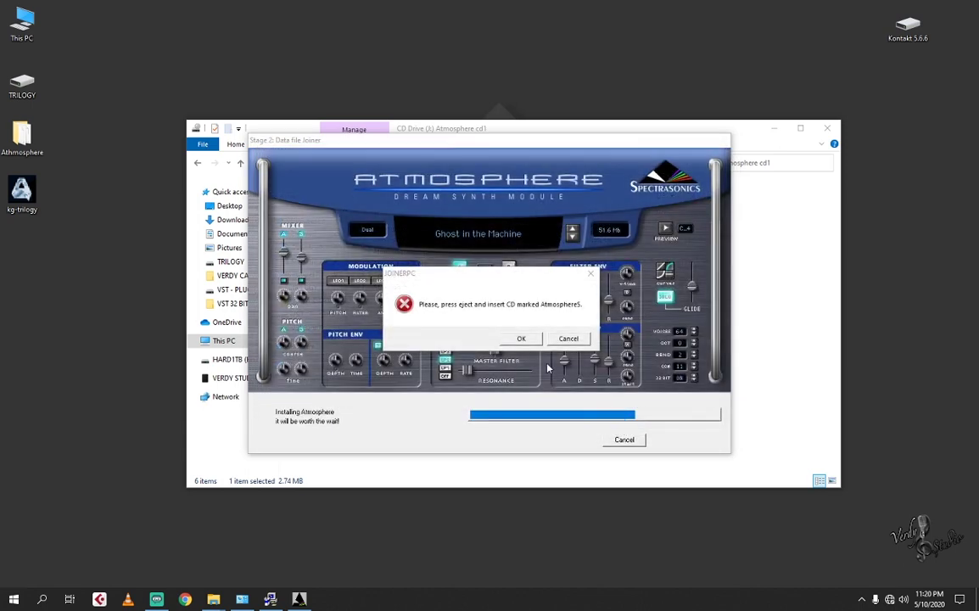
{"action": "left_click", "coordinate": [520, 339]}
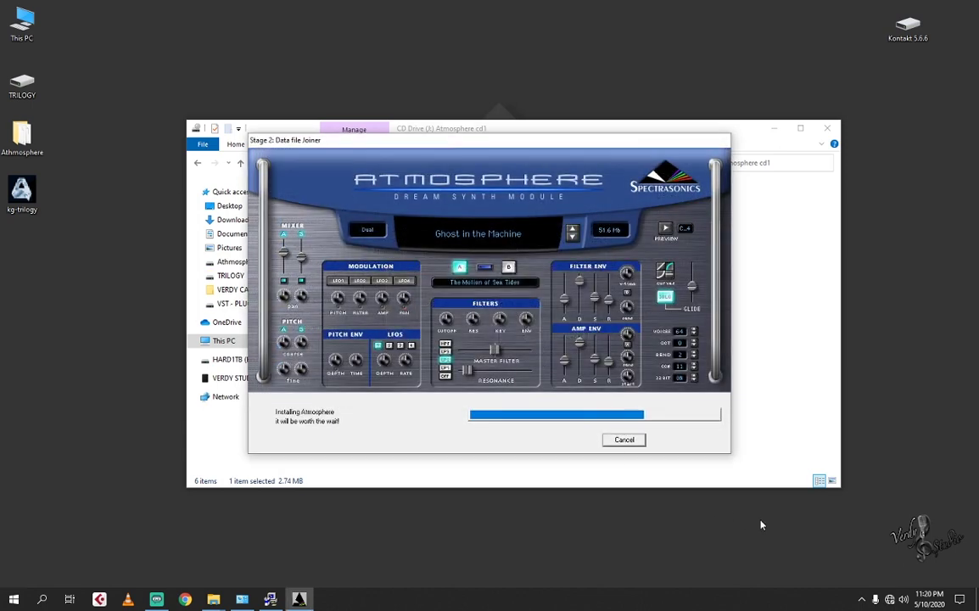
Step: Mount Atmosphere_6.nrg to drive J:, complete the Atmosphere installation and exit the setup
{"action": "right_click", "coordinate": [865, 600]}
{"action": "left_click", "coordinate": [865, 599]}
{"action": "right_click", "coordinate": [850, 576]}
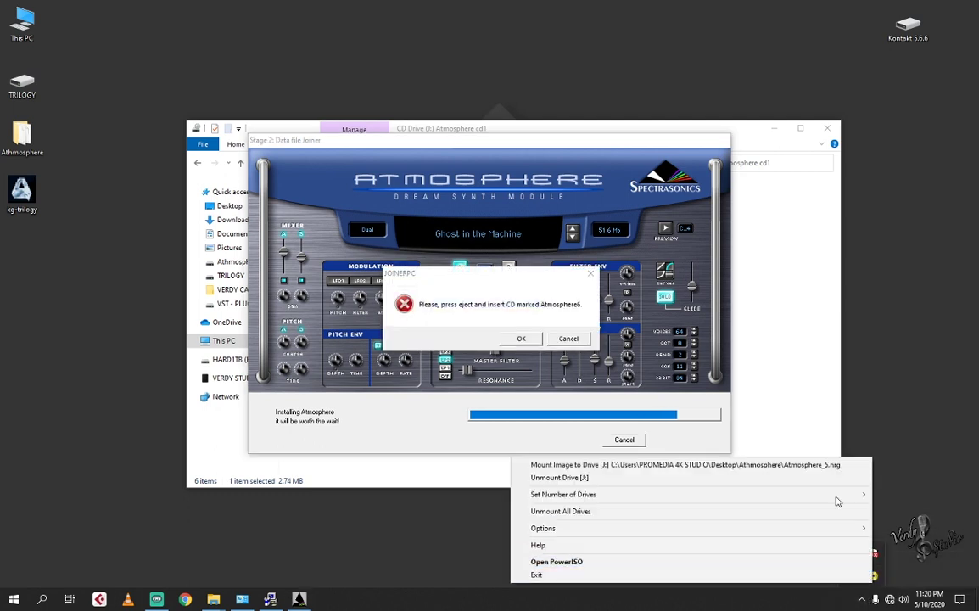
{"action": "left_click", "coordinate": [790, 464]}
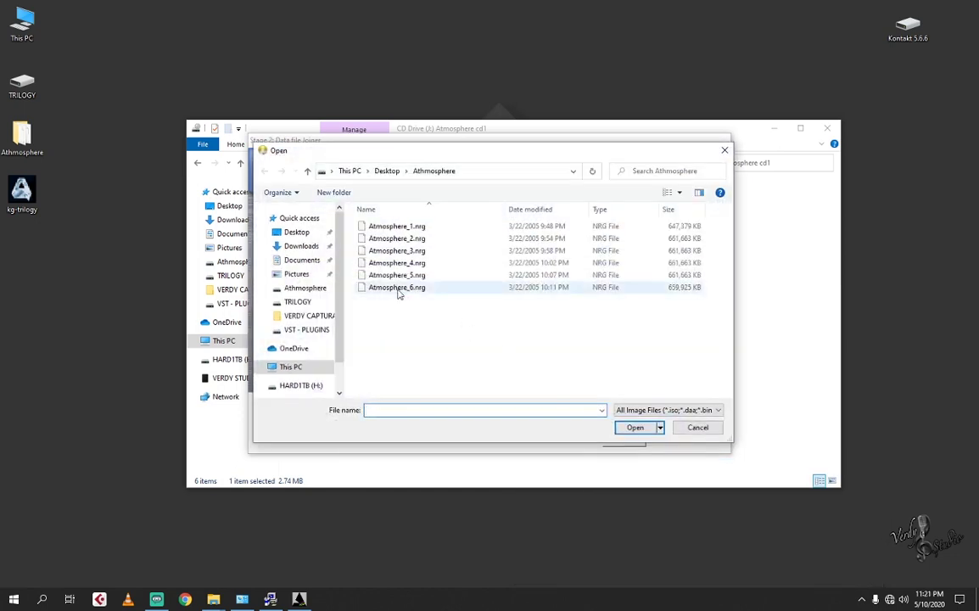
{"action": "left_click", "coordinate": [399, 288]}
{"action": "left_click", "coordinate": [634, 428]}
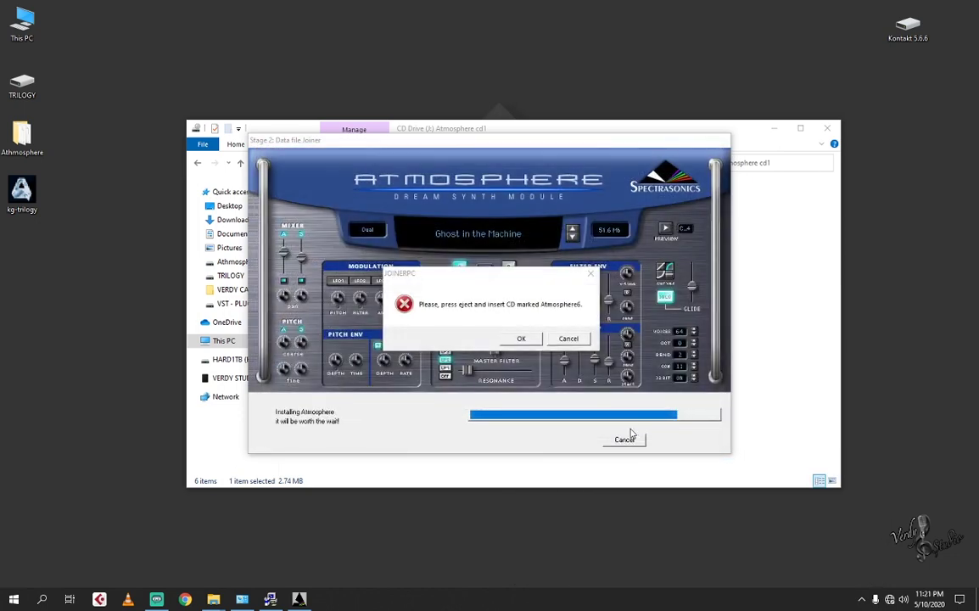
{"action": "left_click", "coordinate": [522, 339]}
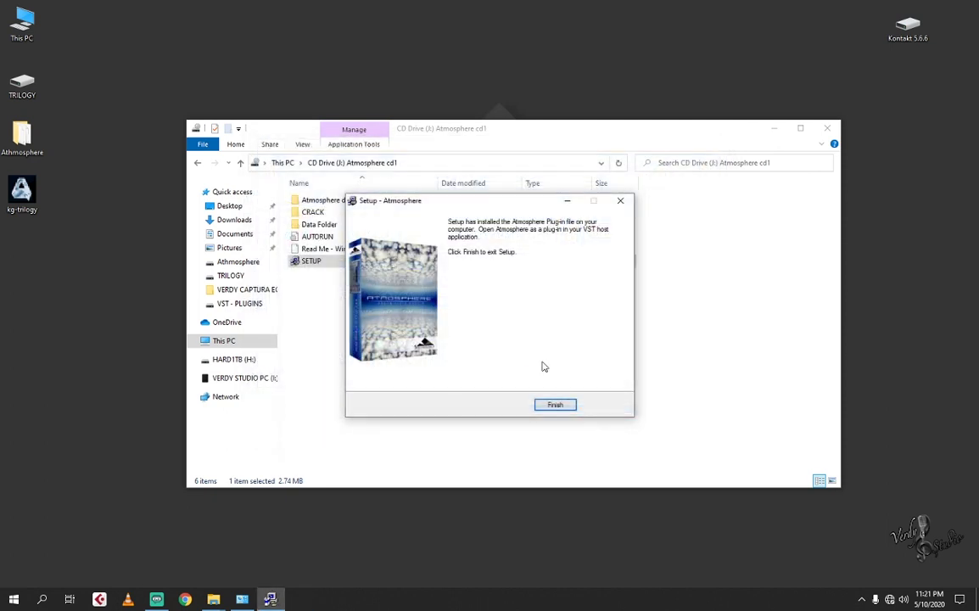
{"action": "left_click", "coordinate": [555, 406]}
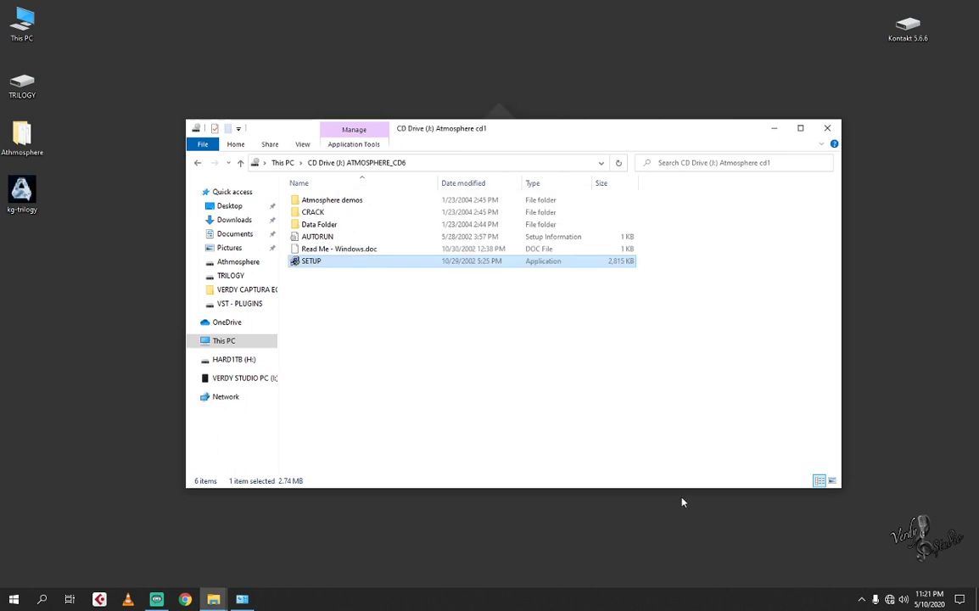
Step: Mount Atmosphere_1.nrg from the Athmosphere folder to drive J:
{"action": "left_click", "coordinate": [860, 600]}
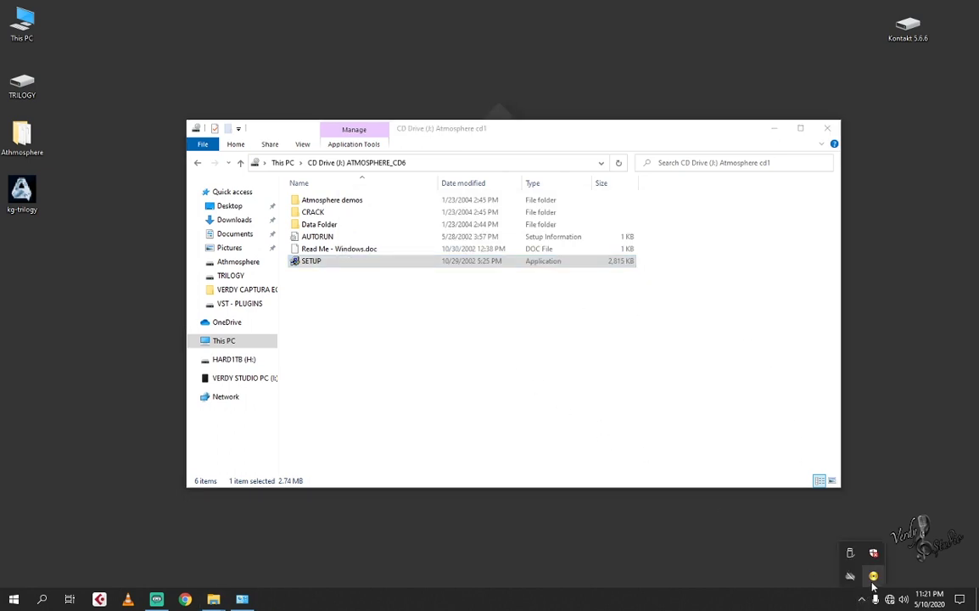
{"action": "right_click", "coordinate": [871, 565]}
{"action": "left_click", "coordinate": [709, 458]}
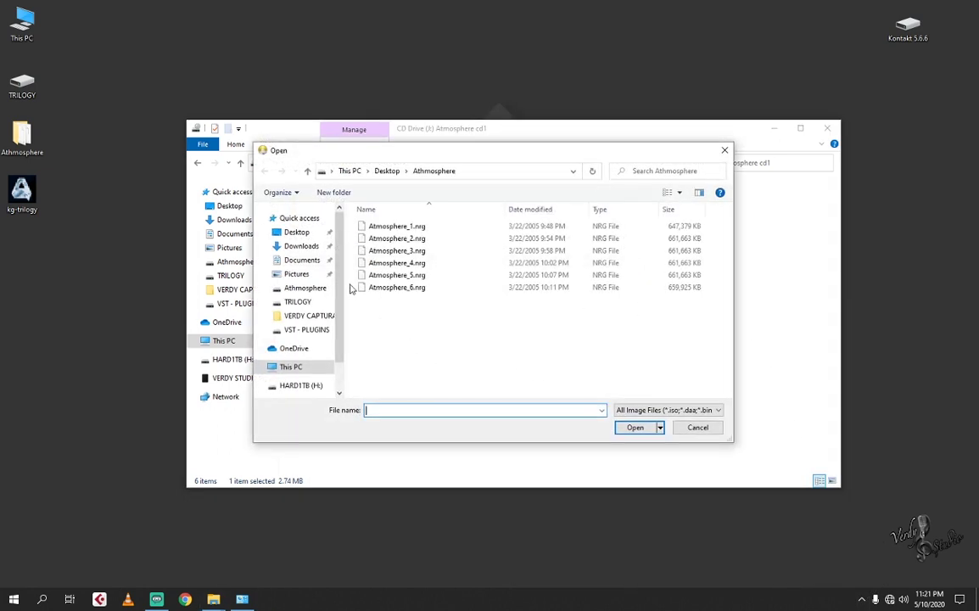
{"action": "left_click", "coordinate": [373, 226]}
{"action": "left_click", "coordinate": [635, 427]}
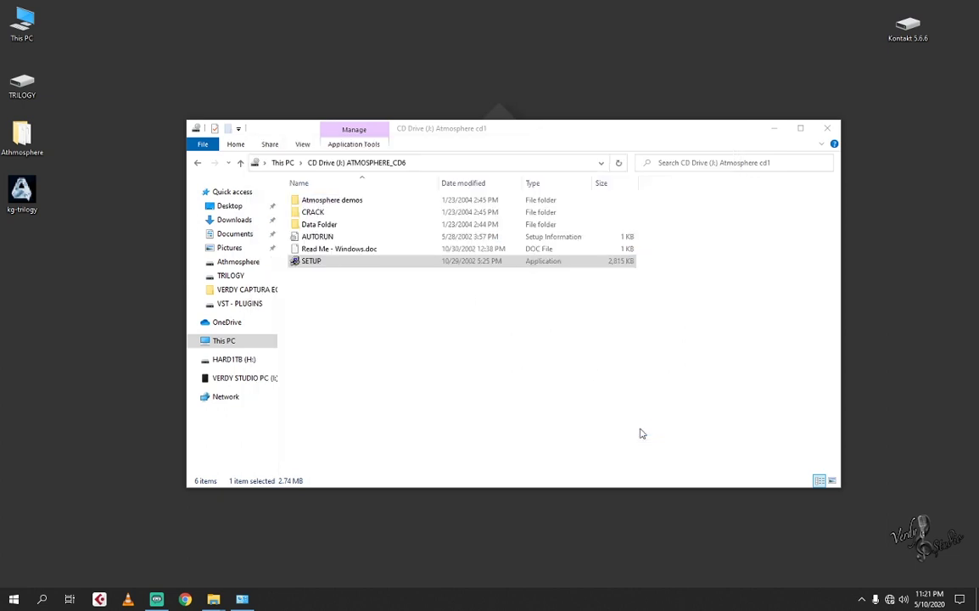
Step: Copy Atmosphere.dll from the CRACK folder on drive J: and close the file window
{"action": "double_click", "coordinate": [315, 213]}
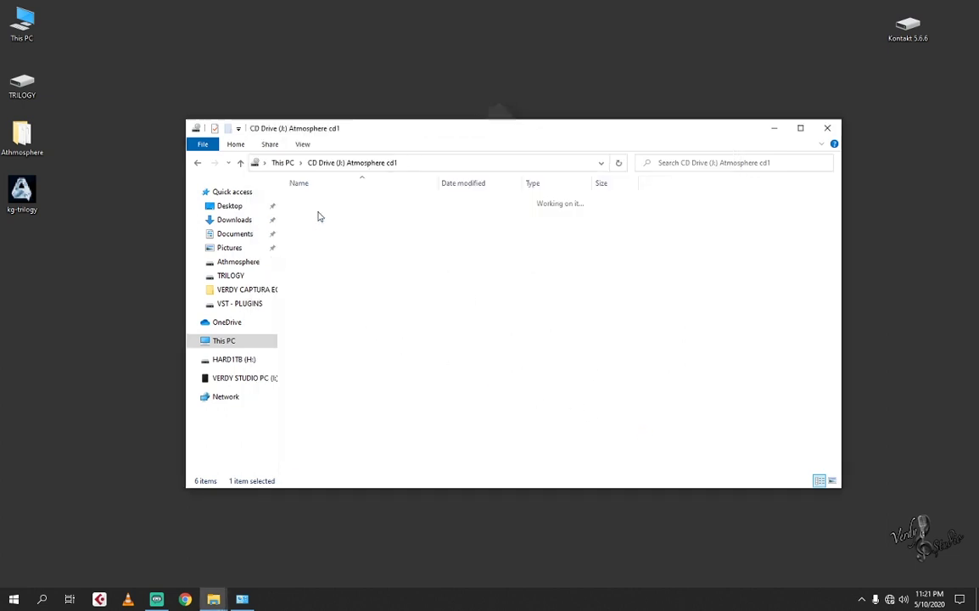
{"action": "left_click", "coordinate": [321, 204]}
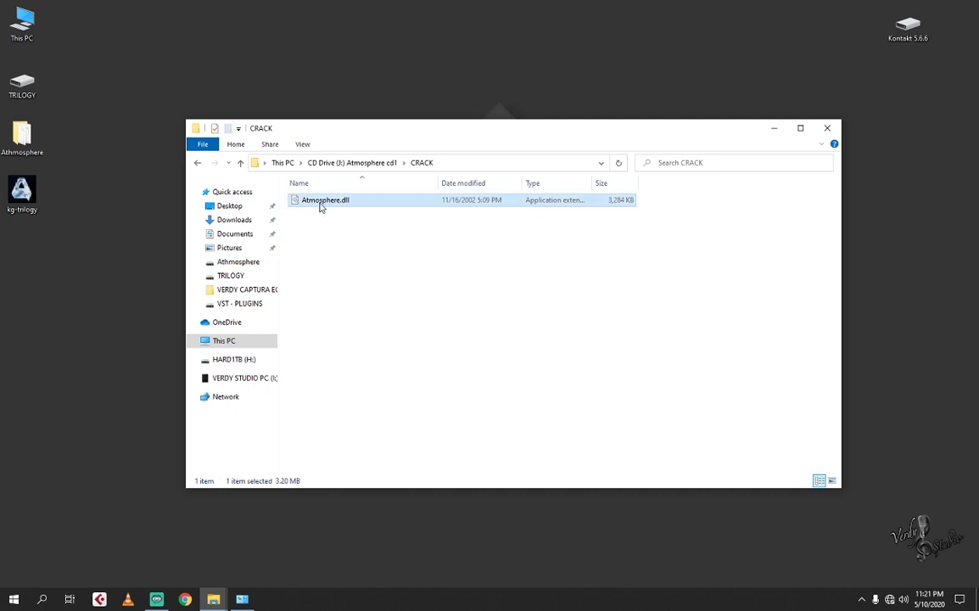
{"action": "right_click", "coordinate": [320, 205]}
{"action": "left_click", "coordinate": [363, 348]}
{"action": "left_click", "coordinate": [826, 129]}
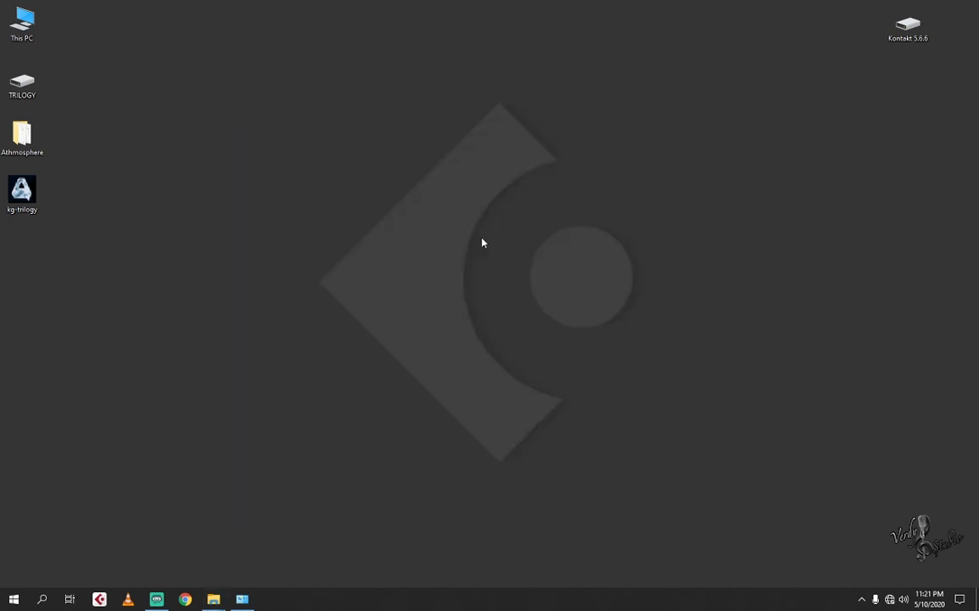
Step: Paste Atmosphere.dll into C:\Program Files (x86)\VST 32 BIT\ATMOSPHERE\Atmosphere, replacing the existing file
{"action": "double_click", "coordinate": [28, 21]}
{"action": "double_click", "coordinate": [360, 225]}
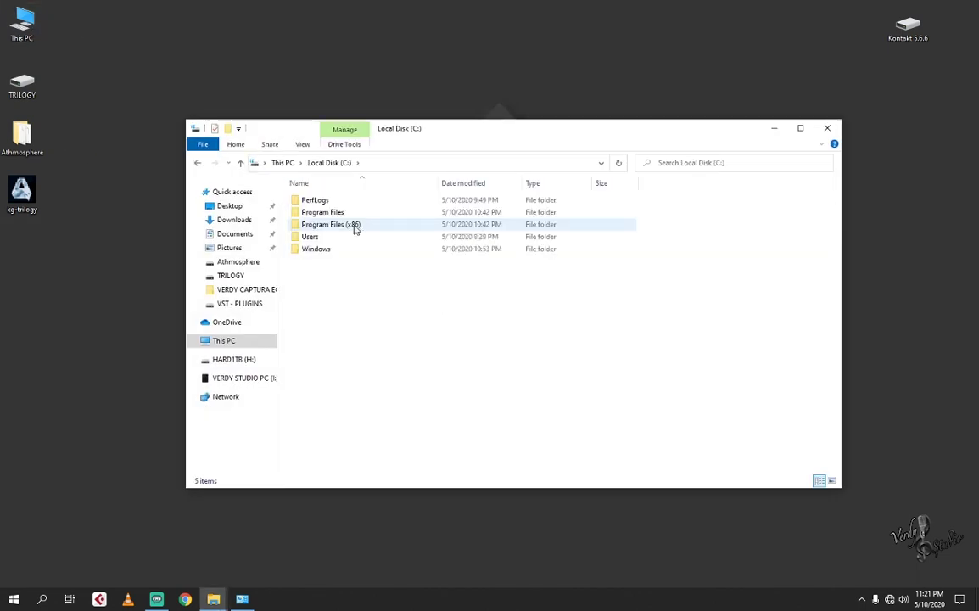
{"action": "double_click", "coordinate": [355, 226]}
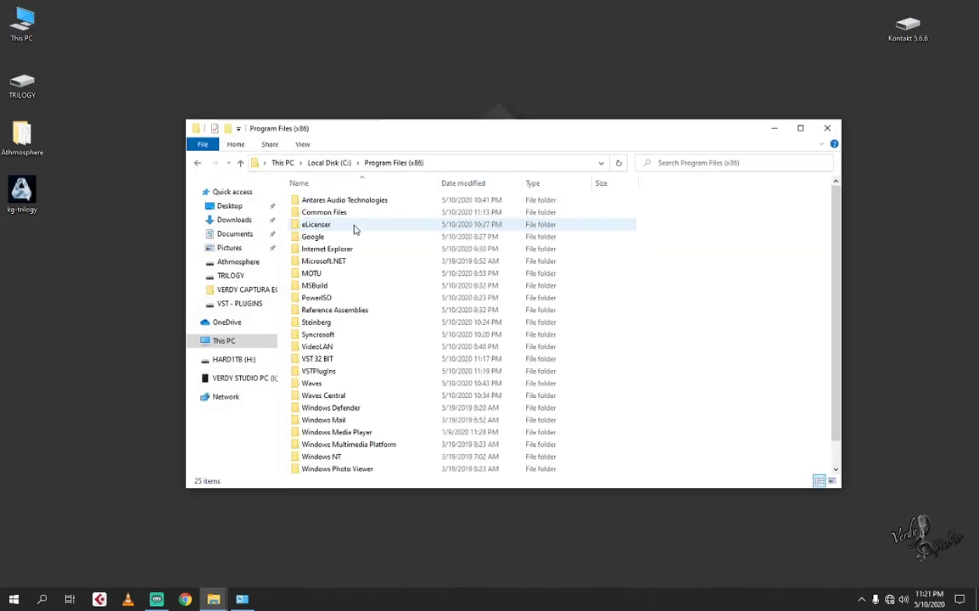
{"action": "double_click", "coordinate": [338, 361]}
{"action": "double_click", "coordinate": [331, 215]}
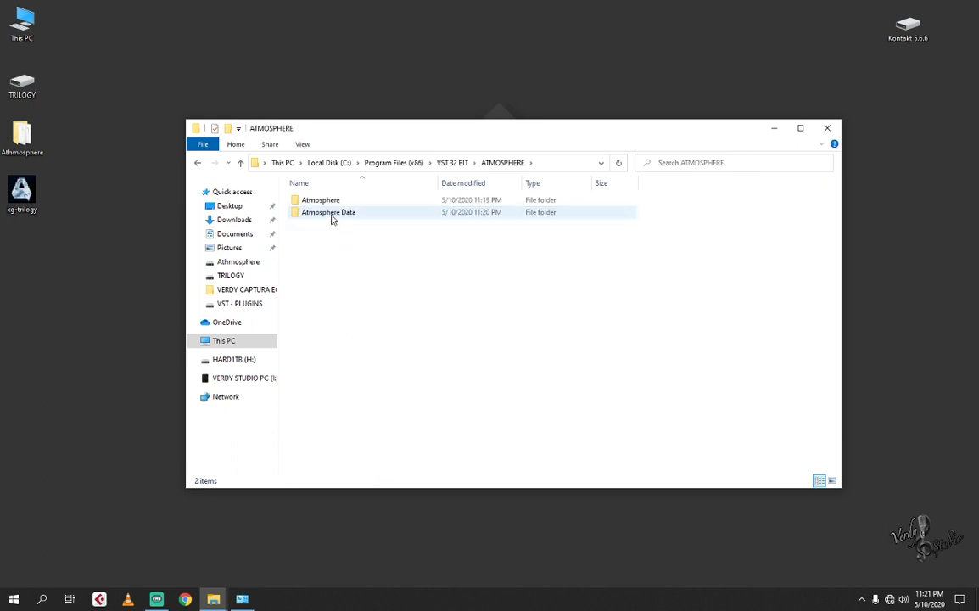
{"action": "double_click", "coordinate": [313, 201]}
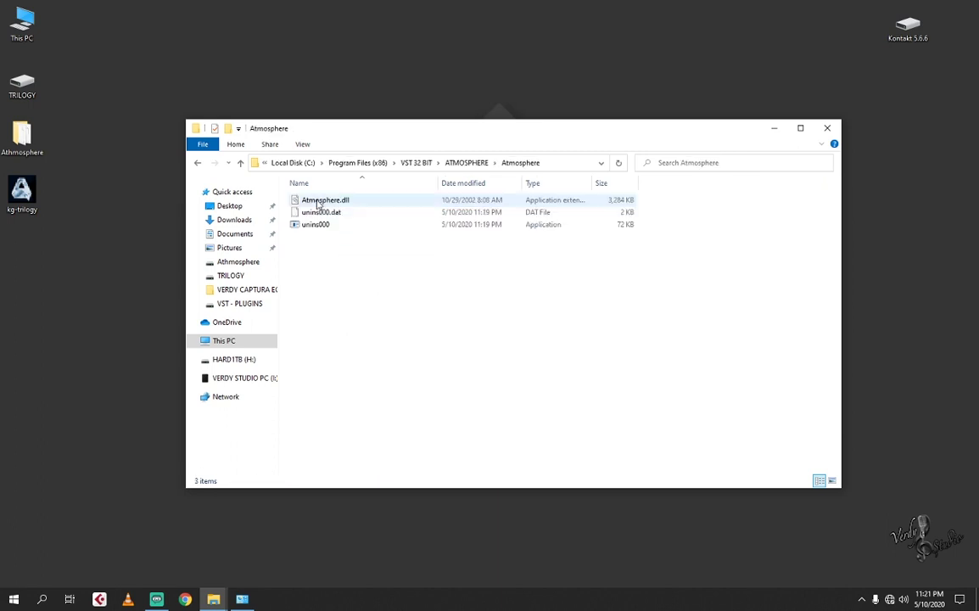
{"action": "right_click", "coordinate": [323, 252]}
{"action": "left_click", "coordinate": [374, 330]}
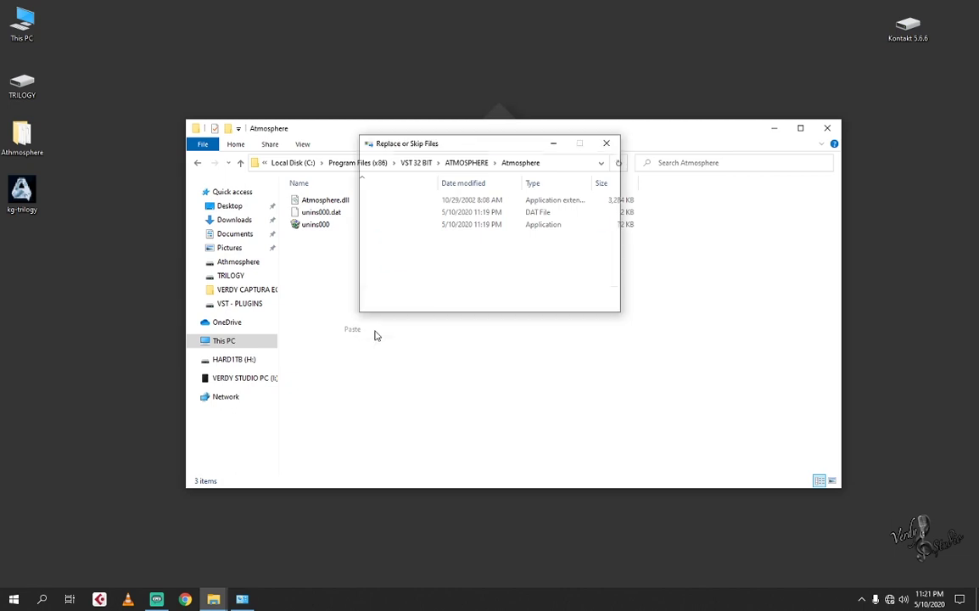
{"action": "left_click", "coordinate": [420, 222]}
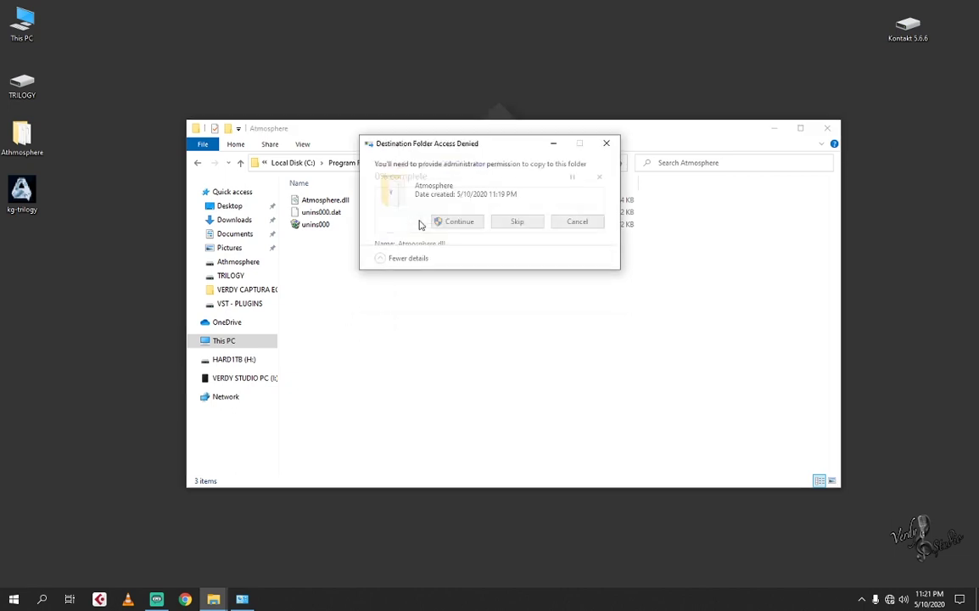
Step: Move Atmosphere.dll, unins000.dat and unins000 from the Atmosphere subfolder up into the parent ATMOSPHERE folder, granting administrator permission
{"action": "left_click", "coordinate": [452, 221]}
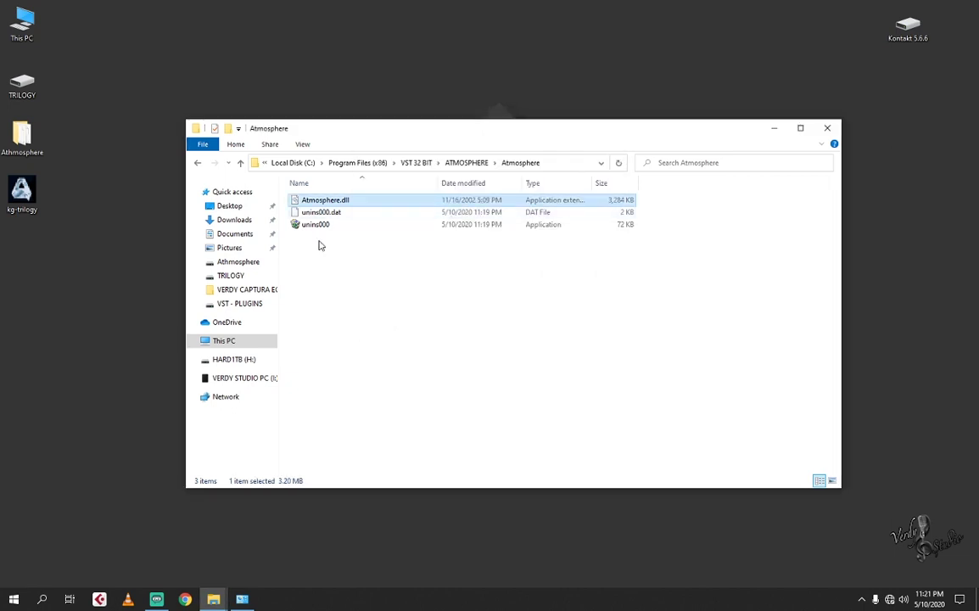
{"action": "left_click_drag", "start_coordinate": [309, 249], "coordinate": [342, 200]}
{"action": "right_click", "coordinate": [341, 200]}
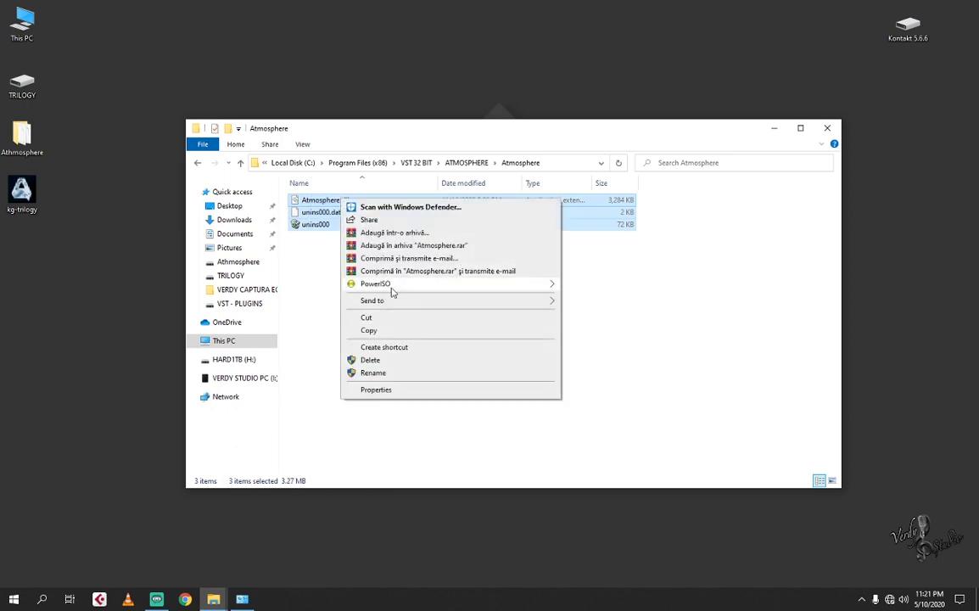
{"action": "key", "text": "Escape"}
{"action": "left_click", "coordinate": [240, 162]}
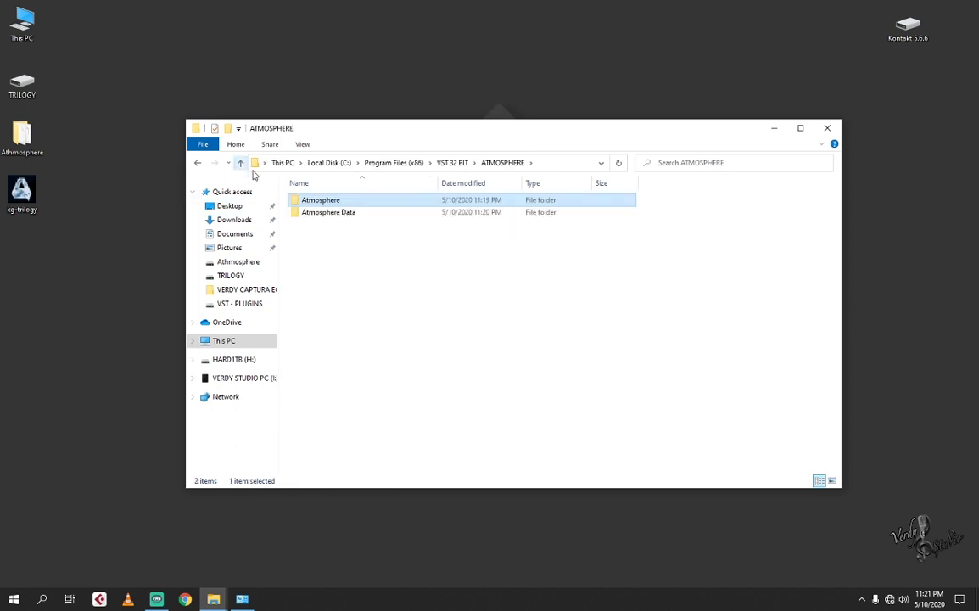
{"action": "right_click", "coordinate": [335, 257]}
{"action": "left_click", "coordinate": [352, 332]}
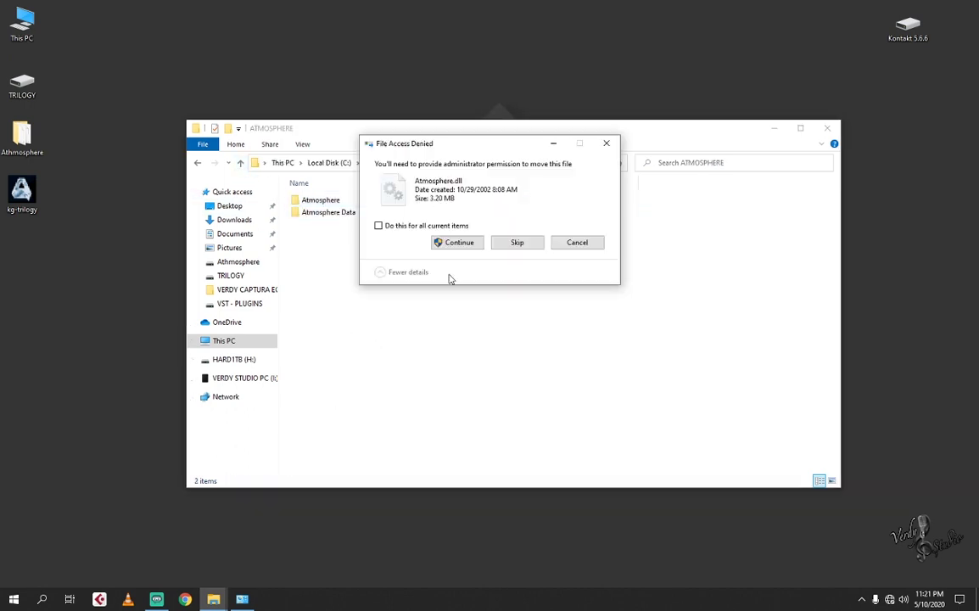
{"action": "left_click", "coordinate": [449, 243]}
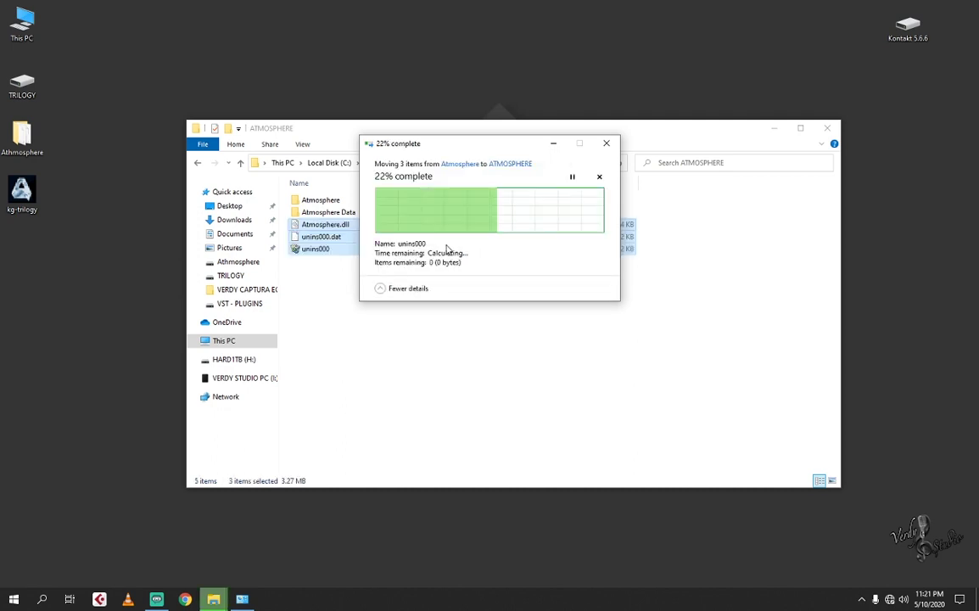
Step: Permanently delete the inner Atmosphere subfolder from the ATMOSPHERE folder, granting administrator permission
{"action": "left_click", "coordinate": [322, 202]}
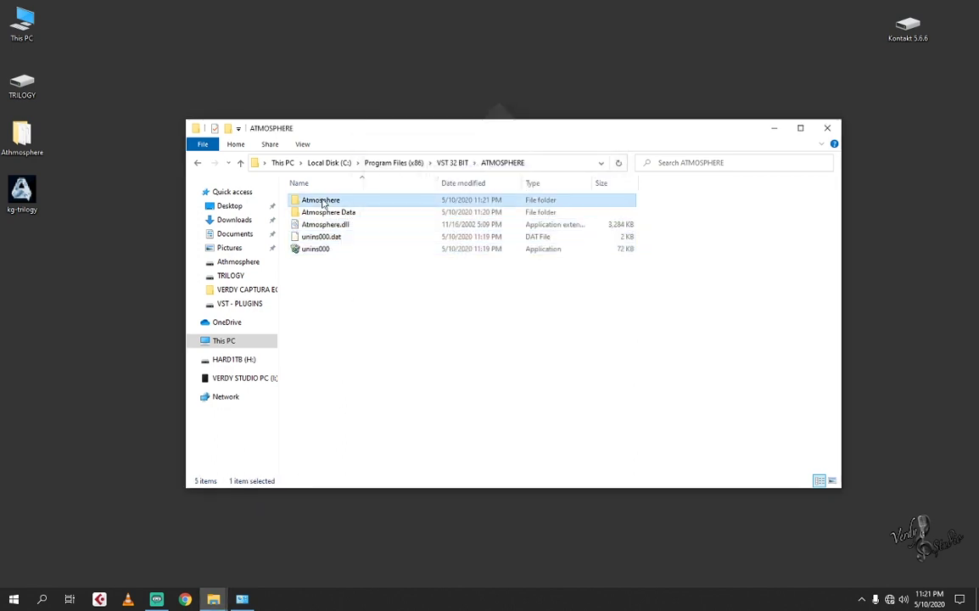
{"action": "key", "text": "shift+Delete"}
{"action": "key", "text": "Return"}
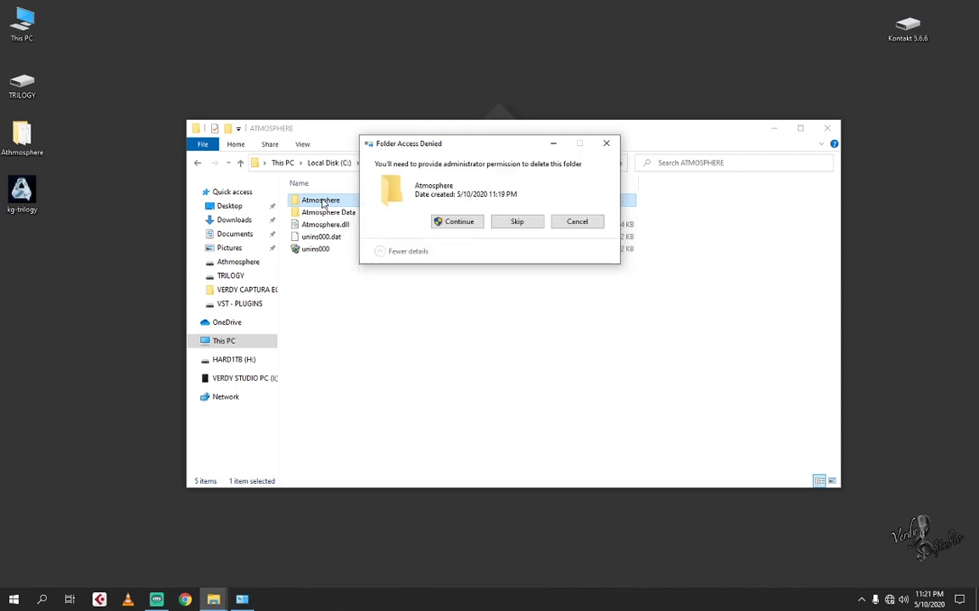
{"action": "left_click", "coordinate": [449, 225]}
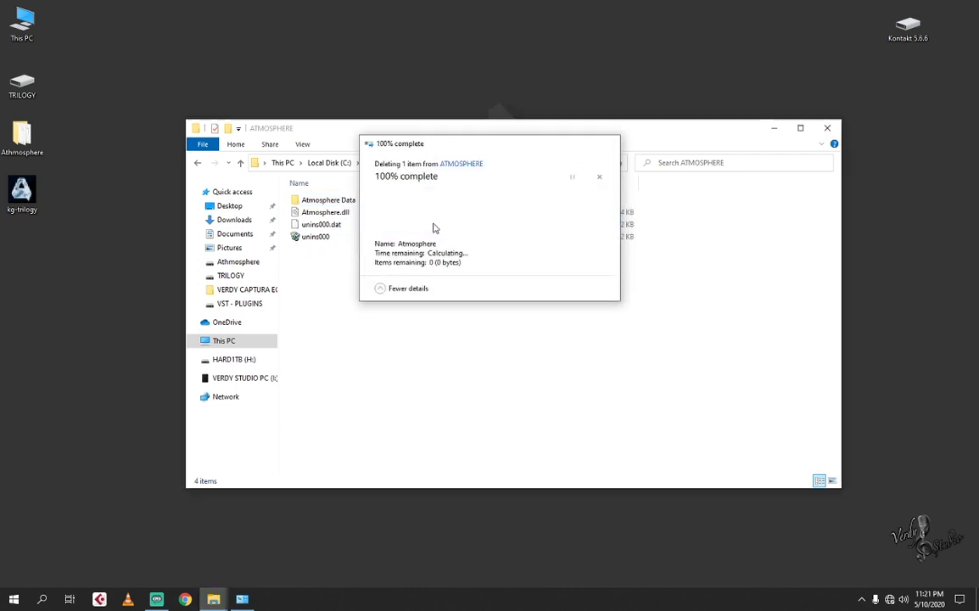
Step: Move Trilogy.dll, unins000.dat and unins000 from the Trilogy subfolder up into VST 32 BIT's TRILOGY folder, granting permission for all items
{"action": "left_click", "coordinate": [241, 164]}
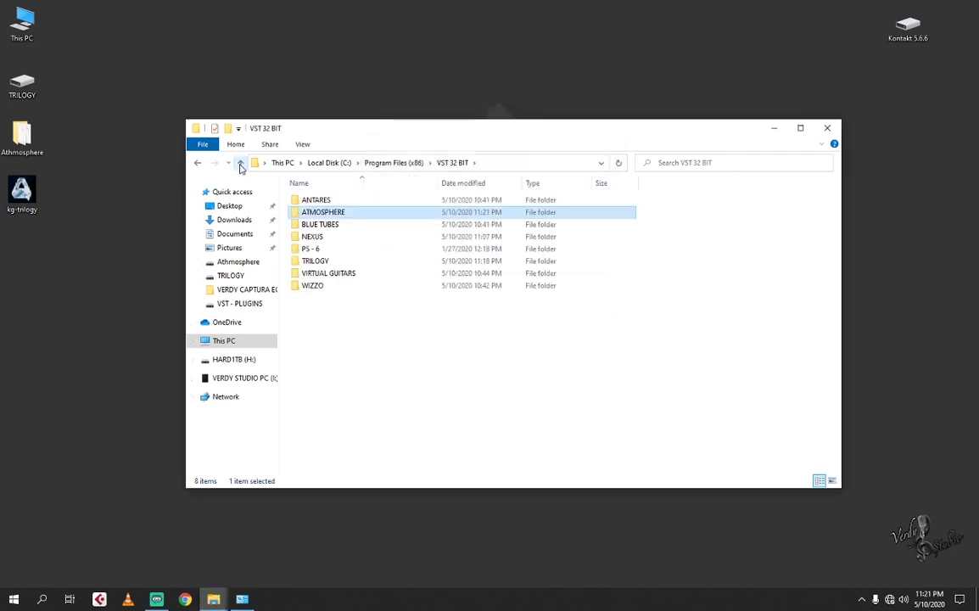
{"action": "double_click", "coordinate": [335, 264]}
{"action": "double_click", "coordinate": [321, 202]}
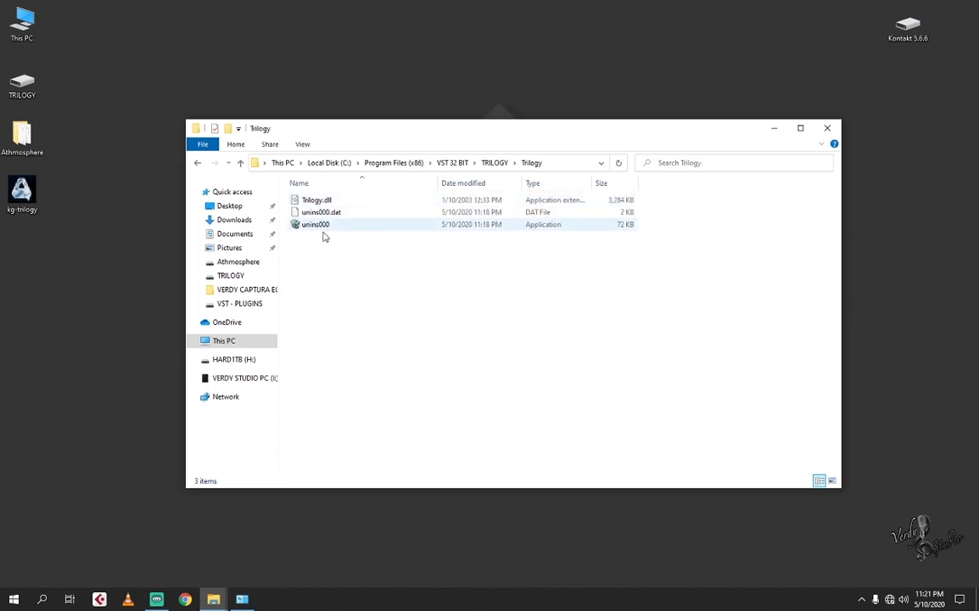
{"action": "left_click_drag", "start_coordinate": [306, 243], "coordinate": [345, 204]}
{"action": "right_click", "coordinate": [345, 204]}
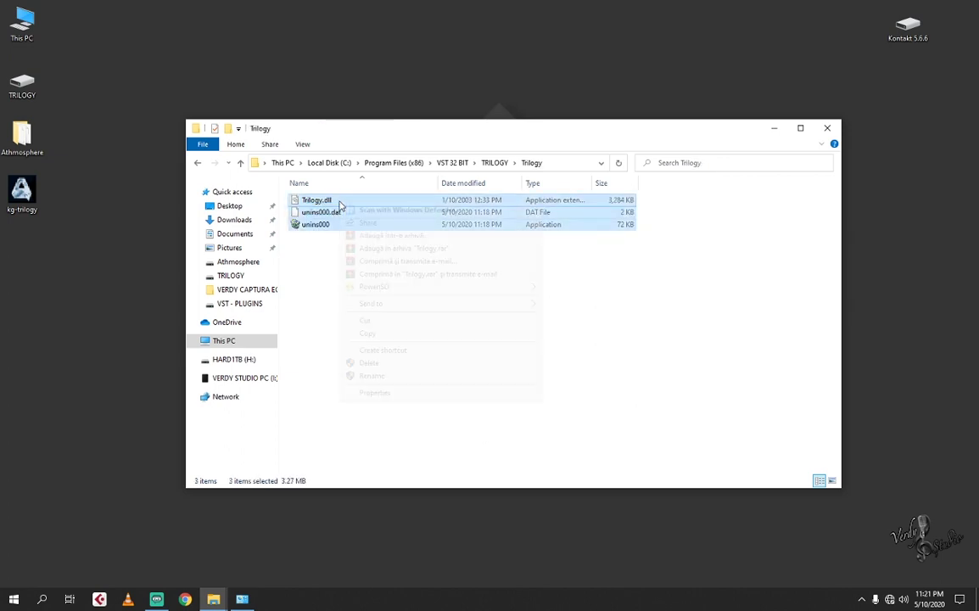
{"action": "left_click", "coordinate": [389, 320]}
{"action": "left_click", "coordinate": [241, 163]}
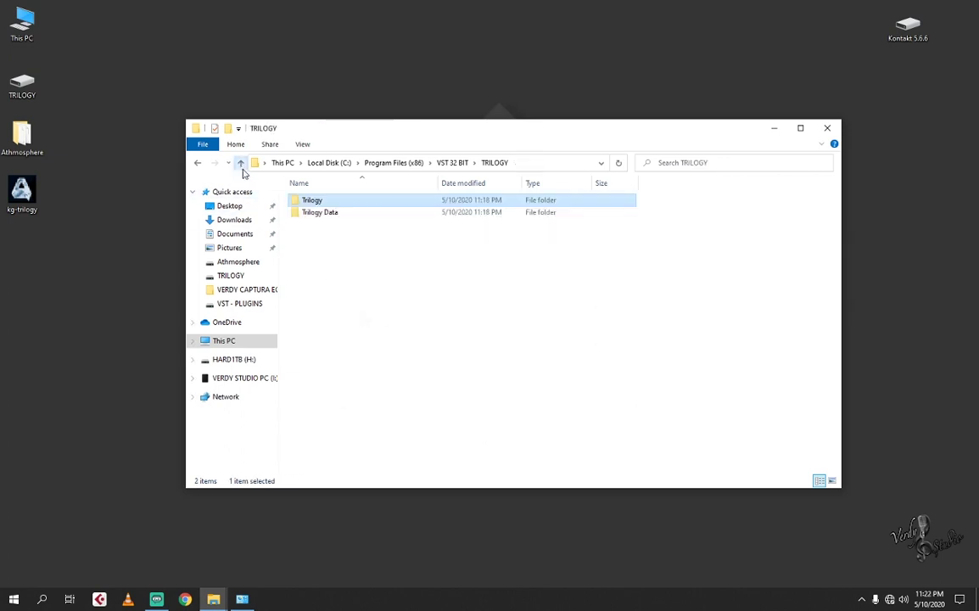
{"action": "right_click", "coordinate": [310, 256]}
{"action": "left_click", "coordinate": [356, 336]}
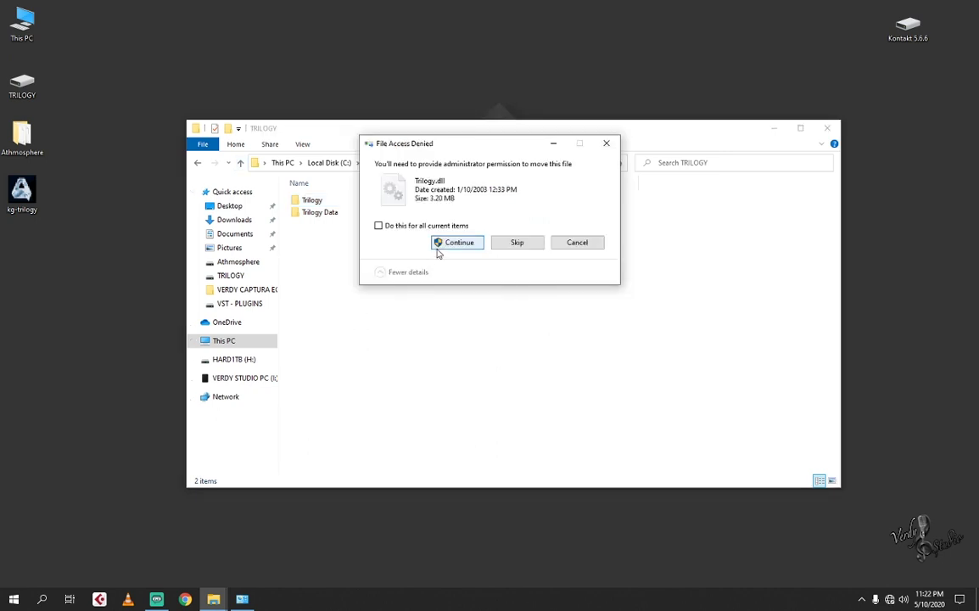
{"action": "left_click", "coordinate": [378, 225]}
{"action": "left_click", "coordinate": [458, 243]}
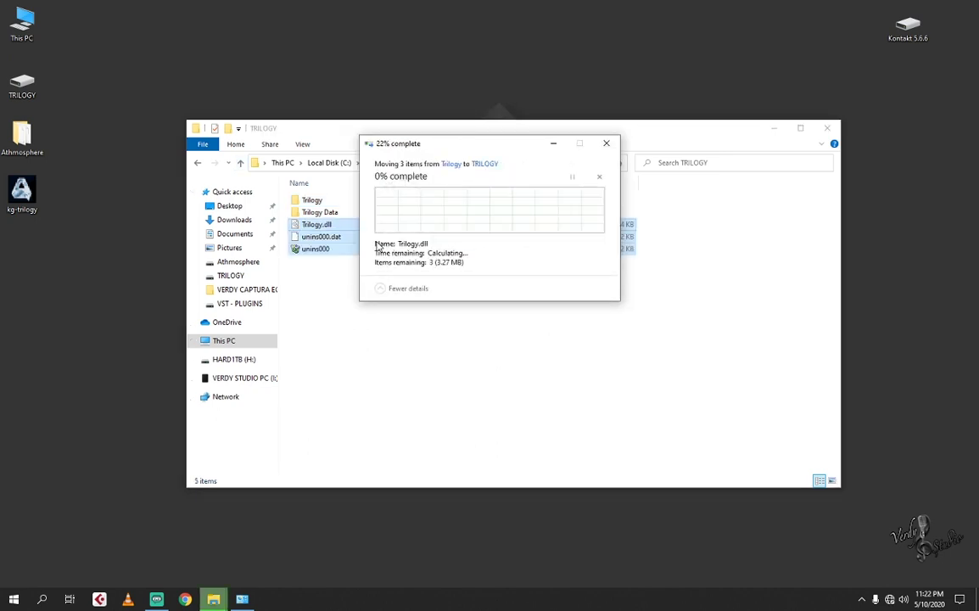
Step: Permanently delete the inner Trilogy subfolder with administrator permission and return to the VST 32 BIT folder
{"action": "left_click", "coordinate": [310, 201]}
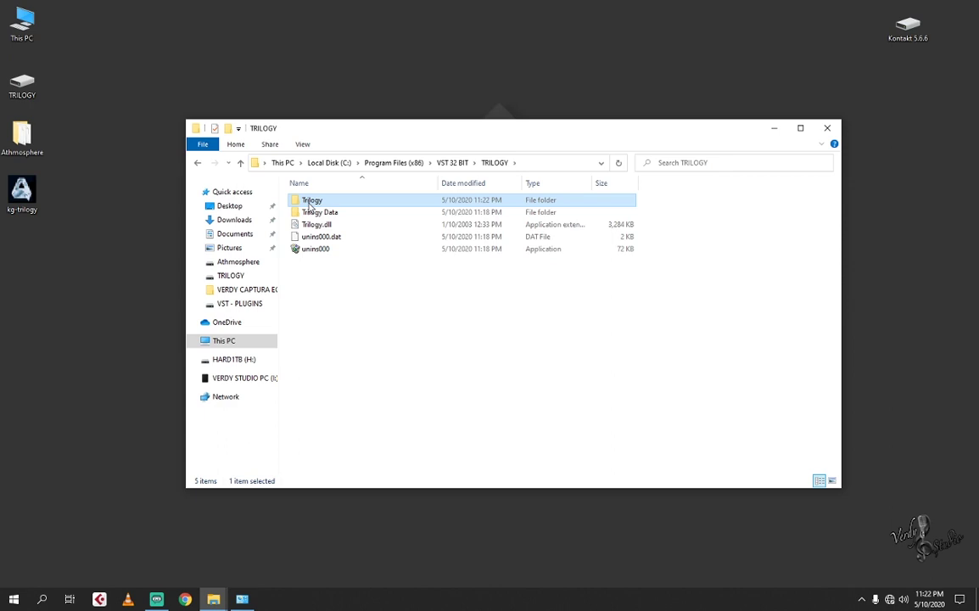
{"action": "key", "text": "shift+Delete"}
{"action": "left_click", "coordinate": [527, 345]}
{"action": "left_click", "coordinate": [450, 224]}
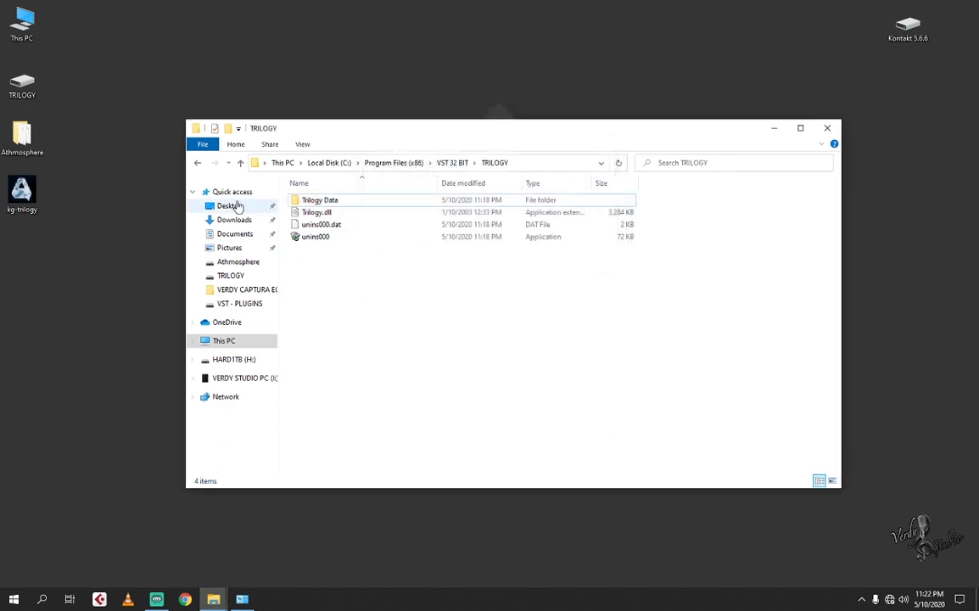
{"action": "left_click", "coordinate": [242, 163]}
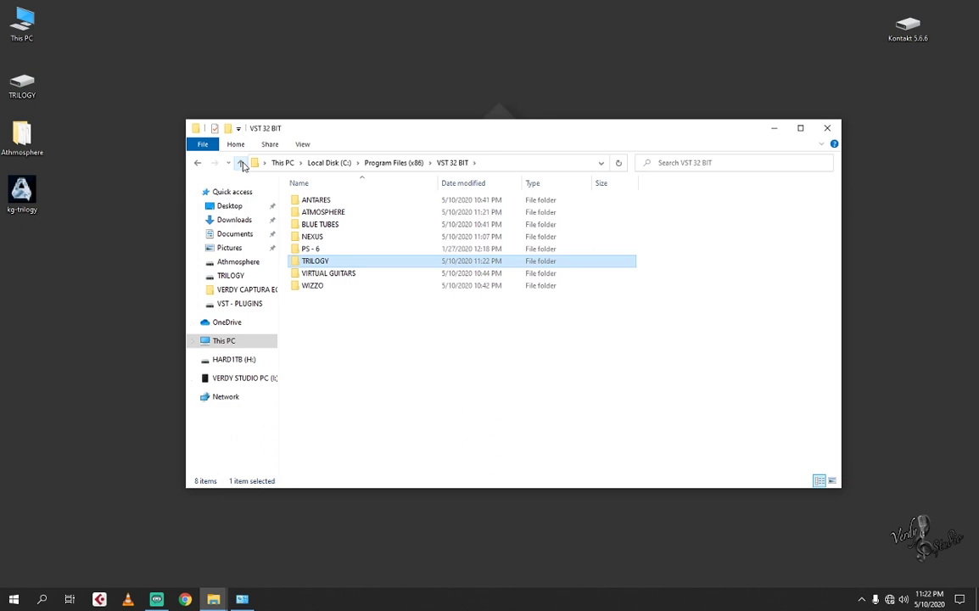
{"action": "left_click", "coordinate": [352, 275]}
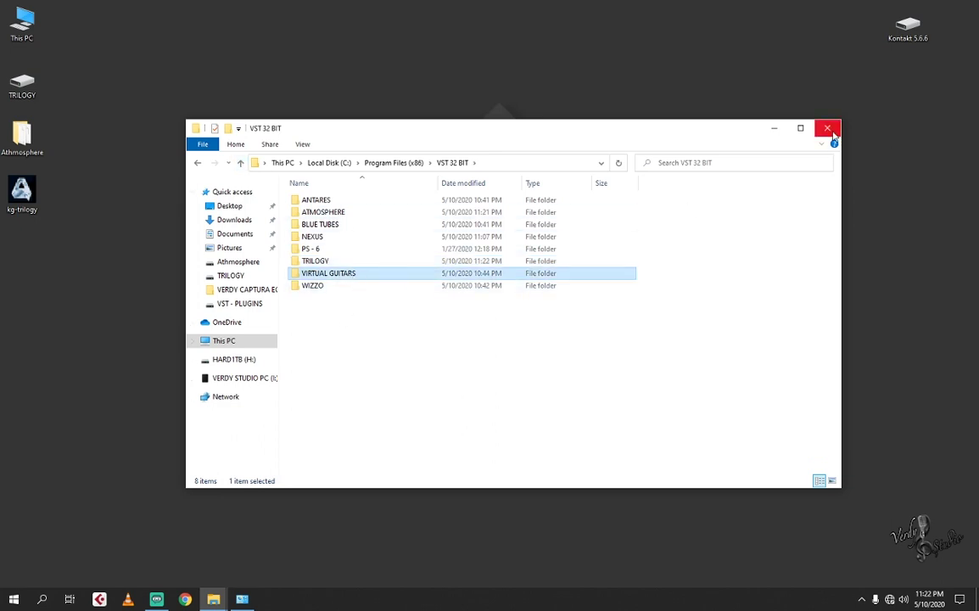
Step: Mount the Steinberg Virtual Guitarist CD1 image with PowerISO from VST - PLUGINS > Virtual gutarist on drive I:
{"action": "left_click", "coordinate": [862, 599]}
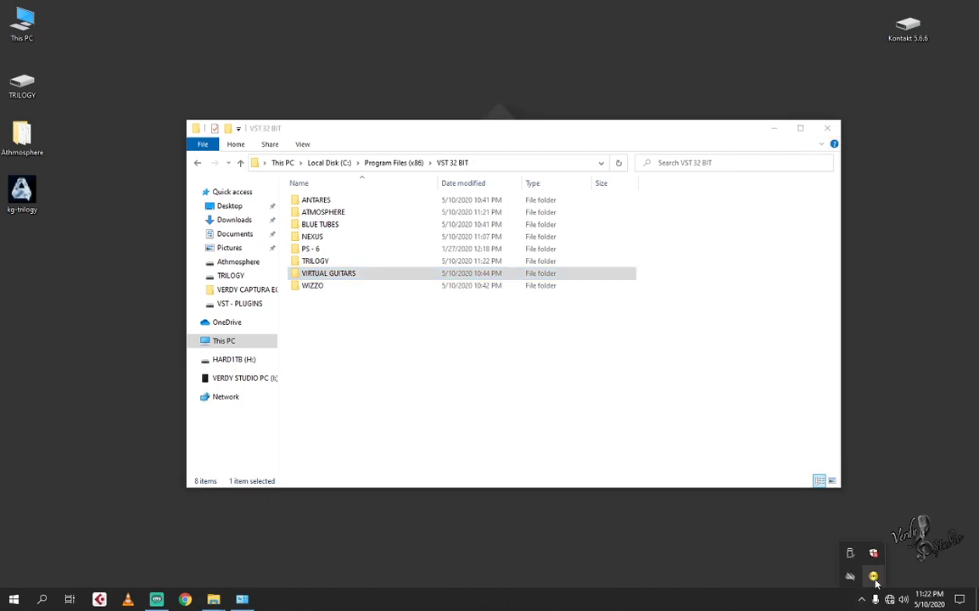
{"action": "right_click", "coordinate": [874, 581]}
{"action": "left_click", "coordinate": [746, 426]}
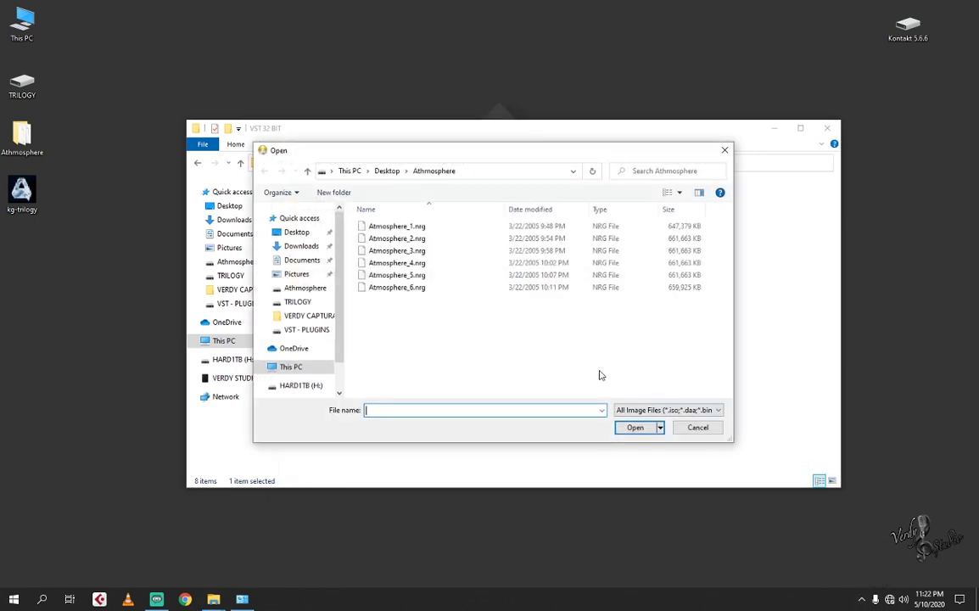
{"action": "left_click", "coordinate": [308, 172]}
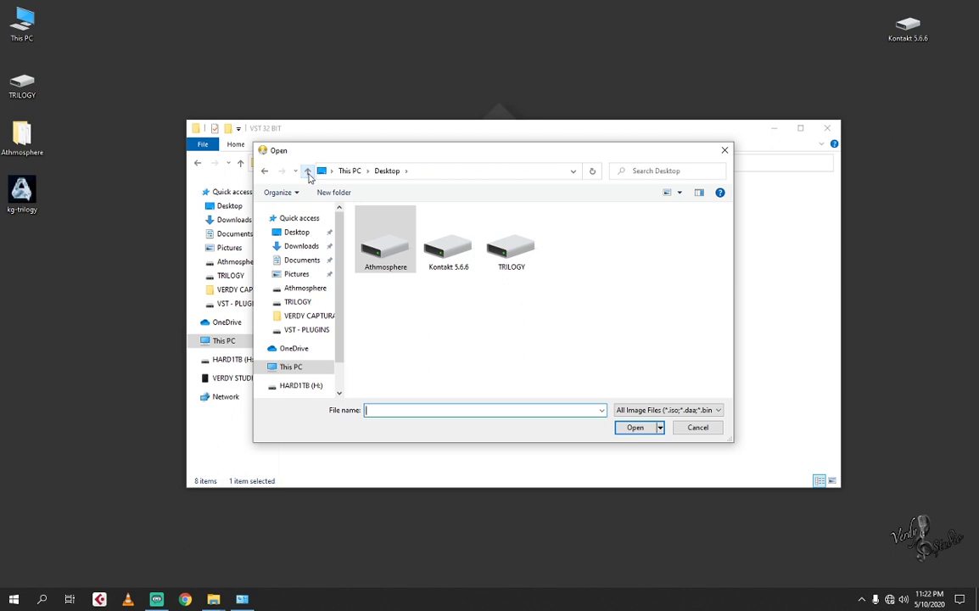
{"action": "left_click", "coordinate": [308, 172]}
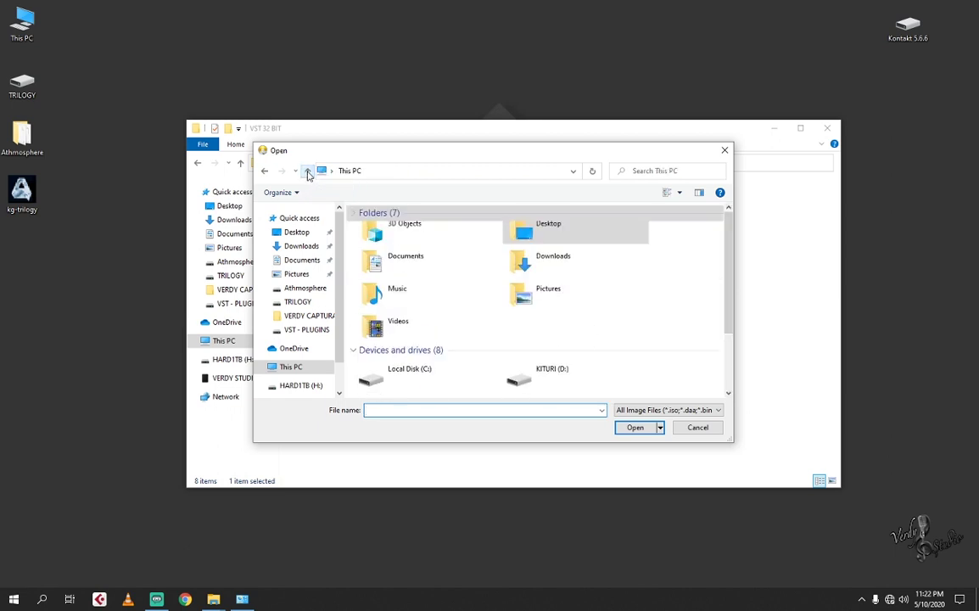
{"action": "scroll", "coordinate": [432, 340], "scroll_direction": "down", "scroll_amount": 2}
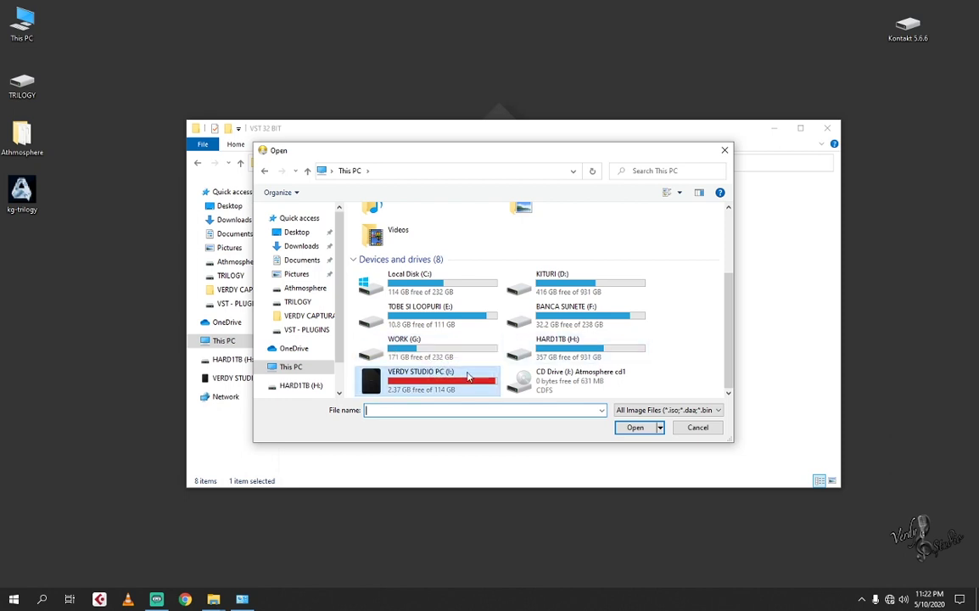
{"action": "double_click", "coordinate": [411, 378]}
{"action": "double_click", "coordinate": [393, 254]}
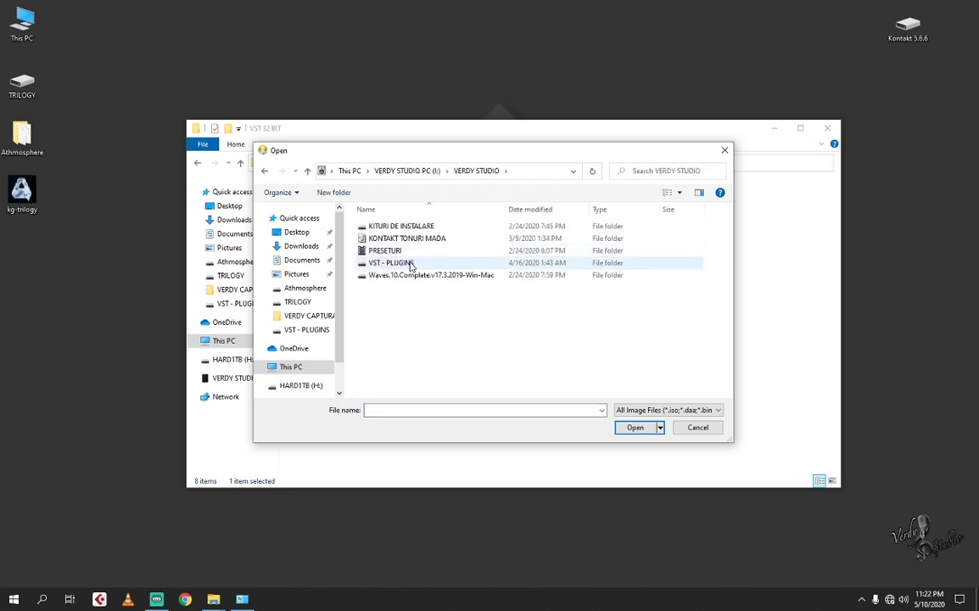
{"action": "double_click", "coordinate": [411, 263]}
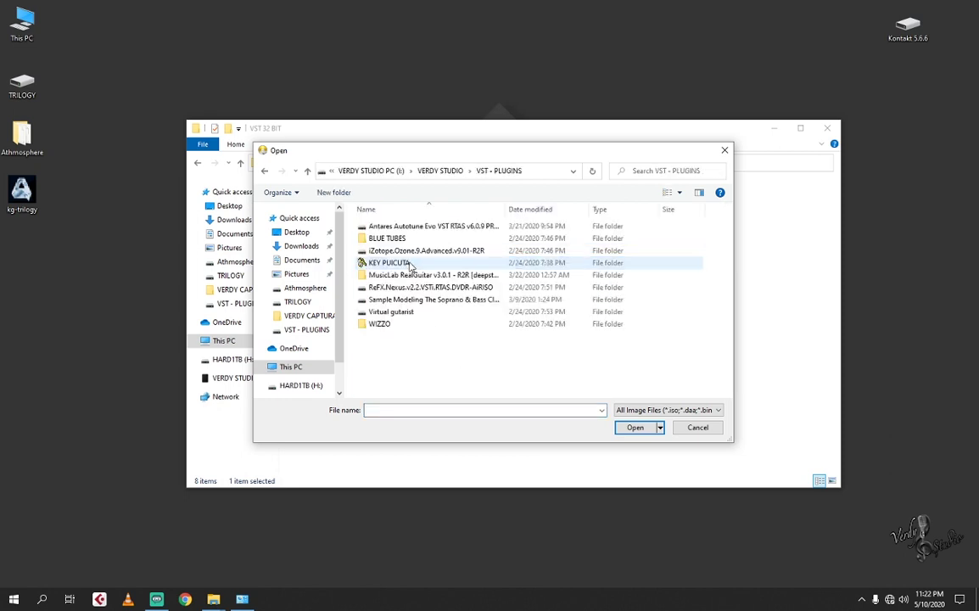
{"action": "double_click", "coordinate": [399, 312]}
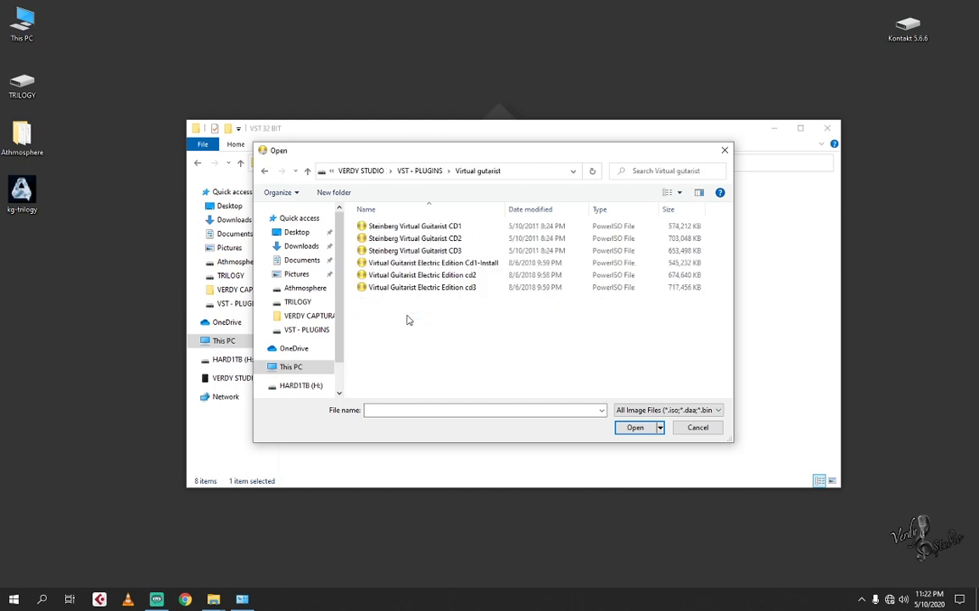
{"action": "double_click", "coordinate": [416, 226]}
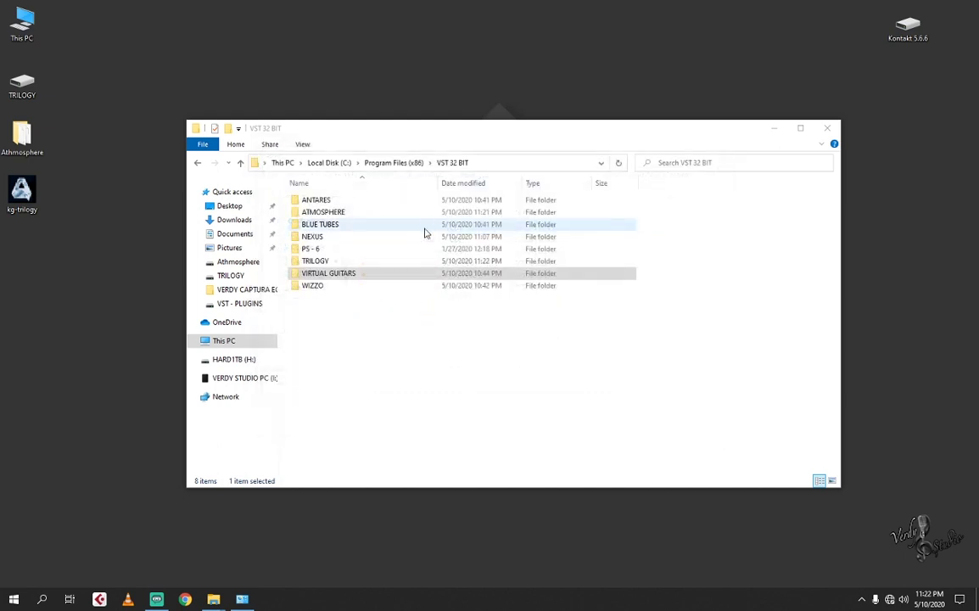
Step: Open the mounted VG_CD1 drive, run the Autorun application and start the Virtual Guitarist installation
{"action": "left_click", "coordinate": [827, 128]}
{"action": "double_click", "coordinate": [22, 23]}
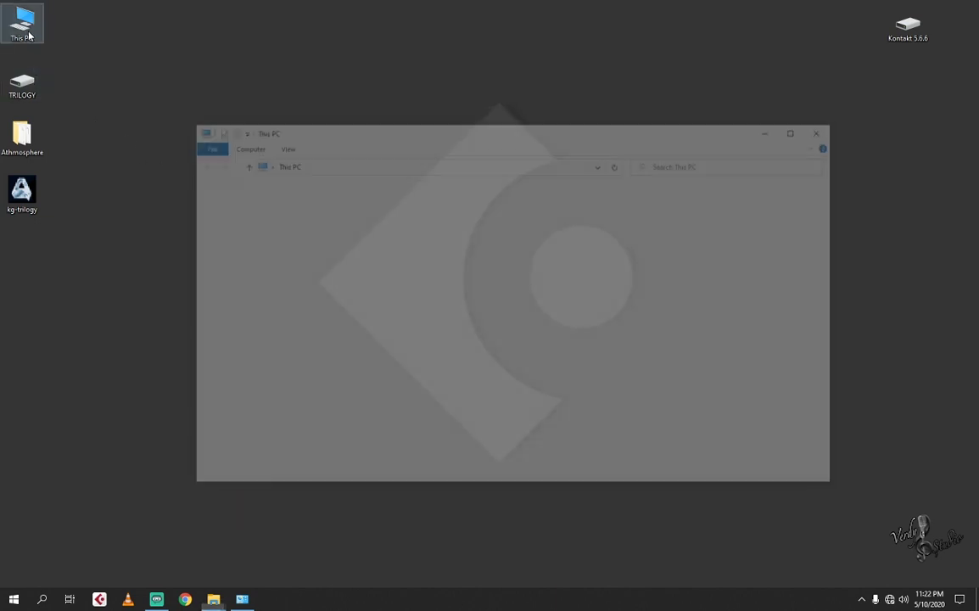
{"action": "right_click", "coordinate": [477, 304]}
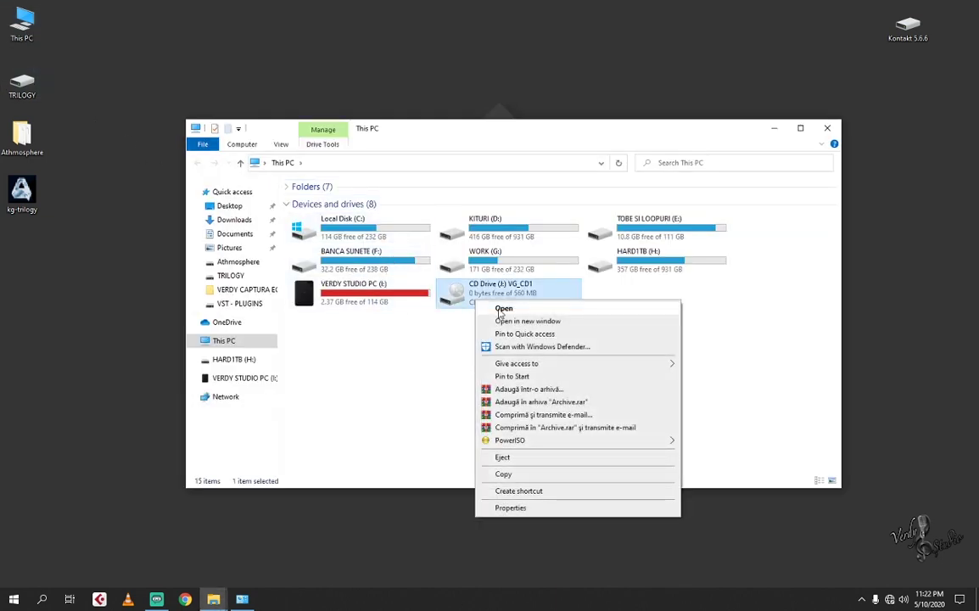
{"action": "left_click", "coordinate": [485, 309]}
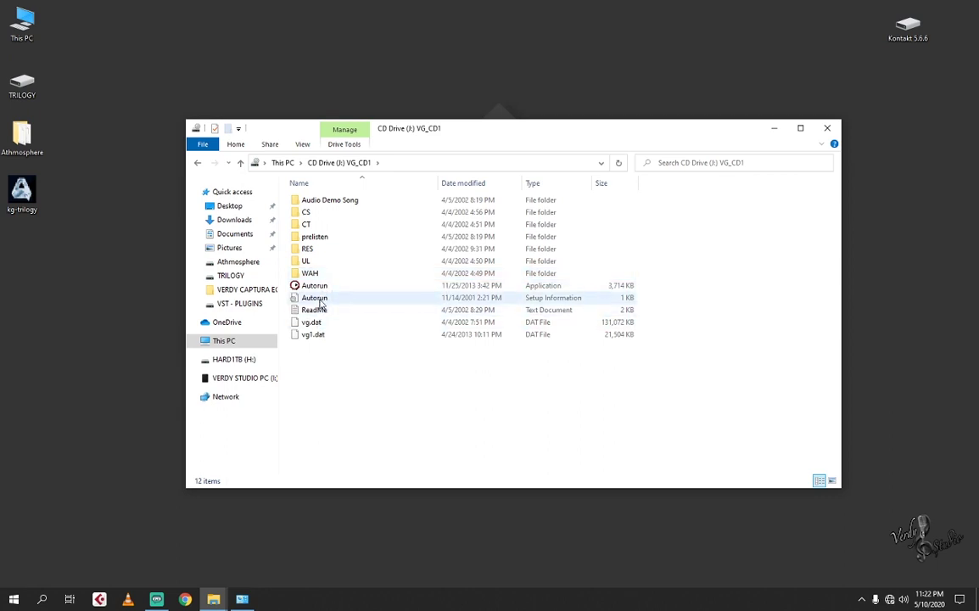
{"action": "double_click", "coordinate": [345, 291]}
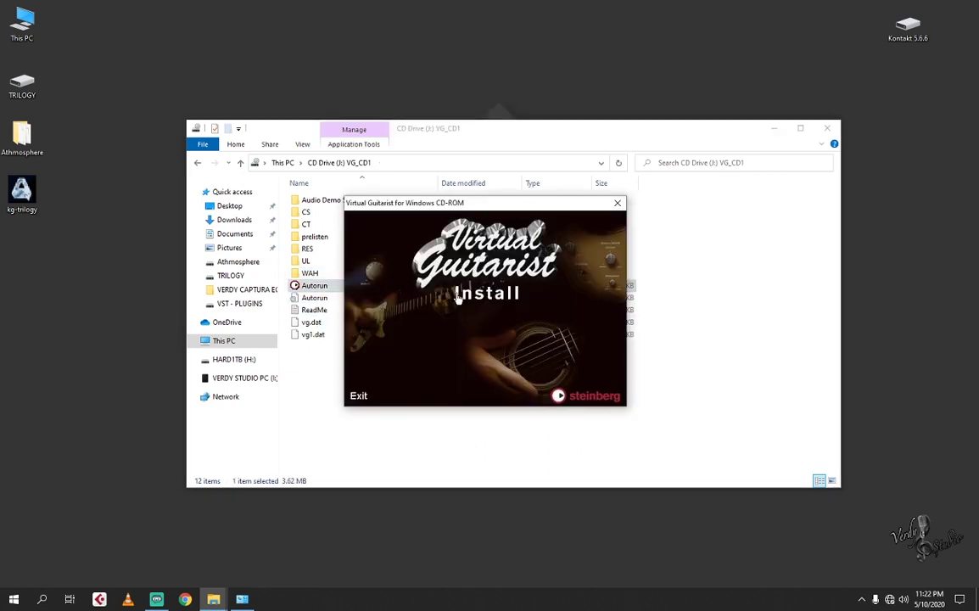
{"action": "left_click", "coordinate": [480, 295]}
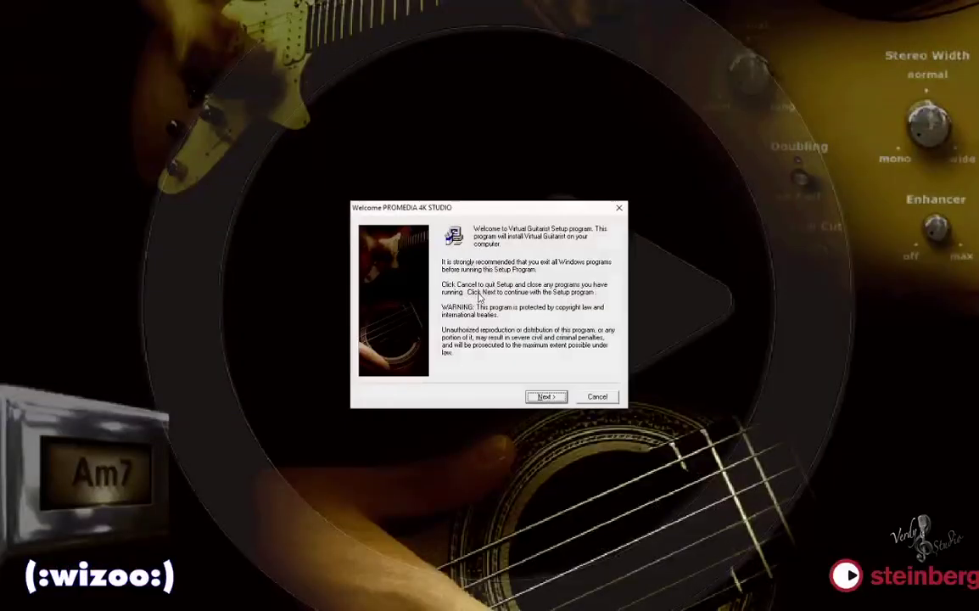
Step: Set Virtual Guitarist's destination folder to C:\Program Files (x86)\VST 32 BIT\VIRTUAL GUITARS and install the program files
{"action": "left_click", "coordinate": [558, 399]}
{"action": "left_click", "coordinate": [558, 398]}
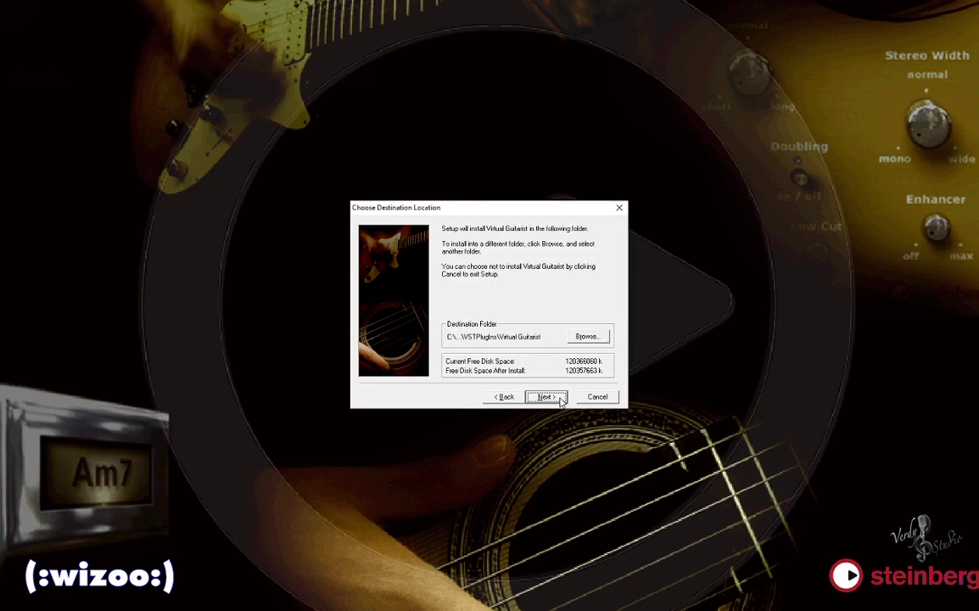
{"action": "left_click", "coordinate": [575, 337]}
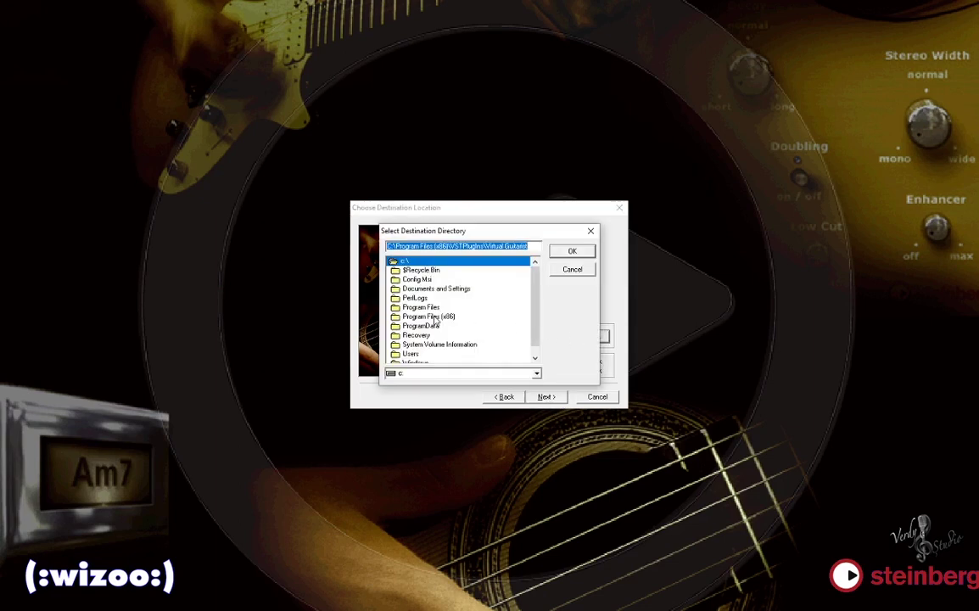
{"action": "double_click", "coordinate": [435, 318]}
{"action": "scroll", "coordinate": [452, 327], "scroll_direction": "down", "scroll_amount": 2}
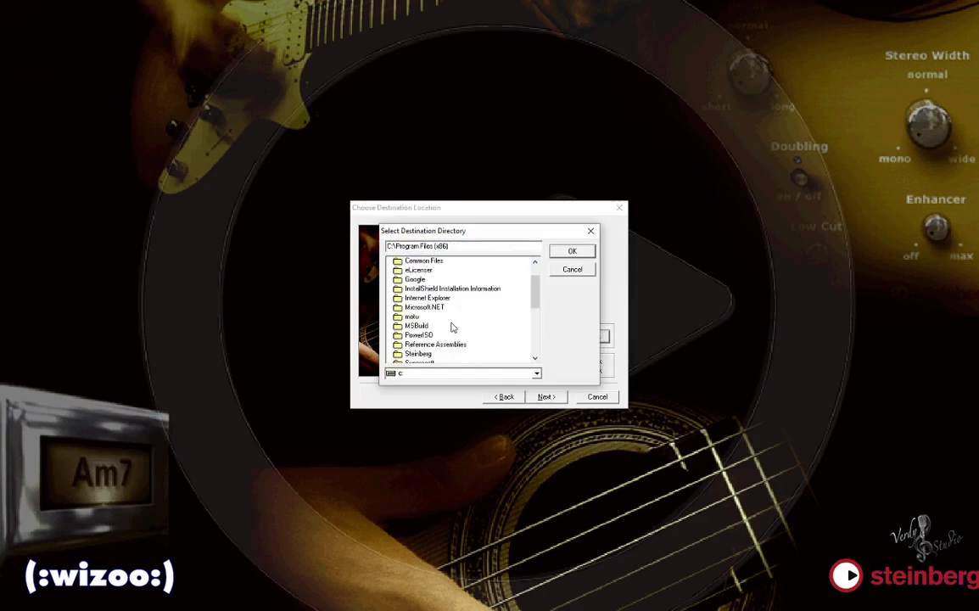
{"action": "scroll", "coordinate": [452, 327], "scroll_direction": "down", "scroll_amount": 3}
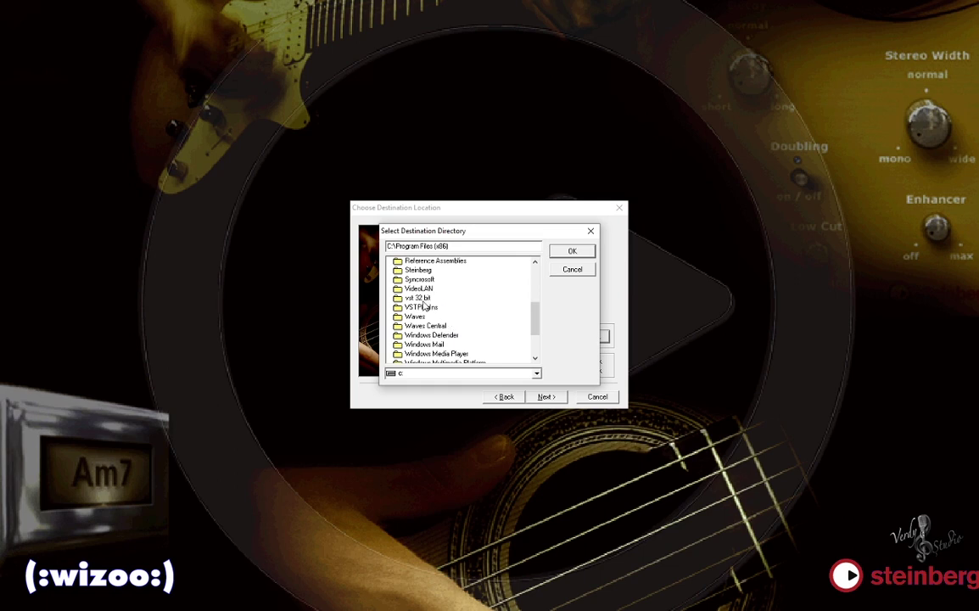
{"action": "double_click", "coordinate": [418, 298]}
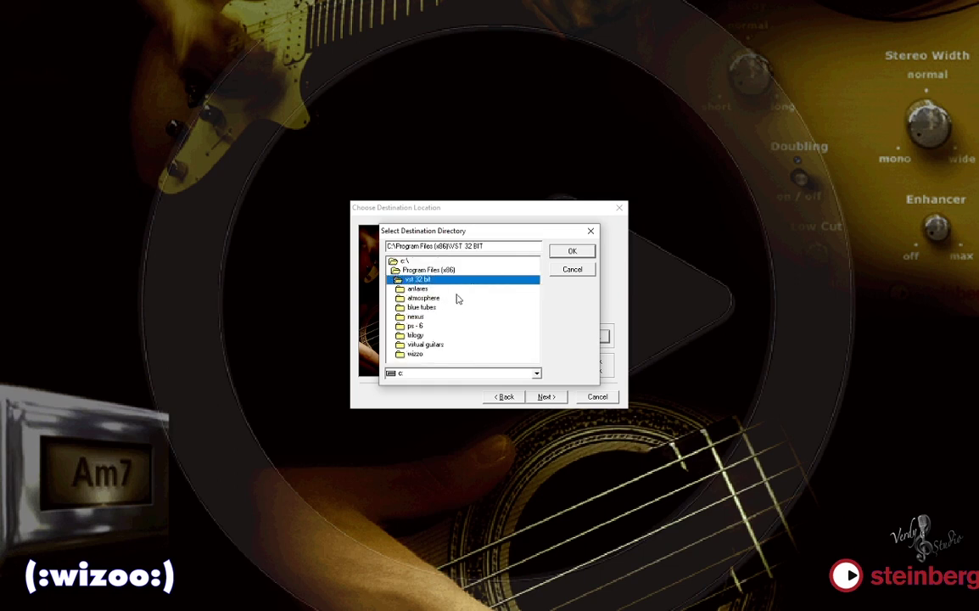
{"action": "double_click", "coordinate": [431, 344]}
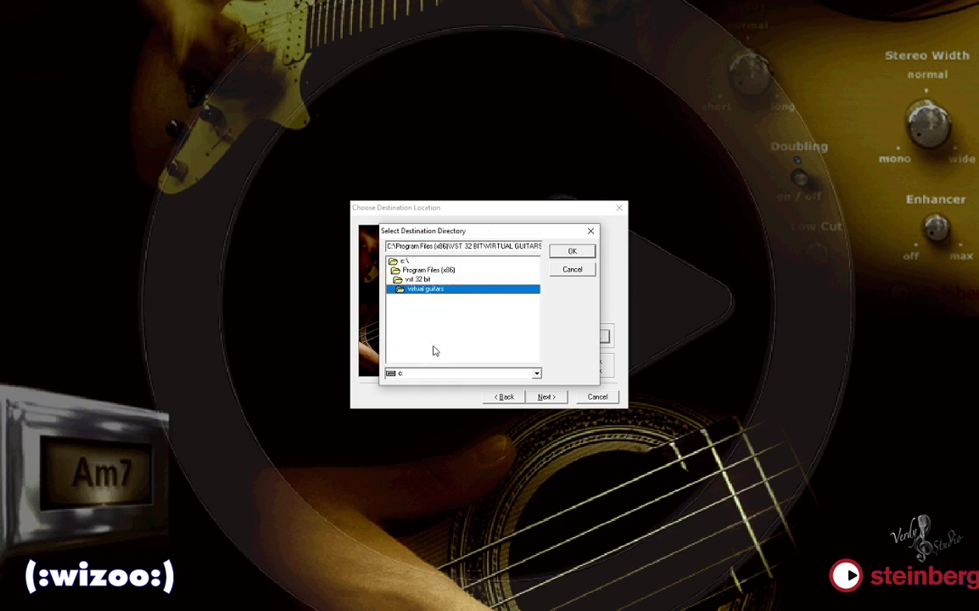
{"action": "left_click", "coordinate": [572, 252]}
{"action": "left_click", "coordinate": [465, 332]}
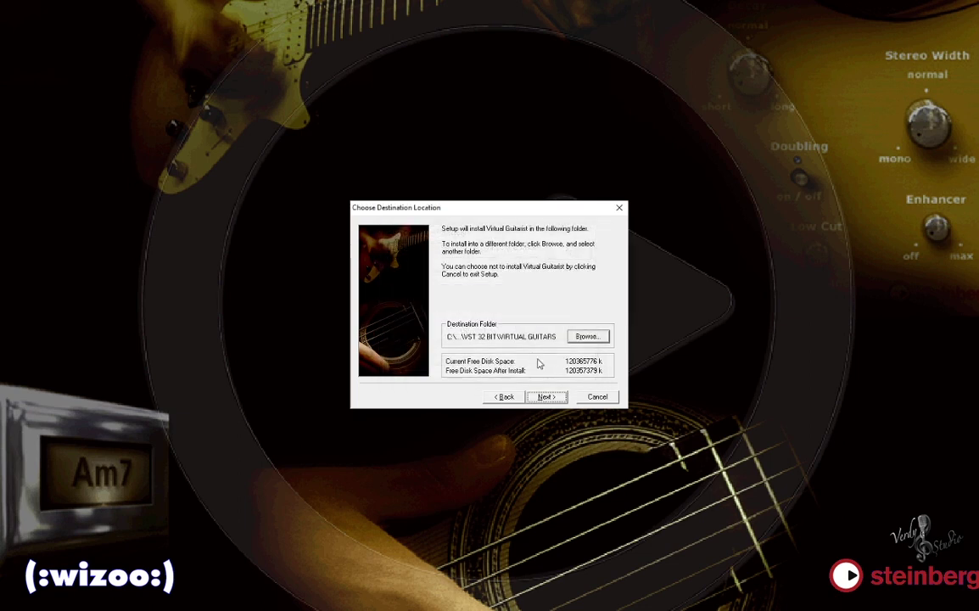
{"action": "left_click", "coordinate": [548, 397]}
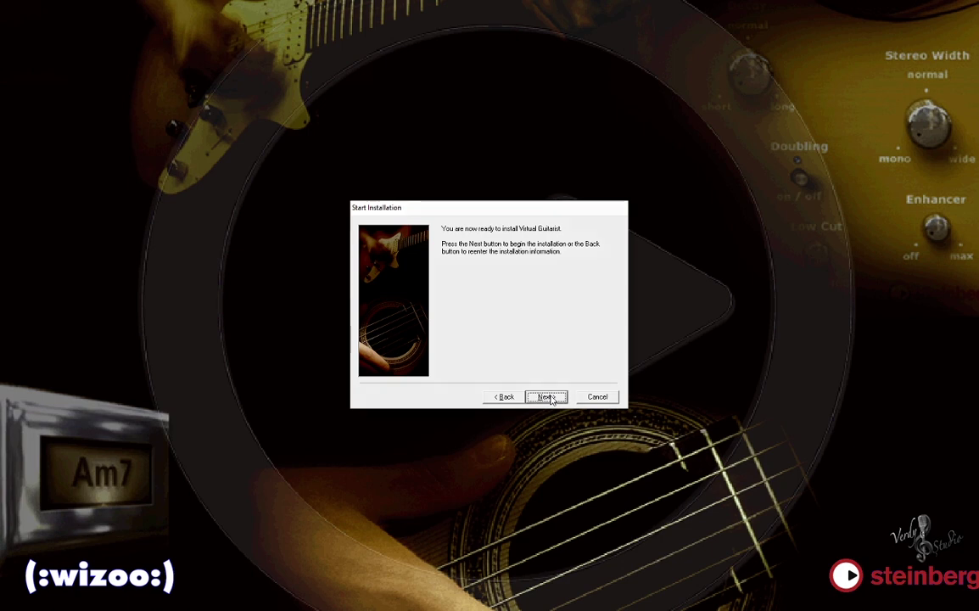
{"action": "left_click", "coordinate": [548, 397]}
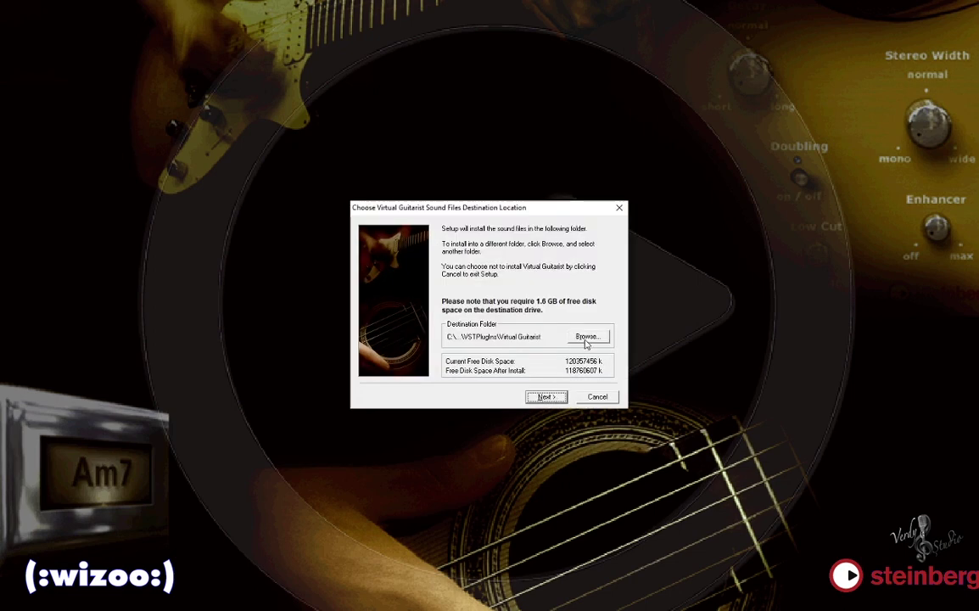
Step: Set the sound files destination to C:\Program Files (x86)\VST 32 BIT\VIRTUAL GUITARS and start copying them
{"action": "left_click", "coordinate": [585, 339]}
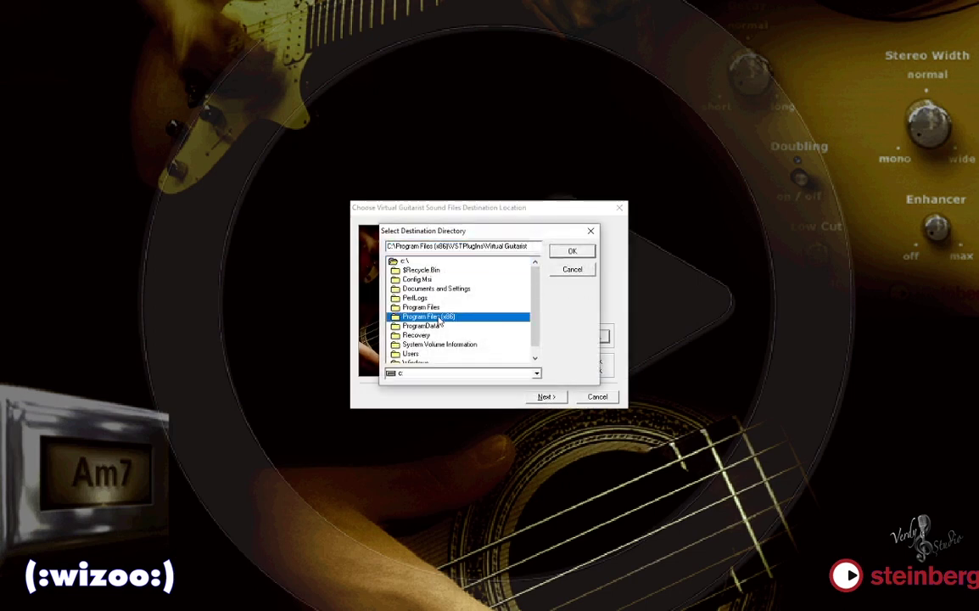
{"action": "double_click", "coordinate": [420, 315]}
{"action": "scroll", "coordinate": [474, 328], "scroll_direction": "down", "scroll_amount": 2}
{"action": "scroll", "coordinate": [474, 328], "scroll_direction": "down", "scroll_amount": 3}
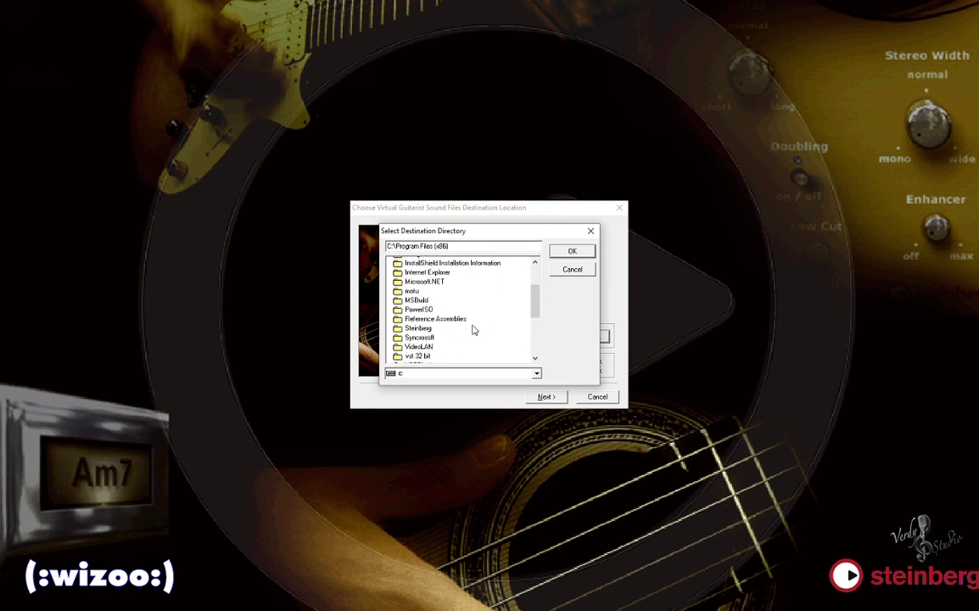
{"action": "double_click", "coordinate": [420, 299]}
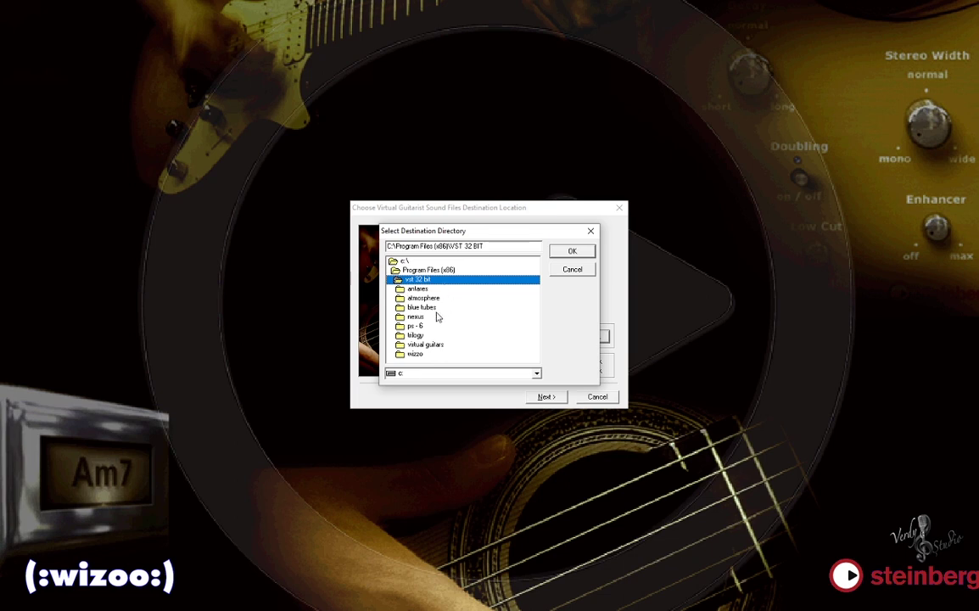
{"action": "double_click", "coordinate": [425, 345]}
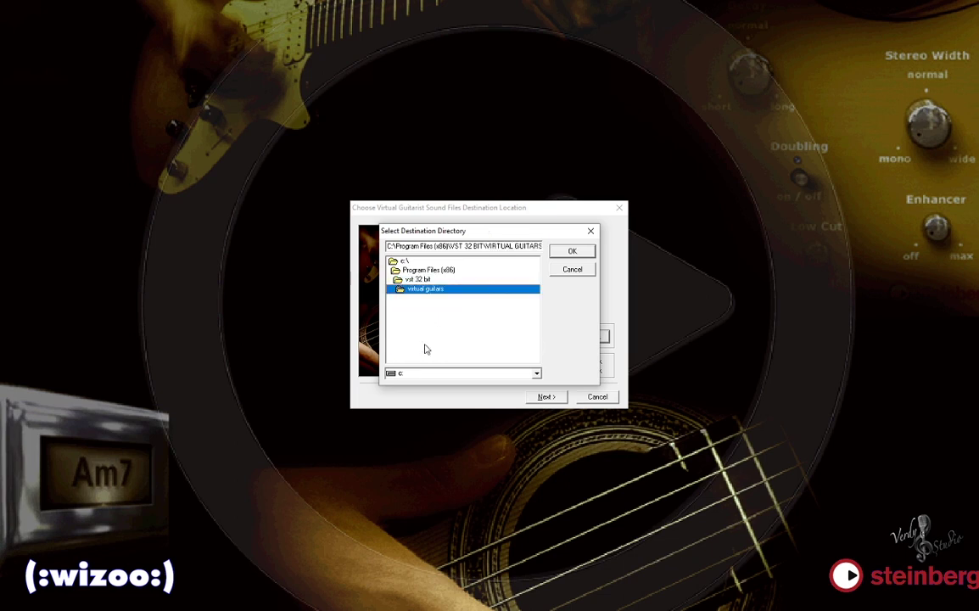
{"action": "left_click", "coordinate": [572, 252]}
{"action": "left_click", "coordinate": [465, 331]}
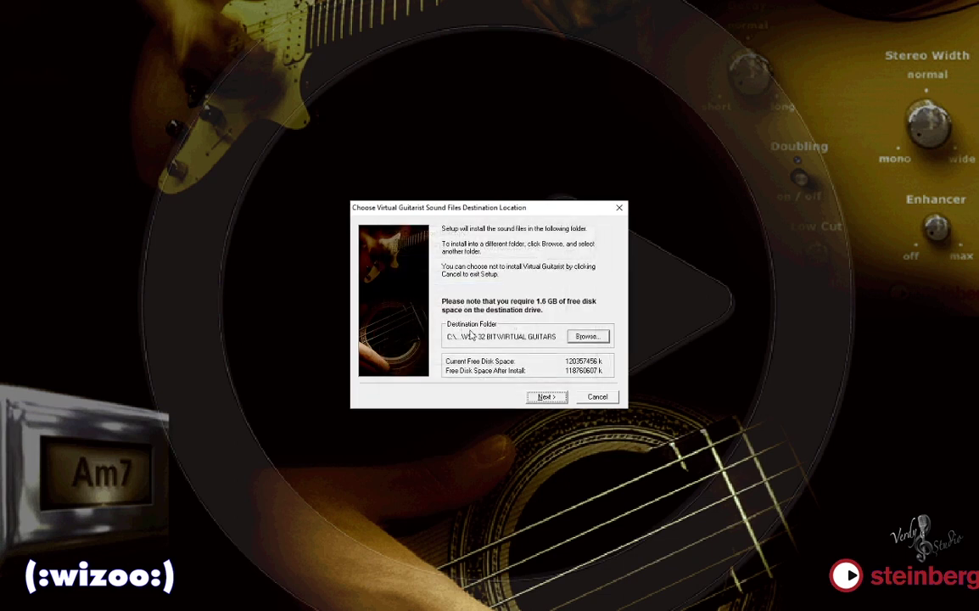
{"action": "left_click", "coordinate": [547, 396]}
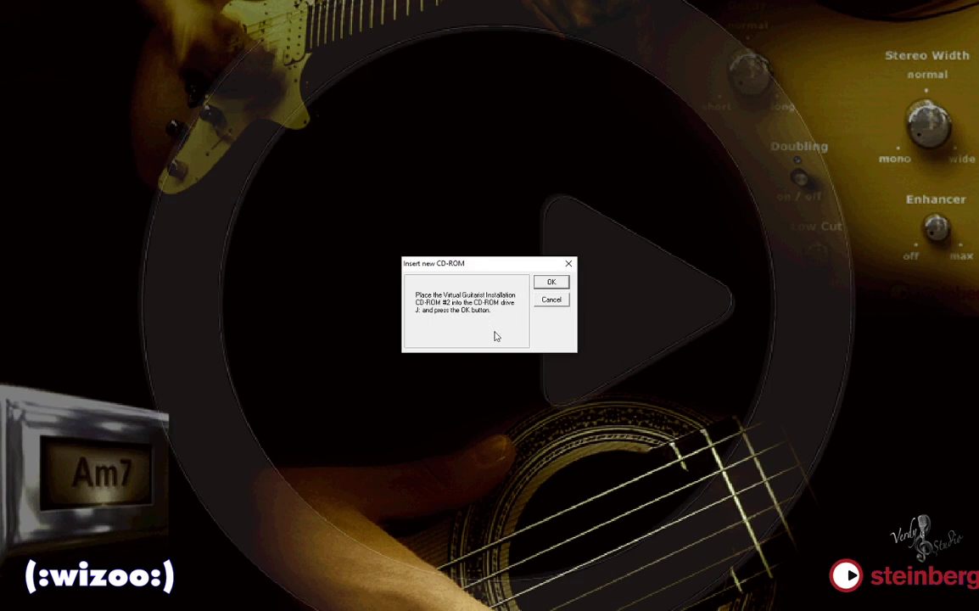
Step: Mount the Steinberg Virtual Guitarist CD2 image on drive J: with PowerISO and continue the installation
{"action": "key", "text": "super"}
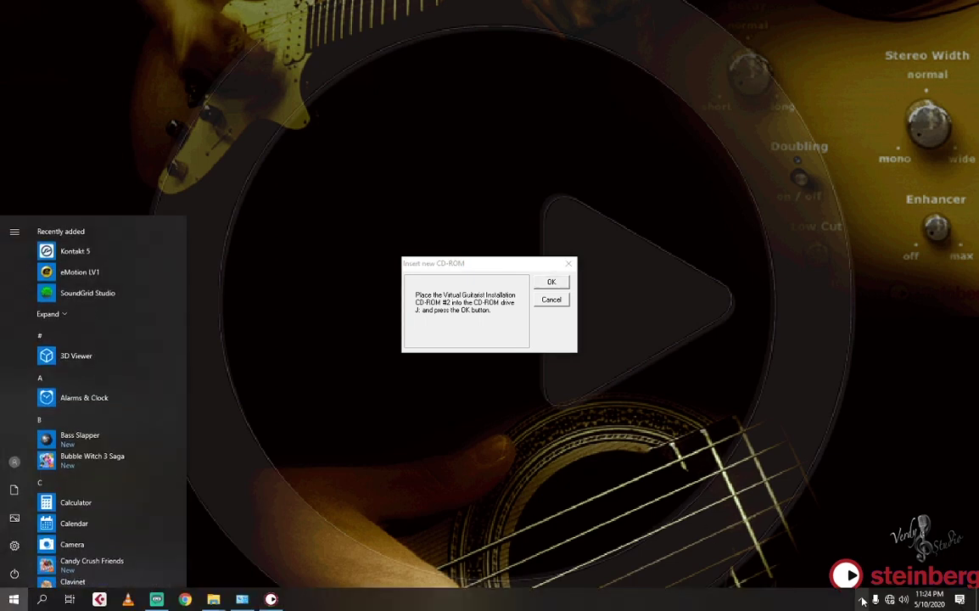
{"action": "left_click", "coordinate": [860, 598]}
{"action": "right_click", "coordinate": [873, 577]}
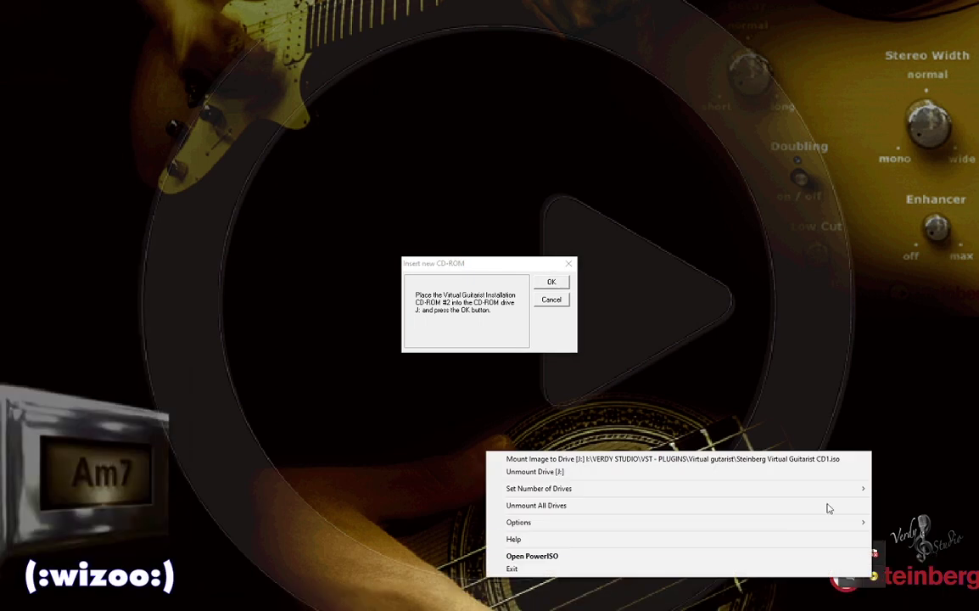
{"action": "left_click", "coordinate": [815, 466]}
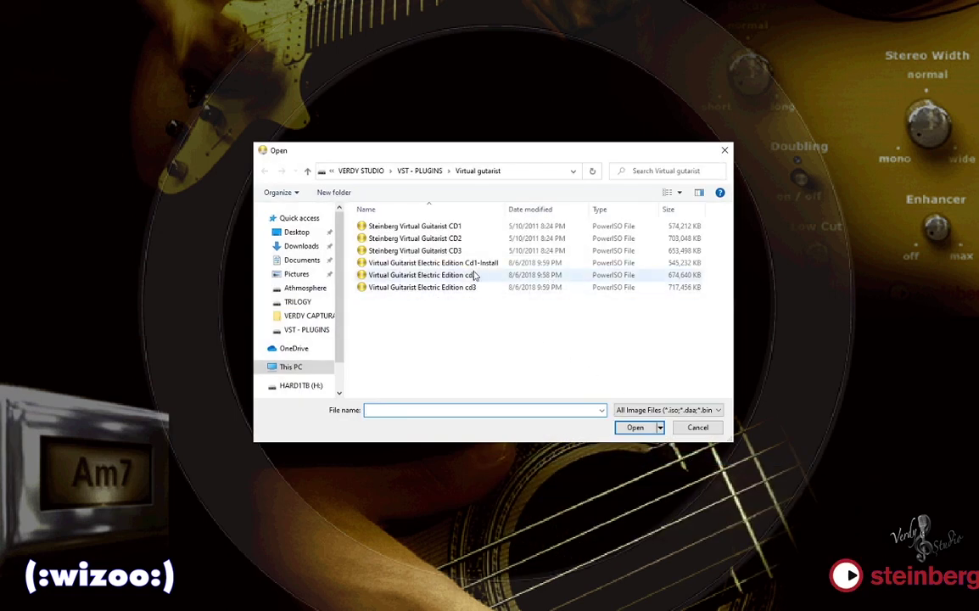
{"action": "left_click", "coordinate": [416, 238]}
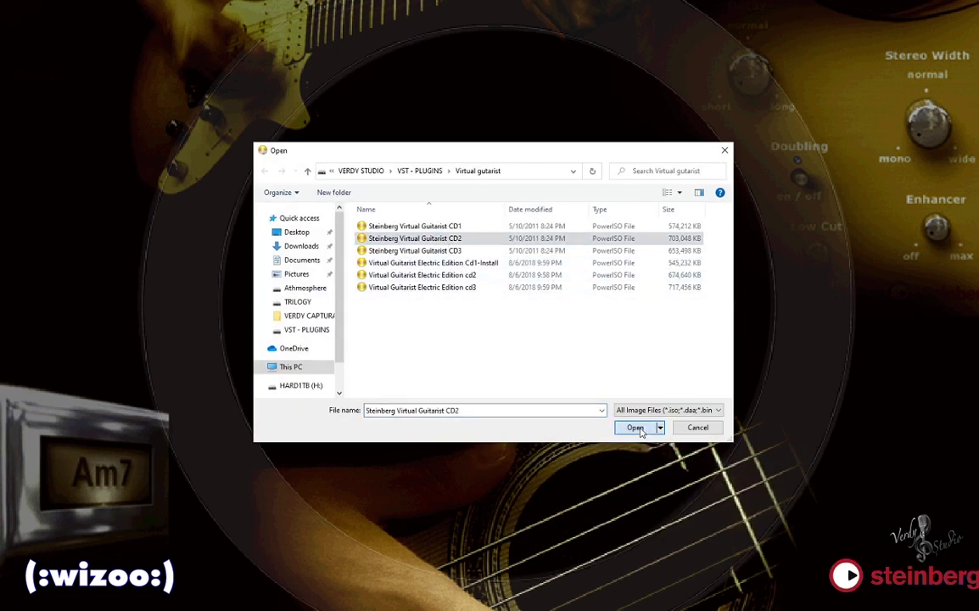
{"action": "left_click", "coordinate": [638, 429]}
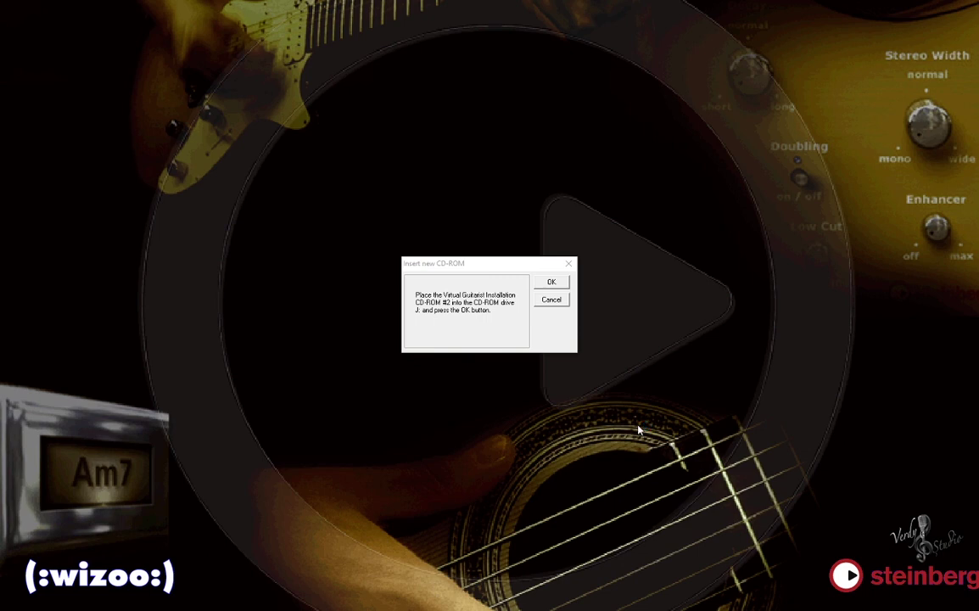
{"action": "left_click", "coordinate": [552, 282]}
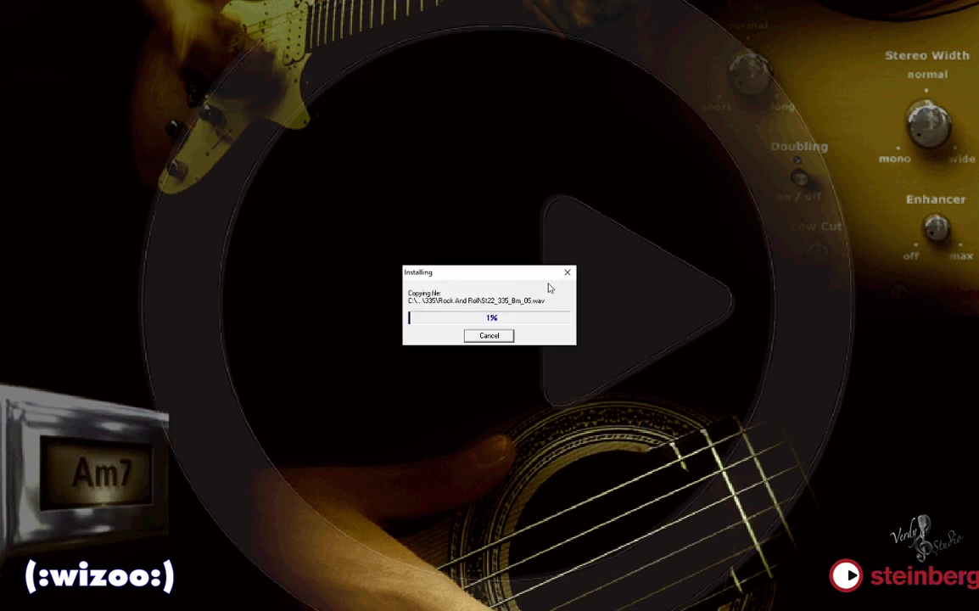
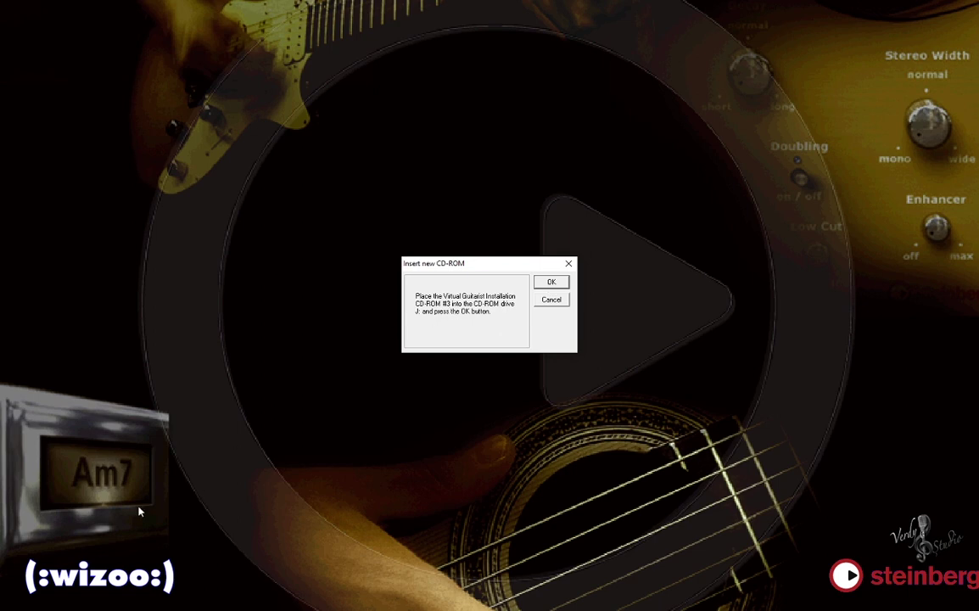
Step: Mount the Steinberg Virtual Guitarist CD3 image on drive J: with PowerISO, continue the installation and finish the setup
{"action": "key", "text": "super"}
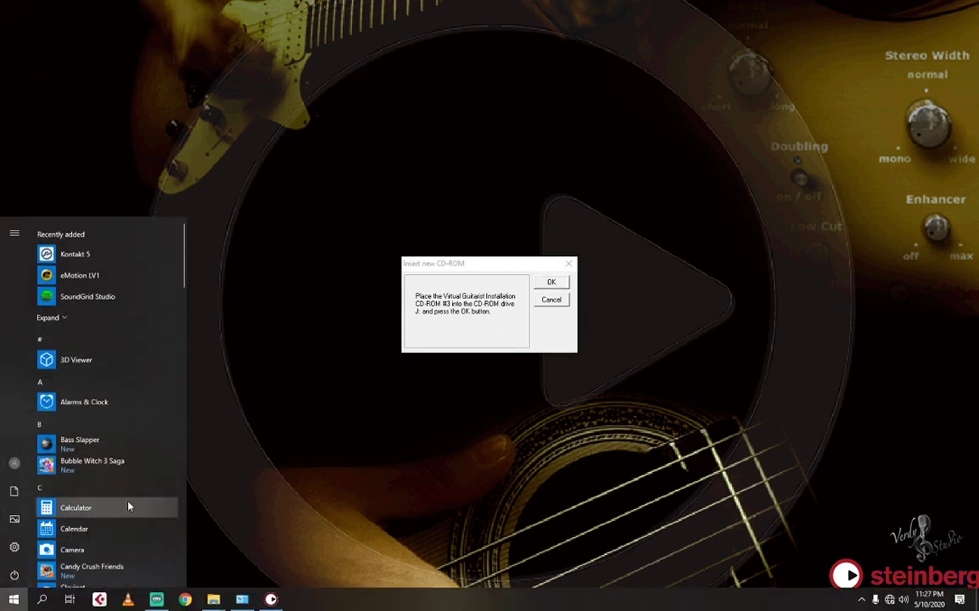
{"action": "left_click", "coordinate": [862, 600]}
{"action": "right_click", "coordinate": [872, 575]}
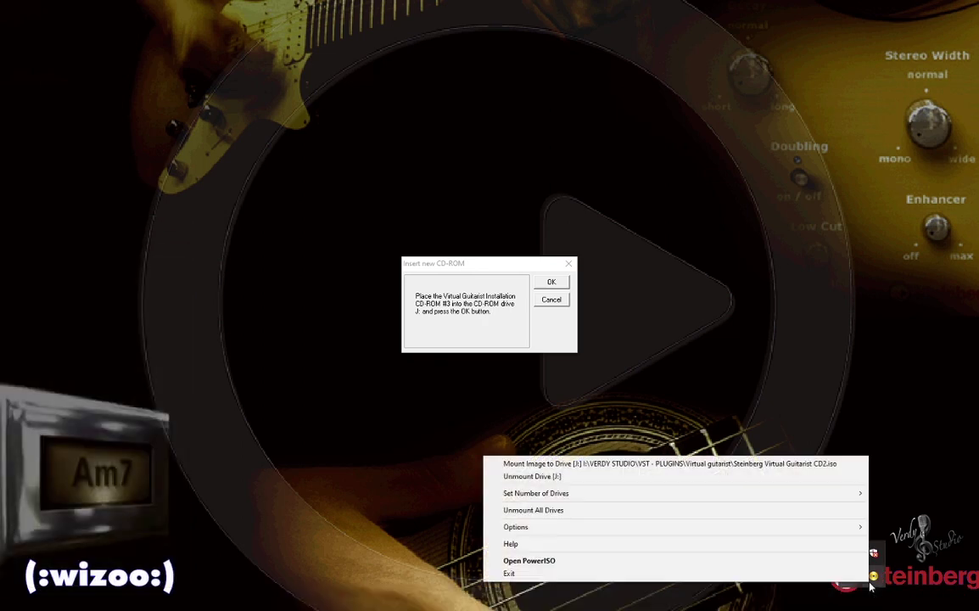
{"action": "left_click", "coordinate": [812, 465]}
{"action": "left_click", "coordinate": [429, 252]}
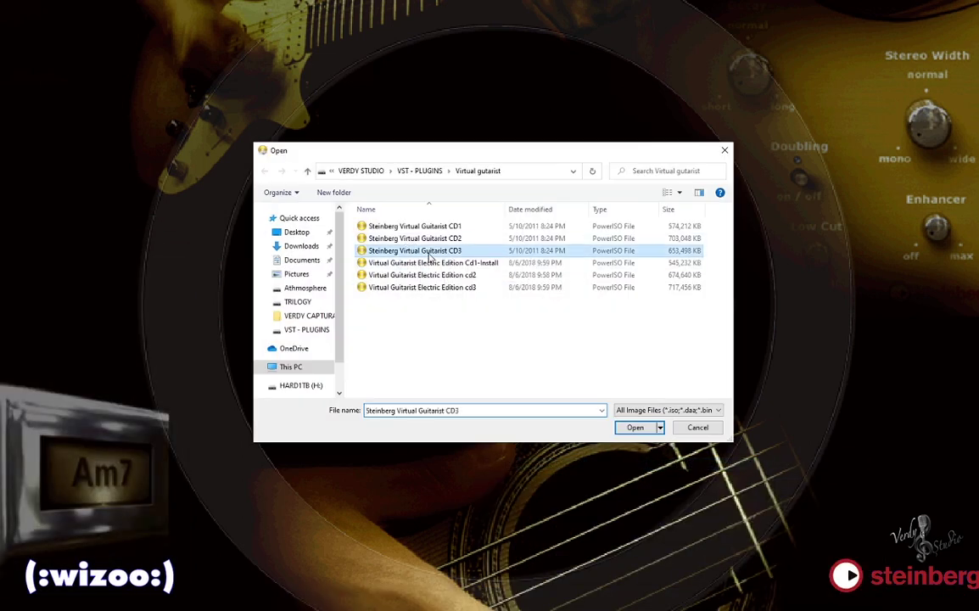
{"action": "left_click", "coordinate": [635, 427]}
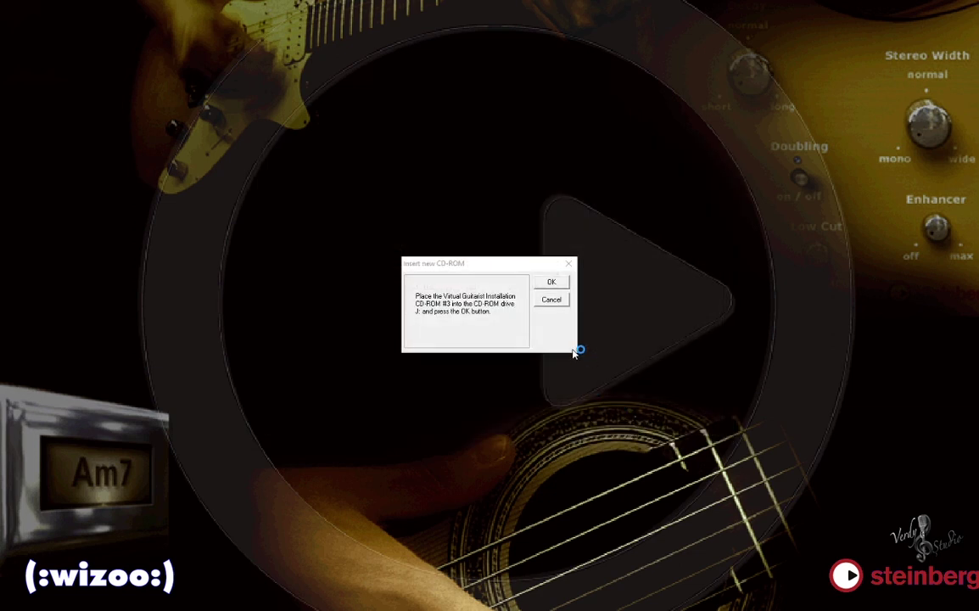
{"action": "left_click", "coordinate": [551, 283]}
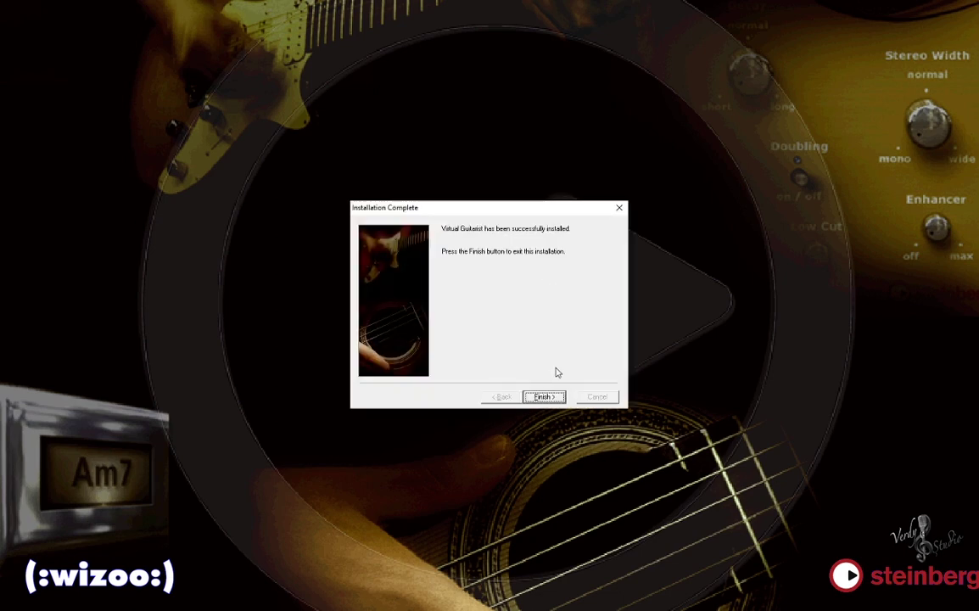
{"action": "left_click", "coordinate": [543, 397]}
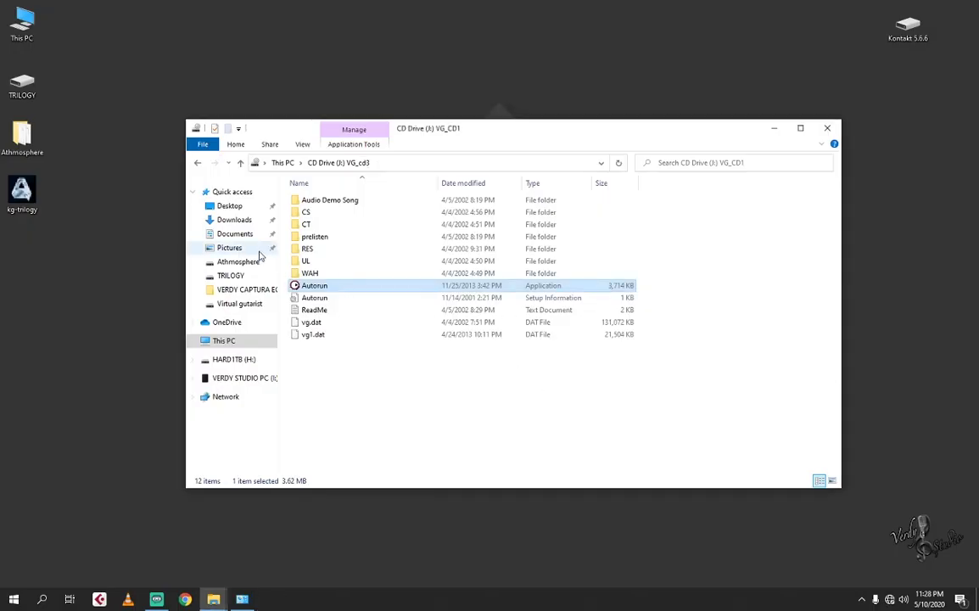
Step: Return to This PC and mount the Virtual Guitarist Electric Edition Cd1-Install image on drive J: with PowerISO
{"action": "left_click", "coordinate": [240, 163]}
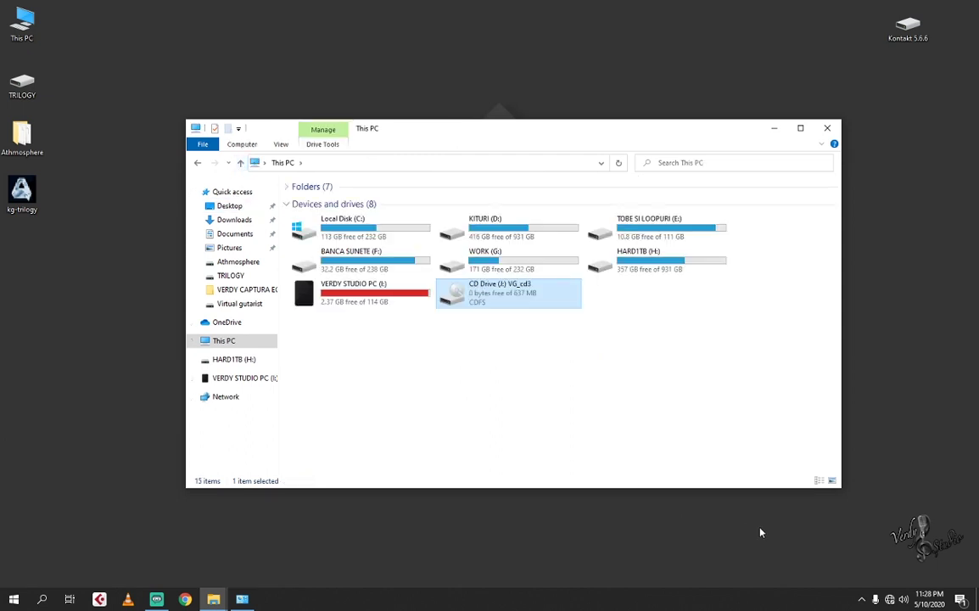
{"action": "left_click", "coordinate": [862, 599]}
{"action": "right_click", "coordinate": [873, 576]}
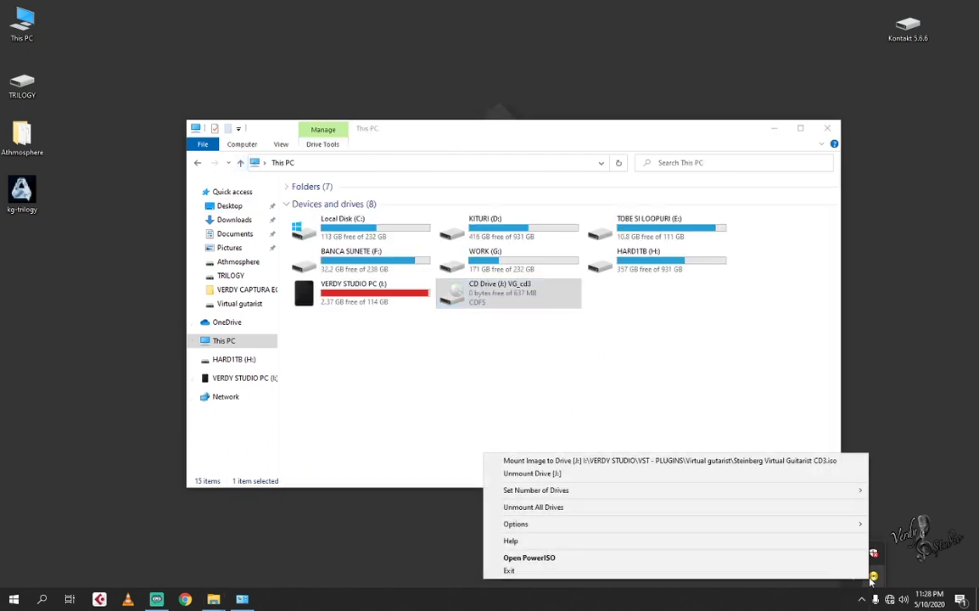
{"action": "left_click", "coordinate": [834, 462]}
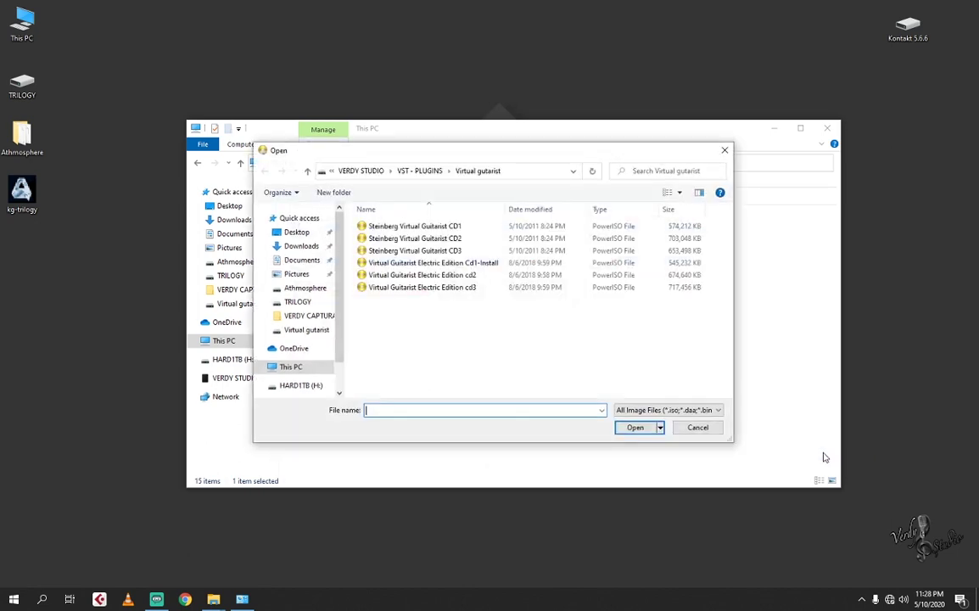
{"action": "left_click", "coordinate": [432, 263]}
{"action": "left_click", "coordinate": [634, 426]}
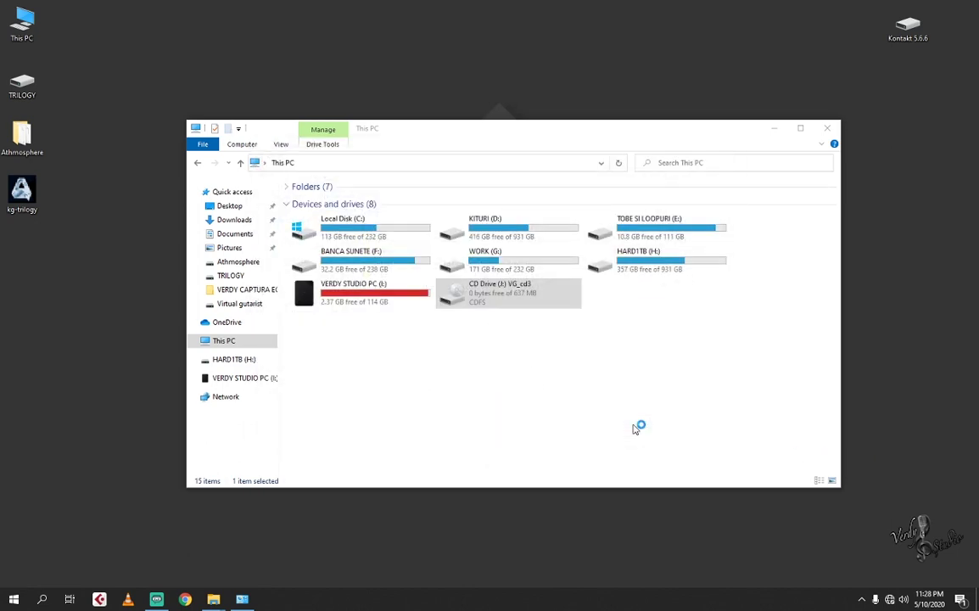
Step: Open the mounted VGEE_CD1 drive and run VGEE_Installcrack from its crack folder
{"action": "right_click", "coordinate": [485, 289]}
{"action": "left_click", "coordinate": [506, 297]}
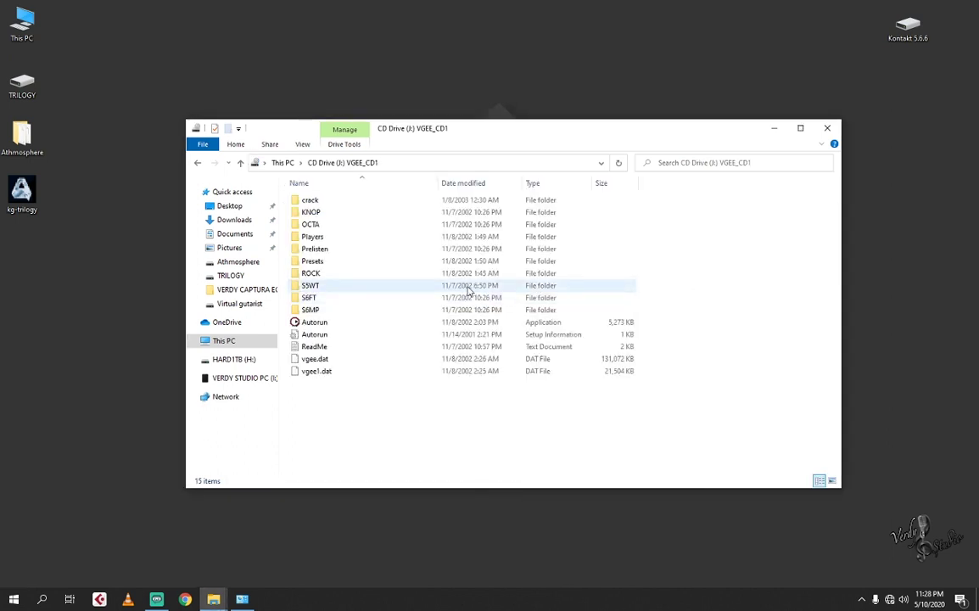
{"action": "double_click", "coordinate": [309, 201]}
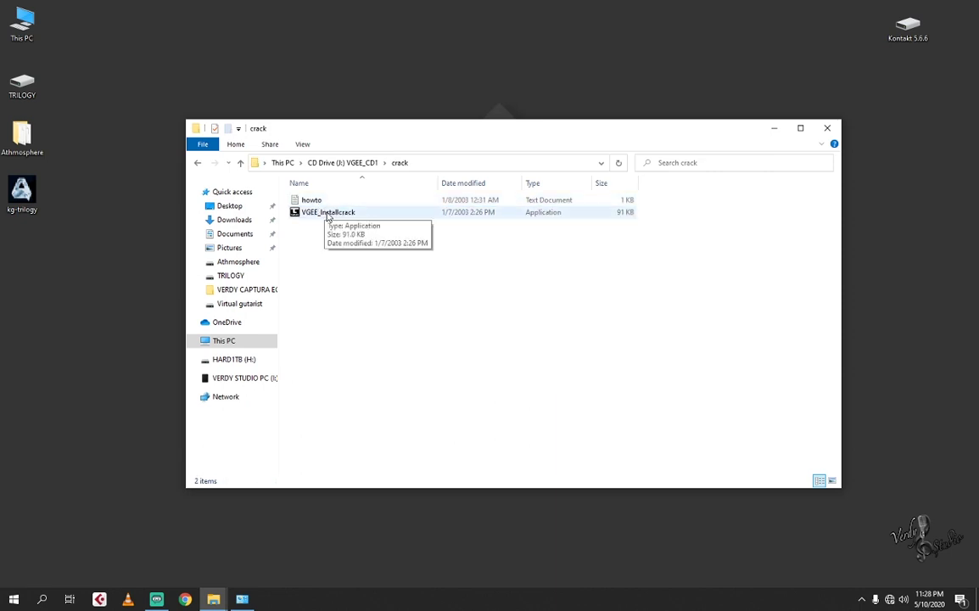
{"action": "double_click", "coordinate": [325, 214]}
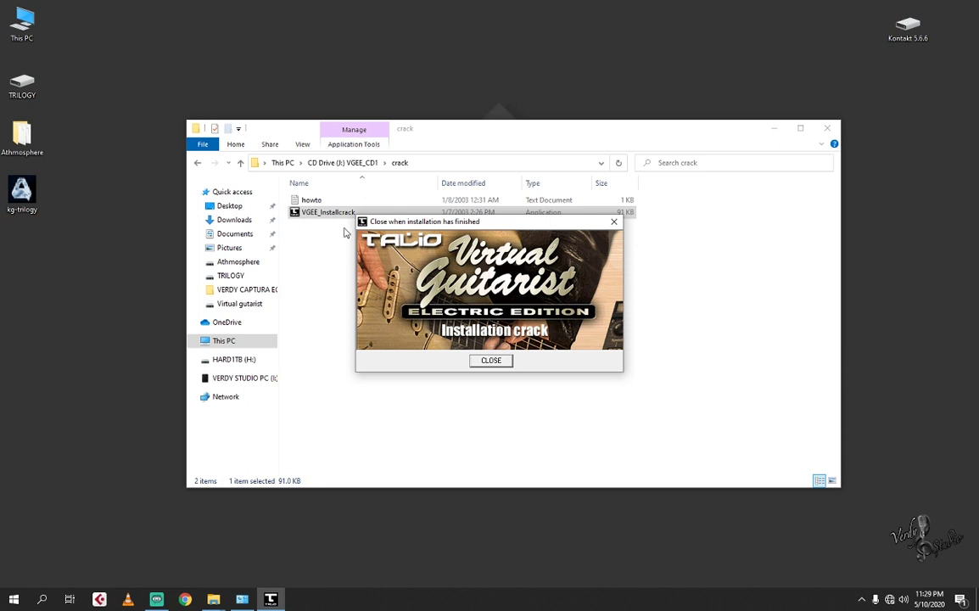
Step: Run Autorun from the VGEE_CD1 root, start the Electric Edition setup and proceed with both the plugin and sound files selected
{"action": "left_click", "coordinate": [240, 162]}
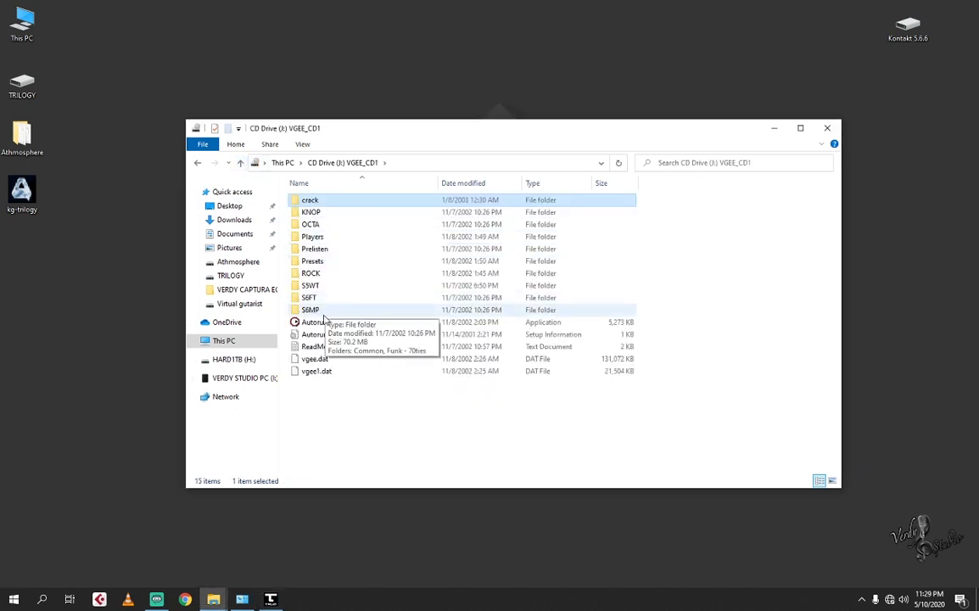
{"action": "double_click", "coordinate": [325, 322]}
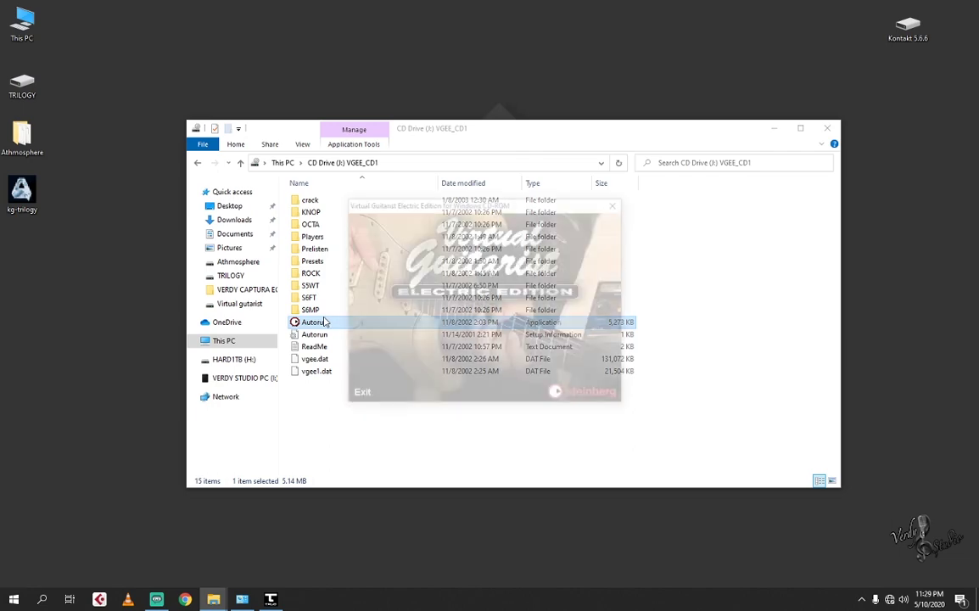
{"action": "left_click", "coordinate": [446, 294]}
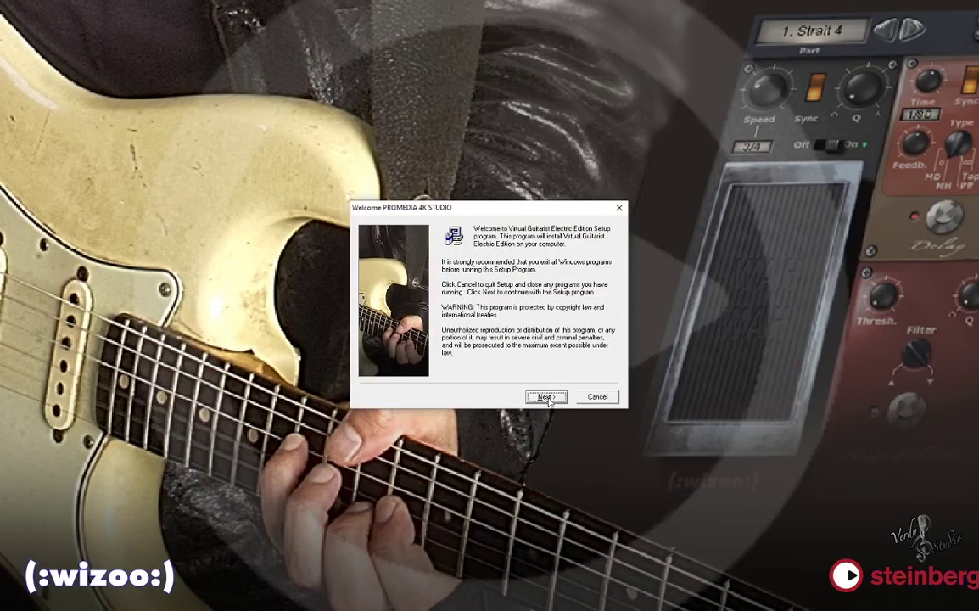
{"action": "left_click", "coordinate": [547, 397]}
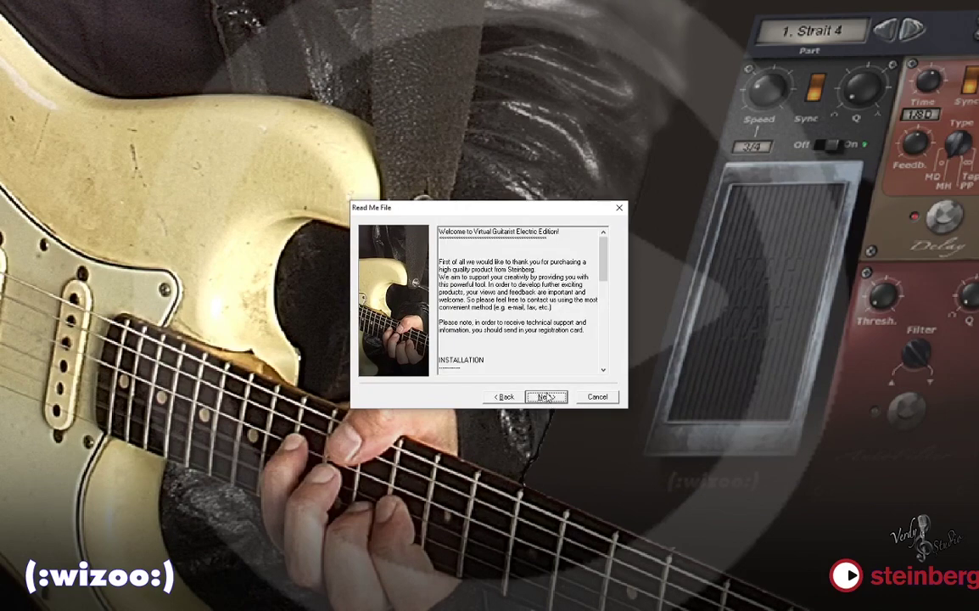
{"action": "left_click", "coordinate": [549, 398]}
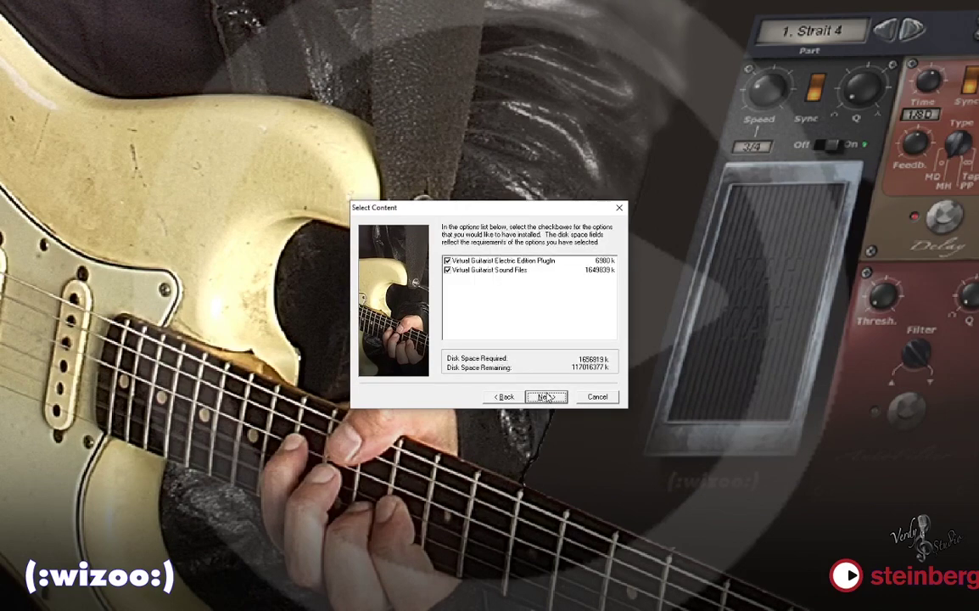
{"action": "left_click", "coordinate": [547, 398]}
Step: Set the plugin destination to C:\Program Files (x86)\VST 32 BIT\VIRTUAL GUITARS, accept the existing directory and install the plugin
{"action": "left_click", "coordinate": [583, 337]}
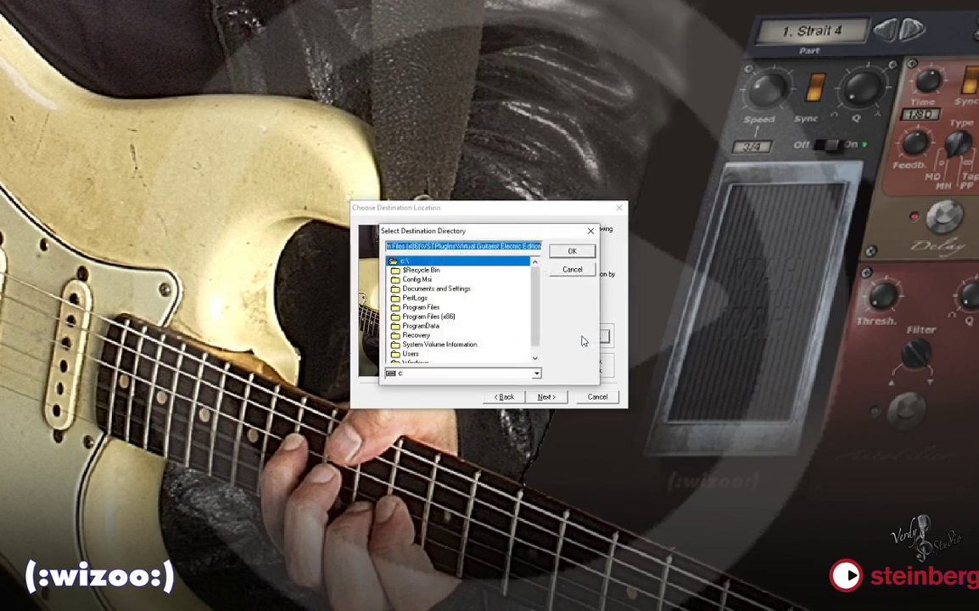
{"action": "double_click", "coordinate": [428, 316]}
{"action": "scroll", "coordinate": [448, 336], "scroll_direction": "down", "scroll_amount": 10}
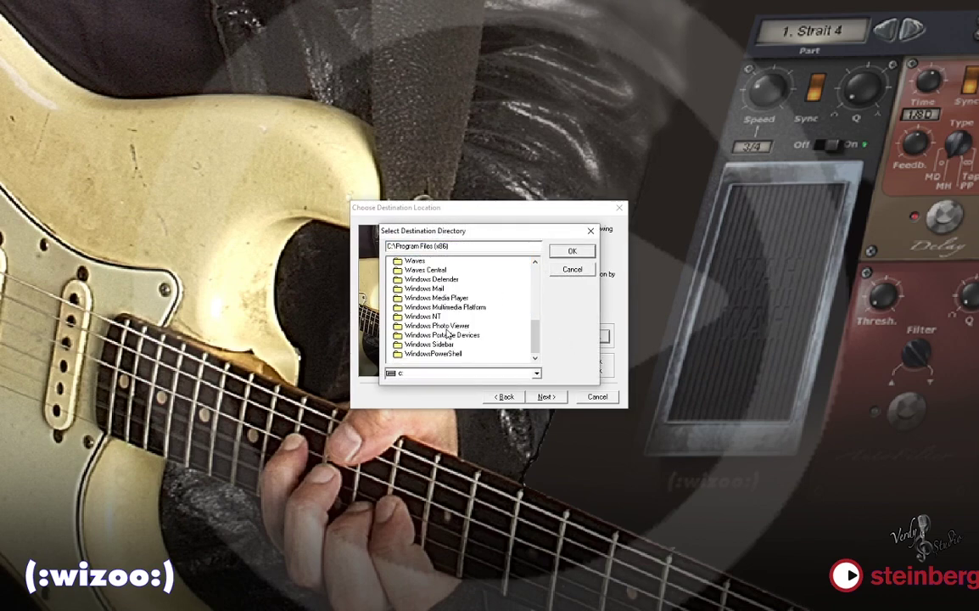
{"action": "scroll", "coordinate": [434, 281], "scroll_direction": "up", "scroll_amount": 1}
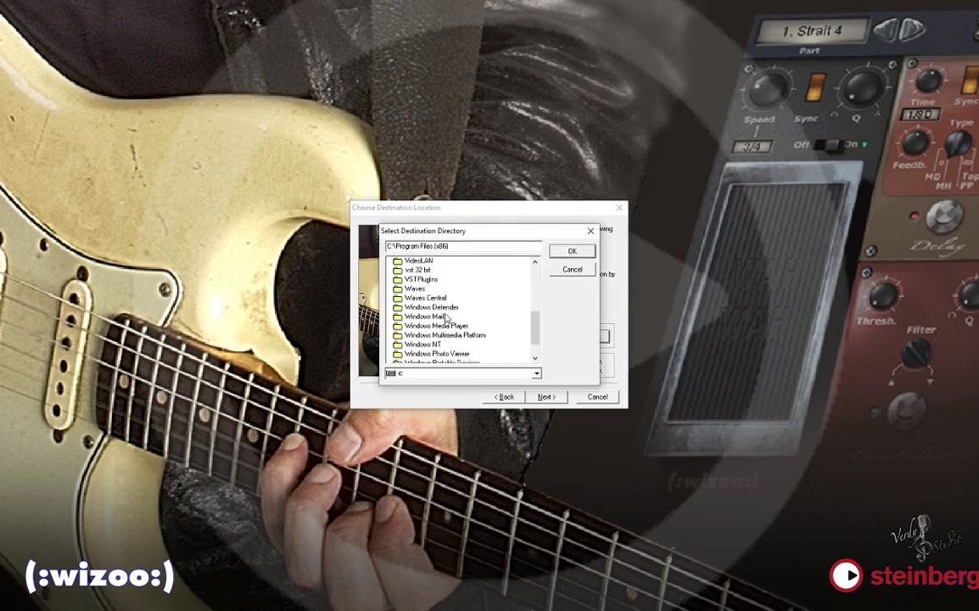
{"action": "double_click", "coordinate": [433, 269]}
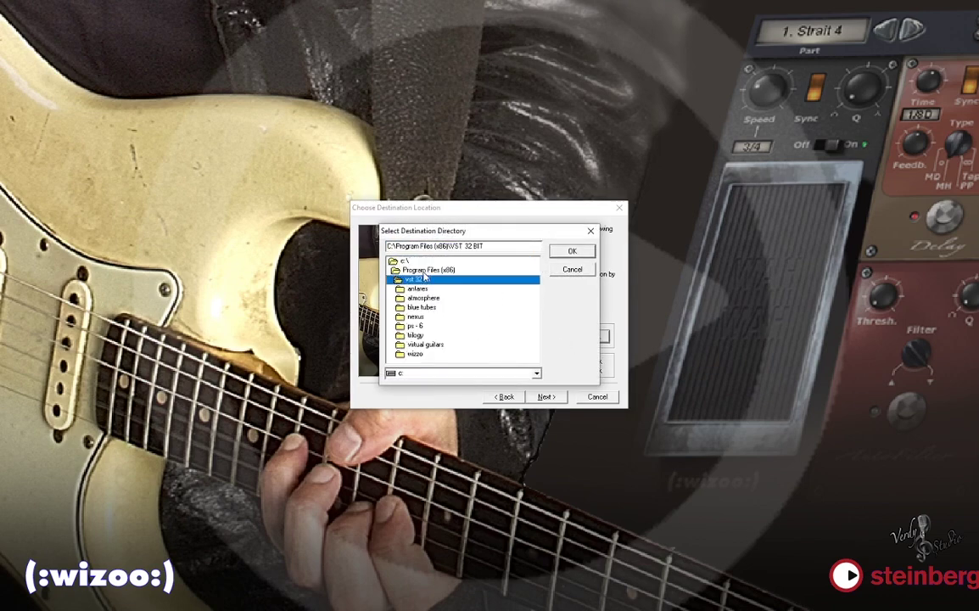
{"action": "double_click", "coordinate": [432, 346]}
{"action": "left_click", "coordinate": [570, 251]}
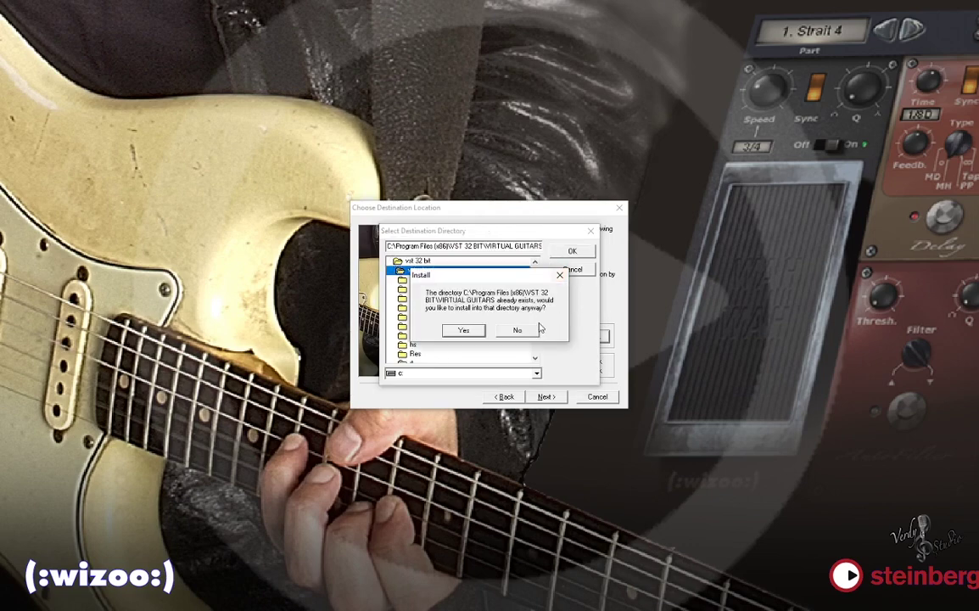
{"action": "key", "text": "Return"}
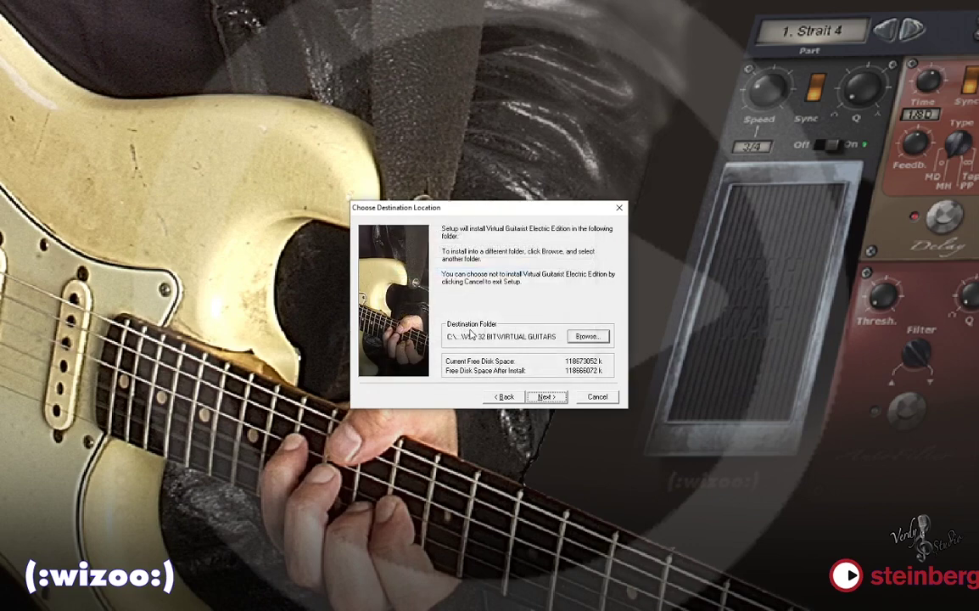
{"action": "left_click", "coordinate": [547, 397]}
{"action": "left_click", "coordinate": [547, 397]}
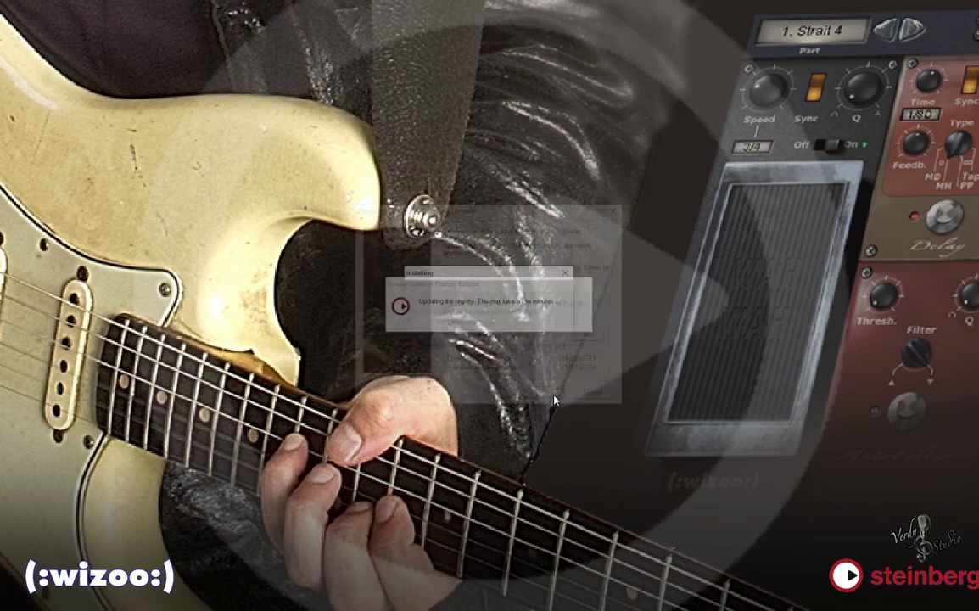
Step: Set the sound files destination to the same VST 32 BIT\VIRTUAL GUITARS folder and start copying the sound files
{"action": "left_click", "coordinate": [588, 336]}
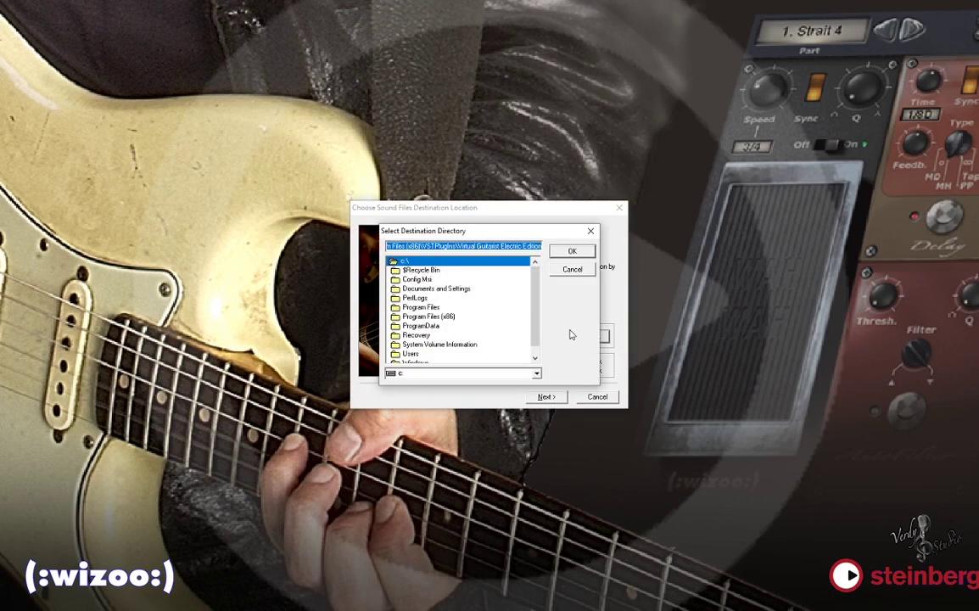
{"action": "double_click", "coordinate": [437, 316]}
{"action": "scroll", "coordinate": [454, 333], "scroll_direction": "down", "scroll_amount": 3}
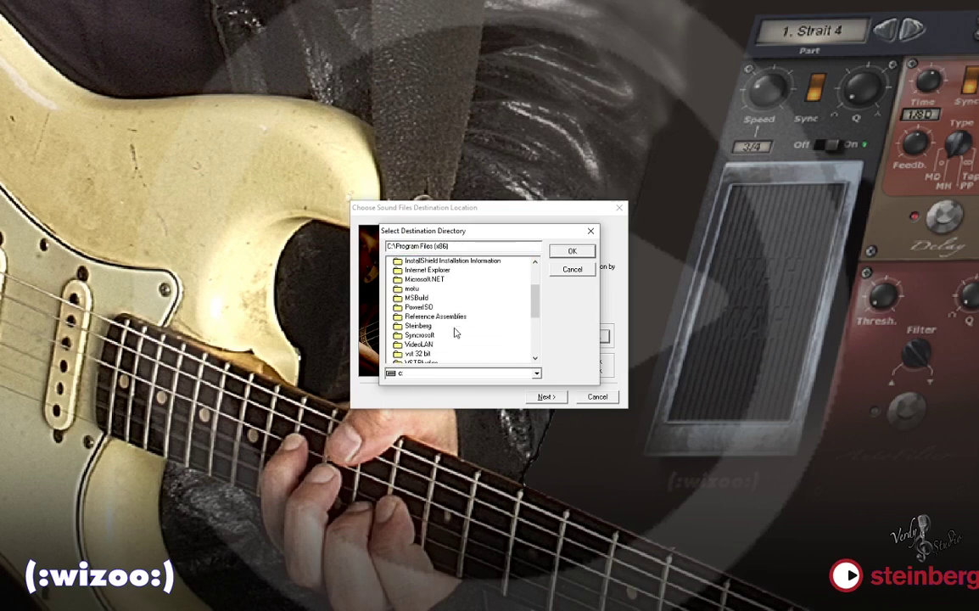
{"action": "double_click", "coordinate": [455, 348]}
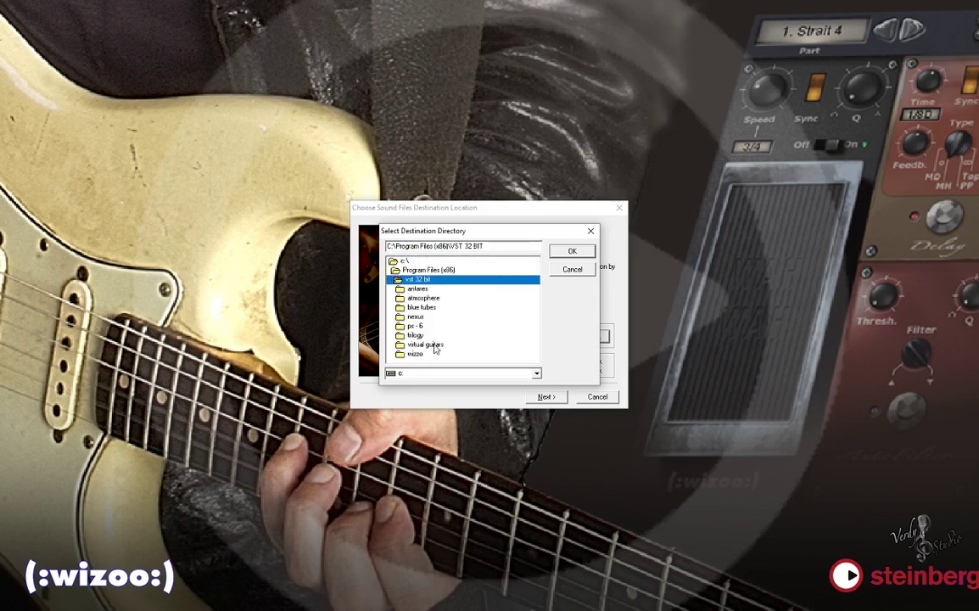
{"action": "double_click", "coordinate": [437, 344]}
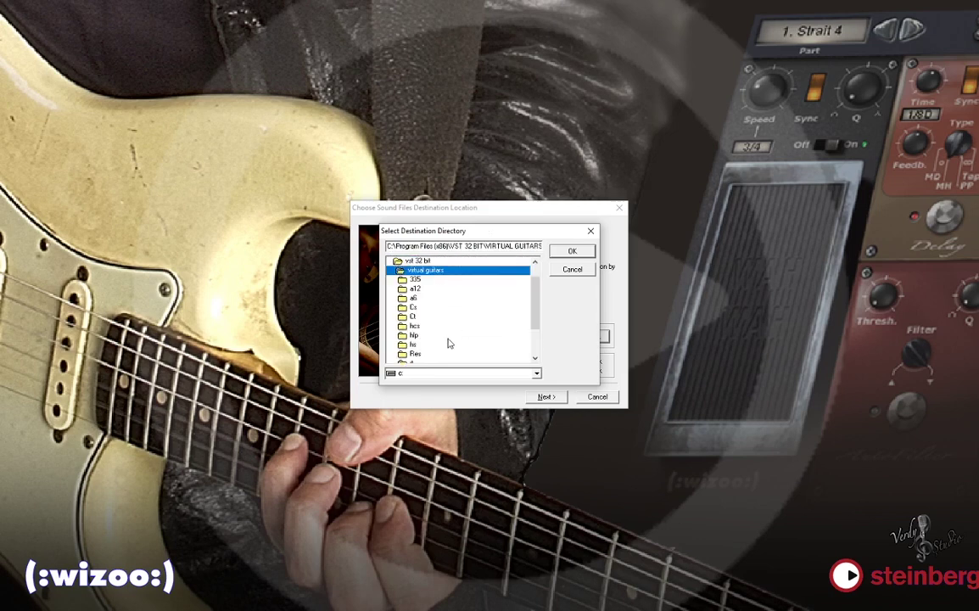
{"action": "left_click", "coordinate": [569, 252]}
{"action": "left_click", "coordinate": [465, 330]}
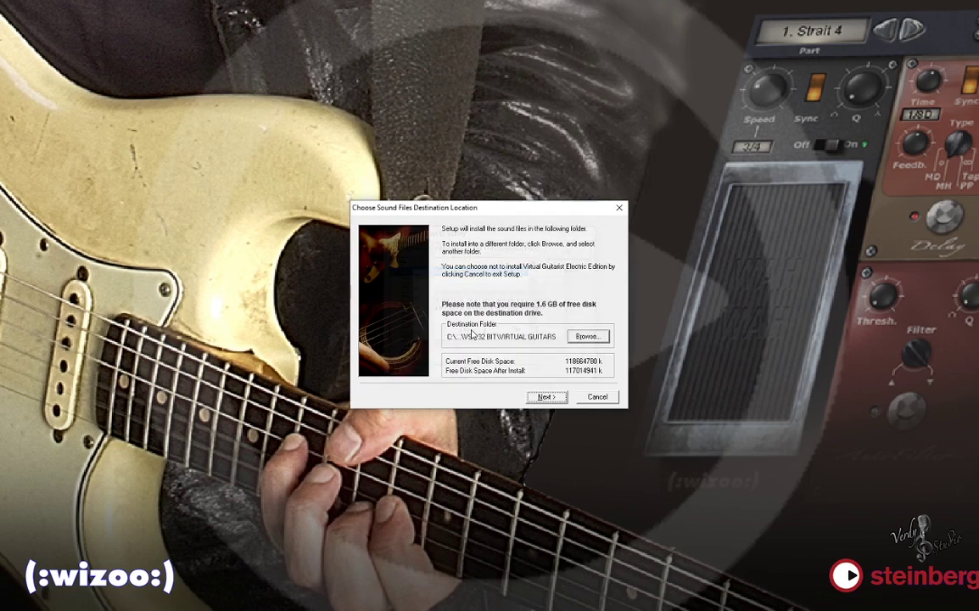
{"action": "left_click", "coordinate": [548, 397]}
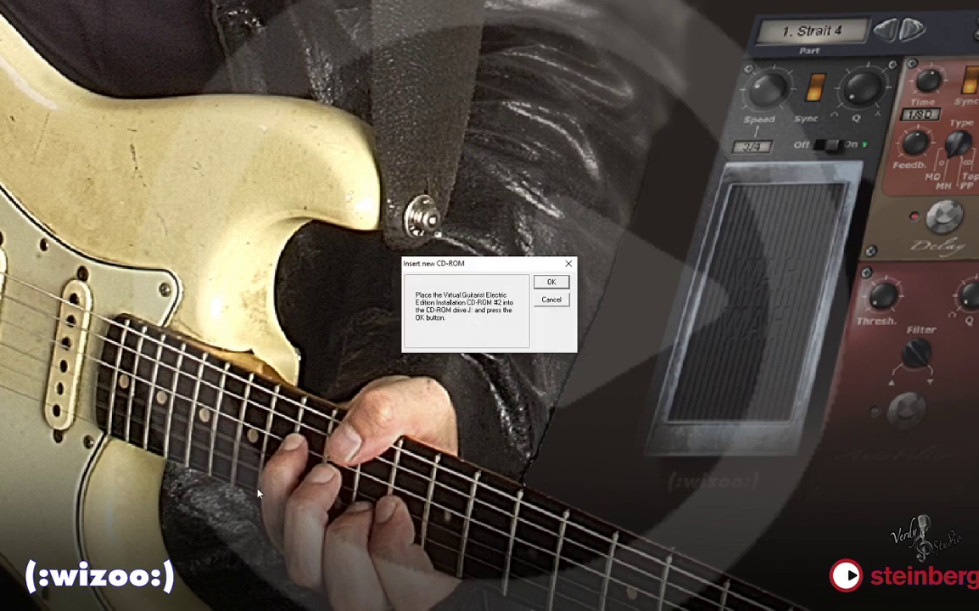
Step: Mount the Virtual Guitarist Electric Edition cd2 image on drive J: with PowerISO and continue the installation
{"action": "key", "text": "super"}
{"action": "left_click", "coordinate": [861, 600]}
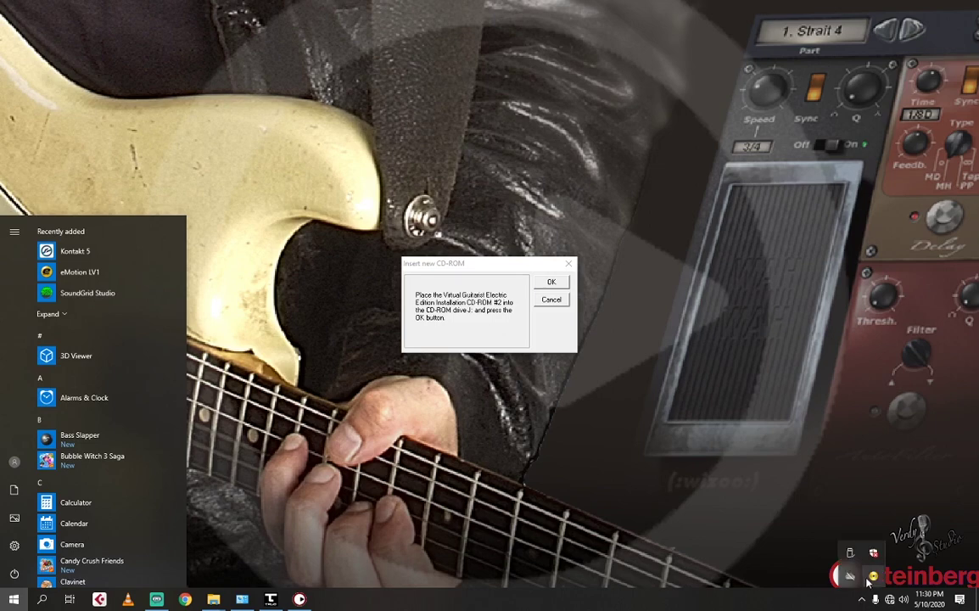
{"action": "right_click", "coordinate": [873, 553]}
{"action": "left_click", "coordinate": [830, 458]}
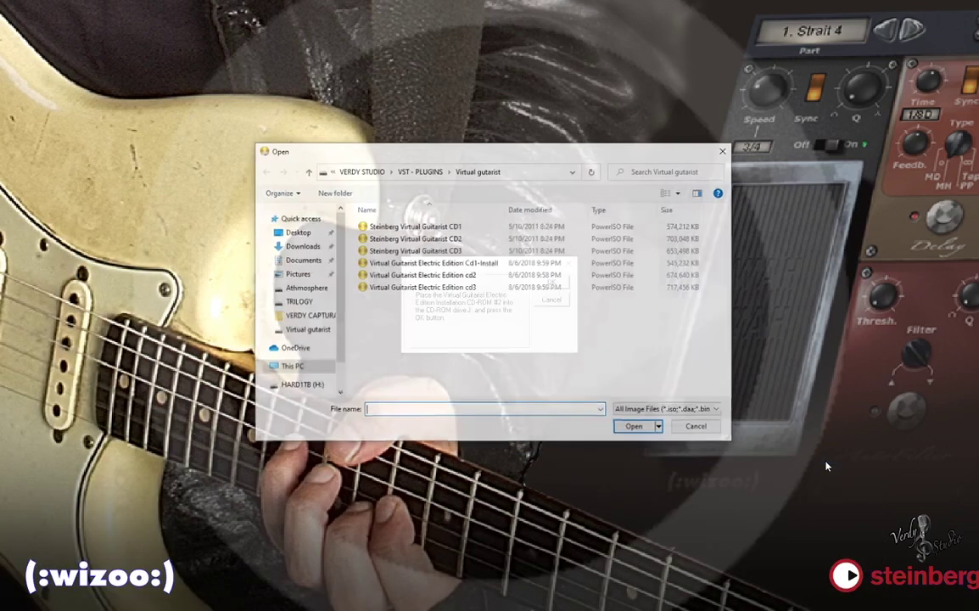
{"action": "left_click", "coordinate": [452, 275]}
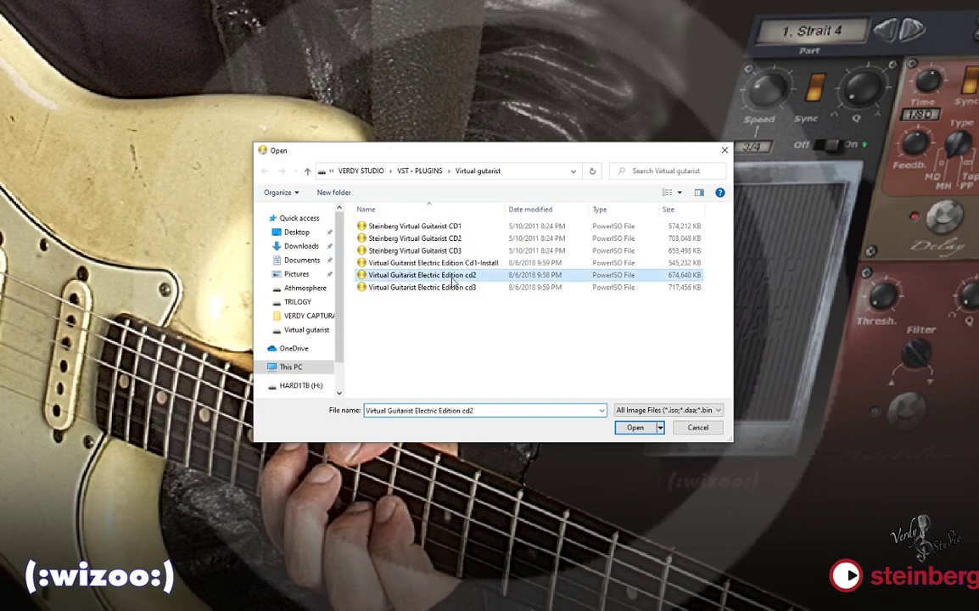
{"action": "left_click", "coordinate": [633, 428]}
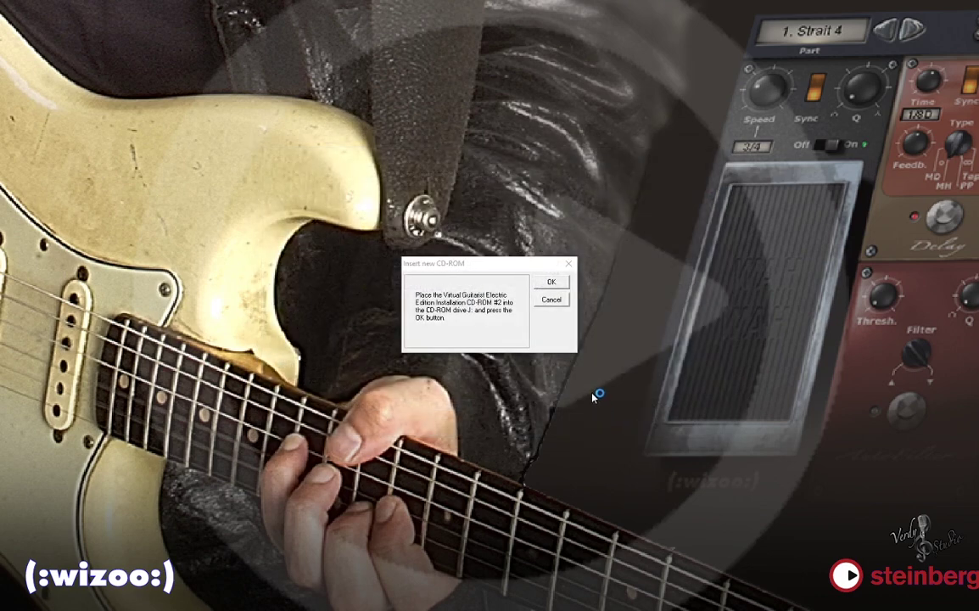
{"action": "left_click", "coordinate": [551, 282]}
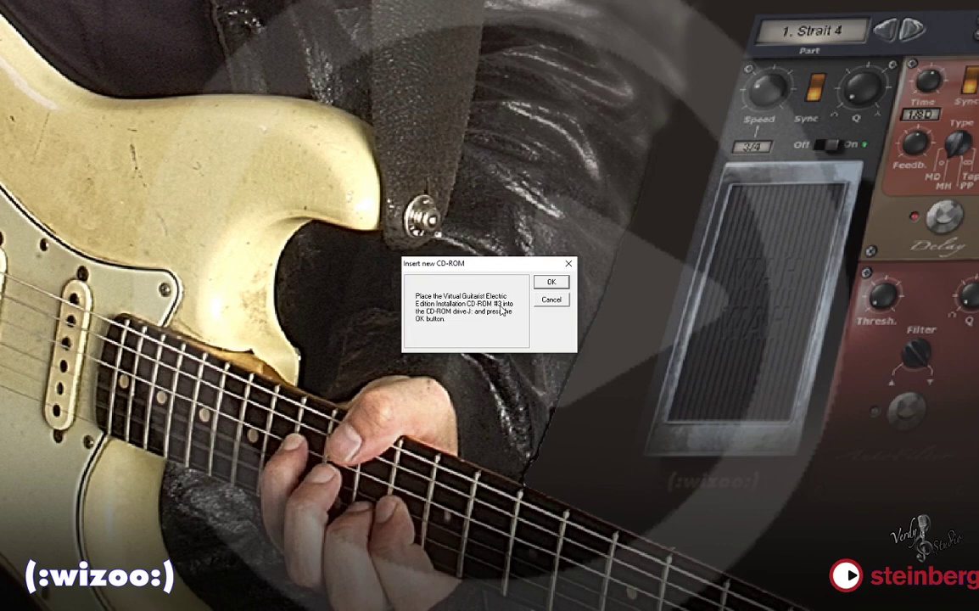
Step: Mount the Virtual Guitarist Electric Edition cd3 image on drive J: with PowerISO and finish the installation without restarting the computer
{"action": "key", "text": "super"}
{"action": "left_click", "coordinate": [861, 600]}
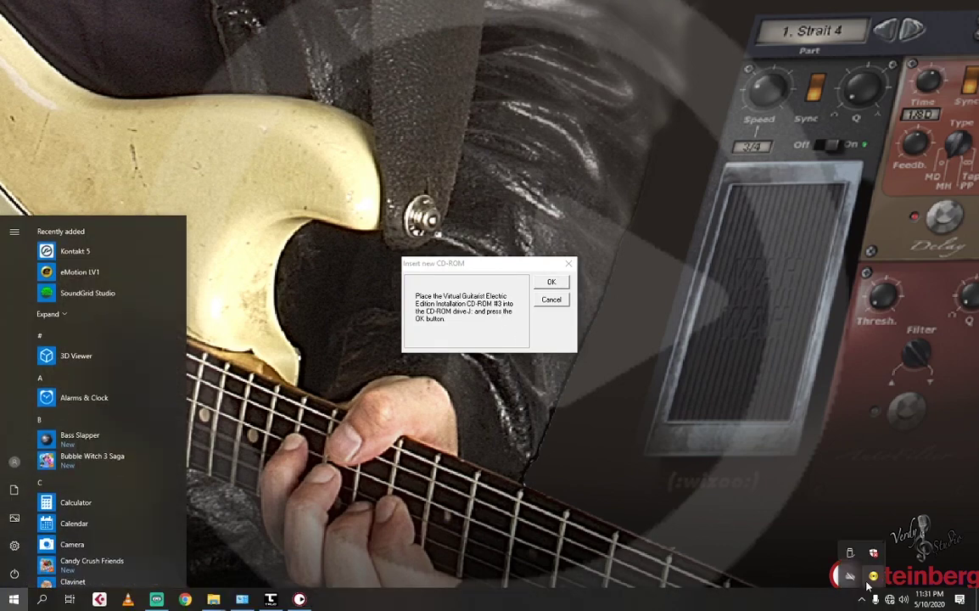
{"action": "right_click", "coordinate": [871, 578]}
{"action": "left_click", "coordinate": [746, 414]}
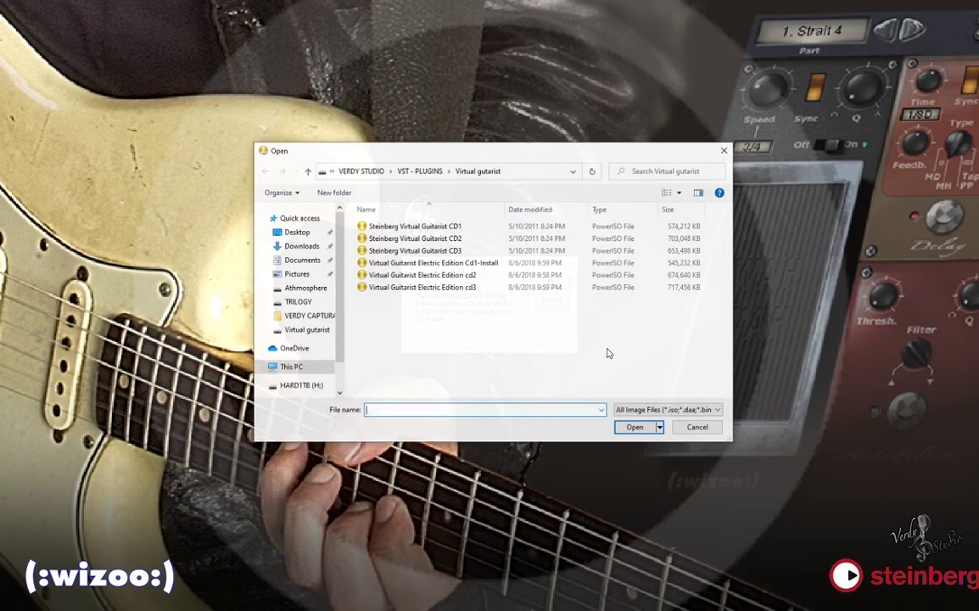
{"action": "left_click", "coordinate": [501, 288]}
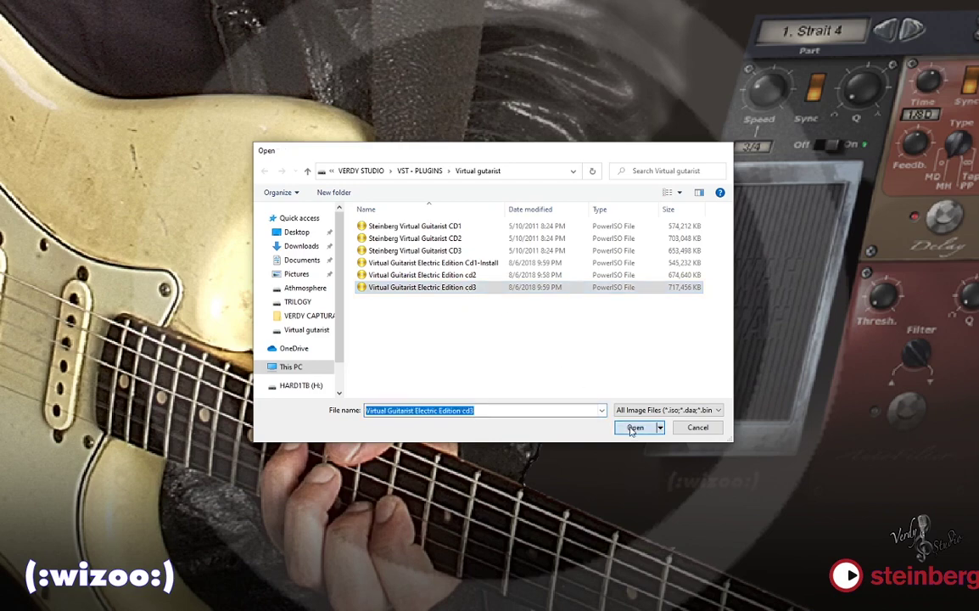
{"action": "left_click", "coordinate": [633, 427]}
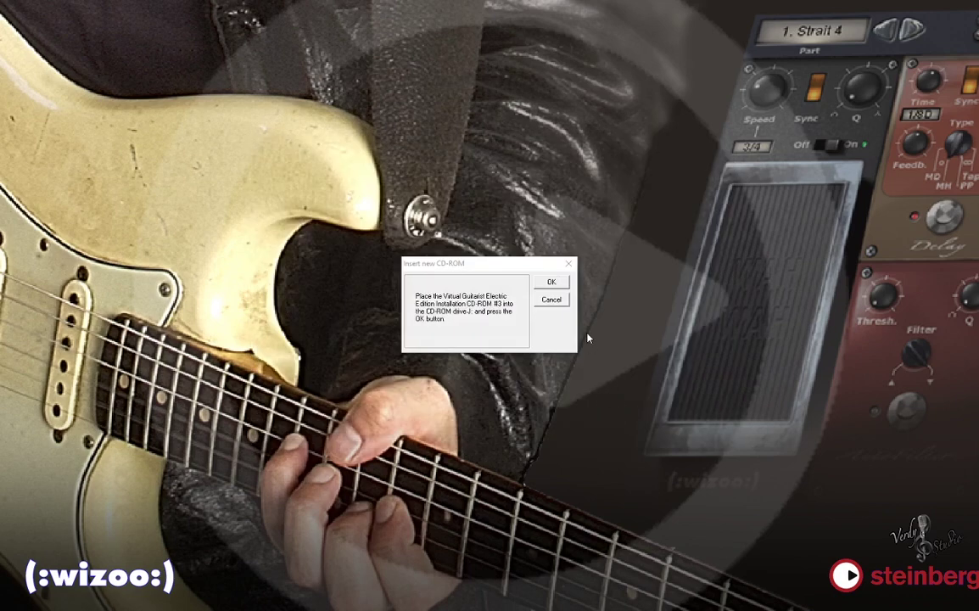
{"action": "left_click", "coordinate": [551, 282]}
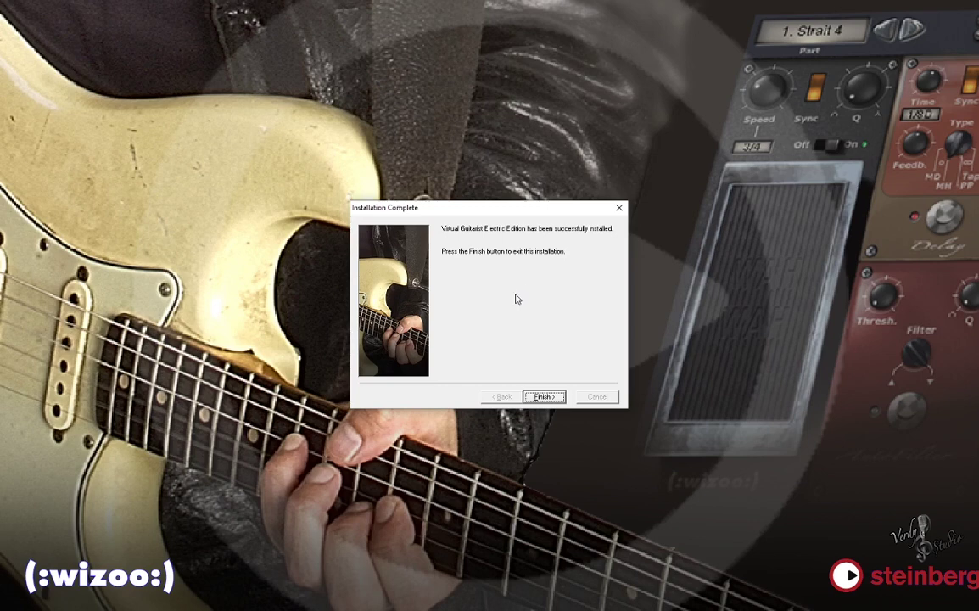
{"action": "left_click", "coordinate": [543, 397]}
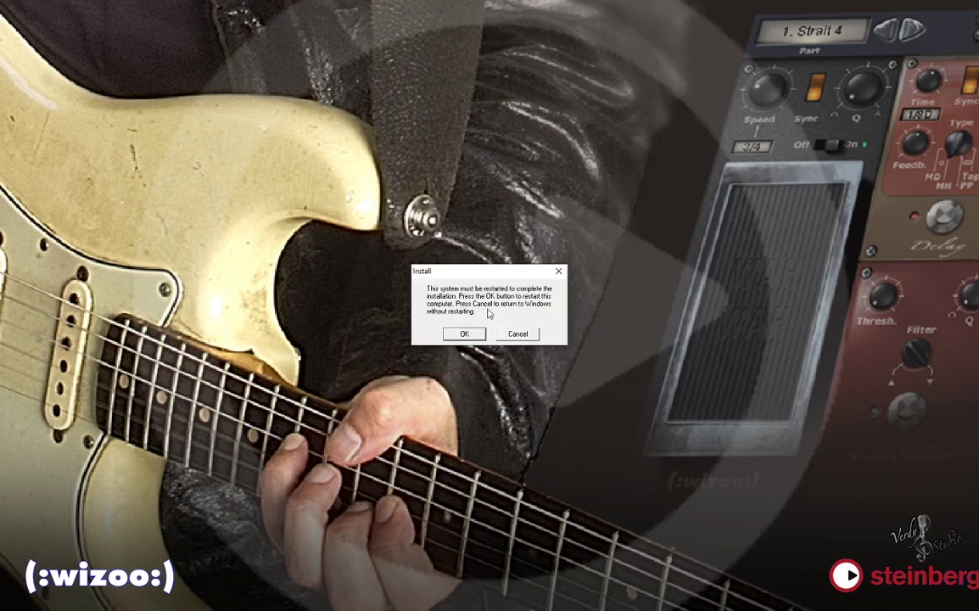
{"action": "left_click", "coordinate": [519, 335]}
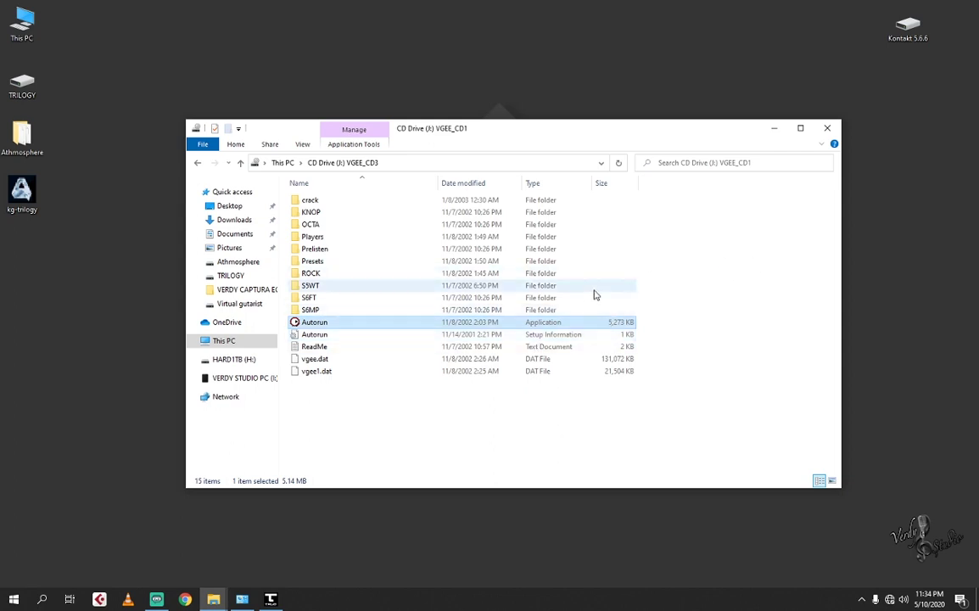
Step: Open the Sample Modeling The Soprano & Bass Clarinets folder in VERDY STUDIO\VST - PLUGINS on drive I:
{"action": "left_click", "coordinate": [240, 162]}
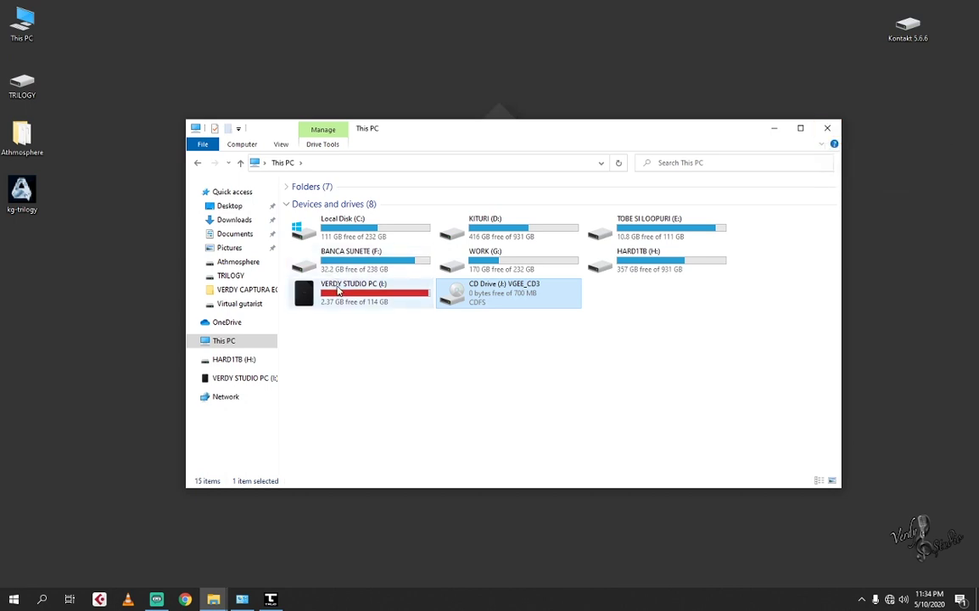
{"action": "double_click", "coordinate": [340, 290]}
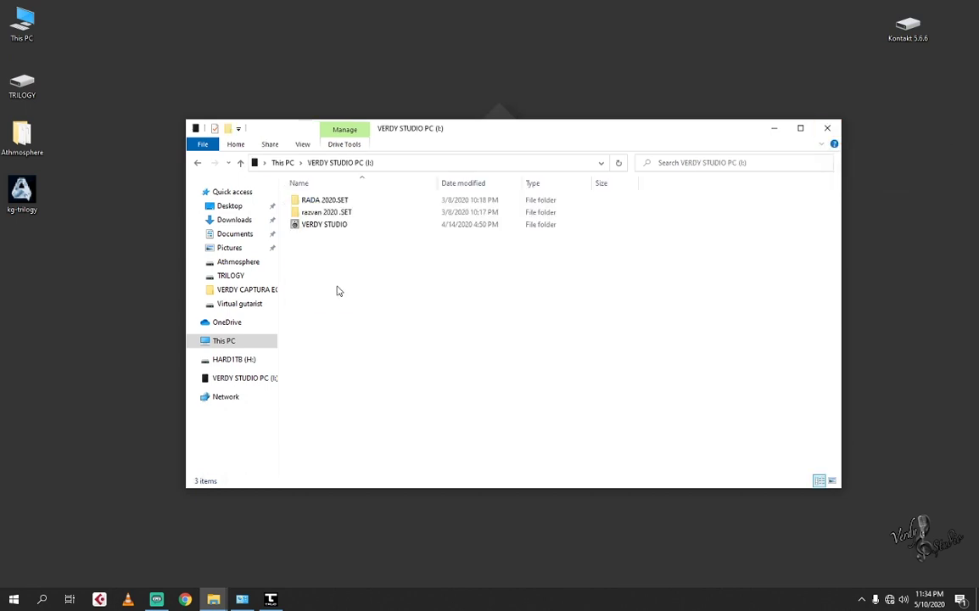
{"action": "double_click", "coordinate": [314, 226]}
{"action": "left_click", "coordinate": [323, 238]}
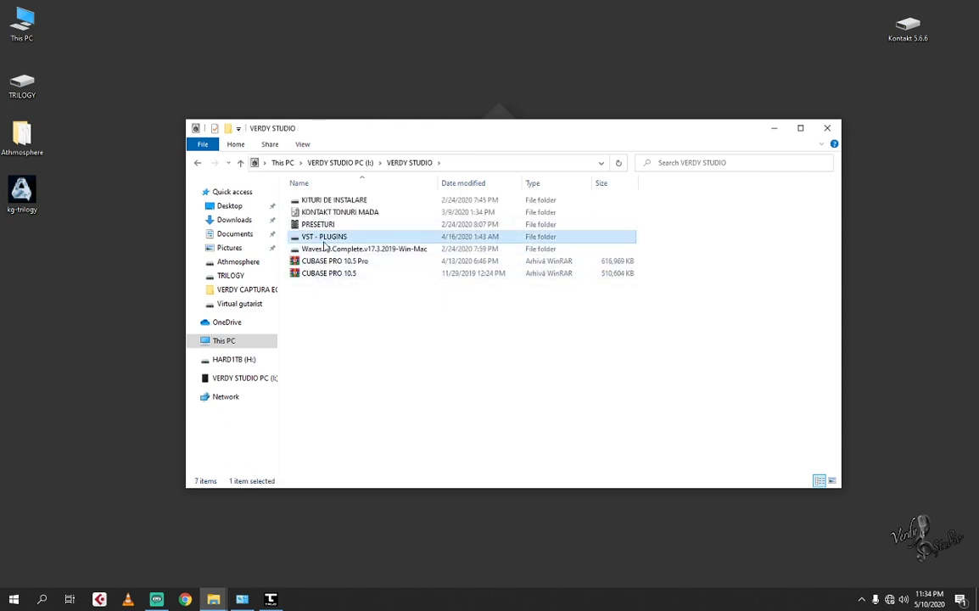
{"action": "double_click", "coordinate": [323, 239]}
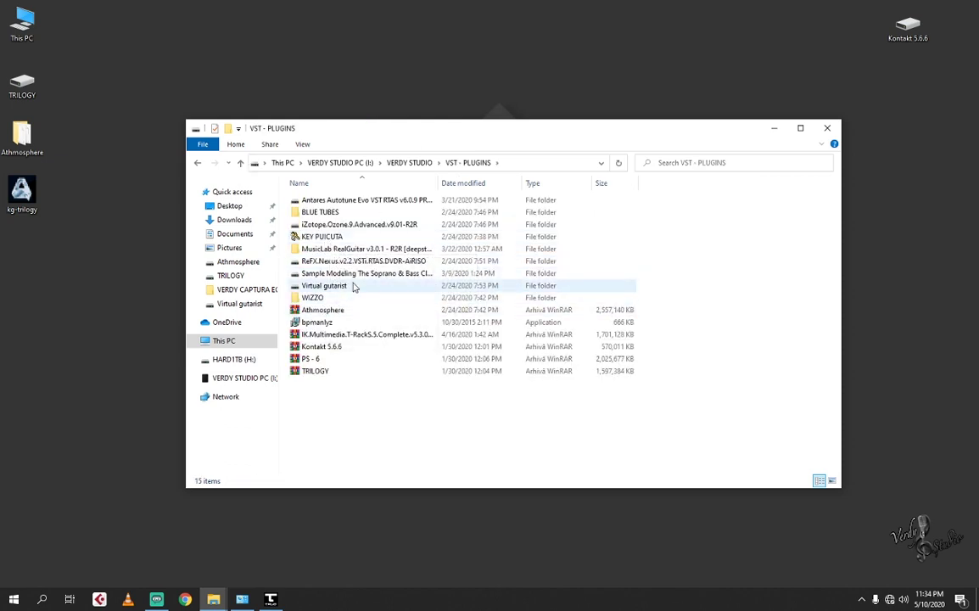
{"action": "double_click", "coordinate": [356, 273]}
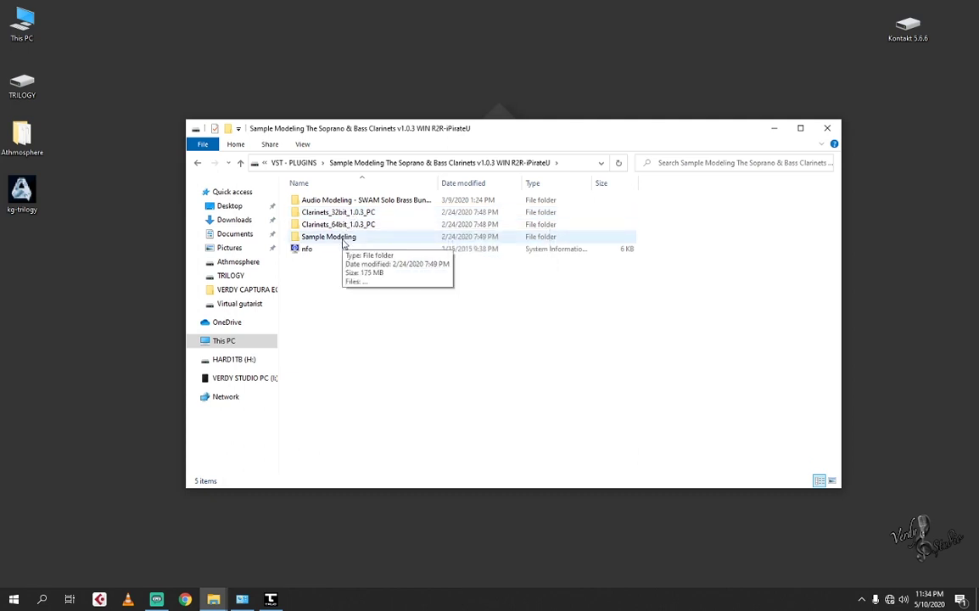
Step: Open the Sample Modeling subfolder and run the SWAM Soprano and Bass Clarinets installer despite the SmartScreen notice
{"action": "double_click", "coordinate": [328, 237]}
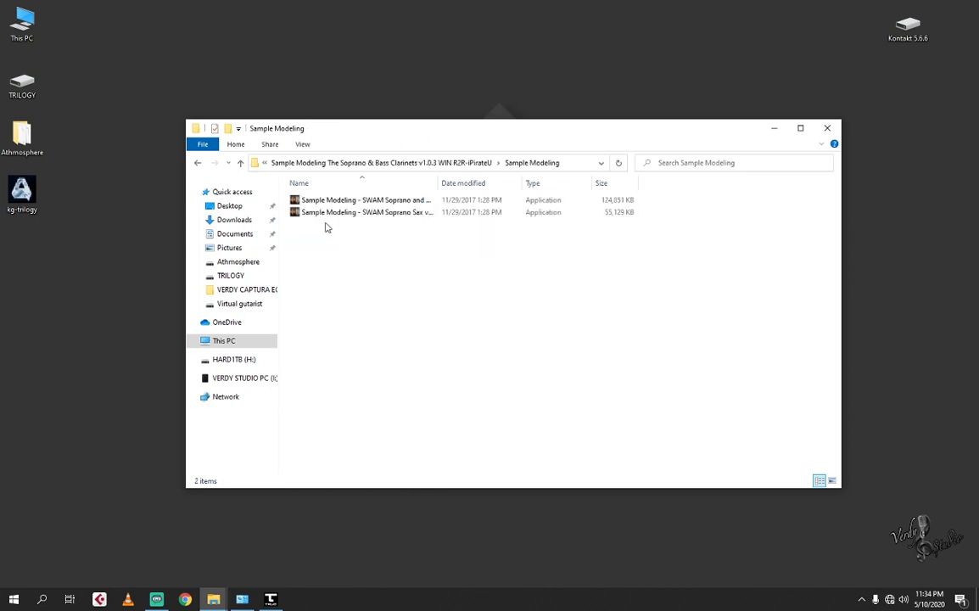
{"action": "double_click", "coordinate": [397, 202]}
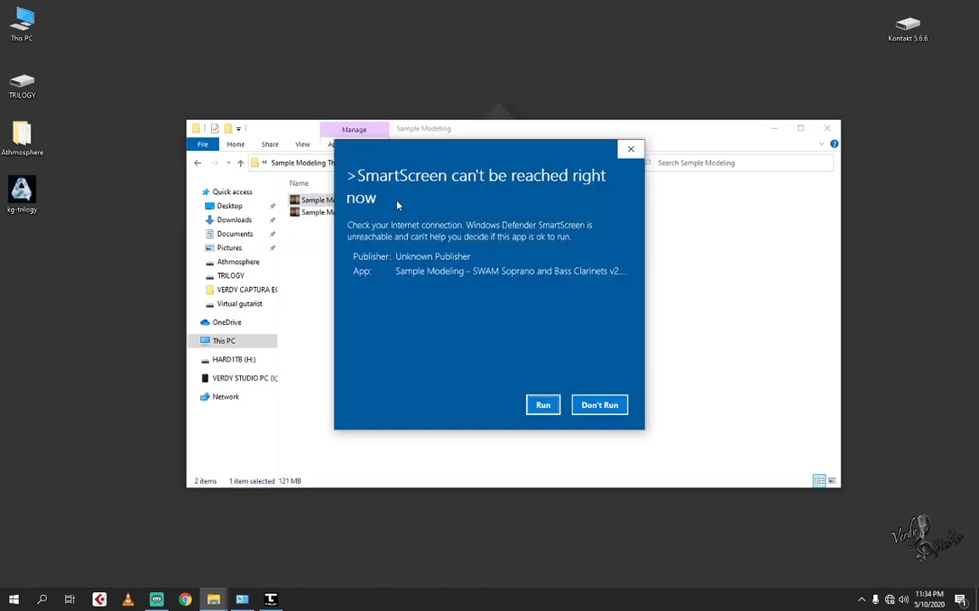
{"action": "left_click", "coordinate": [552, 406]}
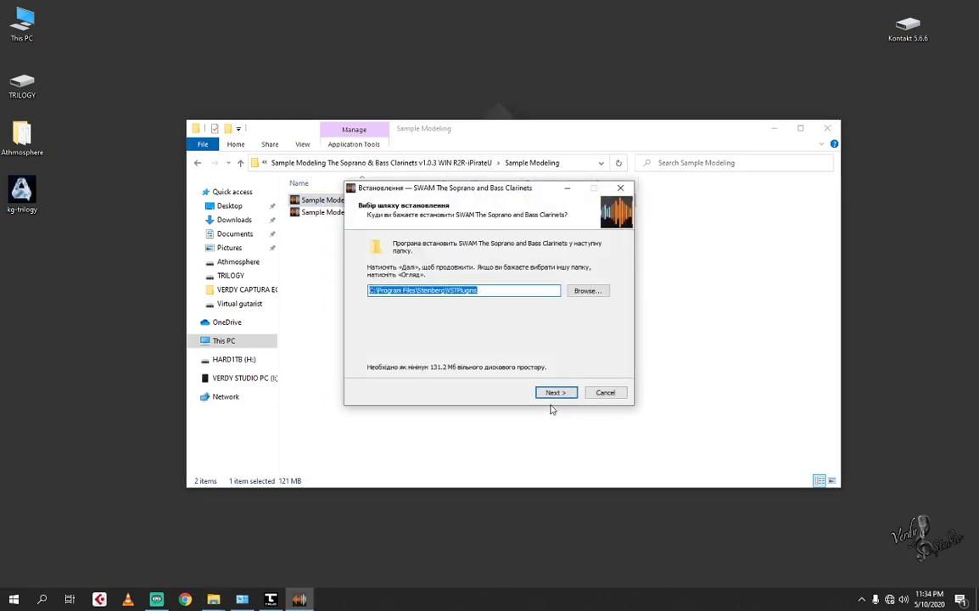
Step: Set the clarinets' installation folder to C:\Program Files\Steinberg\Cubase 10\VSTPlugins\CLARINET SI SAX and continue to the component selection
{"action": "left_click", "coordinate": [588, 291]}
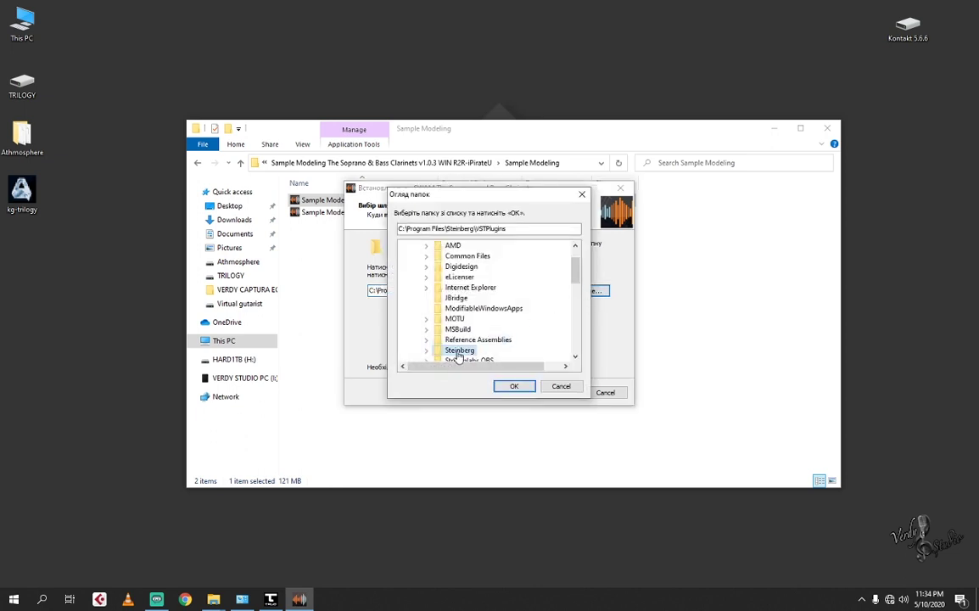
{"action": "double_click", "coordinate": [458, 353]}
{"action": "double_click", "coordinate": [462, 309]}
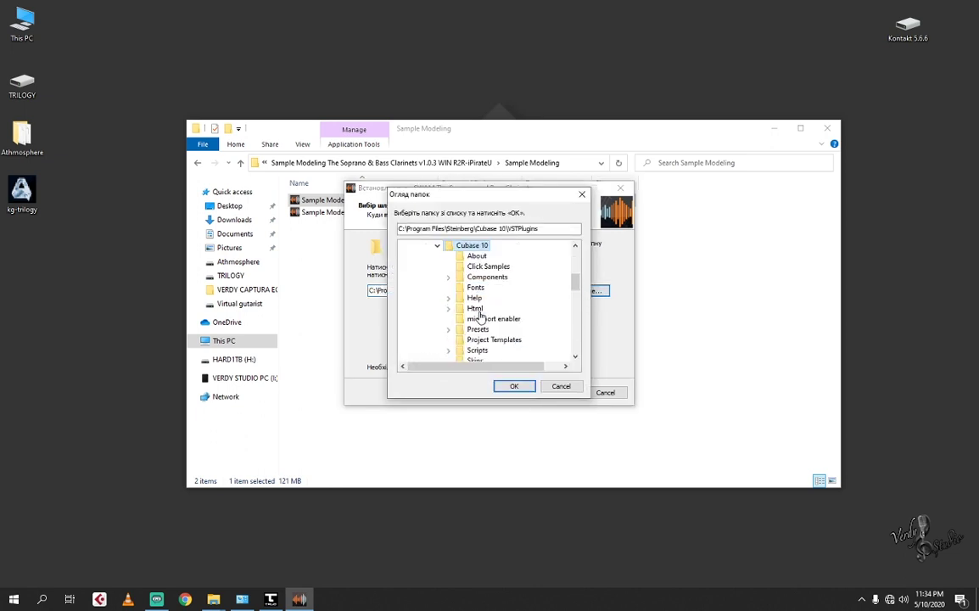
{"action": "scroll", "coordinate": [502, 325], "scroll_direction": "down", "scroll_amount": 2}
{"action": "scroll", "coordinate": [502, 325], "scroll_direction": "down", "scroll_amount": 2}
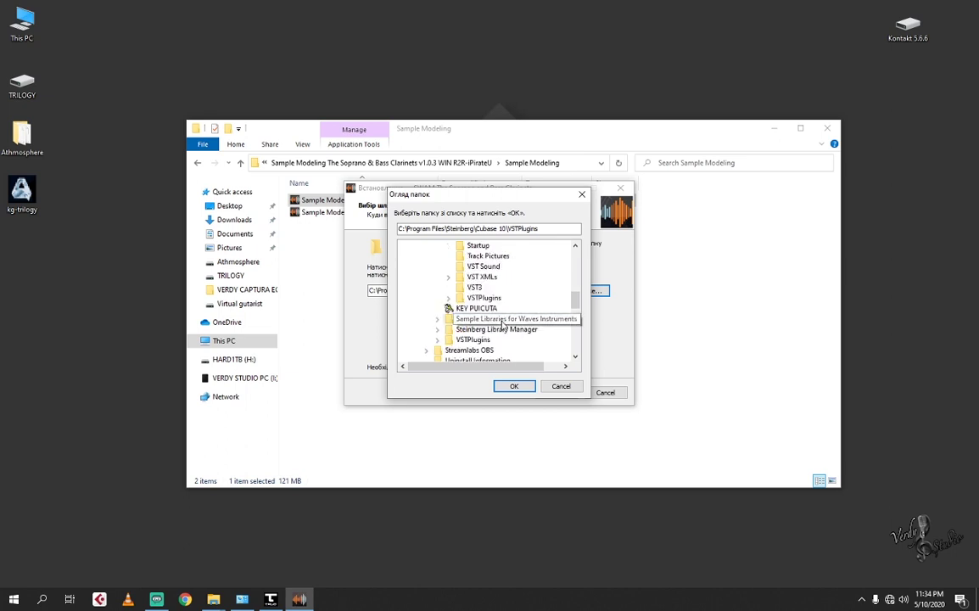
{"action": "double_click", "coordinate": [490, 303]}
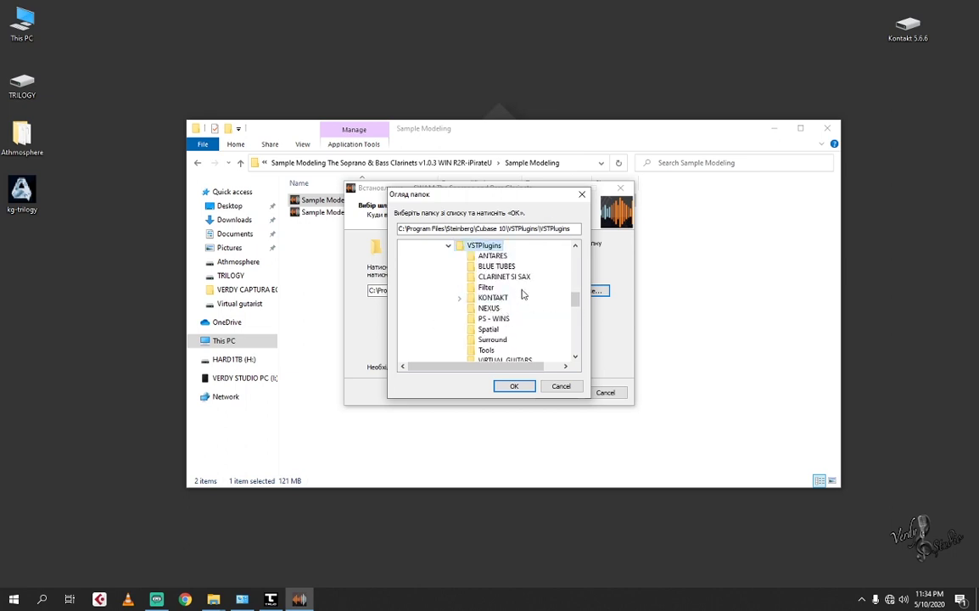
{"action": "left_click", "coordinate": [507, 278]}
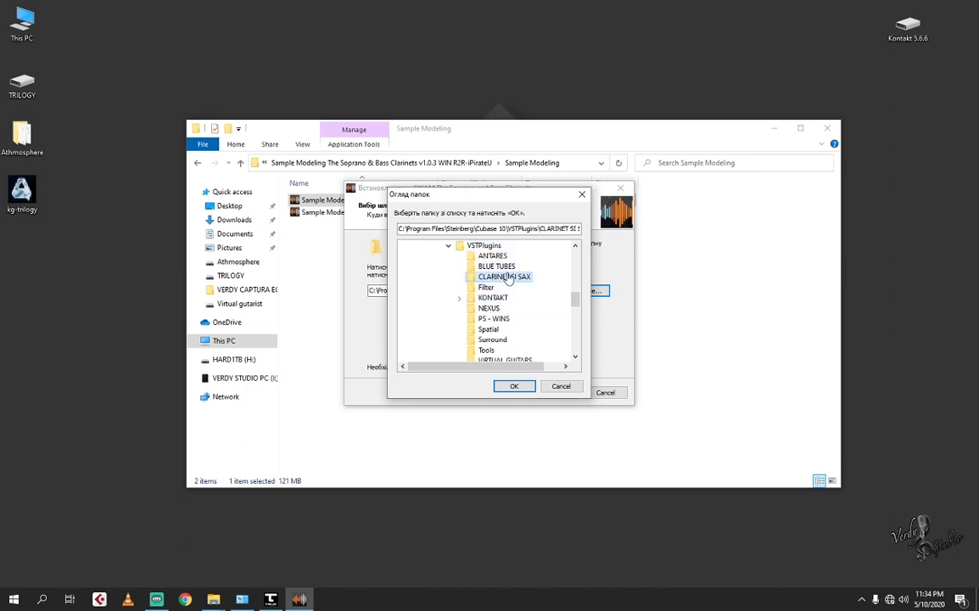
{"action": "left_click", "coordinate": [520, 388]}
{"action": "left_click", "coordinate": [555, 393]}
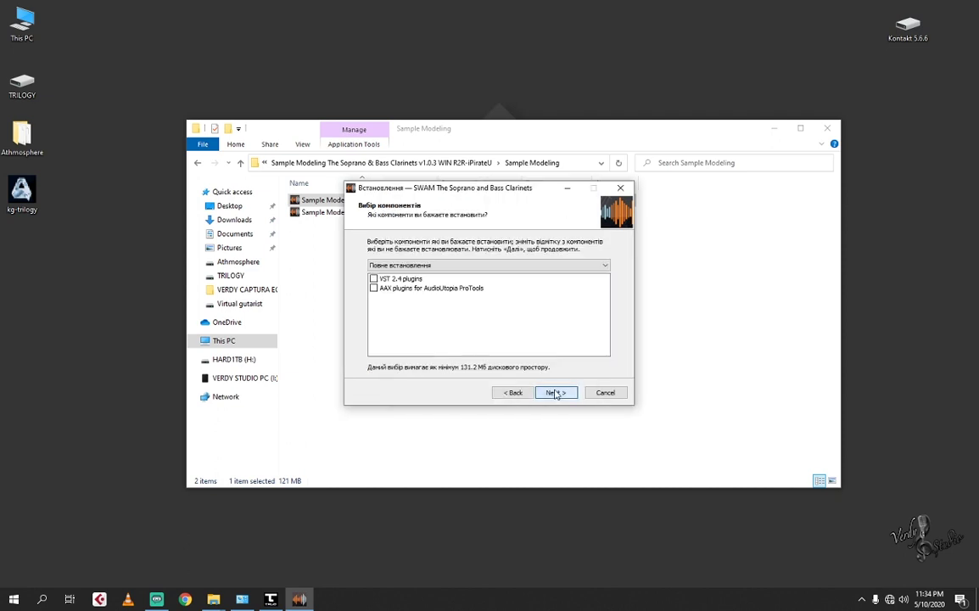
Step: Include the VST 2.4 plugins and the AAX plugins for AudioUtopia ProTools, and complete the clarinets installation
{"action": "left_click", "coordinate": [373, 279]}
{"action": "left_click", "coordinate": [373, 287]}
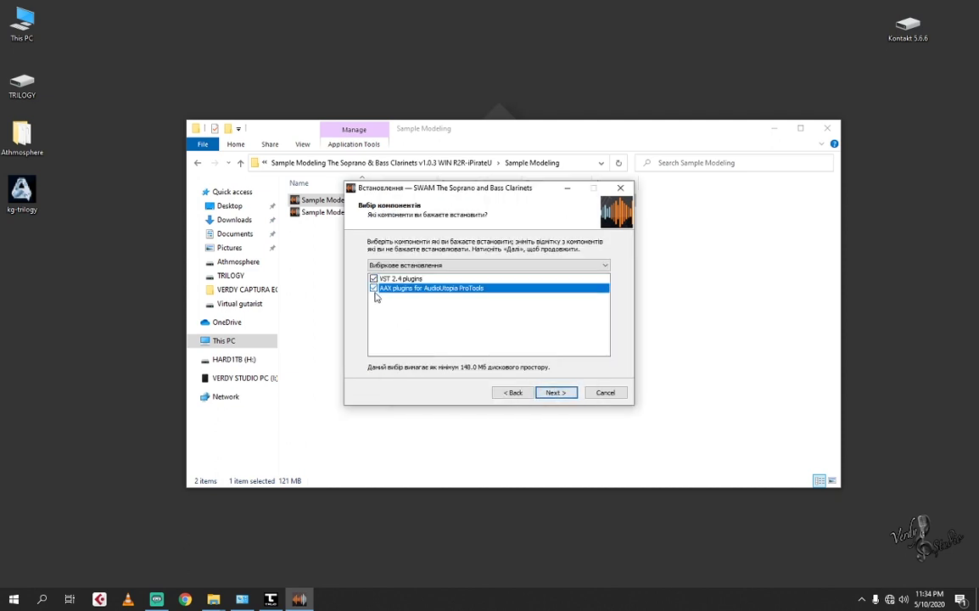
{"action": "left_click", "coordinate": [552, 394]}
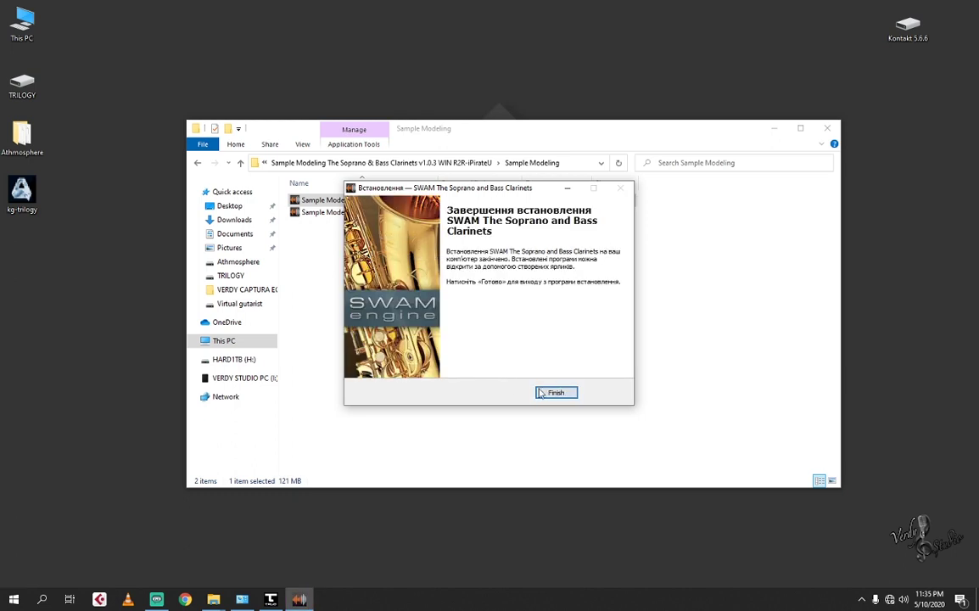
{"action": "left_click", "coordinate": [556, 393]}
Step: Run the SWAM Soprano Sax v2.5.3 installer from the Sample Modeling folder, allowing it past SmartScreen
{"action": "left_click", "coordinate": [327, 214]}
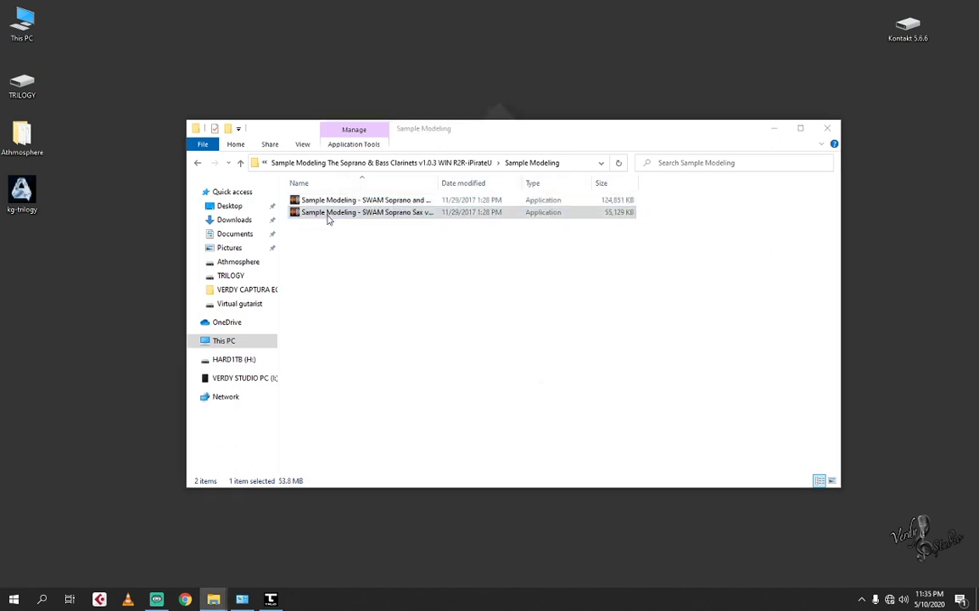
{"action": "double_click", "coordinate": [327, 214]}
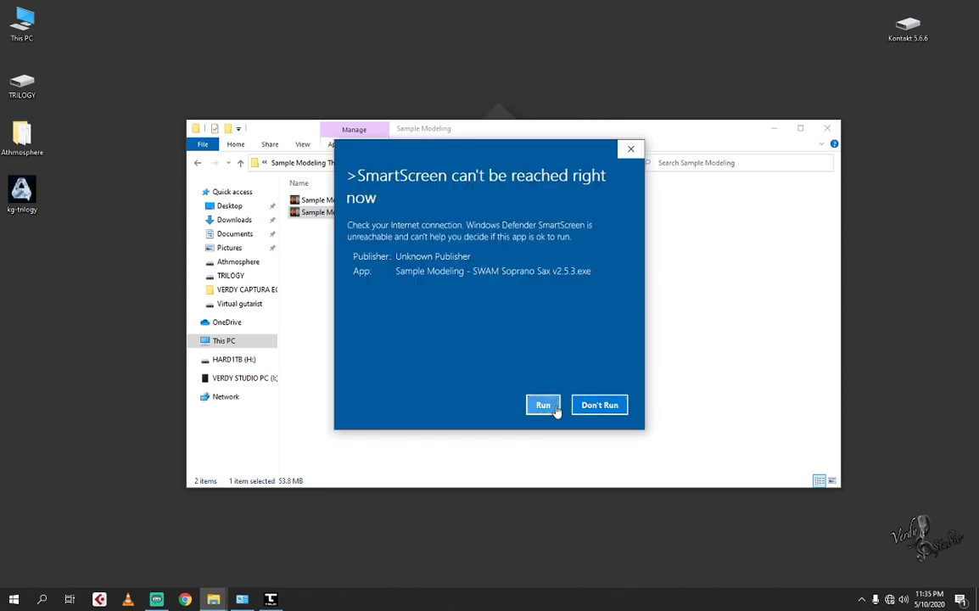
{"action": "left_click", "coordinate": [543, 406]}
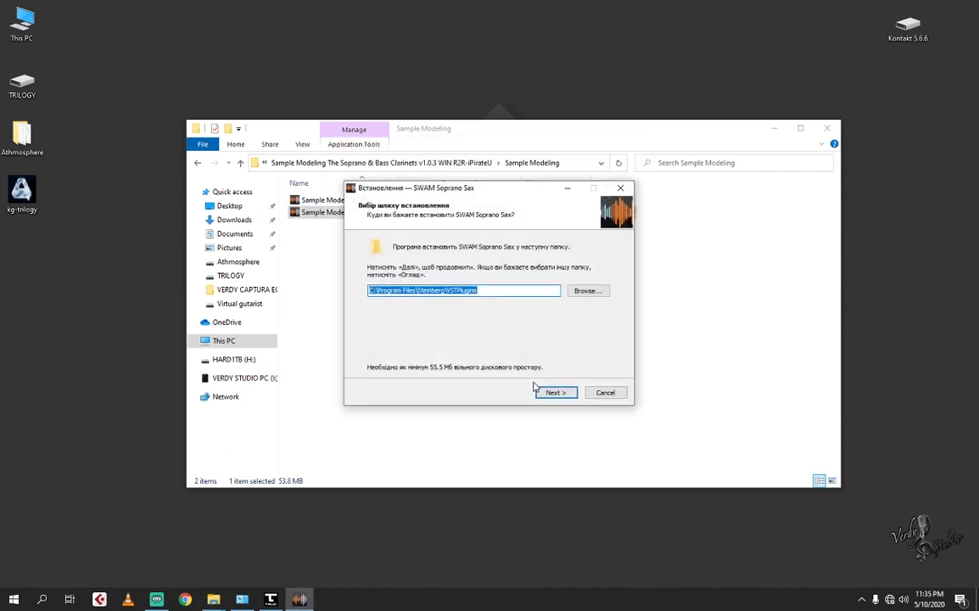
Step: Set the Soprano Sax installation folder to Steinberg\Cubase 10\VSTPlugins\CLARINET SI SAX and continue to the component selection
{"action": "left_click", "coordinate": [586, 291]}
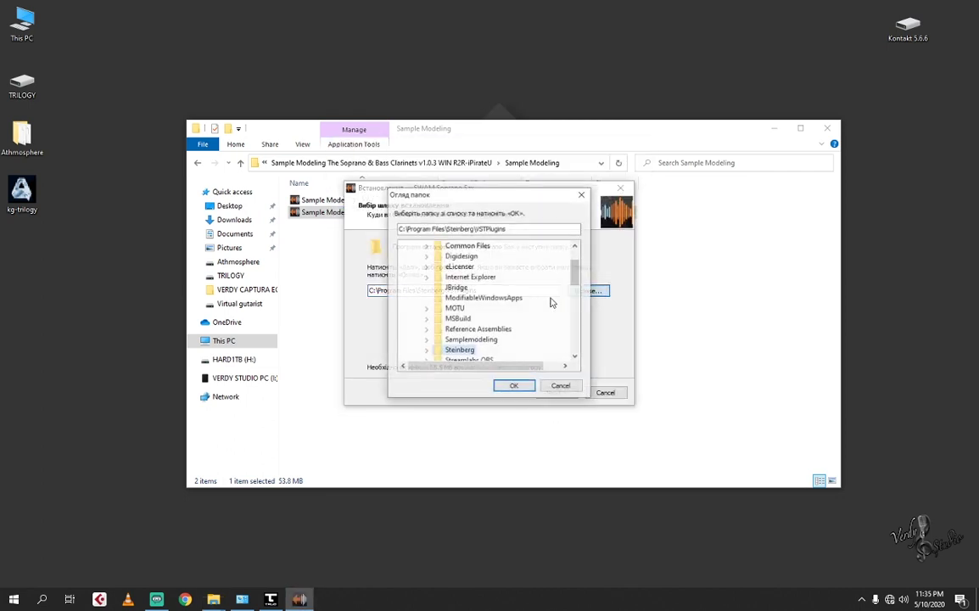
{"action": "double_click", "coordinate": [465, 353]}
{"action": "double_click", "coordinate": [484, 310]}
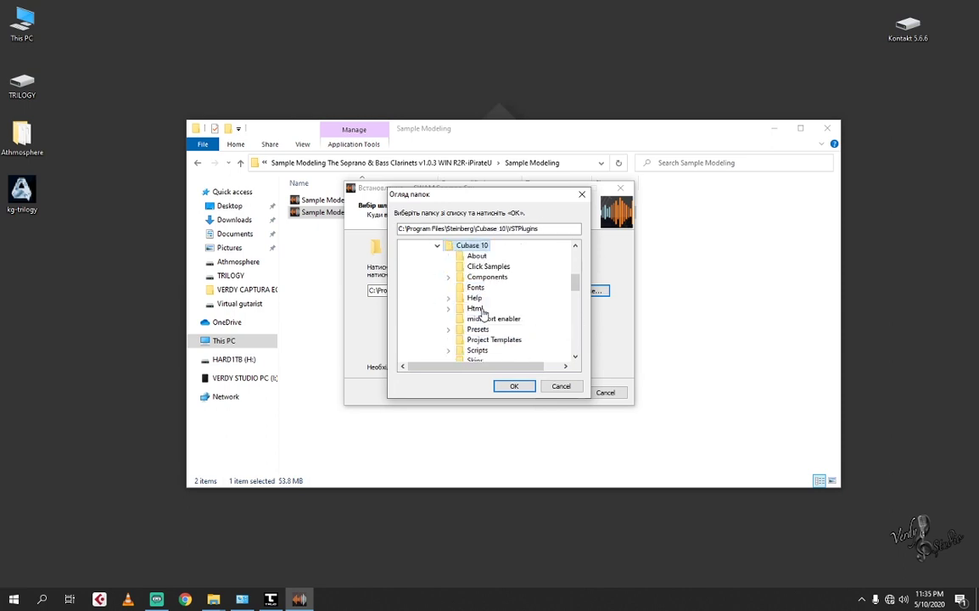
{"action": "scroll", "coordinate": [513, 339], "scroll_direction": "down", "scroll_amount": 2}
{"action": "scroll", "coordinate": [509, 343], "scroll_direction": "up", "scroll_amount": 2}
{"action": "scroll", "coordinate": [499, 343], "scroll_direction": "down", "scroll_amount": 4}
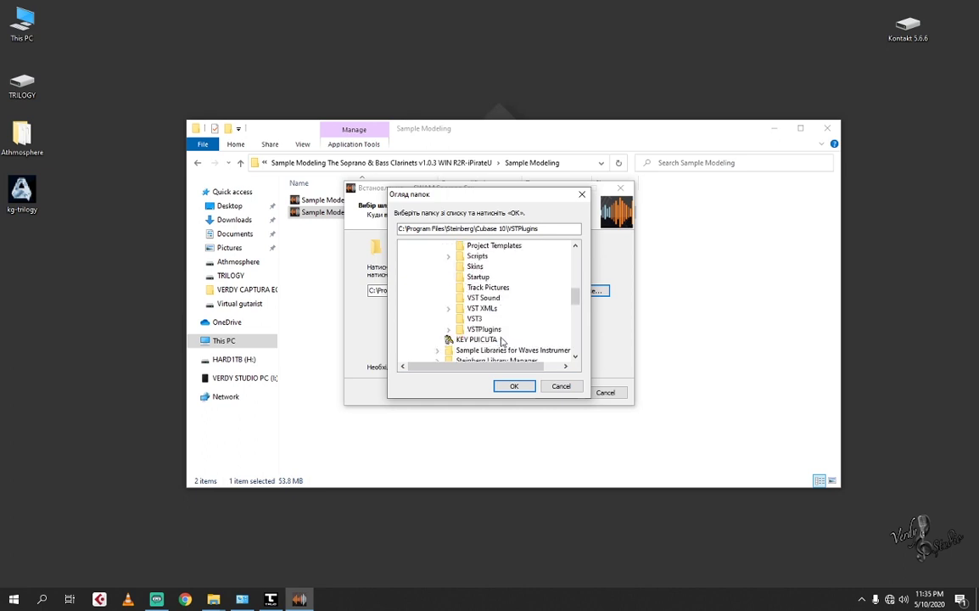
{"action": "double_click", "coordinate": [487, 330]}
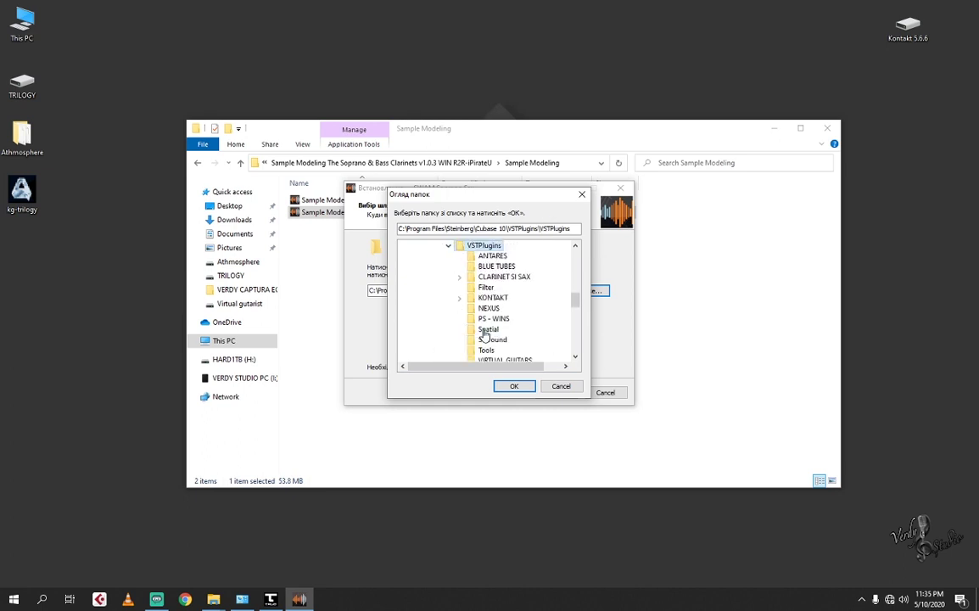
{"action": "double_click", "coordinate": [514, 276]}
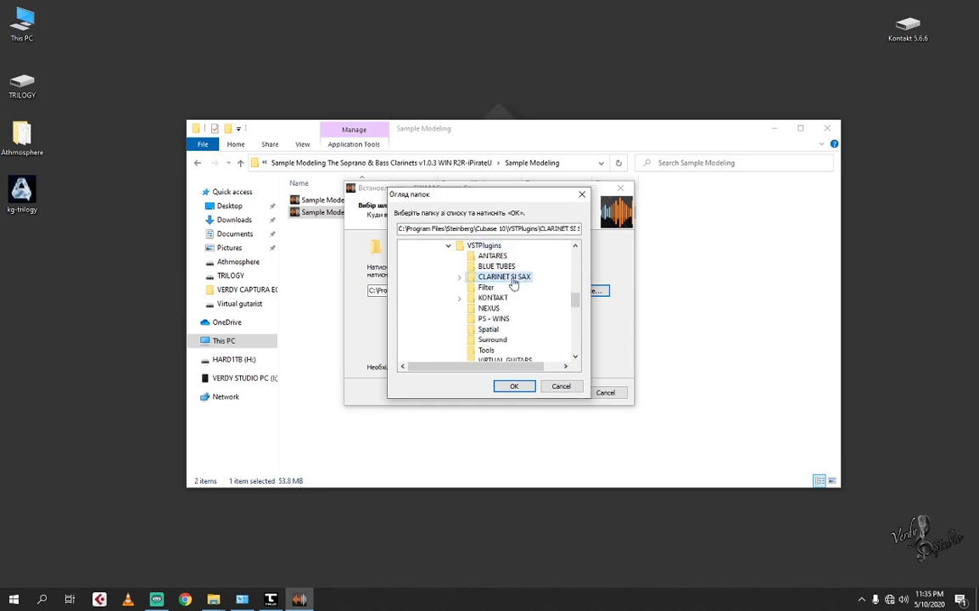
{"action": "left_click", "coordinate": [514, 387]}
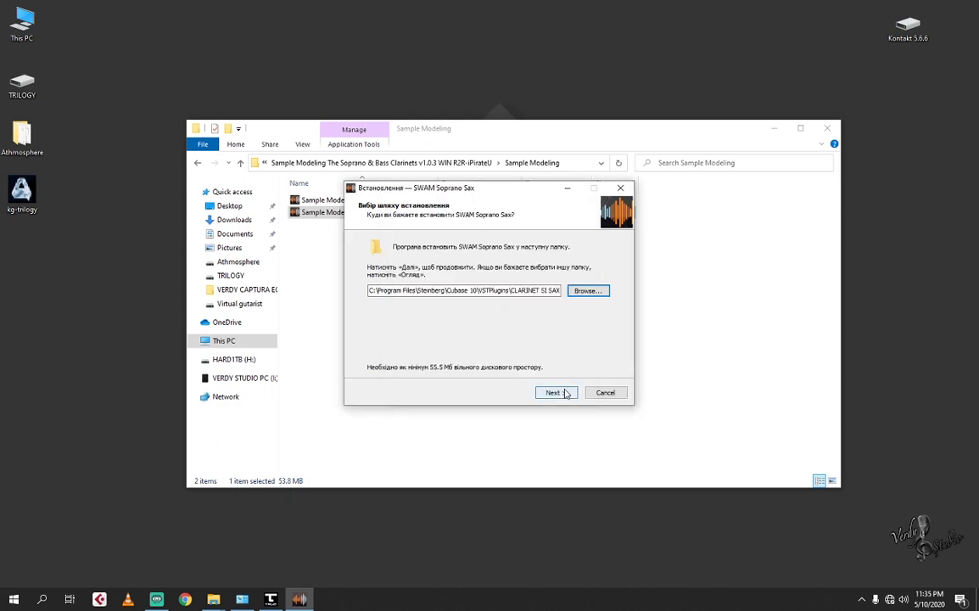
{"action": "left_click", "coordinate": [561, 392]}
Step: Include both the VST 2.4 and AAX plugins for the Soprano Sax and complete its installation
{"action": "left_click", "coordinate": [374, 278]}
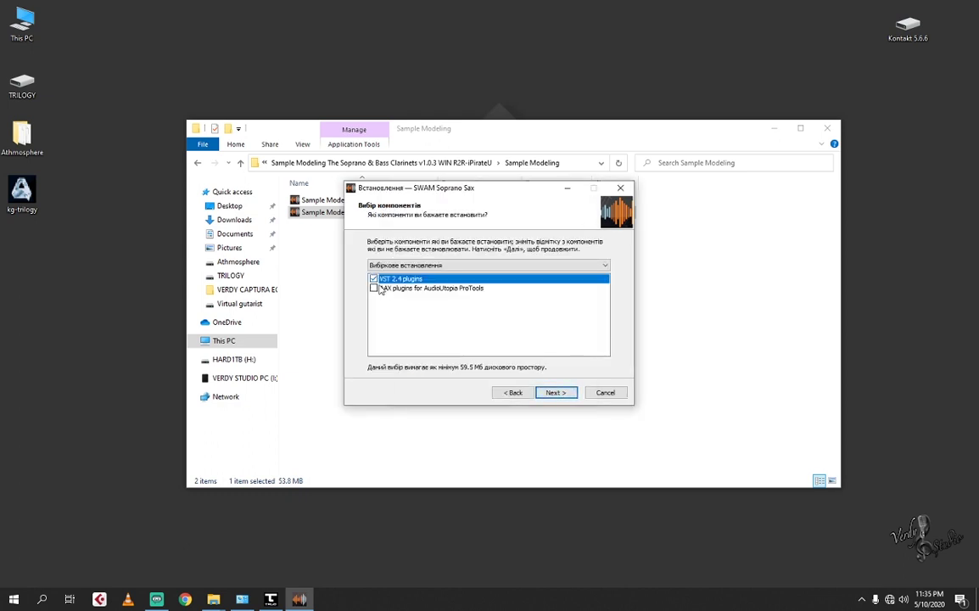
{"action": "left_click", "coordinate": [374, 289]}
{"action": "left_click", "coordinate": [554, 392]}
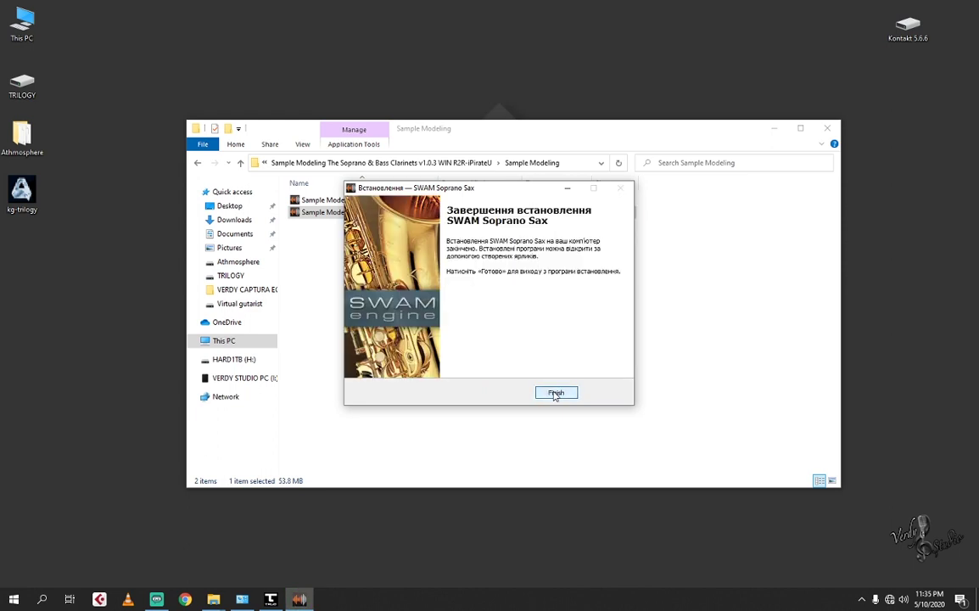
{"action": "left_click", "coordinate": [555, 393]}
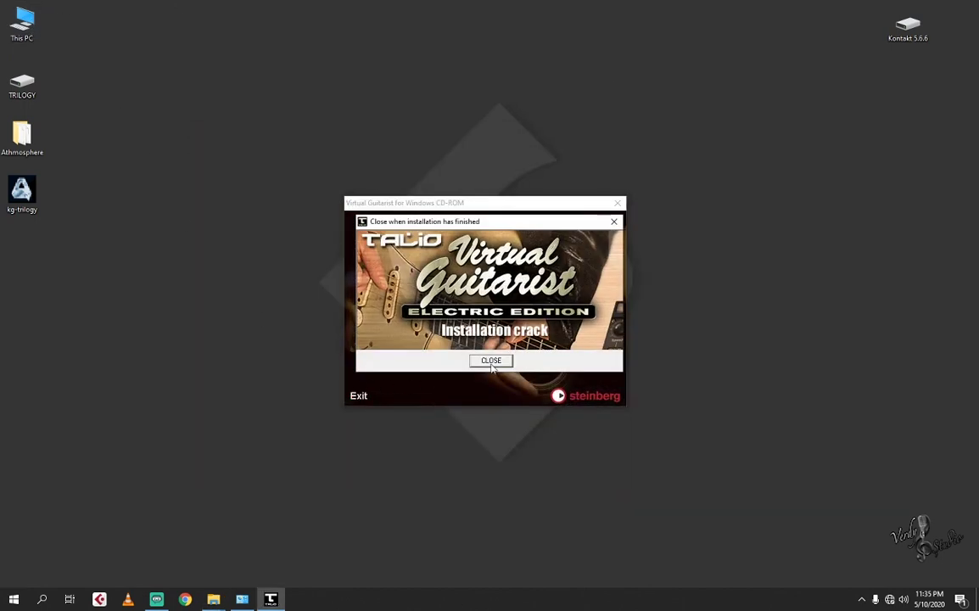
Step: Close the Virtual Guitarist Electric Edition crack window and exit its CD-ROM installer
{"action": "left_click", "coordinate": [491, 361]}
{"action": "left_click", "coordinate": [357, 396]}
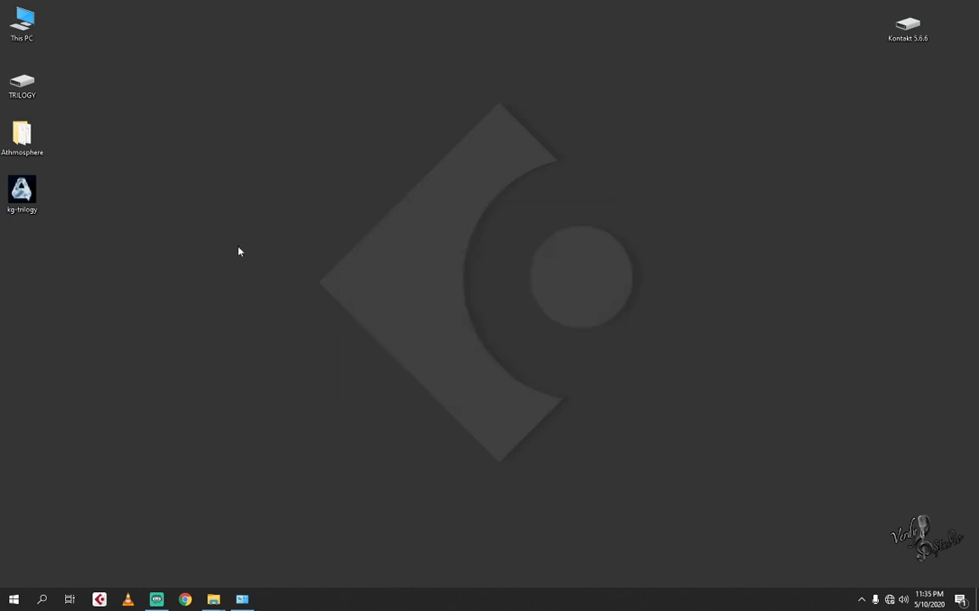
Step: Open the VSTPlugins subfolder of CLARINET SI SAX in C:\Program Files\Steinberg\Cubase 10\VSTPlugins
{"action": "double_click", "coordinate": [22, 24]}
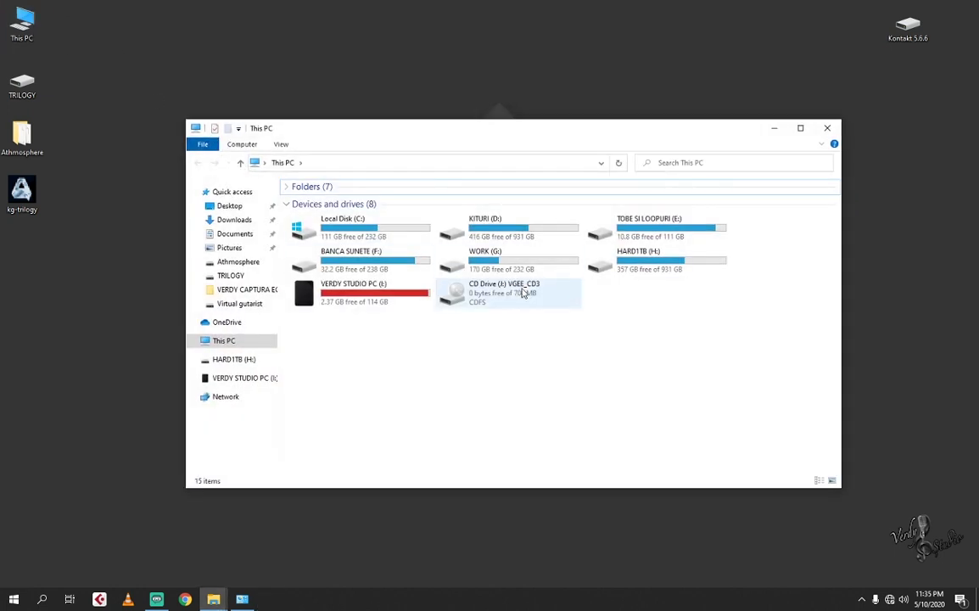
{"action": "left_click", "coordinate": [334, 220]}
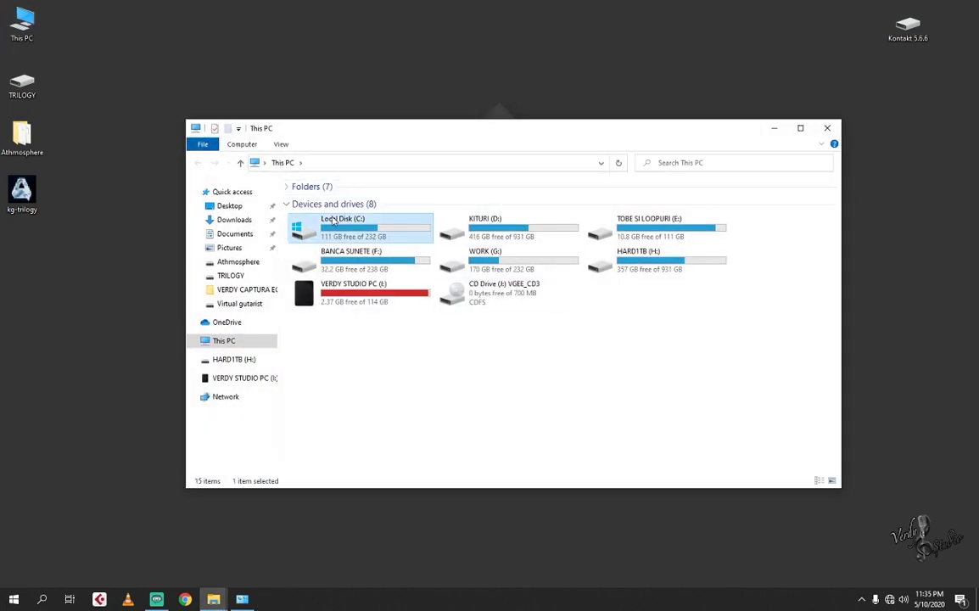
{"action": "double_click", "coordinate": [333, 221]}
{"action": "double_click", "coordinate": [332, 215]}
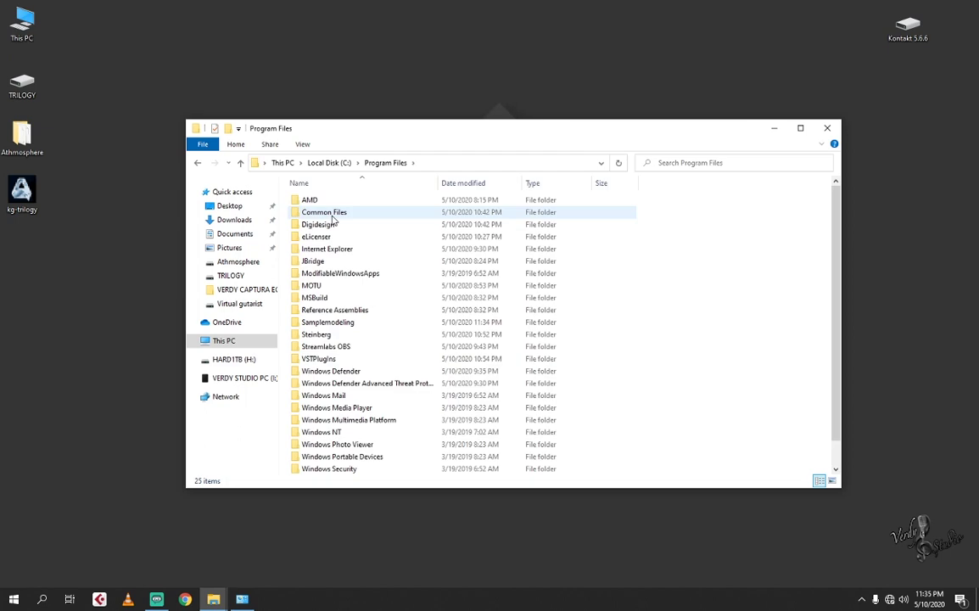
{"action": "double_click", "coordinate": [336, 335]}
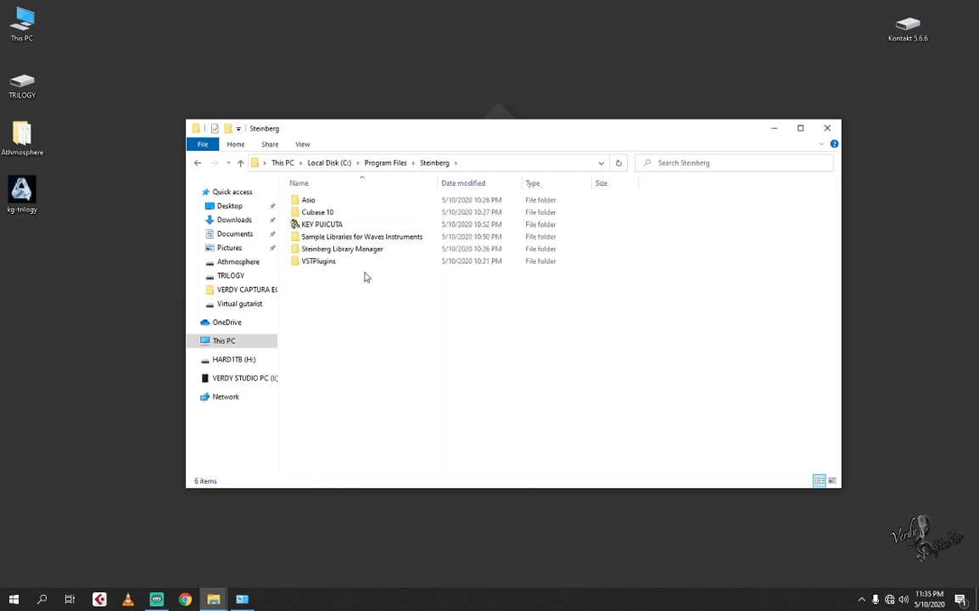
{"action": "double_click", "coordinate": [327, 212]}
{"action": "double_click", "coordinate": [326, 395]}
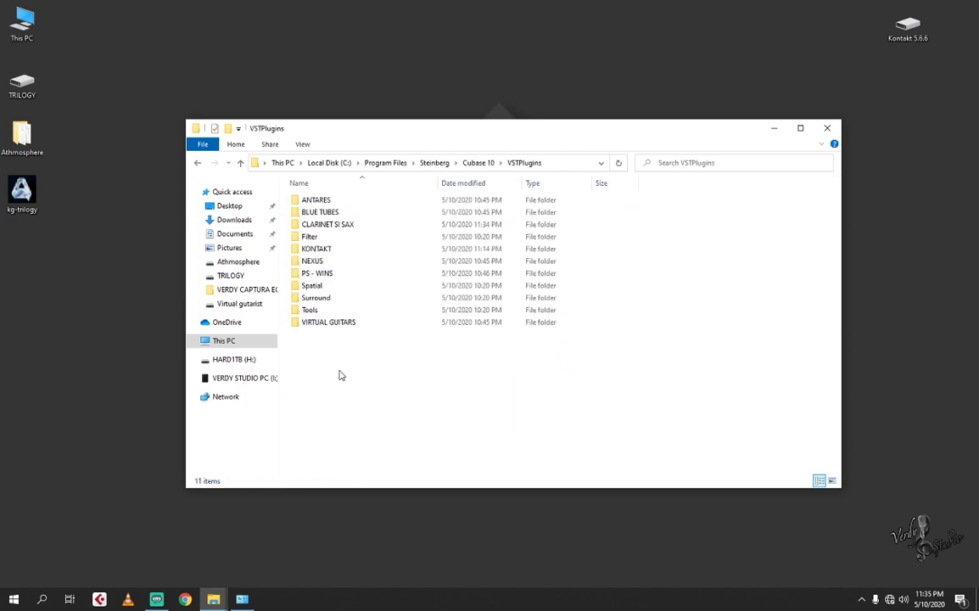
{"action": "double_click", "coordinate": [343, 225]}
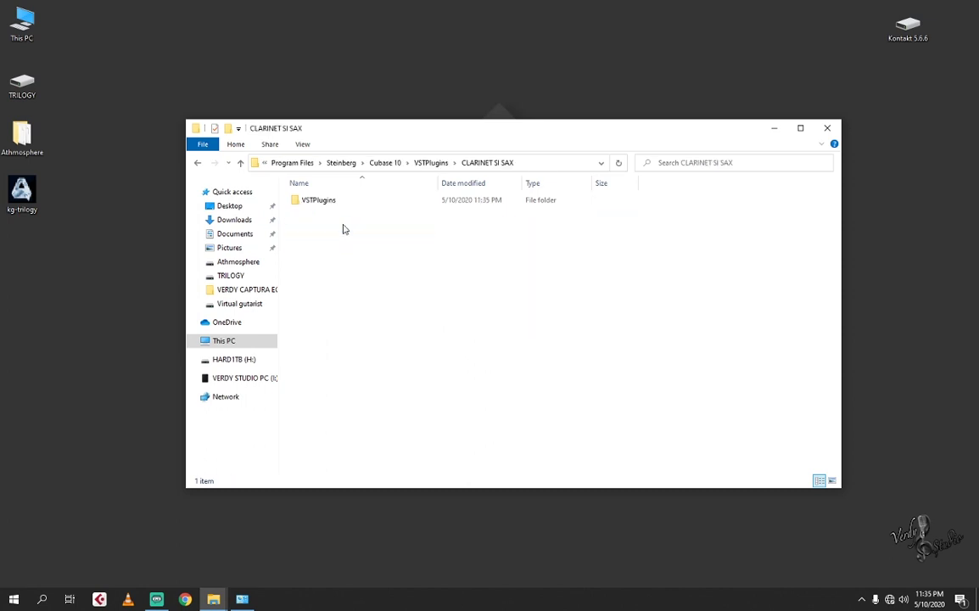
{"action": "double_click", "coordinate": [327, 202]}
Step: Move the three SWAM 64bit DLL files up into the CLARINET SI SAX folder, granting administrator permission for all items
{"action": "left_click_drag", "start_coordinate": [308, 245], "coordinate": [358, 203]}
{"action": "right_click", "coordinate": [357, 203]}
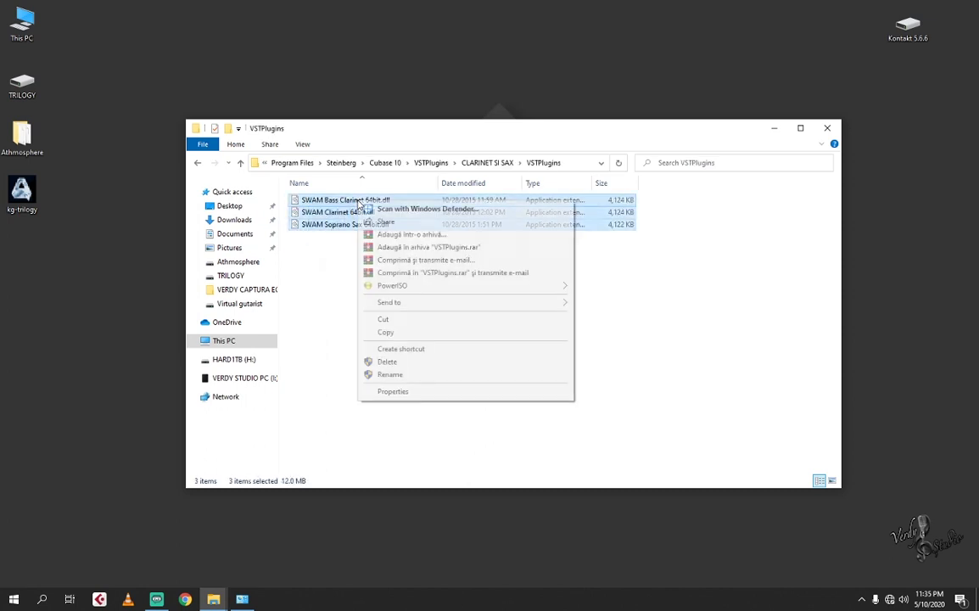
{"action": "left_click", "coordinate": [384, 321]}
{"action": "left_click", "coordinate": [240, 162]}
{"action": "right_click", "coordinate": [311, 229]}
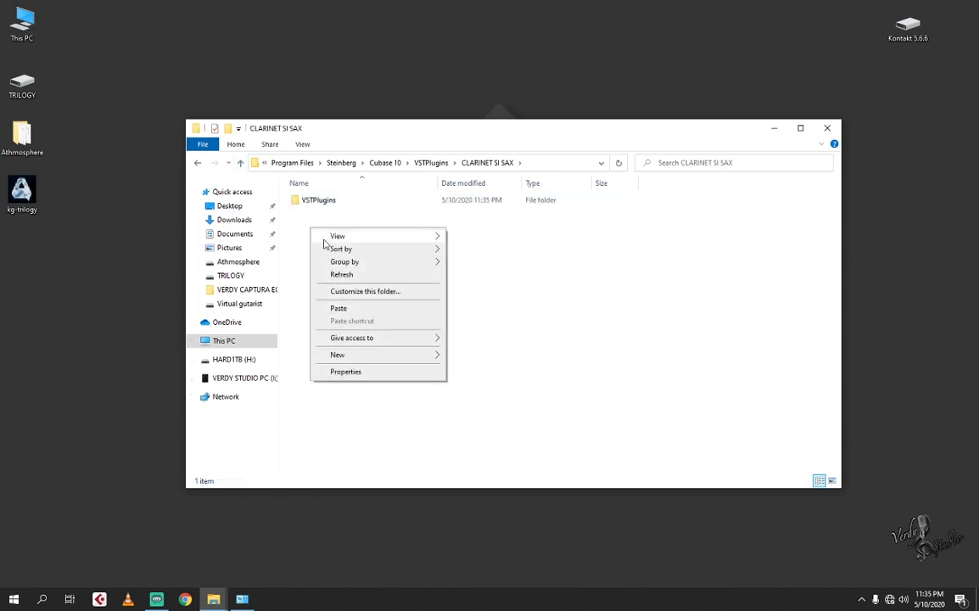
{"action": "left_click", "coordinate": [340, 308]}
{"action": "left_click", "coordinate": [378, 232]}
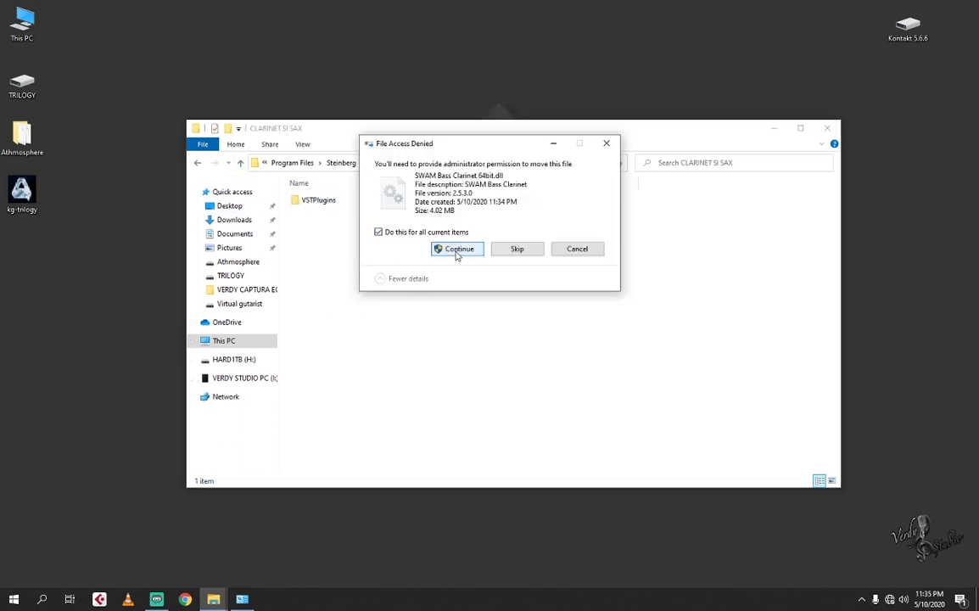
{"action": "left_click", "coordinate": [456, 251]}
Step: Permanently delete the VSTPlugins subfolder inside CLARINET SI SAX with administrator permission, return to the parent folder and close its window
{"action": "left_click", "coordinate": [313, 201]}
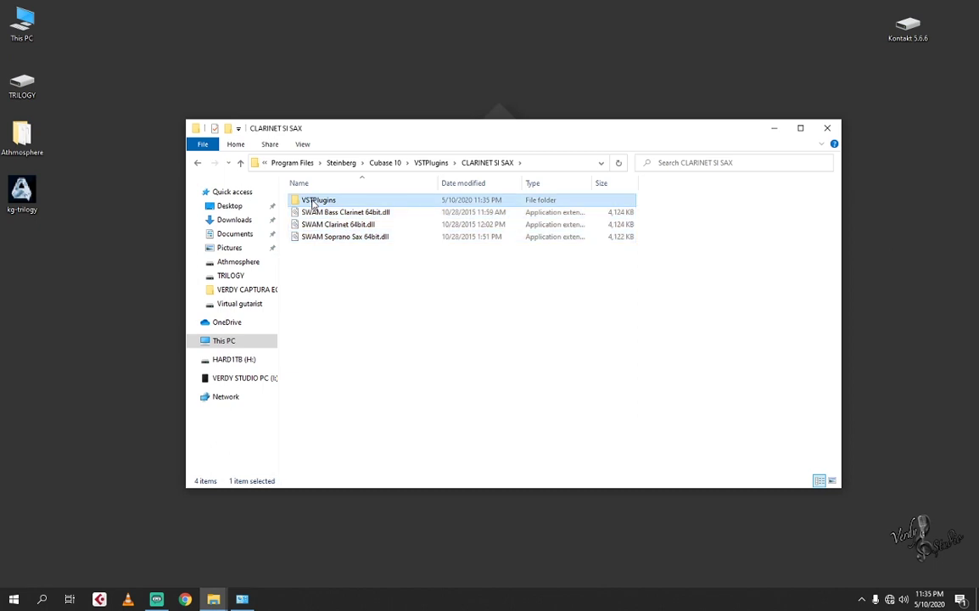
{"action": "key", "text": "shift+Delete"}
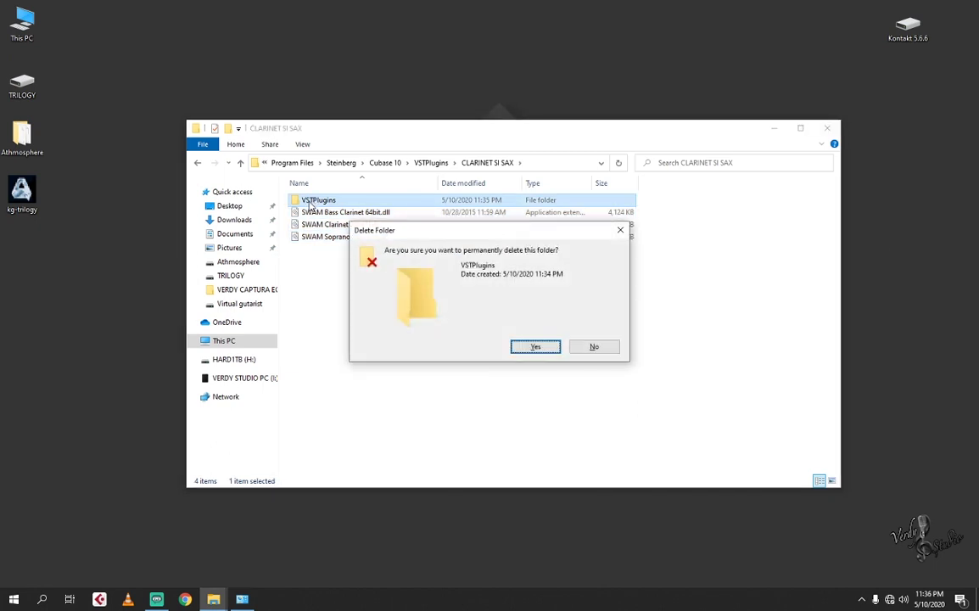
{"action": "key", "text": "Return"}
{"action": "left_click", "coordinate": [439, 221]}
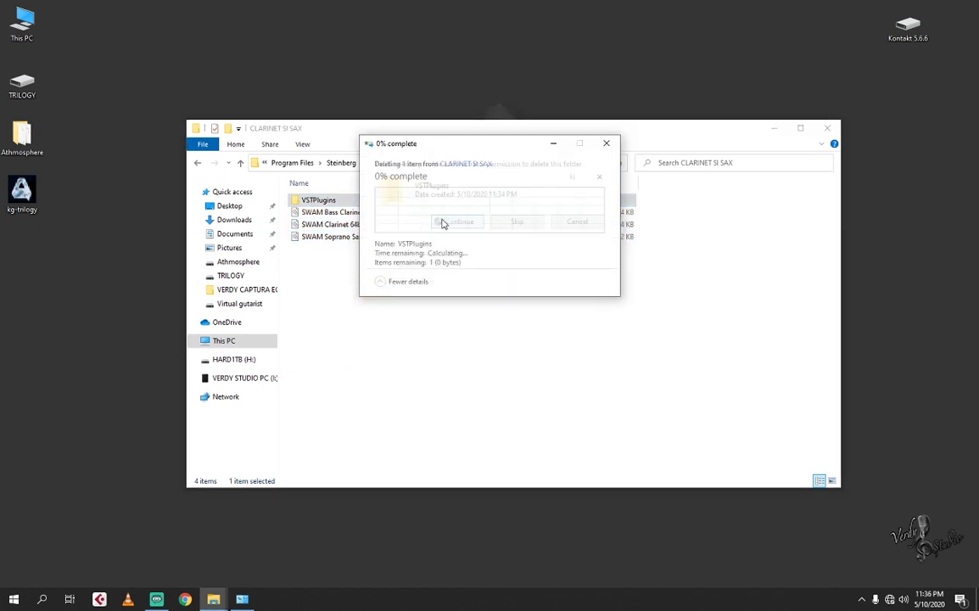
{"action": "left_click", "coordinate": [240, 162]}
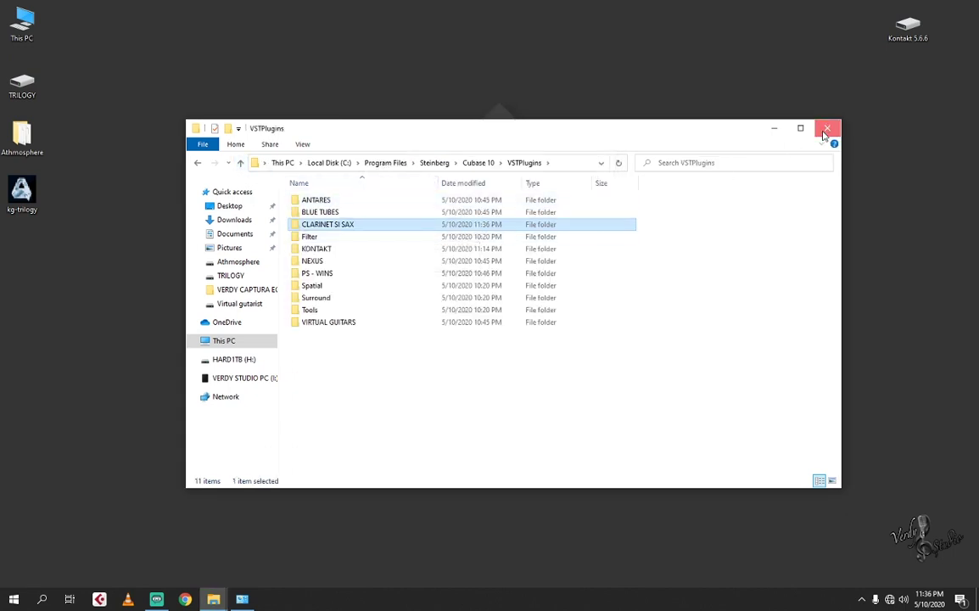
{"action": "left_click", "coordinate": [826, 129]}
Step: Open the IK.Multimedia.T-RackS.5.Complete.v5.3.0 archive from VERDY STUDIO\VST - PLUGINS on the VERDY STUDIO PC (I:) drive
{"action": "double_click", "coordinate": [22, 24]}
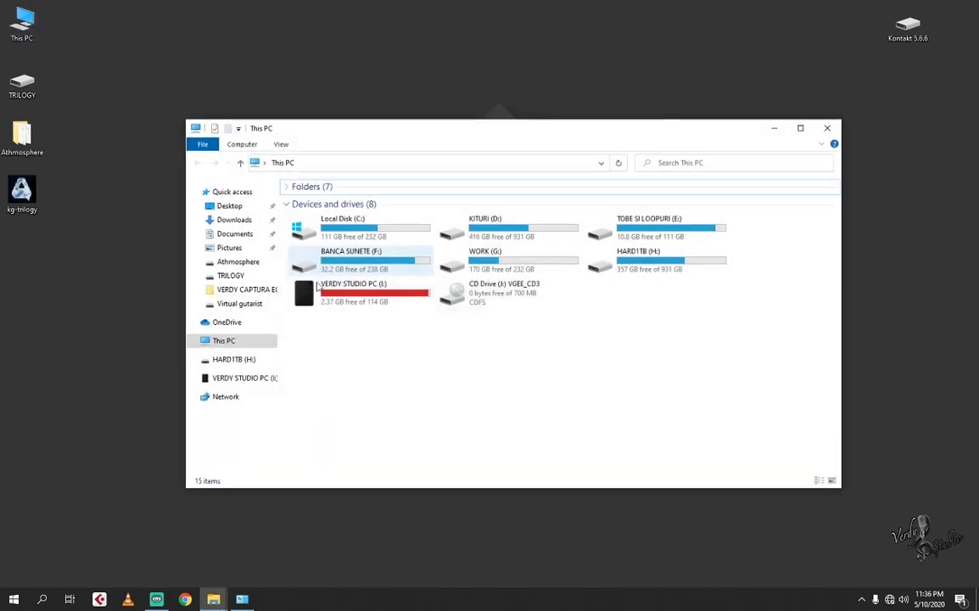
{"action": "left_click", "coordinate": [328, 300]}
{"action": "double_click", "coordinate": [328, 300]}
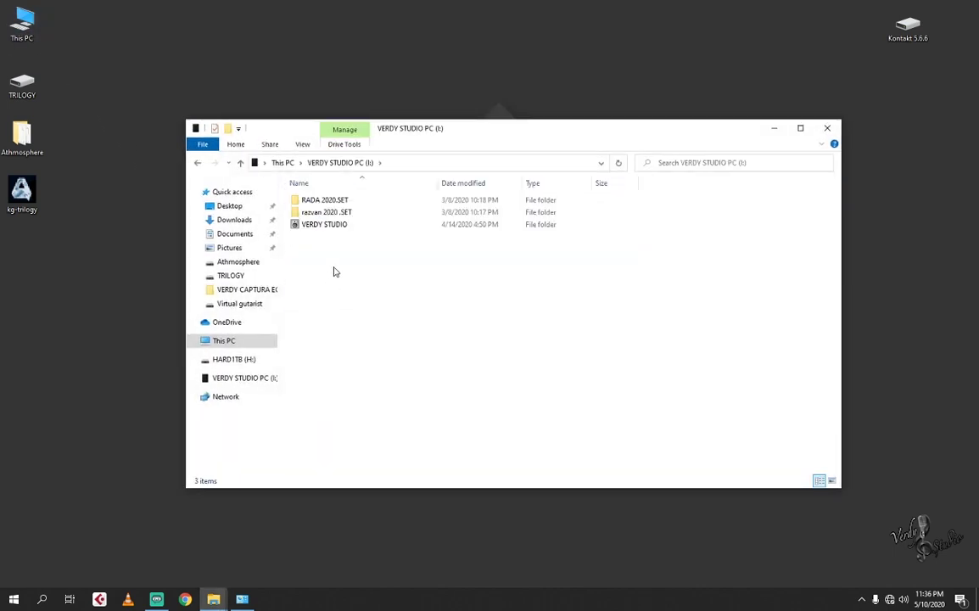
{"action": "double_click", "coordinate": [326, 225]}
{"action": "double_click", "coordinate": [331, 235]}
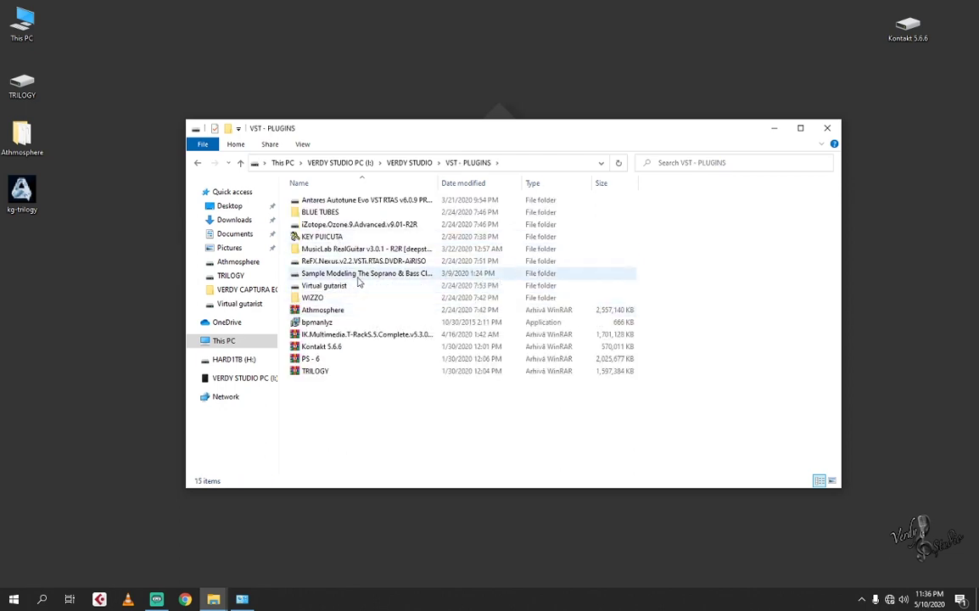
{"action": "double_click", "coordinate": [333, 336]}
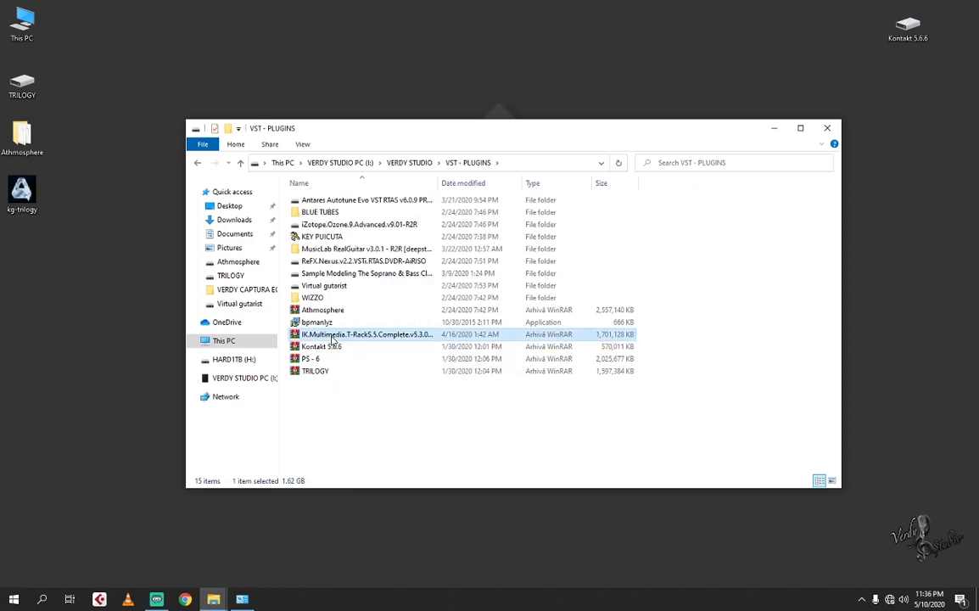
{"action": "left_click", "coordinate": [496, 396]}
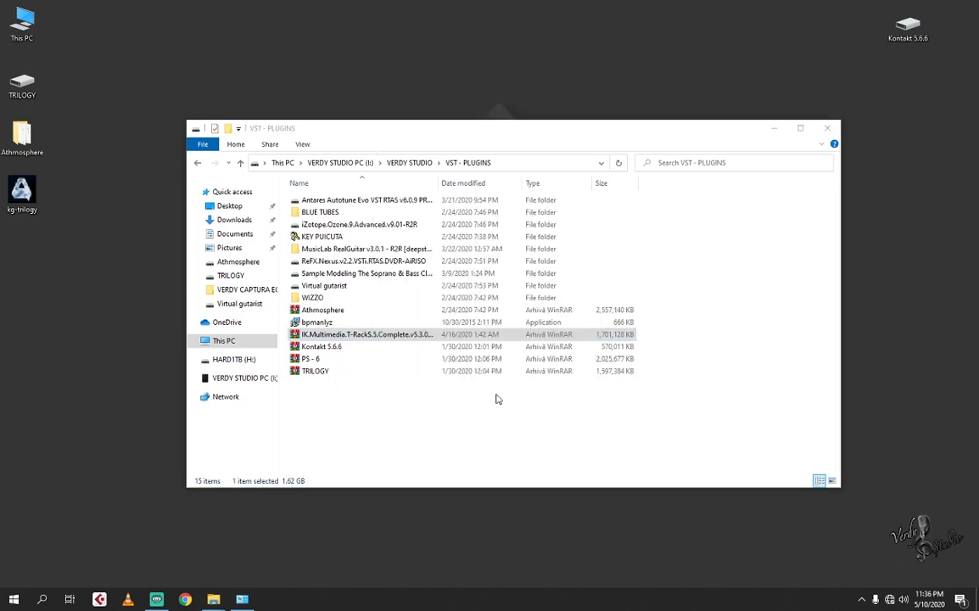
Step: Launch Install_T-RackS_5_(Ver_5.3.0).exe from the archive's win folder, then open the R2R folder and widen the name column
{"action": "double_click", "coordinate": [123, 193]}
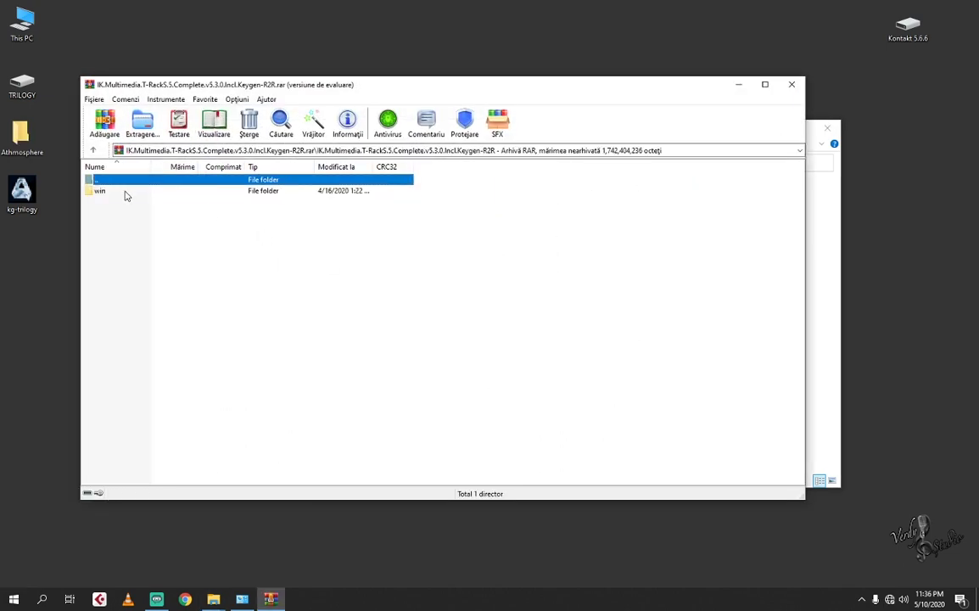
{"action": "double_click", "coordinate": [102, 191]}
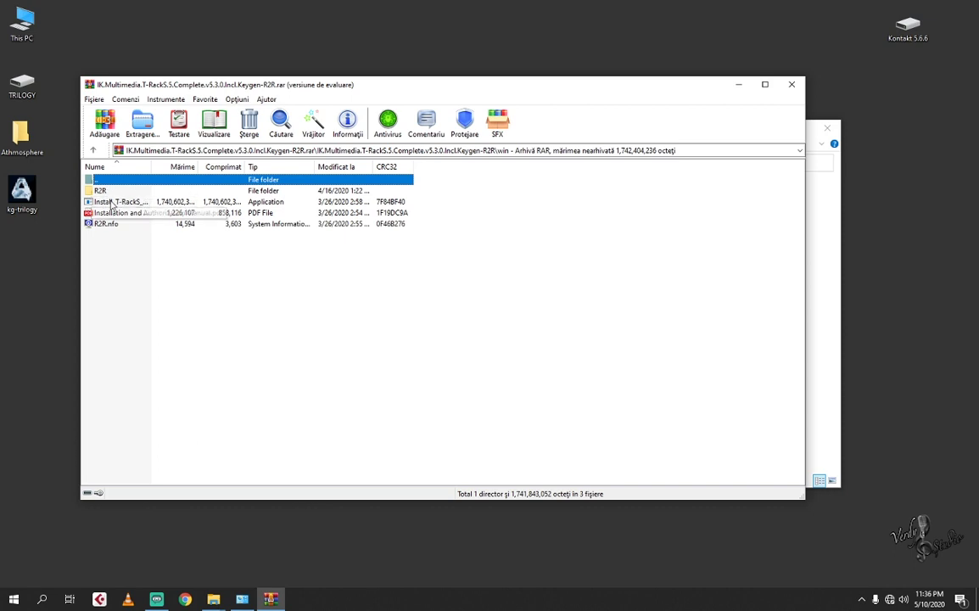
{"action": "double_click", "coordinate": [112, 203]}
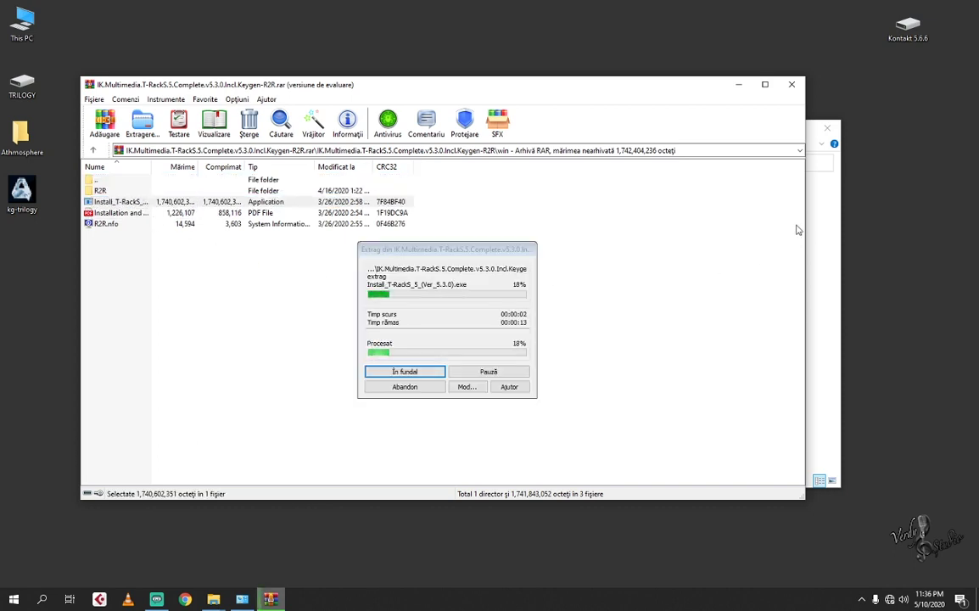
{"action": "left_click", "coordinate": [827, 128]}
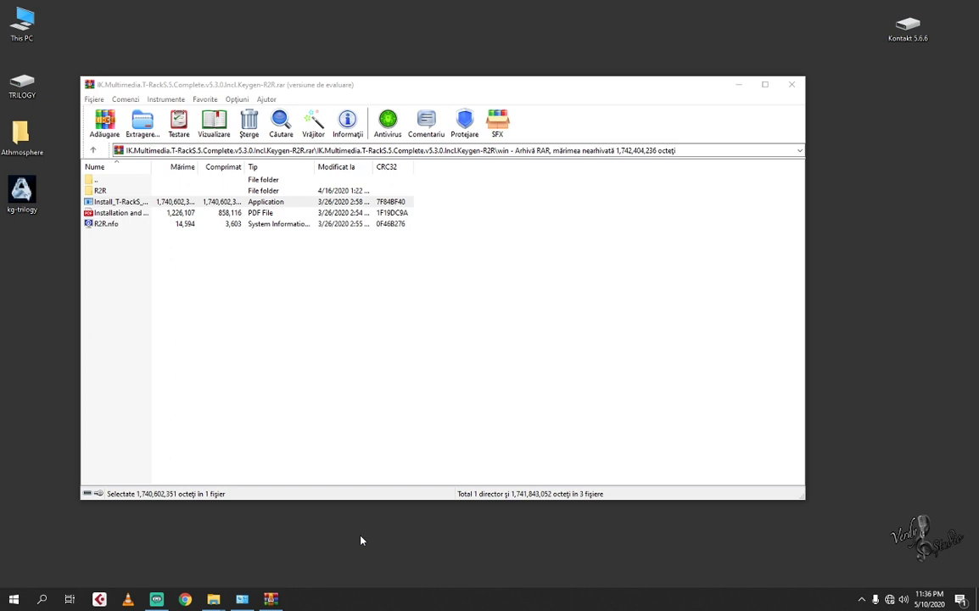
{"action": "double_click", "coordinate": [99, 191]}
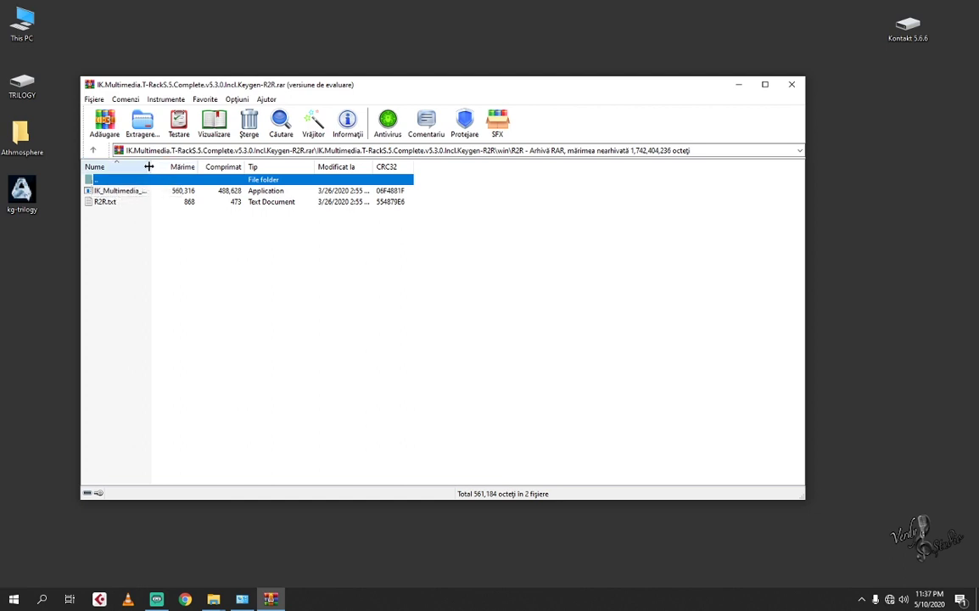
{"action": "left_click_drag", "start_coordinate": [150, 167], "coordinate": [218, 173]}
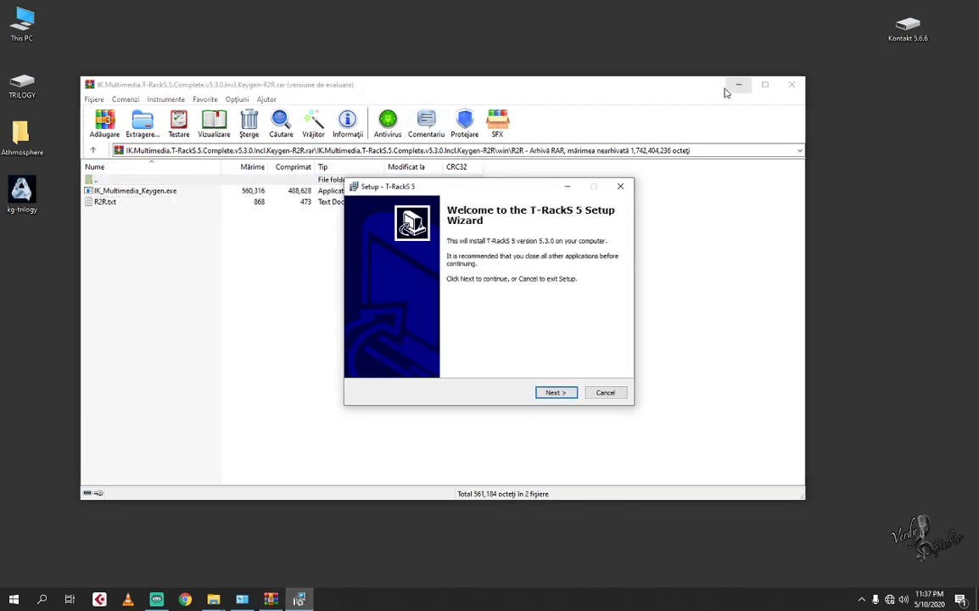
Step: Accept the T-RackS 5 licence agreement, keep the default folders and full installation, and start the installation
{"action": "left_click", "coordinate": [561, 394]}
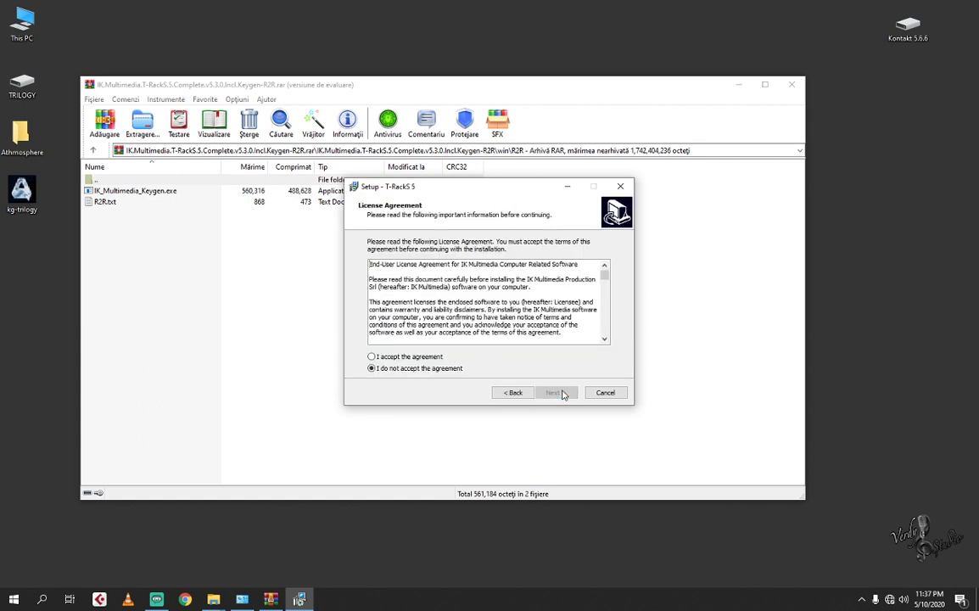
{"action": "left_click", "coordinate": [427, 358]}
{"action": "left_click", "coordinate": [557, 392]}
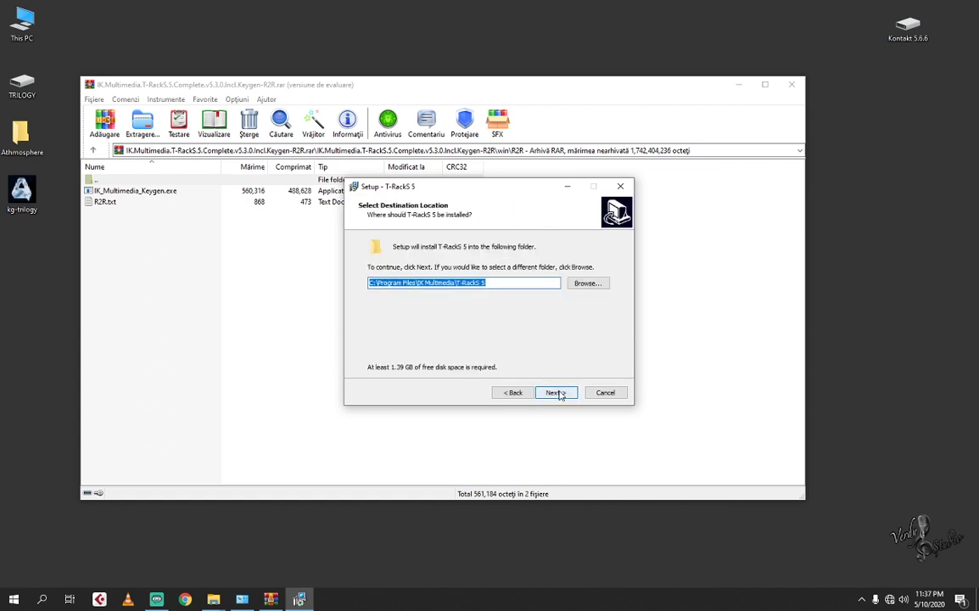
{"action": "left_click", "coordinate": [559, 395]}
{"action": "left_click", "coordinate": [559, 394]}
{"action": "left_click", "coordinate": [558, 395]}
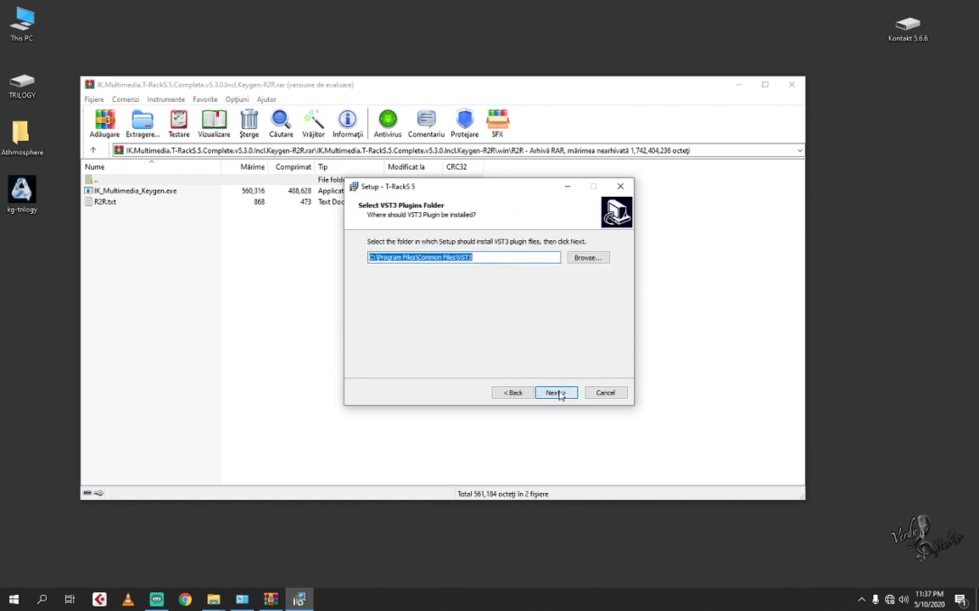
{"action": "left_click", "coordinate": [559, 394]}
{"action": "left_click", "coordinate": [559, 394]}
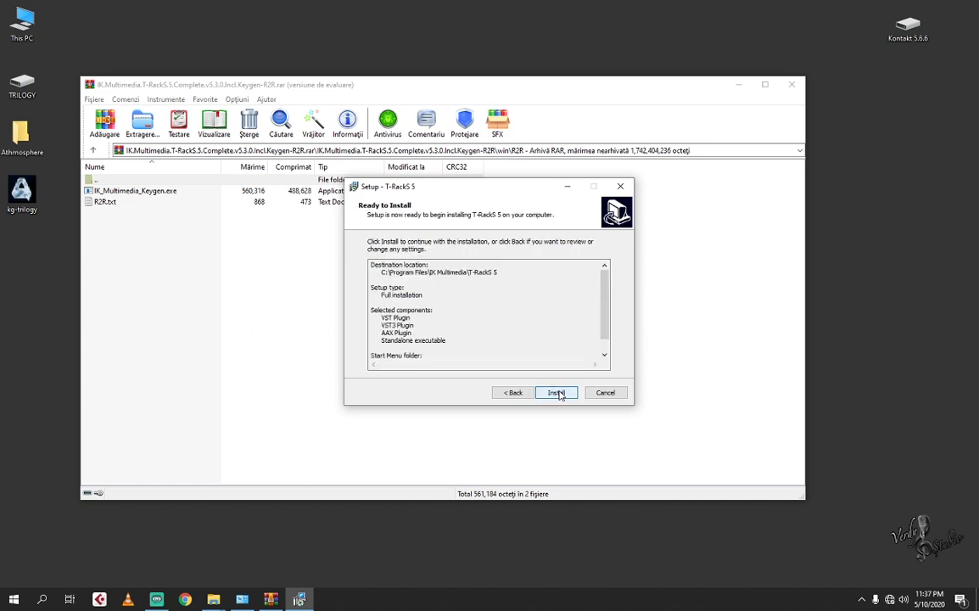
{"action": "left_click", "coordinate": [559, 394]}
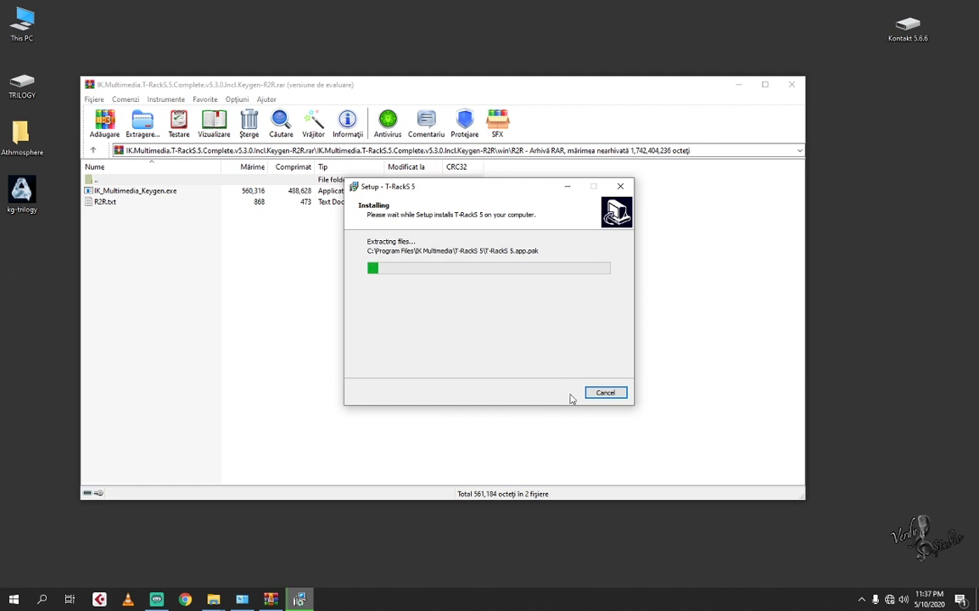
Step: Dismiss the Focus assist notification in the Action Center and close it
{"action": "left_click", "coordinate": [960, 600]}
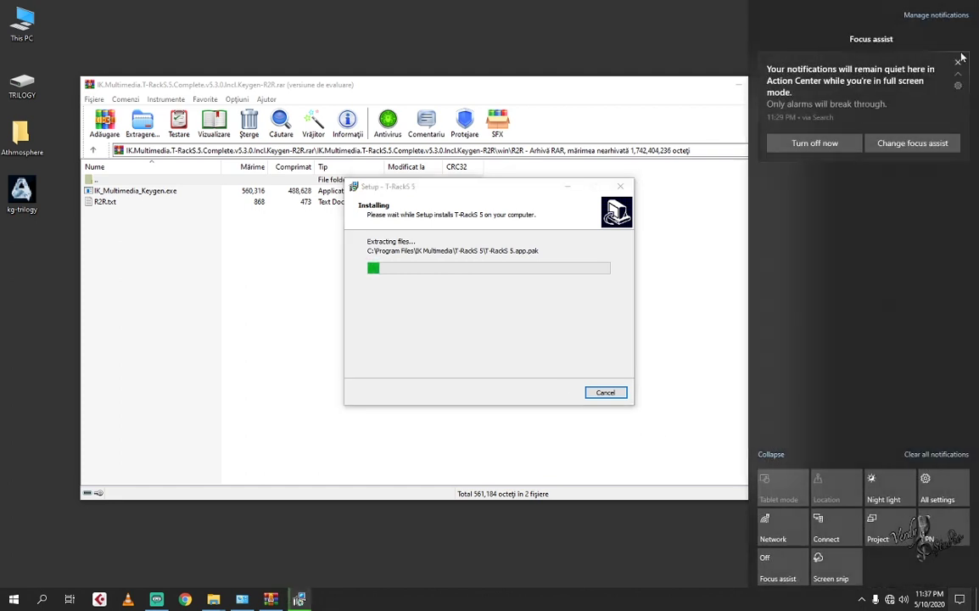
{"action": "left_click", "coordinate": [958, 60]}
{"action": "left_click", "coordinate": [603, 31]}
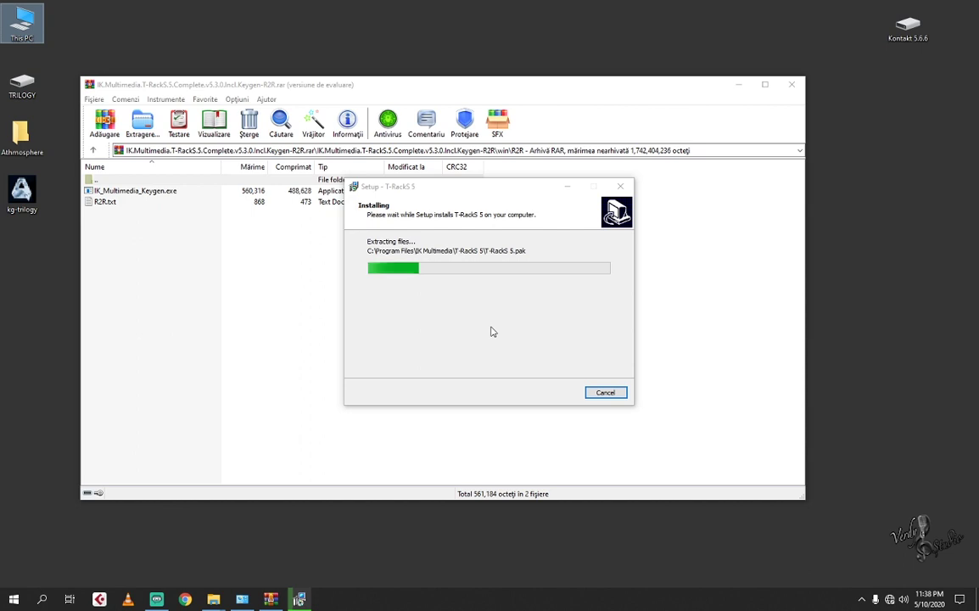
Step: Minimise the T-RackS archive window and refresh the desktop
{"action": "left_click", "coordinate": [744, 89]}
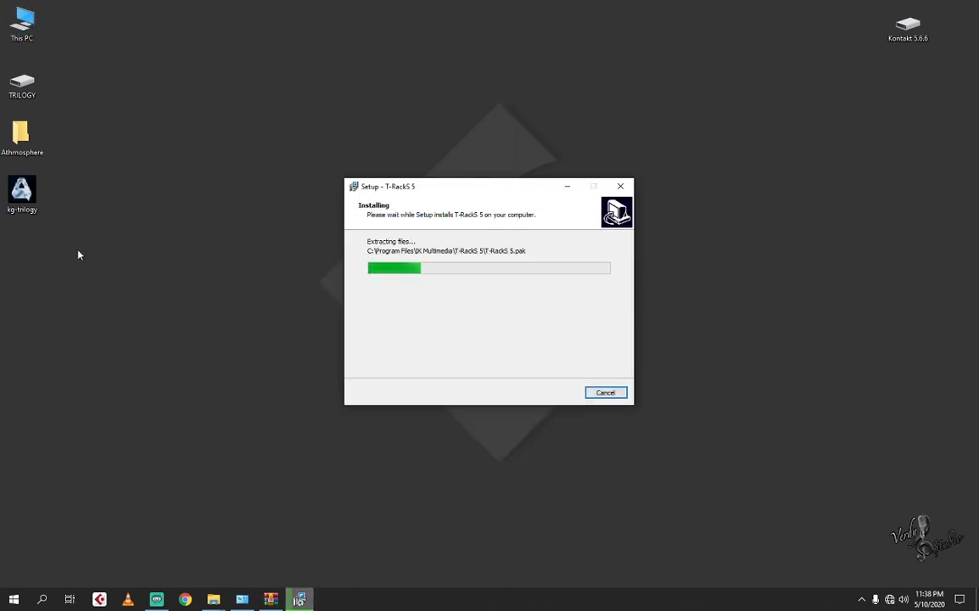
{"action": "right_click", "coordinate": [84, 247]}
{"action": "left_click", "coordinate": [111, 280]}
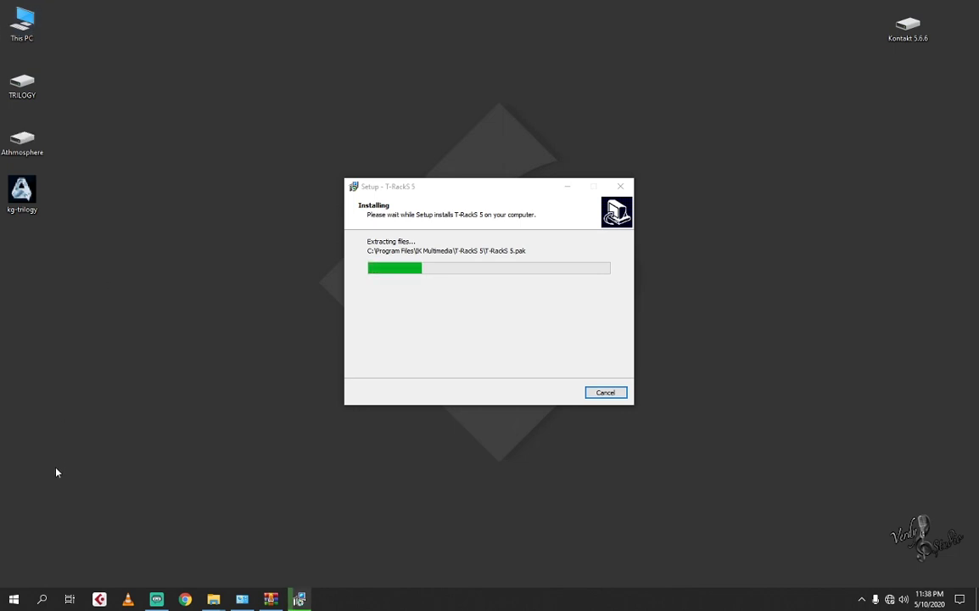
Step: Find jBridger in the jBridge group of installed programs and run it as administrator
{"action": "left_click", "coordinate": [12, 597]}
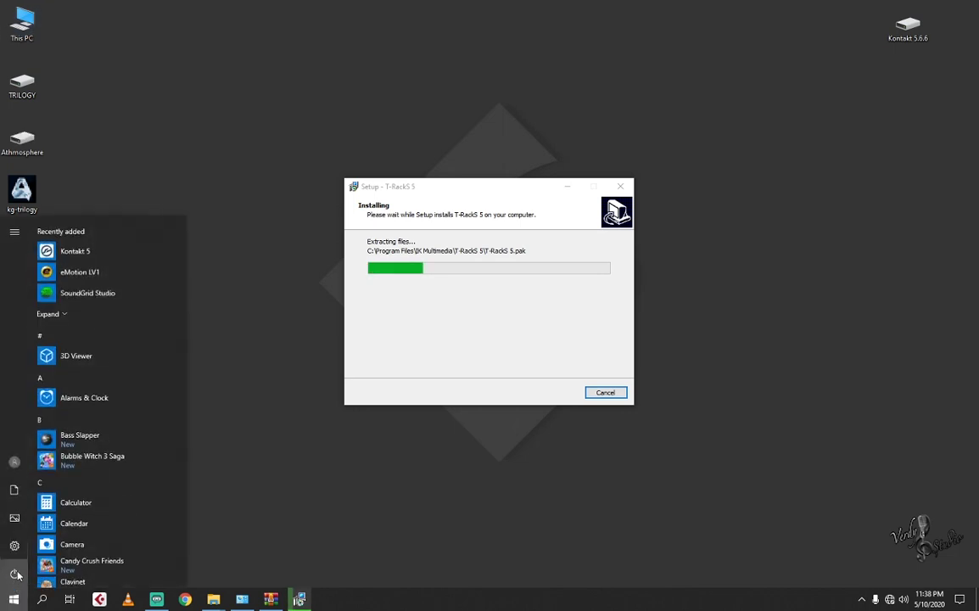
{"action": "mouse_move", "coordinate": [17, 574]}
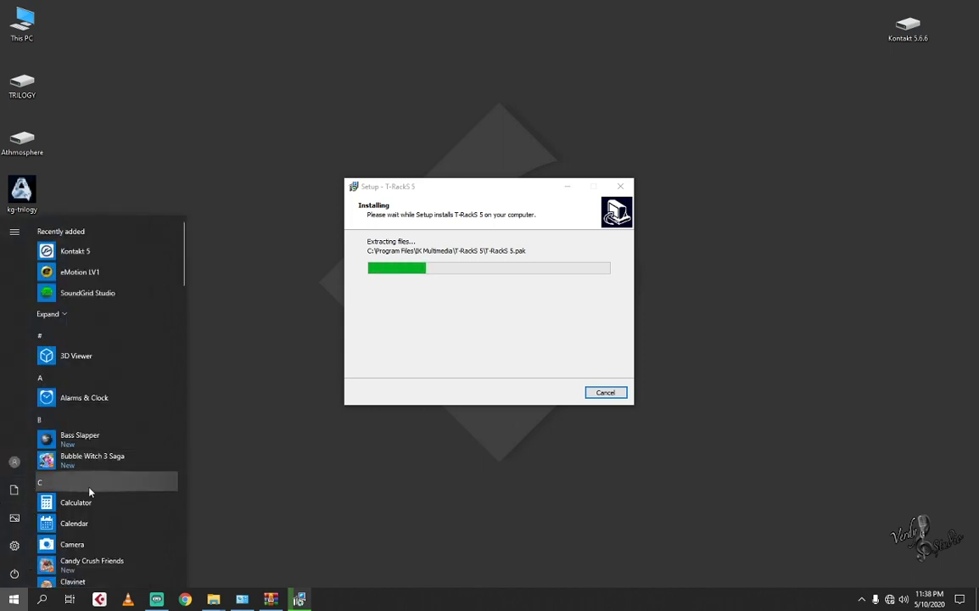
{"action": "scroll", "coordinate": [90, 491], "scroll_direction": "down", "scroll_amount": 1}
{"action": "scroll", "coordinate": [90, 491], "scroll_direction": "down", "scroll_amount": 5}
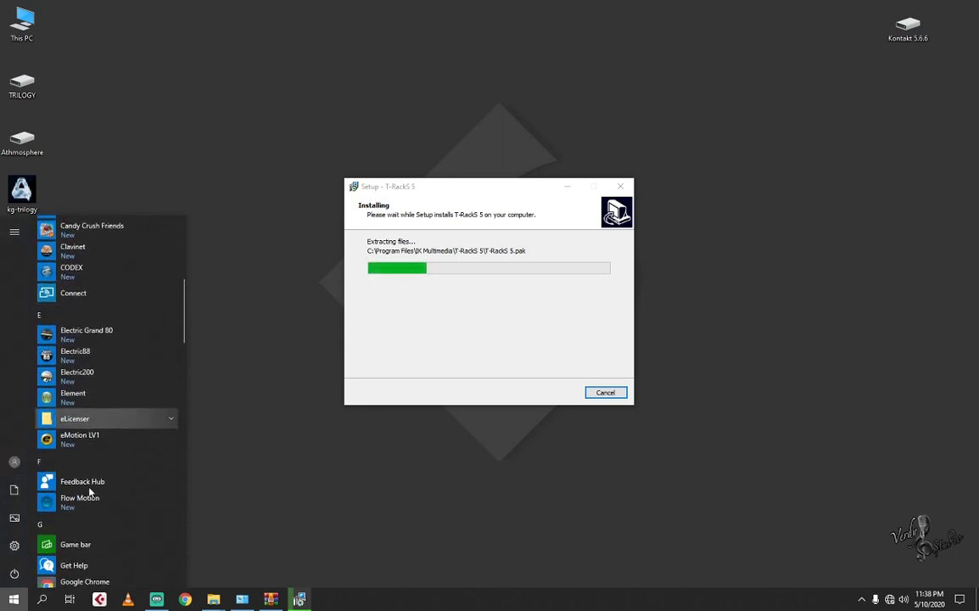
{"action": "scroll", "coordinate": [93, 496], "scroll_direction": "down", "scroll_amount": 4}
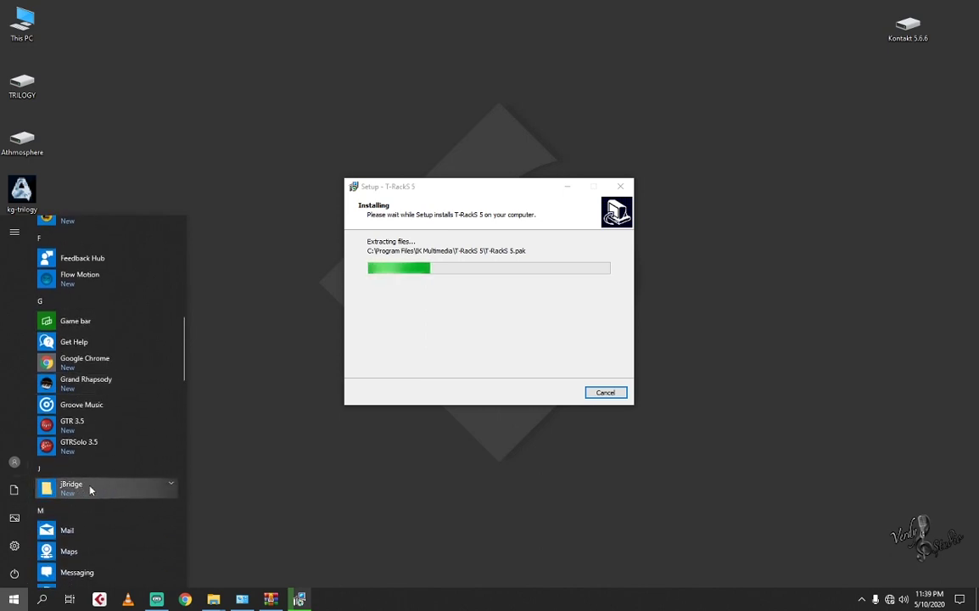
{"action": "left_click", "coordinate": [141, 494]}
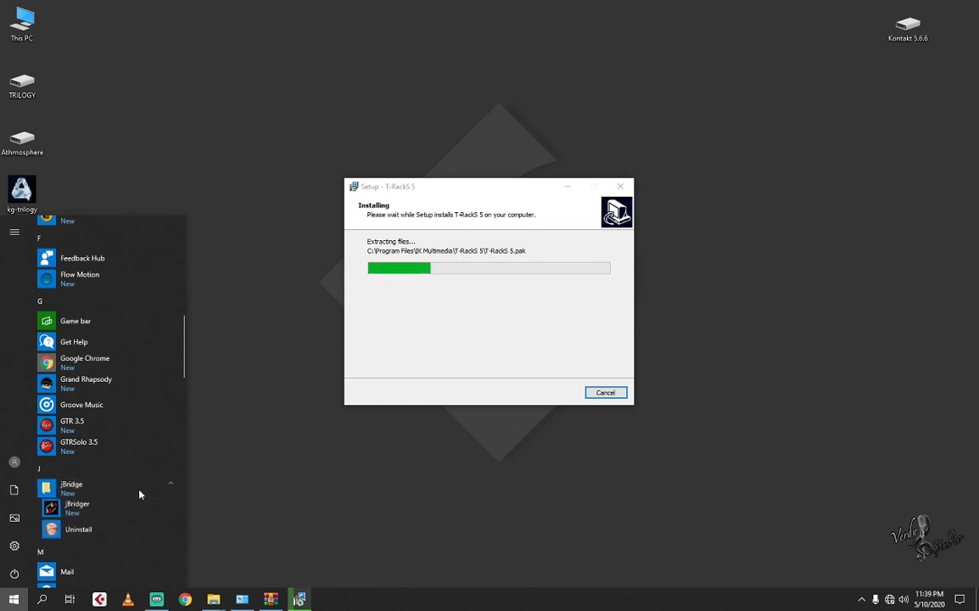
{"action": "right_click", "coordinate": [88, 510]}
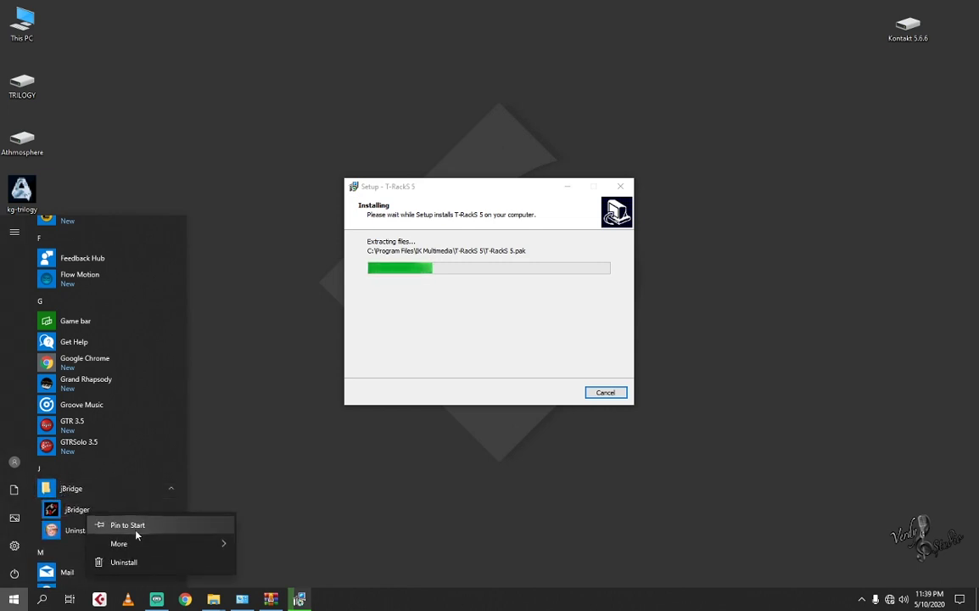
{"action": "mouse_move", "coordinate": [176, 544]}
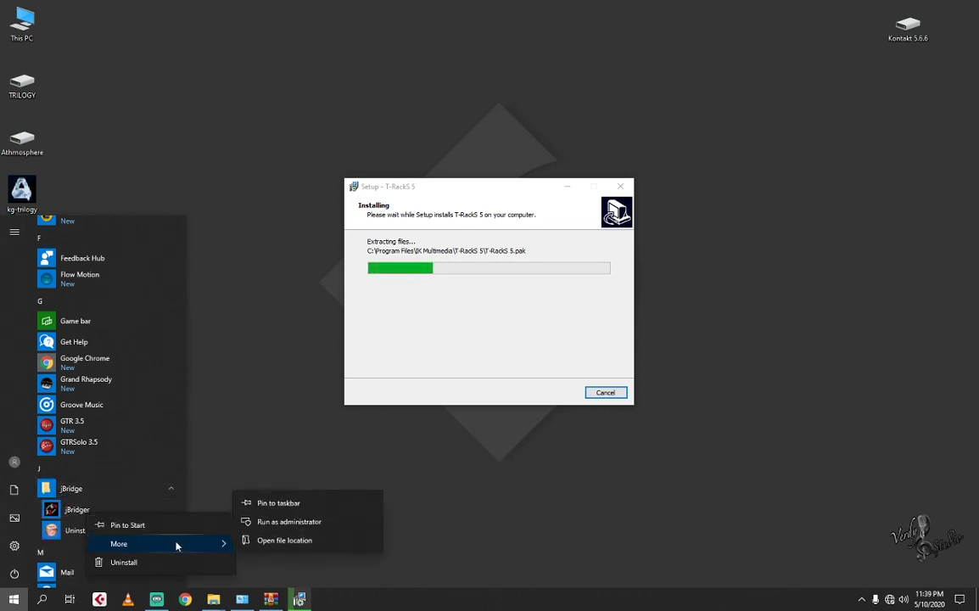
{"action": "left_click", "coordinate": [287, 529]}
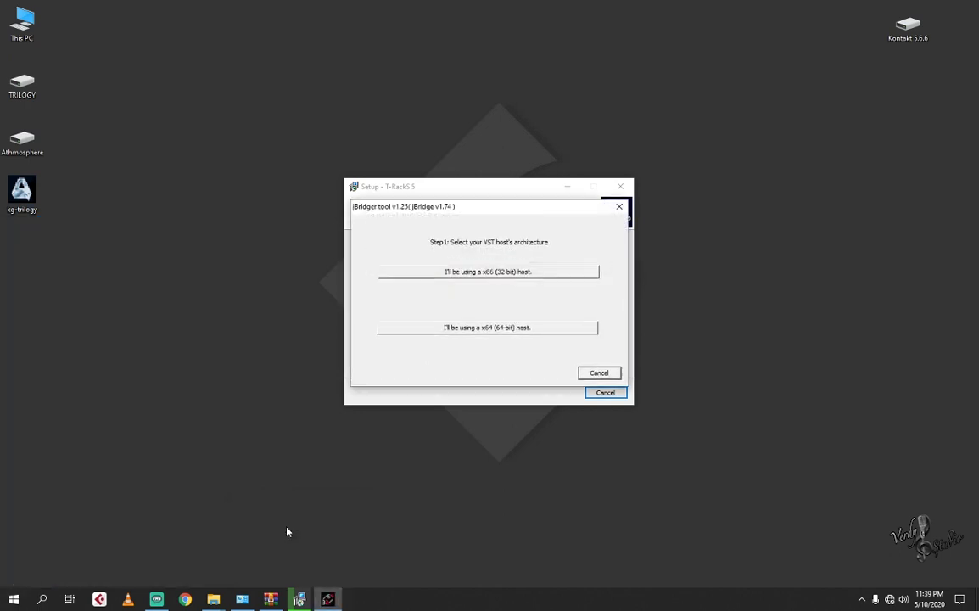
Step: Bridge the ANTARES folder in VST 32 BIT for a 64-bit host, creating the bridging files in a specified directory, the Desktop
{"action": "left_click", "coordinate": [489, 329]}
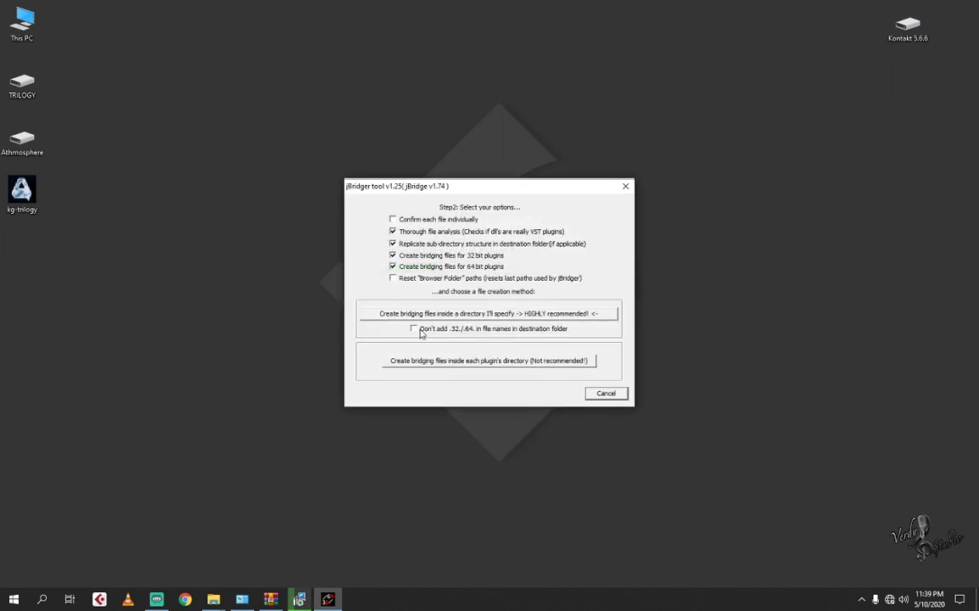
{"action": "left_click", "coordinate": [440, 314]}
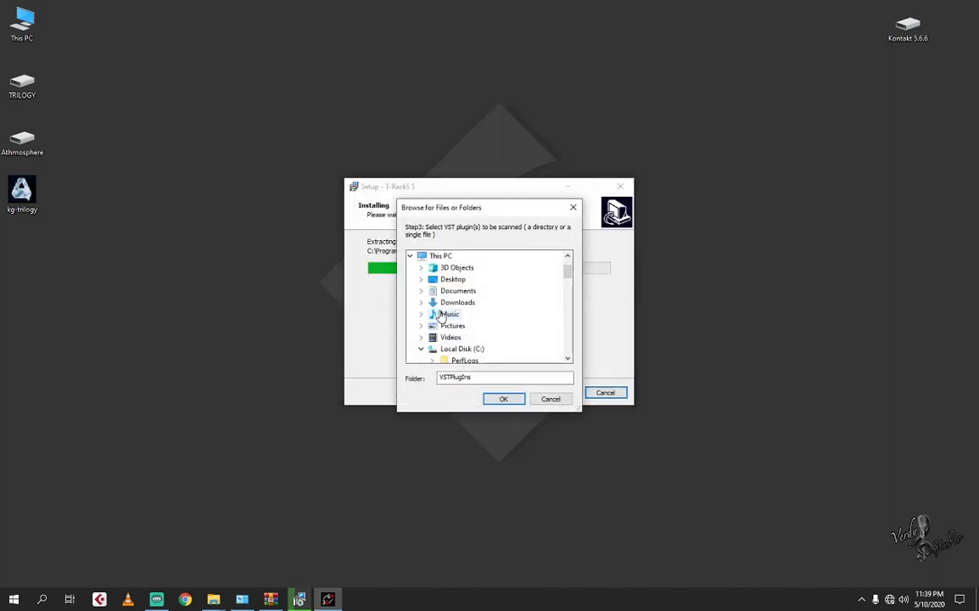
{"action": "scroll", "coordinate": [485, 337], "scroll_direction": "down", "scroll_amount": 1}
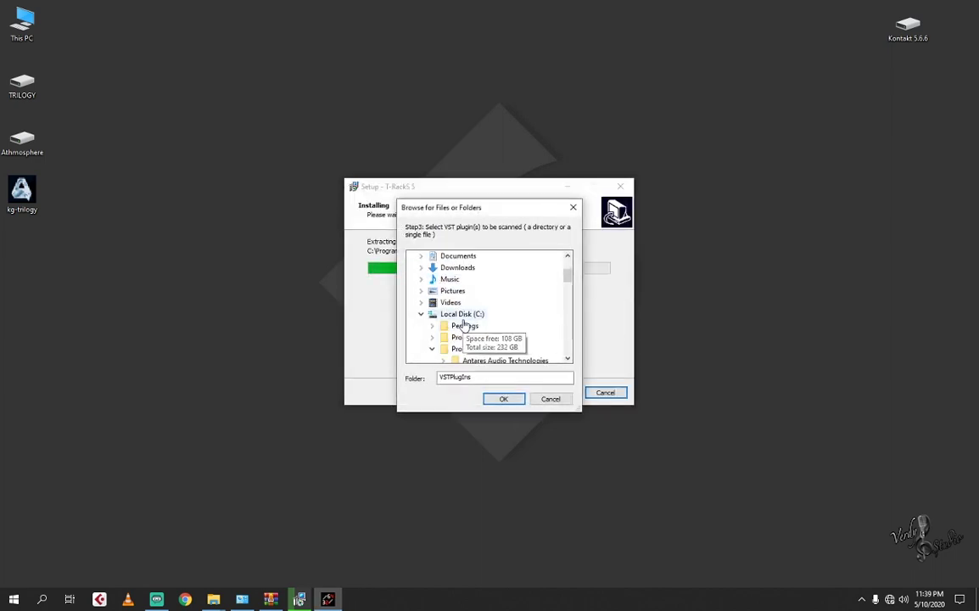
{"action": "scroll", "coordinate": [495, 355], "scroll_direction": "down", "scroll_amount": 1}
{"action": "scroll", "coordinate": [496, 355], "scroll_direction": "down", "scroll_amount": 2}
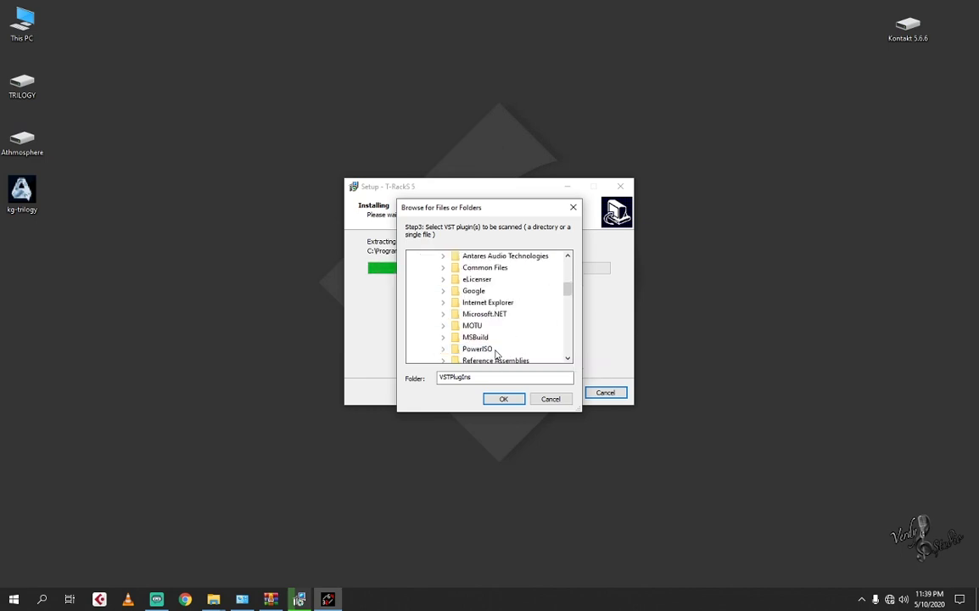
{"action": "scroll", "coordinate": [498, 352], "scroll_direction": "down", "scroll_amount": 2}
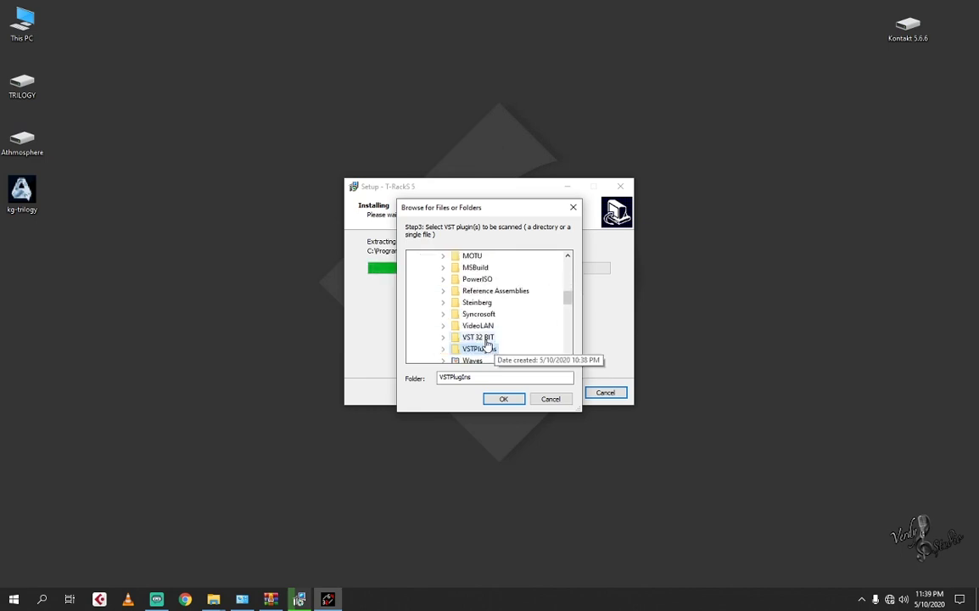
{"action": "double_click", "coordinate": [483, 337]}
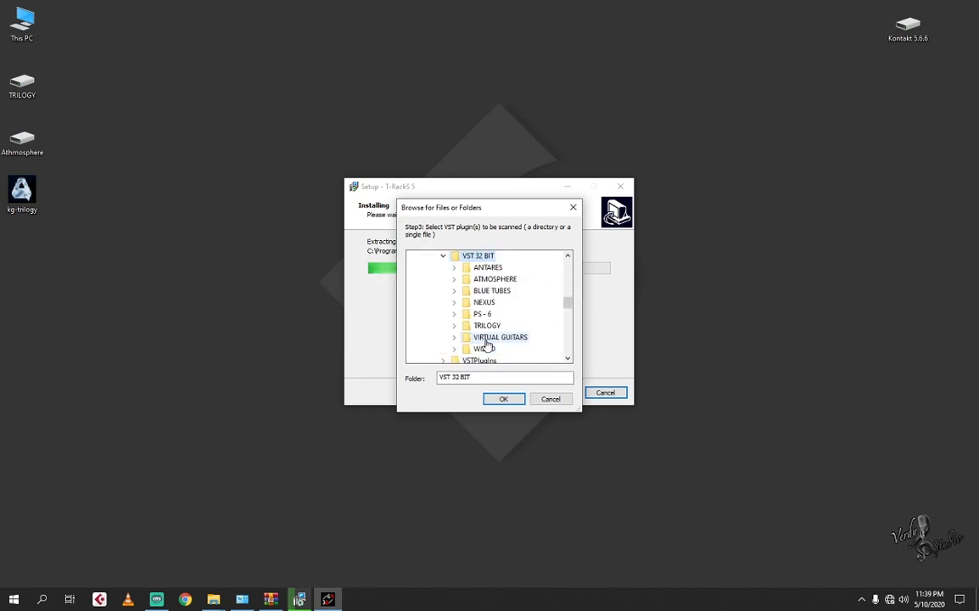
{"action": "double_click", "coordinate": [490, 268]}
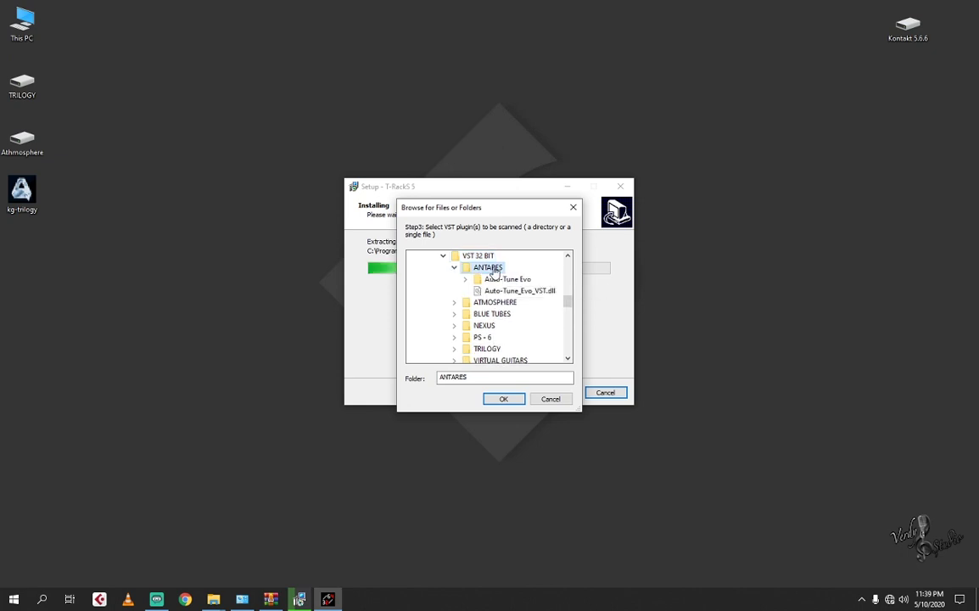
{"action": "left_click", "coordinate": [504, 399]}
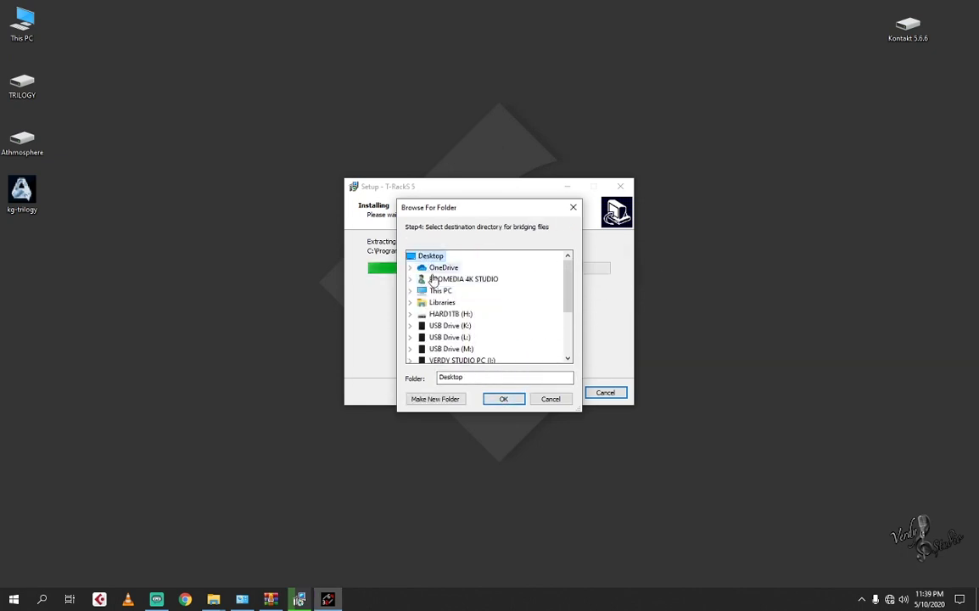
{"action": "left_click", "coordinate": [497, 398]}
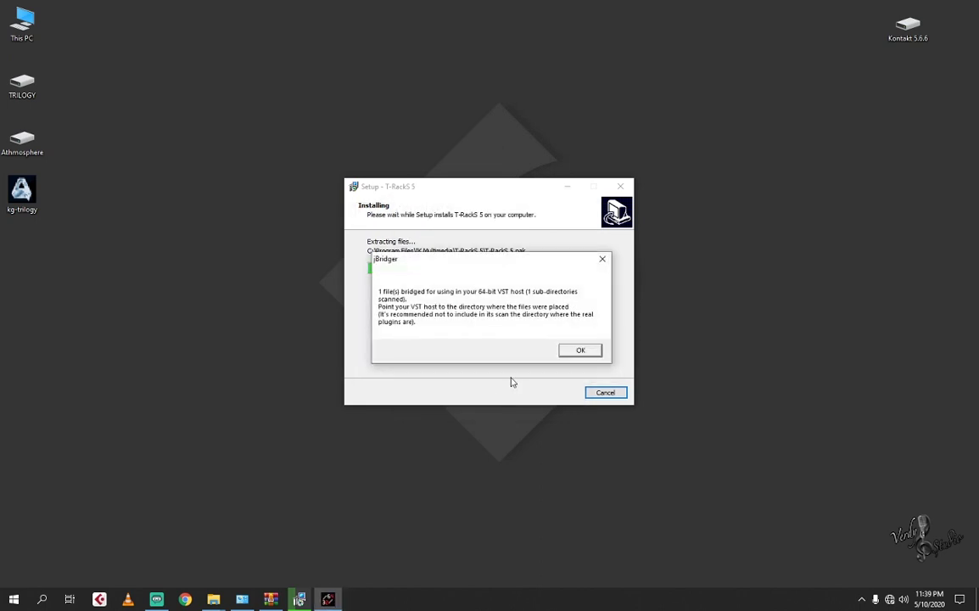
{"action": "left_click", "coordinate": [578, 349]}
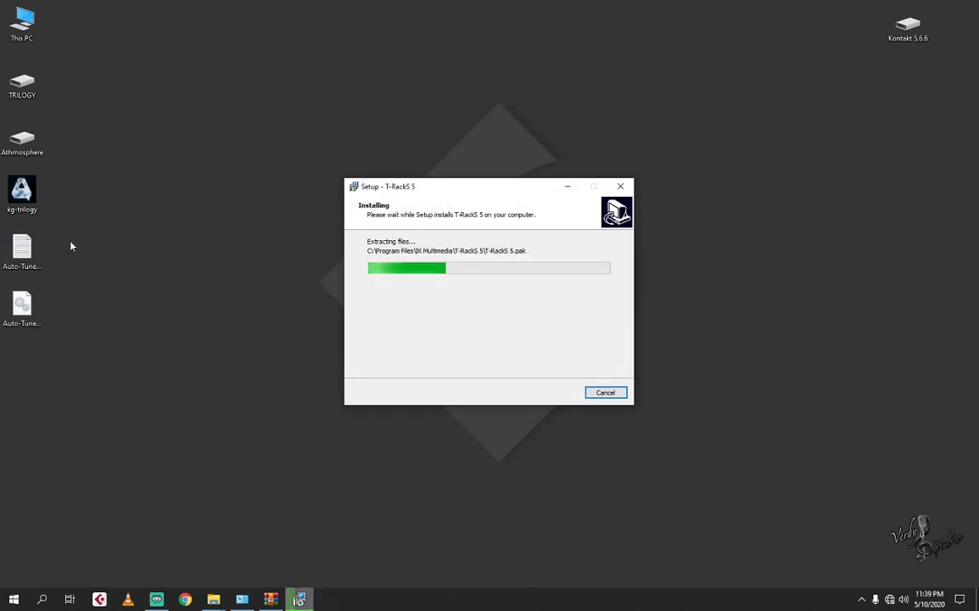
Step: Cut the two bridged Auto-Tune files from the desktop
{"action": "left_click_drag", "start_coordinate": [62, 219], "coordinate": [26, 309]}
{"action": "right_click", "coordinate": [26, 313]}
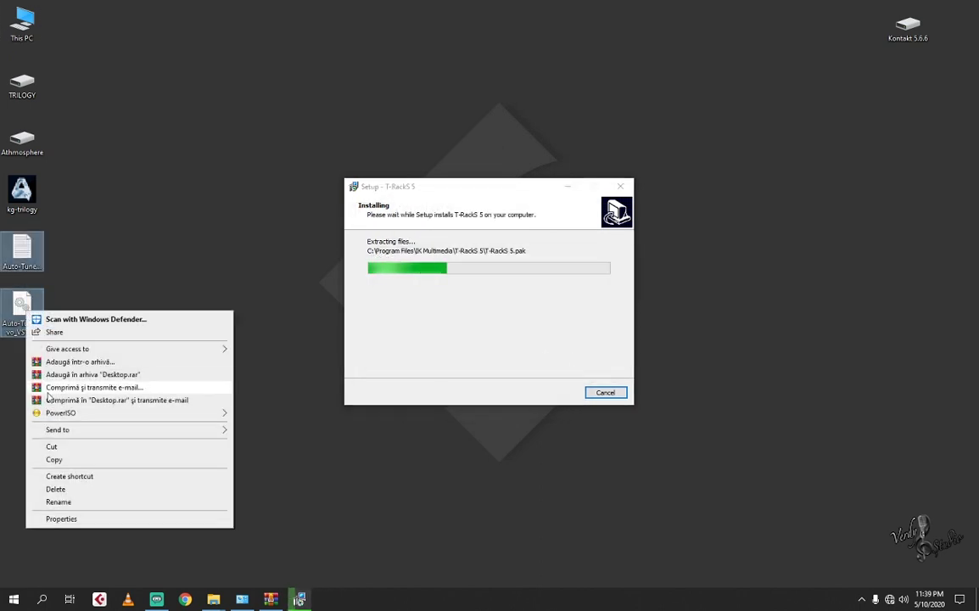
{"action": "left_click", "coordinate": [52, 446]}
Step: Open the ANTARES folder under Program Files > Steinberg > Cubase 10 > VSTPlugins on Local Disk (C:)
{"action": "double_click", "coordinate": [17, 15]}
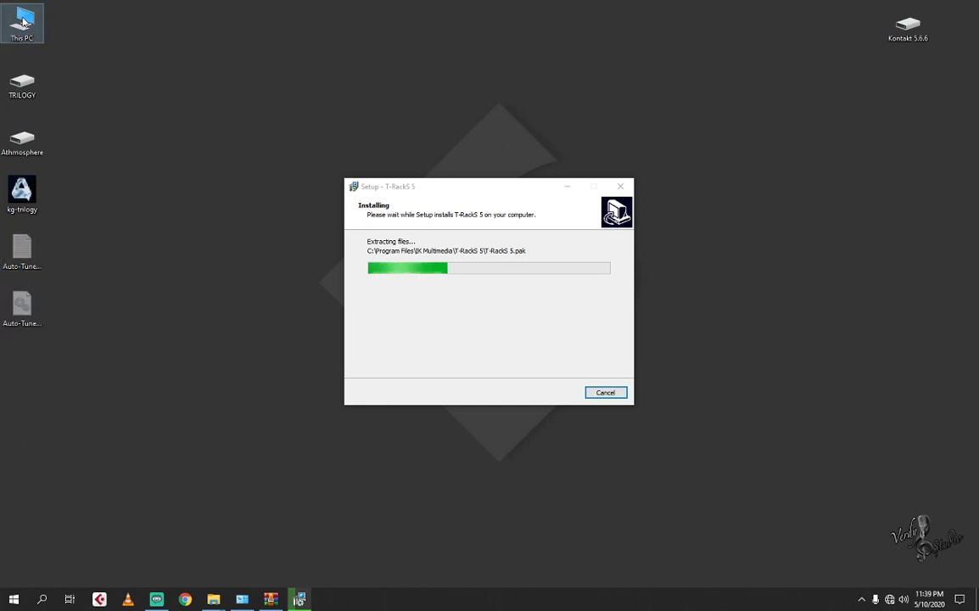
{"action": "double_click", "coordinate": [373, 227]}
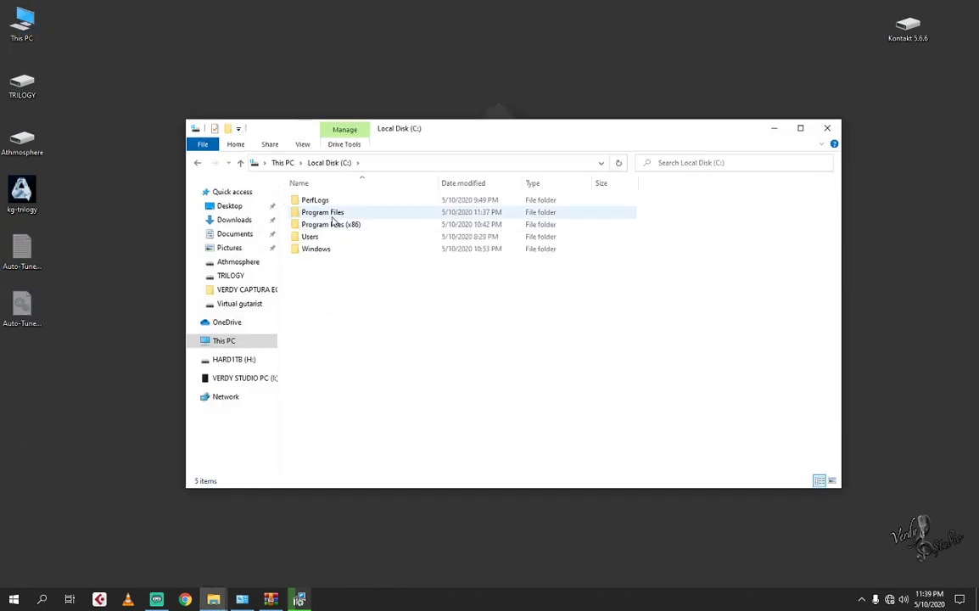
{"action": "double_click", "coordinate": [335, 212]}
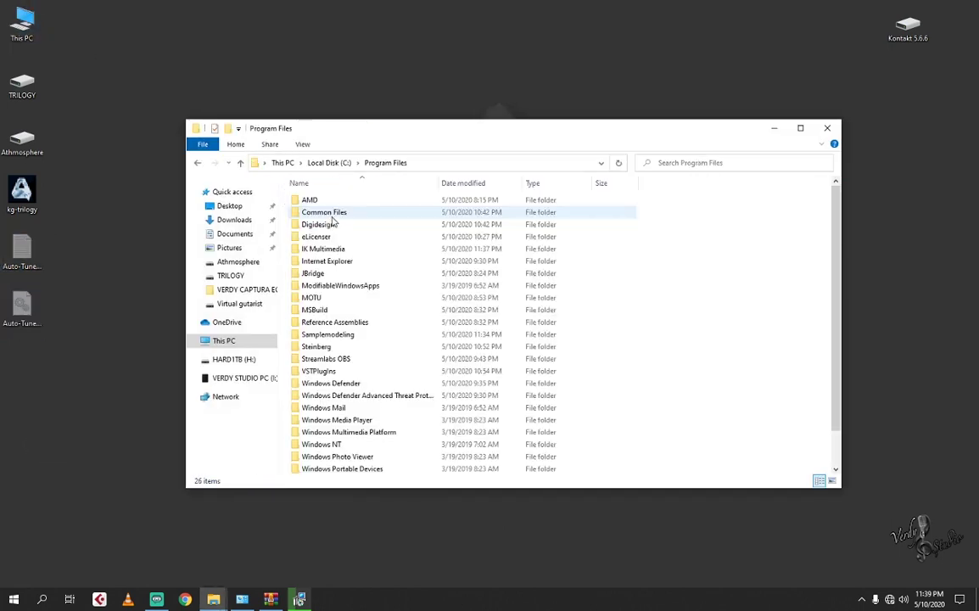
{"action": "double_click", "coordinate": [339, 346]}
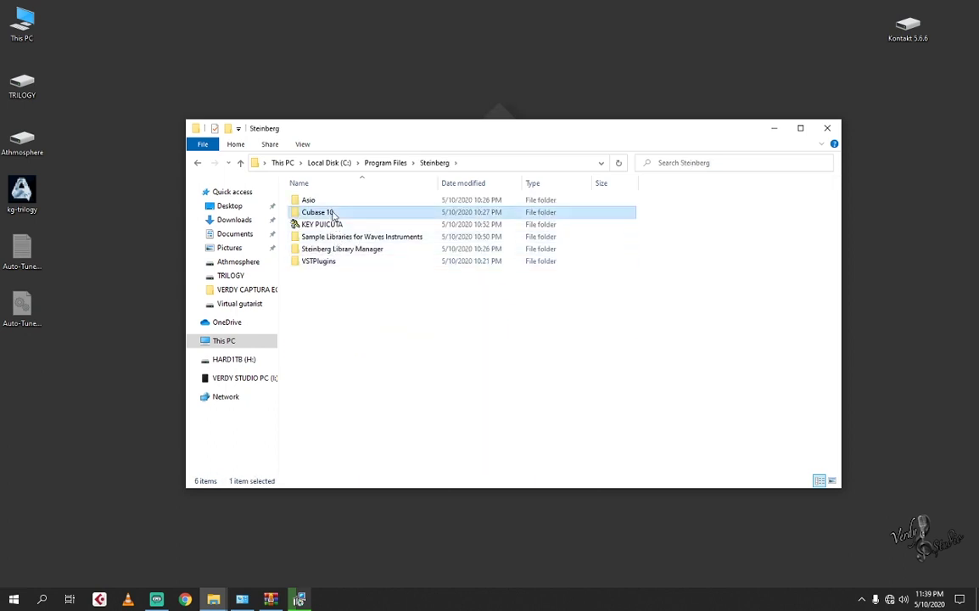
{"action": "double_click", "coordinate": [305, 212]}
{"action": "left_click", "coordinate": [334, 396]}
{"action": "double_click", "coordinate": [335, 396]}
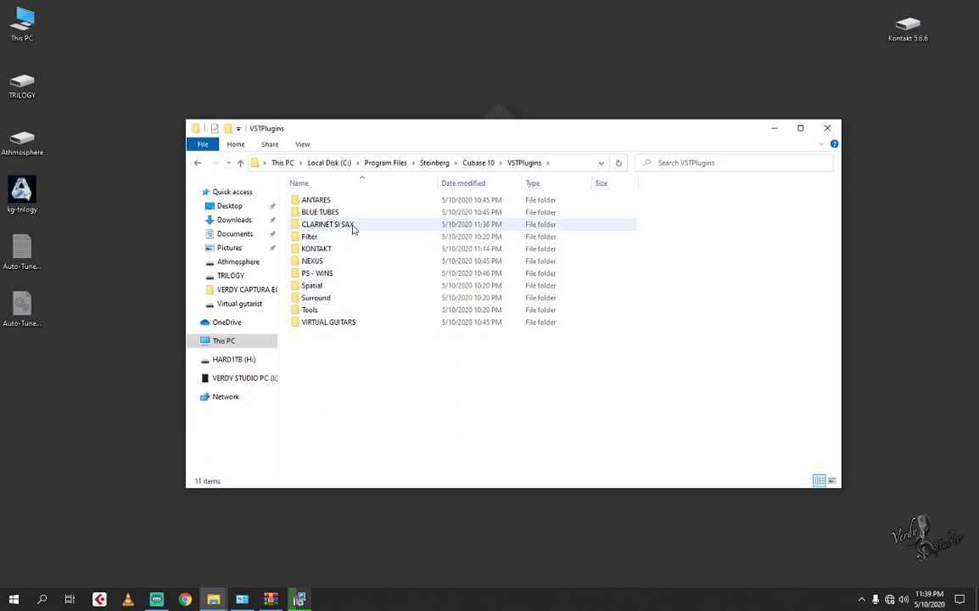
{"action": "double_click", "coordinate": [318, 200]}
Step: Paste the cut Auto-Tune files into ANTARES with administrator permission and go back up to the VSTPlugins folder
{"action": "right_click", "coordinate": [311, 218]}
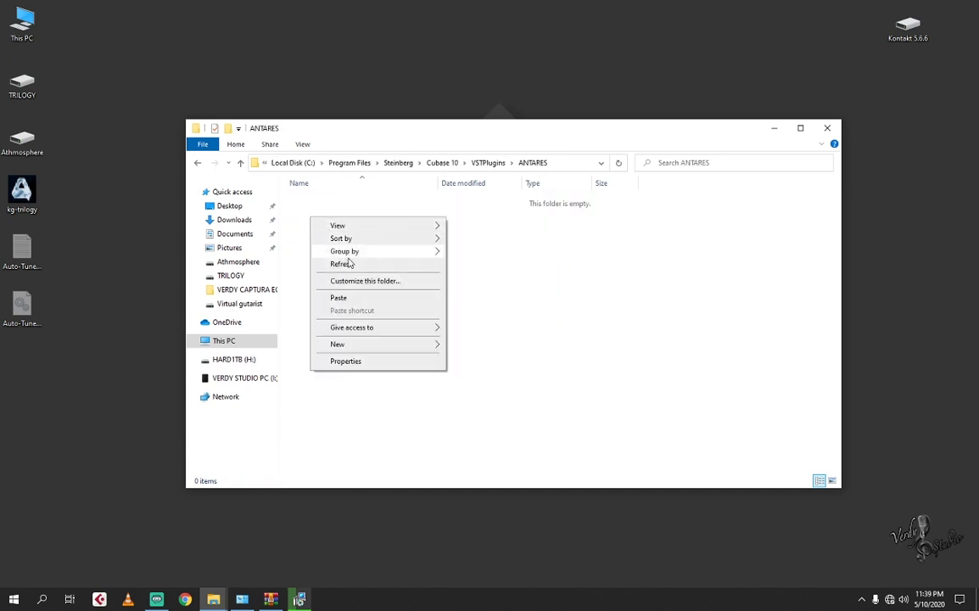
{"action": "left_click", "coordinate": [362, 298]}
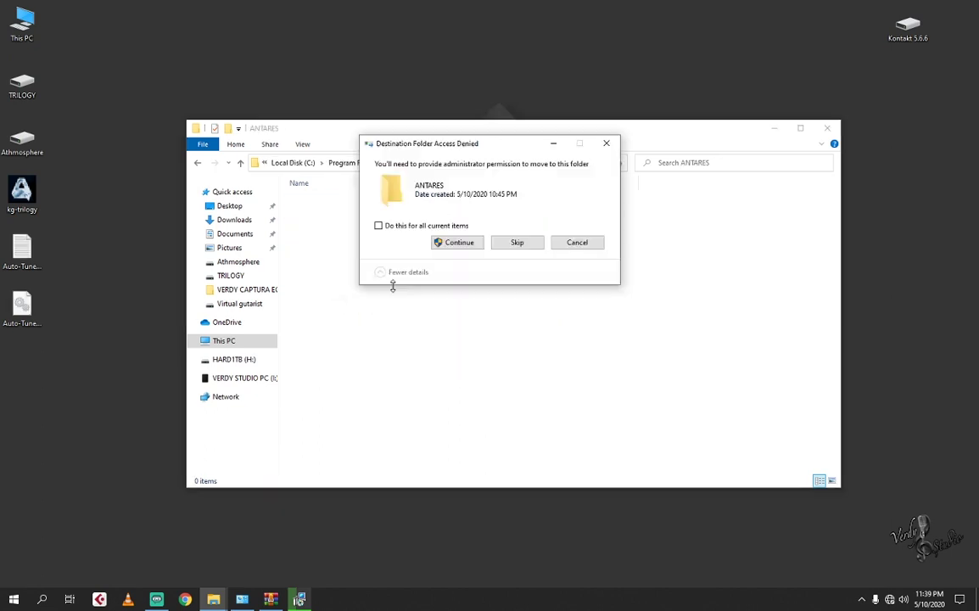
{"action": "left_click", "coordinate": [438, 243]}
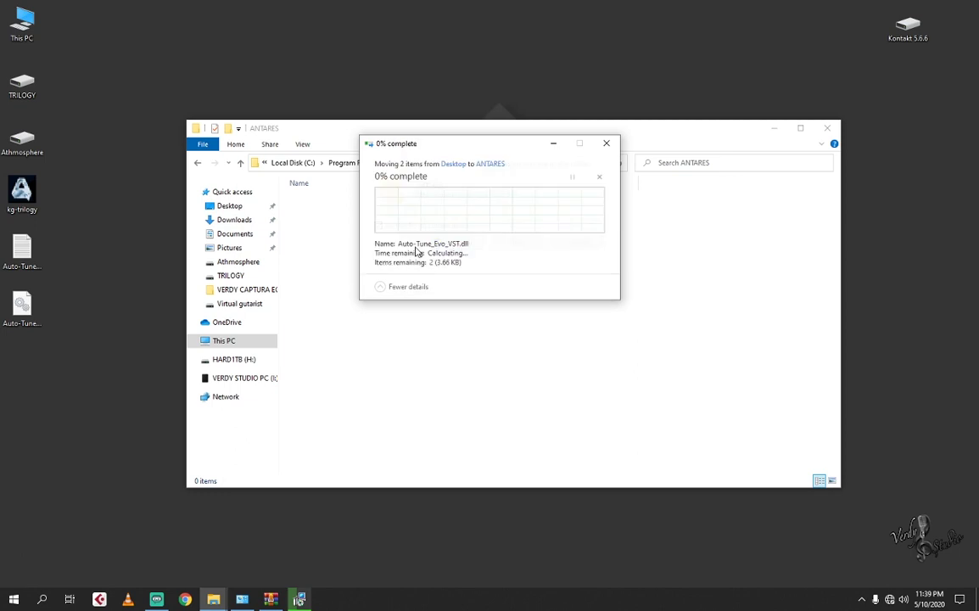
{"action": "left_click", "coordinate": [243, 164]}
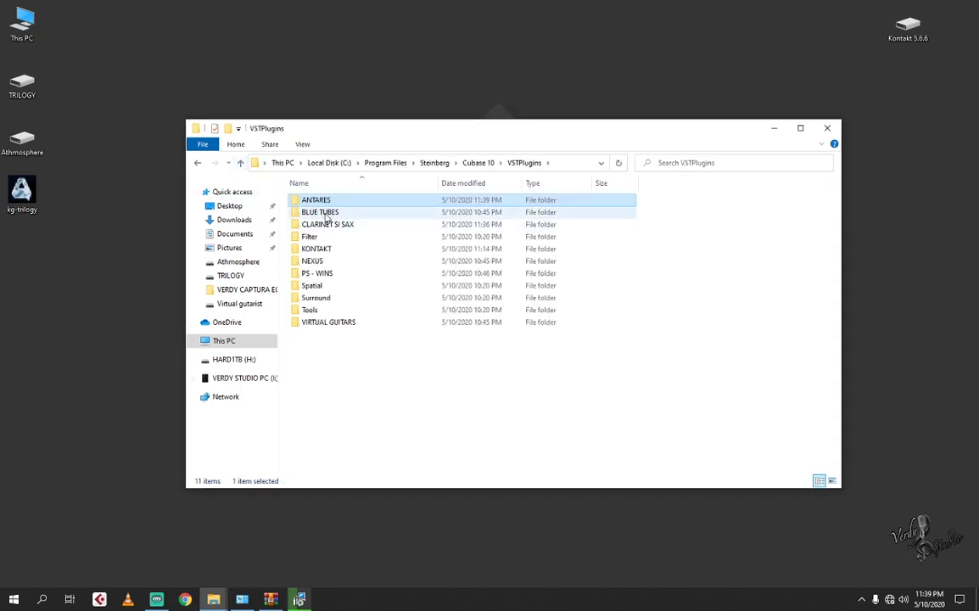
Step: Run jBridger from the jBridge program group as administrator again
{"action": "left_click", "coordinate": [14, 598]}
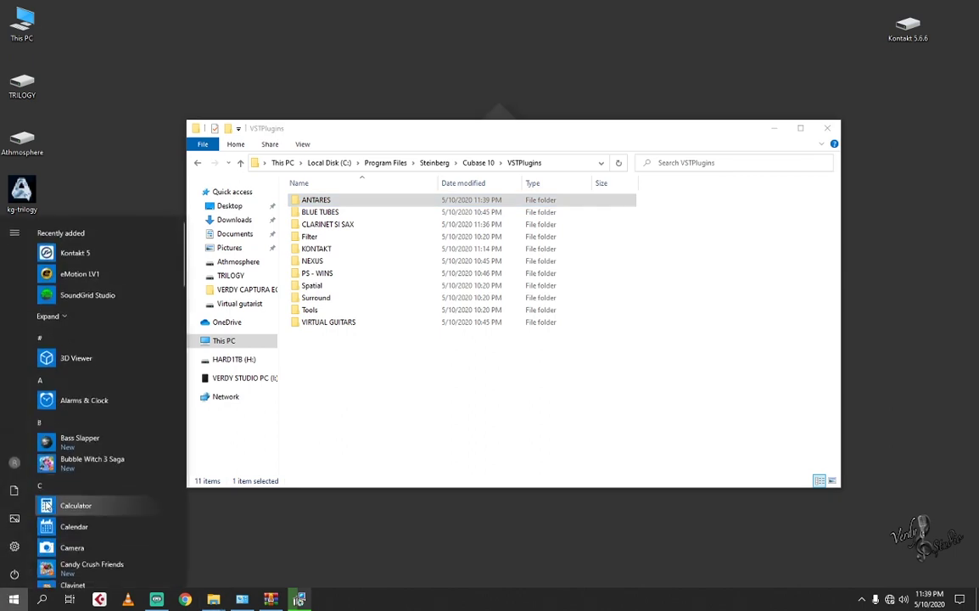
{"action": "scroll", "coordinate": [65, 481], "scroll_direction": "down", "scroll_amount": 10}
{"action": "scroll", "coordinate": [65, 481], "scroll_direction": "down", "scroll_amount": 8}
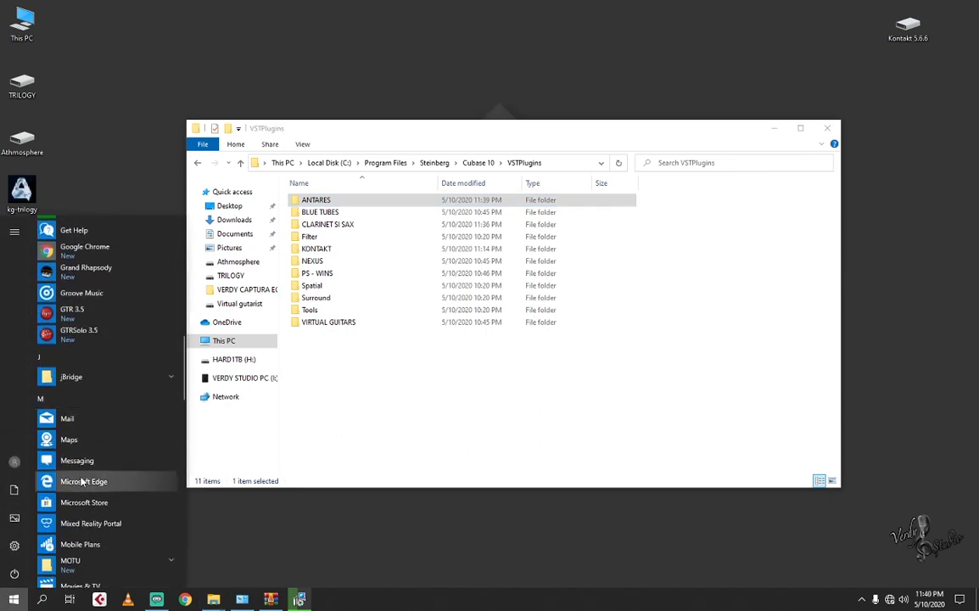
{"action": "scroll", "coordinate": [119, 499], "scroll_direction": "down", "scroll_amount": 5}
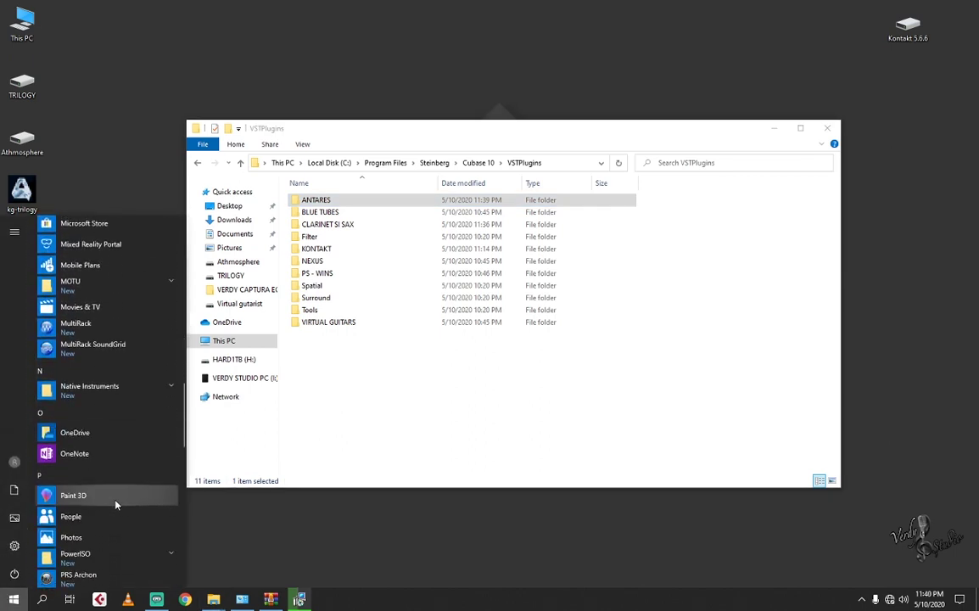
{"action": "scroll", "coordinate": [116, 499], "scroll_direction": "up", "scroll_amount": 10}
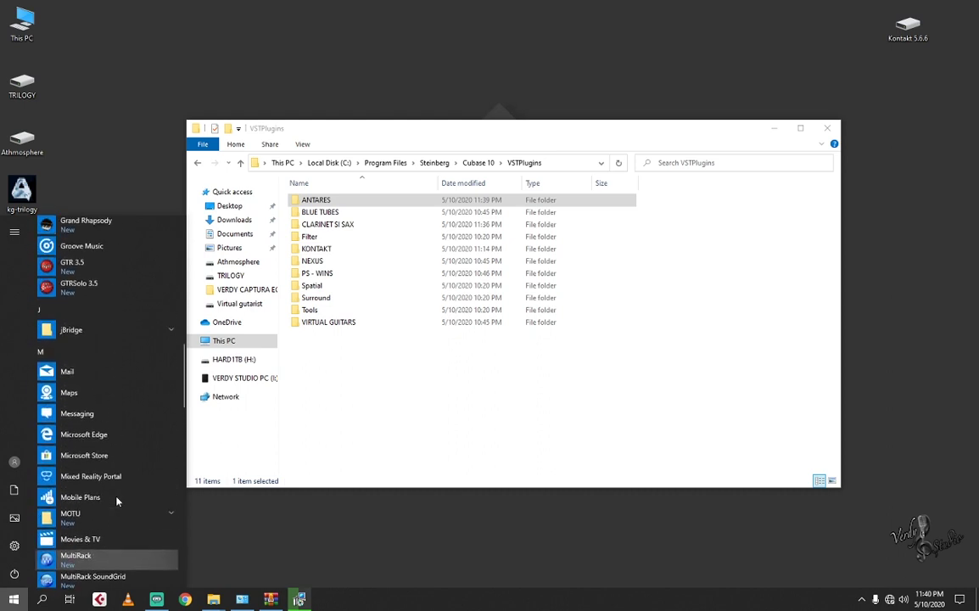
{"action": "left_click", "coordinate": [113, 378]}
{"action": "right_click", "coordinate": [92, 402]}
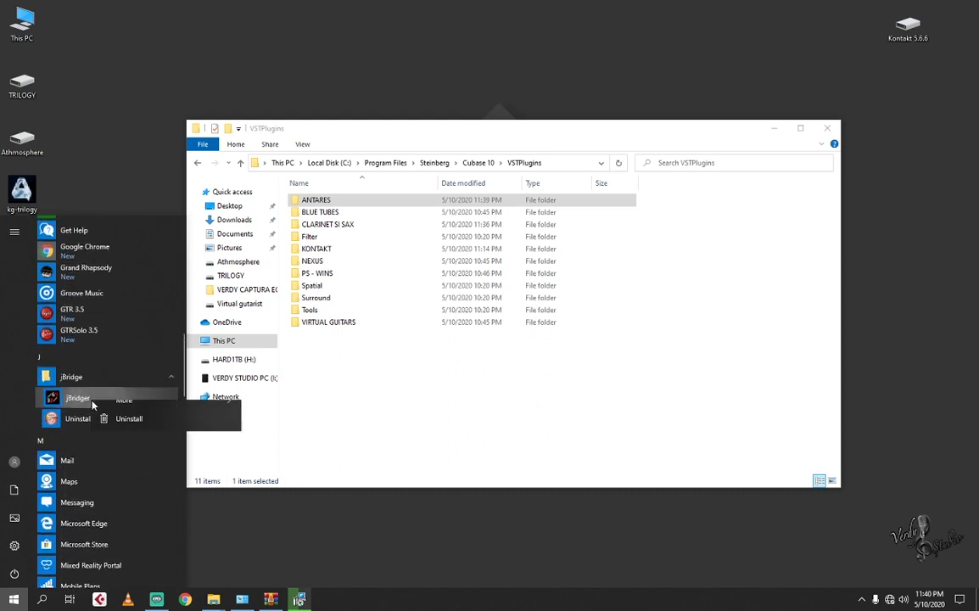
{"action": "mouse_move", "coordinate": [187, 437]}
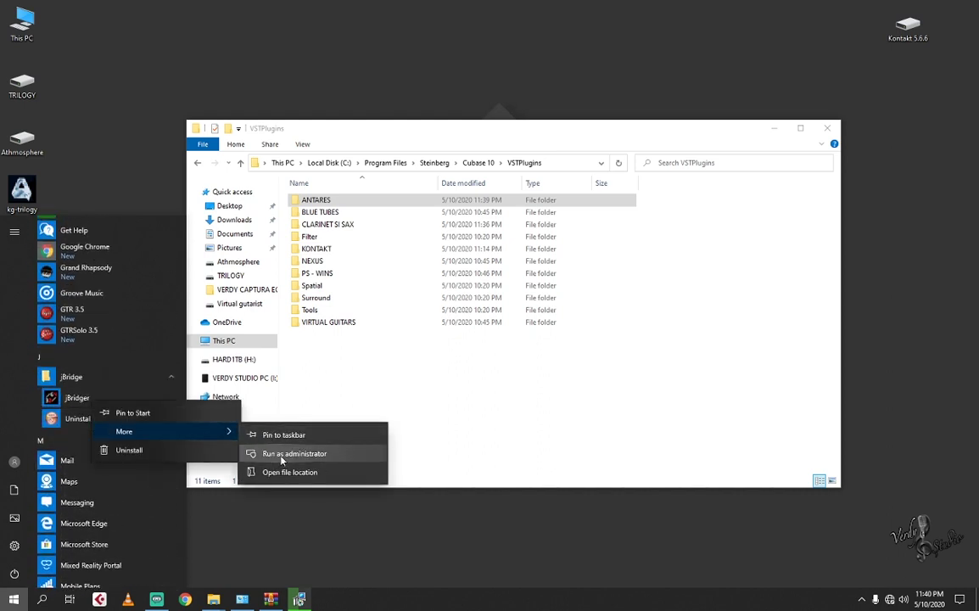
{"action": "left_click", "coordinate": [280, 451]}
Step: Bridge the BLUE TUBES folder in VST 32 BIT for a 64-bit host, creating the bridging files in a specified directory, the Desktop
{"action": "left_click", "coordinate": [537, 329]}
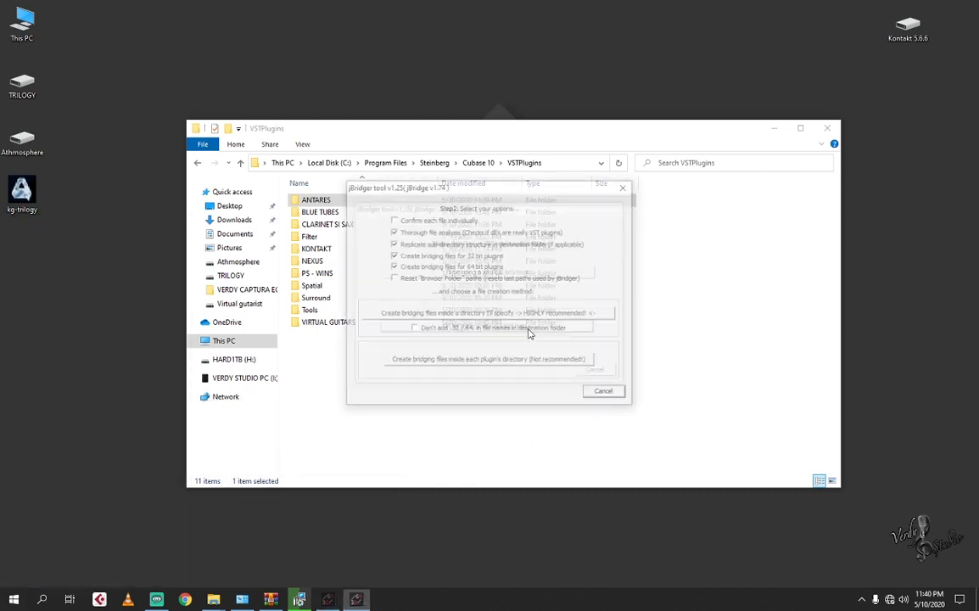
{"action": "left_click", "coordinate": [454, 316]}
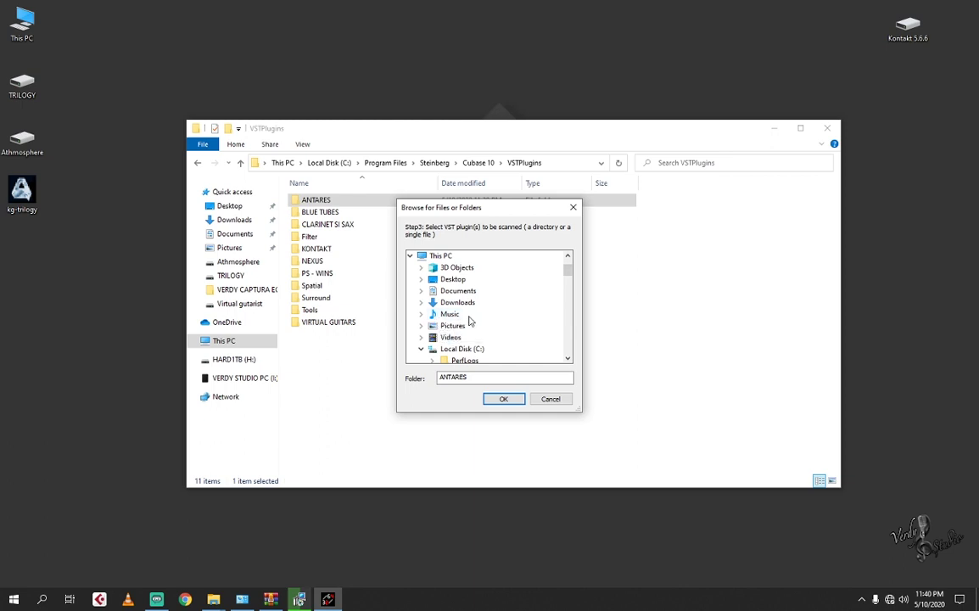
{"action": "scroll", "coordinate": [470, 320], "scroll_direction": "down", "scroll_amount": 2}
{"action": "left_click", "coordinate": [432, 313]}
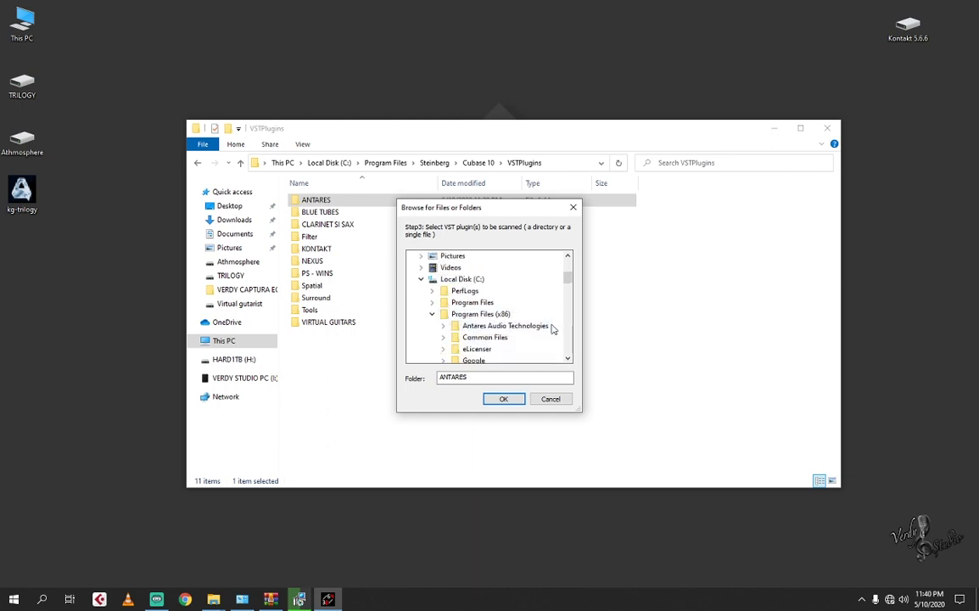
{"action": "scroll", "coordinate": [509, 345], "scroll_direction": "down", "scroll_amount": 4}
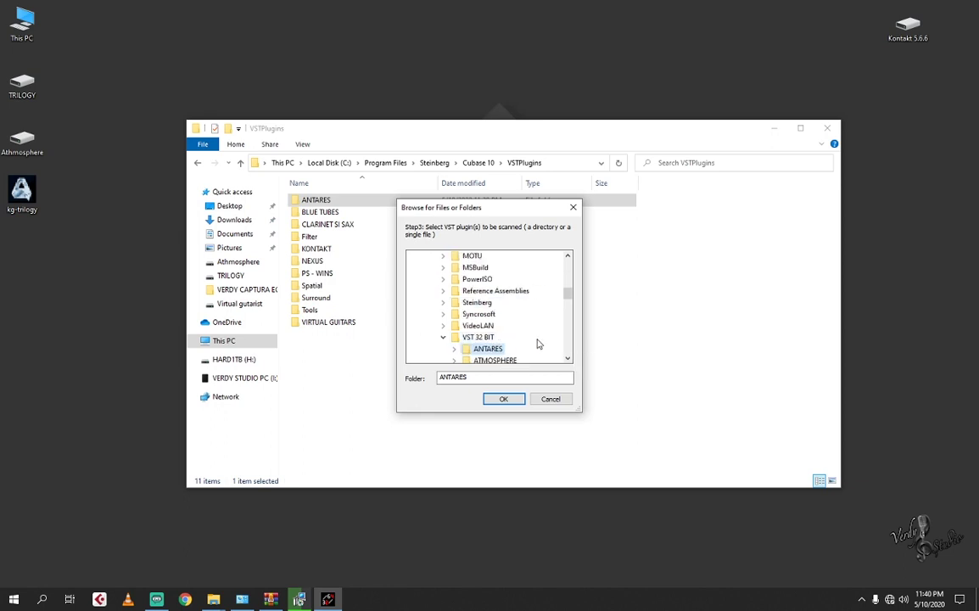
{"action": "scroll", "coordinate": [537, 344], "scroll_direction": "down", "scroll_amount": 1}
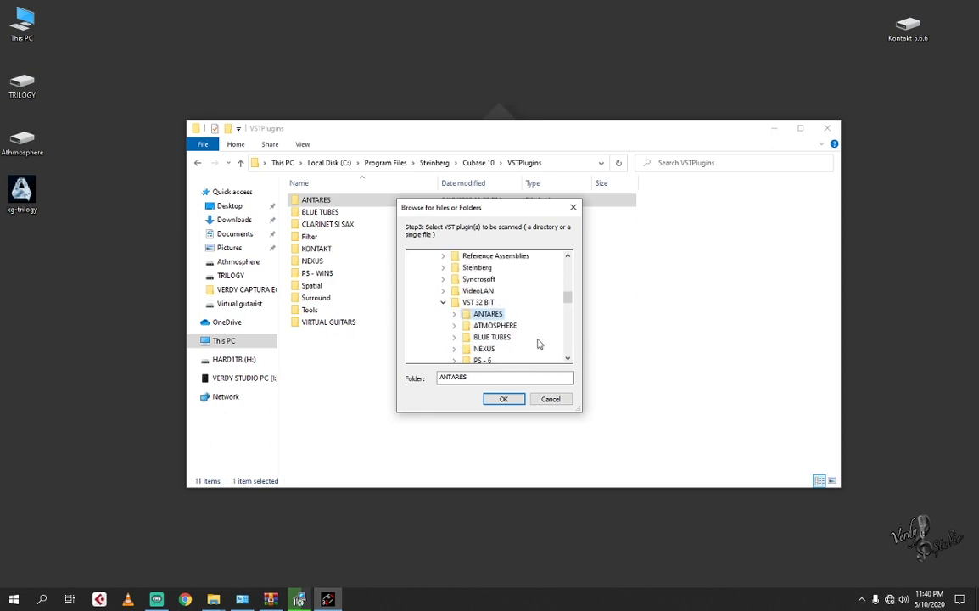
{"action": "double_click", "coordinate": [513, 338]}
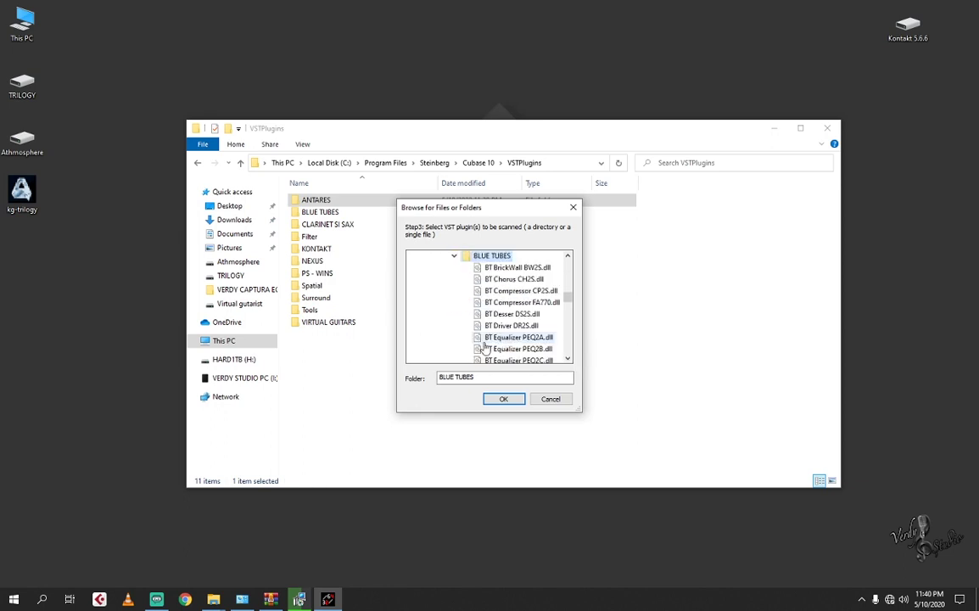
{"action": "left_click", "coordinate": [504, 400]}
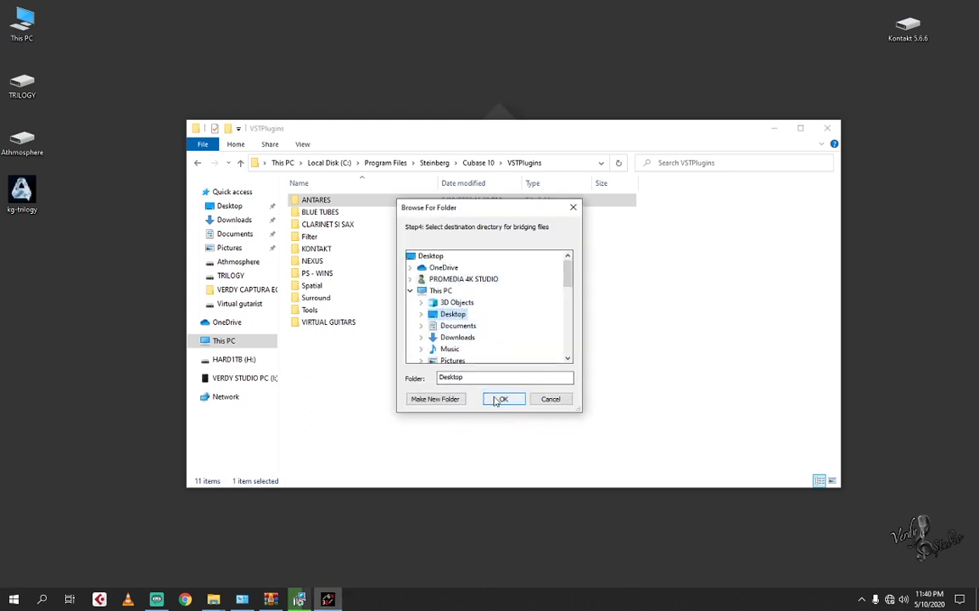
{"action": "left_click", "coordinate": [495, 398]}
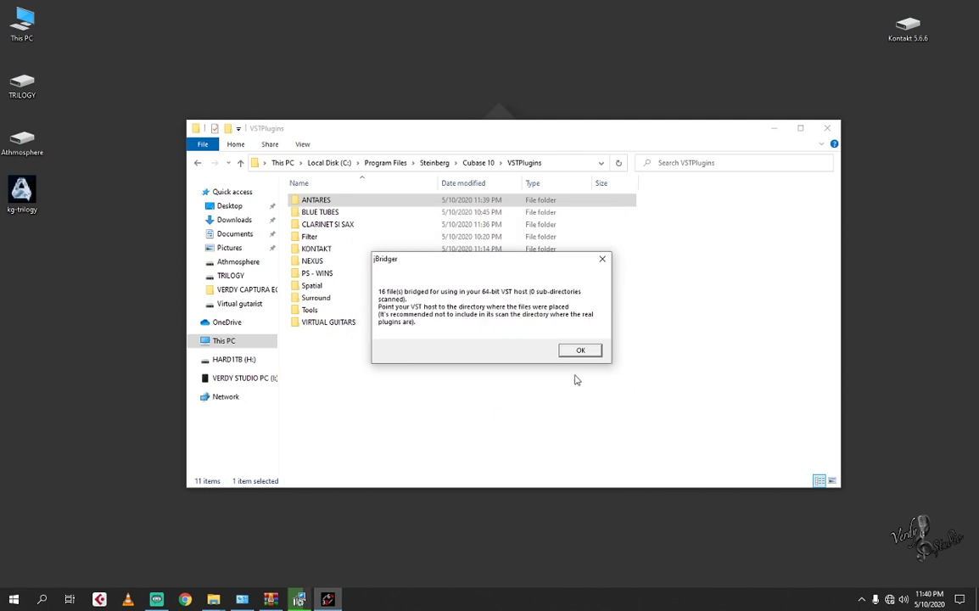
{"action": "left_click", "coordinate": [580, 349]}
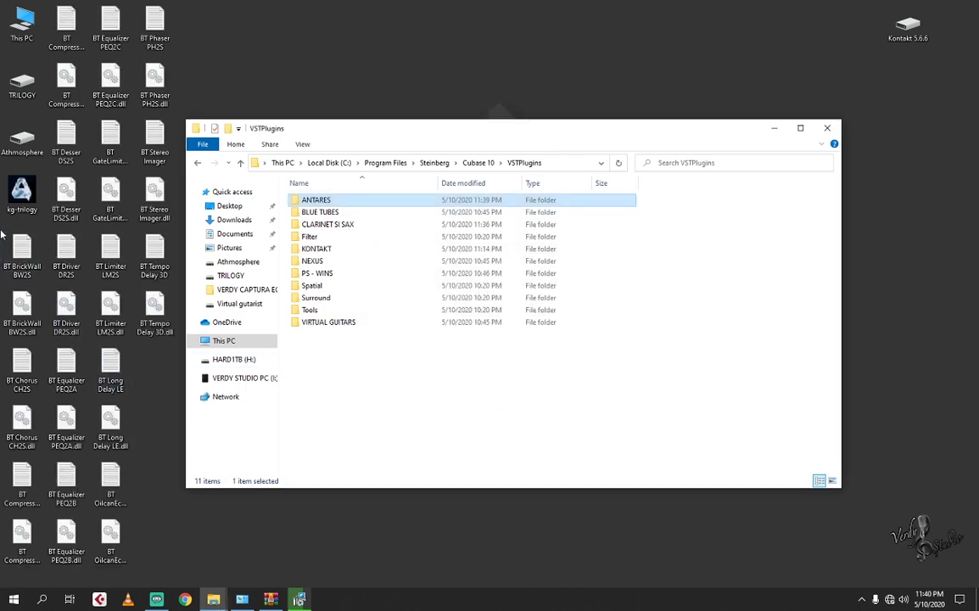
Step: Move the first batch of bridged BT files, BrickWall through Tempo Delay, from the desktop into VSTPlugins > BLUE TUBES with administrator permission
{"action": "left_click_drag", "start_coordinate": [2, 228], "coordinate": [115, 541]}
{"action": "right_click", "coordinate": [114, 541]}
{"action": "left_click", "coordinate": [186, 465]}
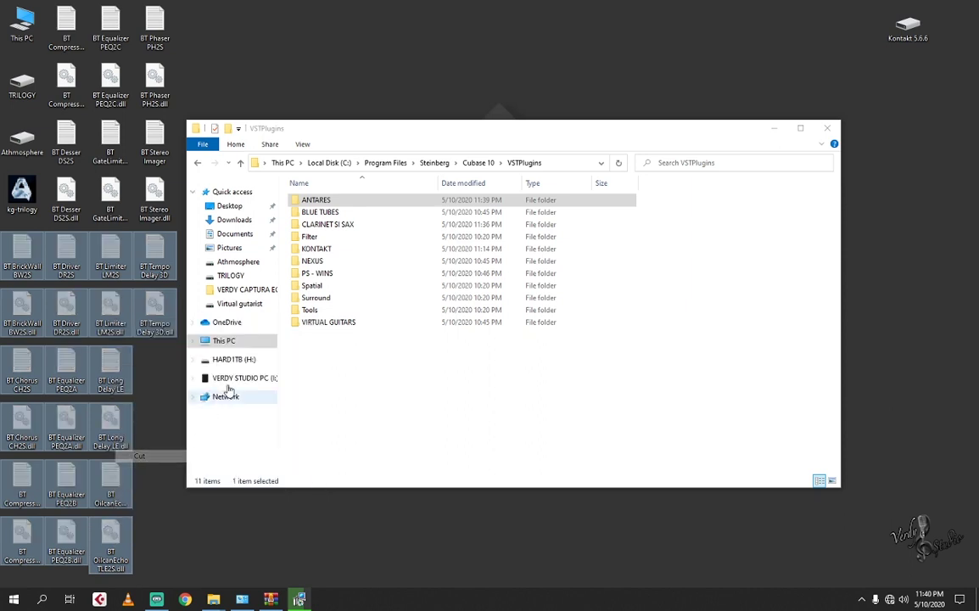
{"action": "double_click", "coordinate": [329, 212]}
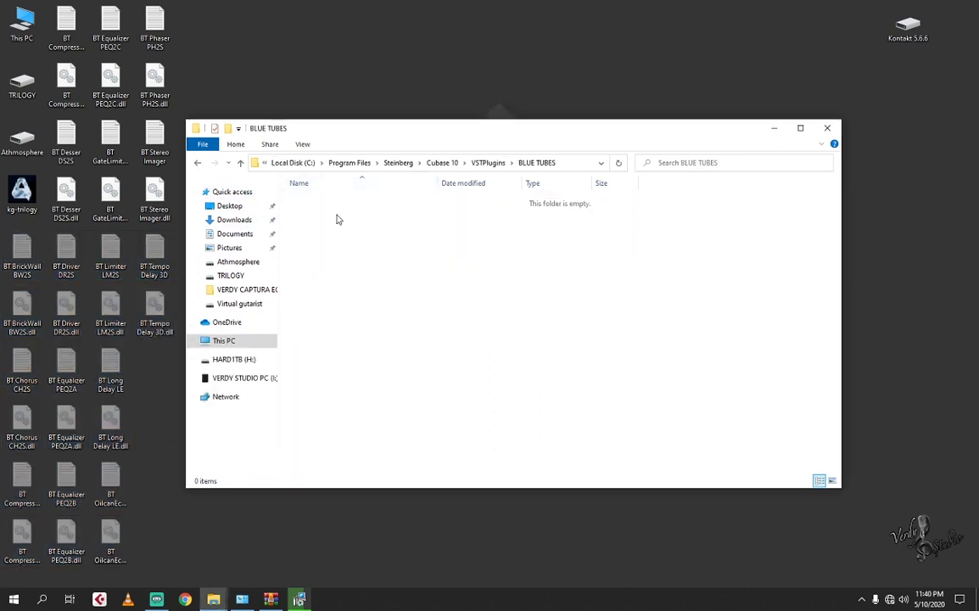
{"action": "right_click", "coordinate": [325, 226]}
{"action": "left_click", "coordinate": [373, 305]}
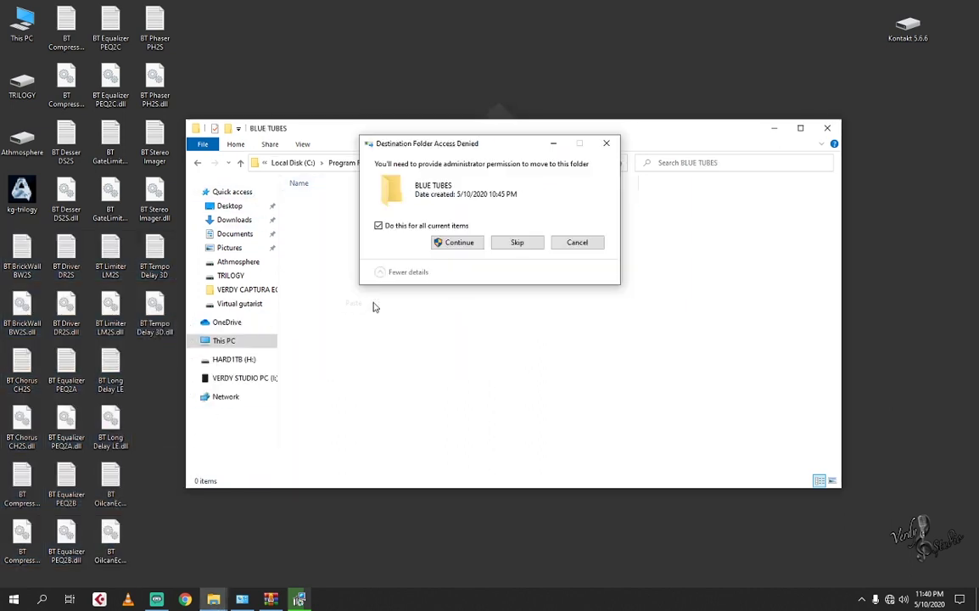
{"action": "left_click", "coordinate": [455, 242]}
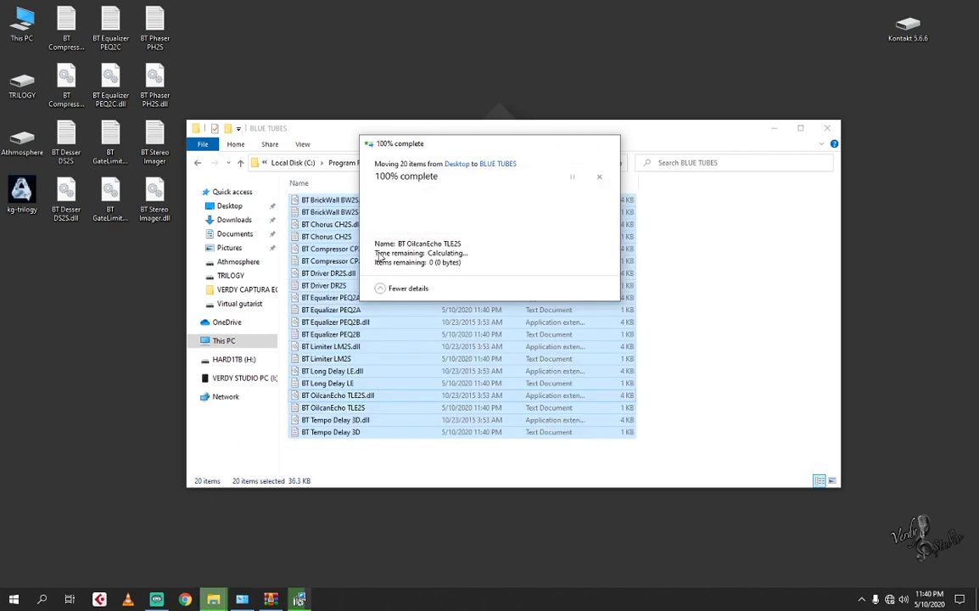
Step: Move the remaining BT files from the desktop into the BLUE TUBES folder with administrator permission and refresh the folder
{"action": "left_click_drag", "start_coordinate": [58, 246], "coordinate": [165, 7]}
{"action": "right_click", "coordinate": [163, 23]}
{"action": "left_click", "coordinate": [202, 157]}
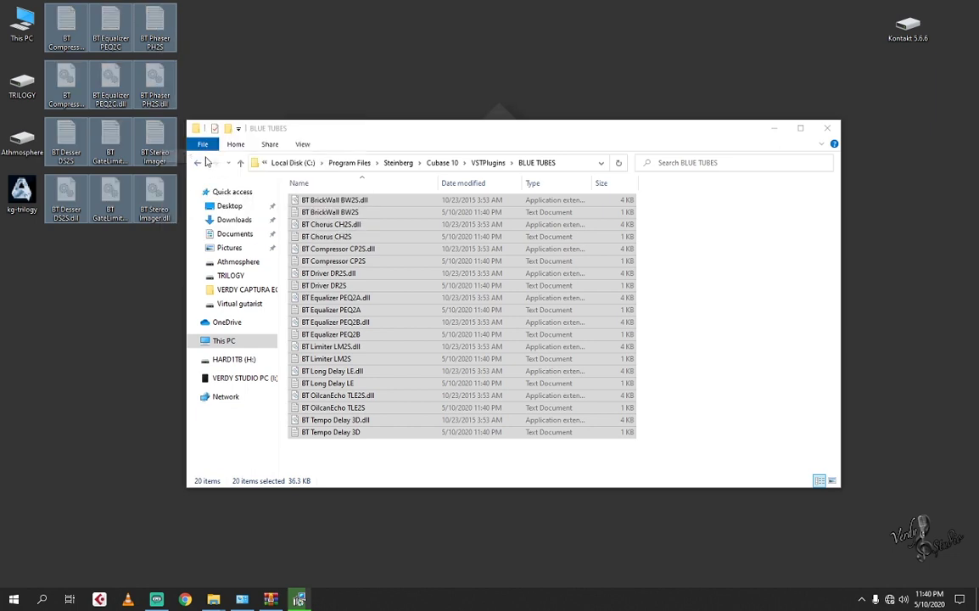
{"action": "right_click", "coordinate": [697, 321]}
{"action": "left_click", "coordinate": [728, 395]}
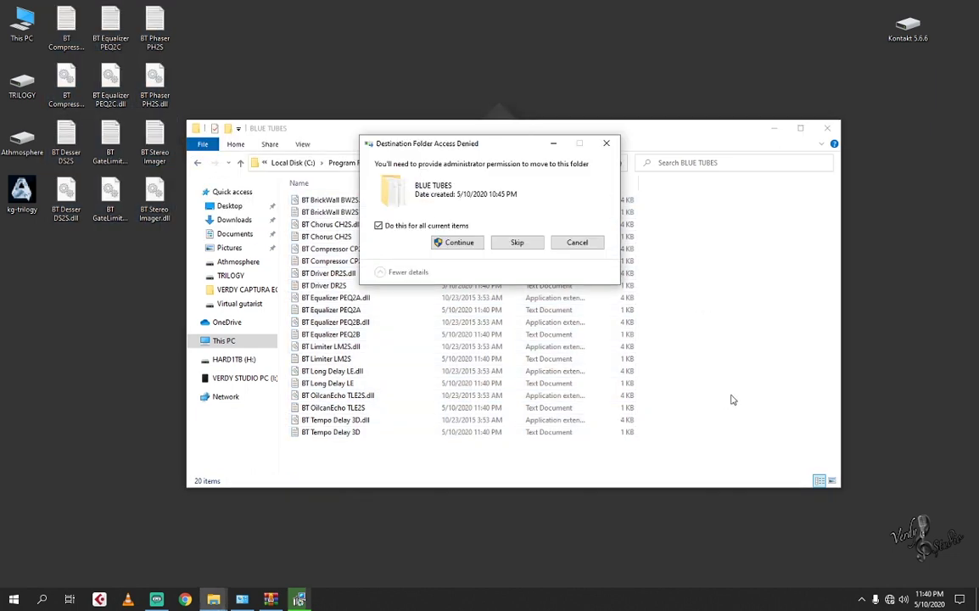
{"action": "left_click", "coordinate": [456, 242]}
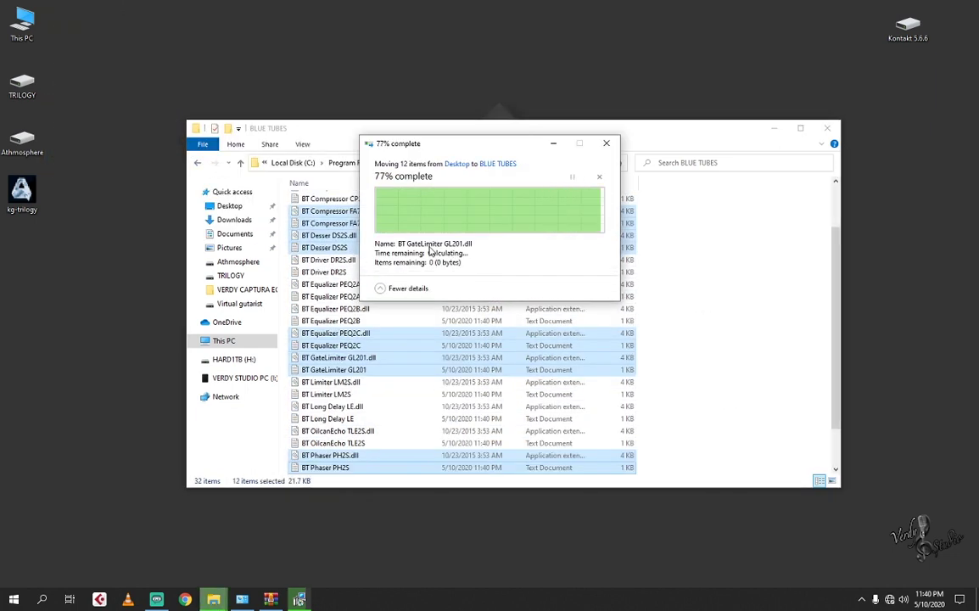
{"action": "right_click", "coordinate": [624, 247]}
{"action": "left_click", "coordinate": [670, 292]}
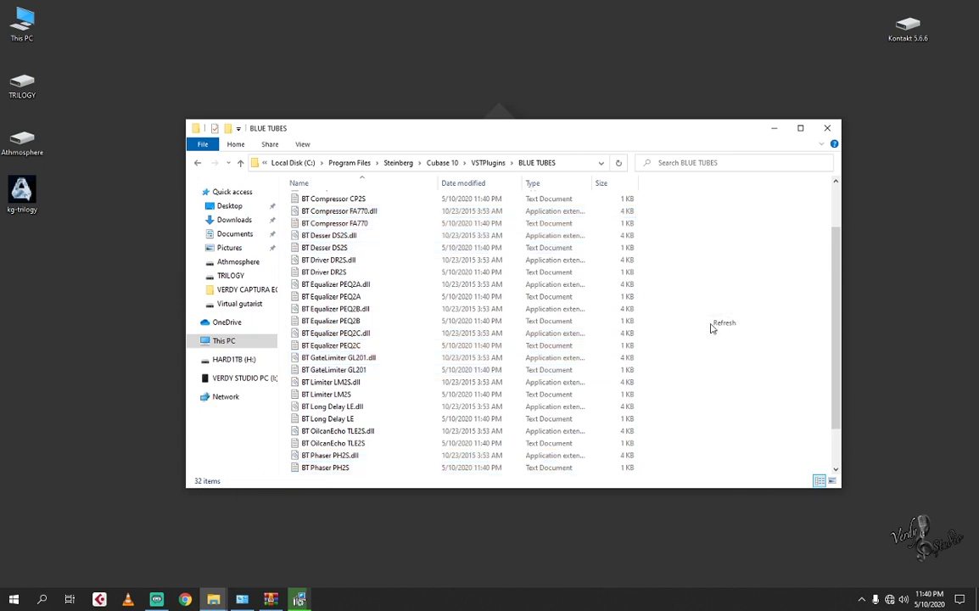
Step: Go back up to the VSTPlugins folder and create a new folder named ATMOSPHERE
{"action": "left_click", "coordinate": [240, 162]}
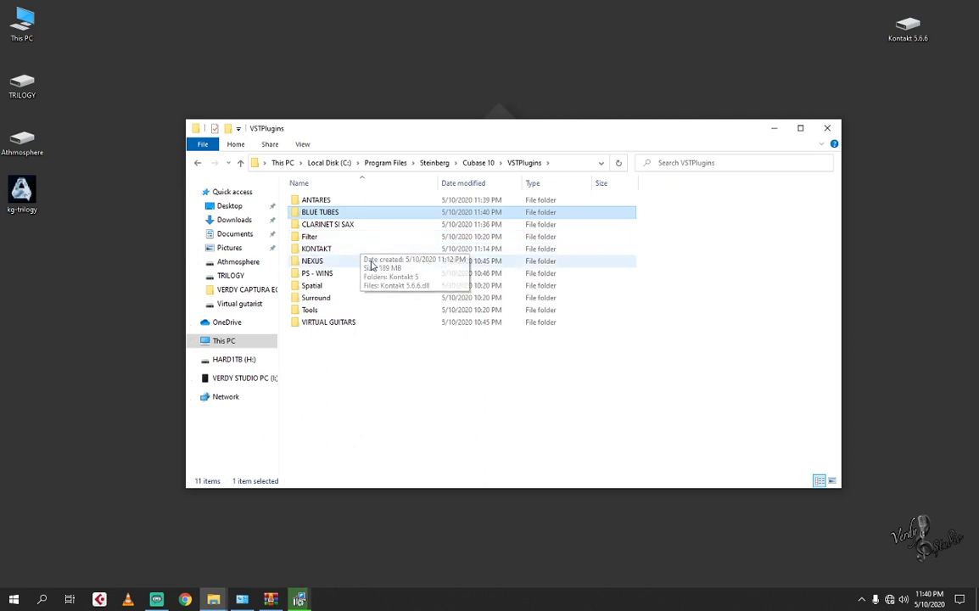
{"action": "right_click", "coordinate": [336, 357]}
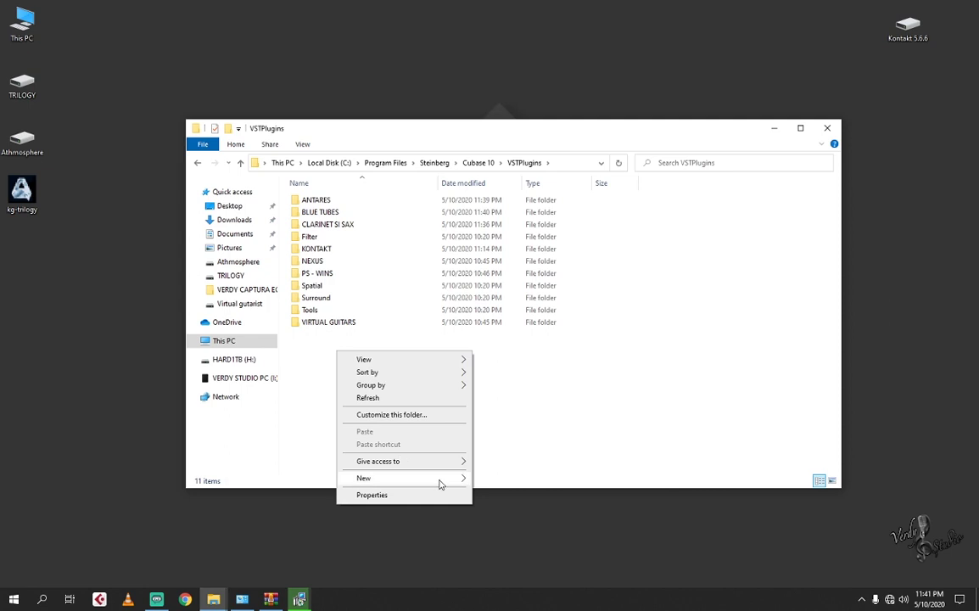
{"action": "mouse_move", "coordinate": [439, 478]}
{"action": "left_click", "coordinate": [494, 479]}
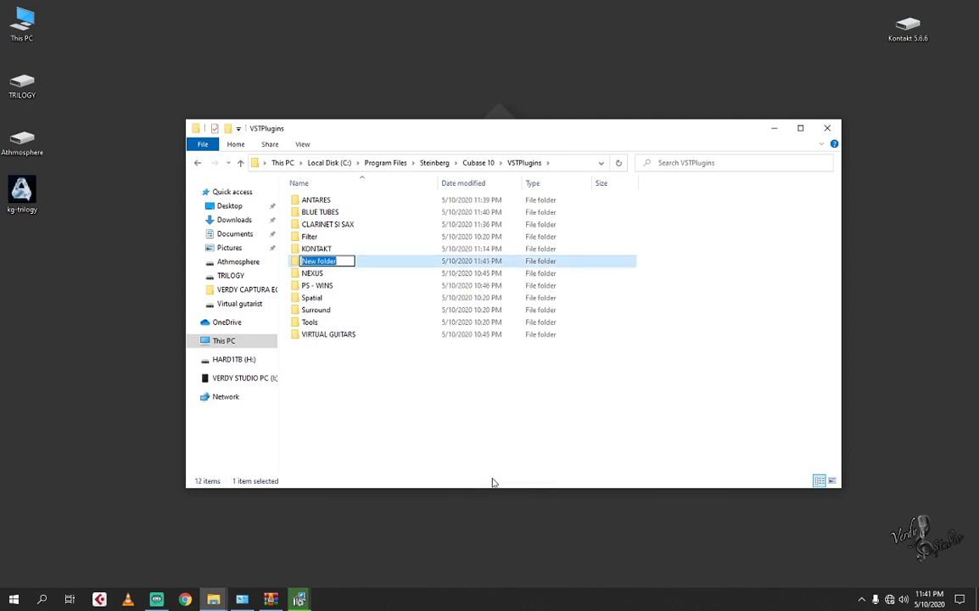
{"action": "type", "text": "ATMOSPHERE"}
{"action": "key", "text": "Return"}
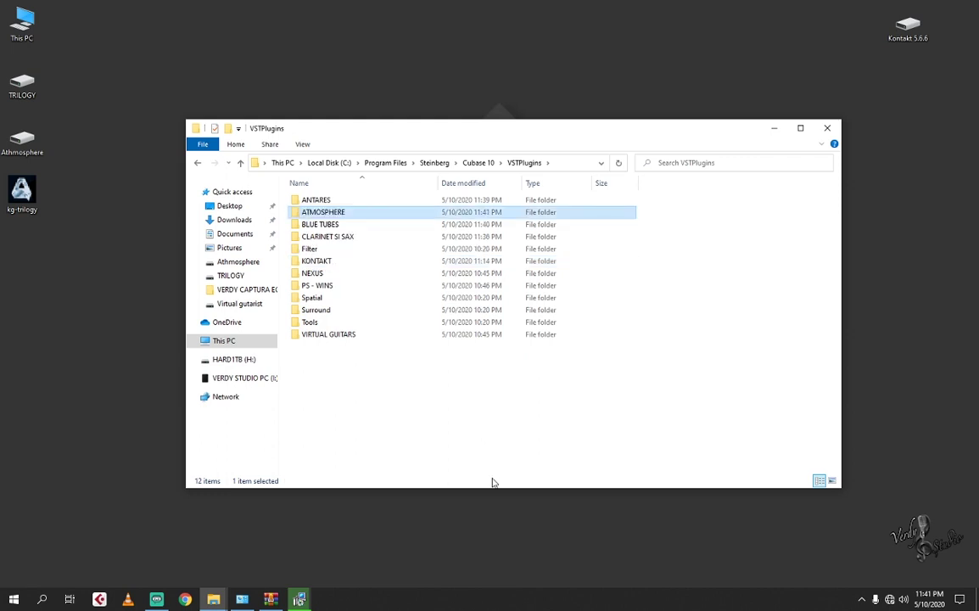
Step: Create a second new folder in VSTPlugins named TRILOGY
{"action": "right_click", "coordinate": [349, 383]}
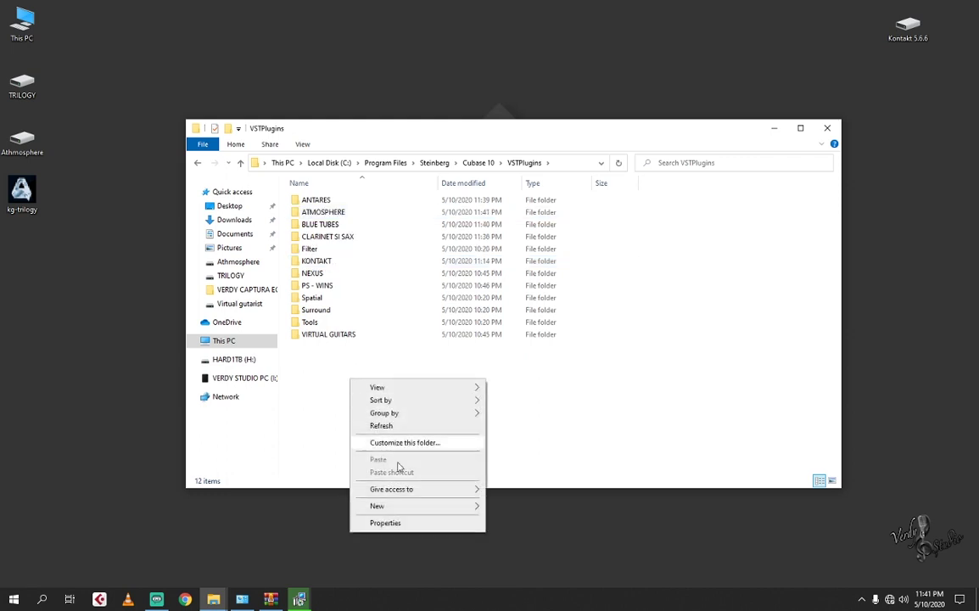
{"action": "mouse_move", "coordinate": [452, 514]}
{"action": "left_click", "coordinate": [507, 509]}
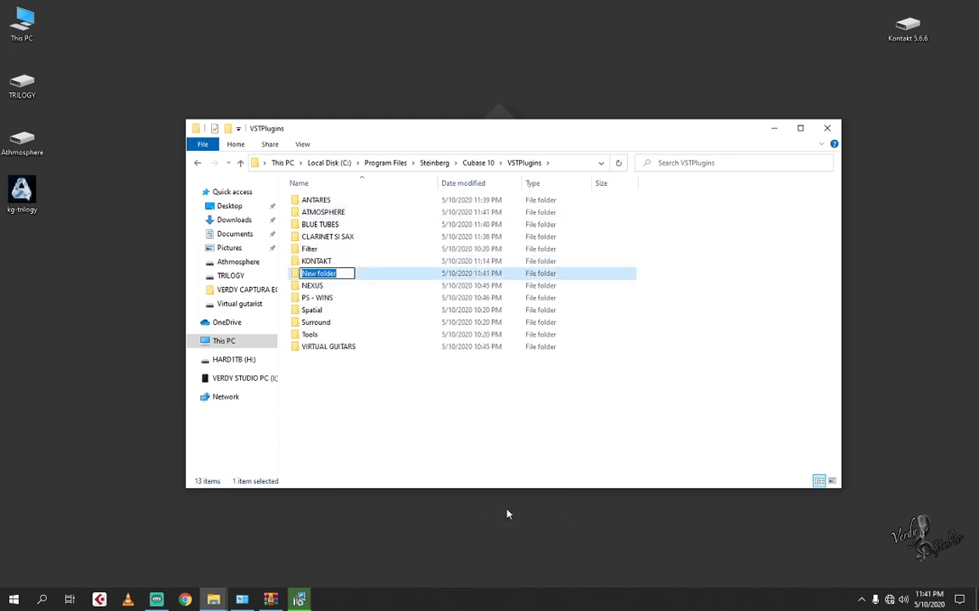
{"action": "type", "text": "TRILOGY"}
{"action": "key", "text": "Return"}
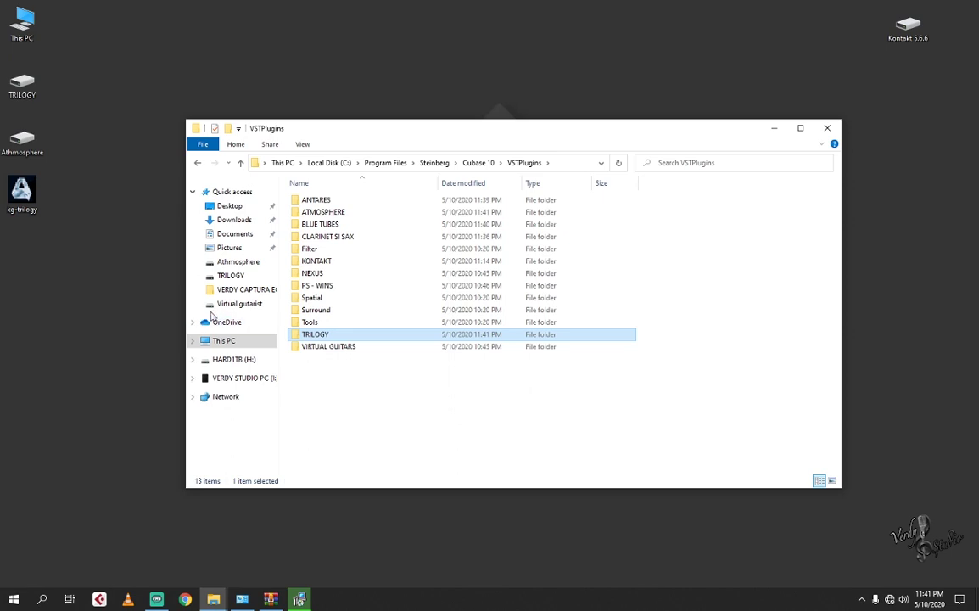
Step: Check the contents of the NEXUS folder and return to VSTPlugins
{"action": "double_click", "coordinate": [347, 274]}
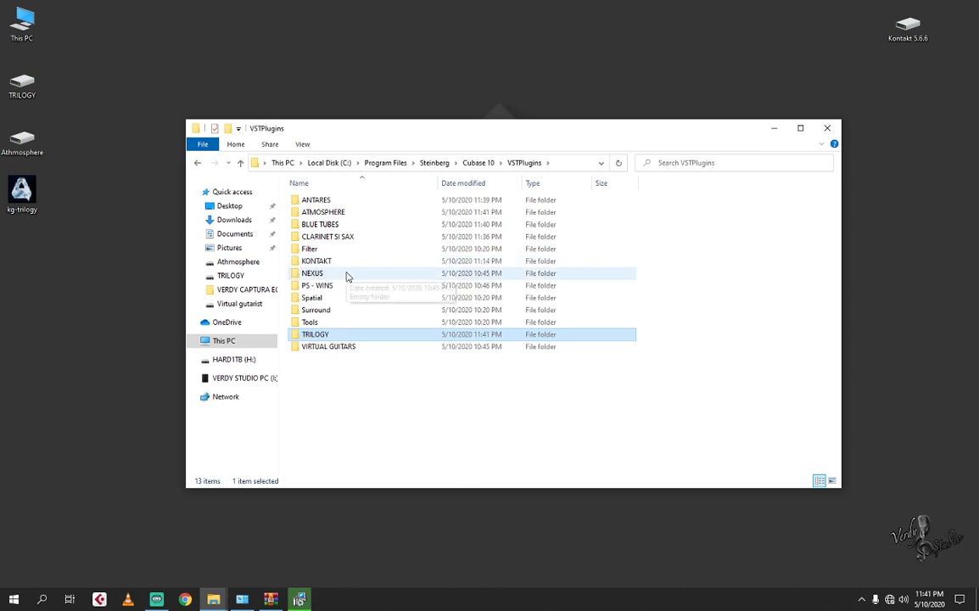
{"action": "left_click", "coordinate": [242, 162]}
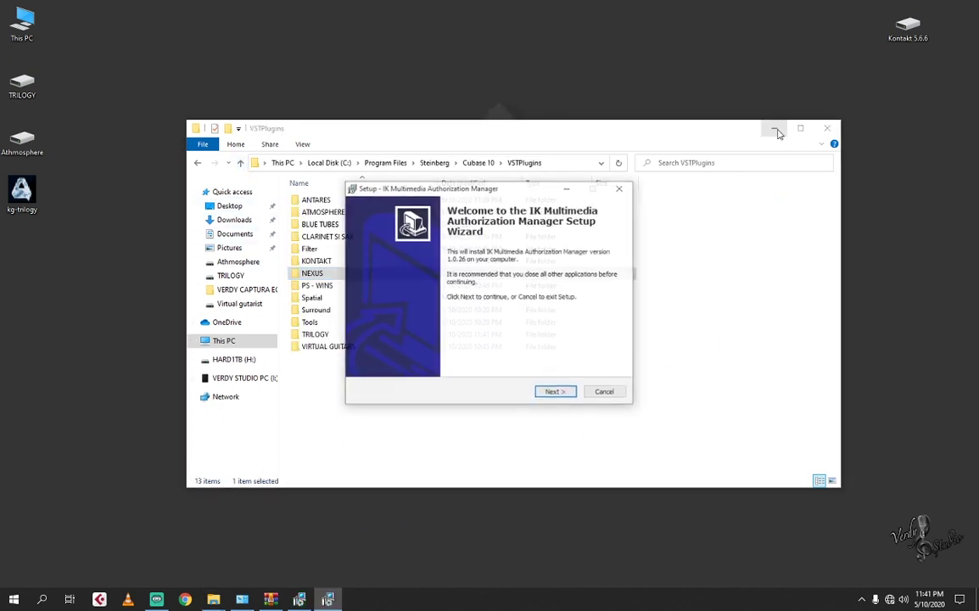
Step: Install IK Multimedia Authorization Manager with the default options, accepting the licence agreement, and minimise the VSTPlugins window
{"action": "left_click", "coordinate": [557, 392]}
{"action": "left_click", "coordinate": [406, 360]}
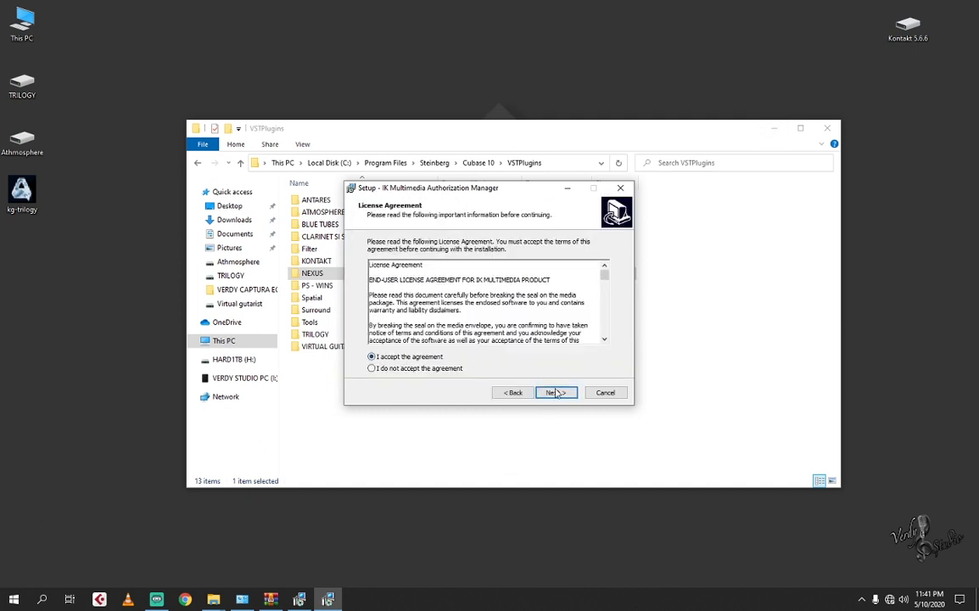
{"action": "left_click", "coordinate": [556, 393]}
{"action": "left_click", "coordinate": [557, 393]}
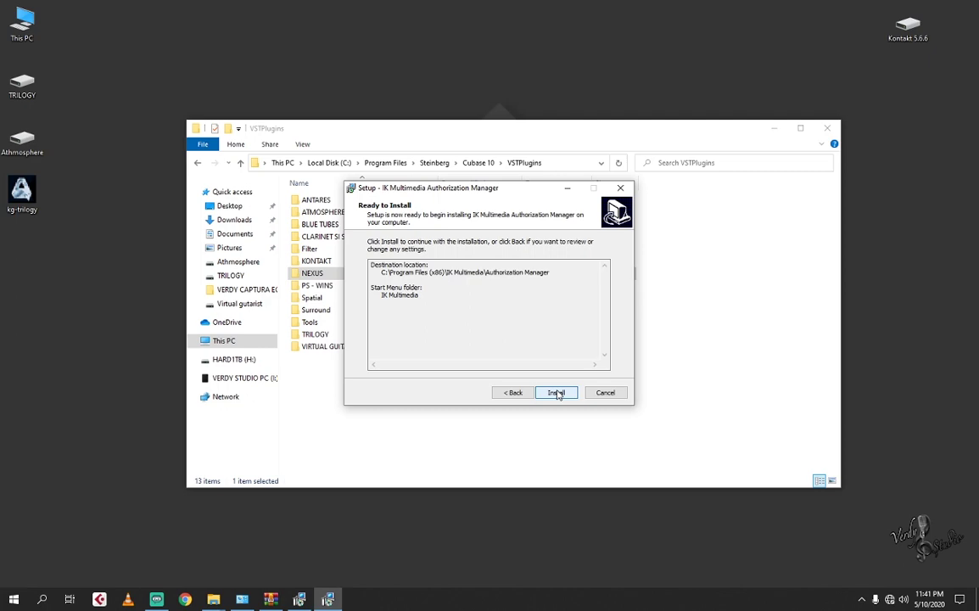
{"action": "left_click", "coordinate": [556, 393]}
{"action": "left_click", "coordinate": [773, 128]}
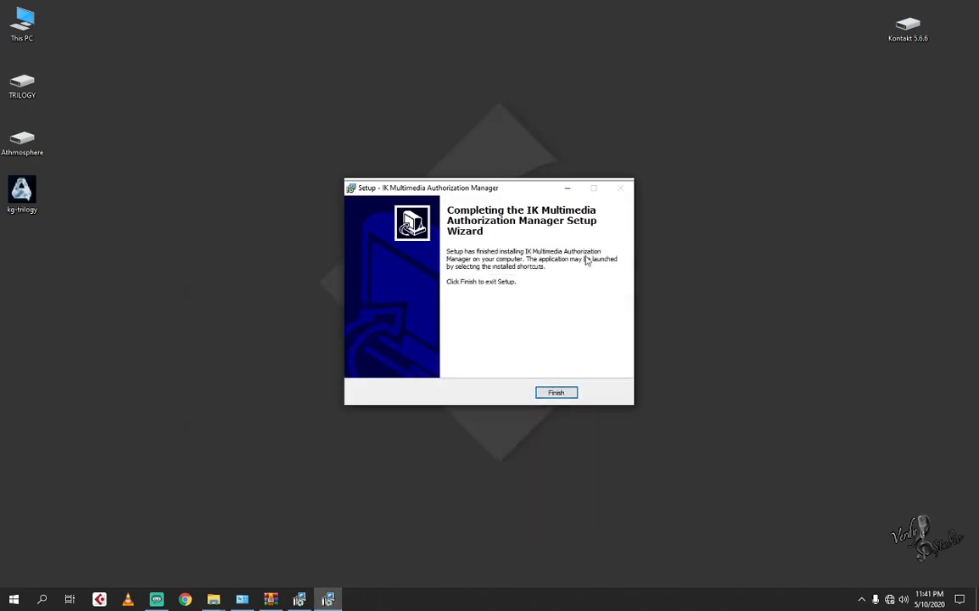
{"action": "left_click", "coordinate": [557, 392]}
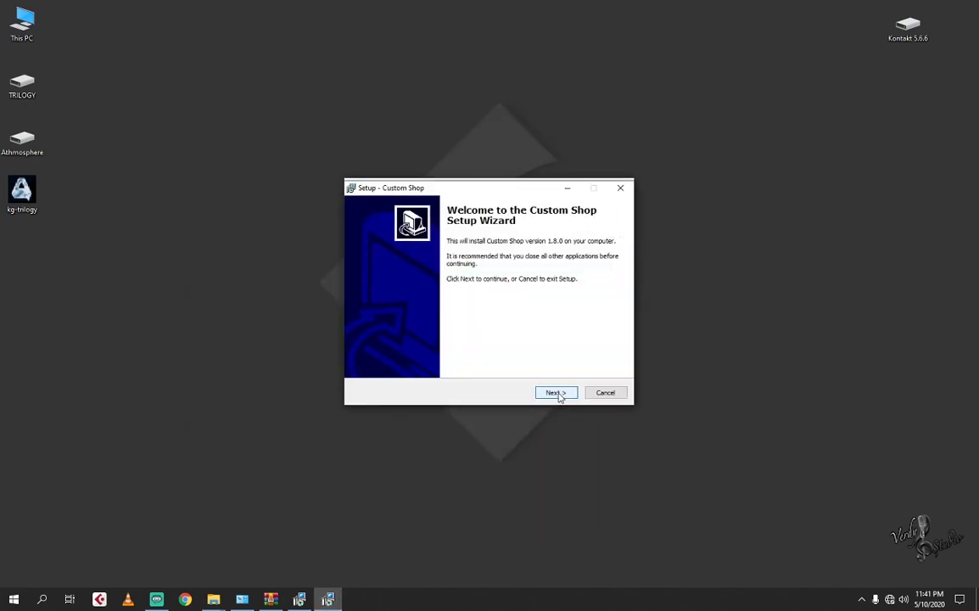
Step: Install Custom Shop with the default options, accepting the licence agreement, and finish the T-RackS 5 setup
{"action": "left_click", "coordinate": [558, 393]}
{"action": "left_click", "coordinate": [424, 357]}
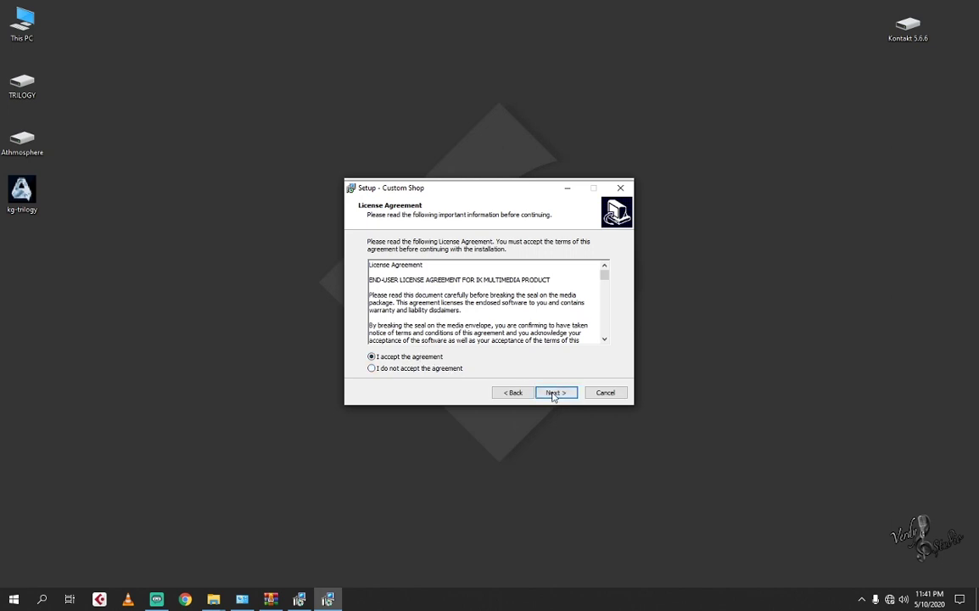
{"action": "left_click", "coordinate": [556, 393]}
{"action": "left_click", "coordinate": [555, 392]}
{"action": "left_click", "coordinate": [554, 394]}
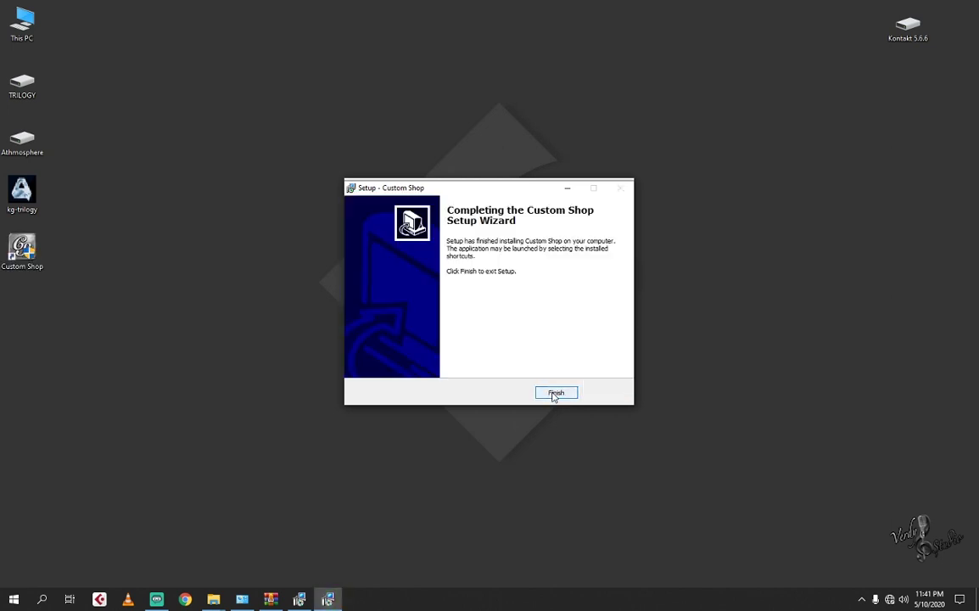
{"action": "left_click", "coordinate": [556, 393]}
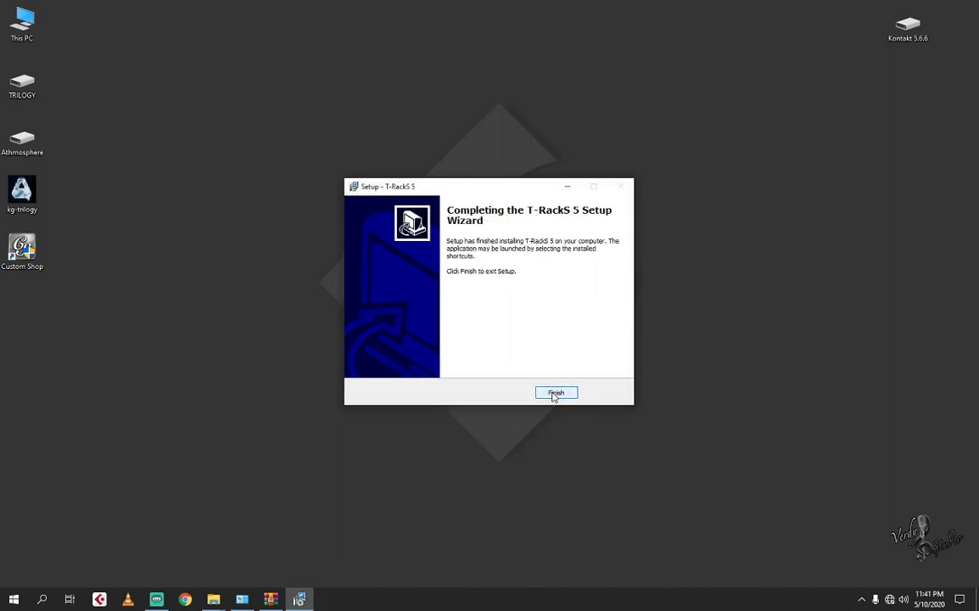
{"action": "left_click", "coordinate": [556, 392]}
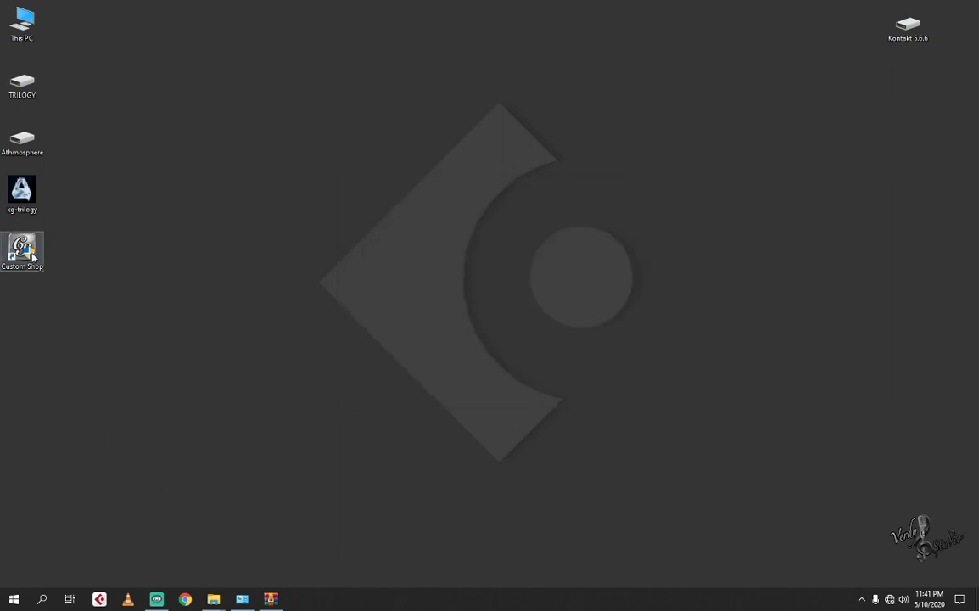
Step: Permanently delete the Custom Shop shortcut from the desktop
{"action": "key", "text": "shift+Delete"}
{"action": "key", "text": "Return"}
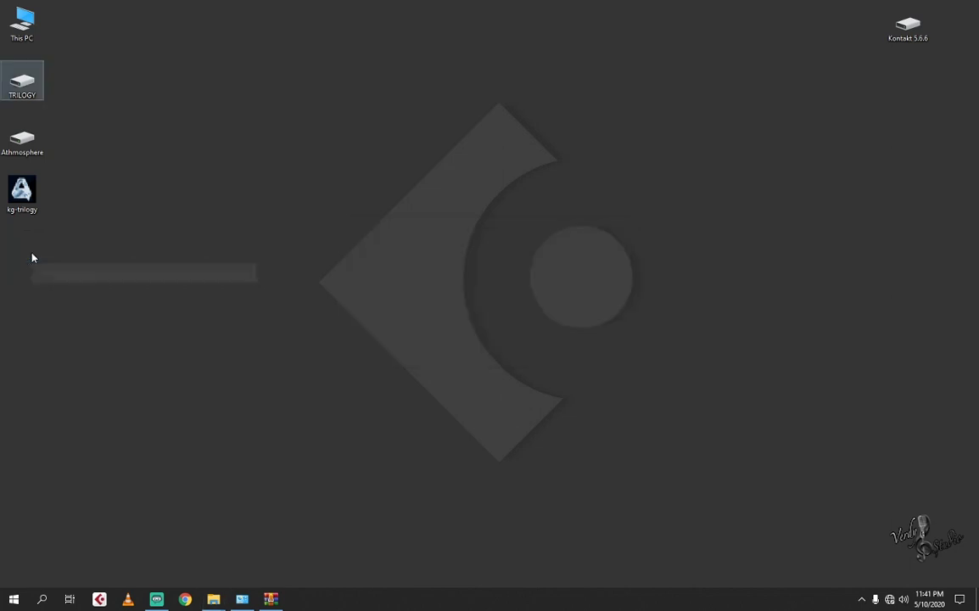
Step: Run IK_Multimedia_Keygen.exe from the open T-RackS 5 archive and choose IK Multimedia T-RackS CS v5.3.0 as the product
{"action": "left_click", "coordinate": [271, 599]}
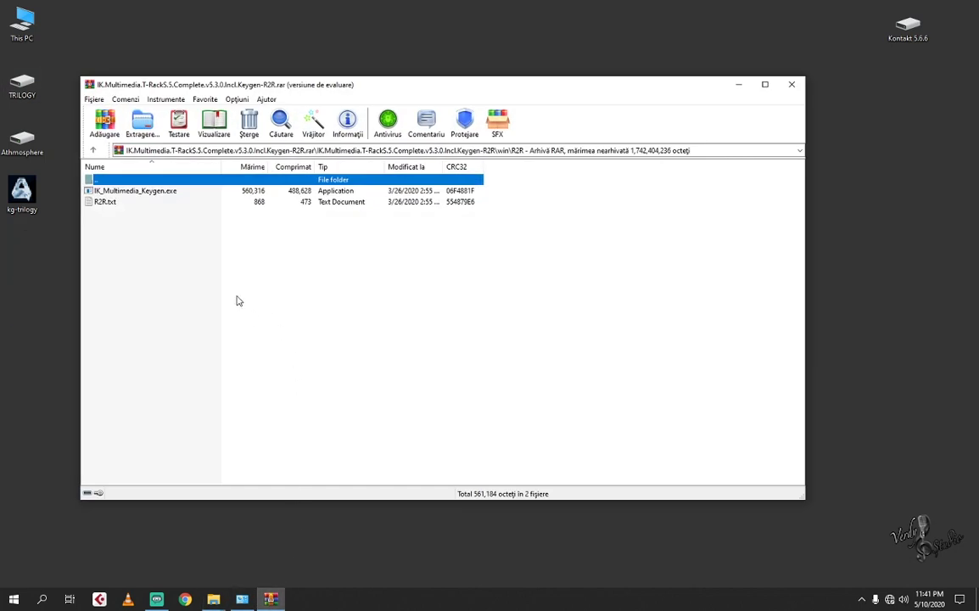
{"action": "double_click", "coordinate": [145, 191]}
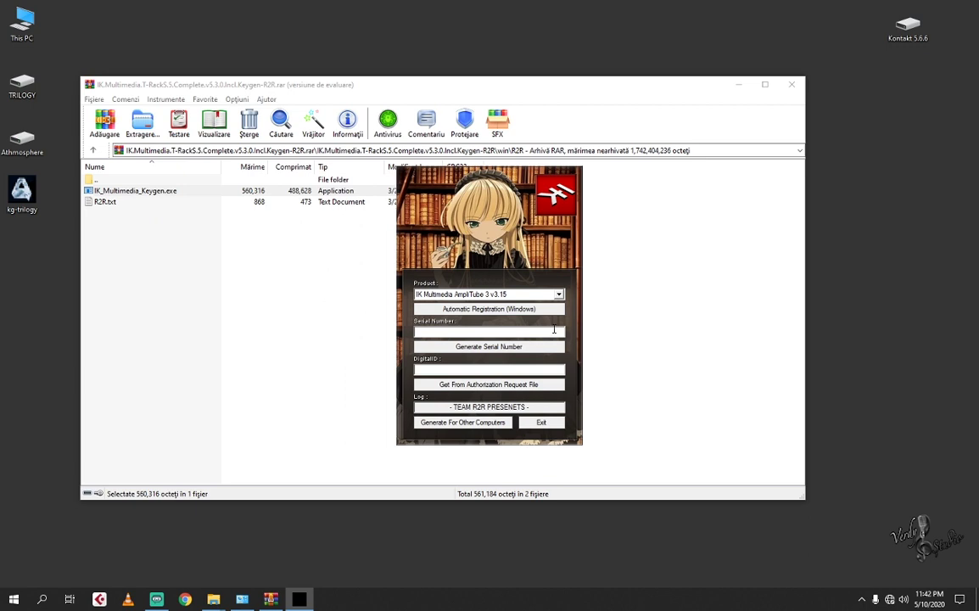
{"action": "left_click", "coordinate": [558, 295]}
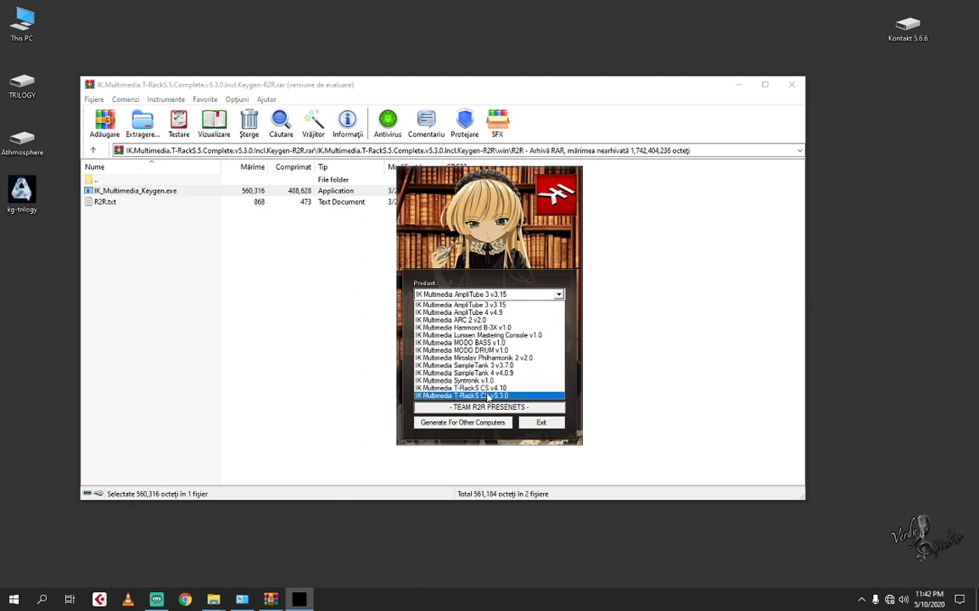
{"action": "left_click", "coordinate": [489, 396]}
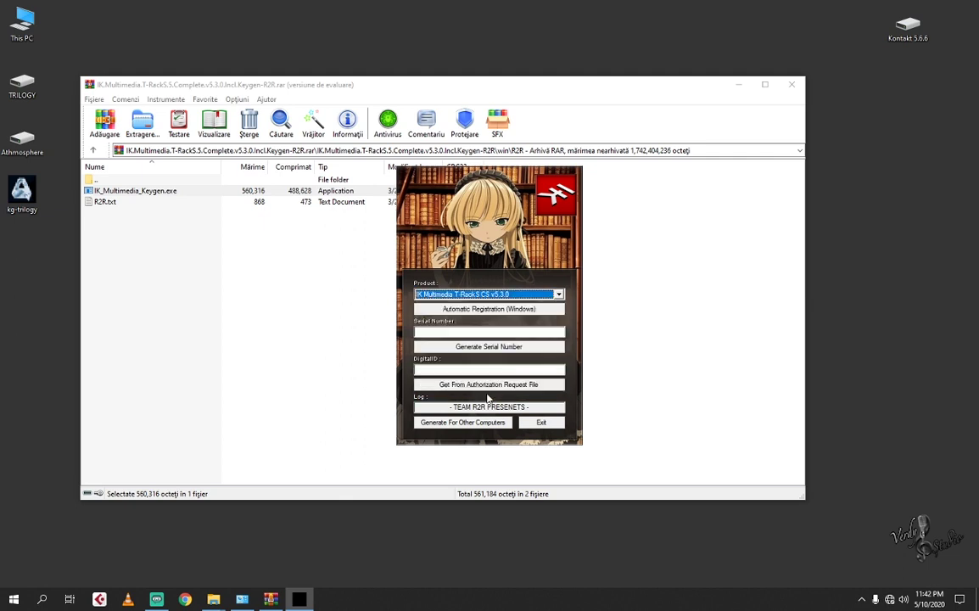
Step: Generate the serial number for T-RackS CS, run the automatic Windows registration and exit the registration tool
{"action": "left_click", "coordinate": [476, 347]}
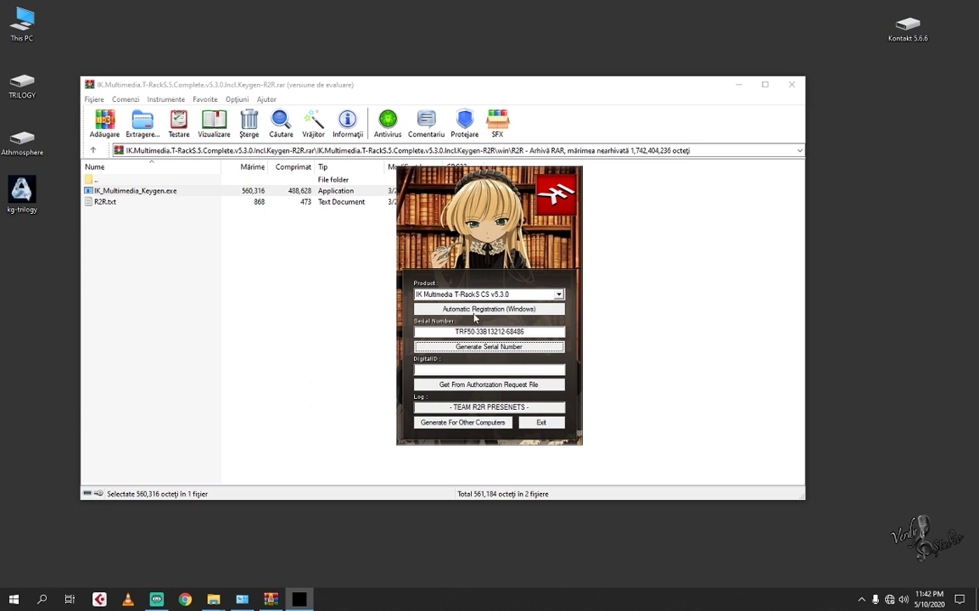
{"action": "left_click", "coordinate": [476, 310]}
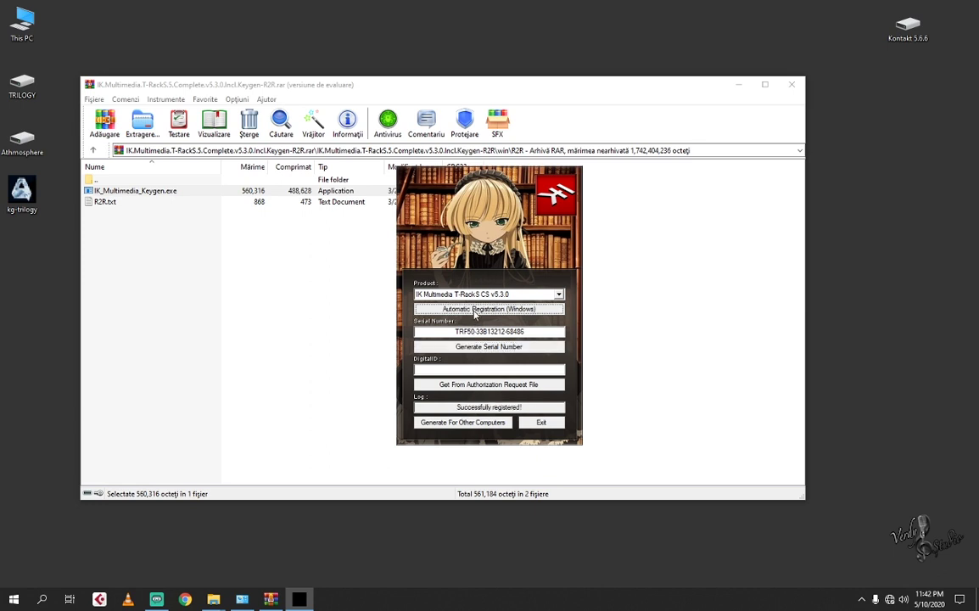
{"action": "left_click", "coordinate": [536, 424]}
{"action": "left_click", "coordinate": [534, 339]}
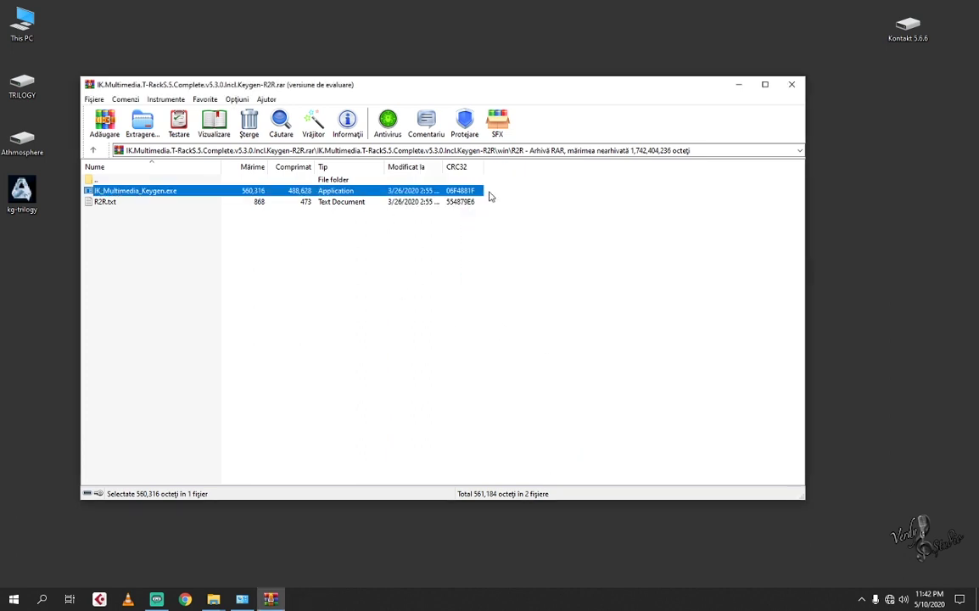
Step: Close the T-RackS 5 archive and refresh the desktop
{"action": "left_click", "coordinate": [791, 88]}
{"action": "right_click", "coordinate": [131, 296]}
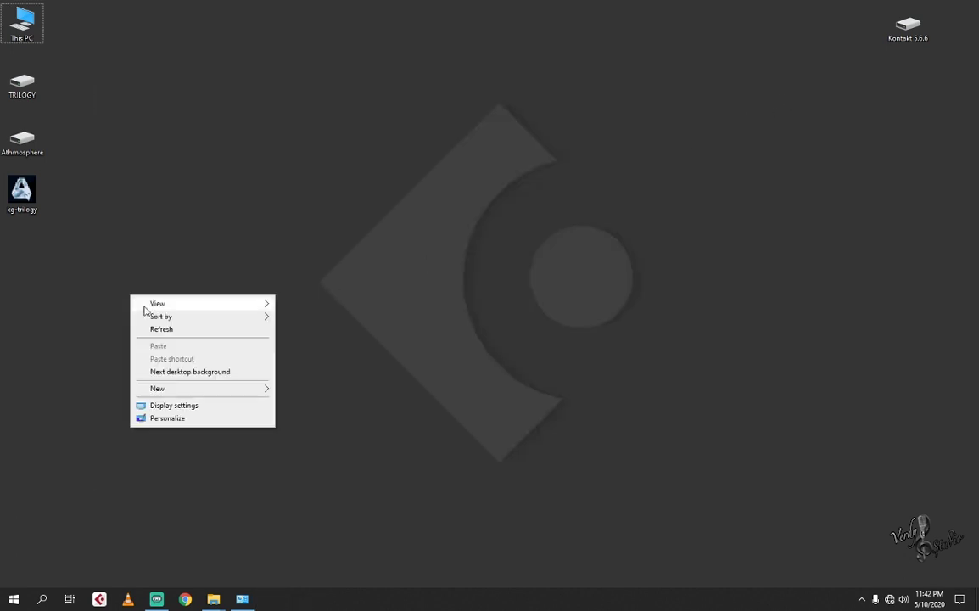
{"action": "left_click", "coordinate": [167, 334]}
Step: Run jBridger as administrator for an x64 (64-bit) host and choose to create bridging files inside a specified directory
{"action": "left_click", "coordinate": [13, 599]}
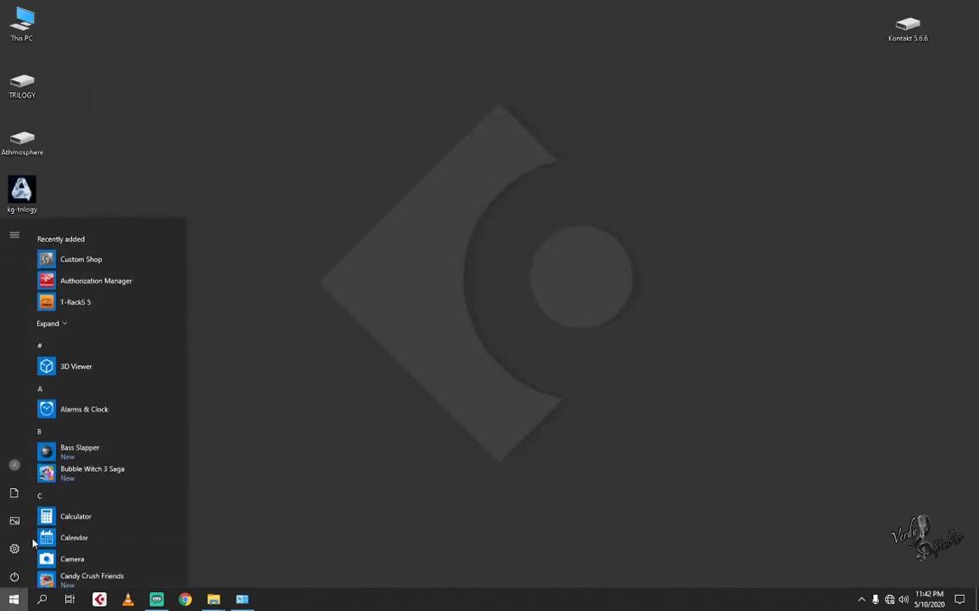
{"action": "scroll", "coordinate": [82, 496], "scroll_direction": "down", "scroll_amount": 15}
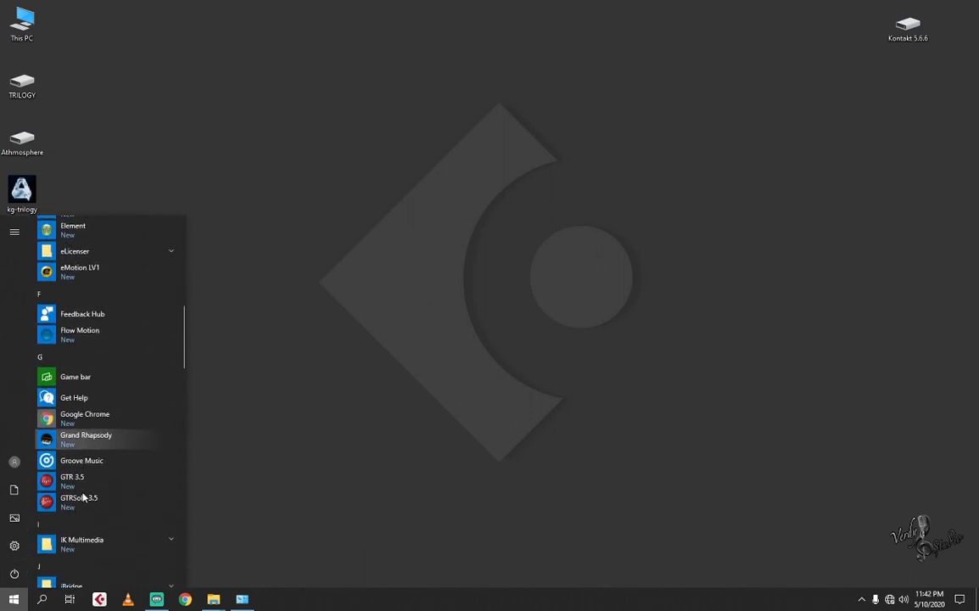
{"action": "scroll", "coordinate": [89, 521], "scroll_direction": "down", "scroll_amount": 1}
{"action": "left_click", "coordinate": [93, 529]}
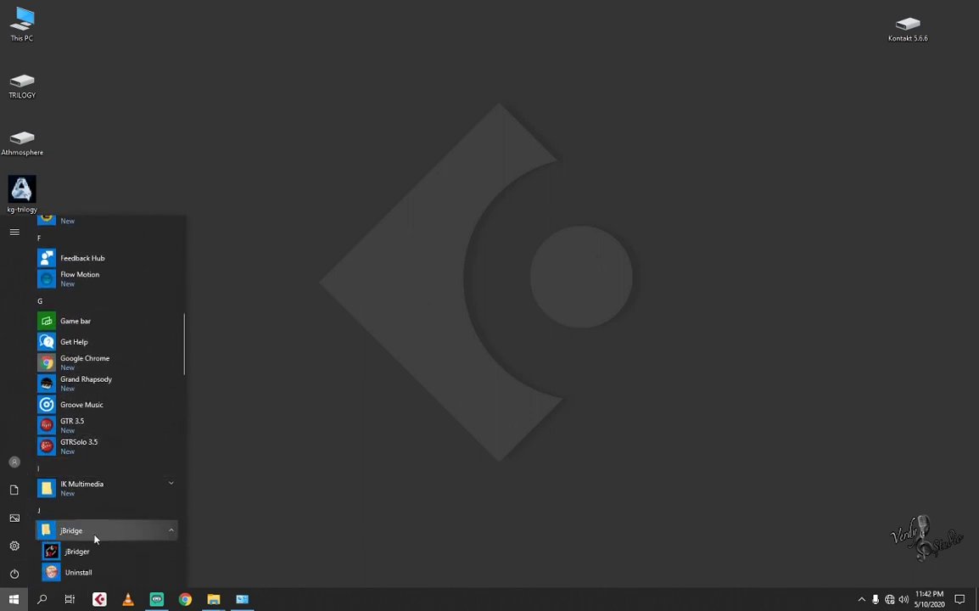
{"action": "right_click", "coordinate": [100, 556]}
{"action": "mouse_move", "coordinate": [220, 518]}
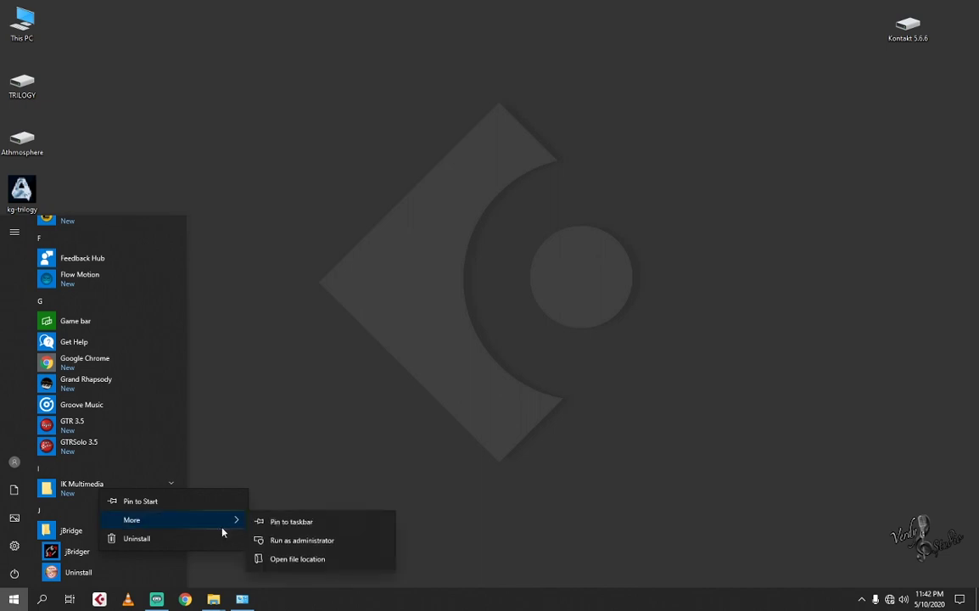
{"action": "left_click", "coordinate": [285, 544]}
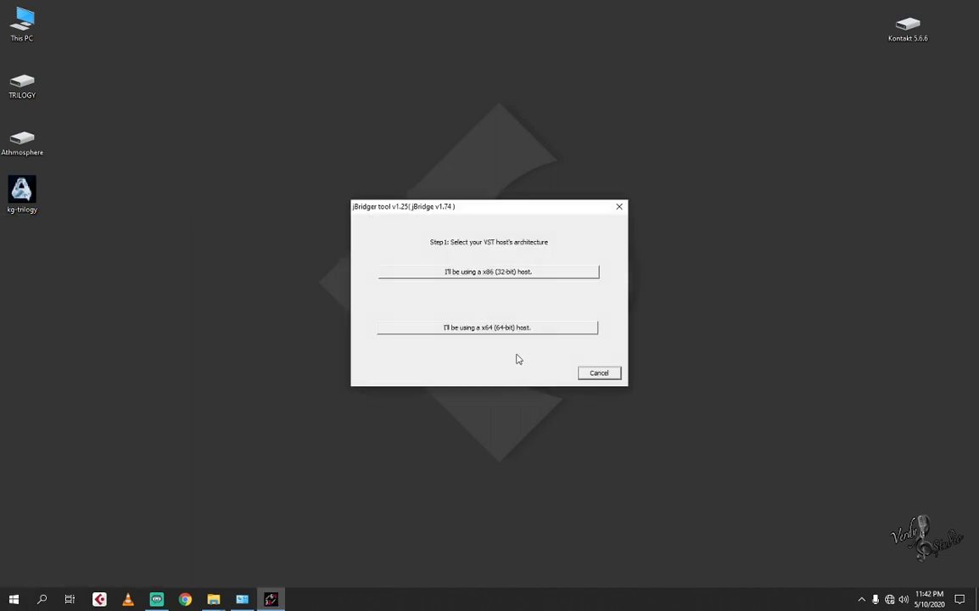
{"action": "left_click", "coordinate": [488, 329]}
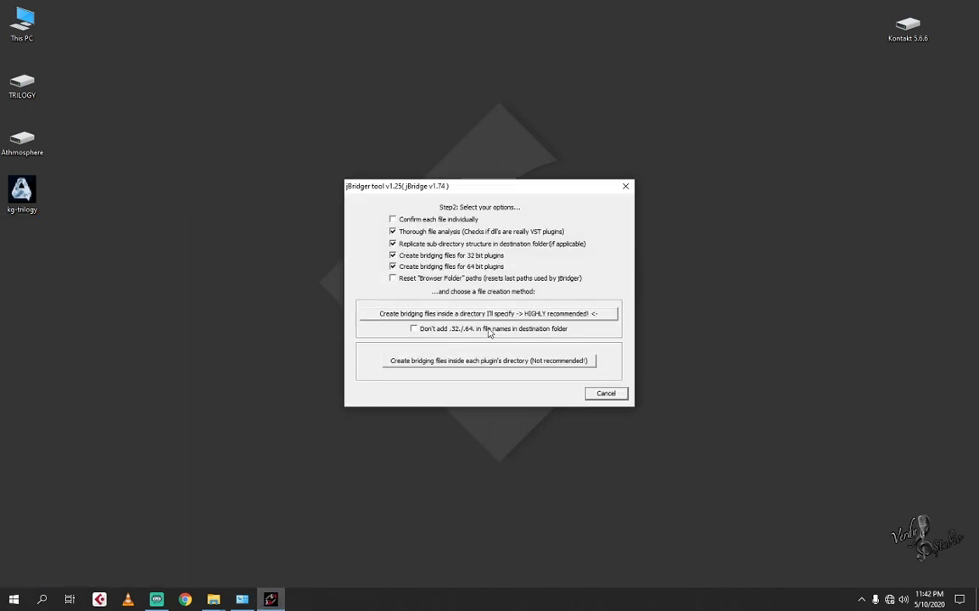
{"action": "left_click", "coordinate": [465, 314]}
Step: Try to scan the whole ATMOSPHERE folder inside VST 32 BIT for plugins to bridge
{"action": "scroll", "coordinate": [466, 322], "scroll_direction": "down", "scroll_amount": 4}
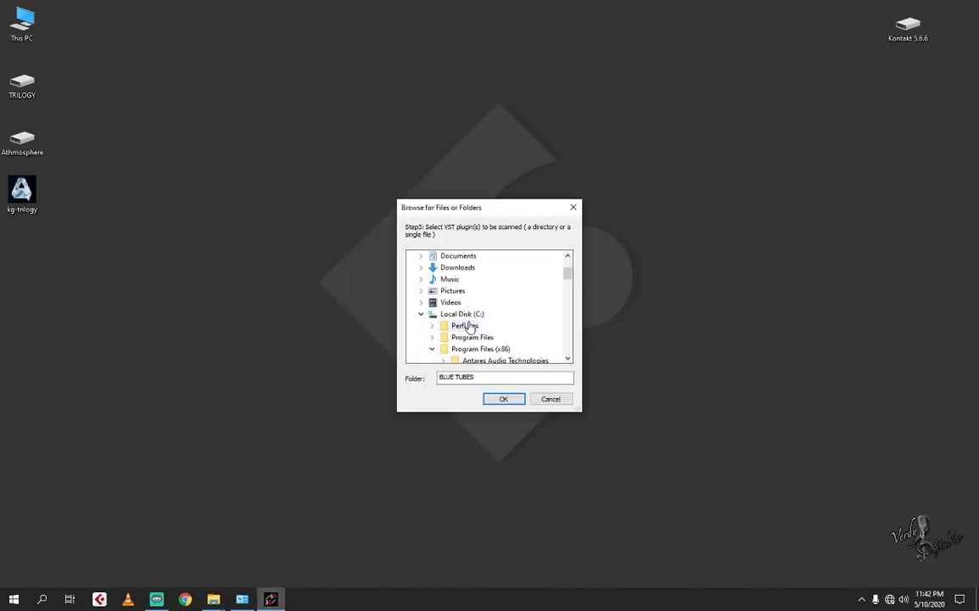
{"action": "scroll", "coordinate": [501, 335], "scroll_direction": "down", "scroll_amount": 2}
{"action": "scroll", "coordinate": [519, 338], "scroll_direction": "down", "scroll_amount": 2}
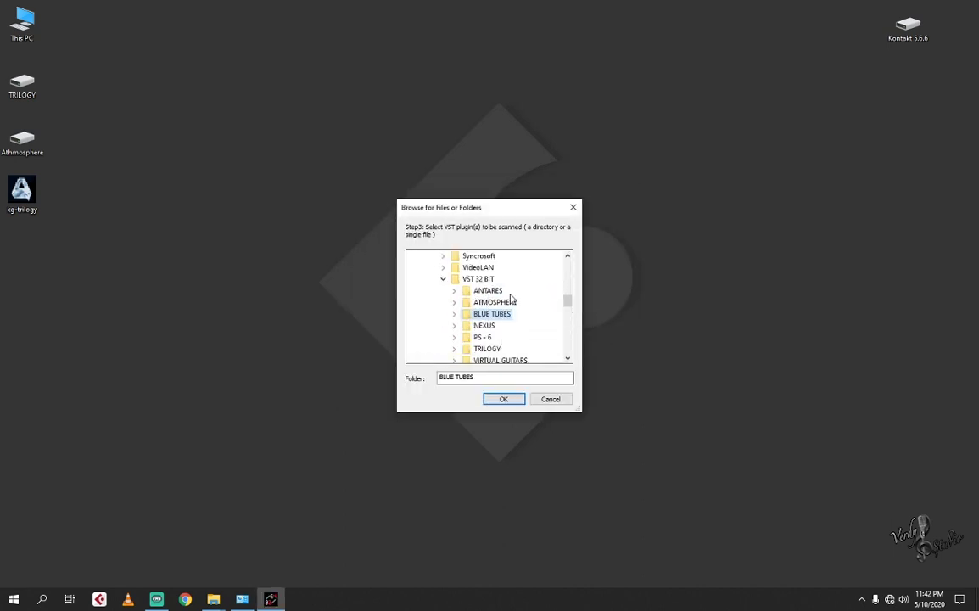
{"action": "double_click", "coordinate": [501, 302]}
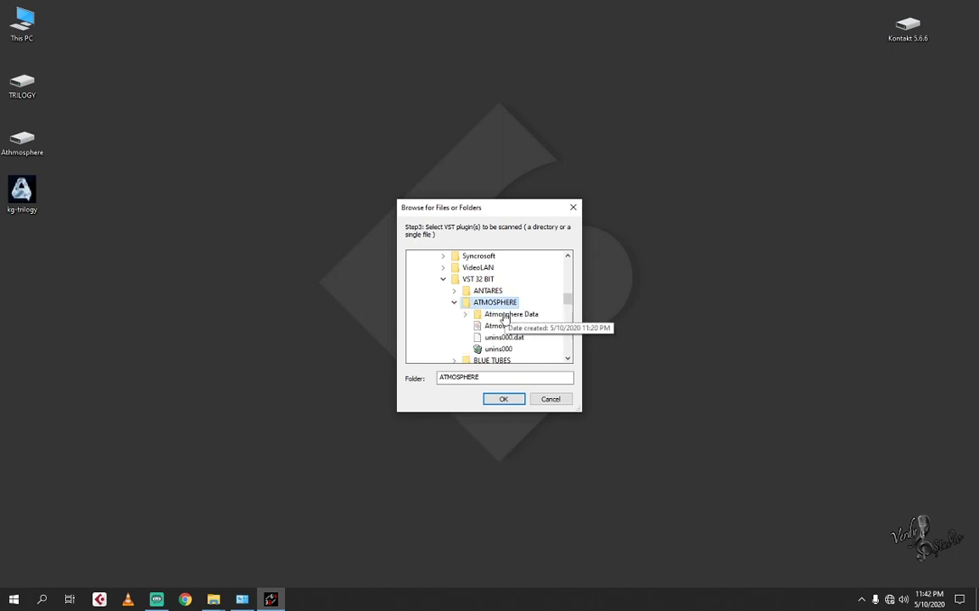
{"action": "left_click", "coordinate": [503, 400]}
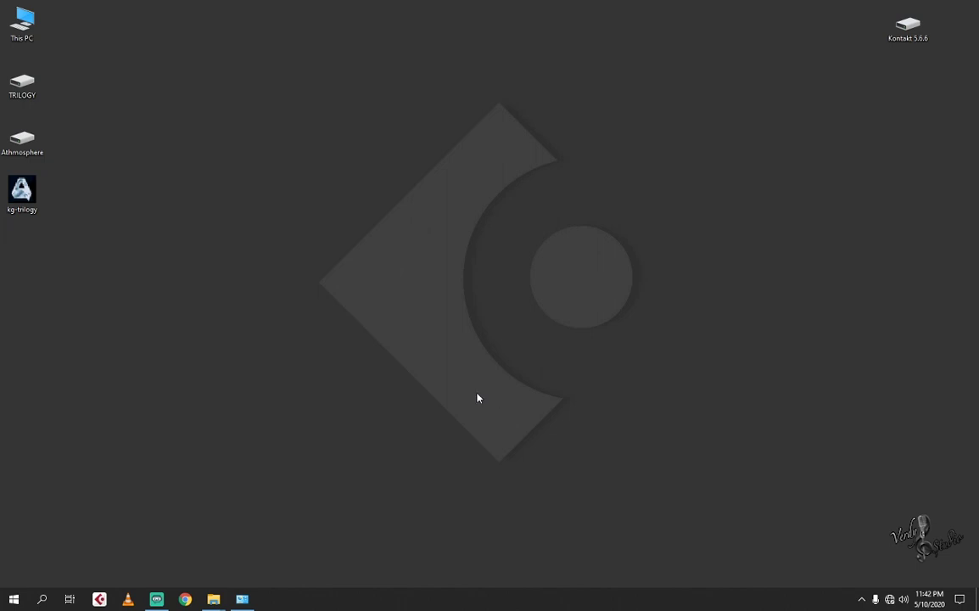
Step: Relaunch jBridger with administrator rights, pick the x64 (64-bit) host and the creation method that uses a specified directory
{"action": "left_click", "coordinate": [12, 600]}
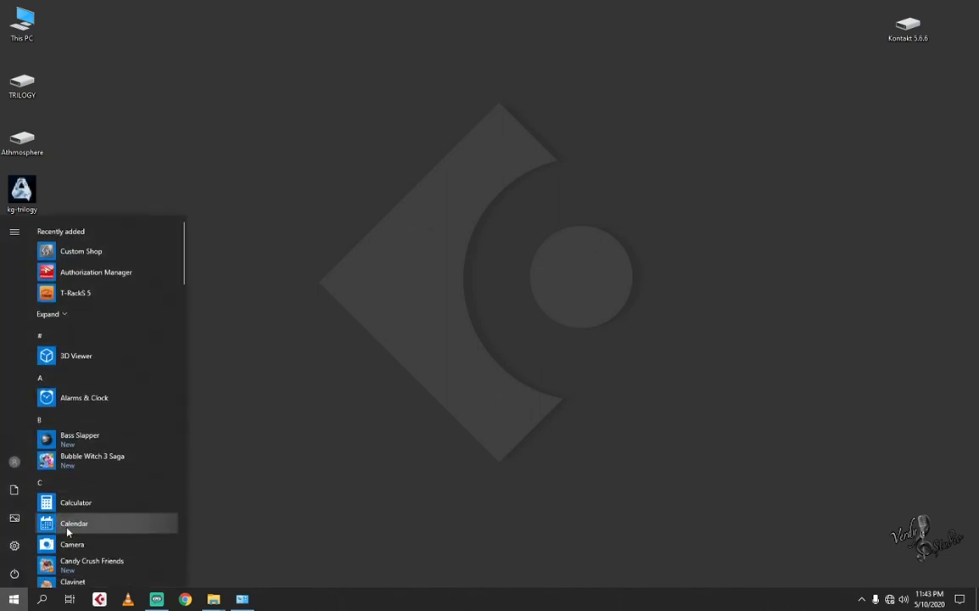
{"action": "scroll", "coordinate": [79, 511], "scroll_direction": "down", "scroll_amount": 3}
{"action": "scroll", "coordinate": [80, 513], "scroll_direction": "down", "scroll_amount": 4}
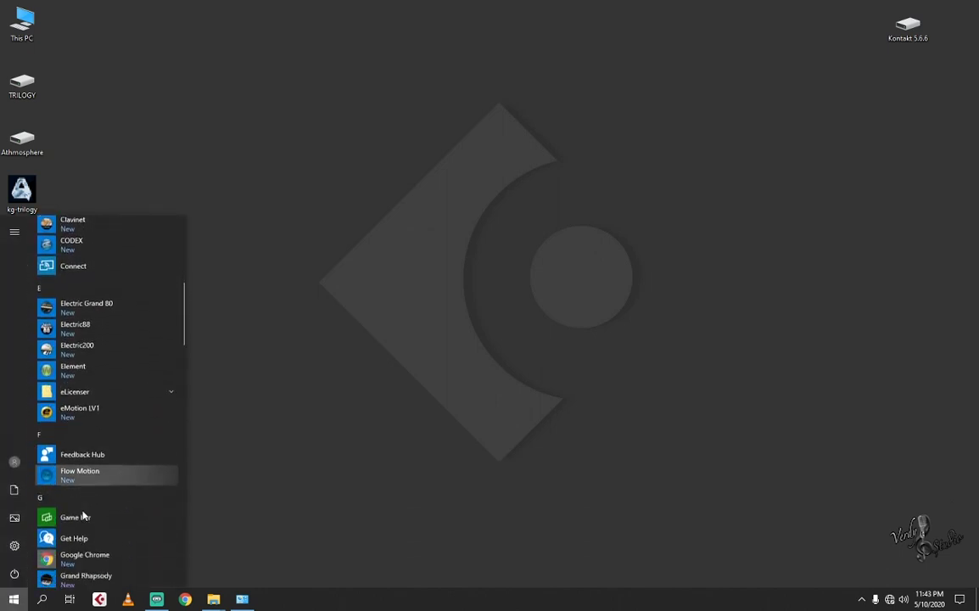
{"action": "scroll", "coordinate": [90, 513], "scroll_direction": "down", "scroll_amount": 2}
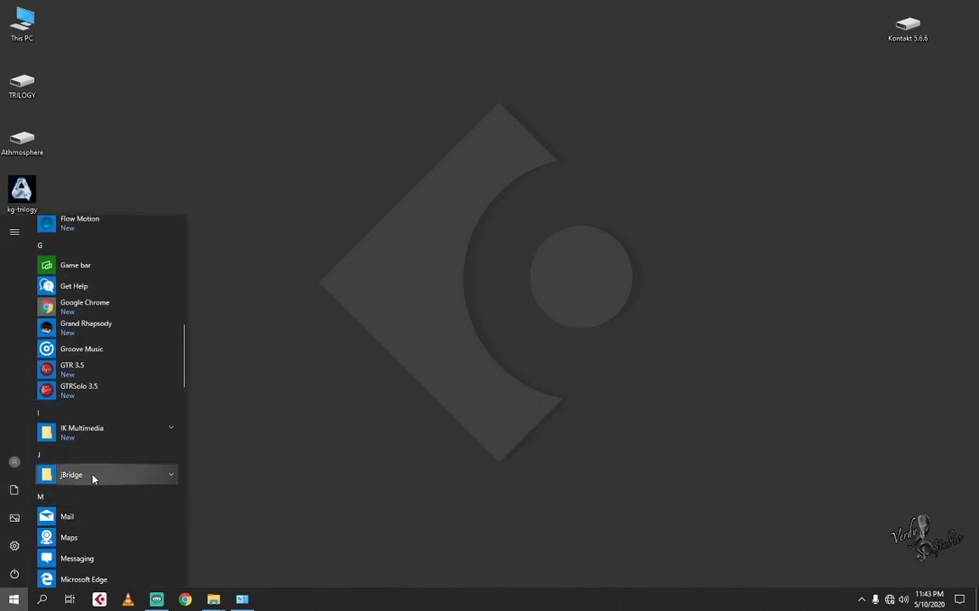
{"action": "left_click", "coordinate": [85, 474]}
{"action": "right_click", "coordinate": [73, 502]}
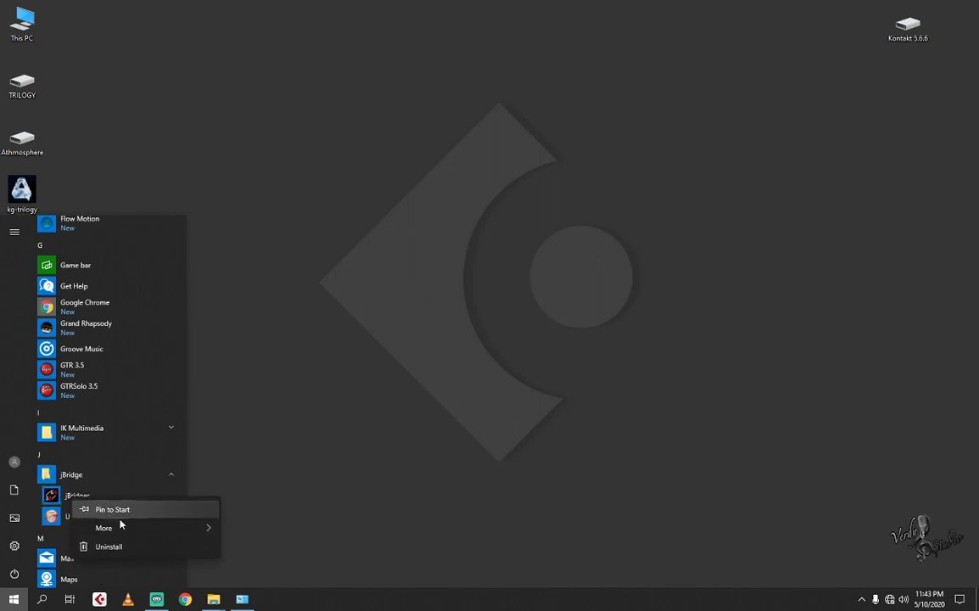
{"action": "mouse_move", "coordinate": [174, 530]}
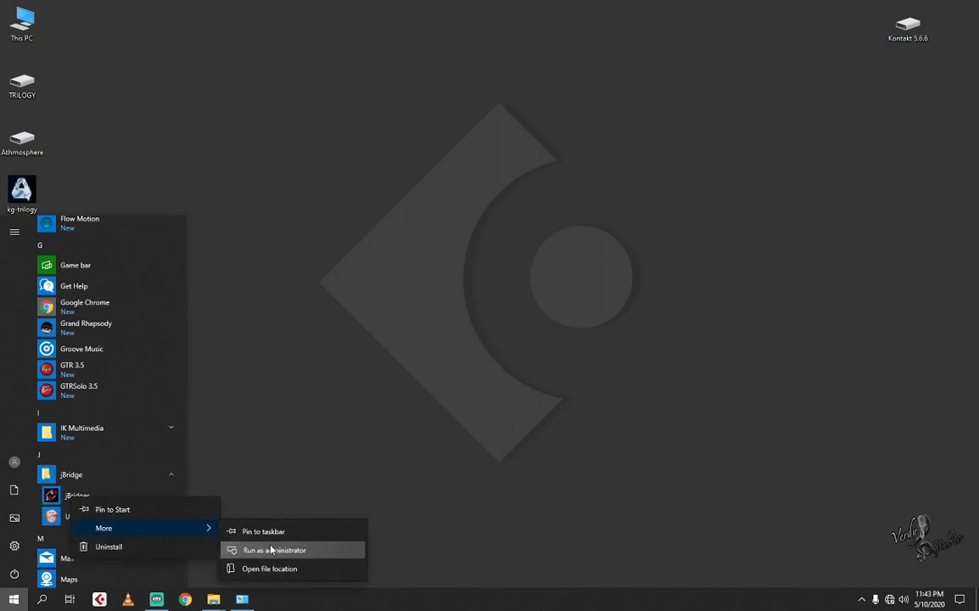
{"action": "left_click", "coordinate": [265, 549]}
{"action": "left_click", "coordinate": [485, 329]}
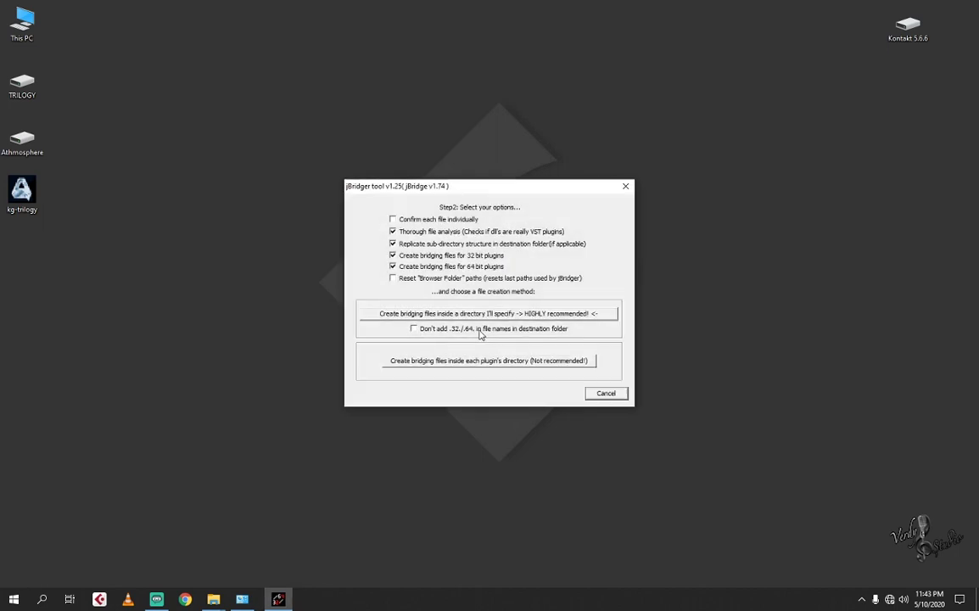
{"action": "left_click", "coordinate": [459, 318]}
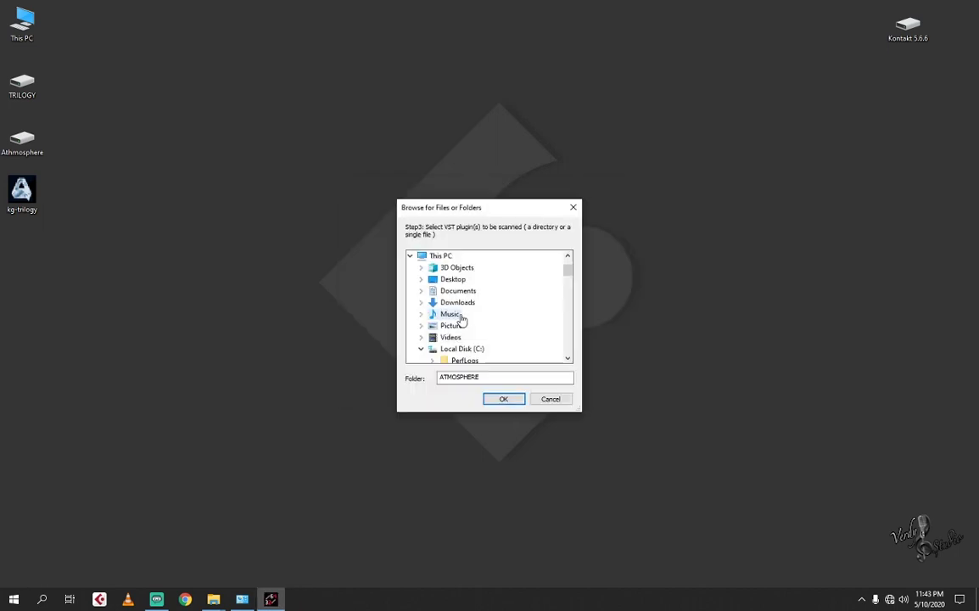
Step: Select Atmosphere.dll from the ATMOSPHERE folder in VST 32 BIT for scanning and accept the desktop as the destination
{"action": "scroll", "coordinate": [476, 344], "scroll_direction": "down", "scroll_amount": 5}
{"action": "scroll", "coordinate": [501, 339], "scroll_direction": "down", "scroll_amount": 3}
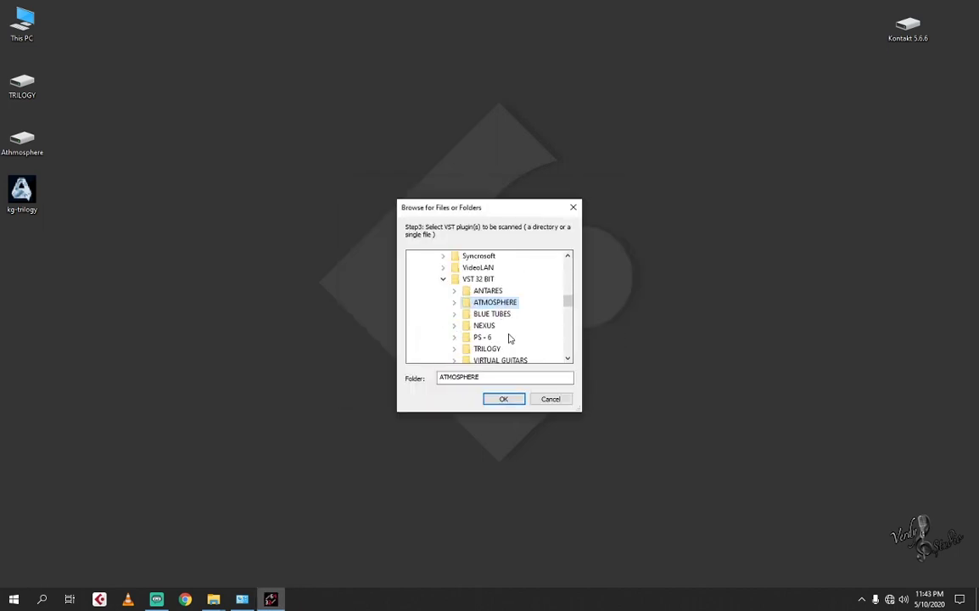
{"action": "double_click", "coordinate": [504, 303]}
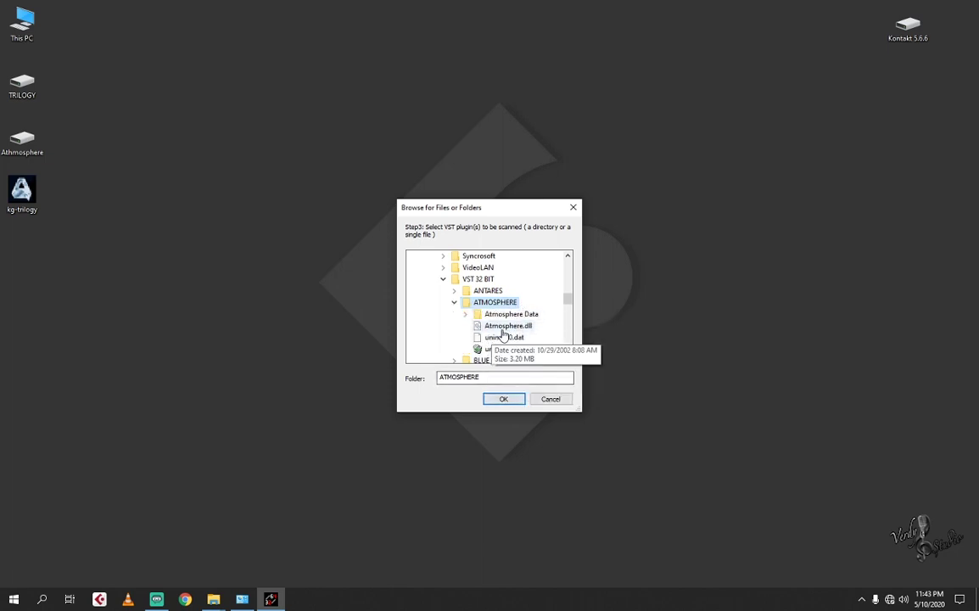
{"action": "left_click", "coordinate": [506, 327]}
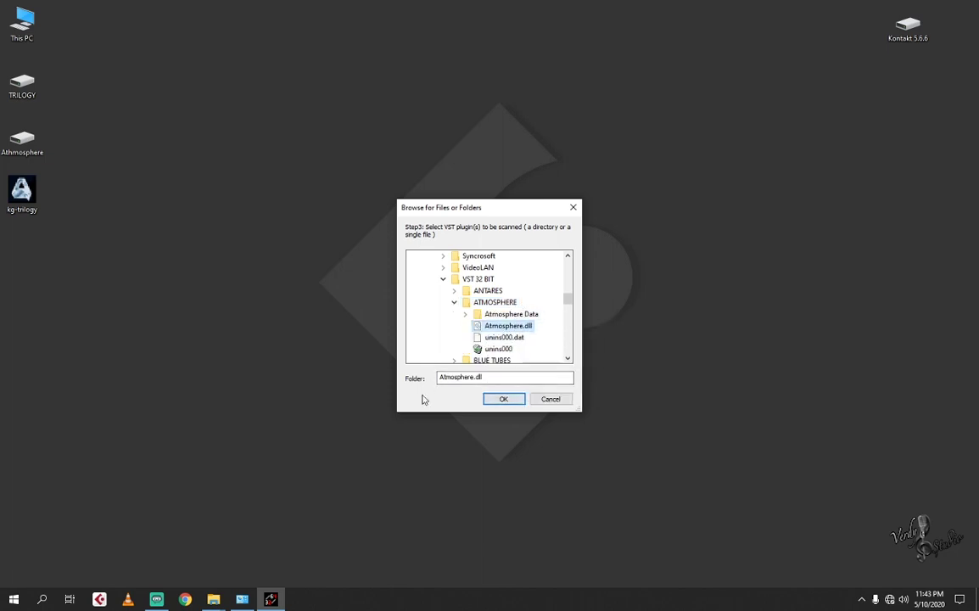
{"action": "left_click", "coordinate": [504, 399]}
{"action": "left_click", "coordinate": [503, 400]}
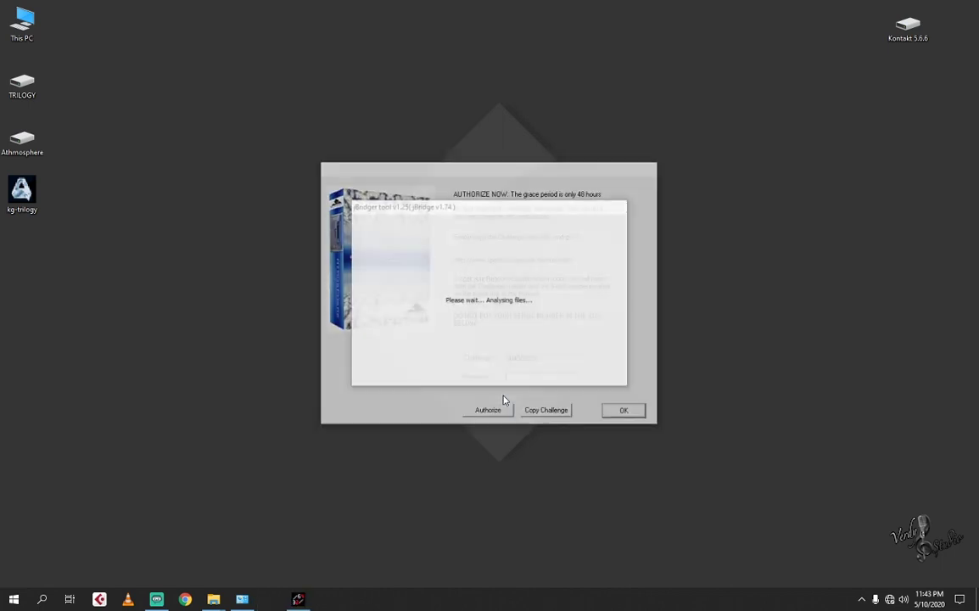
Step: Copy the Atmosphere challenge code, paste it into kg-trilogy and copy the response code from there
{"action": "left_click", "coordinate": [545, 410]}
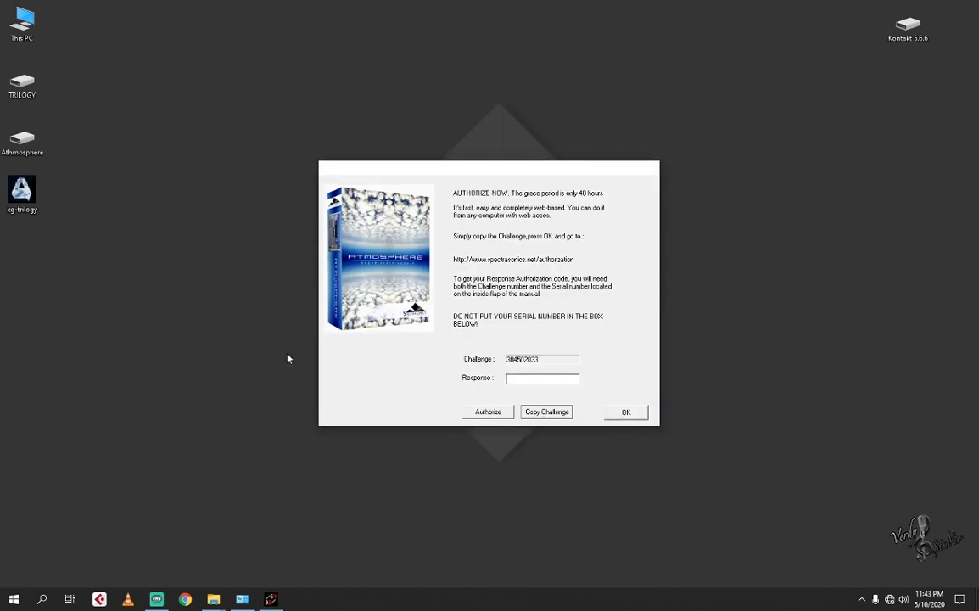
{"action": "double_click", "coordinate": [23, 194]}
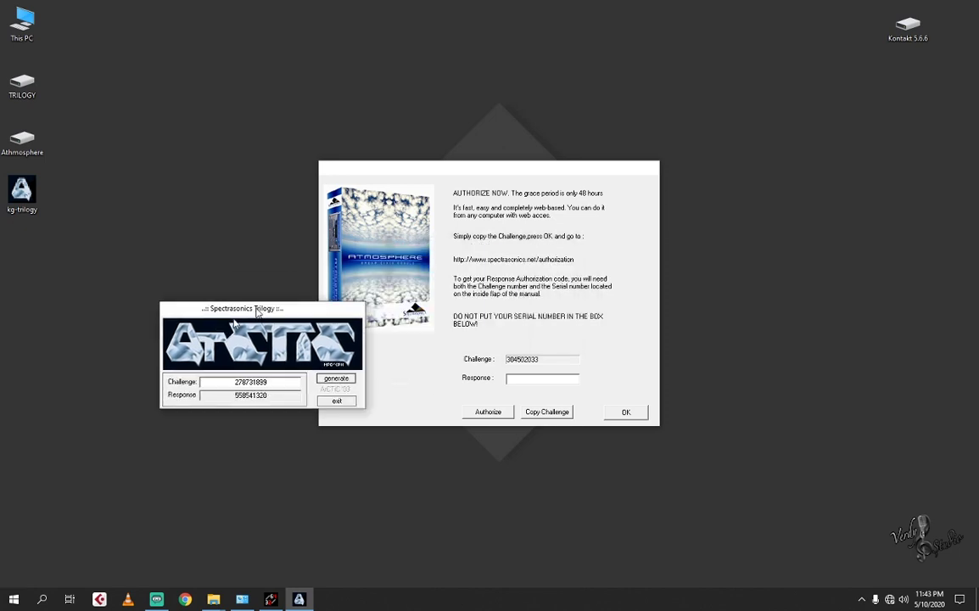
{"action": "left_click_drag", "start_coordinate": [90, 512], "coordinate": [140, 512]}
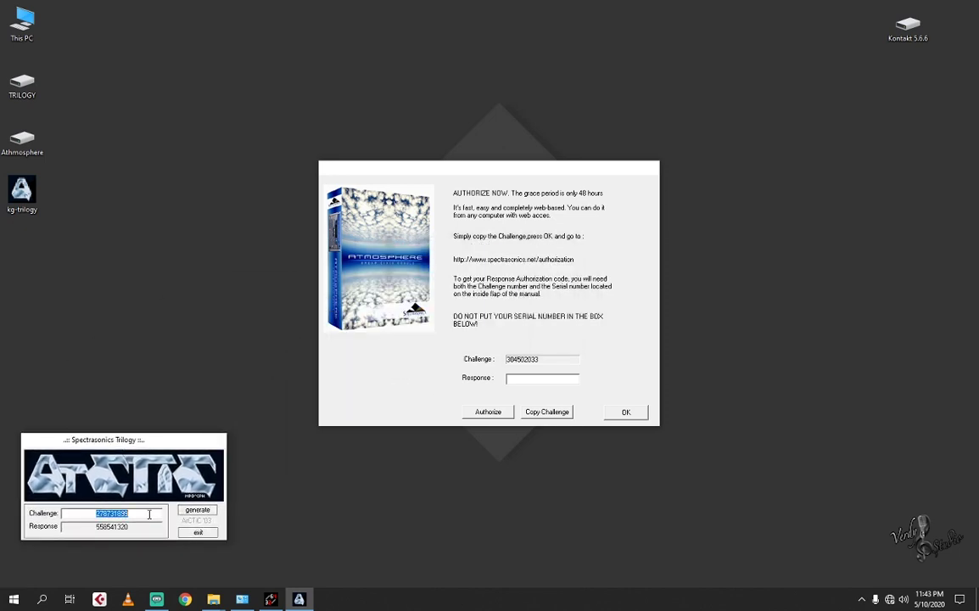
{"action": "right_click", "coordinate": [147, 512]}
{"action": "left_click", "coordinate": [201, 403]}
{"action": "right_click", "coordinate": [101, 528]}
{"action": "left_click", "coordinate": [129, 438]}
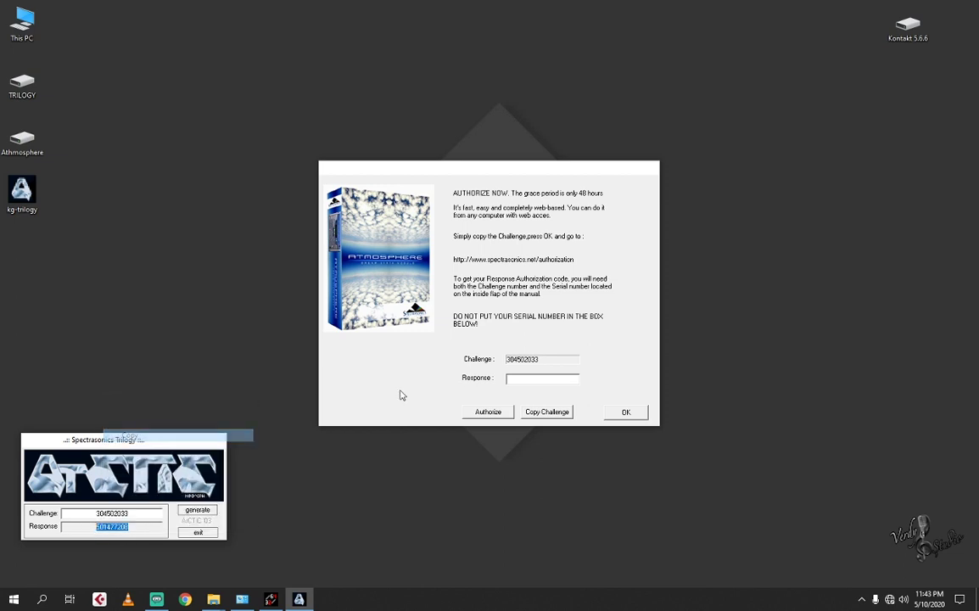
Step: Paste the response code into the Atmosphere authorization window, authorize the plugin and close the authorization dialogs
{"action": "right_click", "coordinate": [519, 382]}
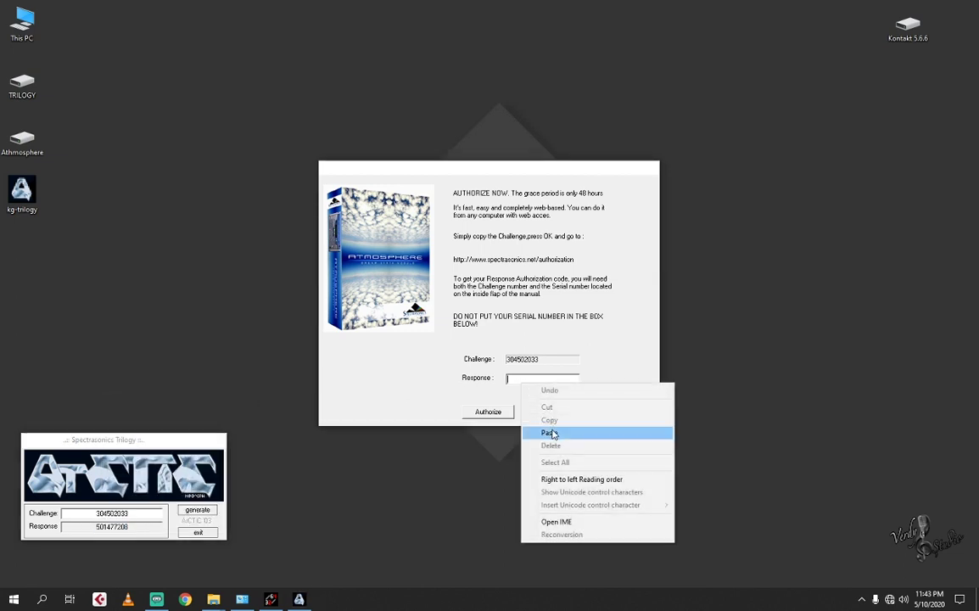
{"action": "left_click", "coordinate": [550, 432]}
{"action": "left_click", "coordinate": [606, 413]}
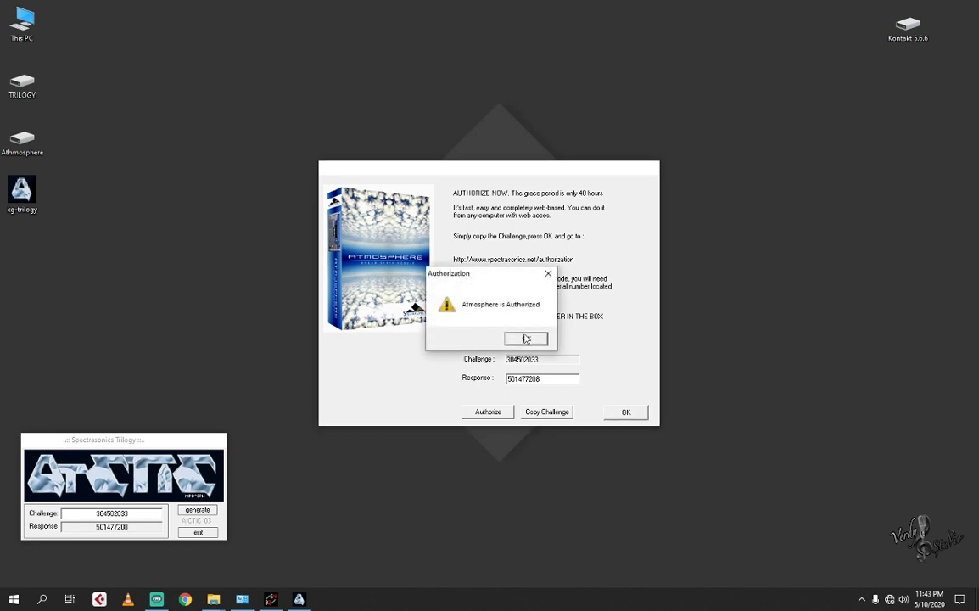
{"action": "left_click", "coordinate": [524, 338]}
{"action": "left_click", "coordinate": [579, 350]}
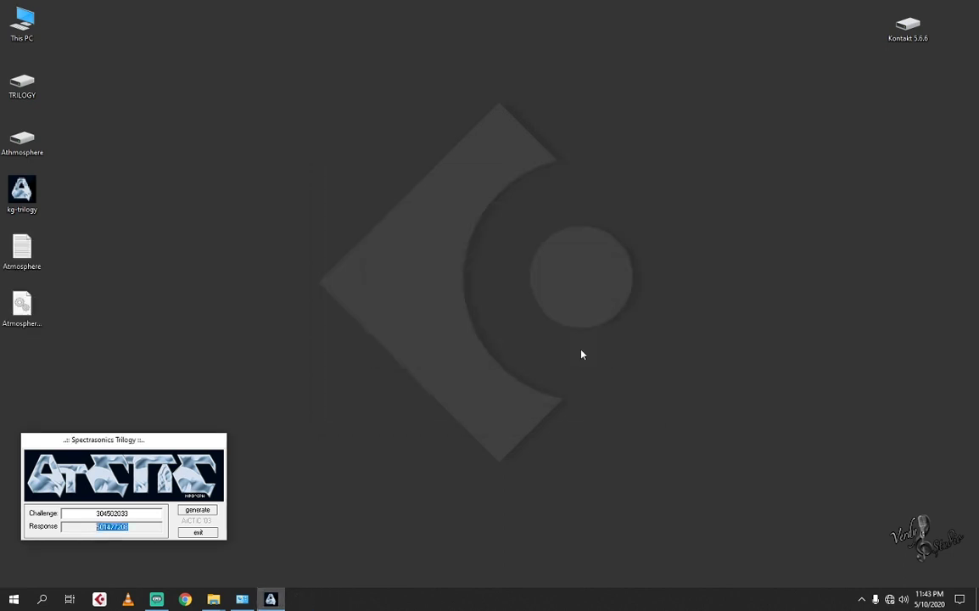
Step: Move the kg-trilogy window out of the way and cut the two Atmosphere bridging files from the desktop
{"action": "left_click_drag", "start_coordinate": [161, 442], "coordinate": [901, 483]}
{"action": "left_click_drag", "start_coordinate": [68, 238], "coordinate": [17, 324]}
{"action": "right_click", "coordinate": [17, 323]}
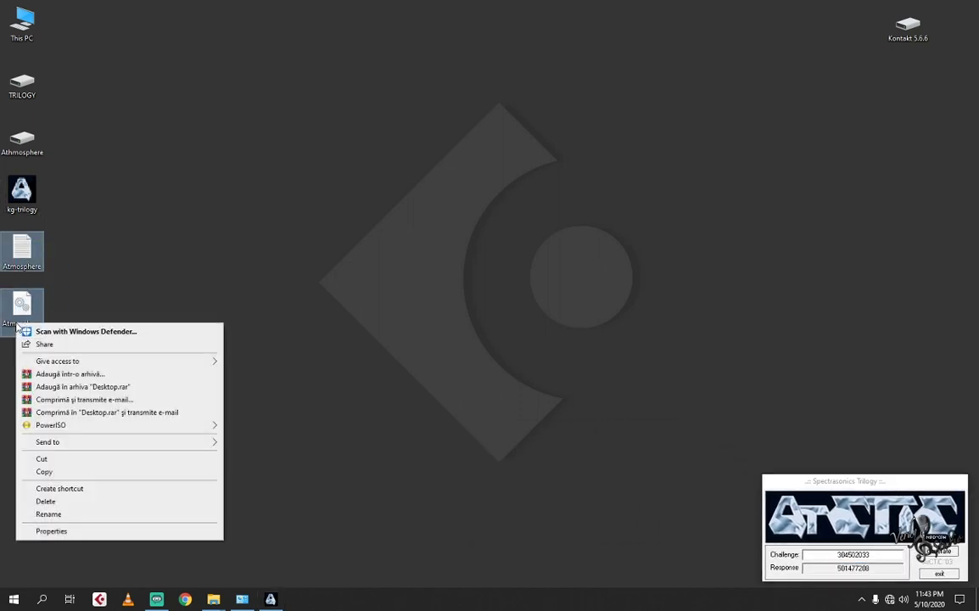
{"action": "left_click", "coordinate": [51, 459]}
Step: Open the Cubase 10 VSTPlugins folder inside Program Files\Steinberg on Local Disk (C:)
{"action": "left_click", "coordinate": [28, 32]}
{"action": "double_click", "coordinate": [28, 32]}
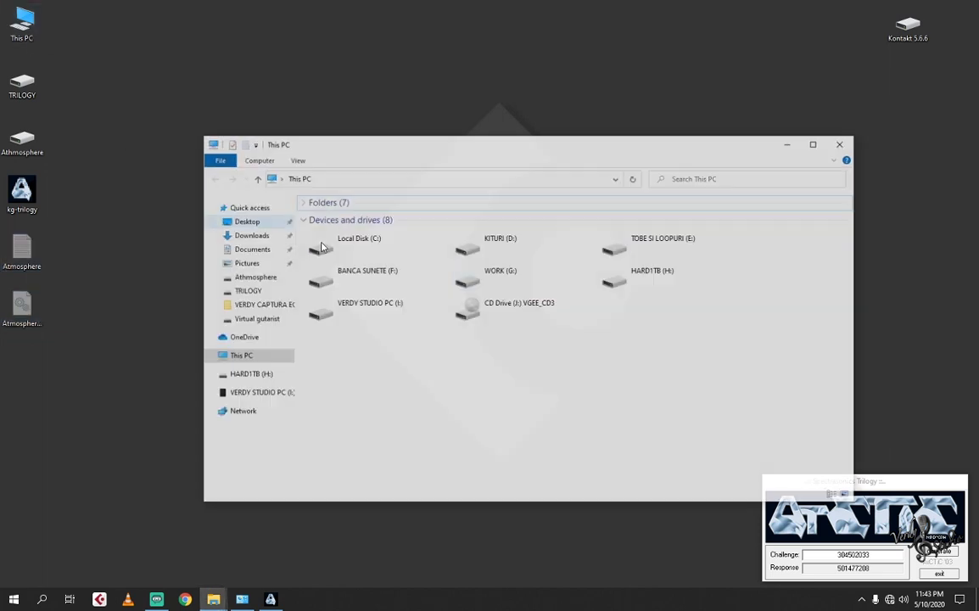
{"action": "double_click", "coordinate": [337, 237]}
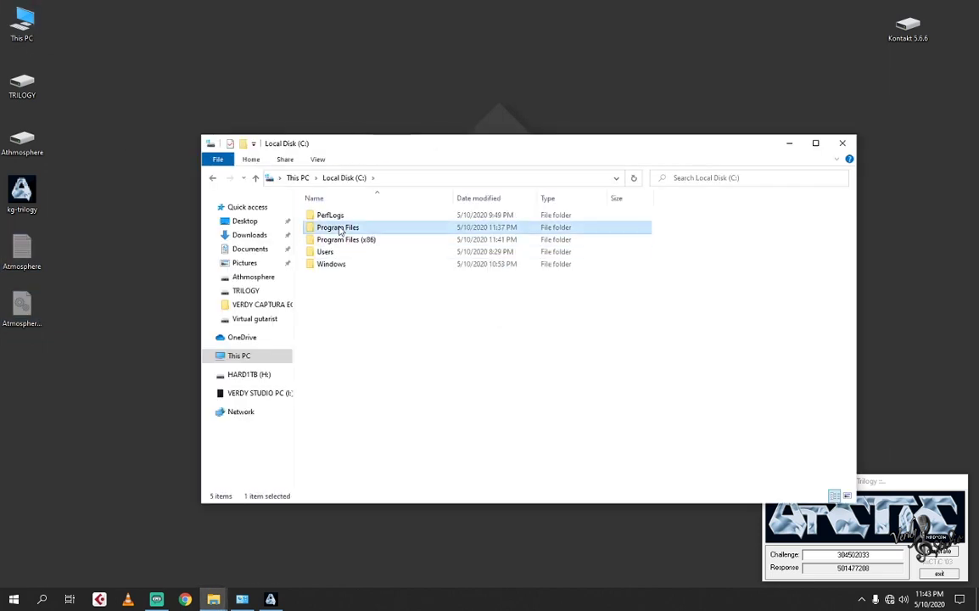
{"action": "double_click", "coordinate": [337, 229]}
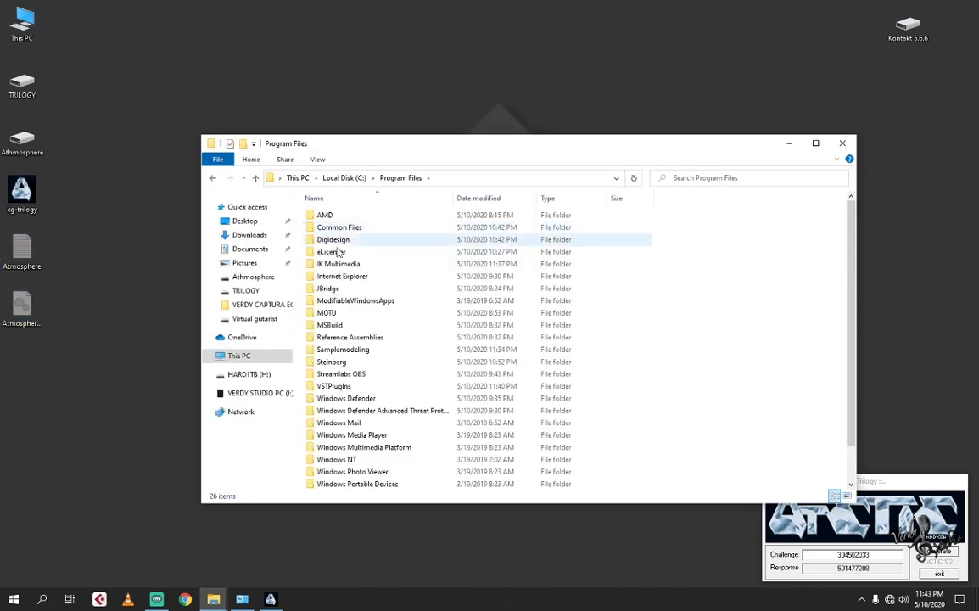
{"action": "double_click", "coordinate": [335, 361]}
{"action": "double_click", "coordinate": [341, 227]}
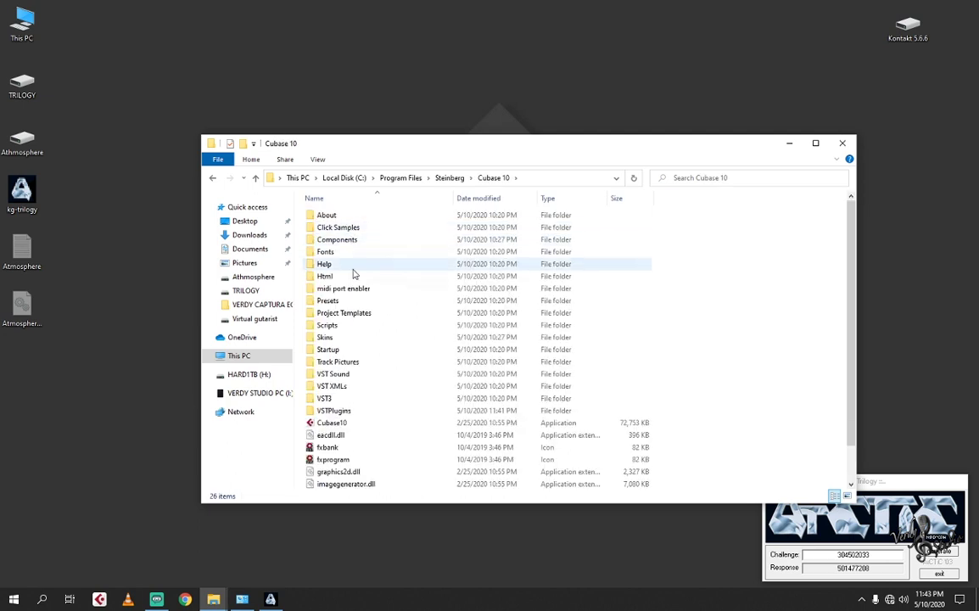
{"action": "double_click", "coordinate": [348, 410]}
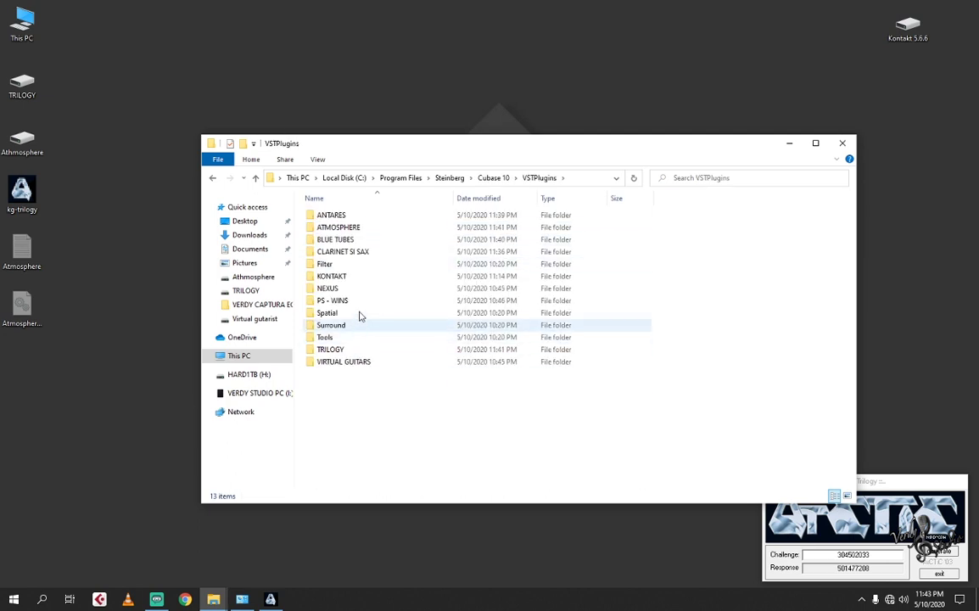
Step: Move the two cut Atmosphere files into the ATMOSPHERE folder with administrator permission and return to VSTPlugins
{"action": "double_click", "coordinate": [358, 229]}
{"action": "right_click", "coordinate": [344, 247]}
{"action": "left_click", "coordinate": [373, 328]}
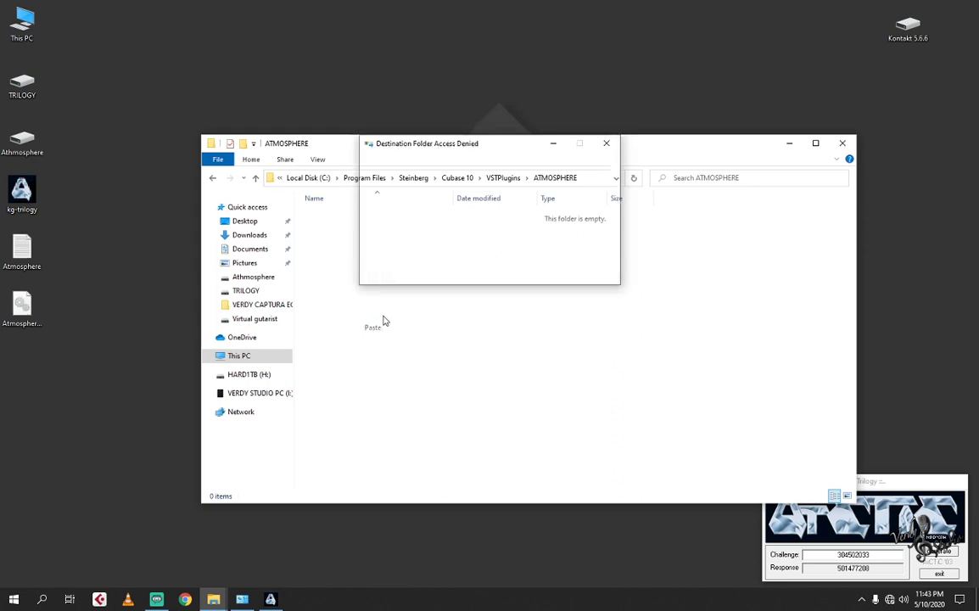
{"action": "left_click", "coordinate": [452, 247]}
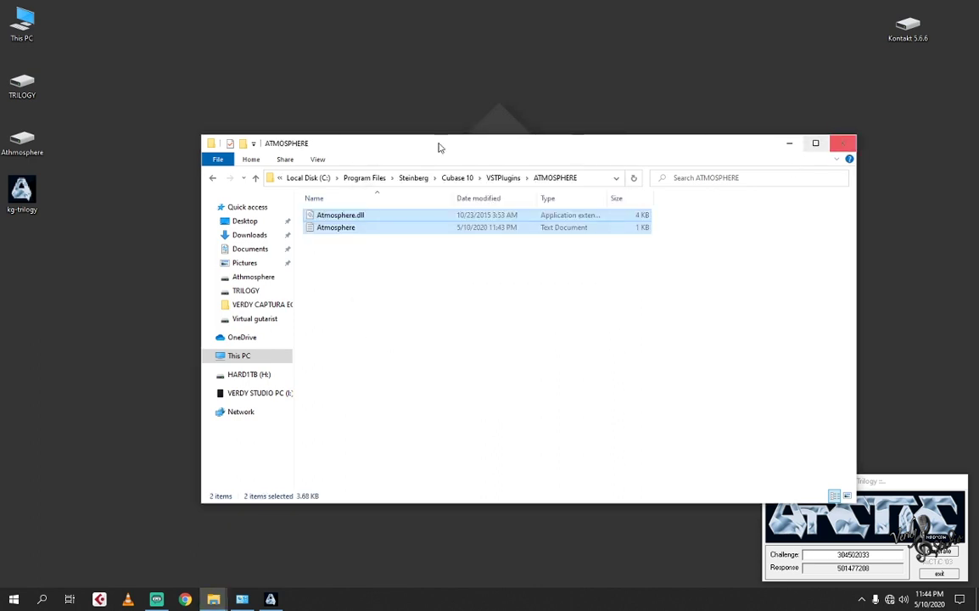
{"action": "left_click", "coordinate": [255, 177]}
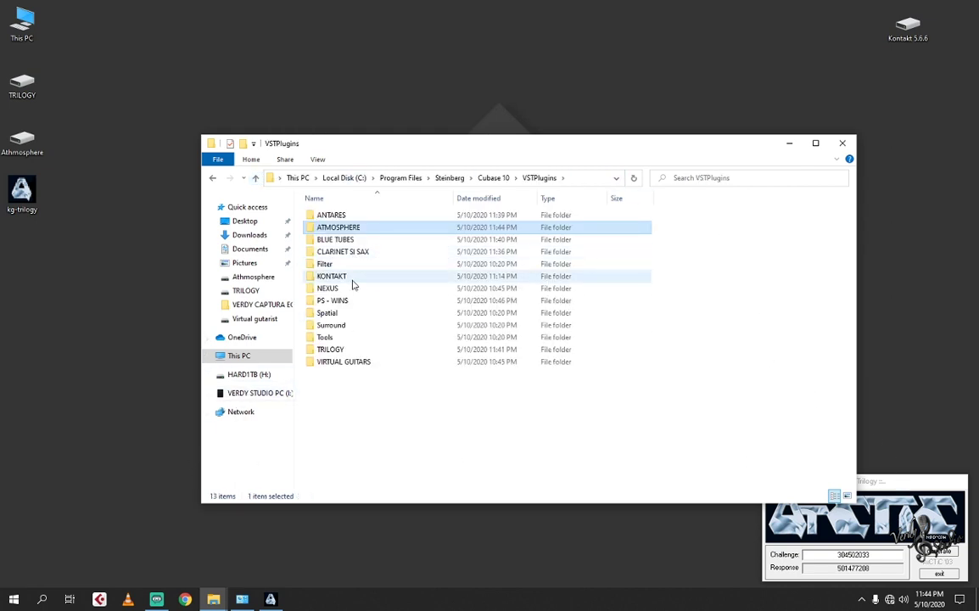
Step: Run jBridger from the jBridge program group as administrator
{"action": "left_click", "coordinate": [15, 599]}
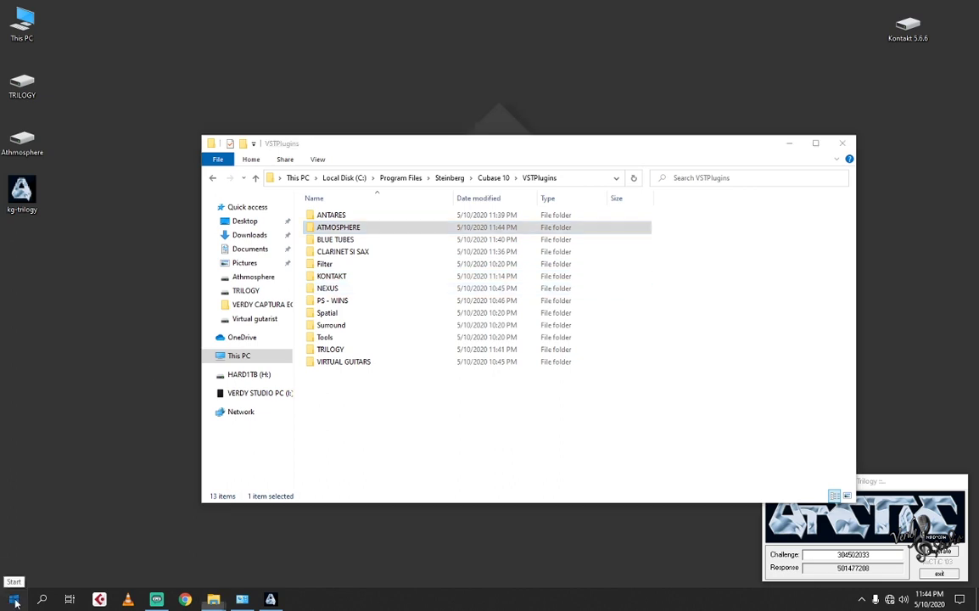
{"action": "scroll", "coordinate": [72, 524], "scroll_direction": "down", "scroll_amount": 10}
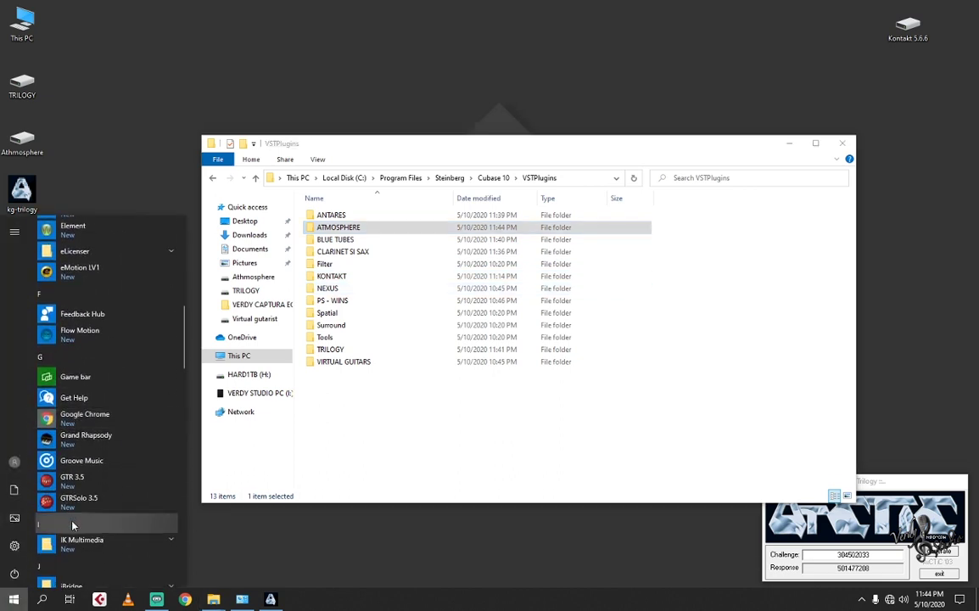
{"action": "scroll", "coordinate": [72, 525], "scroll_direction": "down", "scroll_amount": 2}
{"action": "left_click", "coordinate": [75, 520]}
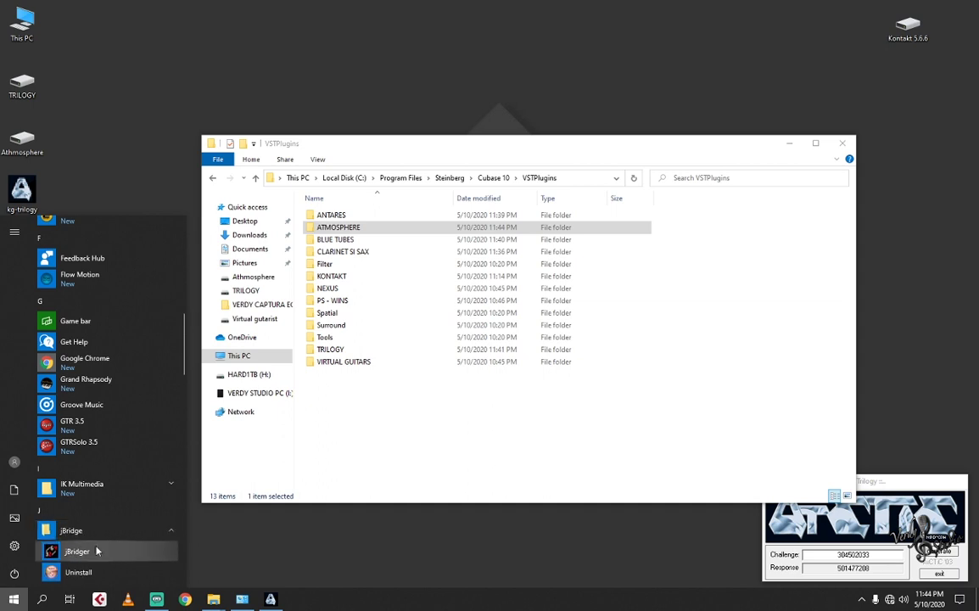
{"action": "right_click", "coordinate": [97, 551]}
{"action": "mouse_move", "coordinate": [208, 521]}
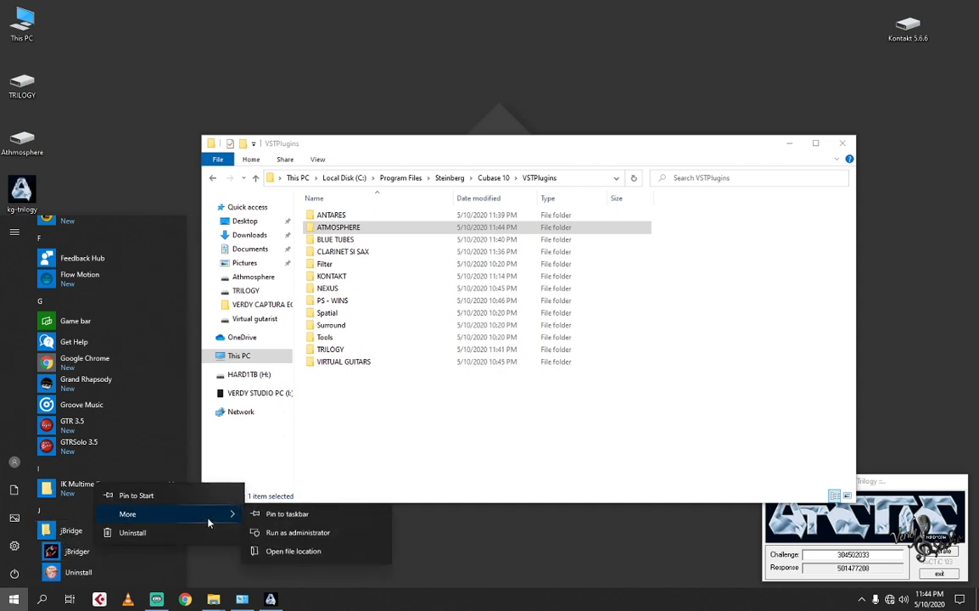
{"action": "left_click", "coordinate": [284, 532]}
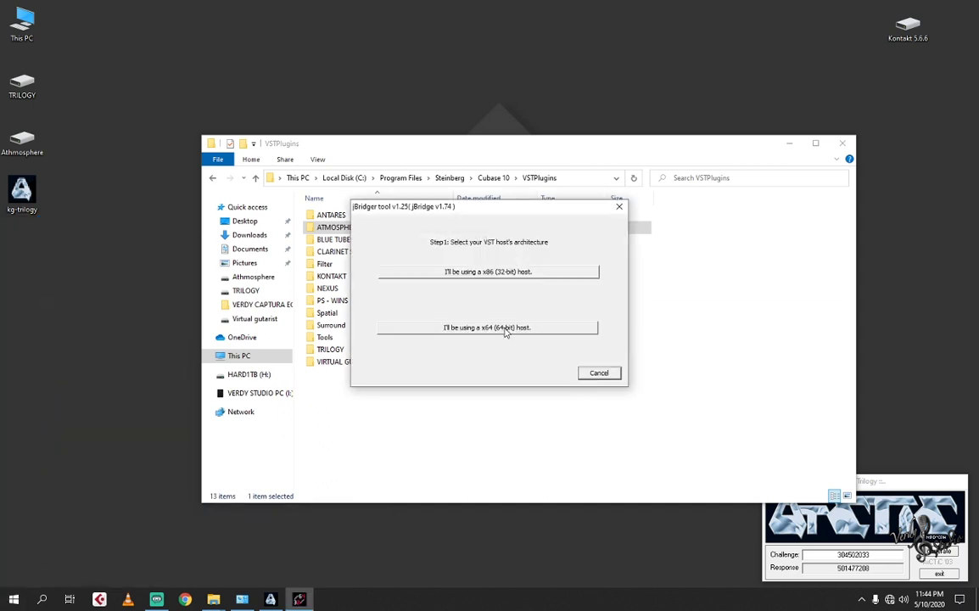
Step: Bridge the NEXUS folder from VST 32 BIT for an x64 host, creating files on the desktop without .32/.64 in their names
{"action": "left_click", "coordinate": [505, 329]}
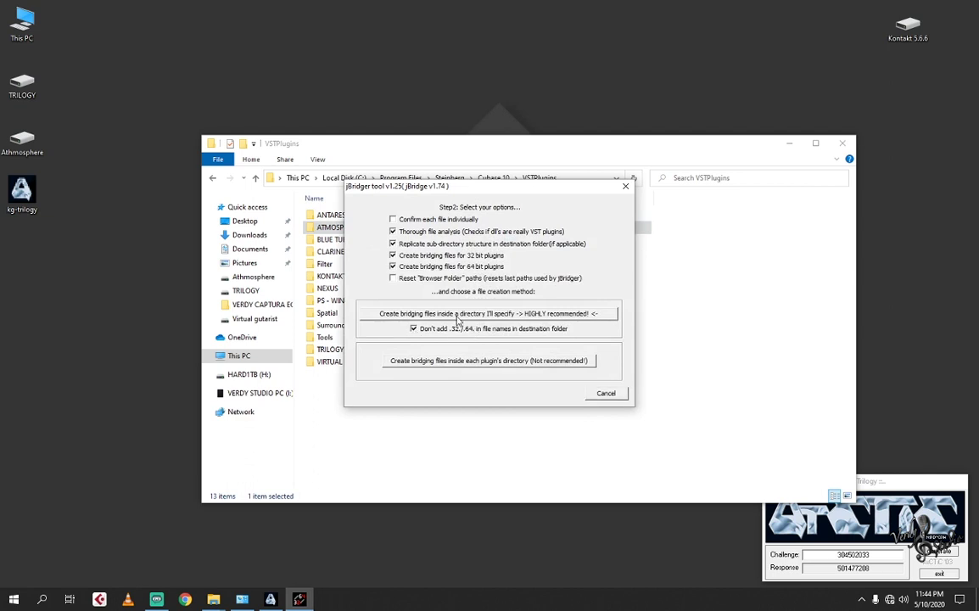
{"action": "left_click", "coordinate": [457, 313]}
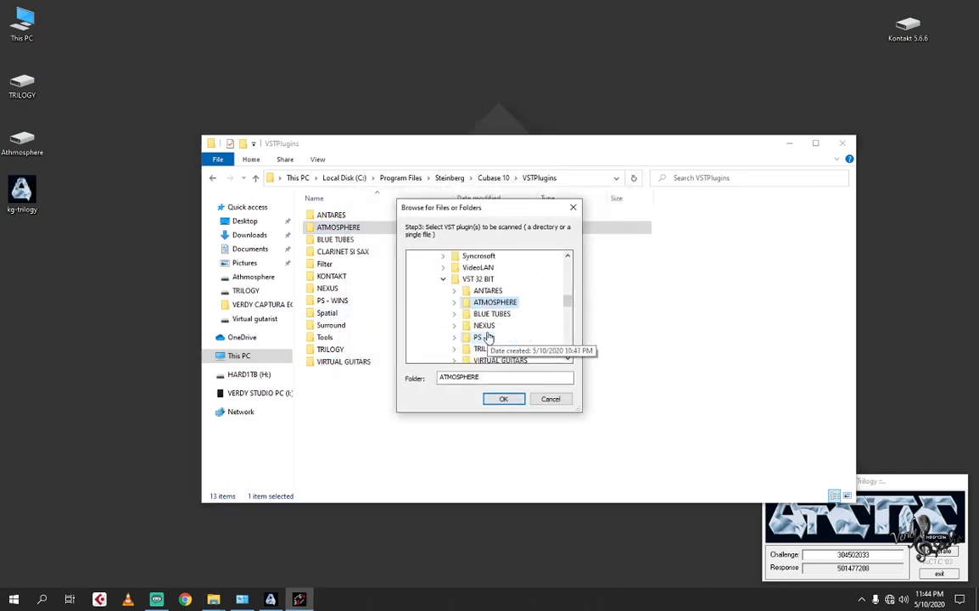
{"action": "double_click", "coordinate": [485, 326]}
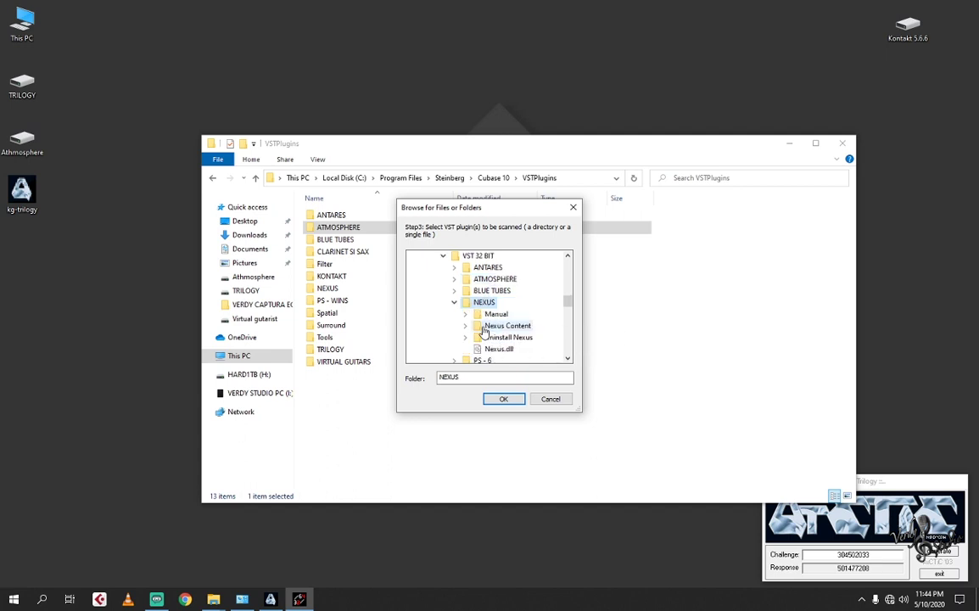
{"action": "left_click", "coordinate": [503, 399]}
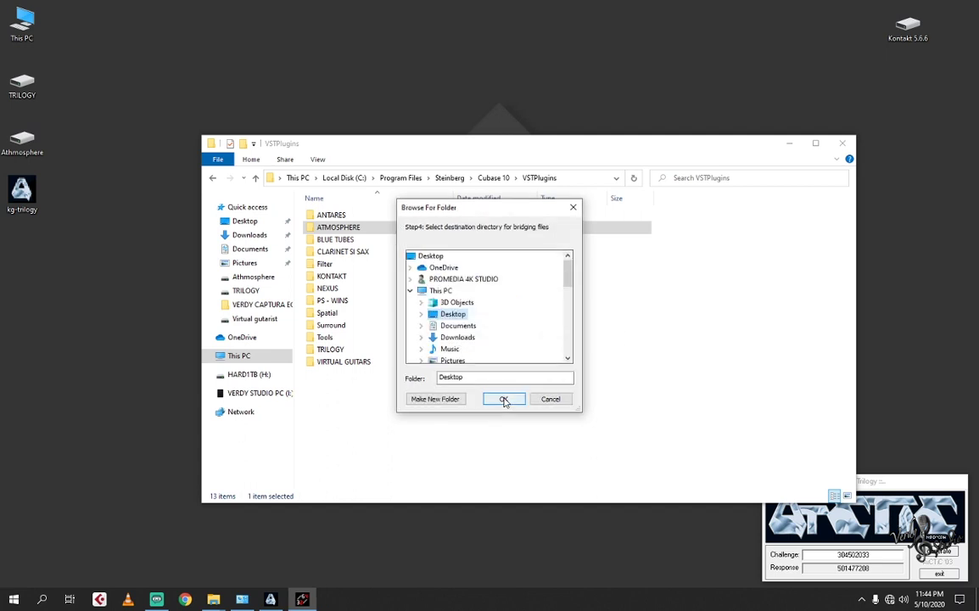
{"action": "left_click", "coordinate": [504, 399]}
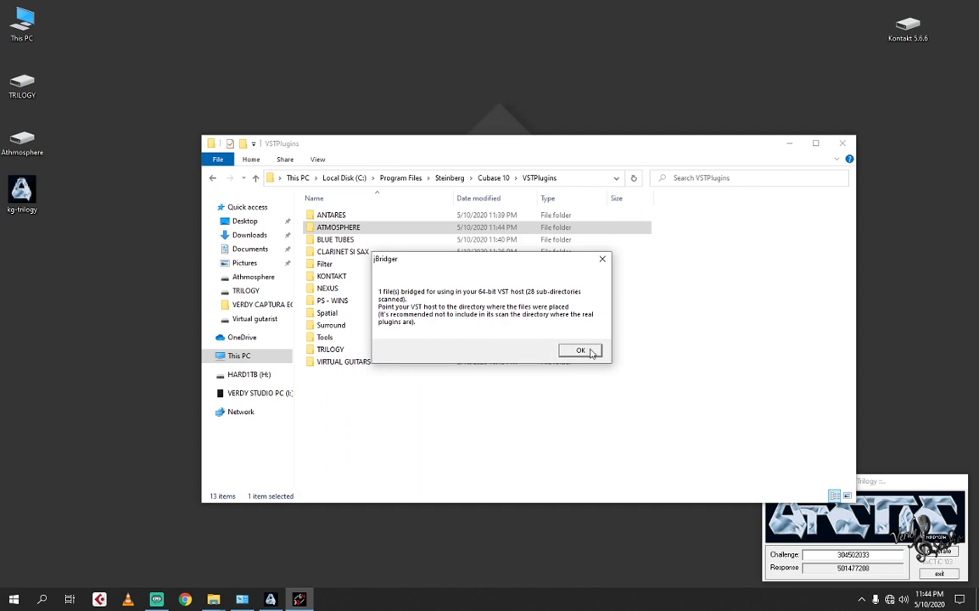
{"action": "left_click", "coordinate": [590, 352]}
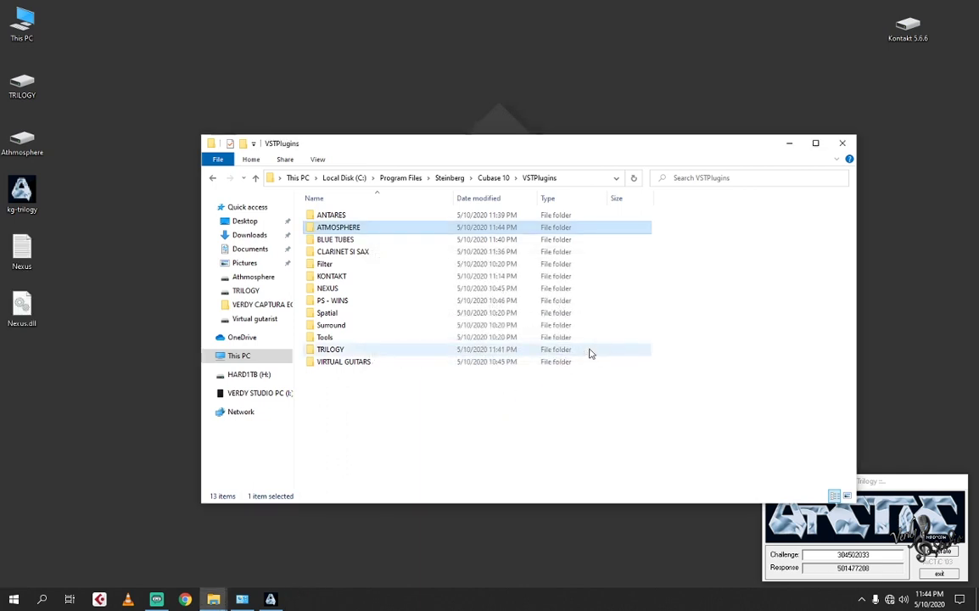
Step: Move Nexus.dll and the Nexus text file from the desktop into the VSTPlugins NEXUS folder with administrator permission and return to VSTPlugins
{"action": "double_click", "coordinate": [327, 288]}
{"action": "left_click_drag", "start_coordinate": [51, 241], "coordinate": [12, 326]}
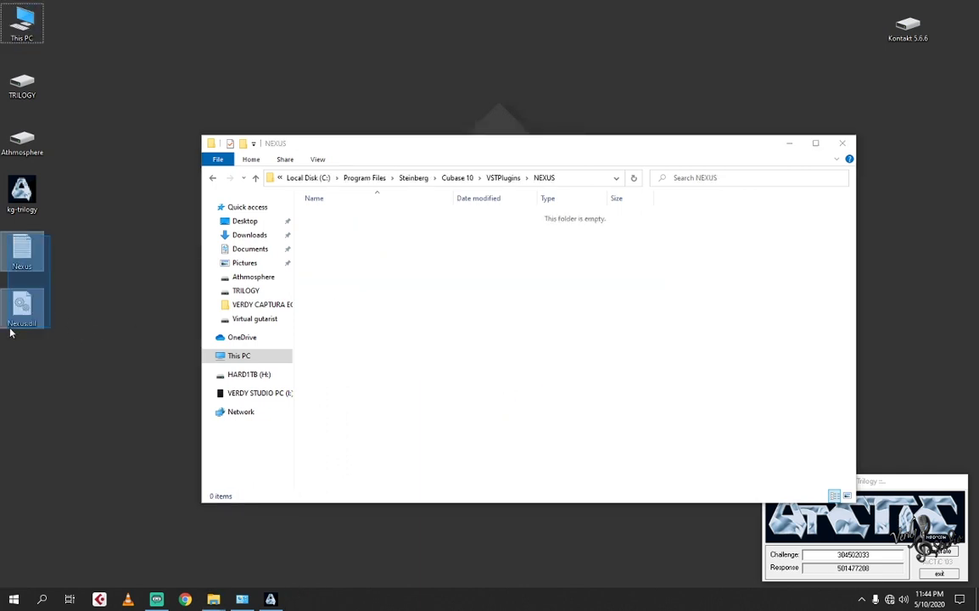
{"action": "right_click", "coordinate": [16, 320]}
{"action": "left_click", "coordinate": [43, 455]}
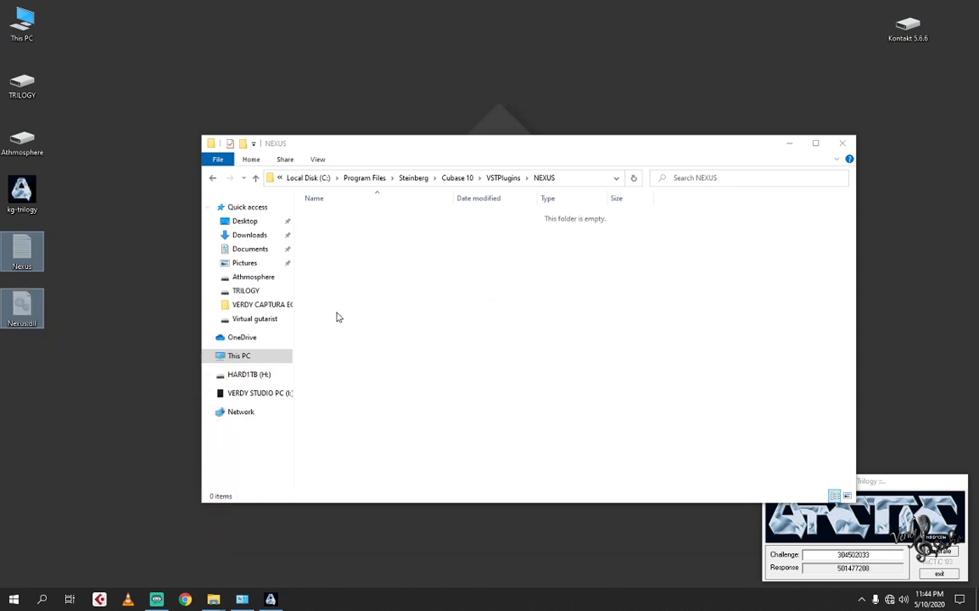
{"action": "right_click", "coordinate": [339, 287]}
{"action": "left_click", "coordinate": [380, 369]}
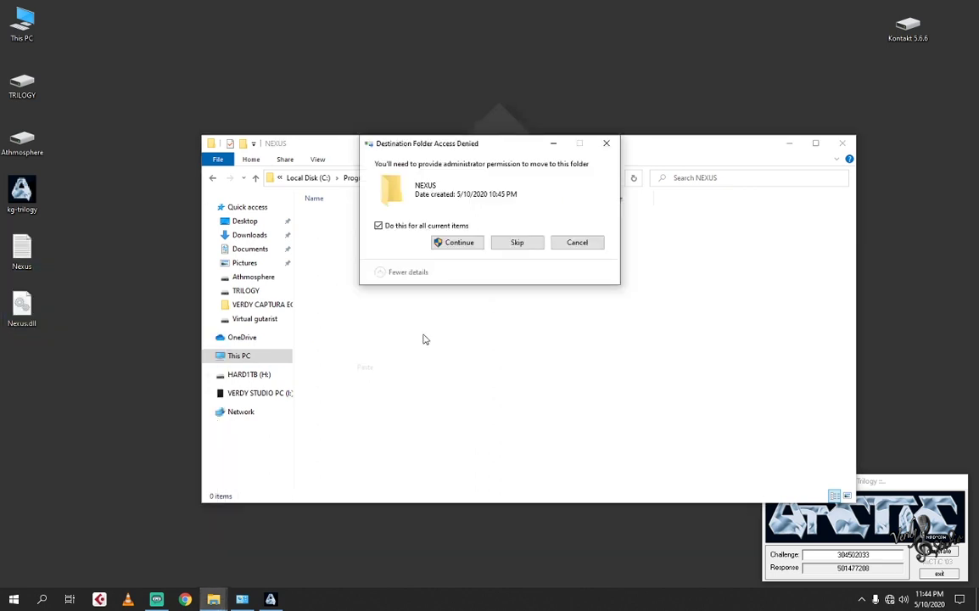
{"action": "left_click", "coordinate": [448, 246]}
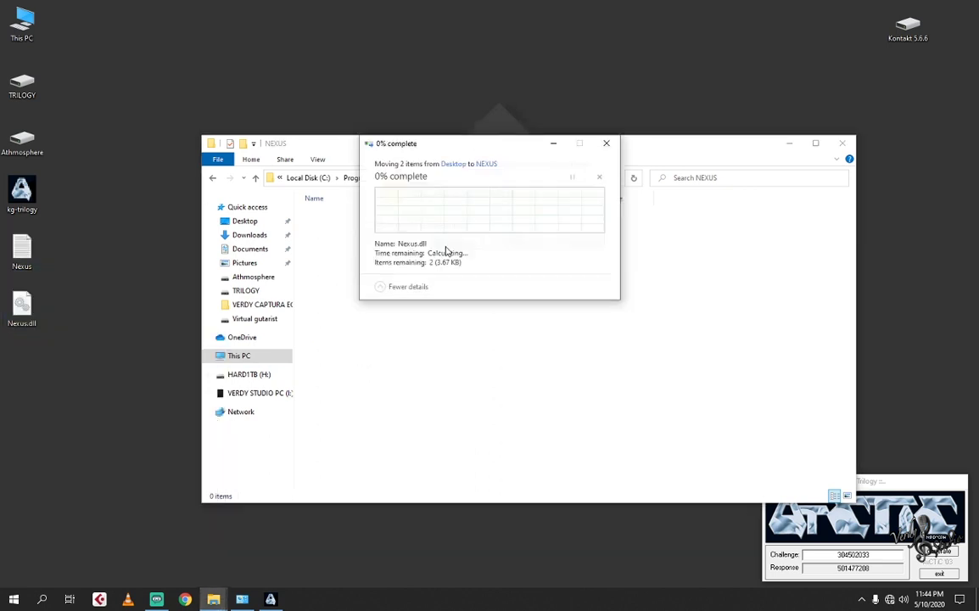
{"action": "left_click", "coordinate": [256, 178]}
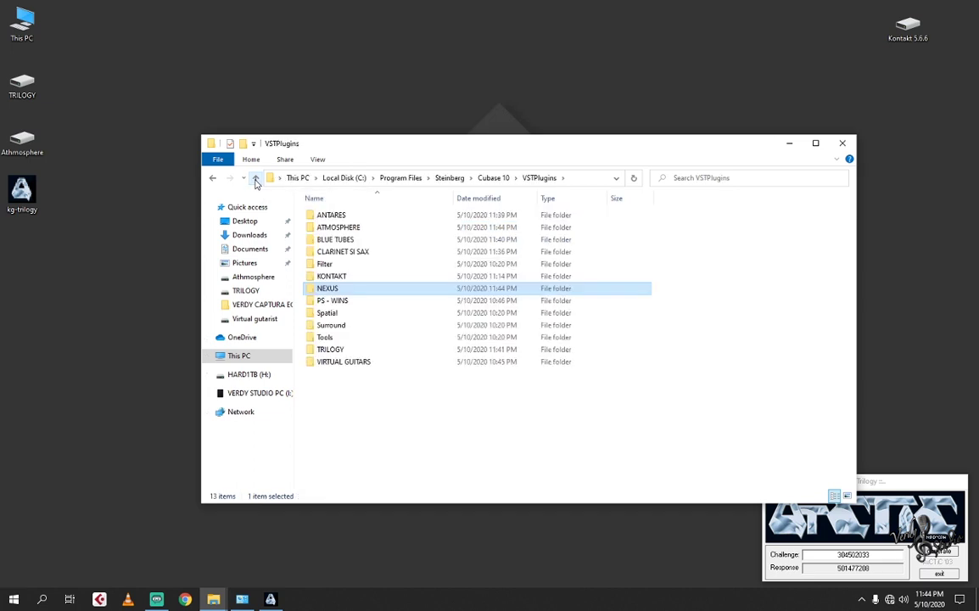
Step: Select the PS - WINS folder and run jBridger as administrator again for the next plugin set
{"action": "left_click", "coordinate": [337, 302]}
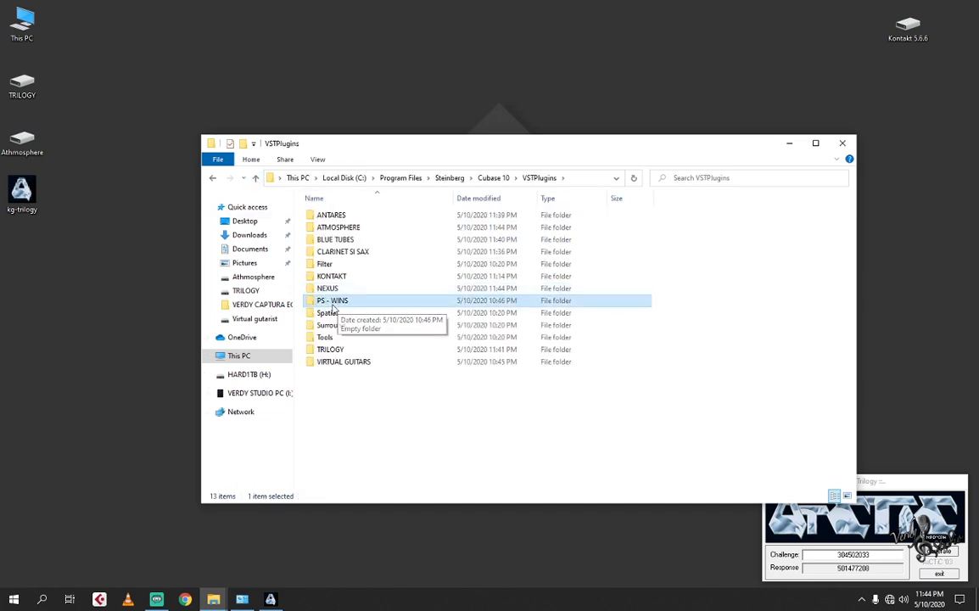
{"action": "key", "text": "super"}
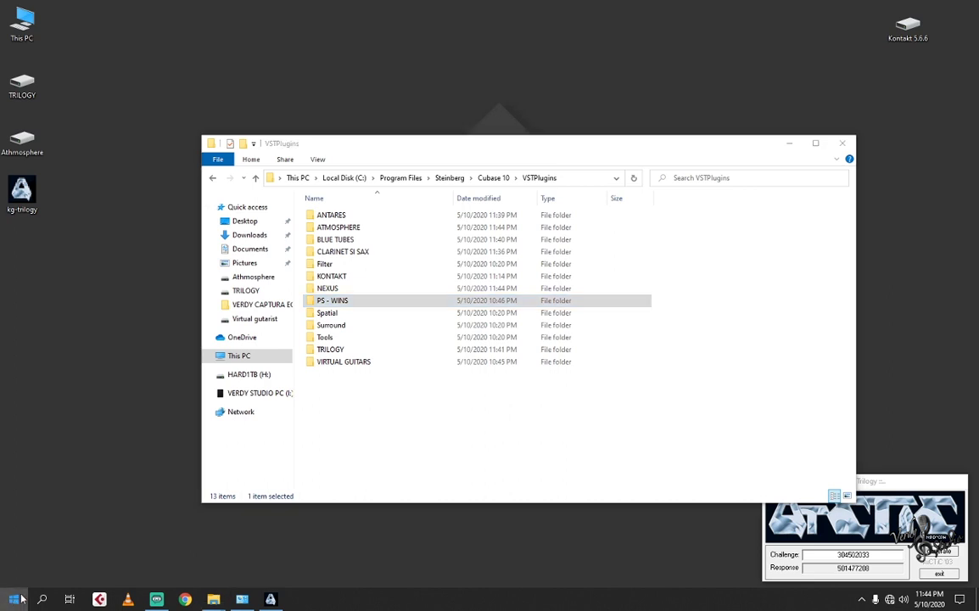
{"action": "scroll", "coordinate": [71, 536], "scroll_direction": "down", "scroll_amount": 5}
{"action": "scroll", "coordinate": [71, 534], "scroll_direction": "down", "scroll_amount": 5}
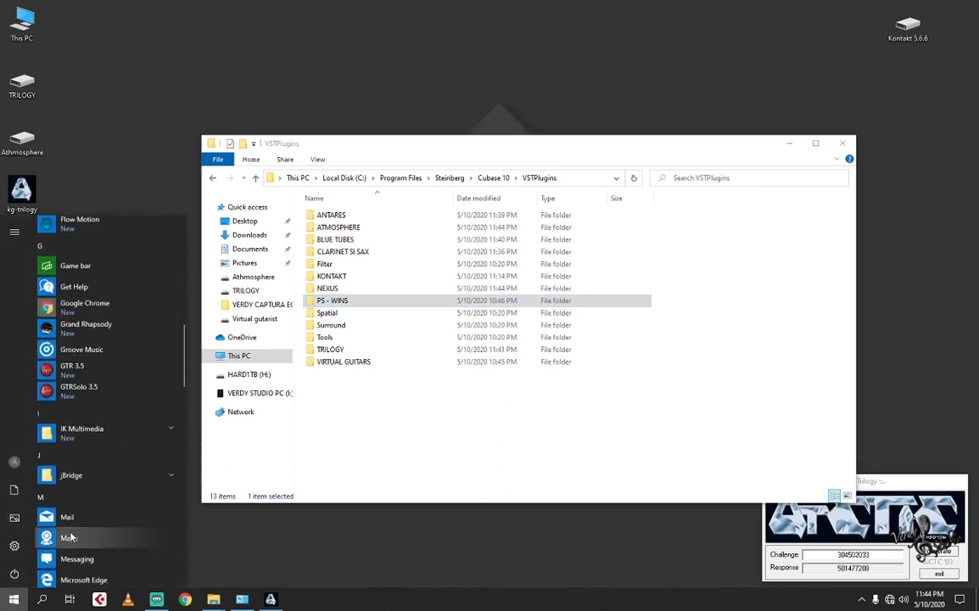
{"action": "left_click", "coordinate": [95, 474]}
{"action": "right_click", "coordinate": [121, 501]}
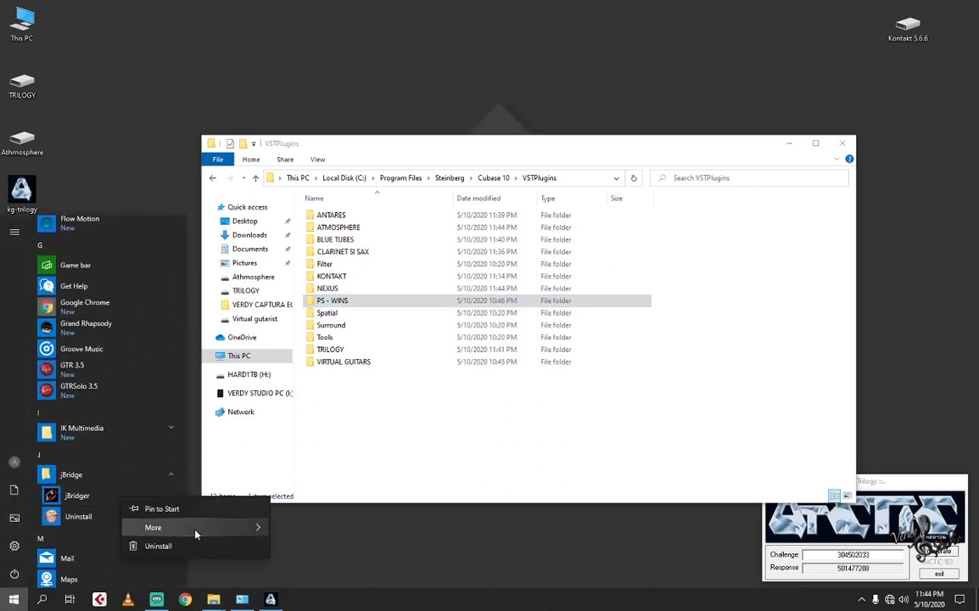
{"action": "mouse_move", "coordinate": [225, 530]}
{"action": "left_click", "coordinate": [327, 549]}
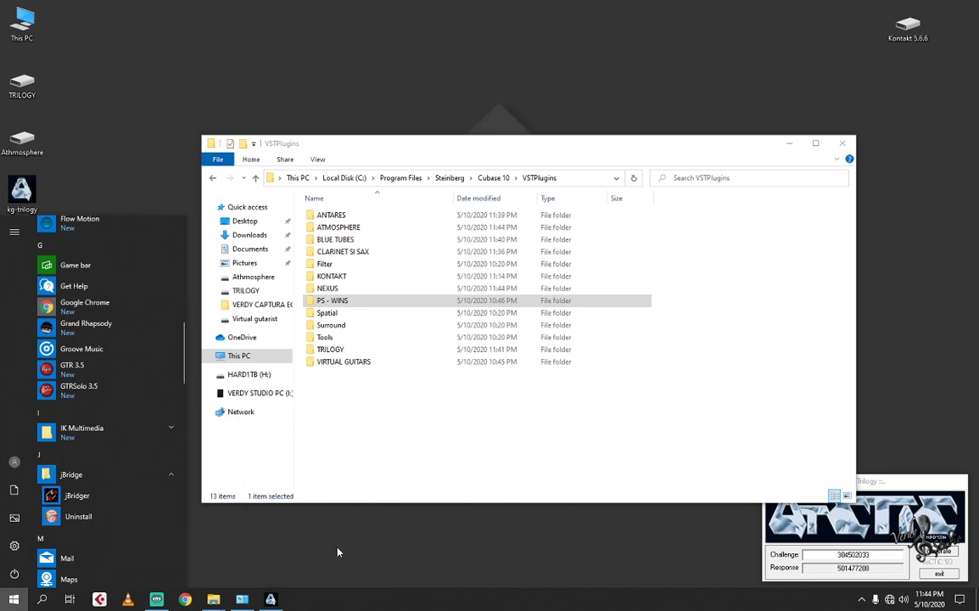
Step: Choose the x64 host and creation in a specified directory, and select PS 1 under PS - 6 in VST 32 BIT for scanning
{"action": "left_click", "coordinate": [477, 329]}
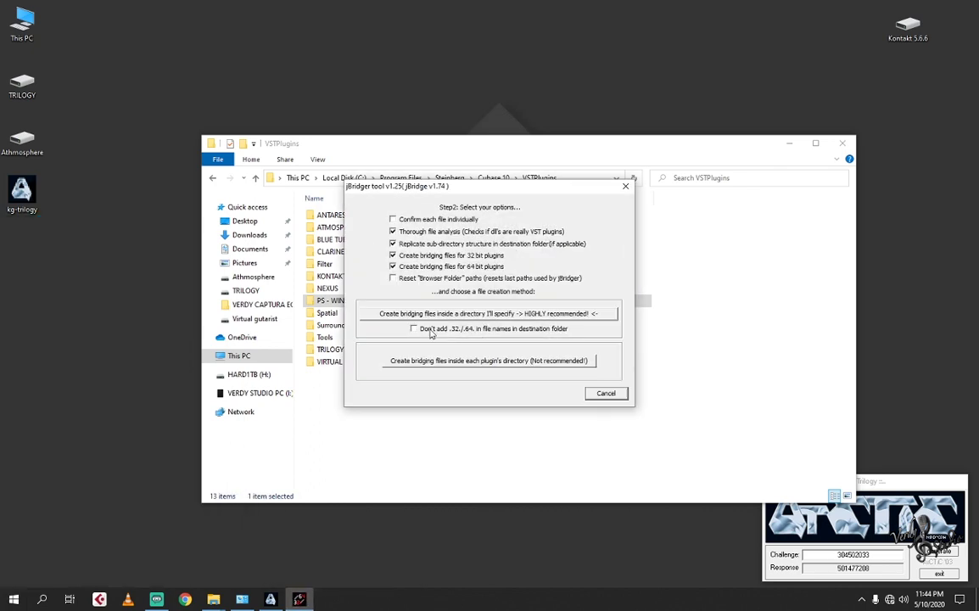
{"action": "left_click", "coordinate": [462, 314]}
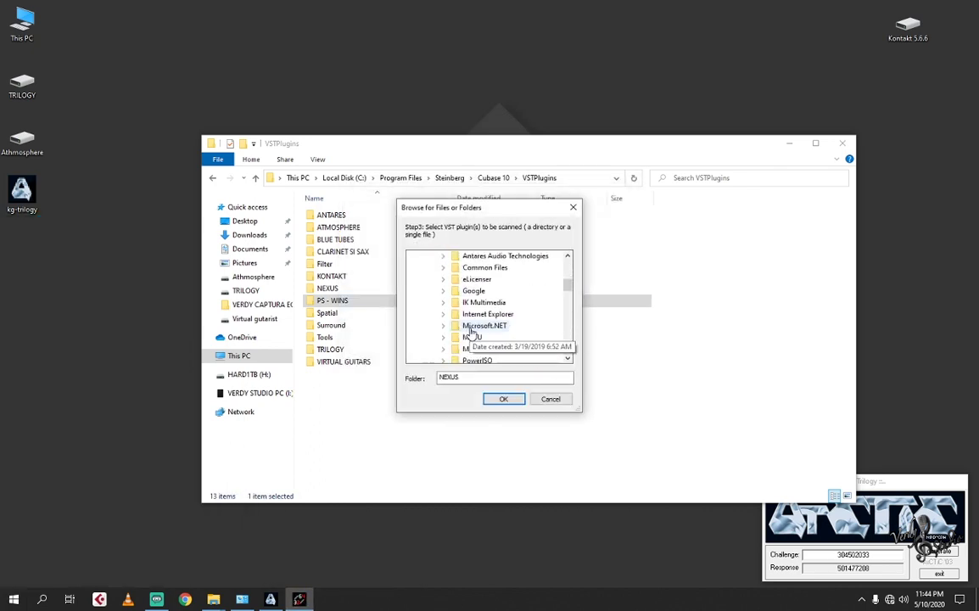
{"action": "scroll", "coordinate": [518, 337], "scroll_direction": "down", "scroll_amount": 1}
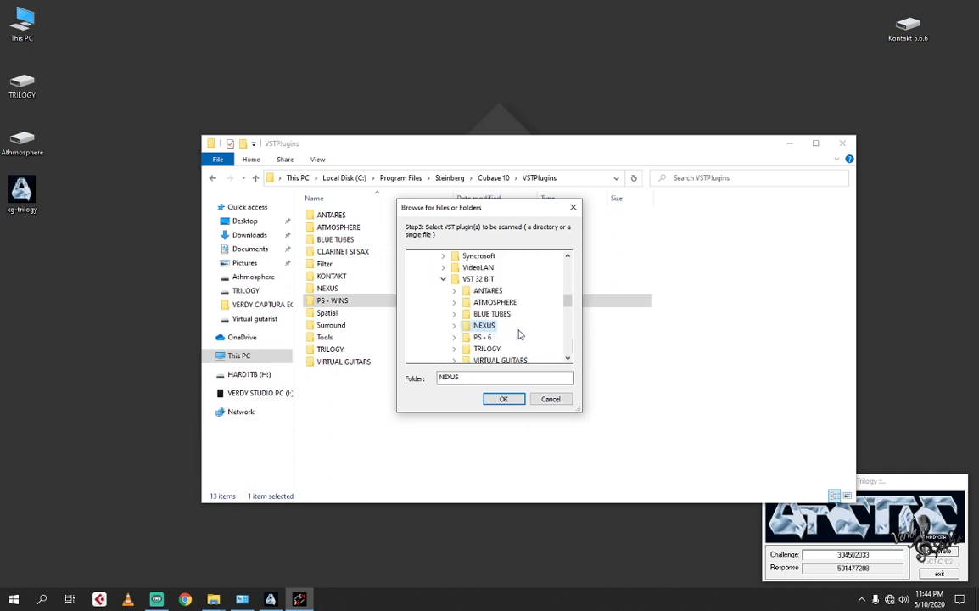
{"action": "left_click", "coordinate": [478, 346]}
{"action": "double_click", "coordinate": [490, 267]}
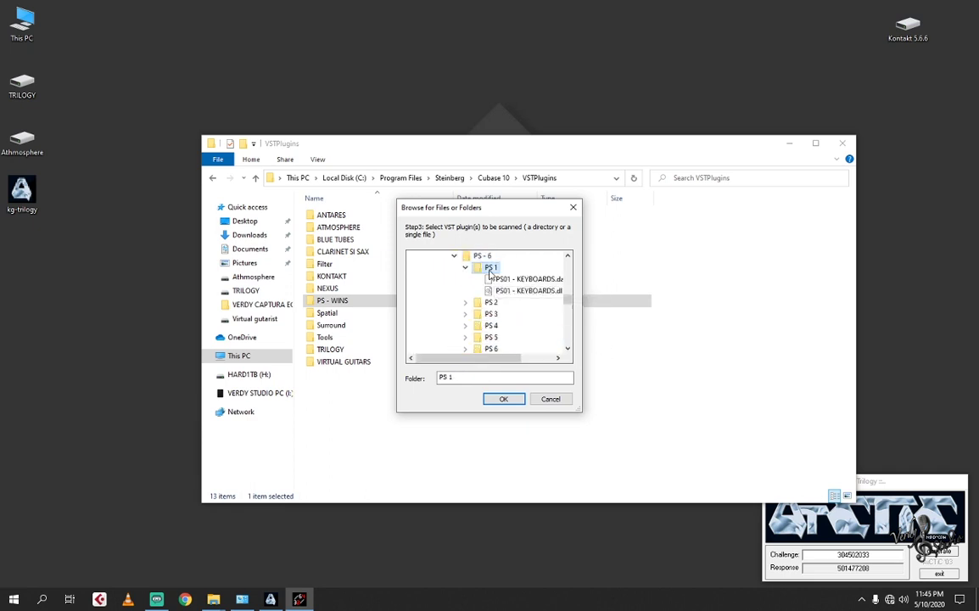
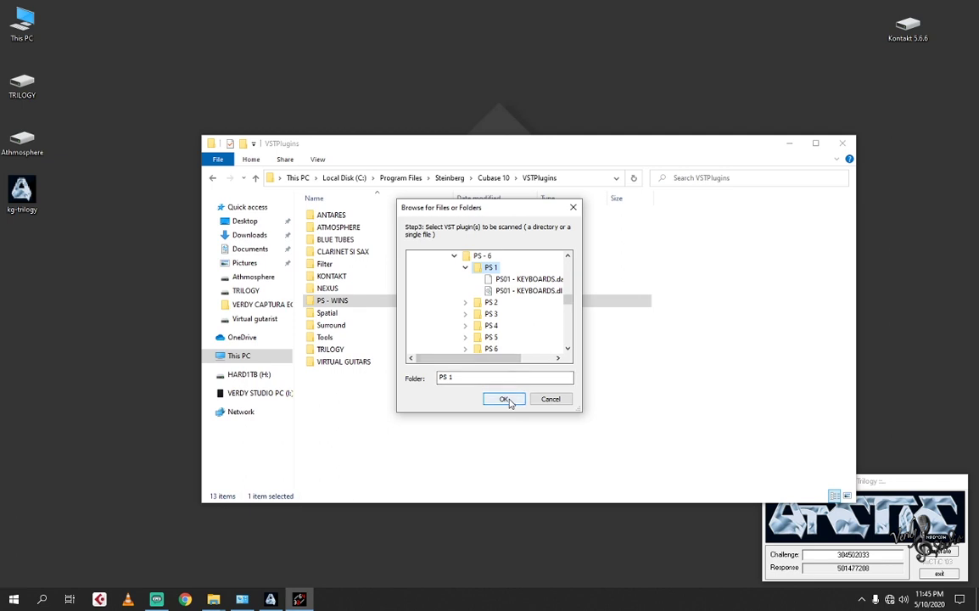
Step: Launch USB.PlugSound.All.Plugins.v1.92.KeyGen from the PS - 6 folder under Program Files (x86) > VST 32 BIT, and close that folder window
{"action": "double_click", "coordinate": [32, 25]}
{"action": "double_click", "coordinate": [394, 265]}
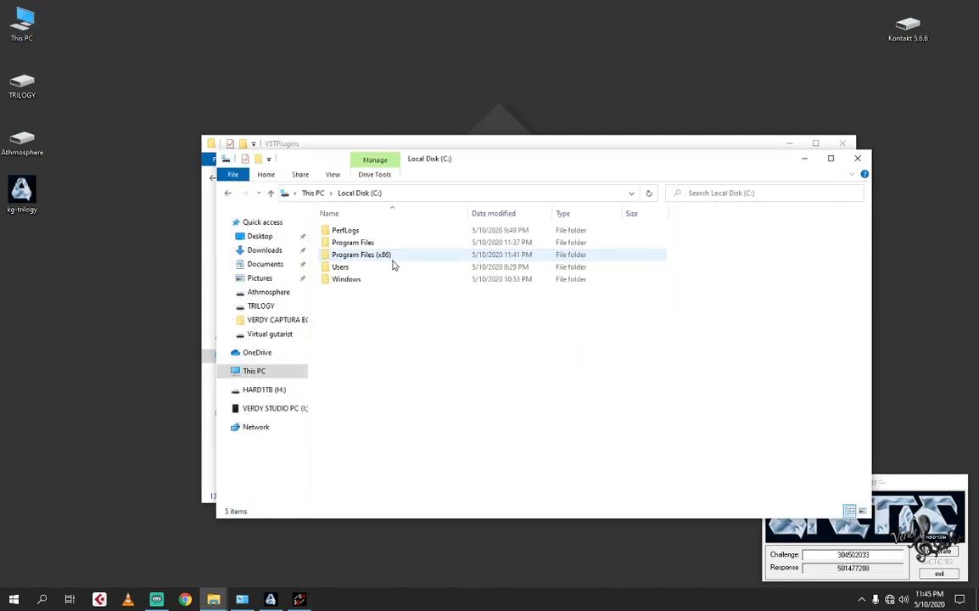
{"action": "double_click", "coordinate": [371, 254]}
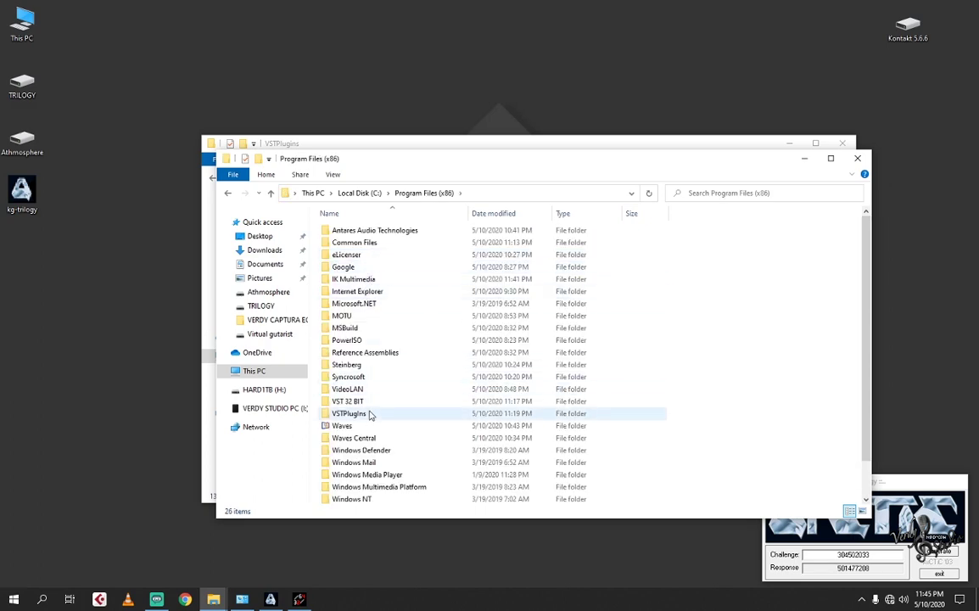
{"action": "double_click", "coordinate": [348, 401]}
{"action": "left_click", "coordinate": [355, 281]}
{"action": "double_click", "coordinate": [354, 281]}
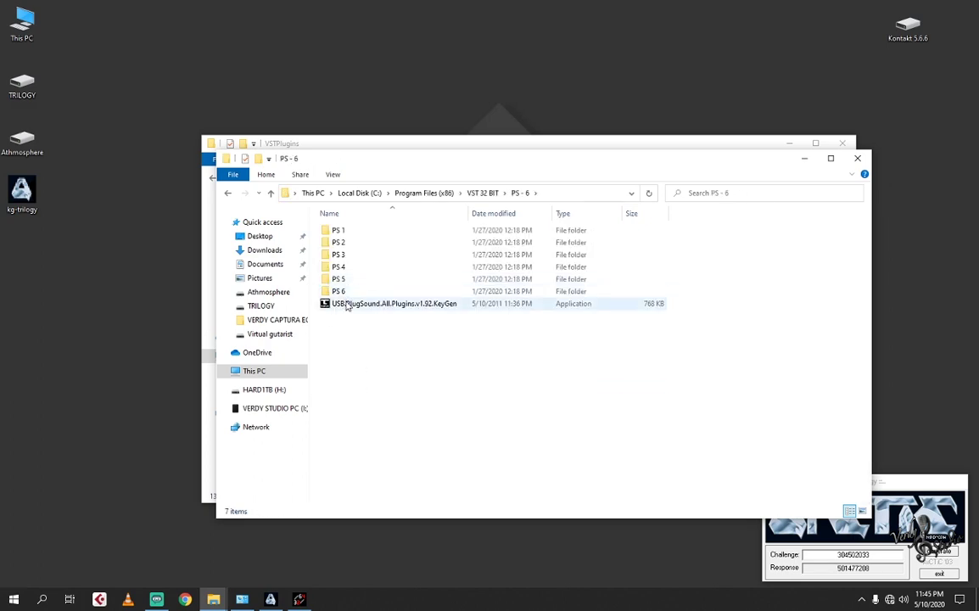
{"action": "double_click", "coordinate": [343, 303]}
{"action": "left_click_drag", "start_coordinate": [500, 232], "coordinate": [622, 441]}
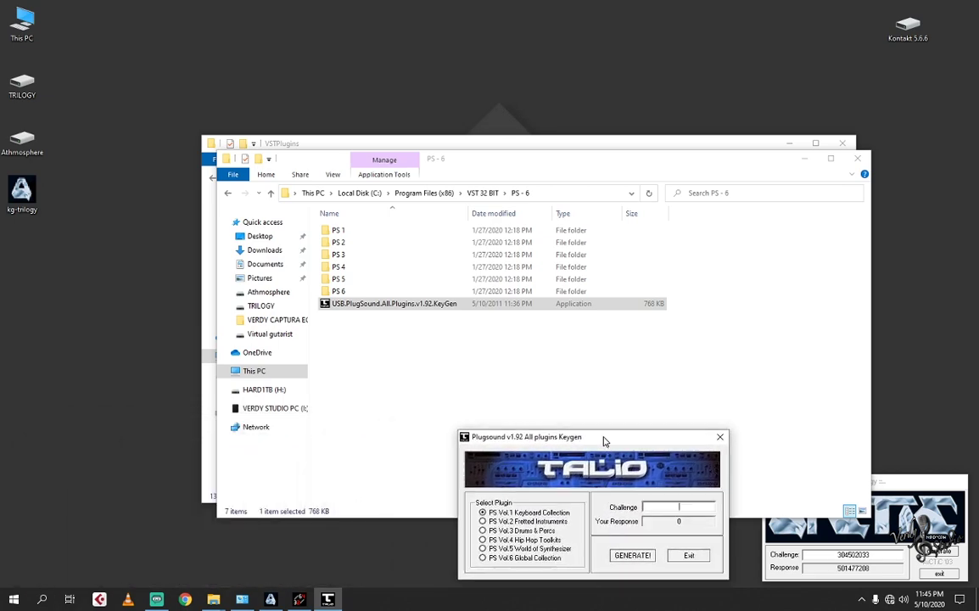
{"action": "left_click", "coordinate": [857, 159]}
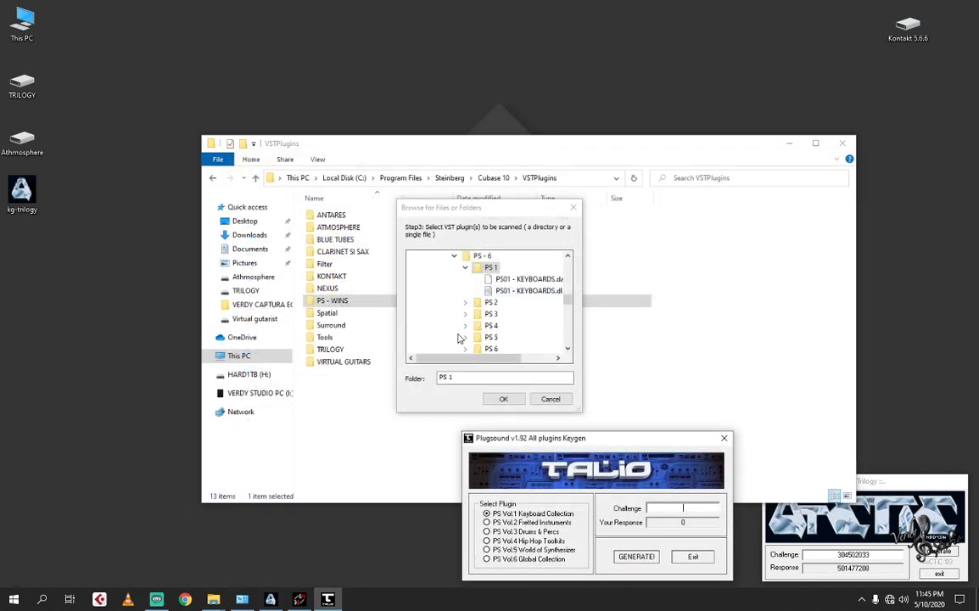
Step: Bridge PS 1 with the desktop as destination, and paste its authorization challenge code into the generator for PS Vol.1 Keyboard Collection
{"action": "left_click", "coordinate": [504, 398]}
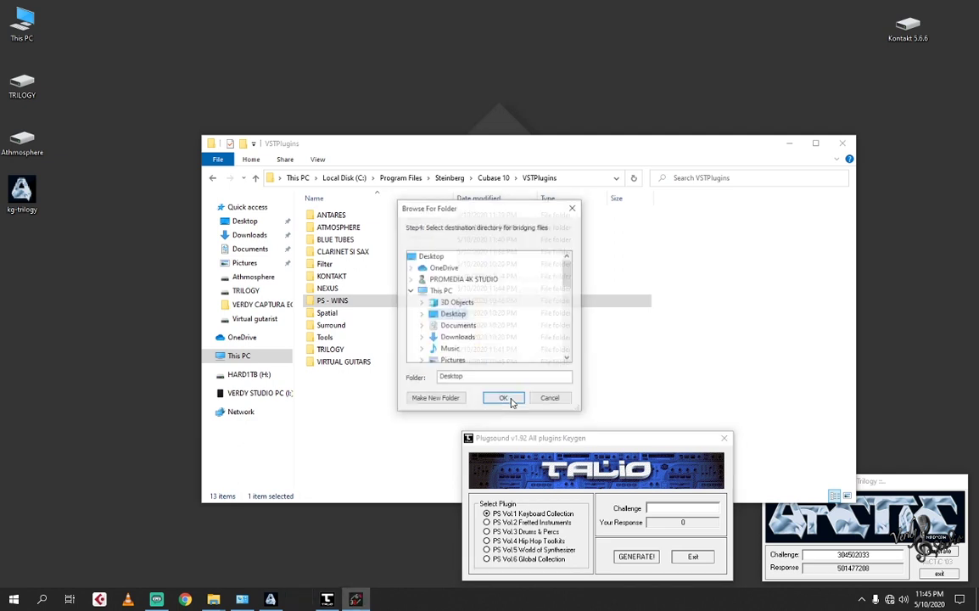
{"action": "left_click", "coordinate": [505, 400]}
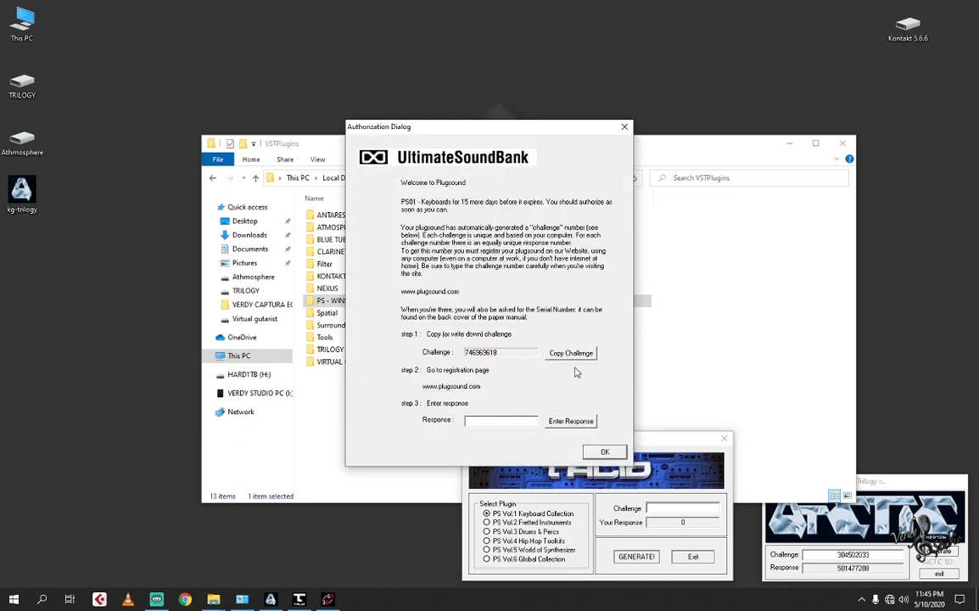
{"action": "right_click", "coordinate": [655, 506]}
{"action": "left_click", "coordinate": [709, 394]}
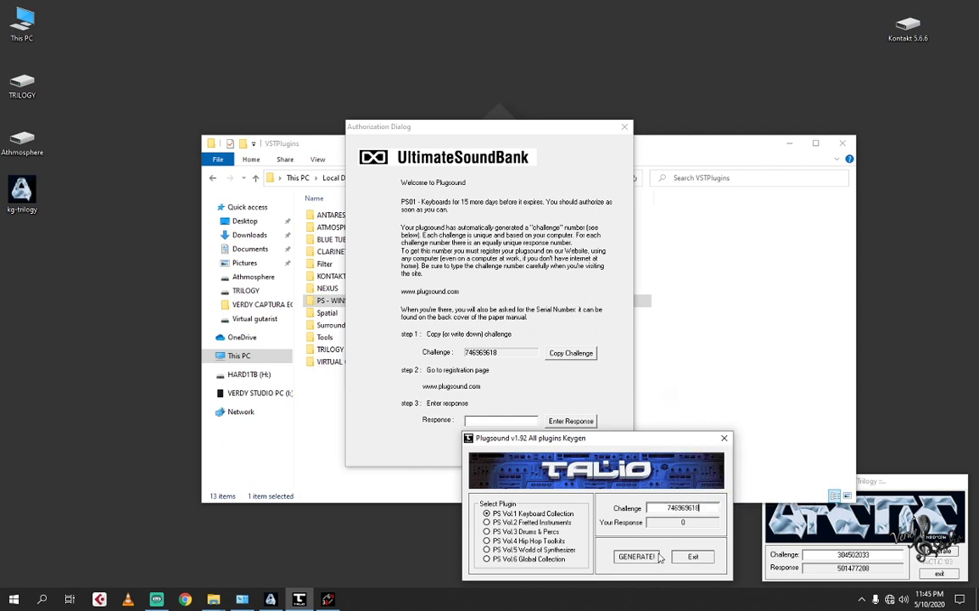
Step: Paste the generated response code into the PS01 - Keyboards authorization dialog and finish the bridging run
{"action": "right_click", "coordinate": [665, 520]}
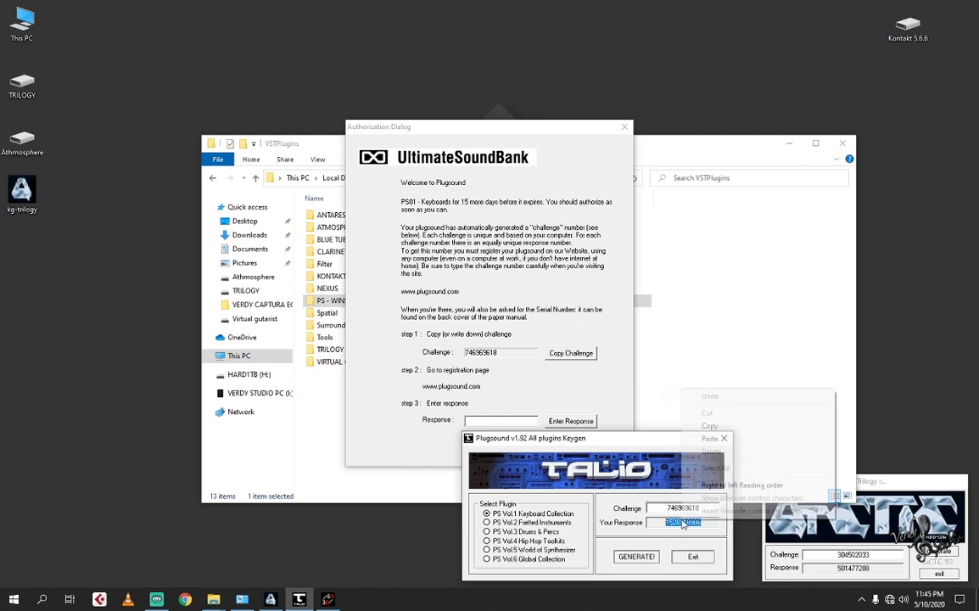
{"action": "left_click", "coordinate": [656, 389]}
{"action": "left_click", "coordinate": [509, 420]}
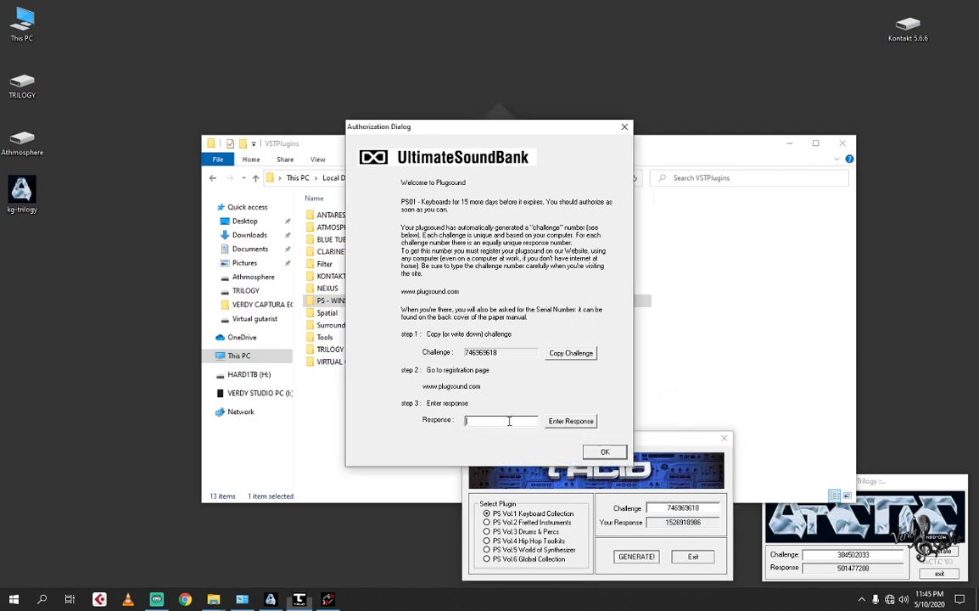
{"action": "right_click", "coordinate": [475, 420]}
{"action": "left_click", "coordinate": [535, 426]}
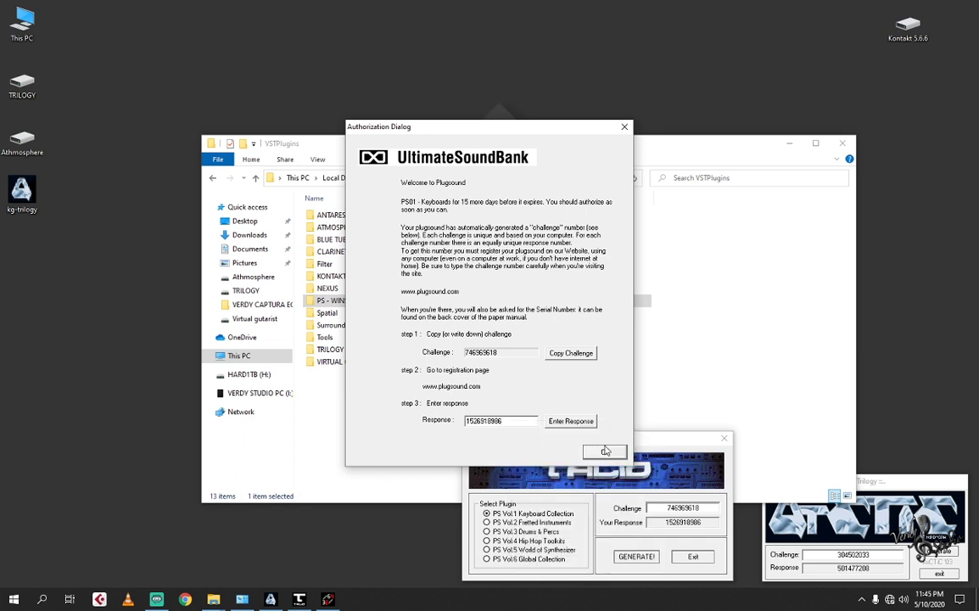
{"action": "left_click", "coordinate": [533, 335]}
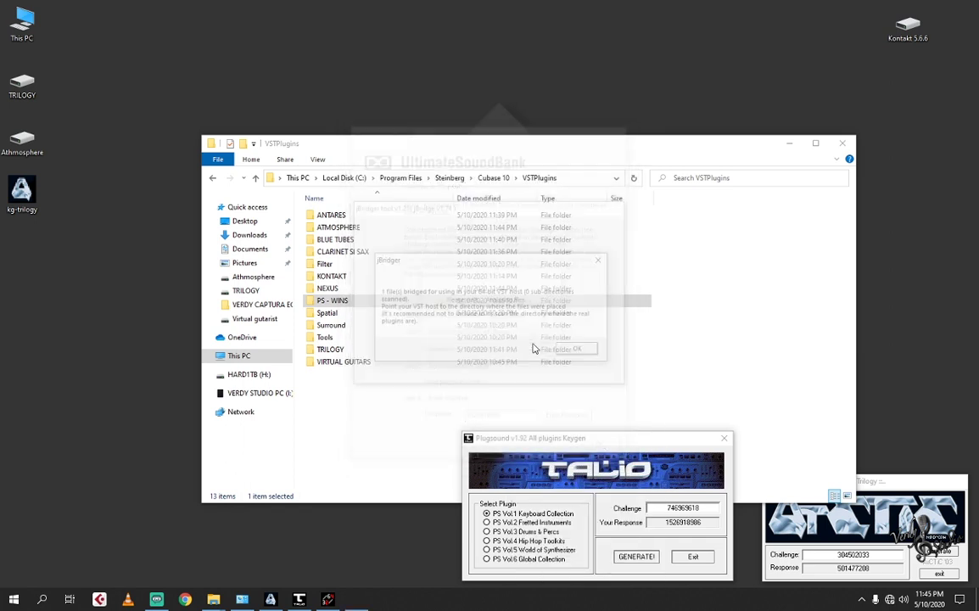
{"action": "left_click", "coordinate": [578, 351]}
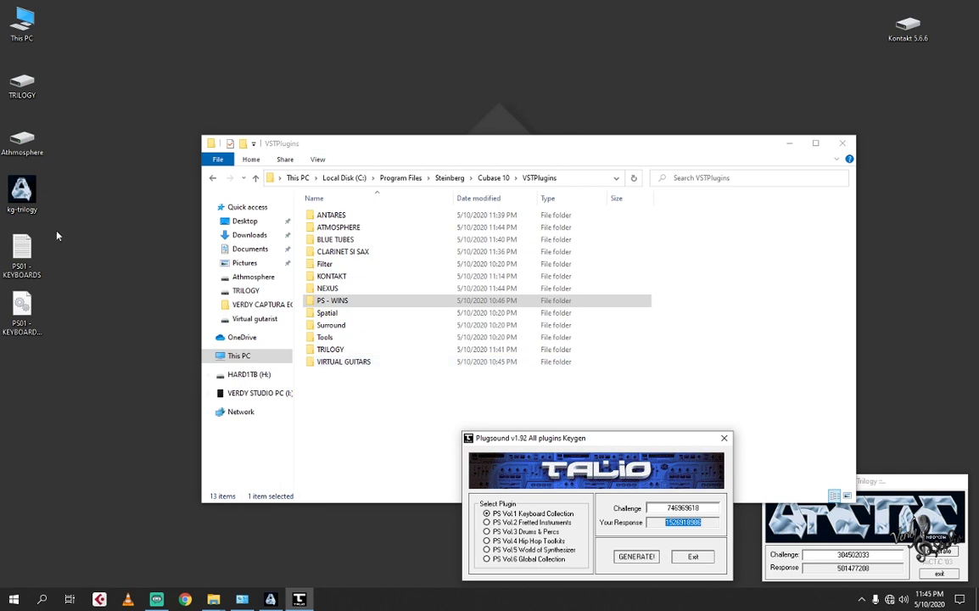
Step: Move both PS01 - KEYBOARDS files from the desktop into the VSTPlugins PS - WINS folder with administrator permission
{"action": "double_click", "coordinate": [338, 304]}
{"action": "left_click_drag", "start_coordinate": [50, 247], "coordinate": [21, 331]}
{"action": "right_click", "coordinate": [25, 312]}
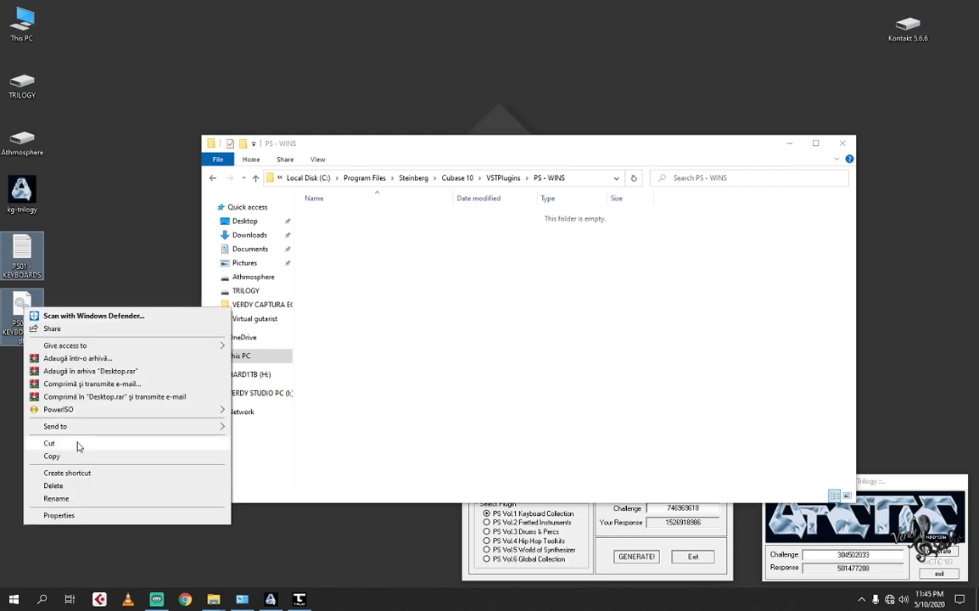
{"action": "left_click", "coordinate": [77, 444]}
{"action": "right_click", "coordinate": [376, 255]}
{"action": "left_click", "coordinate": [405, 336]}
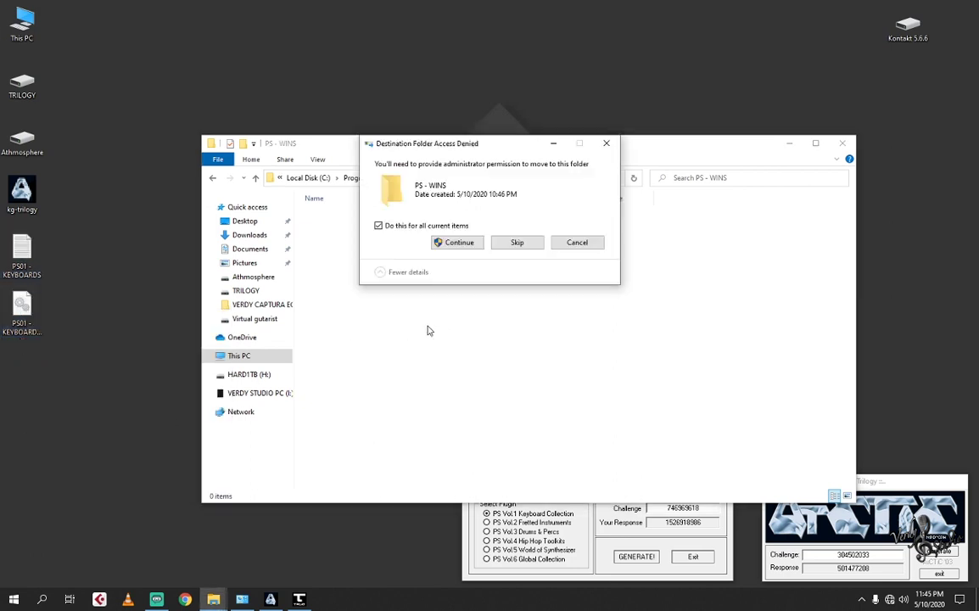
{"action": "left_click", "coordinate": [458, 242]}
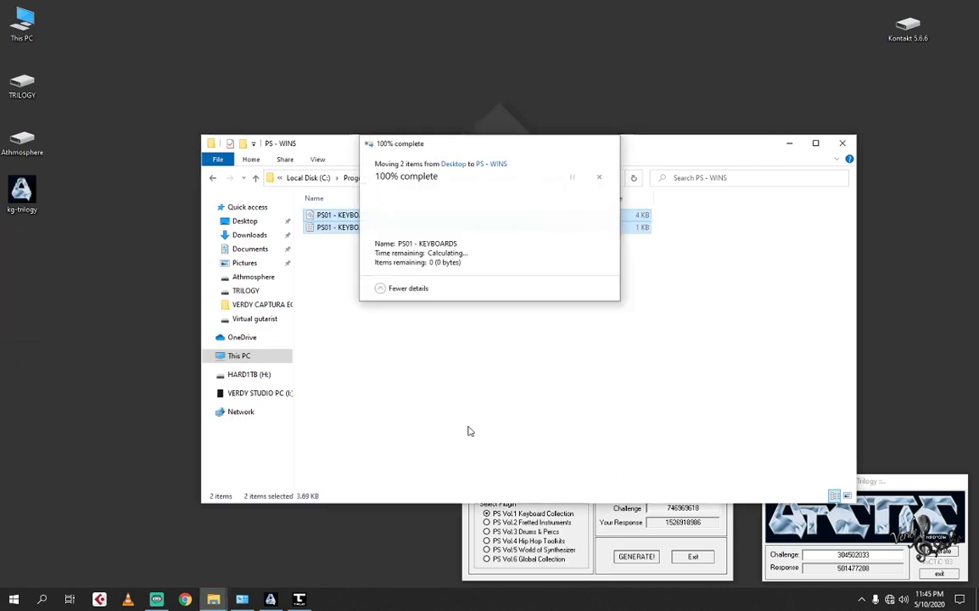
Step: Set the generator to PS Vol.2 Fretted Instruments and run jBridger as administrator for the next plugin
{"action": "left_click", "coordinate": [531, 507]}
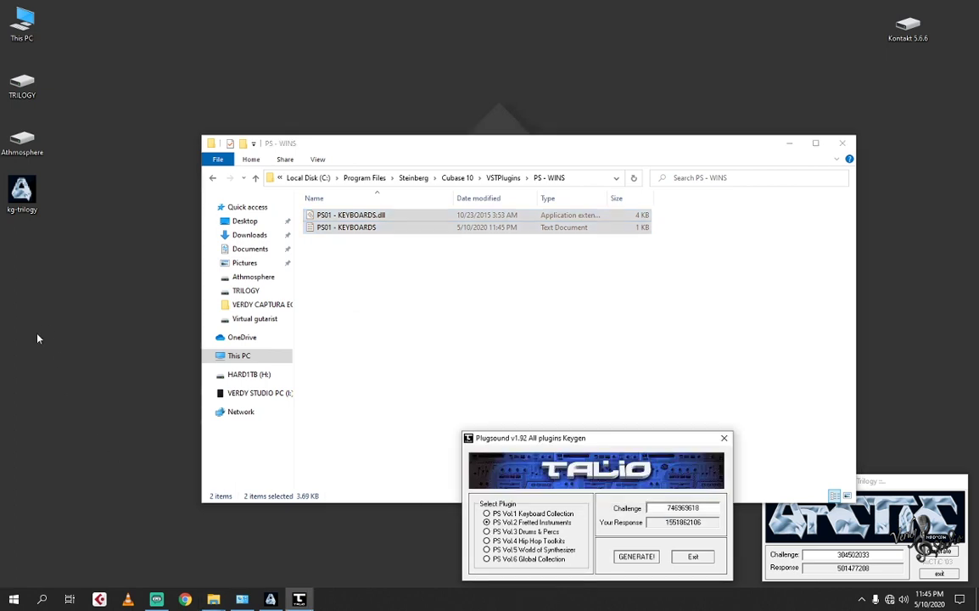
{"action": "left_click", "coordinate": [13, 598]}
{"action": "scroll", "coordinate": [89, 473], "scroll_direction": "down", "scroll_amount": 10}
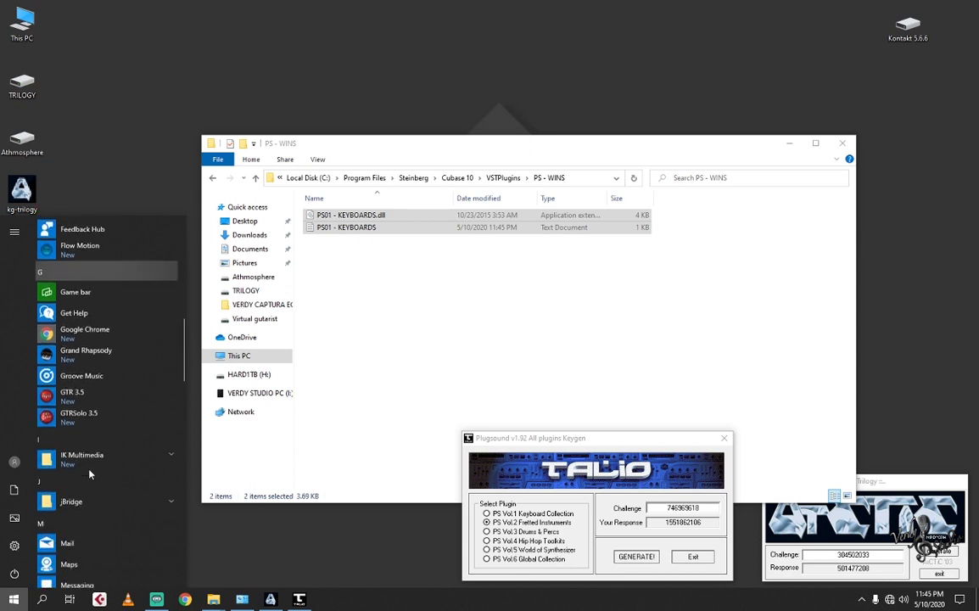
{"action": "left_click", "coordinate": [77, 418]}
{"action": "right_click", "coordinate": [126, 439]}
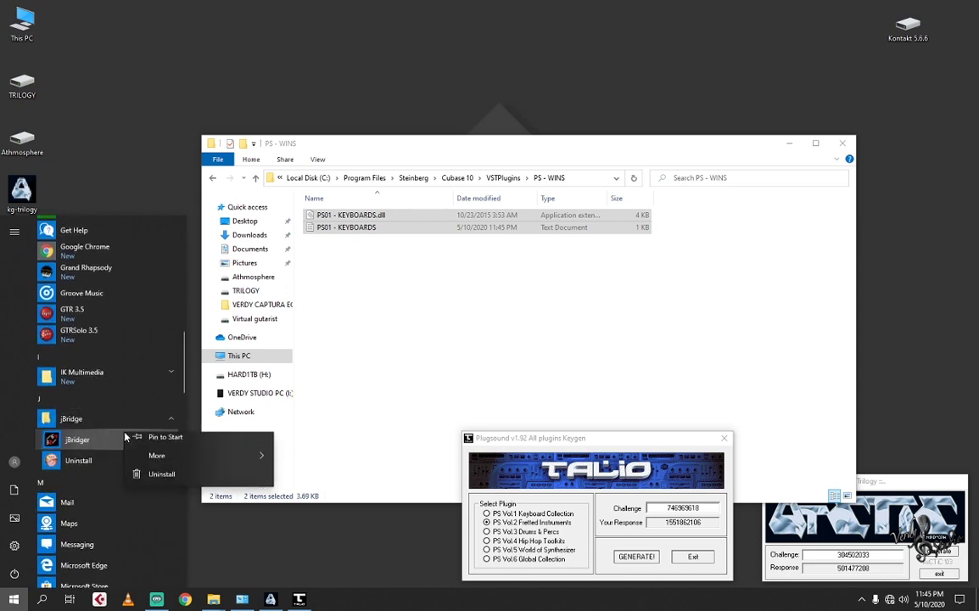
{"action": "mouse_move", "coordinate": [227, 470]}
{"action": "left_click", "coordinate": [339, 483]}
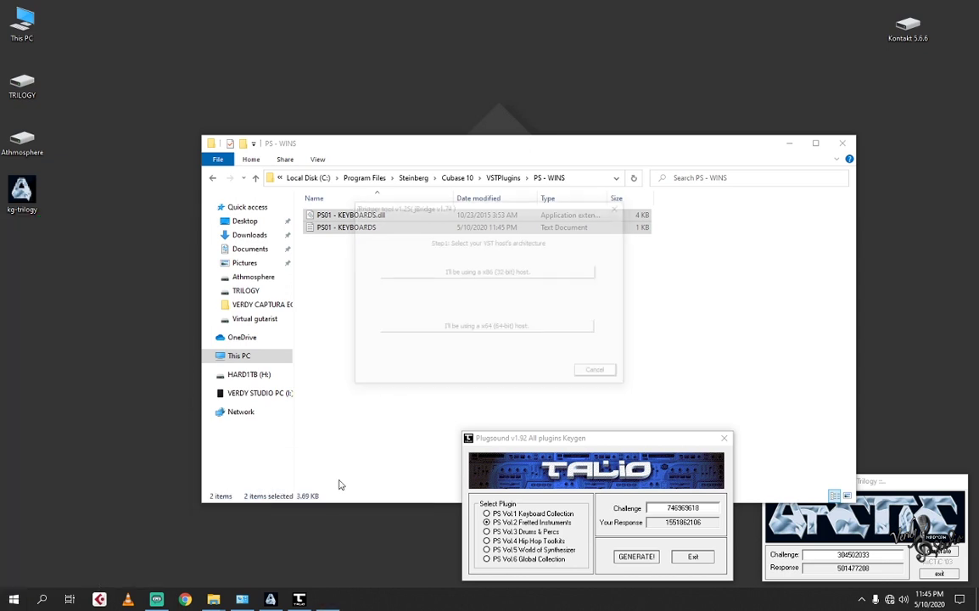
Step: Try to bridge PS 2 under PS - 6 for an x64 host with files created in a specified directory, and refresh the desktop
{"action": "left_click", "coordinate": [498, 332]}
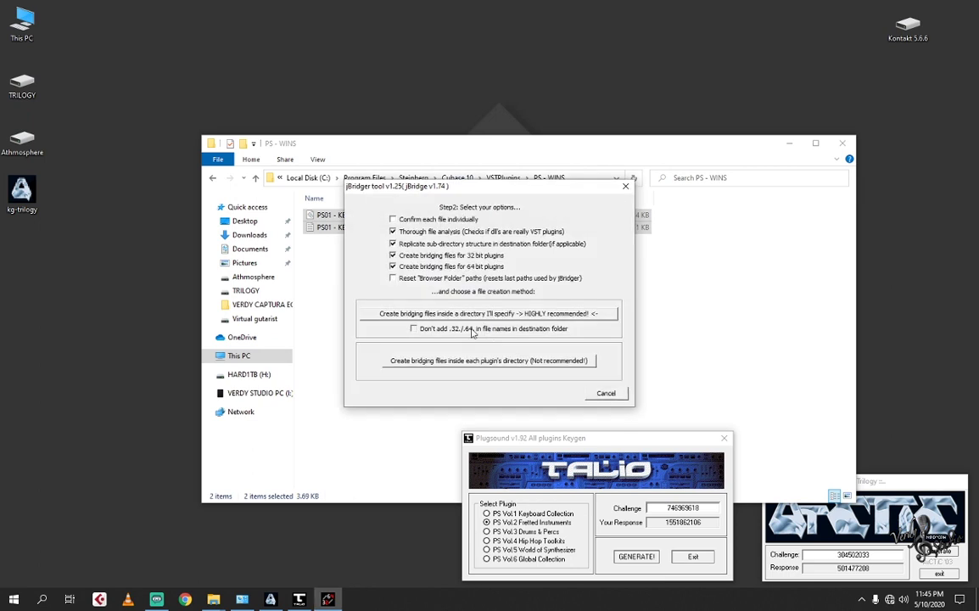
{"action": "left_click", "coordinate": [475, 314]}
{"action": "scroll", "coordinate": [458, 329], "scroll_direction": "down", "scroll_amount": 10}
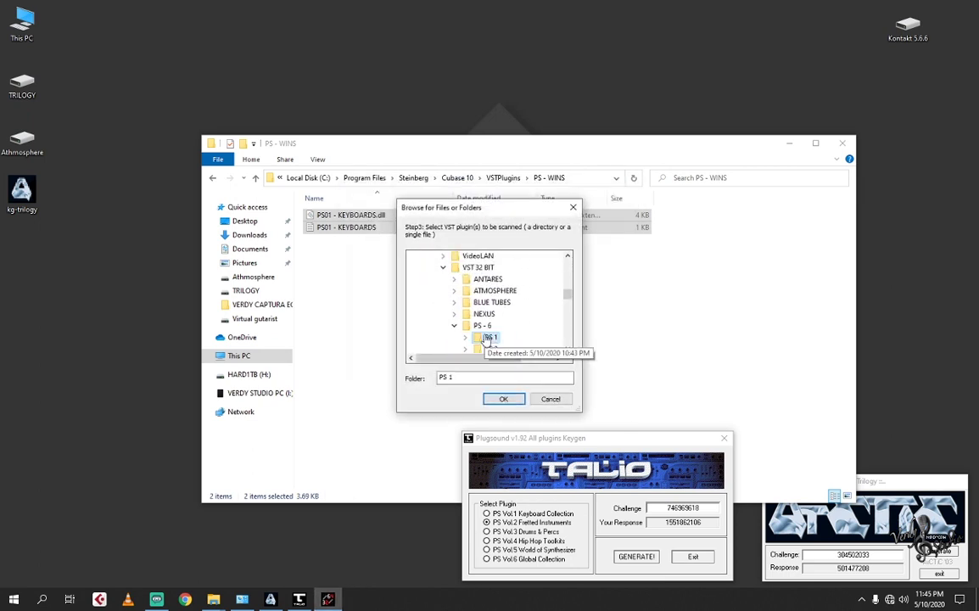
{"action": "double_click", "coordinate": [489, 282]}
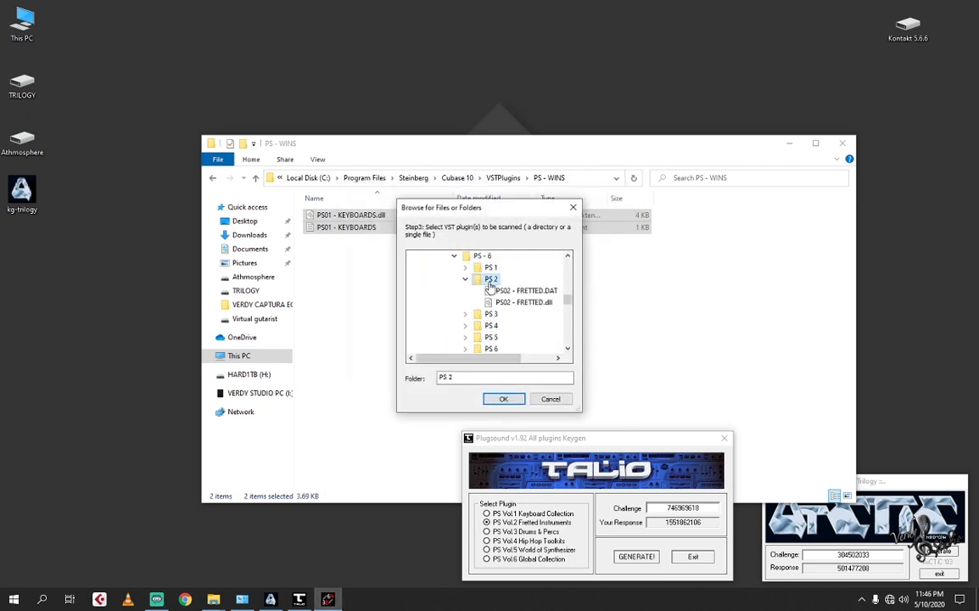
{"action": "left_click", "coordinate": [504, 399]}
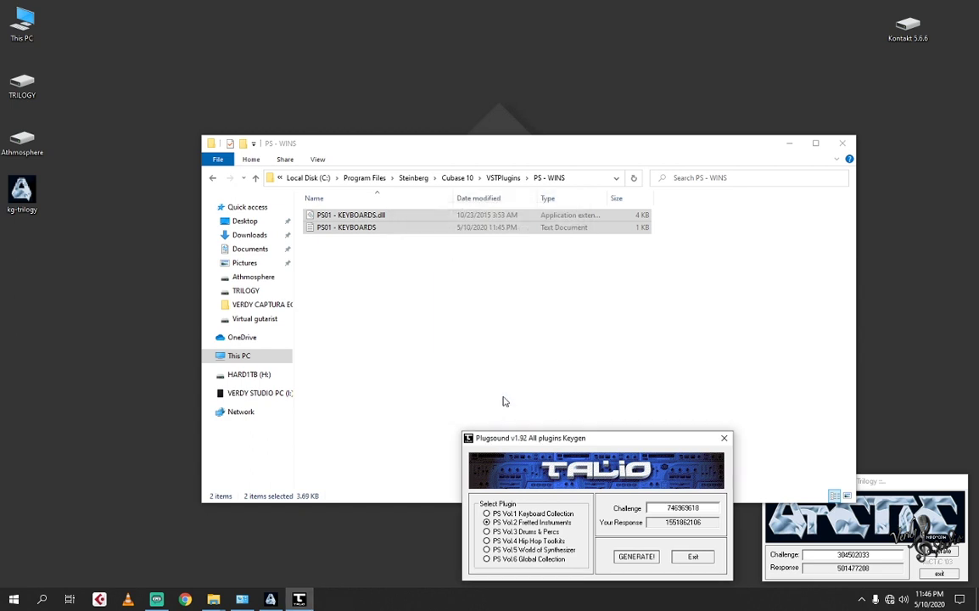
{"action": "right_click", "coordinate": [96, 357]}
{"action": "left_click", "coordinate": [122, 392]}
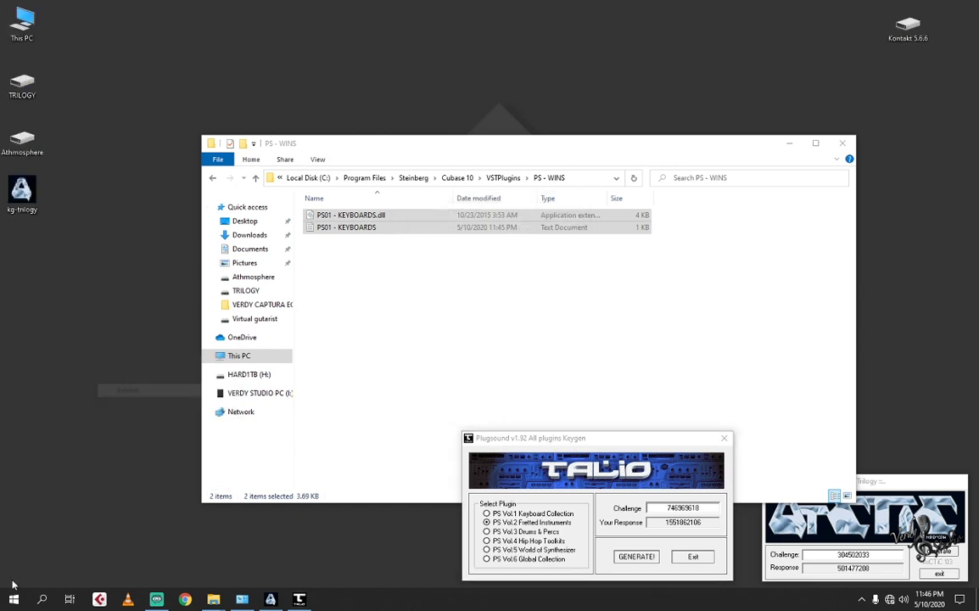
Step: Run jBridger as administrator once more to retry the PS 2 plugin
{"action": "left_click", "coordinate": [13, 599]}
{"action": "scroll", "coordinate": [119, 508], "scroll_direction": "down", "scroll_amount": 10}
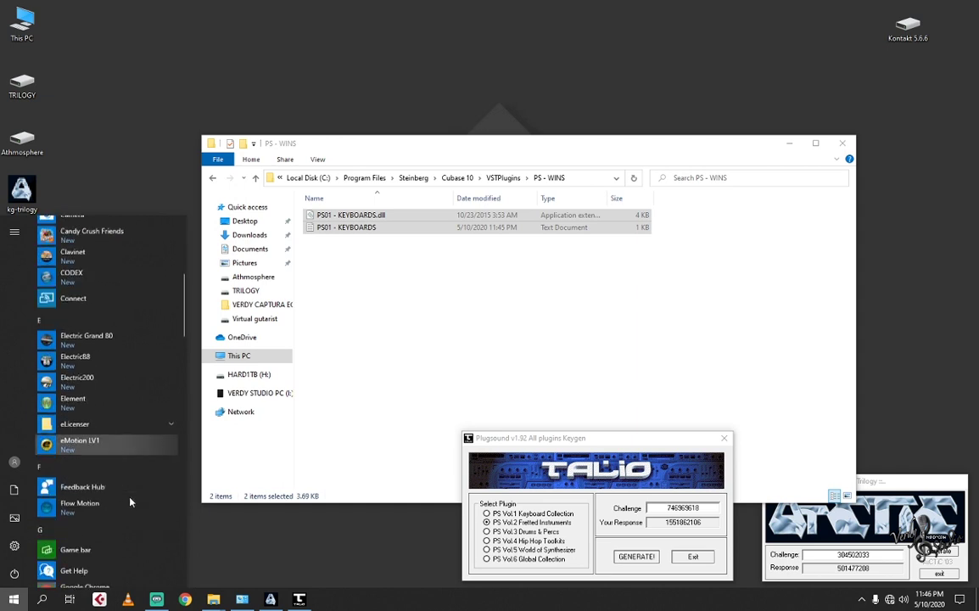
{"action": "scroll", "coordinate": [129, 508], "scroll_direction": "down", "scroll_amount": 3}
{"action": "left_click", "coordinate": [129, 418]}
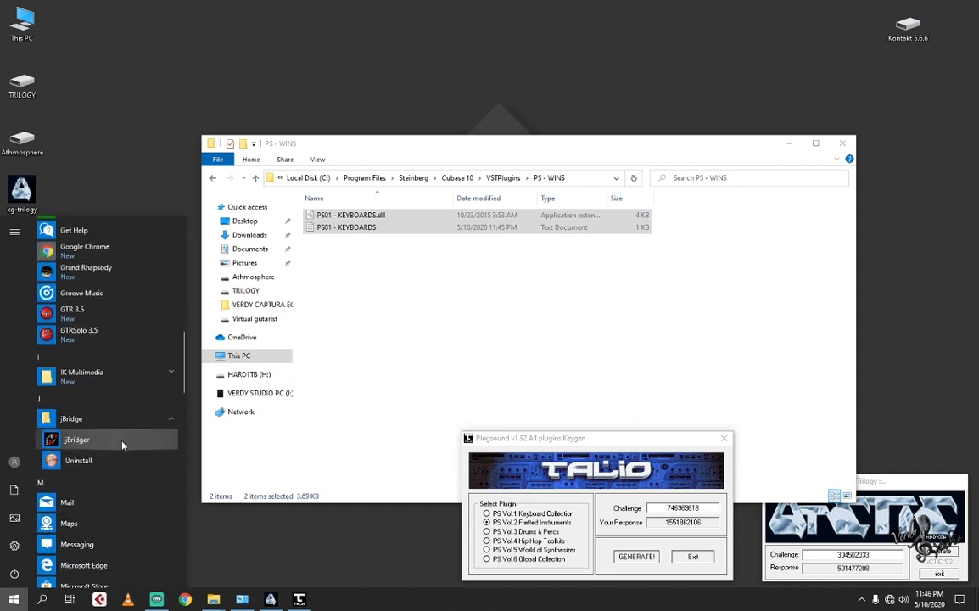
{"action": "right_click", "coordinate": [122, 446]}
{"action": "mouse_move", "coordinate": [250, 472]}
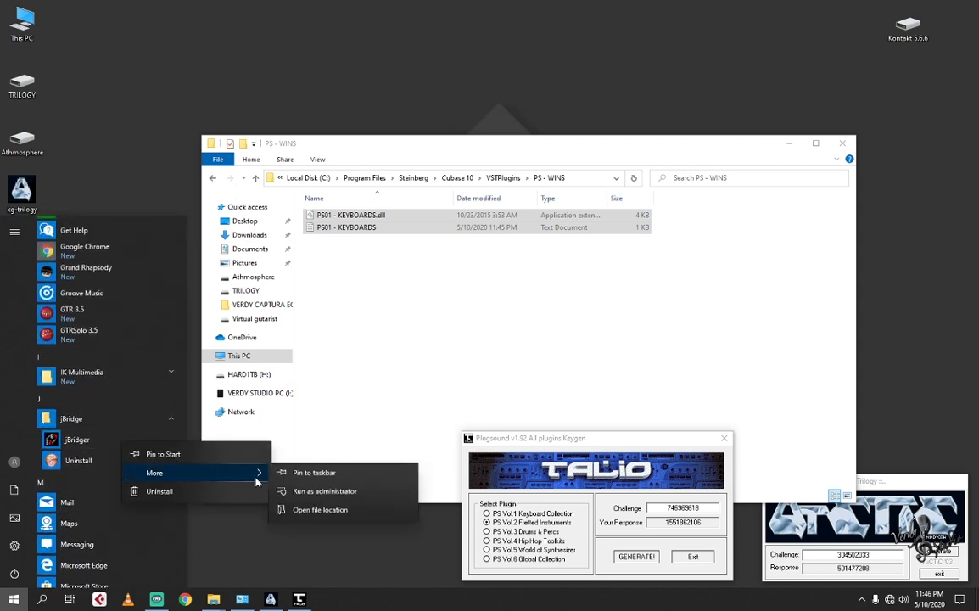
{"action": "left_click", "coordinate": [306, 494]}
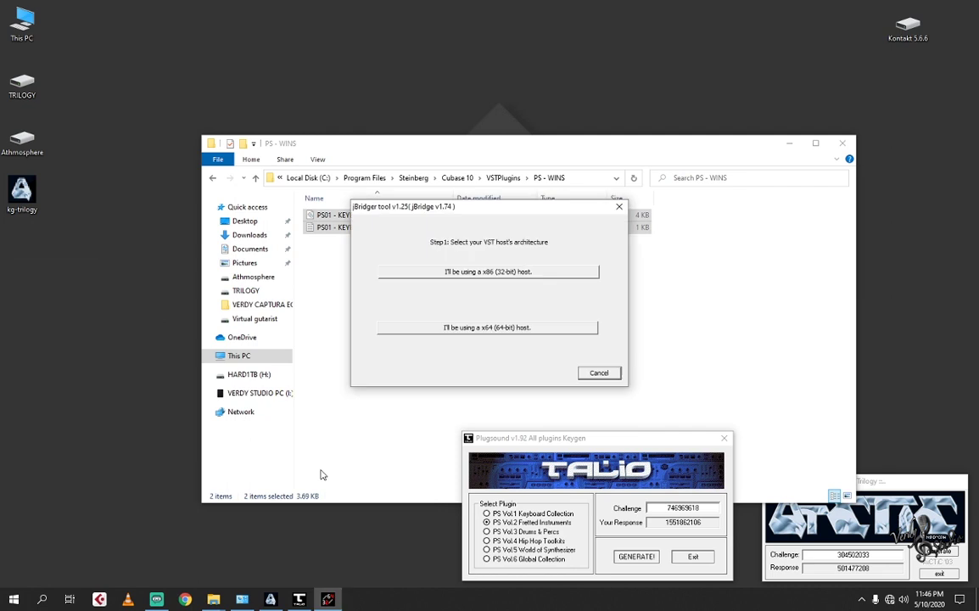
Step: Bridge PS 2 for an x64 host, creating files on the desktop without .32/.64 in their names
{"action": "left_click", "coordinate": [481, 331]}
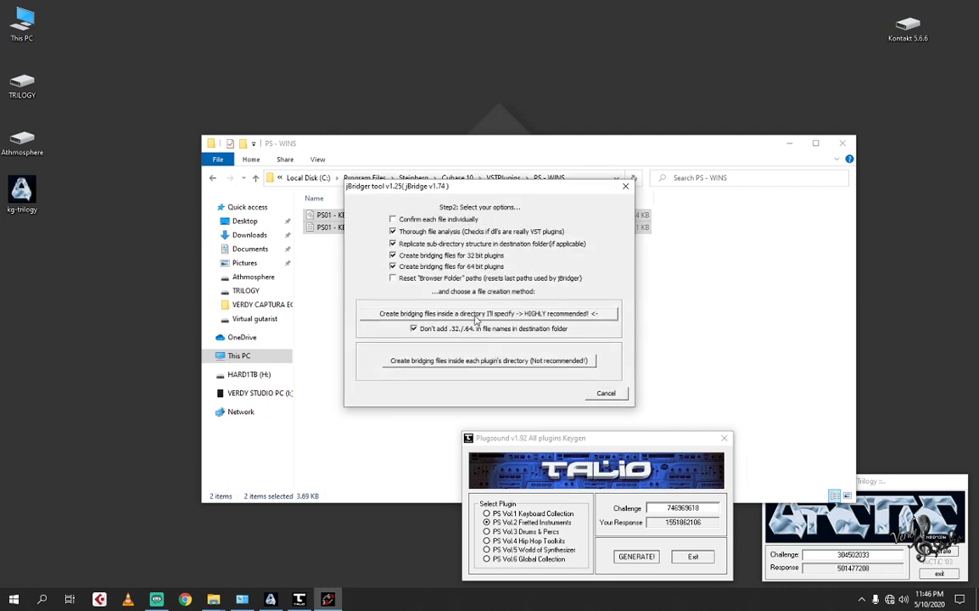
{"action": "left_click", "coordinate": [476, 313]}
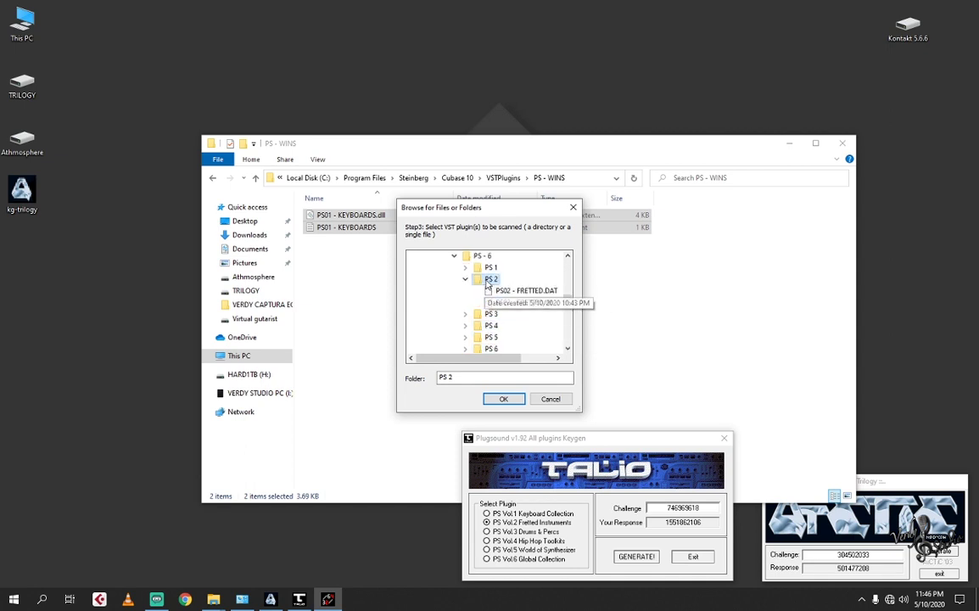
{"action": "left_click", "coordinate": [504, 399]}
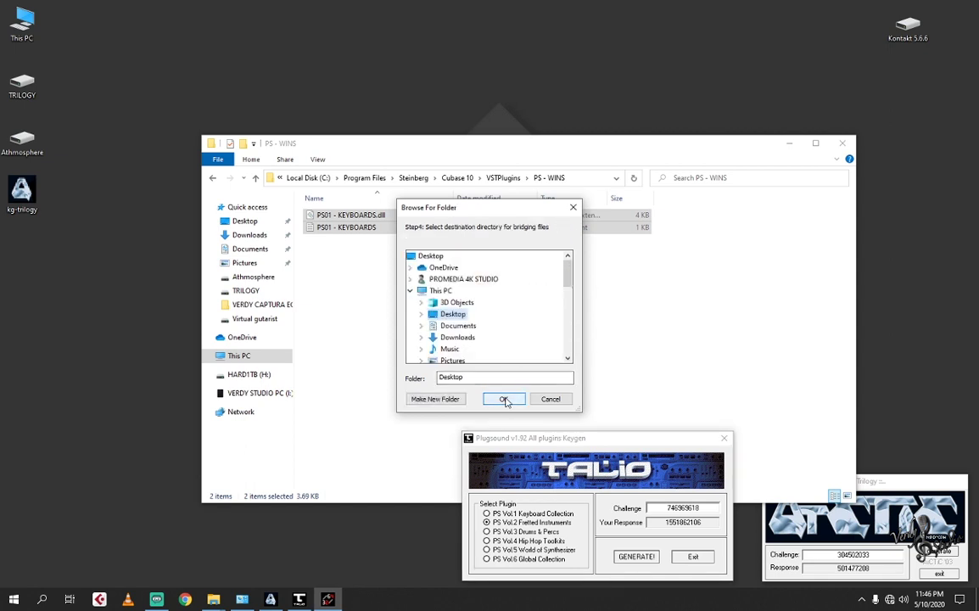
{"action": "left_click", "coordinate": [504, 398]}
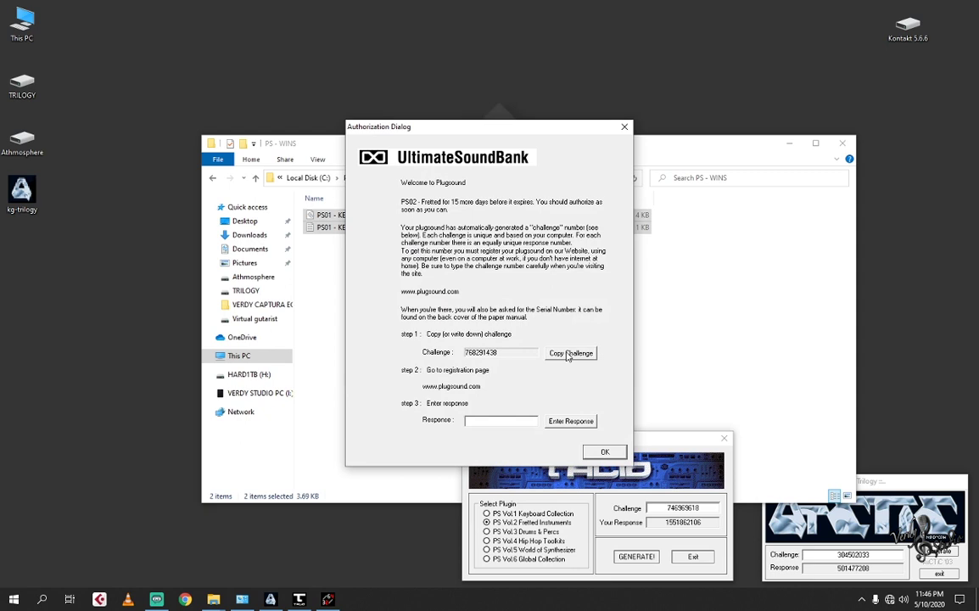
Step: Authorize PS02 - Fretted by entering the generated response code for its challenge in the Authorization Dialog, and close the confirmation
{"action": "left_click_drag", "start_coordinate": [694, 510], "coordinate": [676, 509]}
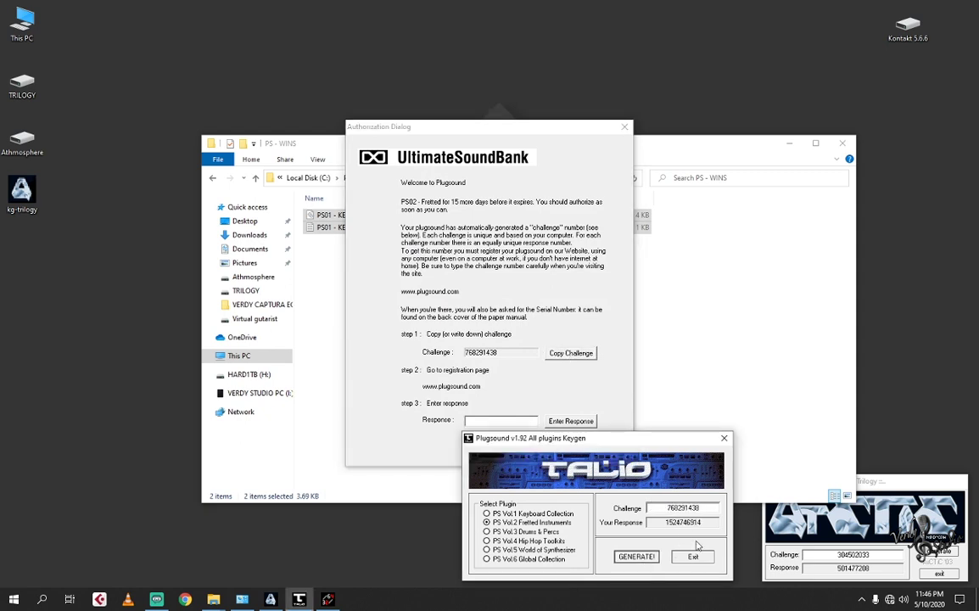
{"action": "right_click", "coordinate": [681, 521]}
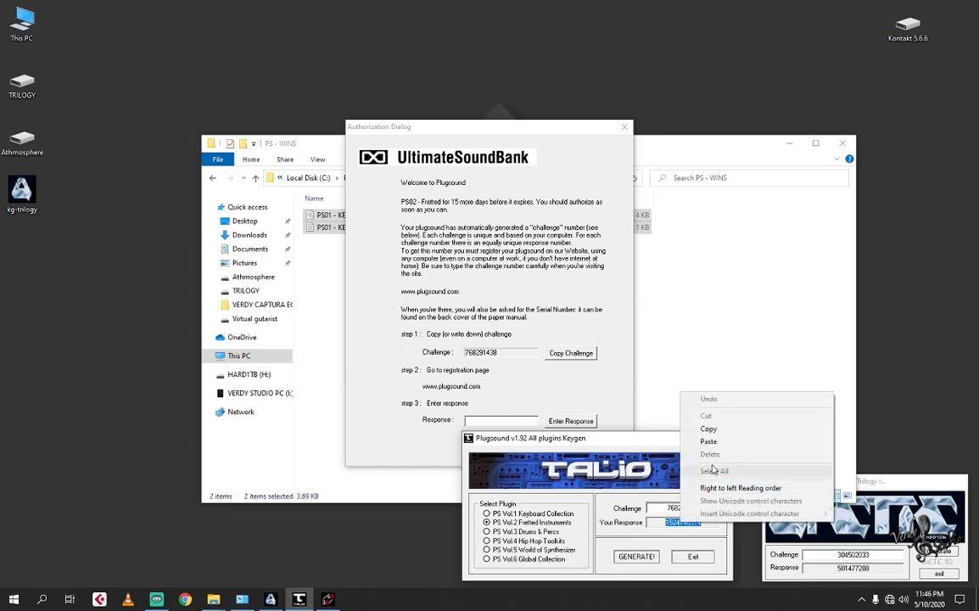
{"action": "left_click", "coordinate": [717, 428]}
{"action": "left_click", "coordinate": [502, 421]}
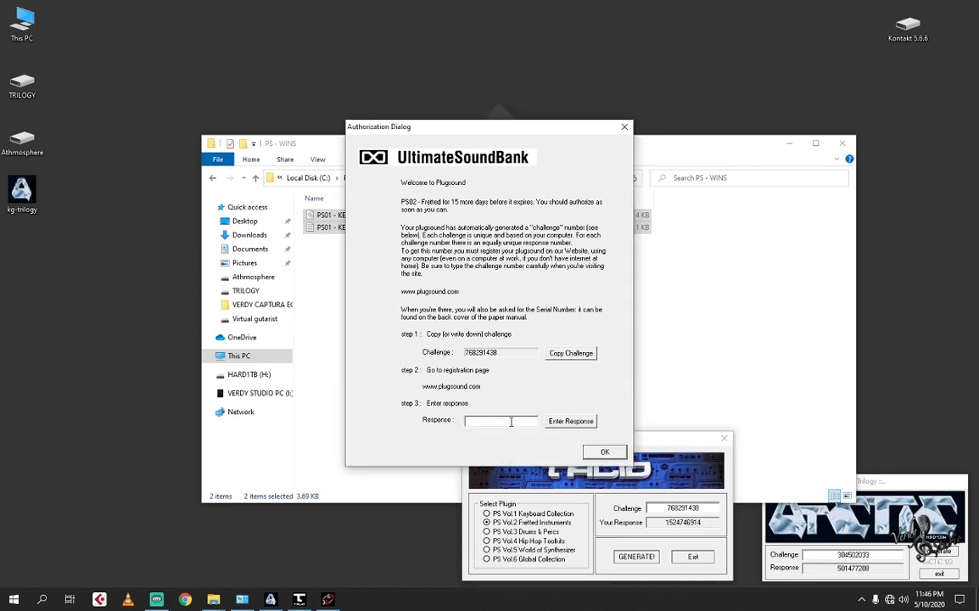
{"action": "left_click", "coordinate": [605, 452]}
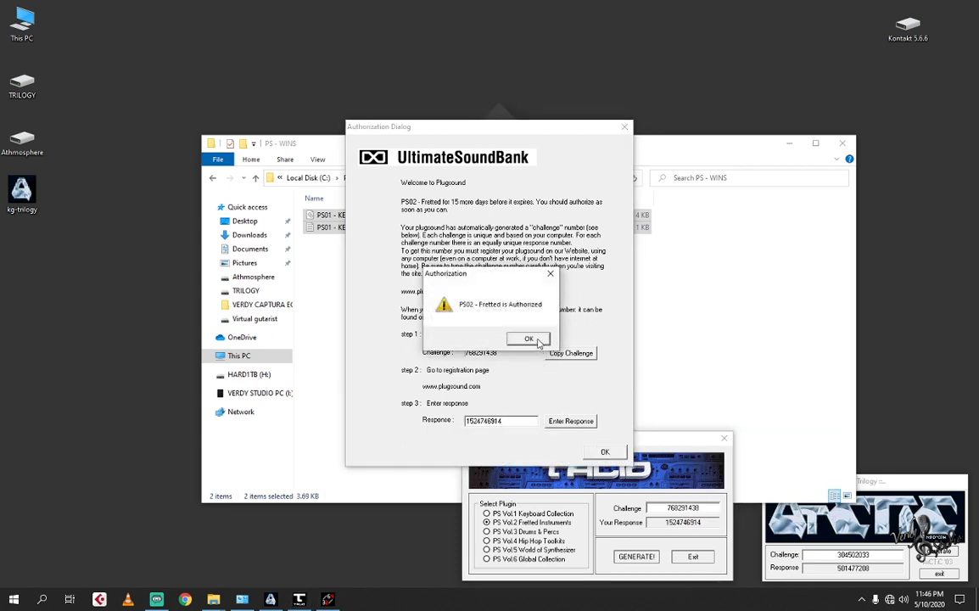
{"action": "left_click", "coordinate": [528, 339]}
{"action": "left_click", "coordinate": [577, 348]}
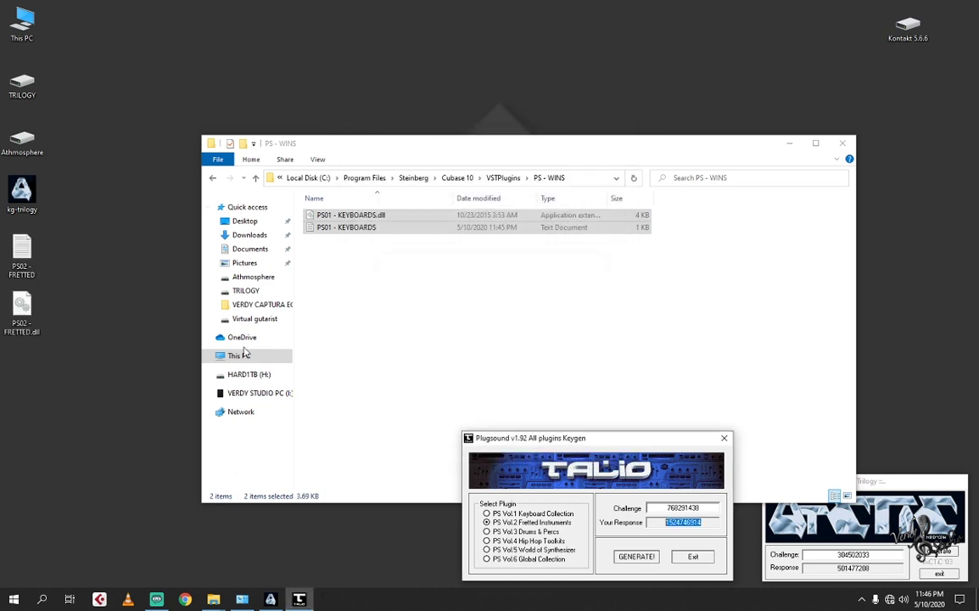
Step: Move the two PS02 - FRETTED files from the desktop into the PS - WINS folder under Cubase 10 VSTPlugins
{"action": "left_click_drag", "start_coordinate": [61, 252], "coordinate": [12, 312]}
{"action": "right_click", "coordinate": [12, 313]}
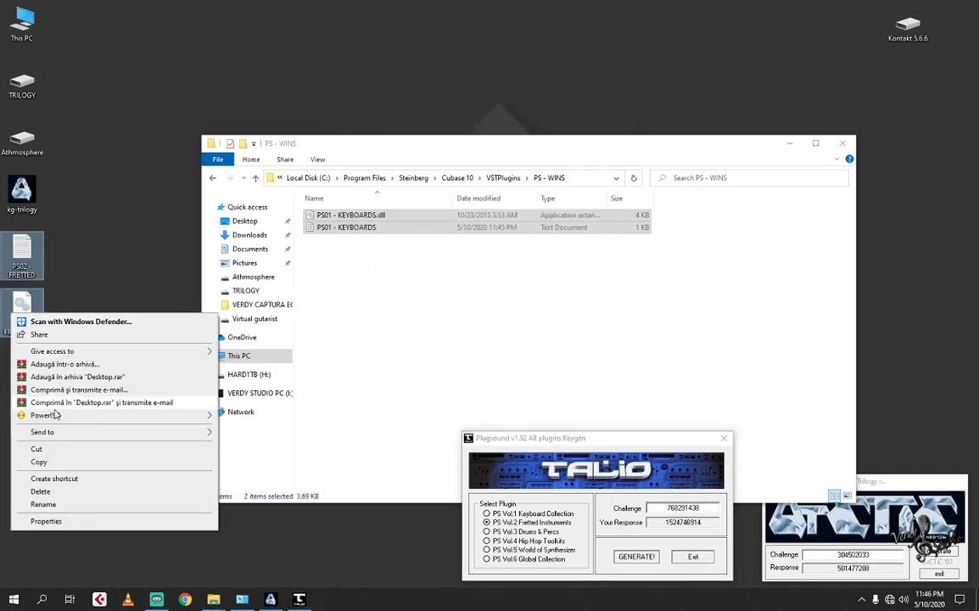
{"action": "left_click", "coordinate": [51, 449]}
{"action": "right_click", "coordinate": [382, 297]}
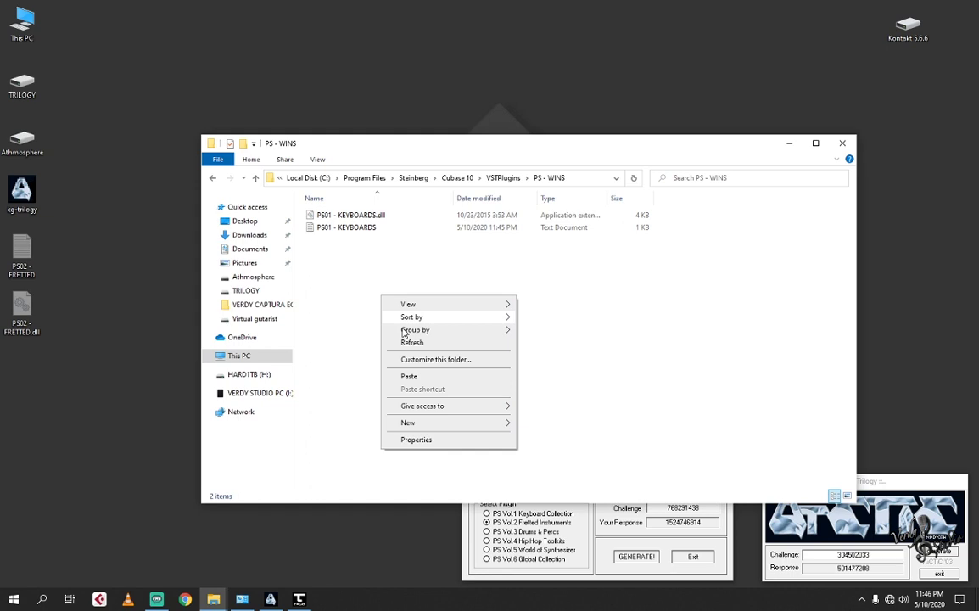
{"action": "left_click", "coordinate": [415, 376]}
{"action": "left_click", "coordinate": [449, 243]}
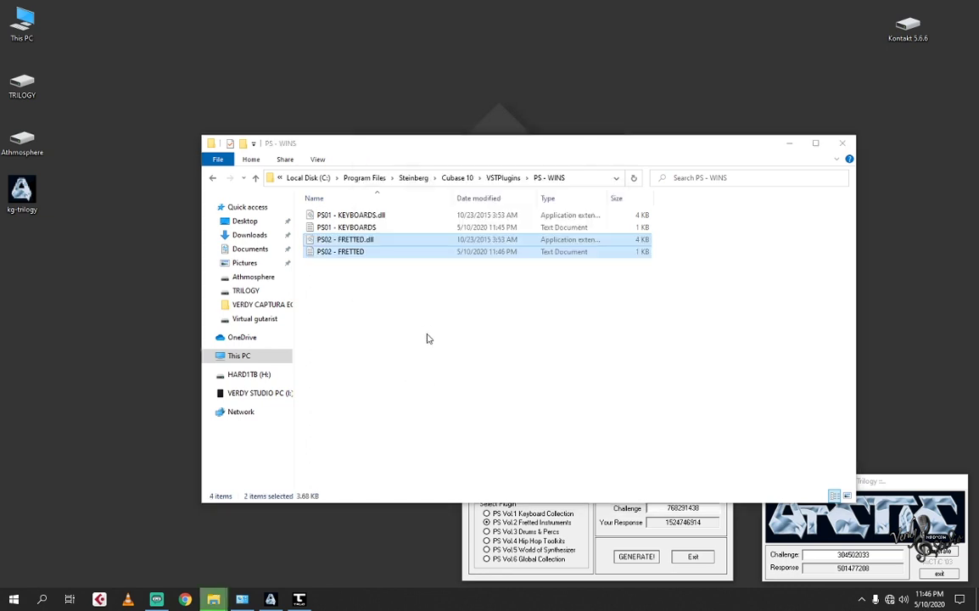
Step: Set the generator to PS Vol.3 Drums & Percs and run jBridger as administrator
{"action": "left_click", "coordinate": [492, 540]}
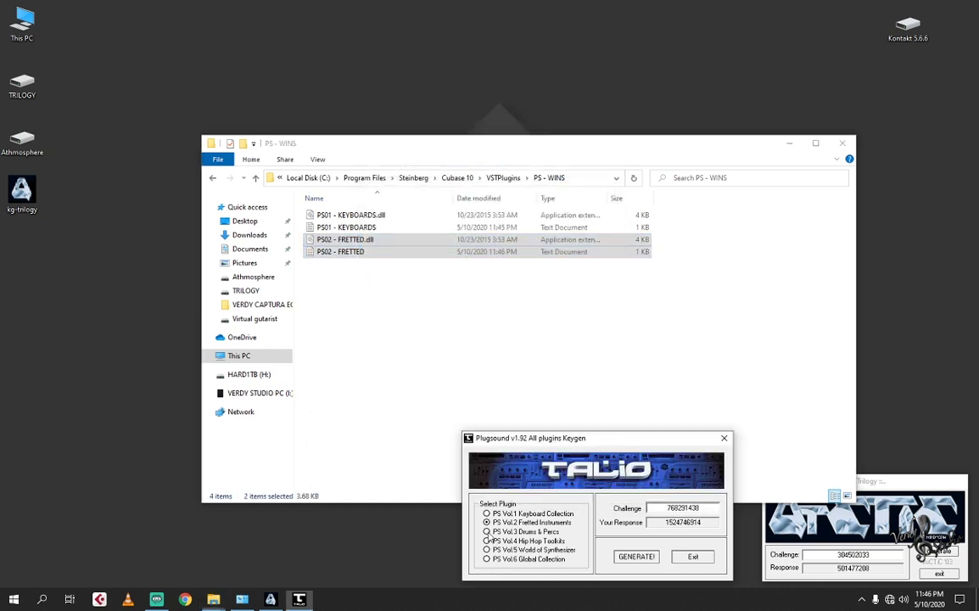
{"action": "left_click", "coordinate": [15, 599]}
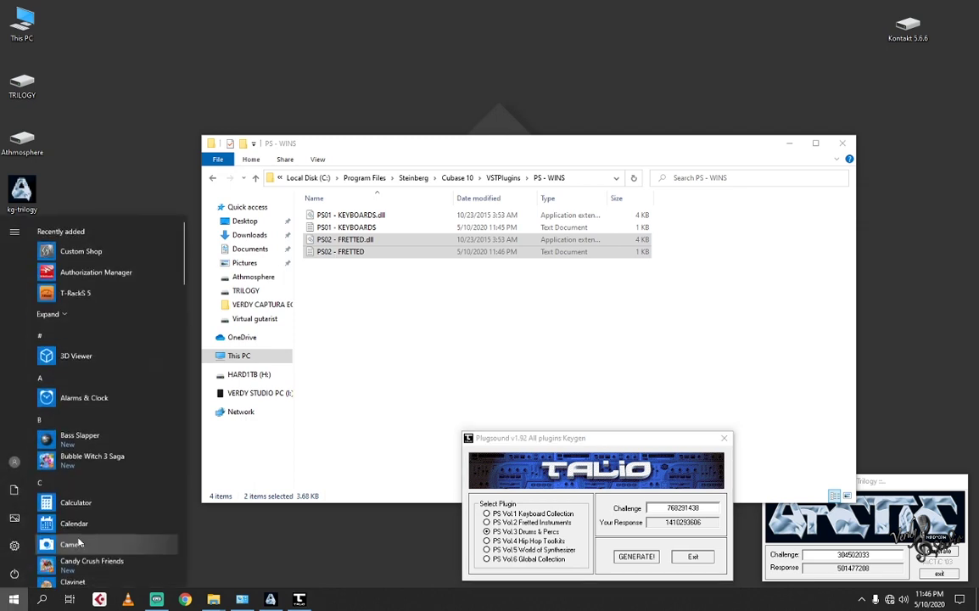
{"action": "scroll", "coordinate": [76, 475], "scroll_direction": "down", "scroll_amount": 6}
{"action": "scroll", "coordinate": [92, 532], "scroll_direction": "down", "scroll_amount": 5}
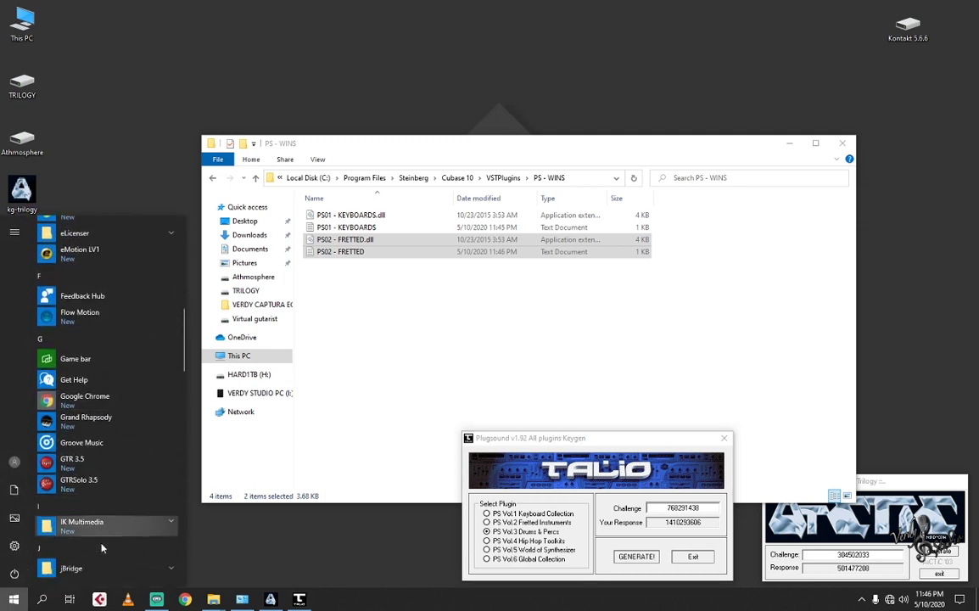
{"action": "left_click", "coordinate": [100, 479]}
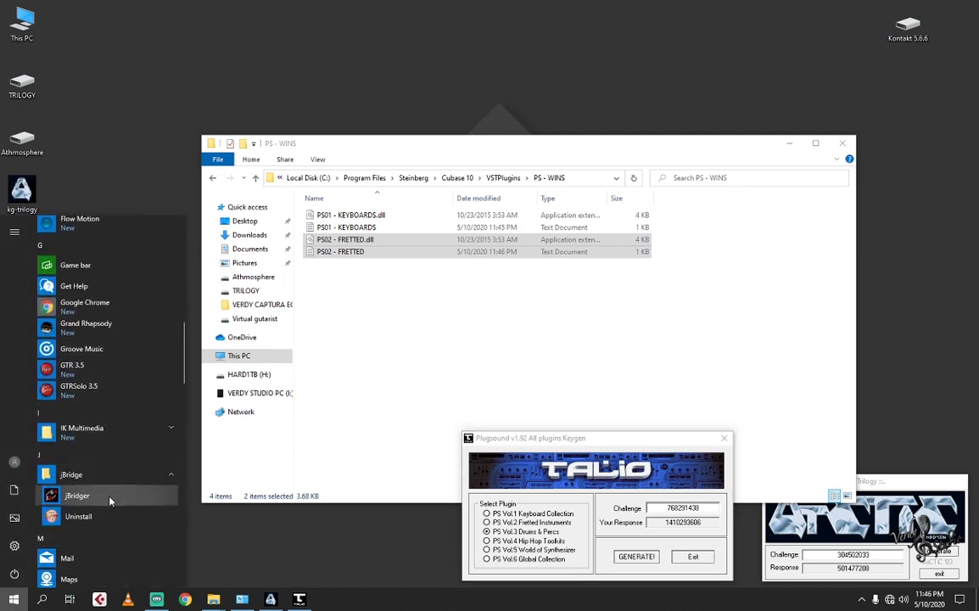
{"action": "right_click", "coordinate": [99, 497]}
{"action": "mouse_move", "coordinate": [221, 532]}
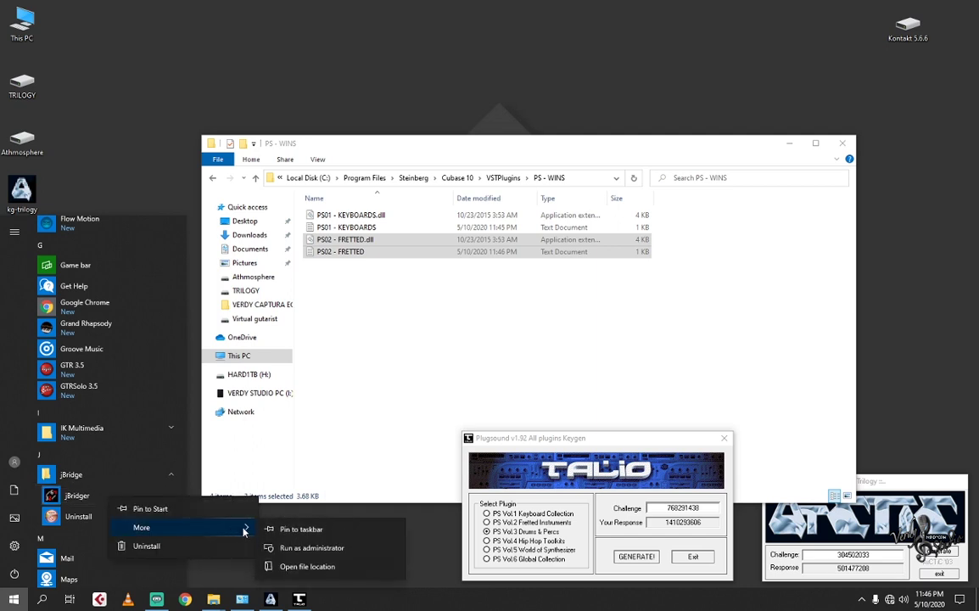
{"action": "left_click", "coordinate": [304, 547]}
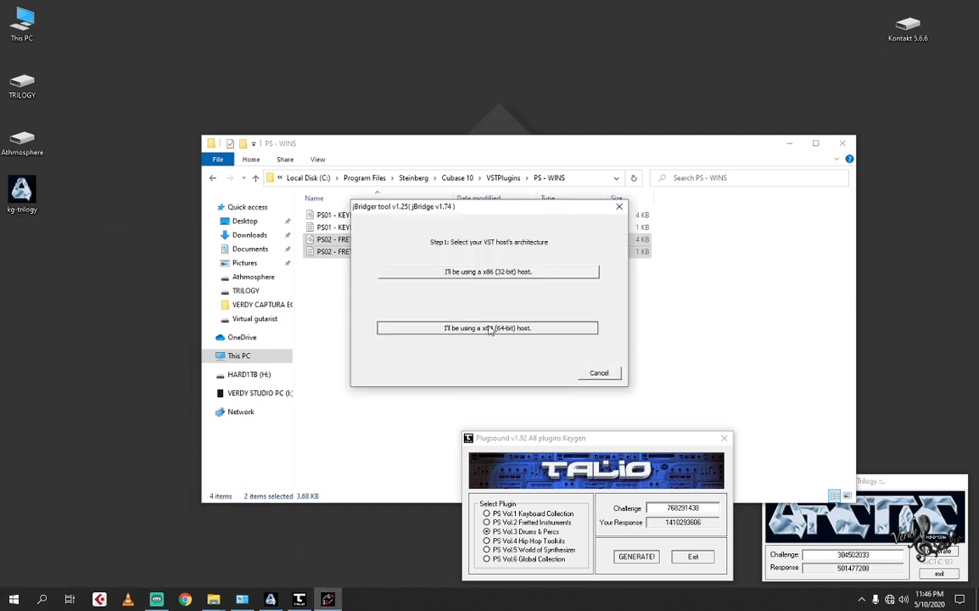
Step: Try to bridge the PS 3 folder under PS - 6 for an x64 host, and refresh the desktop
{"action": "left_click", "coordinate": [490, 329]}
{"action": "left_click", "coordinate": [466, 314]}
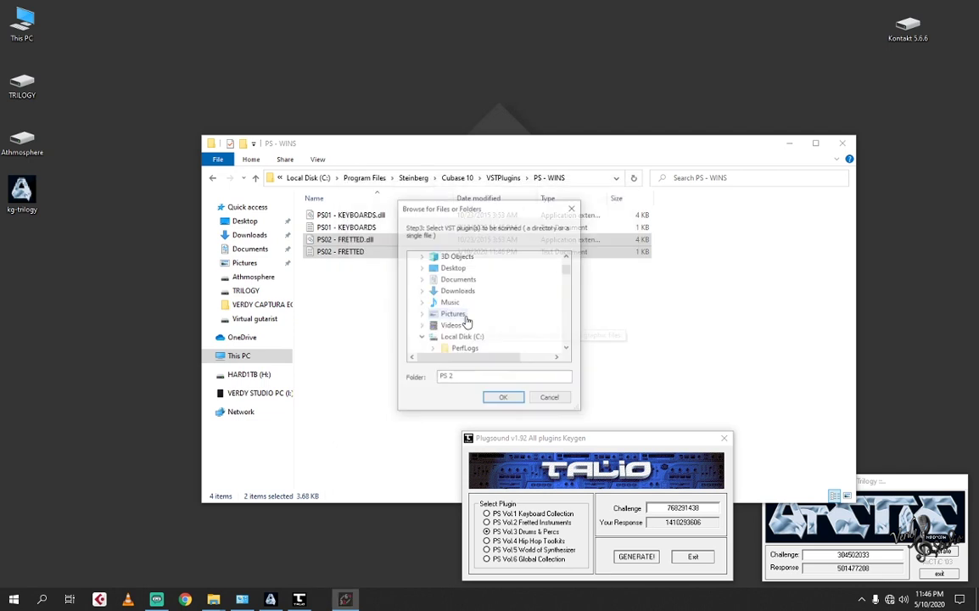
{"action": "scroll", "coordinate": [513, 337], "scroll_direction": "down", "scroll_amount": 1}
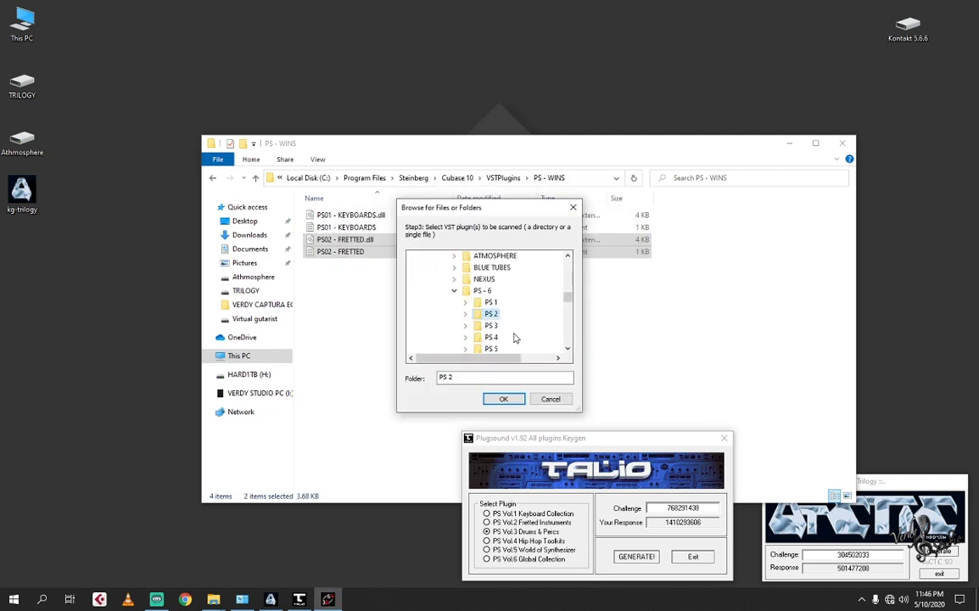
{"action": "left_click", "coordinate": [495, 326]}
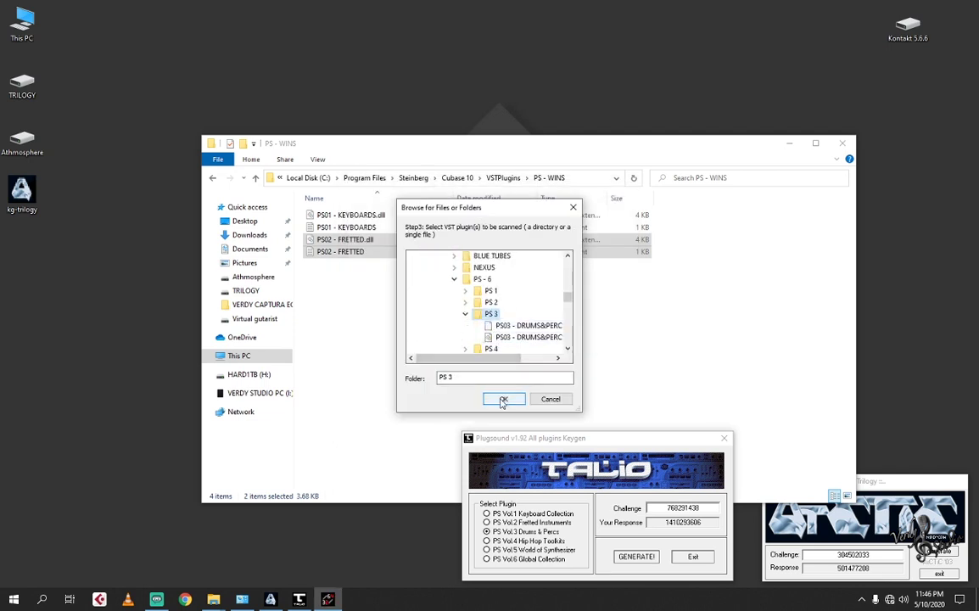
{"action": "left_click", "coordinate": [502, 399]}
{"action": "right_click", "coordinate": [85, 352]}
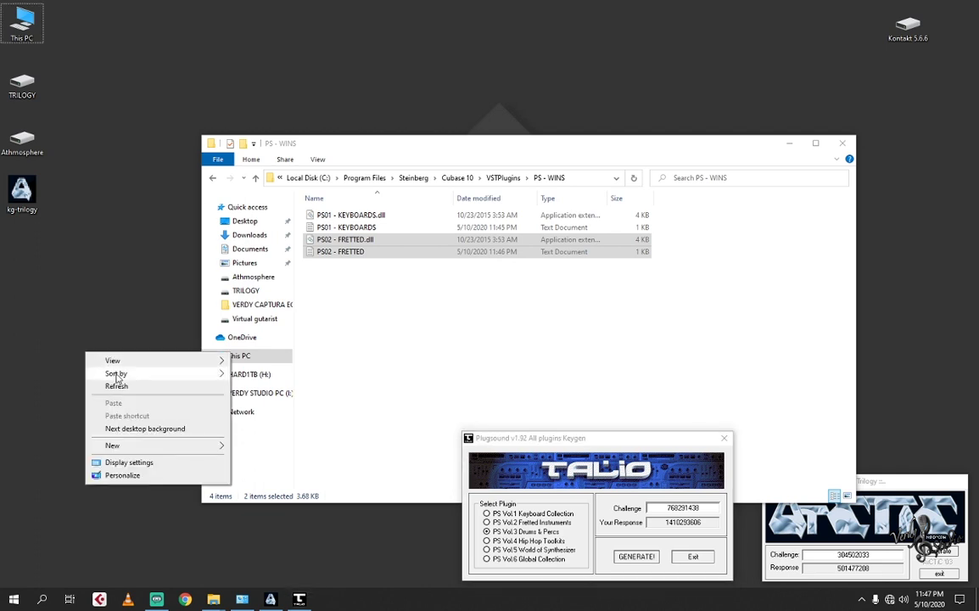
{"action": "left_click", "coordinate": [118, 387]}
Step: Run jBridger as administrator again to retry bridging the PS 3 plugin
{"action": "left_click", "coordinate": [14, 599]}
{"action": "scroll", "coordinate": [102, 543], "scroll_direction": "down", "scroll_amount": 8}
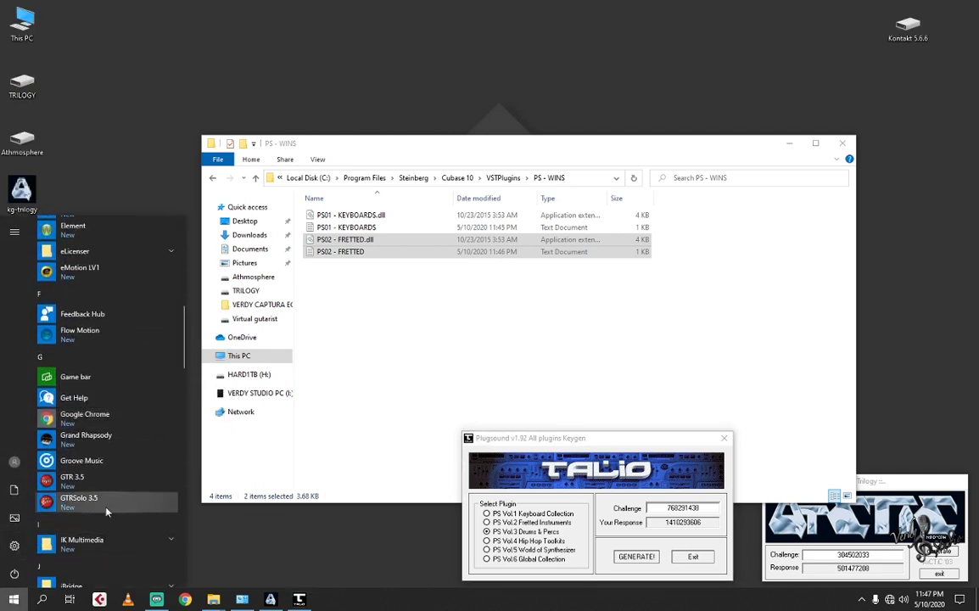
{"action": "scroll", "coordinate": [102, 525], "scroll_direction": "down", "scroll_amount": 3}
{"action": "left_click", "coordinate": [110, 474]}
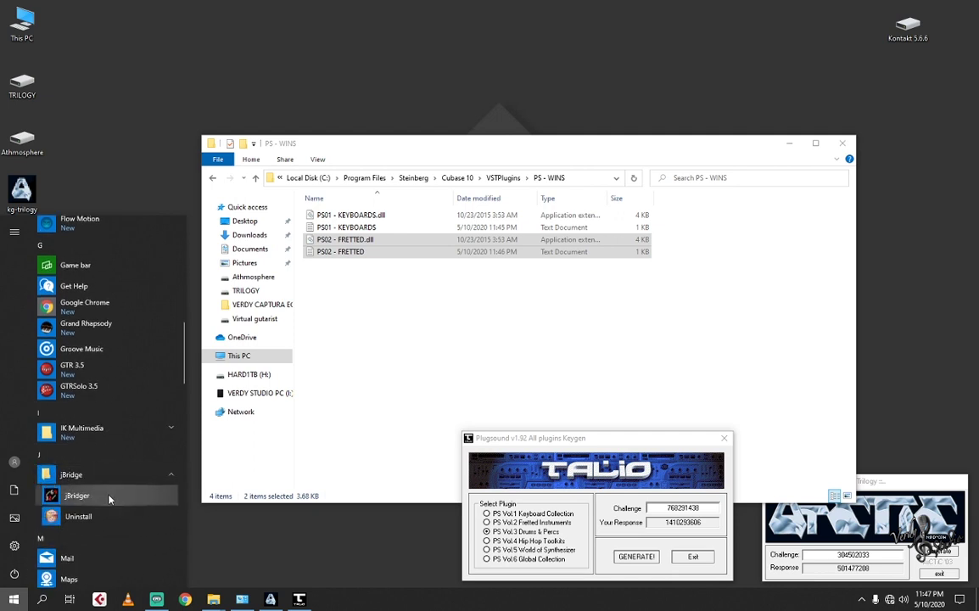
{"action": "right_click", "coordinate": [117, 498]}
{"action": "mouse_move", "coordinate": [214, 525]}
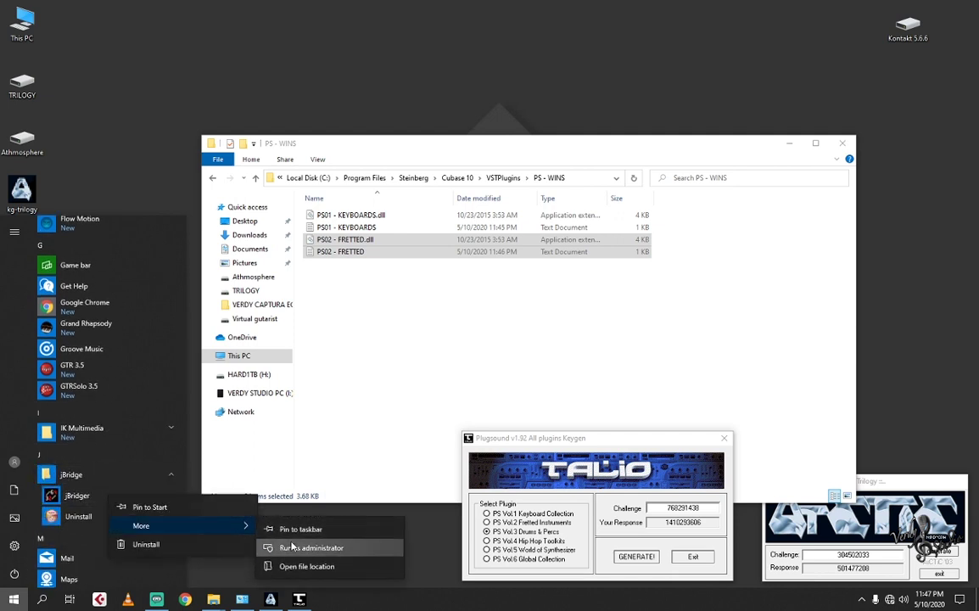
Step: Run jBridger as administrator for a 64-bit host and create bridging files for PS03 - DRUMS&PERCS.dll from PS 3 in the Desktop directory
{"action": "left_click", "coordinate": [280, 547]}
{"action": "left_click", "coordinate": [492, 329]}
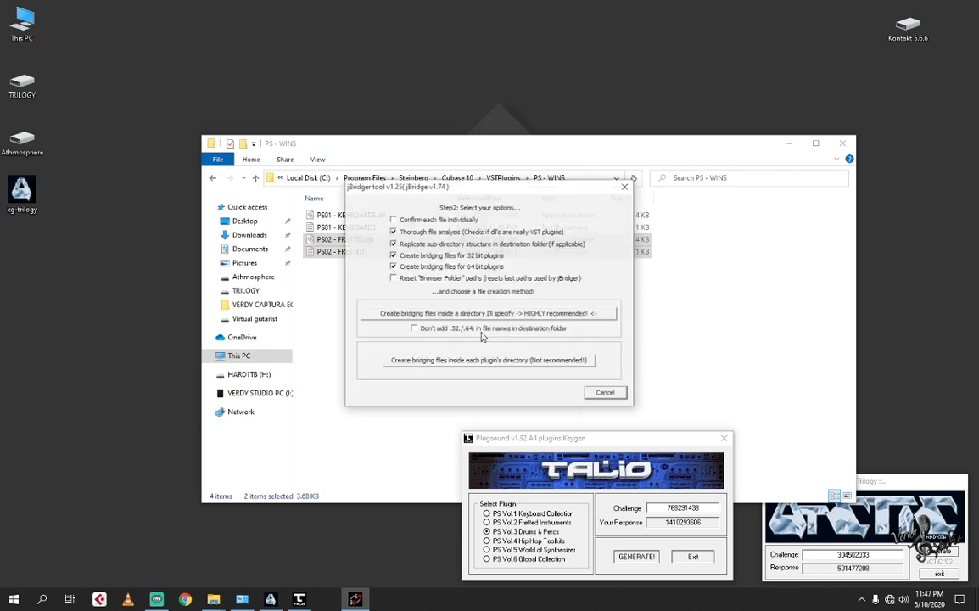
{"action": "left_click", "coordinate": [477, 314]}
{"action": "scroll", "coordinate": [480, 320], "scroll_direction": "down", "scroll_amount": 10}
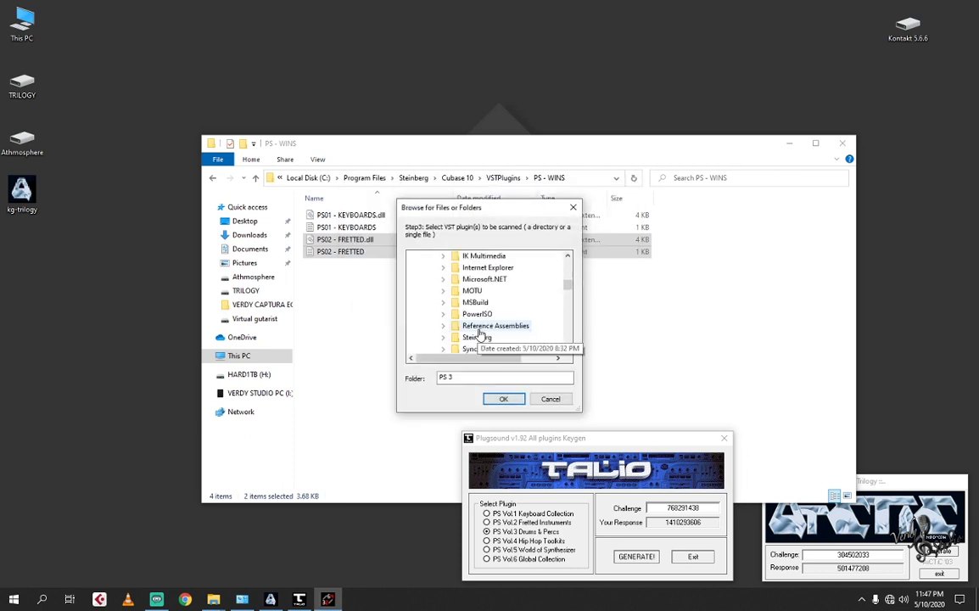
{"action": "scroll", "coordinate": [501, 329], "scroll_direction": "down", "scroll_amount": 2}
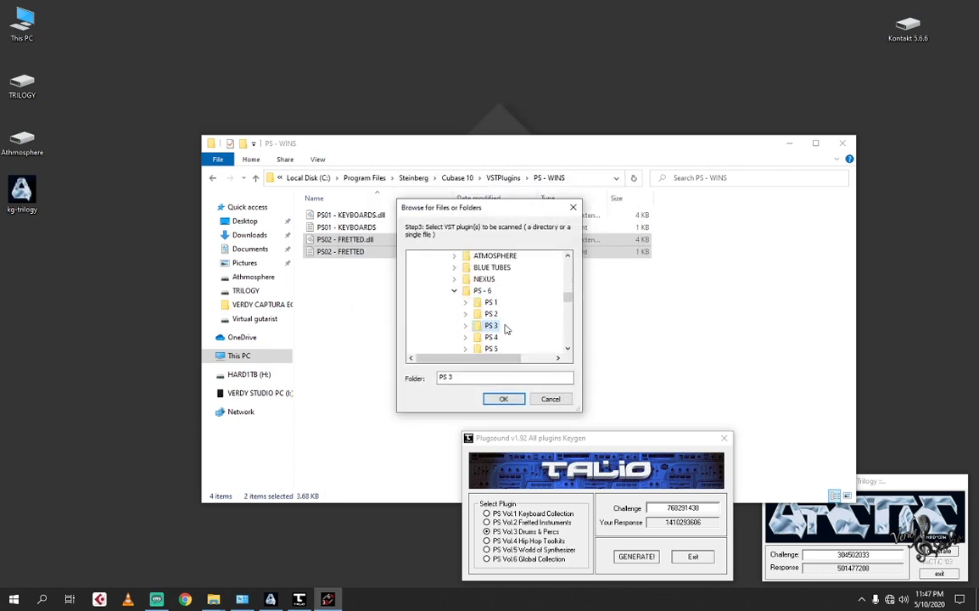
{"action": "left_click", "coordinate": [465, 326]}
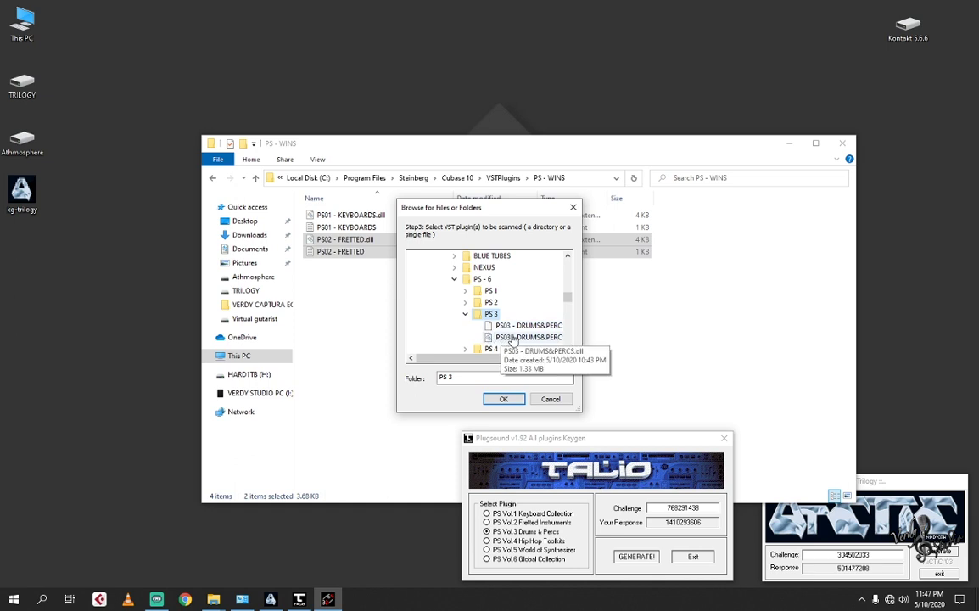
{"action": "left_click", "coordinate": [503, 398]}
{"action": "left_click", "coordinate": [504, 399]}
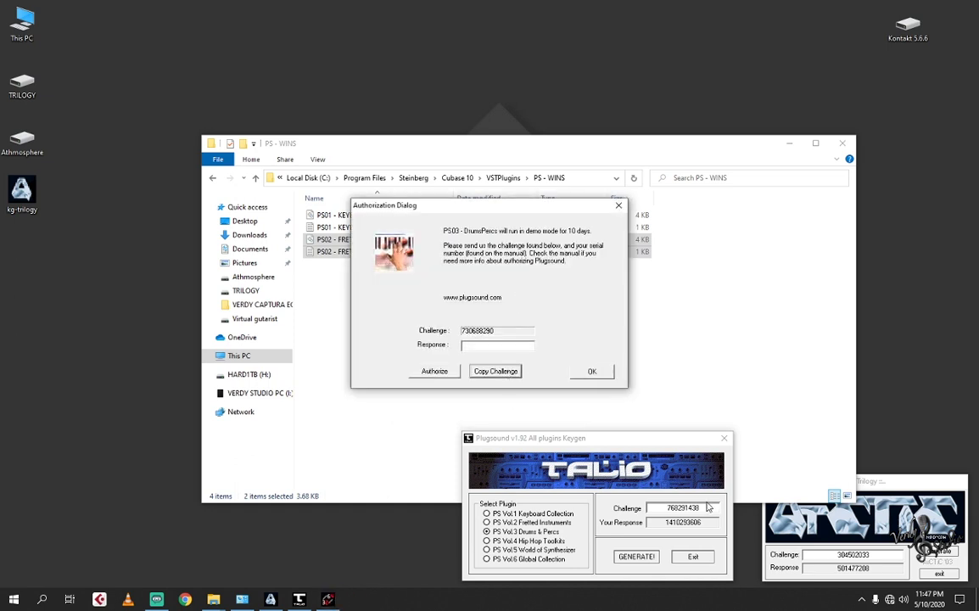
Step: Fill in the challenge and response codes for the PS03 - DrumsPercs authorization and complete the bridging
{"action": "left_click_drag", "start_coordinate": [704, 507], "coordinate": [642, 508]}
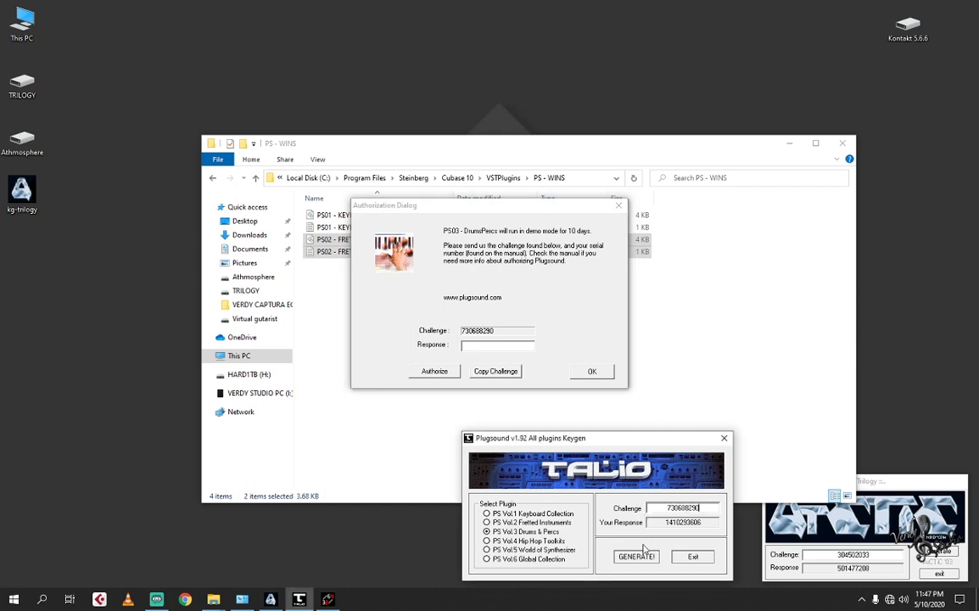
{"action": "right_click", "coordinate": [678, 522]}
{"action": "left_click", "coordinate": [706, 430]}
{"action": "left_click", "coordinate": [495, 346]}
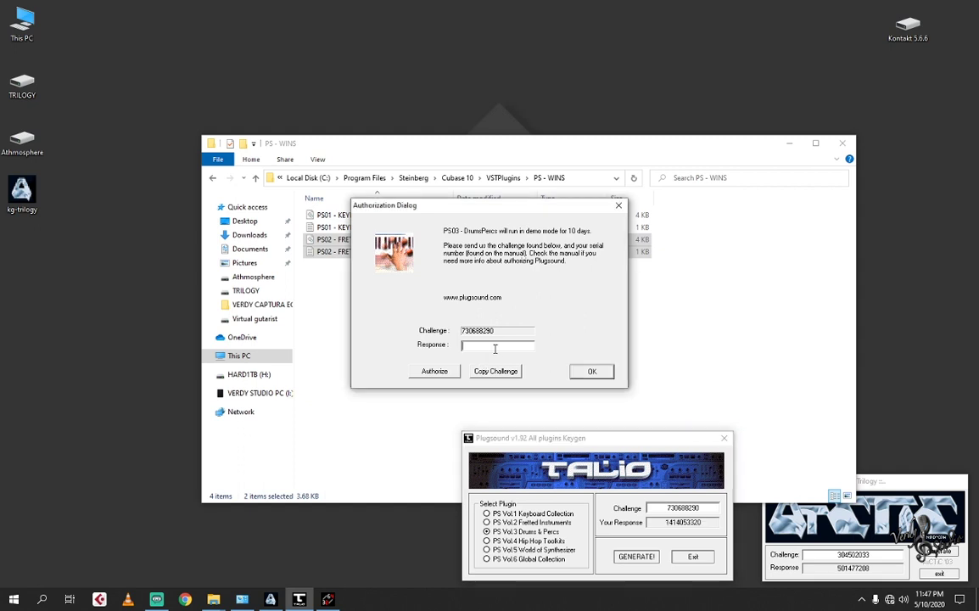
{"action": "left_click", "coordinate": [590, 372]}
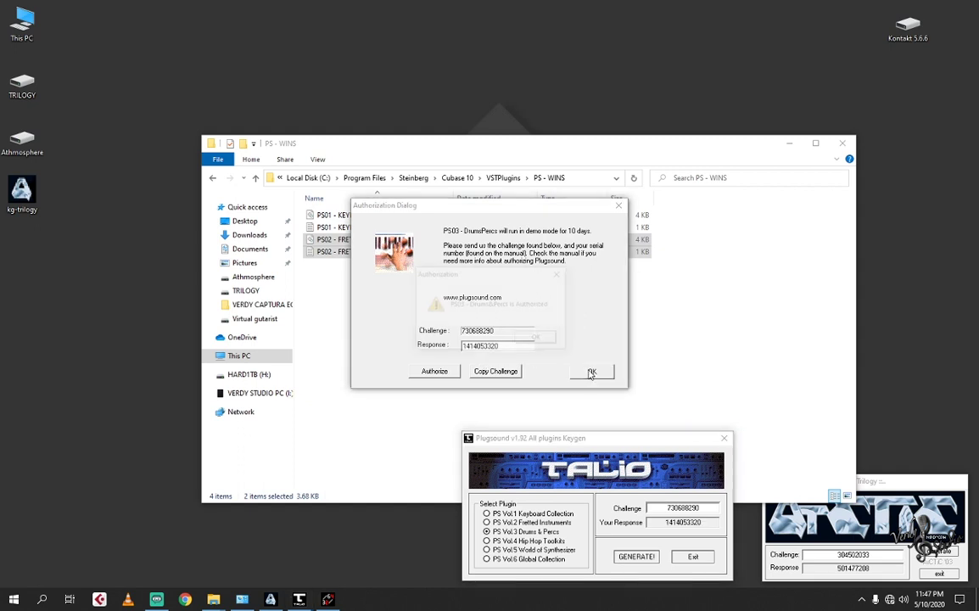
{"action": "left_click", "coordinate": [540, 340]}
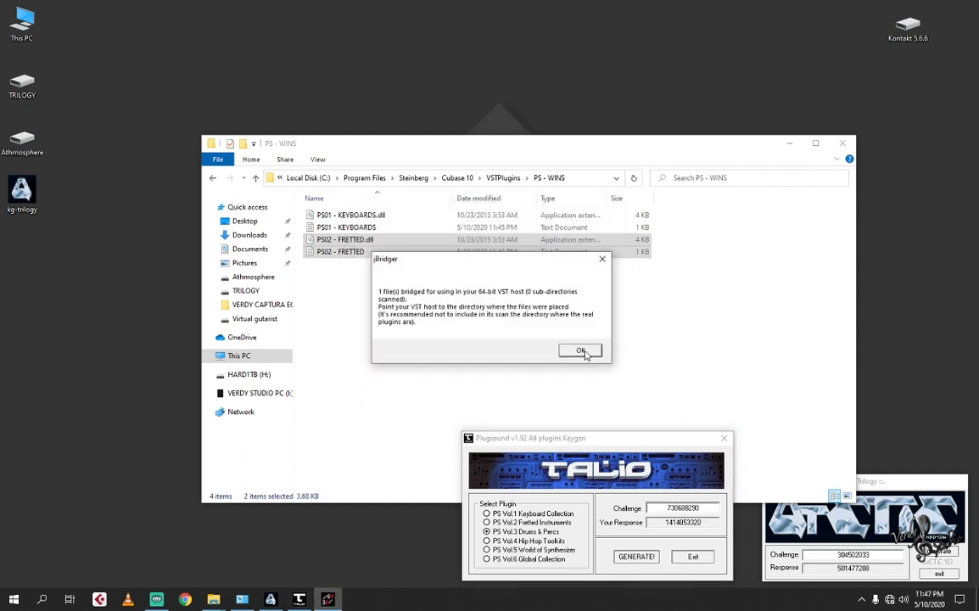
{"action": "left_click", "coordinate": [585, 350]}
Step: Move both PS03 - DRUMS&PERCS bridging files from the desktop into the PS - WINS folder, granting administrator permission
{"action": "left_click_drag", "start_coordinate": [48, 287], "coordinate": [4, 208]}
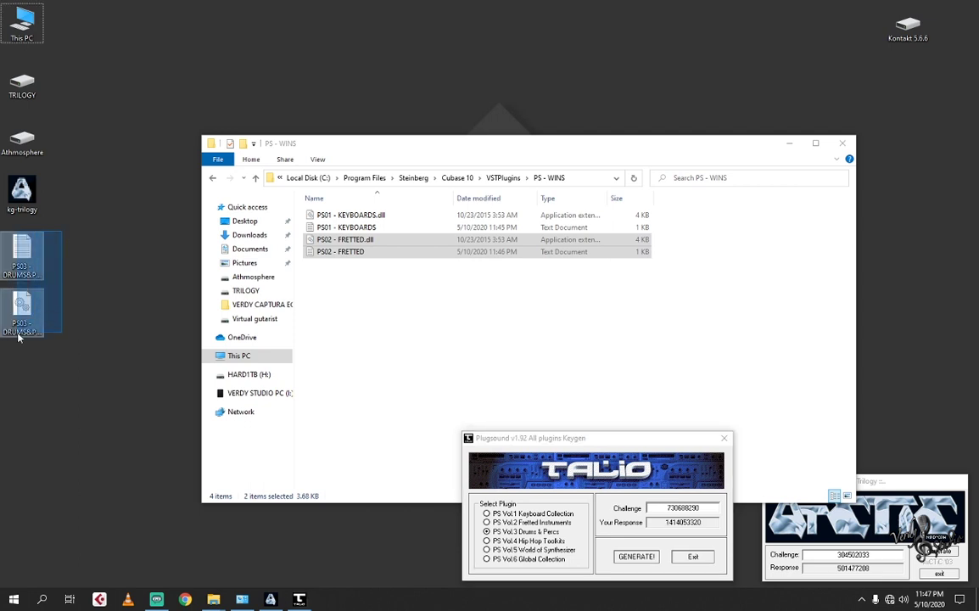
{"action": "right_click", "coordinate": [21, 316]}
{"action": "left_click", "coordinate": [48, 449]}
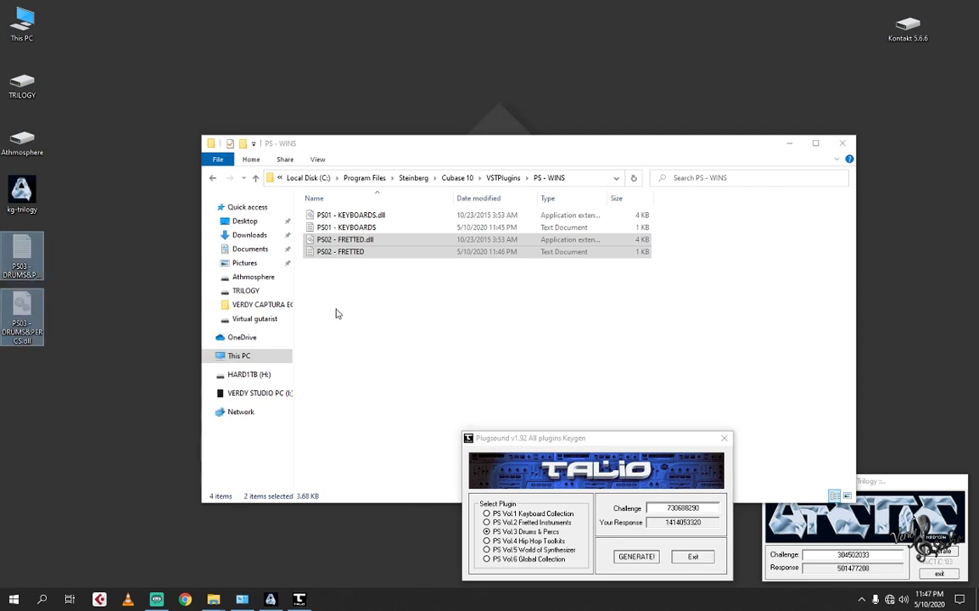
{"action": "right_click", "coordinate": [336, 309]}
{"action": "left_click", "coordinate": [363, 388]}
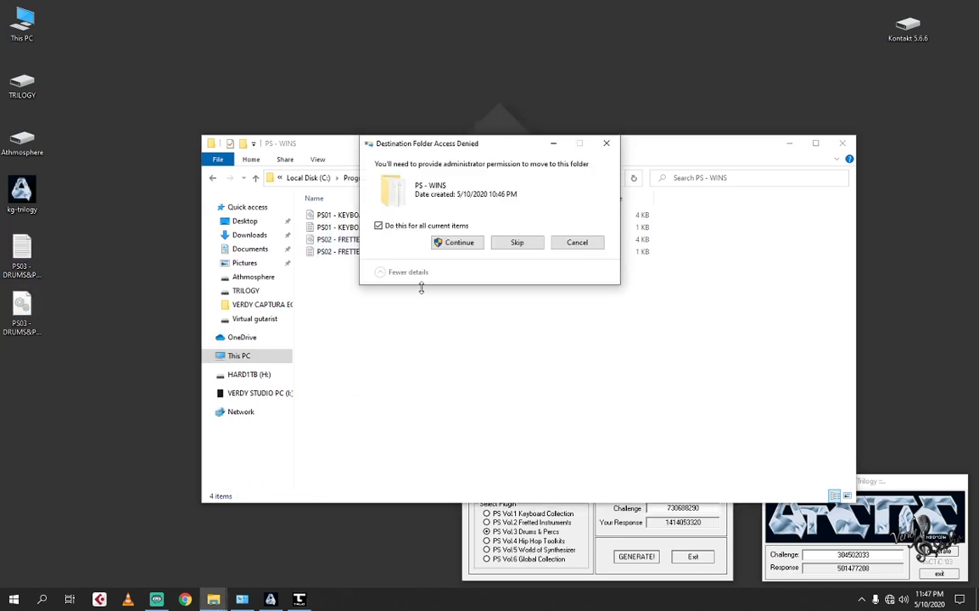
{"action": "left_click", "coordinate": [453, 246]}
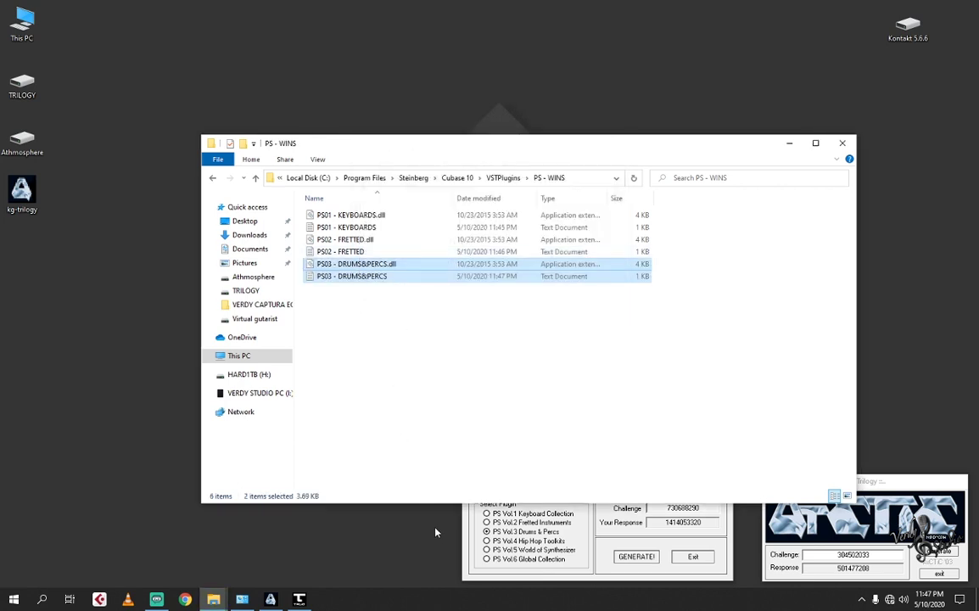
Step: Select PS Vol.4 Hip Hop Toolkits in the Plugsound tool and run jBridger as administrator for an x64 host
{"action": "left_click", "coordinate": [487, 543]}
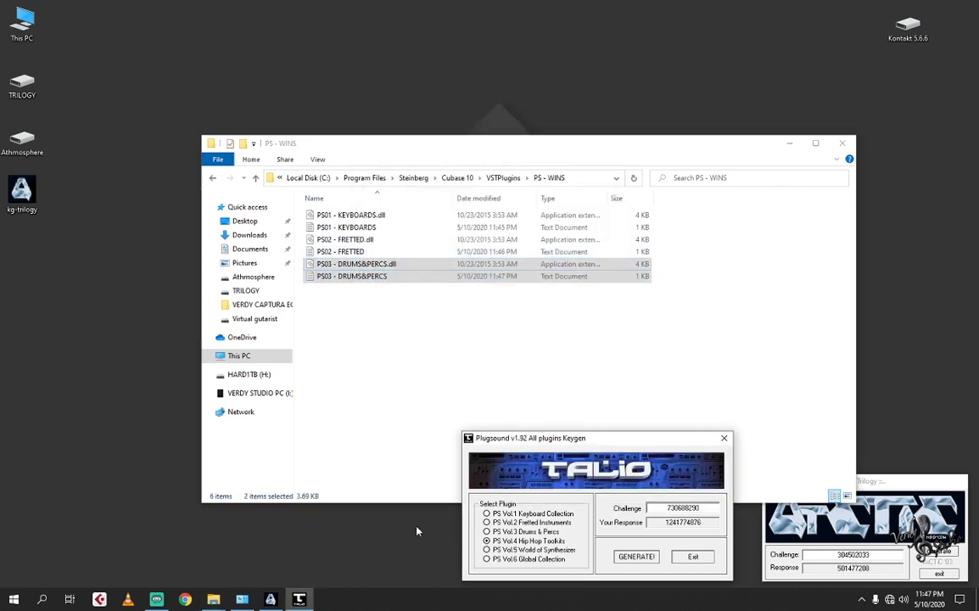
{"action": "left_click", "coordinate": [12, 602]}
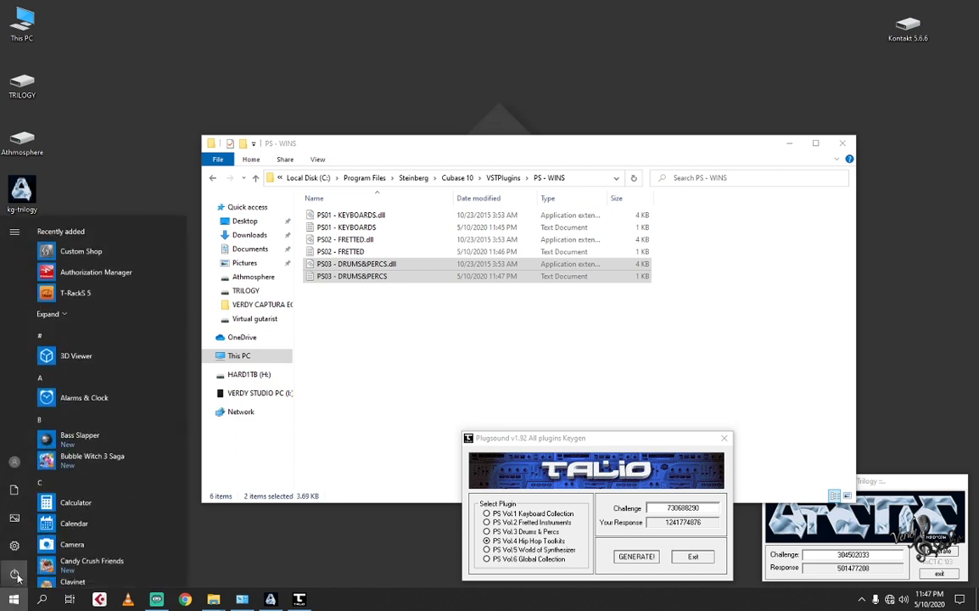
{"action": "scroll", "coordinate": [82, 509], "scroll_direction": "down", "scroll_amount": 5}
{"action": "scroll", "coordinate": [81, 536], "scroll_direction": "down", "scroll_amount": 4}
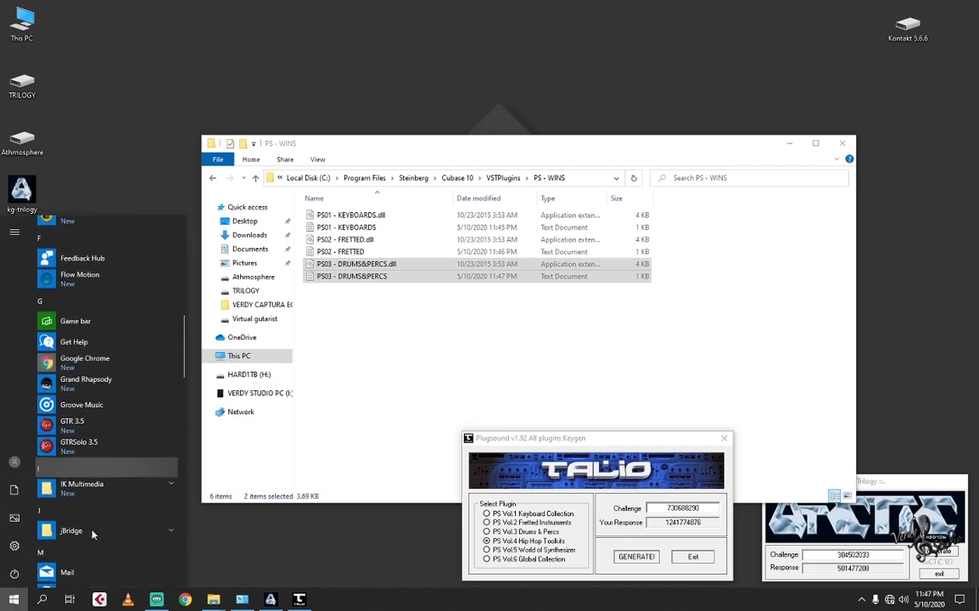
{"action": "left_click", "coordinate": [92, 532]}
{"action": "right_click", "coordinate": [78, 551]}
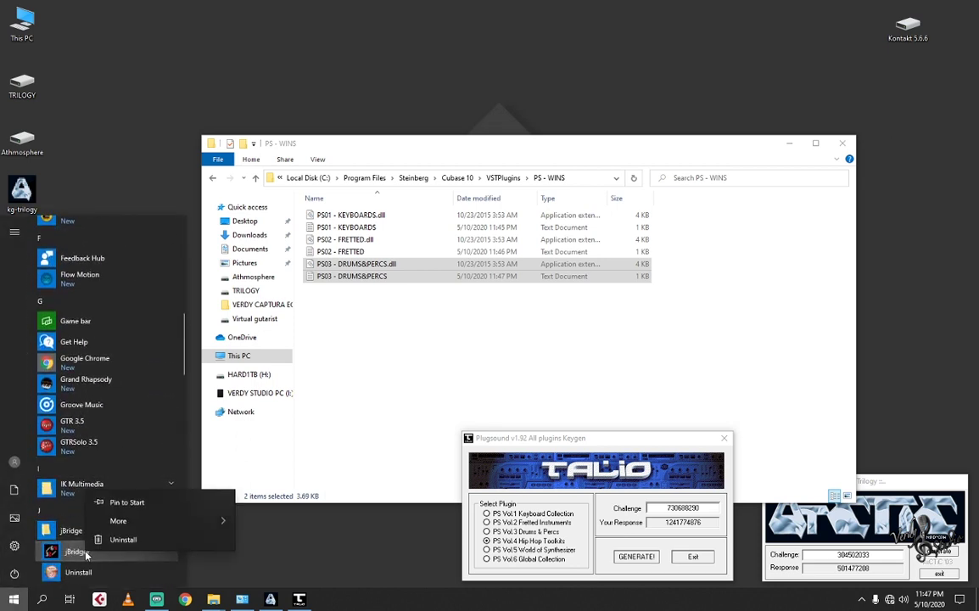
{"action": "mouse_move", "coordinate": [200, 527]}
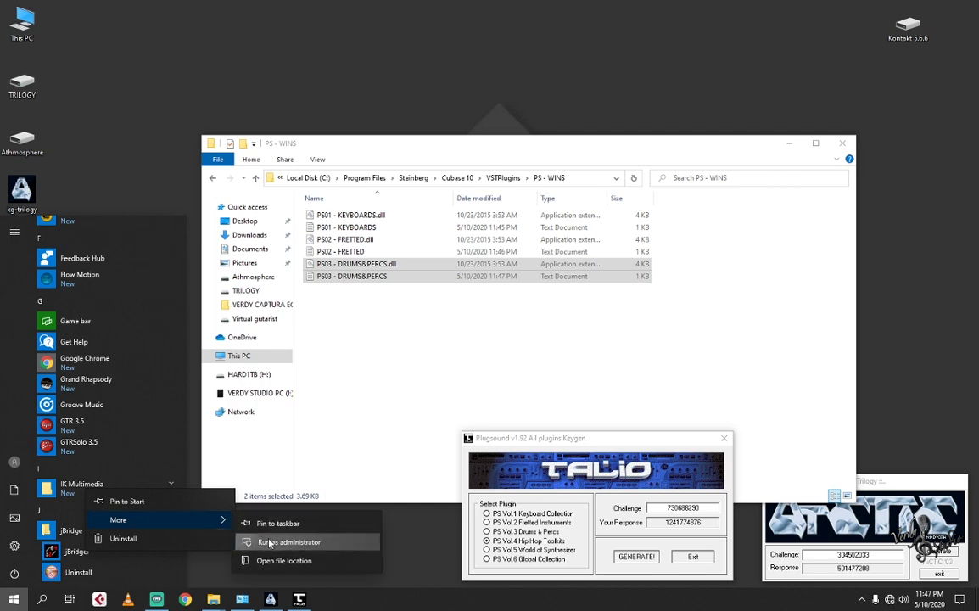
{"action": "left_click", "coordinate": [261, 539]}
{"action": "left_click", "coordinate": [496, 329]}
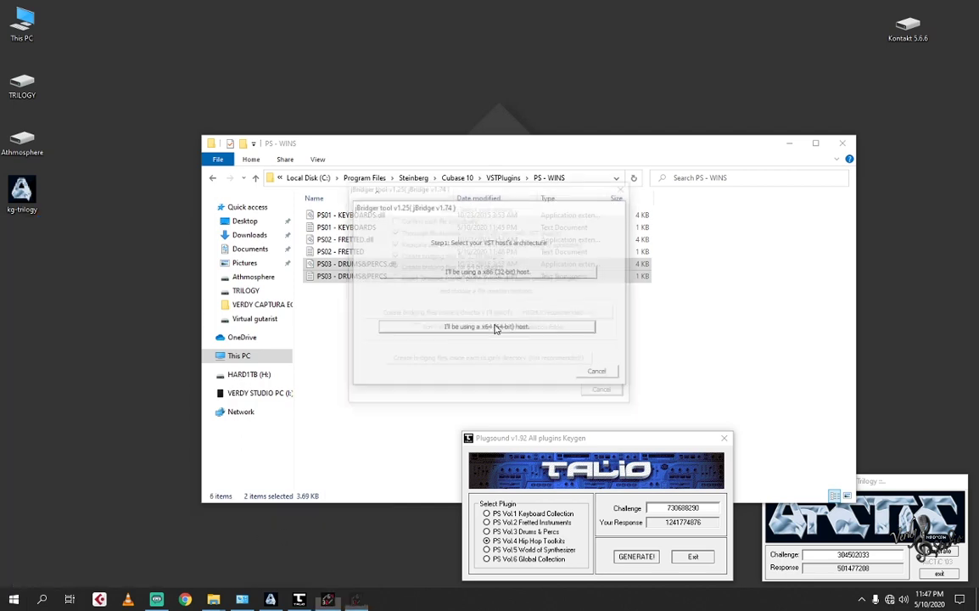
Step: Create bridging files for PS04 - HIP HOP.dll from PS 4 in a specified directory, with Desktop as the destination
{"action": "left_click", "coordinate": [469, 314]}
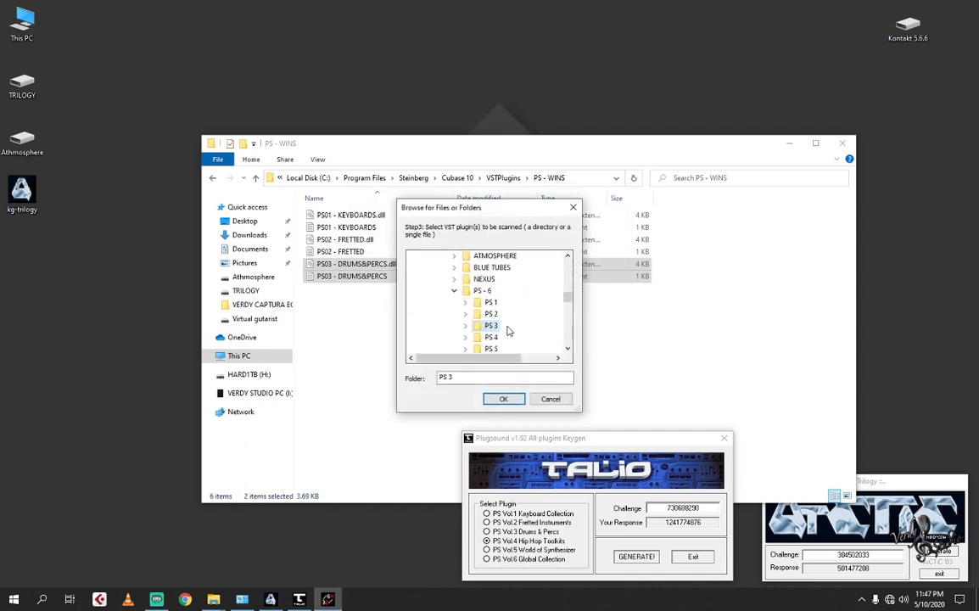
{"action": "left_click", "coordinate": [496, 337]}
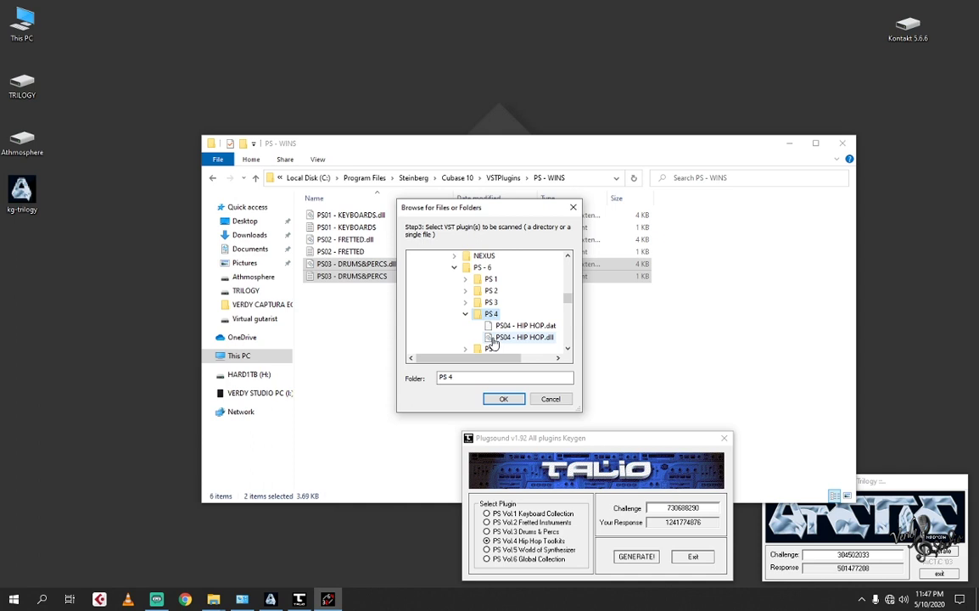
{"action": "left_click", "coordinate": [504, 399]}
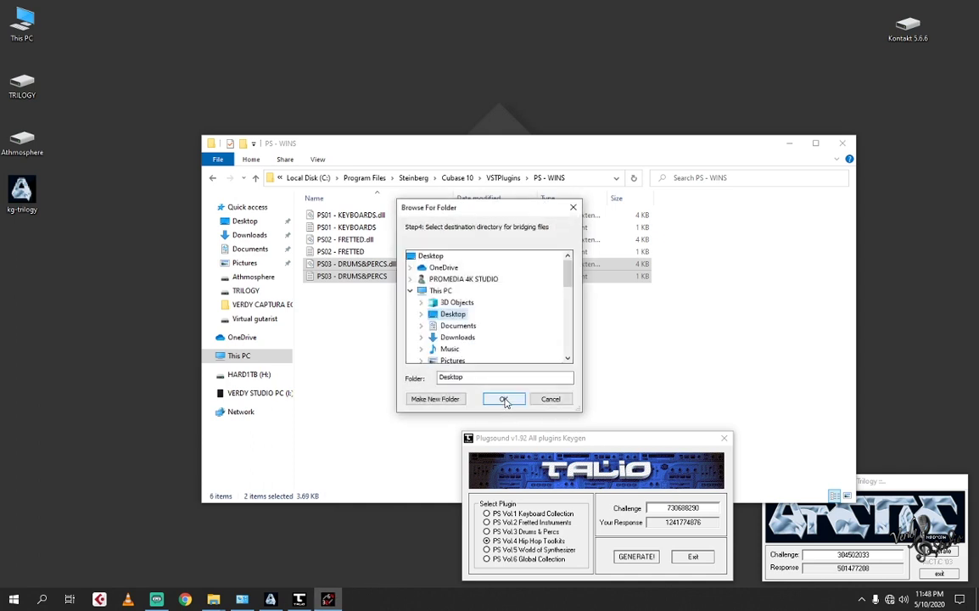
{"action": "left_click", "coordinate": [507, 399]}
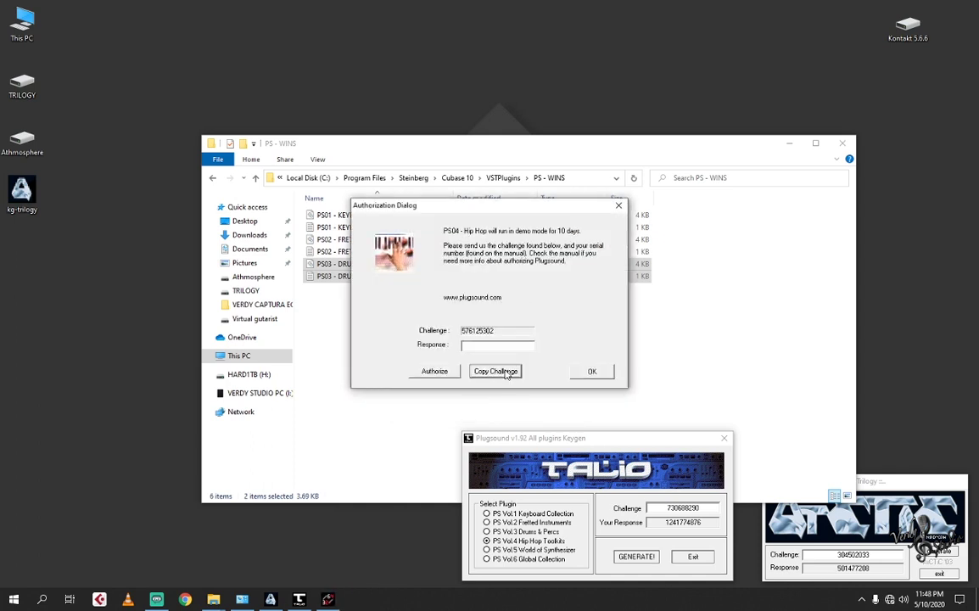
Step: Fill in the challenge and response codes for the PS04 - Hip Hop authorization and complete the bridging
{"action": "left_click_drag", "start_coordinate": [703, 508], "coordinate": [644, 510]}
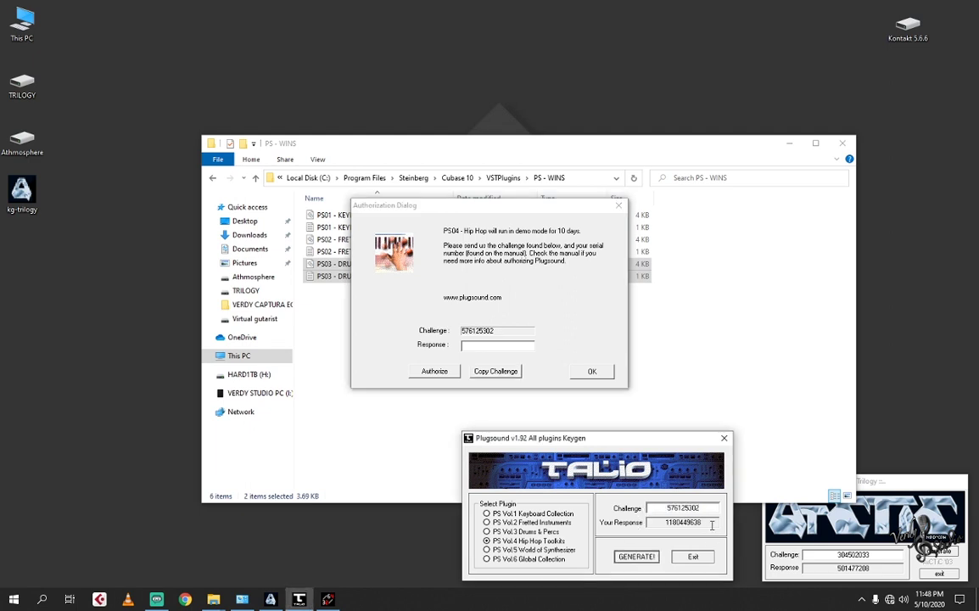
{"action": "left_click", "coordinate": [503, 347]}
{"action": "left_click", "coordinate": [594, 374]}
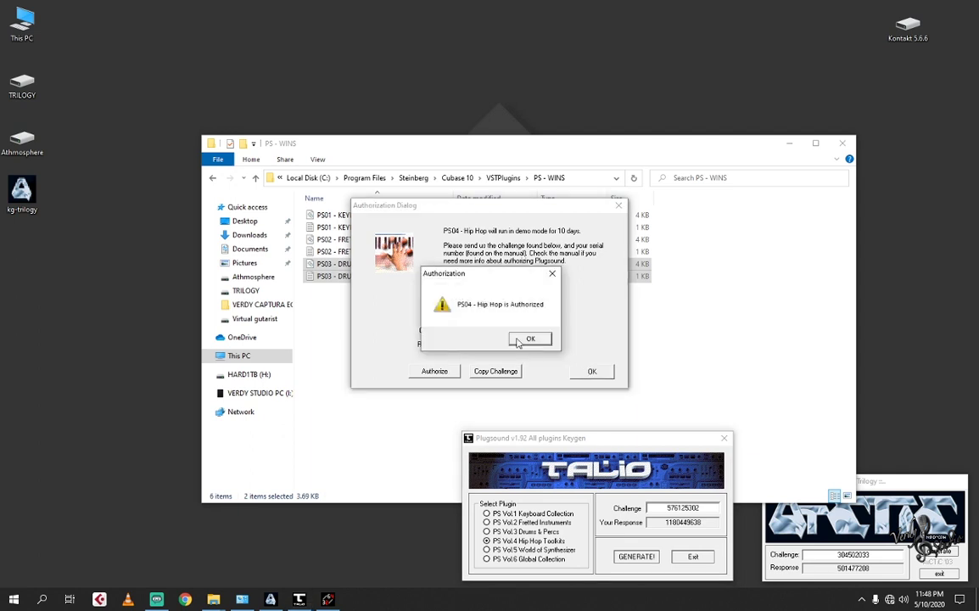
{"action": "left_click", "coordinate": [526, 339]}
{"action": "left_click", "coordinate": [576, 350]}
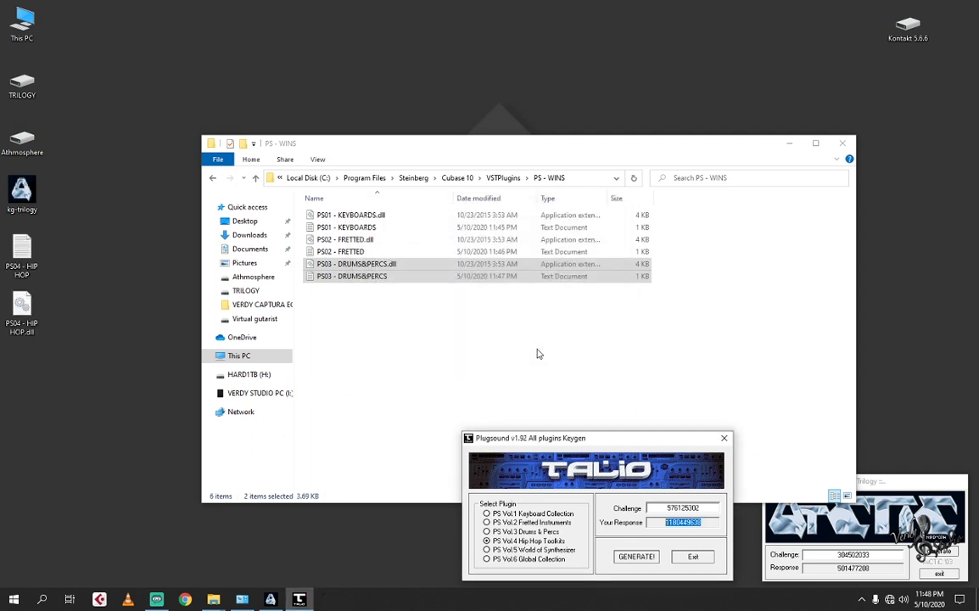
Step: Move both PS04 - HIP HOP bridging files from the desktop into the PS - WINS folder, granting administrator permission
{"action": "left_click_drag", "start_coordinate": [55, 236], "coordinate": [17, 306]}
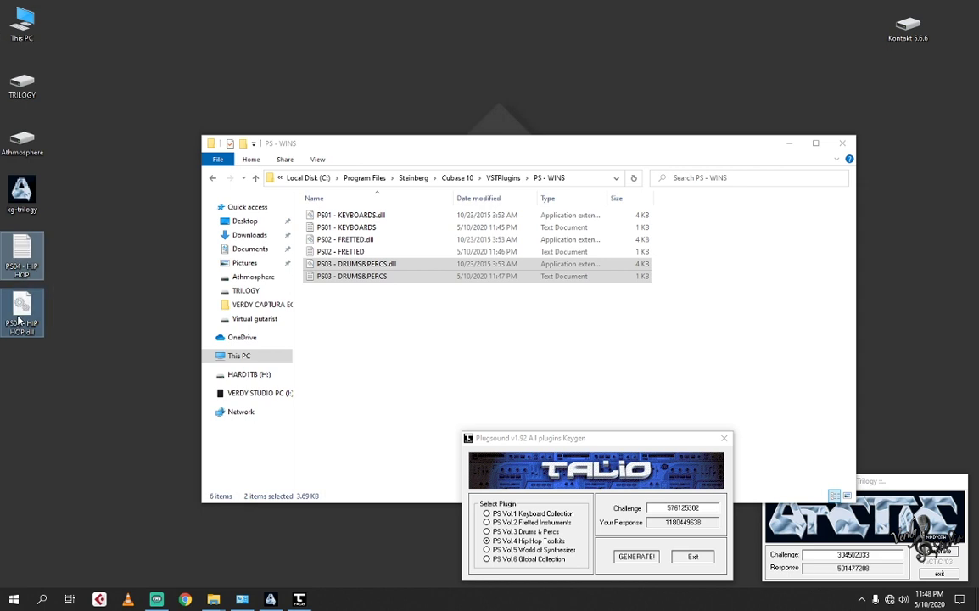
{"action": "right_click", "coordinate": [18, 315]}
{"action": "left_click", "coordinate": [83, 453]}
{"action": "right_click", "coordinate": [352, 331]}
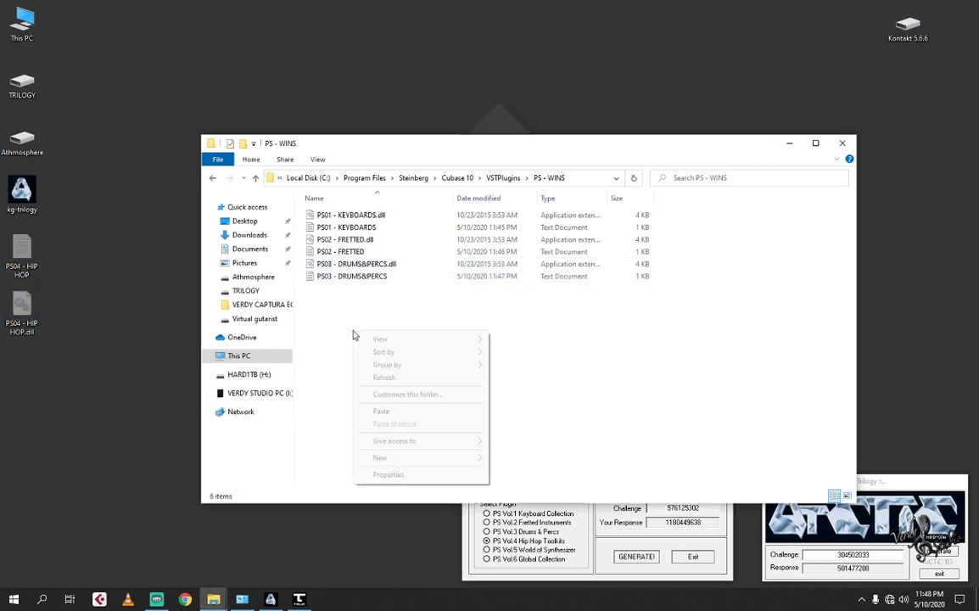
{"action": "left_click", "coordinate": [392, 411]}
{"action": "left_click", "coordinate": [439, 243]}
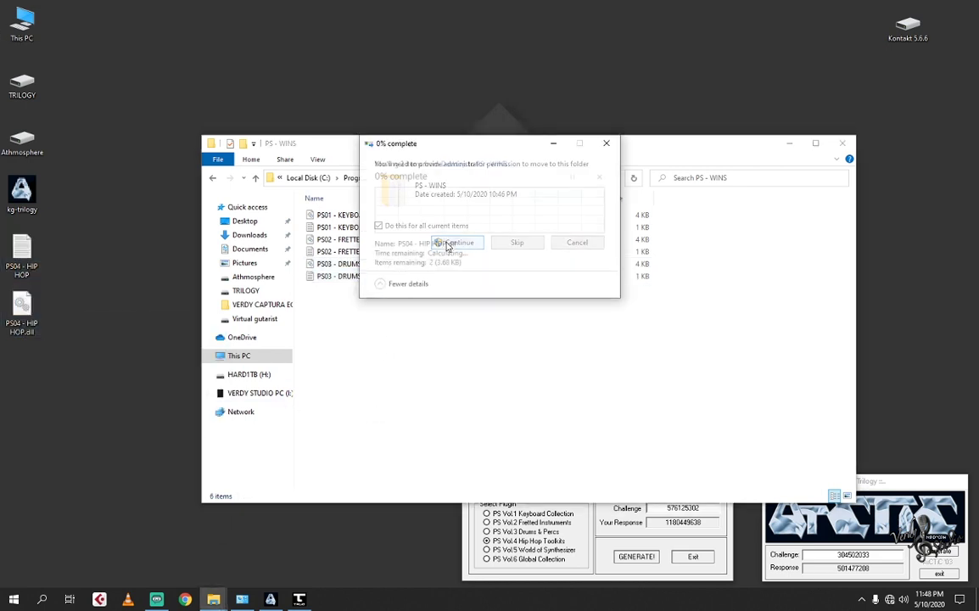
Step: Select PS Vol.5 World of Synthesizer in the Plugsound tool and run jBridger as administrator for an x64 host
{"action": "left_click", "coordinate": [486, 549]}
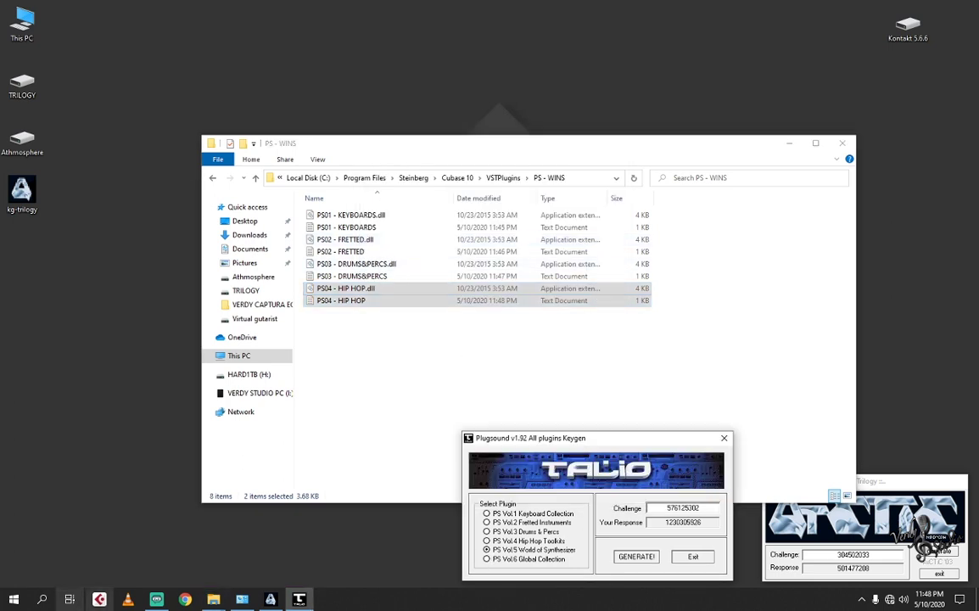
{"action": "left_click", "coordinate": [14, 599]}
{"action": "scroll", "coordinate": [76, 547], "scroll_direction": "down", "scroll_amount": 4}
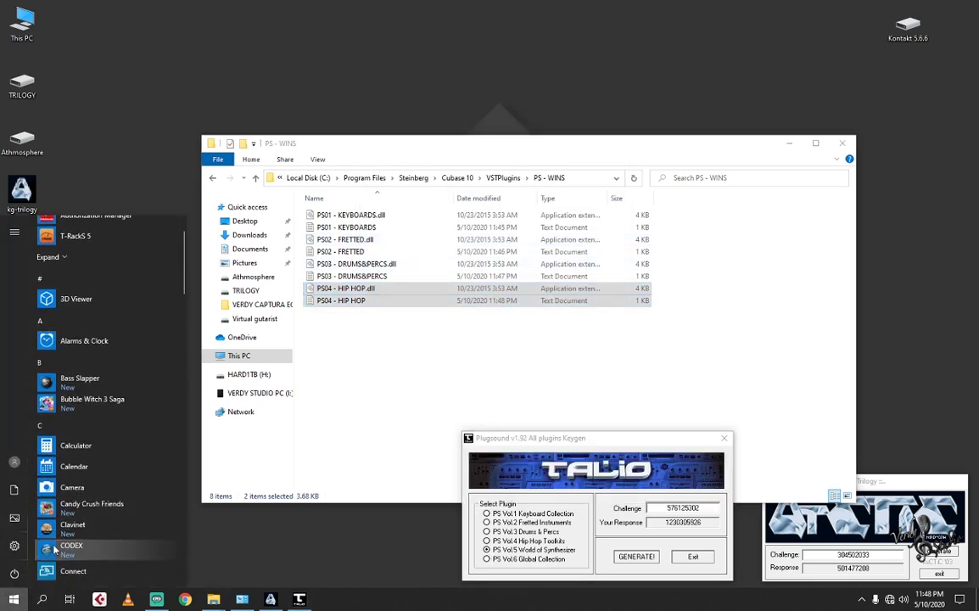
{"action": "scroll", "coordinate": [76, 547], "scroll_direction": "down", "scroll_amount": 5}
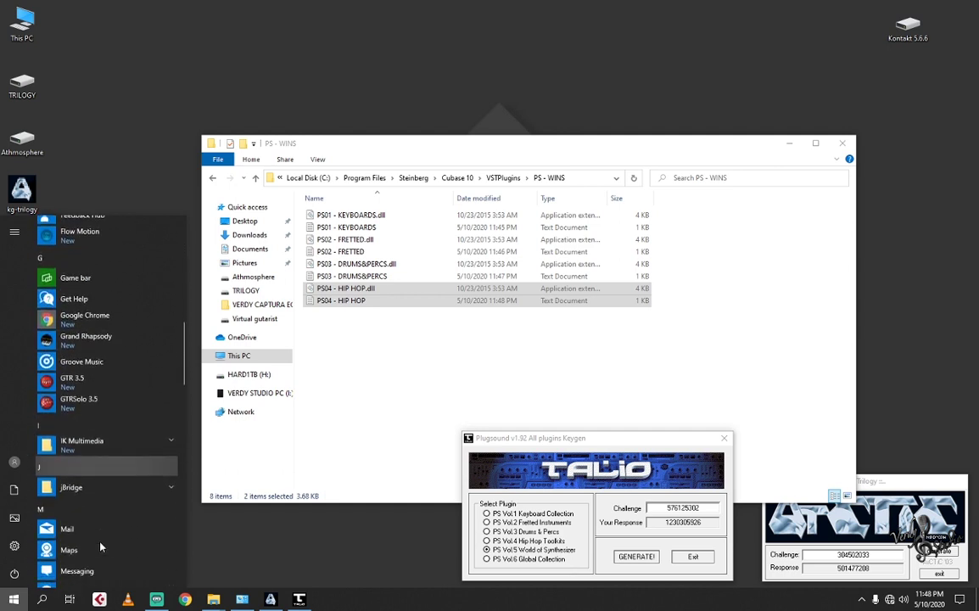
{"action": "left_click", "coordinate": [106, 481]}
{"action": "right_click", "coordinate": [85, 495]}
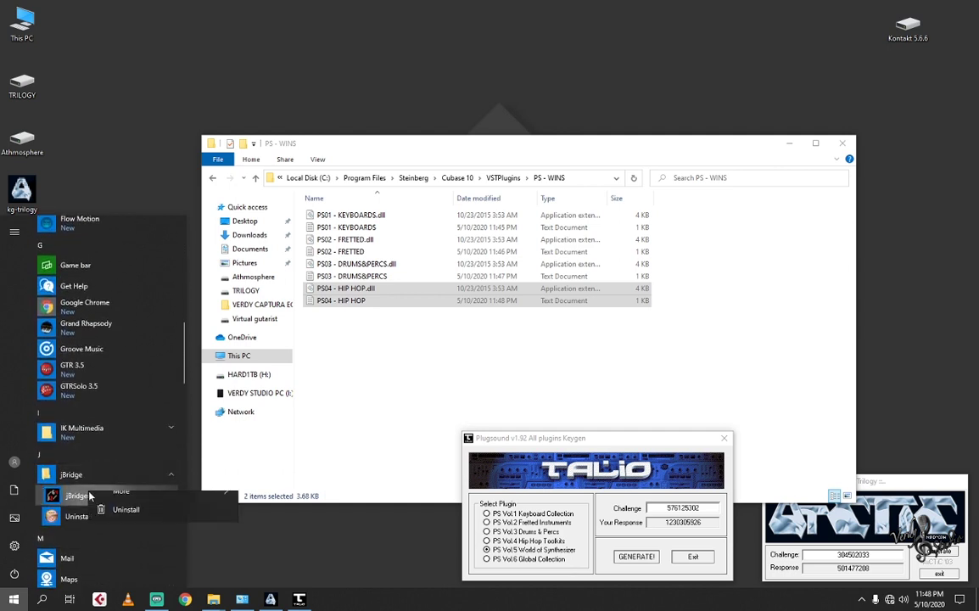
{"action": "mouse_move", "coordinate": [222, 522]}
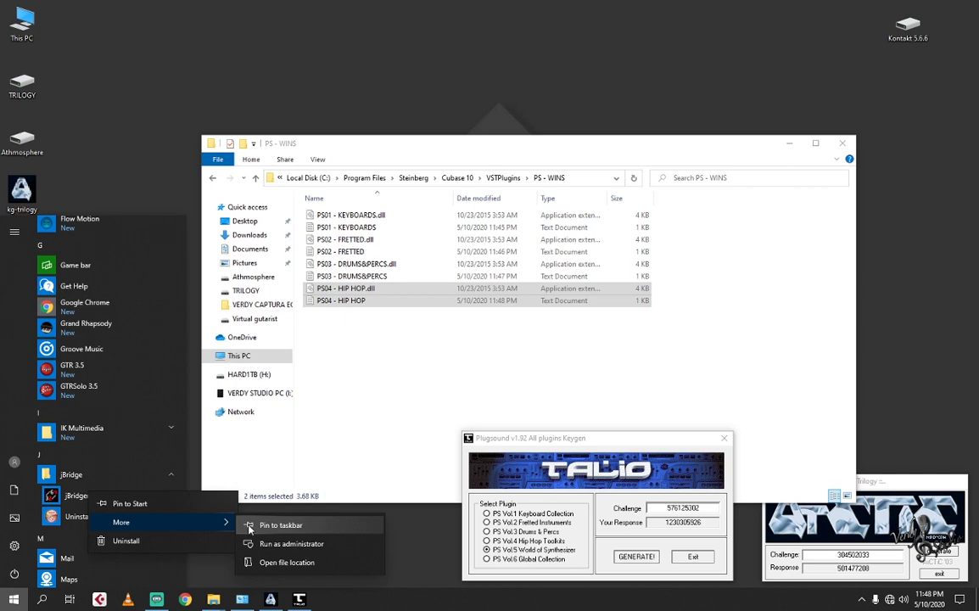
{"action": "left_click", "coordinate": [288, 541]}
{"action": "left_click", "coordinate": [487, 328]}
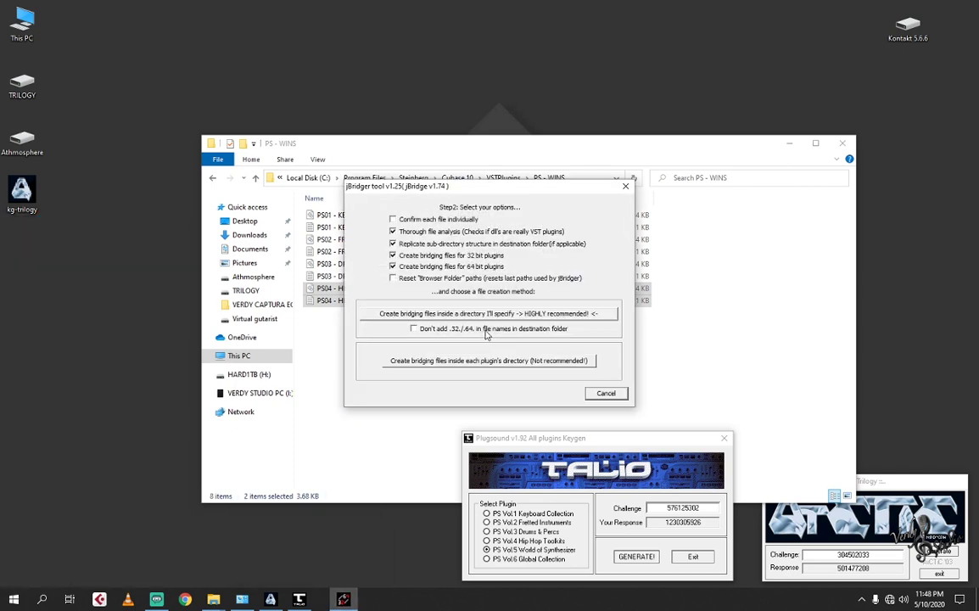
Step: Create bridging files for the PS 5 folder in a specified directory, without .32/.64 in the file names and with Desktop as the destination
{"action": "left_click", "coordinate": [497, 313]}
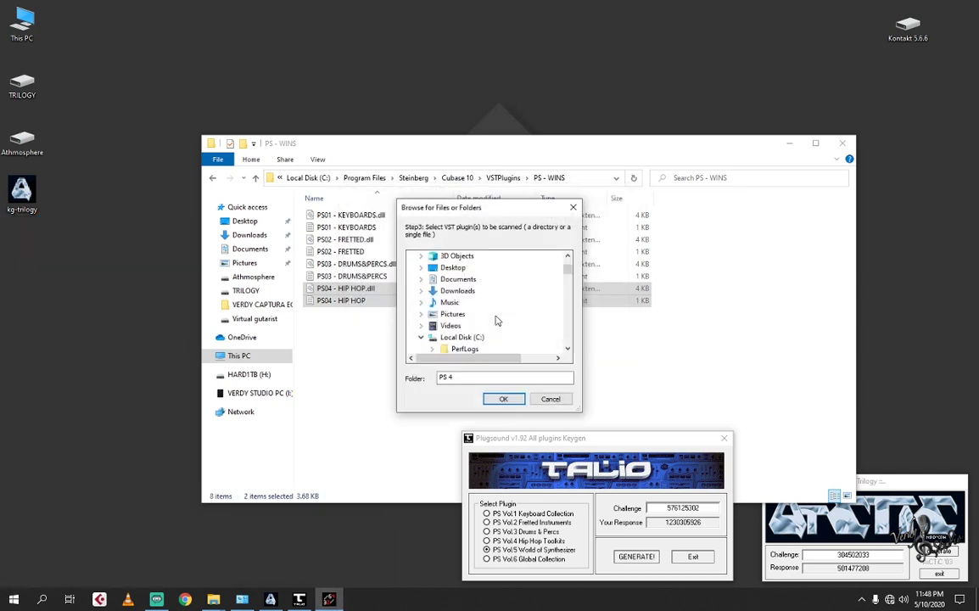
{"action": "scroll", "coordinate": [501, 322], "scroll_direction": "down", "scroll_amount": 15}
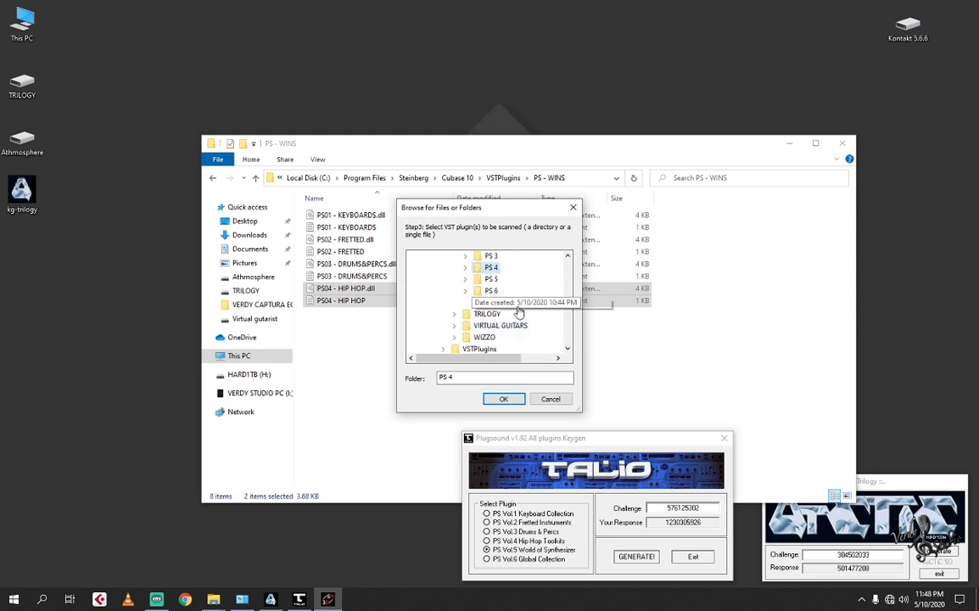
{"action": "left_click", "coordinate": [490, 279]}
{"action": "left_click", "coordinate": [503, 398]}
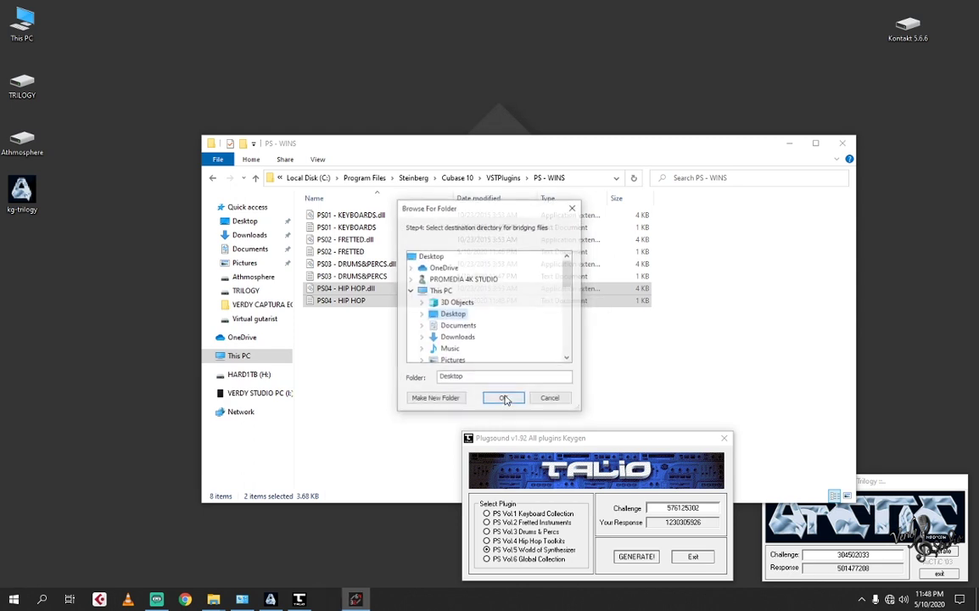
{"action": "left_click", "coordinate": [504, 399]}
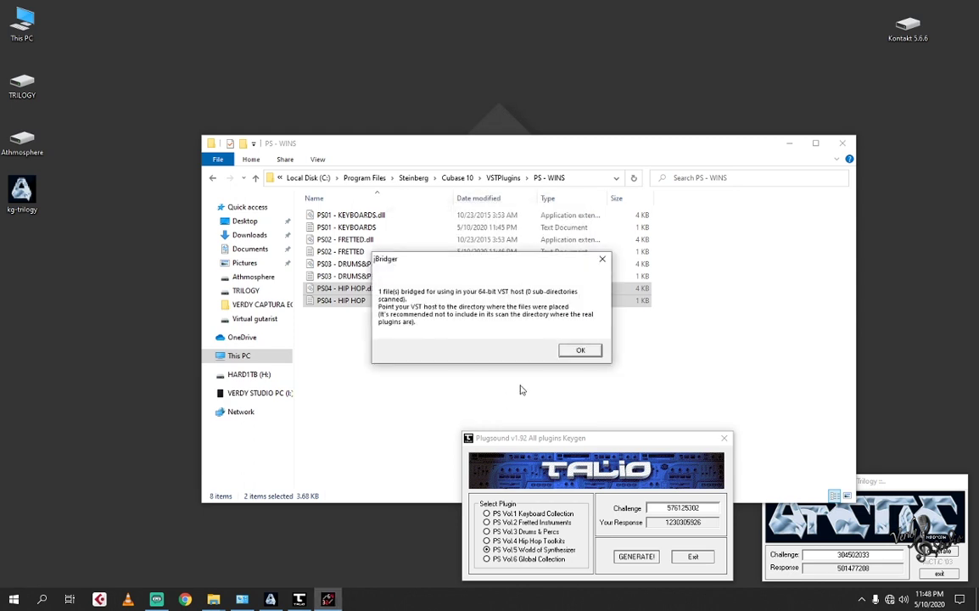
{"action": "left_click", "coordinate": [581, 351]}
Step: Move both PS05 - SYNTHS bridging files from the desktop into PS - WINS with administrator permission, and select PS Vol.6 Global Collection in the Plugsound tool
{"action": "left_click_drag", "start_coordinate": [57, 207], "coordinate": [3, 304]}
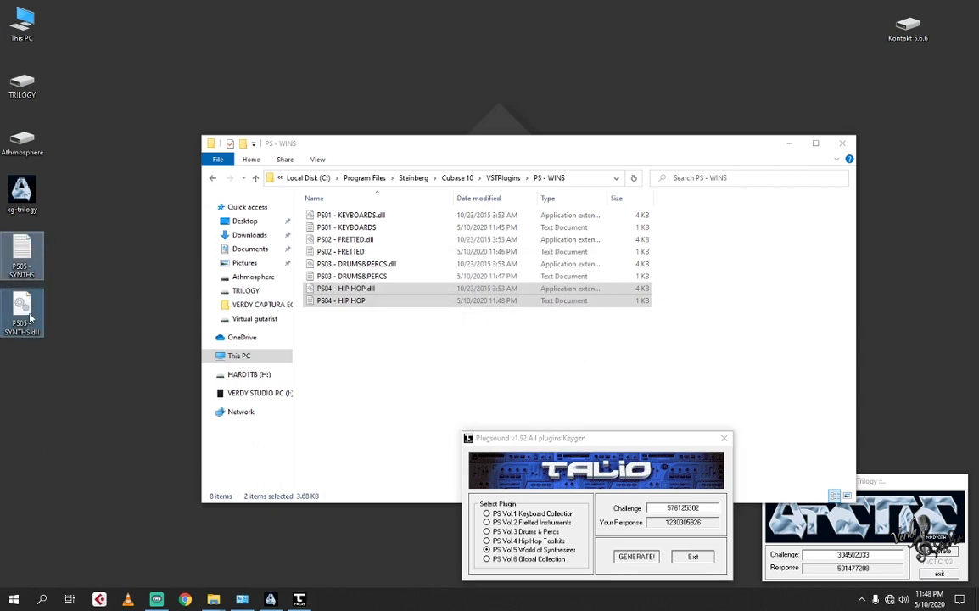
{"action": "right_click", "coordinate": [30, 314]}
{"action": "left_click", "coordinate": [82, 450]}
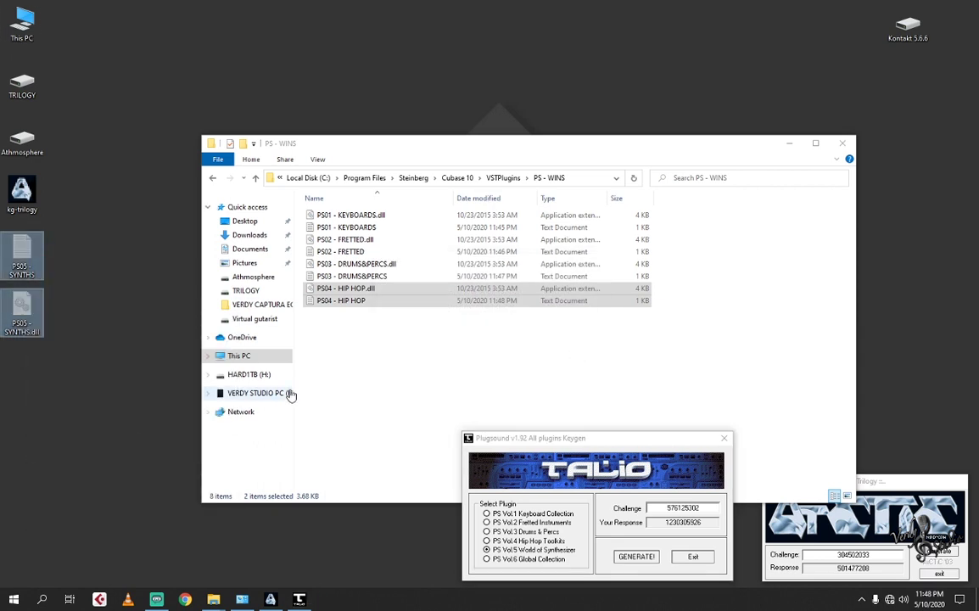
{"action": "right_click", "coordinate": [341, 361]}
{"action": "left_click", "coordinate": [371, 441]}
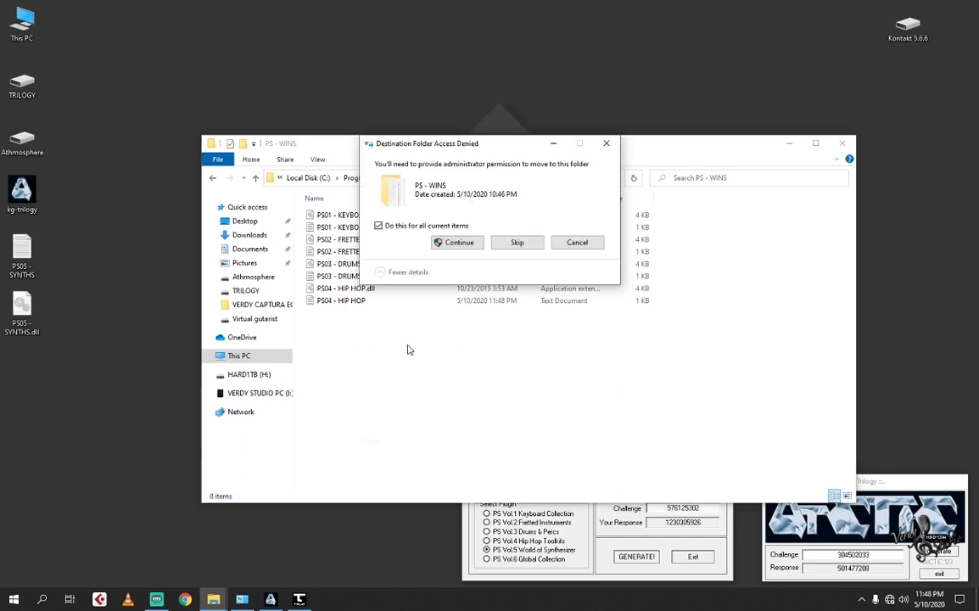
{"action": "left_click", "coordinate": [458, 244]}
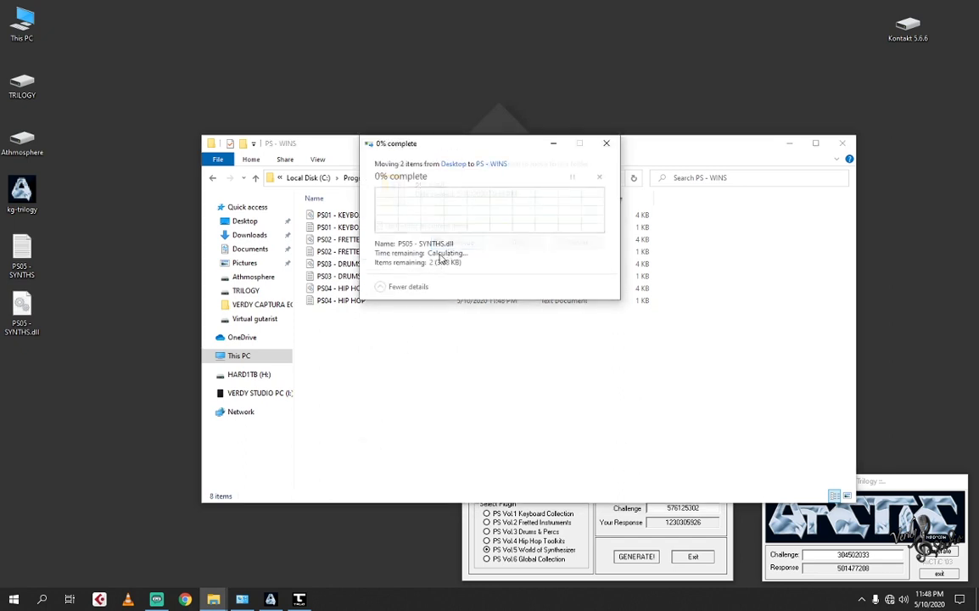
{"action": "left_click", "coordinate": [488, 562]}
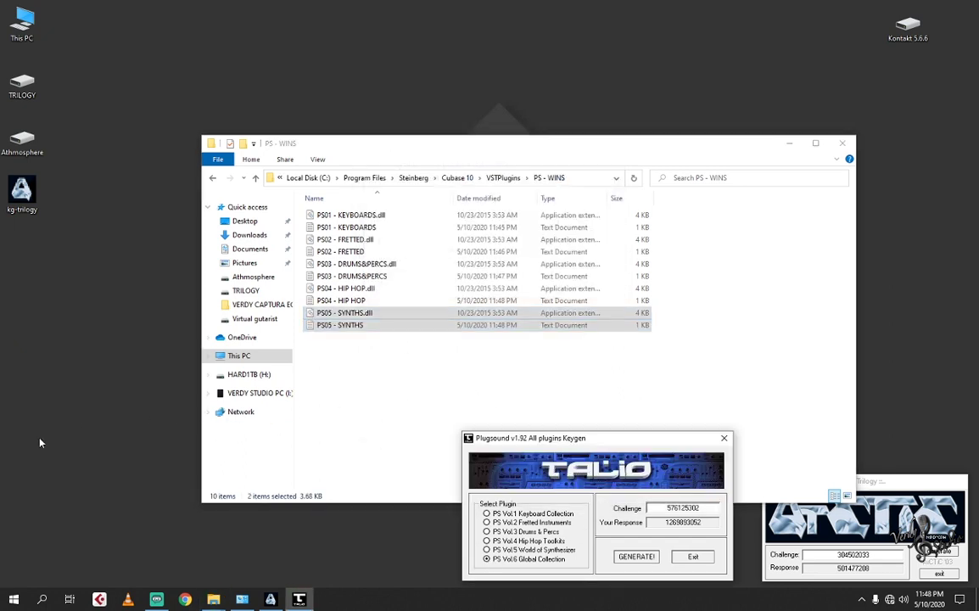
Step: Run jBridger as administrator for an x64 host
{"action": "left_click", "coordinate": [13, 599]}
{"action": "scroll", "coordinate": [105, 457], "scroll_direction": "down", "scroll_amount": 10}
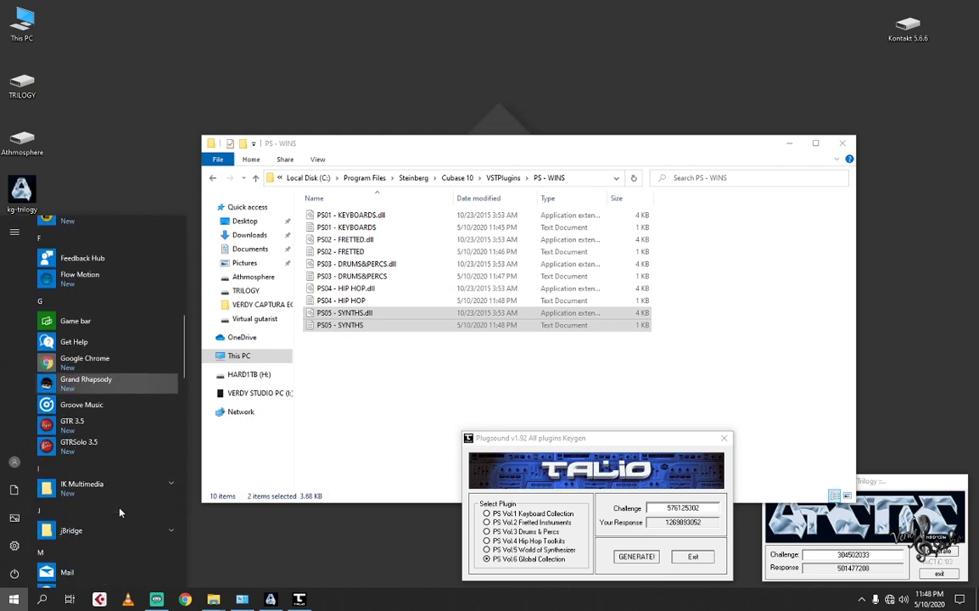
{"action": "left_click", "coordinate": [94, 530]}
{"action": "right_click", "coordinate": [126, 552]}
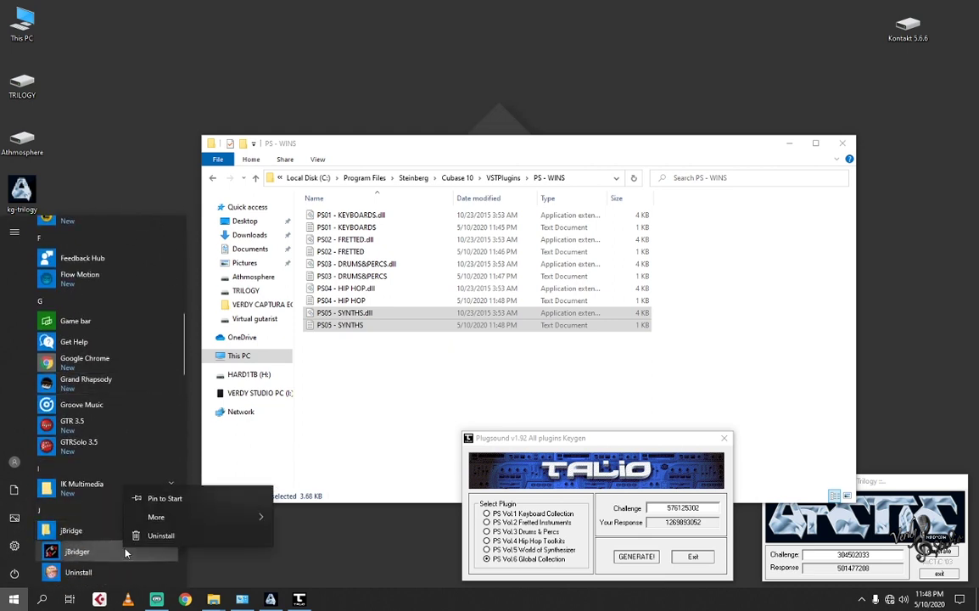
{"action": "left_click", "coordinate": [308, 540]}
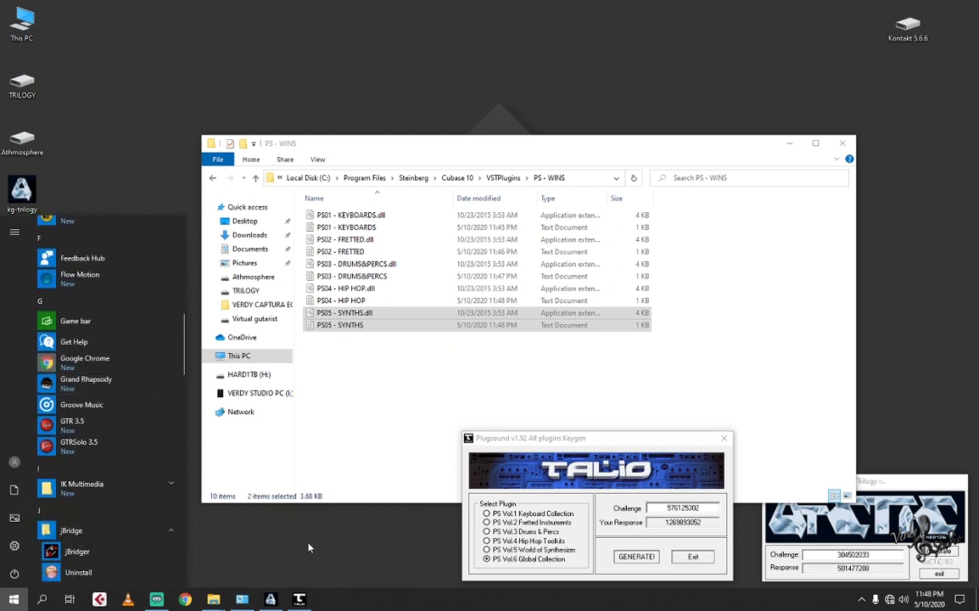
{"action": "left_click", "coordinate": [490, 328]}
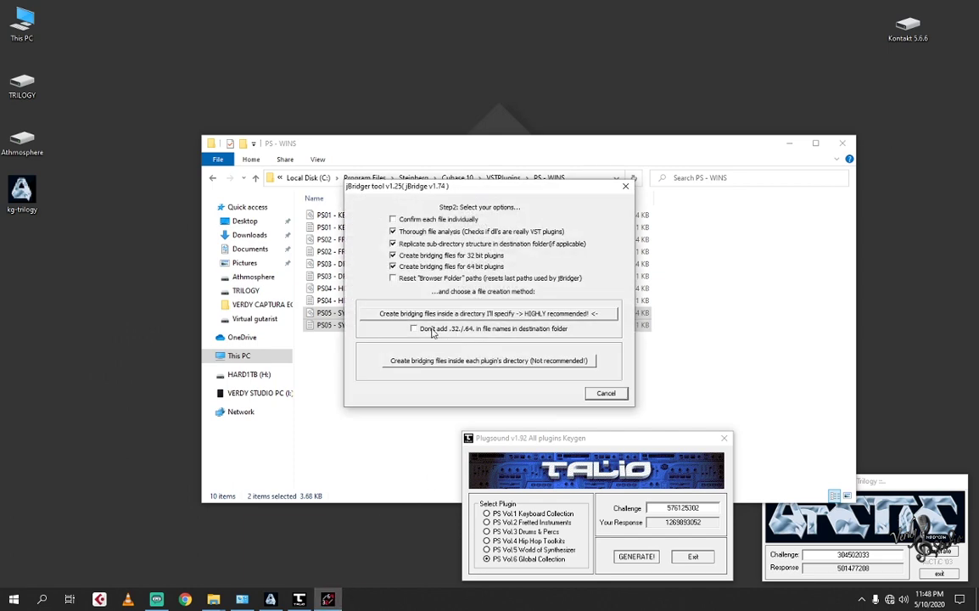
Step: Try to create bridging files for the PS 6 folder in a specified directory, and refresh the desktop
{"action": "left_click", "coordinate": [476, 314]}
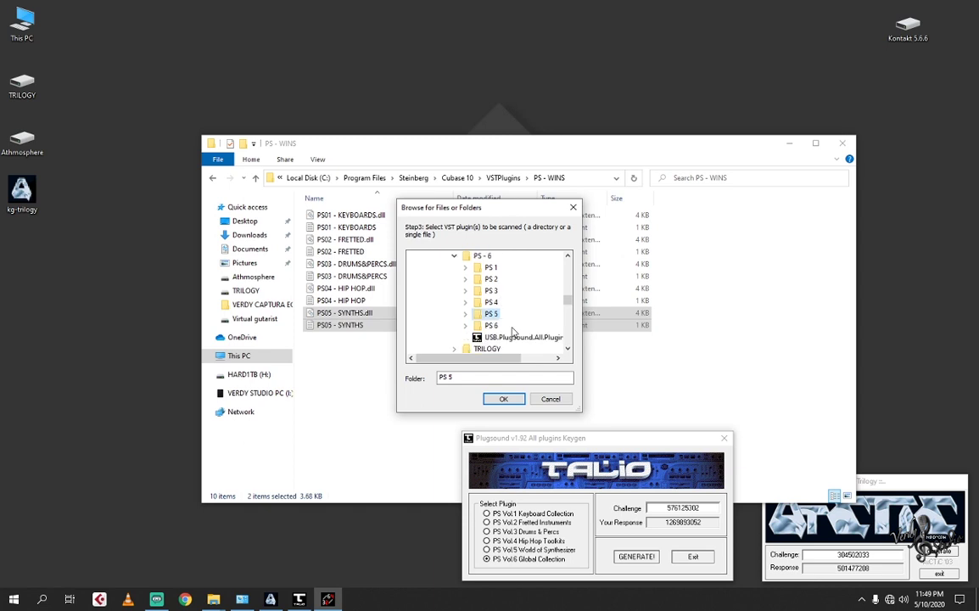
{"action": "double_click", "coordinate": [492, 328]}
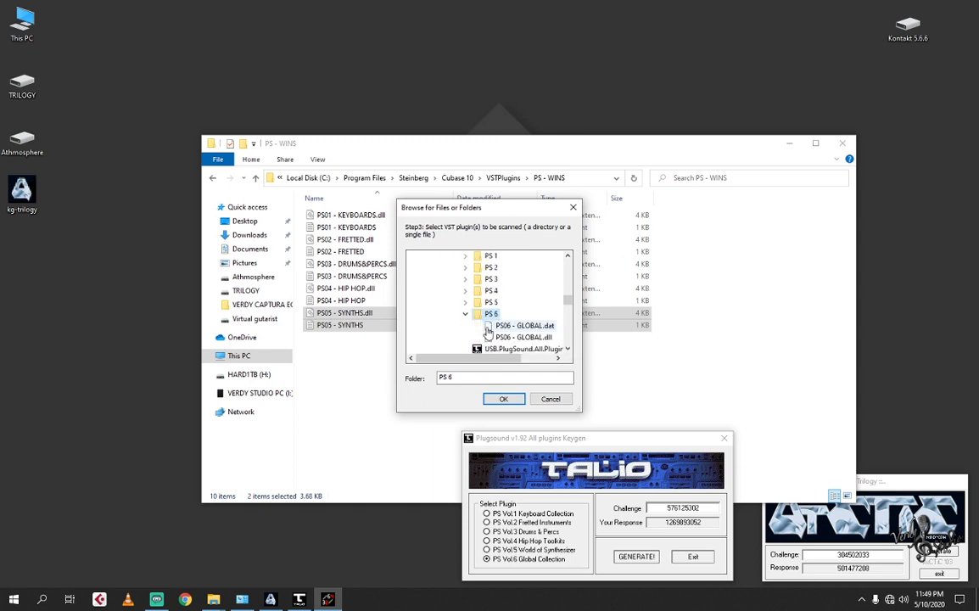
{"action": "left_click", "coordinate": [504, 398]}
{"action": "right_click", "coordinate": [63, 404]}
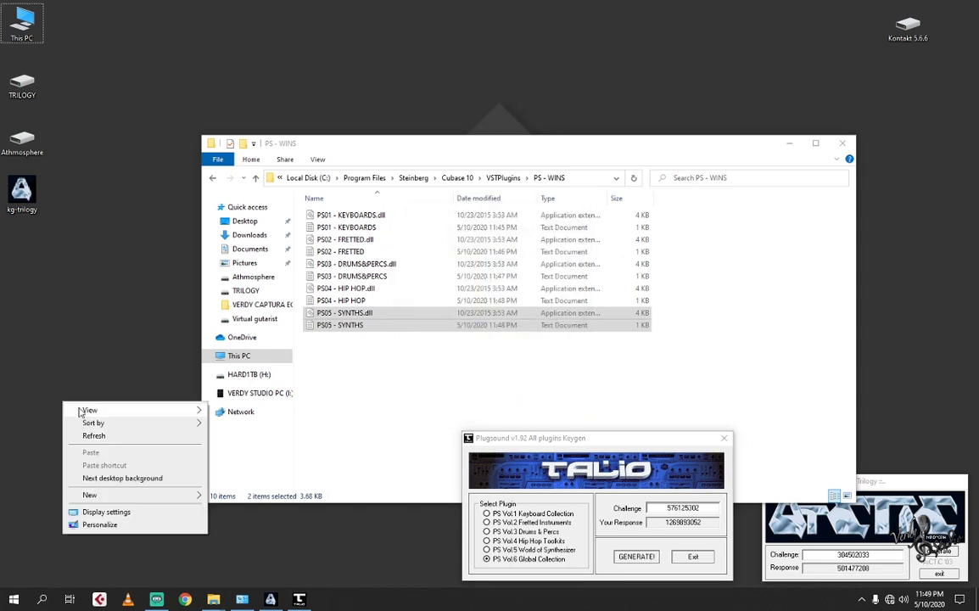
{"action": "left_click", "coordinate": [94, 435]}
Step: Restart jBridger as administrator and choose the x64 (64-bit) host
{"action": "left_click", "coordinate": [13, 598]}
{"action": "scroll", "coordinate": [84, 473], "scroll_direction": "down", "scroll_amount": 5}
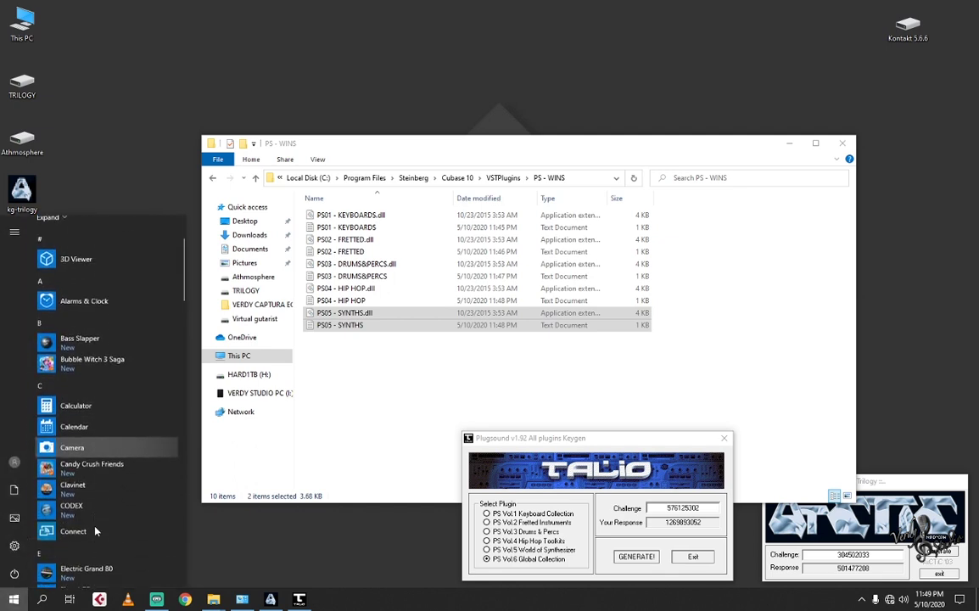
{"action": "scroll", "coordinate": [87, 473], "scroll_direction": "down", "scroll_amount": 5}
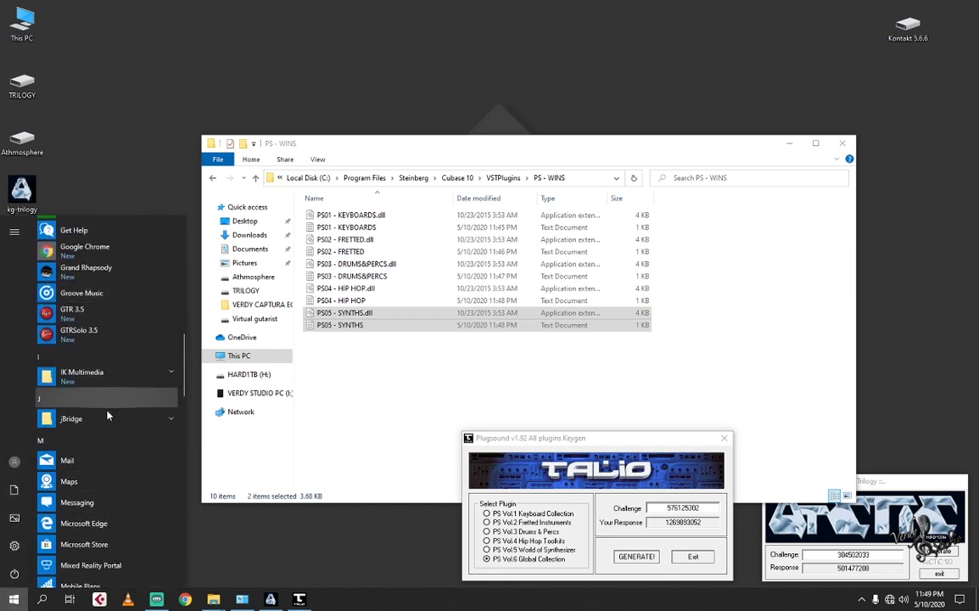
{"action": "left_click", "coordinate": [110, 419]}
{"action": "right_click", "coordinate": [117, 439]}
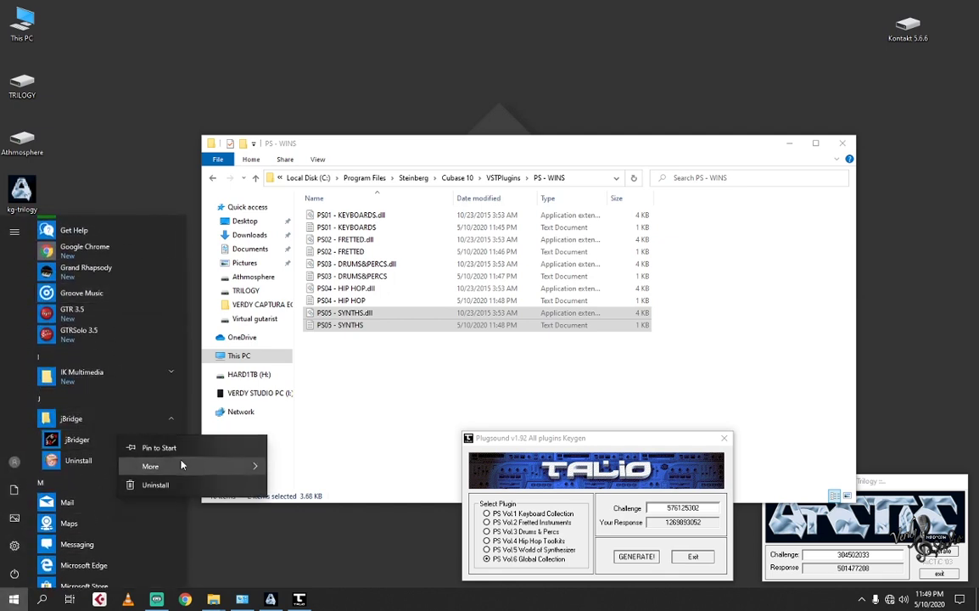
{"action": "mouse_move", "coordinate": [210, 466]}
{"action": "left_click", "coordinate": [312, 490]}
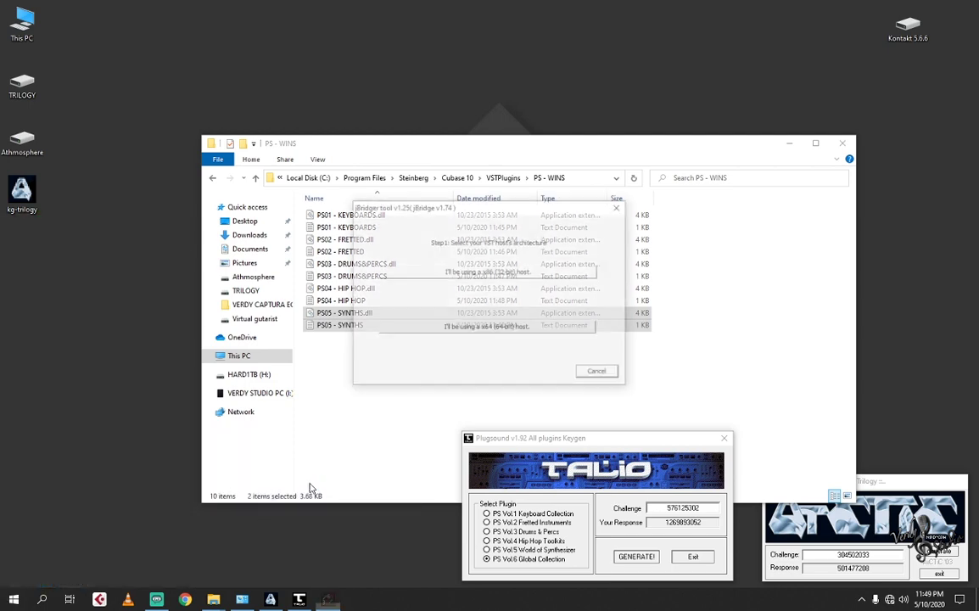
{"action": "left_click", "coordinate": [505, 329]}
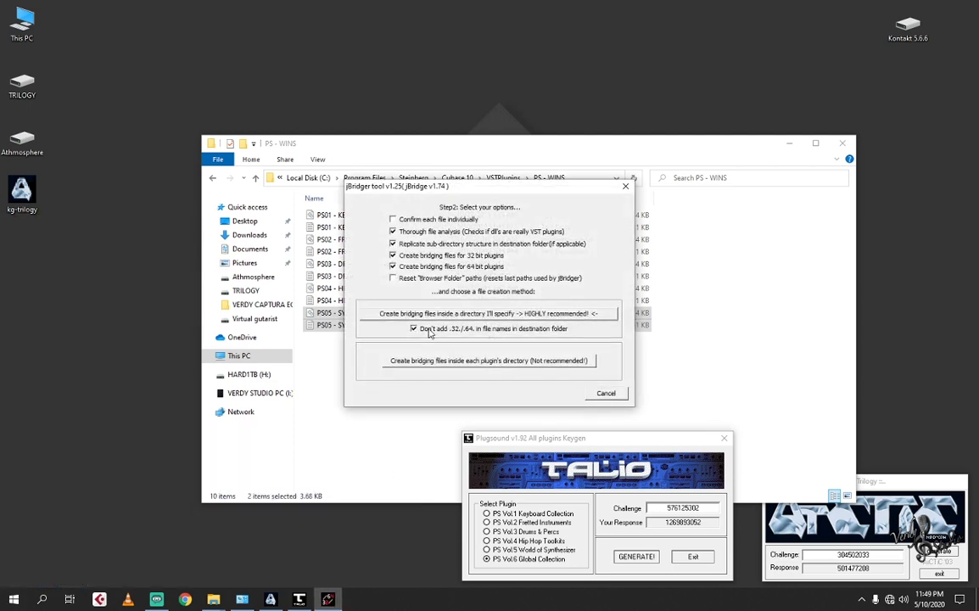
Step: Create bridging files for the PS 6 folder in a specified directory, without .32/.64 in the file names and with Desktop as the destination
{"action": "left_click", "coordinate": [465, 314]}
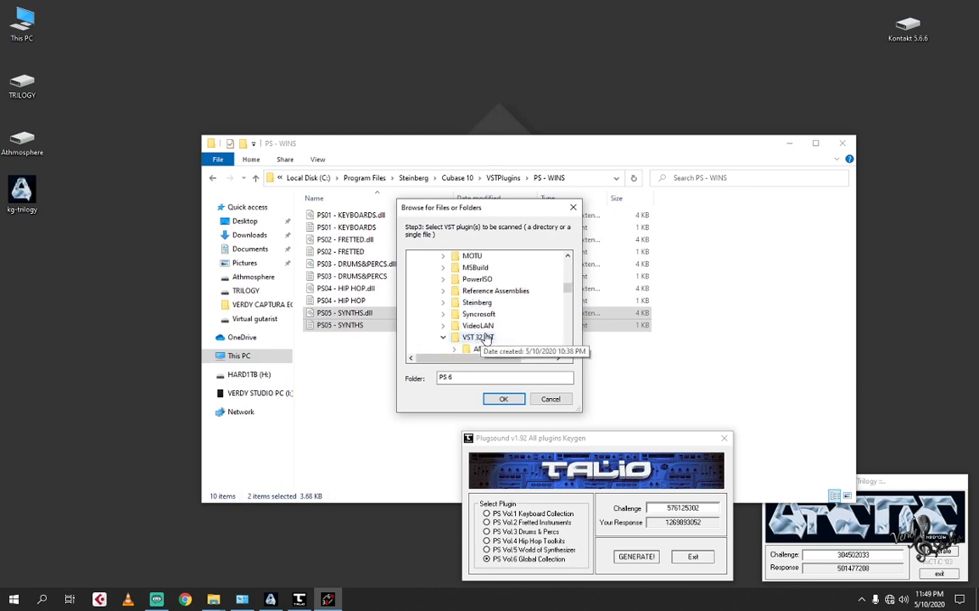
{"action": "left_click", "coordinate": [465, 325]}
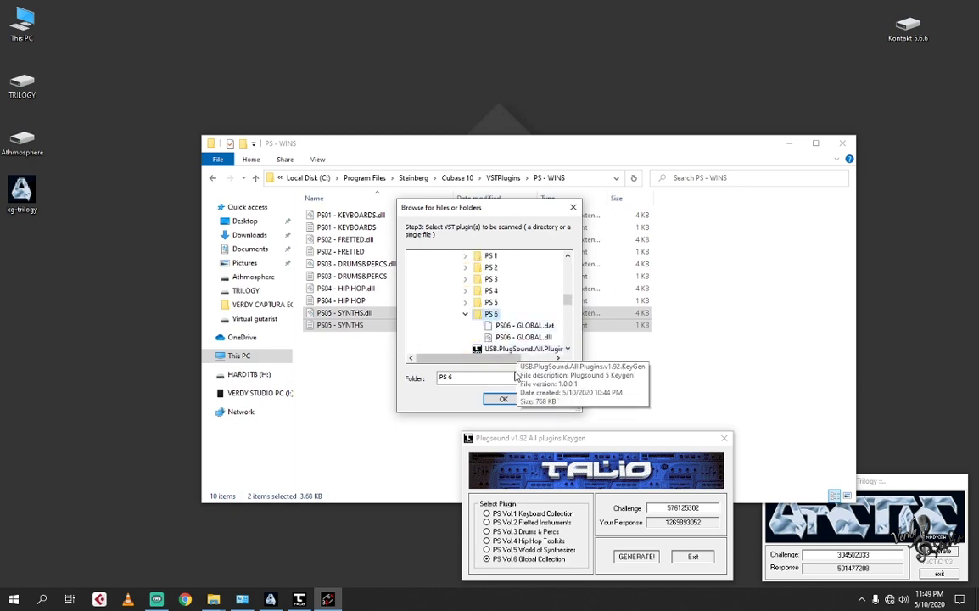
{"action": "left_click", "coordinate": [502, 400]}
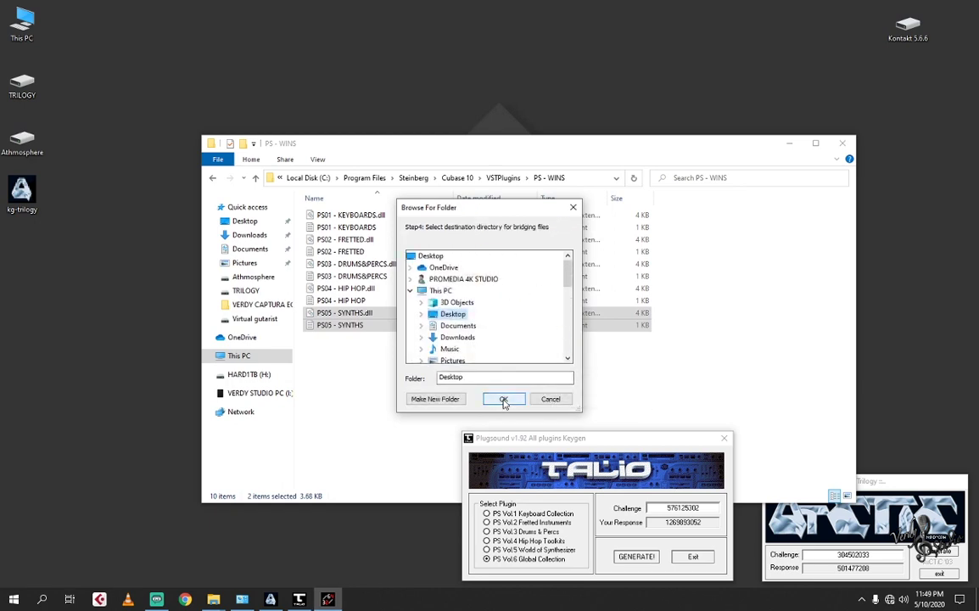
{"action": "left_click", "coordinate": [503, 399]}
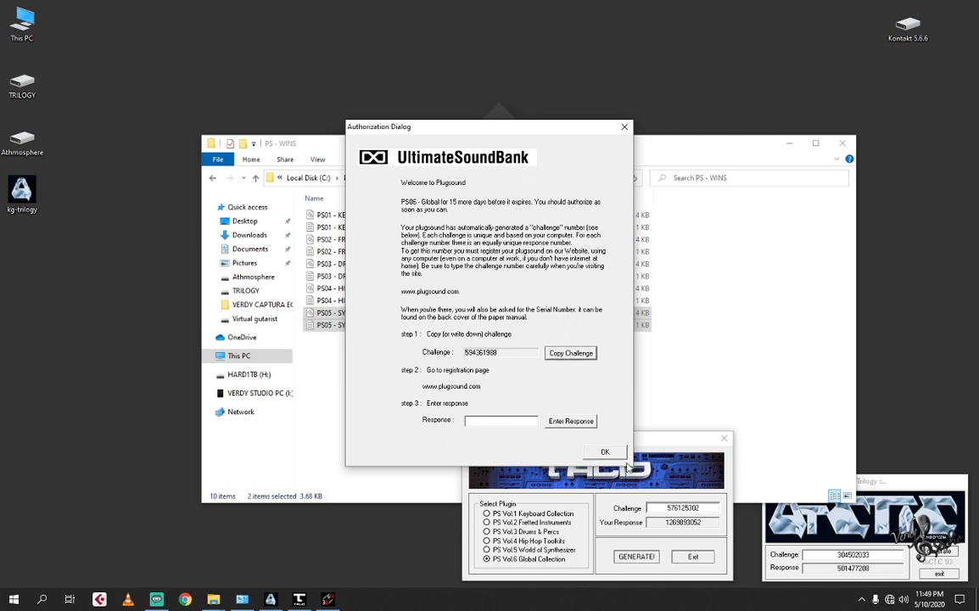
Step: Fill in the challenge and response codes for the PS06 - Global authorization and complete the bridging
{"action": "left_click_drag", "start_coordinate": [707, 507], "coordinate": [628, 507]}
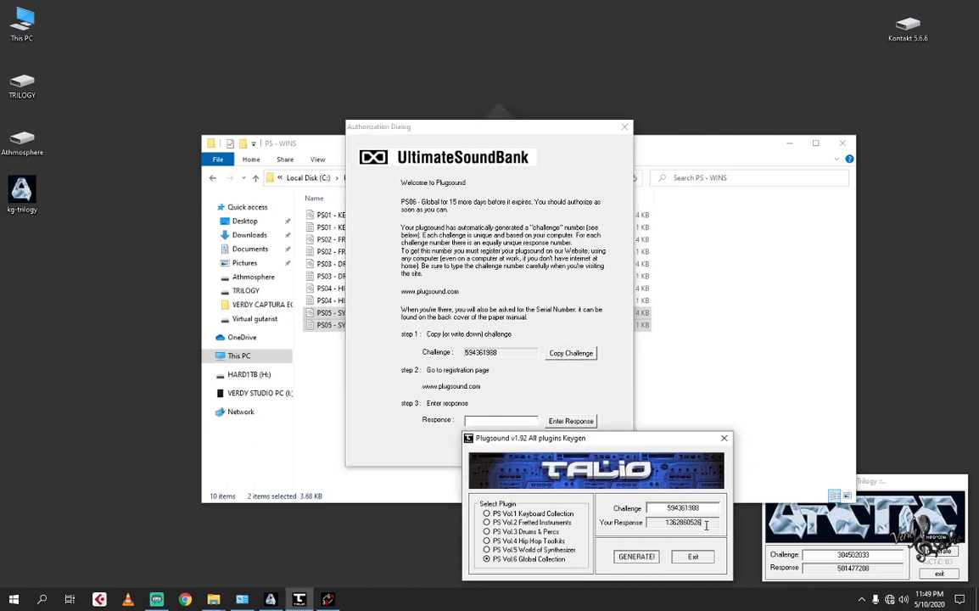
{"action": "left_click", "coordinate": [496, 420]}
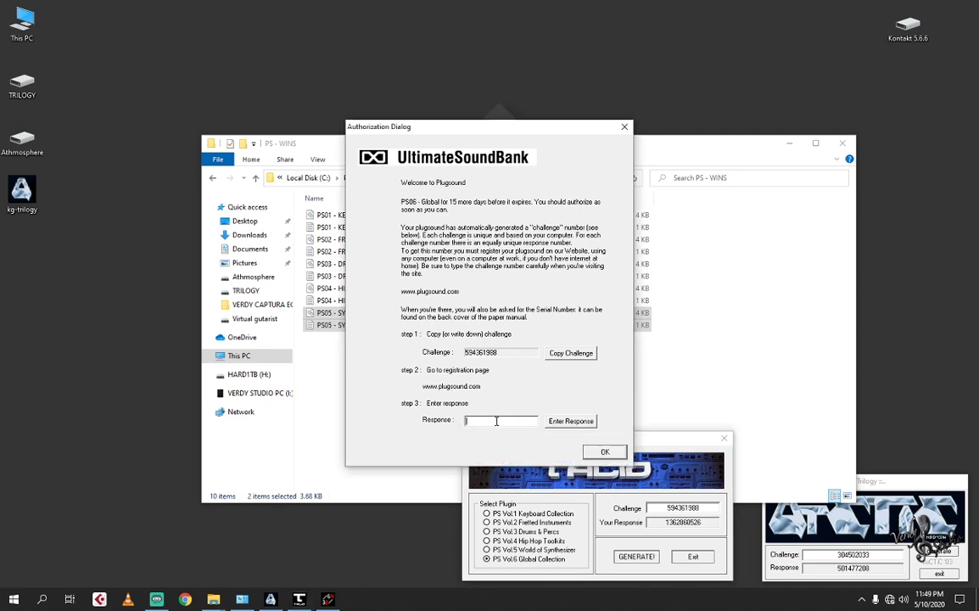
{"action": "left_click", "coordinate": [621, 457]}
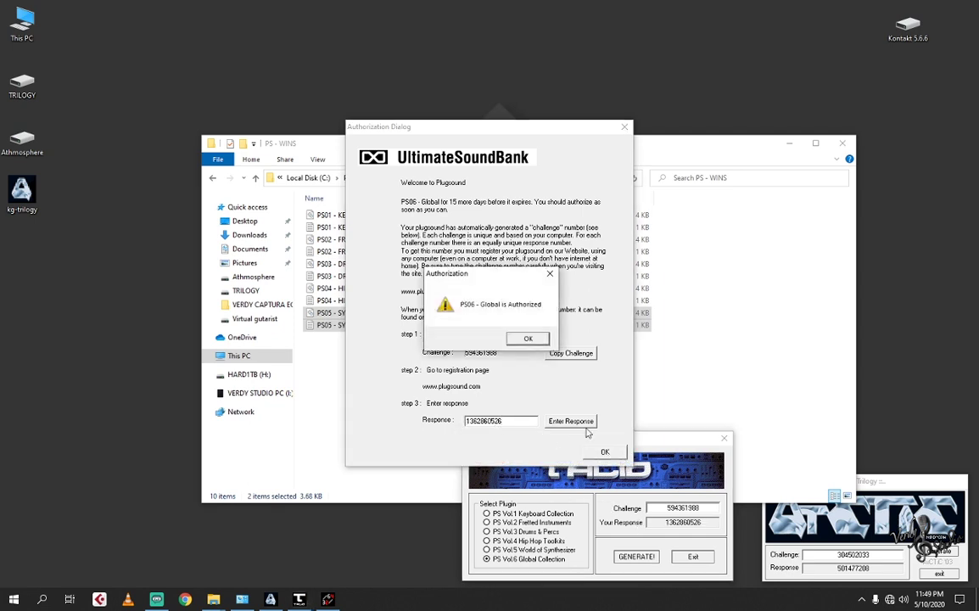
{"action": "left_click", "coordinate": [527, 340]}
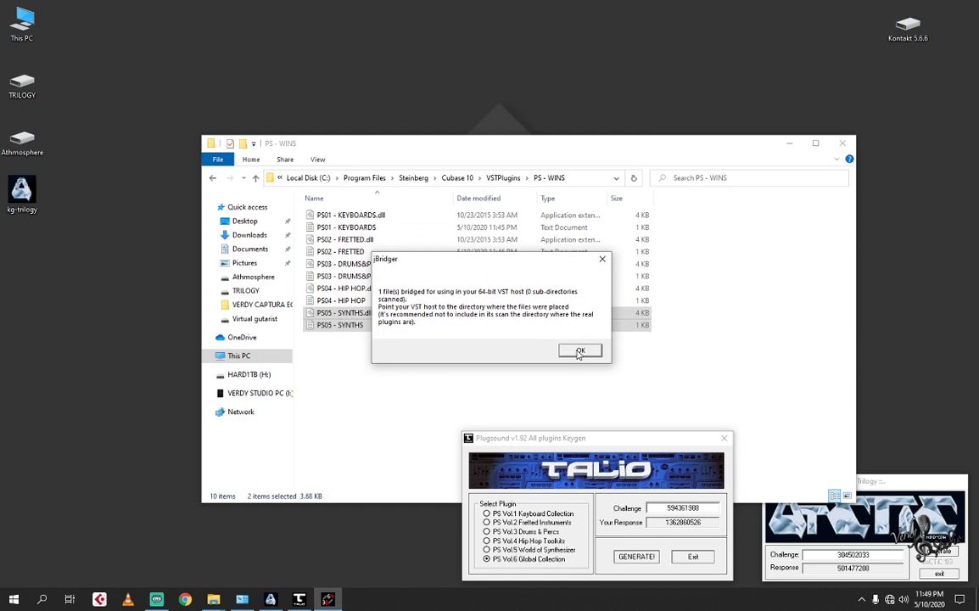
{"action": "left_click", "coordinate": [580, 350]}
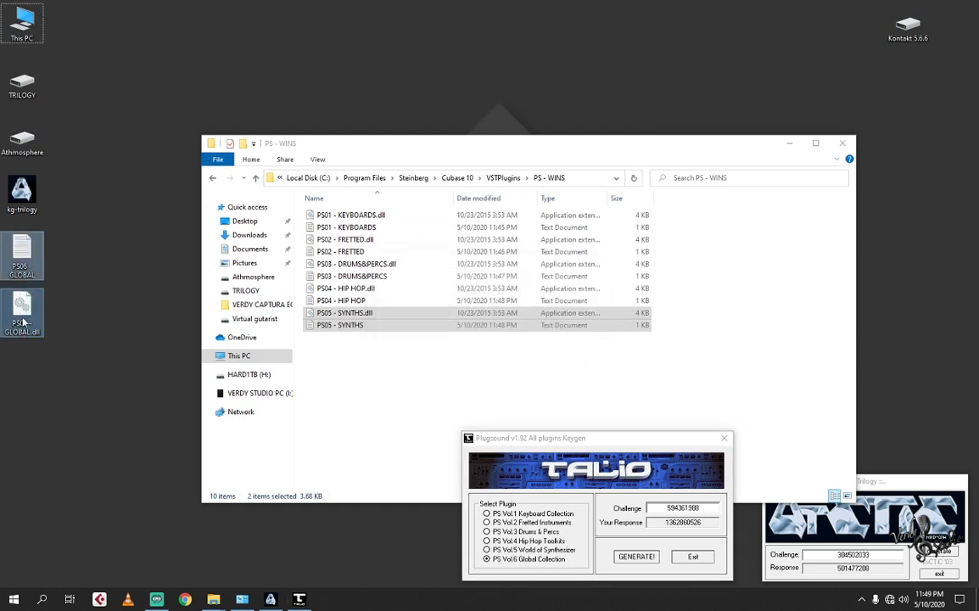
Step: Move both PS06 - GLOBAL bridging files from the desktop into the PS - WINS folder, granting administrator permission
{"action": "right_click", "coordinate": [24, 322]}
{"action": "left_click", "coordinate": [69, 408]}
{"action": "right_click", "coordinate": [341, 365]}
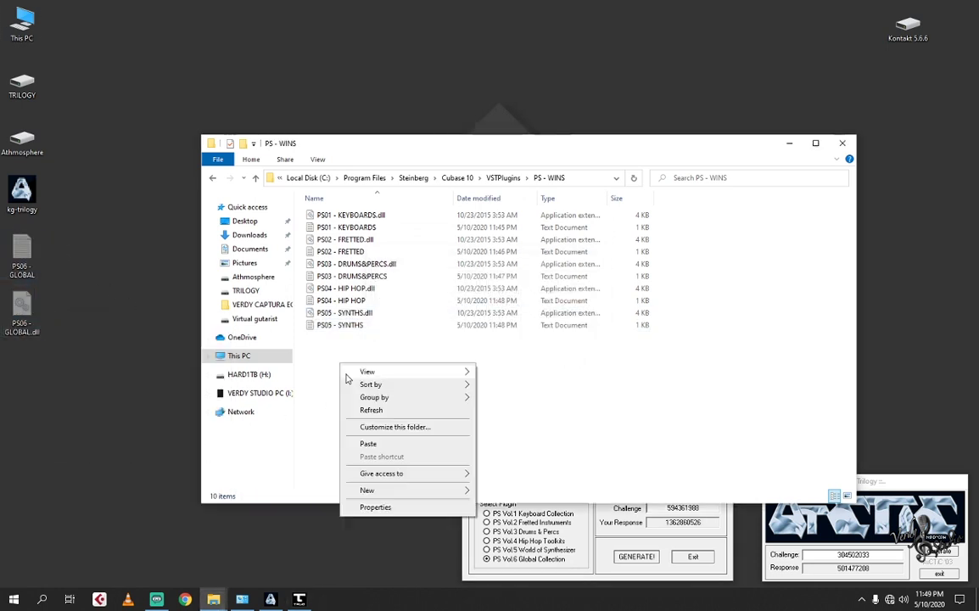
{"action": "left_click", "coordinate": [368, 443]}
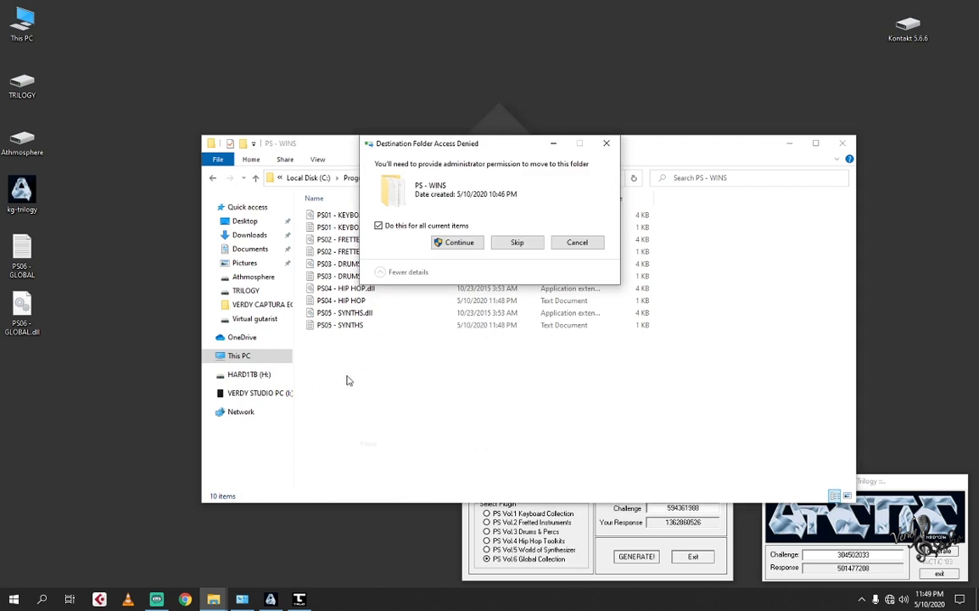
{"action": "left_click", "coordinate": [449, 243]}
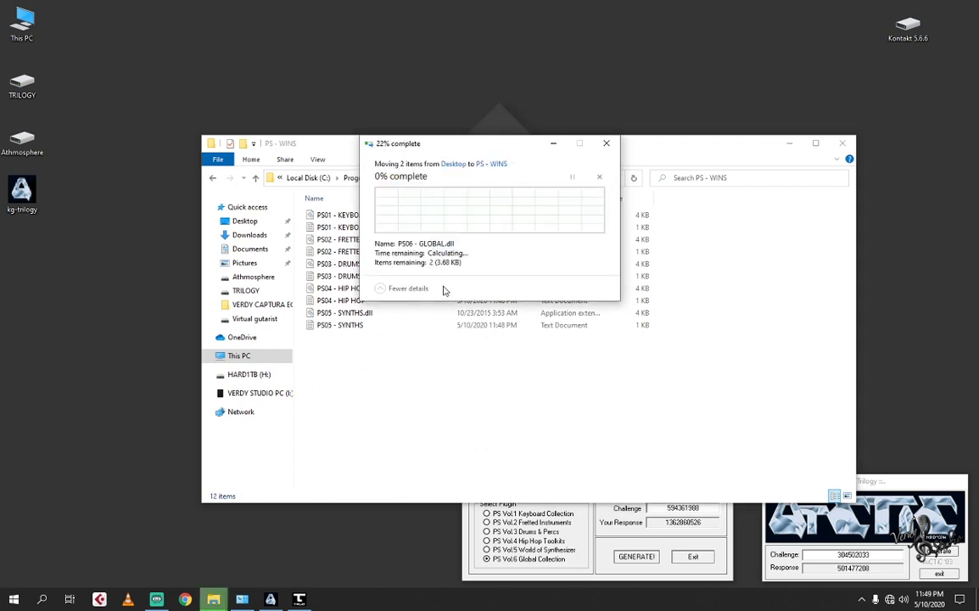
Step: Go up to the VSTPlugins folder and bring the Plugsound tool window to the front
{"action": "left_click", "coordinate": [256, 178]}
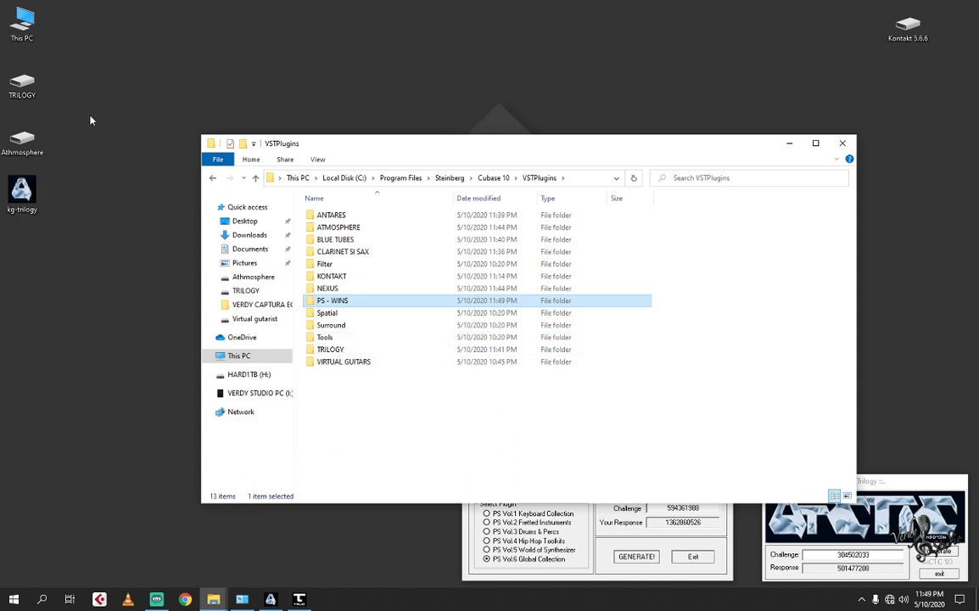
{"action": "left_click", "coordinate": [596, 567]}
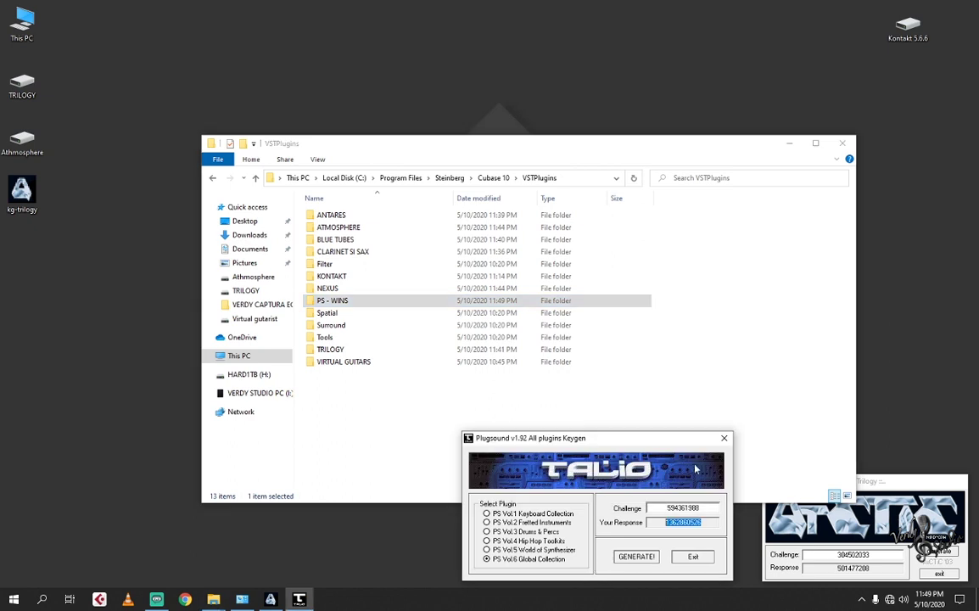
Step: Close the Plugsound tool and run jBridger as administrator, choosing the x64 (64-bit) host
{"action": "left_click", "coordinate": [724, 439]}
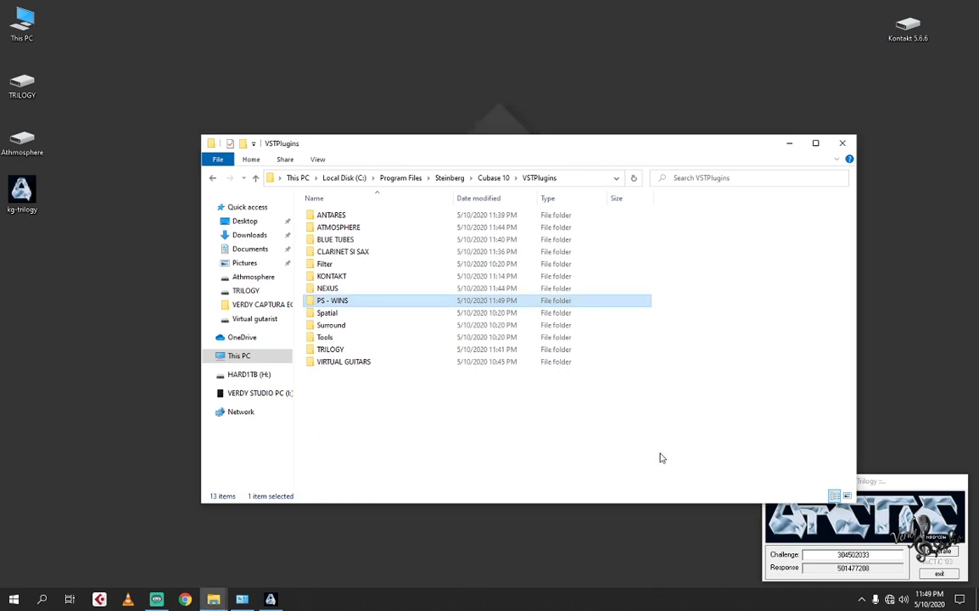
{"action": "left_click", "coordinate": [14, 603]}
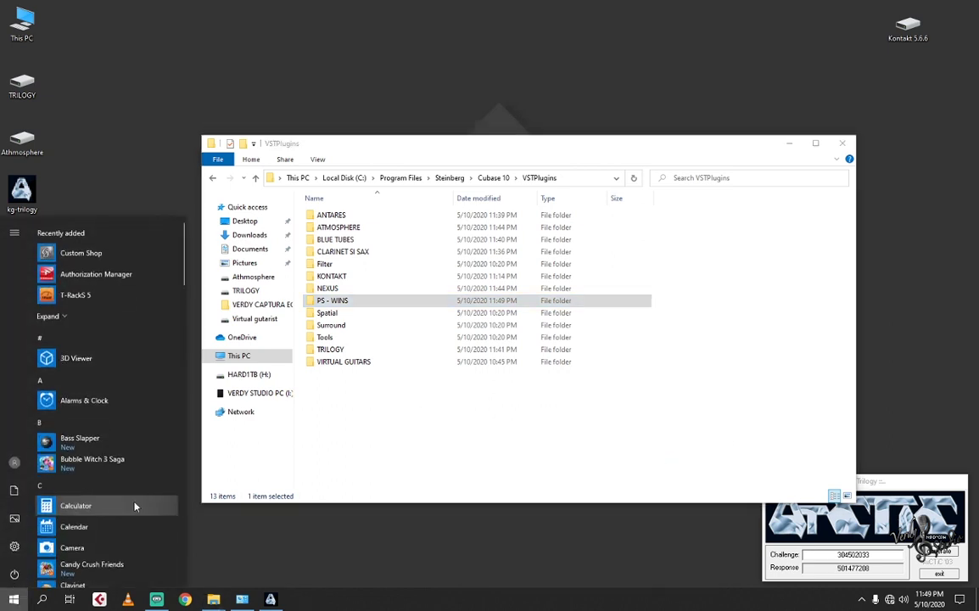
{"action": "scroll", "coordinate": [136, 505], "scroll_direction": "down", "scroll_amount": 10}
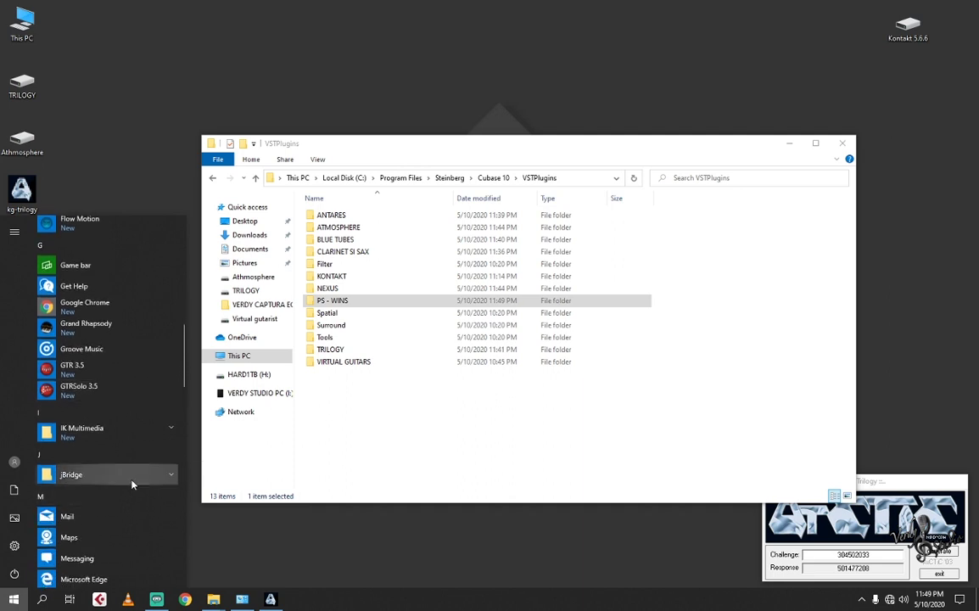
{"action": "left_click", "coordinate": [129, 476]}
{"action": "right_click", "coordinate": [122, 497]}
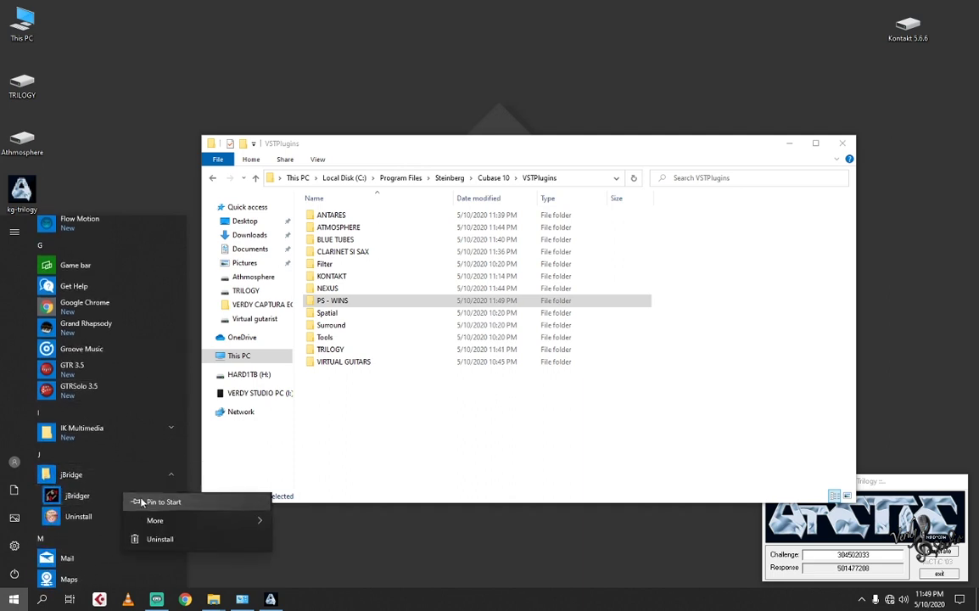
{"action": "mouse_move", "coordinate": [212, 523]}
{"action": "left_click", "coordinate": [324, 546]}
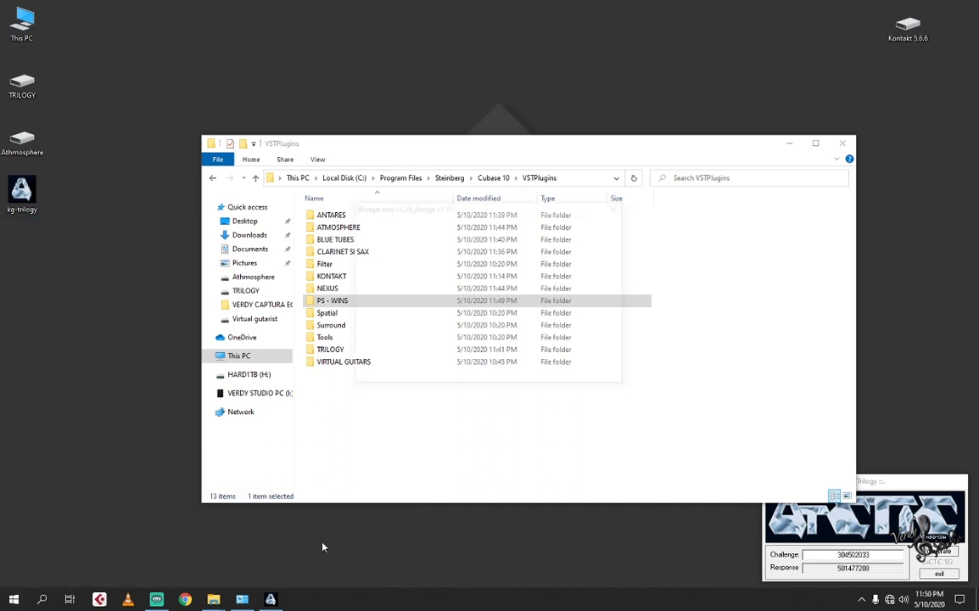
{"action": "left_click", "coordinate": [480, 328]}
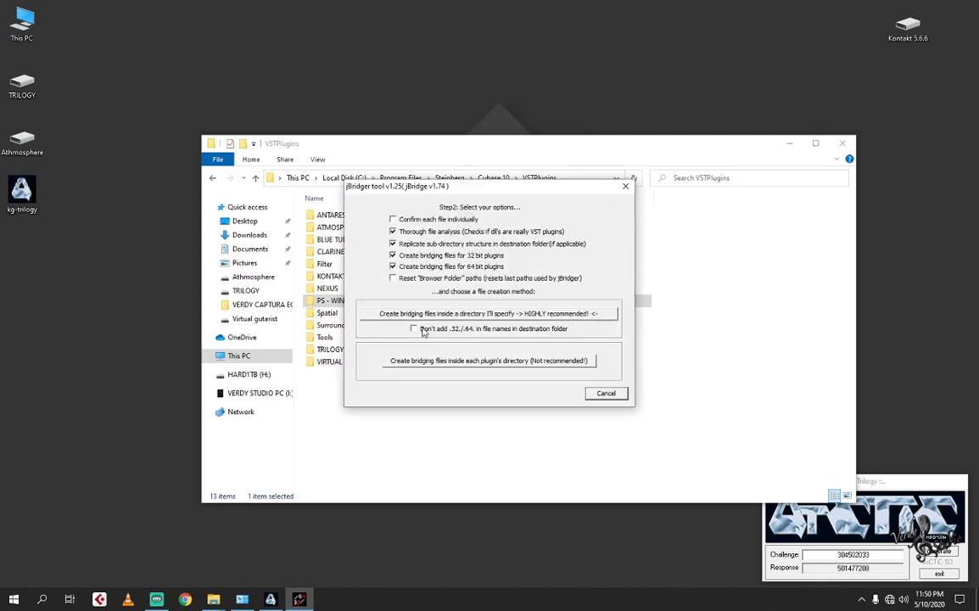
Step: Create bridging files for the TRILOGY folder in a specified directory, without .32/.64 in the file names and with Desktop as the destination
{"action": "left_click", "coordinate": [458, 313]}
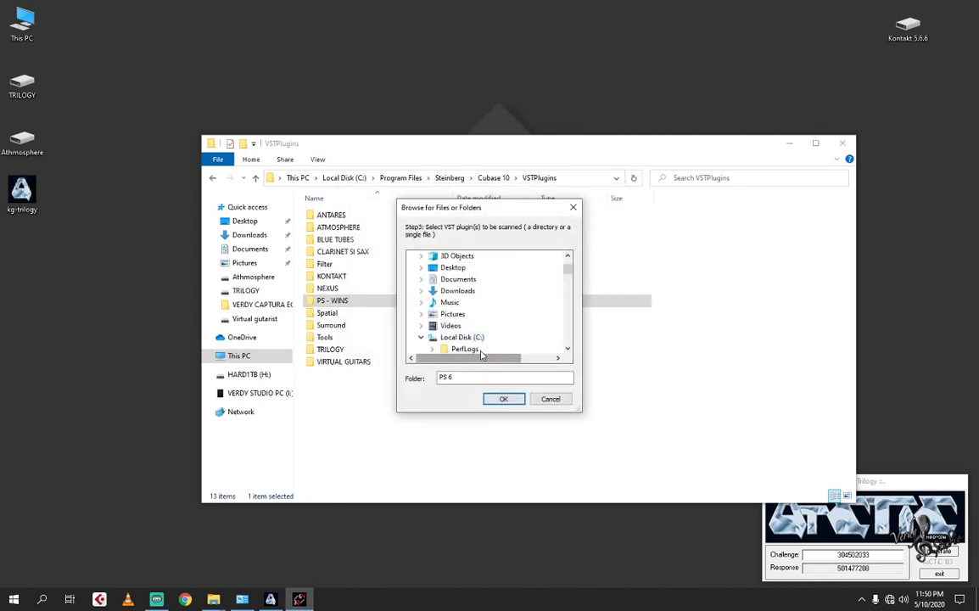
{"action": "scroll", "coordinate": [501, 336], "scroll_direction": "down", "scroll_amount": 4}
{"action": "scroll", "coordinate": [501, 336], "scroll_direction": "down", "scroll_amount": 8}
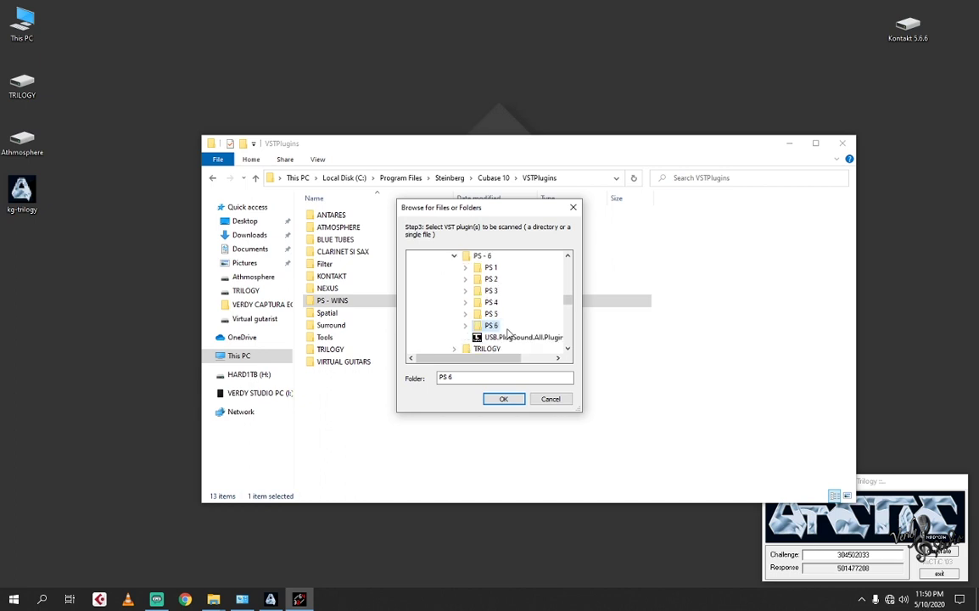
{"action": "double_click", "coordinate": [488, 349]}
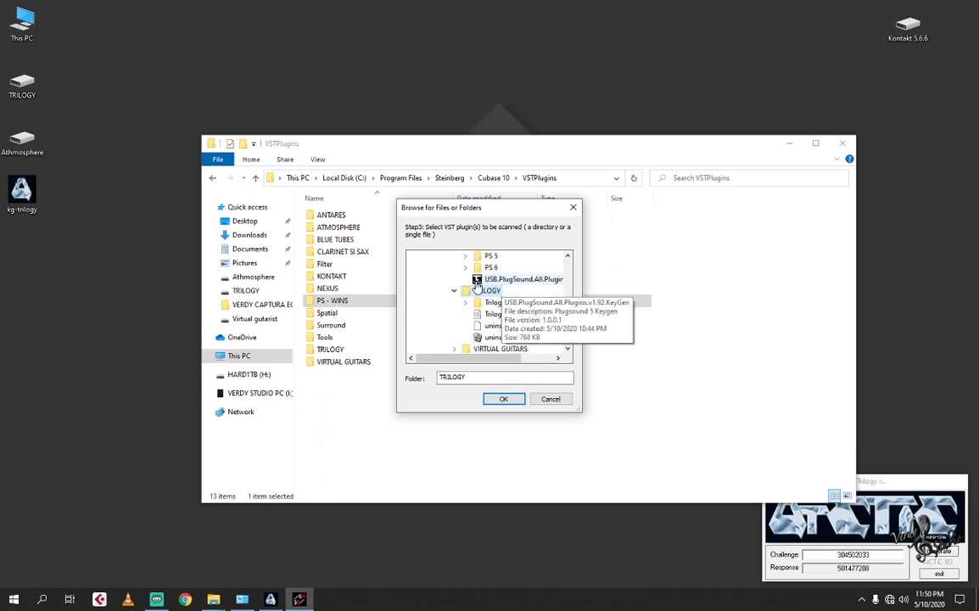
{"action": "left_click", "coordinate": [504, 401]}
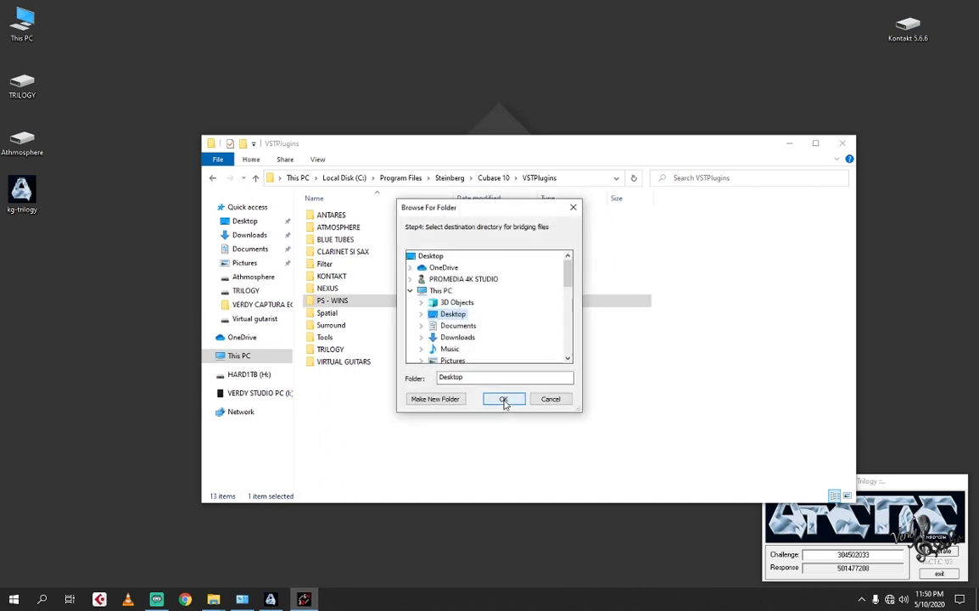
{"action": "left_click", "coordinate": [503, 399]}
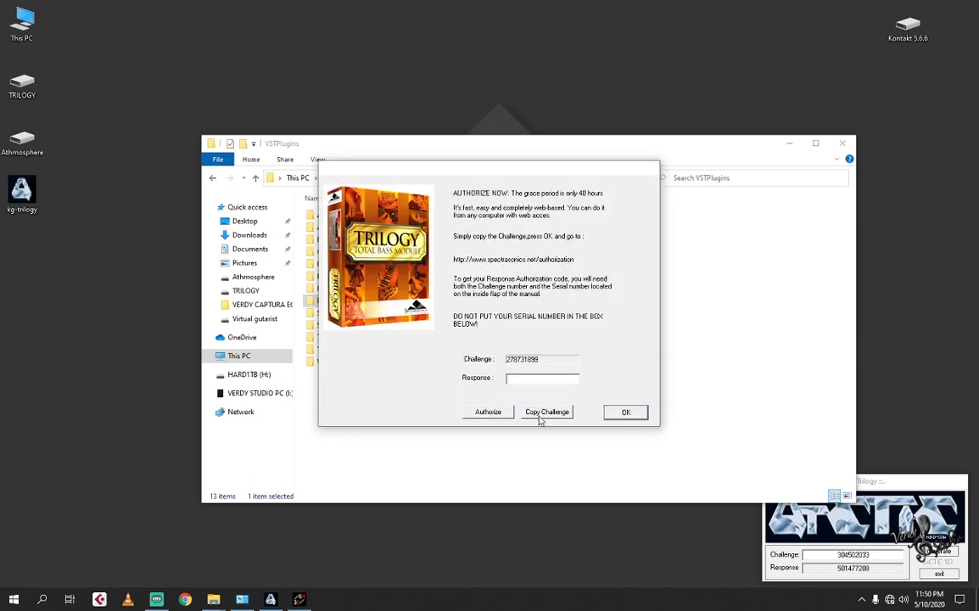
Step: Fill in the challenge and response codes for the Trilogy authorization and complete the bridging
{"action": "left_click_drag", "start_coordinate": [884, 555], "coordinate": [804, 556]}
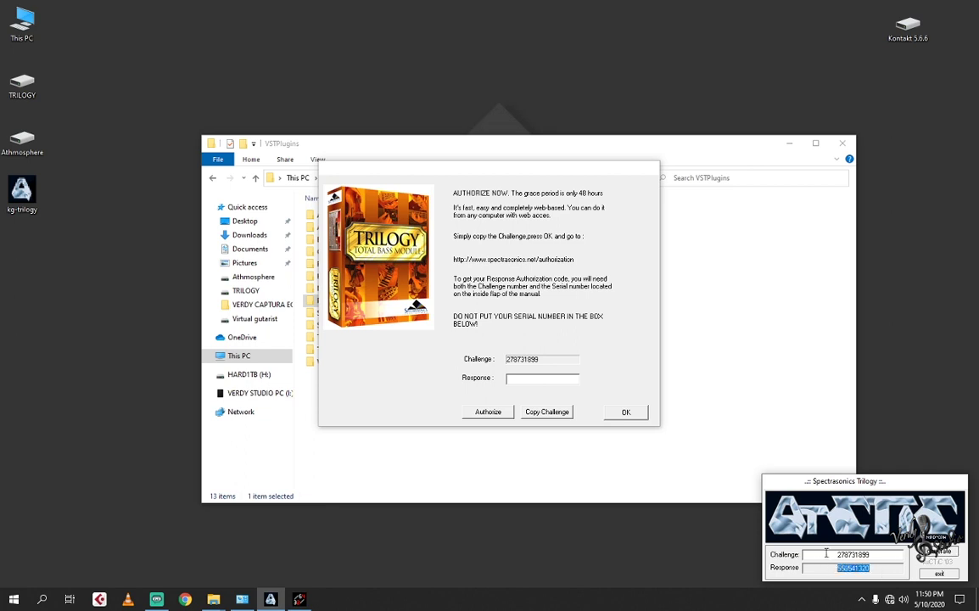
{"action": "left_click", "coordinate": [533, 380]}
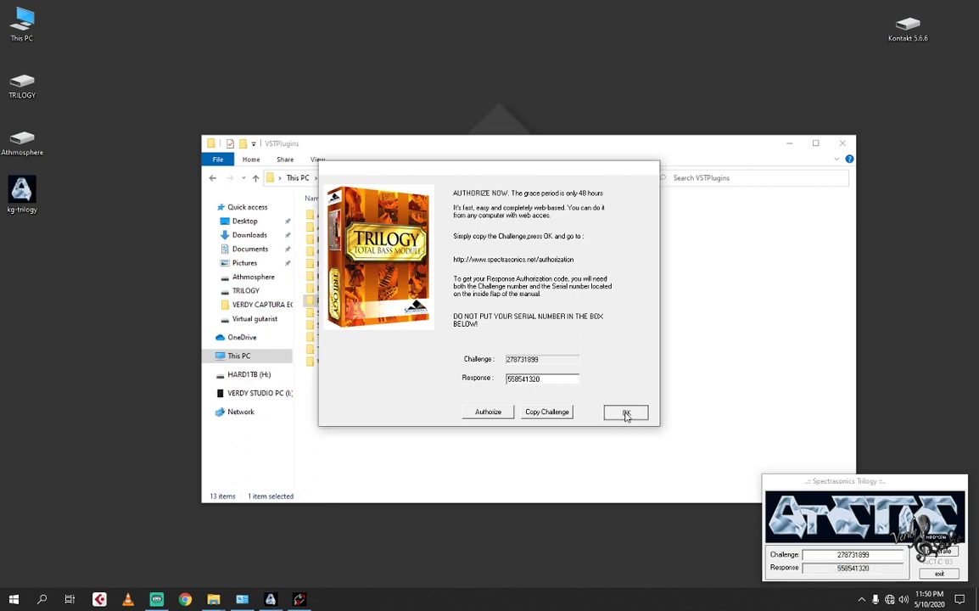
{"action": "left_click", "coordinate": [626, 413]}
{"action": "left_click", "coordinate": [529, 340]}
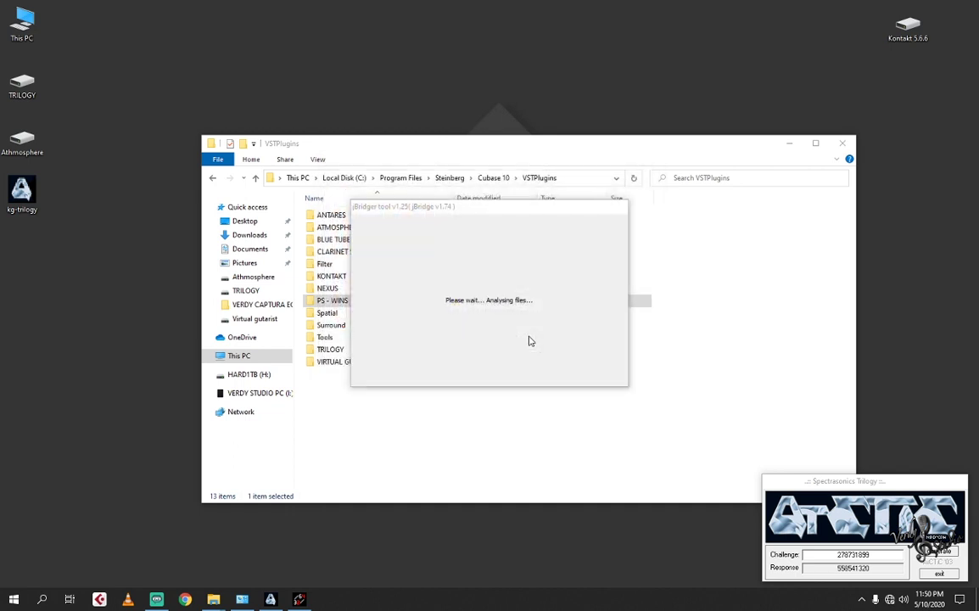
{"action": "left_click", "coordinate": [585, 349]}
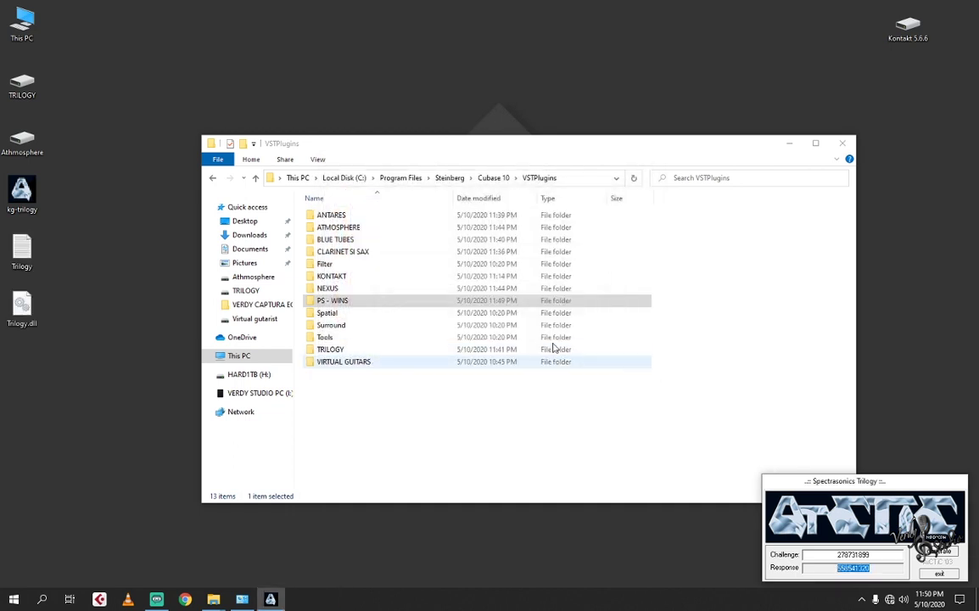
Step: Move both Trilogy bridging files from the desktop into the TRILOGY folder under VSTPlugins, granting administrator permission
{"action": "left_click", "coordinate": [255, 177]}
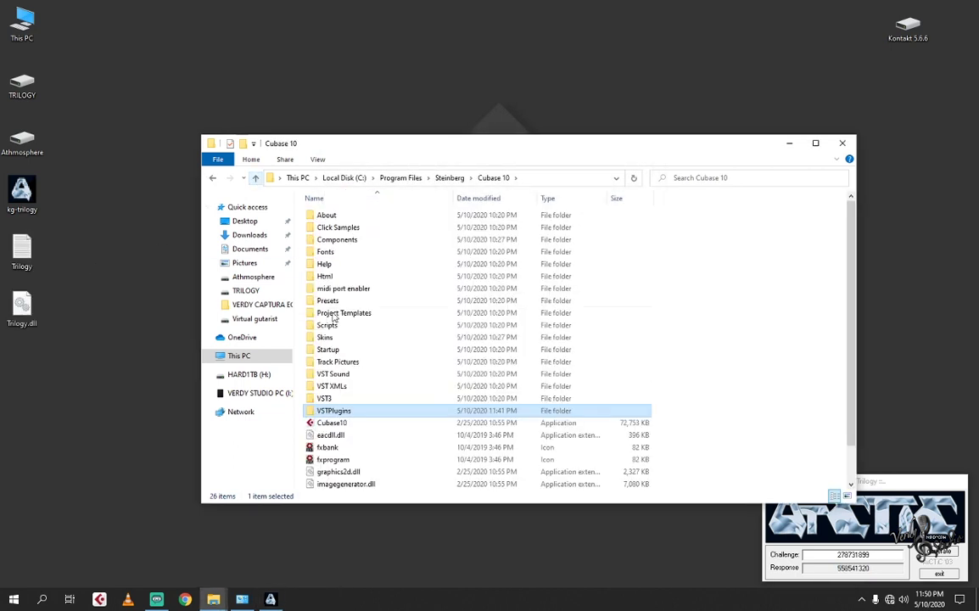
{"action": "double_click", "coordinate": [334, 411]}
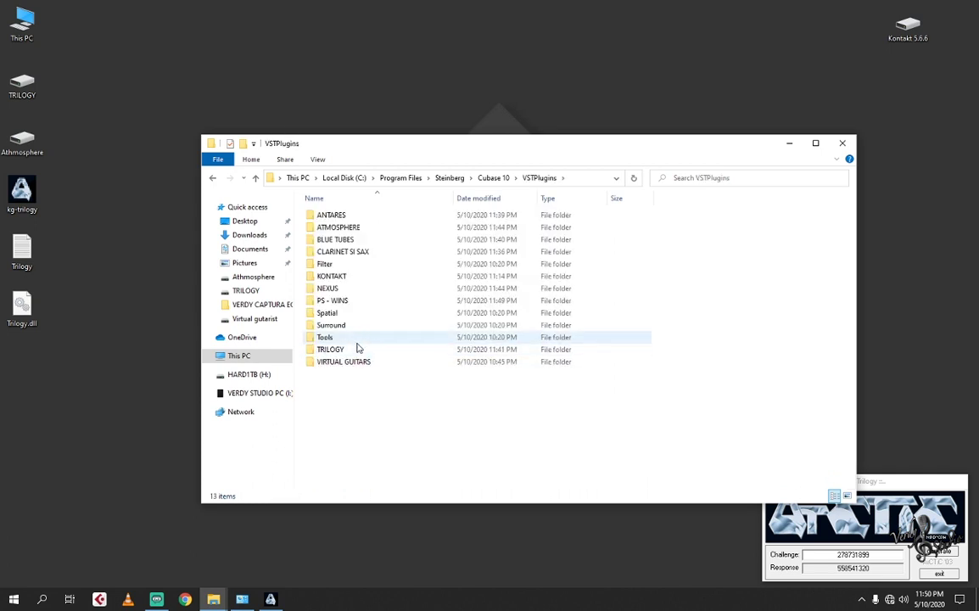
{"action": "double_click", "coordinate": [327, 356]}
{"action": "left_click_drag", "start_coordinate": [65, 217], "coordinate": [23, 323]}
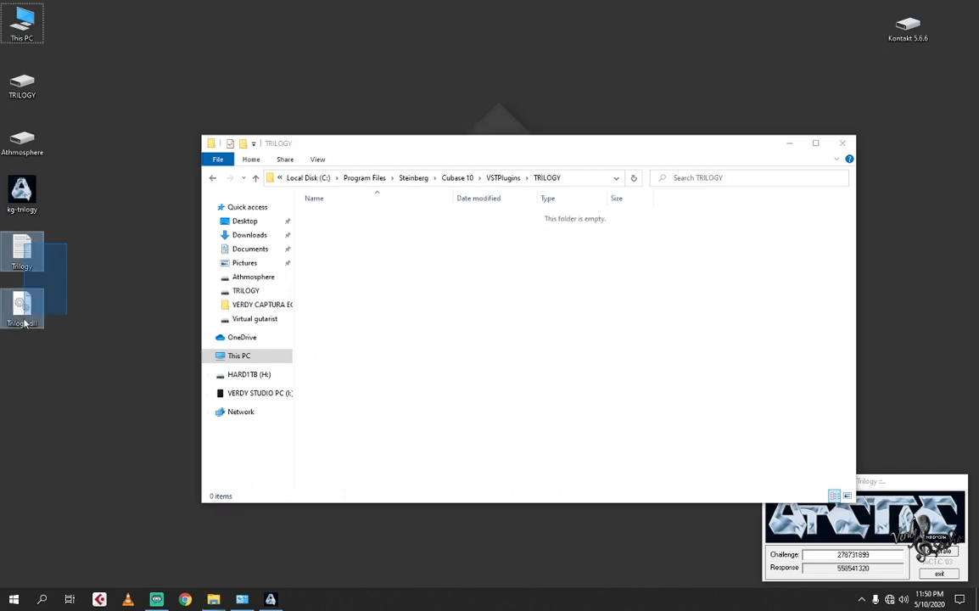
{"action": "right_click", "coordinate": [27, 299]}
{"action": "left_click", "coordinate": [85, 435]}
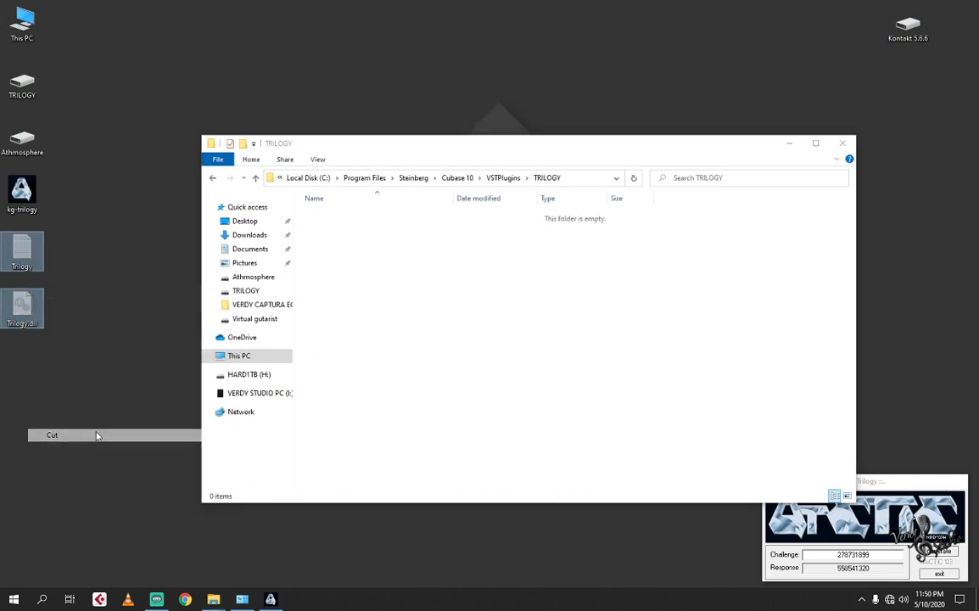
{"action": "right_click", "coordinate": [350, 282]}
{"action": "left_click", "coordinate": [395, 358]}
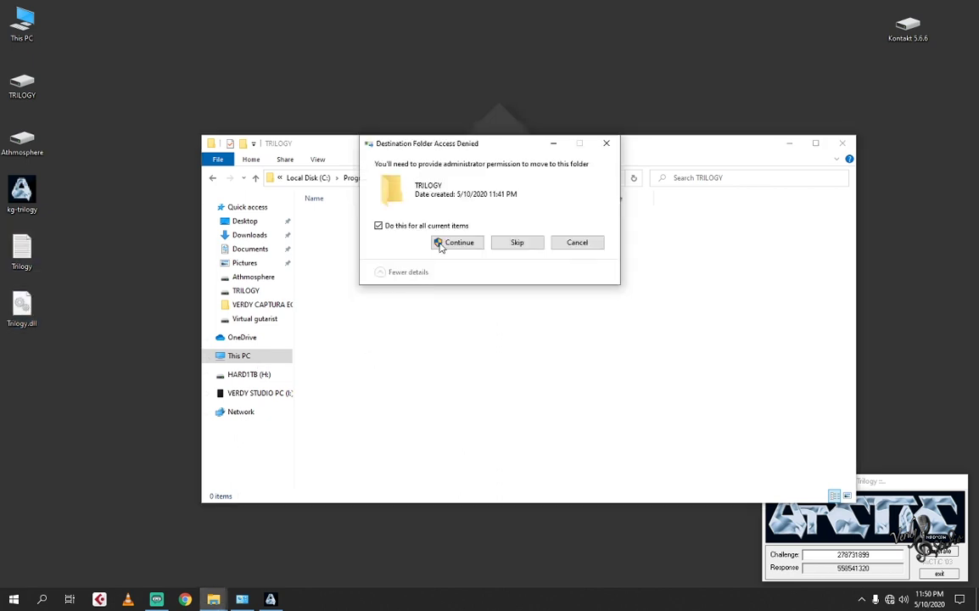
{"action": "left_click", "coordinate": [439, 242]}
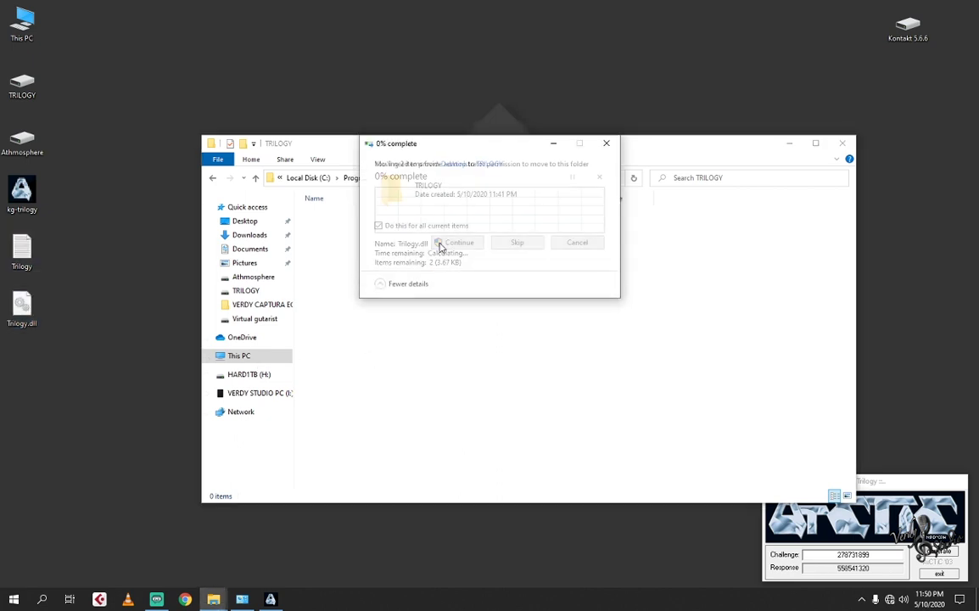
Step: Open the VIRTUAL GUITARS folder under VSTPlugins and close the Spectrasonics Trilogy tool
{"action": "left_click", "coordinate": [255, 178]}
{"action": "double_click", "coordinate": [348, 361]}
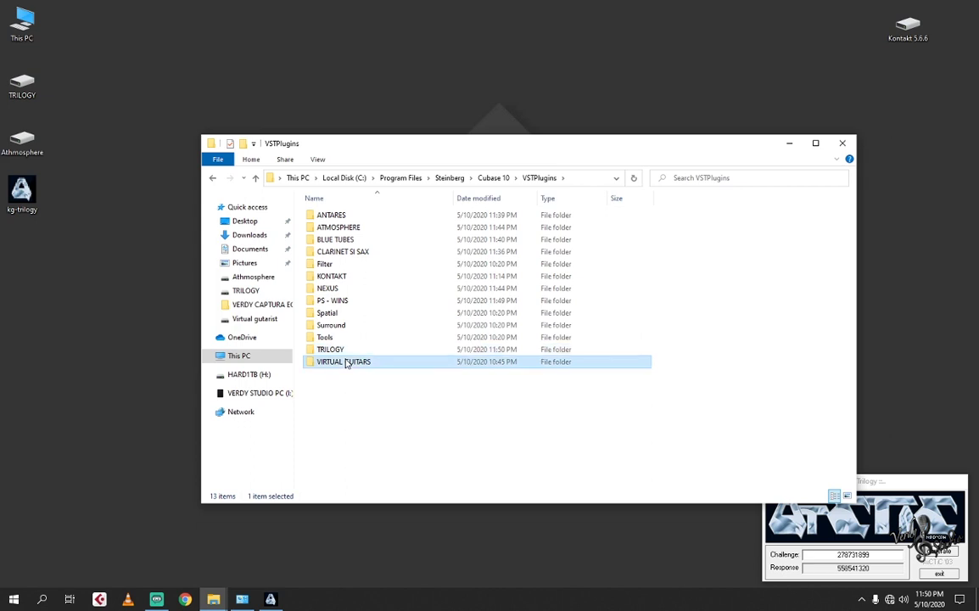
{"action": "left_click", "coordinate": [943, 575]}
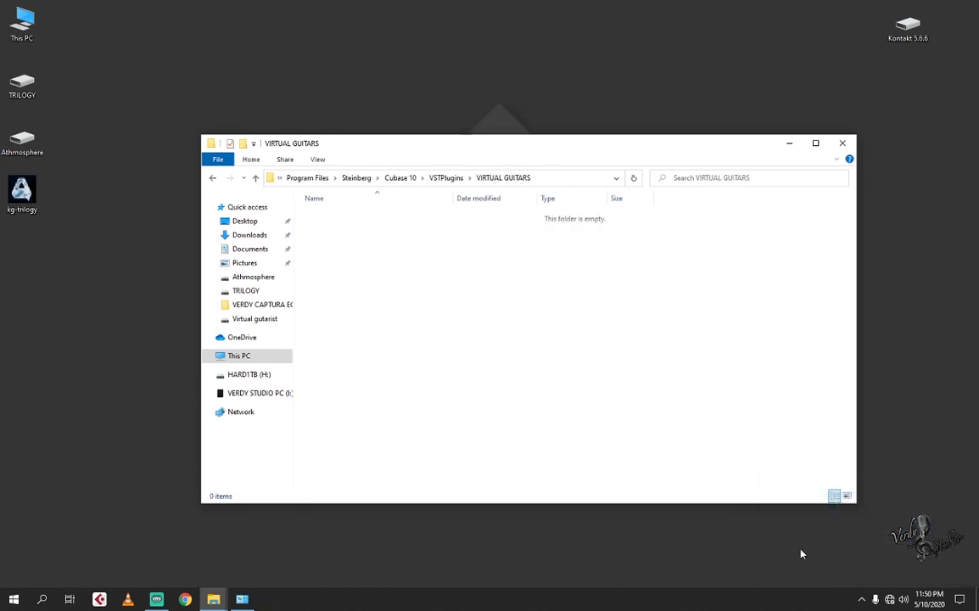
Step: Run jBridger again as administrator and choose the x64 (64-bit) host
{"action": "left_click", "coordinate": [17, 598]}
{"action": "scroll", "coordinate": [127, 459], "scroll_direction": "down", "scroll_amount": 5}
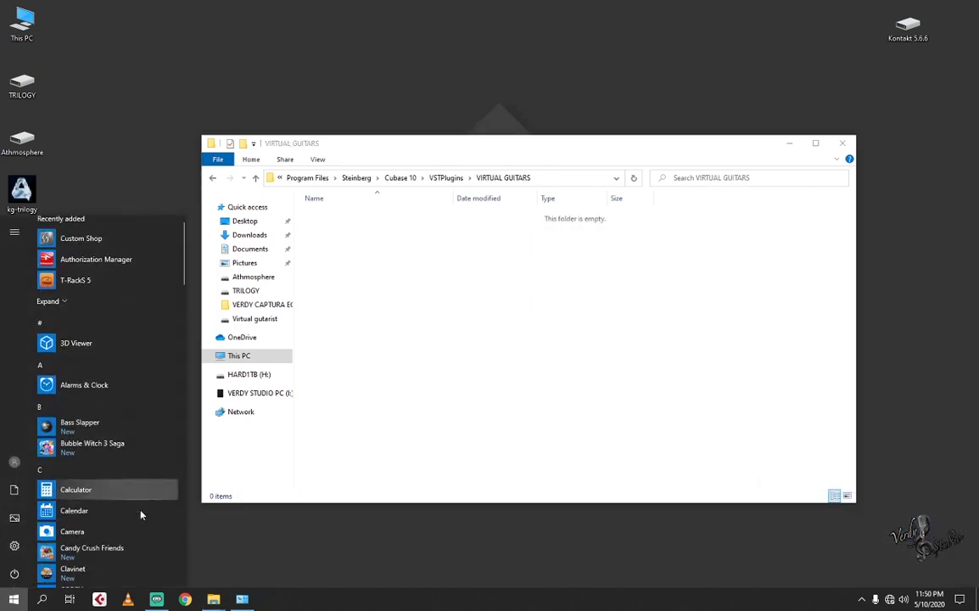
{"action": "scroll", "coordinate": [136, 492], "scroll_direction": "down", "scroll_amount": 3}
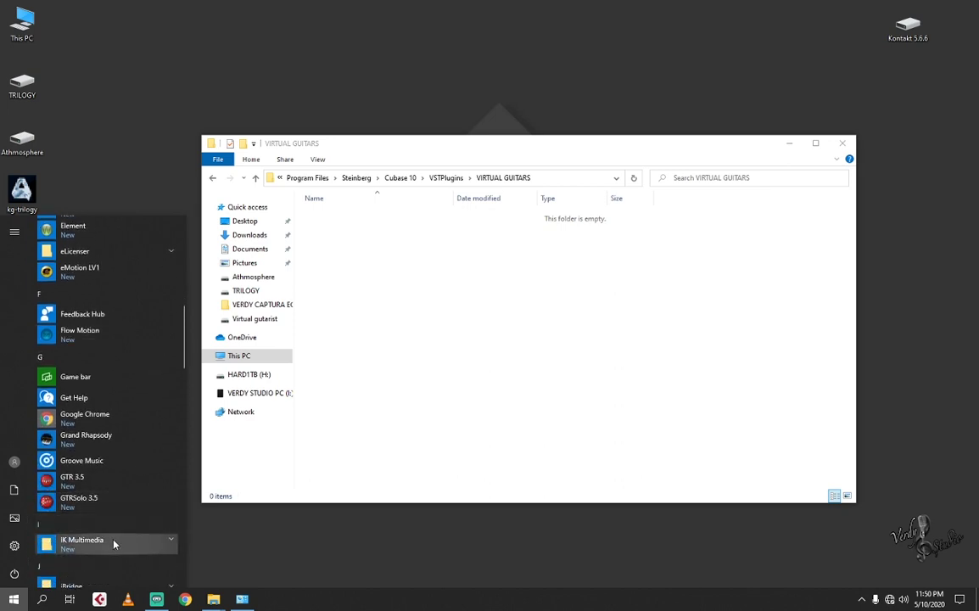
{"action": "left_click", "coordinate": [127, 482]}
{"action": "right_click", "coordinate": [125, 495]}
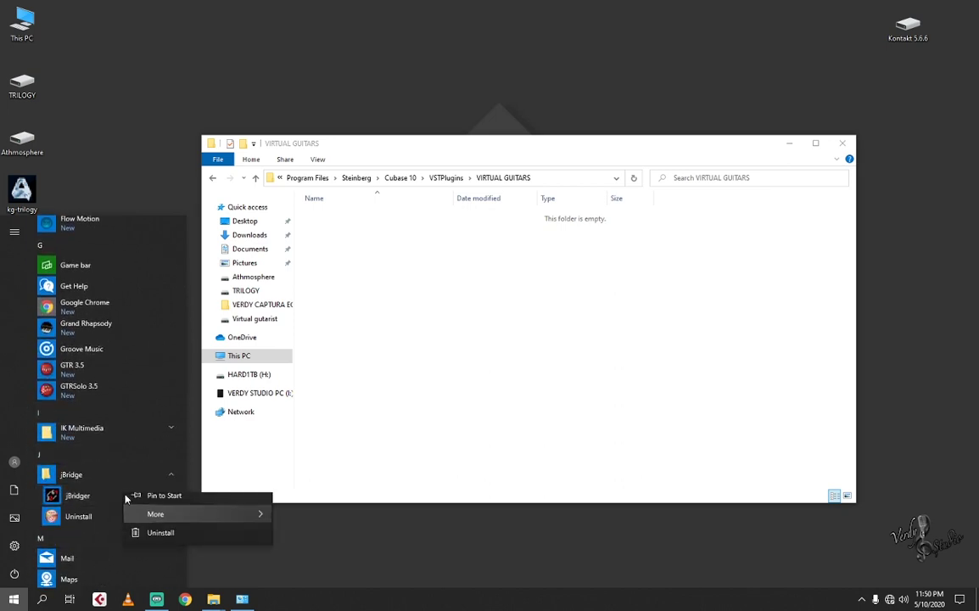
{"action": "mouse_move", "coordinate": [219, 524]}
{"action": "left_click", "coordinate": [293, 545]}
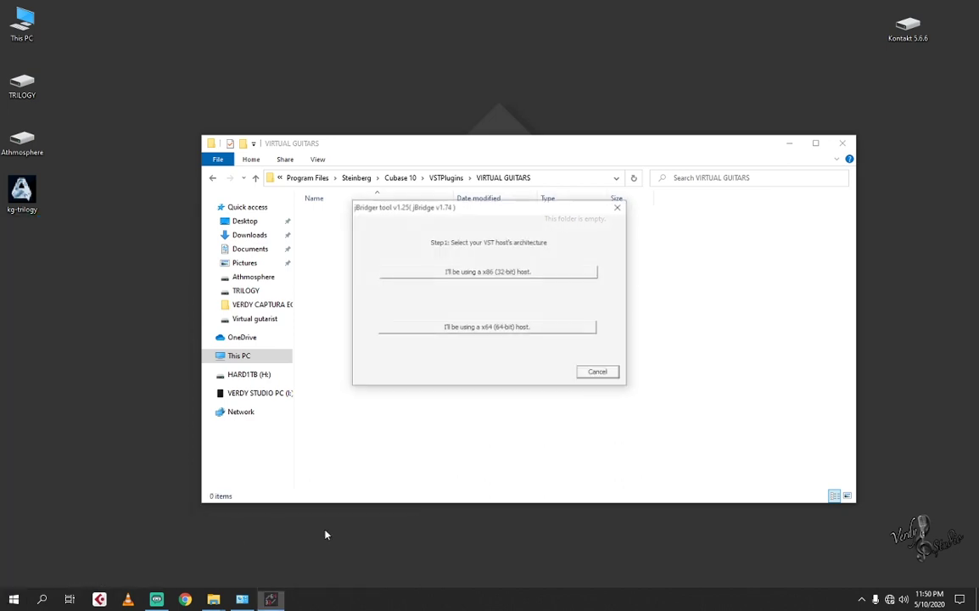
{"action": "left_click", "coordinate": [488, 329]}
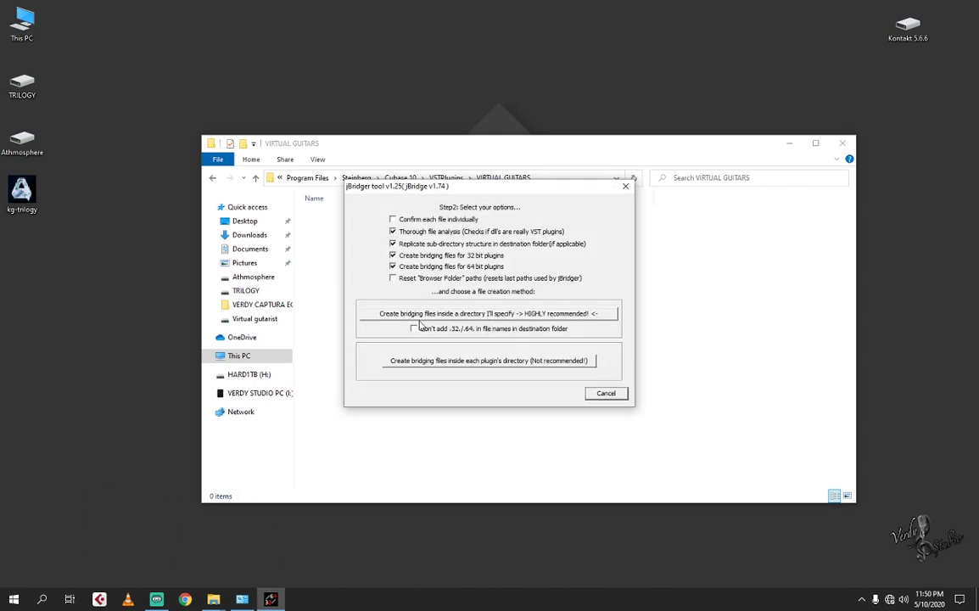
Step: Create bridging files for the VIRTUAL GUITARS folder in a specified directory, without .32/.64 in the file names and with Desktop as the destination
{"action": "left_click", "coordinate": [462, 316]}
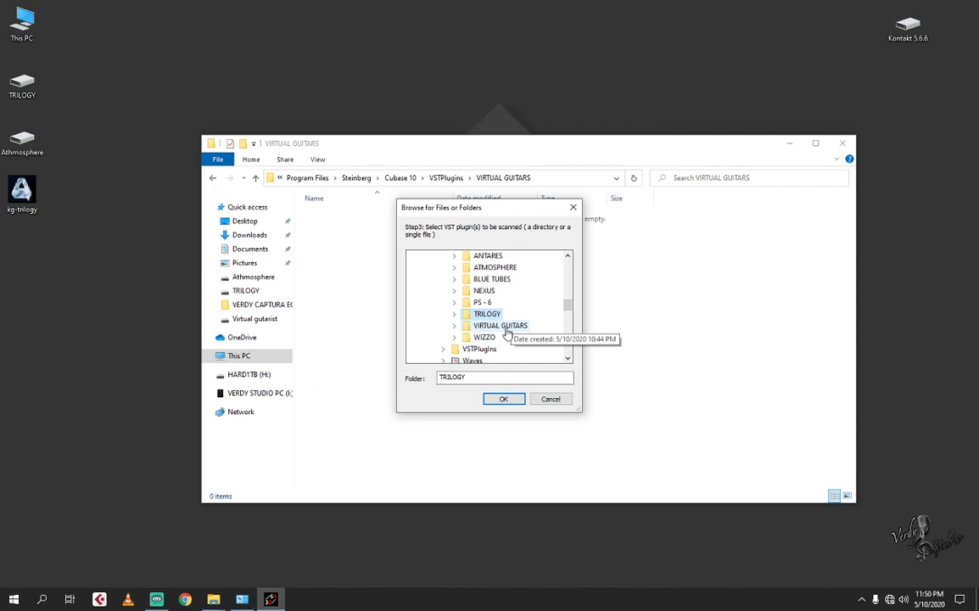
{"action": "left_click", "coordinate": [507, 330]}
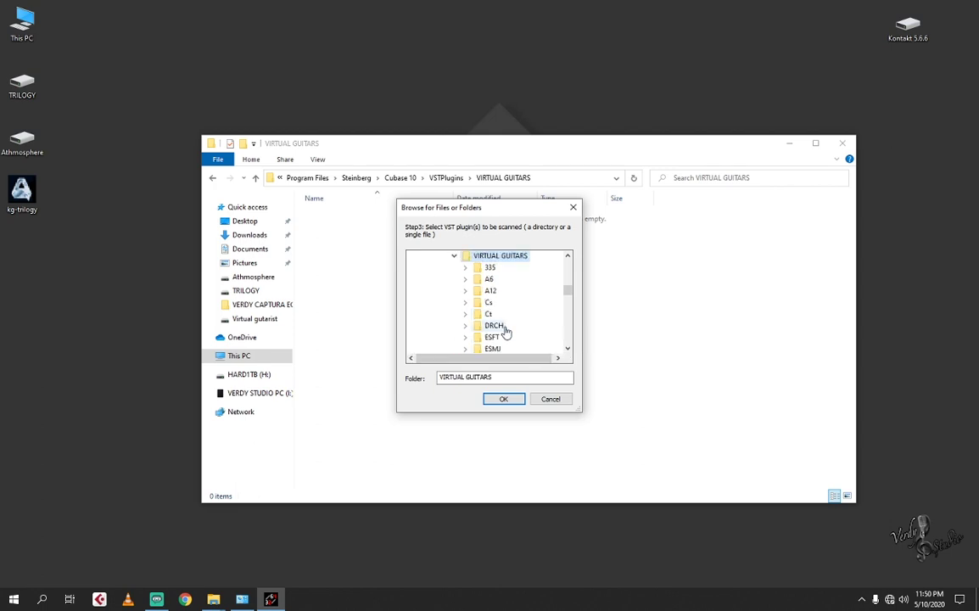
{"action": "left_click", "coordinate": [514, 401]}
{"action": "left_click", "coordinate": [506, 399]}
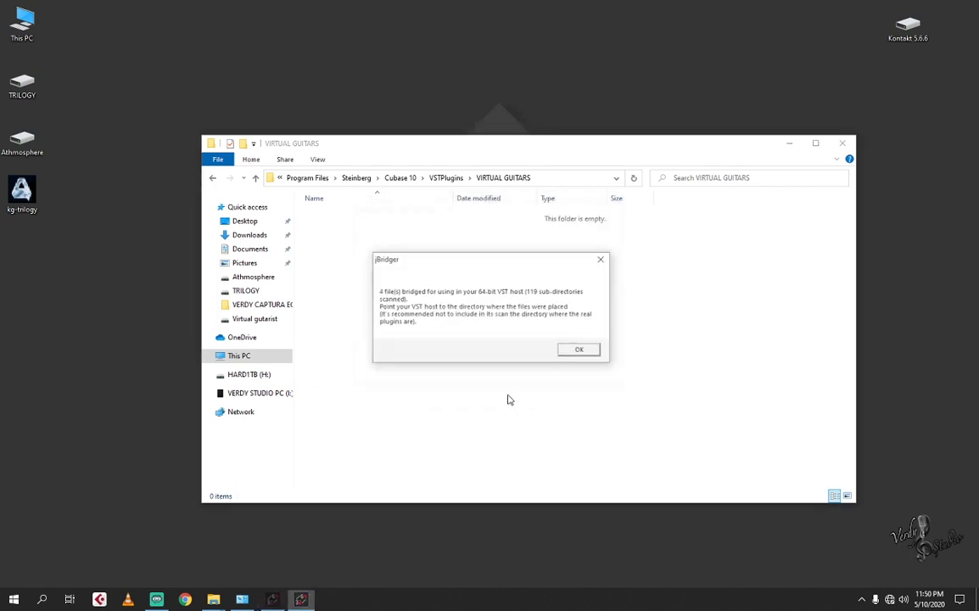
{"action": "left_click", "coordinate": [581, 351]}
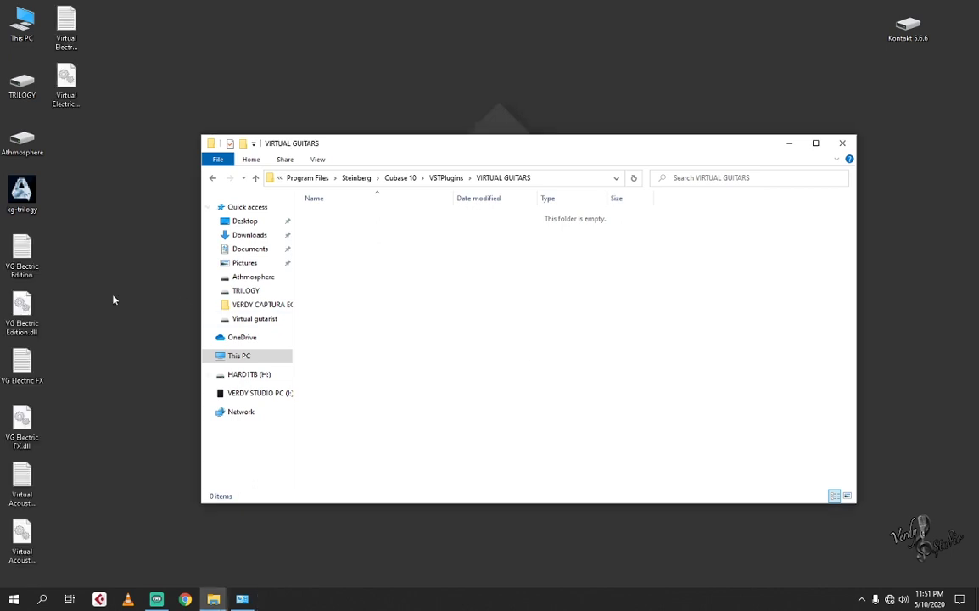
Step: Move the VG Electric Edition, VG Electric FX and Virtual Acoustic Guitar bridging files from the desktop into the VIRTUAL GUITARS folder, granting administrator permission
{"action": "left_click_drag", "start_coordinate": [59, 239], "coordinate": [17, 536]}
{"action": "right_click", "coordinate": [17, 534]}
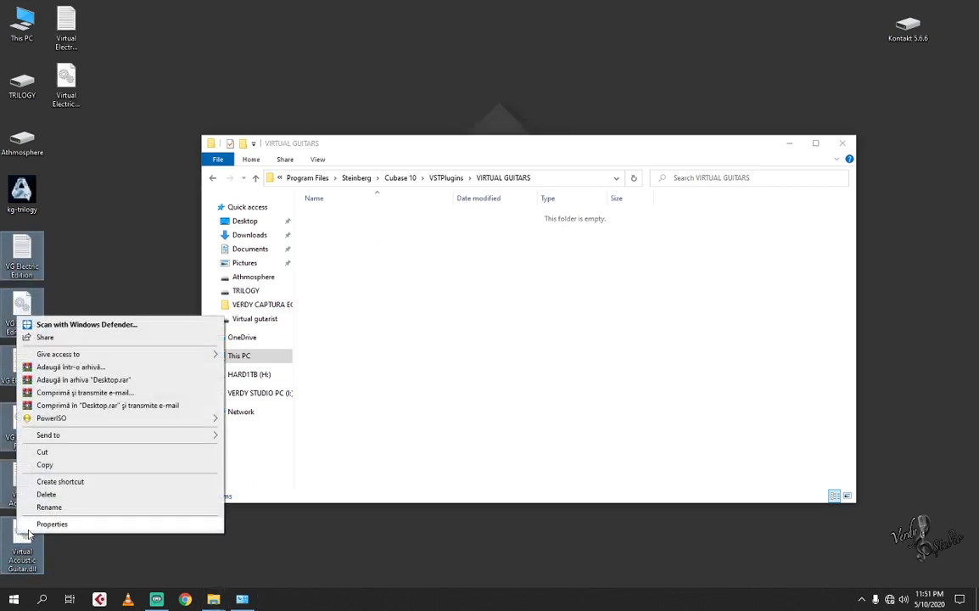
{"action": "left_click", "coordinate": [88, 456]}
{"action": "right_click", "coordinate": [367, 298]}
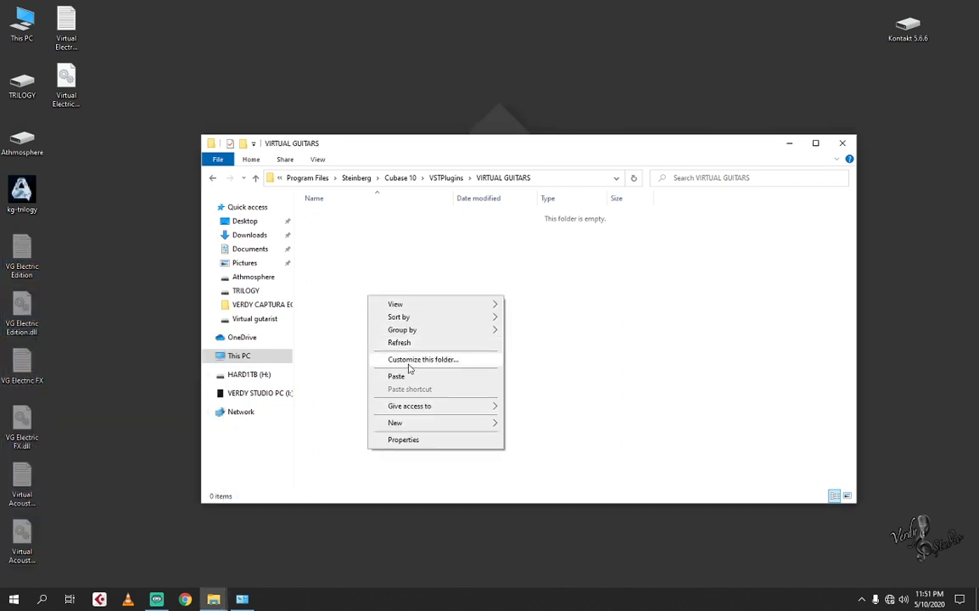
{"action": "left_click", "coordinate": [407, 373]}
{"action": "left_click", "coordinate": [459, 242]}
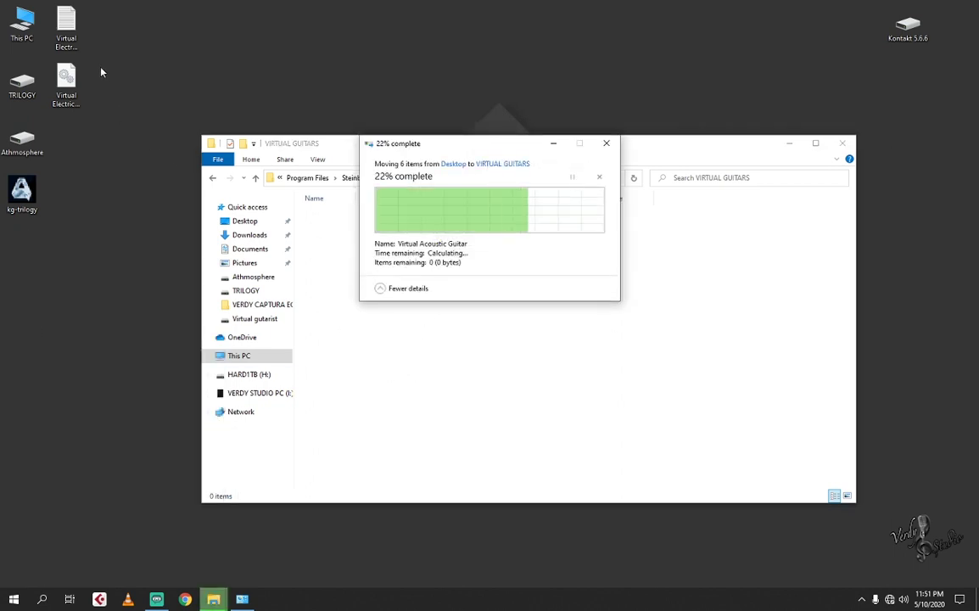
Step: Move the two Virtual Electric Guitar bridging files from the desktop into the VIRTUAL GUITARS folder, granting administrator permission
{"action": "left_click_drag", "start_coordinate": [72, 100], "coordinate": [73, 99]}
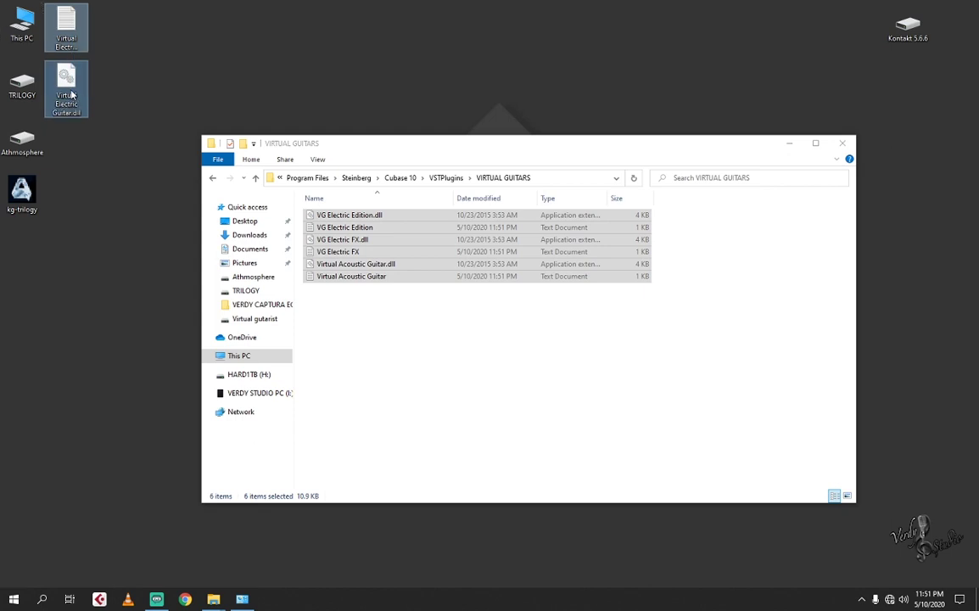
{"action": "right_click", "coordinate": [52, 56]}
{"action": "left_click", "coordinate": [121, 223]}
{"action": "right_click", "coordinate": [334, 322]}
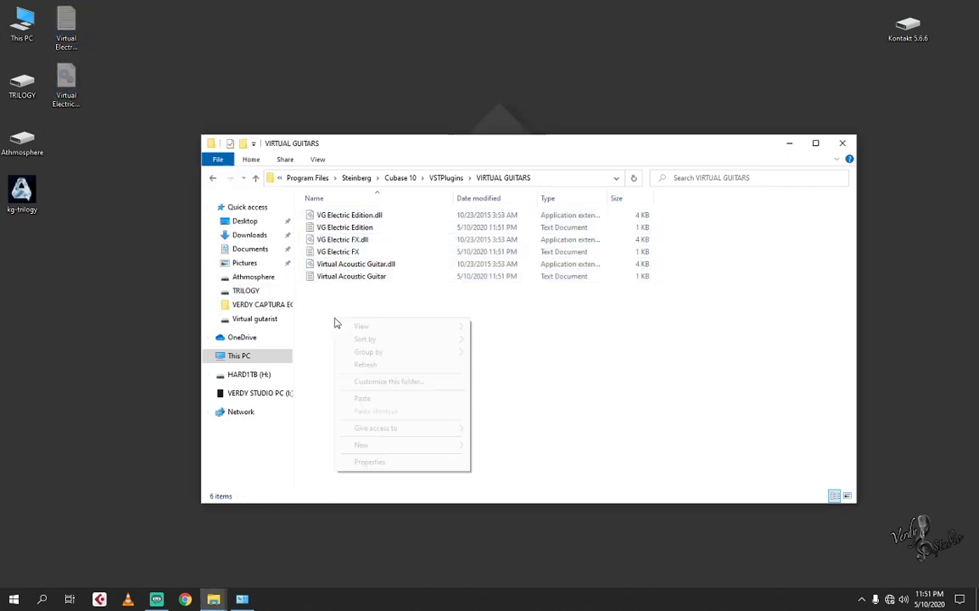
{"action": "left_click", "coordinate": [364, 396]}
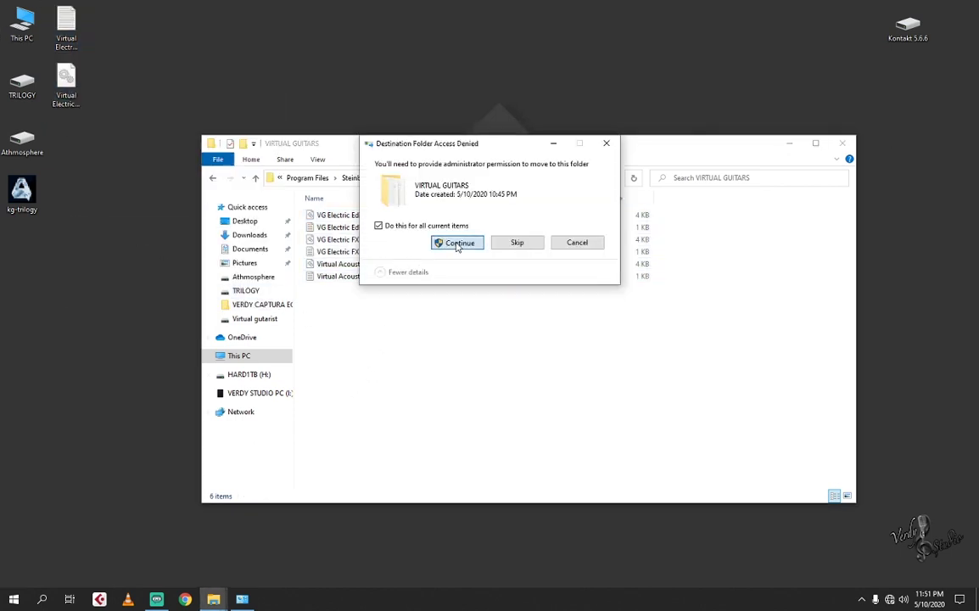
{"action": "left_click", "coordinate": [457, 243]}
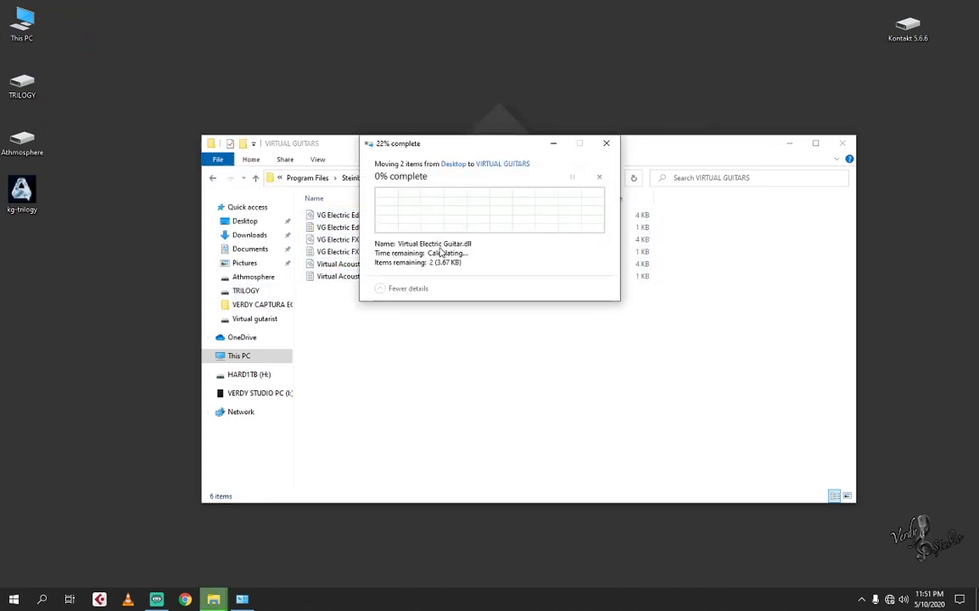
Step: Create a new folder named WIZOO inside VSTPlugins
{"action": "left_click", "coordinate": [256, 178]}
{"action": "right_click", "coordinate": [323, 412]}
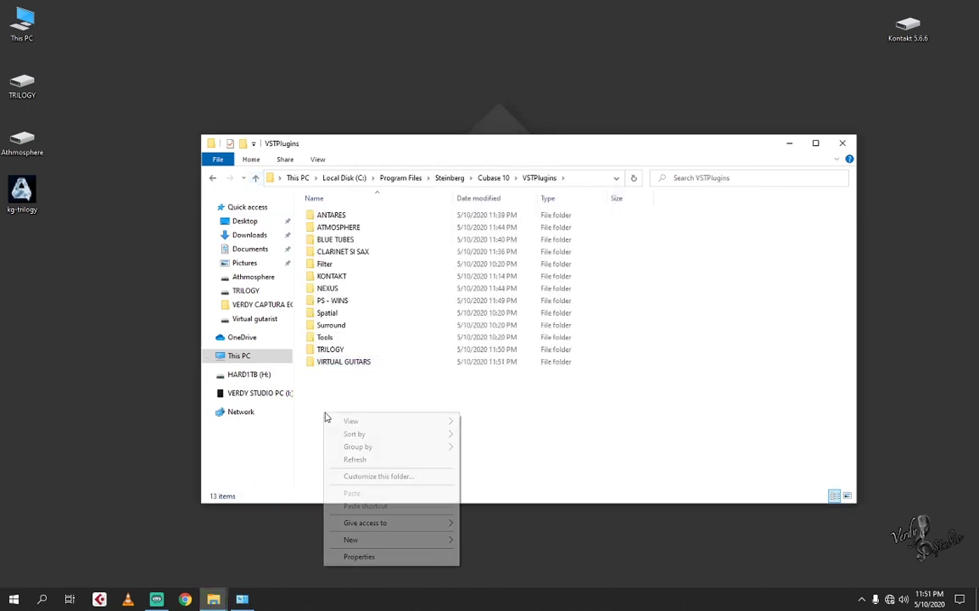
{"action": "mouse_move", "coordinate": [422, 540]}
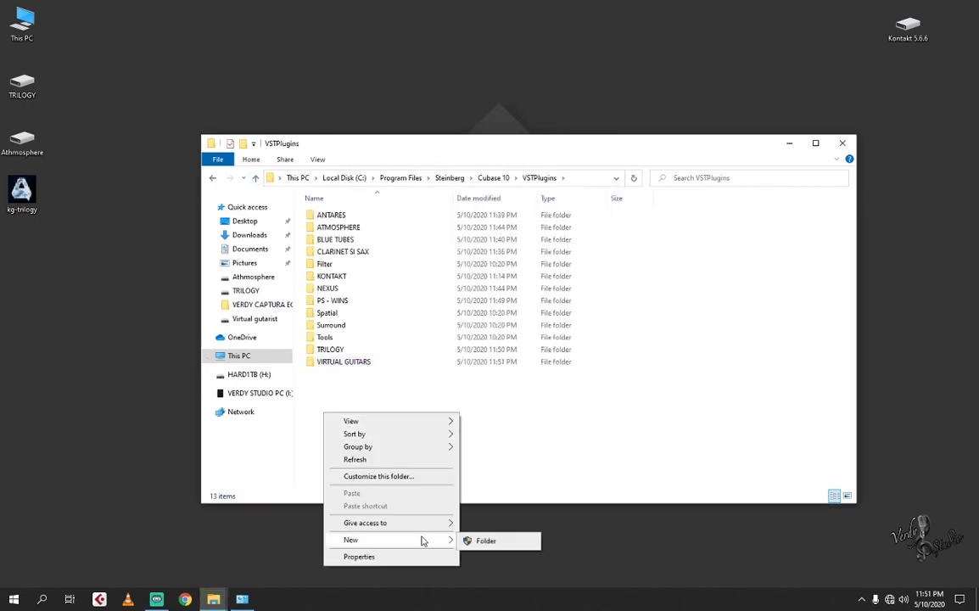
{"action": "left_click", "coordinate": [481, 544]}
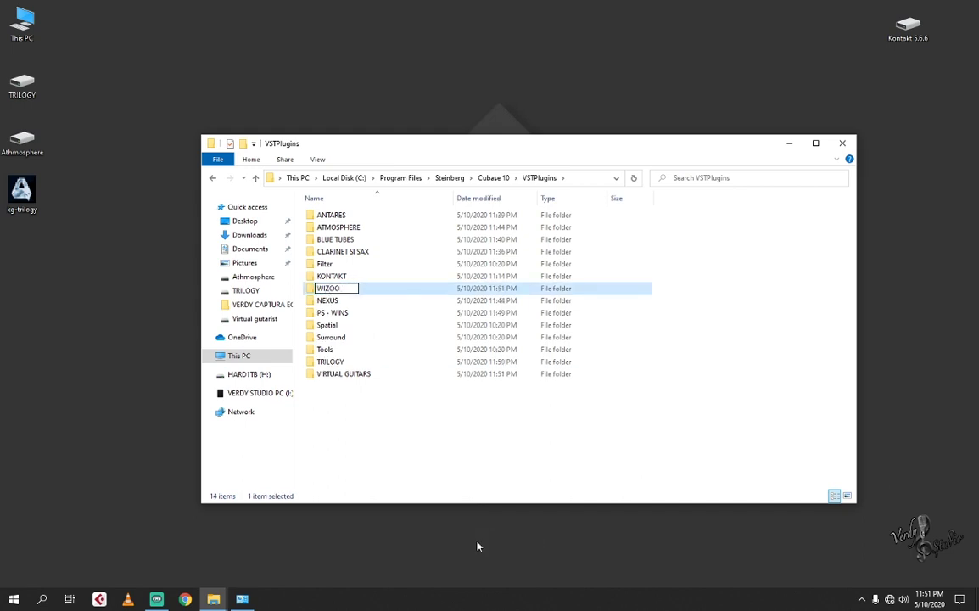
{"action": "key", "text": "Return"}
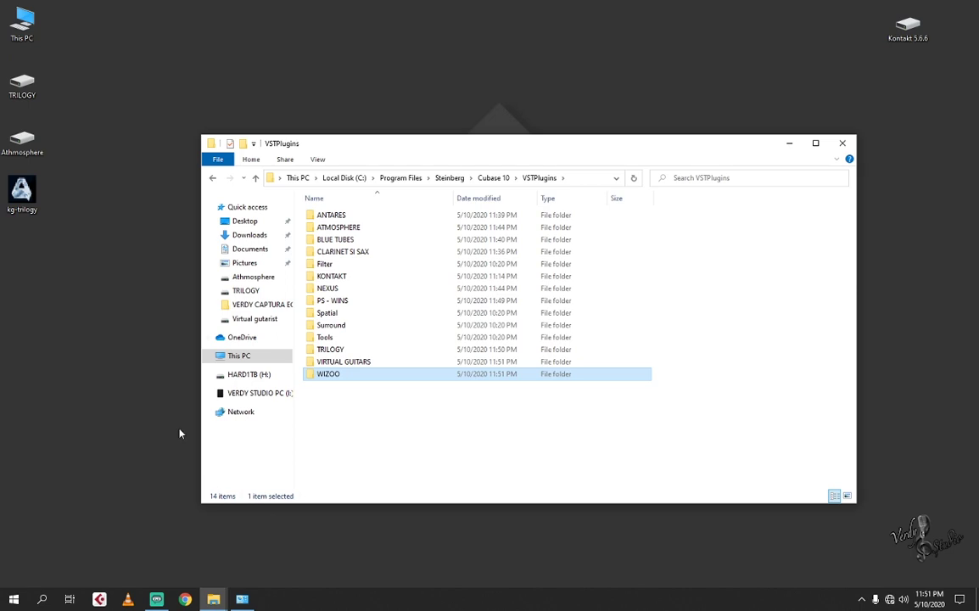
Step: Run jBridger as administrator and choose the x64 (64-bit) host
{"action": "left_click", "coordinate": [14, 598]}
{"action": "mouse_move", "coordinate": [84, 549]}
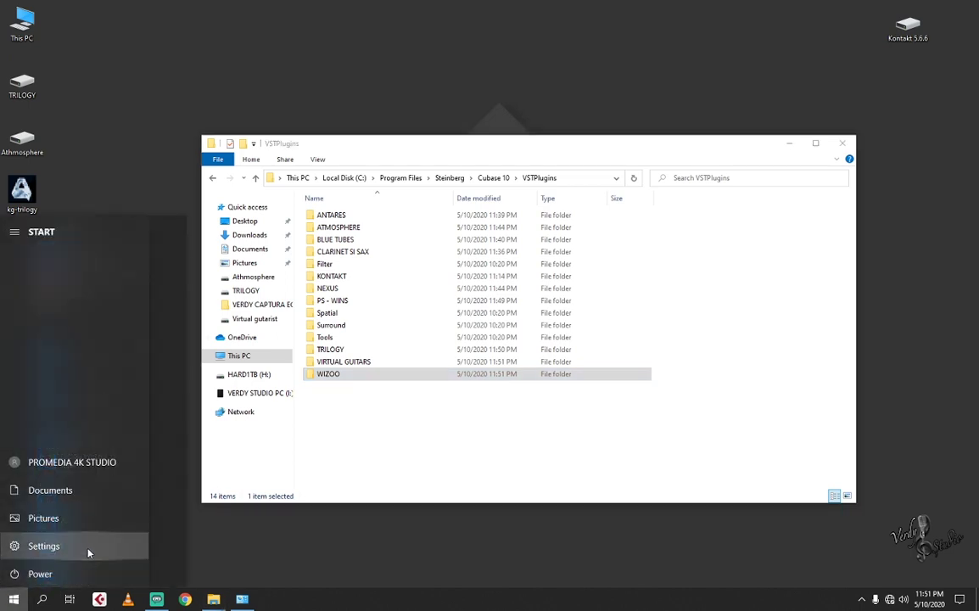
{"action": "scroll", "coordinate": [129, 503], "scroll_direction": "down", "scroll_amount": 15}
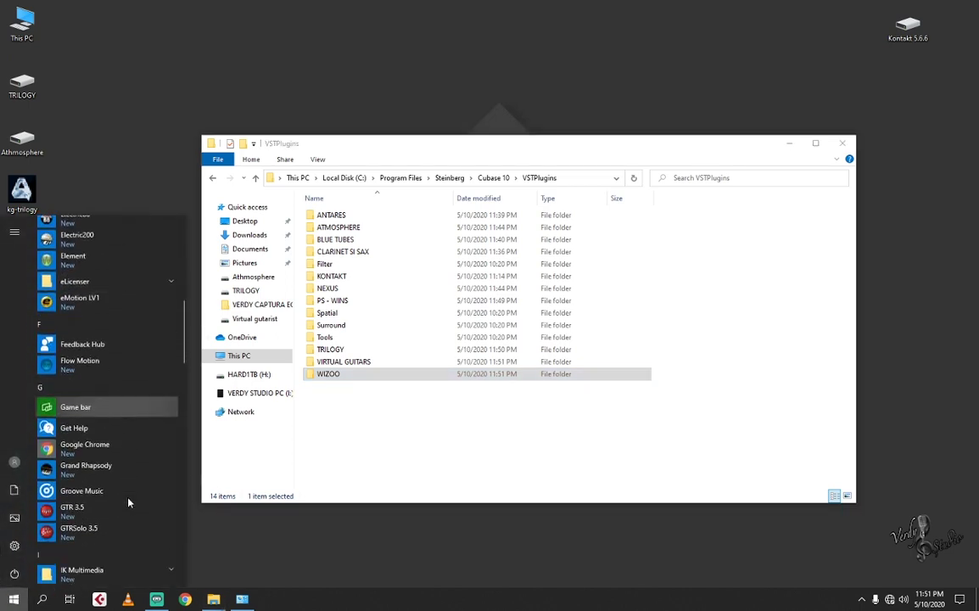
{"action": "left_click", "coordinate": [85, 419]}
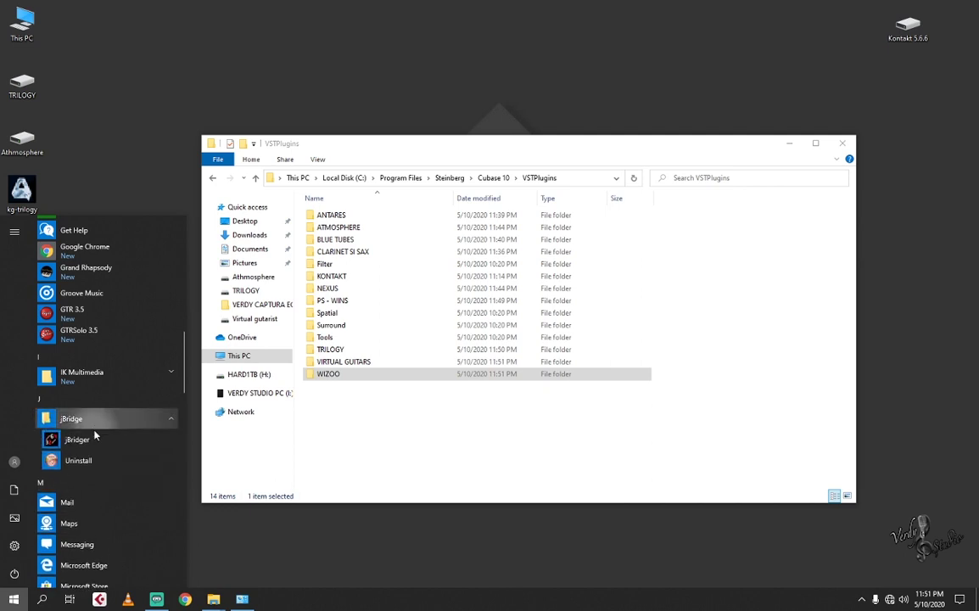
{"action": "right_click", "coordinate": [95, 442]}
{"action": "mouse_move", "coordinate": [231, 471]}
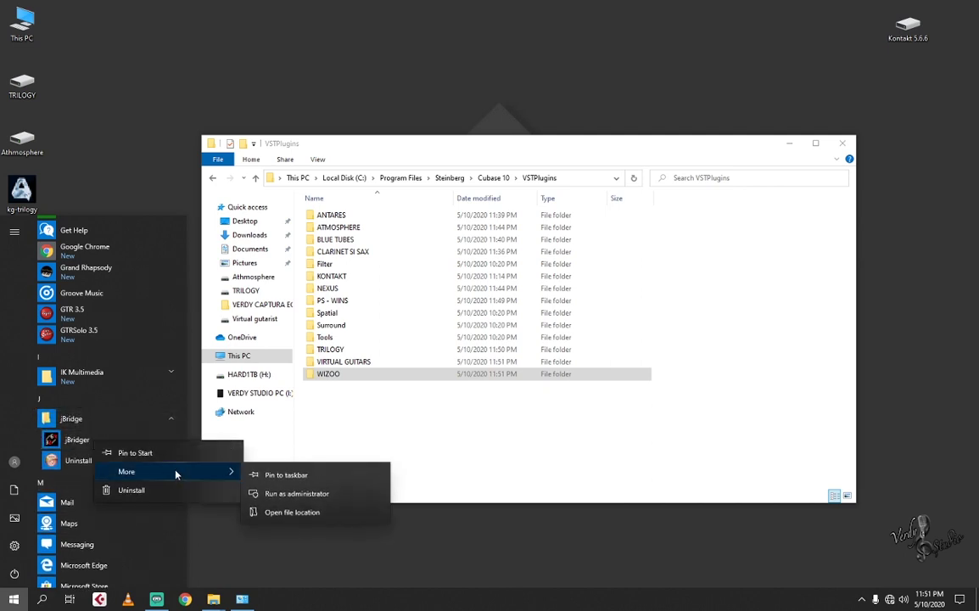
{"action": "left_click", "coordinate": [289, 493]}
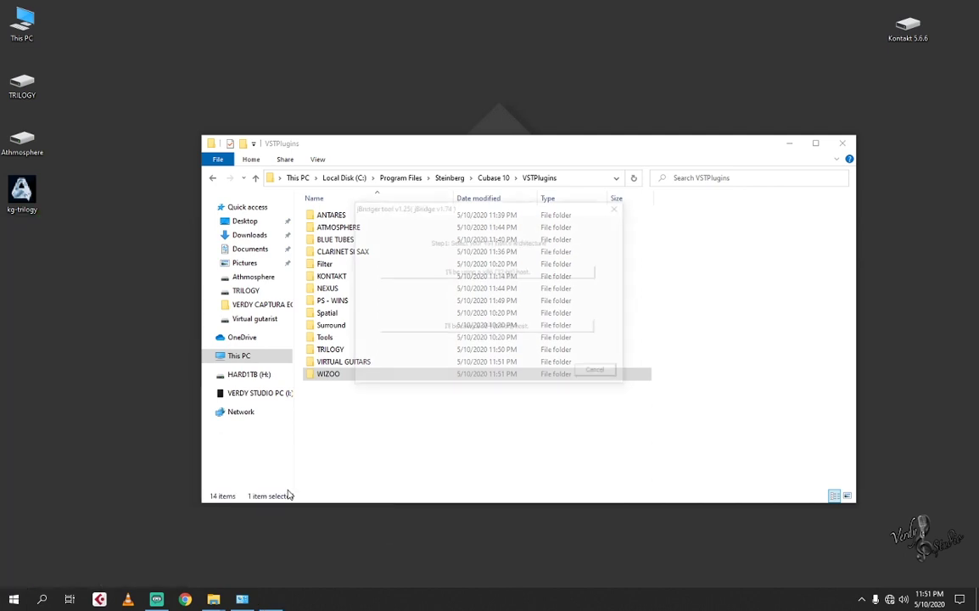
{"action": "left_click", "coordinate": [481, 330]}
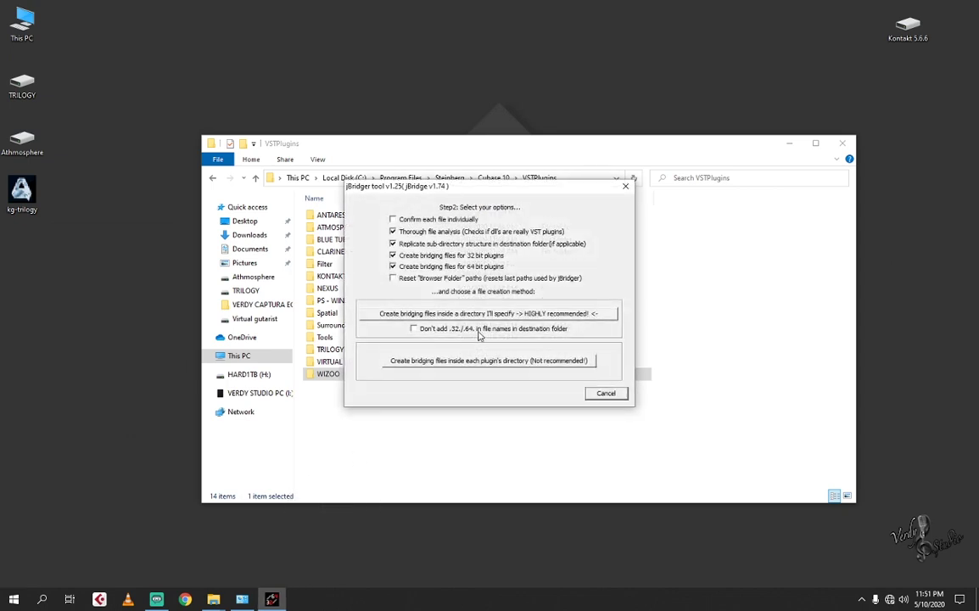
Step: Create bridging files for the WIZZO plugin folder in a specified directory, with Desktop as the destination
{"action": "left_click", "coordinate": [470, 315]}
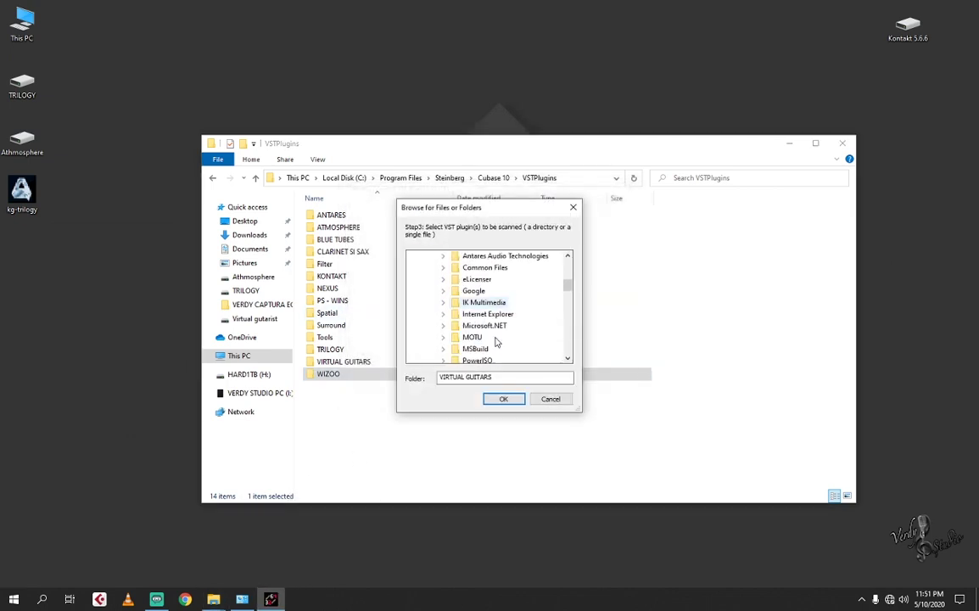
{"action": "double_click", "coordinate": [490, 338]}
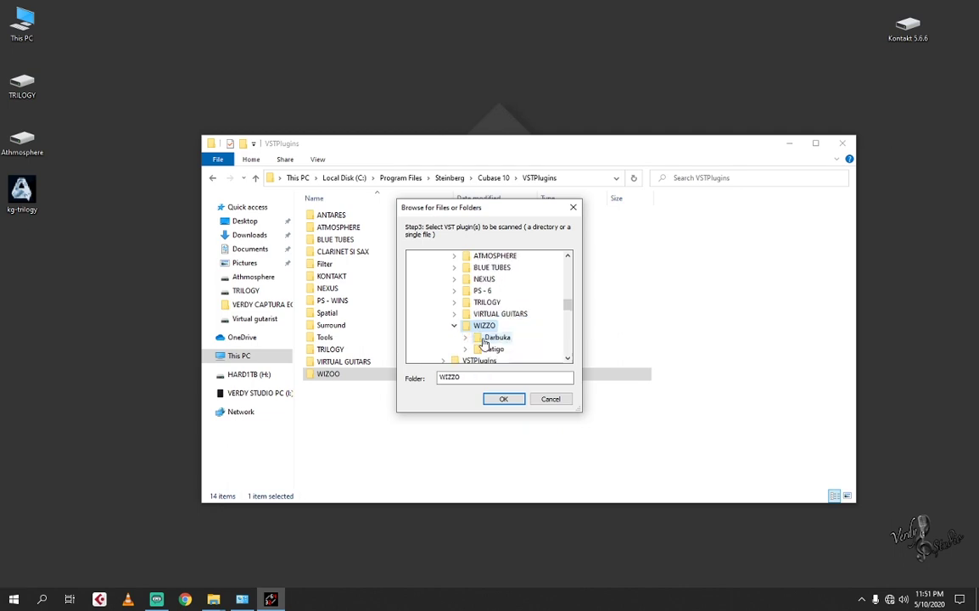
{"action": "left_click", "coordinate": [503, 400]}
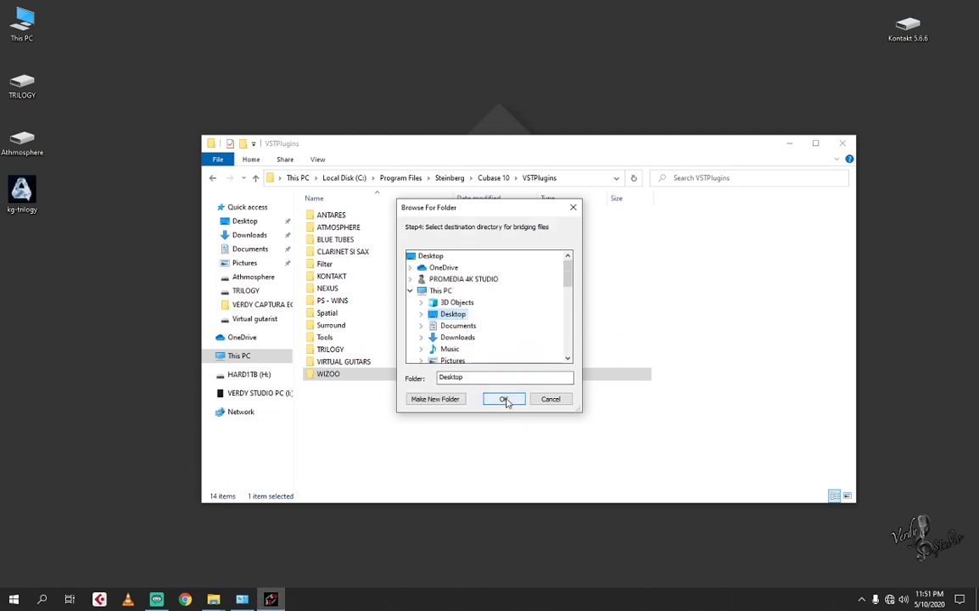
{"action": "left_click", "coordinate": [504, 400]}
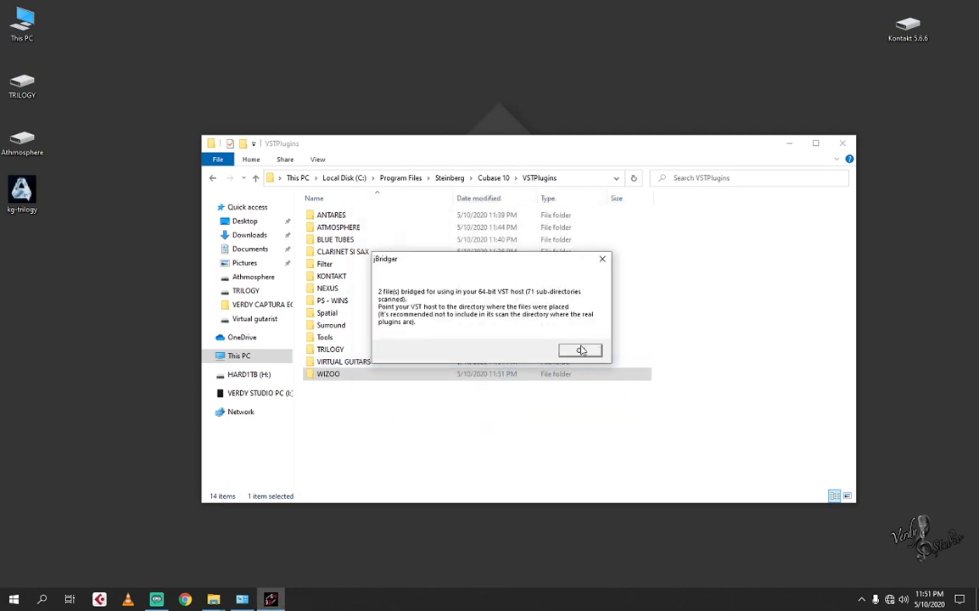
{"action": "left_click", "coordinate": [579, 350]}
Step: Move the Darbuka and Latigo folders from the desktop into the WIZOO folder with administrator permission, and return to VSTPlugins
{"action": "double_click", "coordinate": [357, 375]}
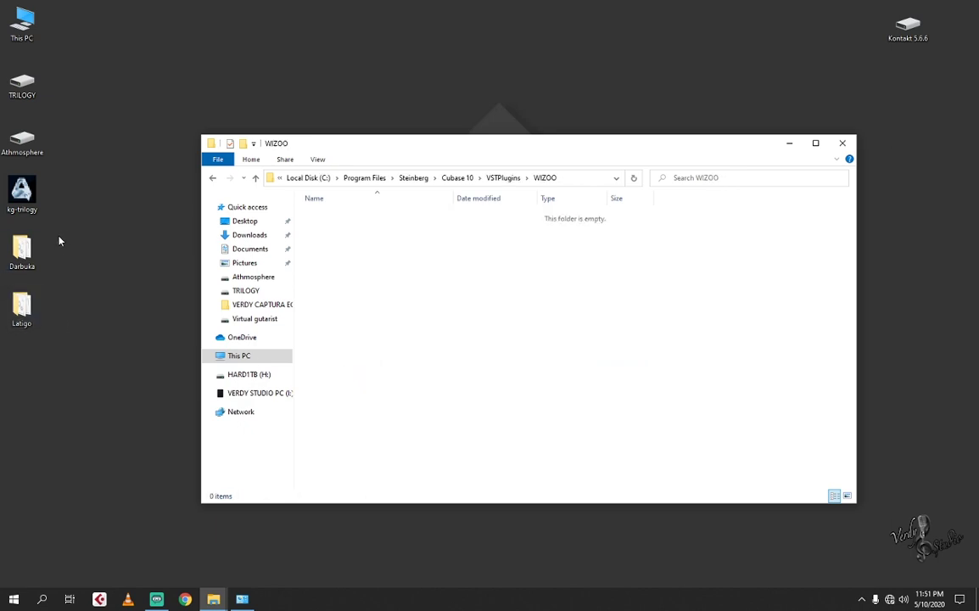
{"action": "left_click_drag", "start_coordinate": [59, 212], "coordinate": [25, 312]}
{"action": "right_click", "coordinate": [24, 313]}
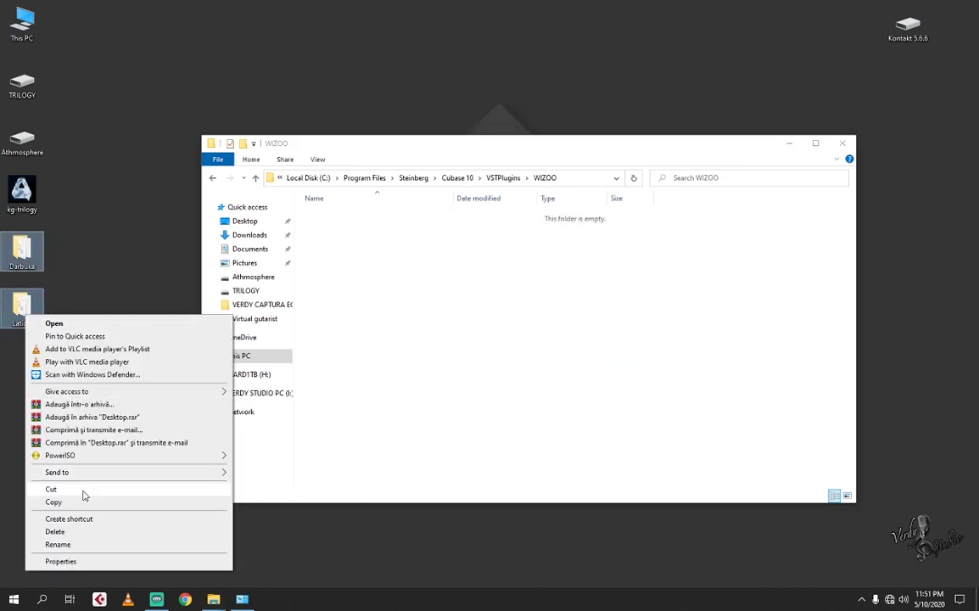
{"action": "left_click", "coordinate": [50, 489]}
{"action": "right_click", "coordinate": [384, 280]}
{"action": "left_click", "coordinate": [415, 361]}
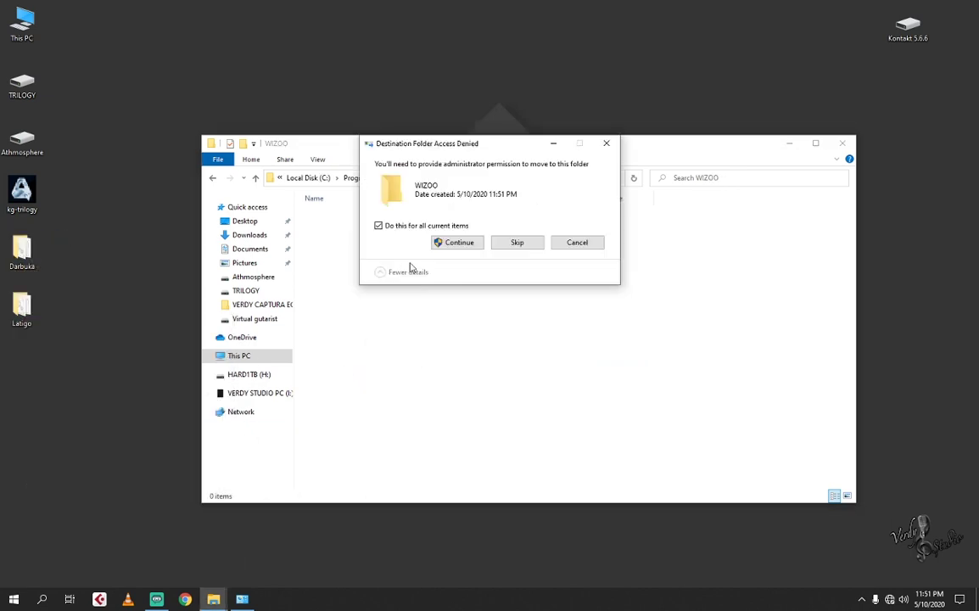
{"action": "left_click", "coordinate": [449, 243]}
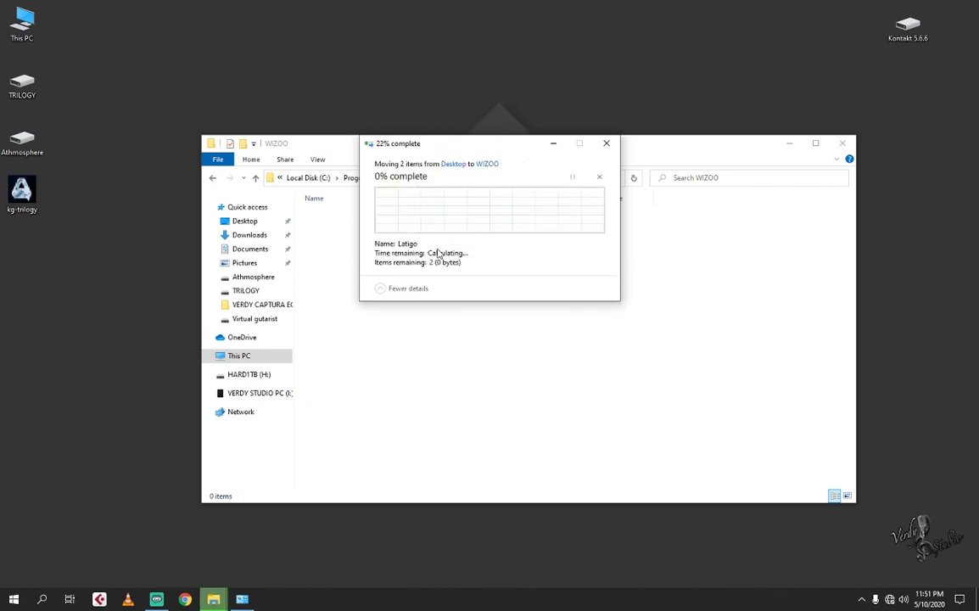
{"action": "left_click", "coordinate": [256, 180]}
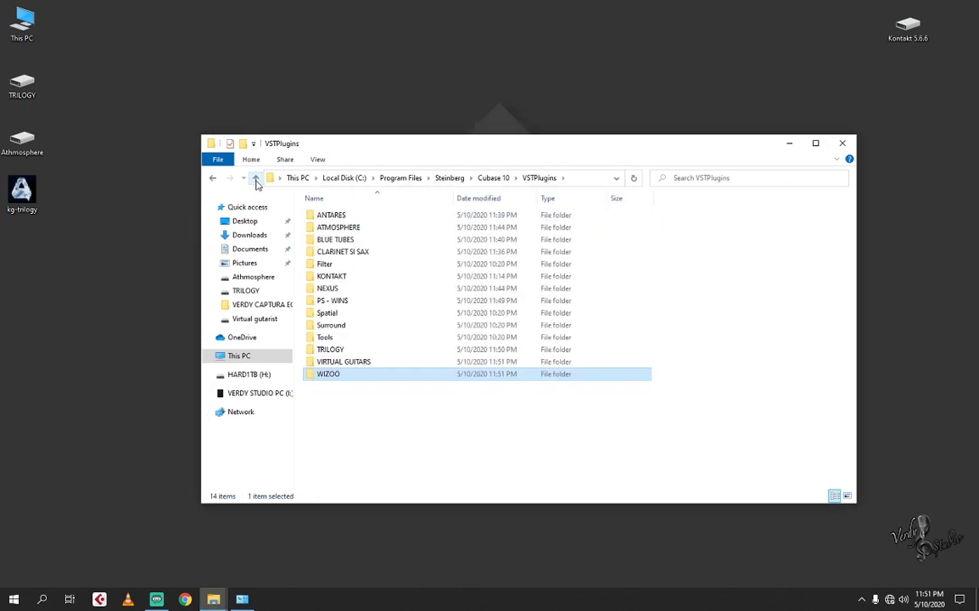
{"action": "left_click", "coordinate": [338, 435]}
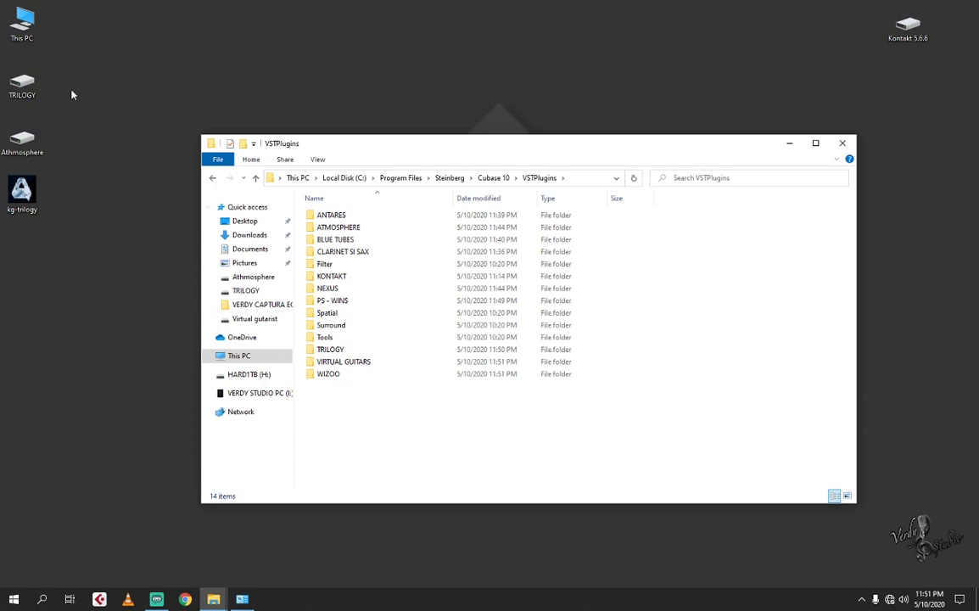
Step: Open This PC and unmount the VGEE_CD3 disc image from virtual drive J:
{"action": "double_click", "coordinate": [22, 24]}
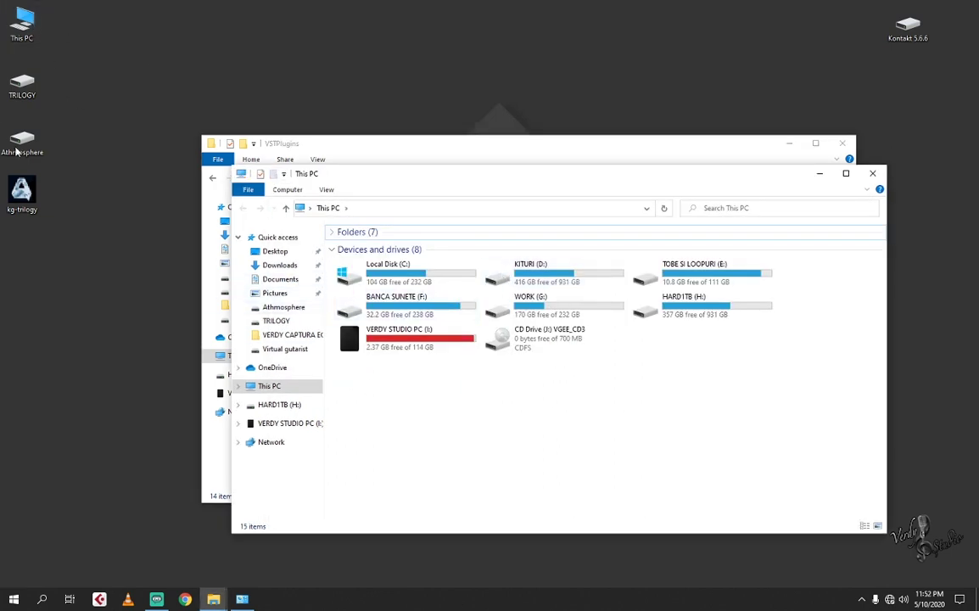
{"action": "left_click_drag", "start_coordinate": [72, 63], "coordinate": [23, 230]}
{"action": "left_click", "coordinate": [859, 599]}
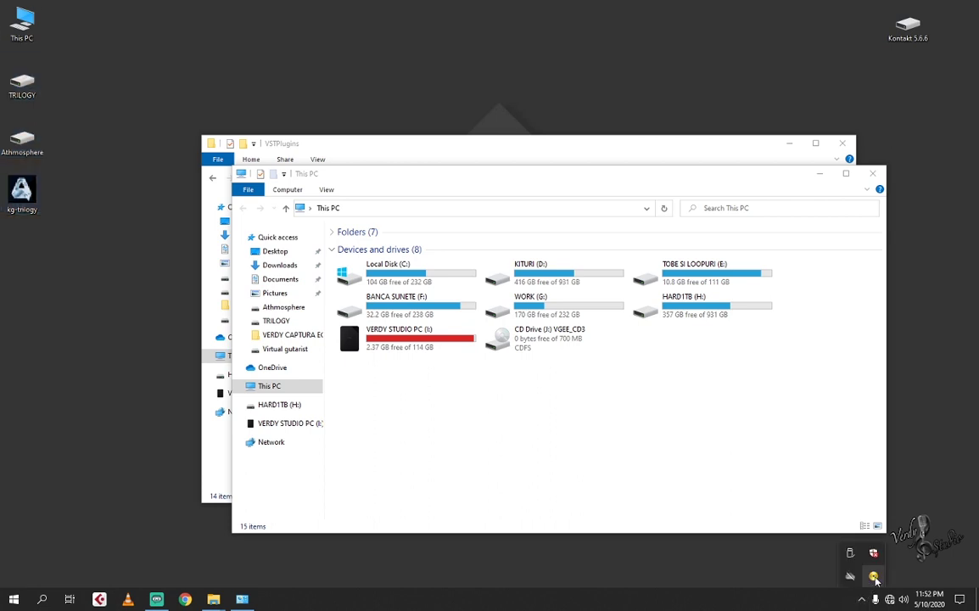
{"action": "right_click", "coordinate": [873, 575]}
{"action": "left_click", "coordinate": [721, 471]}
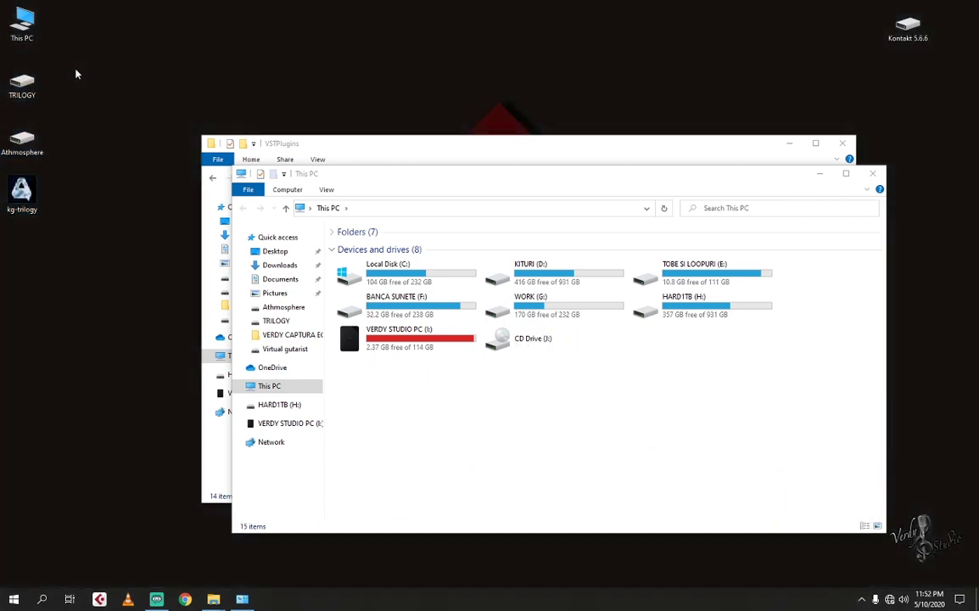
Step: Permanently delete TRILOGY, Athmosphere and kg-trilogy from the desktop, including their desktop system files
{"action": "left_click_drag", "start_coordinate": [76, 61], "coordinate": [23, 224]}
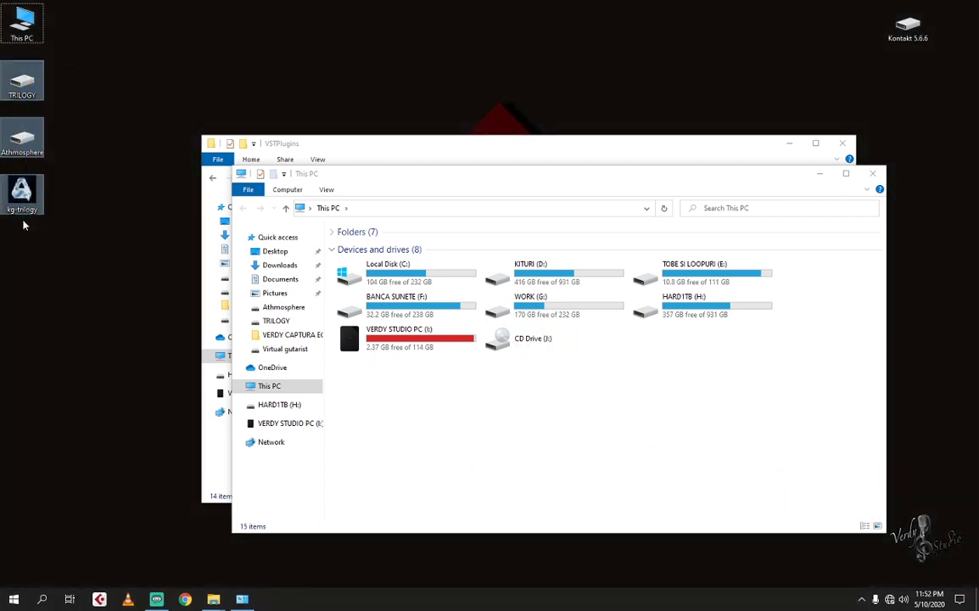
{"action": "key", "text": "shift+Delete"}
{"action": "key", "text": "Return"}
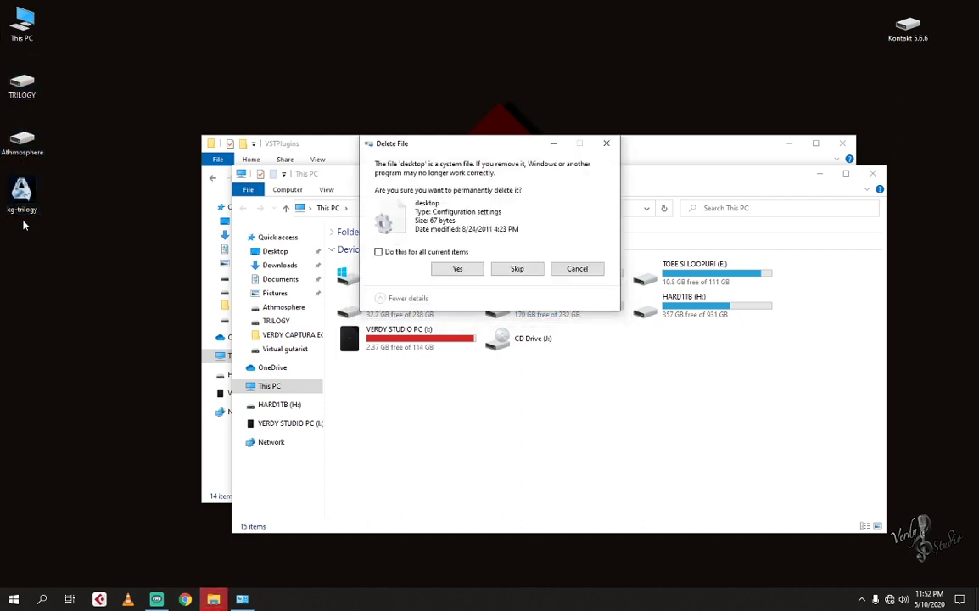
{"action": "left_click", "coordinate": [467, 278]}
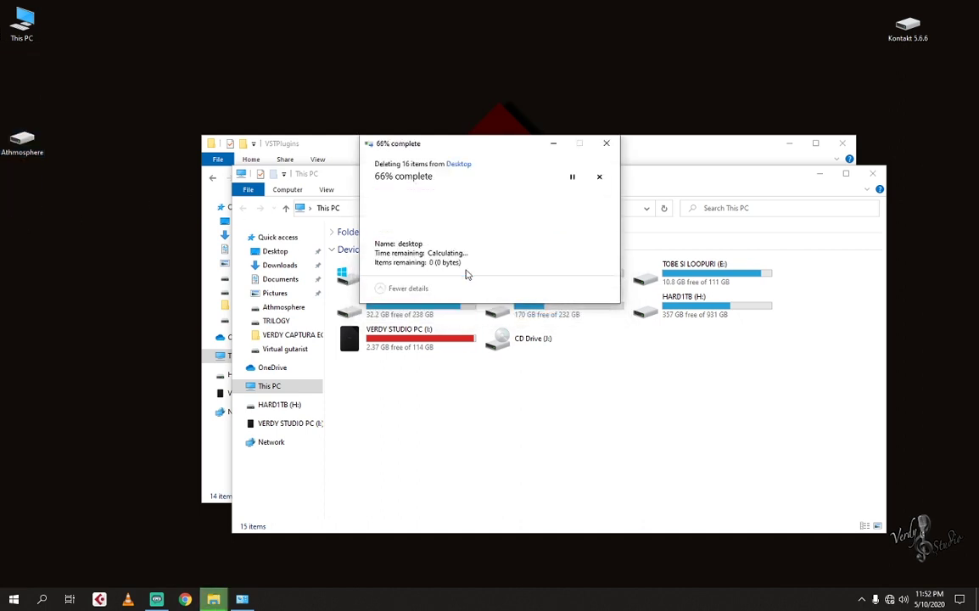
{"action": "left_click", "coordinate": [465, 275]}
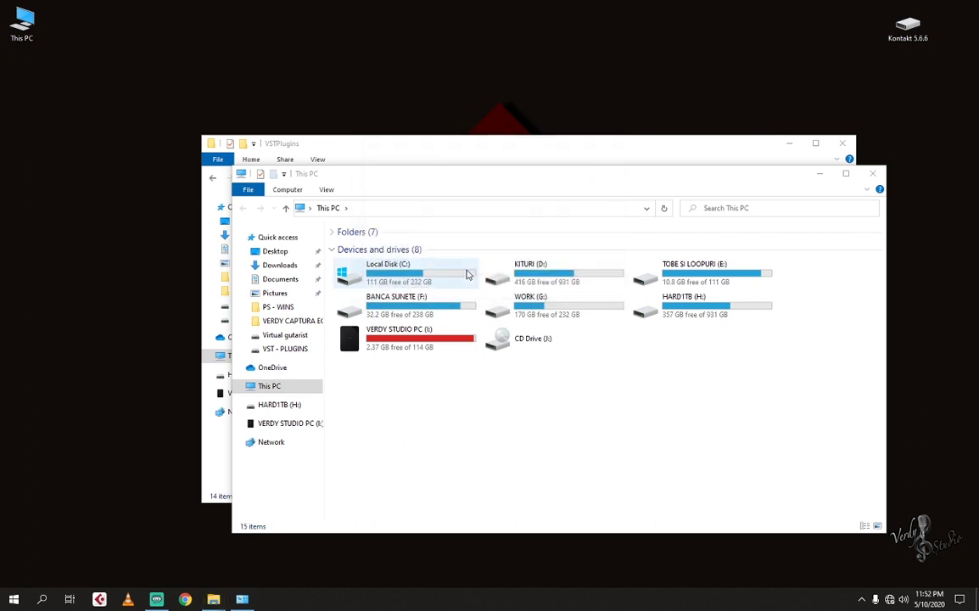
Step: Permanently delete the Kontakt 5.6.6 folder from the desktop
{"action": "left_click", "coordinate": [892, 39]}
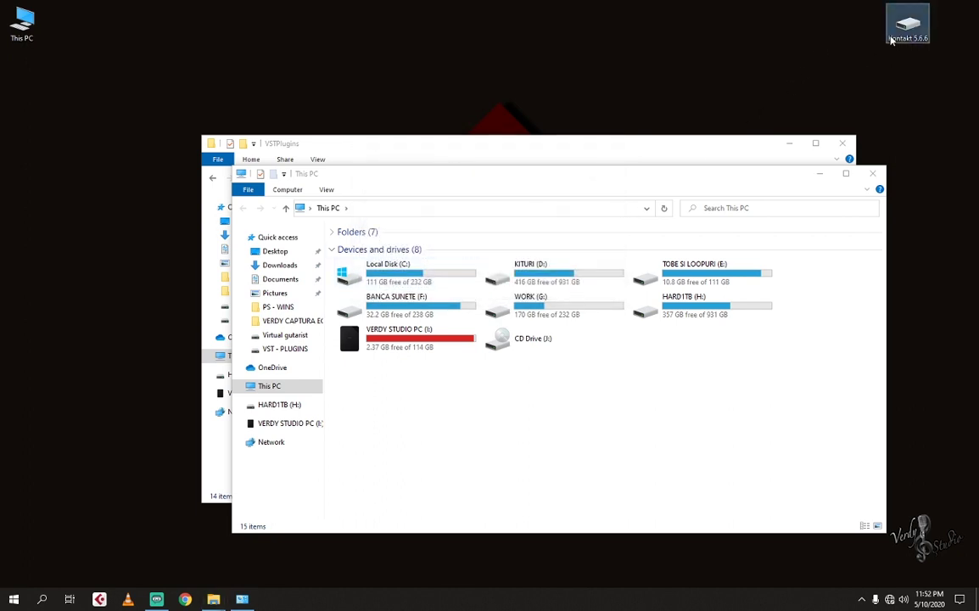
{"action": "key", "text": "shift+Delete"}
{"action": "key", "text": "Return"}
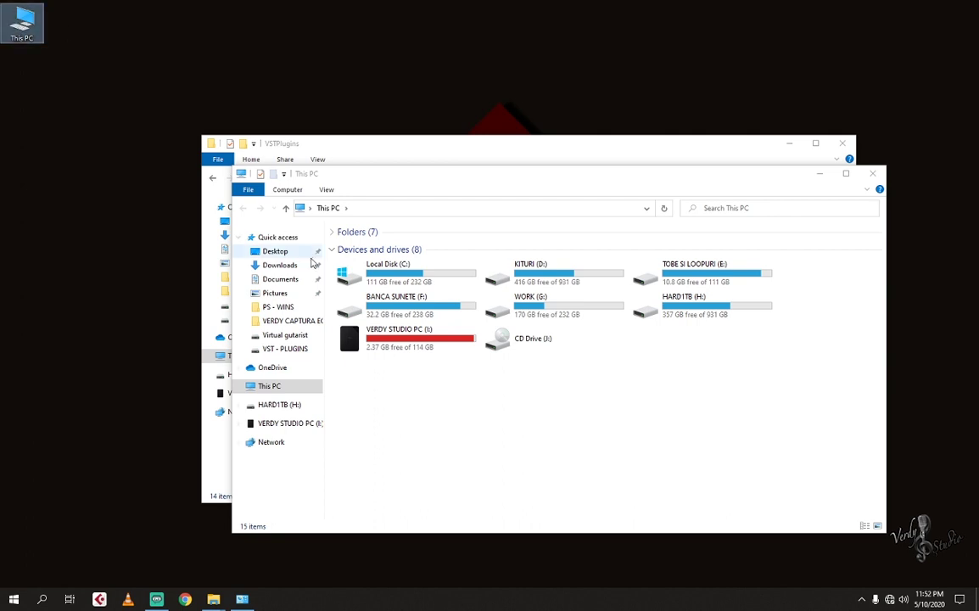
Step: Open the VST - PLUGINS folder inside VERDY STUDIO on drive I:
{"action": "double_click", "coordinate": [399, 335]}
{"action": "double_click", "coordinate": [373, 271]}
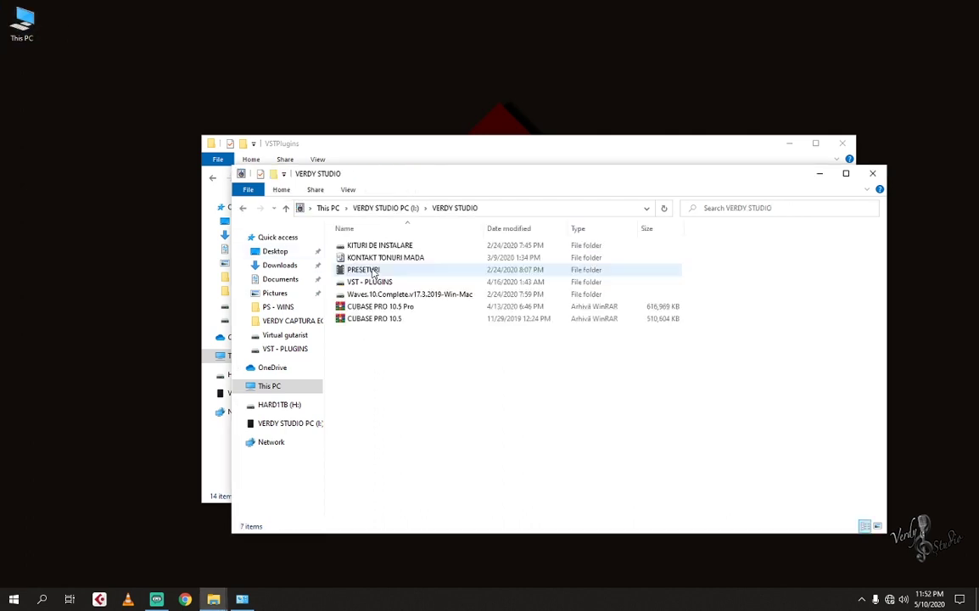
{"action": "double_click", "coordinate": [373, 281]}
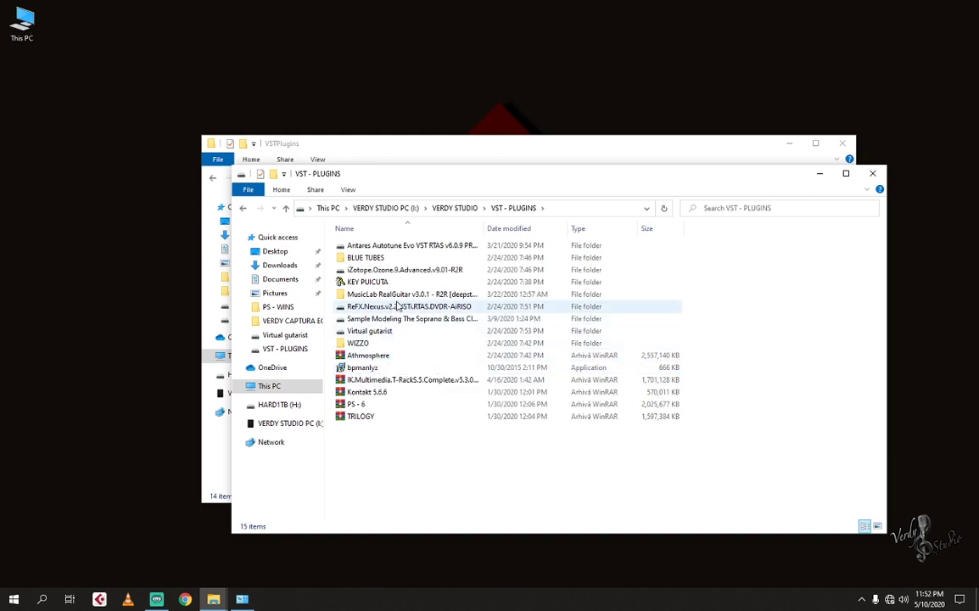
Step: Look through the VERDY STUDIO and KITURI DE INSTALARE folders on drive I: and close that folder window
{"action": "left_click", "coordinate": [286, 209]}
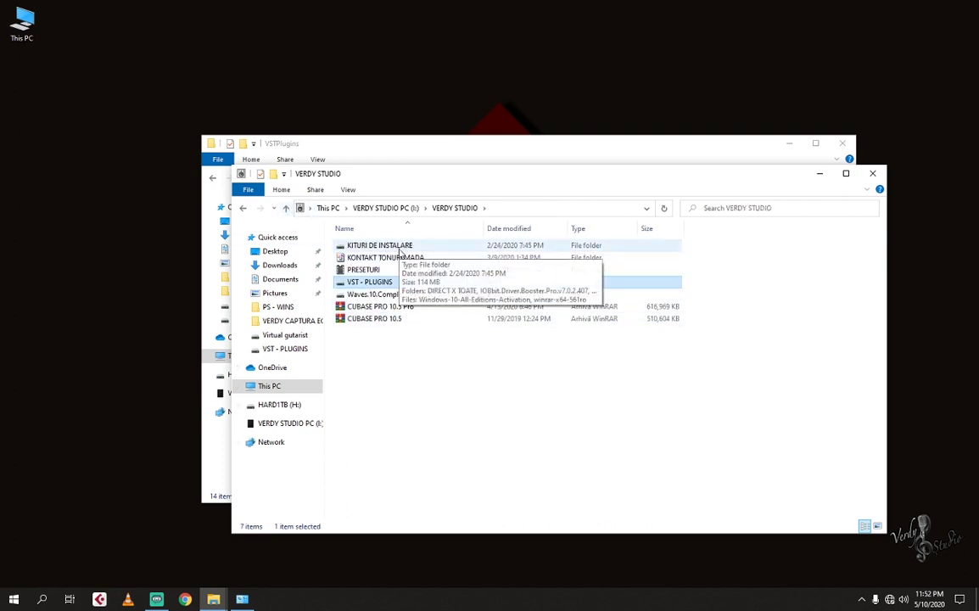
{"action": "double_click", "coordinate": [391, 246]}
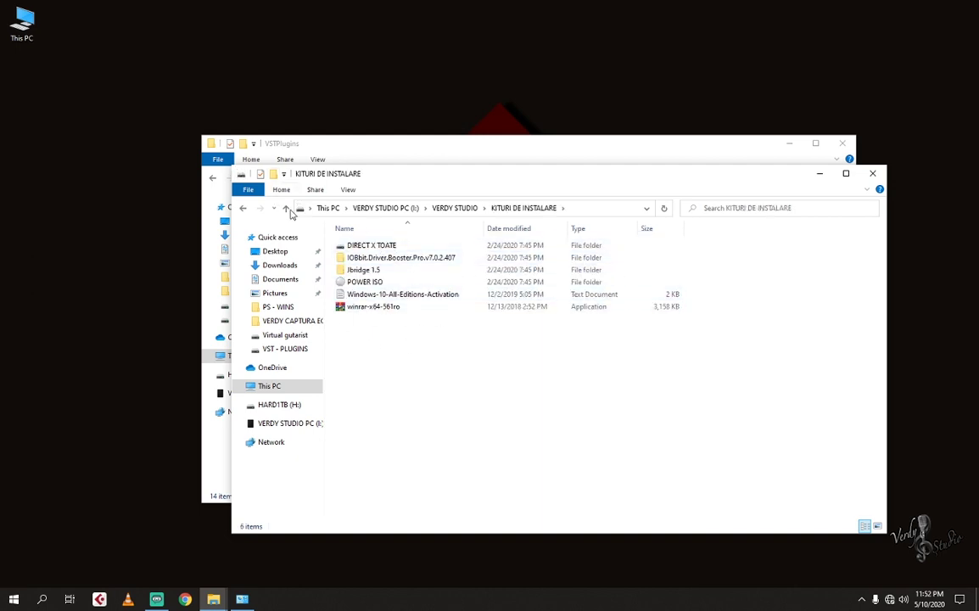
{"action": "left_click", "coordinate": [288, 209]}
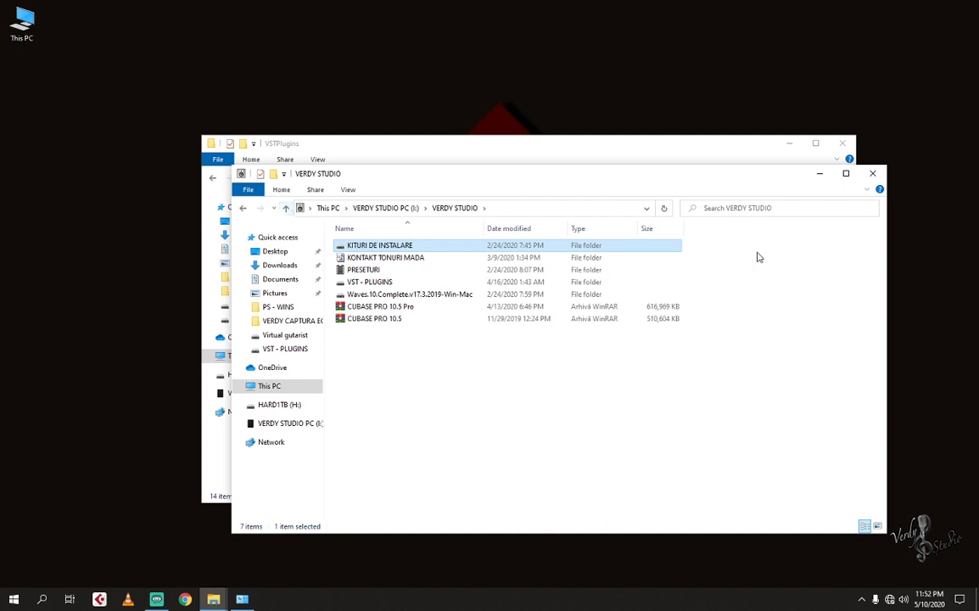
{"action": "left_click", "coordinate": [873, 174]}
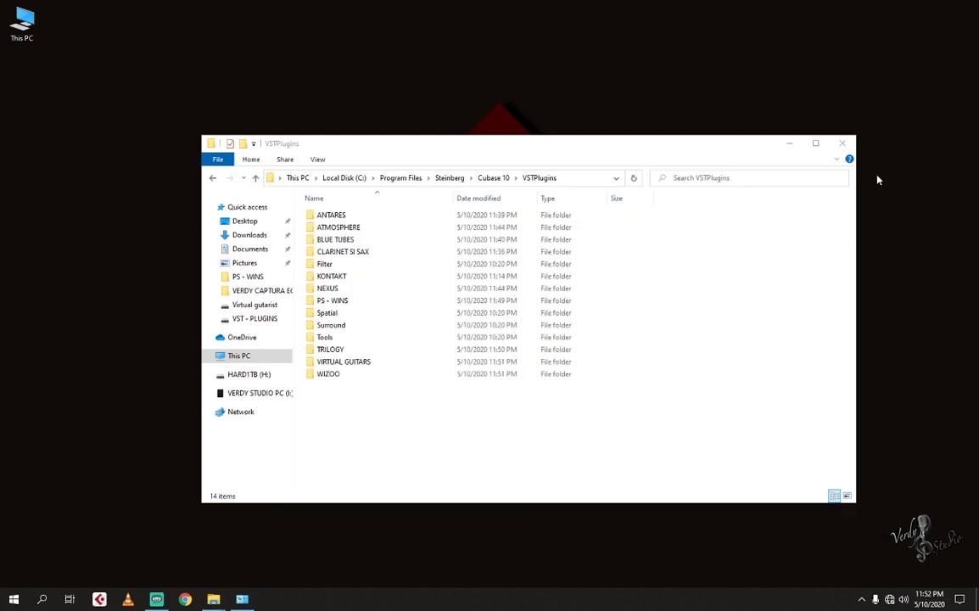
Step: Create a new folder named ANALIZARE inside the VSTPlugins folder
{"action": "left_click", "coordinate": [333, 407]}
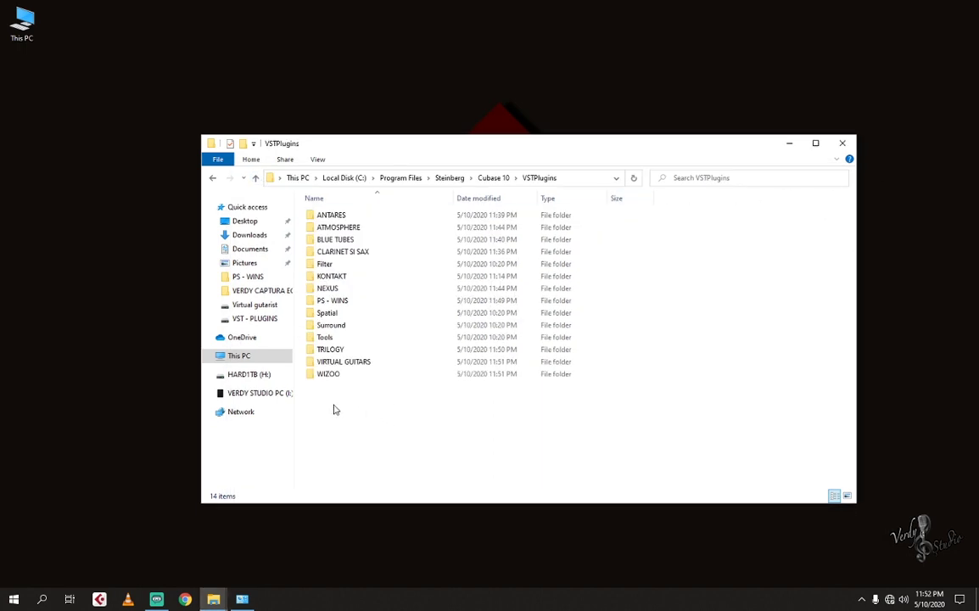
{"action": "right_click", "coordinate": [335, 409]}
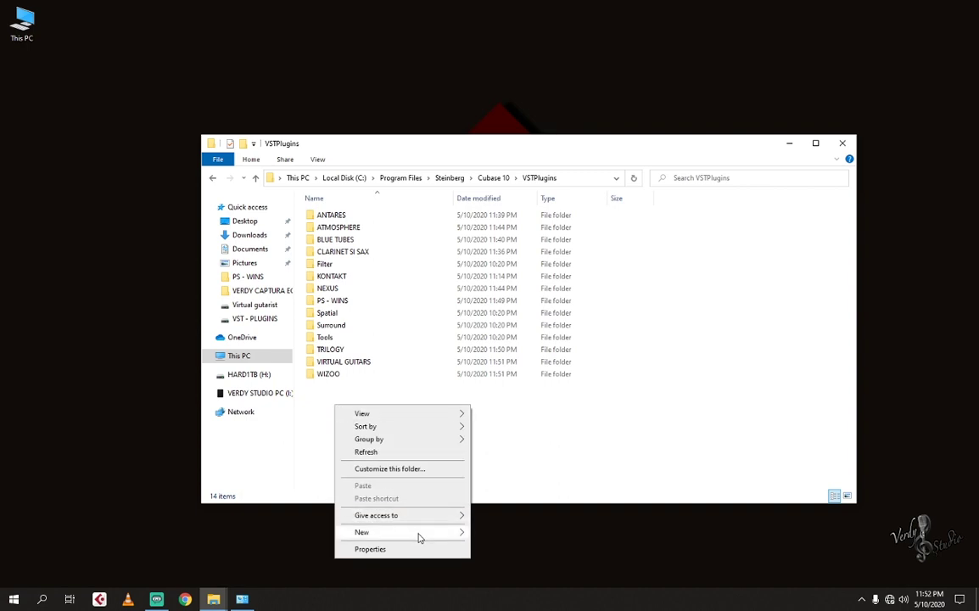
{"action": "mouse_move", "coordinate": [419, 532]}
{"action": "left_click", "coordinate": [498, 533]}
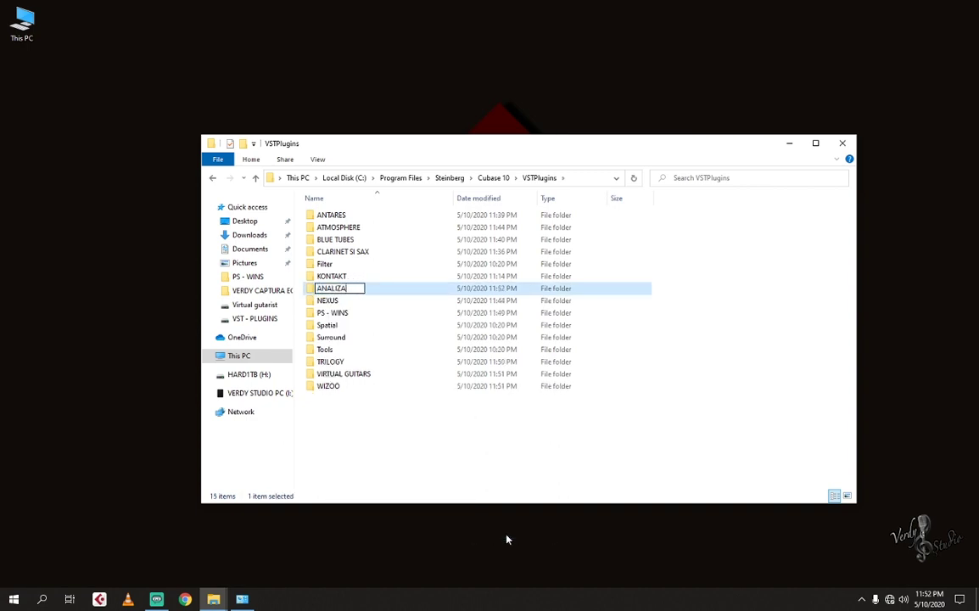
{"action": "key", "text": "Return"}
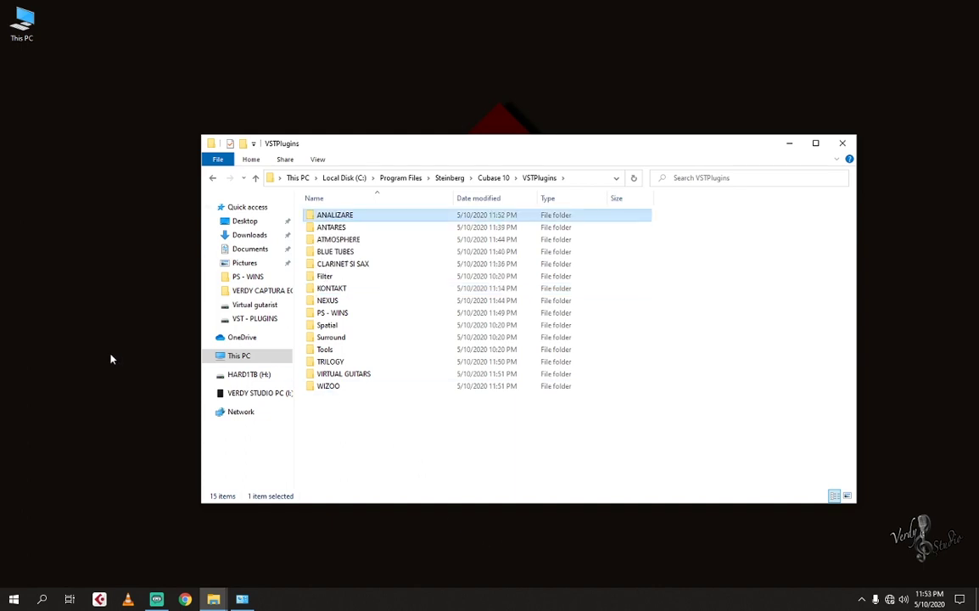
Step: Try to search Google for LKJB in Chrome and close the browser
{"action": "left_click", "coordinate": [185, 599]}
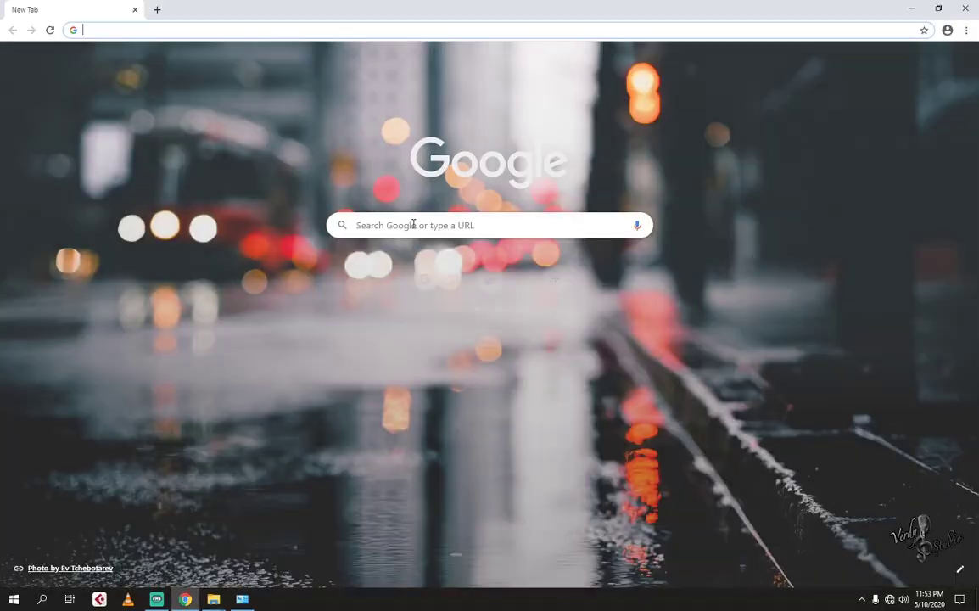
{"action": "left_click", "coordinate": [416, 226]}
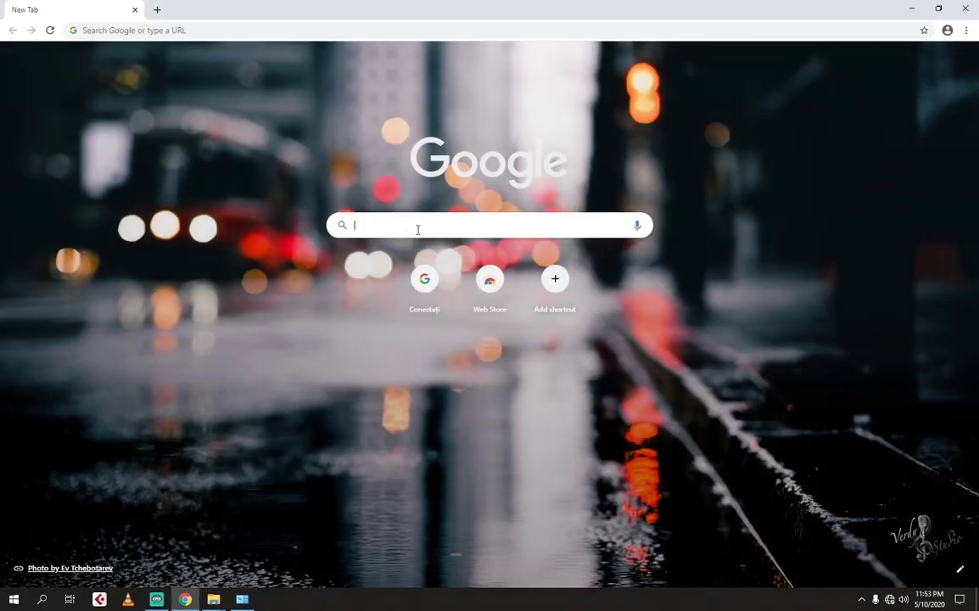
{"action": "type", "text": "LKJB"}
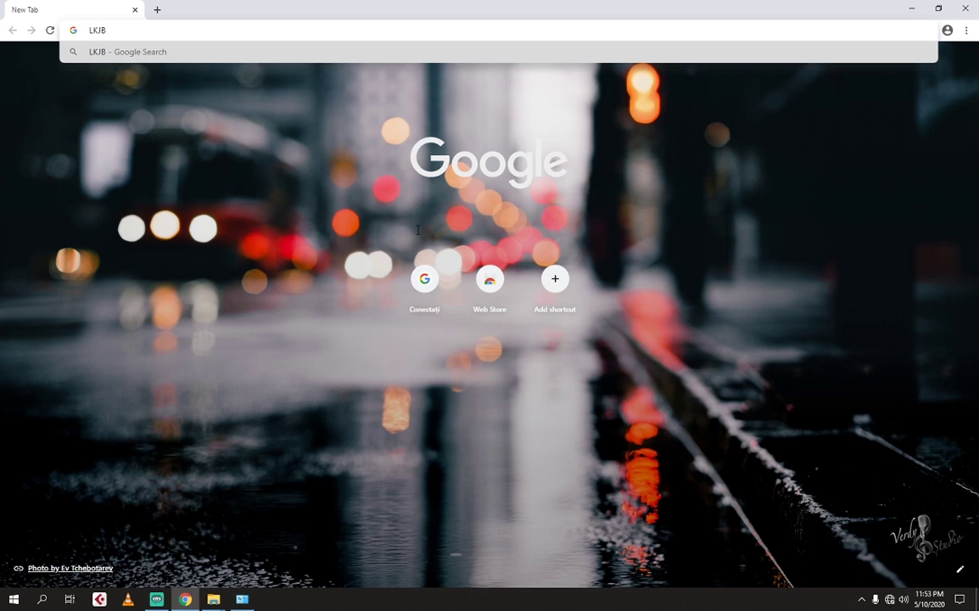
{"action": "key", "text": "Return"}
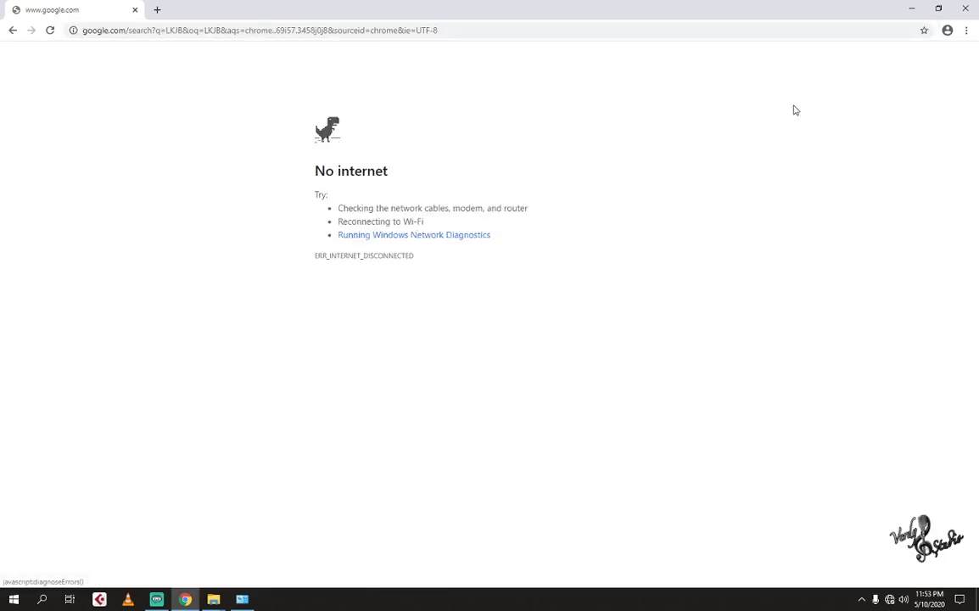
{"action": "left_click", "coordinate": [962, 11]}
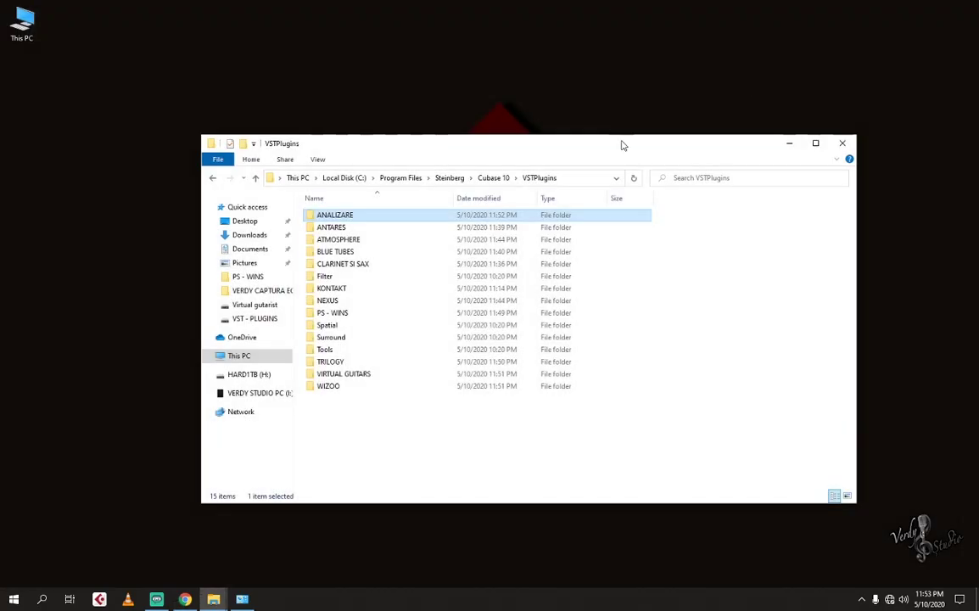
Step: Refresh the desktop and open the inner KITURI folder inside KITURI on drive D:
{"action": "right_click", "coordinate": [48, 206]}
{"action": "left_click", "coordinate": [50, 225]}
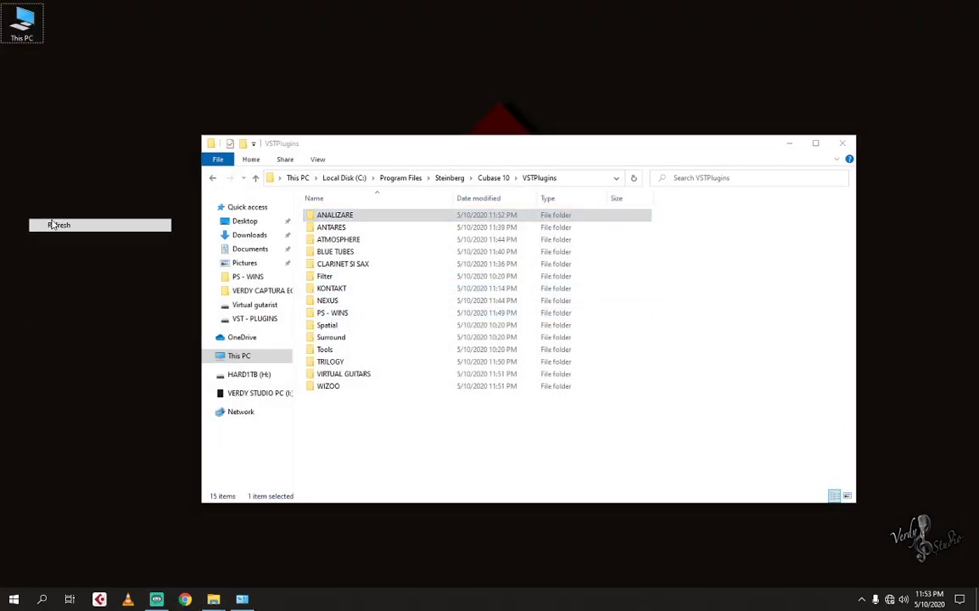
{"action": "double_click", "coordinate": [22, 25]}
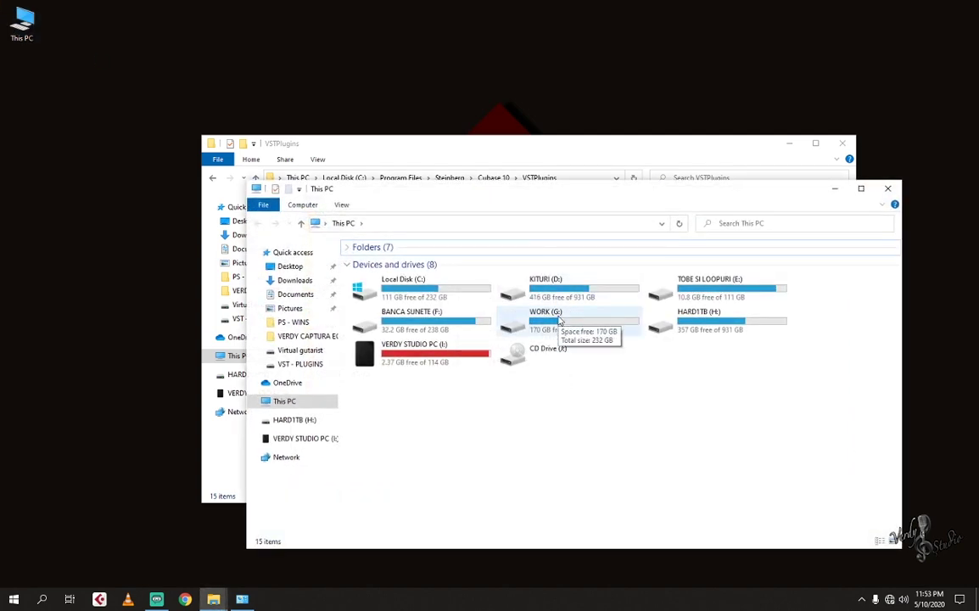
{"action": "double_click", "coordinate": [547, 286]}
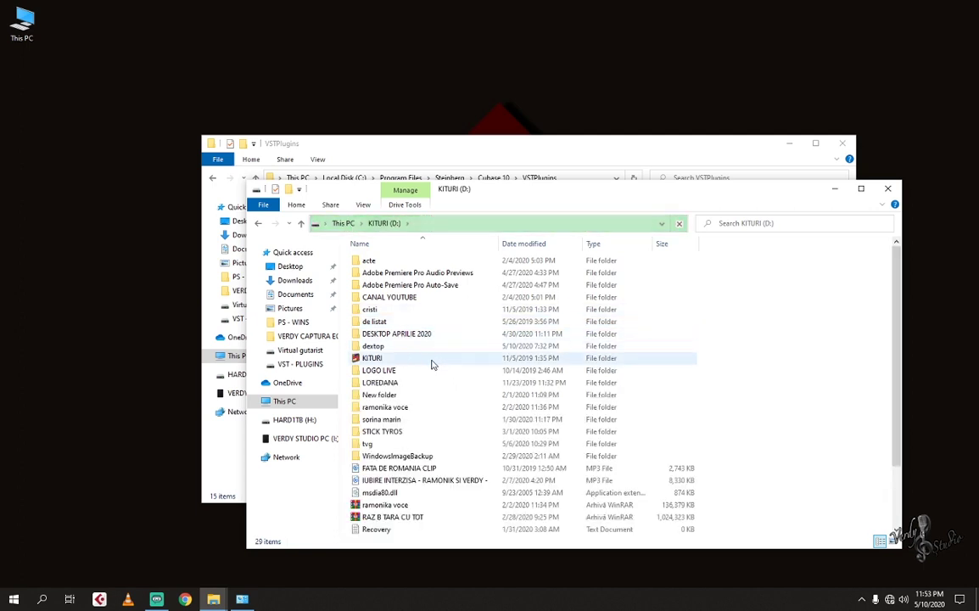
{"action": "scroll", "coordinate": [424, 457], "scroll_direction": "down", "scroll_amount": 2}
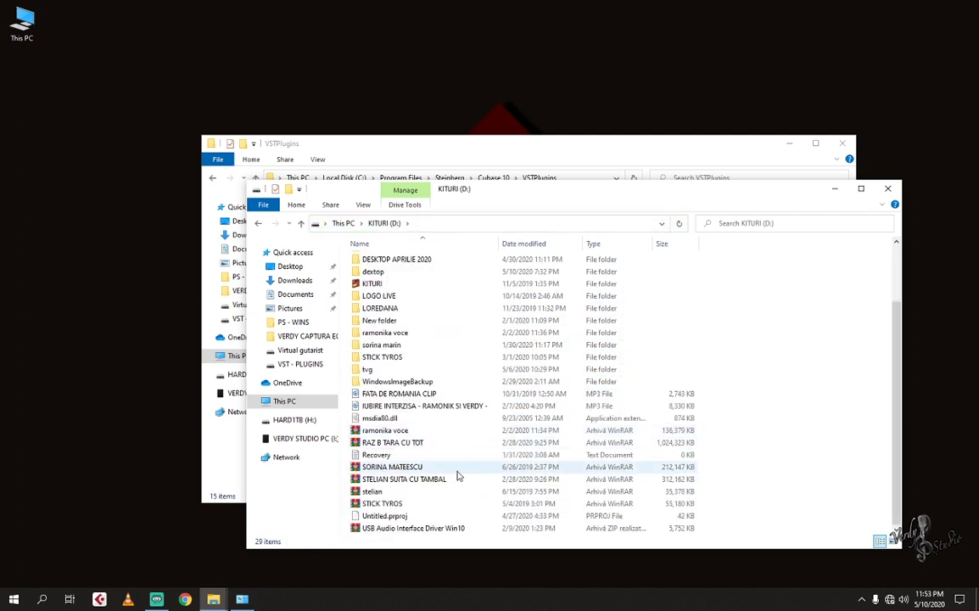
{"action": "double_click", "coordinate": [391, 284]}
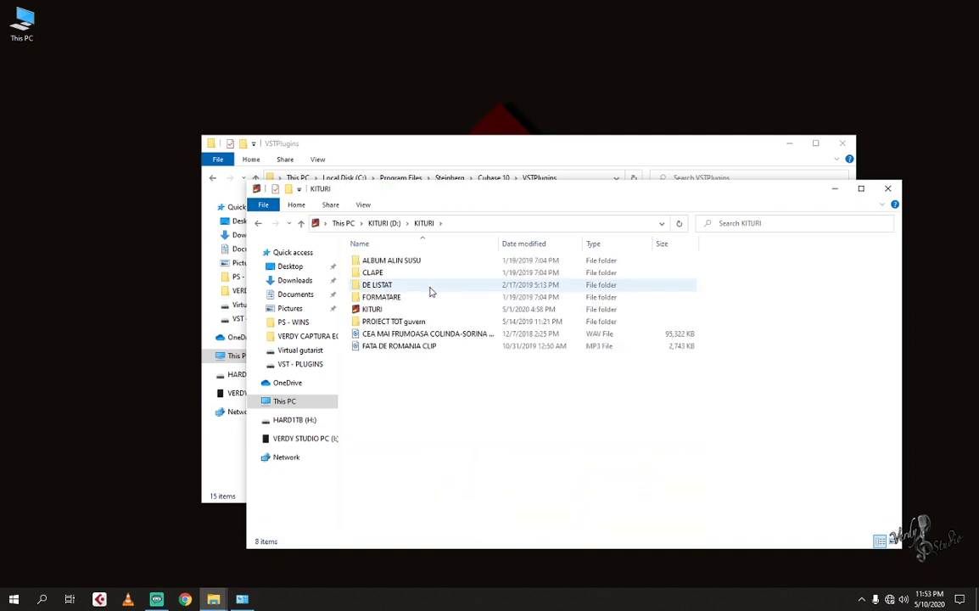
{"action": "double_click", "coordinate": [400, 310]}
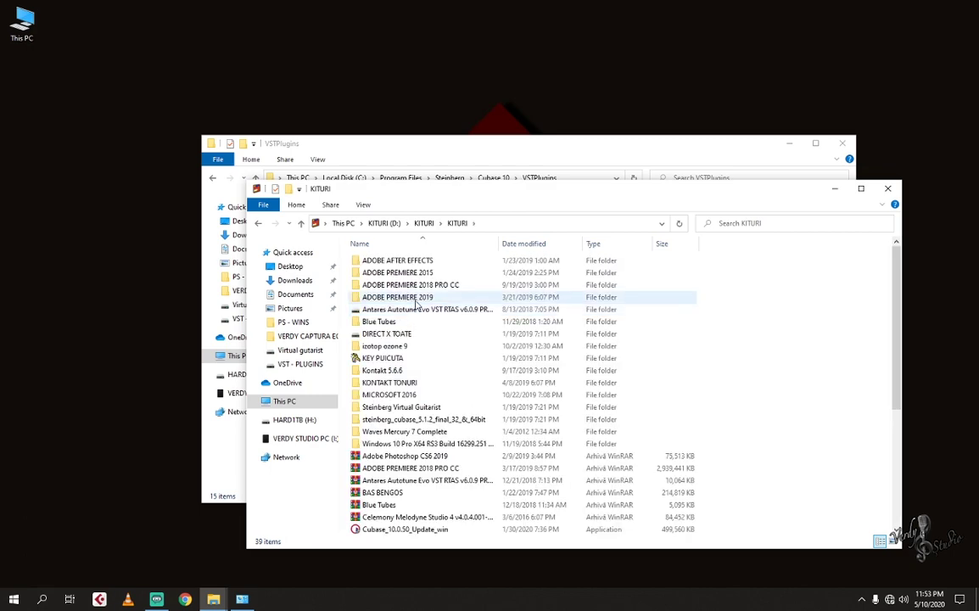
{"action": "scroll", "coordinate": [466, 403], "scroll_direction": "down", "scroll_amount": 5}
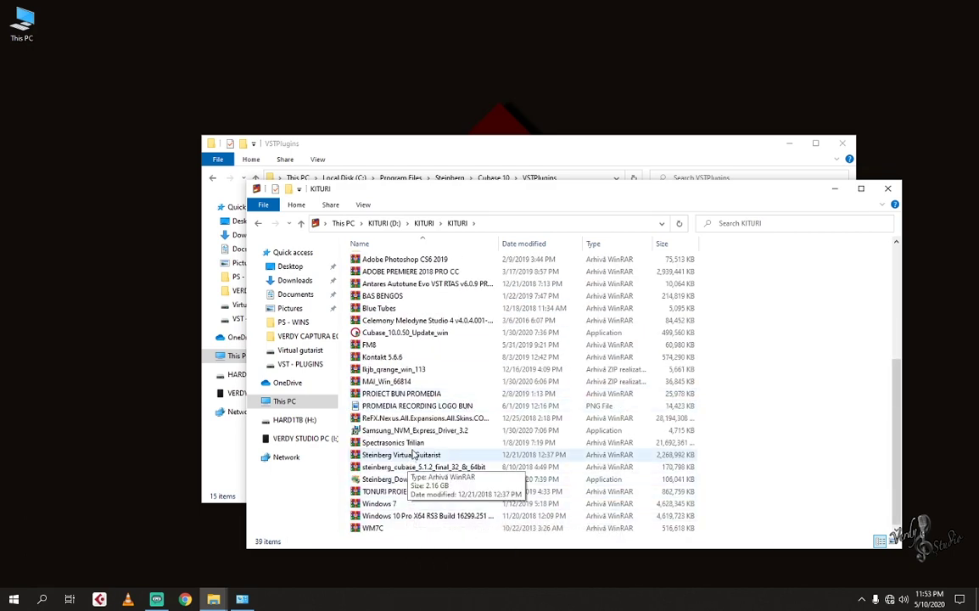
Step: Copy the lkjb_qrange_win_113 archive from the KITURI folder to the desktop and close the source window
{"action": "left_click", "coordinate": [386, 373]}
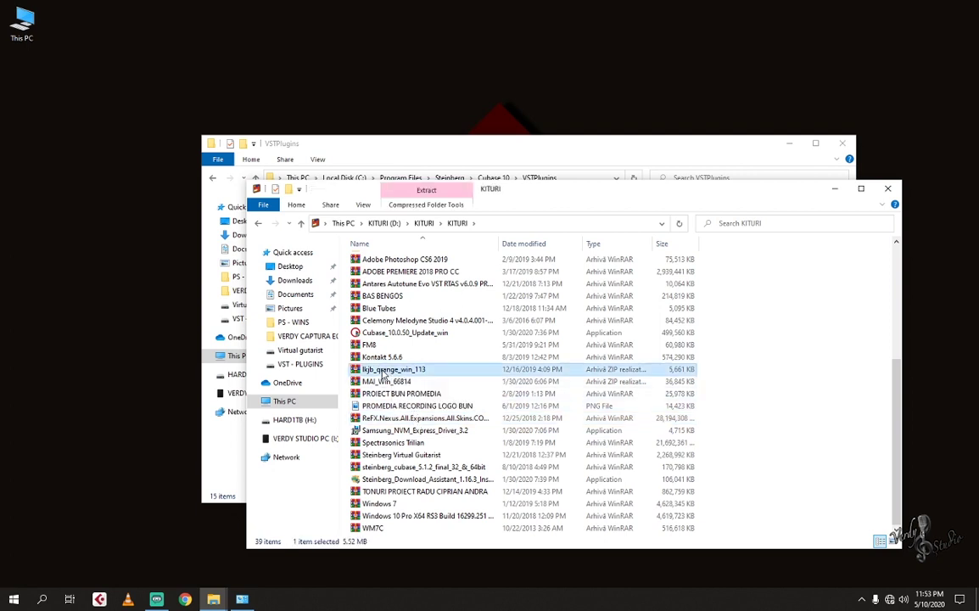
{"action": "right_click", "coordinate": [382, 373]}
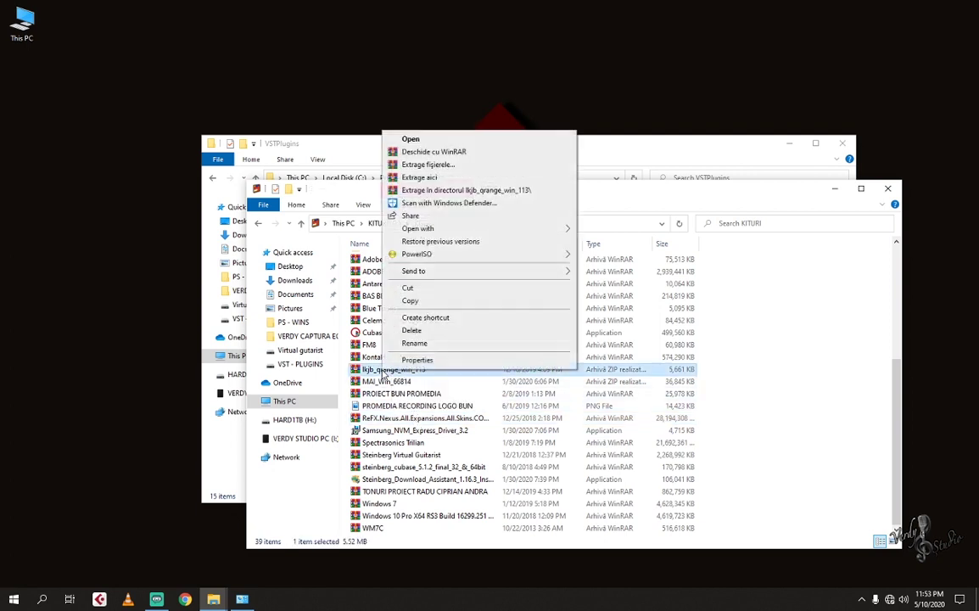
{"action": "left_click", "coordinate": [427, 307]}
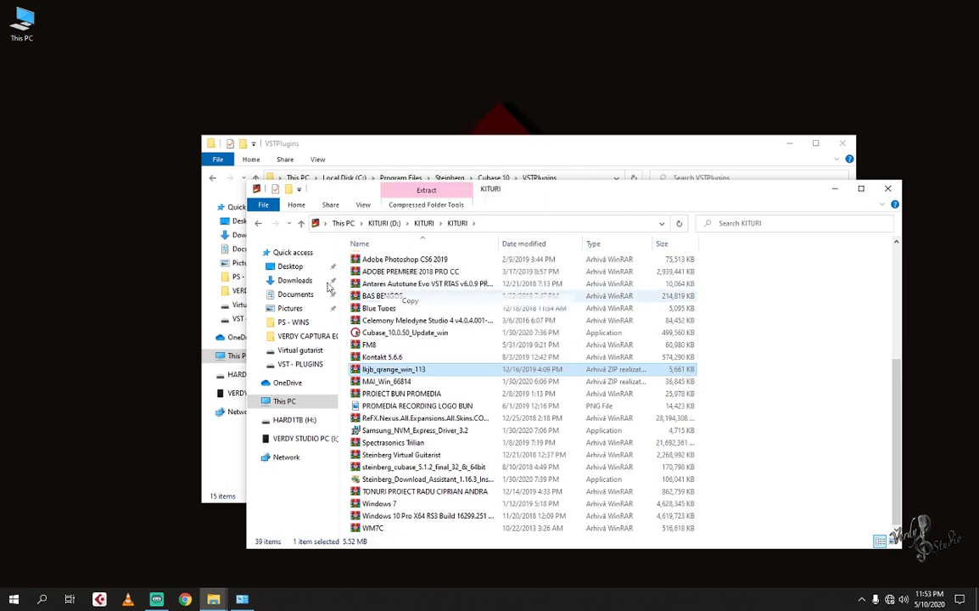
{"action": "right_click", "coordinate": [16, 78]}
{"action": "left_click", "coordinate": [42, 129]}
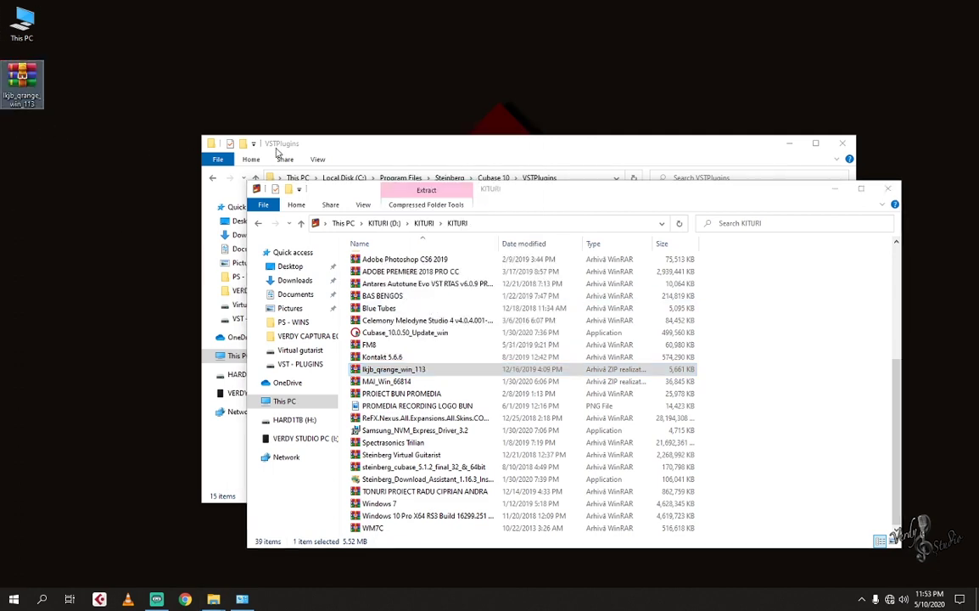
{"action": "left_click", "coordinate": [887, 188]}
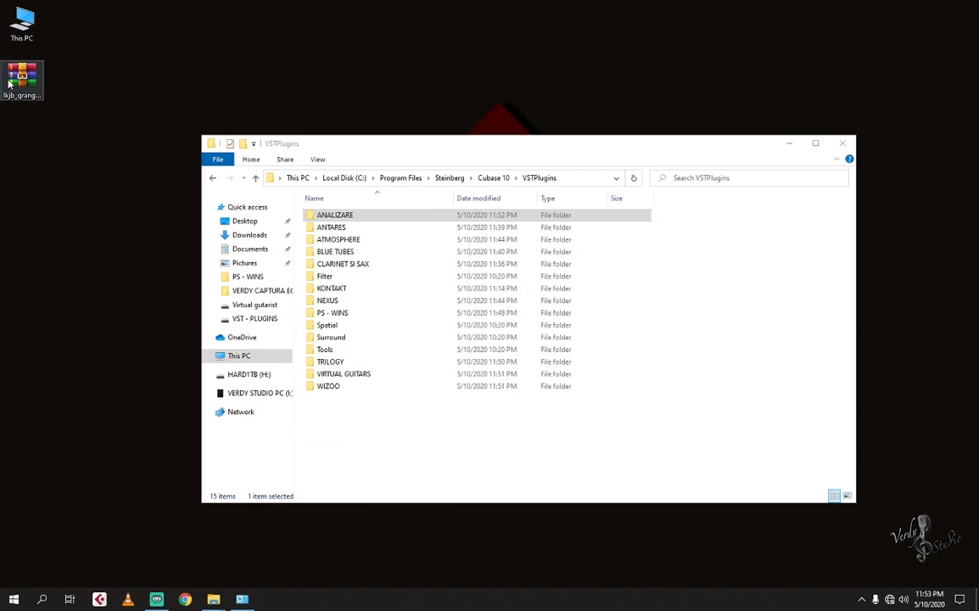
Step: Extract the lkjb_qrange_win_113 archive directly onto the desktop and check the names of the extracted files
{"action": "right_click", "coordinate": [10, 81]}
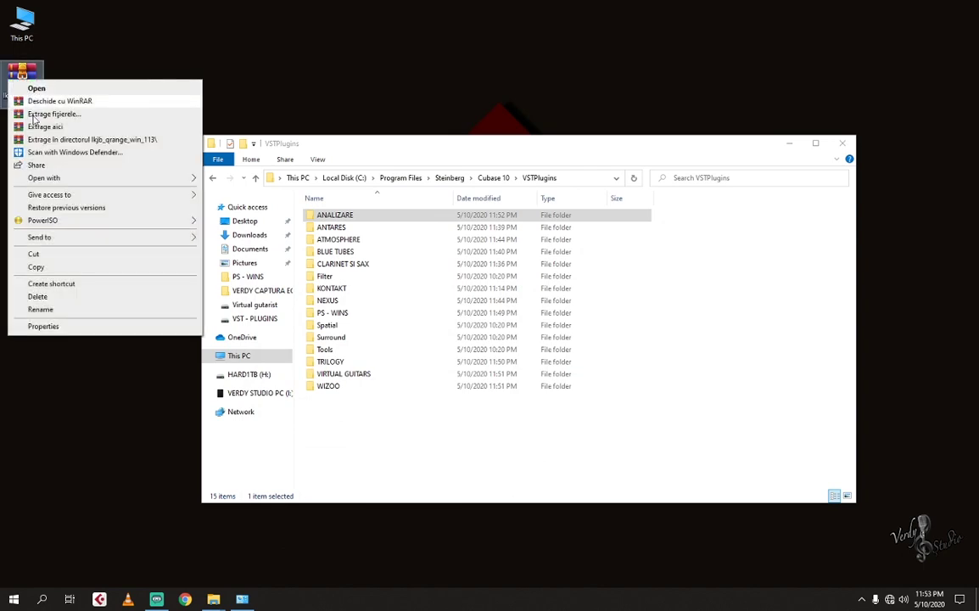
{"action": "left_click", "coordinate": [83, 126]}
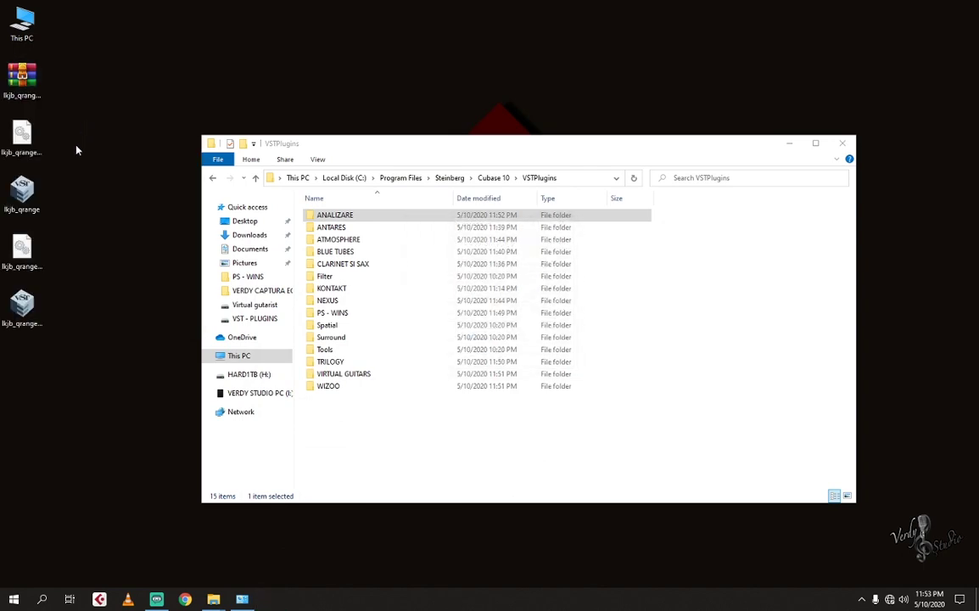
{"action": "left_click", "coordinate": [34, 139]}
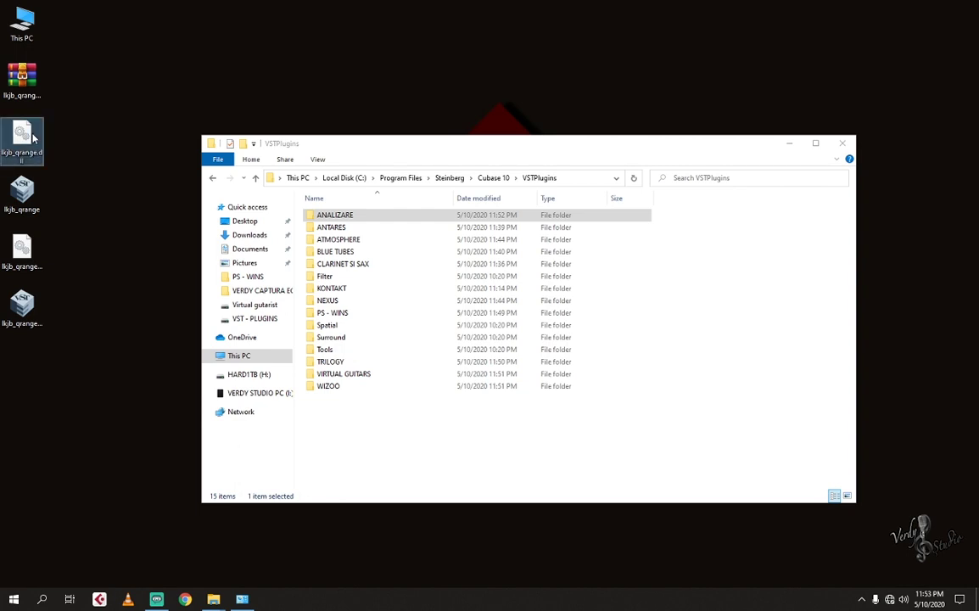
{"action": "left_click", "coordinate": [30, 185]}
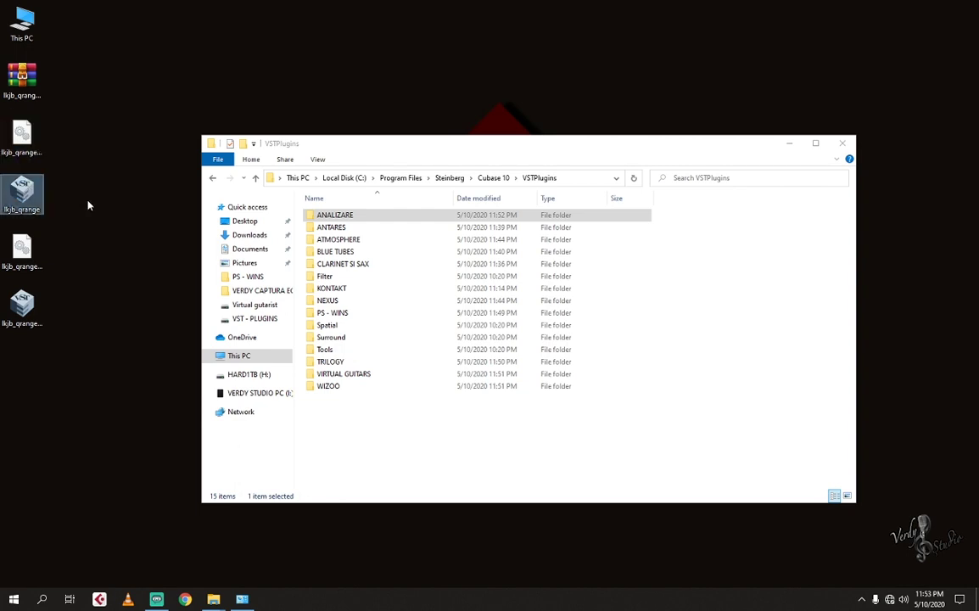
{"action": "left_click", "coordinate": [24, 253]}
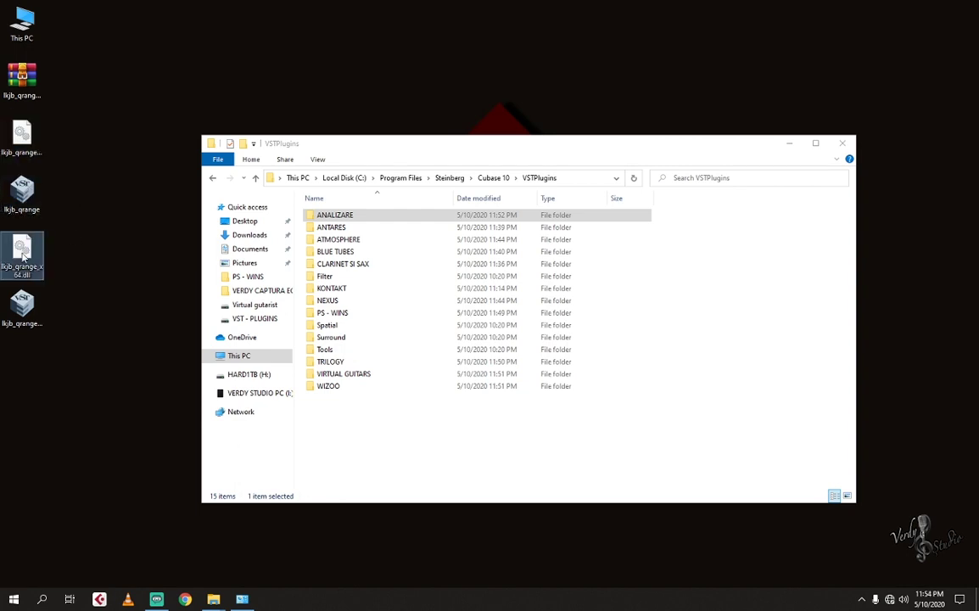
{"action": "left_click", "coordinate": [21, 303]}
Step: Move lkjb_qrange_x64.dll and the lkjb_qrange_x64 VST3 file from the desktop into the ANALIZARE folder
{"action": "left_click_drag", "start_coordinate": [58, 240], "coordinate": [24, 336]}
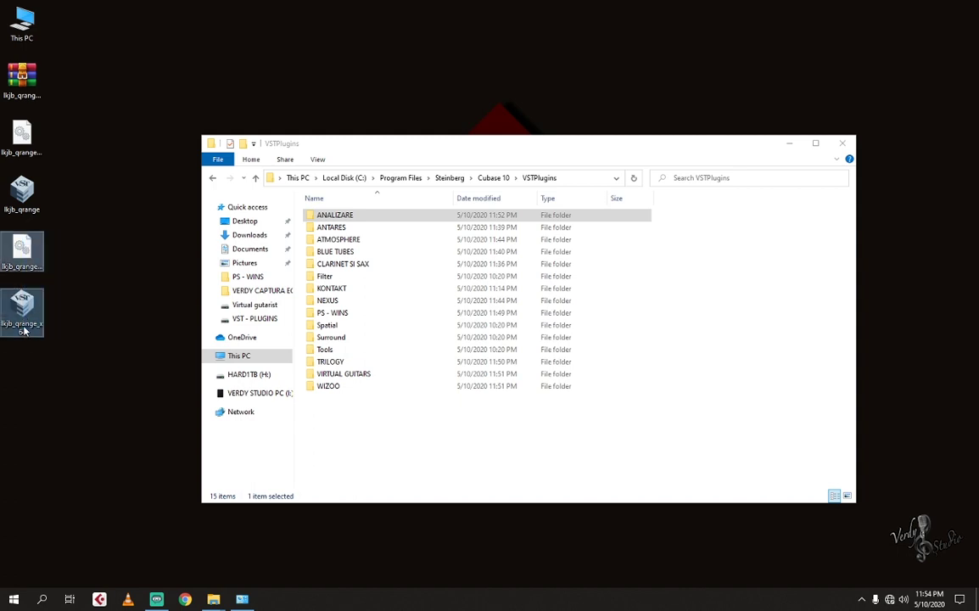
{"action": "right_click", "coordinate": [21, 293]}
{"action": "left_click", "coordinate": [66, 463]}
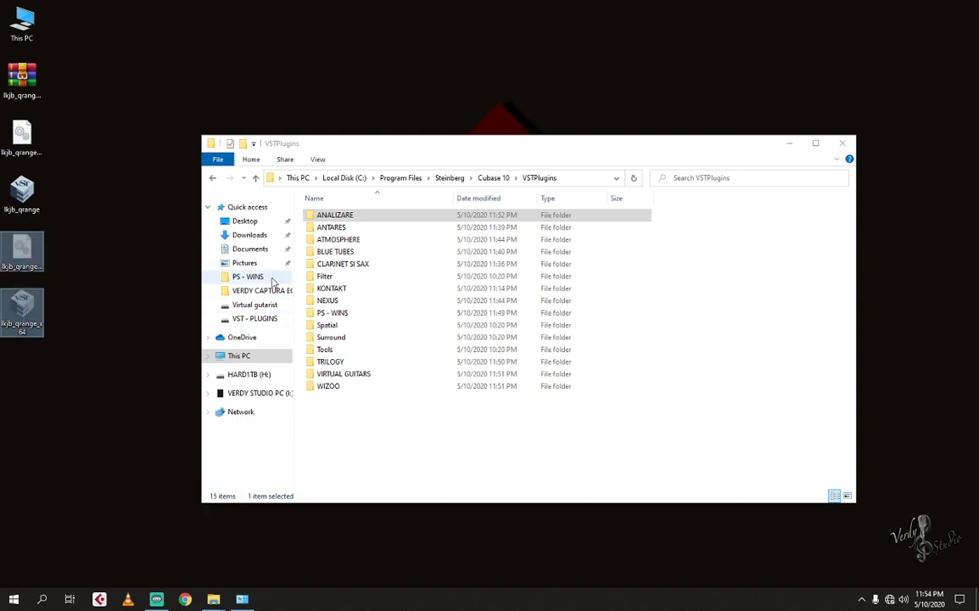
{"action": "double_click", "coordinate": [335, 217]}
{"action": "right_click", "coordinate": [336, 243]}
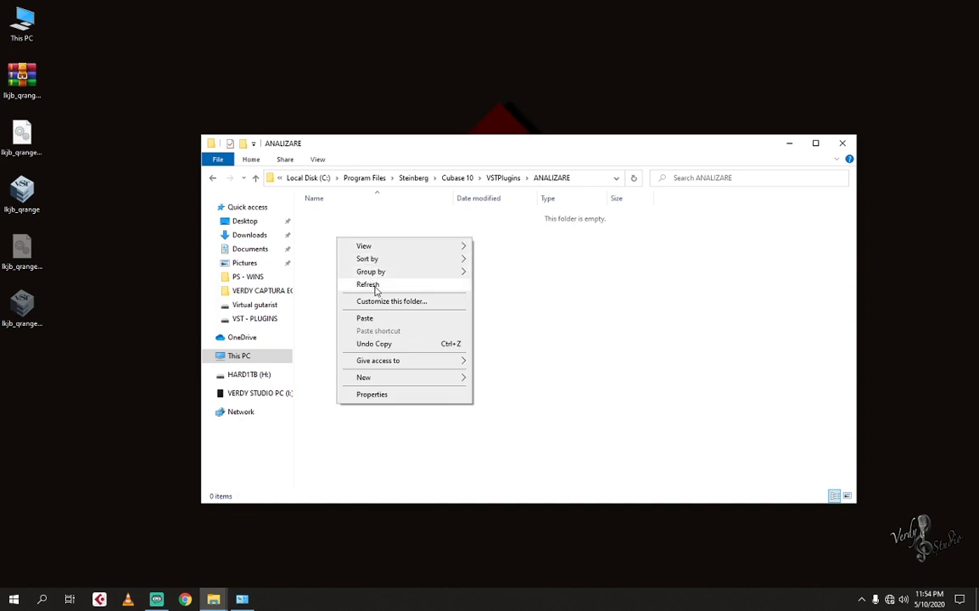
{"action": "left_click", "coordinate": [378, 318]}
{"action": "left_click", "coordinate": [451, 243]}
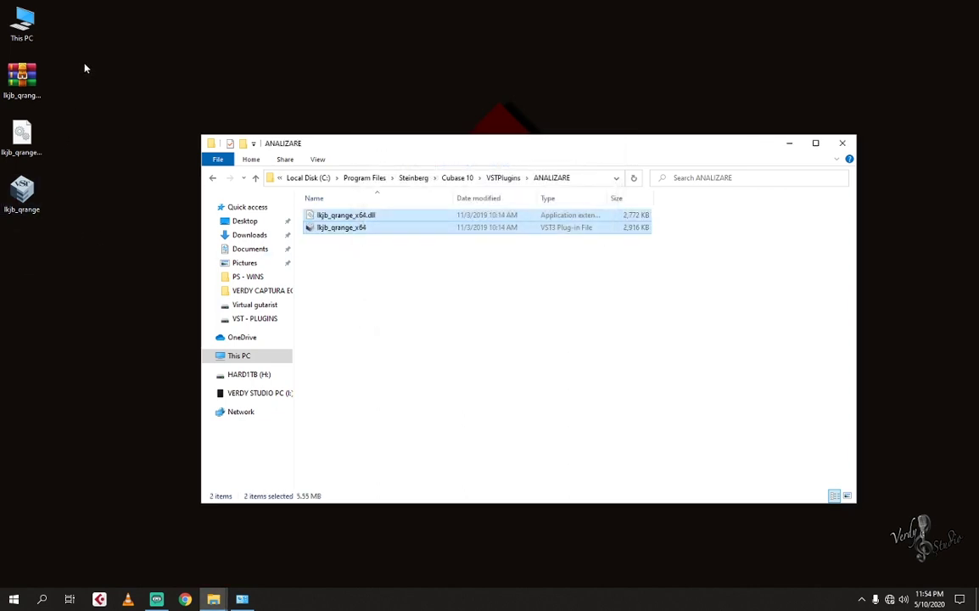
Step: Permanently delete the two extracted lkjb_qrange plugin files from the desktop, return to VSTPlugins and close its window
{"action": "left_click_drag", "start_coordinate": [65, 114], "coordinate": [8, 235]}
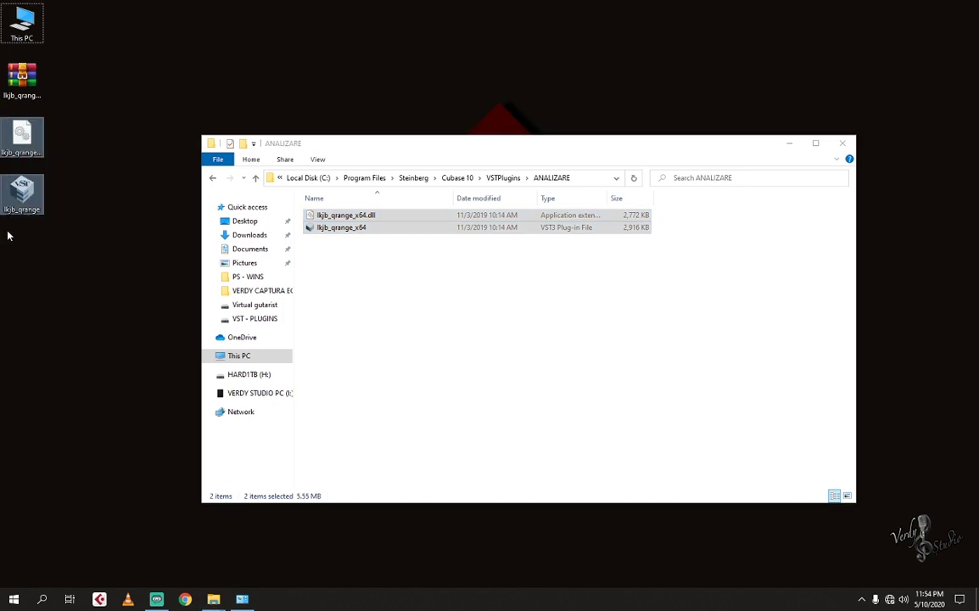
{"action": "key", "text": "shift+Delete"}
{"action": "key", "text": "Return"}
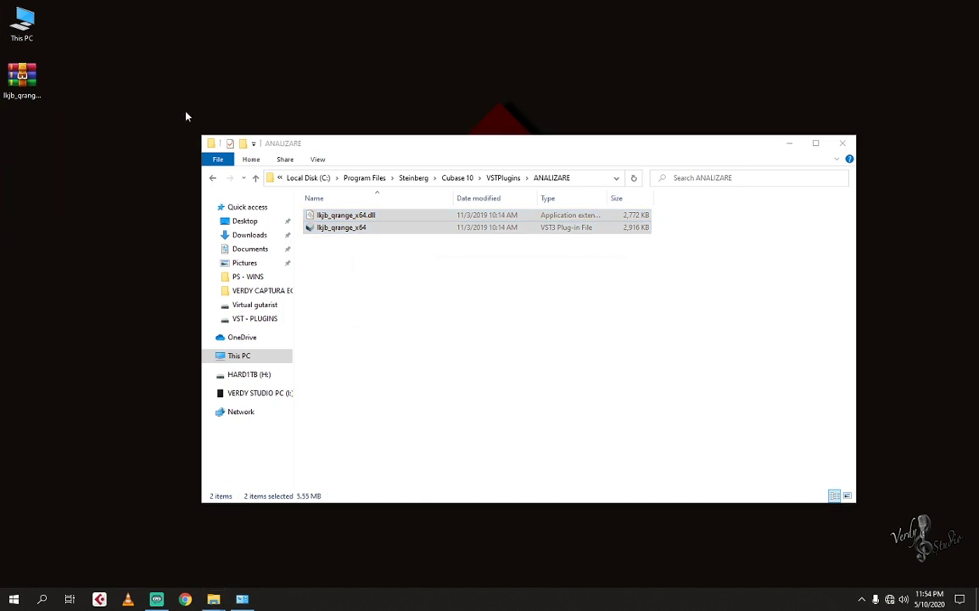
{"action": "left_click", "coordinate": [256, 176]}
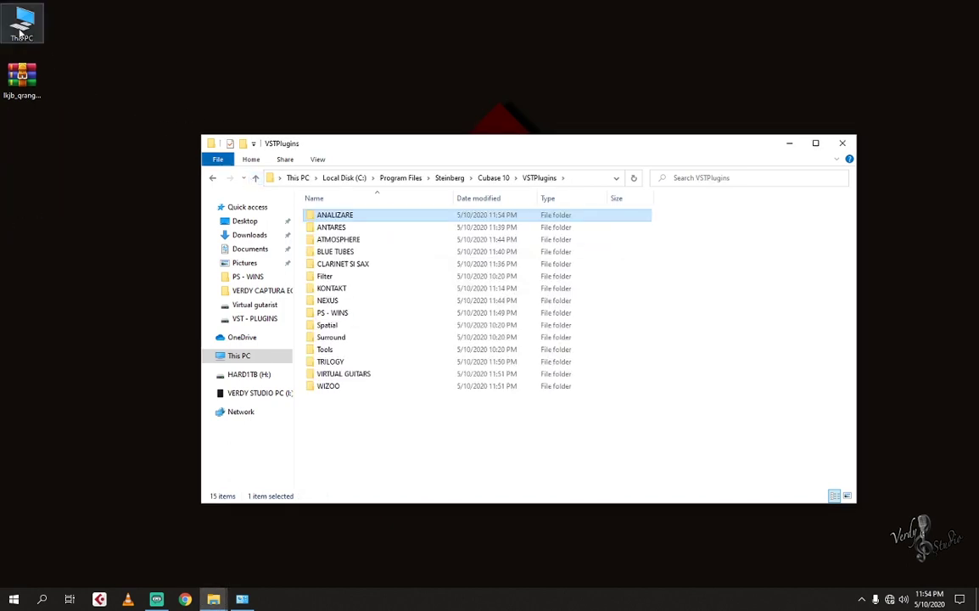
{"action": "left_click", "coordinate": [840, 150]}
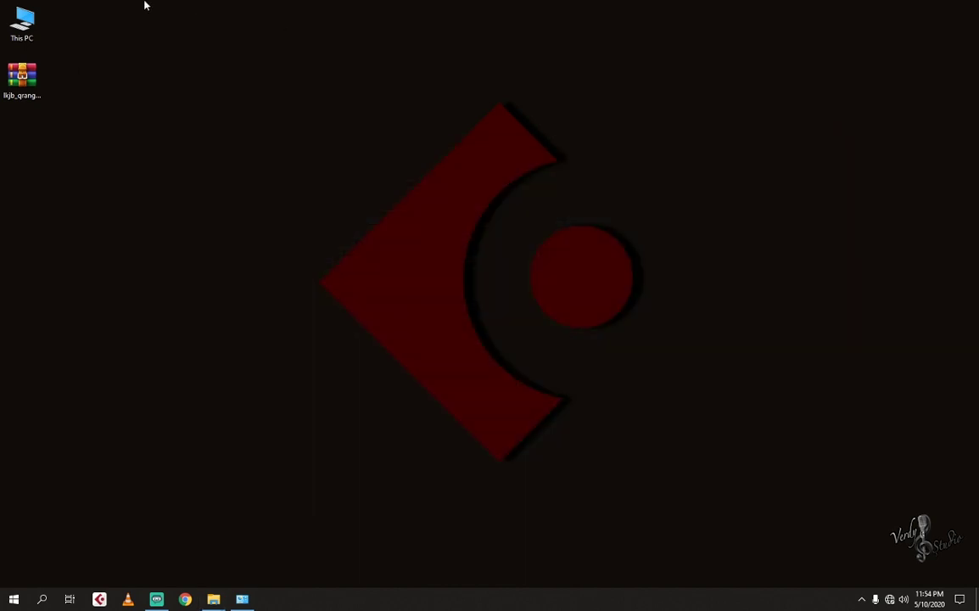
Step: Copy the lkjb_qrange_win_113 archive from the desktop into the VST - PLUGINS folder inside VERDY STUDIO on drive I:
{"action": "double_click", "coordinate": [34, 32]}
{"action": "left_click_drag", "start_coordinate": [543, 212], "coordinate": [458, 106]}
{"action": "double_click", "coordinate": [356, 257]}
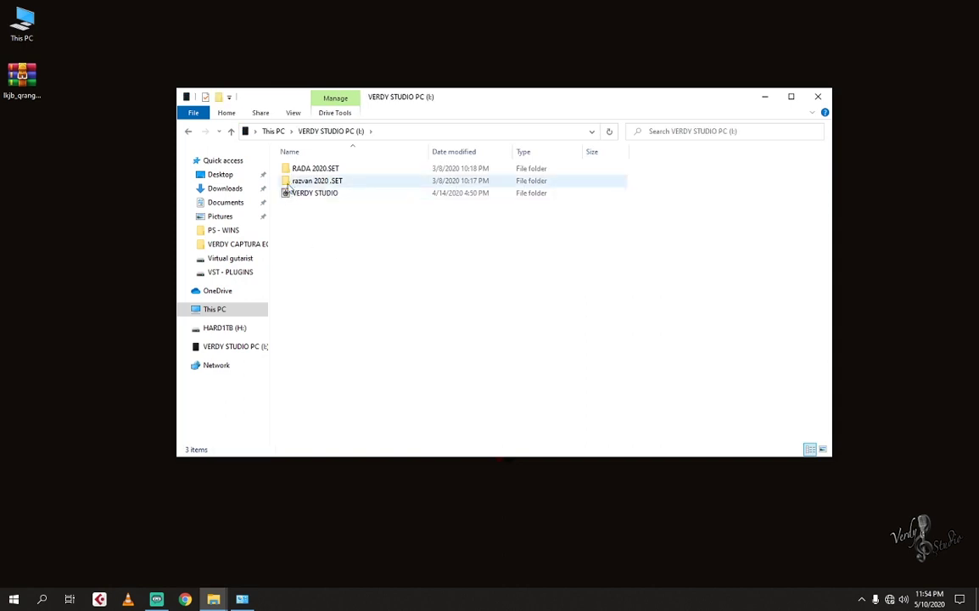
{"action": "double_click", "coordinate": [318, 193]}
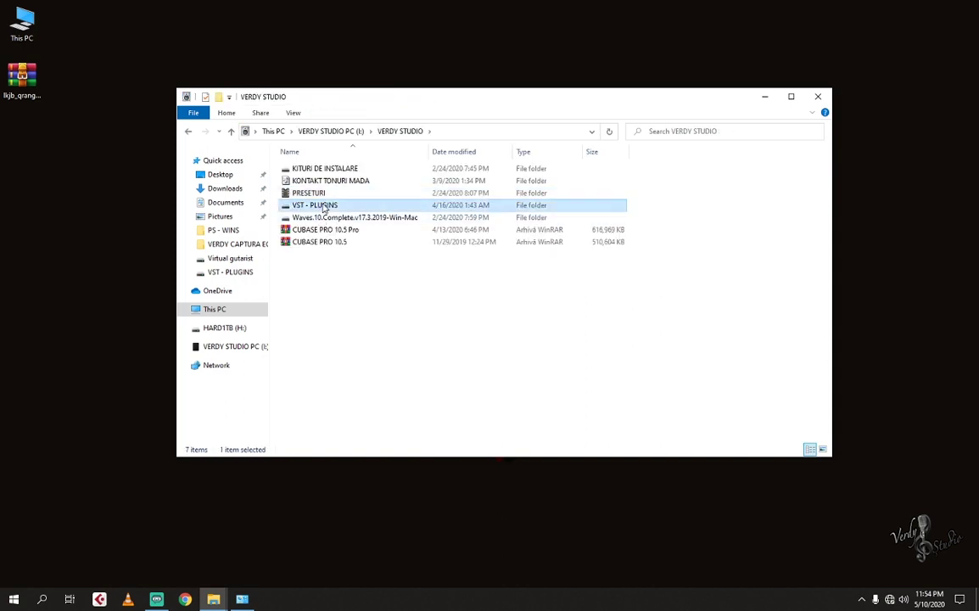
{"action": "double_click", "coordinate": [322, 206]}
{"action": "left_click_drag", "start_coordinate": [22, 76], "coordinate": [341, 413]}
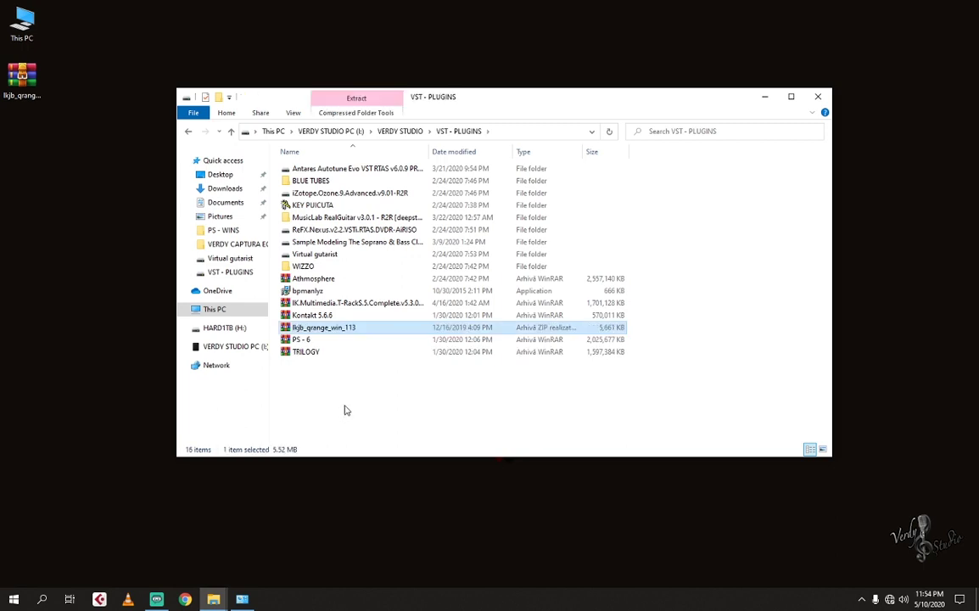
Step: Permanently delete the lkjb_qrange_win_113 archive from the desktop and close the VST - PLUGINS window
{"action": "left_click", "coordinate": [25, 81]}
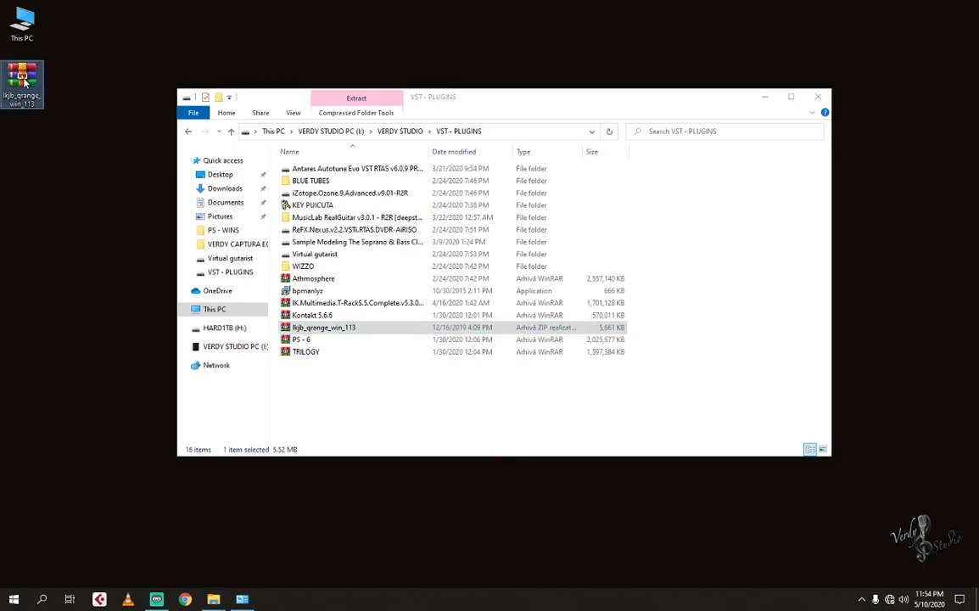
{"action": "key", "text": "shift+Delete"}
{"action": "key", "text": "Return"}
{"action": "left_click", "coordinate": [816, 97]}
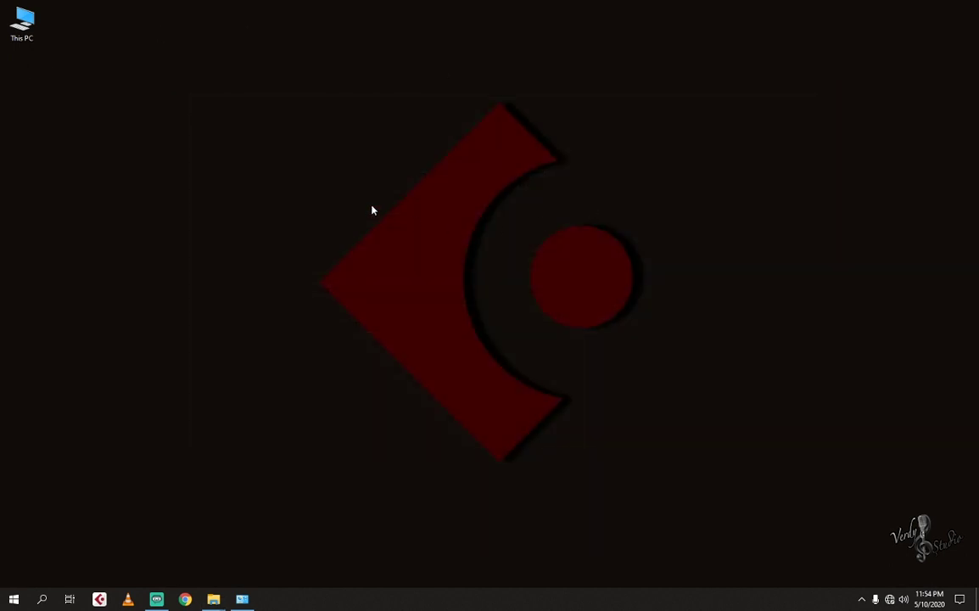
Step: Refresh the desktop and launch Cubase
{"action": "right_click", "coordinate": [371, 208]}
{"action": "left_click", "coordinate": [409, 239]}
{"action": "left_click", "coordinate": [100, 599]}
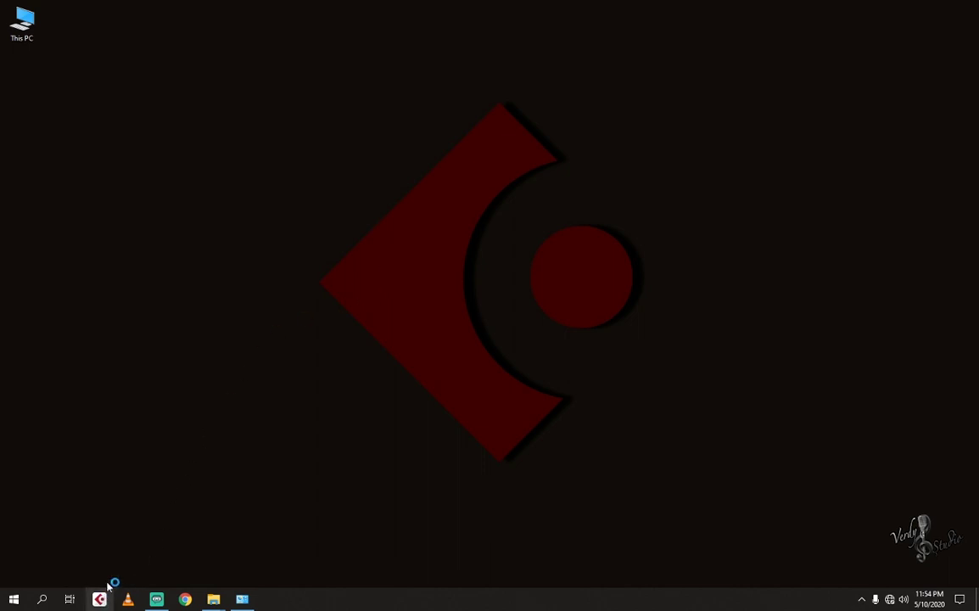
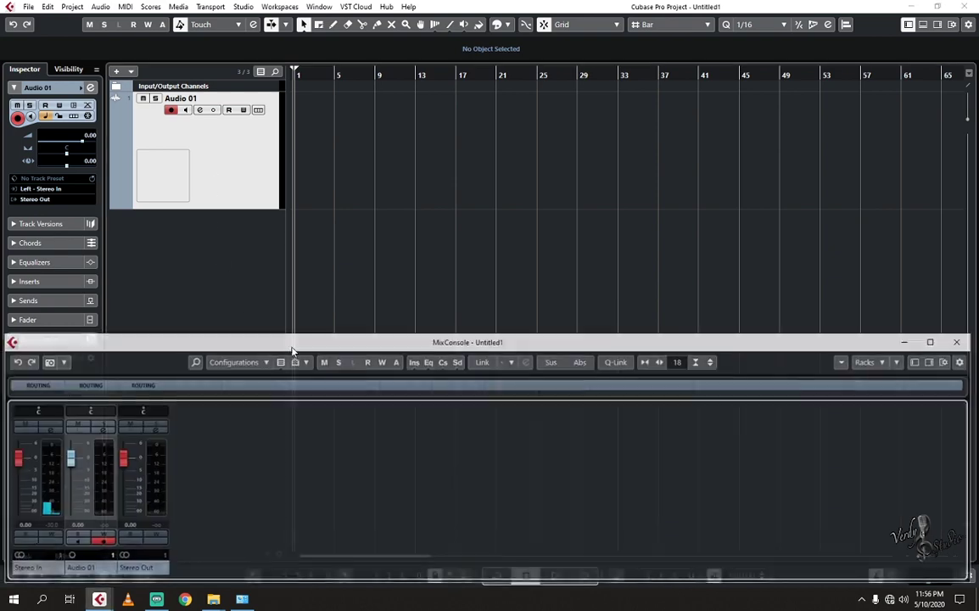
Step: Open the Stereo Out channel settings, load Auto-Tune_Evo_VST from ANTARES into the first insert slot and close the plugin window
{"action": "left_click", "coordinate": [154, 431]}
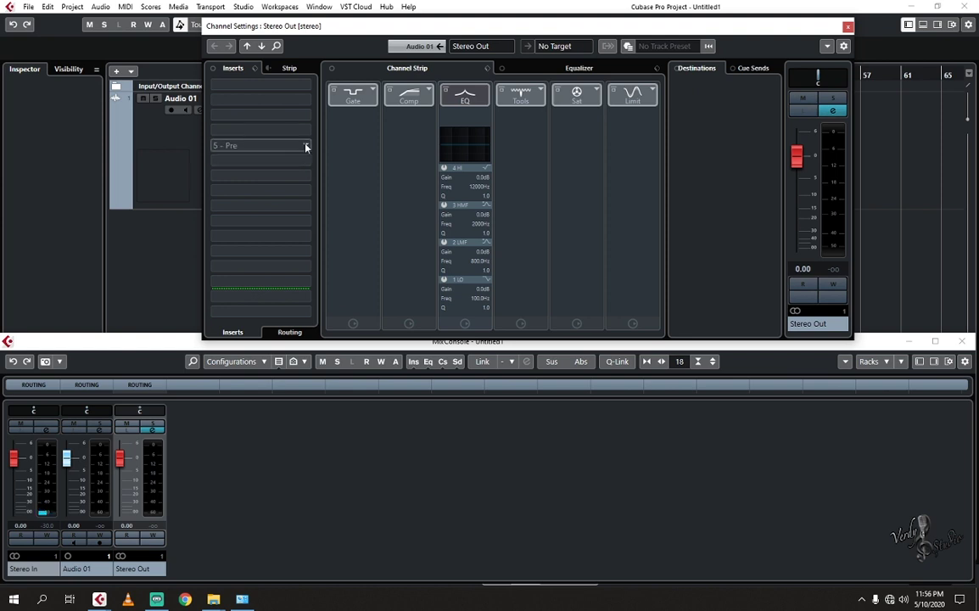
{"action": "left_click", "coordinate": [283, 95]}
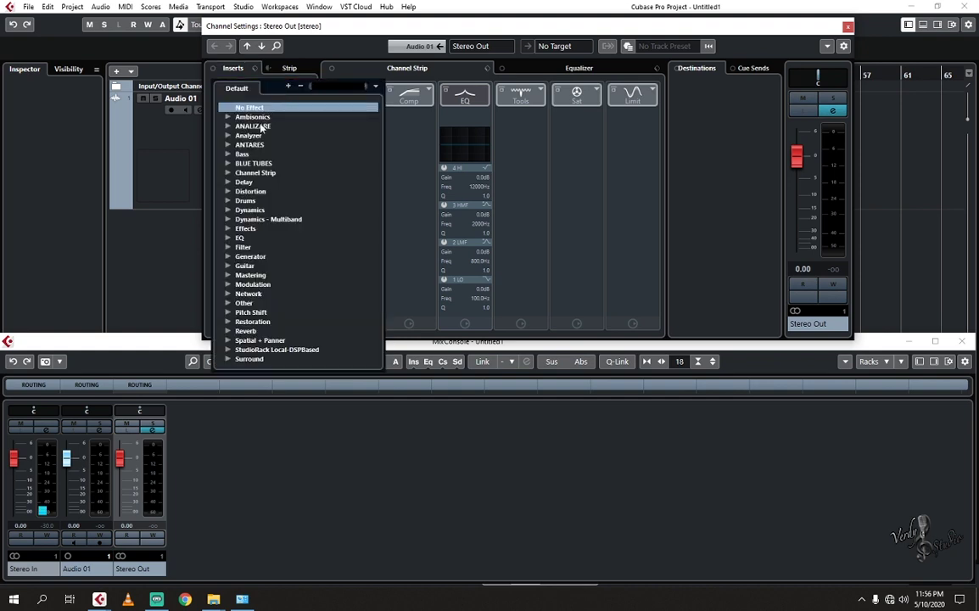
{"action": "left_click", "coordinate": [233, 126]}
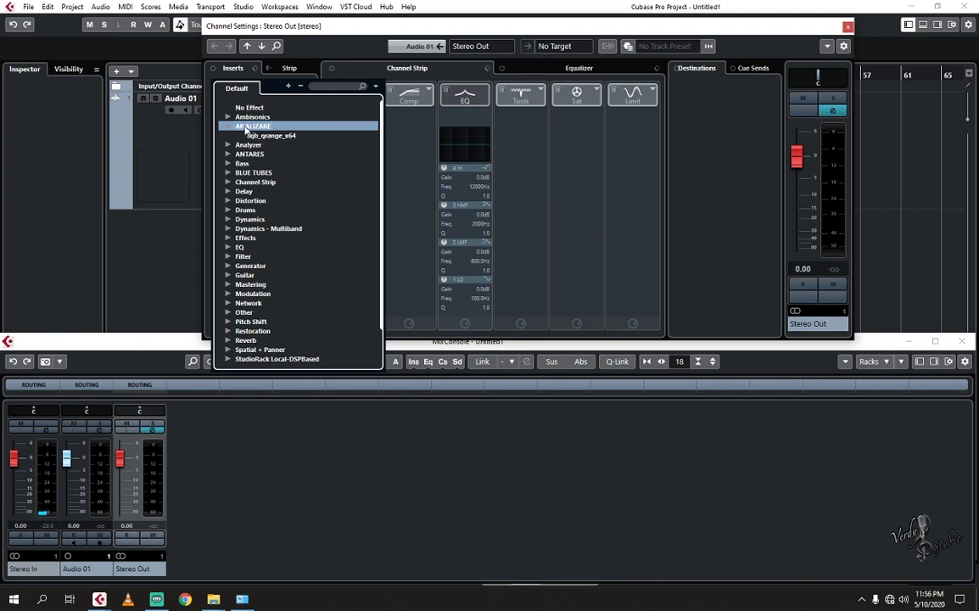
{"action": "left_click", "coordinate": [245, 126]}
{"action": "left_click", "coordinate": [253, 145]}
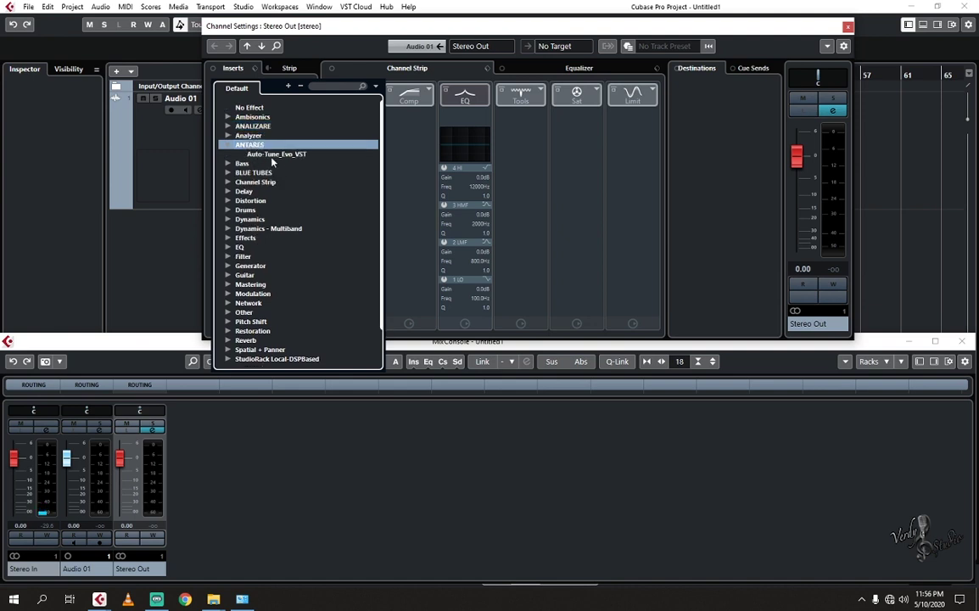
{"action": "left_click", "coordinate": [273, 156]}
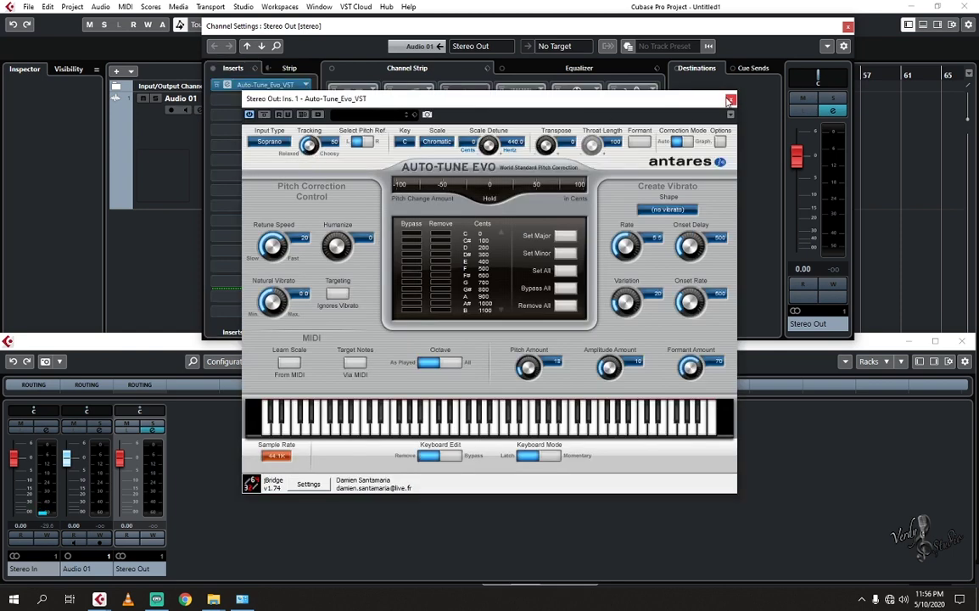
{"action": "left_click", "coordinate": [729, 100]}
Step: Load lkjb_qrange_x64 from the ANALIZARE folder into the second insert of Stereo Out and close its window
{"action": "left_click", "coordinate": [263, 85]}
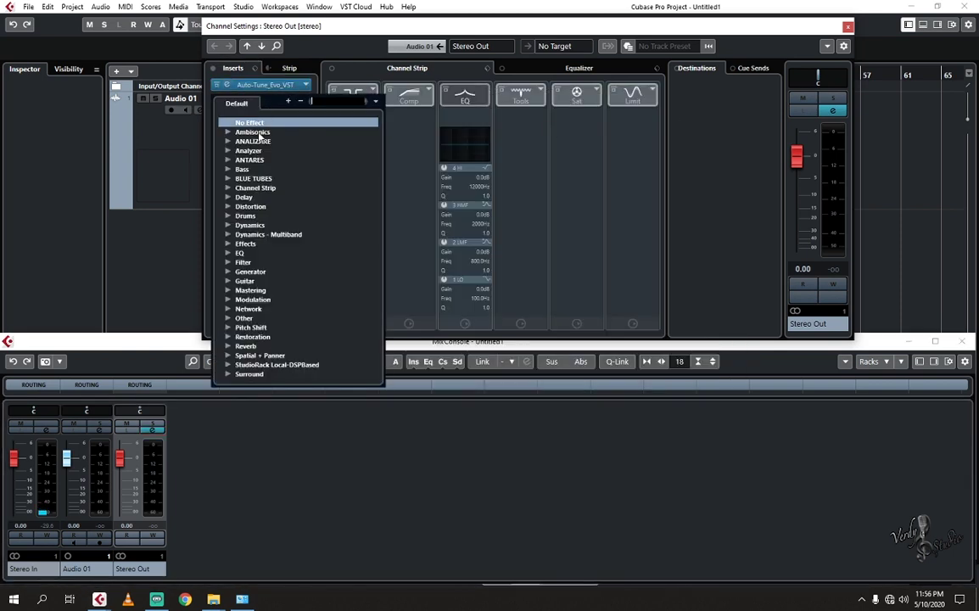
{"action": "left_click", "coordinate": [255, 140]}
{"action": "left_click", "coordinate": [276, 153]}
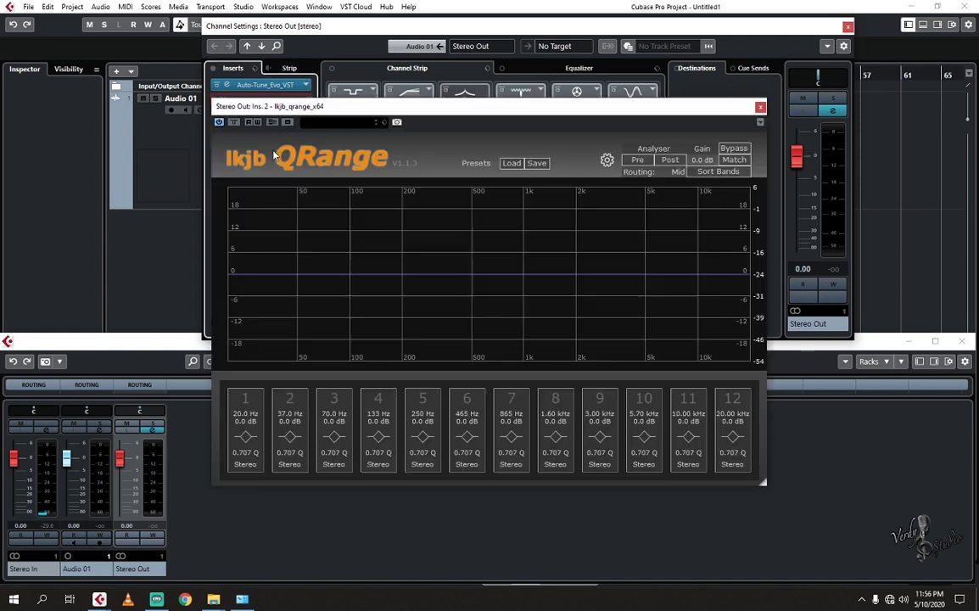
{"action": "left_click", "coordinate": [759, 106]}
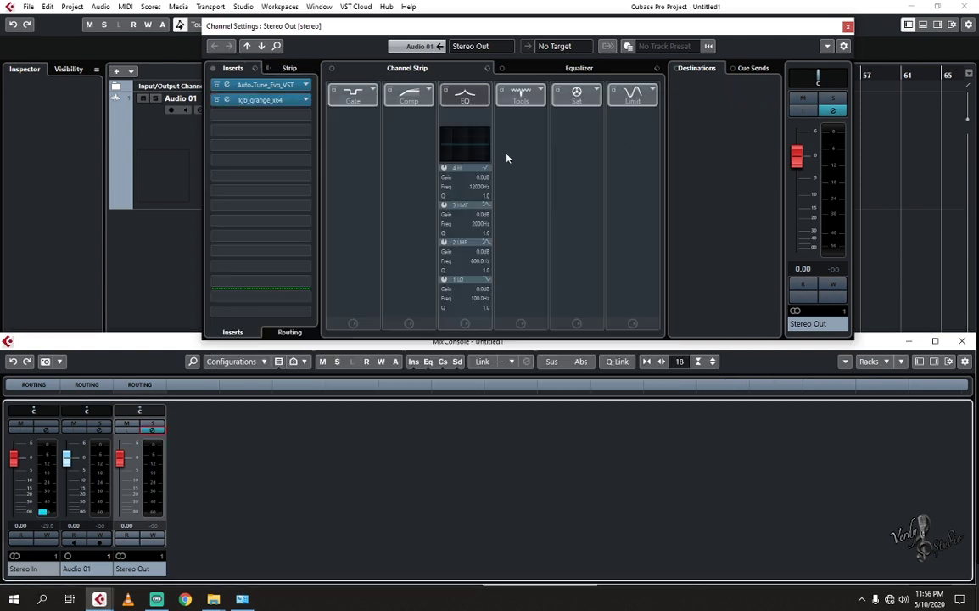
Step: Load BT Equalizer PEQ2B from the BLUE TUBES folder into the third insert of Stereo Out and close its window
{"action": "left_click", "coordinate": [246, 116]}
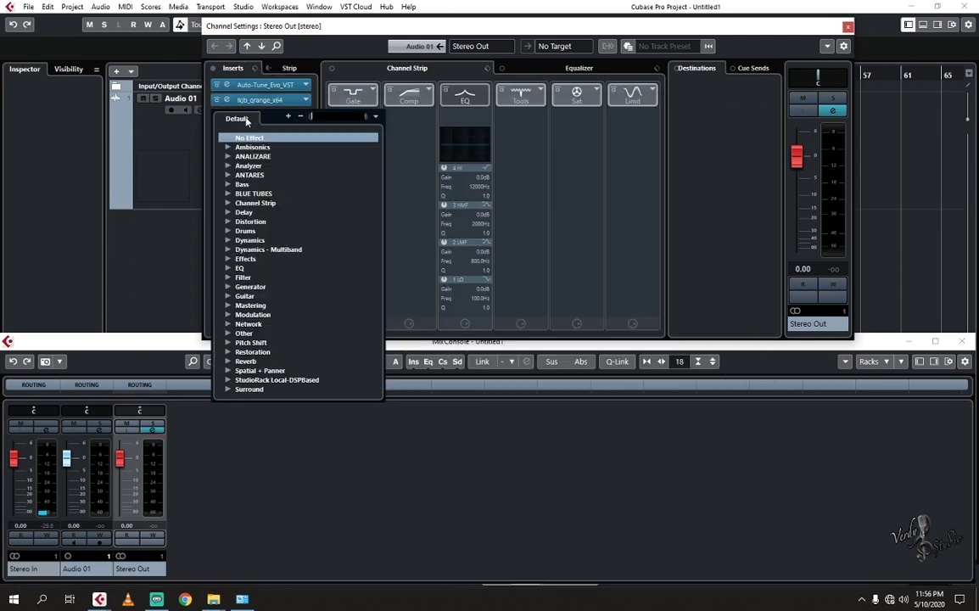
{"action": "left_click", "coordinate": [256, 195]}
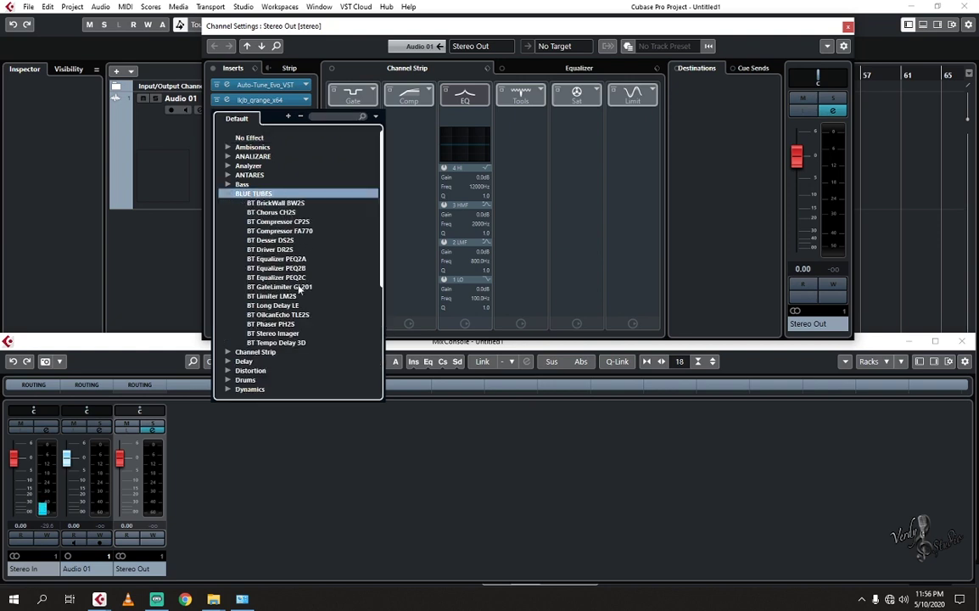
{"action": "left_click", "coordinate": [273, 268]}
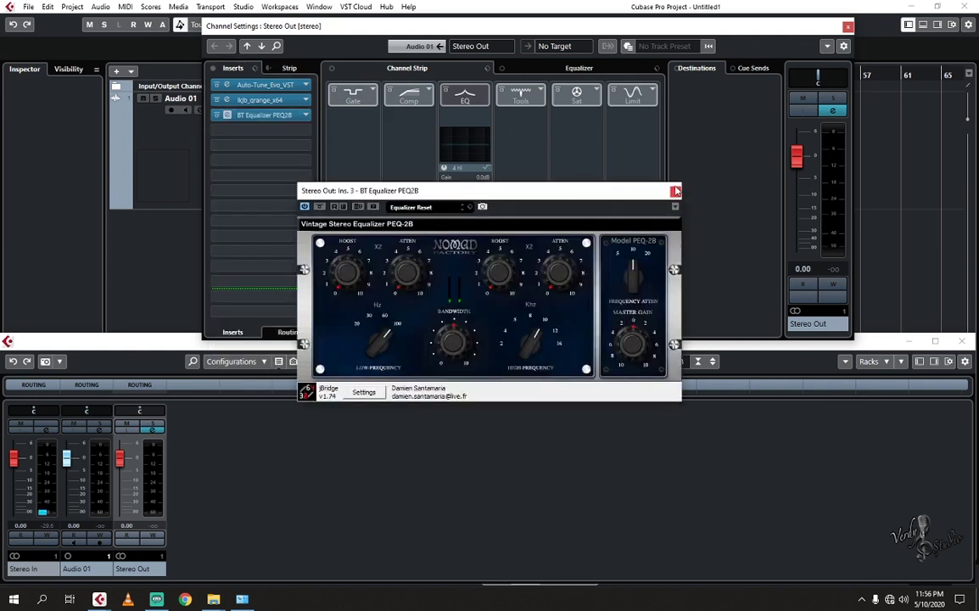
{"action": "left_click", "coordinate": [675, 190]}
Step: Browse the effects offered for the fourth insert slot, examining the plugins in the Dynamics and Vocals categories
{"action": "left_click", "coordinate": [255, 129]}
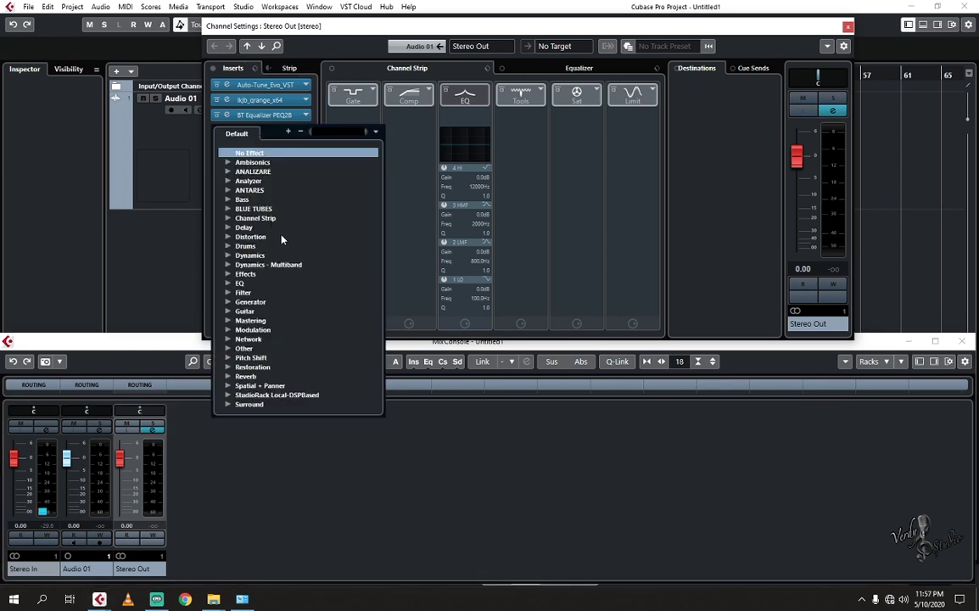
{"action": "scroll", "coordinate": [275, 335], "scroll_direction": "down", "scroll_amount": 1}
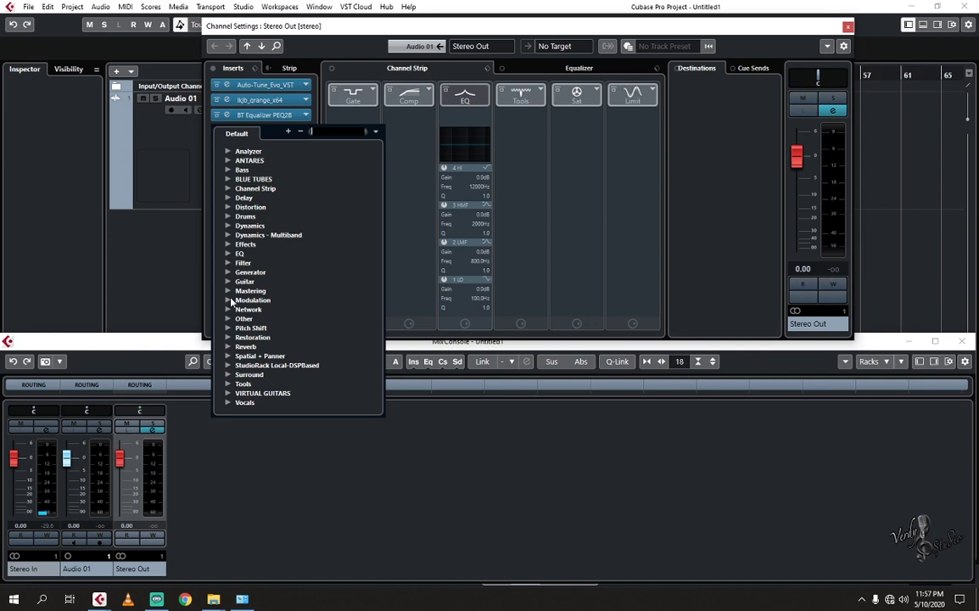
{"action": "left_click", "coordinate": [250, 224]}
{"action": "scroll", "coordinate": [302, 312], "scroll_direction": "down", "scroll_amount": 10}
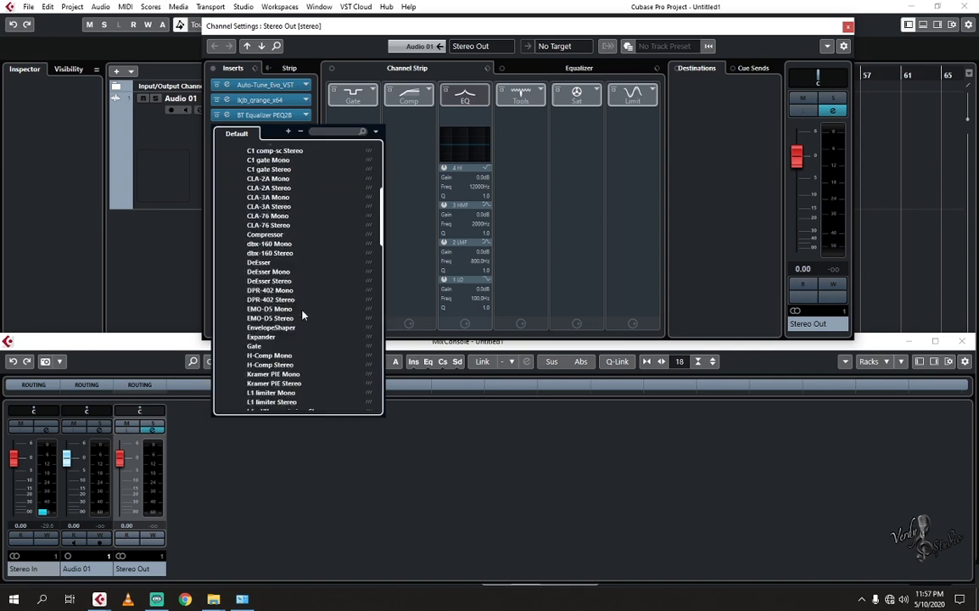
{"action": "scroll", "coordinate": [302, 317], "scroll_direction": "down", "scroll_amount": 10}
{"action": "scroll", "coordinate": [302, 316], "scroll_direction": "up", "scroll_amount": 2}
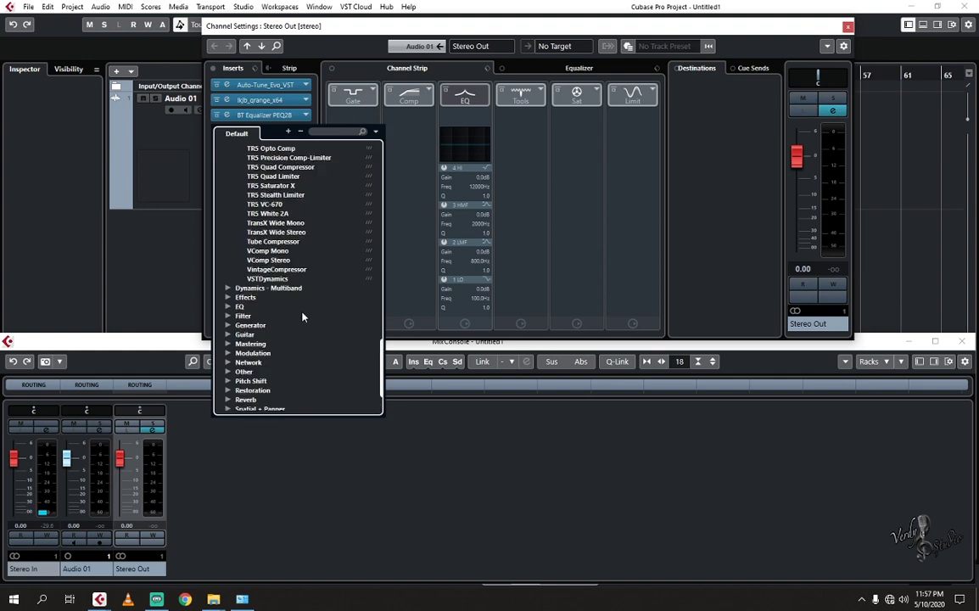
{"action": "scroll", "coordinate": [271, 204], "scroll_direction": "up", "scroll_amount": 15}
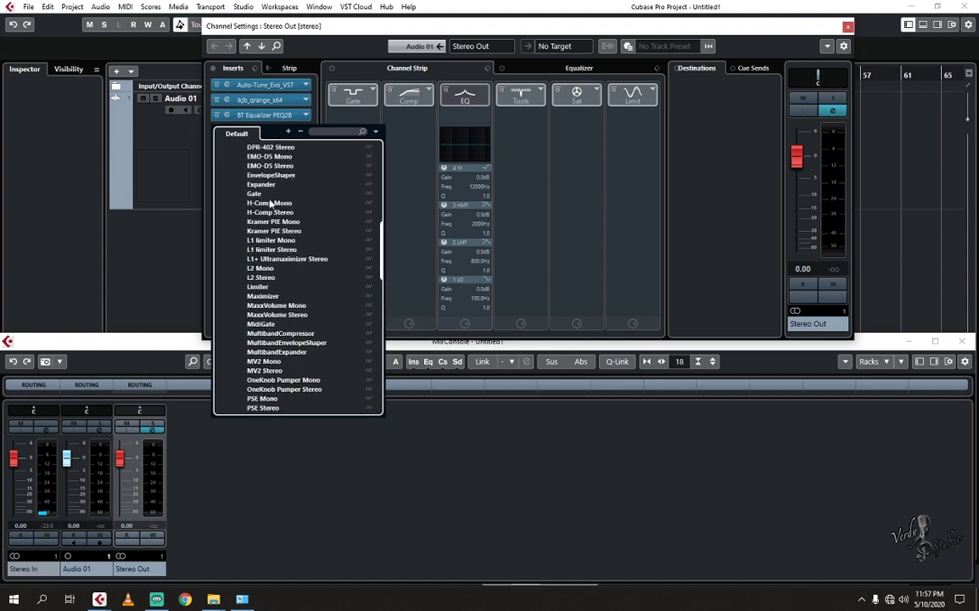
{"action": "scroll", "coordinate": [270, 205], "scroll_direction": "up", "scroll_amount": 1}
{"action": "left_click", "coordinate": [229, 256]}
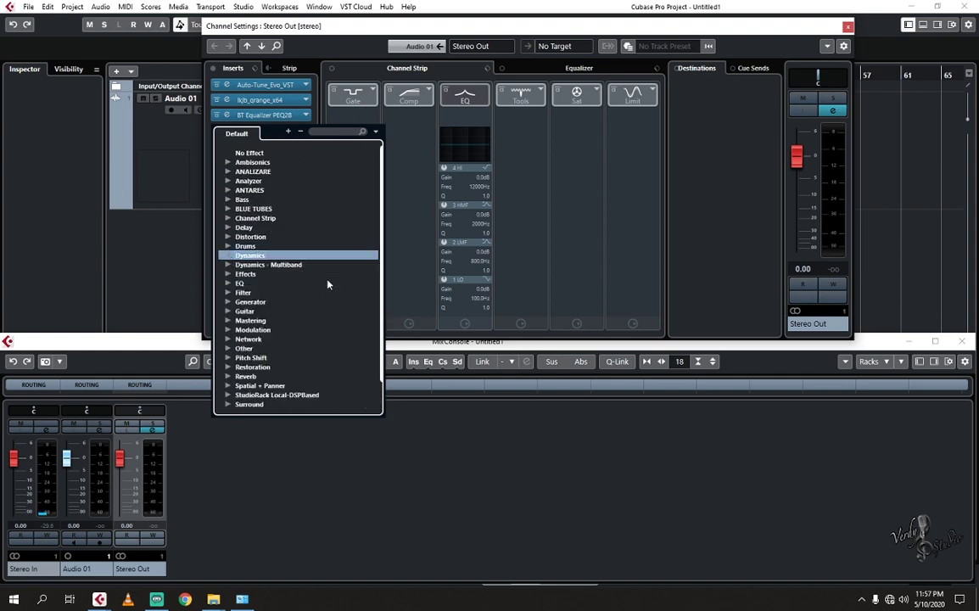
{"action": "scroll", "coordinate": [289, 314], "scroll_direction": "down", "scroll_amount": 1}
{"action": "left_click", "coordinate": [244, 403]}
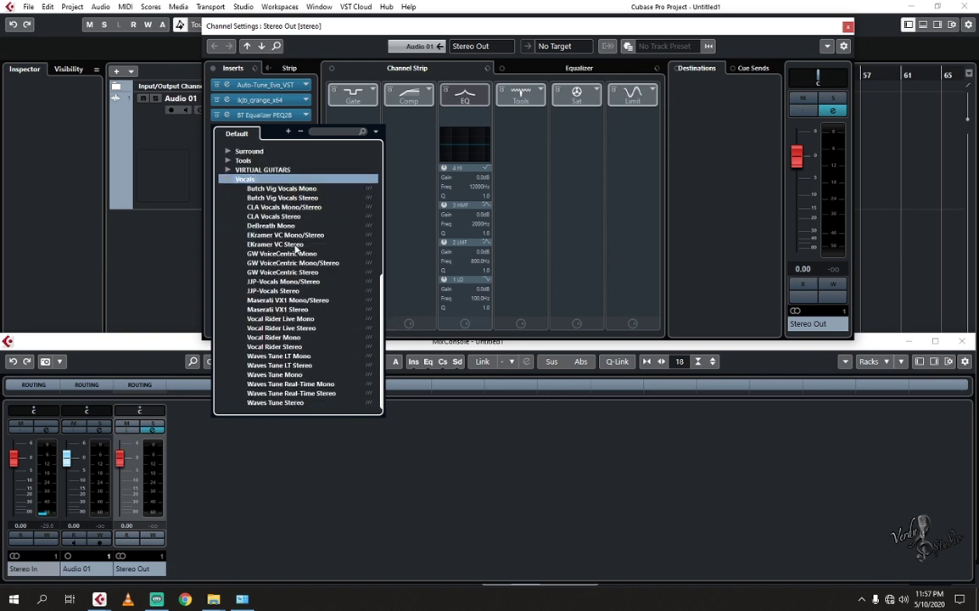
{"action": "left_click", "coordinate": [224, 180]}
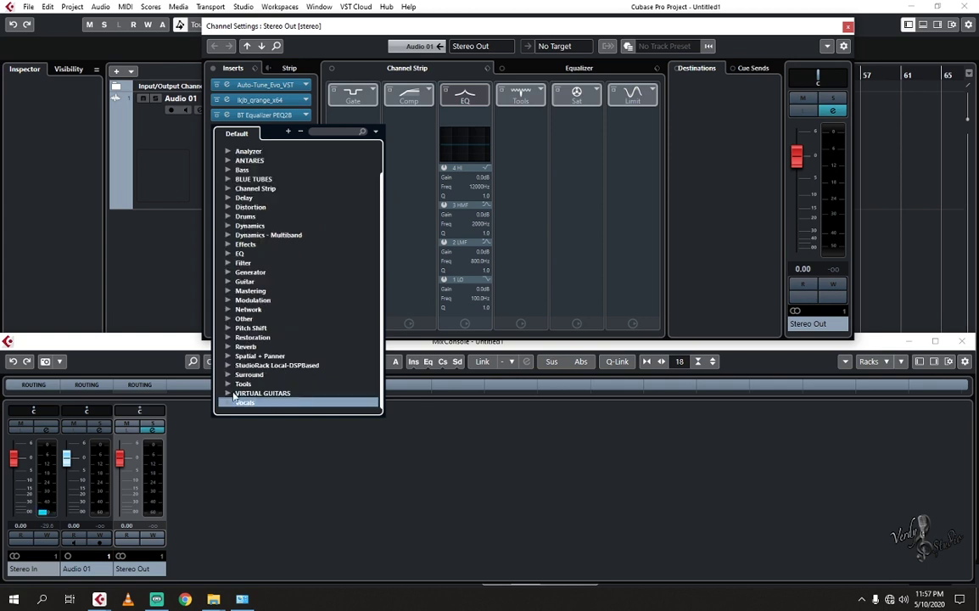
Step: Load VG Electric FX from the VIRTUAL GUITARS folder into the fourth insert slot and close its window
{"action": "left_click", "coordinate": [279, 394]}
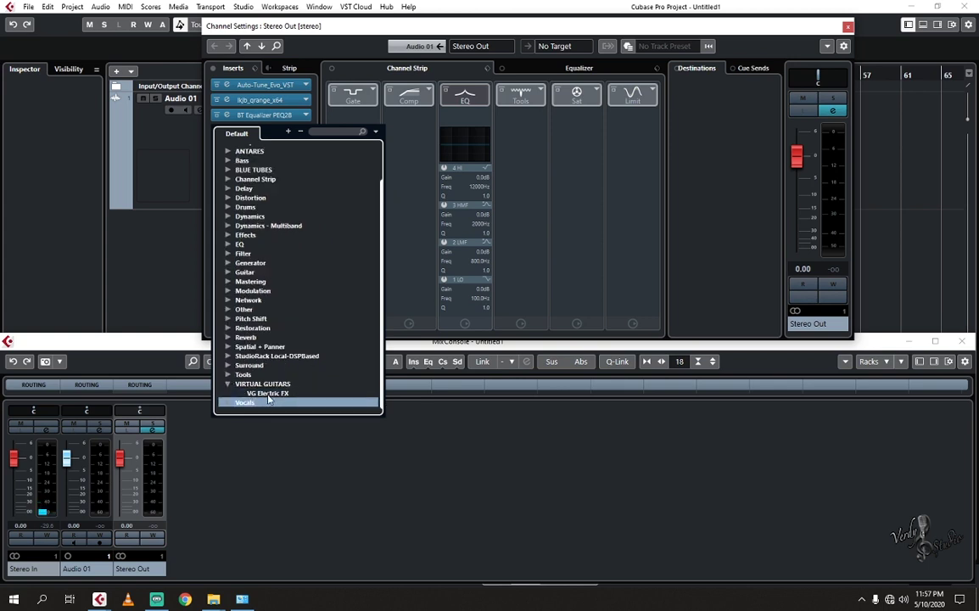
{"action": "left_click", "coordinate": [268, 393]}
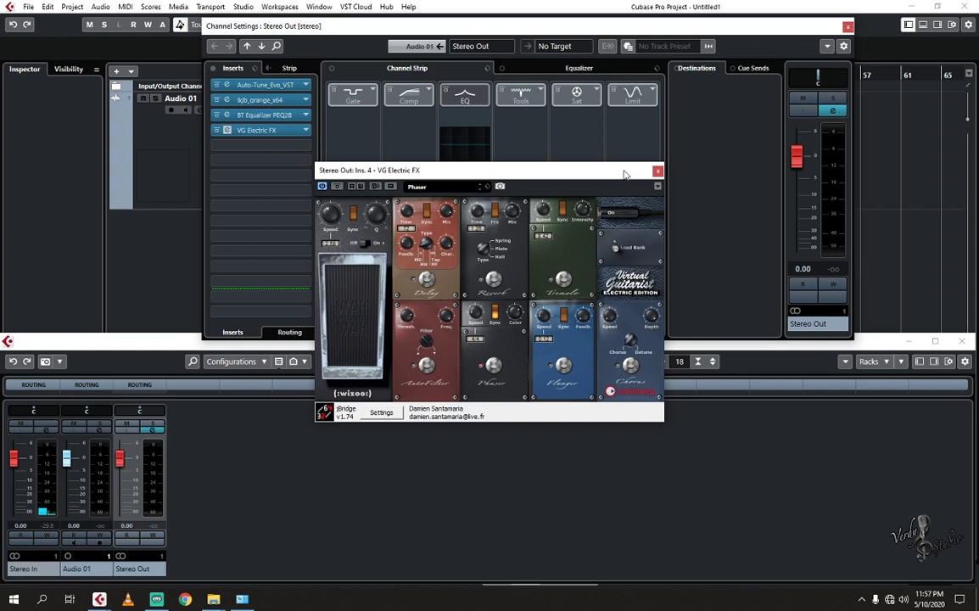
{"action": "left_click", "coordinate": [657, 172]}
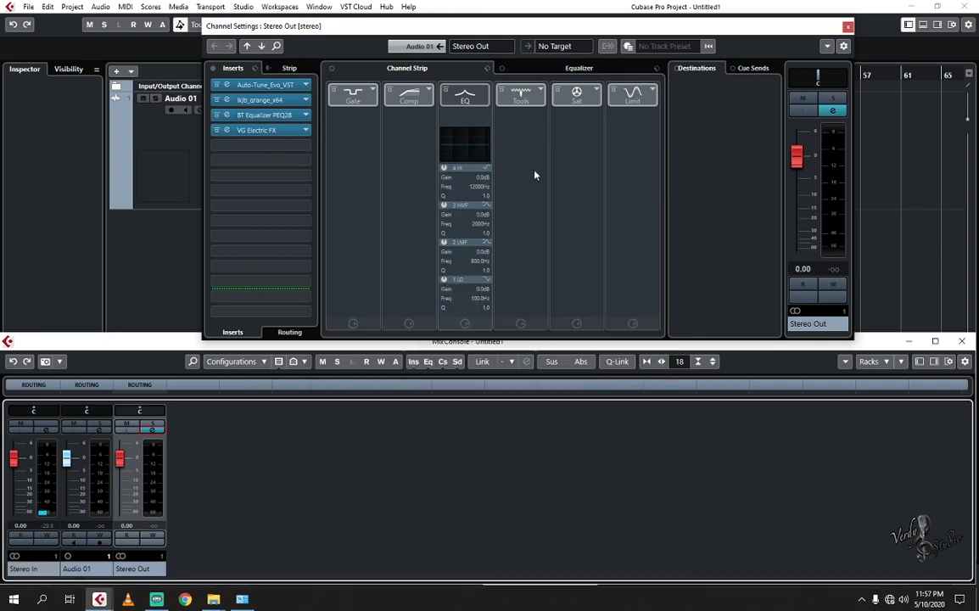
Step: Remove VG Electric FX from the fourth insert slot of Stereo Out and discard its changes
{"action": "left_click", "coordinate": [306, 130]}
{"action": "scroll", "coordinate": [240, 162], "scroll_direction": "up", "scroll_amount": 2}
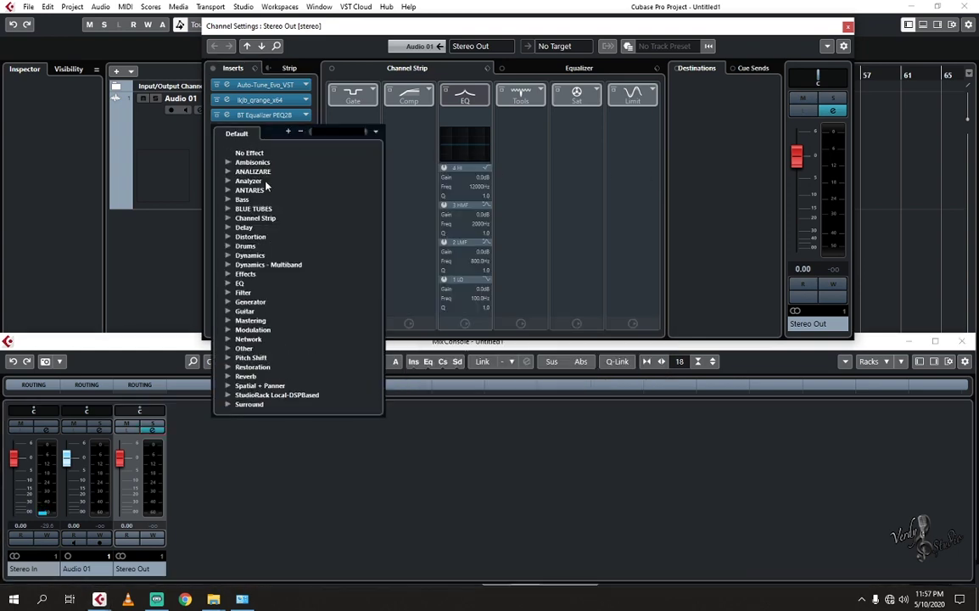
{"action": "left_click", "coordinate": [259, 153]}
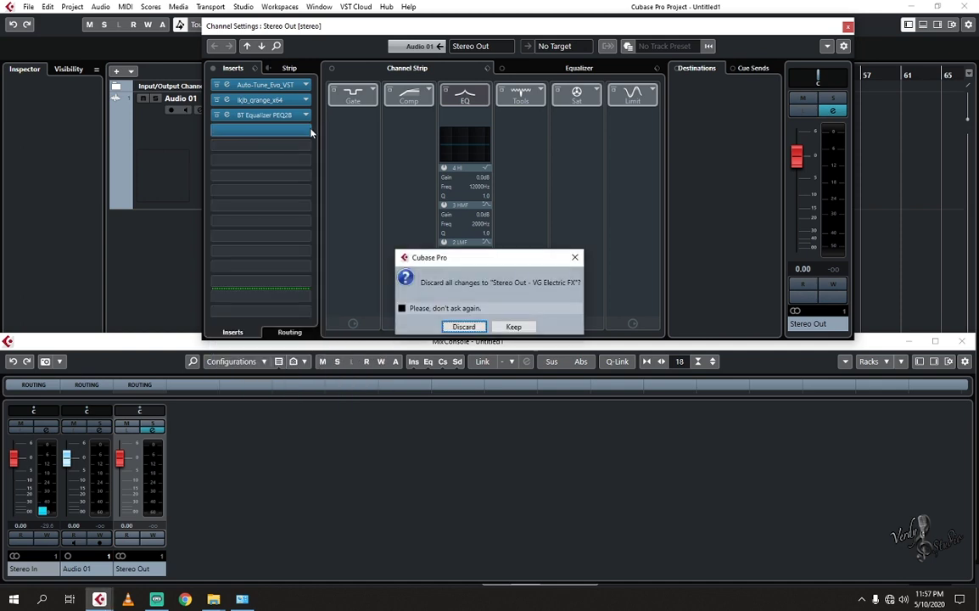
{"action": "left_click", "coordinate": [463, 327]}
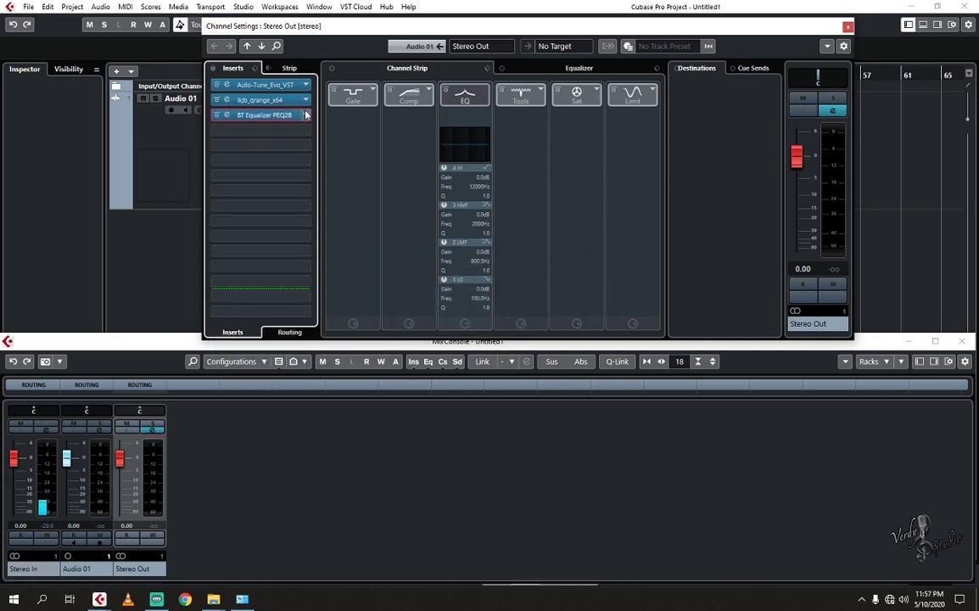
Step: Clear BT Equalizer PEQ2B, lkjb_qrange_x64 and Auto-Tune_Evo_VST from the Stereo Out inserts and close its channel settings
{"action": "left_click", "coordinate": [254, 115]}
{"action": "left_click", "coordinate": [251, 137]}
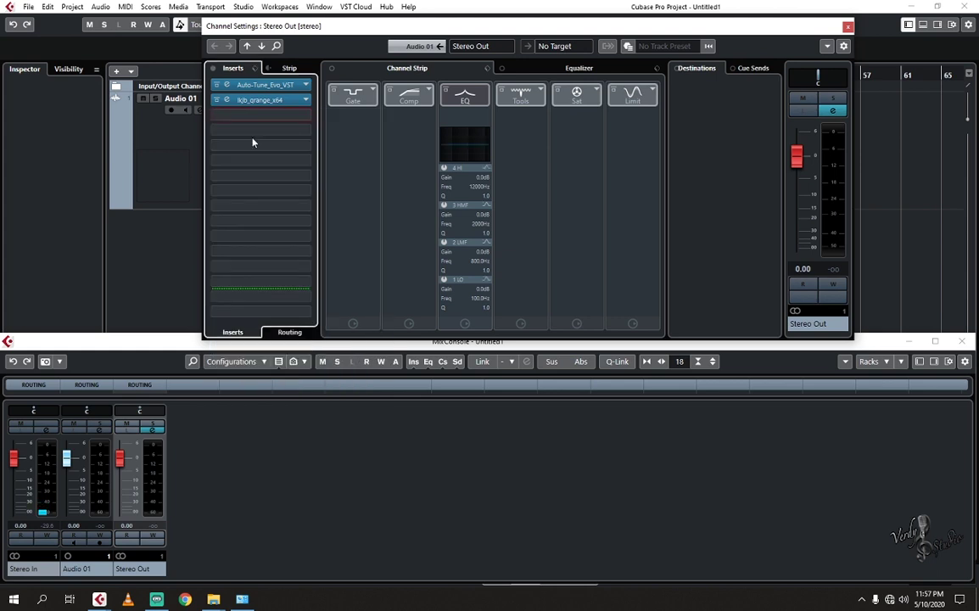
{"action": "left_click", "coordinate": [300, 100]}
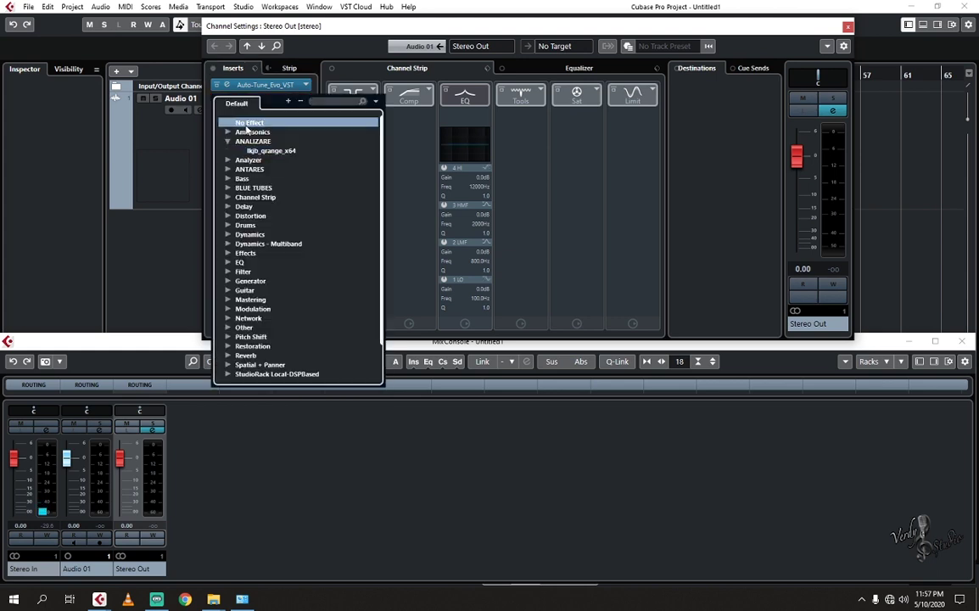
{"action": "left_click", "coordinate": [251, 122]}
{"action": "left_click", "coordinate": [306, 85]}
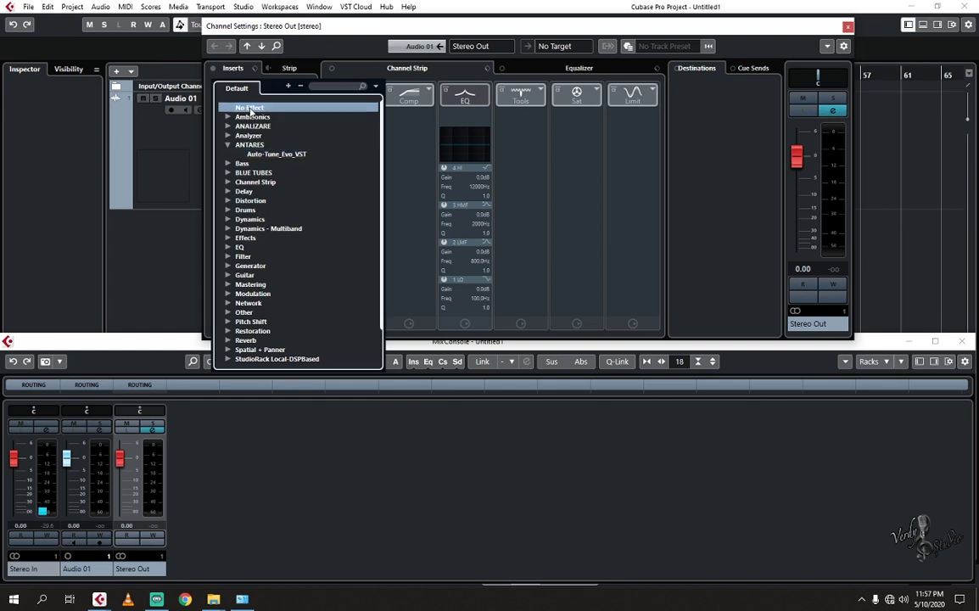
{"action": "left_click", "coordinate": [251, 106]}
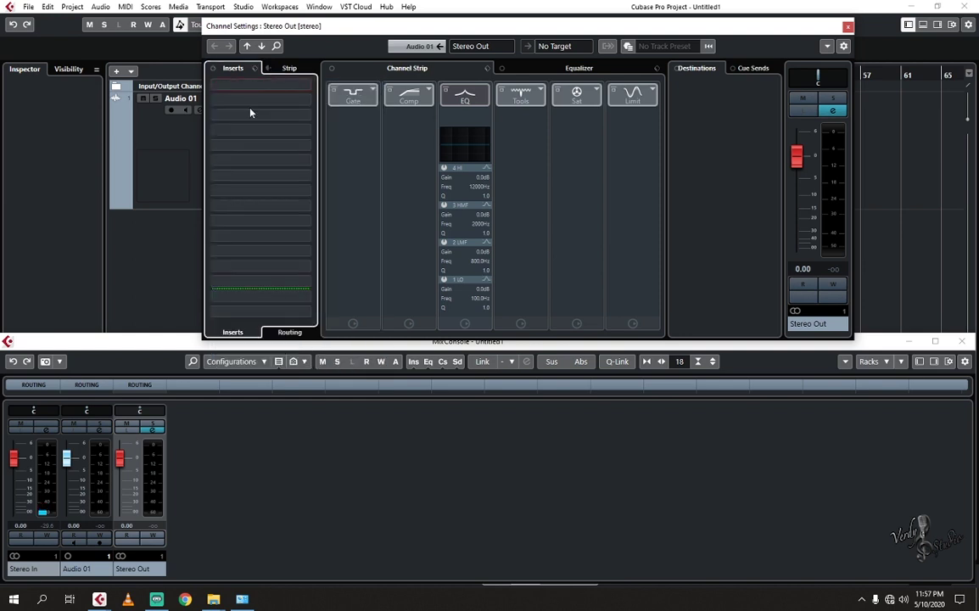
{"action": "left_click", "coordinate": [846, 26]}
{"action": "left_click", "coordinate": [845, 24]}
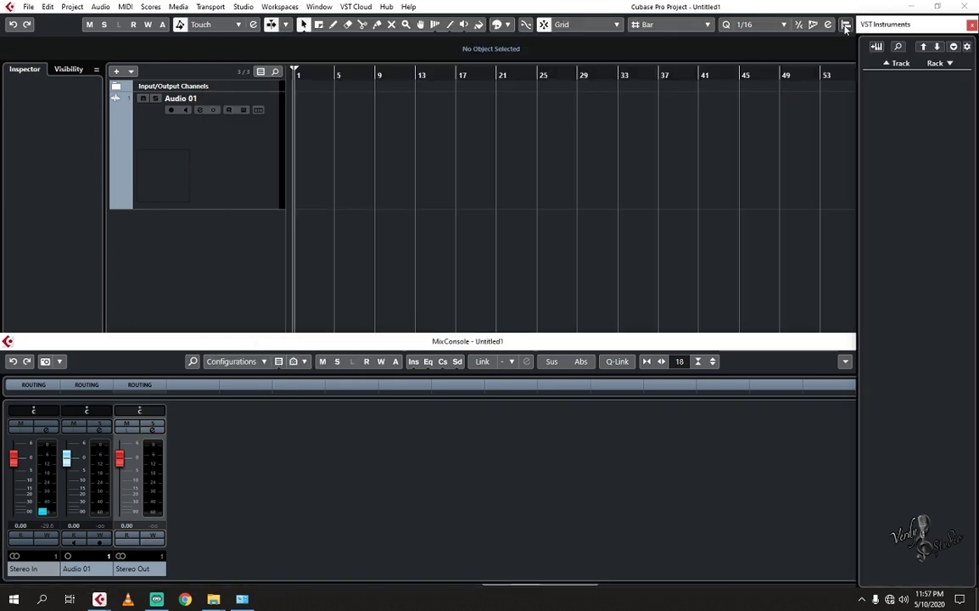
Step: Add one Darbuka instrument track from the WIZOO folder, routed to Stereo Out, and select its Daza style
{"action": "right_click", "coordinate": [885, 116]}
{"action": "left_click", "coordinate": [893, 136]}
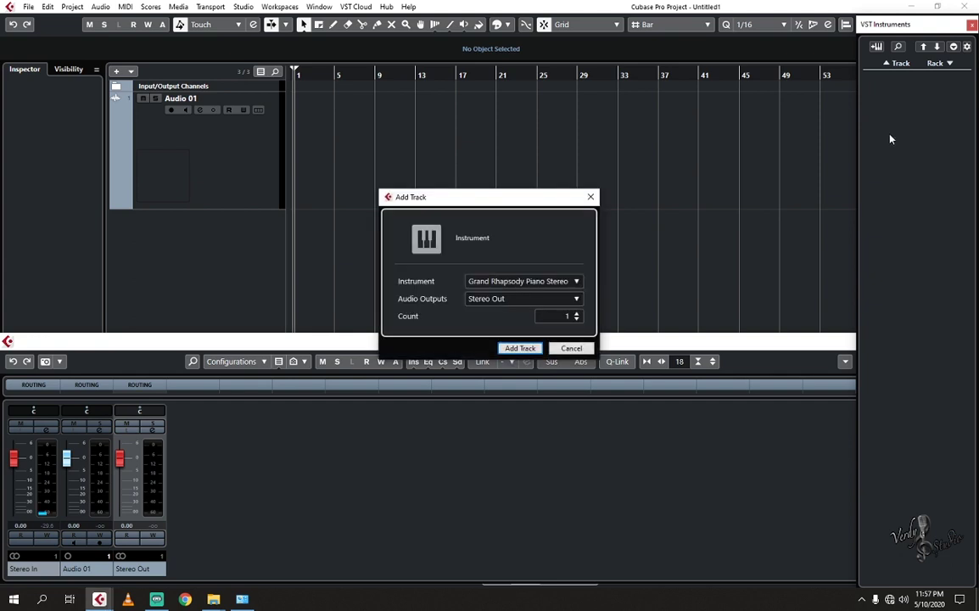
{"action": "left_click", "coordinate": [575, 282]}
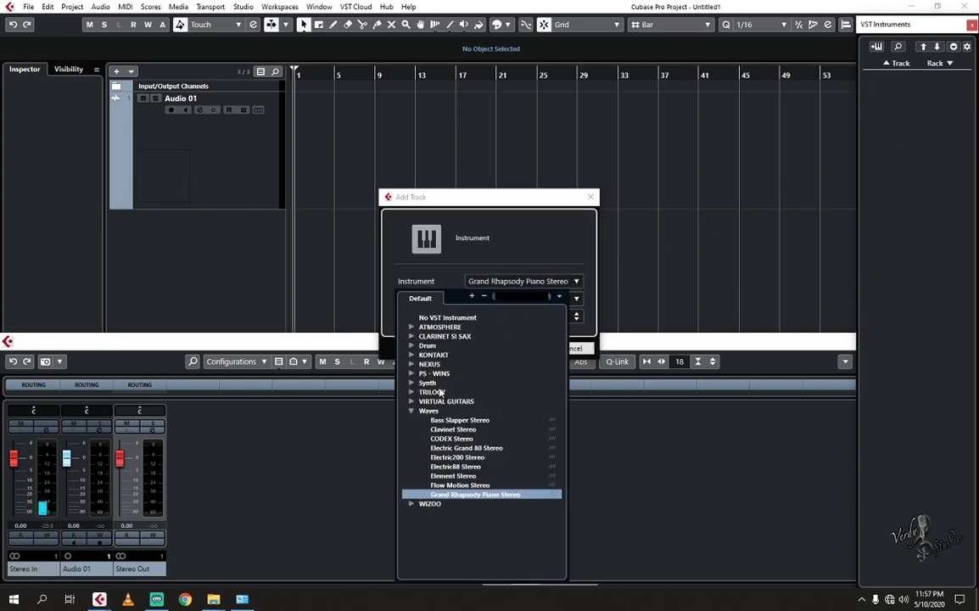
{"action": "left_click", "coordinate": [412, 412]}
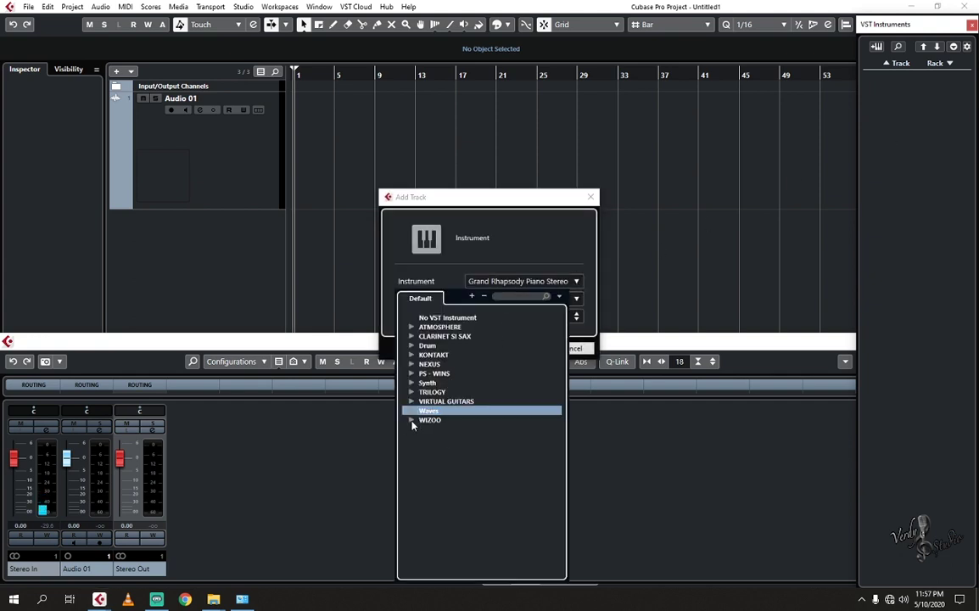
{"action": "left_click", "coordinate": [412, 421]}
{"action": "double_click", "coordinate": [438, 430]}
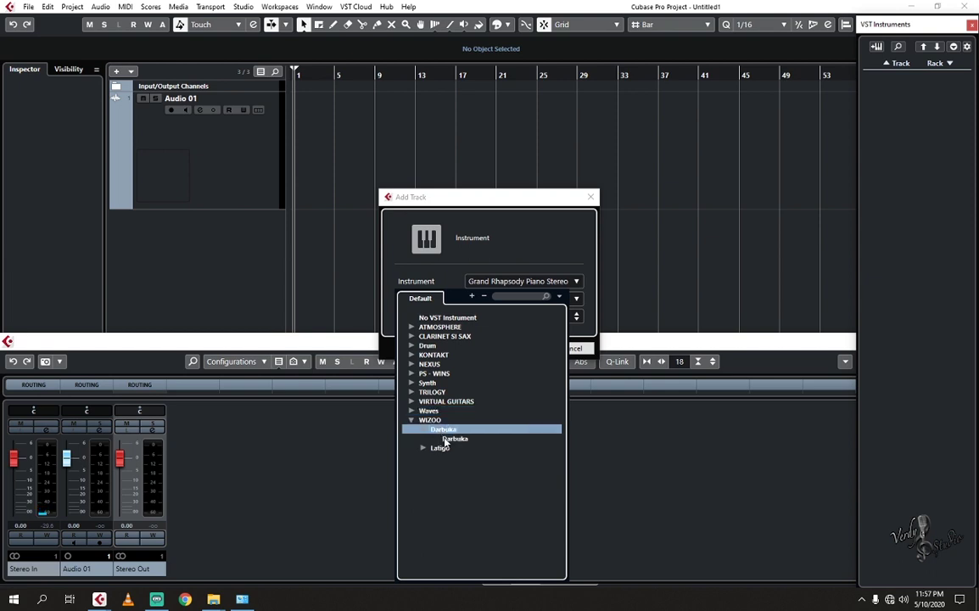
{"action": "left_click", "coordinate": [448, 440]}
{"action": "left_click", "coordinate": [448, 439]}
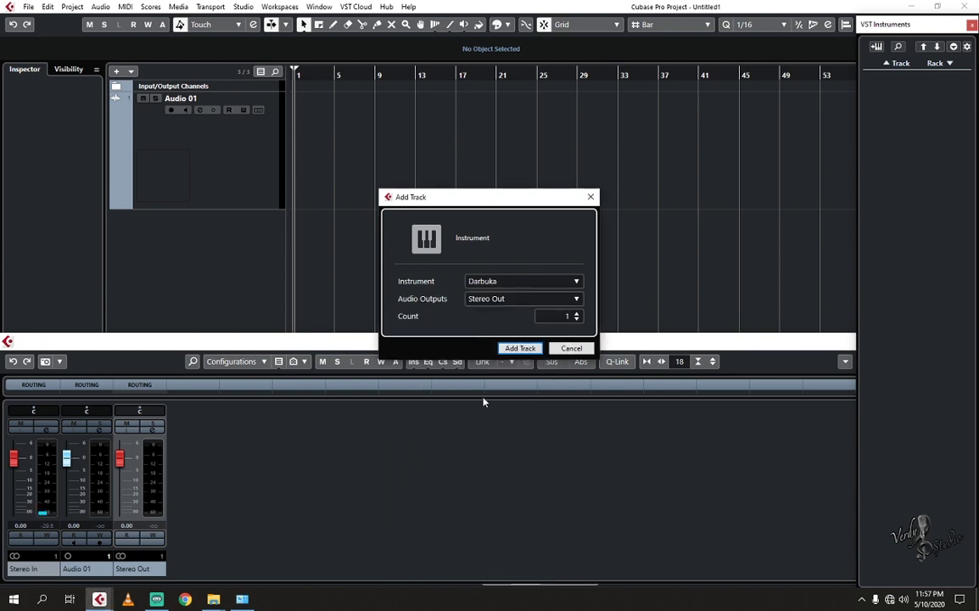
{"action": "left_click", "coordinate": [518, 348]}
{"action": "left_click", "coordinate": [307, 216]}
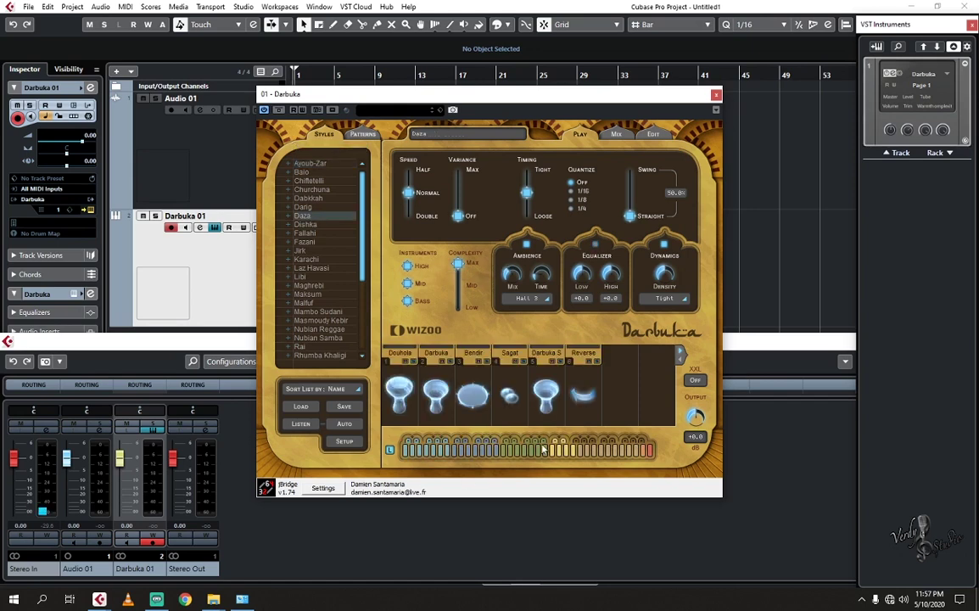
Step: Close the Darbuka plugin window and the MixConsole, and remove the Darbuka 01 track from the project
{"action": "left_click", "coordinate": [716, 95]}
{"action": "left_click", "coordinate": [954, 48]}
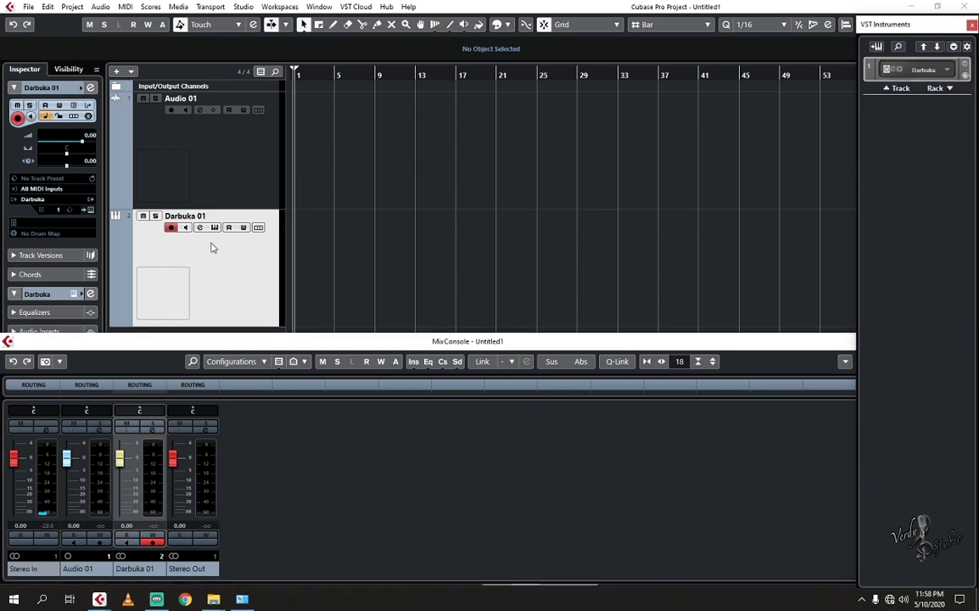
{"action": "key", "text": "F3"}
{"action": "right_click", "coordinate": [210, 272]}
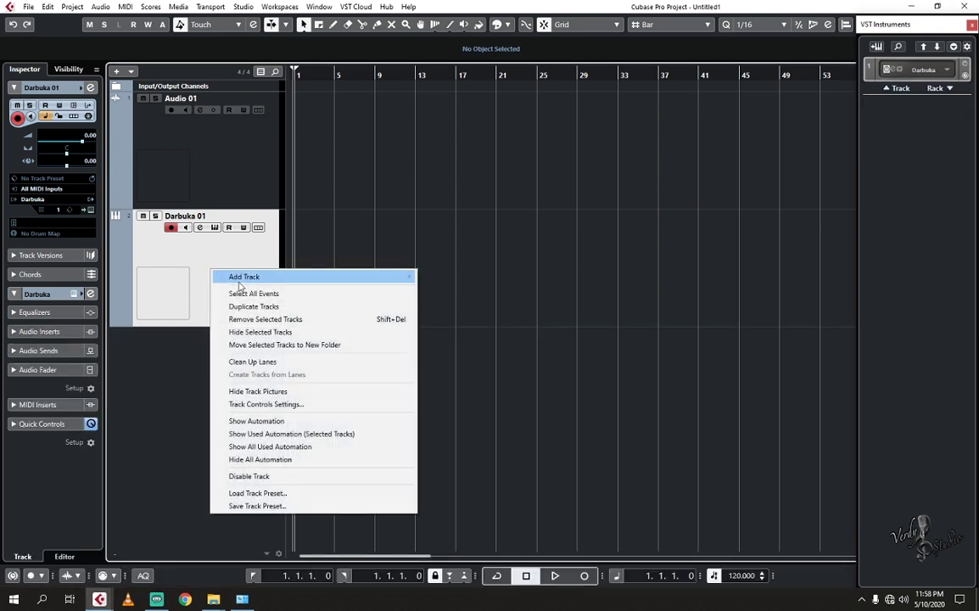
{"action": "left_click", "coordinate": [265, 319]}
Step: Add one Latigo instrument track from the WIZOO folder, routed to Stereo Out
{"action": "right_click", "coordinate": [888, 114]}
{"action": "left_click", "coordinate": [896, 134]}
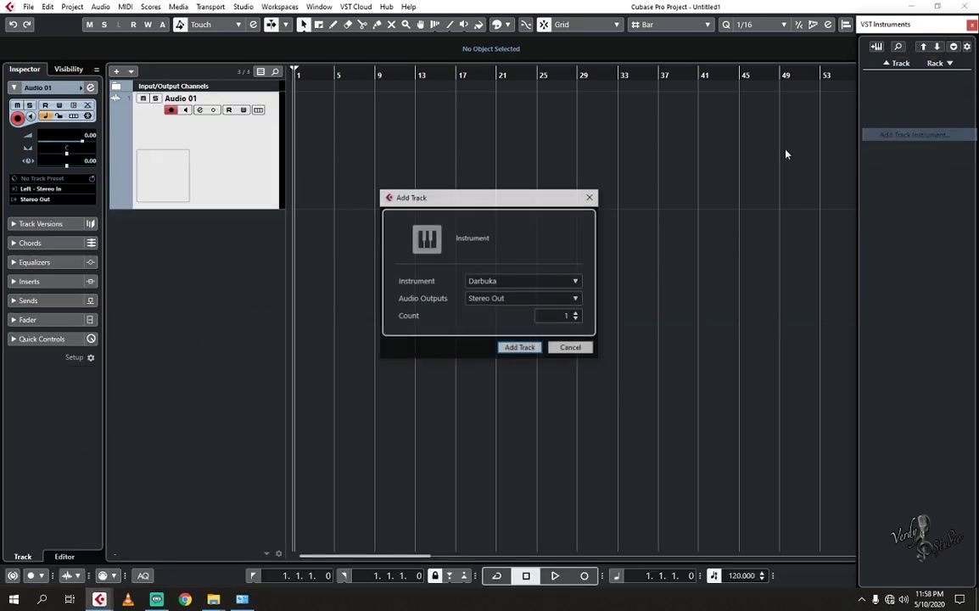
{"action": "left_click", "coordinate": [531, 283]}
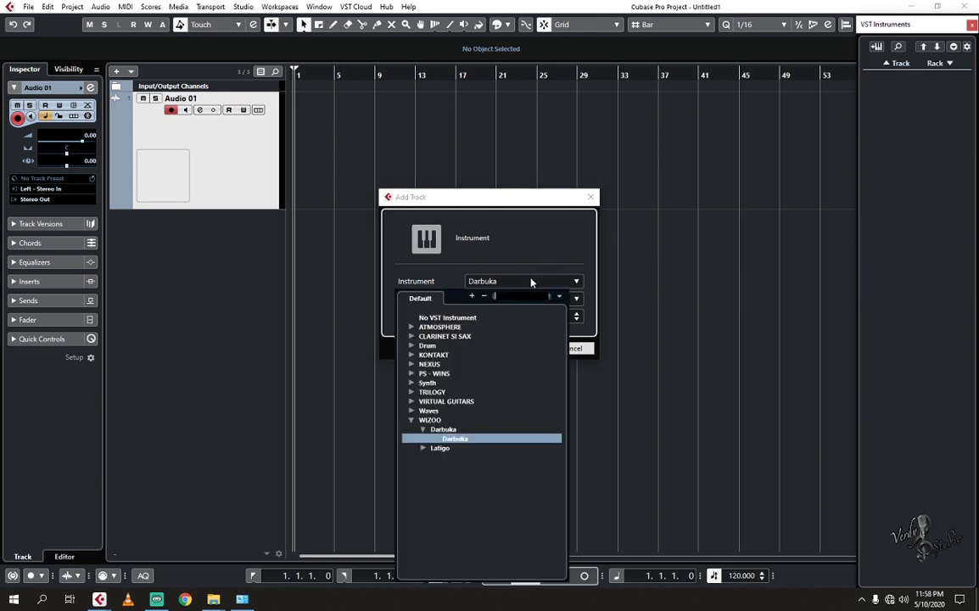
{"action": "left_click", "coordinate": [423, 429]}
{"action": "left_click", "coordinate": [424, 439]}
{"action": "left_click", "coordinate": [442, 449]}
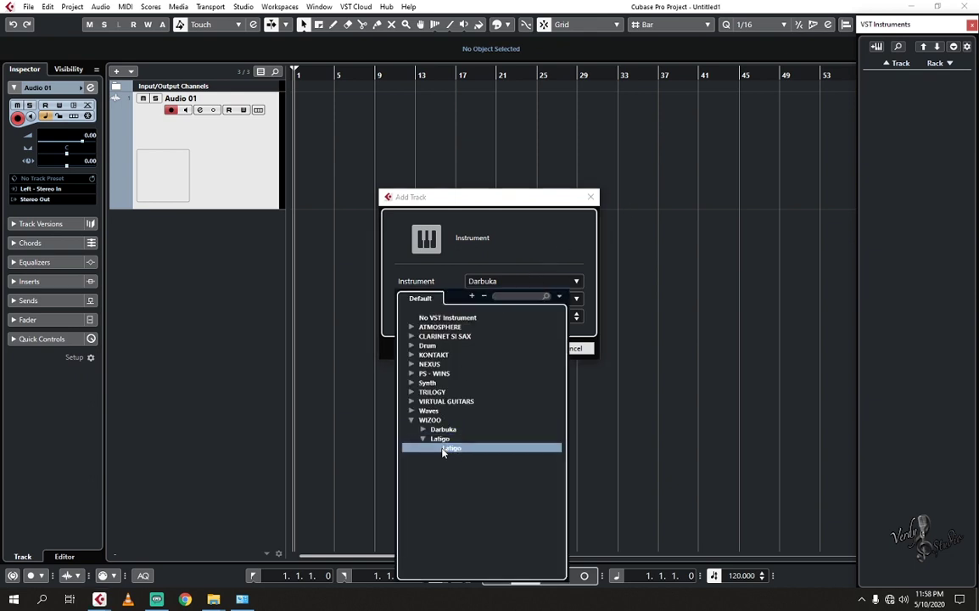
{"action": "left_click", "coordinate": [442, 449]}
{"action": "left_click", "coordinate": [521, 349]}
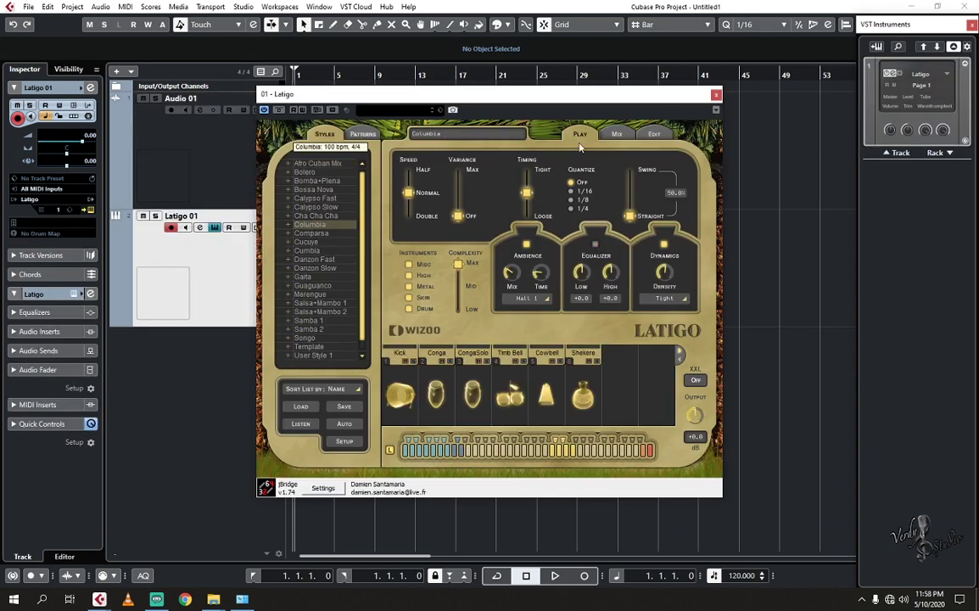
Step: Close the Latigo plugin window and remove the Latigo 01 track from the project
{"action": "left_click", "coordinate": [716, 95]}
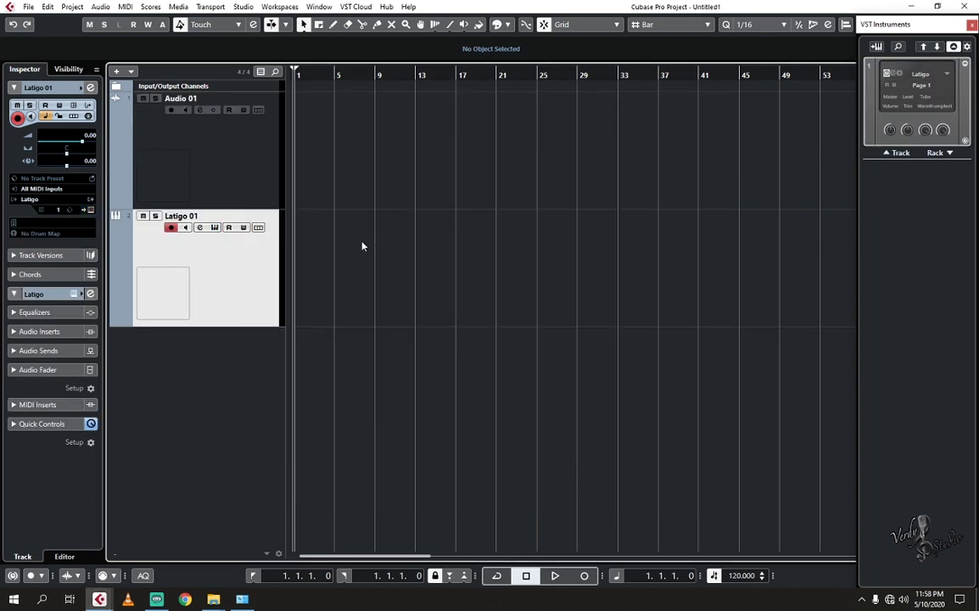
{"action": "right_click", "coordinate": [240, 271]}
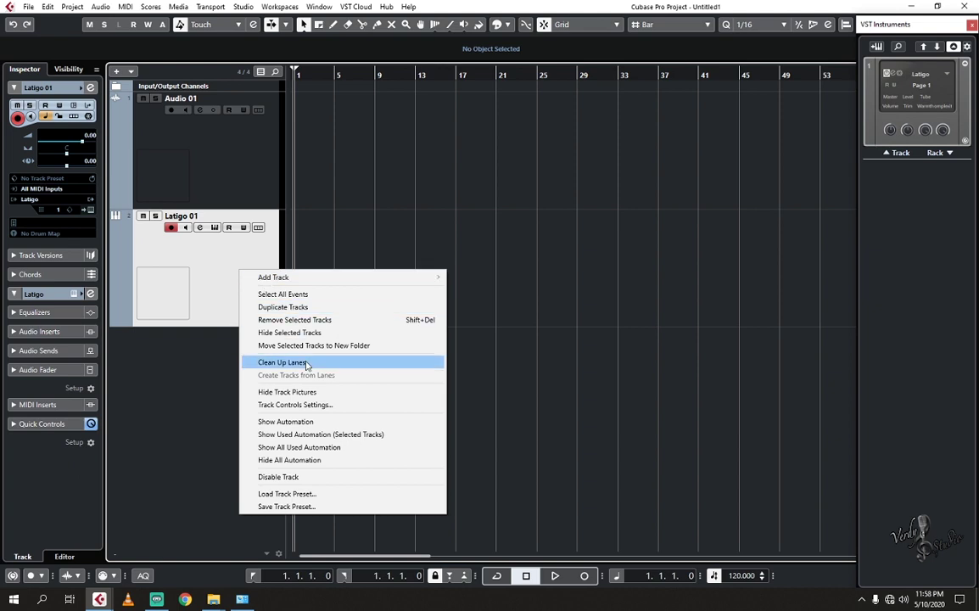
{"action": "left_click", "coordinate": [365, 320]}
Step: Add one VG Electric Edition instrument track from the VIRTUAL GUITARS folder, routed to Stereo Out
{"action": "right_click", "coordinate": [900, 120]}
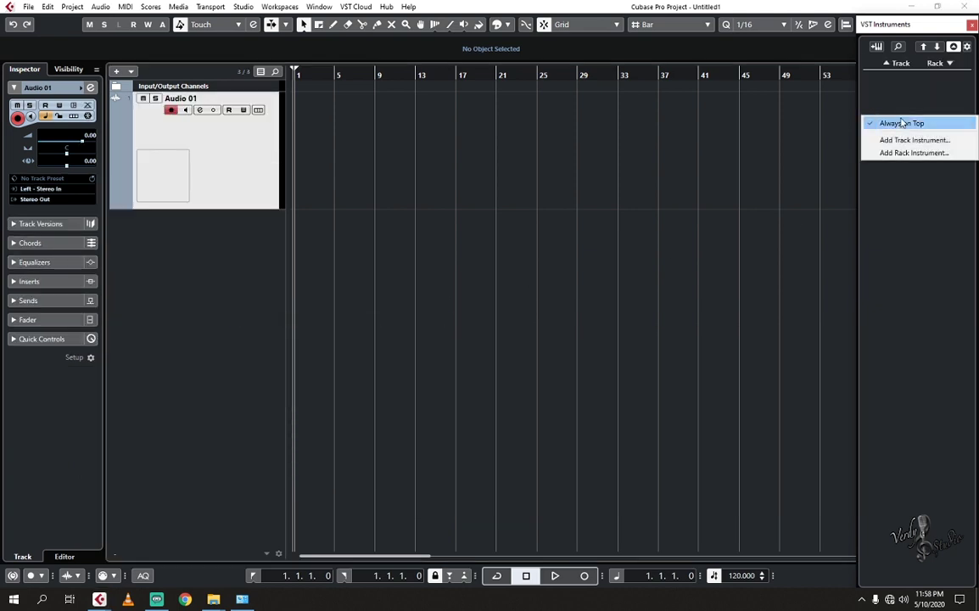
{"action": "left_click", "coordinate": [904, 139]}
{"action": "left_click", "coordinate": [517, 282]}
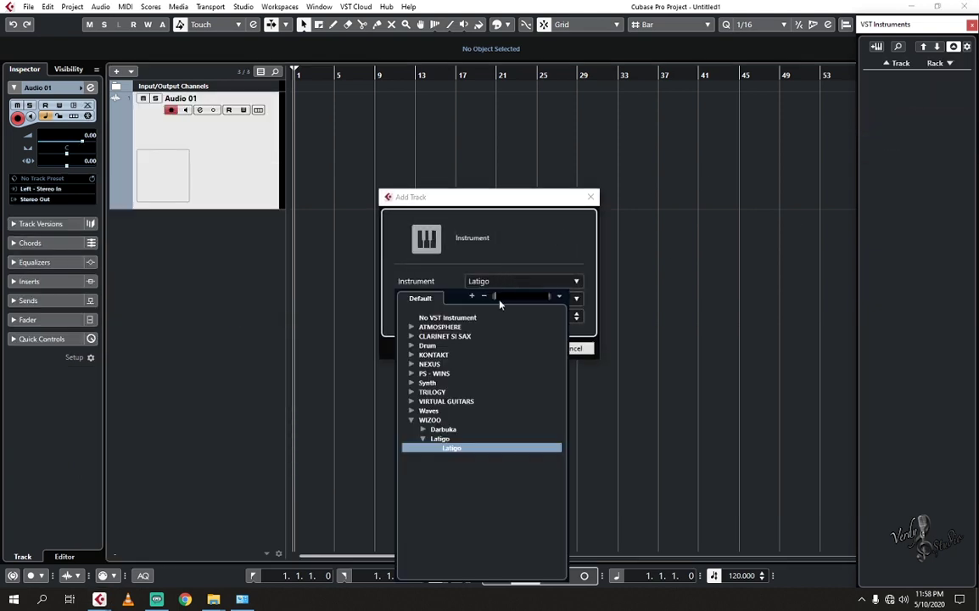
{"action": "left_click", "coordinate": [413, 421]}
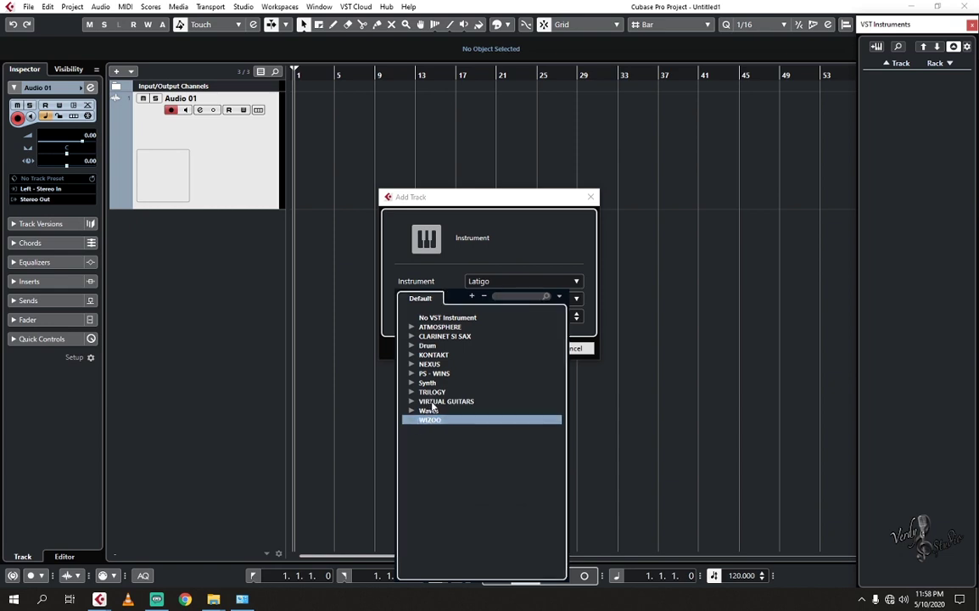
{"action": "left_click", "coordinate": [432, 402]}
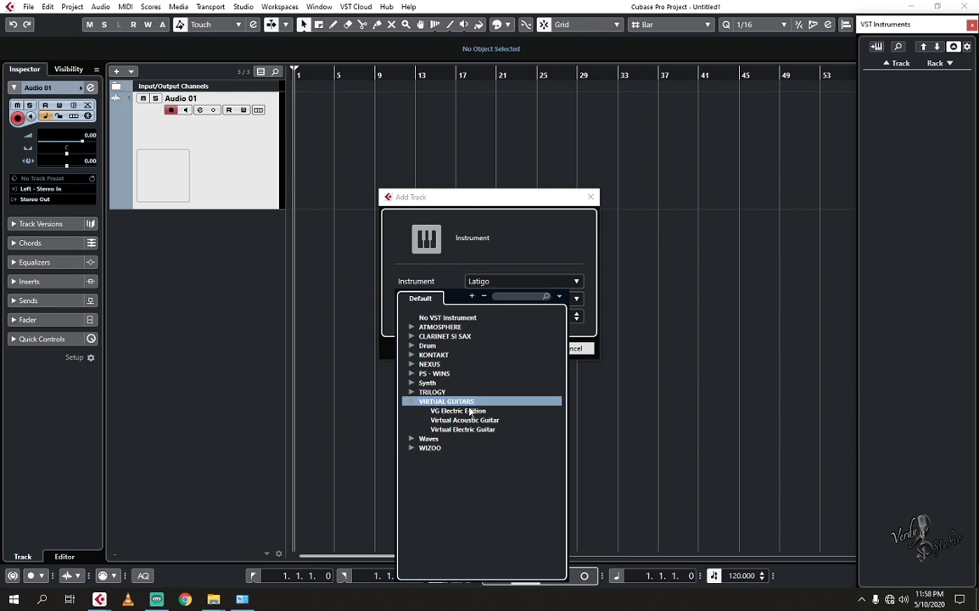
{"action": "left_click", "coordinate": [480, 412]}
{"action": "left_click", "coordinate": [480, 412]}
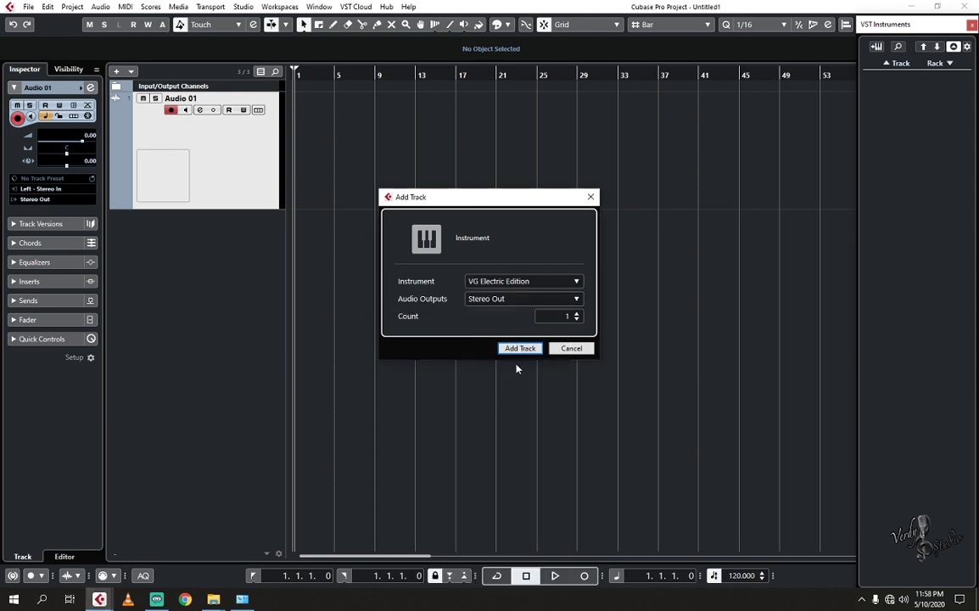
{"action": "left_click", "coordinate": [517, 348]}
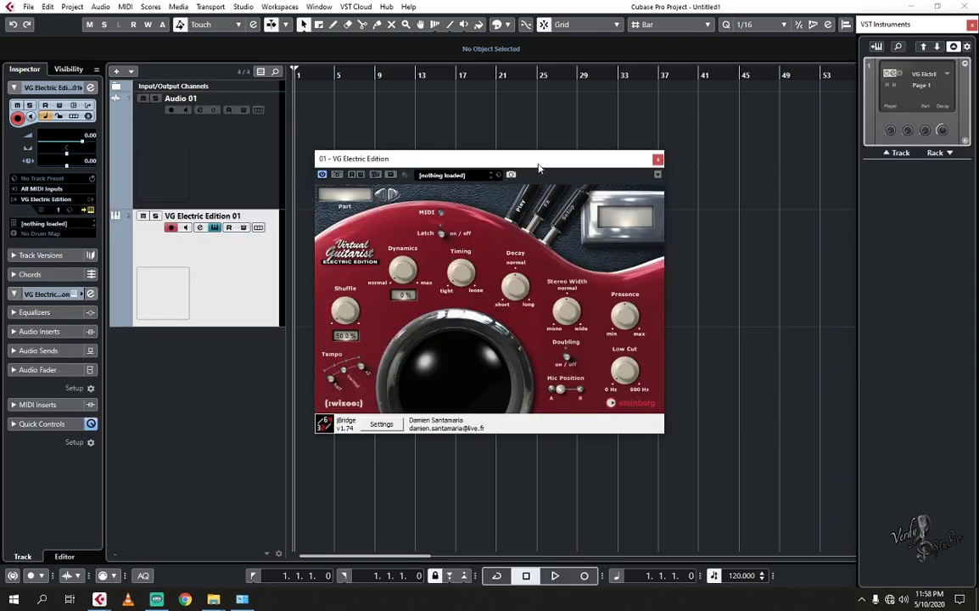
Step: Move the VG Electric Edition window clear of the tracks and examine its list of presets
{"action": "left_click_drag", "start_coordinate": [536, 158], "coordinate": [719, 37]}
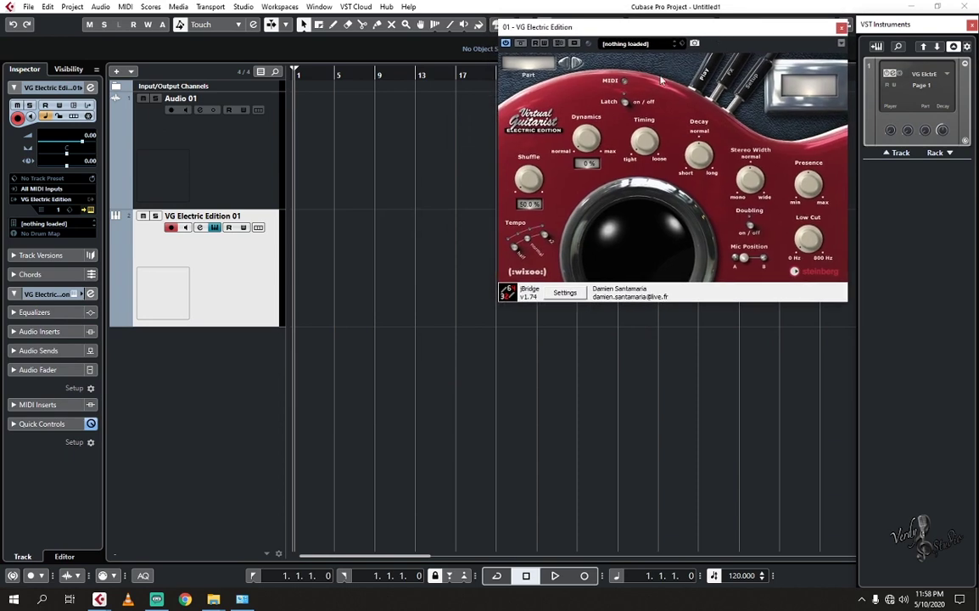
{"action": "left_click", "coordinate": [632, 45]}
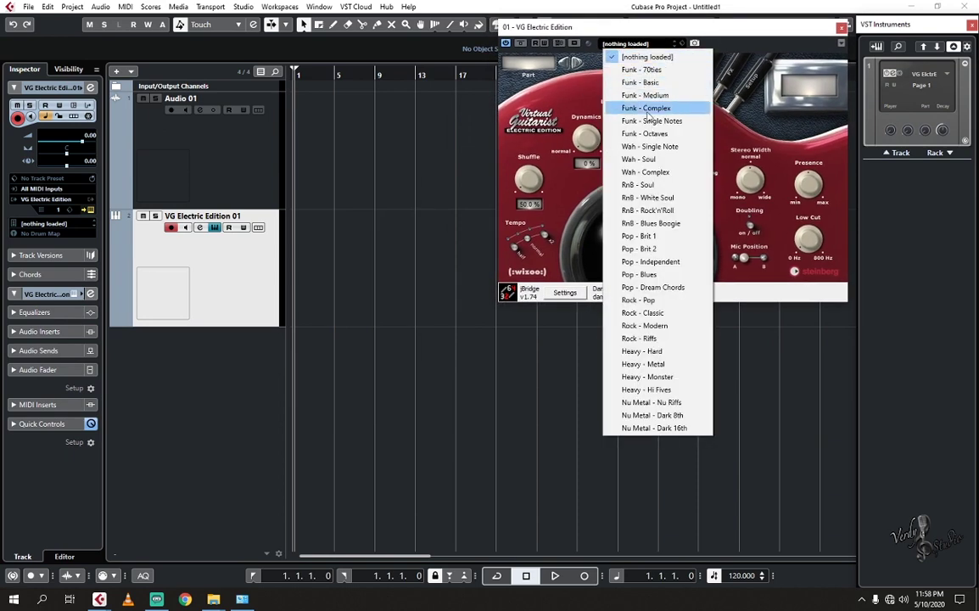
{"action": "left_click", "coordinate": [257, 349]}
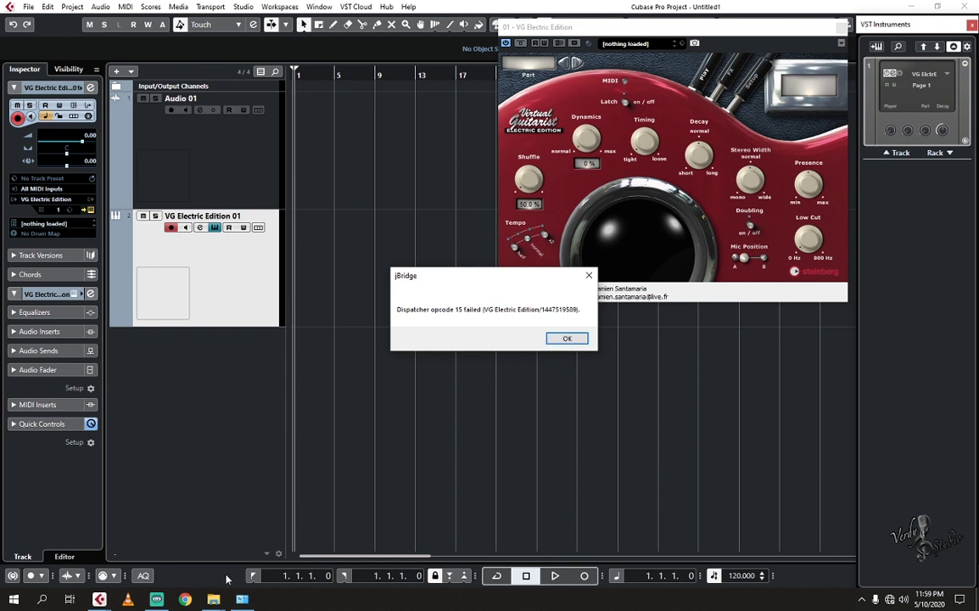
{"action": "left_click", "coordinate": [157, 600]}
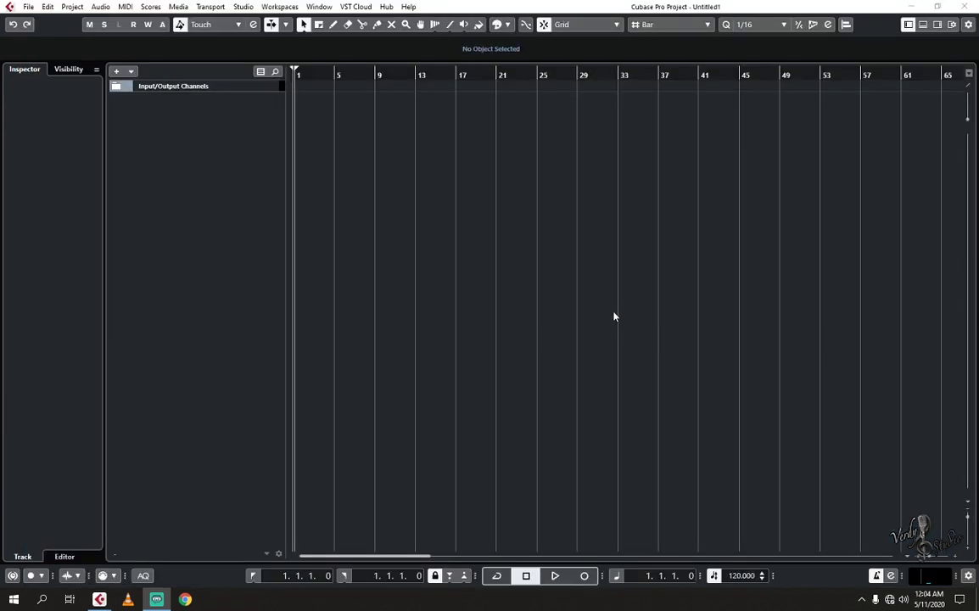
Step: Show the VST Instruments rack and add one Atmosphere instrument track from the ATMOSPHERE folder, routed to Stereo Out
{"action": "key", "text": "F11"}
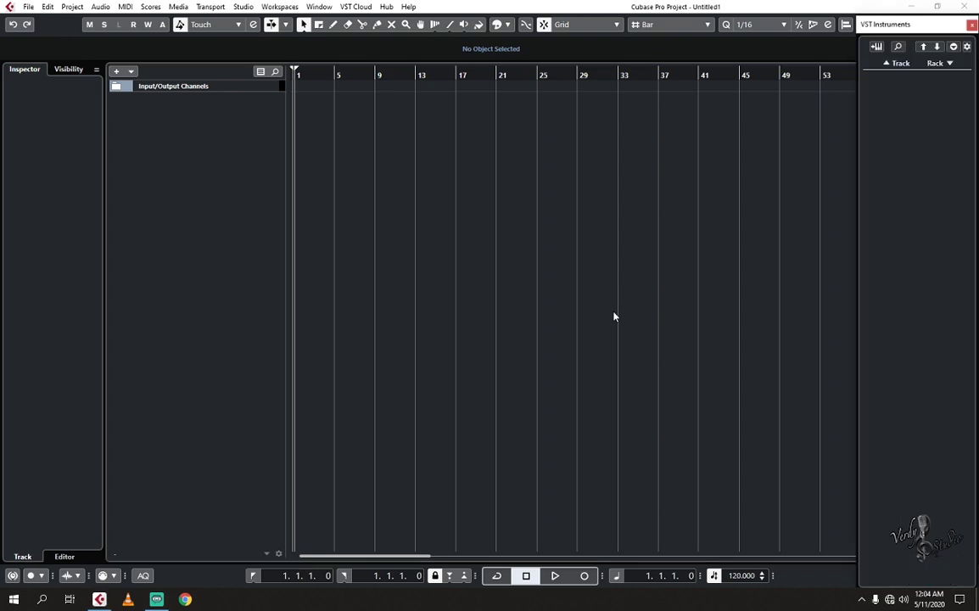
{"action": "right_click", "coordinate": [905, 122]}
{"action": "left_click", "coordinate": [898, 131]}
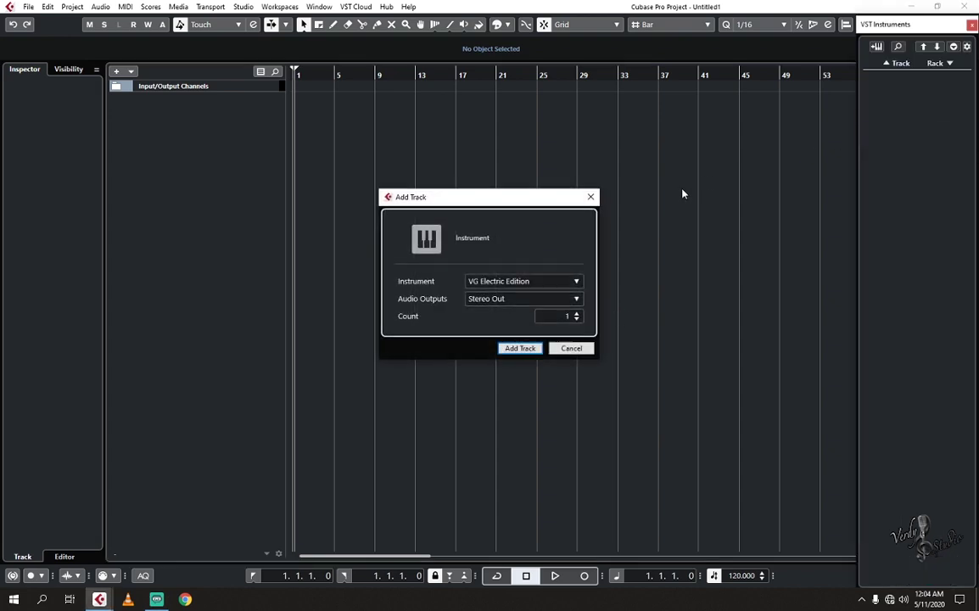
{"action": "left_click", "coordinate": [529, 285]}
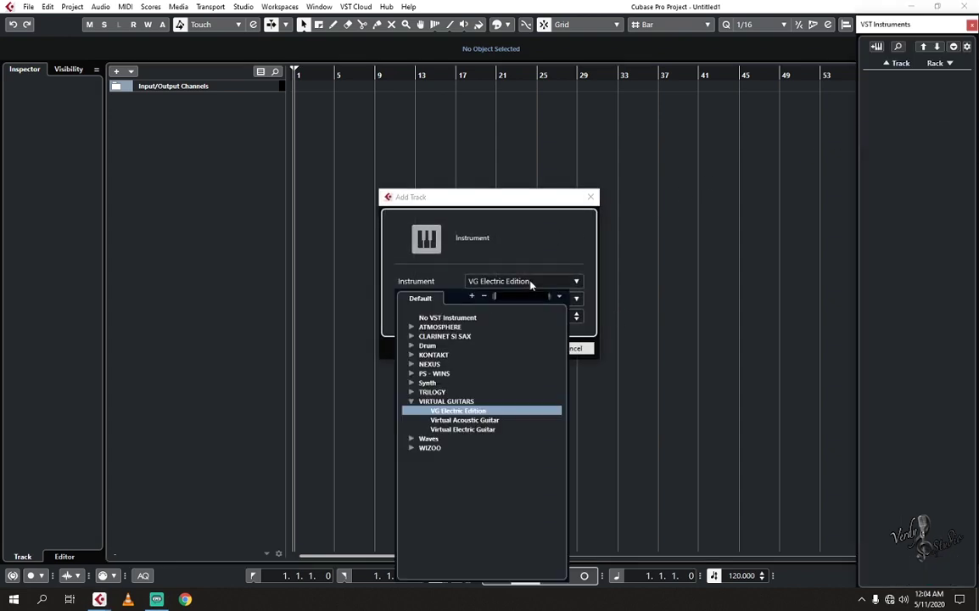
{"action": "left_click", "coordinate": [411, 410]}
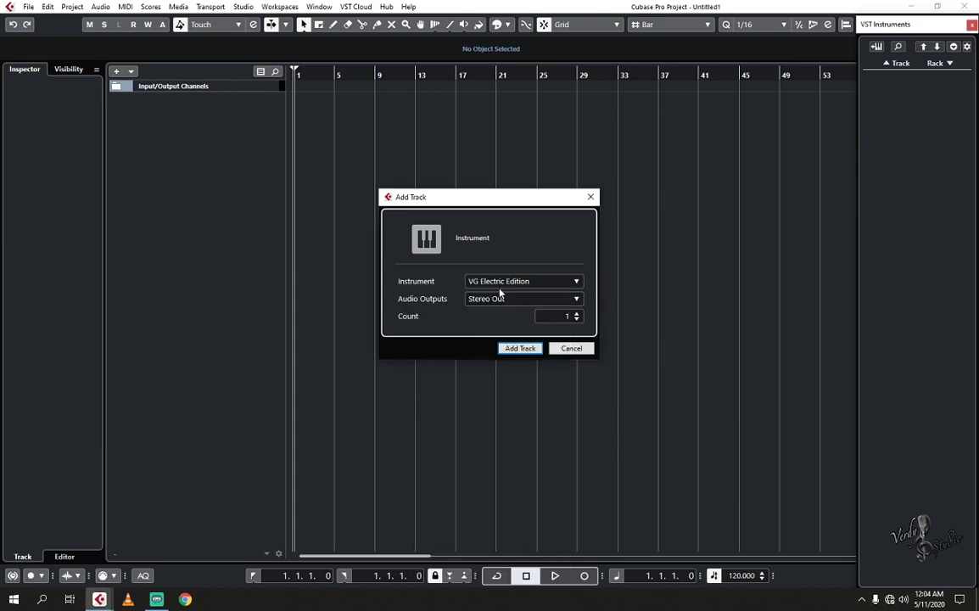
{"action": "left_click", "coordinate": [552, 285]}
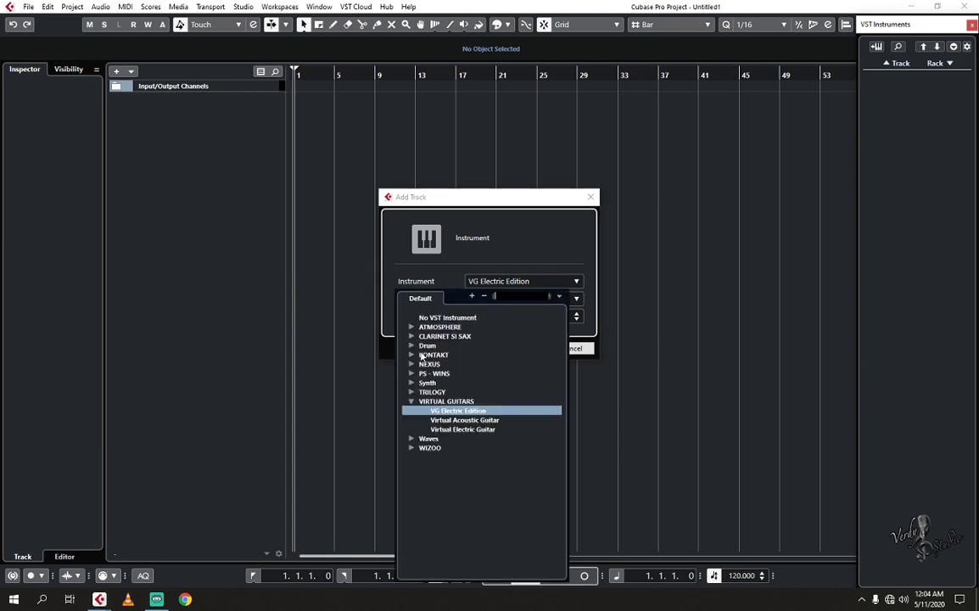
{"action": "left_click", "coordinate": [412, 326]}
{"action": "left_click", "coordinate": [441, 336]}
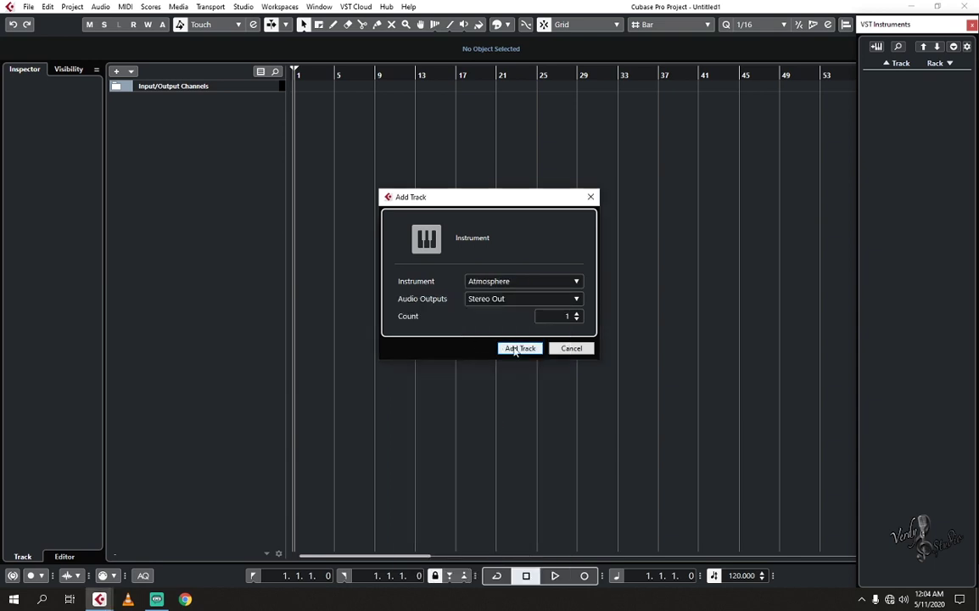
{"action": "left_click", "coordinate": [514, 350]}
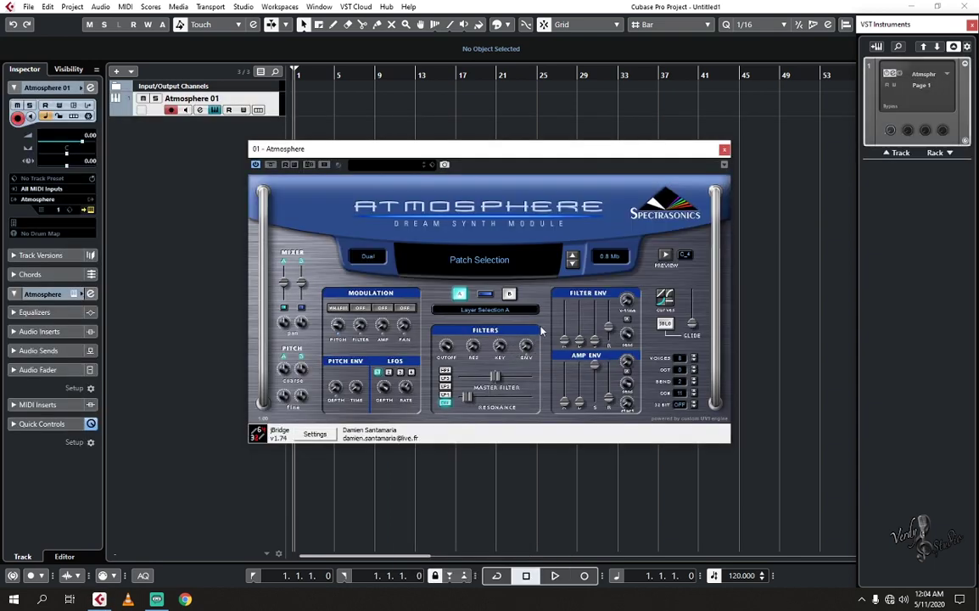
Step: Move the Atmosphere window clear of the track list and load the Belltones patch Bells of St Elmos
{"action": "left_click_drag", "start_coordinate": [576, 155], "coordinate": [699, 34]}
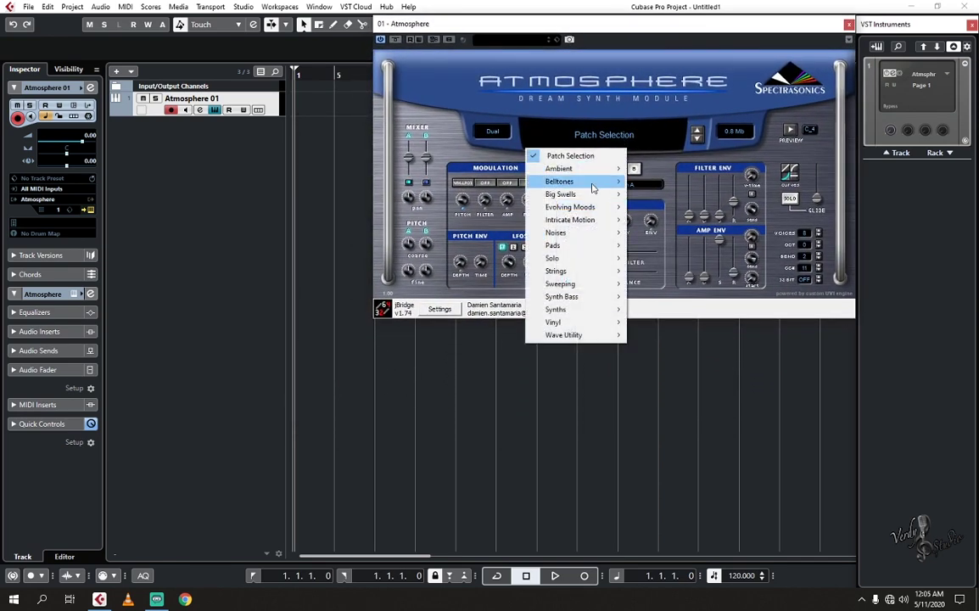
{"action": "mouse_move", "coordinate": [585, 182]}
{"action": "left_click", "coordinate": [699, 217]}
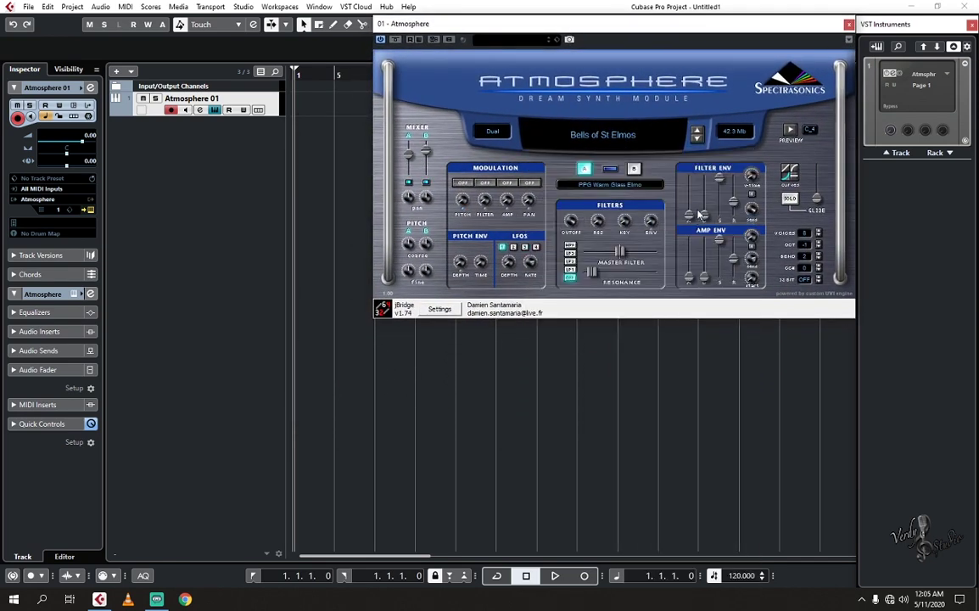
Step: Close the Atmosphere plugin window and remove the Atmosphere 01 track from the project
{"action": "left_click", "coordinate": [848, 24]}
{"action": "right_click", "coordinate": [263, 102]}
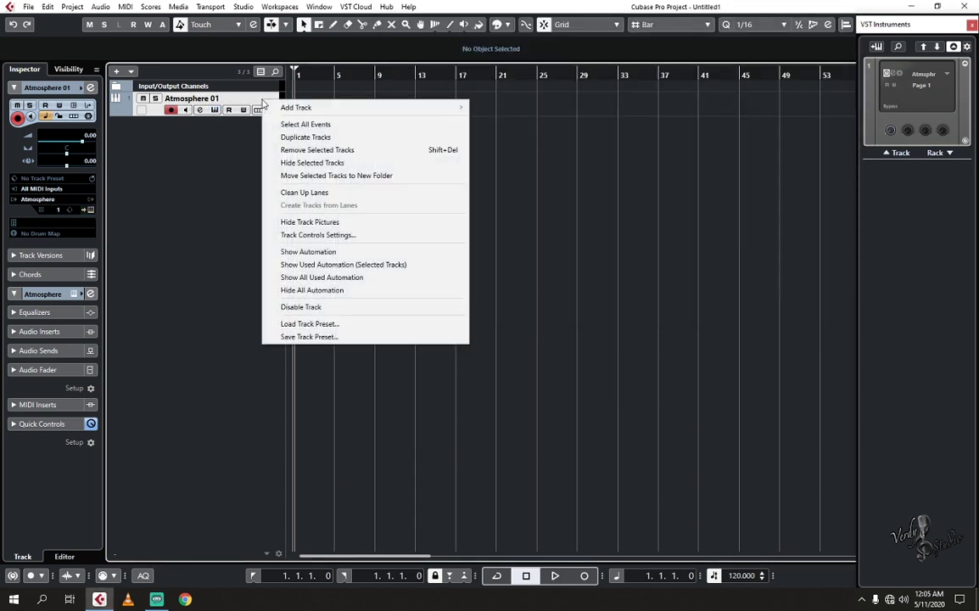
{"action": "left_click", "coordinate": [317, 150]}
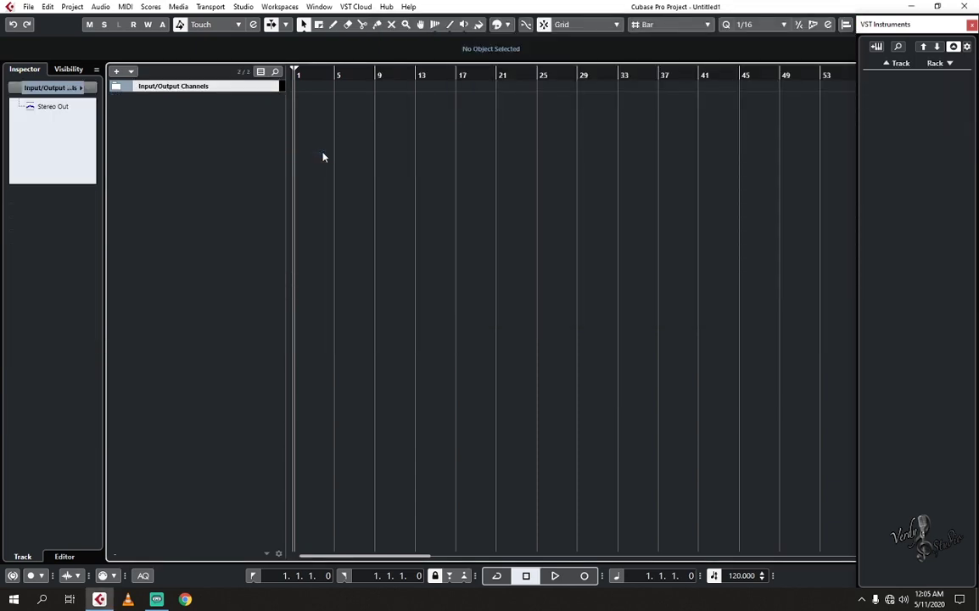
Step: Add one SWAM Bass Clarinet 64bit instrument track from the CLARINET SI SAX folder, routed to Stereo Out
{"action": "right_click", "coordinate": [882, 119]}
{"action": "left_click", "coordinate": [895, 136]}
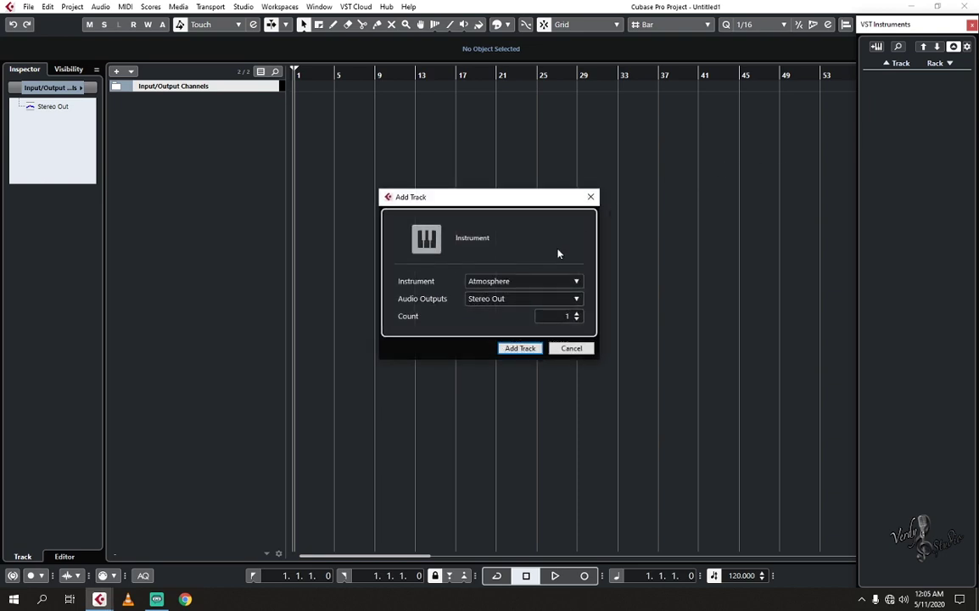
{"action": "left_click", "coordinate": [540, 282]}
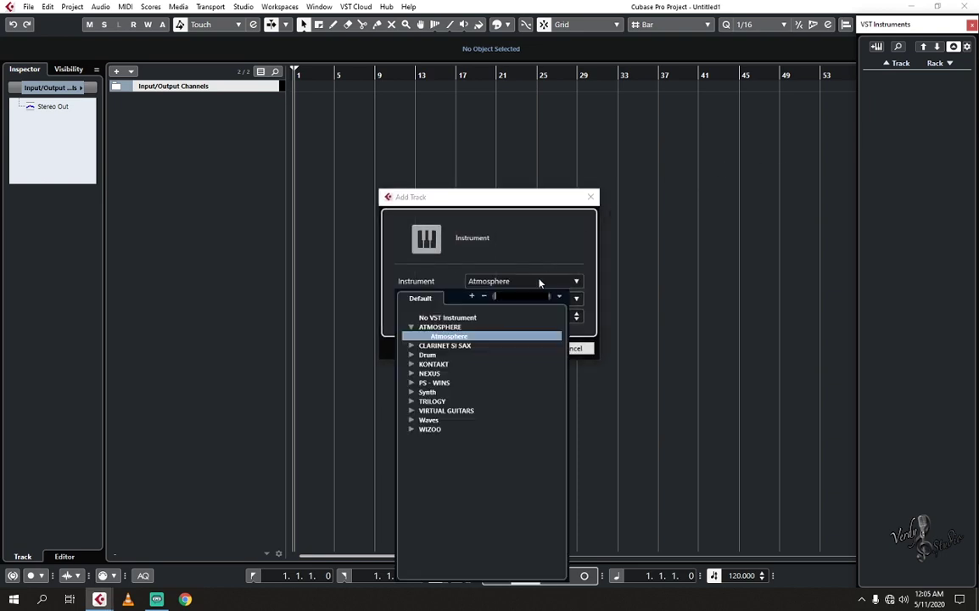
{"action": "left_click", "coordinate": [447, 328]}
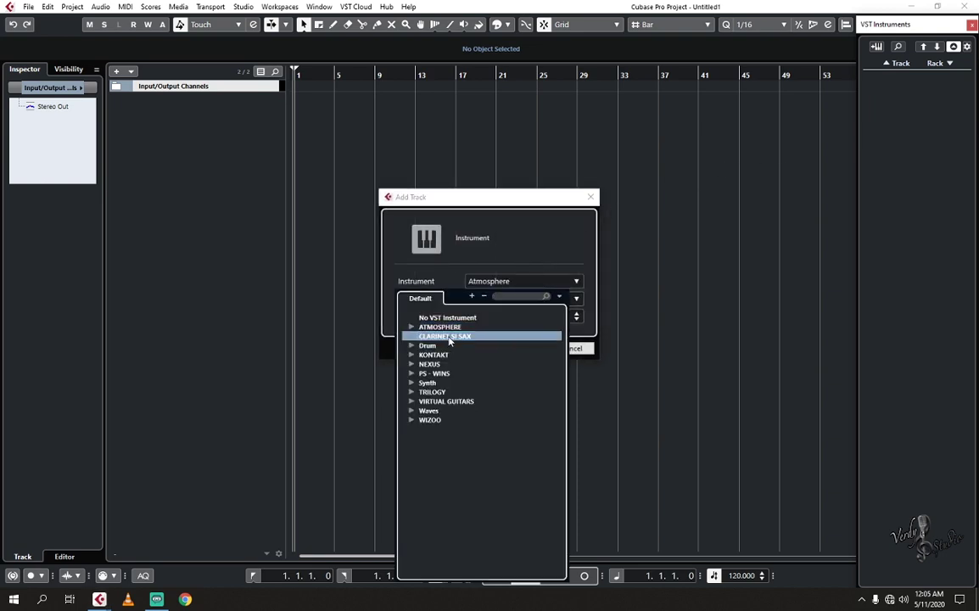
{"action": "left_click", "coordinate": [448, 338]}
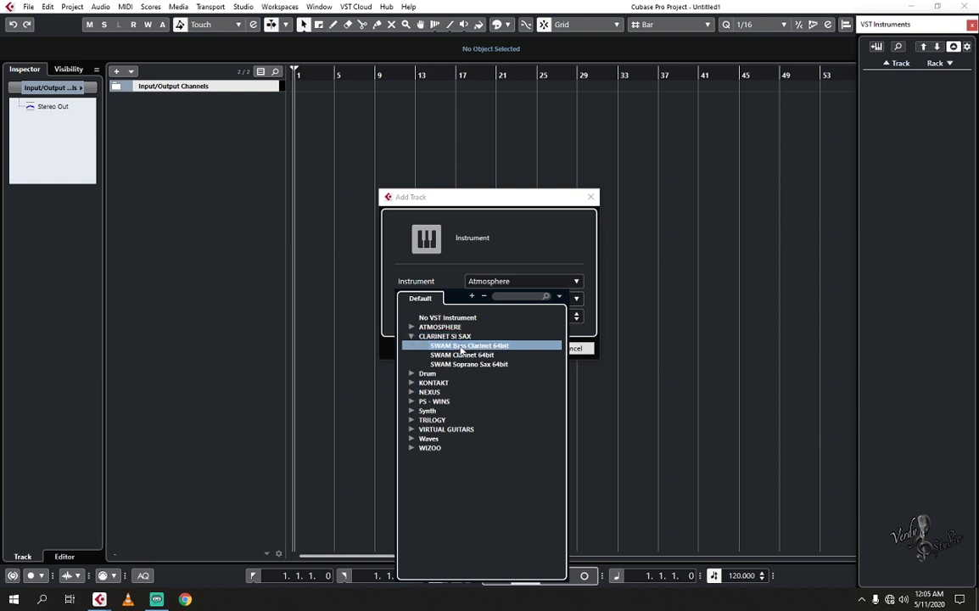
{"action": "left_click", "coordinate": [460, 346]}
{"action": "left_click", "coordinate": [509, 348]}
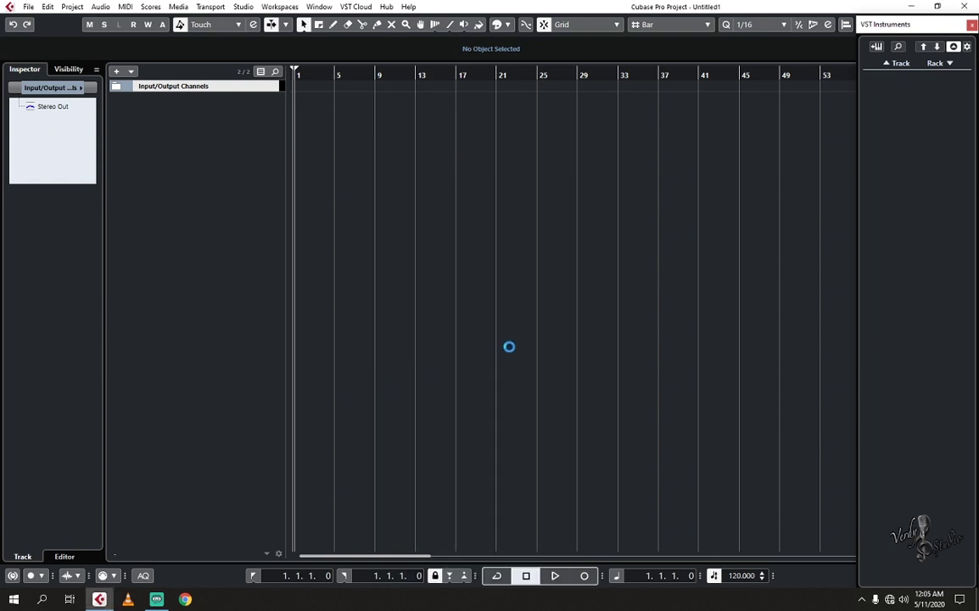
Step: Move the SWAM Bass Clarinet window clear of the track list and remove its track from the project
{"action": "left_click_drag", "start_coordinate": [555, 111], "coordinate": [688, 28]}
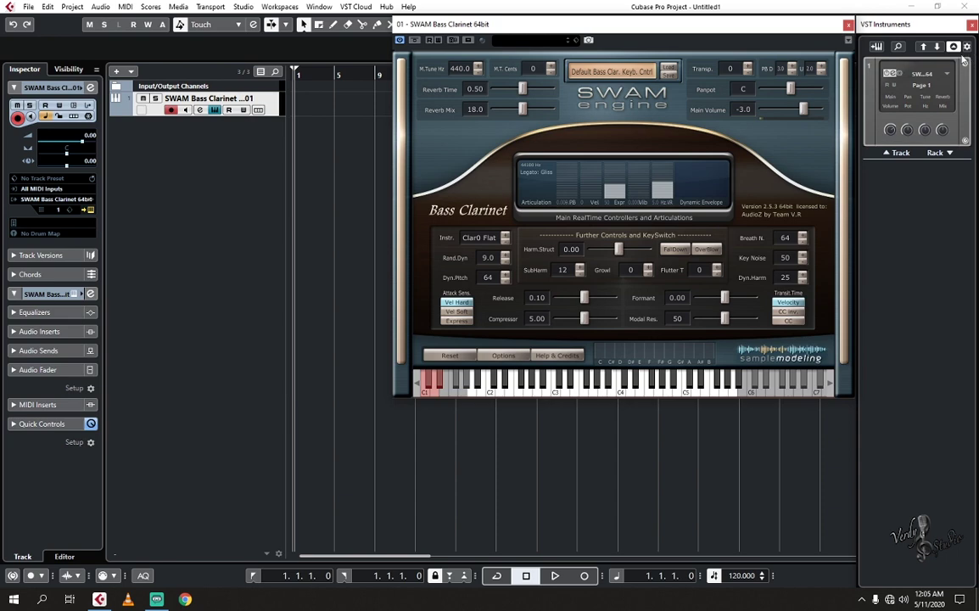
{"action": "right_click", "coordinate": [271, 100]}
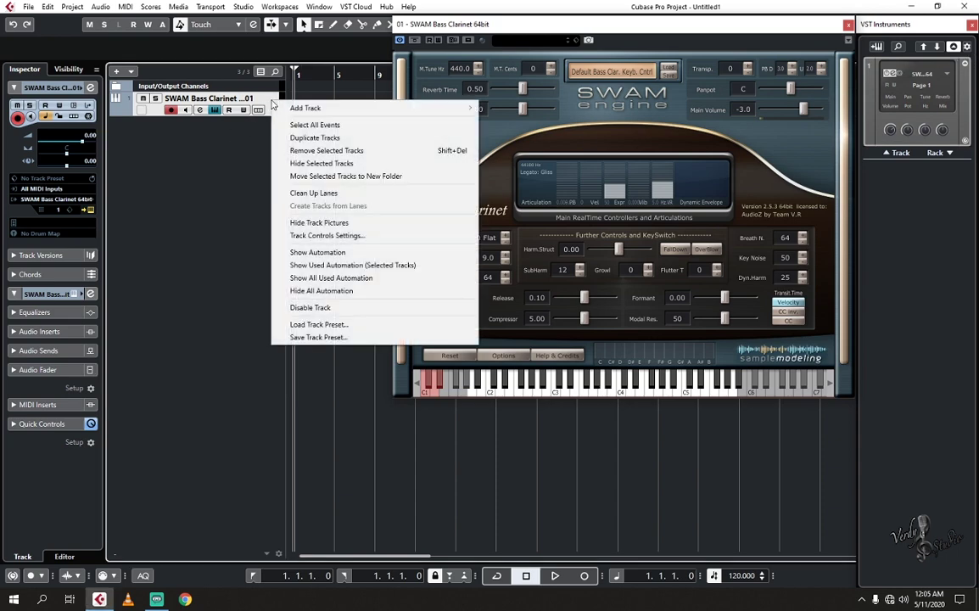
{"action": "left_click", "coordinate": [315, 151]}
Step: Add one SWAM Clarinet 64bit instrument track from the CLARINET SI SAX folder, routed to Stereo Out
{"action": "right_click", "coordinate": [863, 102]}
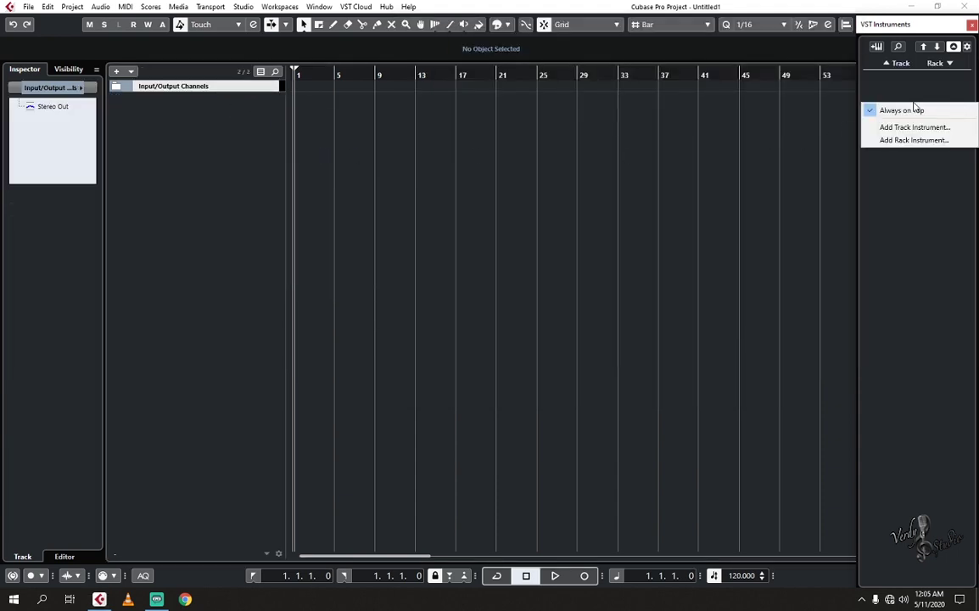
{"action": "left_click", "coordinate": [901, 124]}
{"action": "left_click", "coordinate": [524, 287]}
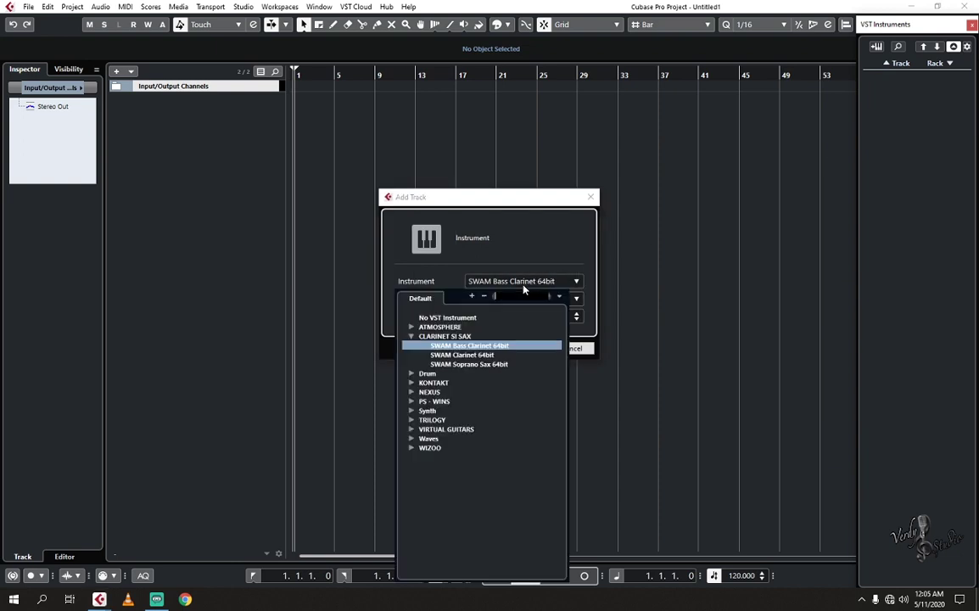
{"action": "left_click", "coordinate": [468, 355]}
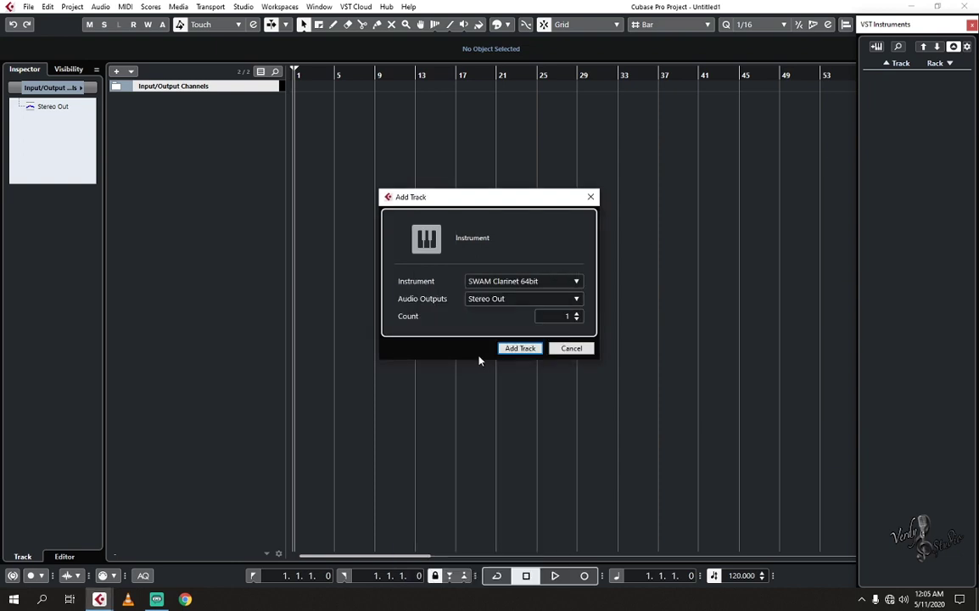
{"action": "left_click", "coordinate": [517, 348]}
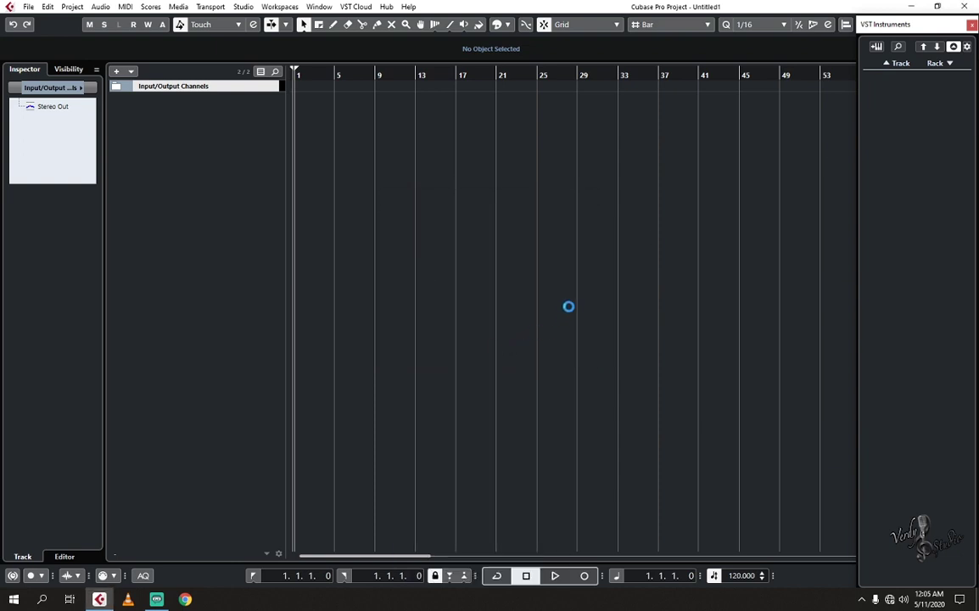
Step: Move the SWAM Clarinet window clear of the track list and remove the SWAM Clarinet 64bit 01 track
{"action": "left_click_drag", "start_coordinate": [582, 120], "coordinate": [717, 35]}
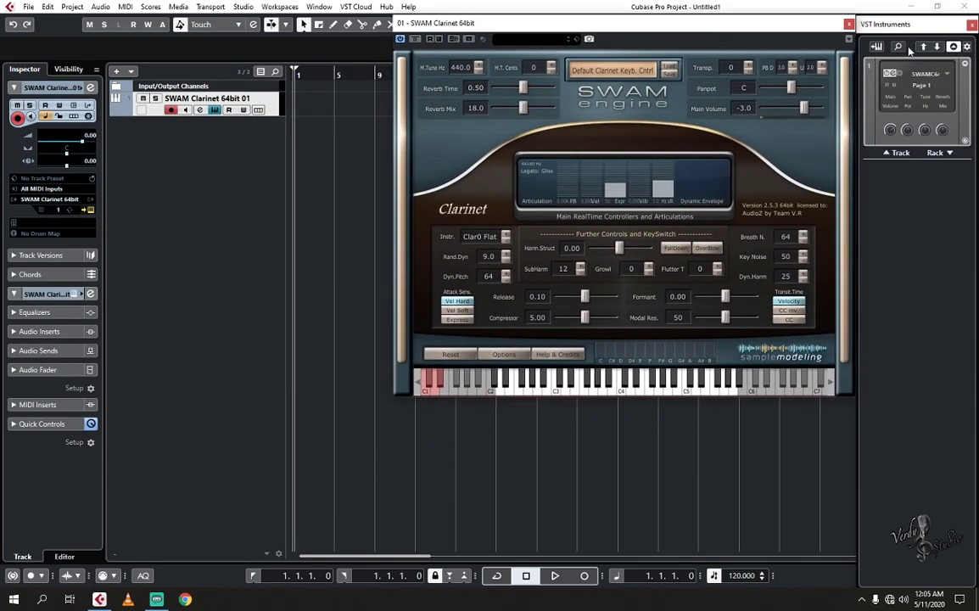
{"action": "right_click", "coordinate": [238, 90]}
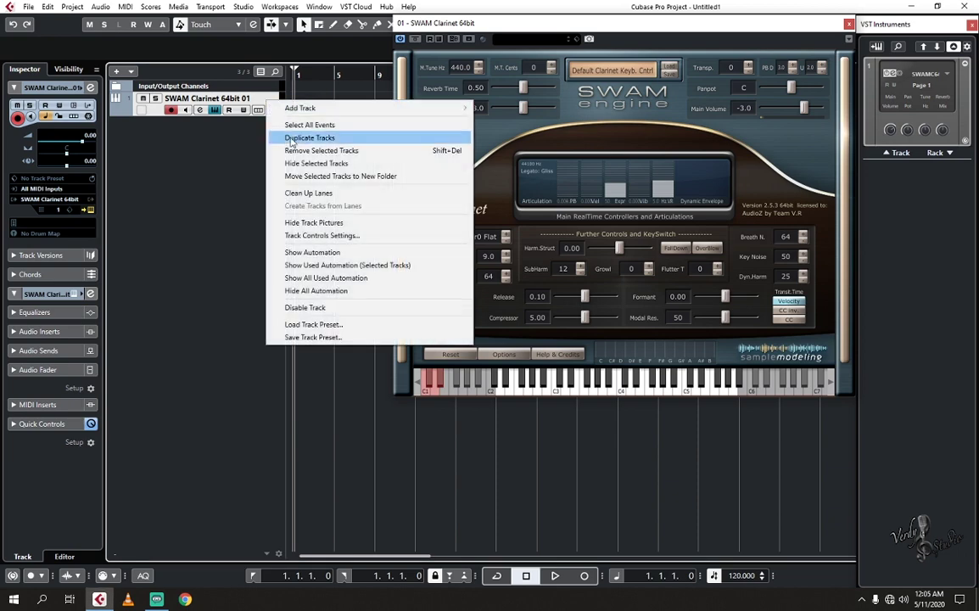
{"action": "left_click", "coordinate": [322, 152]}
Step: Add one SWAM Soprano Sax 64bit instrument track from the CLARINET SI SAX folder, routed to Stereo Out
{"action": "right_click", "coordinate": [874, 107]}
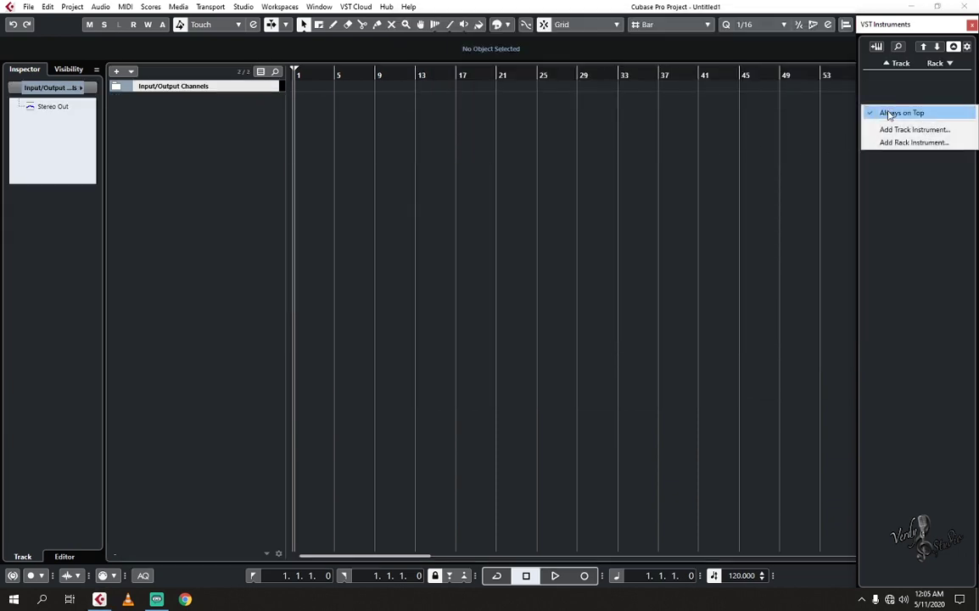
{"action": "left_click", "coordinate": [896, 130]}
{"action": "left_click_drag", "start_coordinate": [557, 197], "coordinate": [670, 104]}
{"action": "left_click", "coordinate": [642, 189]}
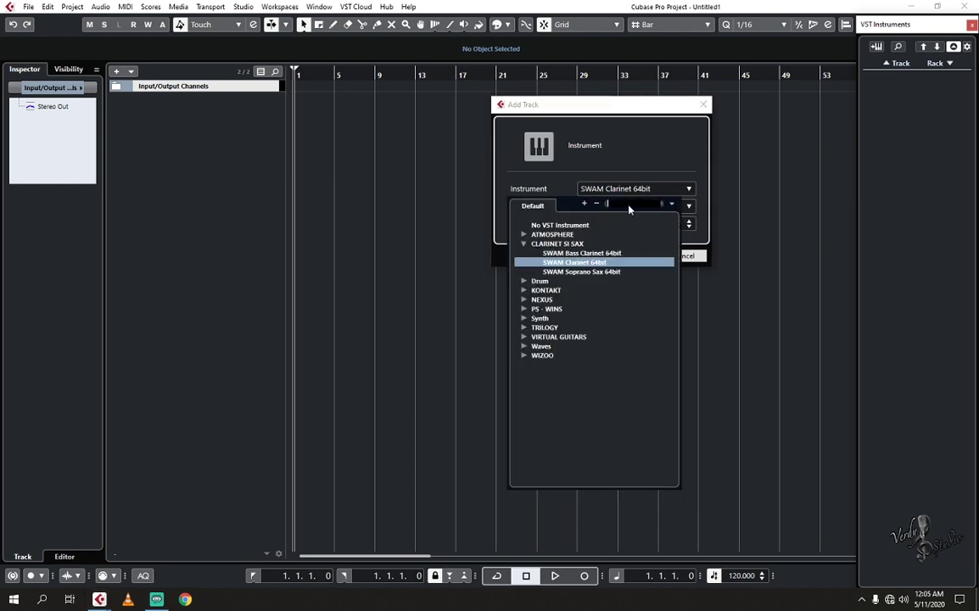
{"action": "left_click", "coordinate": [563, 271]}
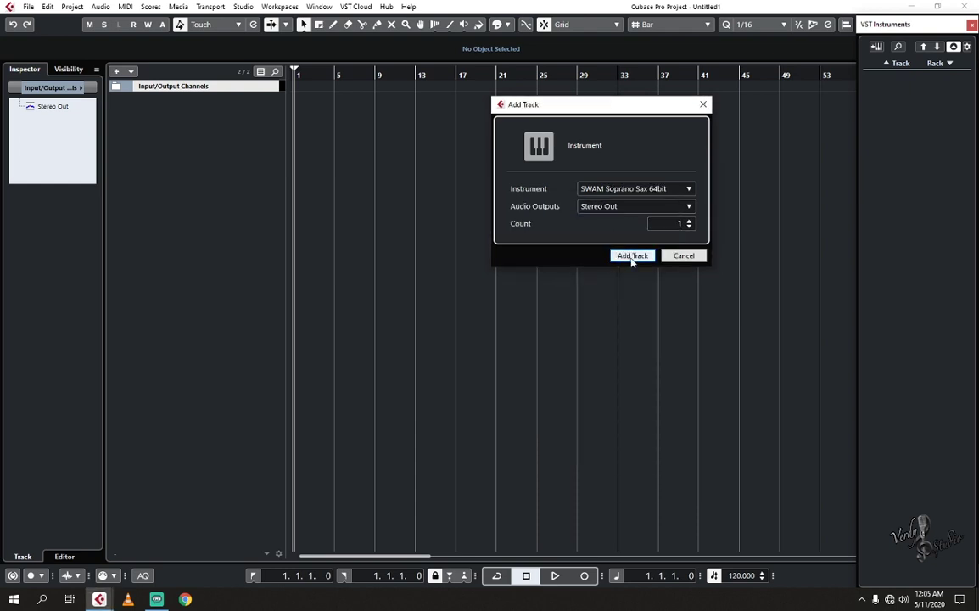
{"action": "left_click", "coordinate": [630, 256]}
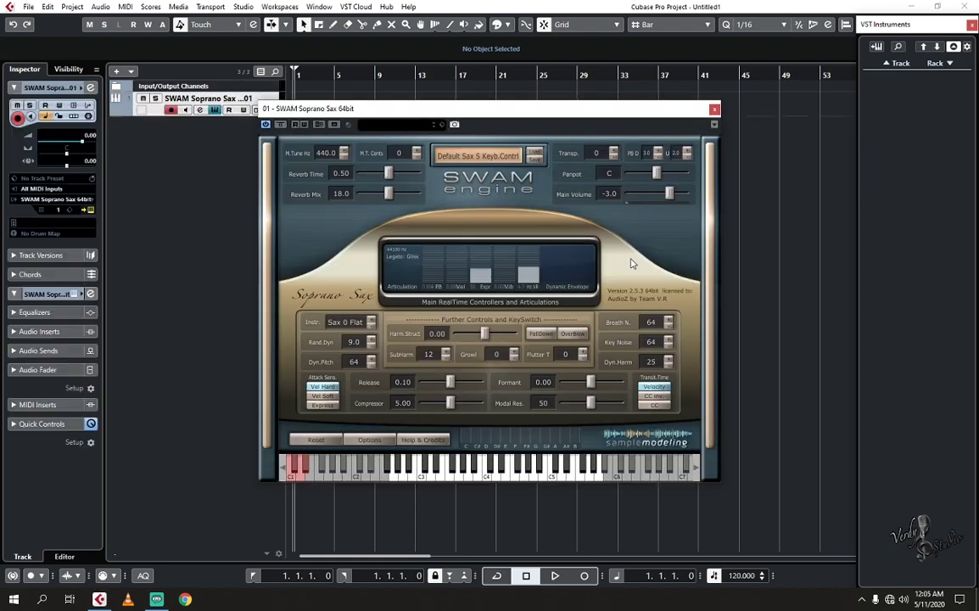
Step: Move the SWAM Soprano Sax window aside to view it, then close it and remove its track from the project
{"action": "left_click_drag", "start_coordinate": [611, 111], "coordinate": [741, 30]}
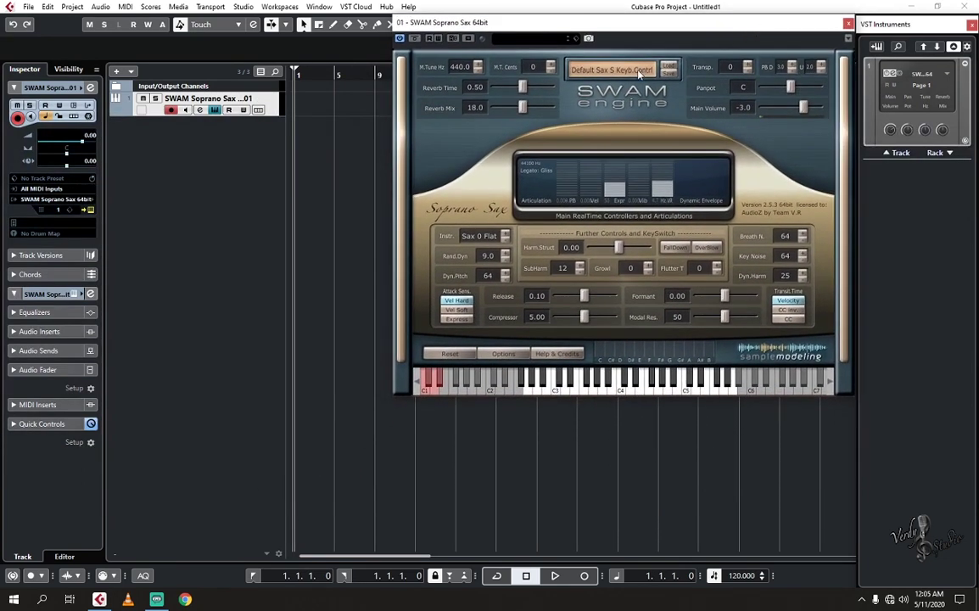
{"action": "left_click", "coordinate": [848, 22]}
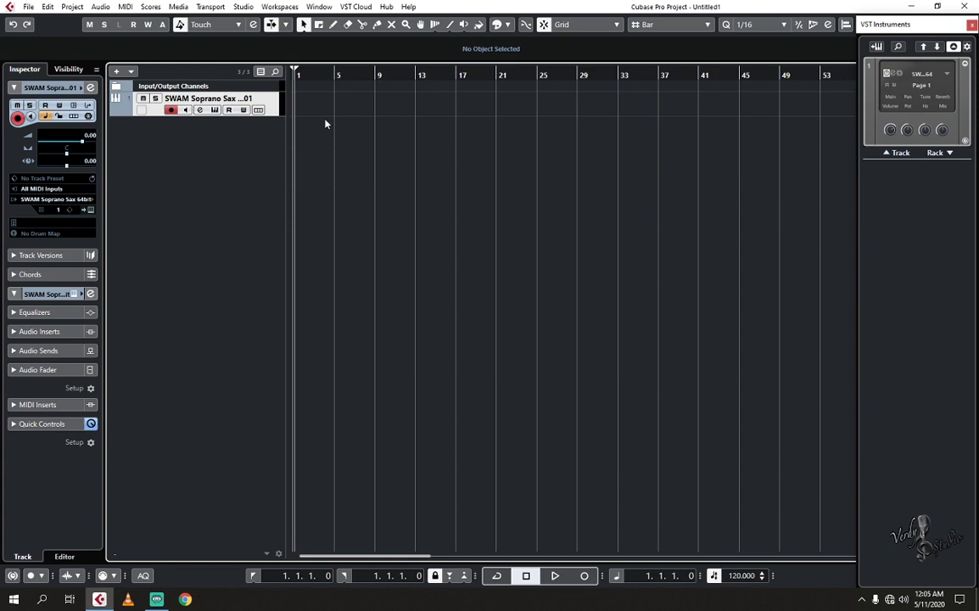
{"action": "right_click", "coordinate": [275, 107]}
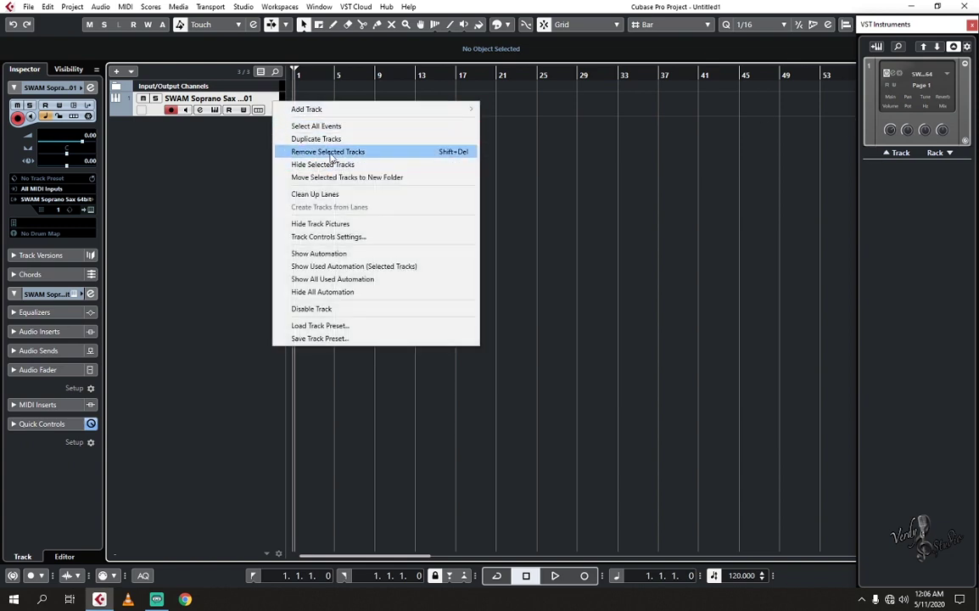
{"action": "left_click", "coordinate": [301, 145]}
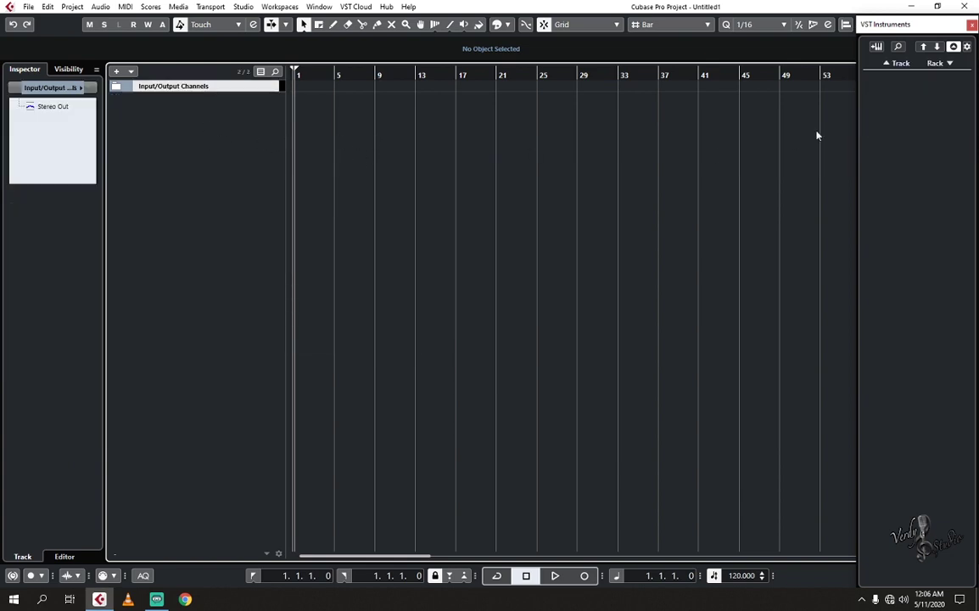
Step: Add one Kontakt 5.6.6 instrument track from the KONTAKT folder, routed to Stereo Out
{"action": "left_click", "coordinate": [876, 48]}
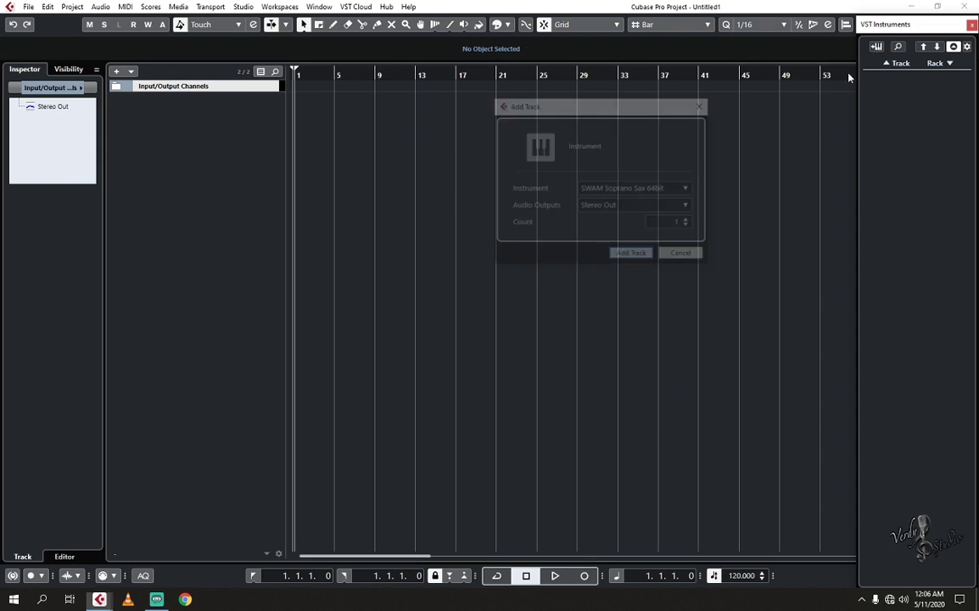
{"action": "left_click", "coordinate": [685, 189]}
{"action": "left_click", "coordinate": [530, 245]}
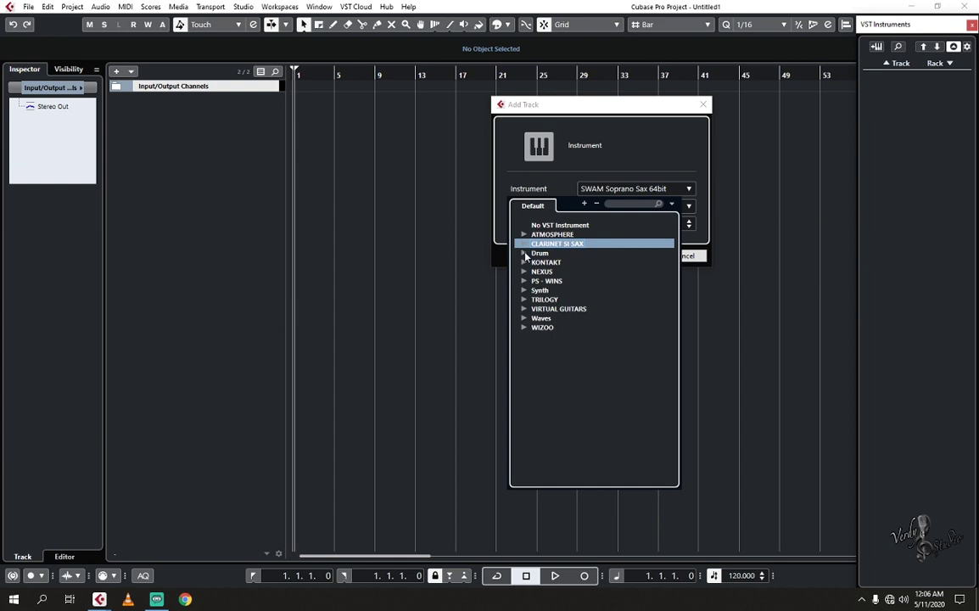
{"action": "left_click", "coordinate": [524, 263]}
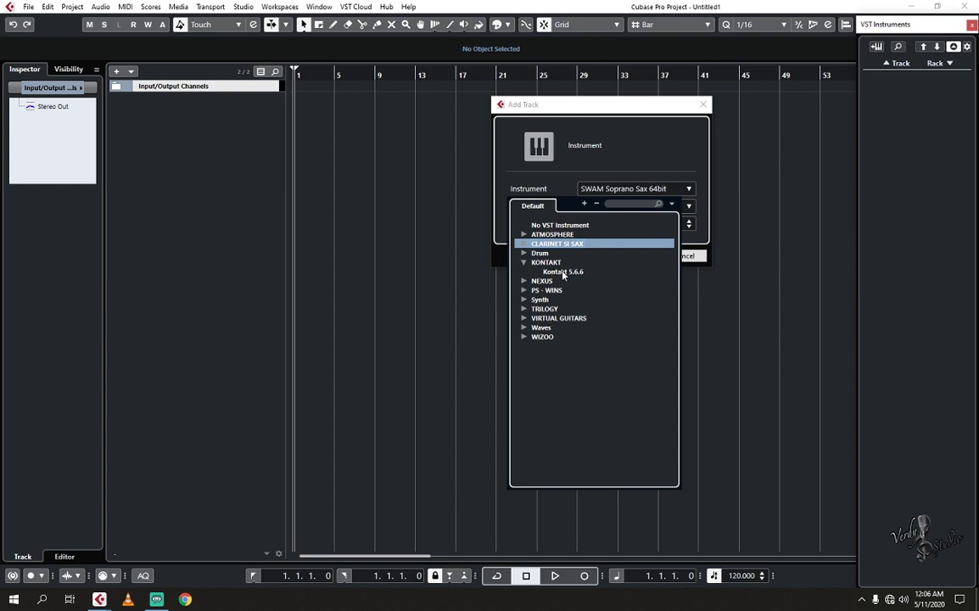
{"action": "left_click", "coordinate": [562, 272]}
{"action": "left_click", "coordinate": [619, 255]}
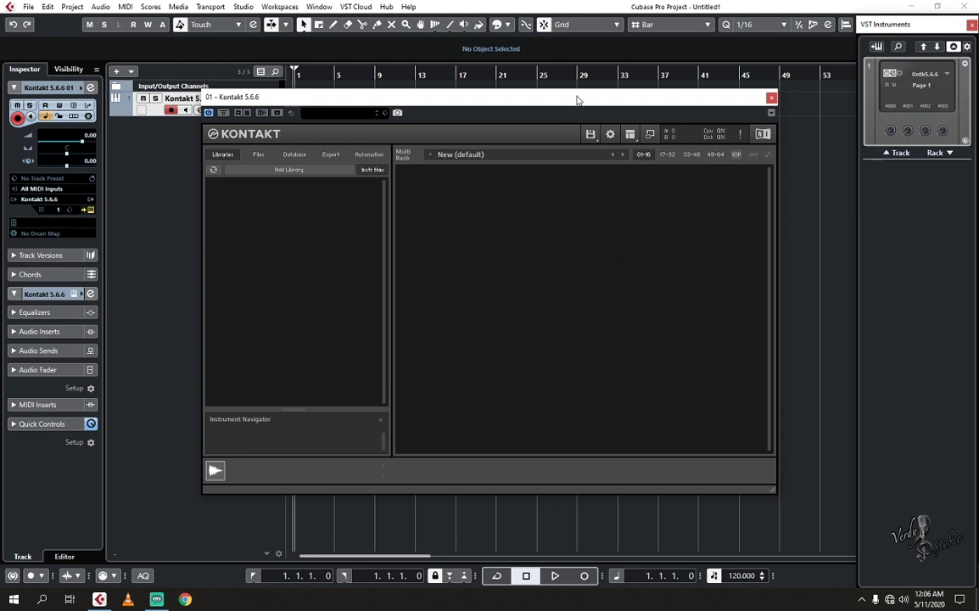
Step: Move the Kontakt window aside, browse its files to the BANCA KONTAKT folder on BANCA SUNETE (F:), and close the window
{"action": "left_click_drag", "start_coordinate": [575, 100], "coordinate": [654, 27]}
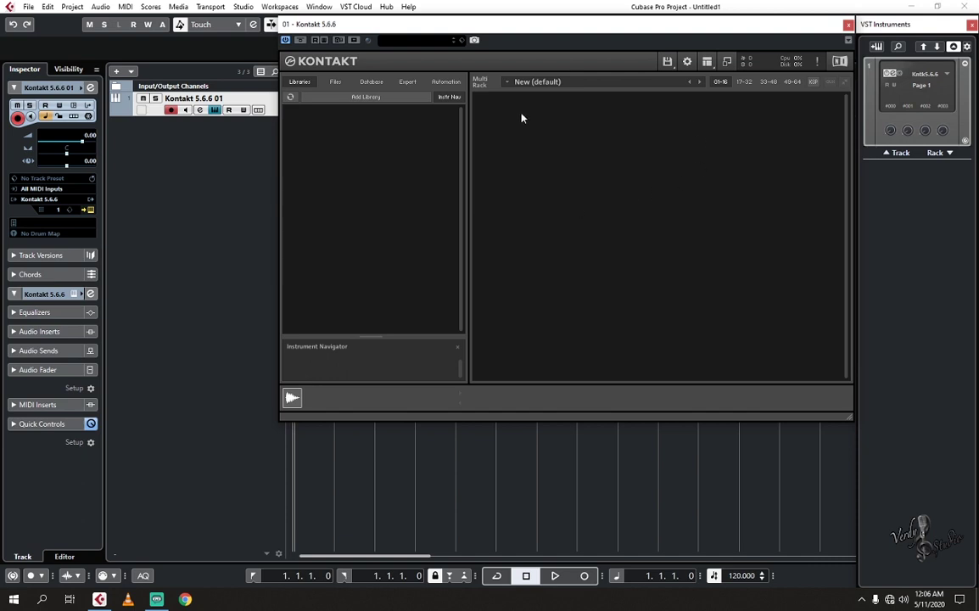
{"action": "left_click", "coordinate": [335, 81]}
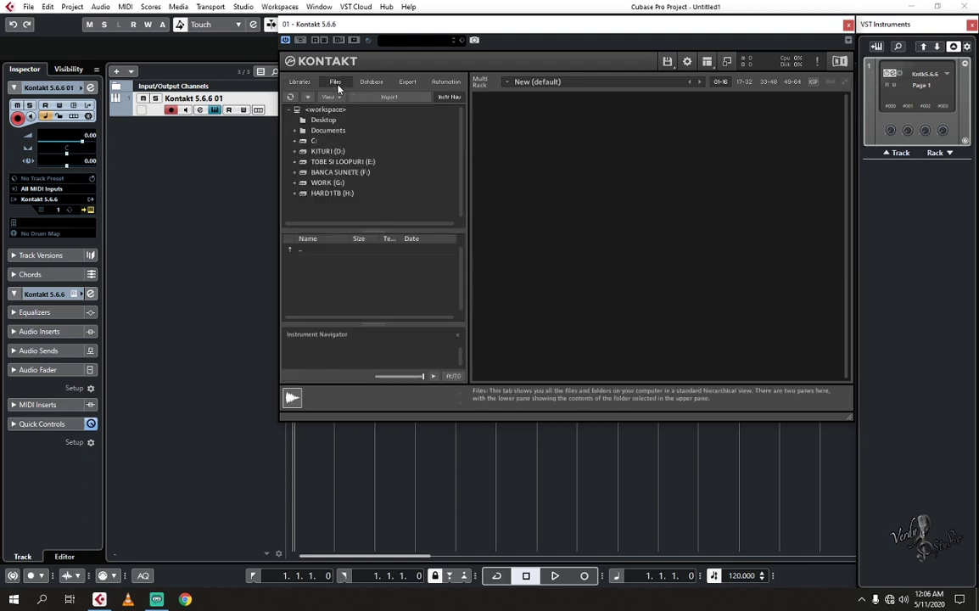
{"action": "double_click", "coordinate": [342, 173]}
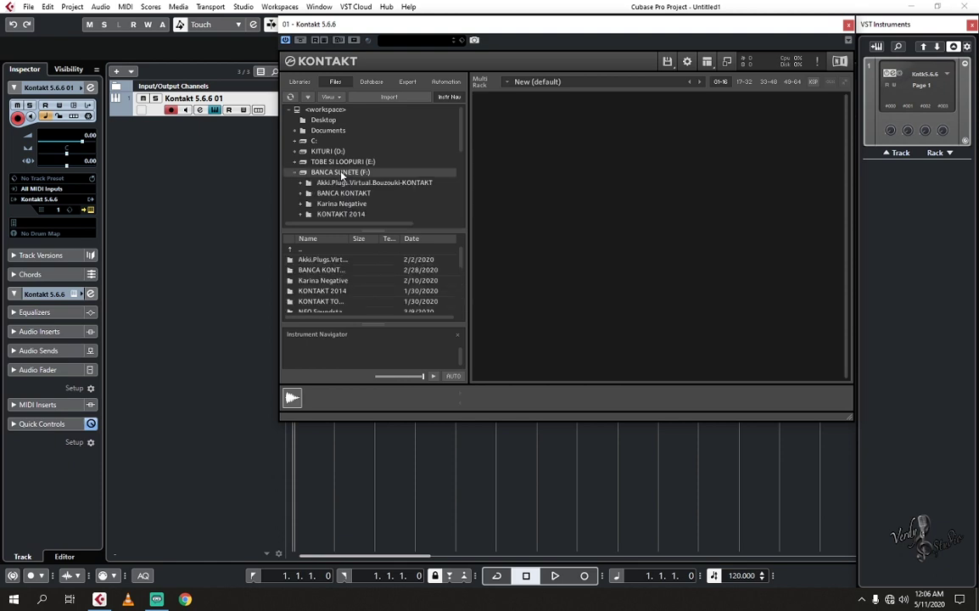
{"action": "left_click", "coordinate": [324, 271]}
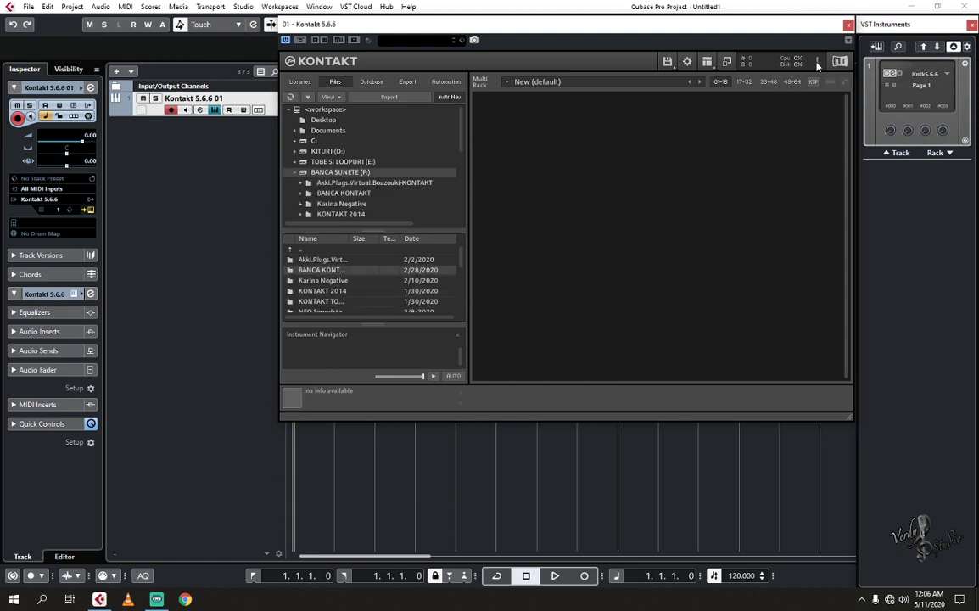
{"action": "left_click", "coordinate": [847, 26]}
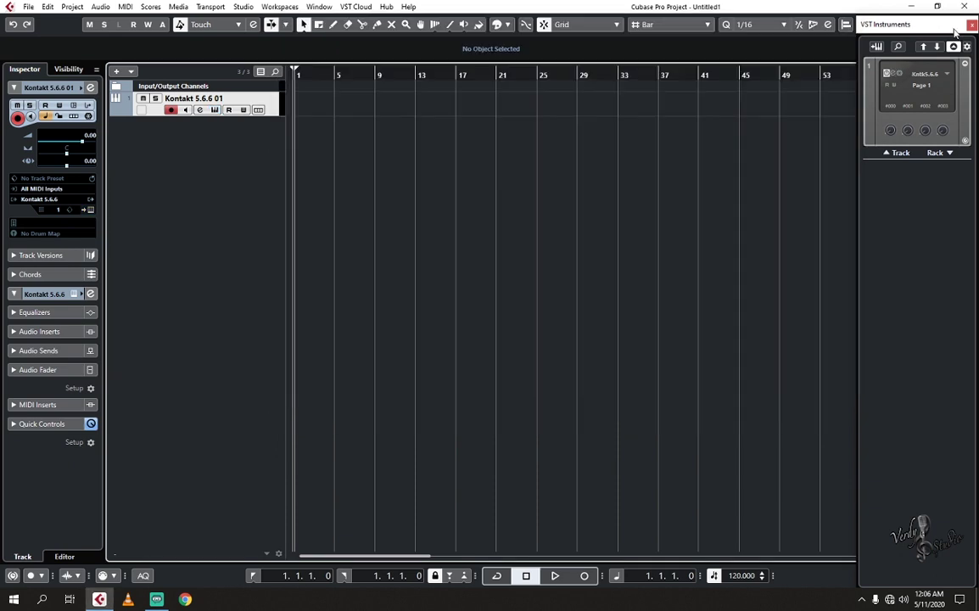
Step: Remove the Kontakt 5.6.6 01 track from the project
{"action": "right_click", "coordinate": [243, 90]}
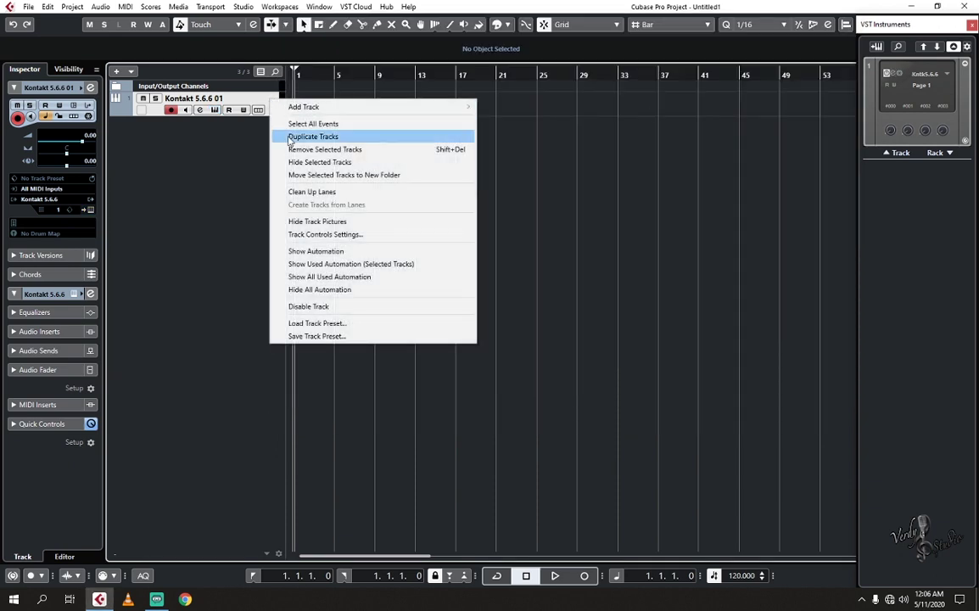
{"action": "left_click", "coordinate": [331, 151]}
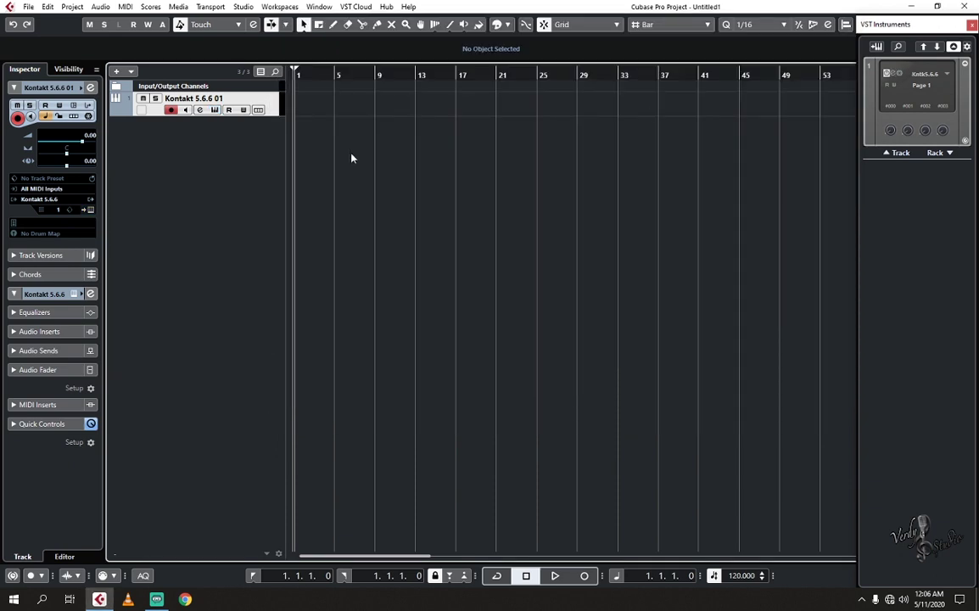
{"action": "key", "text": "Delete"}
{"action": "right_click", "coordinate": [270, 104]}
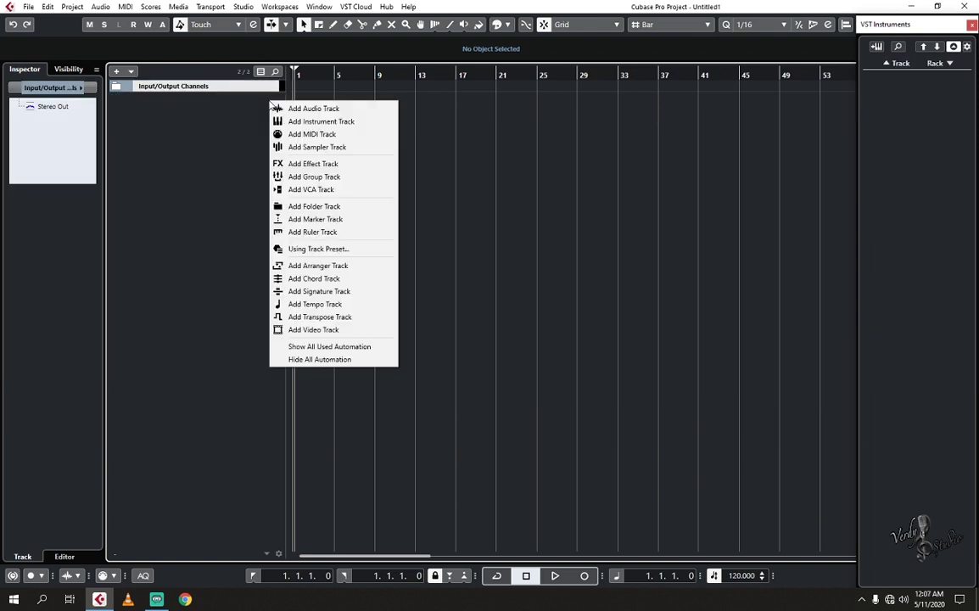
Step: Add one Nexus instrument track from the NEXUS folder, routed to Stereo Out
{"action": "left_click", "coordinate": [876, 48]}
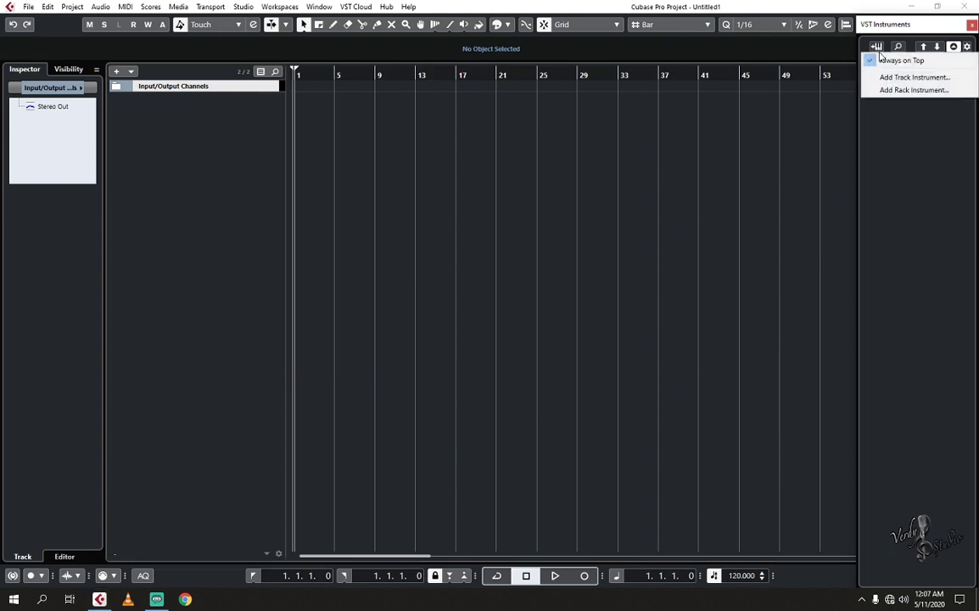
{"action": "left_click", "coordinate": [902, 77]}
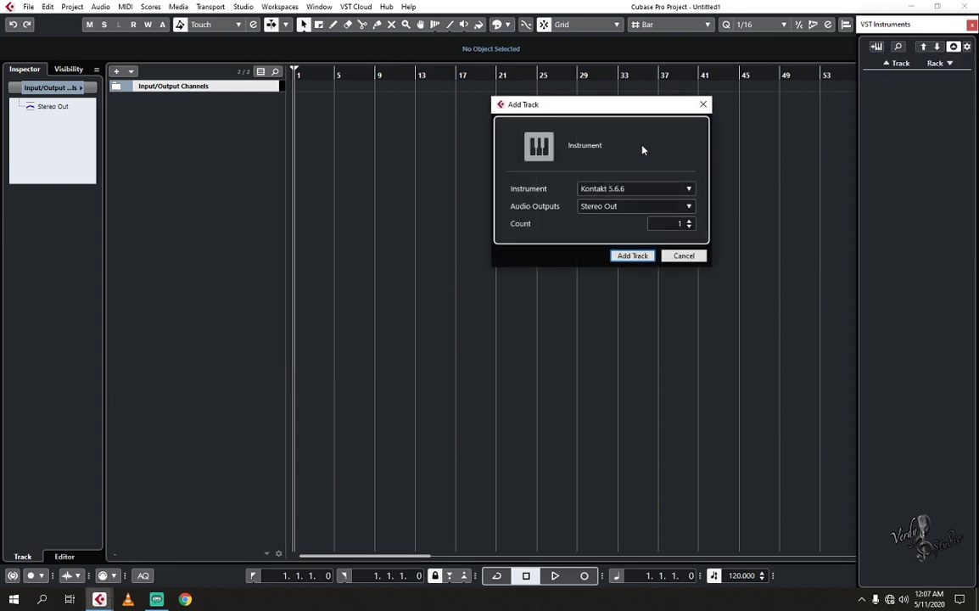
{"action": "left_click", "coordinate": [655, 189]}
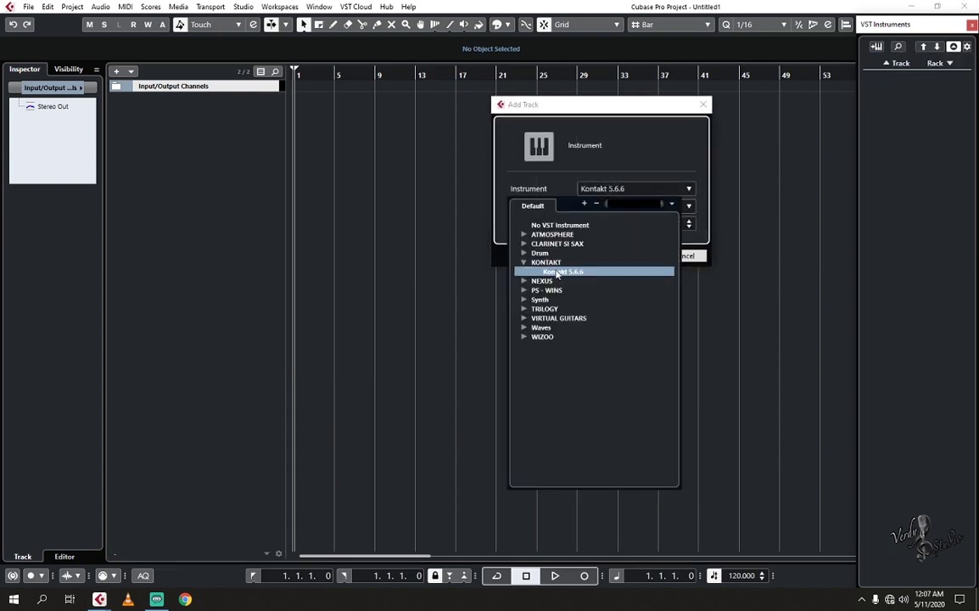
{"action": "left_click", "coordinate": [523, 271]}
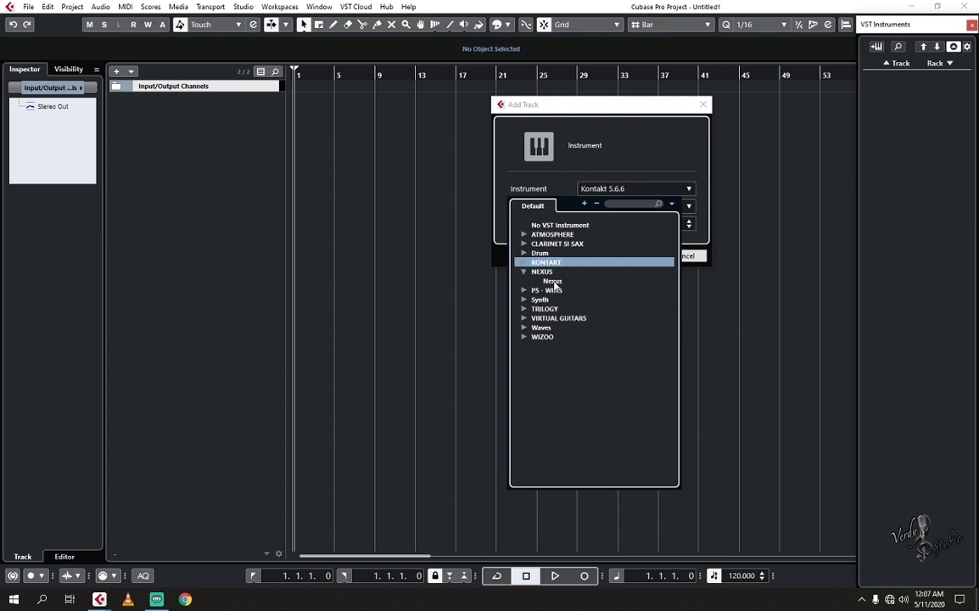
{"action": "left_click", "coordinate": [550, 280]}
{"action": "left_click", "coordinate": [632, 258]}
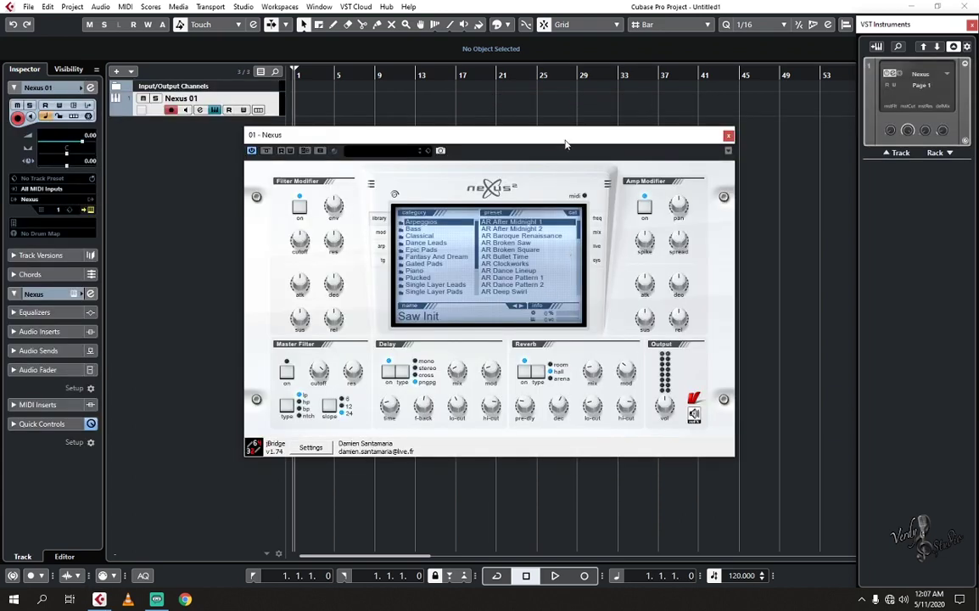
Step: Move the Nexus window aside to view it, then close it and remove the Nexus 01 track
{"action": "left_click_drag", "start_coordinate": [566, 139], "coordinate": [685, 34]}
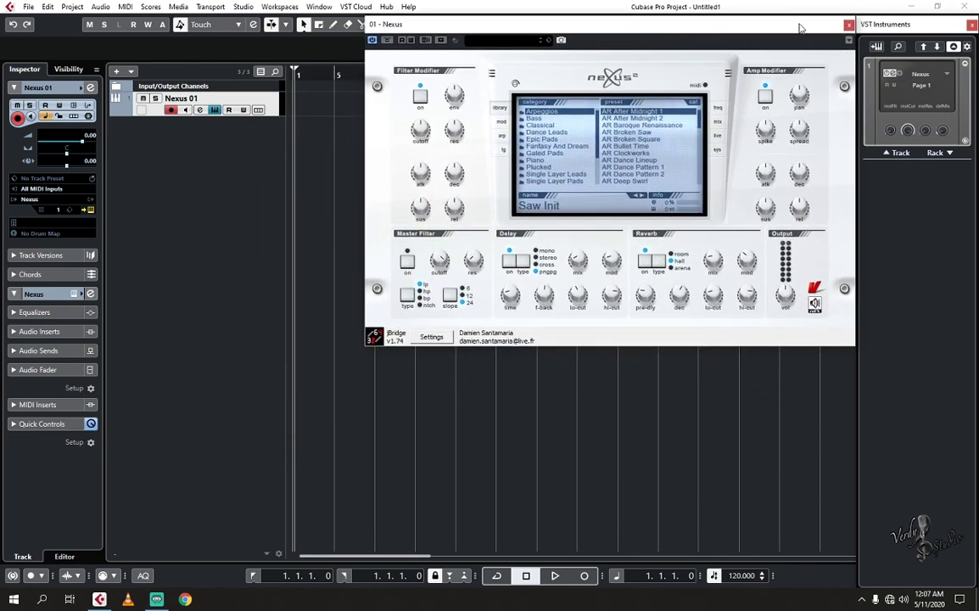
{"action": "left_click", "coordinate": [847, 27]}
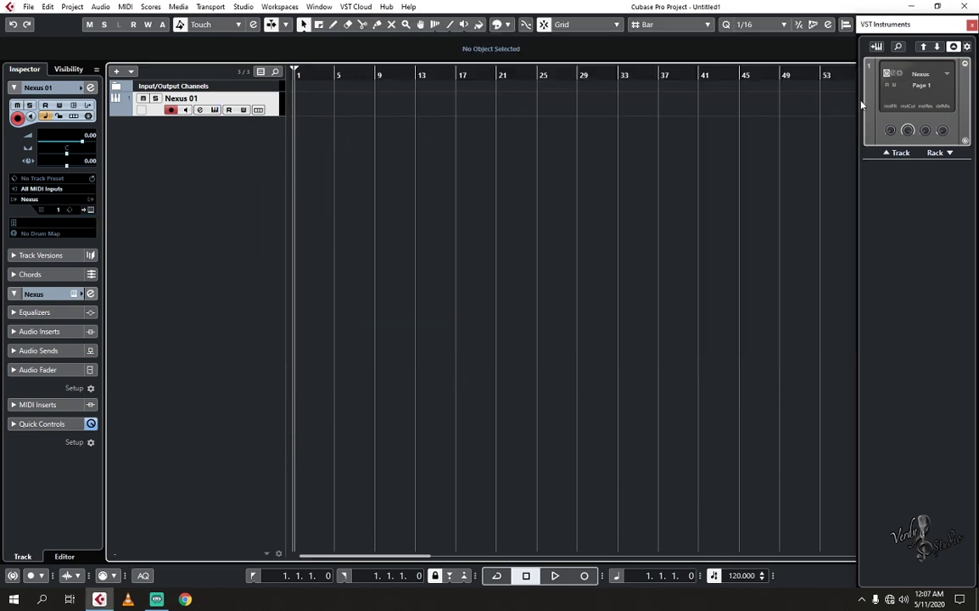
{"action": "right_click", "coordinate": [276, 102]}
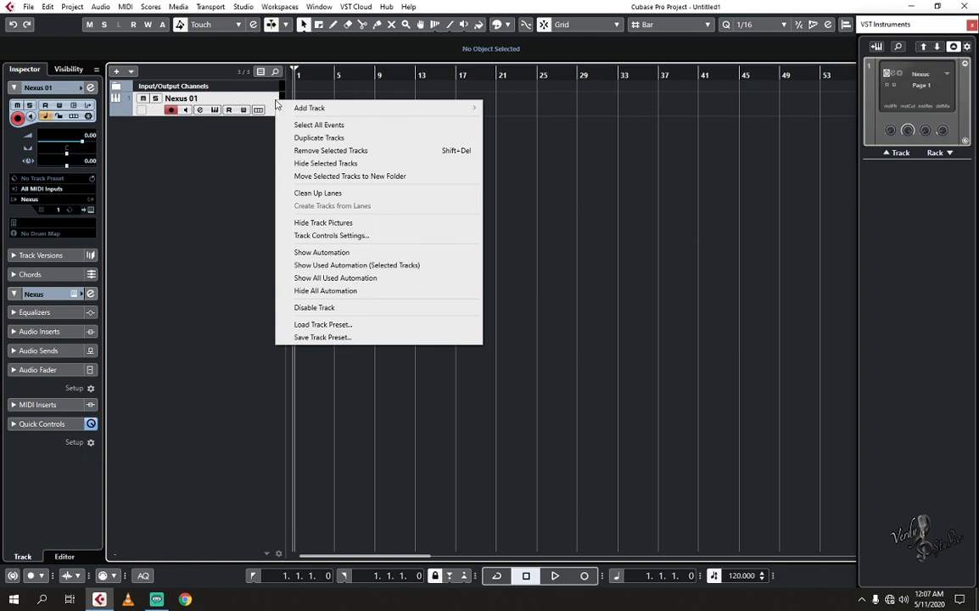
{"action": "left_click", "coordinate": [333, 151]}
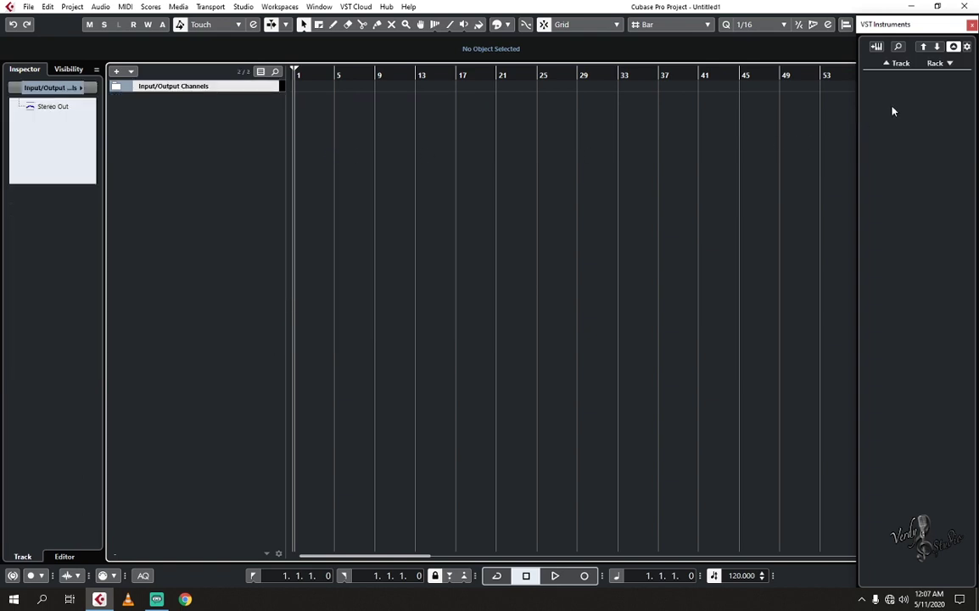
Step: Add one PS01 - KEYBOARDS instrument track from the PS - WINS folder, routed to Stereo Out
{"action": "left_click", "coordinate": [876, 48]}
{"action": "left_click", "coordinate": [661, 194]}
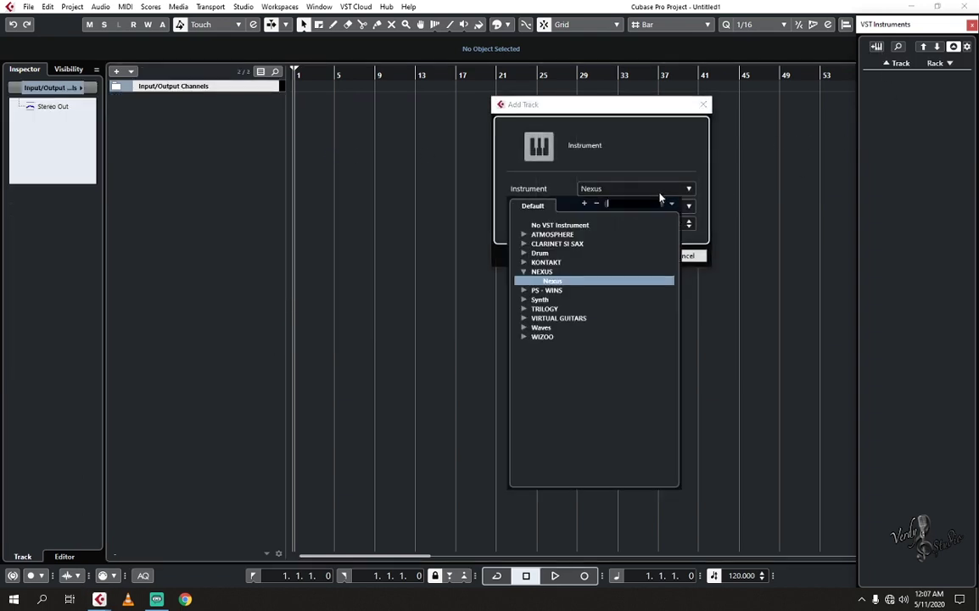
{"action": "left_click", "coordinate": [519, 289]}
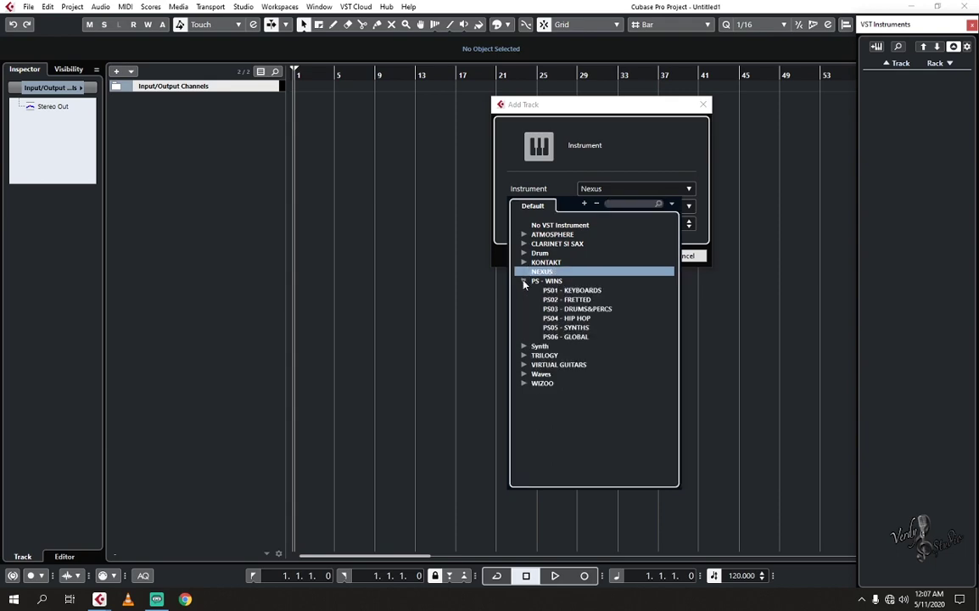
{"action": "left_click", "coordinate": [572, 290]}
{"action": "left_click", "coordinate": [638, 256]}
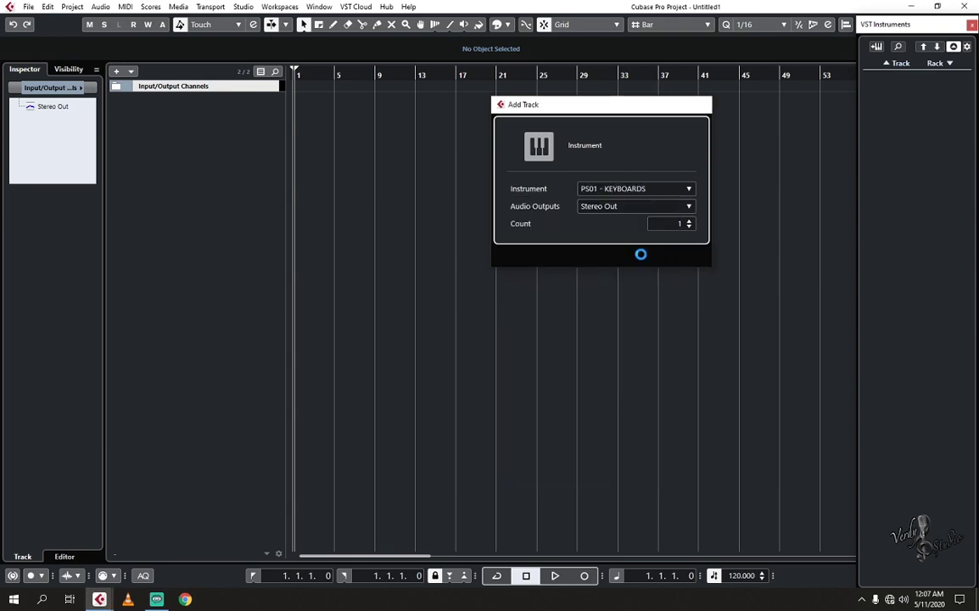
Step: Look through the preset categories of PS01 - KEYBOARDS with its window moved aside, and remove its track from the project
{"action": "left_click_drag", "start_coordinate": [577, 185], "coordinate": [770, 31]}
{"action": "left_click", "coordinate": [693, 74]}
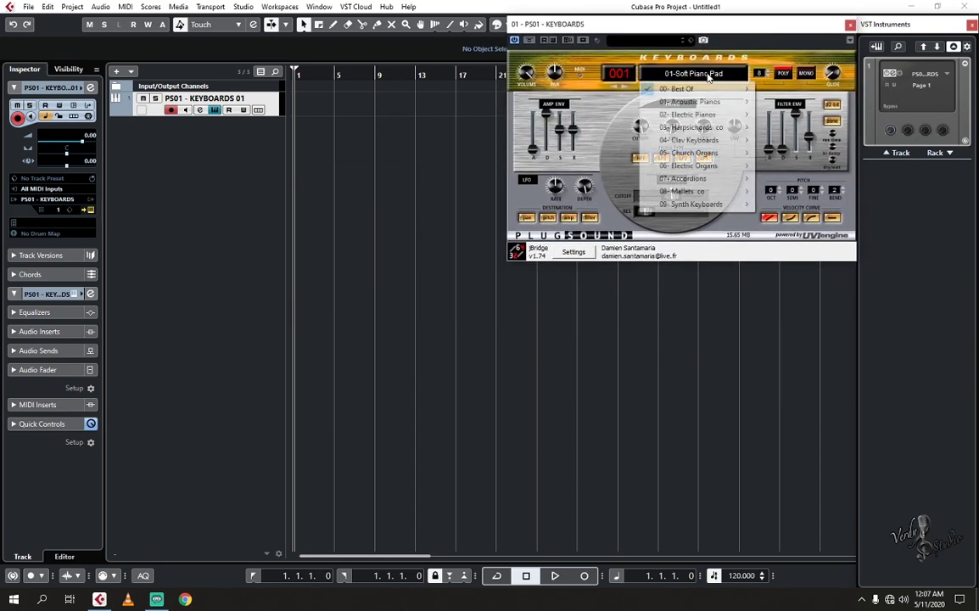
{"action": "mouse_move", "coordinate": [688, 165]}
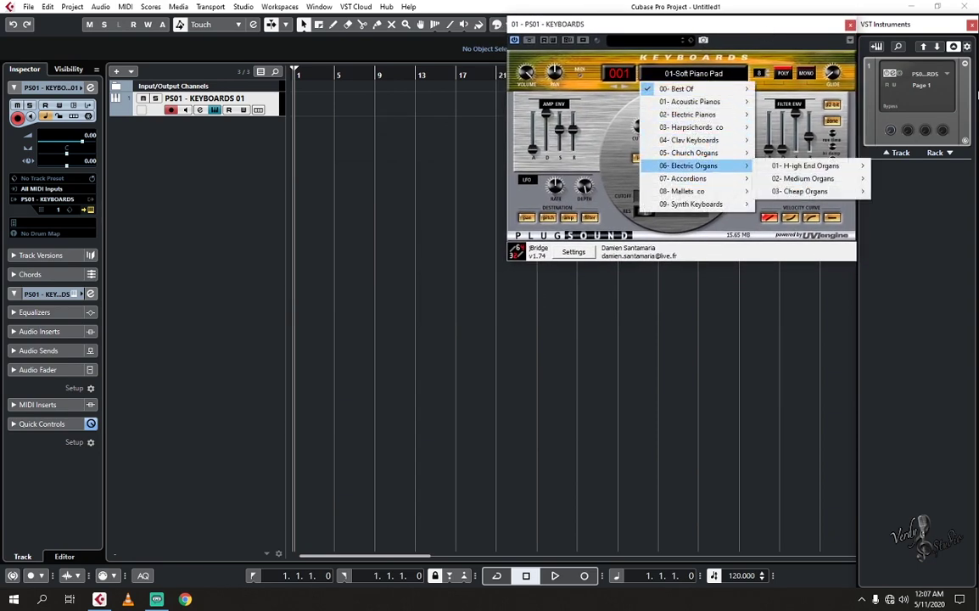
{"action": "right_click", "coordinate": [272, 103]}
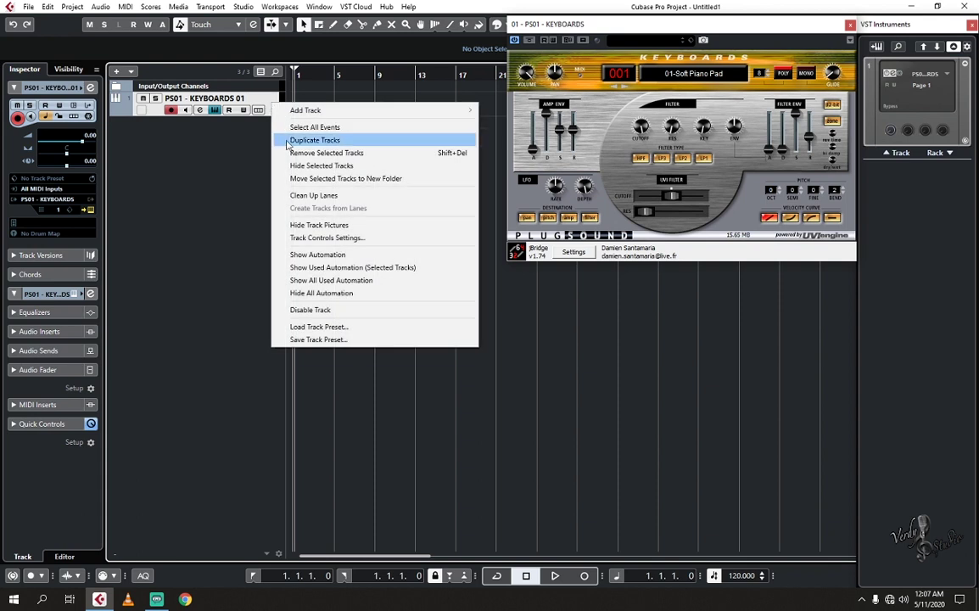
{"action": "left_click", "coordinate": [324, 153]}
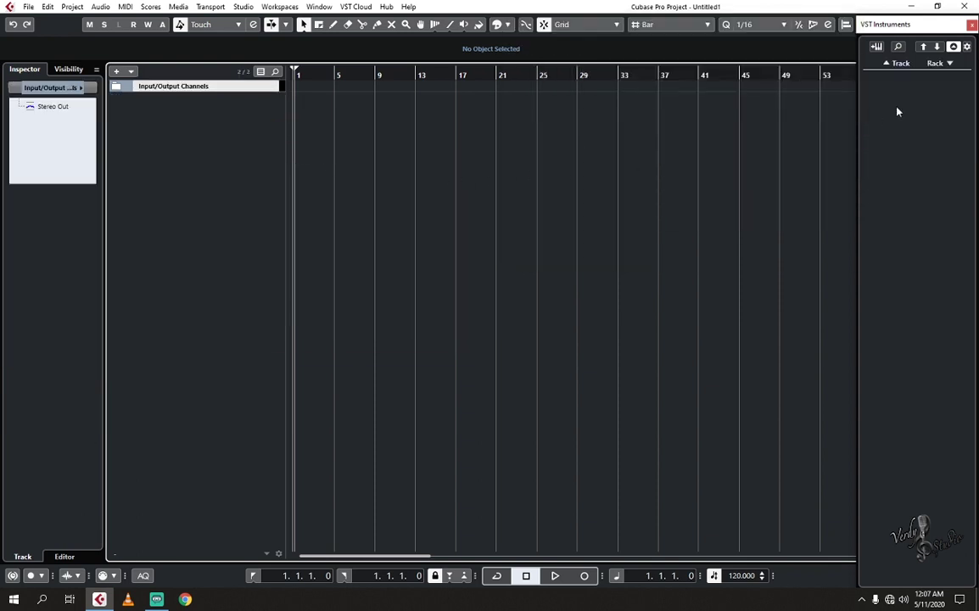
Step: Add one PS02 - FRETTED instrument track from the PS - WINS folder, routed to Stereo Out
{"action": "right_click", "coordinate": [863, 102]}
{"action": "left_click", "coordinate": [902, 128]}
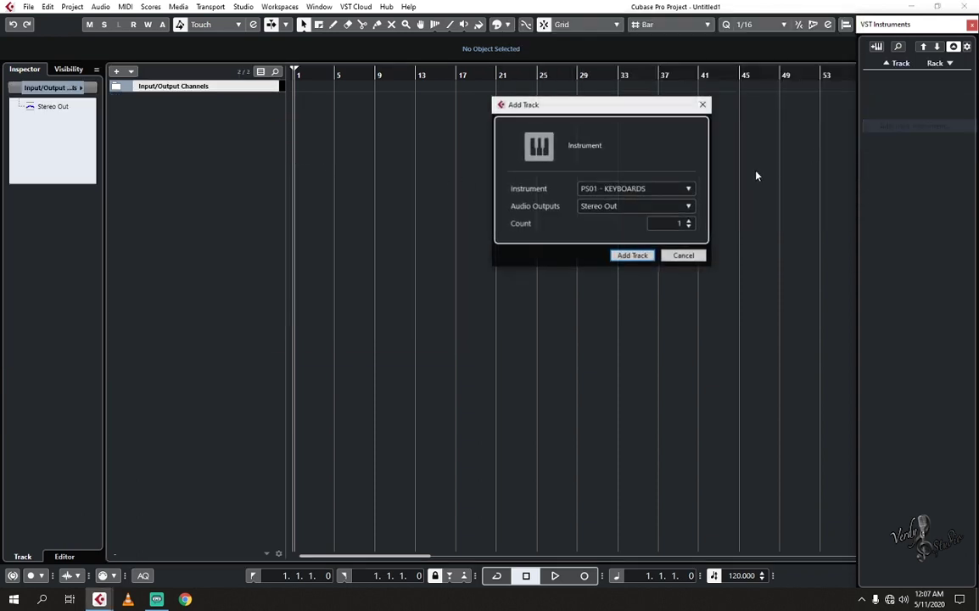
{"action": "left_click", "coordinate": [638, 190]}
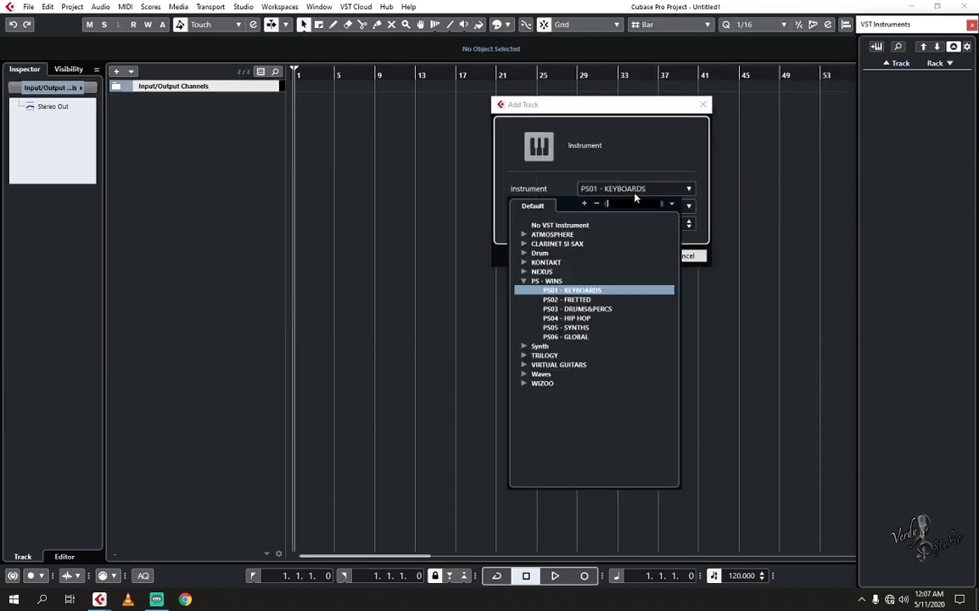
{"action": "left_click", "coordinate": [568, 300]}
{"action": "left_click", "coordinate": [630, 255]}
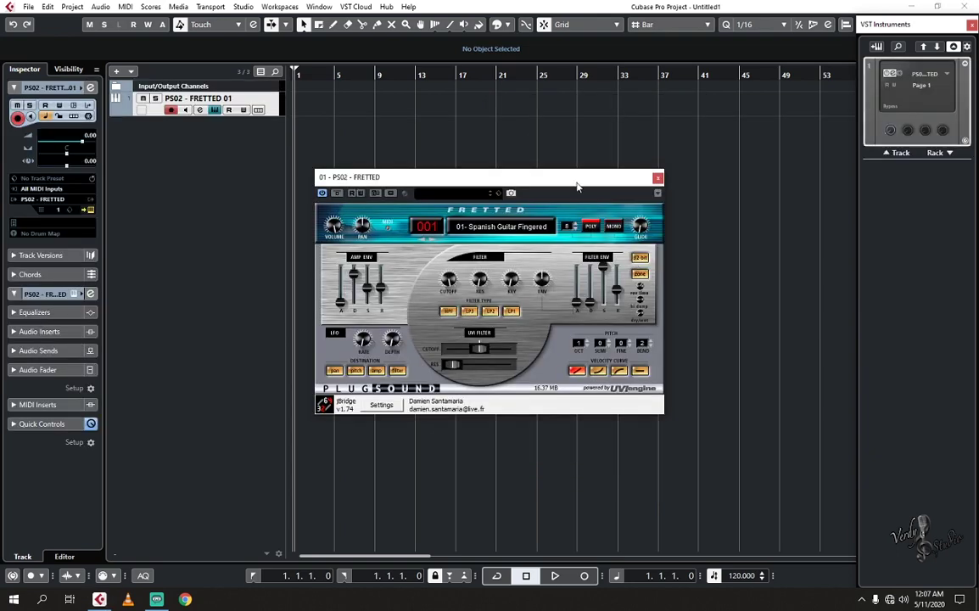
Step: Look through the preset categories of PS02 - FRETTED with its window moved aside, and remove its track from the project
{"action": "left_click_drag", "start_coordinate": [577, 179], "coordinate": [766, 33]}
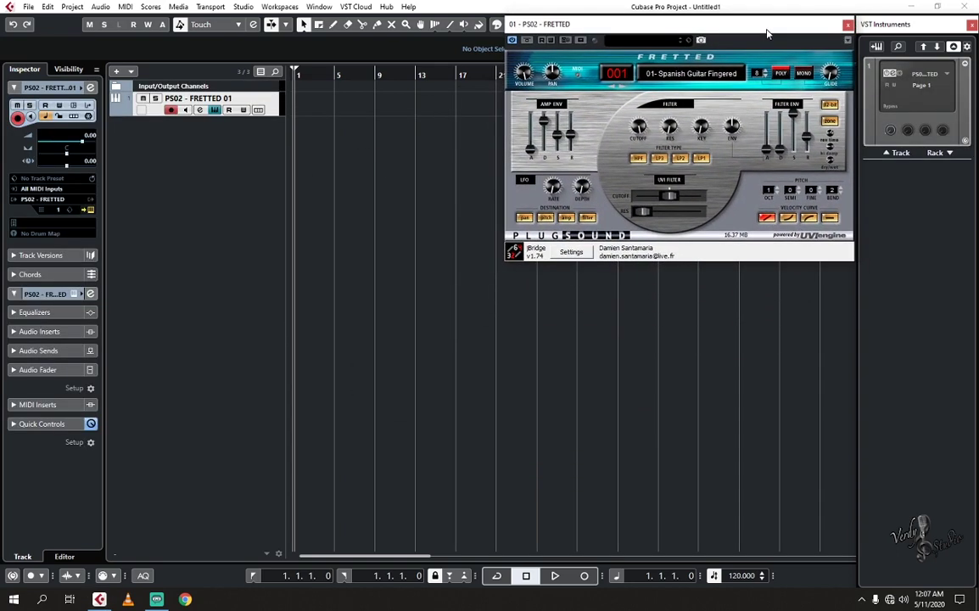
{"action": "left_click", "coordinate": [690, 73]}
{"action": "mouse_move", "coordinate": [675, 165]}
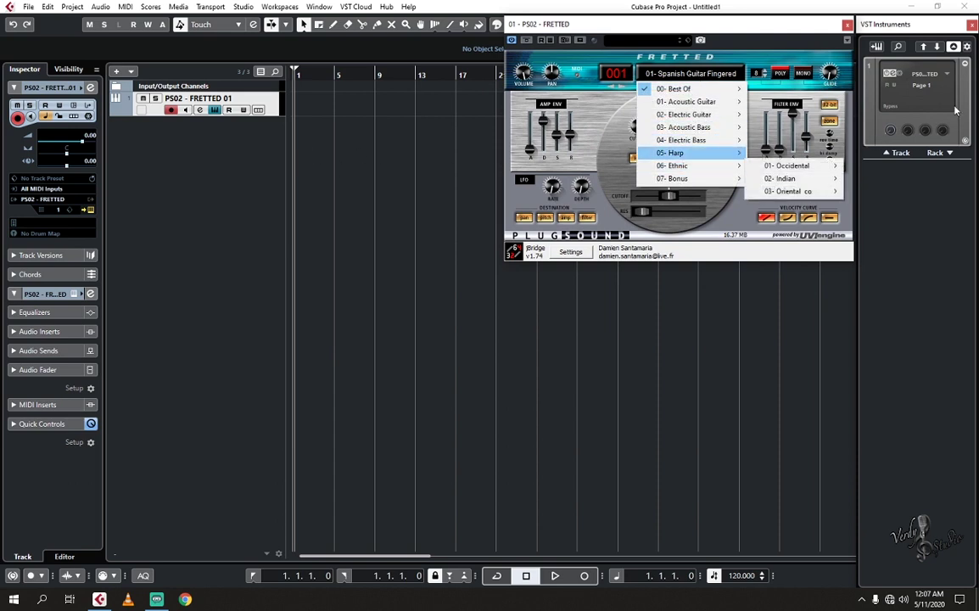
{"action": "left_click", "coordinate": [274, 102]}
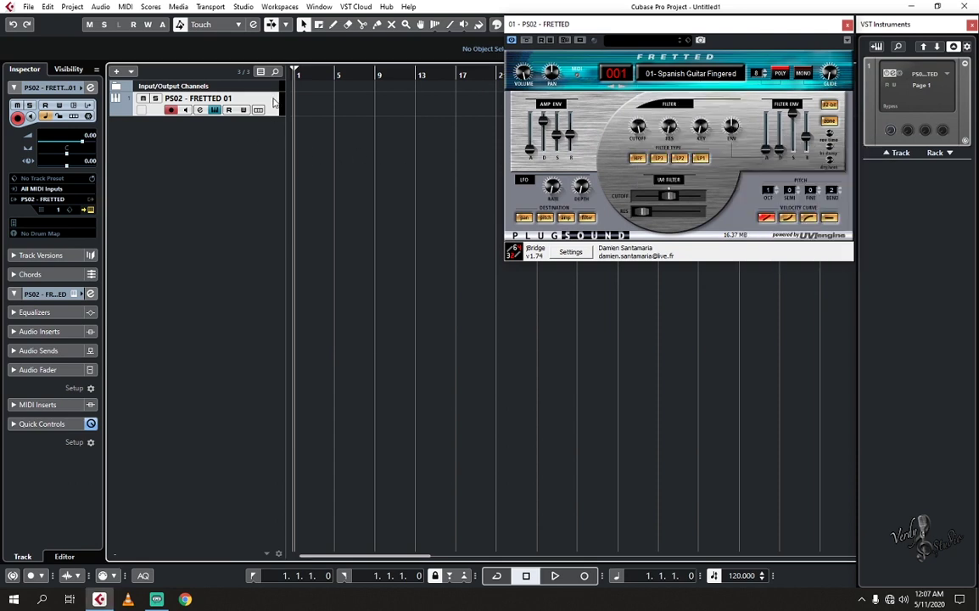
{"action": "right_click", "coordinate": [246, 88]}
{"action": "left_click", "coordinate": [299, 136]}
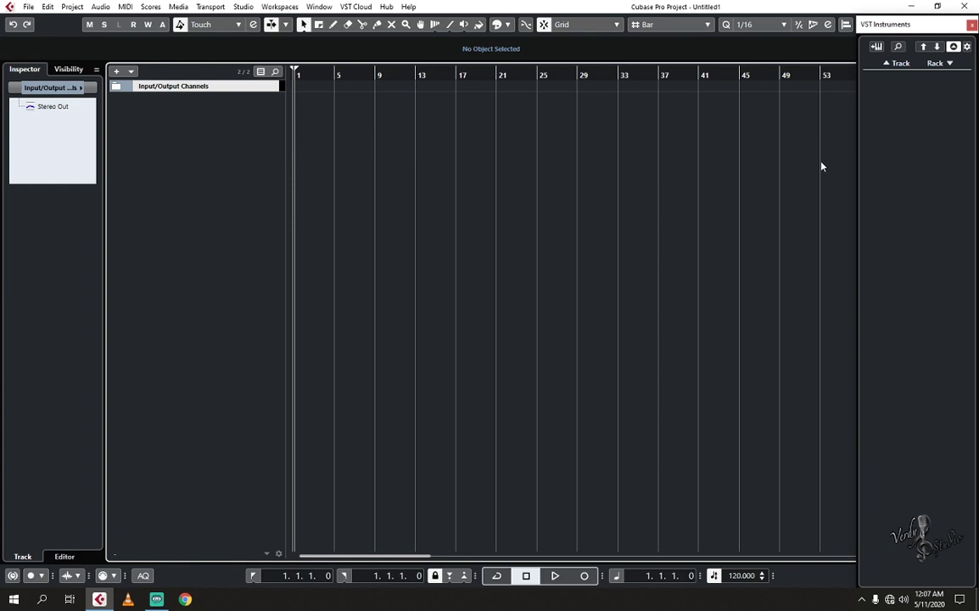
Step: Add one Trilogy instrument track from the TRILOGY folder, routed to Stereo Out
{"action": "right_click", "coordinate": [867, 117]}
{"action": "left_click", "coordinate": [899, 139]}
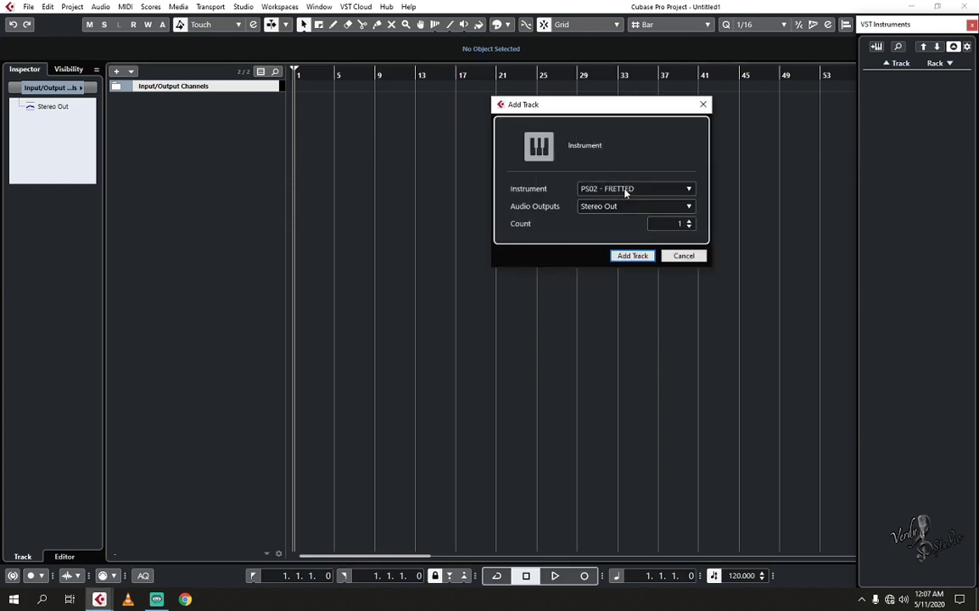
{"action": "left_click", "coordinate": [626, 189]}
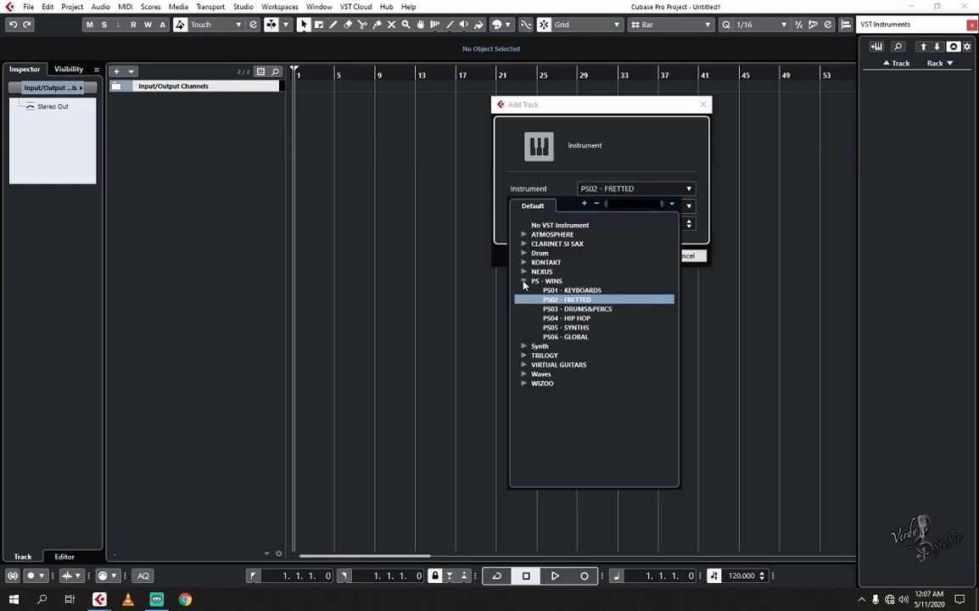
{"action": "left_click", "coordinate": [524, 282]}
{"action": "left_click", "coordinate": [524, 300]}
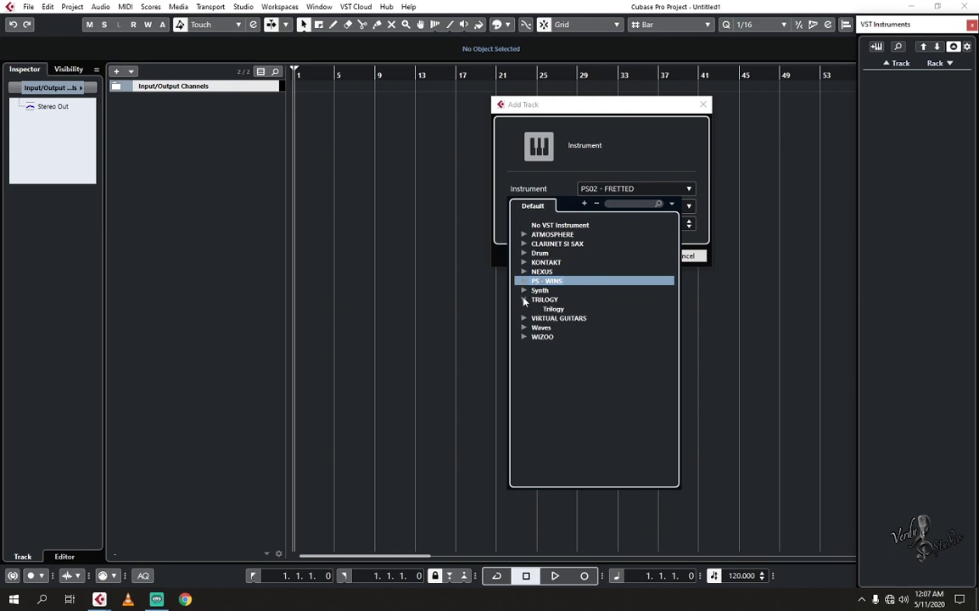
{"action": "left_click", "coordinate": [547, 309]}
{"action": "left_click", "coordinate": [632, 256]}
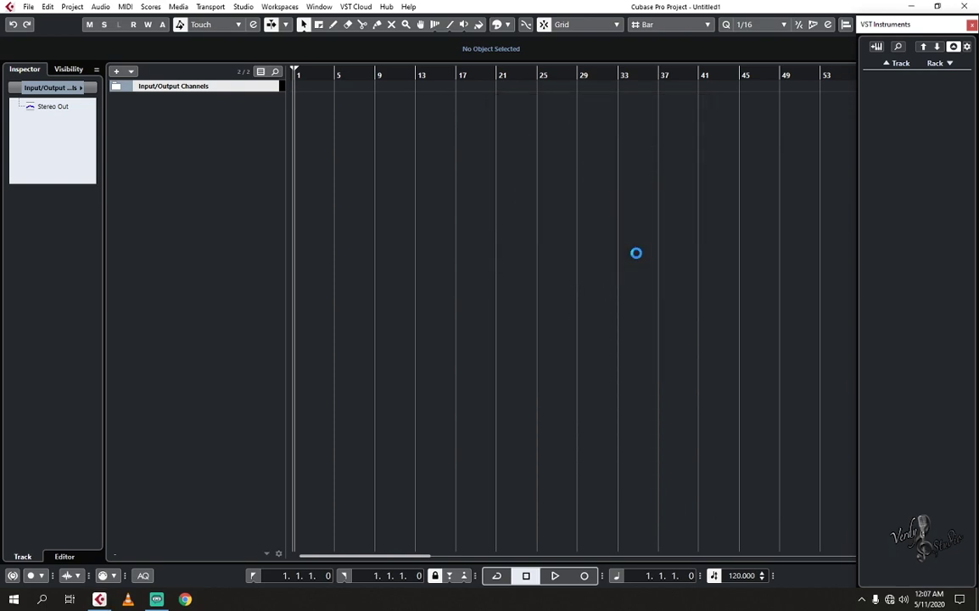
Step: Look through the bass categories of Trilogy with its window moved aside, and remove its track from the project
{"action": "left_click_drag", "start_coordinate": [557, 156], "coordinate": [683, 31]}
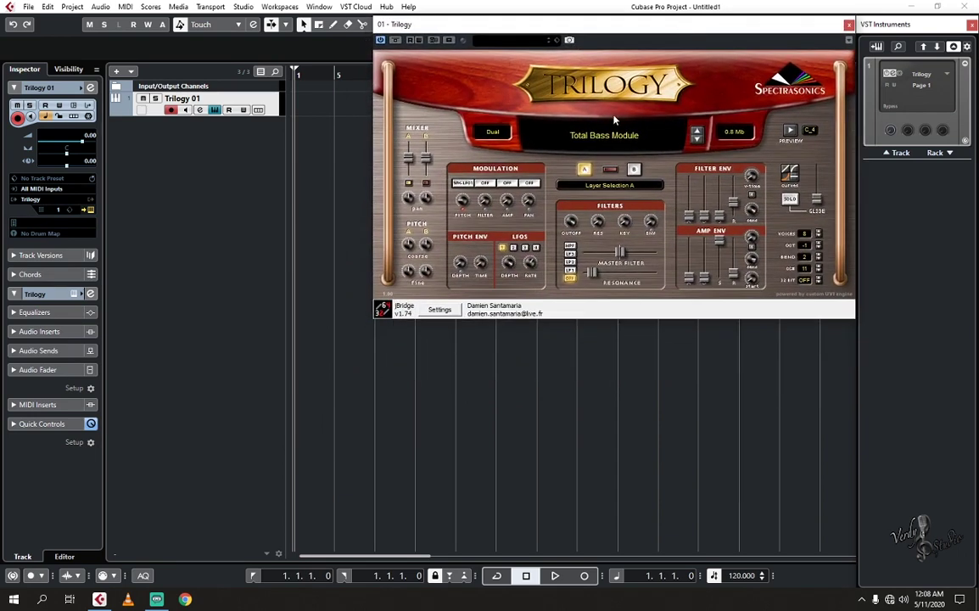
{"action": "left_click", "coordinate": [547, 128]}
{"action": "mouse_move", "coordinate": [607, 173]}
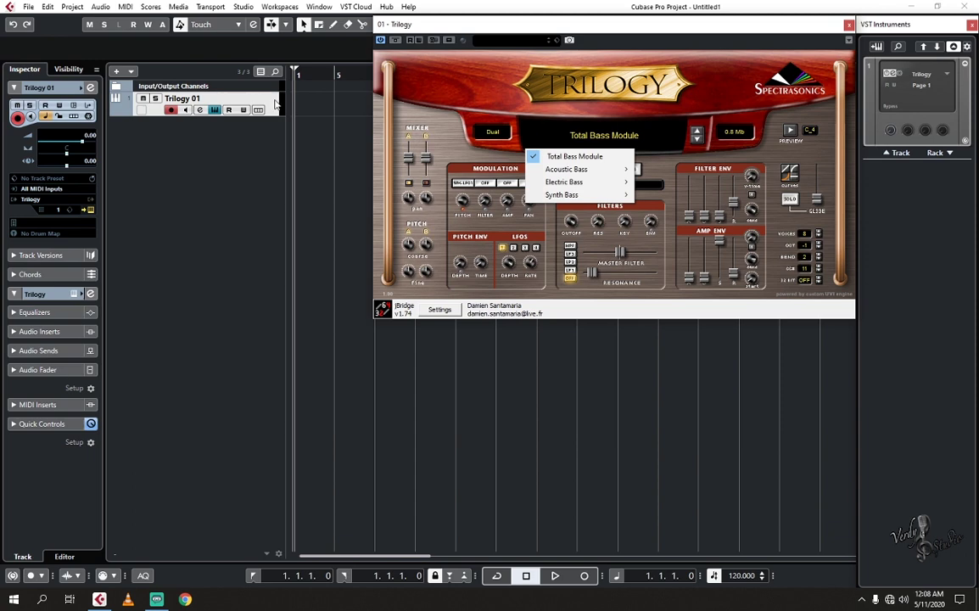
{"action": "right_click", "coordinate": [248, 92]}
{"action": "left_click", "coordinate": [281, 139]}
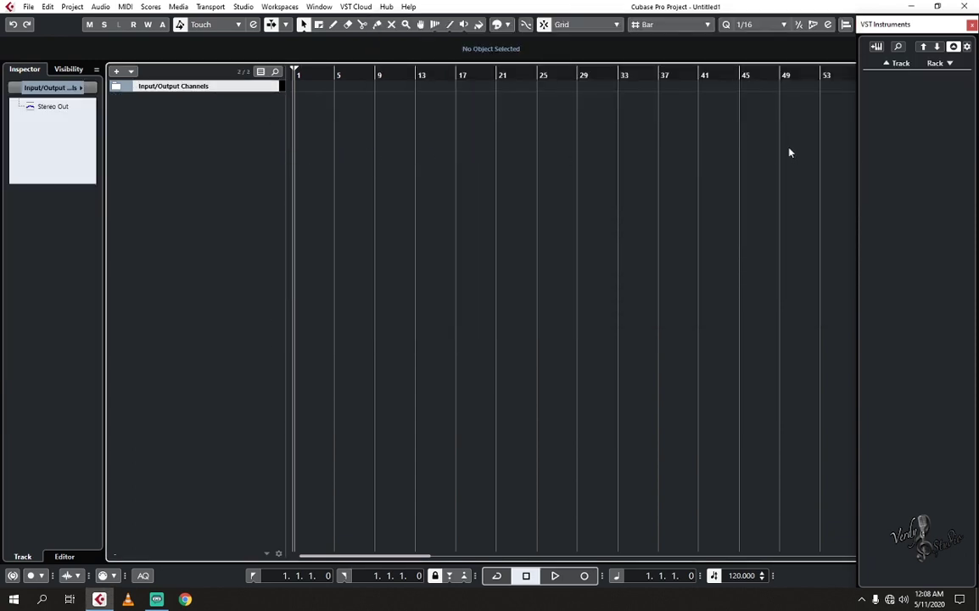
Step: Add one VG Electric Edition instrument track from the VIRTUAL GUITARS folder, routed to Stereo Out
{"action": "right_click", "coordinate": [867, 120]}
{"action": "left_click", "coordinate": [891, 142]}
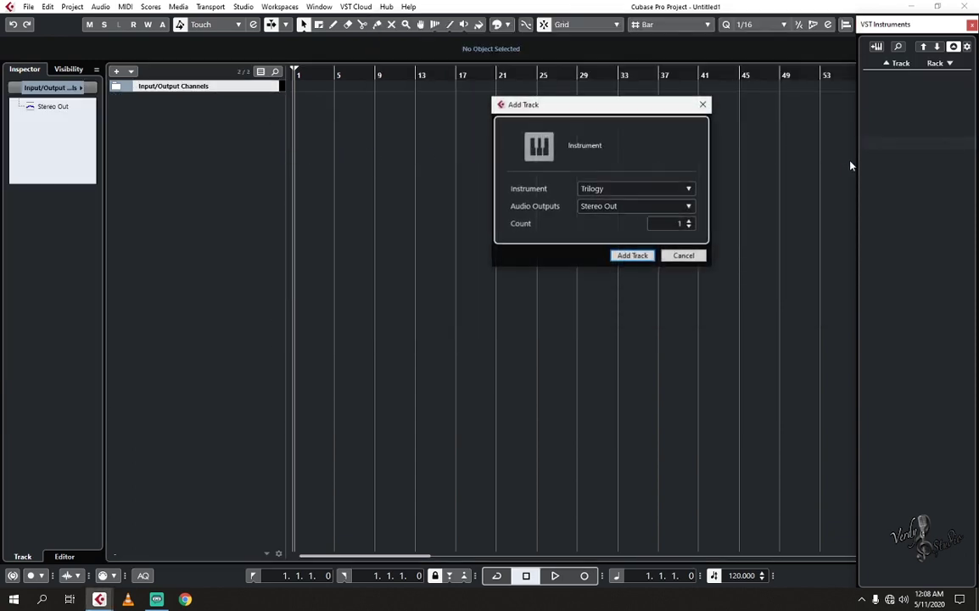
{"action": "left_click", "coordinate": [672, 193]}
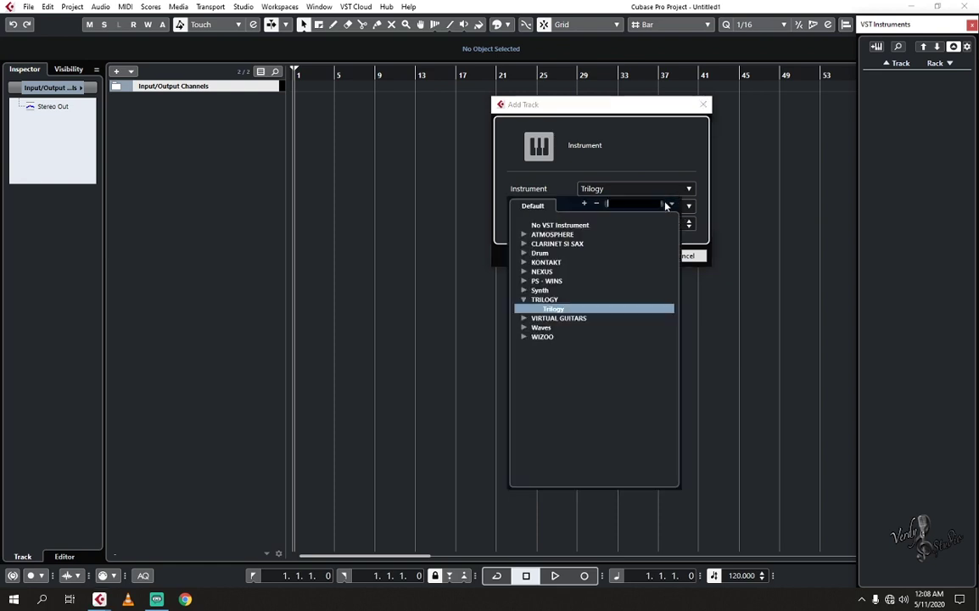
{"action": "left_click", "coordinate": [523, 300]}
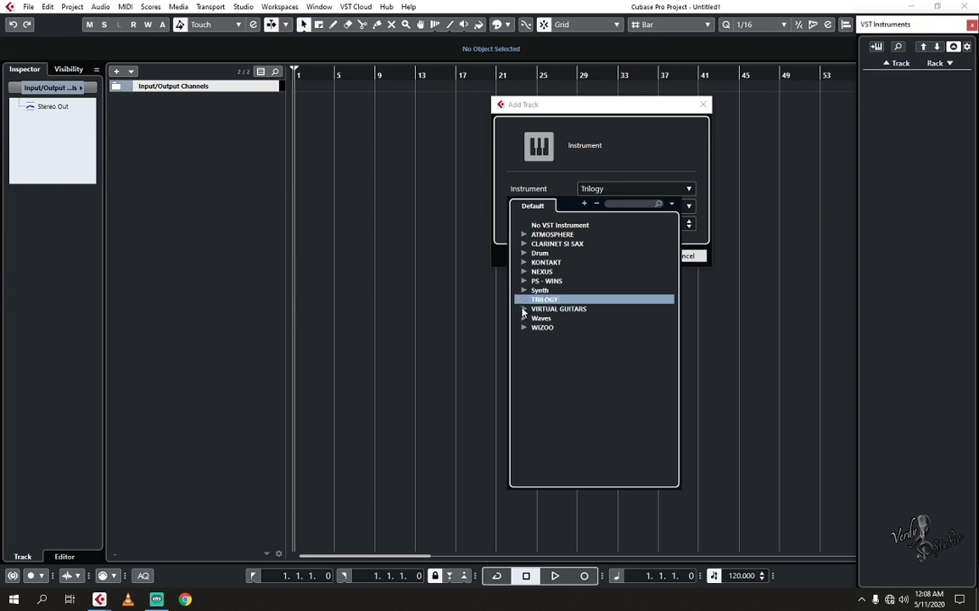
{"action": "left_click", "coordinate": [523, 310]}
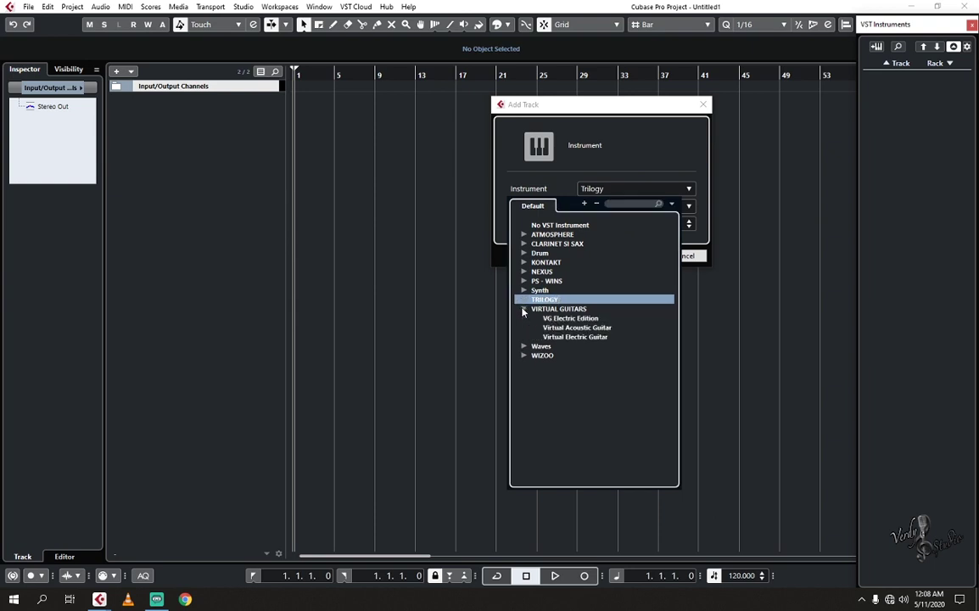
{"action": "left_click", "coordinate": [569, 319]}
{"action": "left_click", "coordinate": [634, 258]}
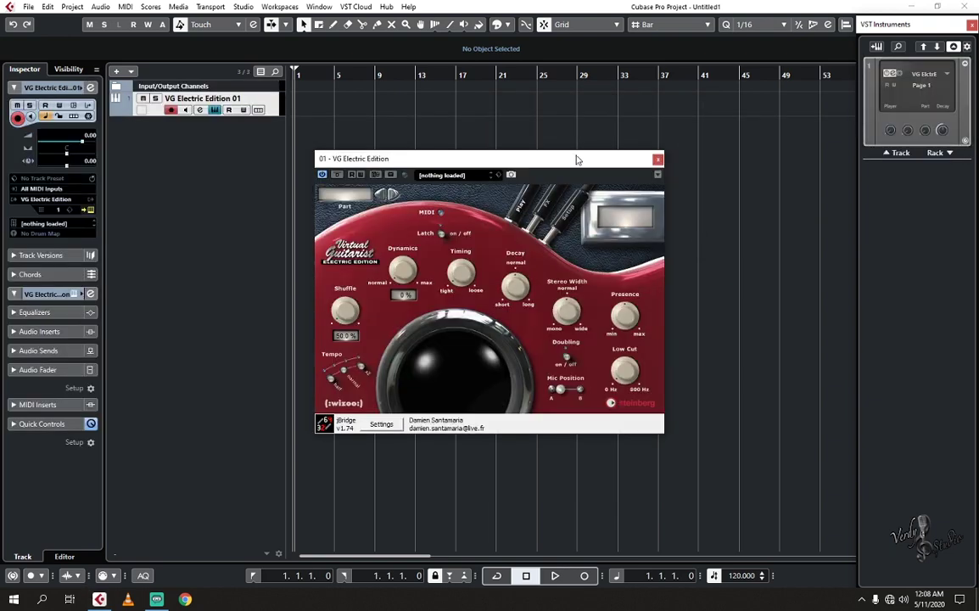
Step: Load the Funk - Medium preset in VG Electric Edition, and remove its track from the project
{"action": "left_click", "coordinate": [475, 175]}
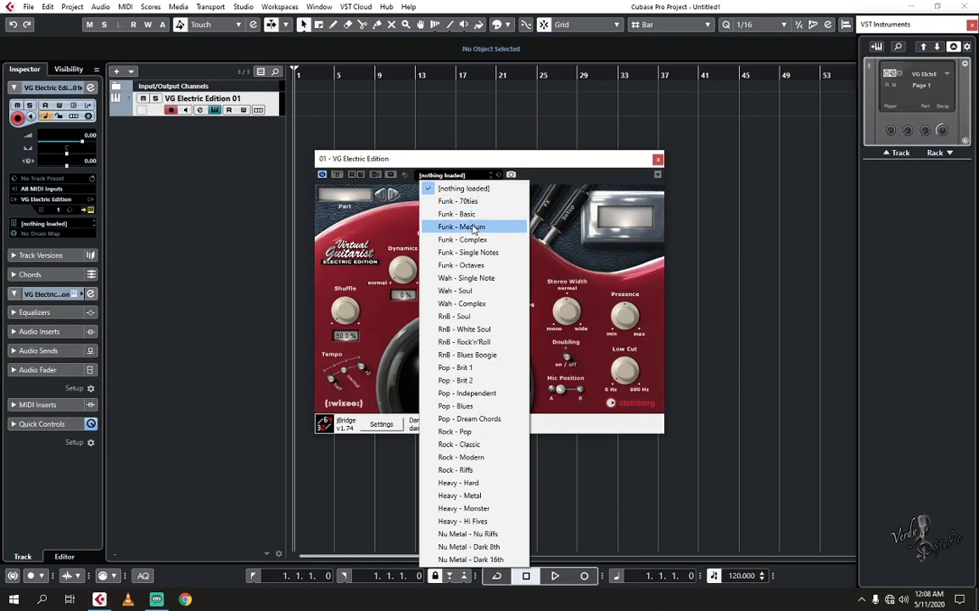
{"action": "left_click", "coordinate": [466, 224]}
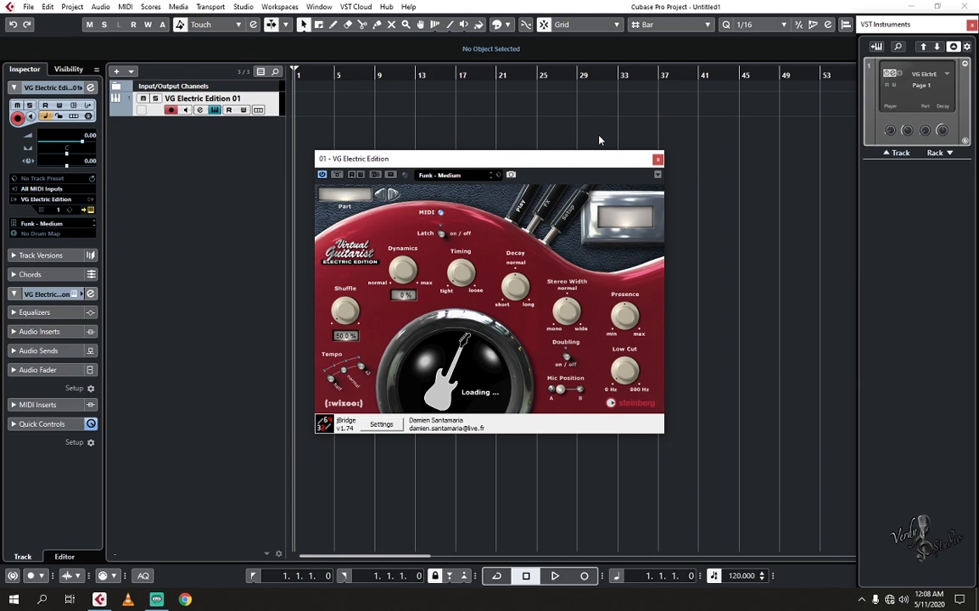
{"action": "left_click_drag", "start_coordinate": [541, 162], "coordinate": [732, 27]}
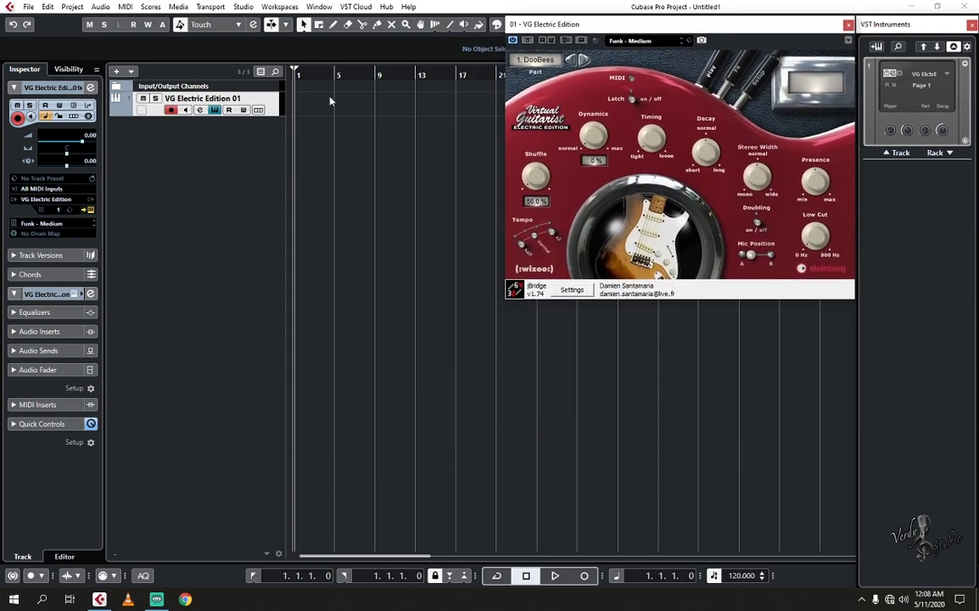
{"action": "right_click", "coordinate": [272, 102]}
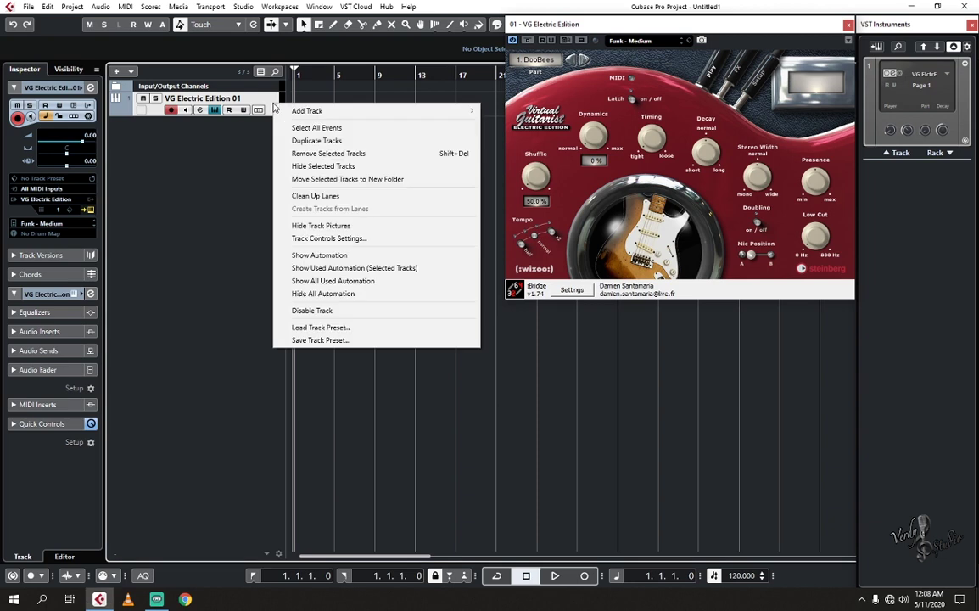
{"action": "left_click", "coordinate": [305, 153]}
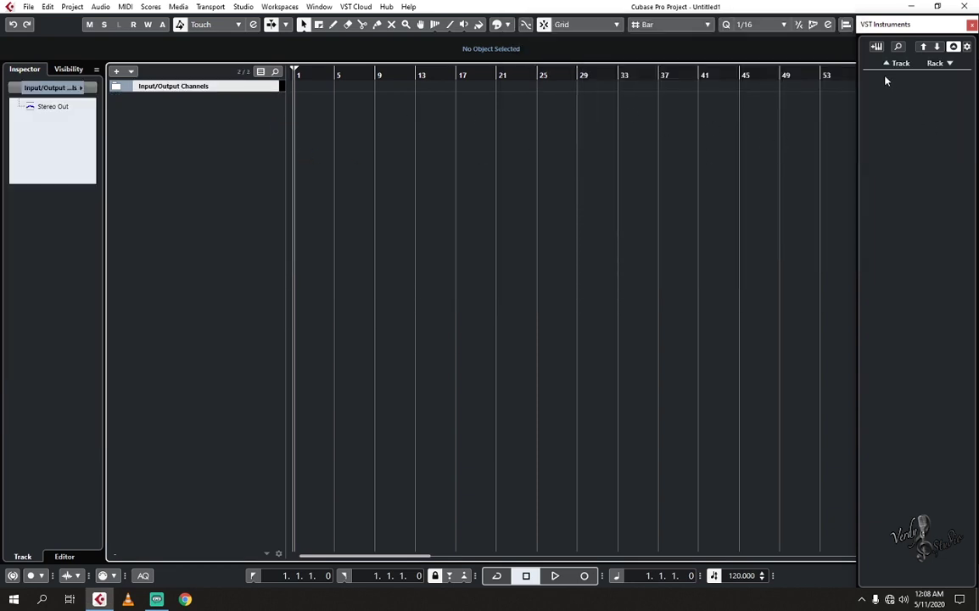
Step: Add one Virtual Acoustic Guitar instrument track from the VIRTUAL GUITARS folder, routed to Stereo Out
{"action": "left_click", "coordinate": [877, 48]}
{"action": "left_click", "coordinate": [680, 190]}
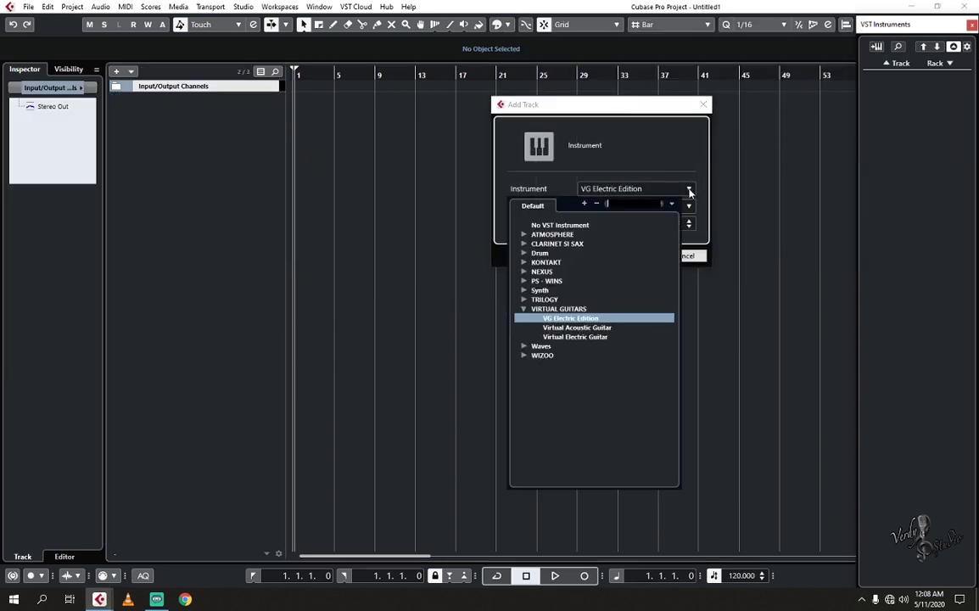
{"action": "left_click", "coordinate": [575, 327]}
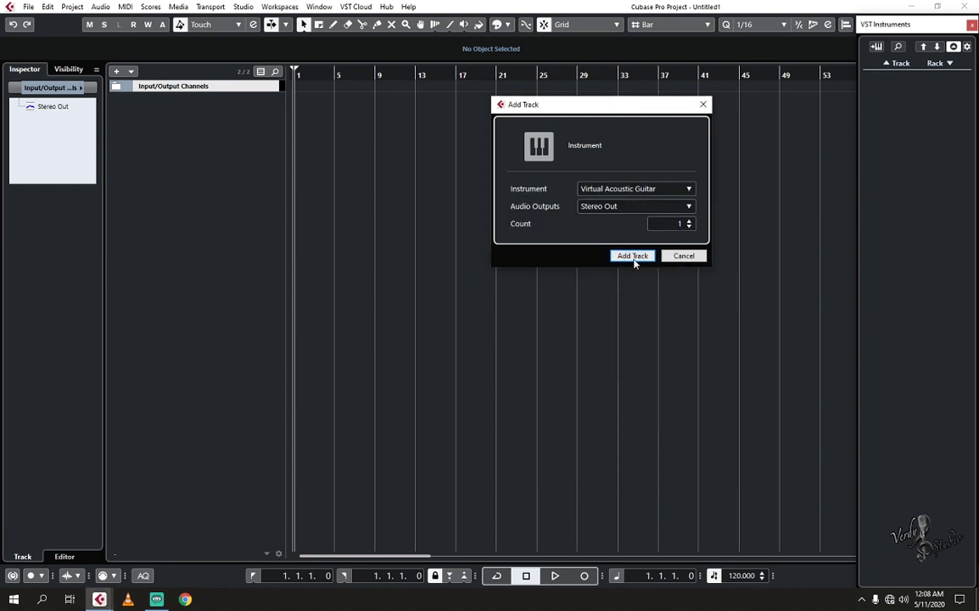
{"action": "left_click", "coordinate": [633, 256]}
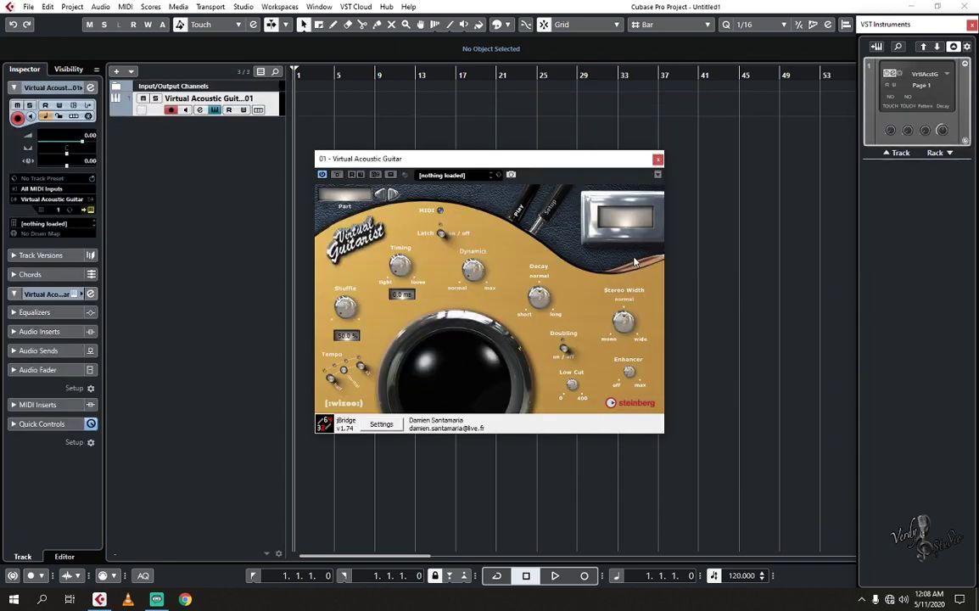
Step: Load the Teenie preset in Virtual Acoustic Guitar, and remove its track from the project after closing the plugin window
{"action": "left_click", "coordinate": [464, 176]}
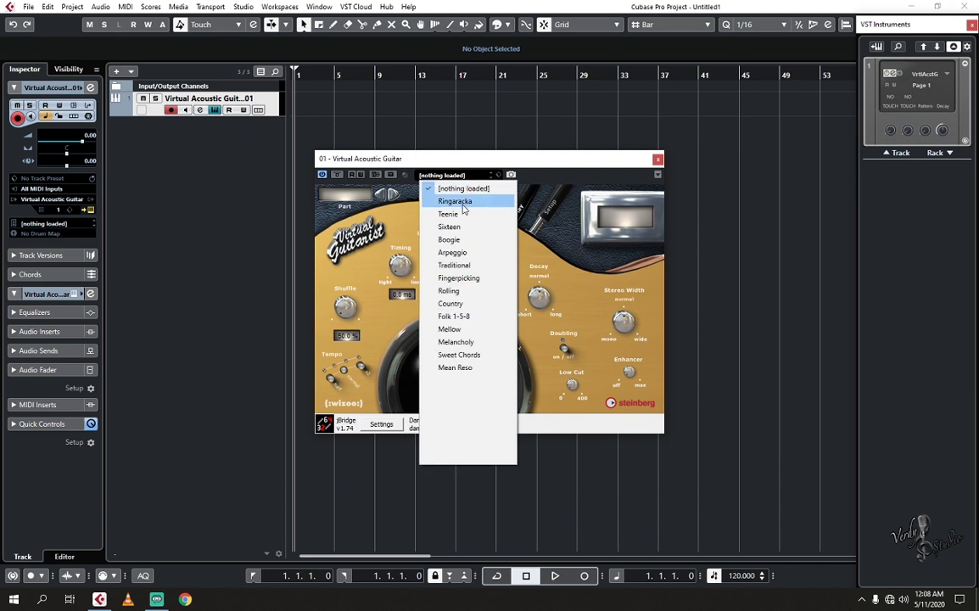
{"action": "left_click", "coordinate": [458, 200]}
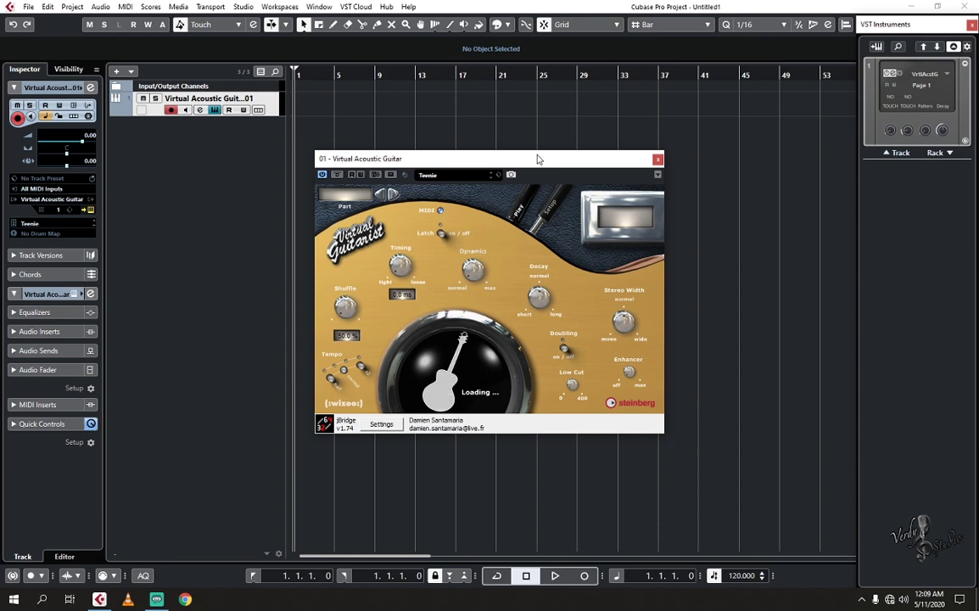
{"action": "left_click_drag", "start_coordinate": [537, 159], "coordinate": [701, 29]}
{"action": "left_click", "coordinate": [848, 27]}
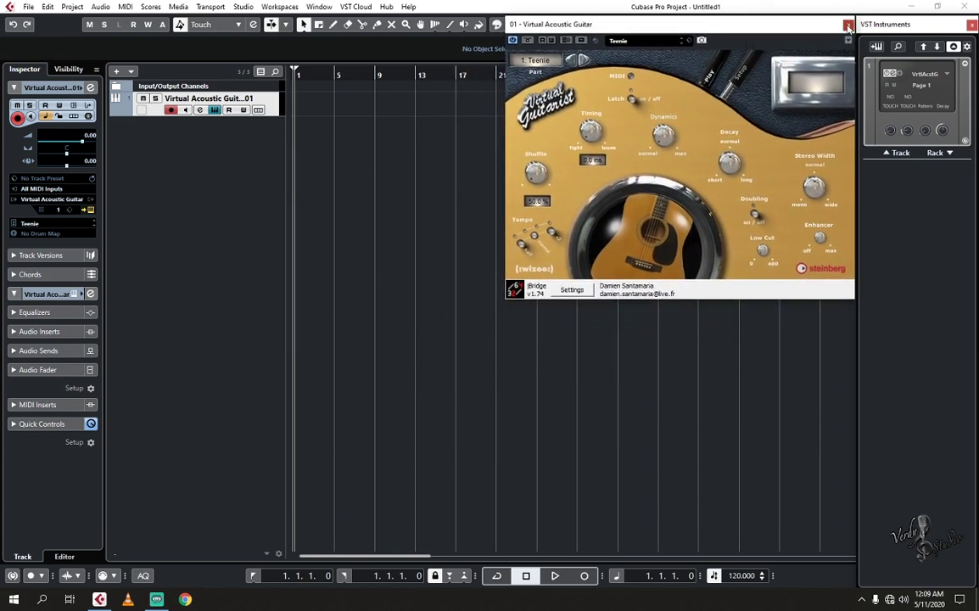
{"action": "right_click", "coordinate": [277, 102]}
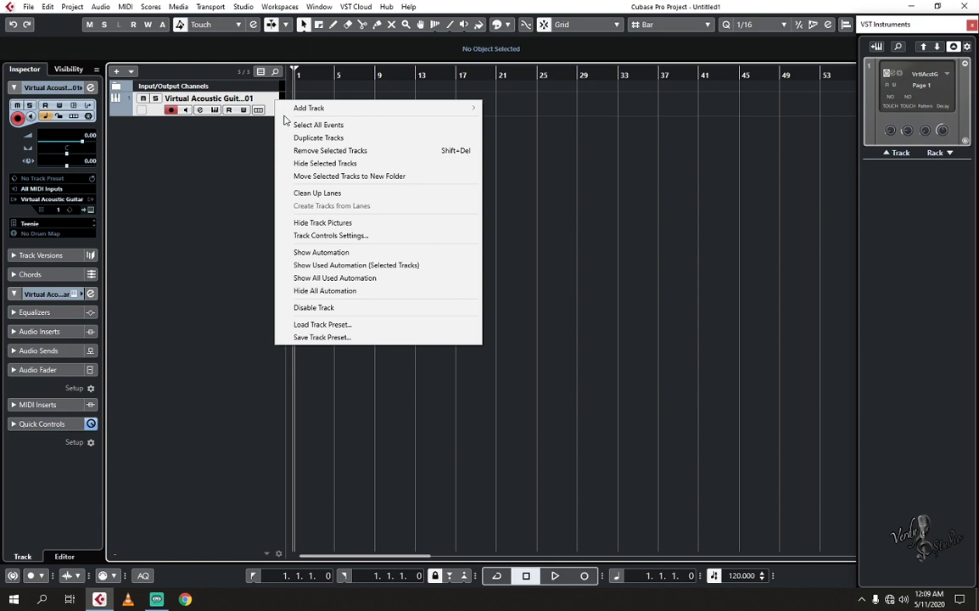
{"action": "left_click", "coordinate": [311, 151]}
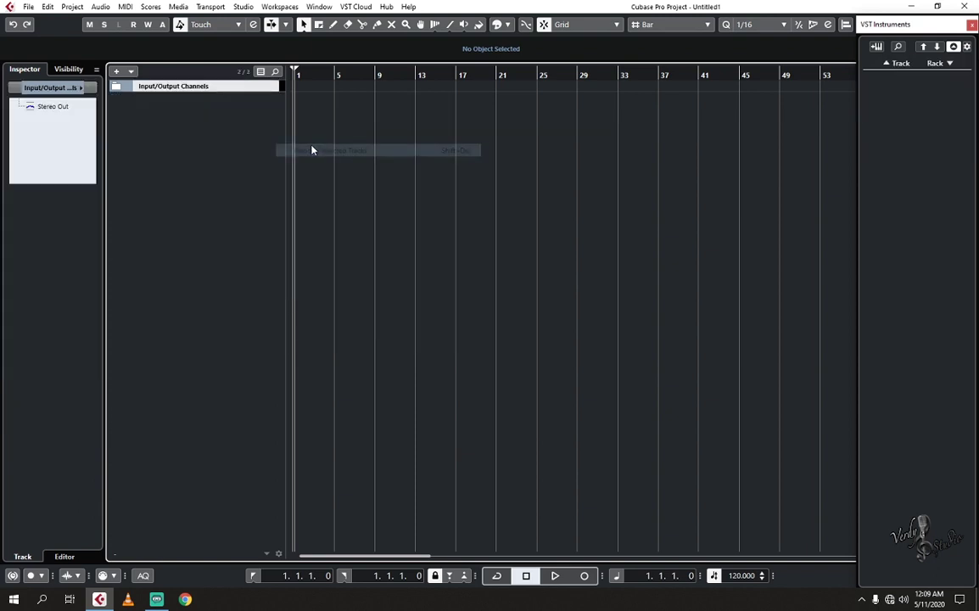
Step: Add one Virtual Electric Guitar instrument track from the VIRTUAL GUITARS folder, routed to Stereo Out
{"action": "left_click", "coordinate": [876, 47]}
{"action": "left_click", "coordinate": [653, 188]}
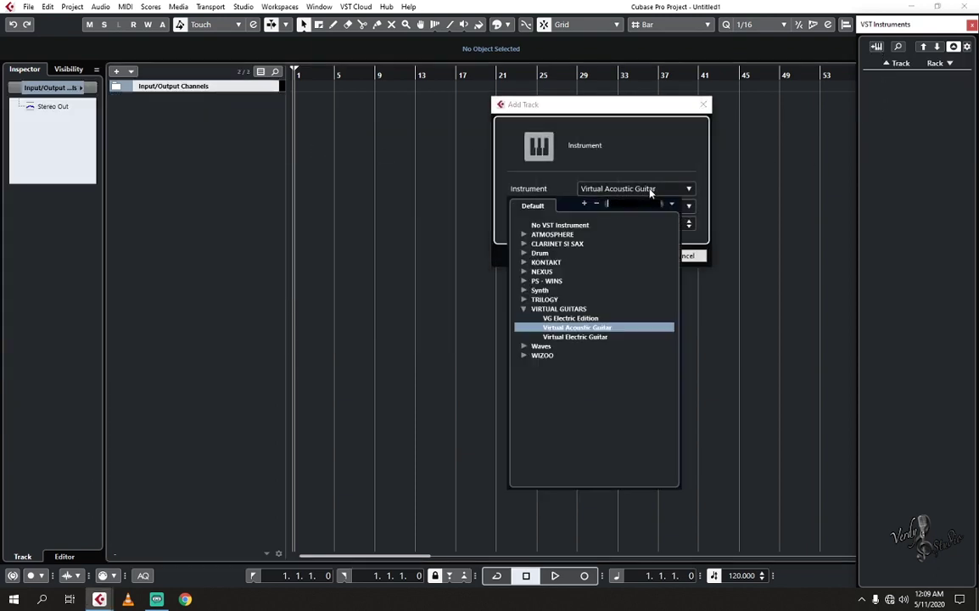
{"action": "left_click", "coordinate": [574, 336]}
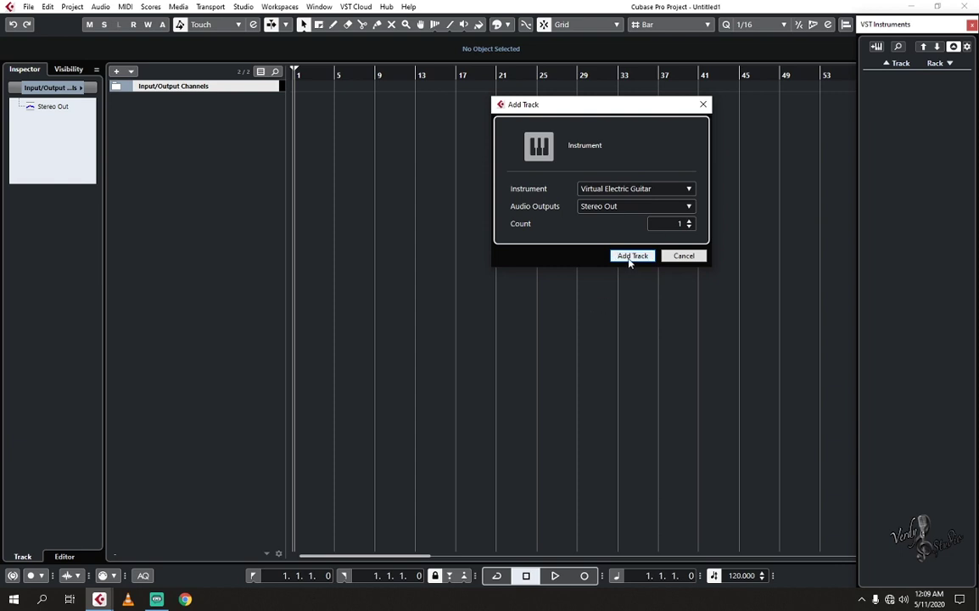
{"action": "left_click", "coordinate": [631, 257]}
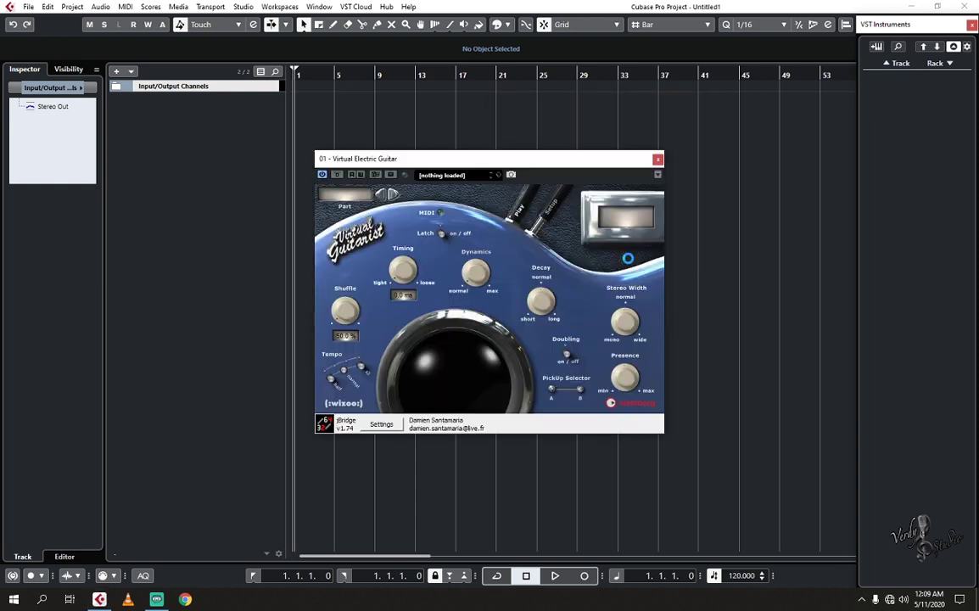
Step: Load the Backbeat preset in Virtual Electric Guitar and close its plugin window
{"action": "left_click", "coordinate": [459, 176]}
{"action": "left_click", "coordinate": [441, 223]}
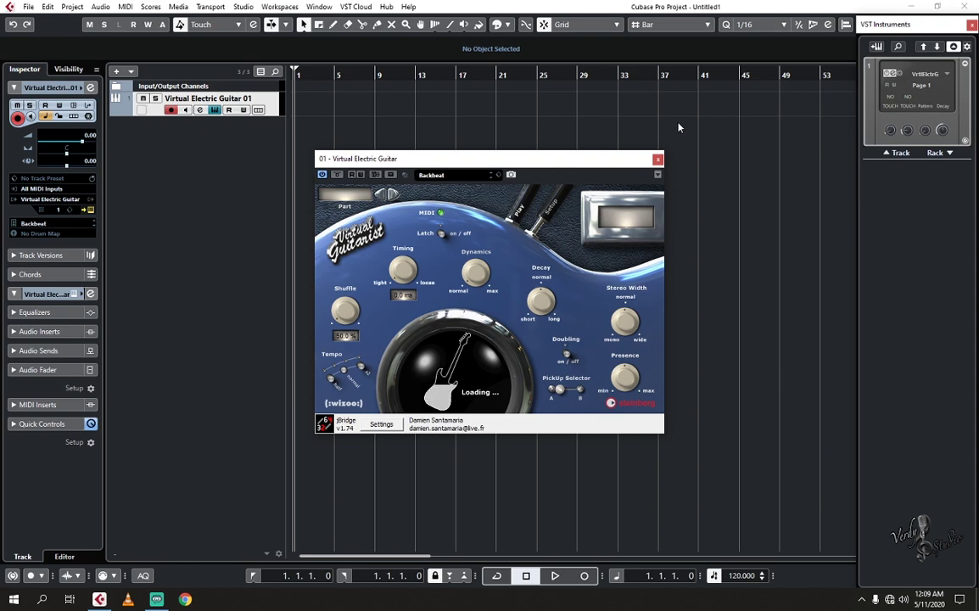
{"action": "left_click_drag", "start_coordinate": [555, 161], "coordinate": [749, 31]}
{"action": "left_click", "coordinate": [850, 25]}
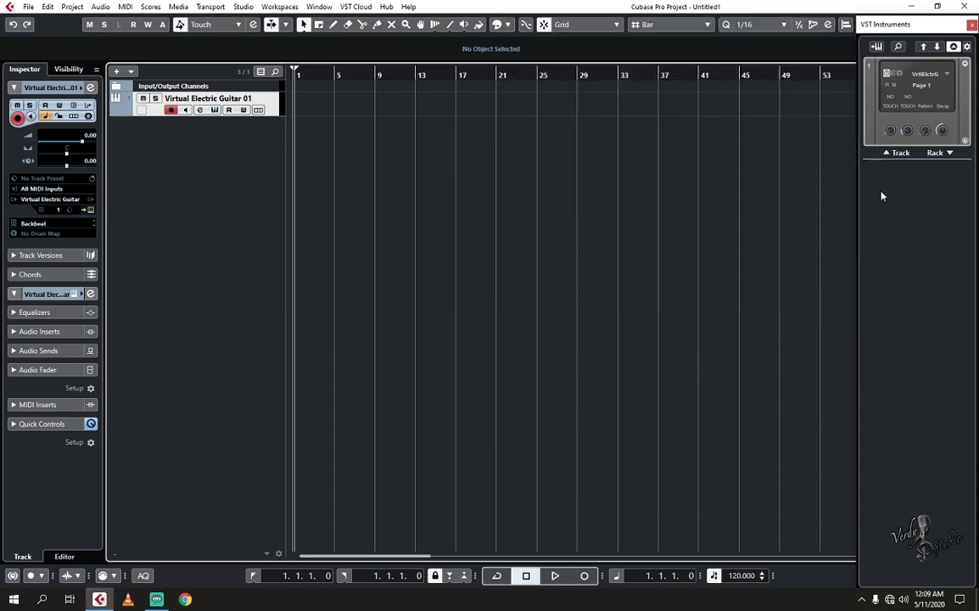
{"action": "left_click", "coordinate": [876, 46]}
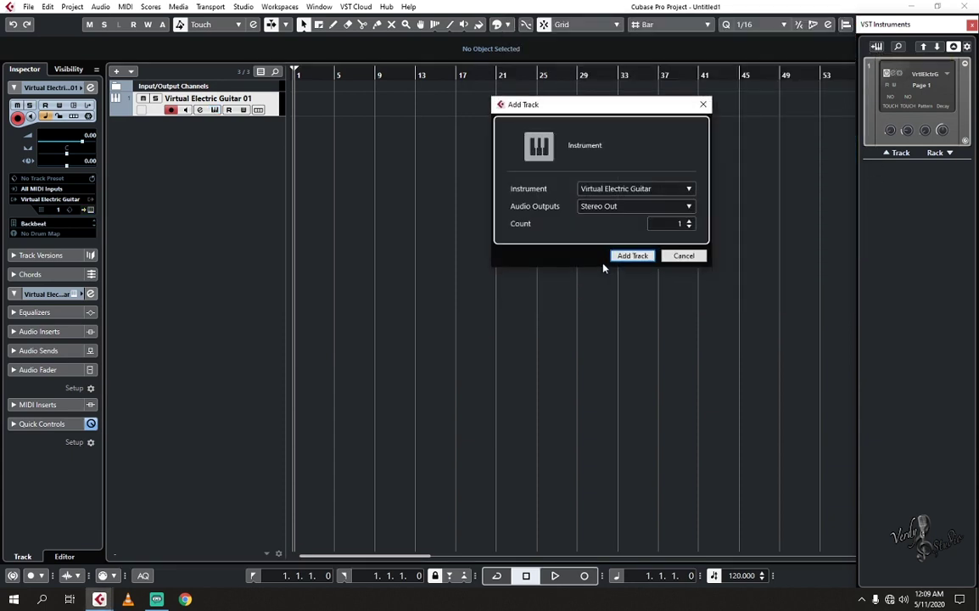
{"action": "left_click", "coordinate": [645, 188]}
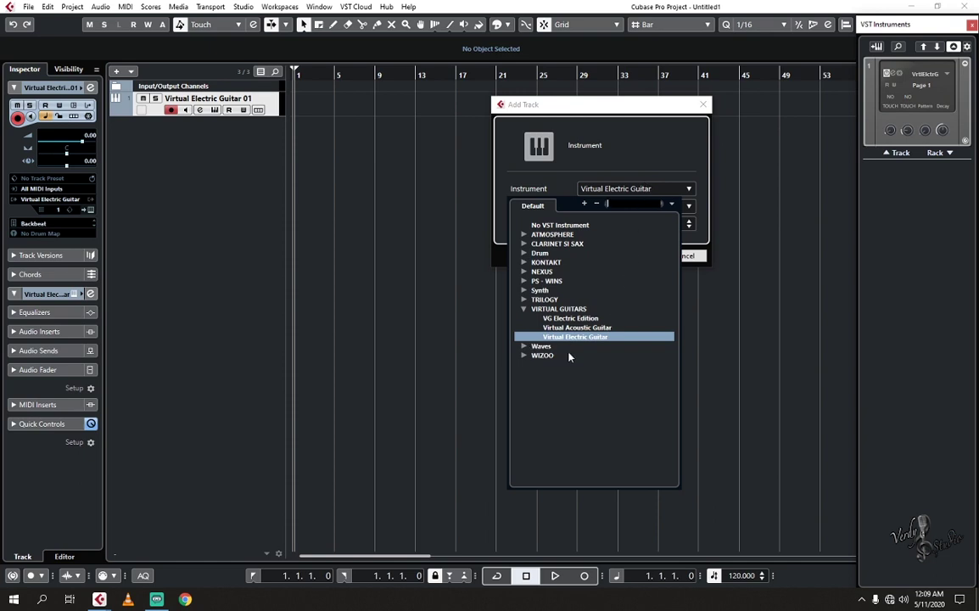
{"action": "left_click", "coordinate": [541, 347]}
{"action": "left_click", "coordinate": [541, 346]}
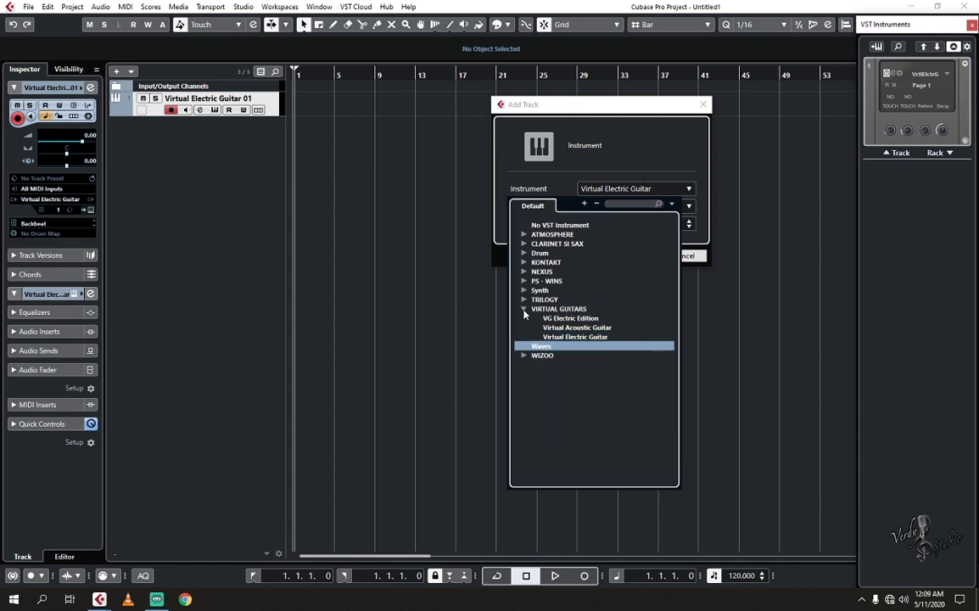
{"action": "left_click", "coordinate": [523, 309]}
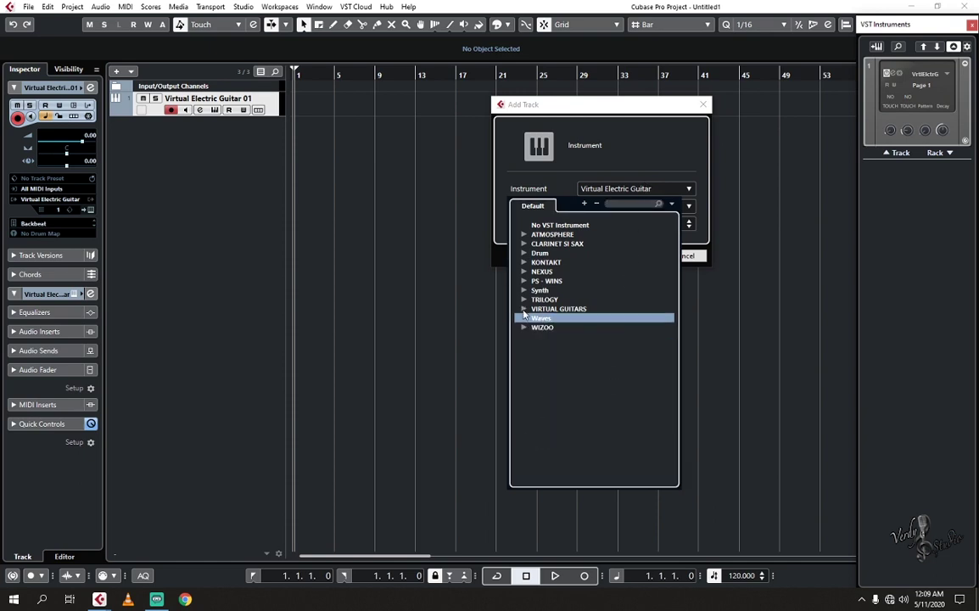
{"action": "left_click", "coordinate": [716, 178]}
{"action": "left_click", "coordinate": [689, 253]}
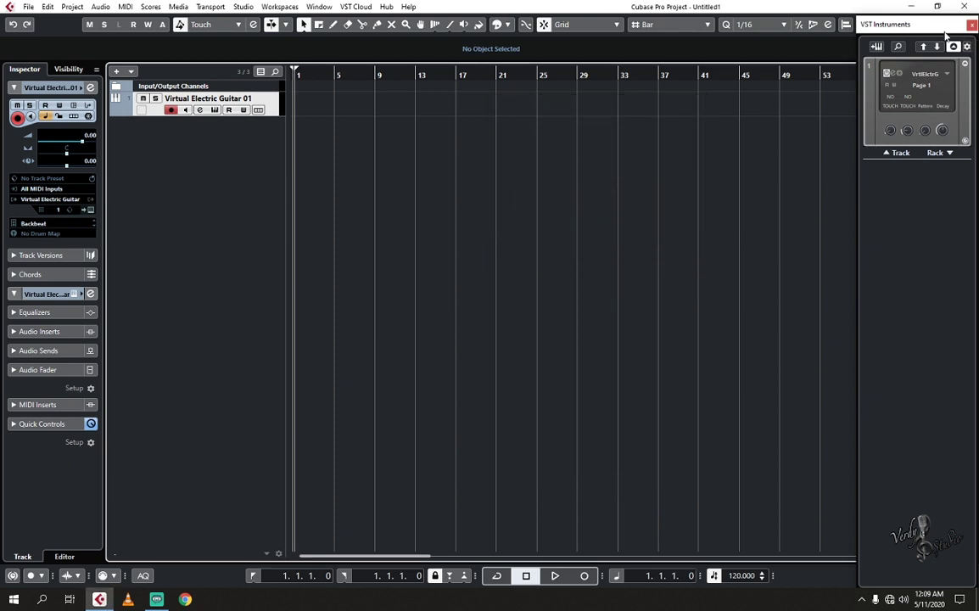
Step: Close the VST Instruments window and add one mono audio track routed to Stereo Out
{"action": "left_click", "coordinate": [972, 26]}
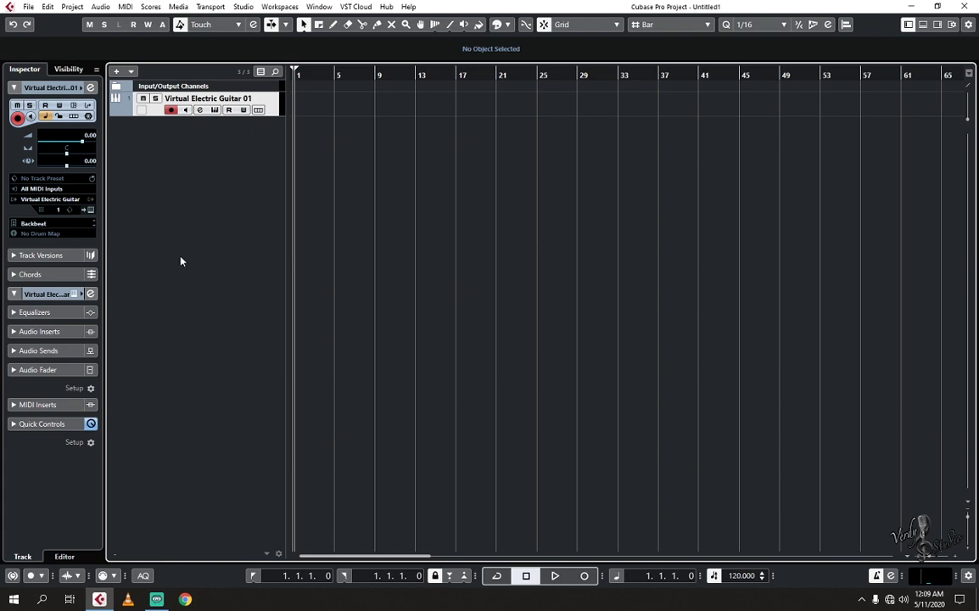
{"action": "right_click", "coordinate": [223, 196]}
{"action": "left_click", "coordinate": [242, 198]}
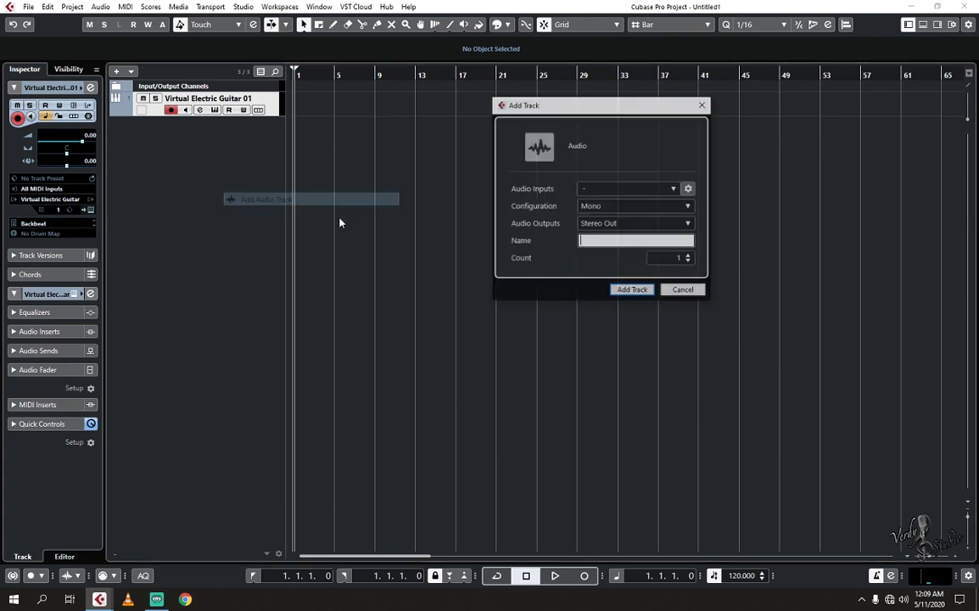
{"action": "left_click", "coordinate": [632, 291]}
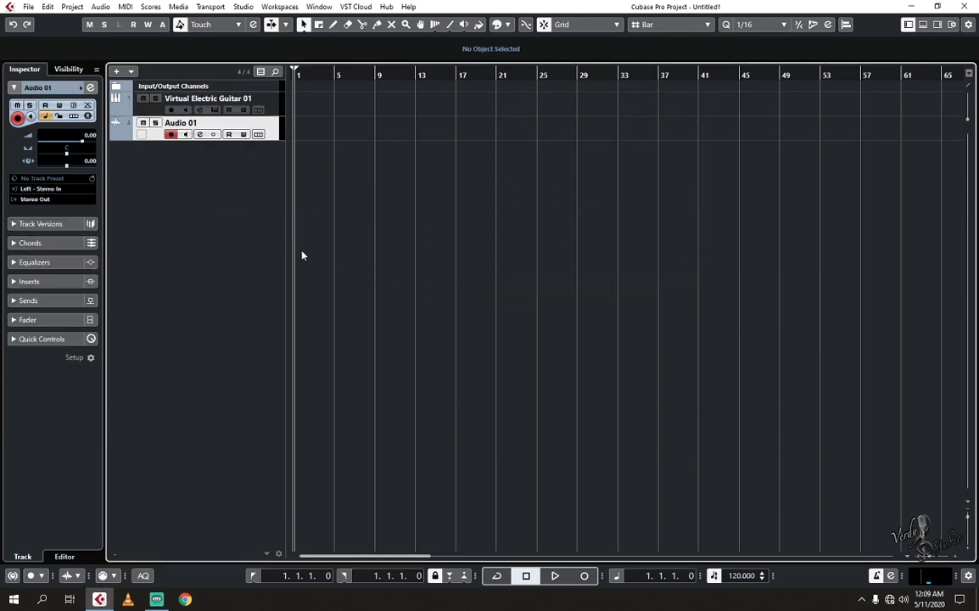
Step: Examine the plugin categories available for the first insert slot of the Stereo Out channel, and close its channel settings
{"action": "key", "text": "F3"}
{"action": "left_click", "coordinate": [207, 431]}
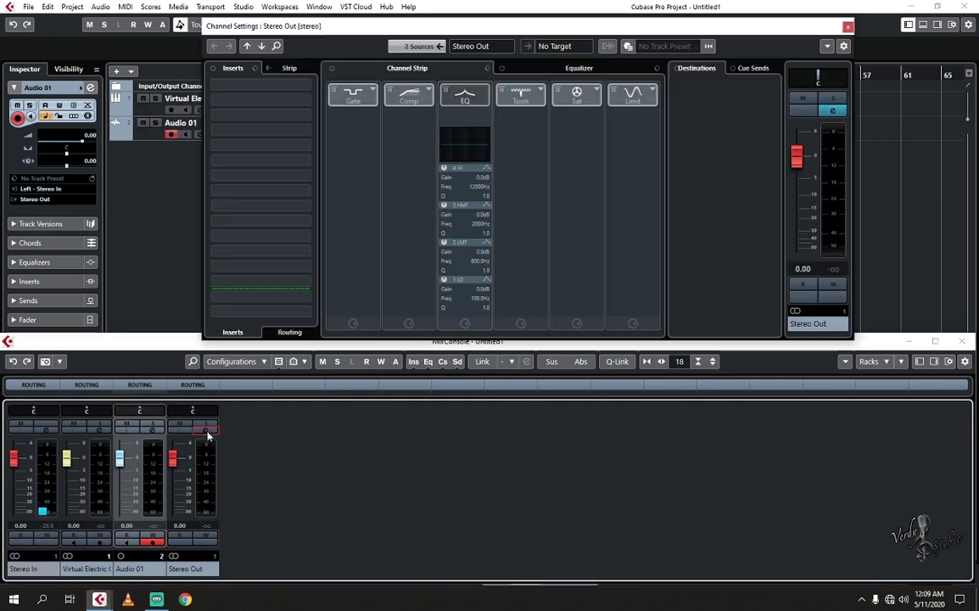
{"action": "left_click", "coordinate": [279, 82]}
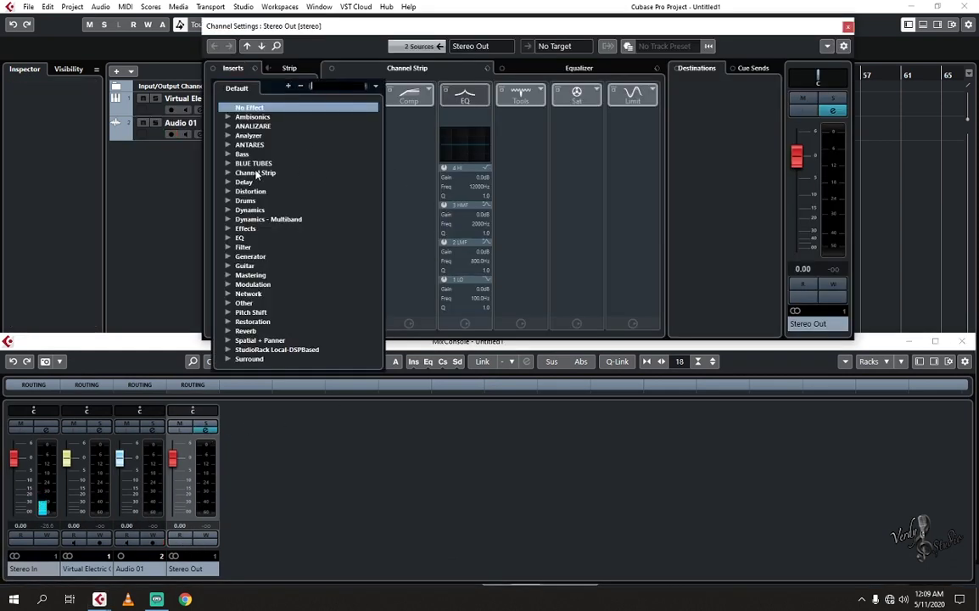
{"action": "scroll", "coordinate": [258, 175], "scroll_direction": "down", "scroll_amount": 1}
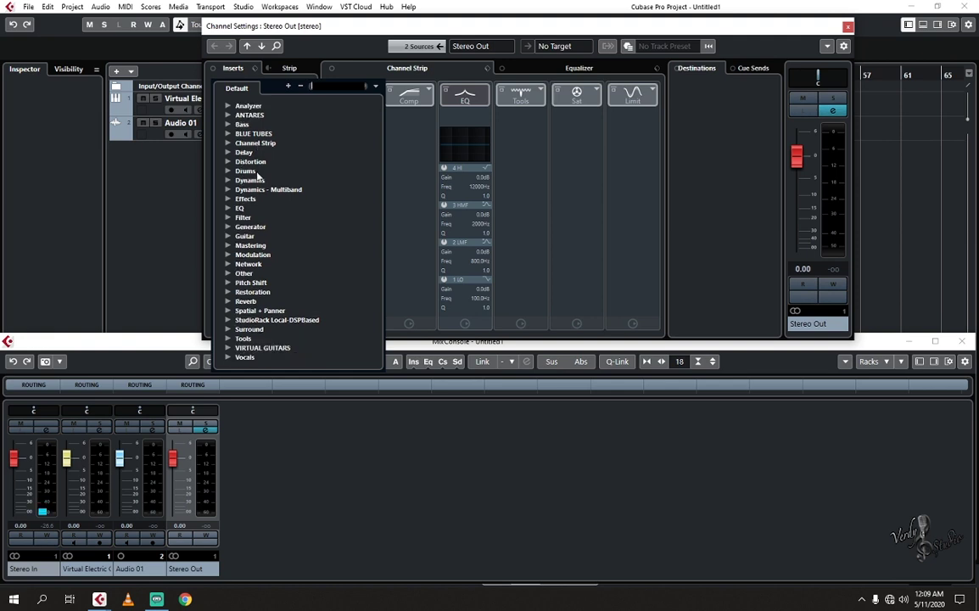
{"action": "scroll", "coordinate": [258, 175], "scroll_direction": "up", "scroll_amount": 1}
{"action": "scroll", "coordinate": [258, 175], "scroll_direction": "down", "scroll_amount": 1}
{"action": "scroll", "coordinate": [258, 175], "scroll_direction": "up", "scroll_amount": 1}
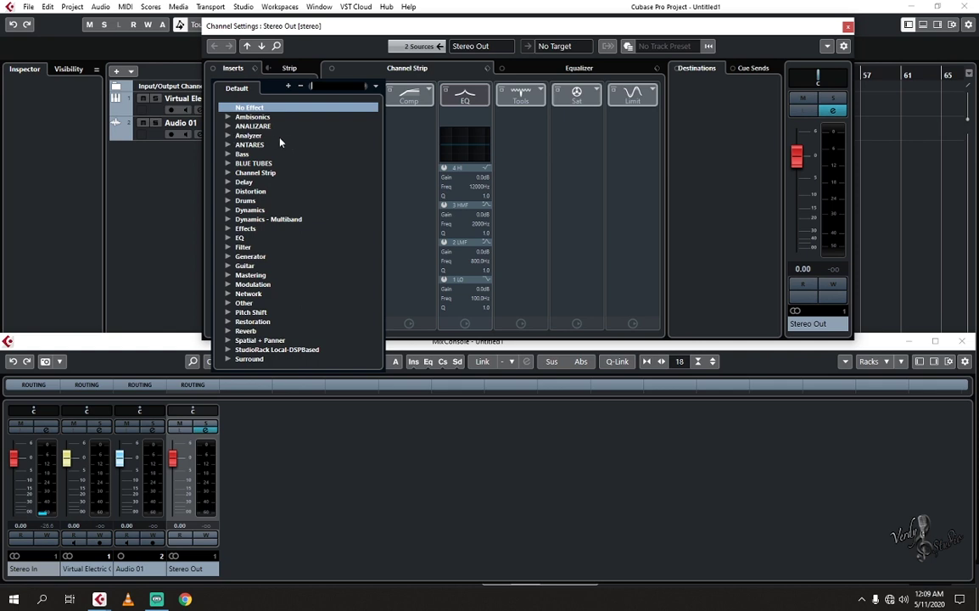
{"action": "left_click", "coordinate": [847, 28]}
{"action": "left_click", "coordinate": [848, 28]}
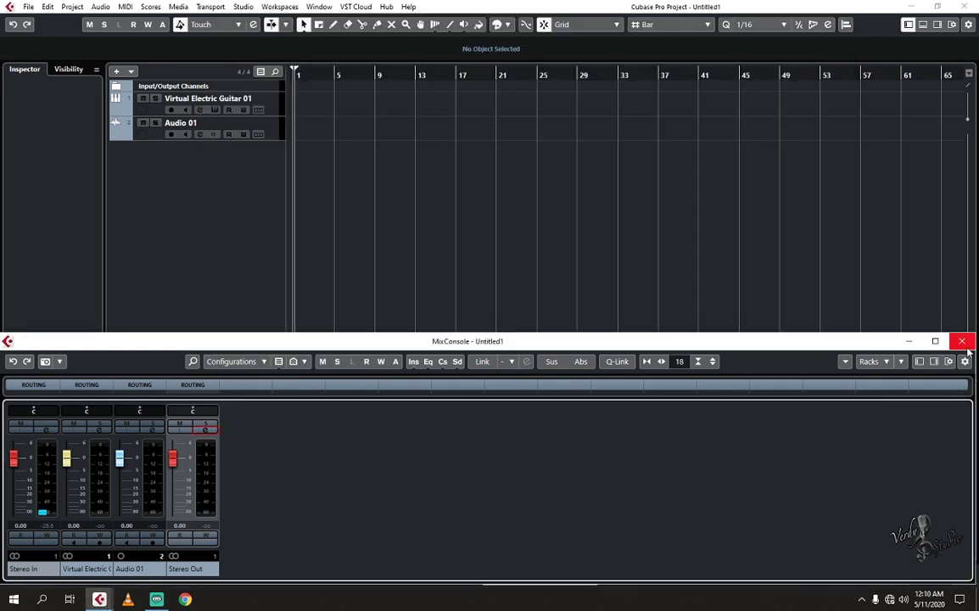
Step: Close the MixConsole and the Untitled1 project without saving the project
{"action": "left_click", "coordinate": [961, 341]}
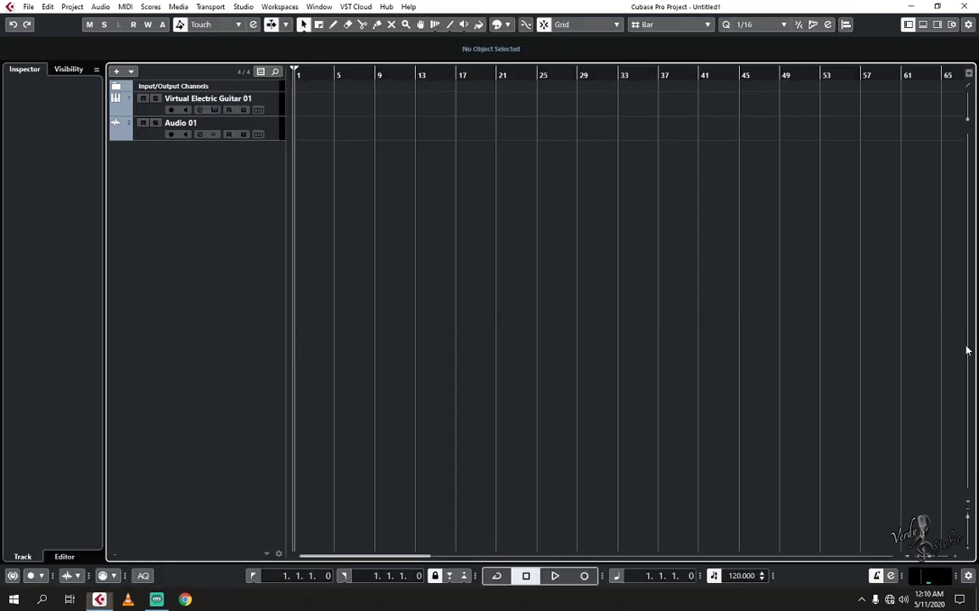
{"action": "left_click", "coordinate": [965, 8]}
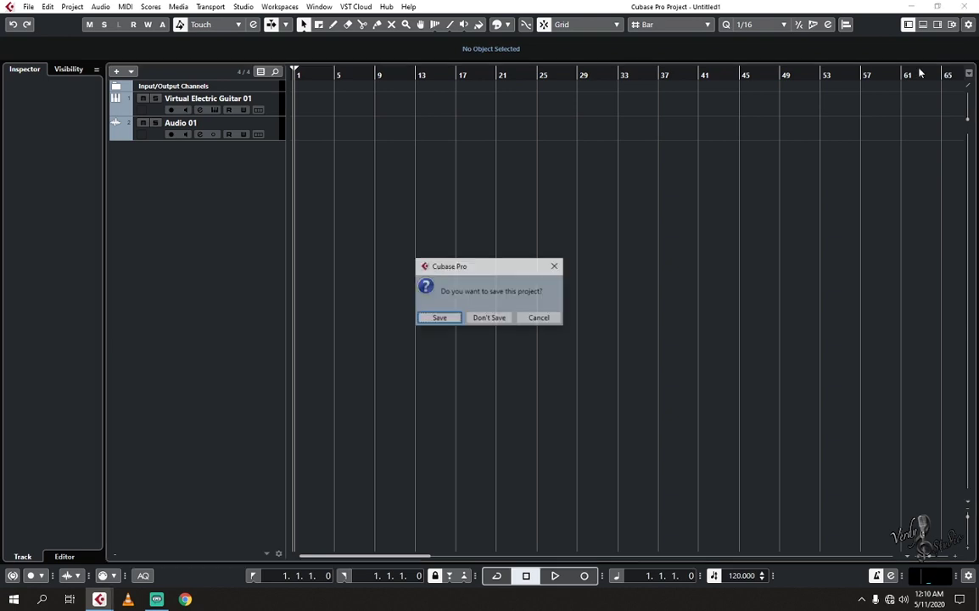
{"action": "left_click", "coordinate": [490, 319]}
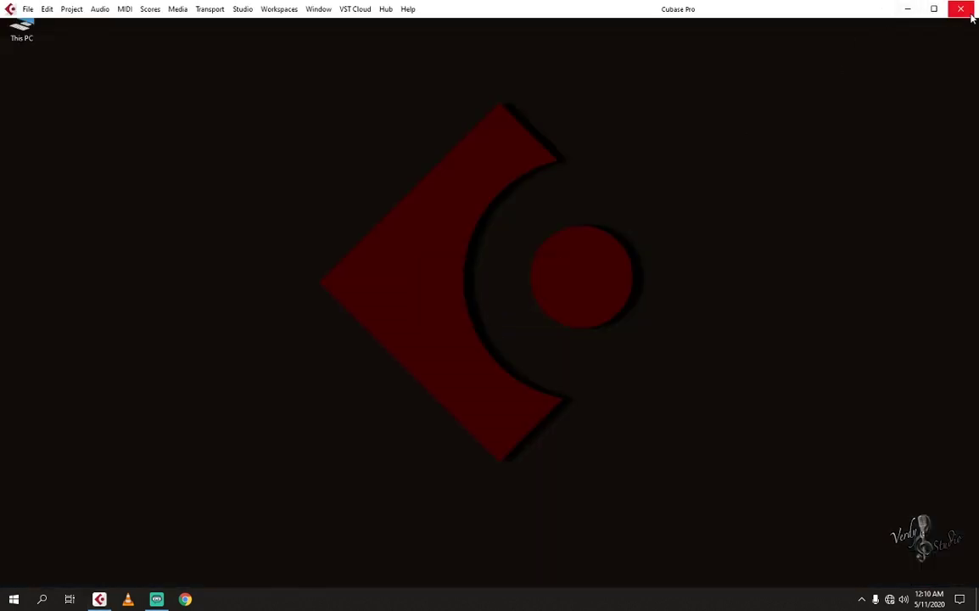